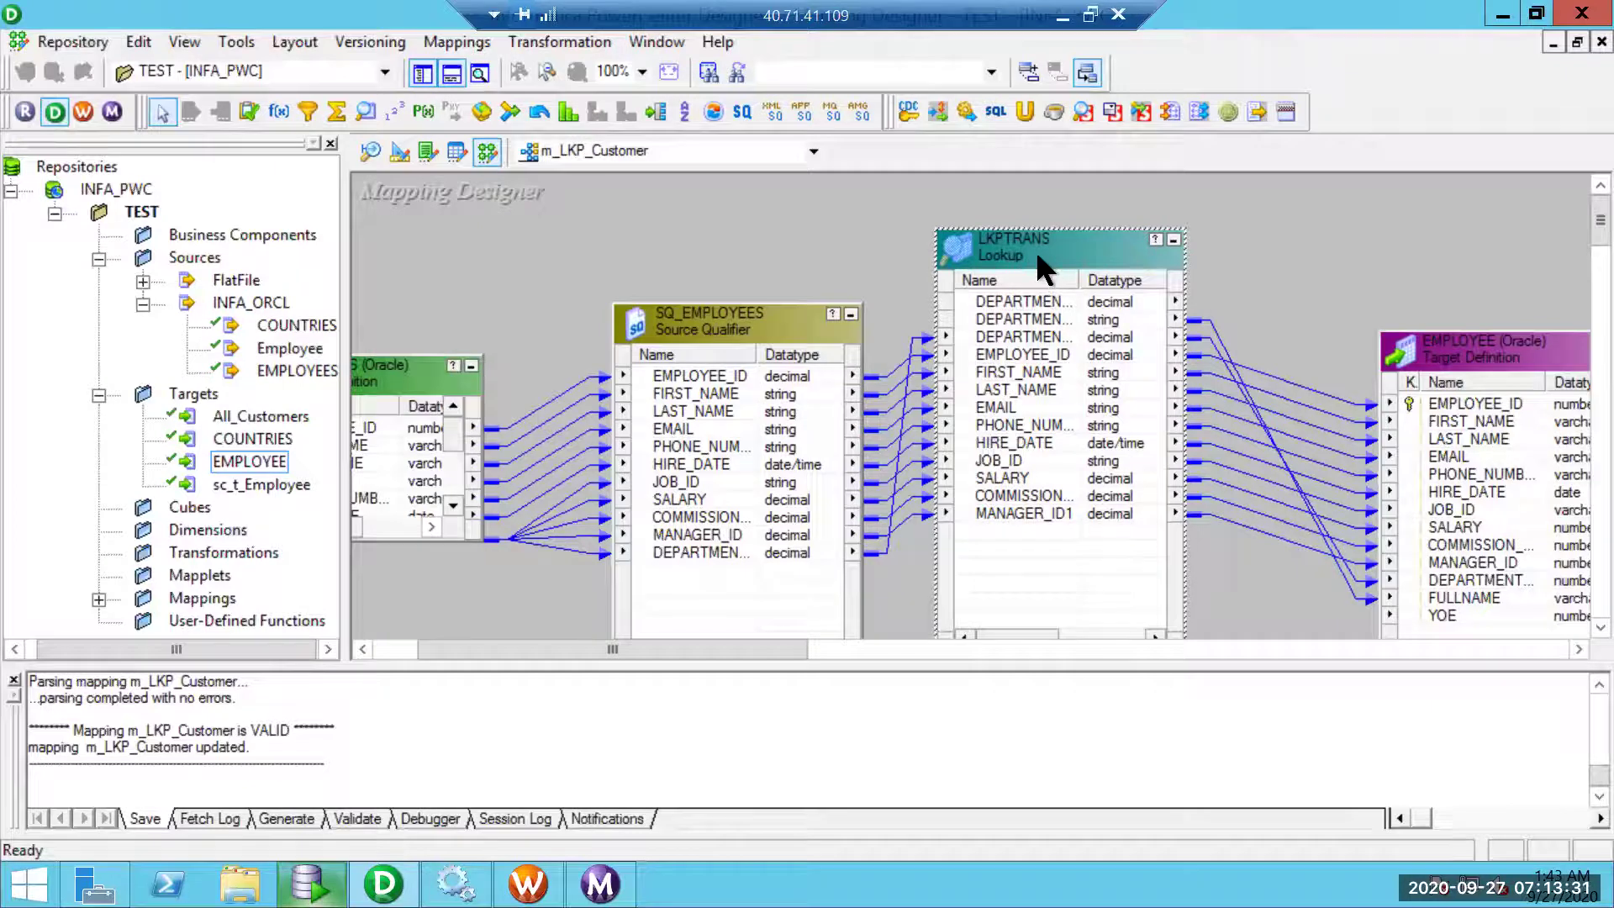
- Delete the LKPTRANS lookup transformation from the mapping, and hide the output window and repository navigator
key("Delete")
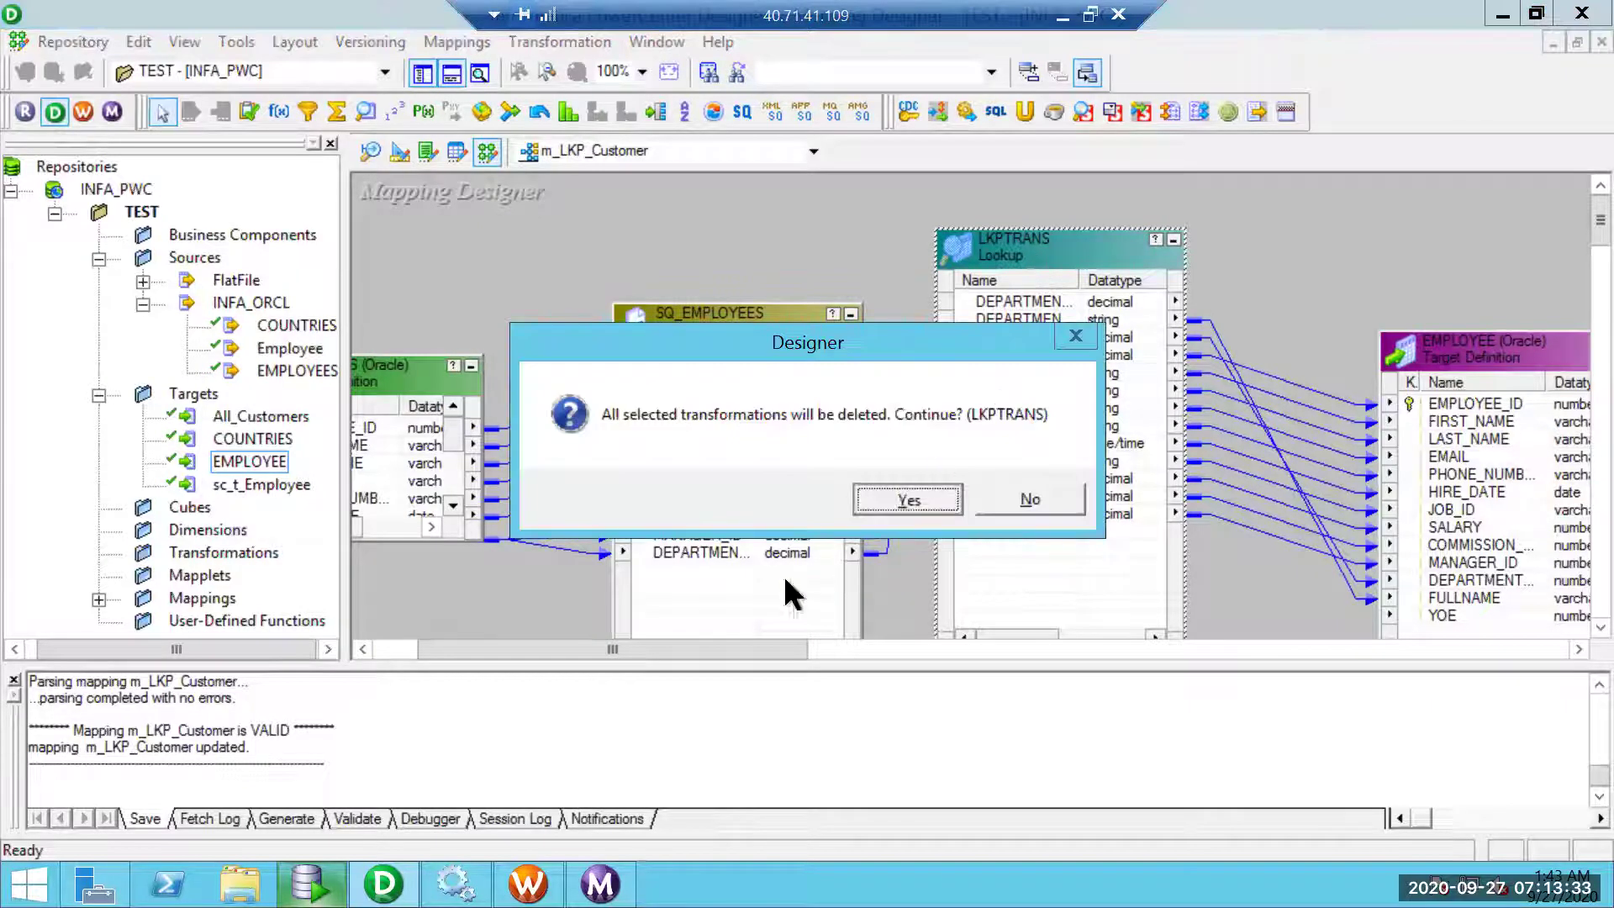
key("Return")
left_click_drag(463, 656, 452, 660)
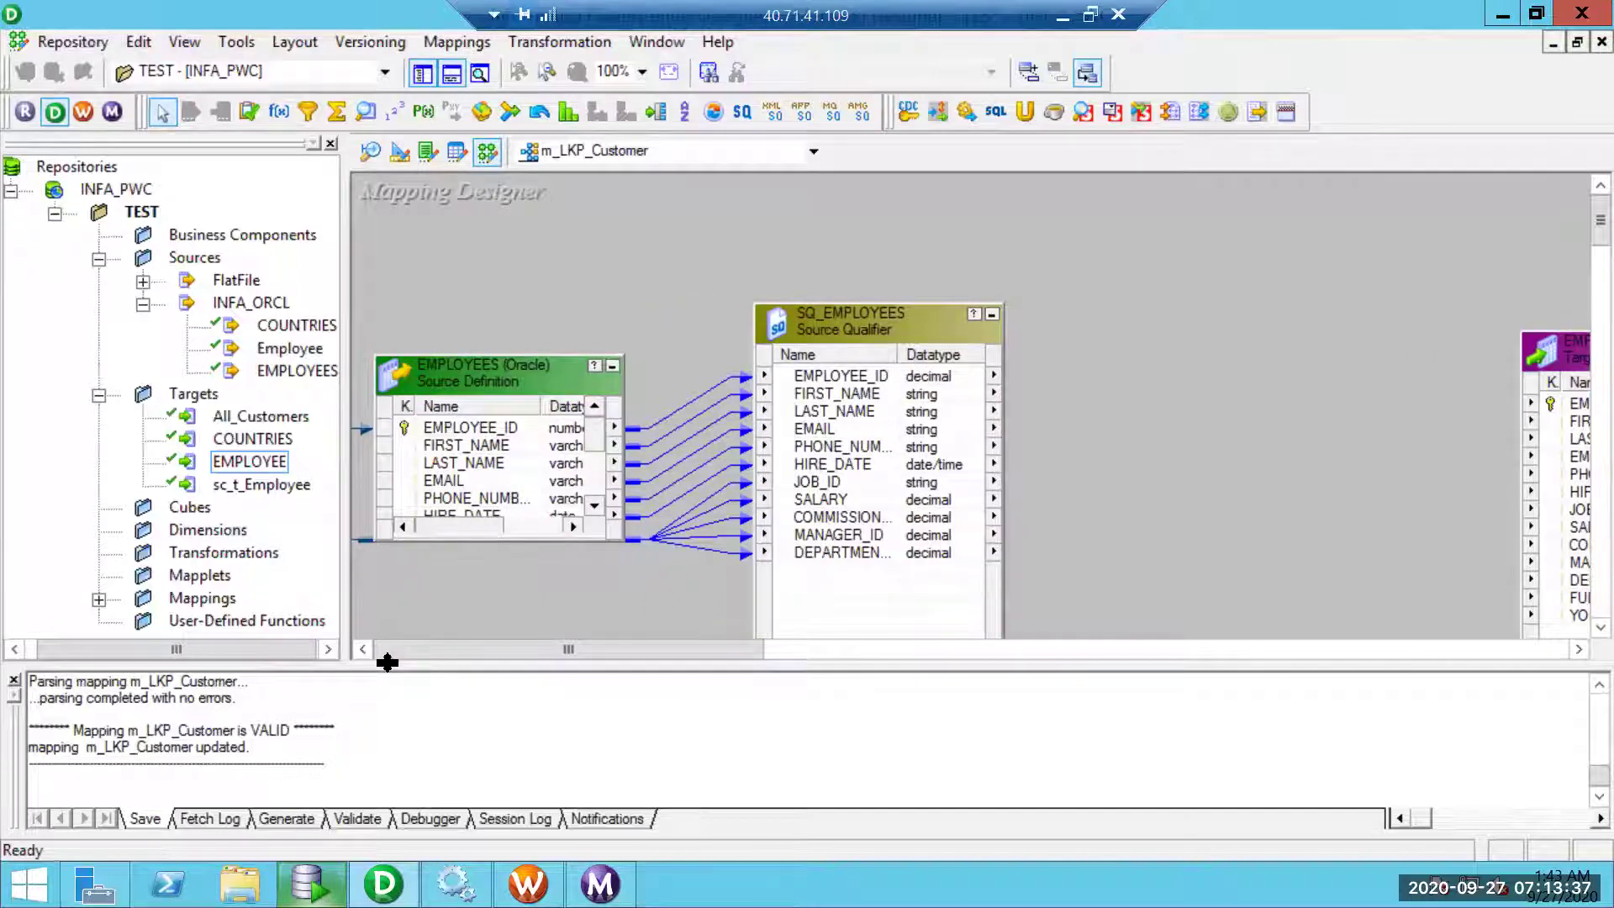
left_click(14, 679)
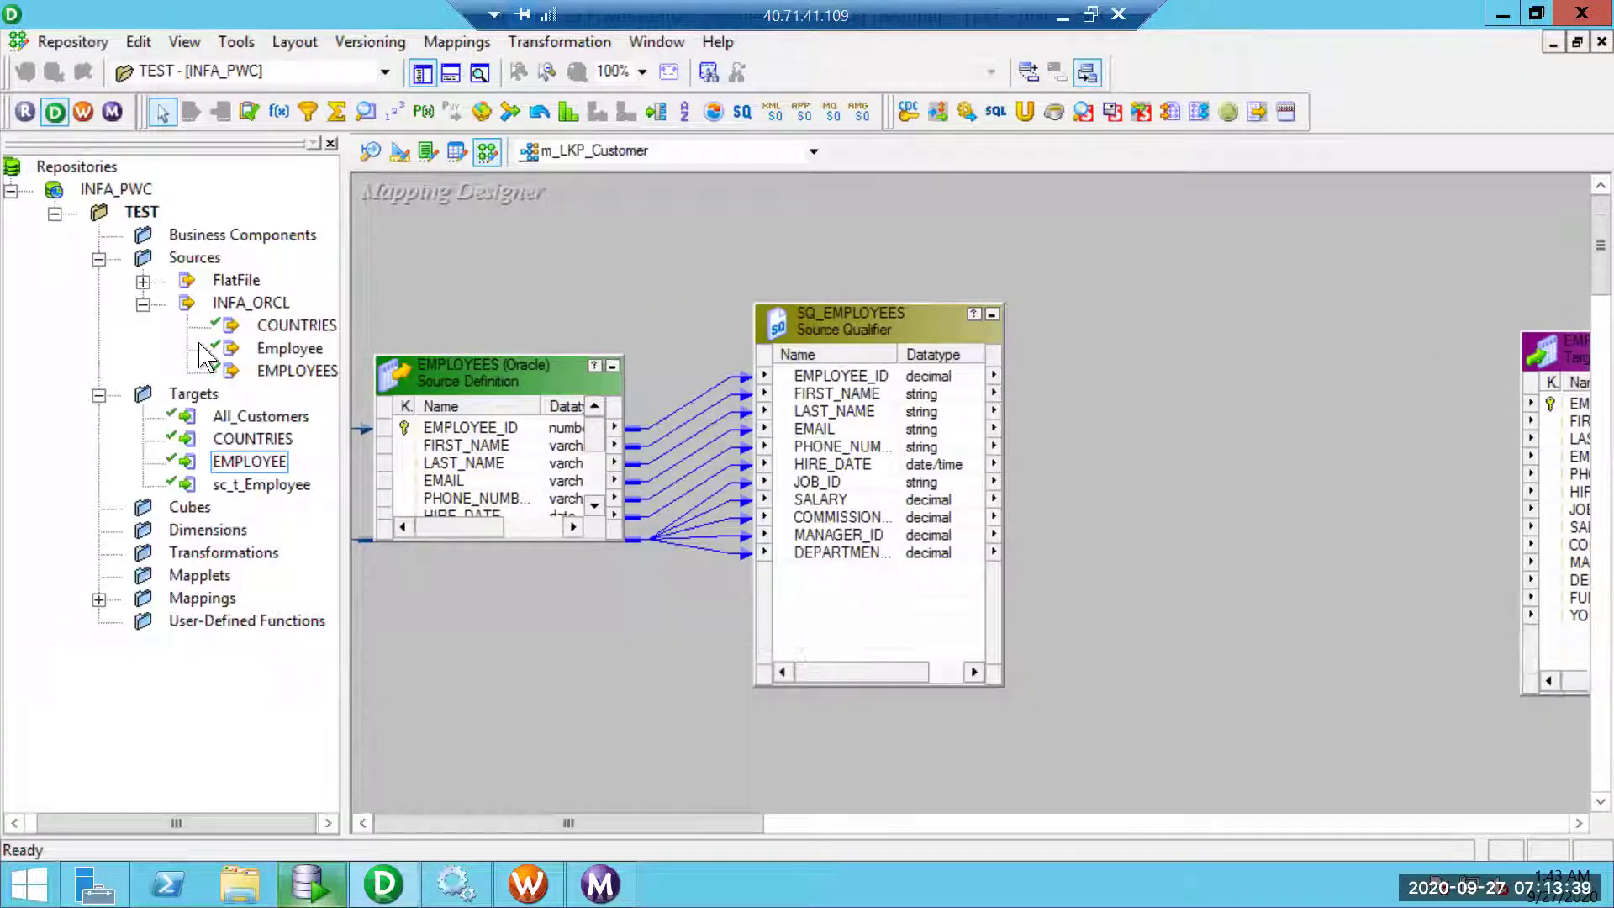
left_click(331, 143)
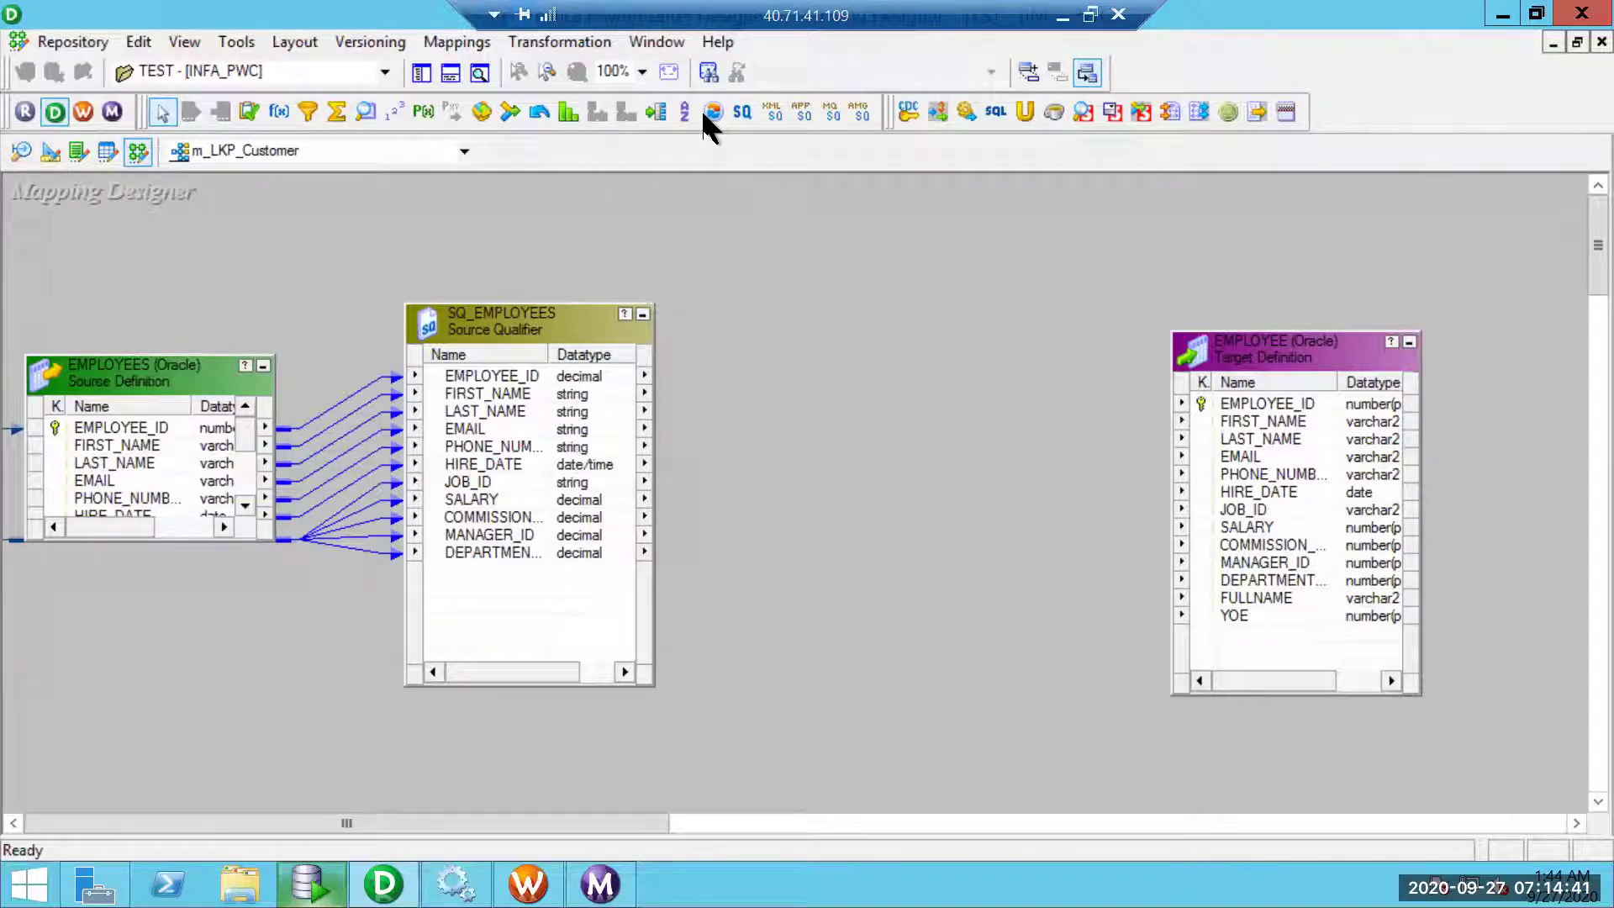
left_click(365, 111)
left_click(165, 225)
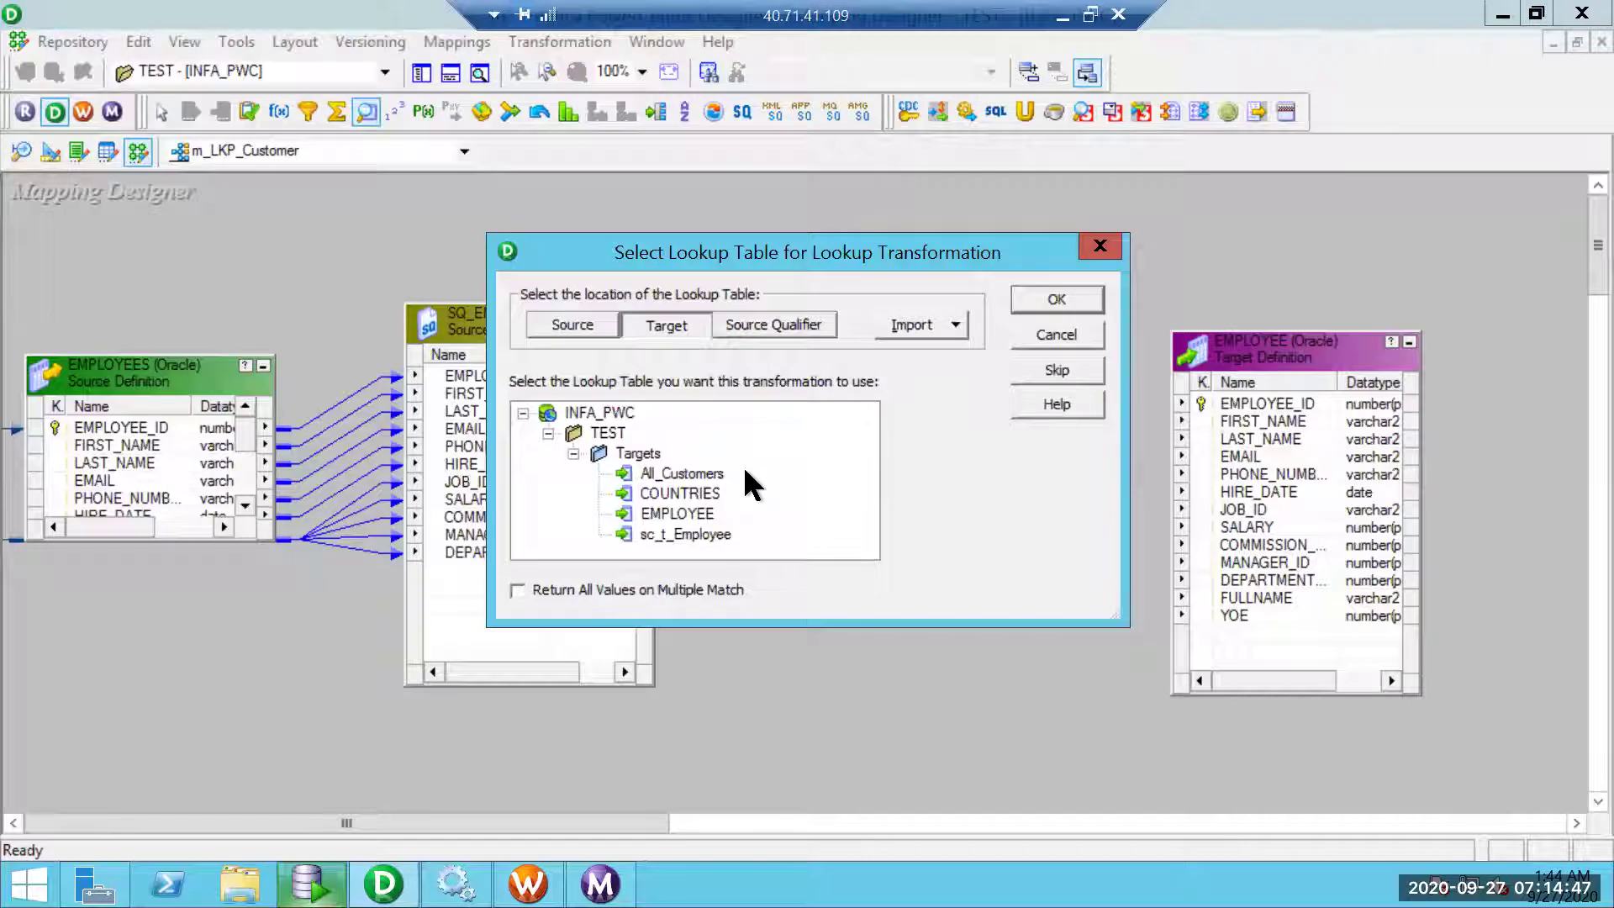
left_click(580, 323)
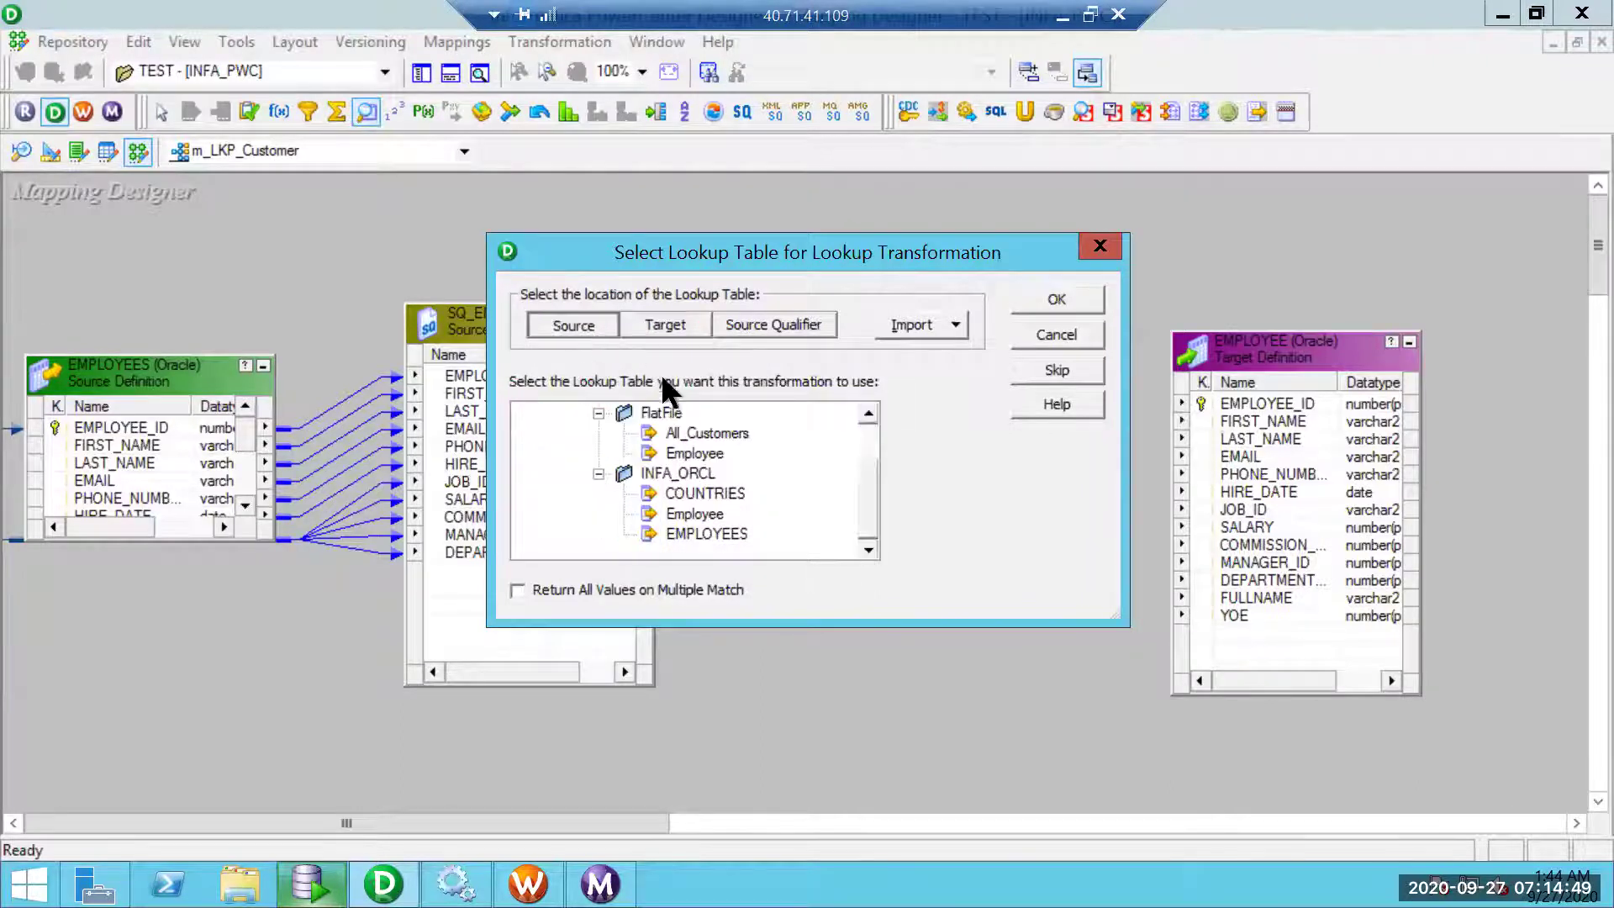
left_click(660, 329)
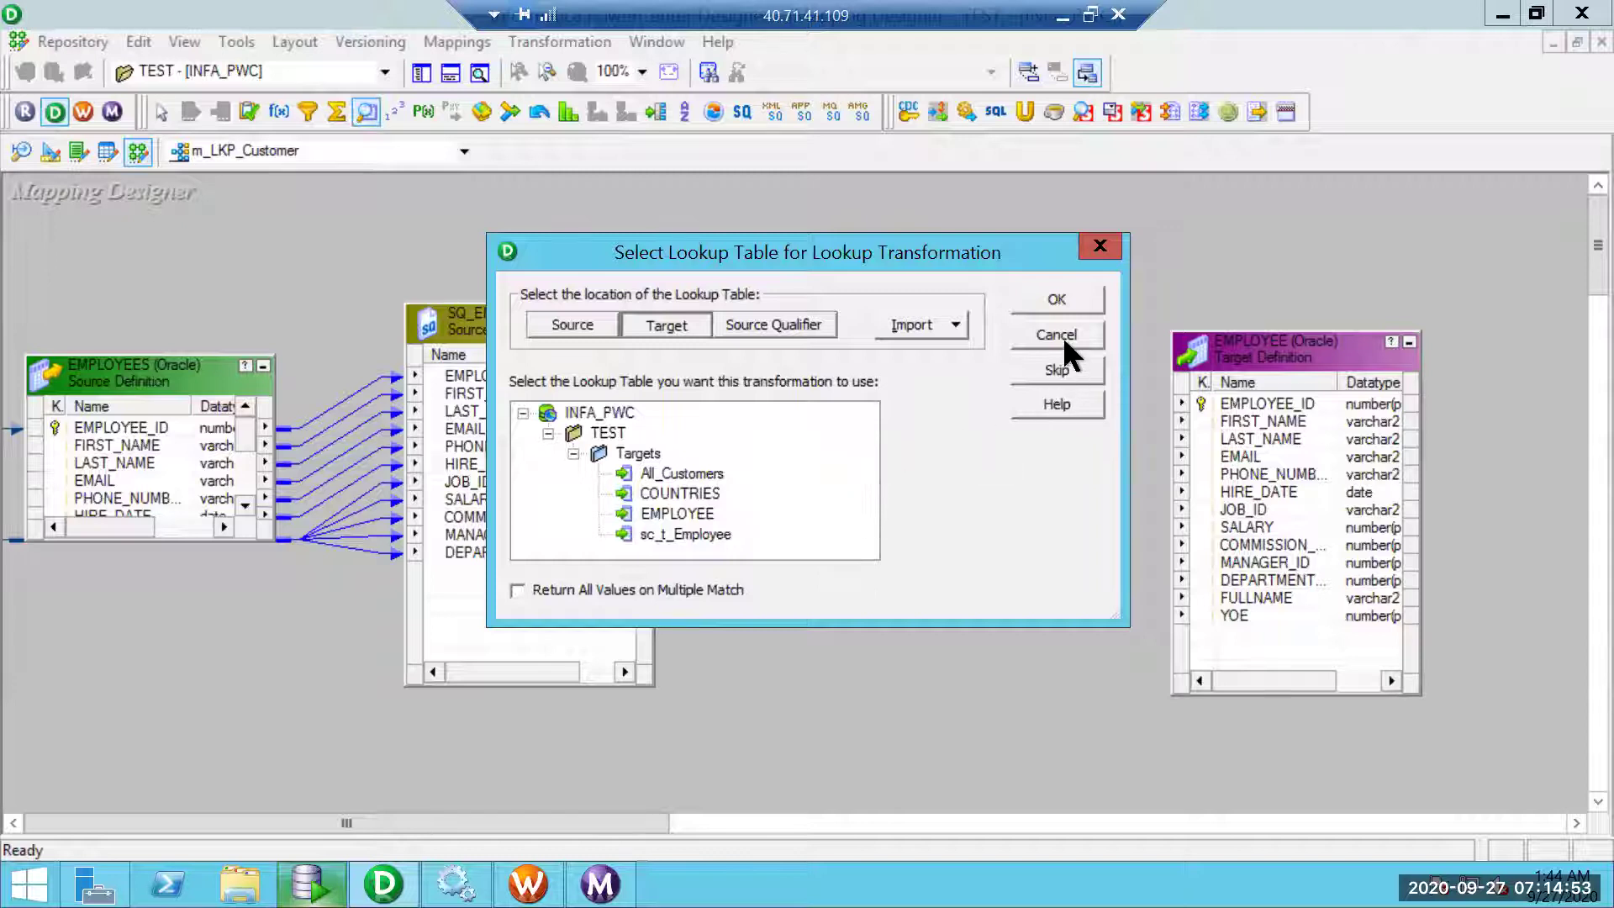
left_click(957, 333)
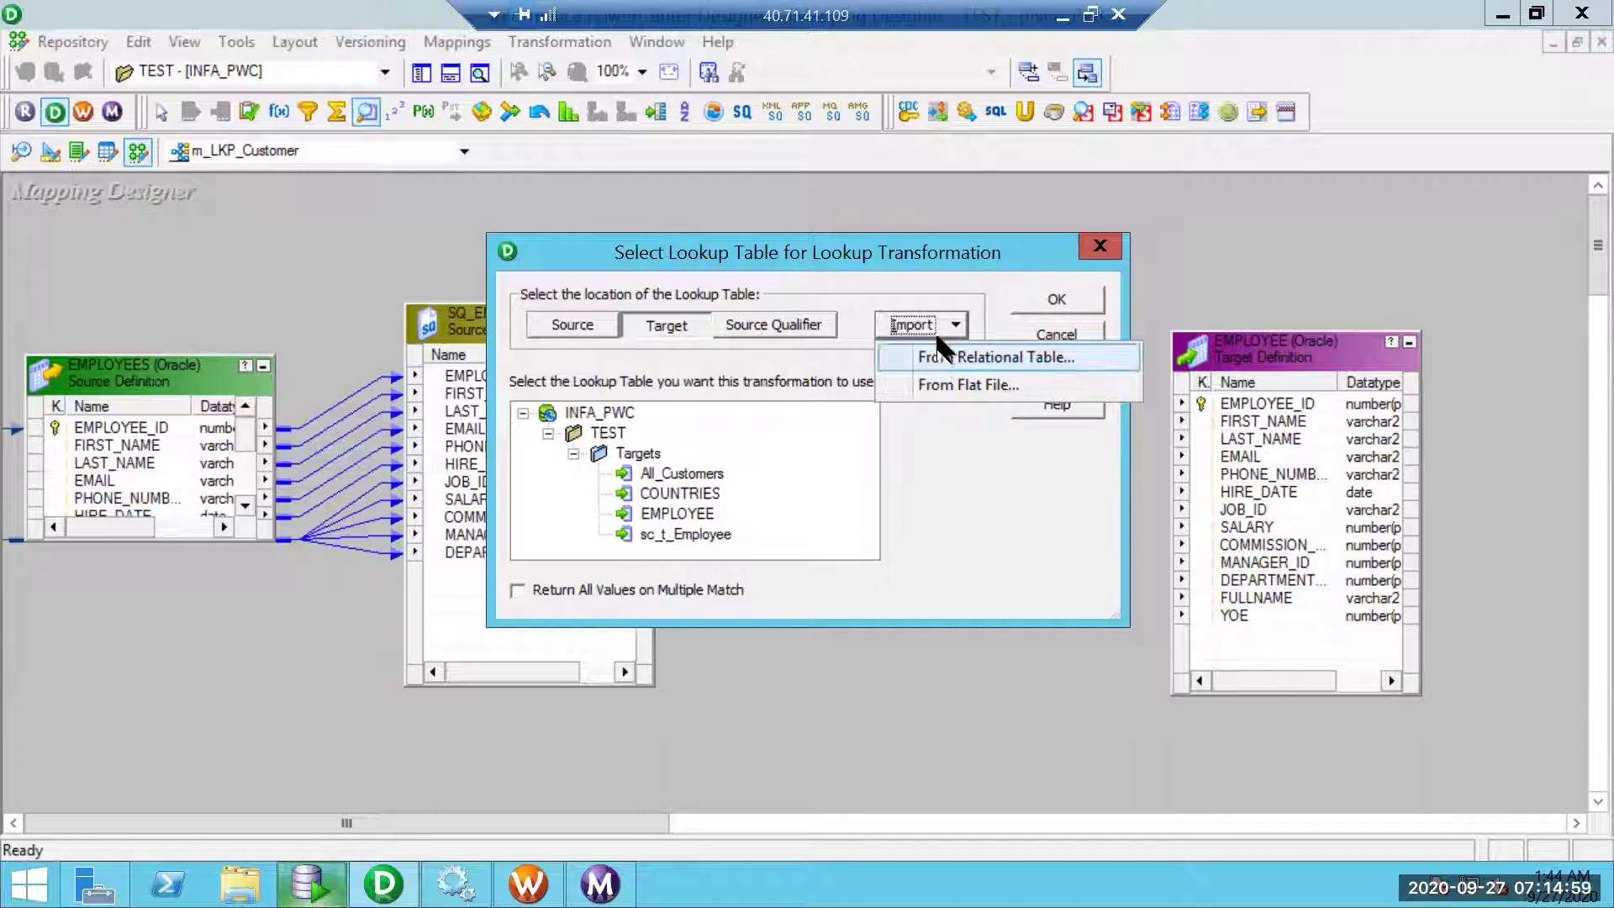
left_click(1051, 333)
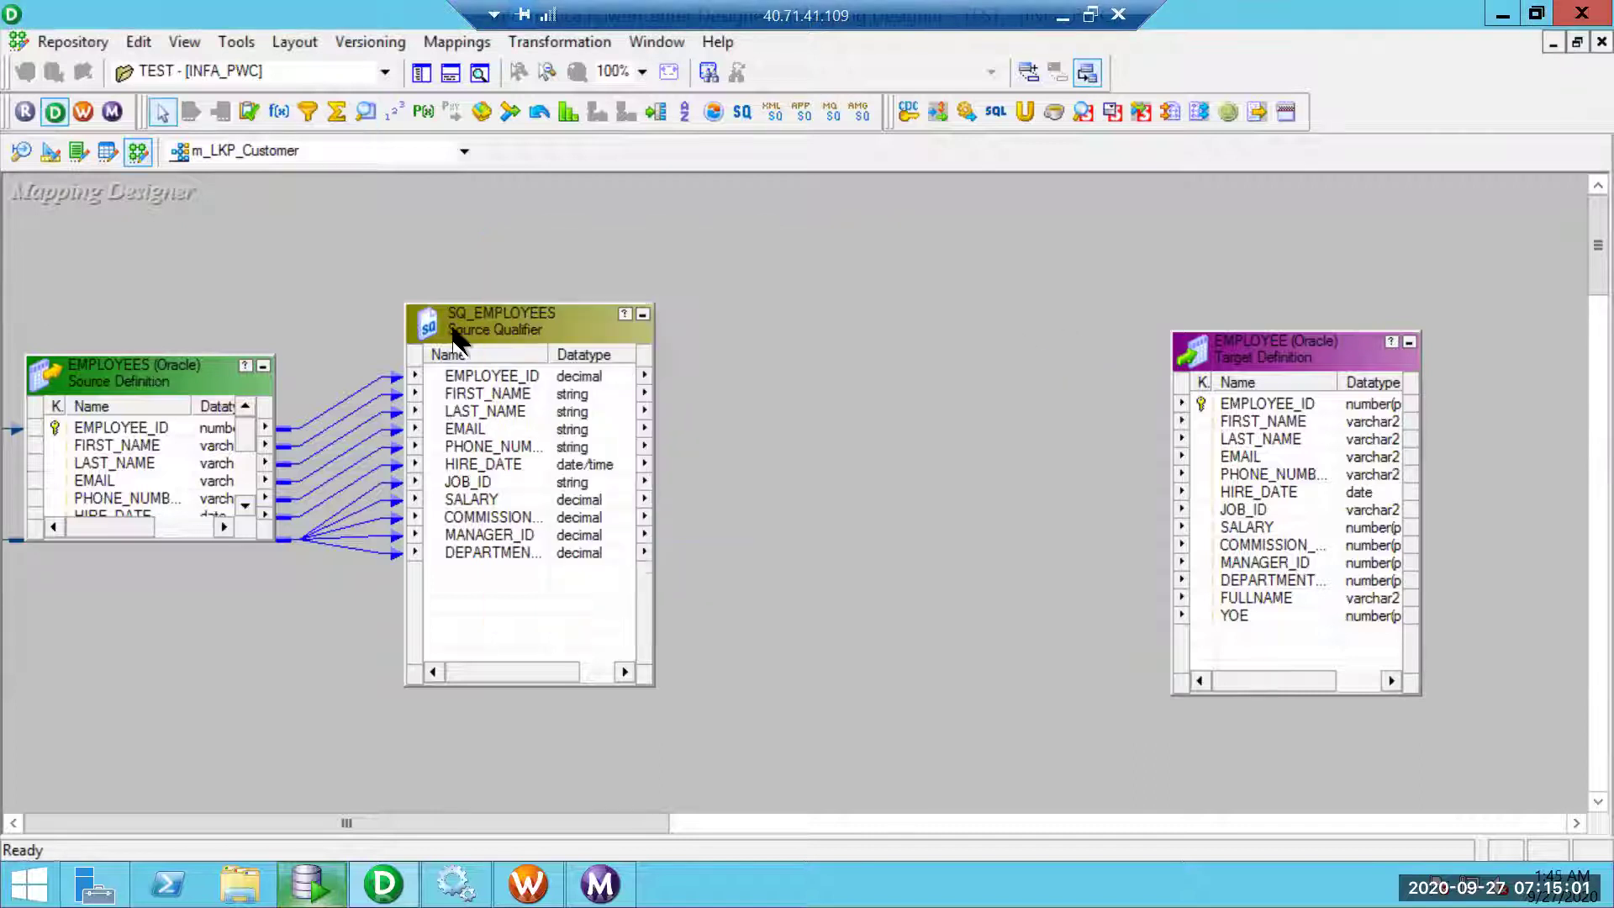
- In the Source Analyzer, start a database source import and connect to the INFA_ORCL data source
left_click(23, 153)
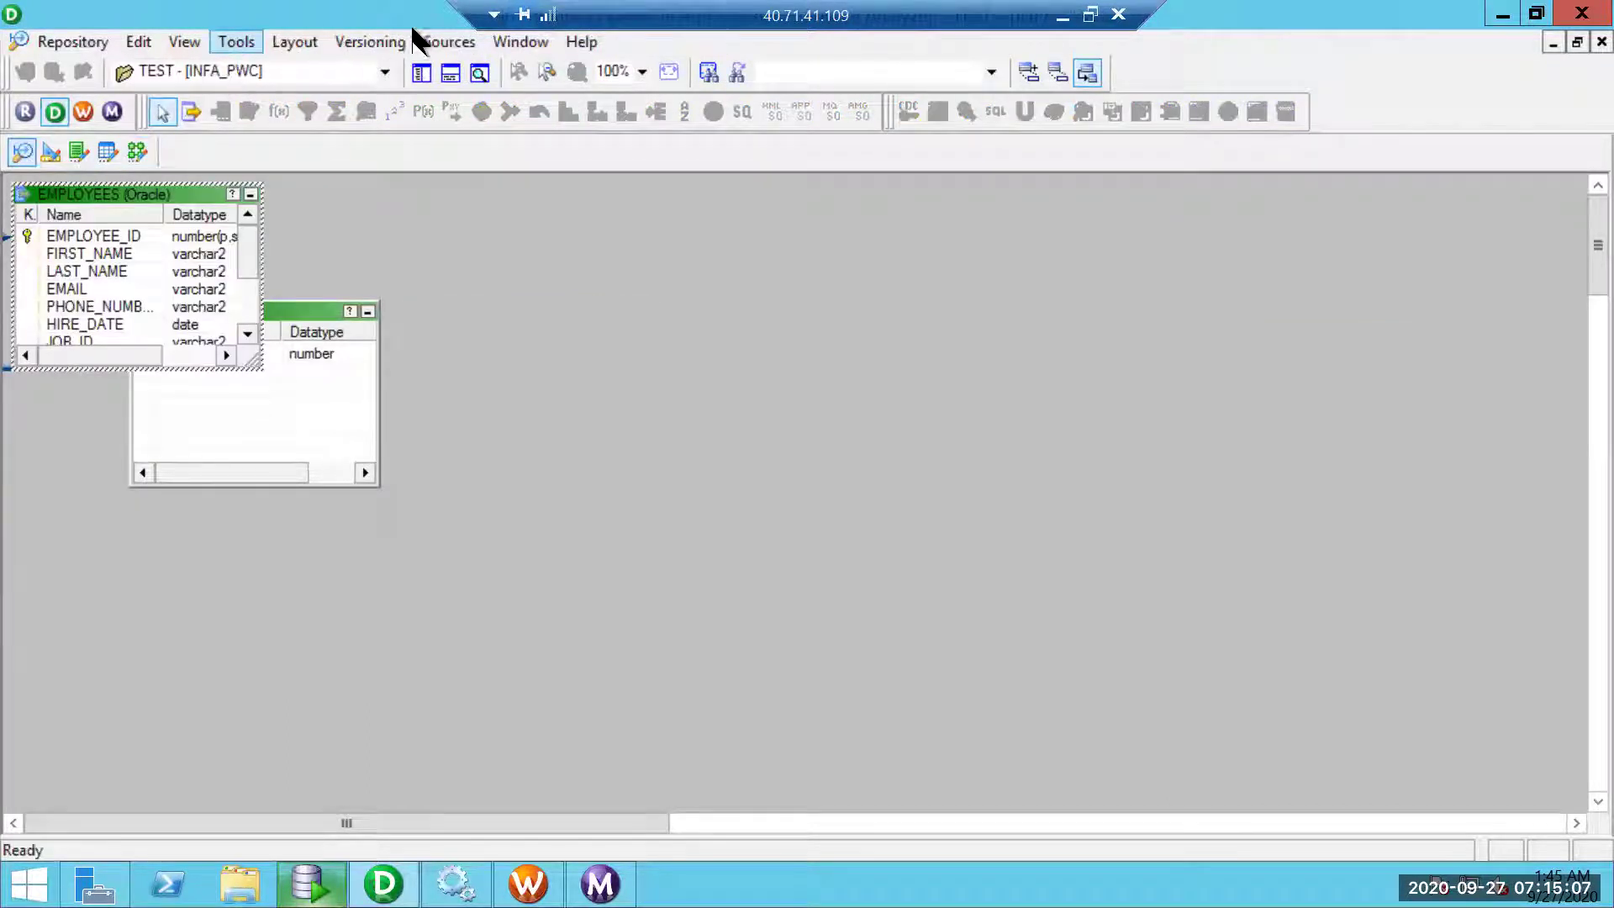
left_click(449, 42)
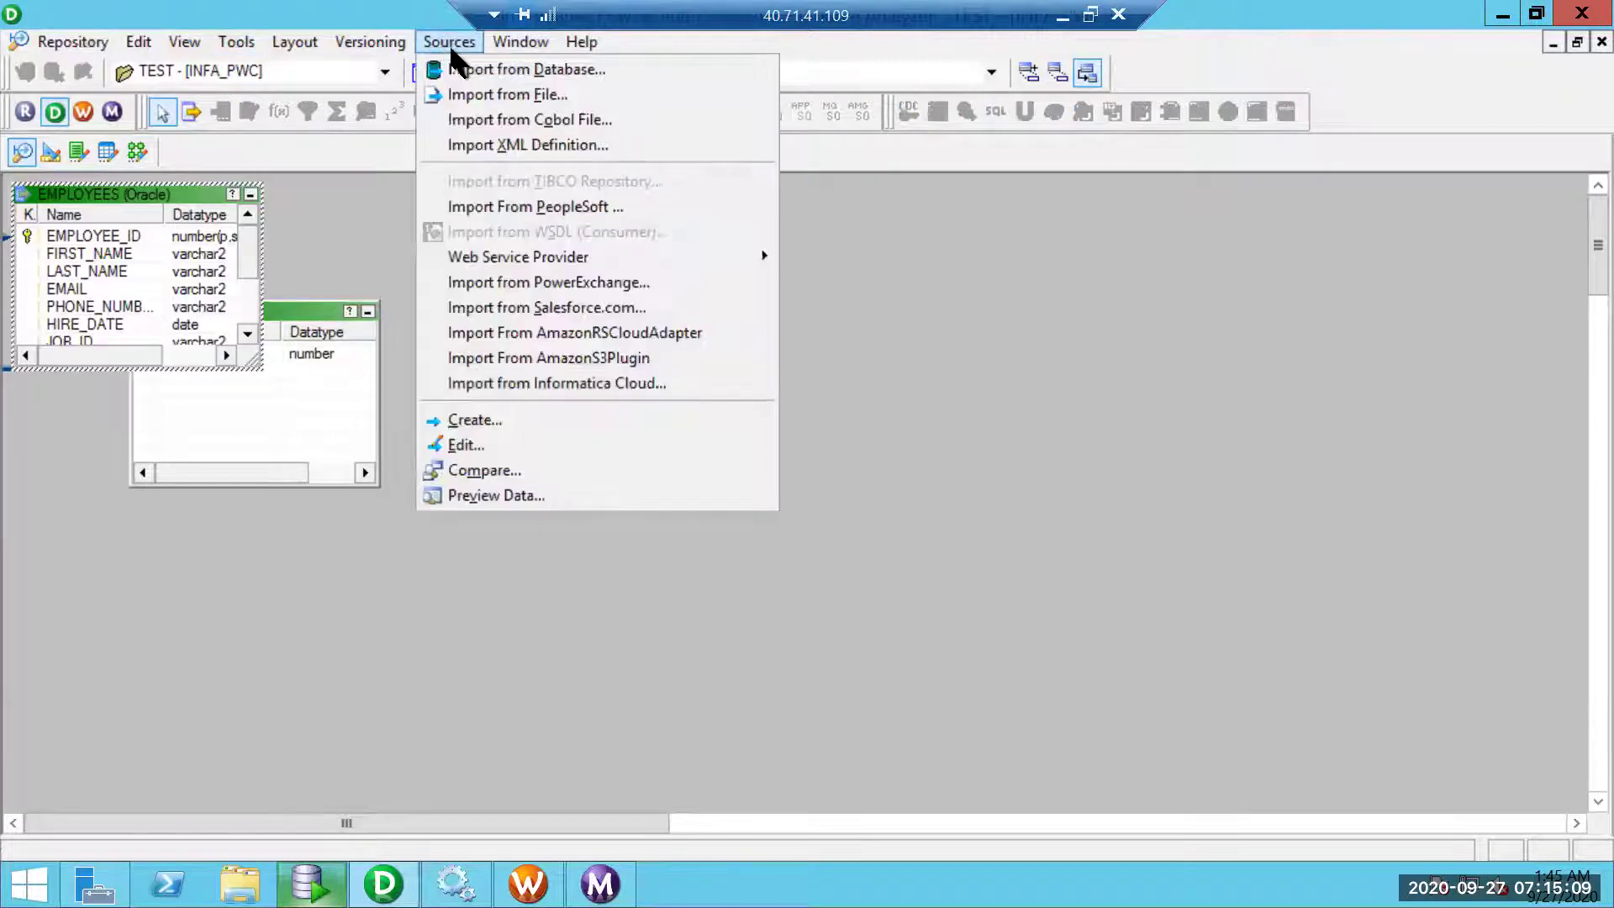
left_click(467, 69)
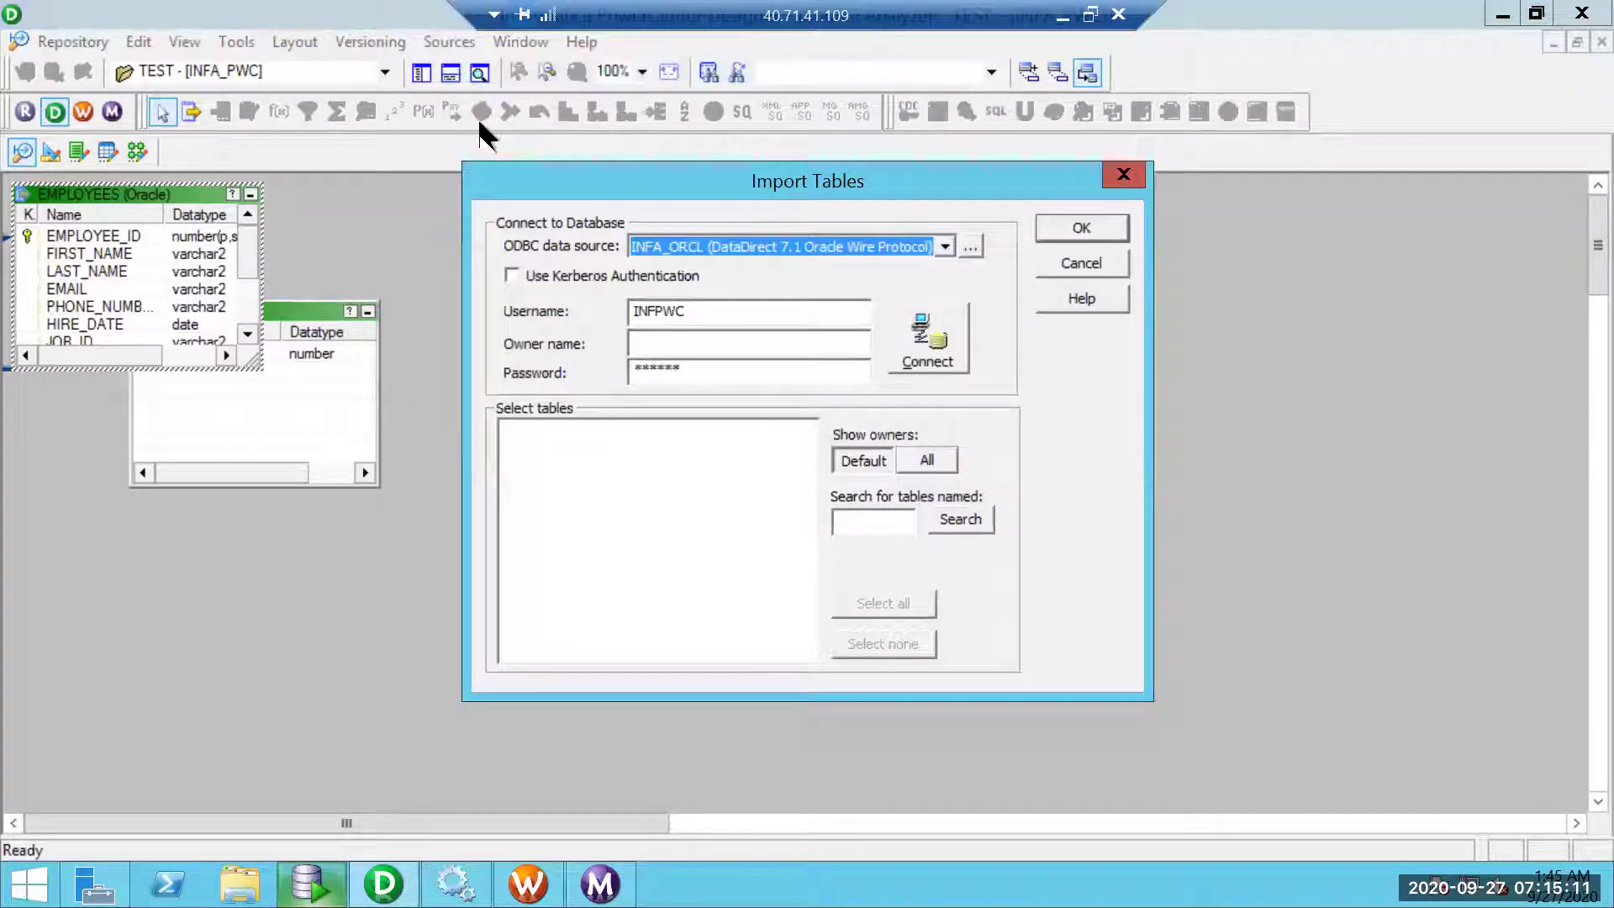
left_click(926, 345)
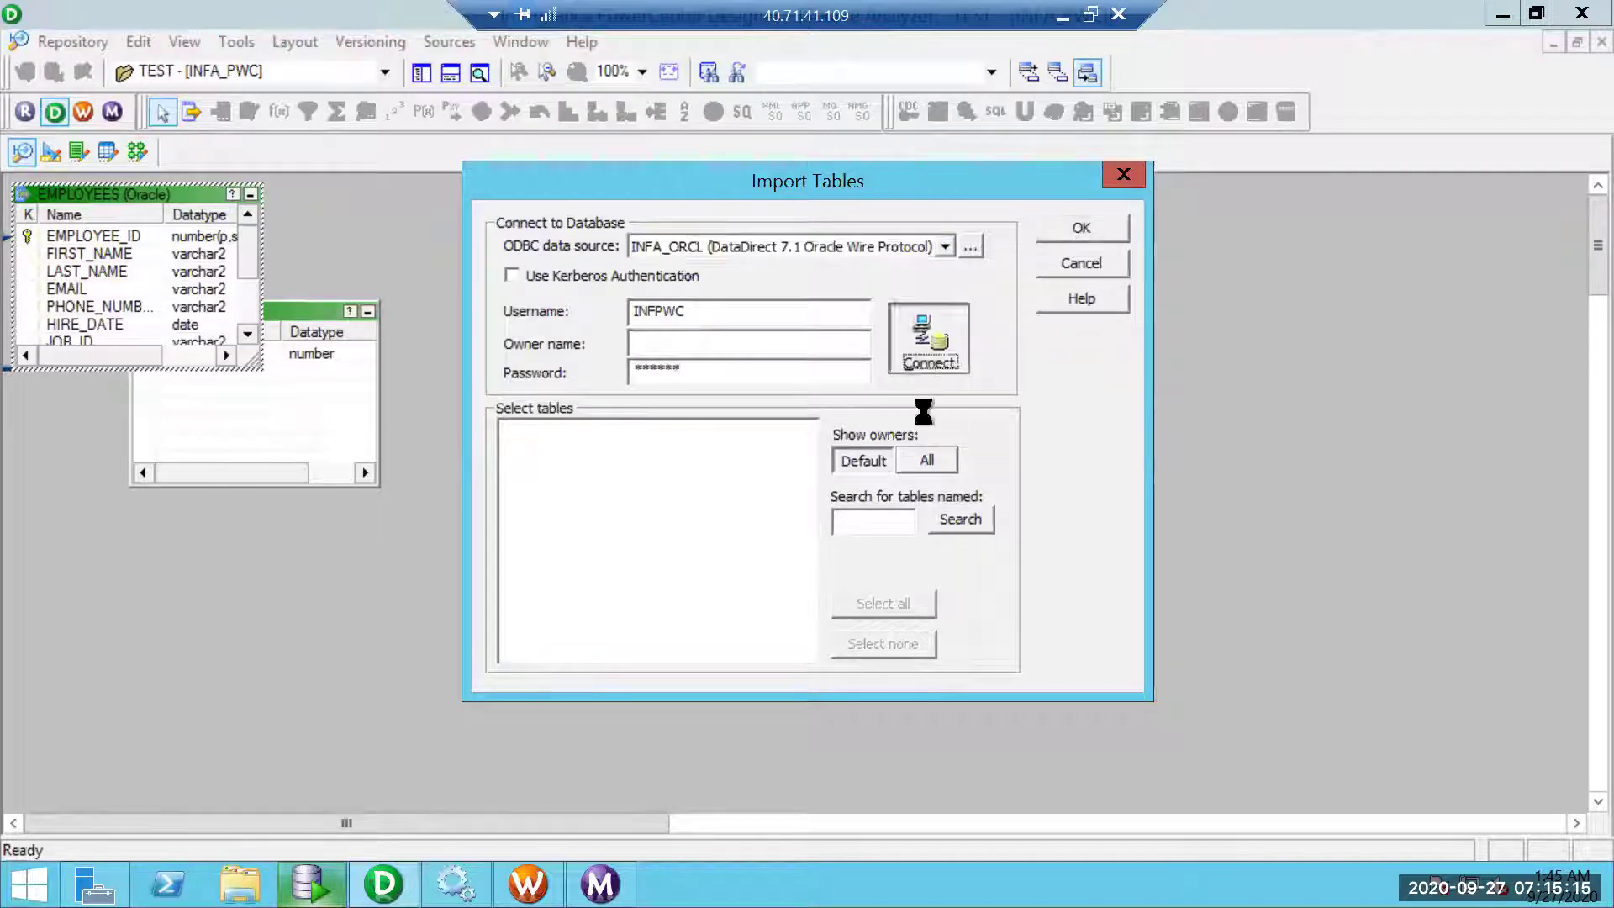
left_click(860, 525)
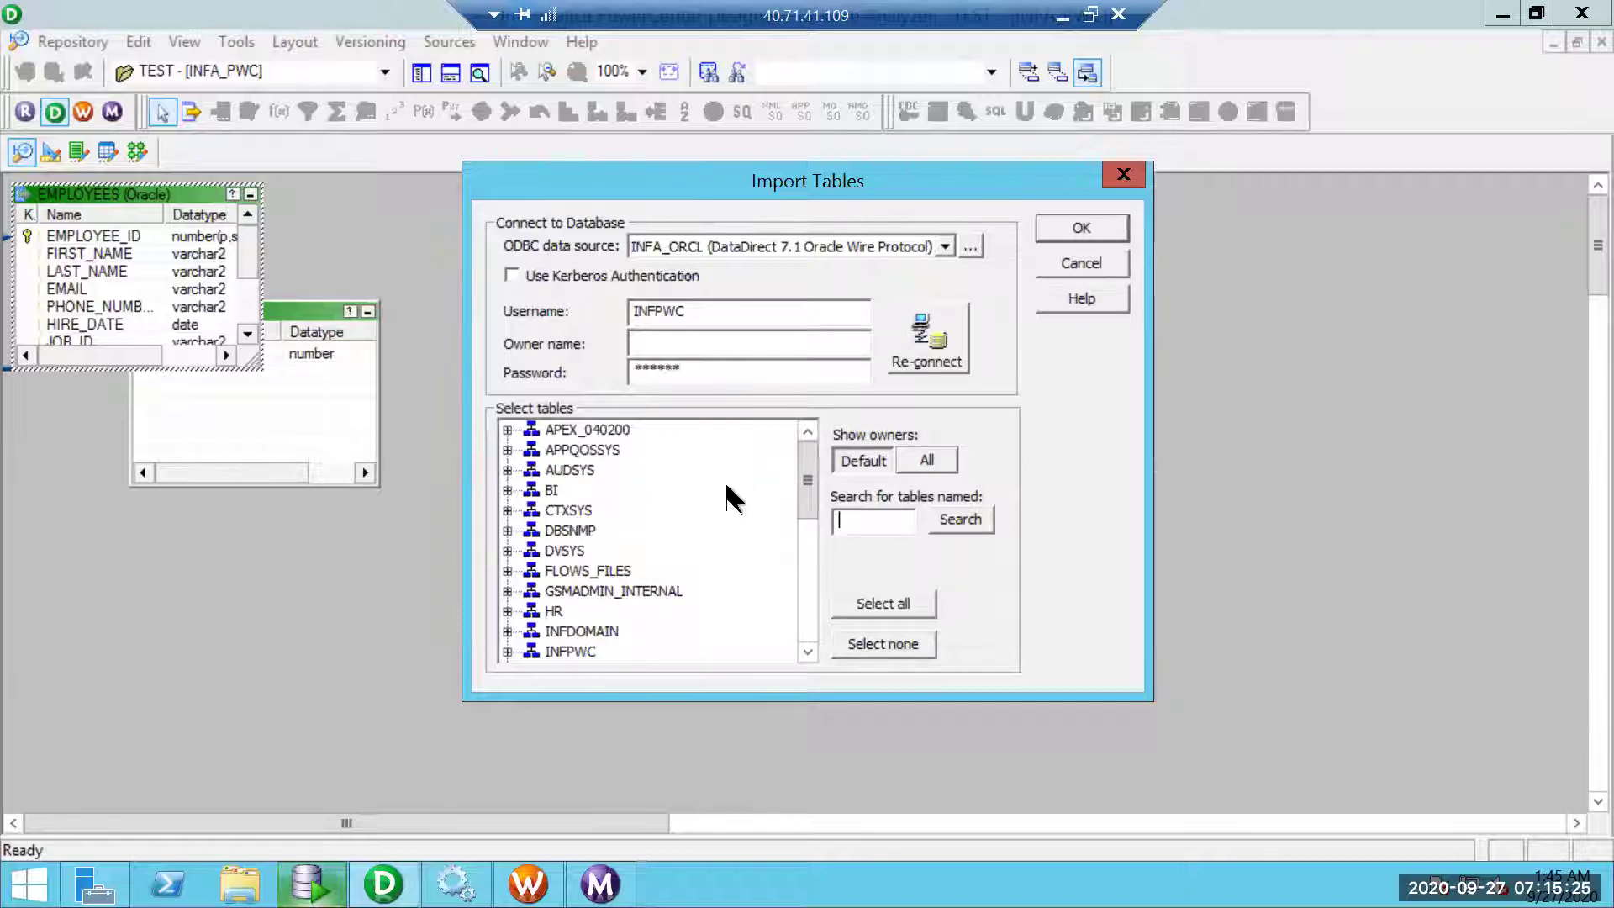
- Import the DEPT table from the TEST schema as a source definition
left_click_drag(798, 477, 797, 577)
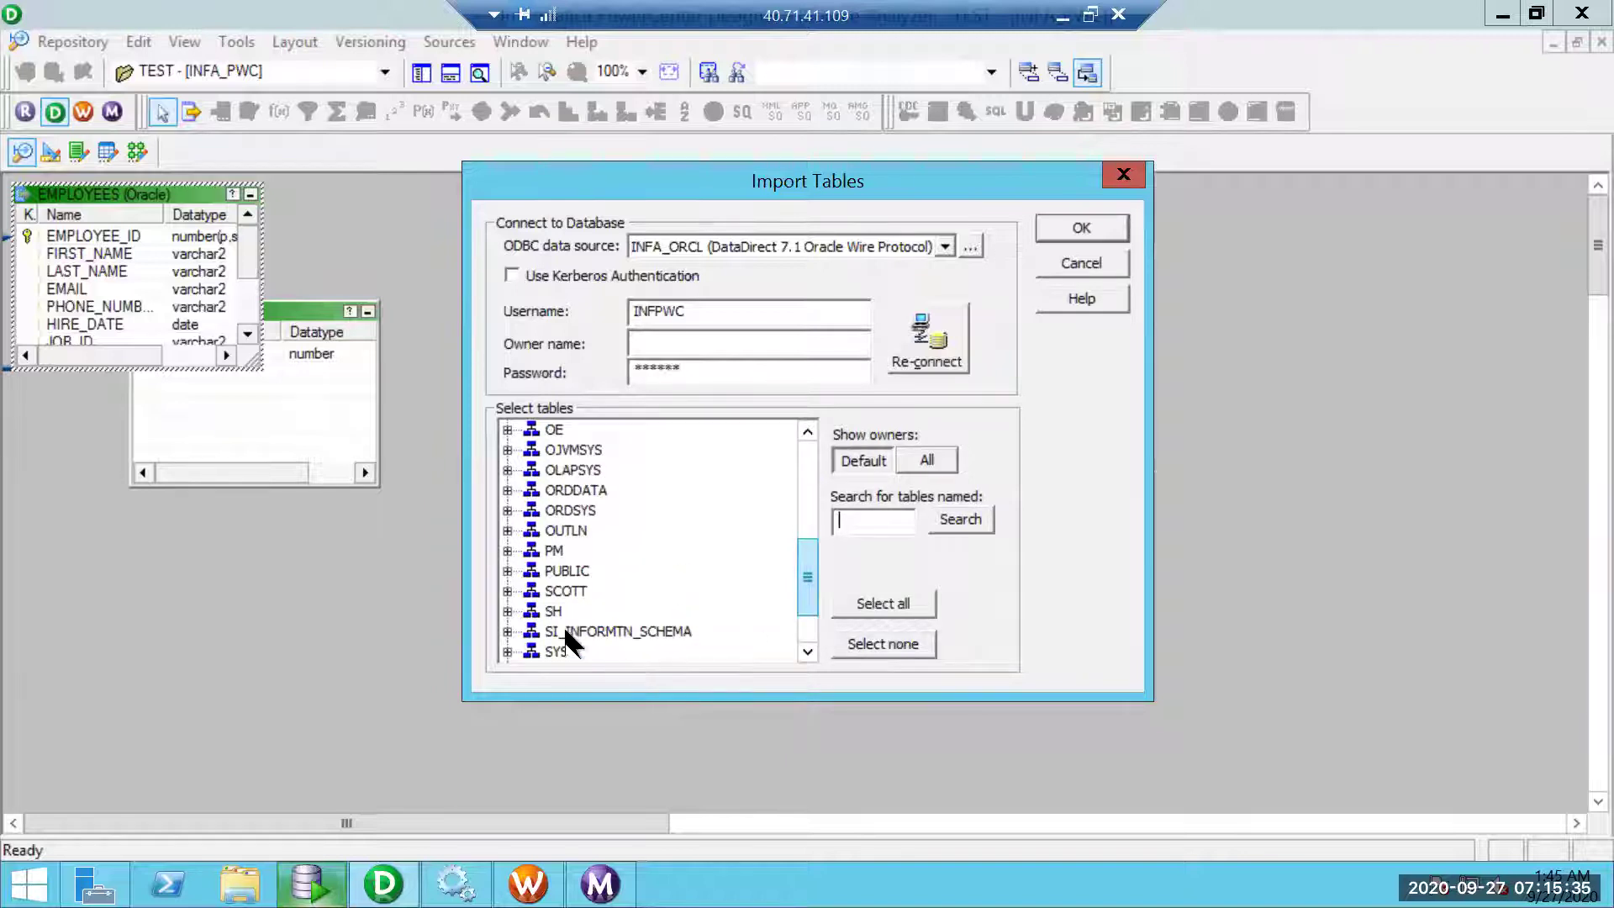
scroll(564, 630, "down", 1)
double_click(537, 613)
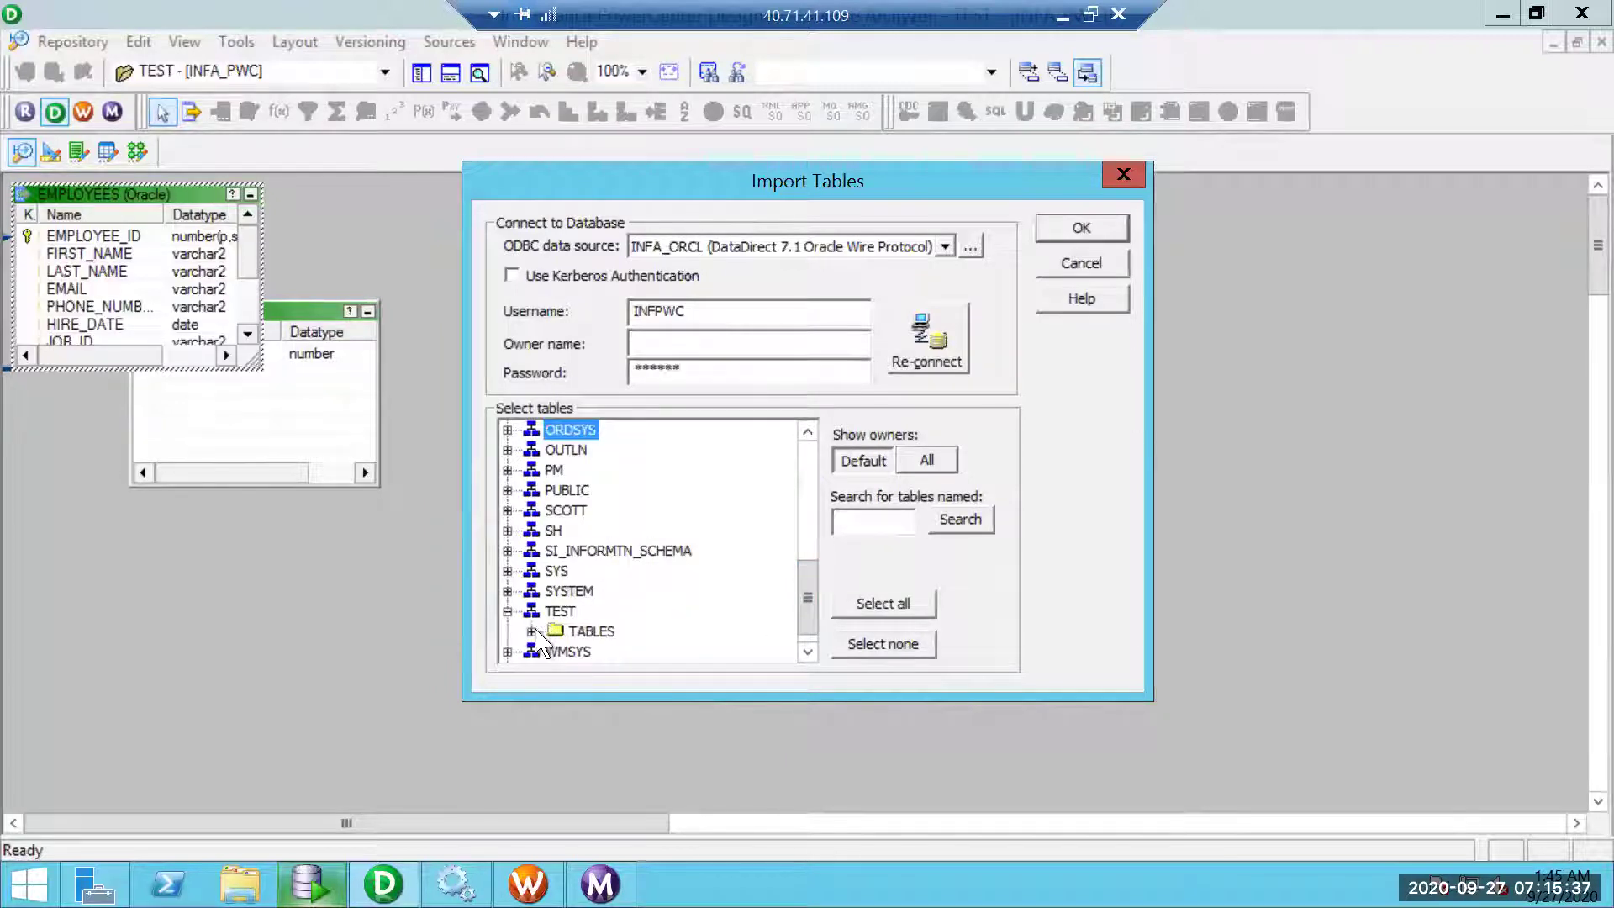
left_click(532, 631)
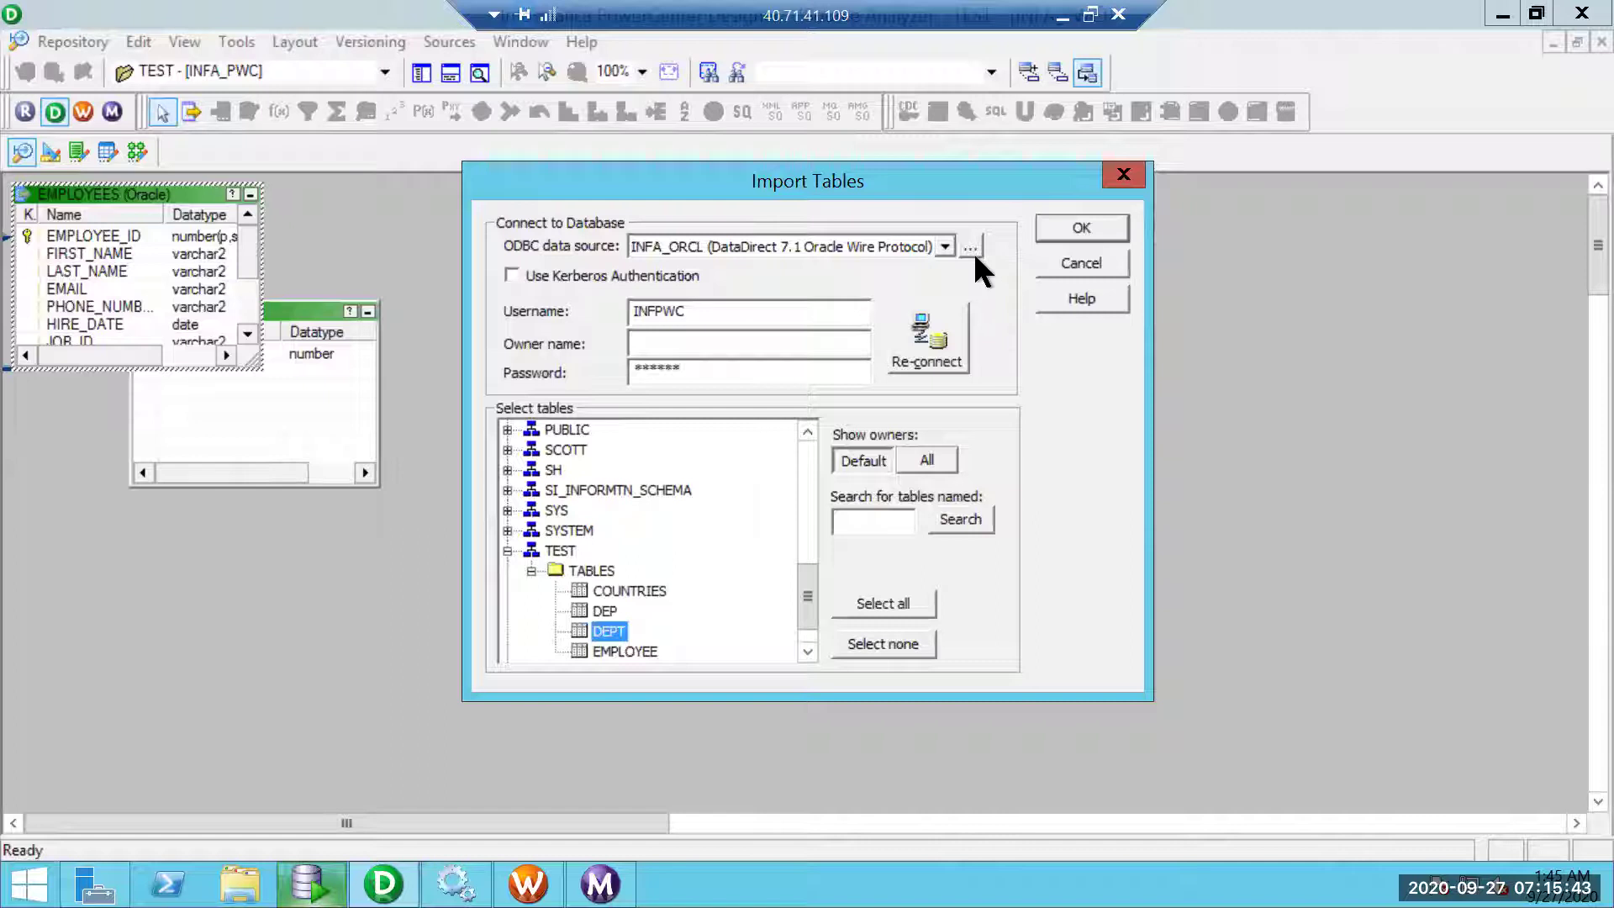
left_click(1047, 229)
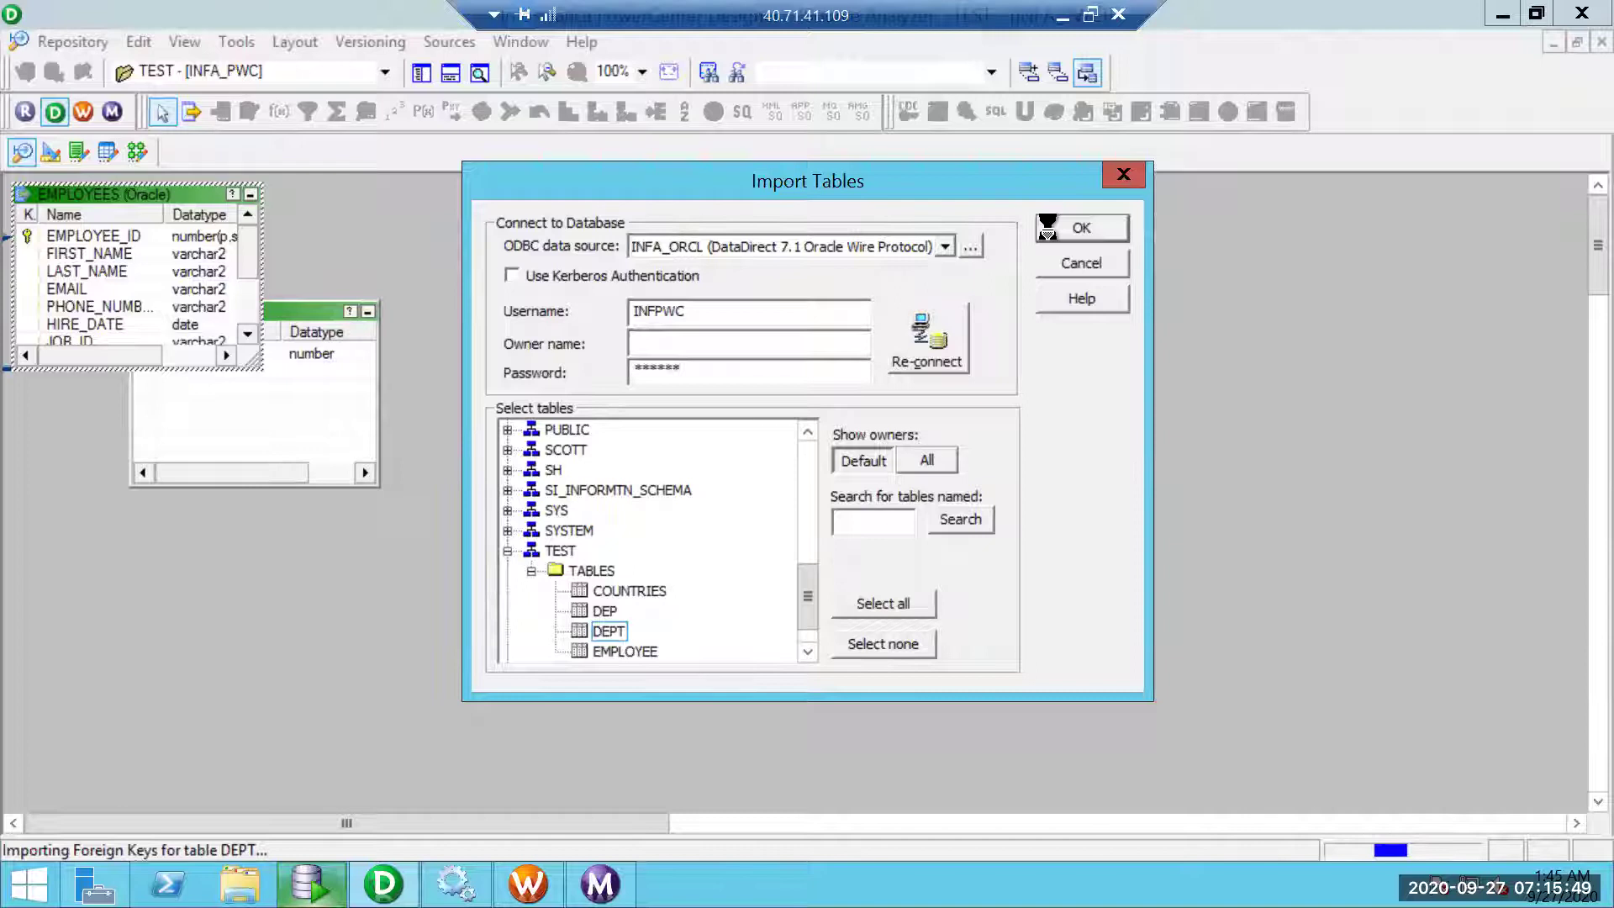
- Move the DEPT source definition into the empty workspace area and save the repository changes
left_click_drag(183, 220, 728, 290)
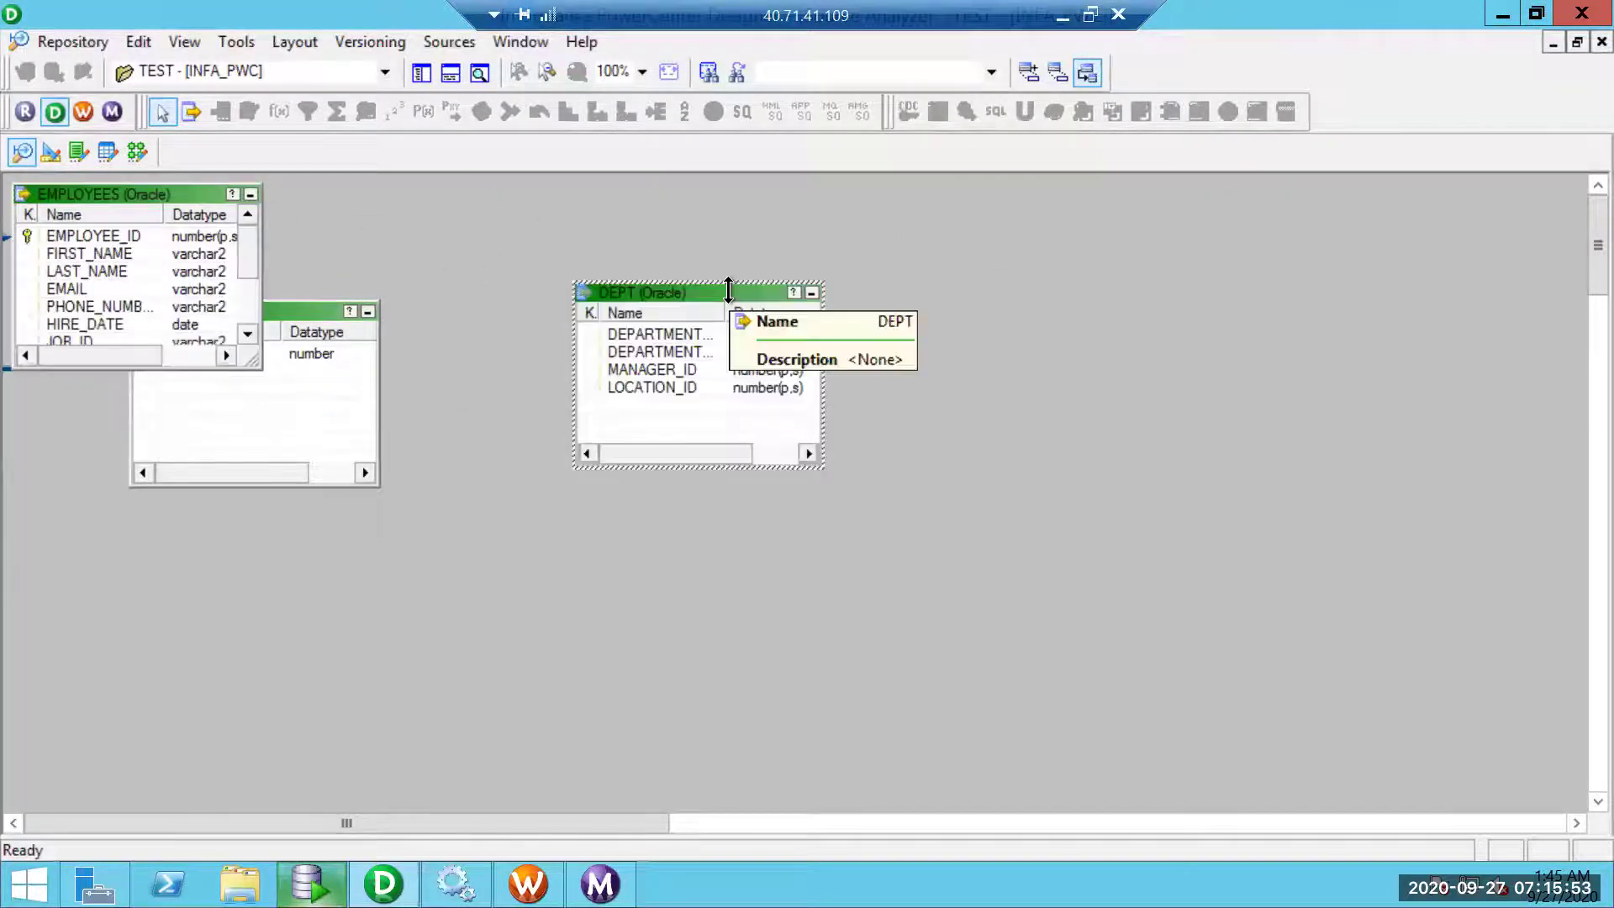
key("ctrl+s")
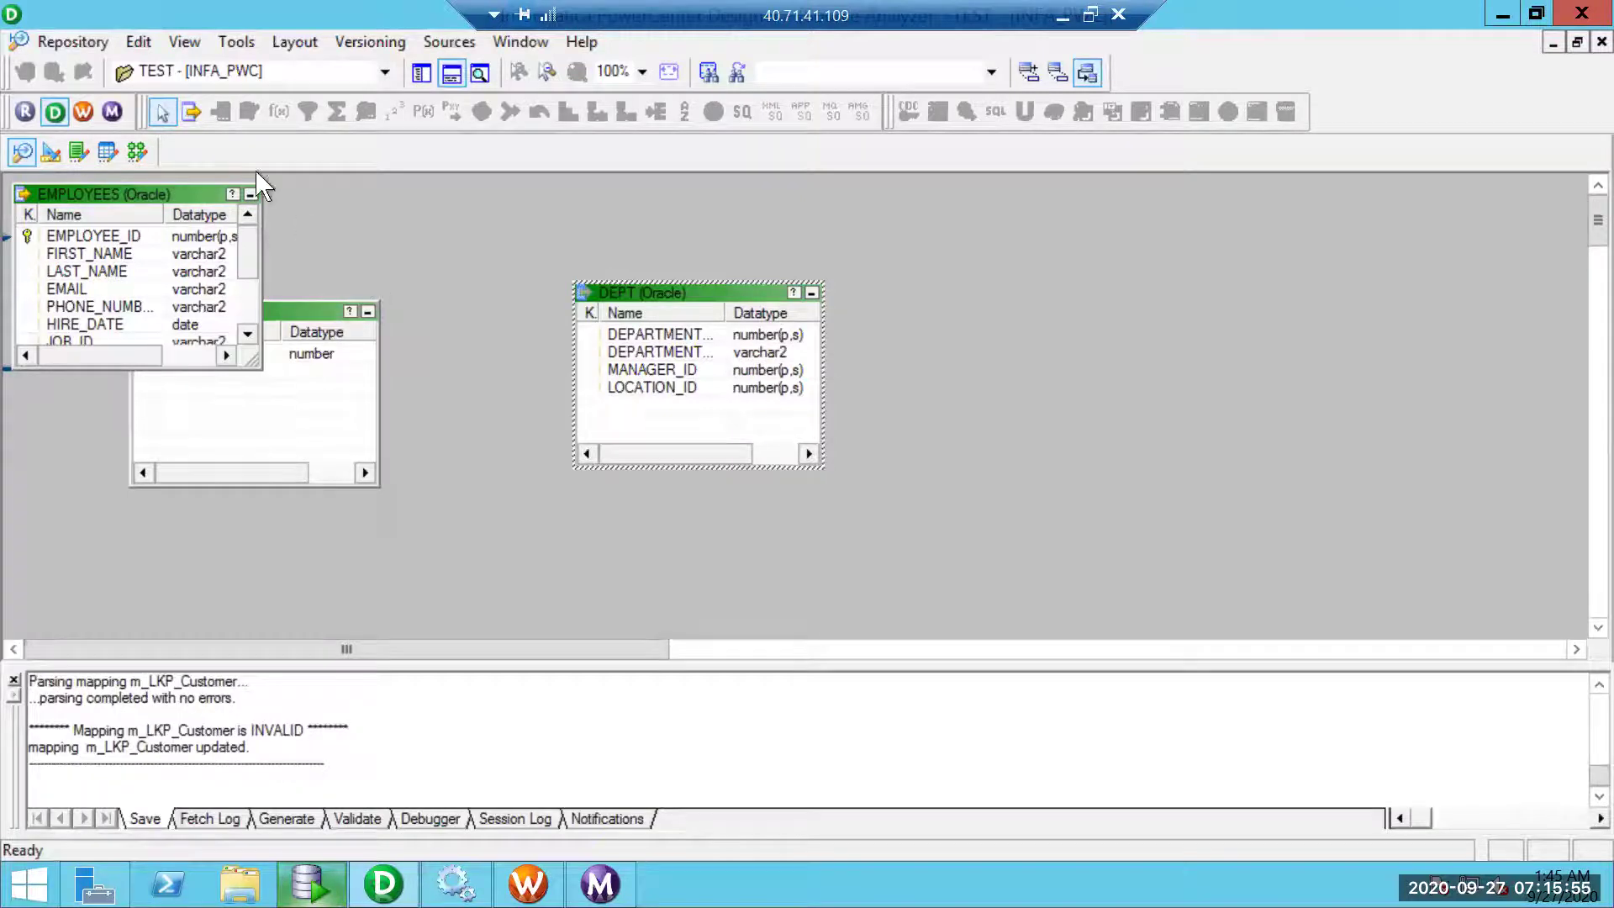
- Create a Lookup transformation in the m_LKP_Customer mapping, using the DEPT source from INFA_ORCL as the lookup table
left_click(137, 152)
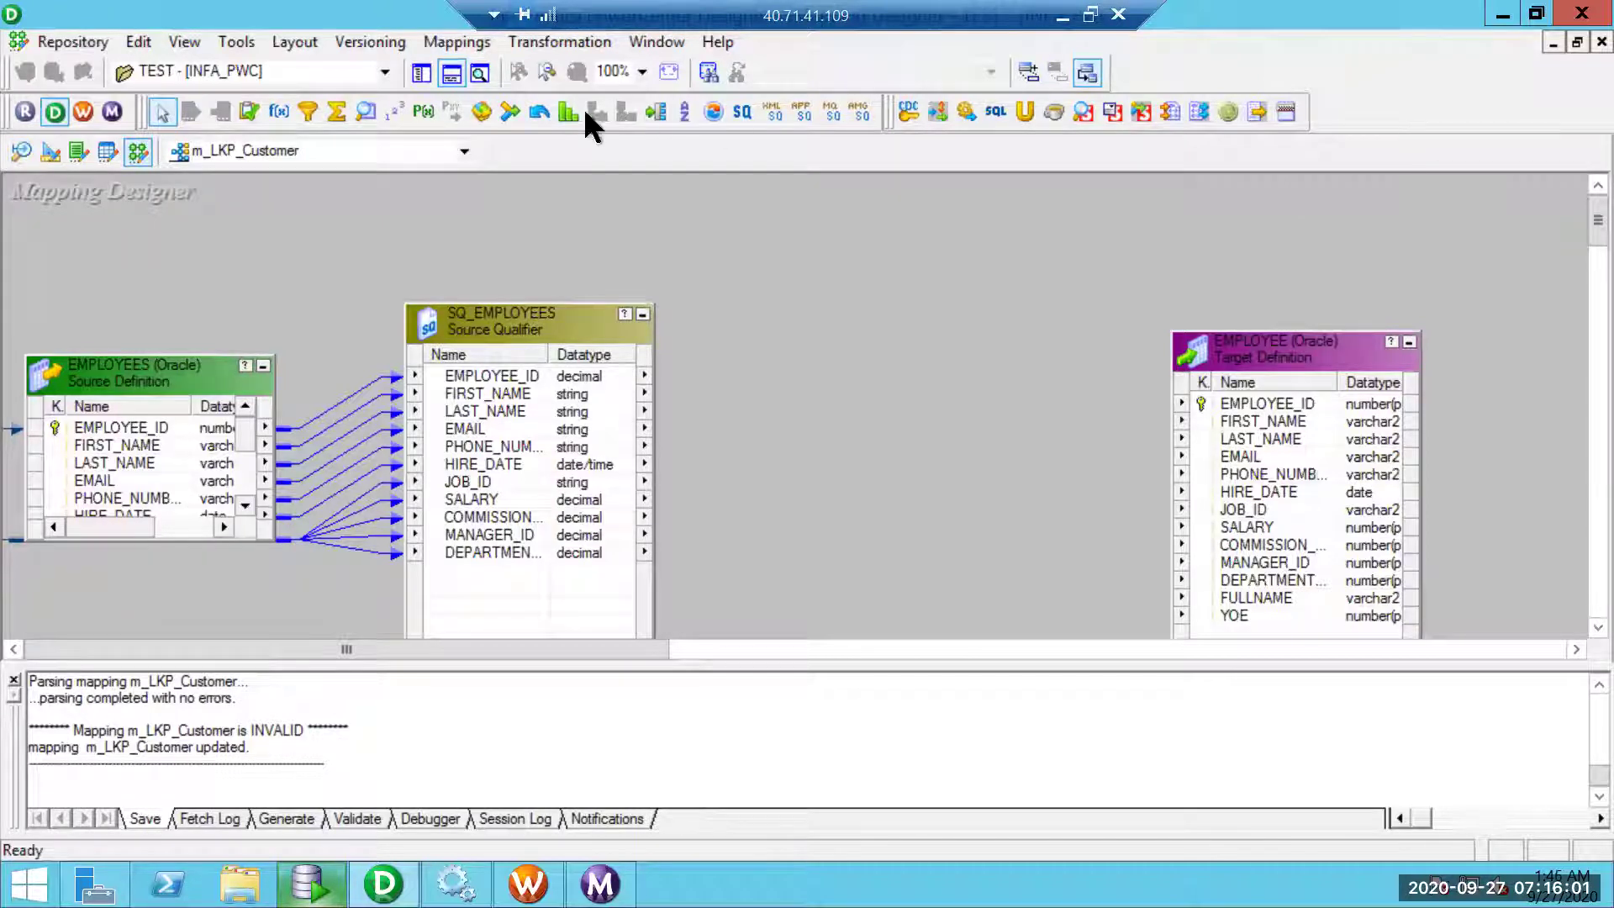
left_click(366, 111)
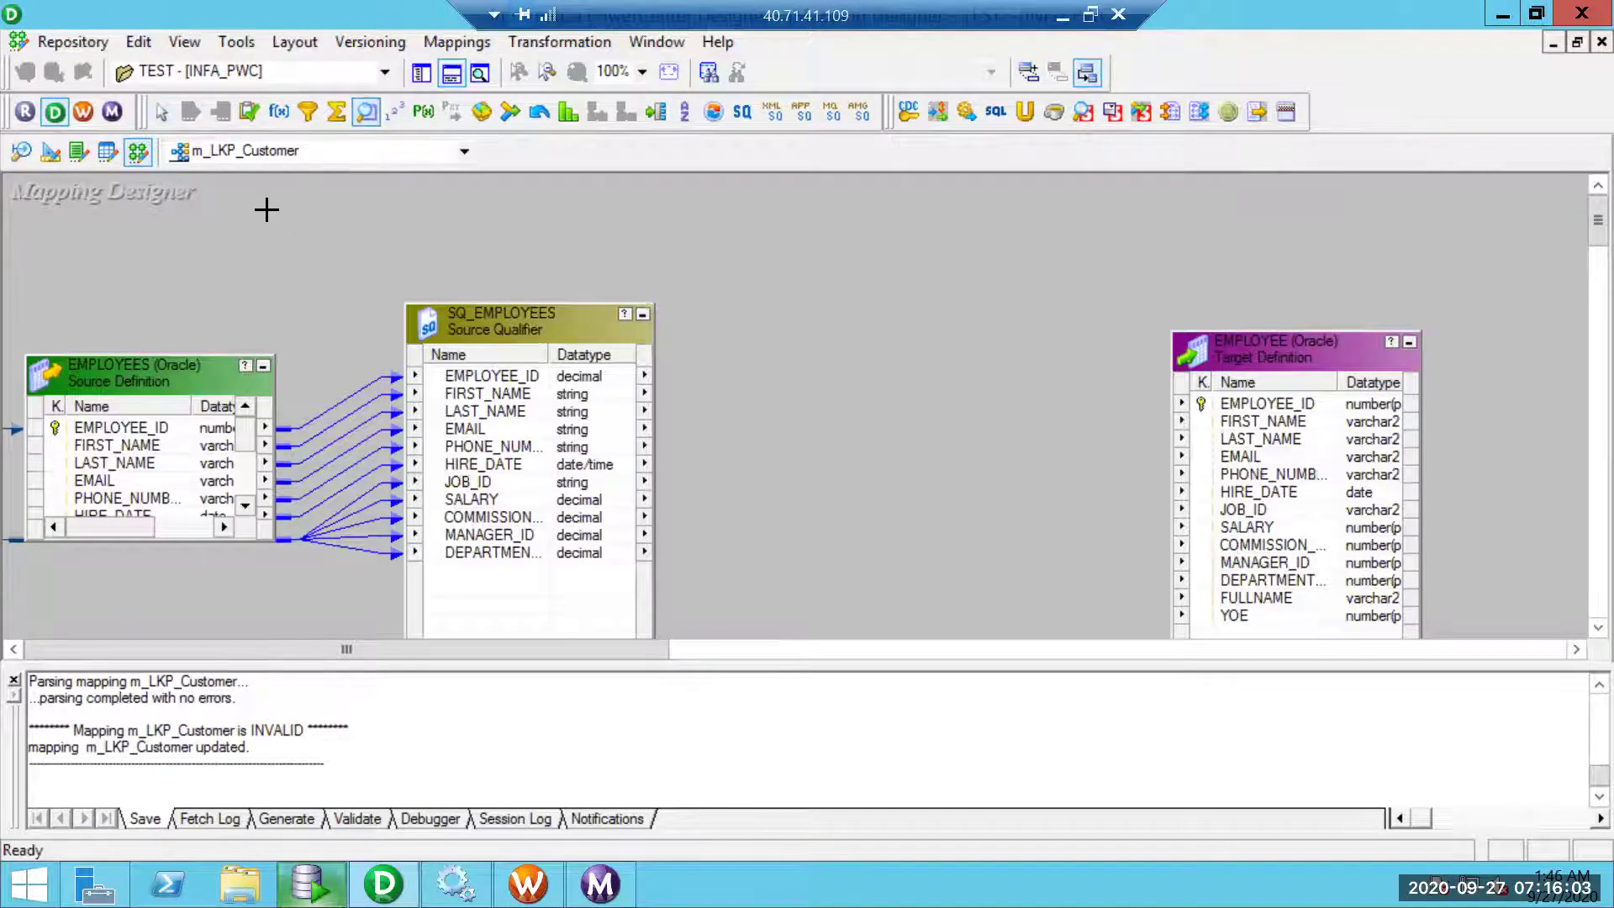
left_click(266, 209)
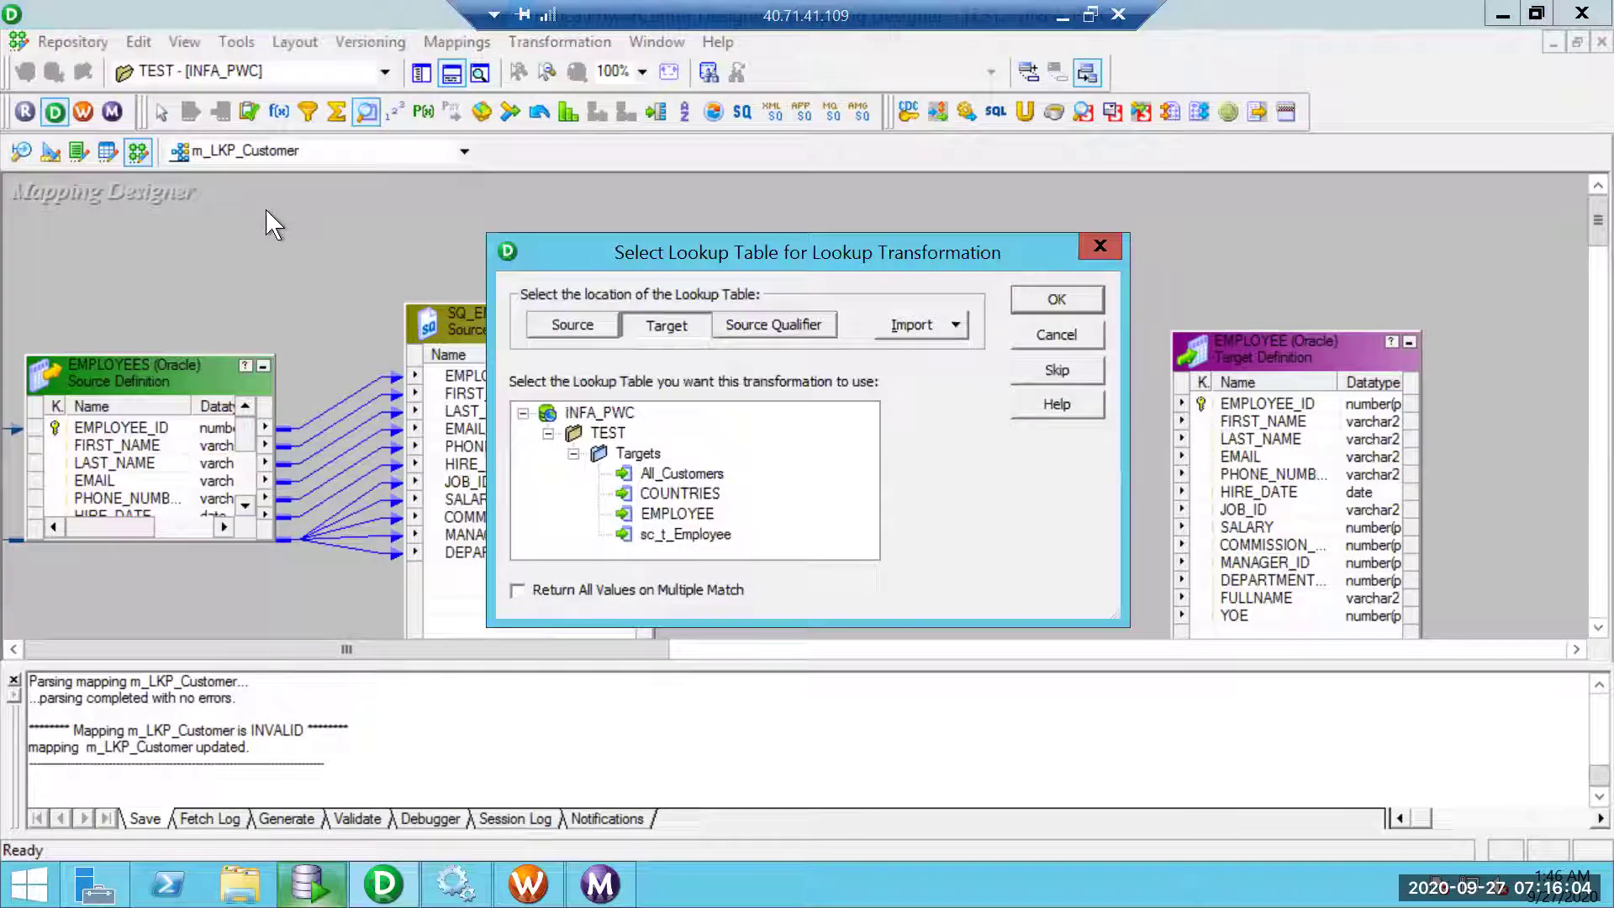
left_click(546, 328)
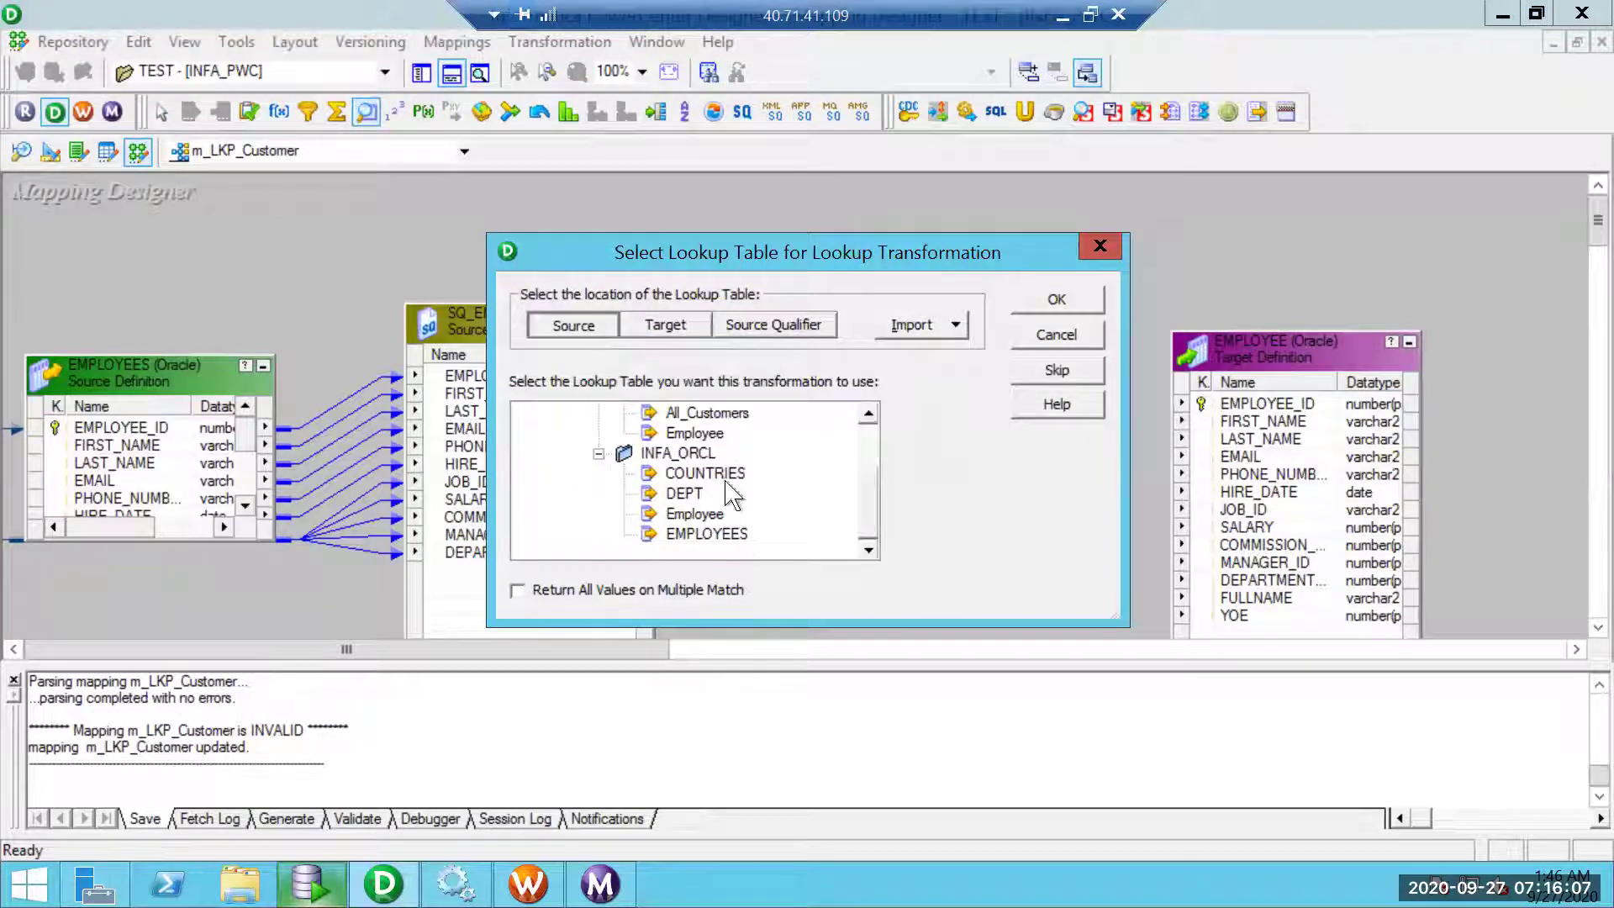
left_click(683, 494)
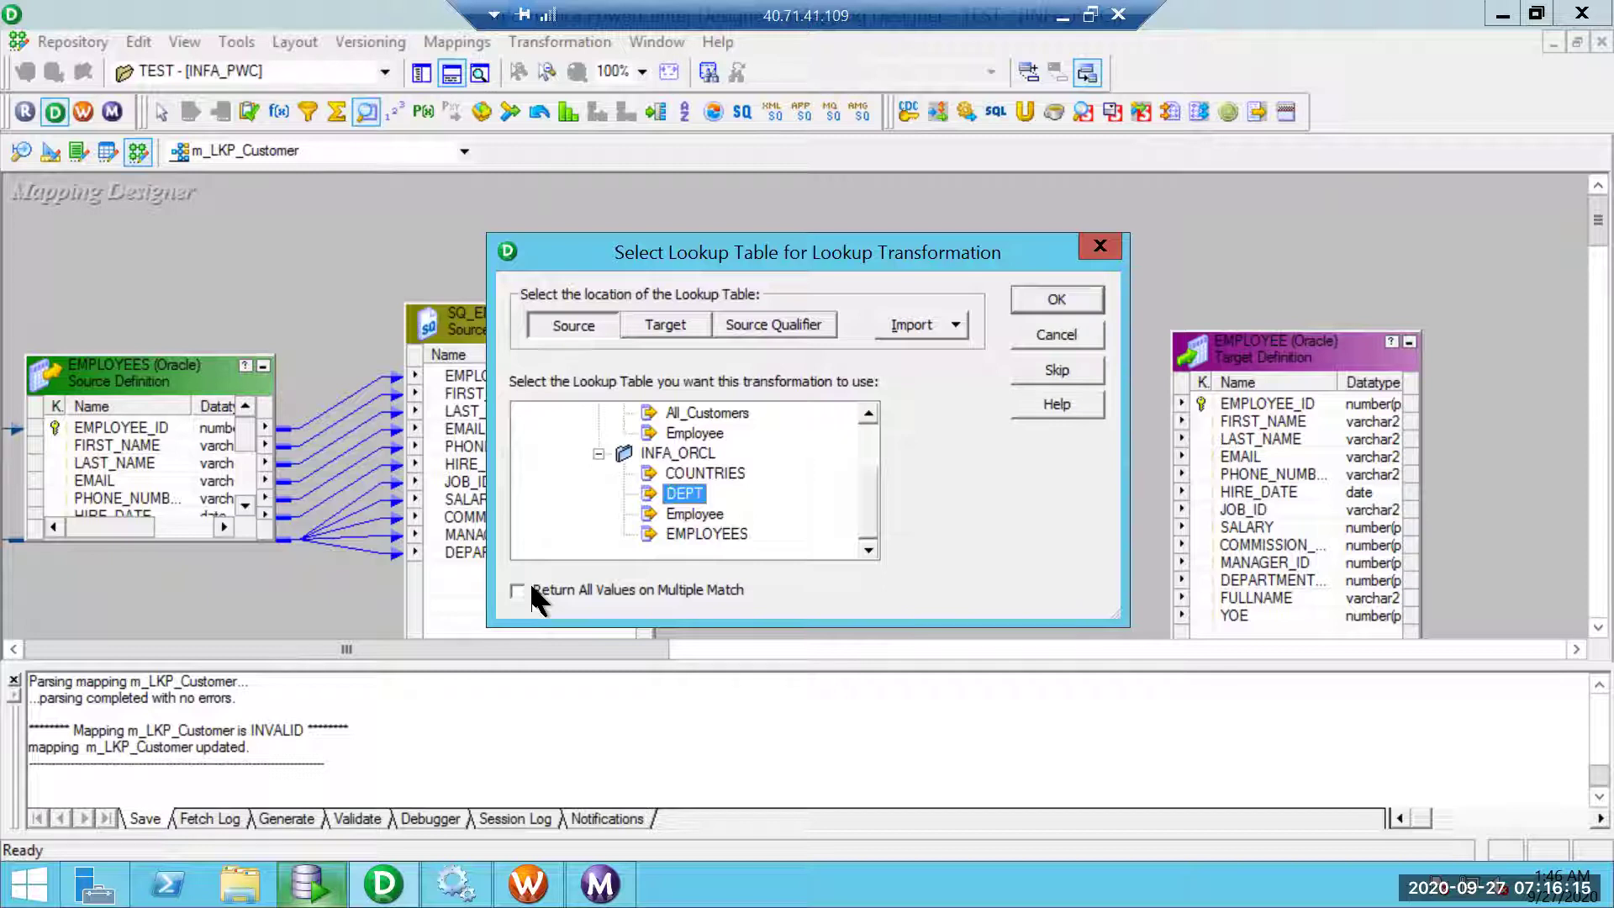
left_click(1070, 300)
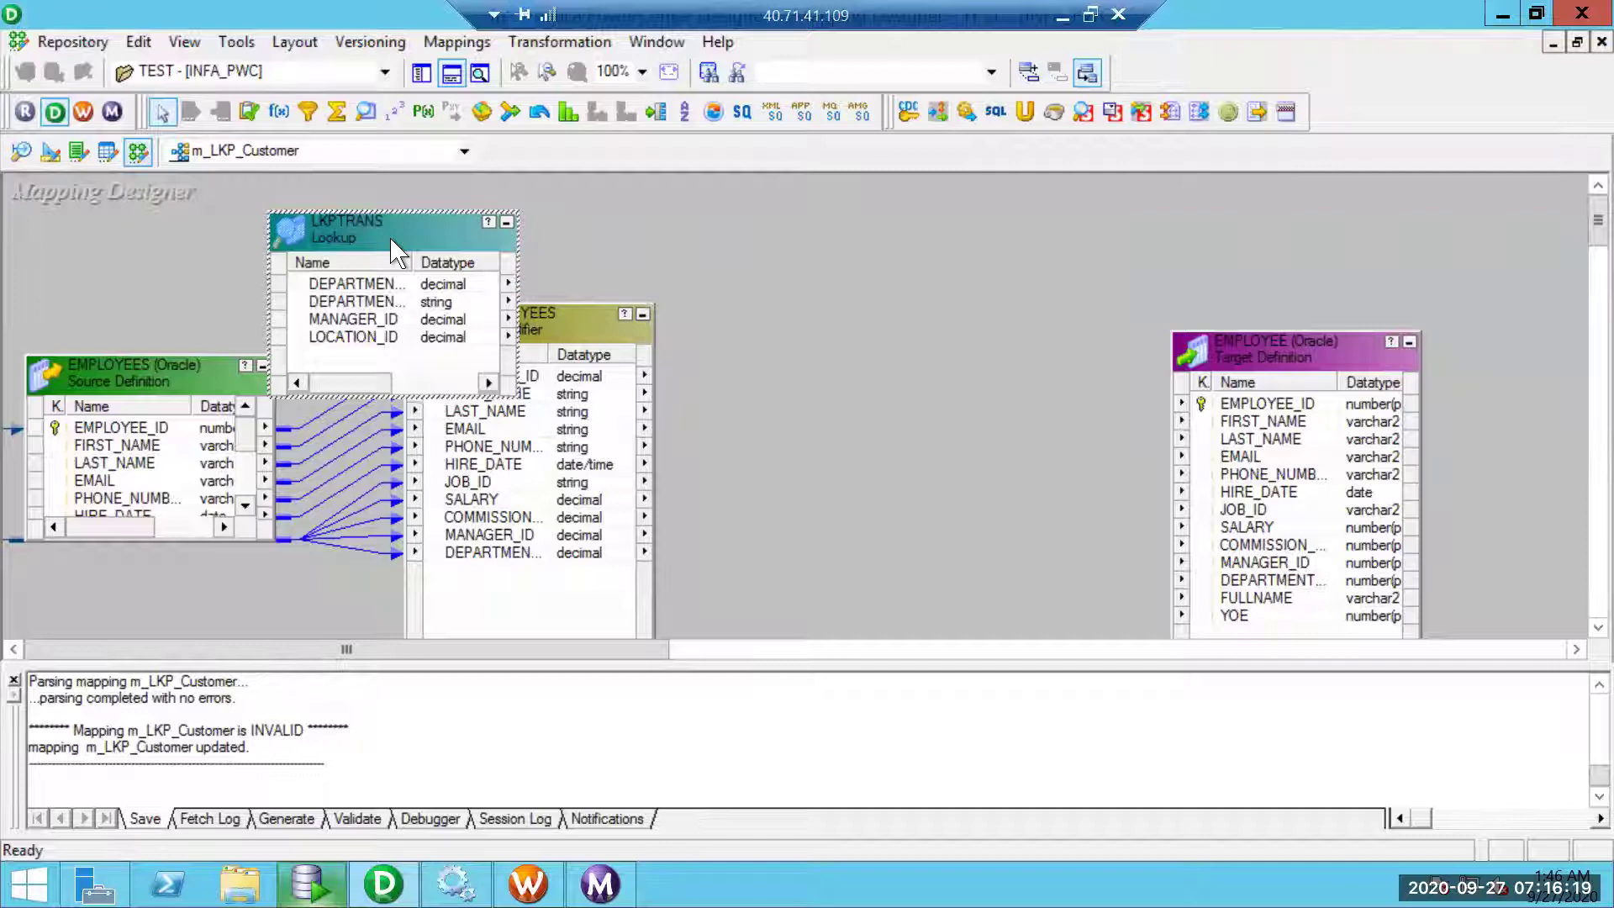
- Move the SQ_EMPLOYEES source qualifier and the LKPTRANS lookup apart so that they do not overlap
key("Delete")
left_click(1039, 496)
left_click_drag(593, 330, 681, 351)
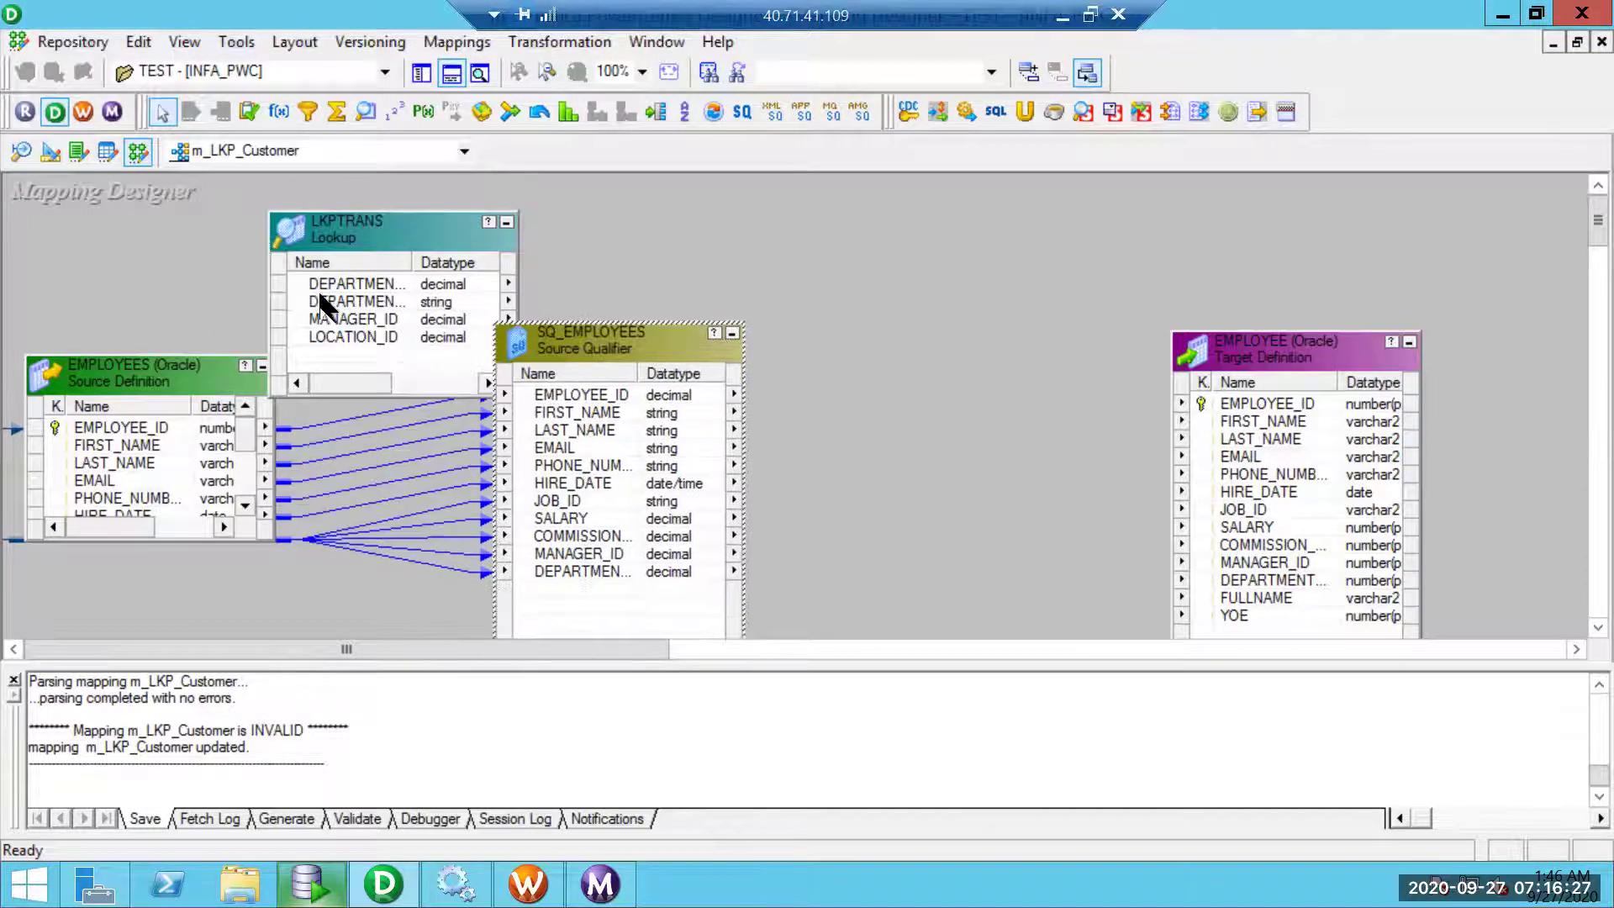
left_click_drag(326, 244, 328, 227)
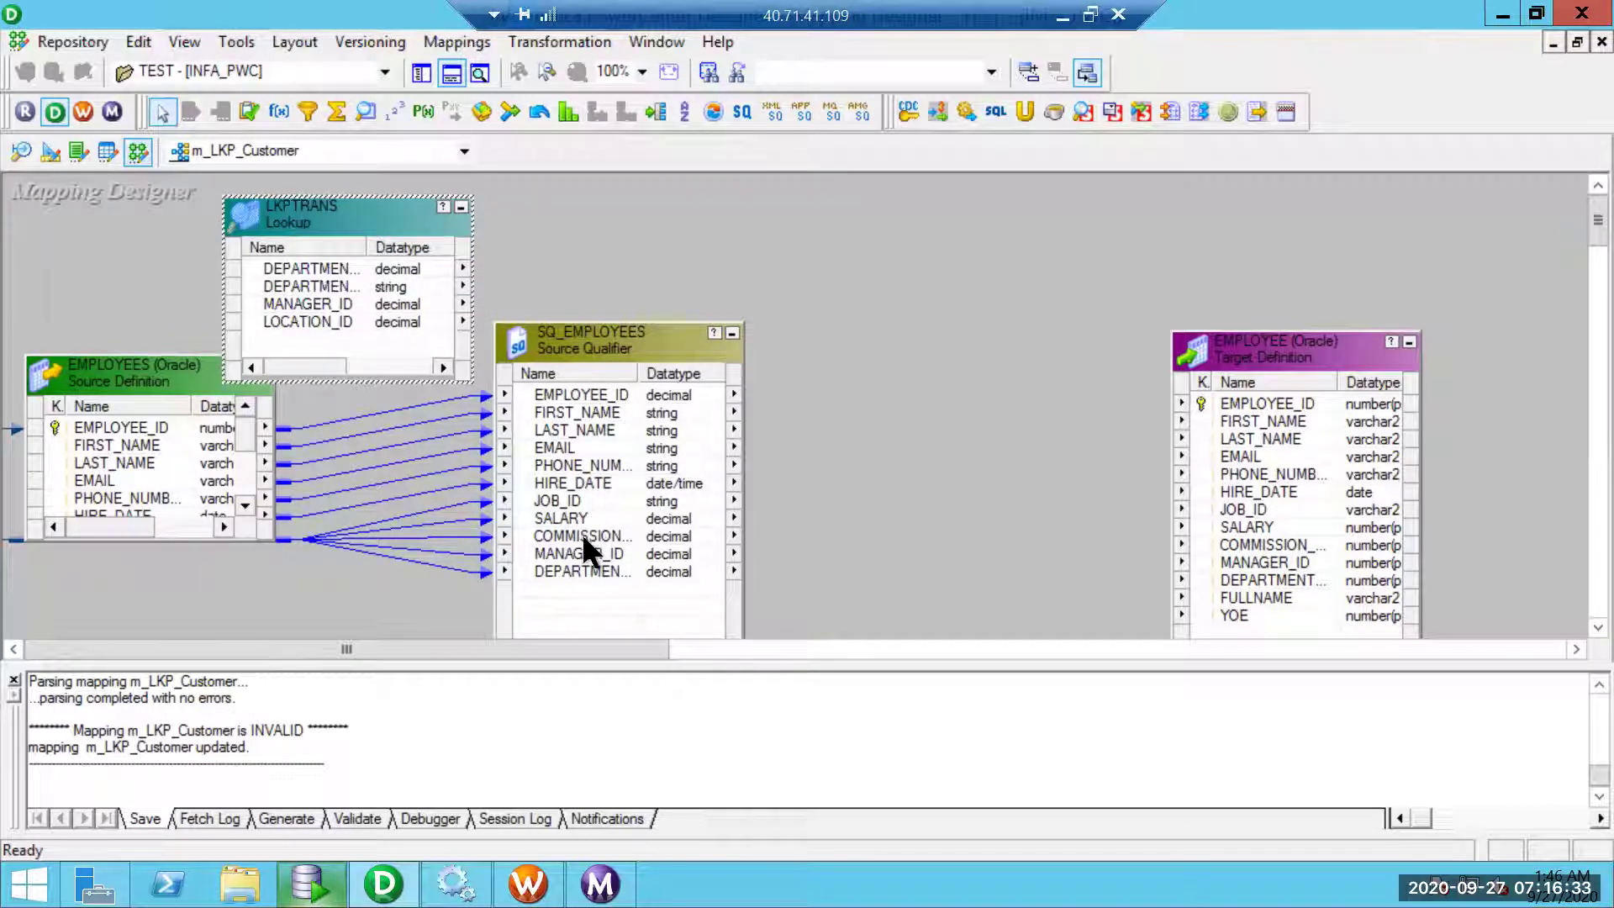
- Copy the department ID port from SQ_EMPLOYEES into the LKPTRANS lookup, and remove the link between the two ports
left_click(588, 572)
left_click_drag(379, 425, 336, 345)
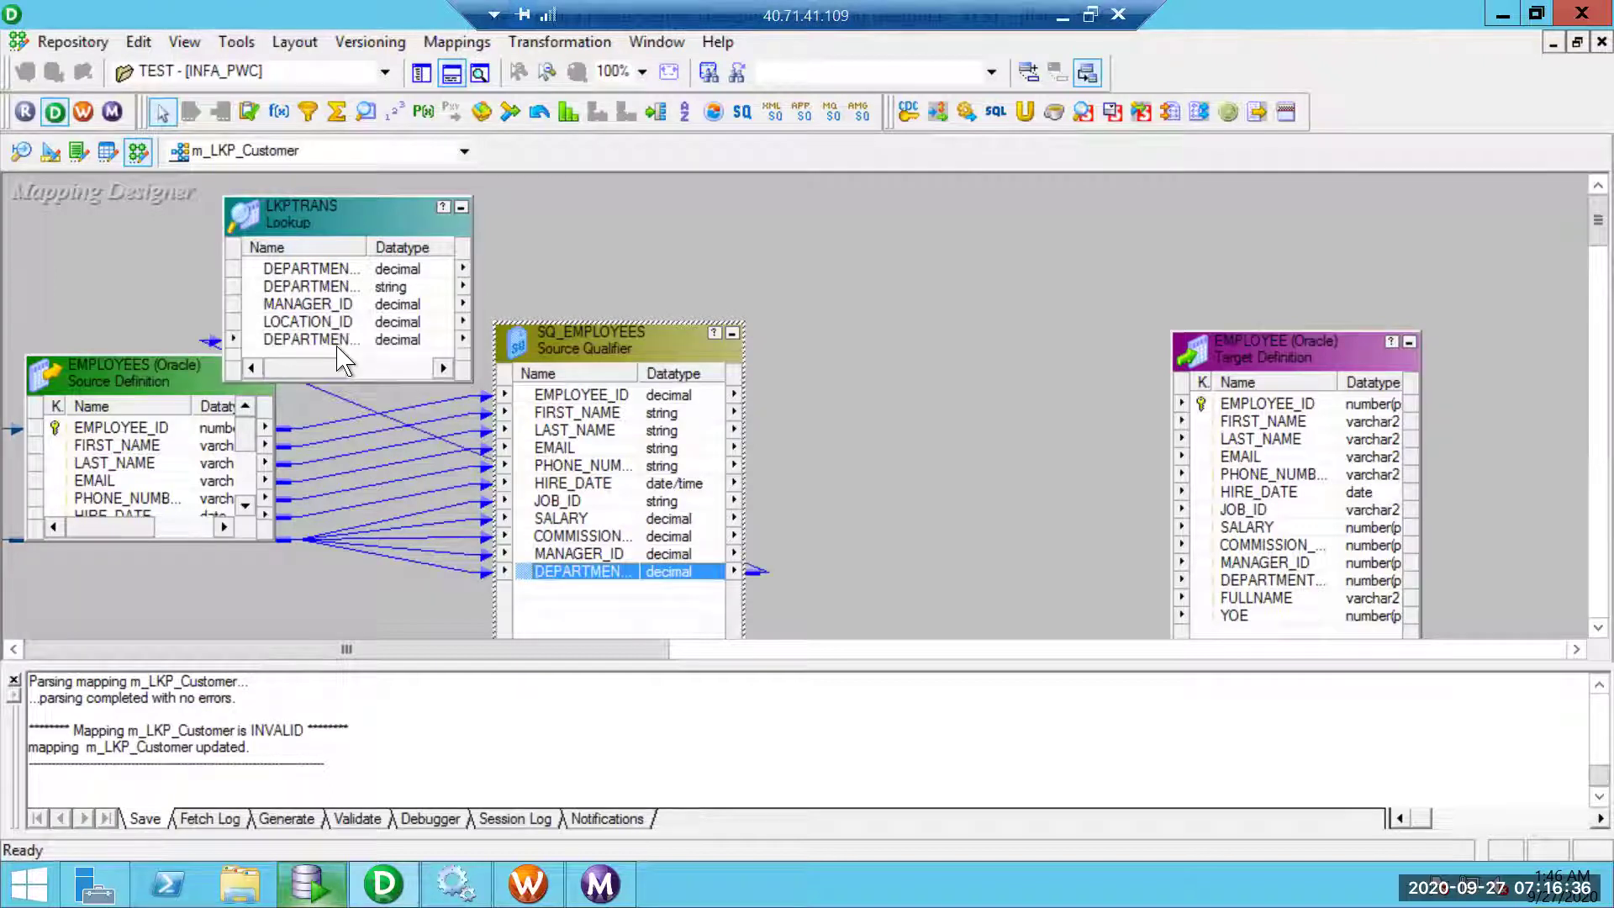
left_click(350, 401)
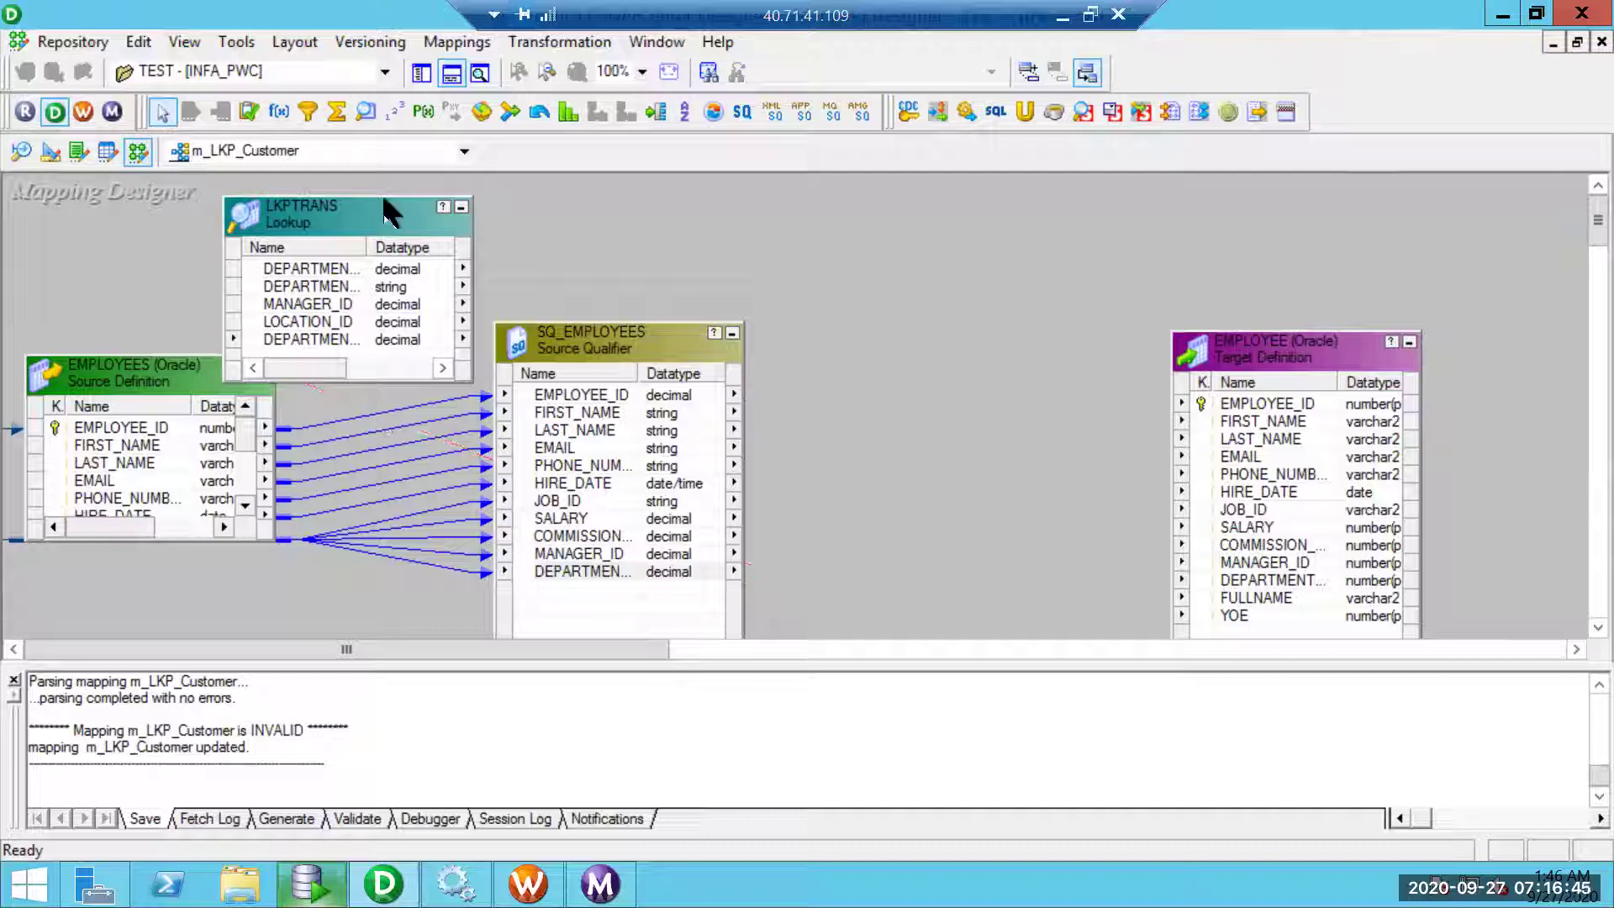
- Remove the MANAGER_ID and LOCATION_ID ports from the LKPTRANS lookup
double_click(365, 227)
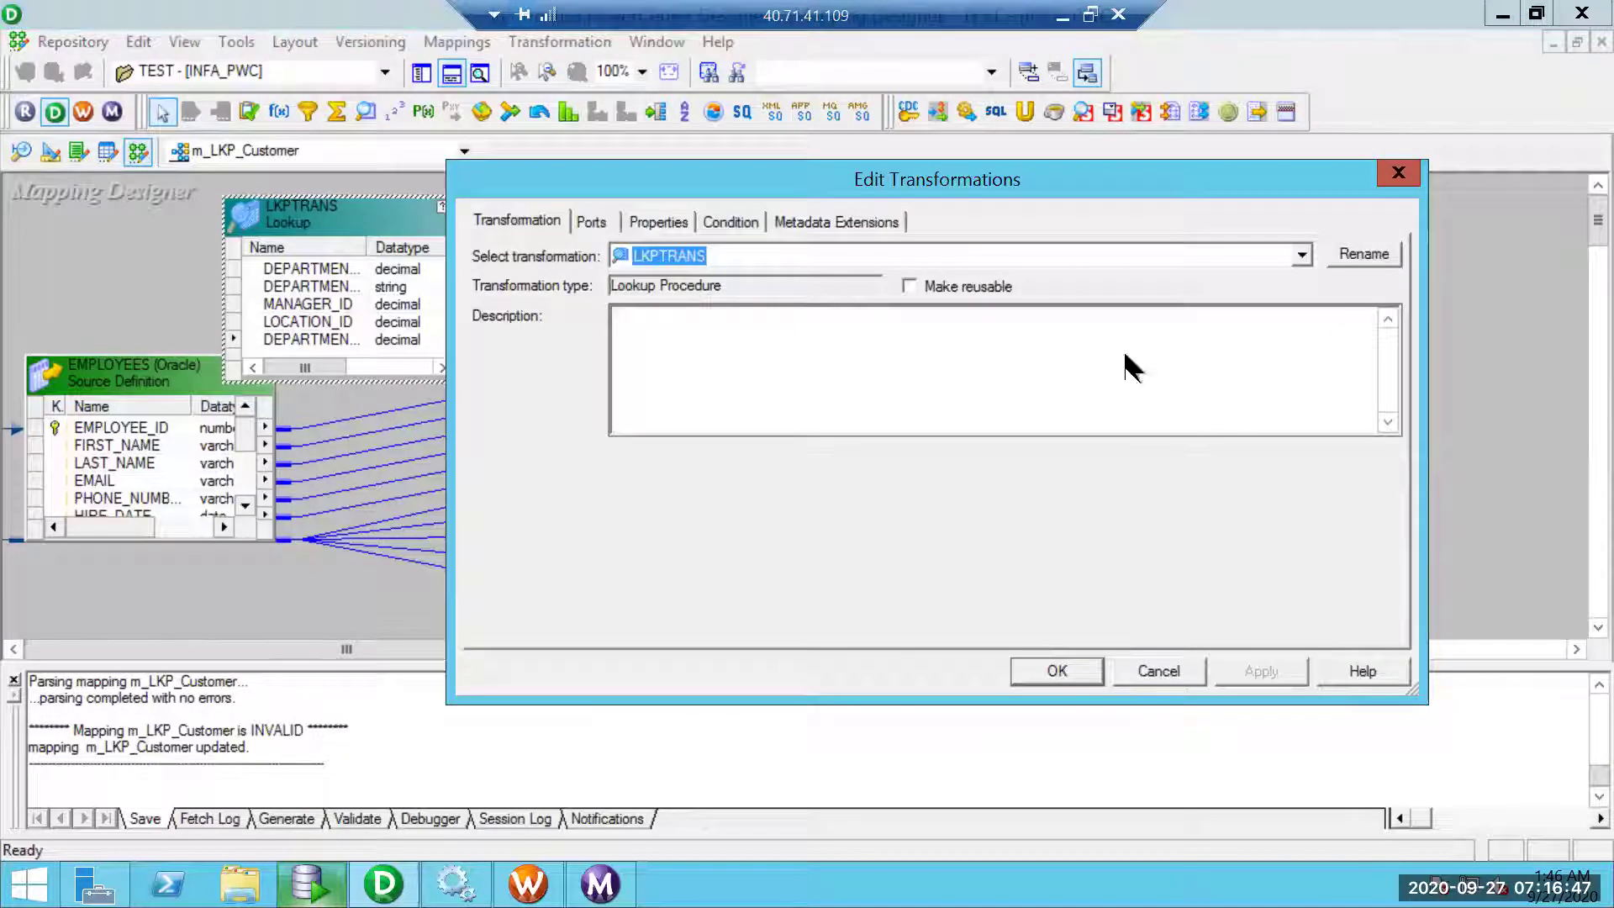
left_click(1158, 670)
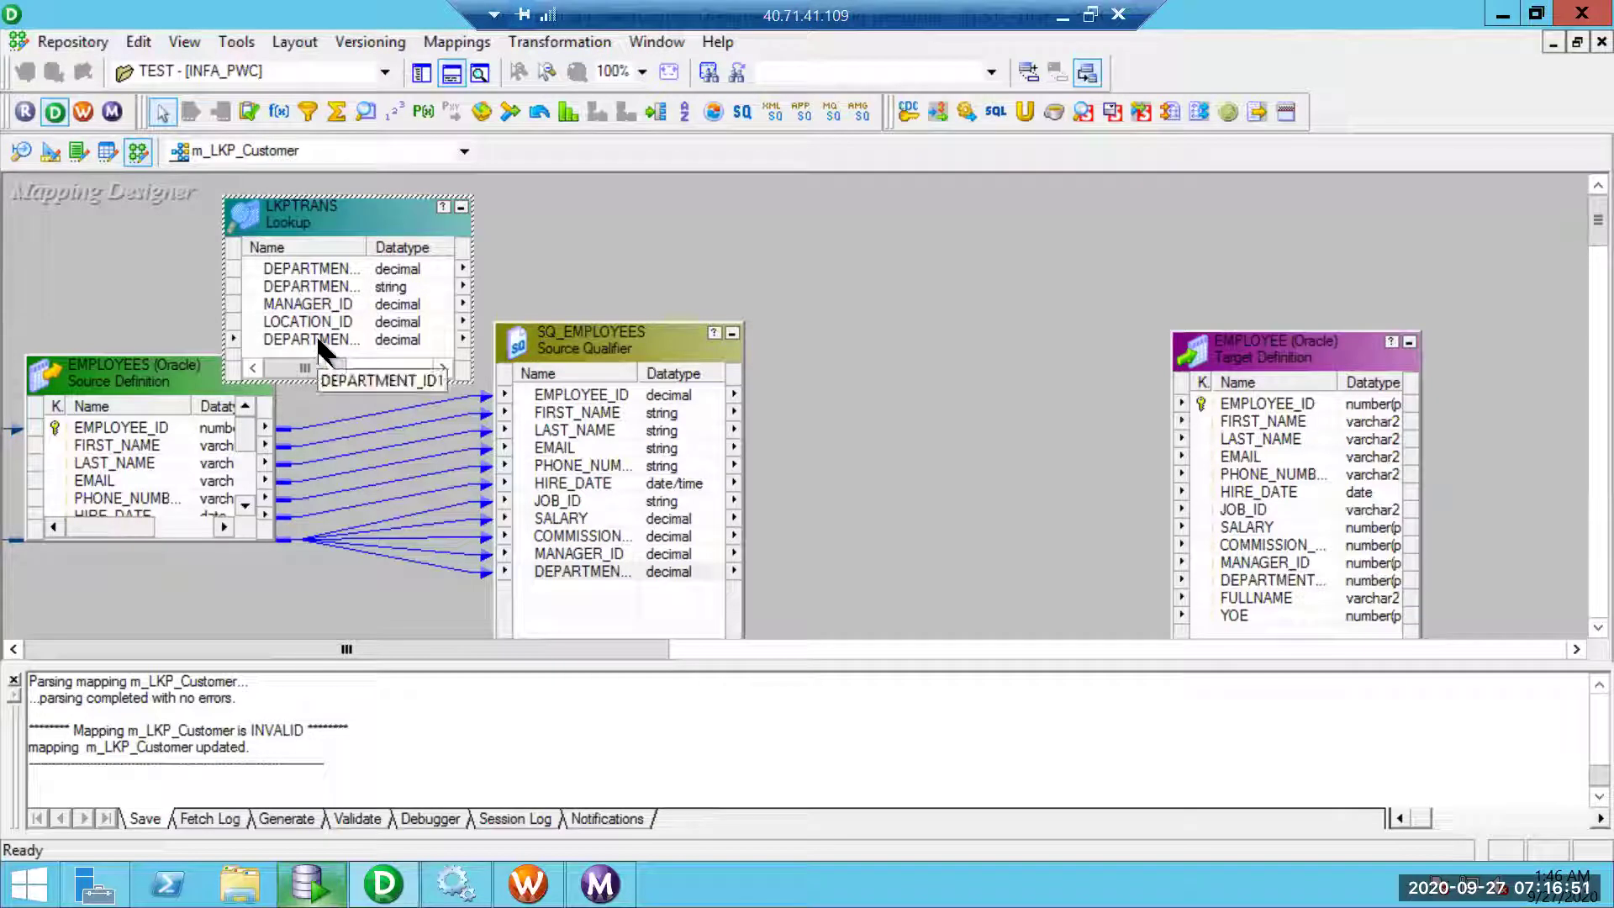
double_click(326, 301)
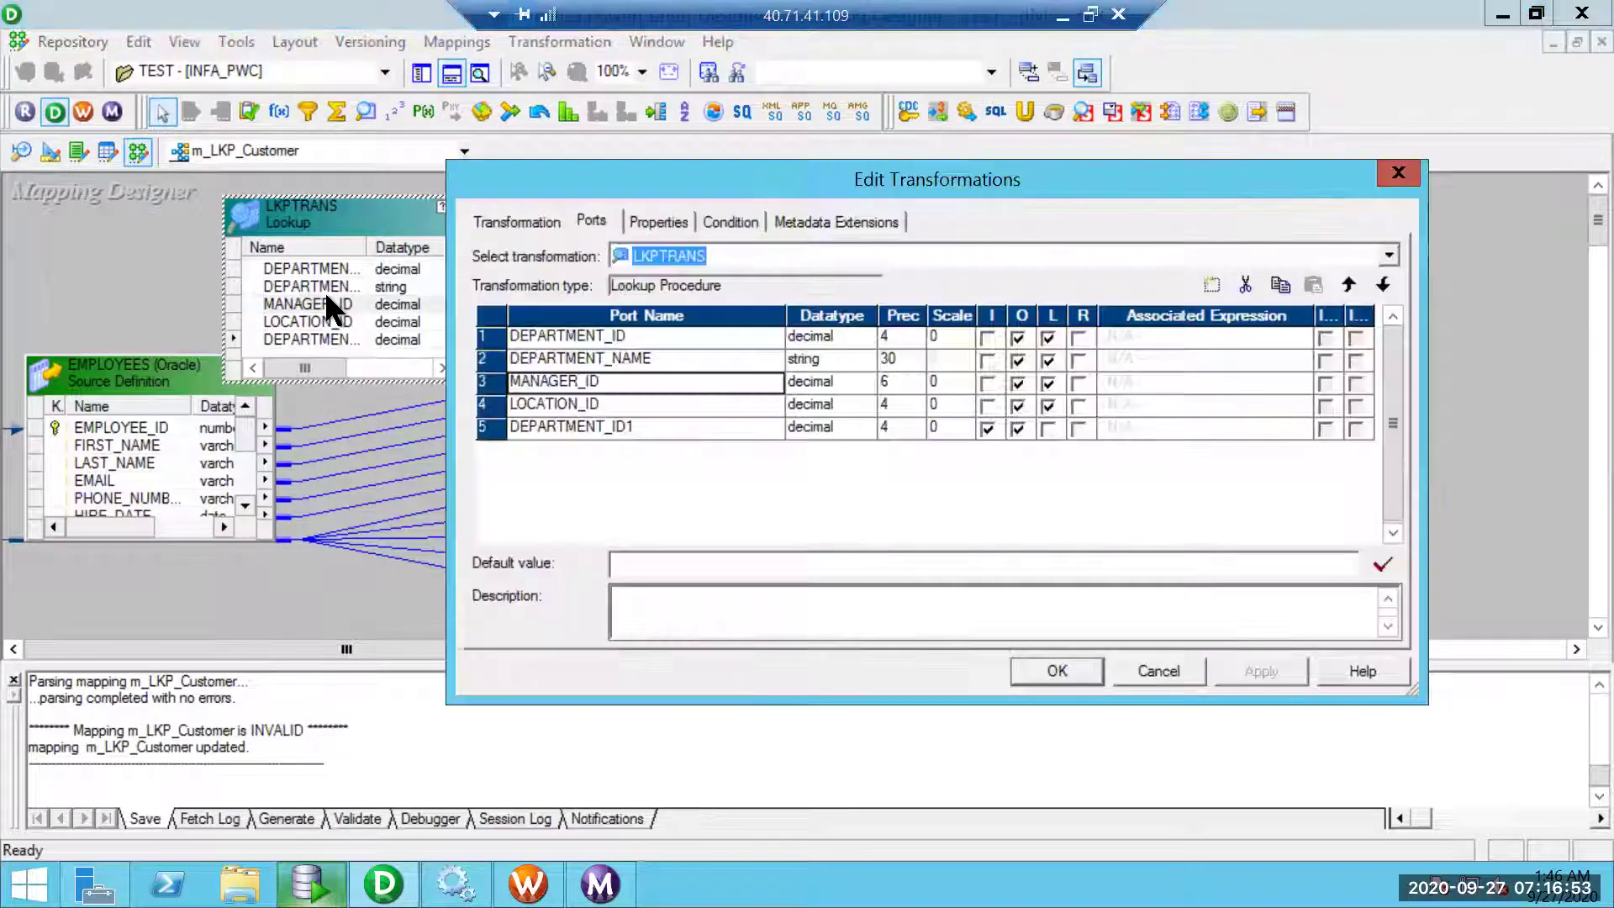
left_click(652, 367)
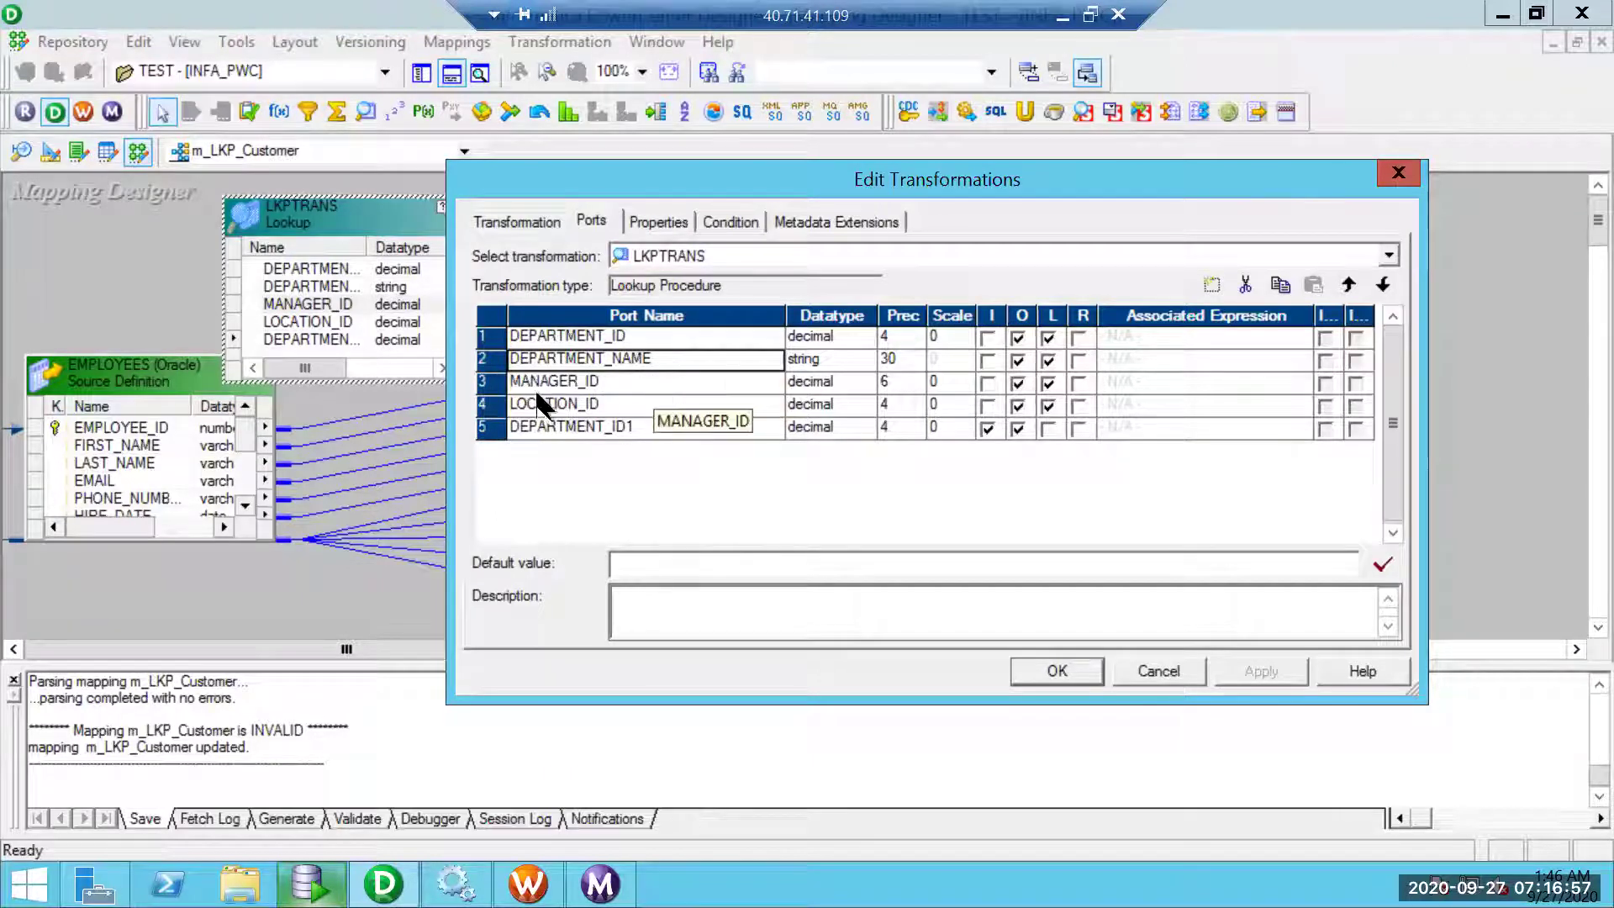
left_click(484, 383)
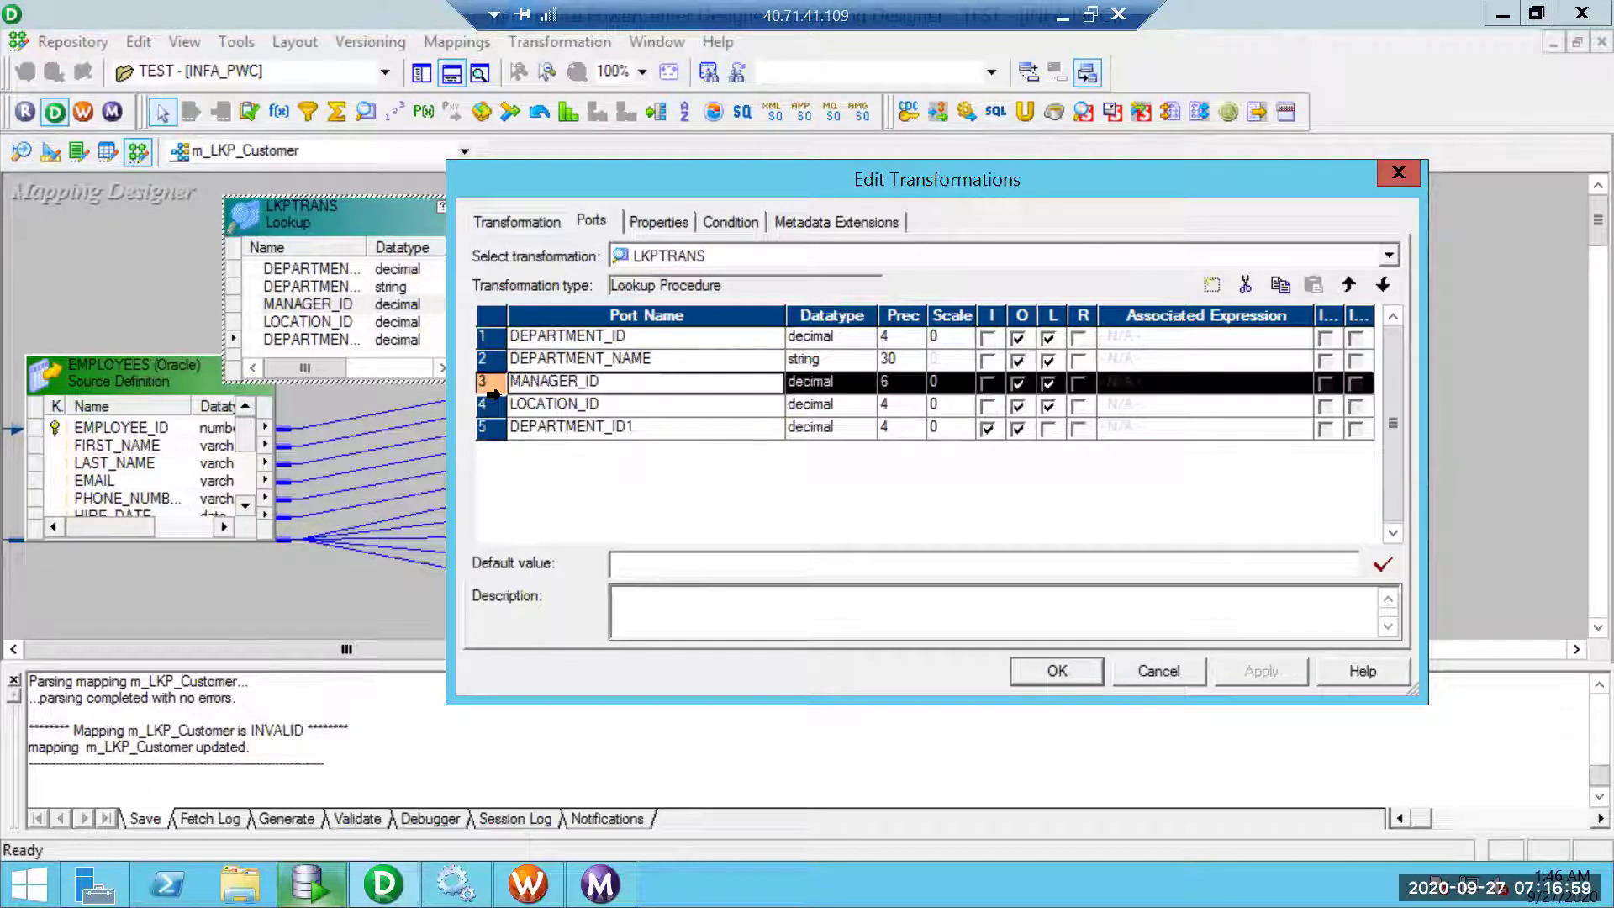
left_click_drag(493, 393, 490, 405)
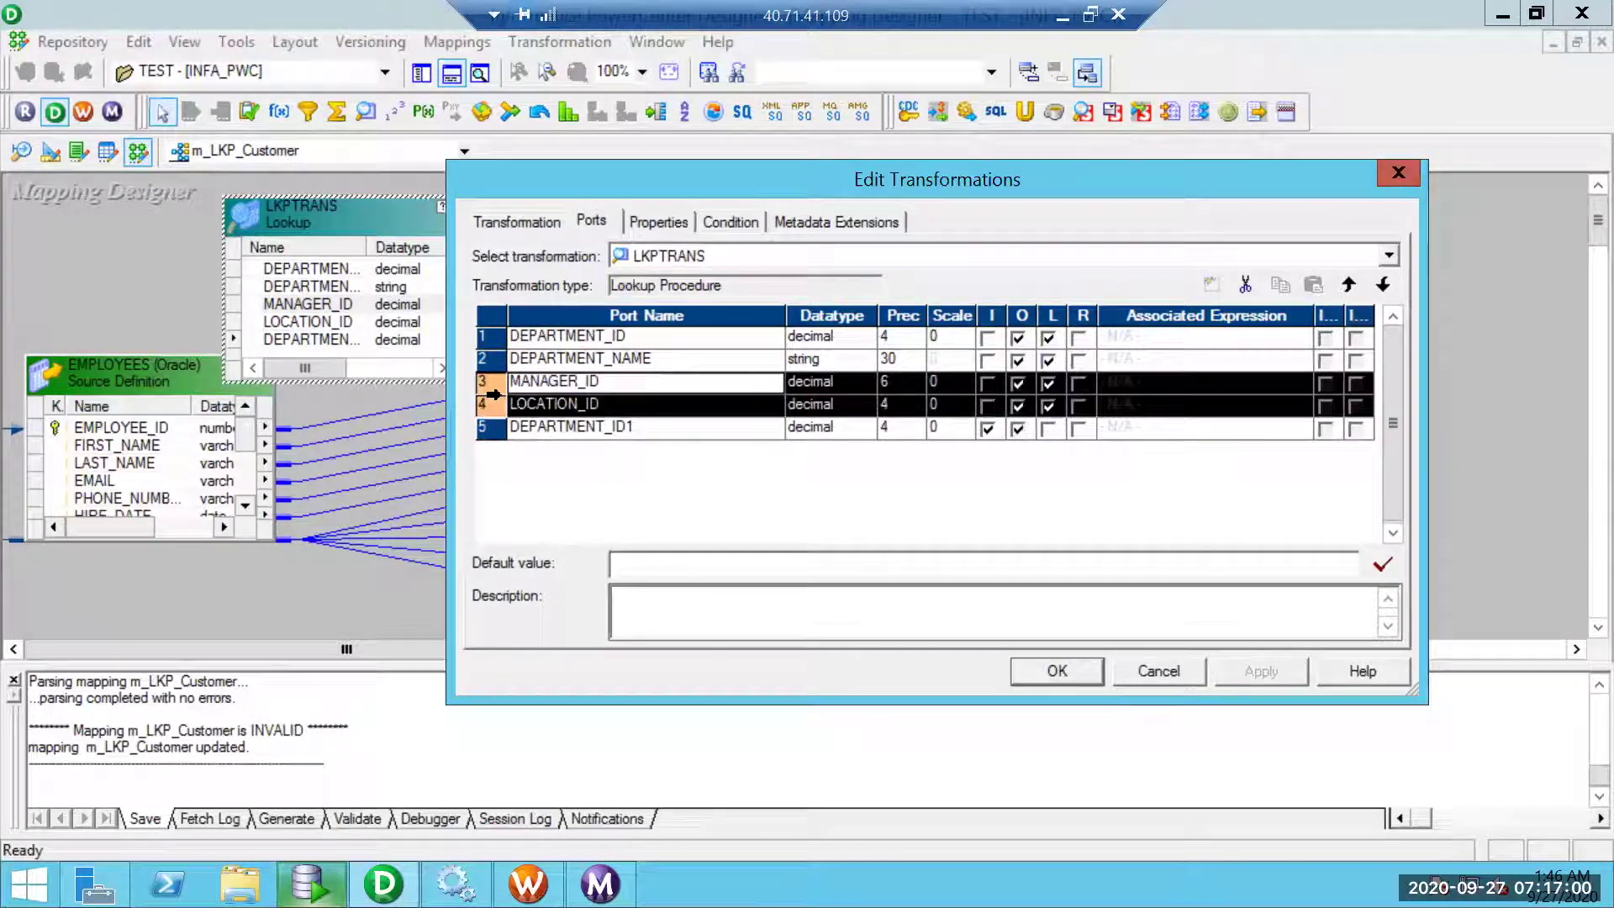
left_click(1247, 286)
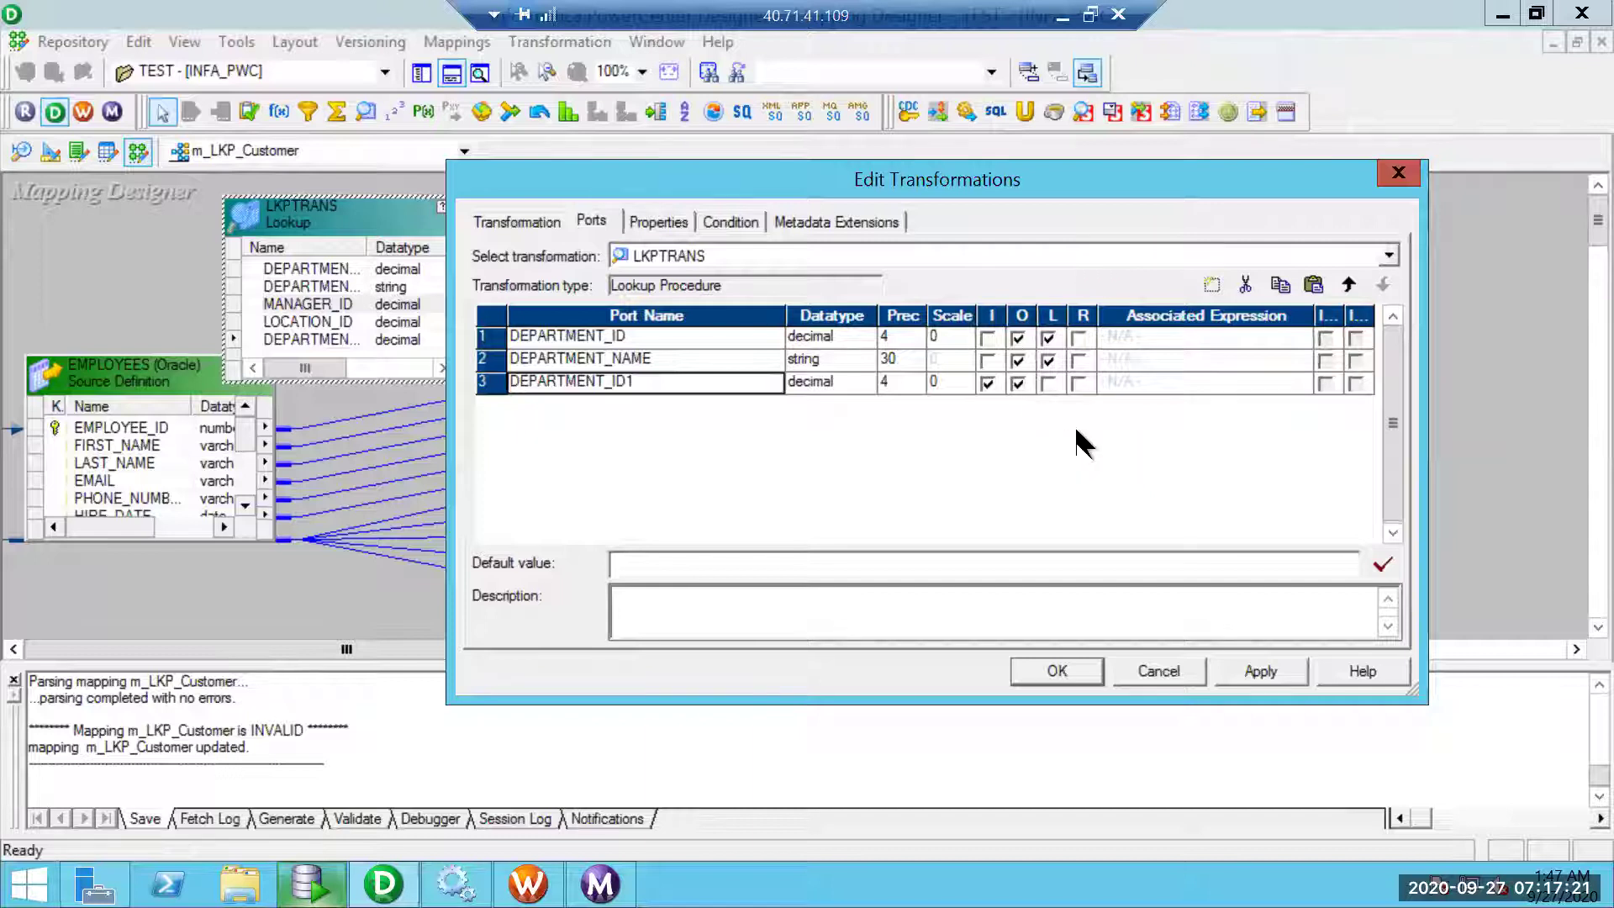
- Mark DEPARTMENT_NAME as the return port of the LKPTRANS lookup
left_click(1078, 359)
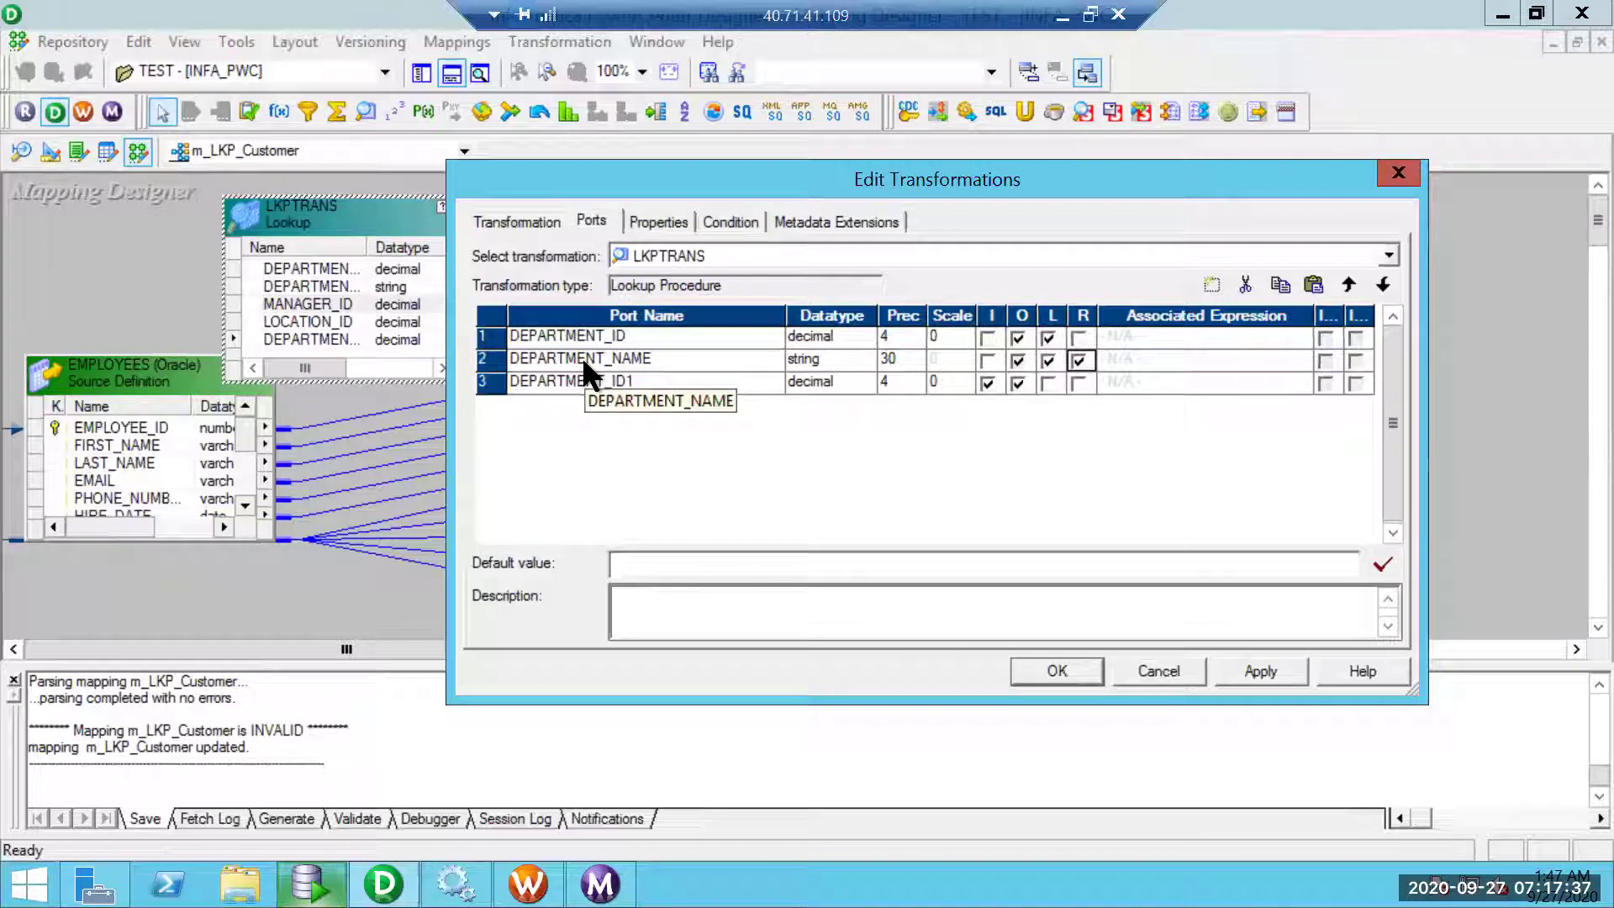
left_click(1081, 338)
left_click(1078, 338)
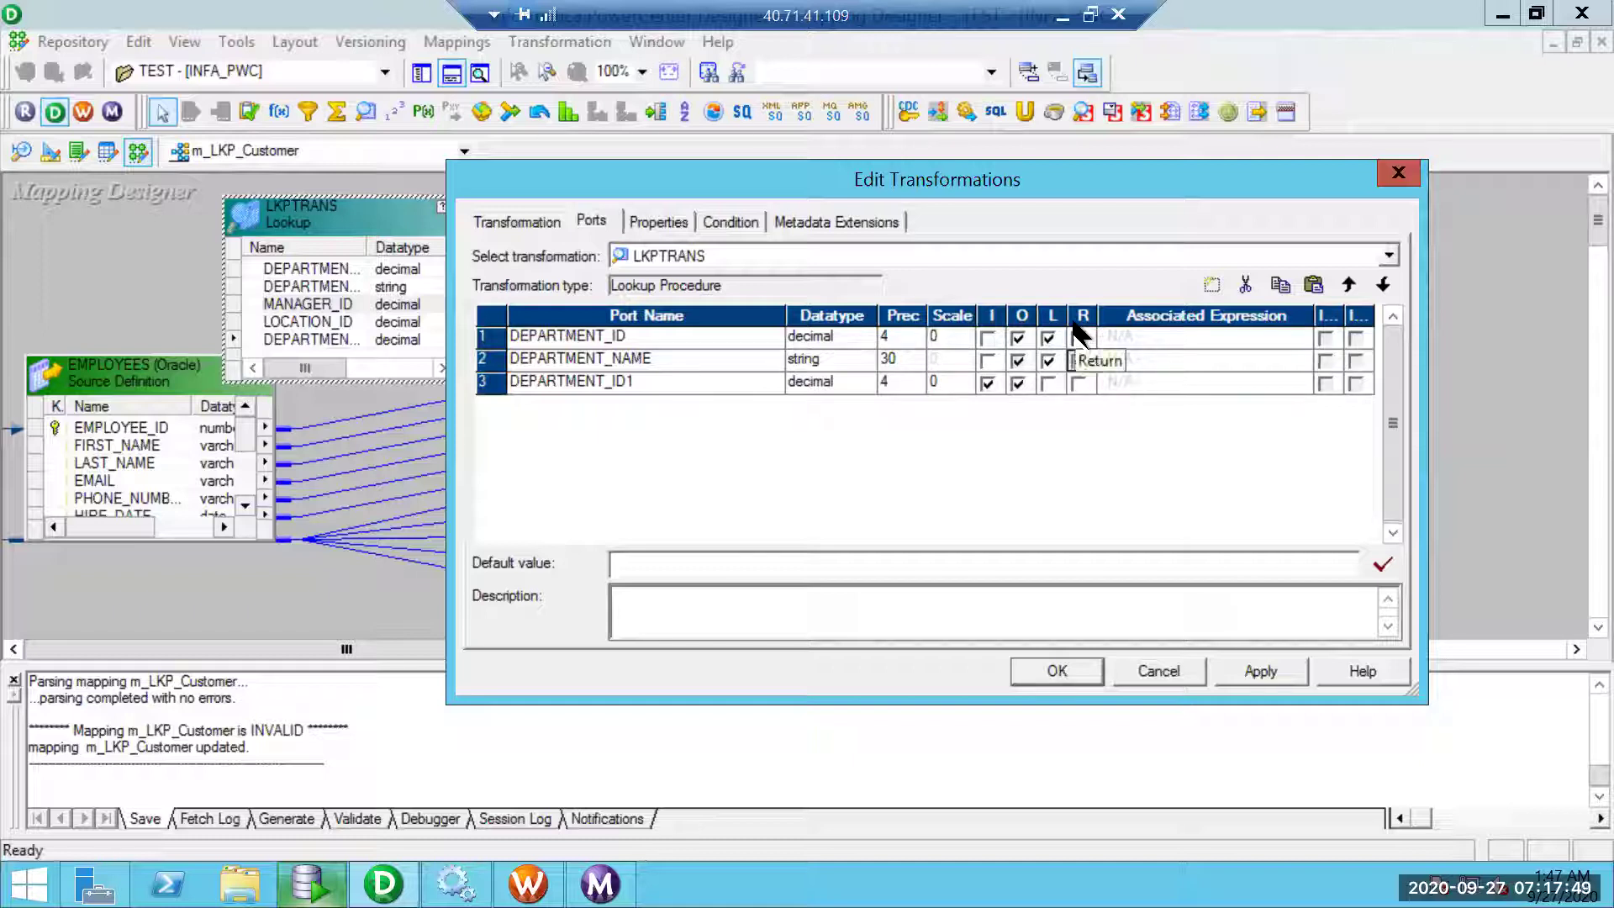
left_click(1080, 361)
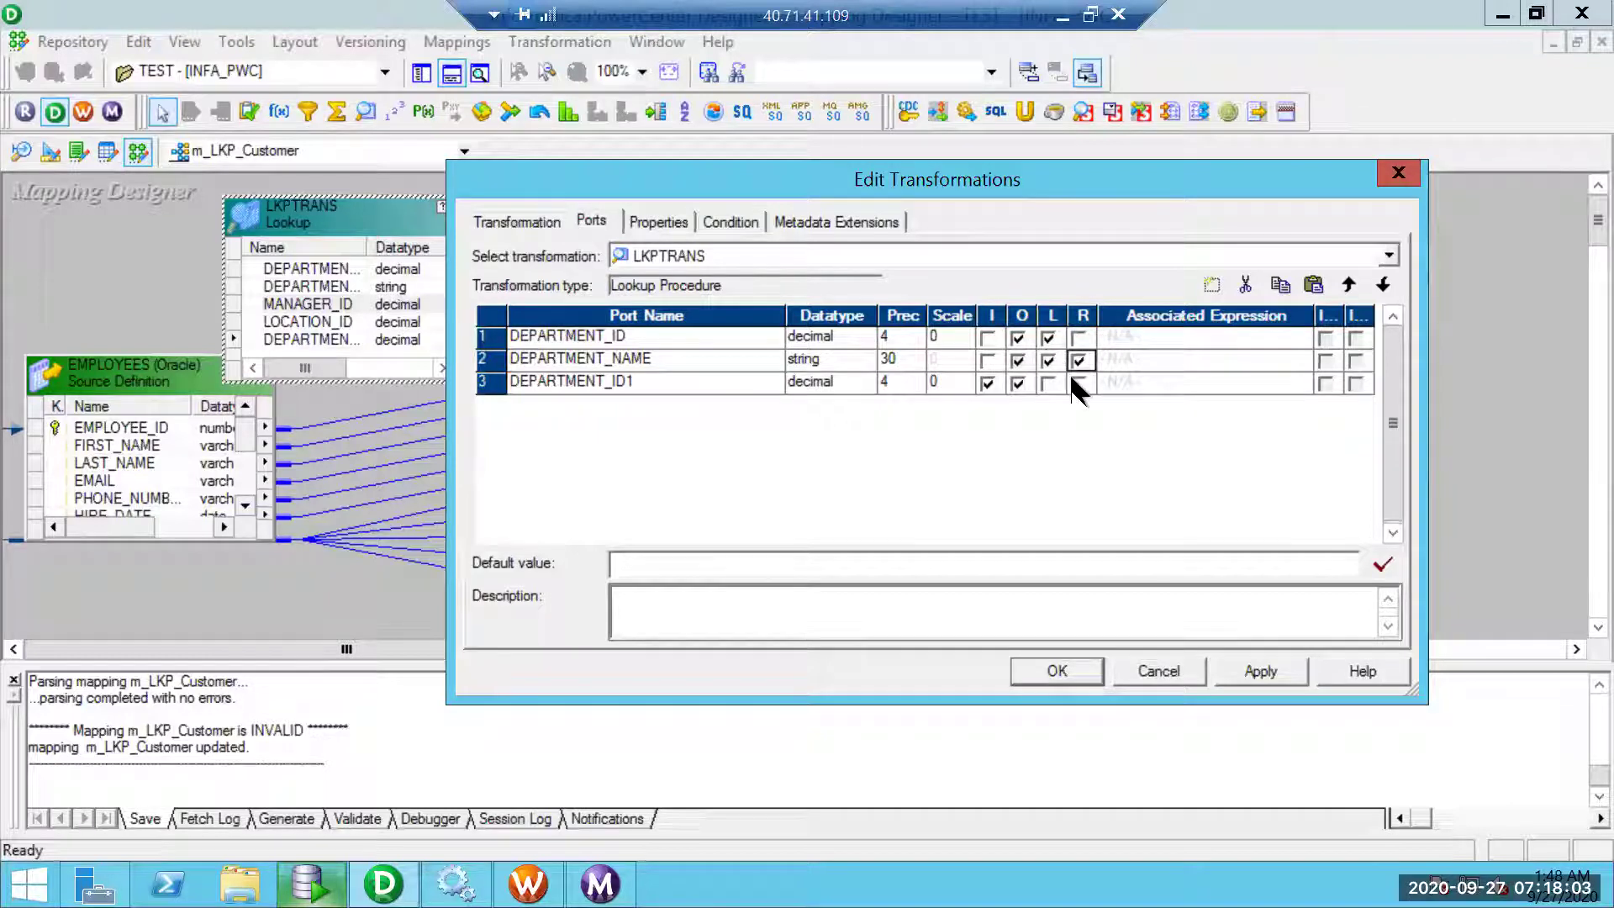
- Add the lookup condition DEPARTMENT_ID = DEPARTMENT_ID1 to LKPTRANS and apply the changes
left_click(732, 221)
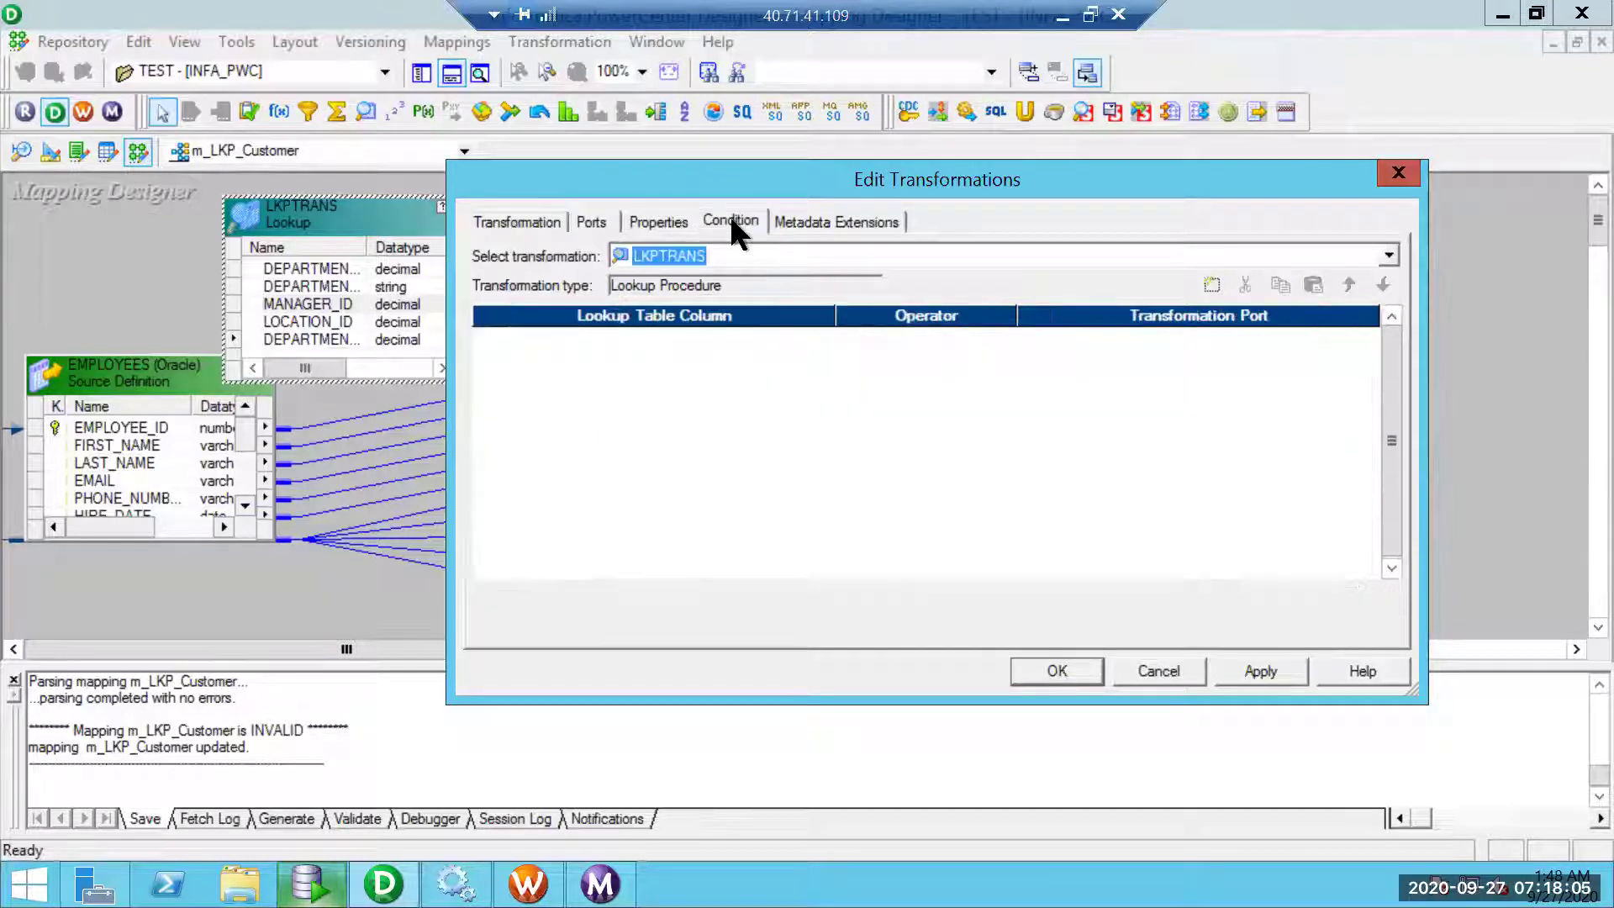
left_click(1212, 285)
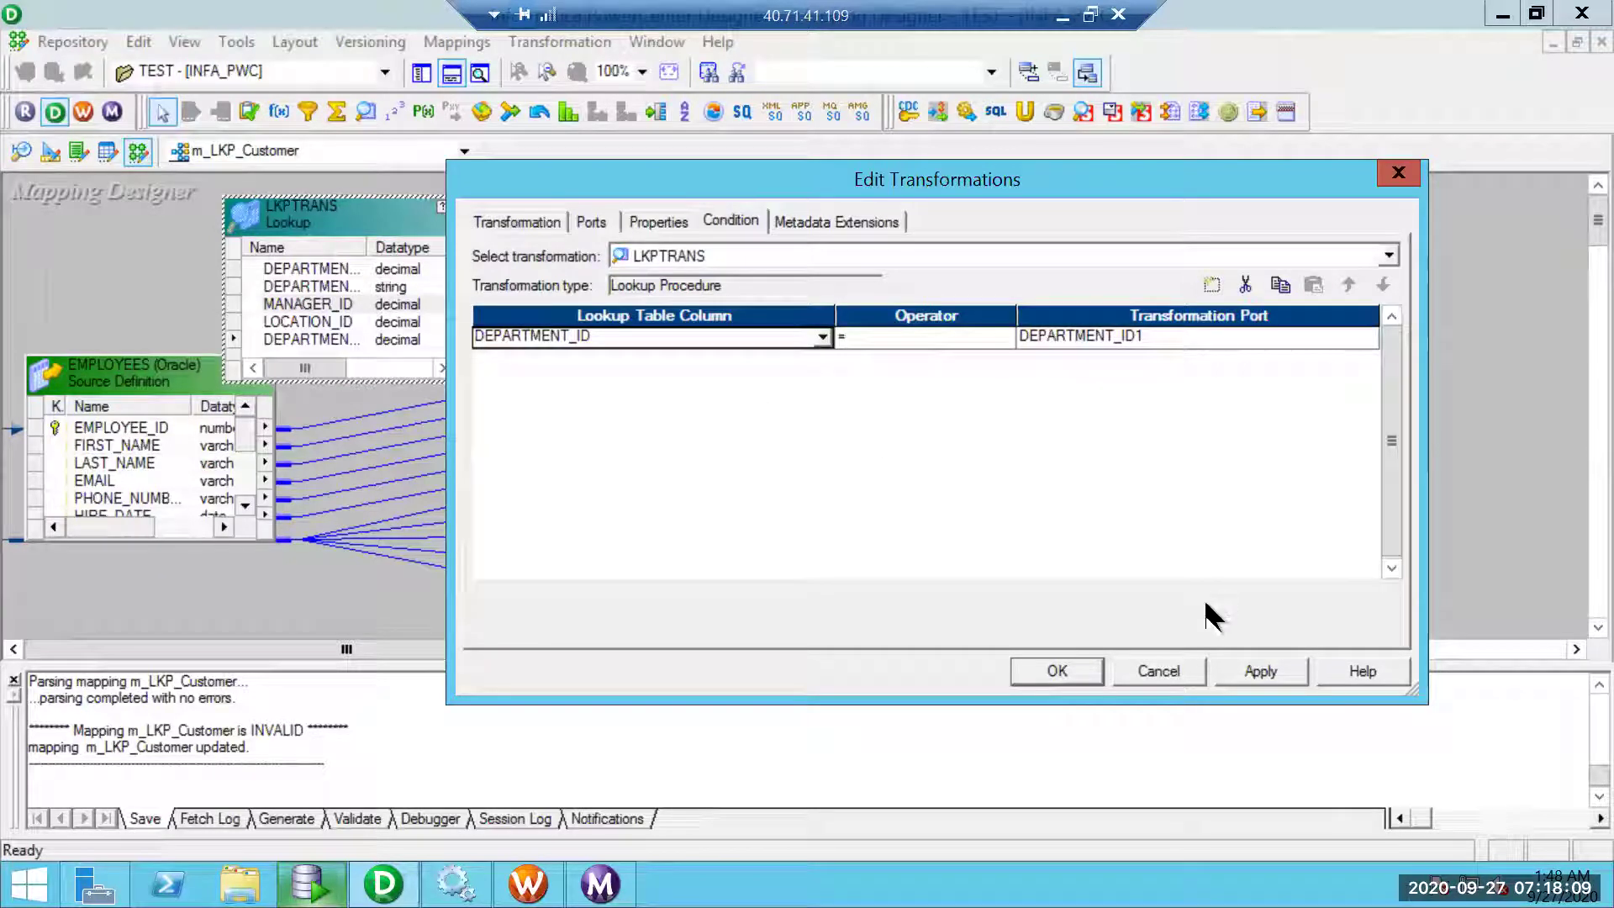
left_click(1241, 671)
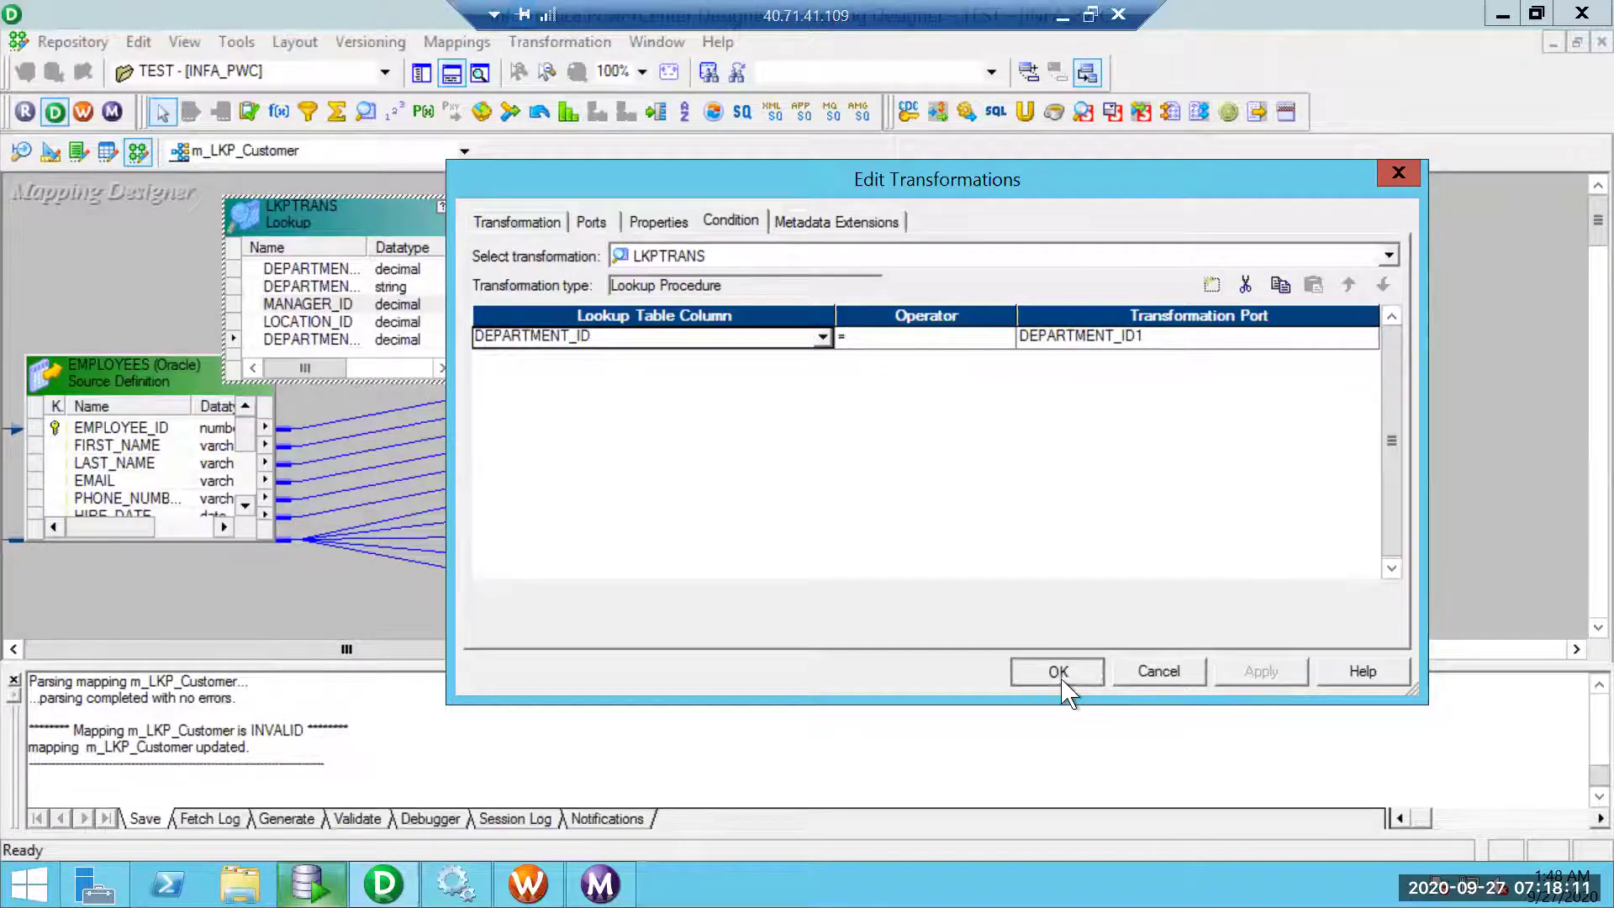
left_click(1061, 685)
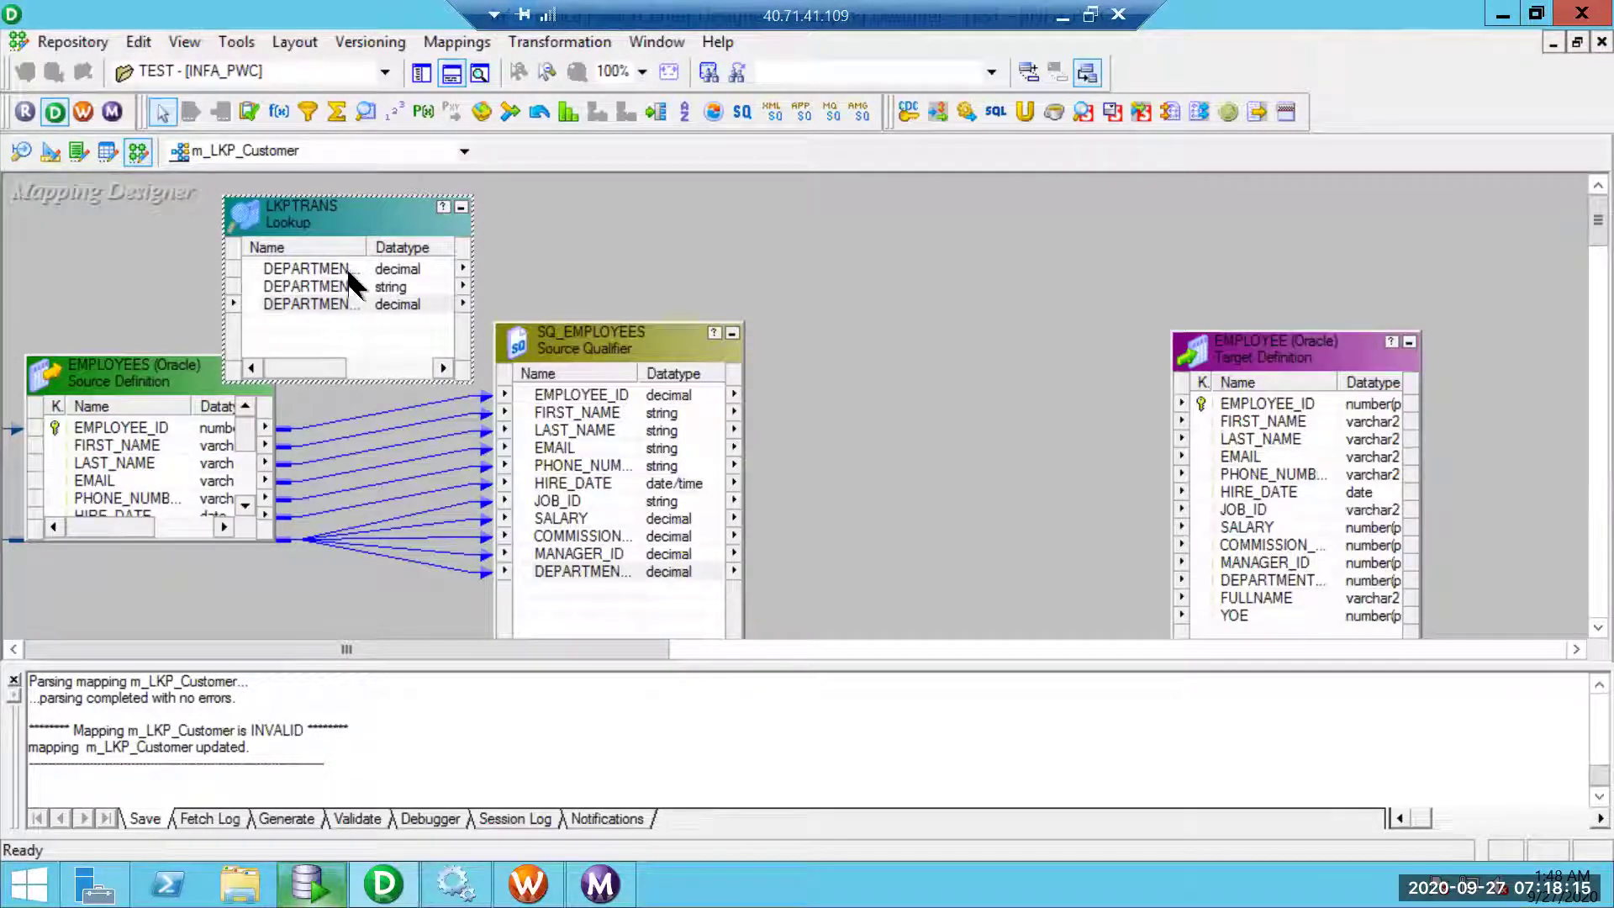
- Create an Expression transformation in the empty area between SQ_EMPLOYEES and the EMPLOYEE target
left_click(381, 284)
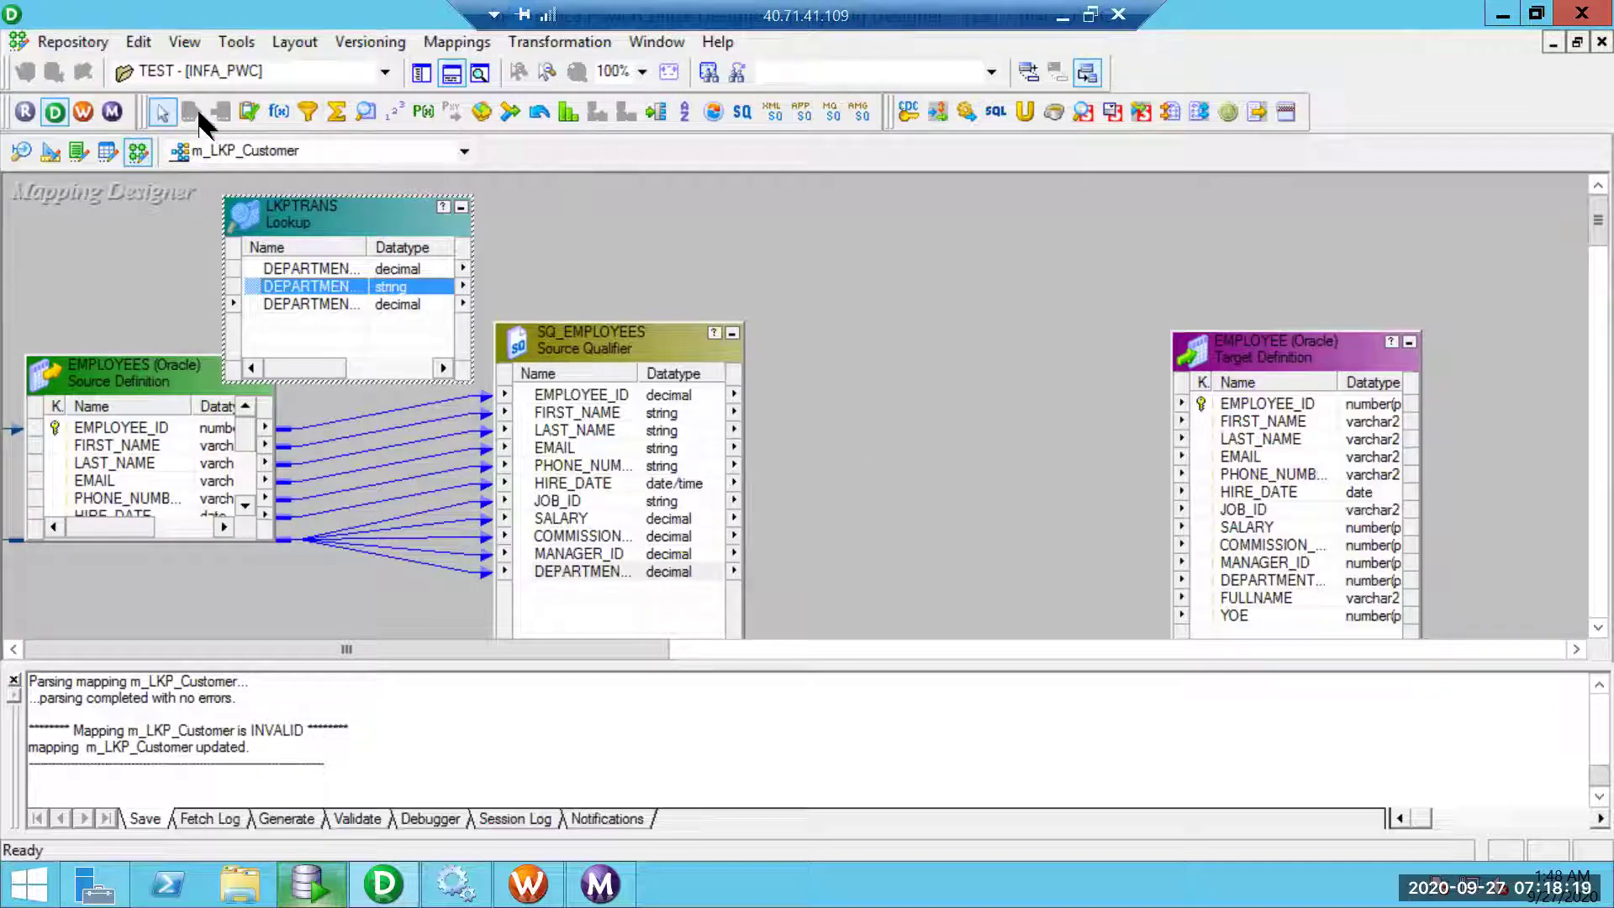
left_click(278, 112)
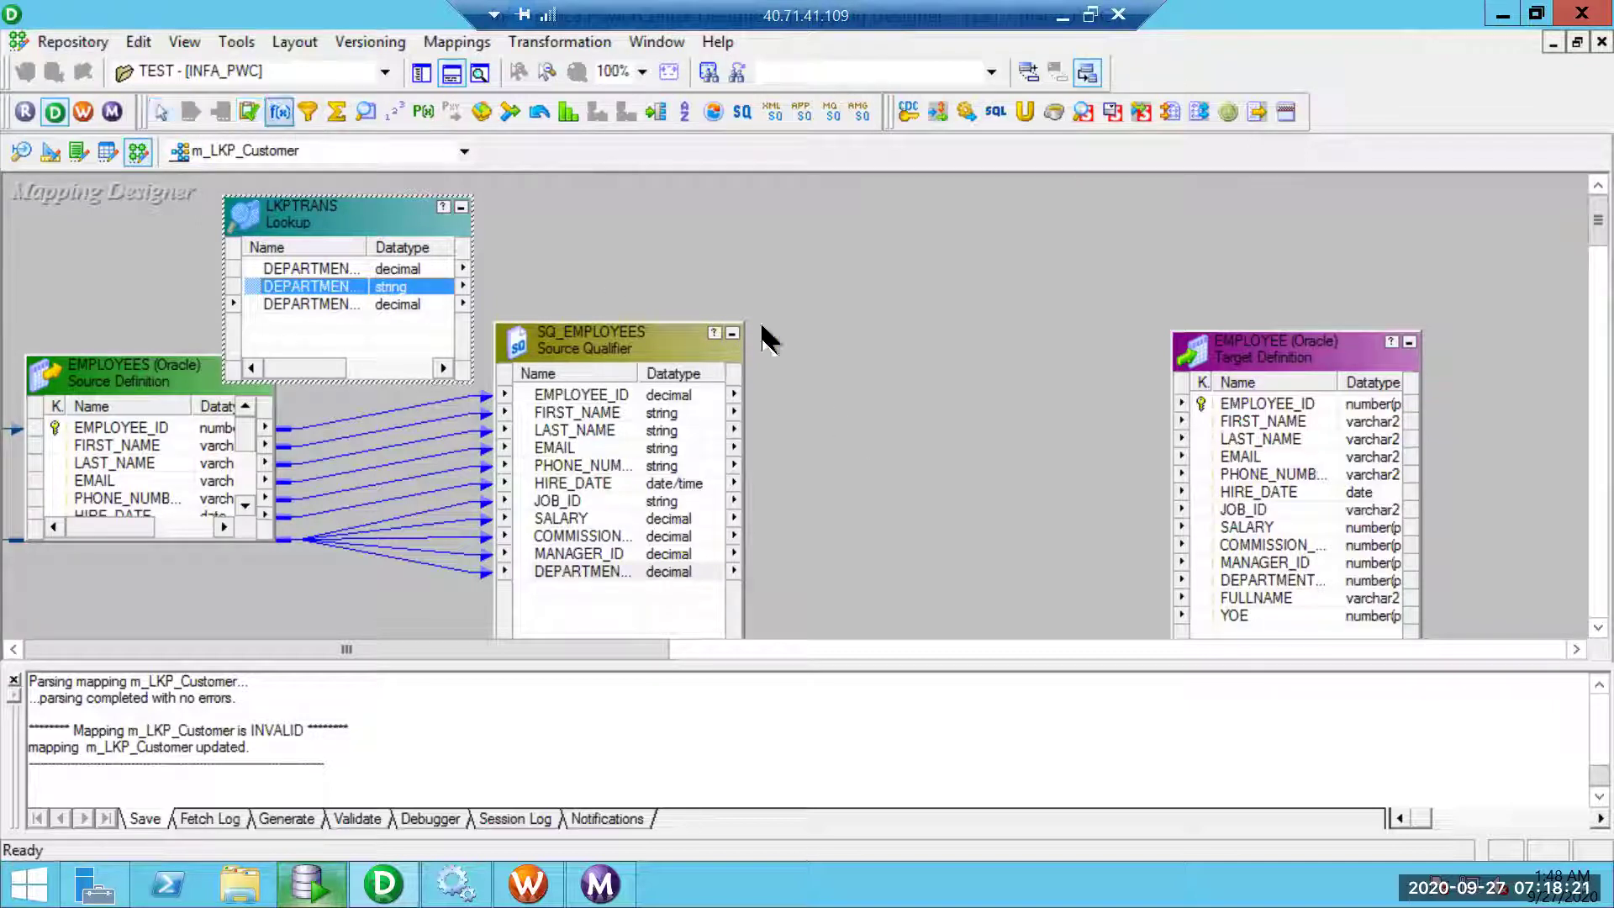
left_click(851, 363)
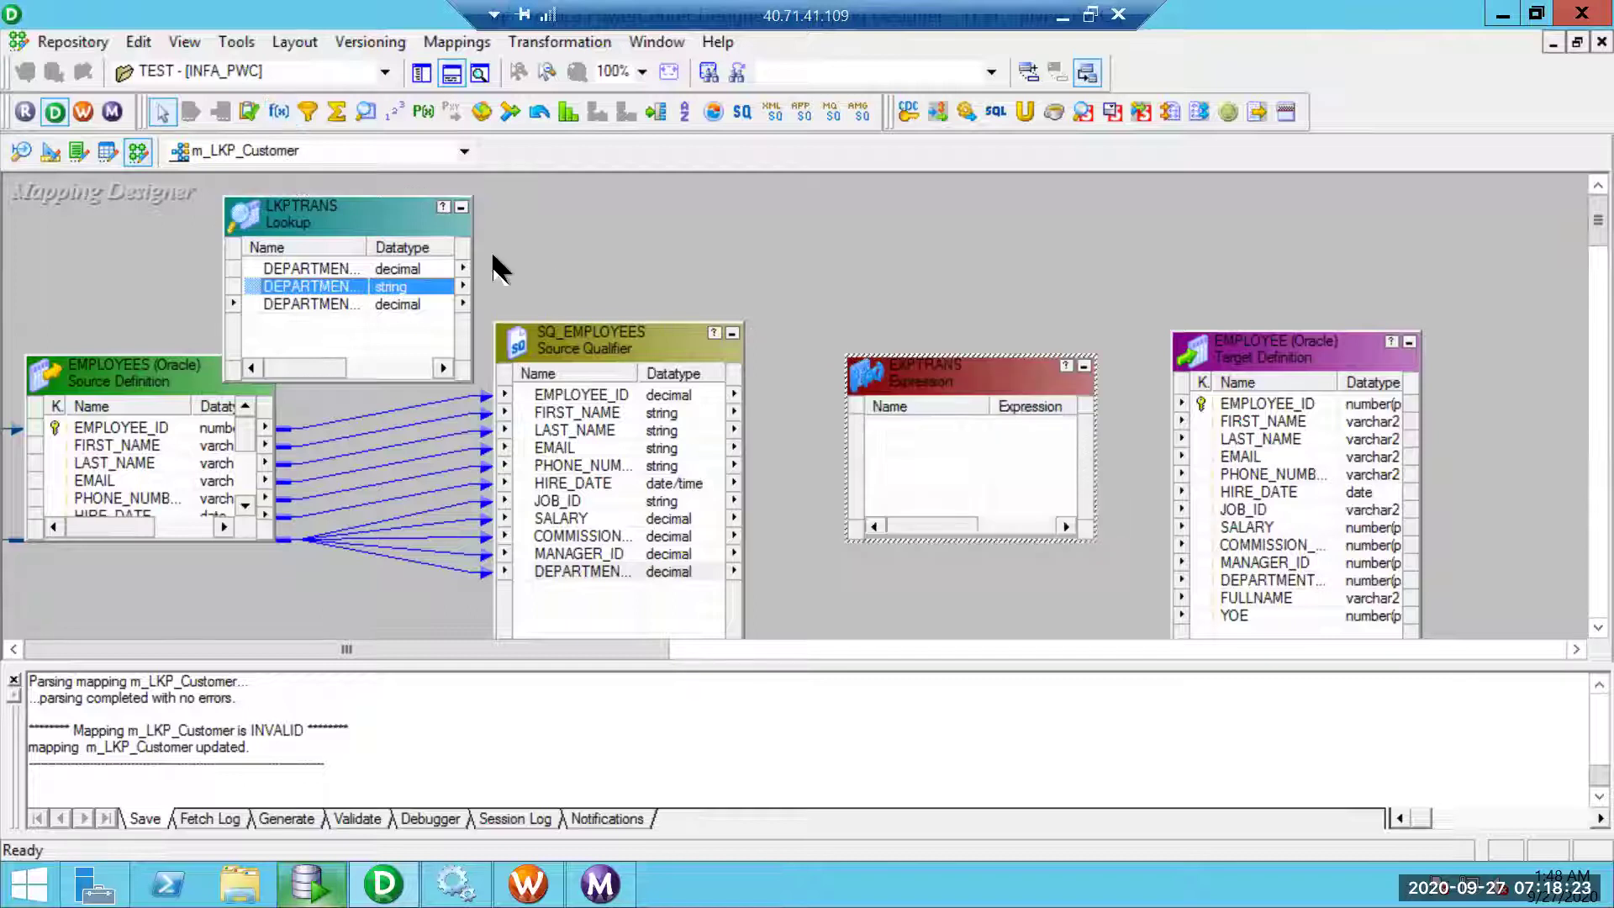
- Check the lookup table name in the LKPTRANS properties, and rename the transformation to LKP_DEPT
double_click(321, 208)
left_click(659, 221)
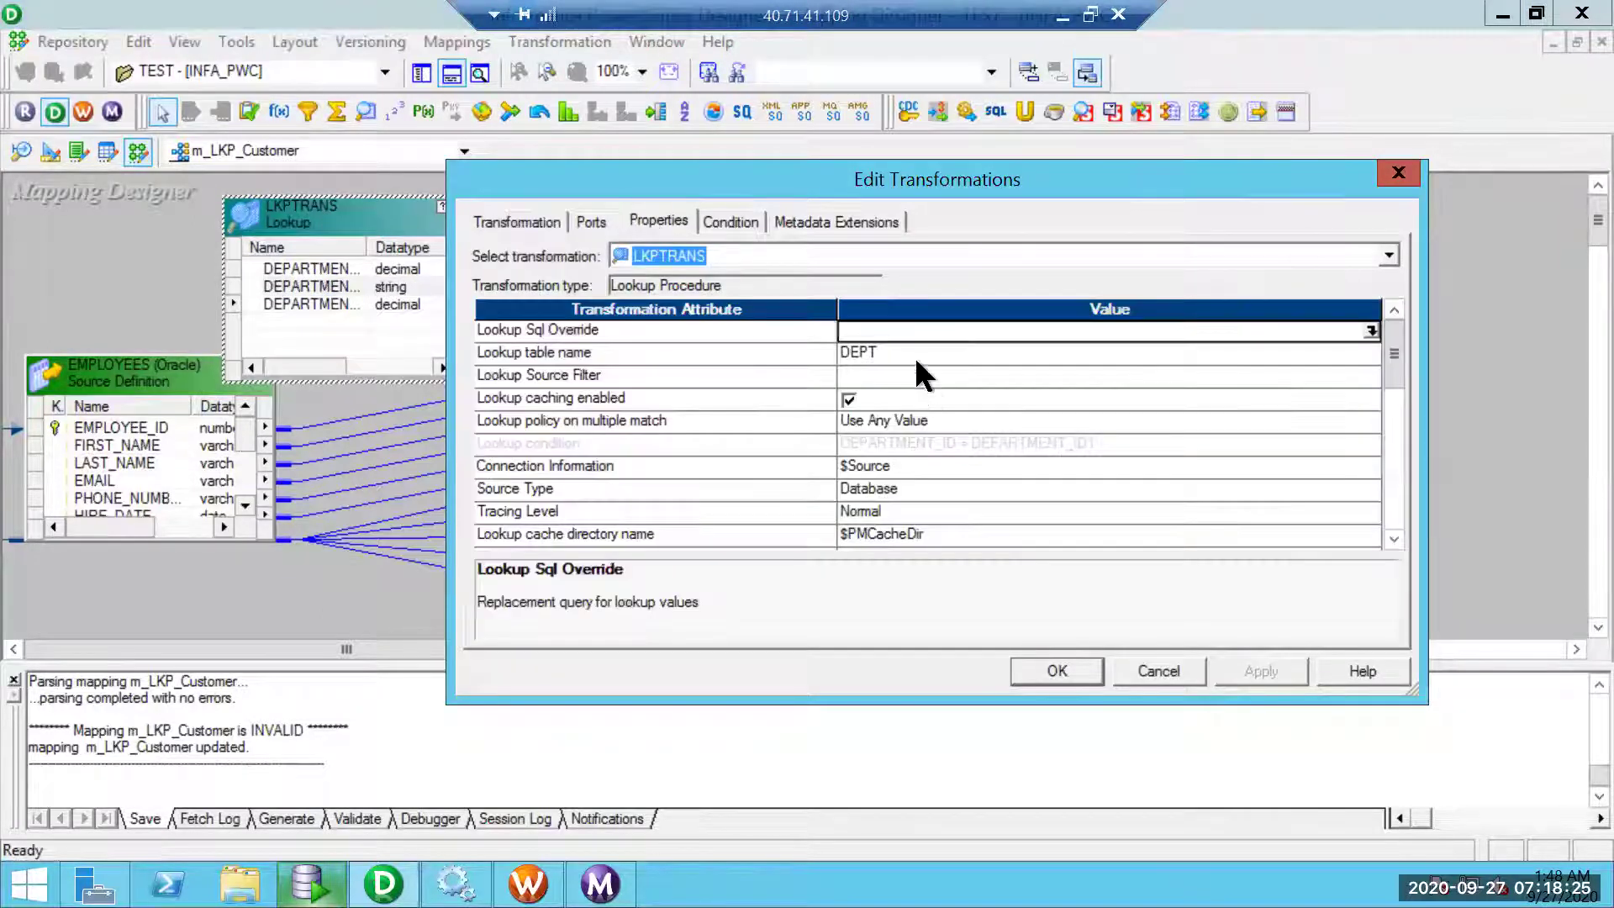
left_click(880, 348)
left_click(880, 348)
left_click_drag(880, 348, 713, 353)
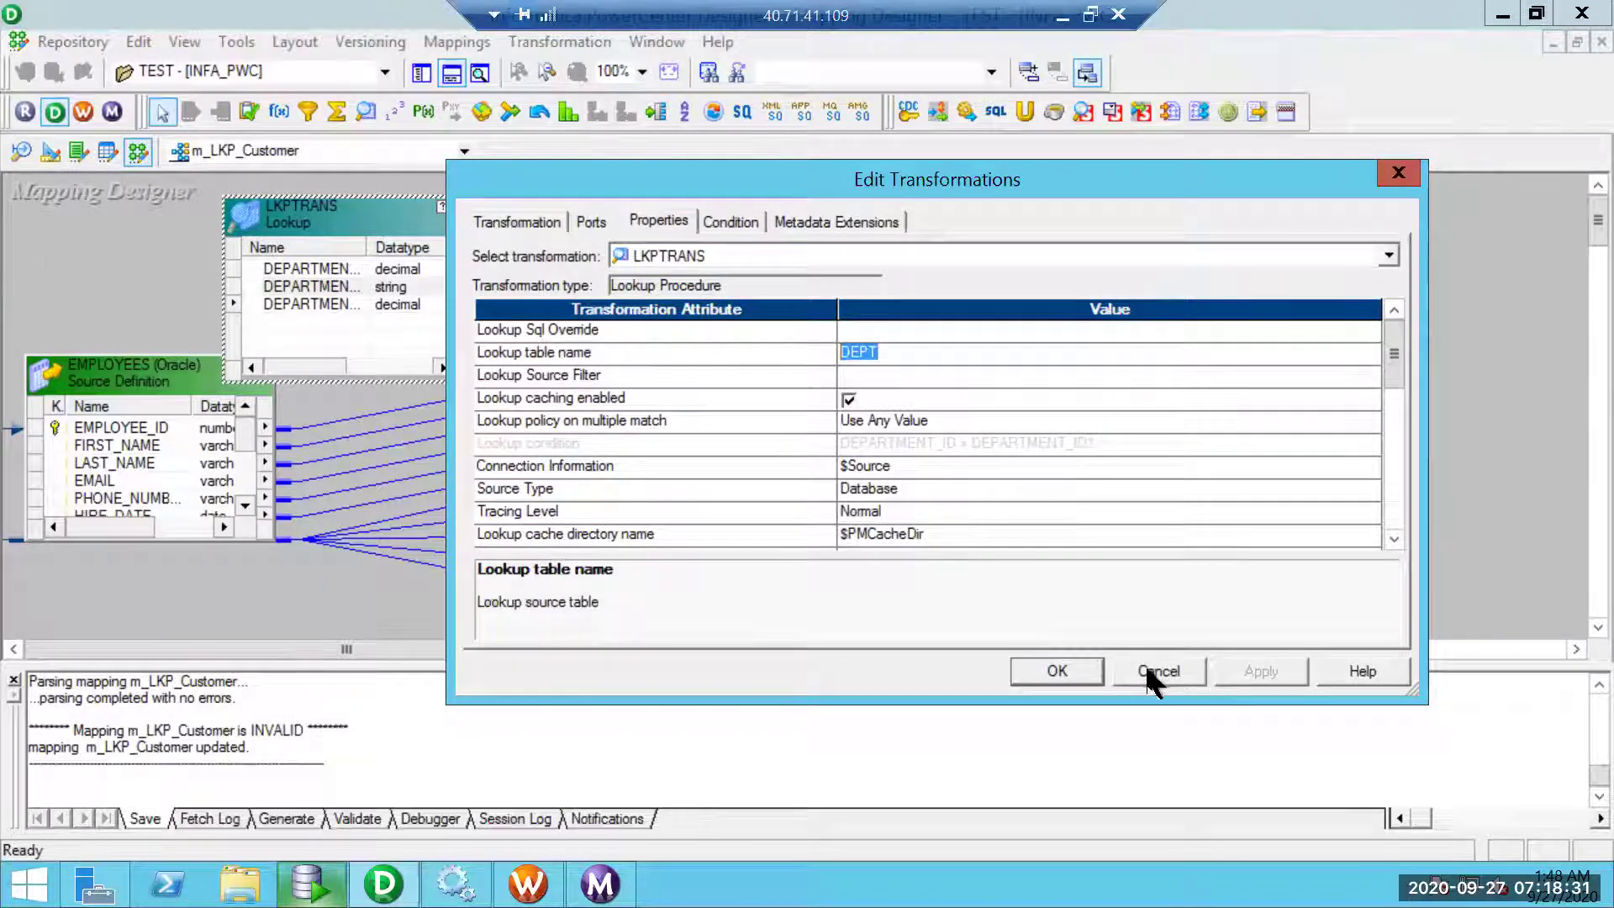
left_click(536, 226)
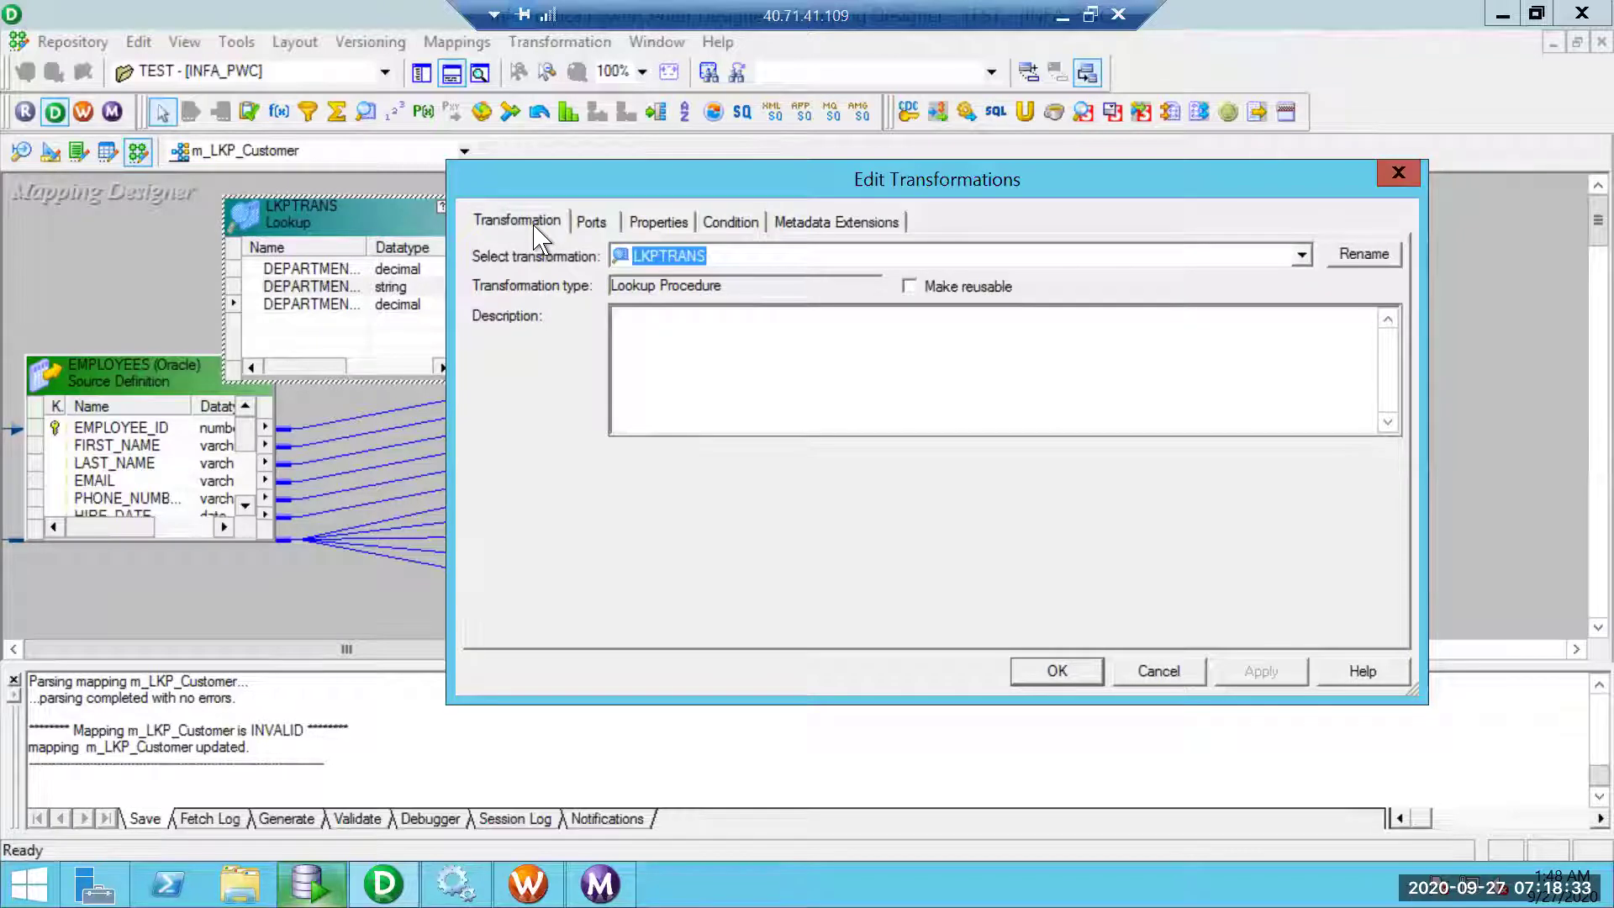
left_click(1392, 252)
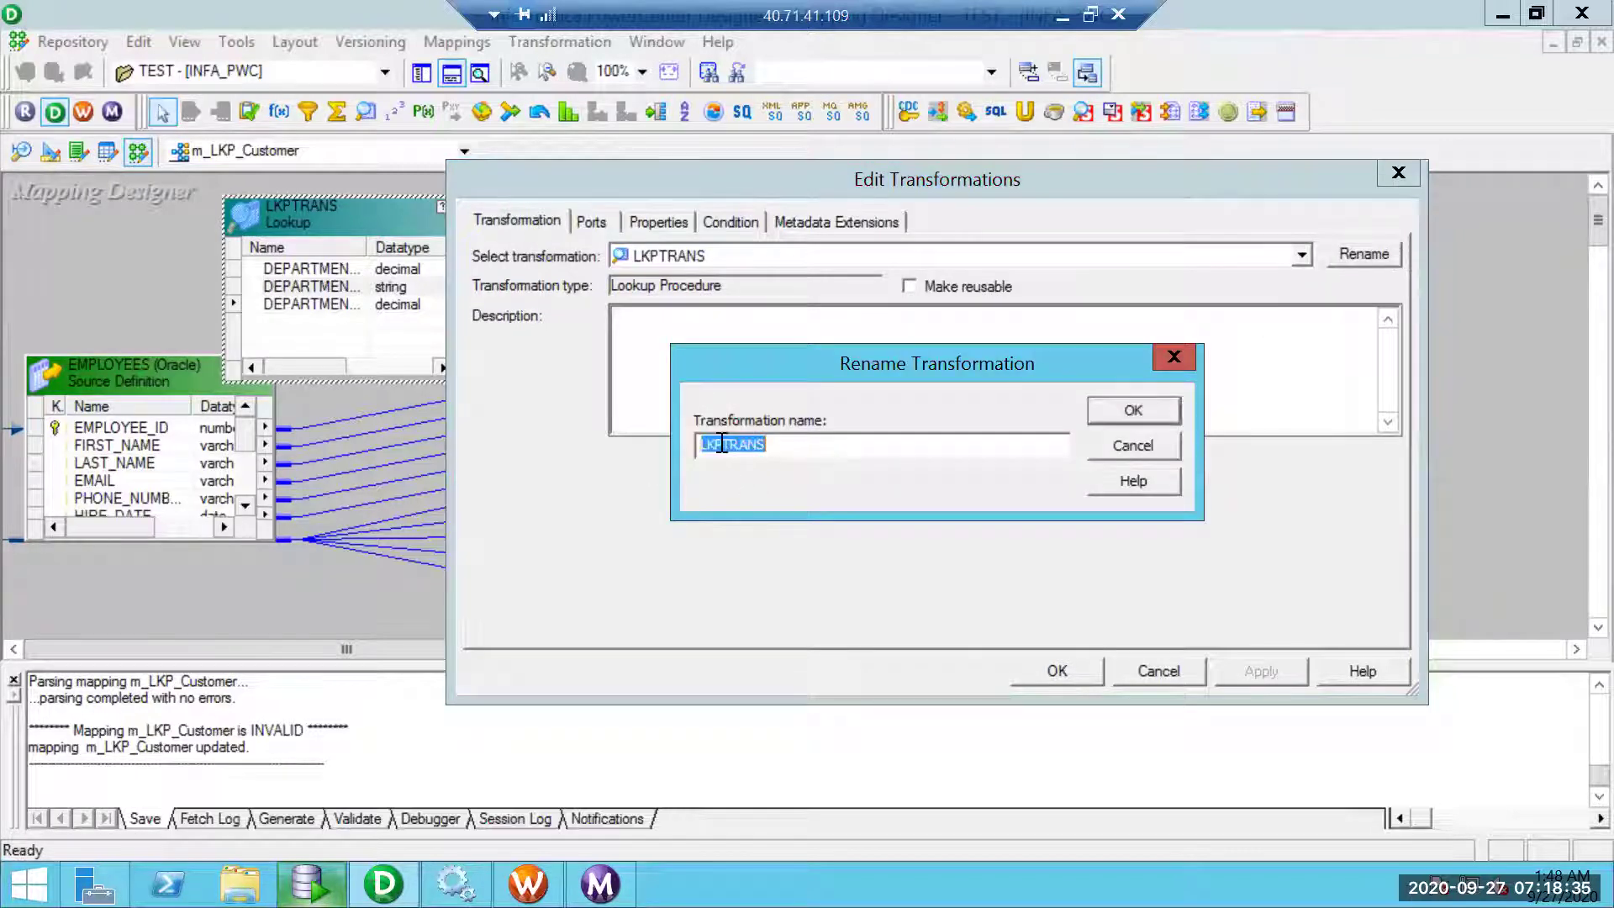
left_click_drag(721, 444, 932, 426)
type("_DEPT")
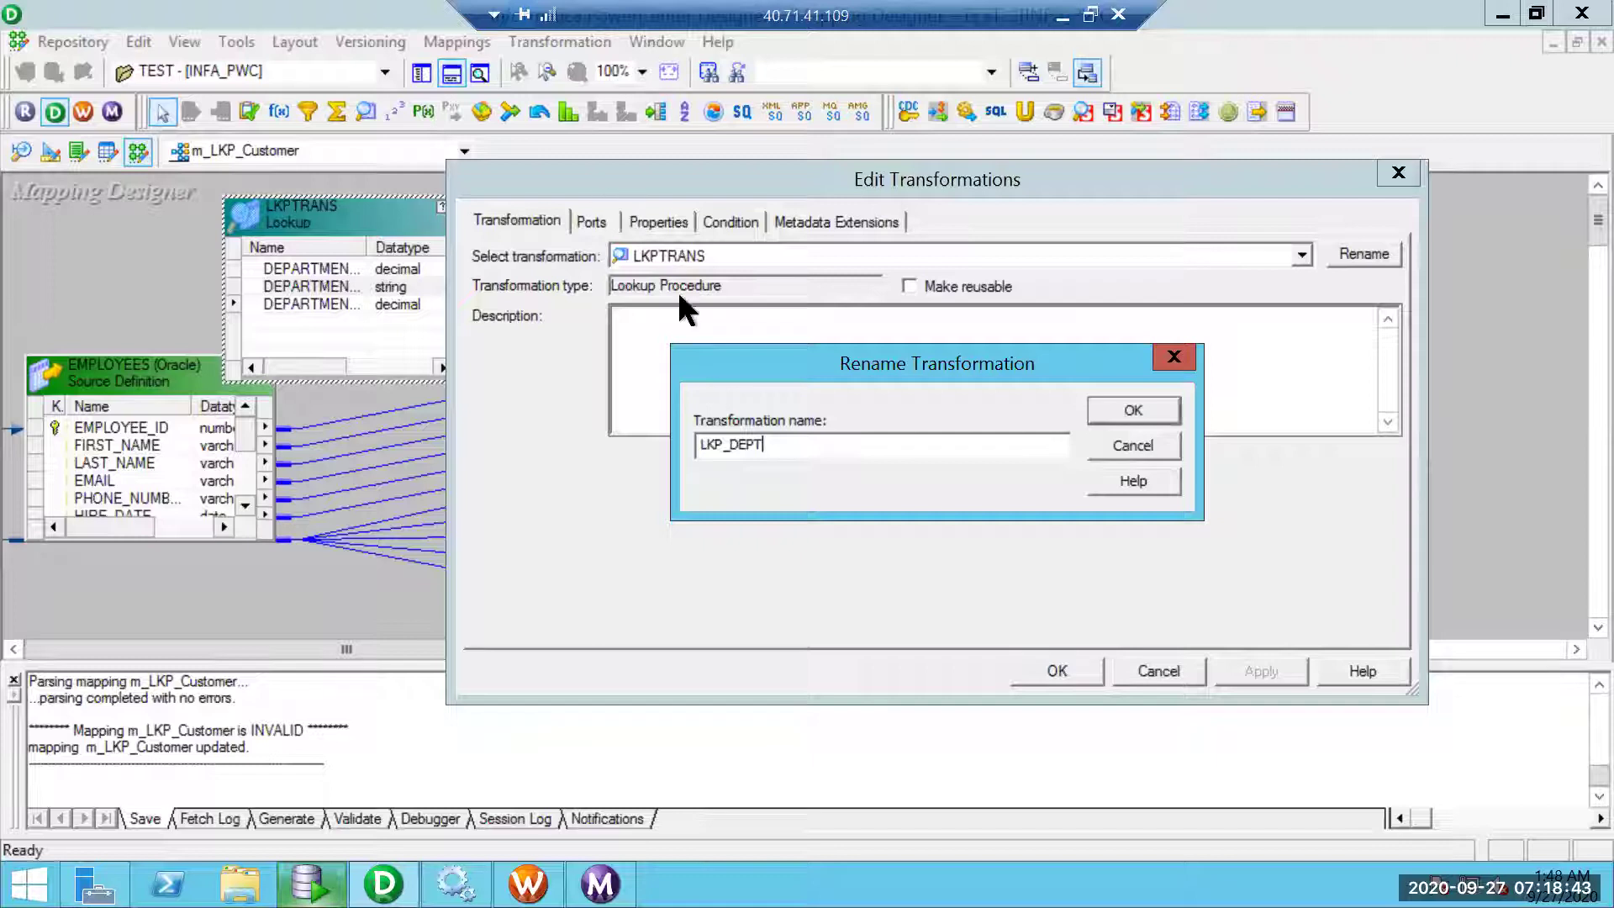
left_click(1122, 404)
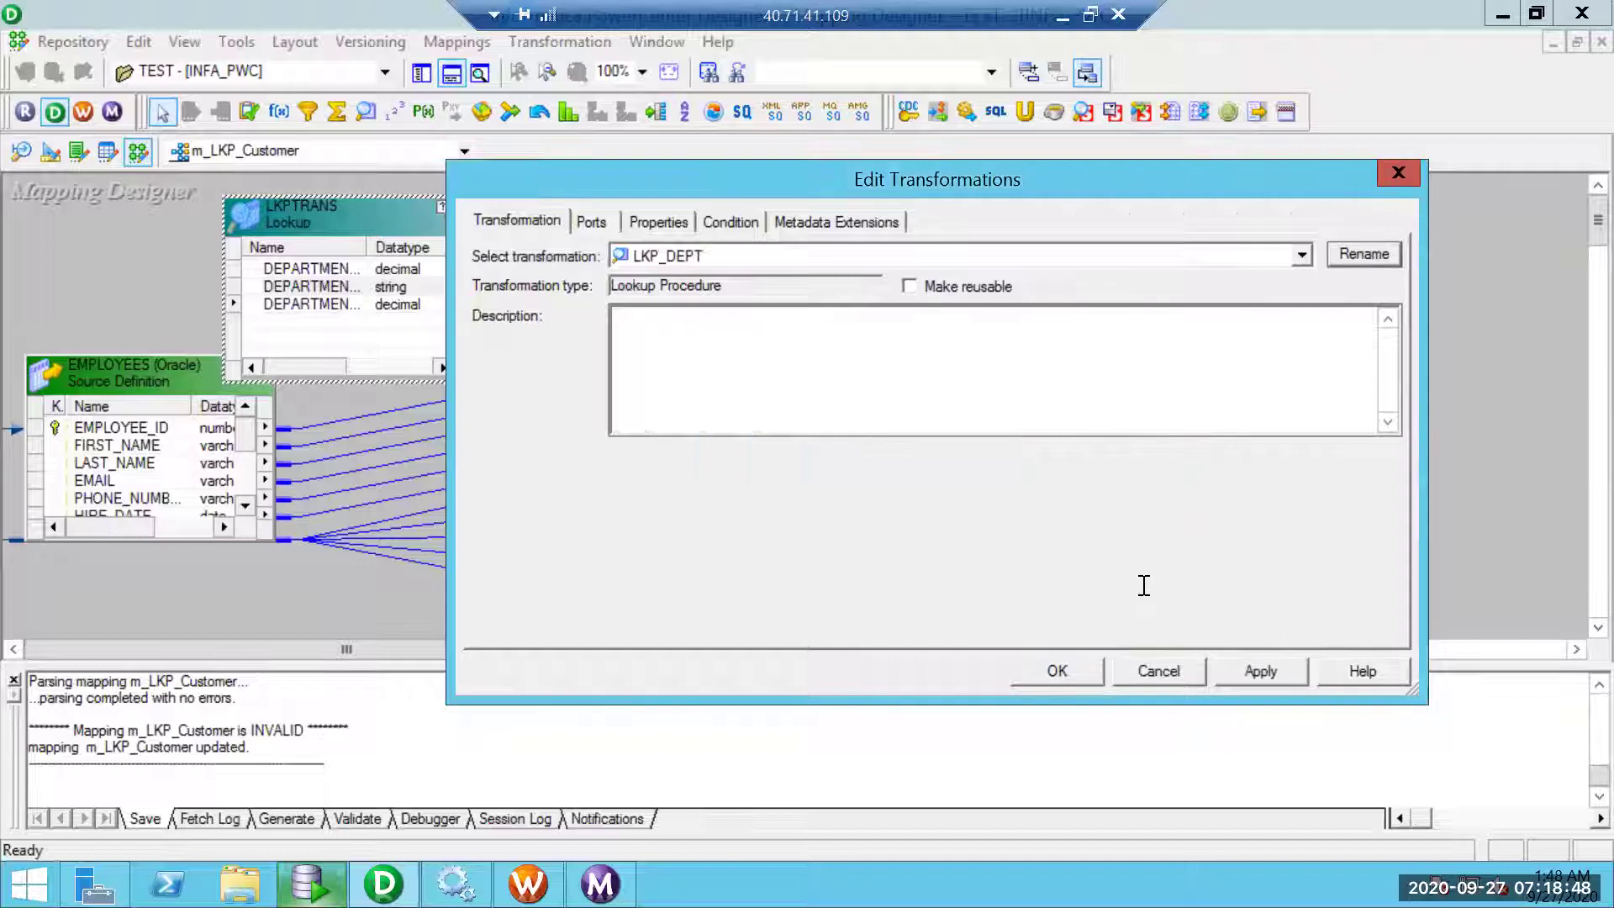
left_click(1227, 657)
left_click(1066, 666)
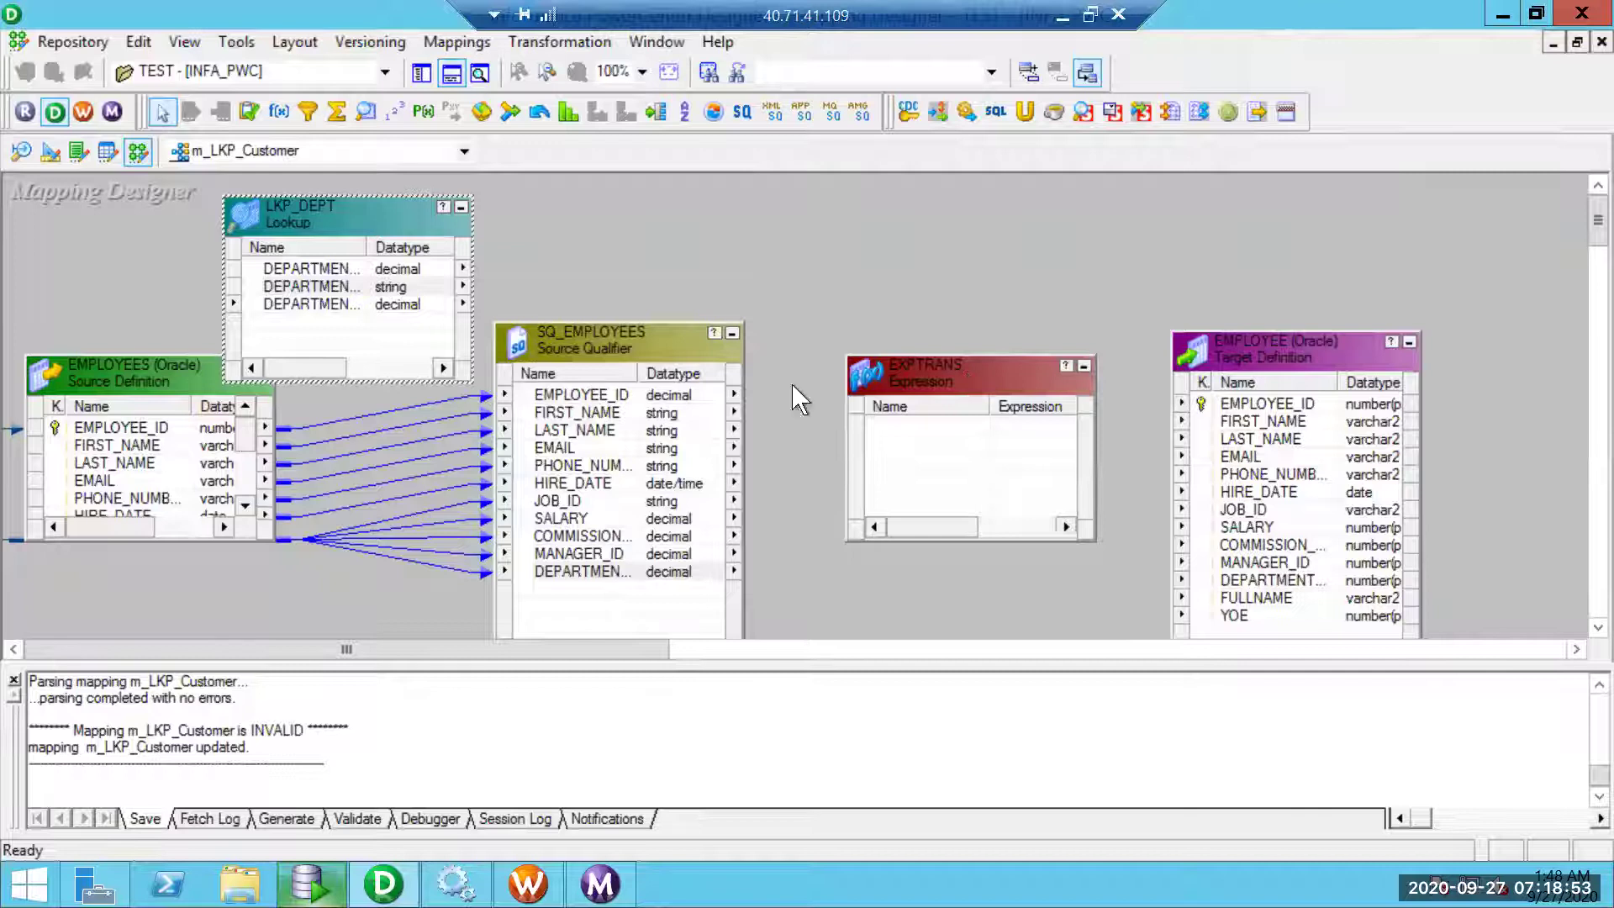
- Move the EXPTRANS expression up and shorten its box, and copy the department ID port from SQ_EMPLOYEES into it
left_click_drag(964, 371, 957, 286)
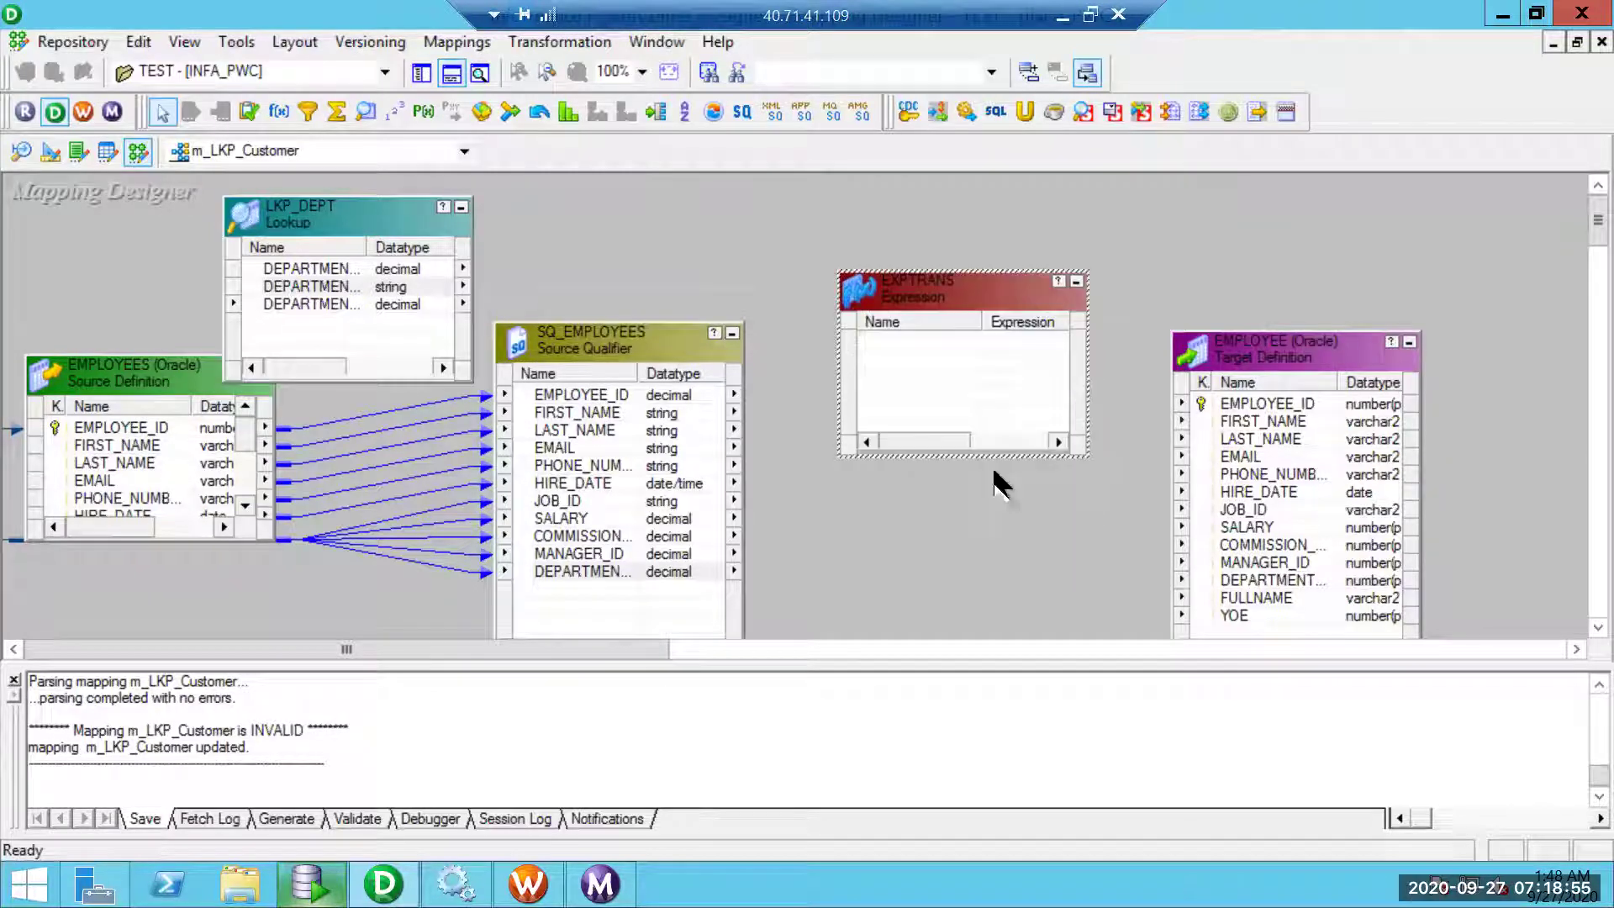
left_click_drag(984, 420, 981, 395)
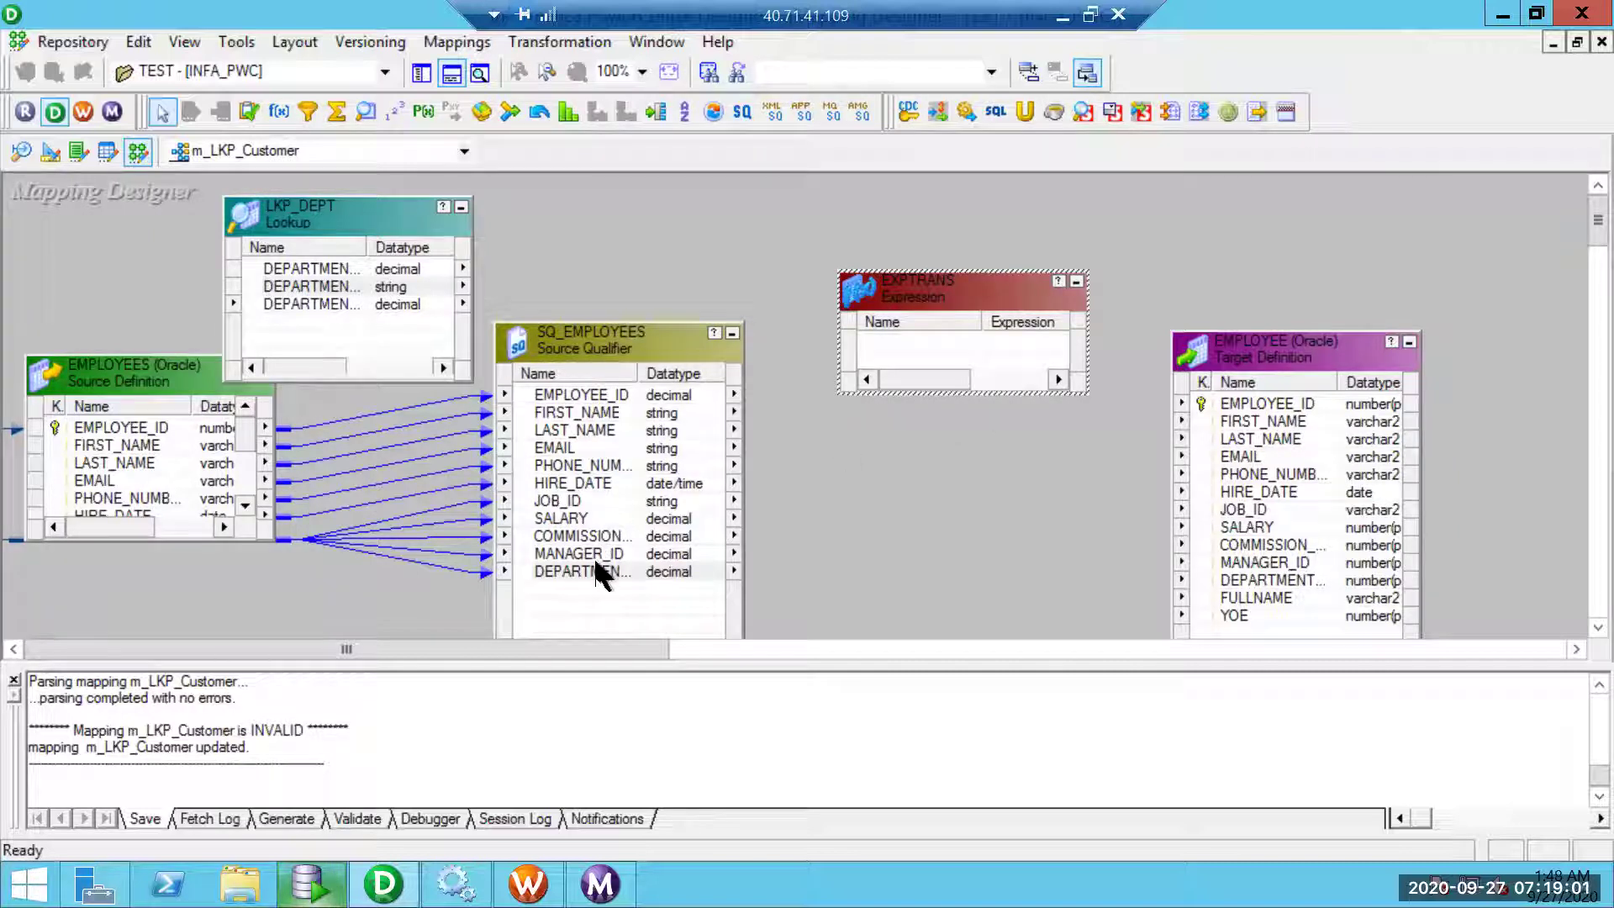
left_click_drag(597, 561, 906, 329)
- Try to link the SQ_EMPLOYEES ports EMPLOYEE_ID through MANAGER_ID to the EMPLOYEE target definition
left_click(627, 395)
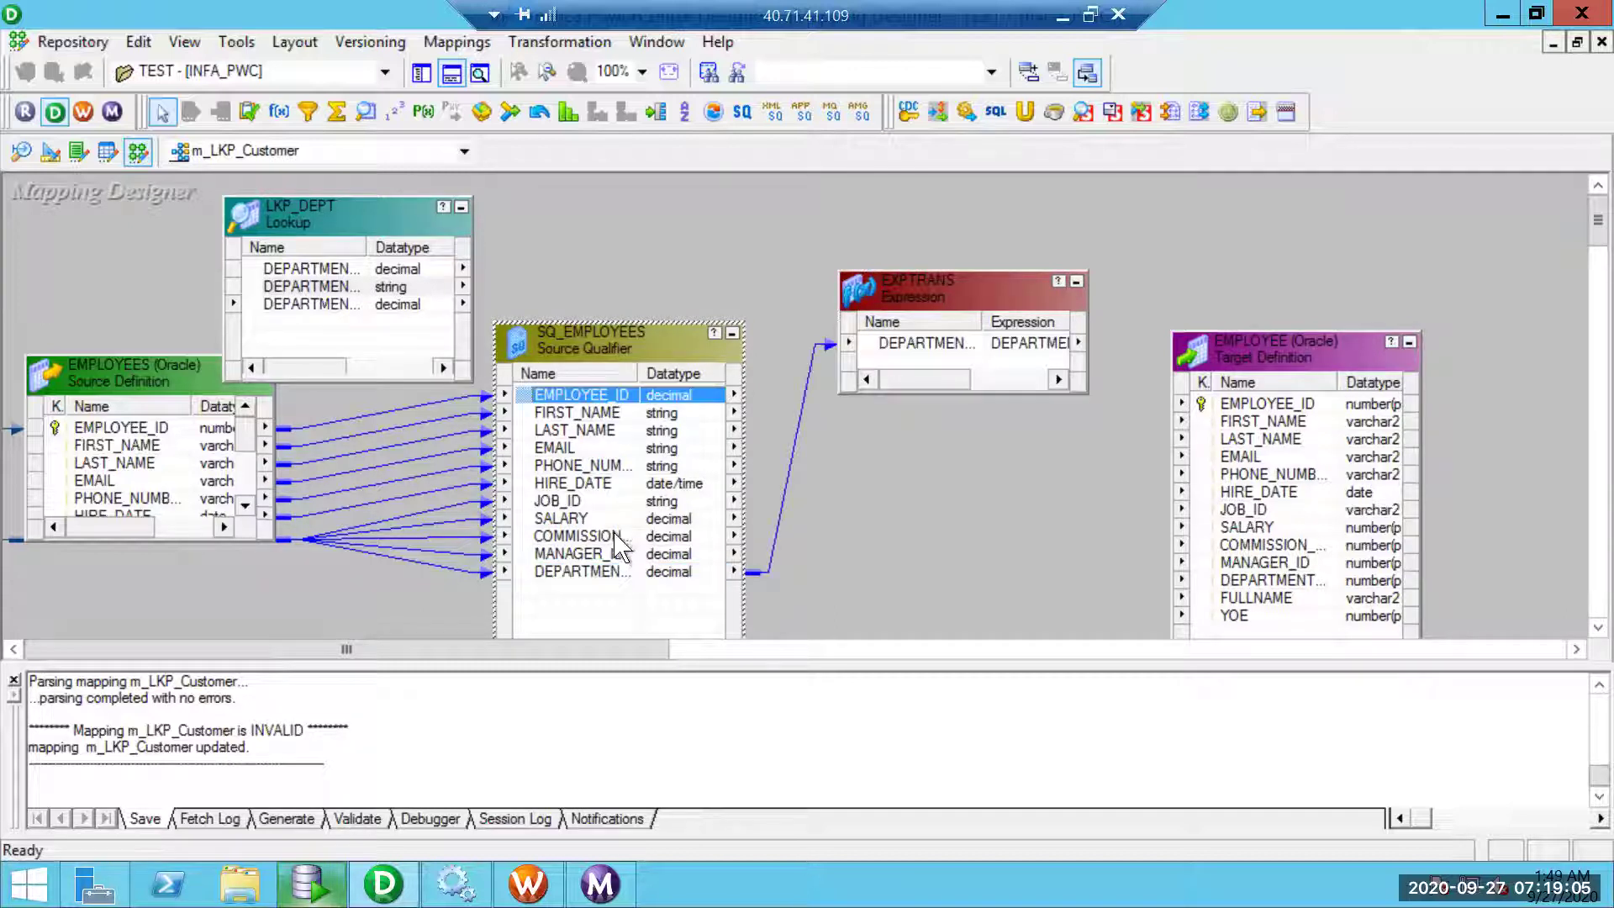
left_click(622, 554, "shift")
left_click_drag(529, 411, 1242, 409)
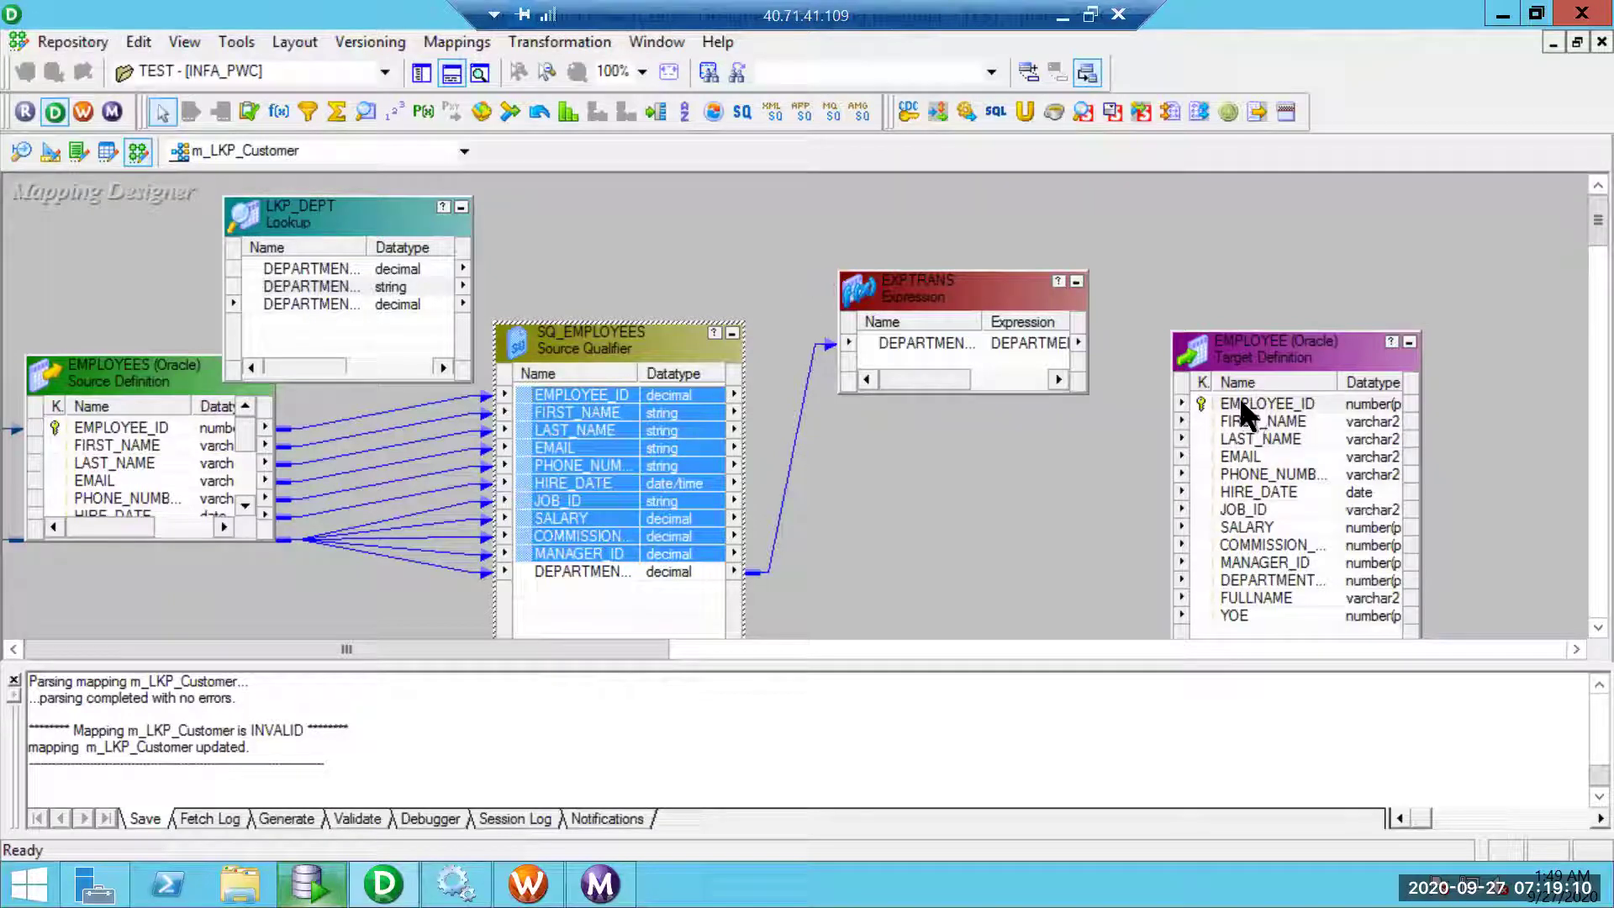
- Make the DEPARTMENT_ID port of the EXPTRANS expression input-only
double_click(928, 345)
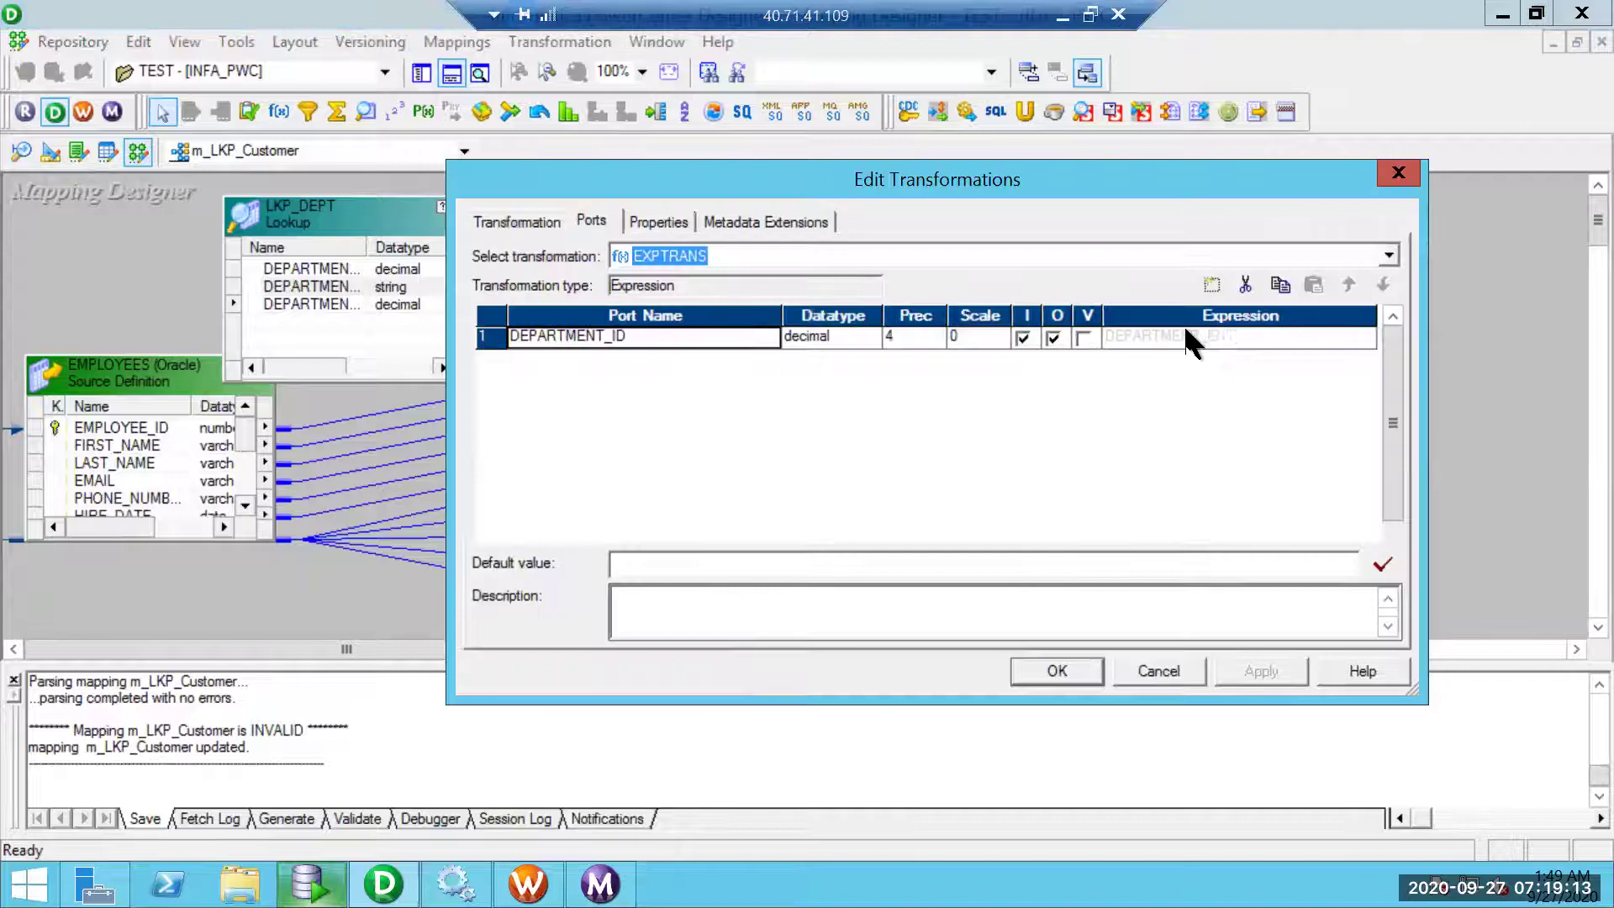
left_click(1053, 338)
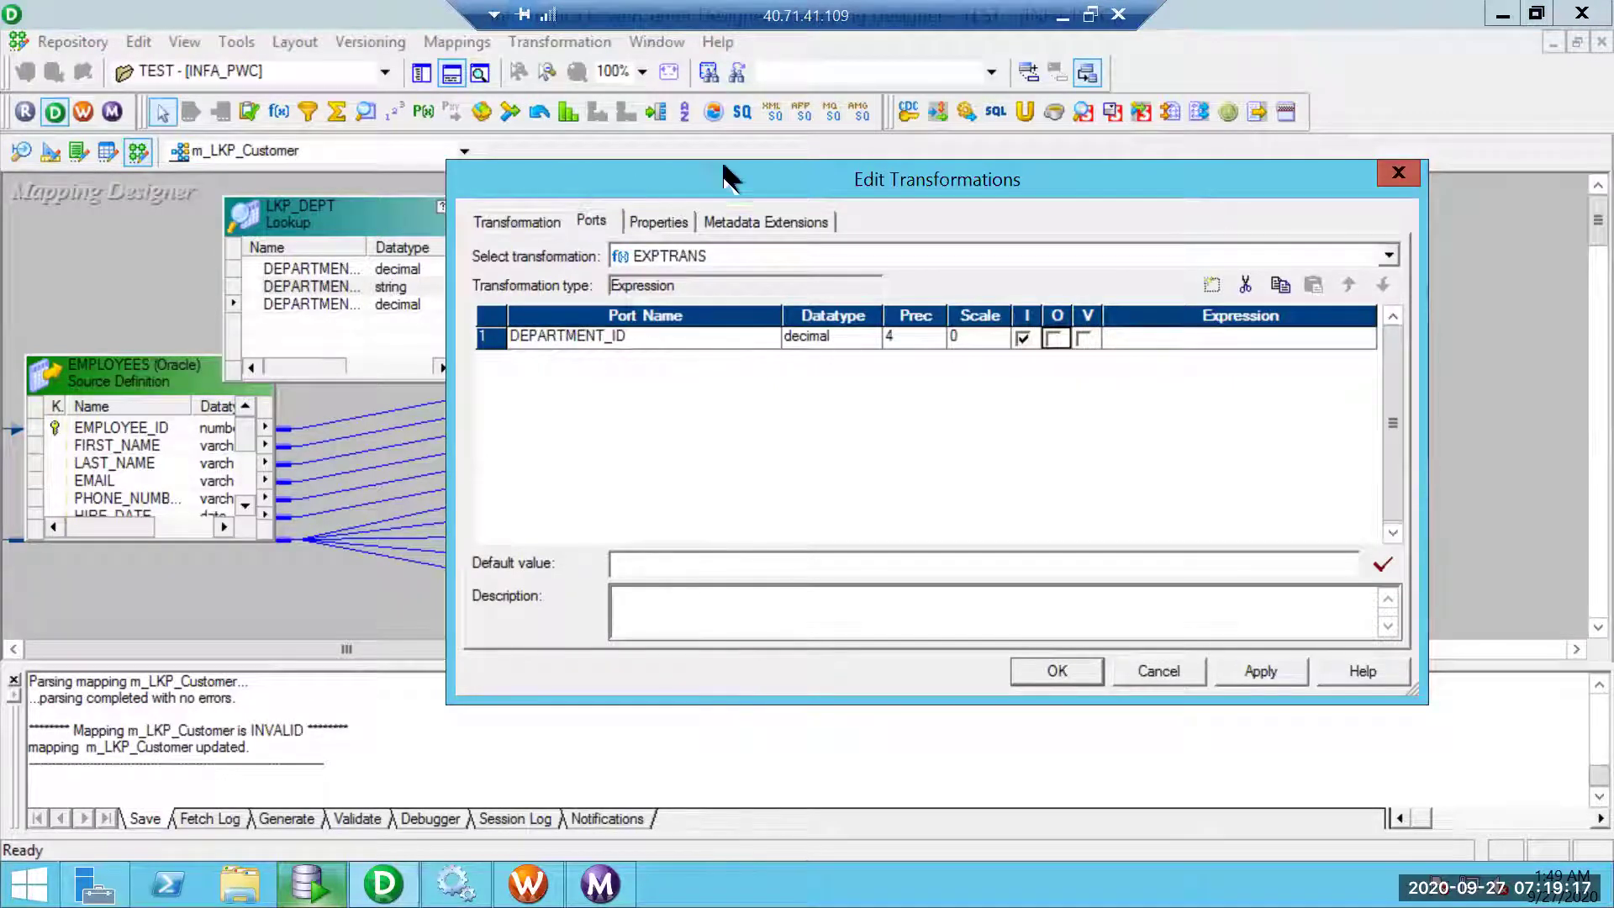
left_click_drag(724, 177, 934, 169)
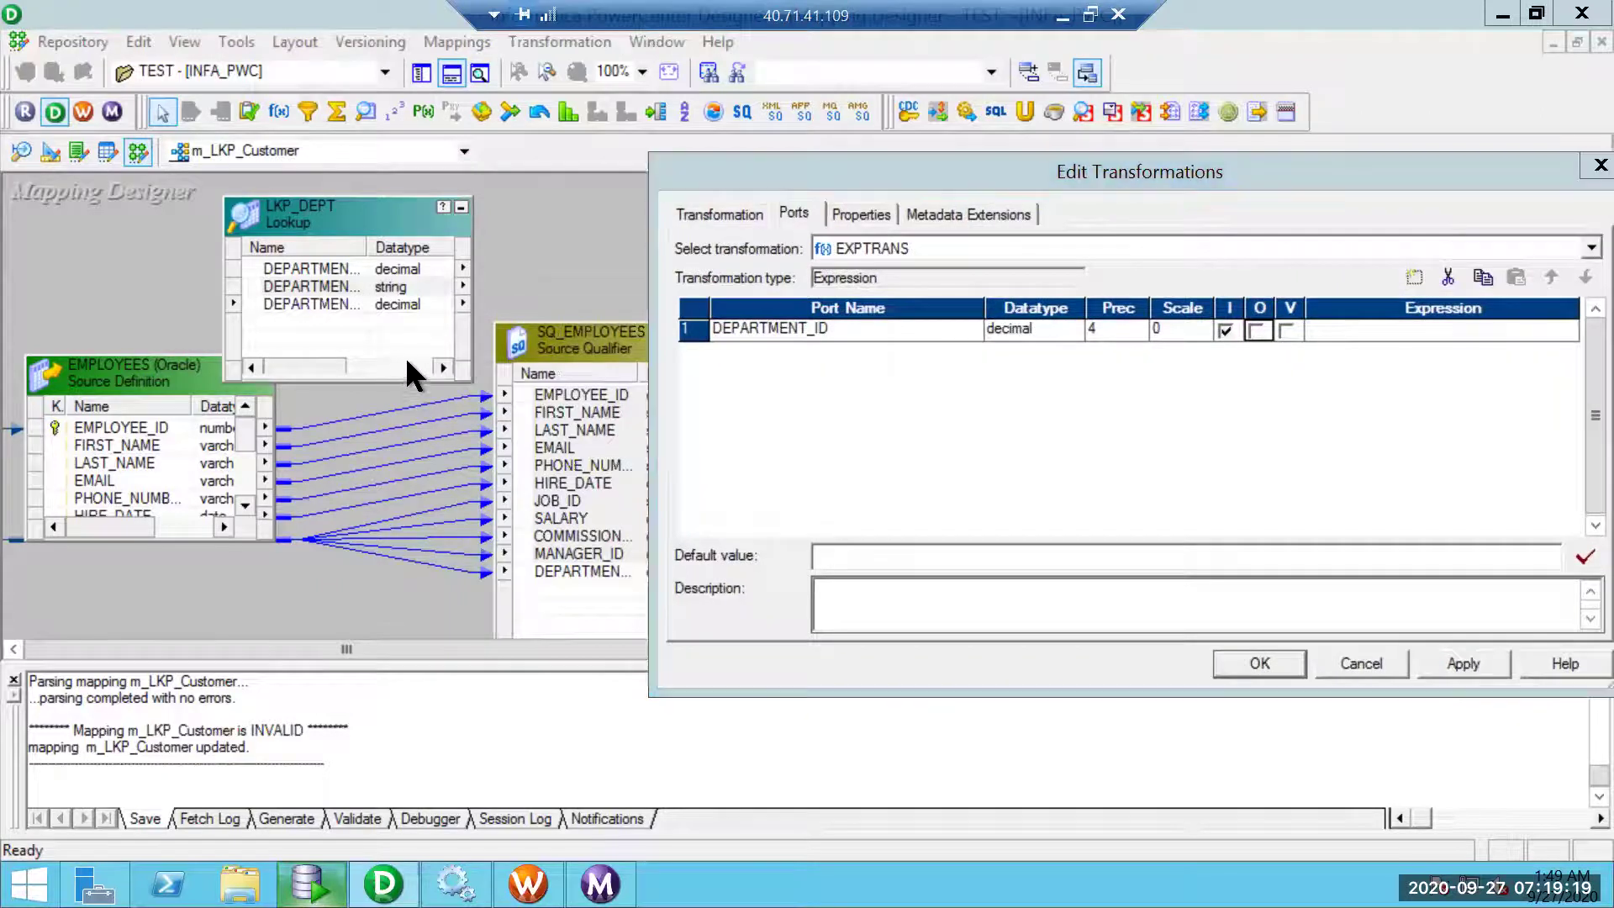
left_click(874, 332)
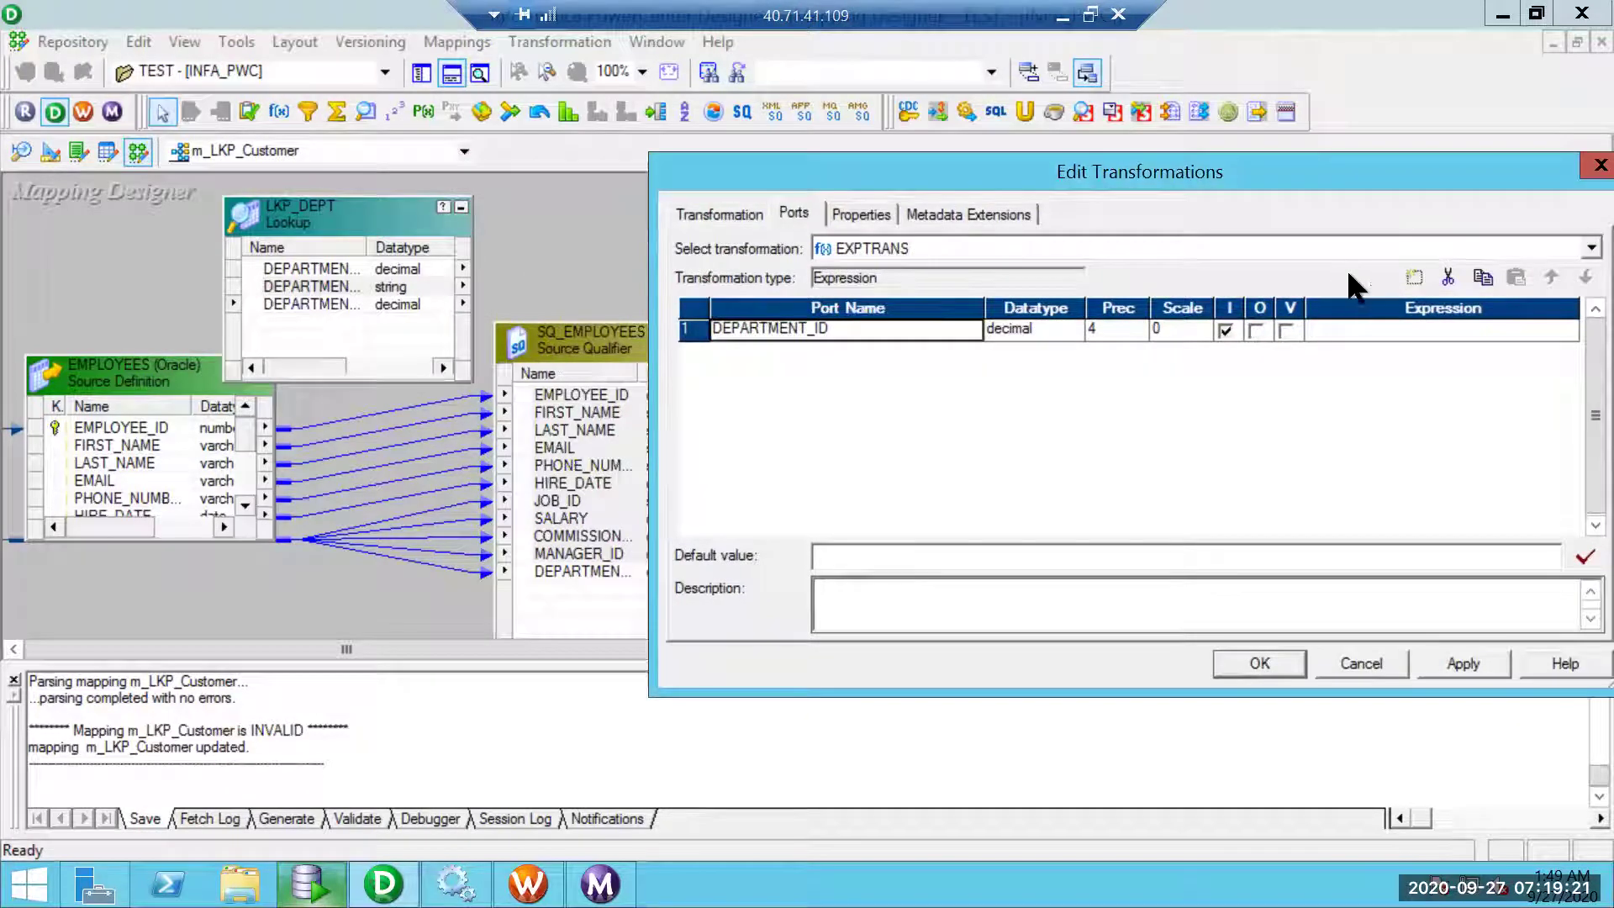
- Add a new port named DEPT_NAME to the EXPTRANS expression
left_click(1415, 279)
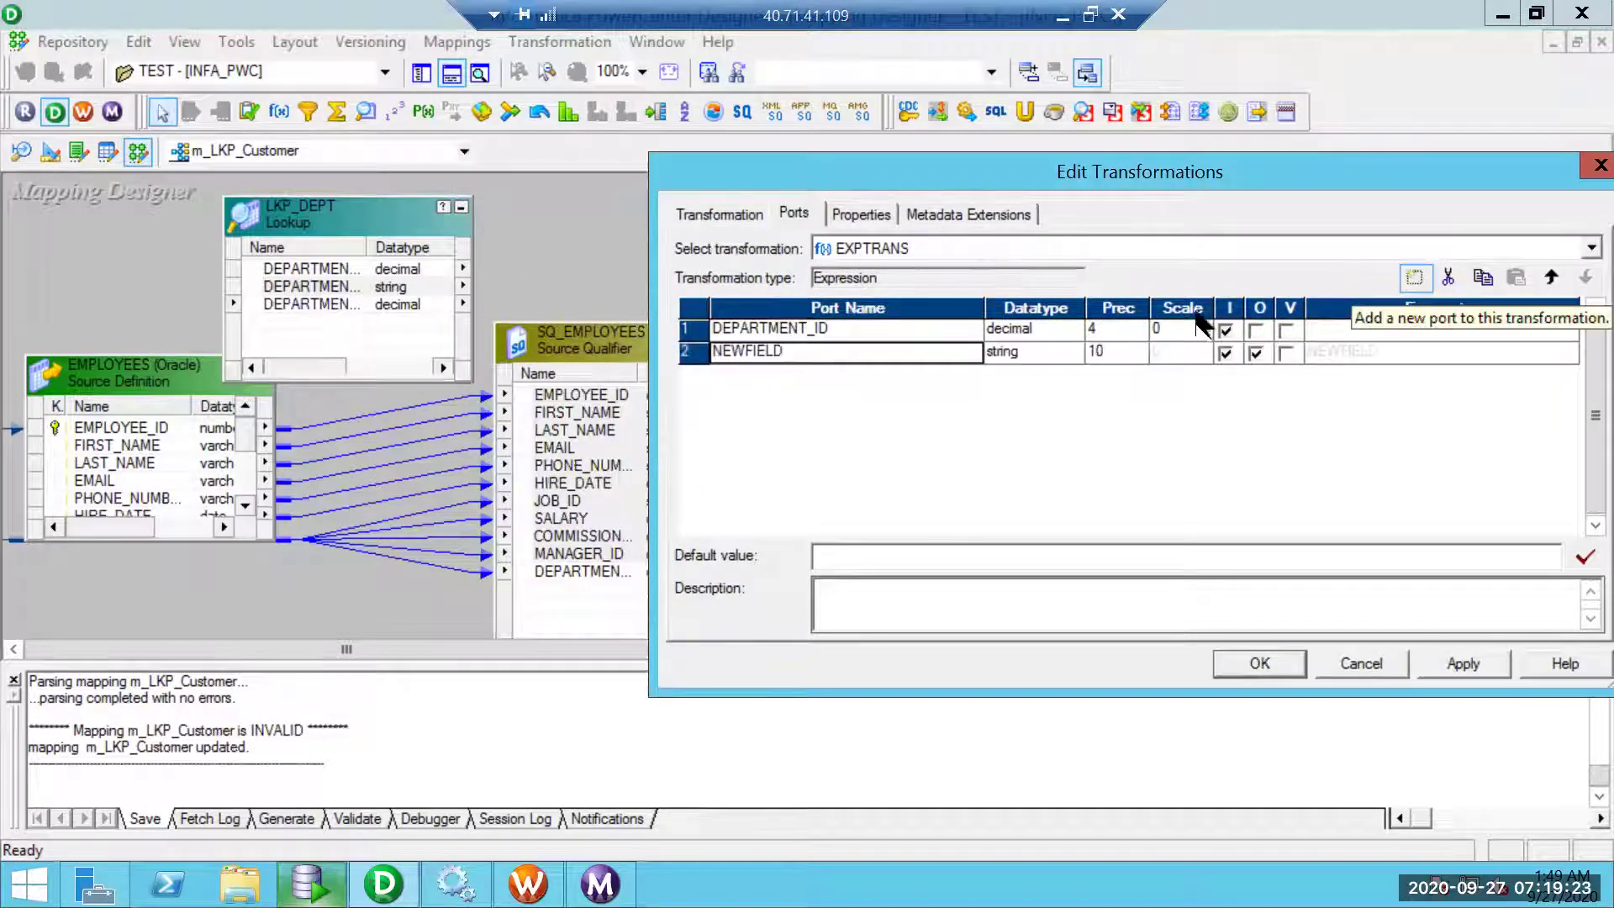
left_click(775, 354)
key("shift+Home")
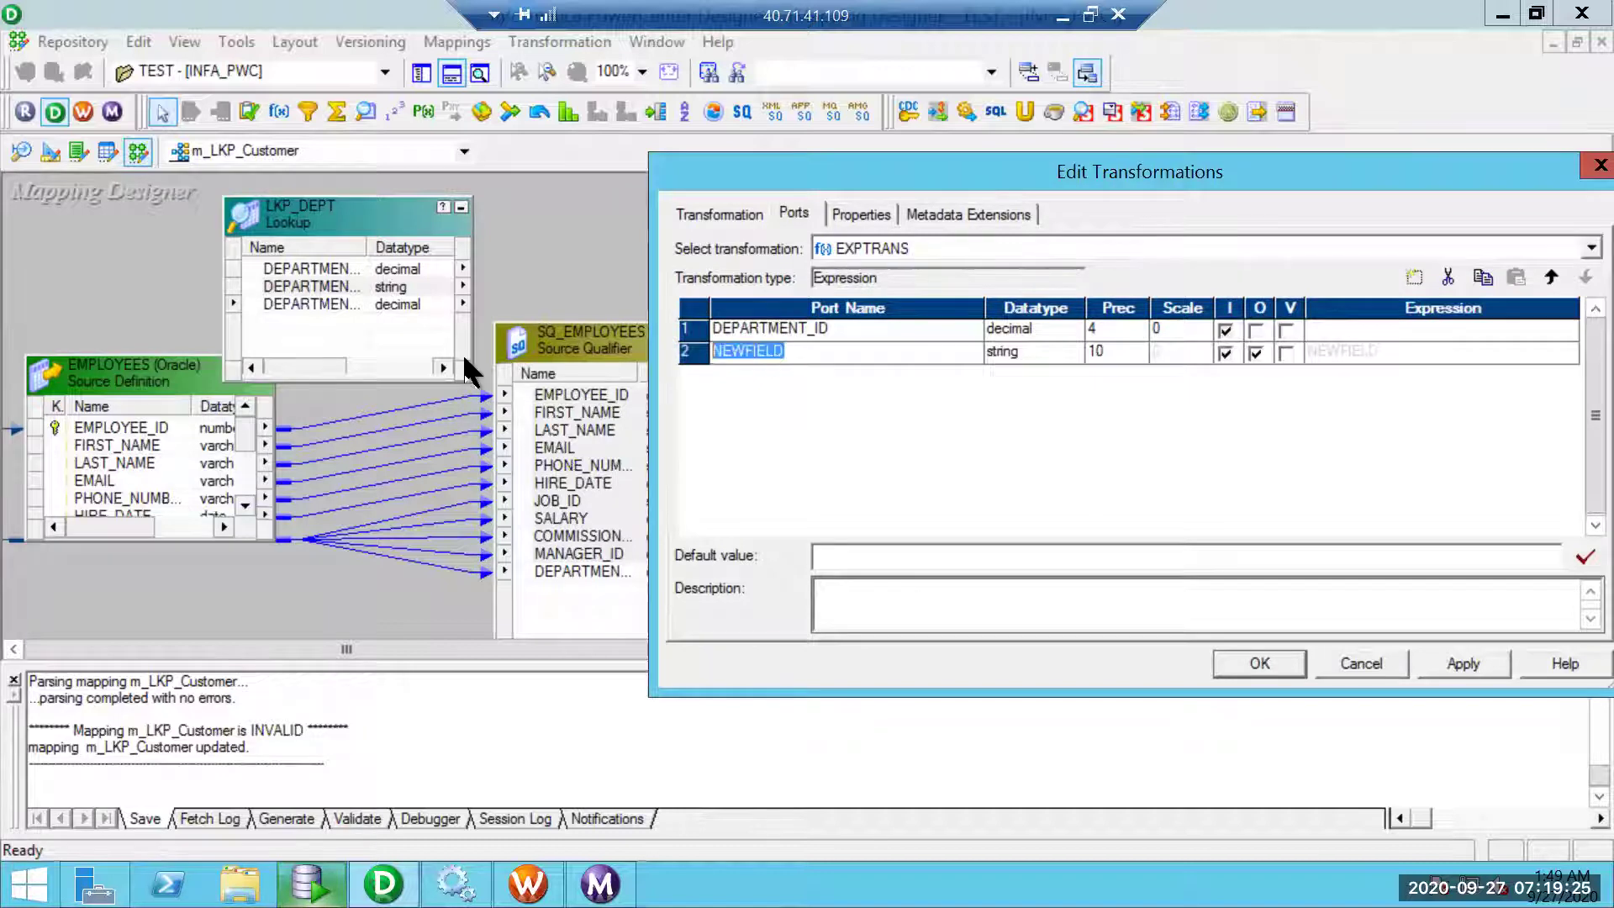
type("DEPT_NAME")
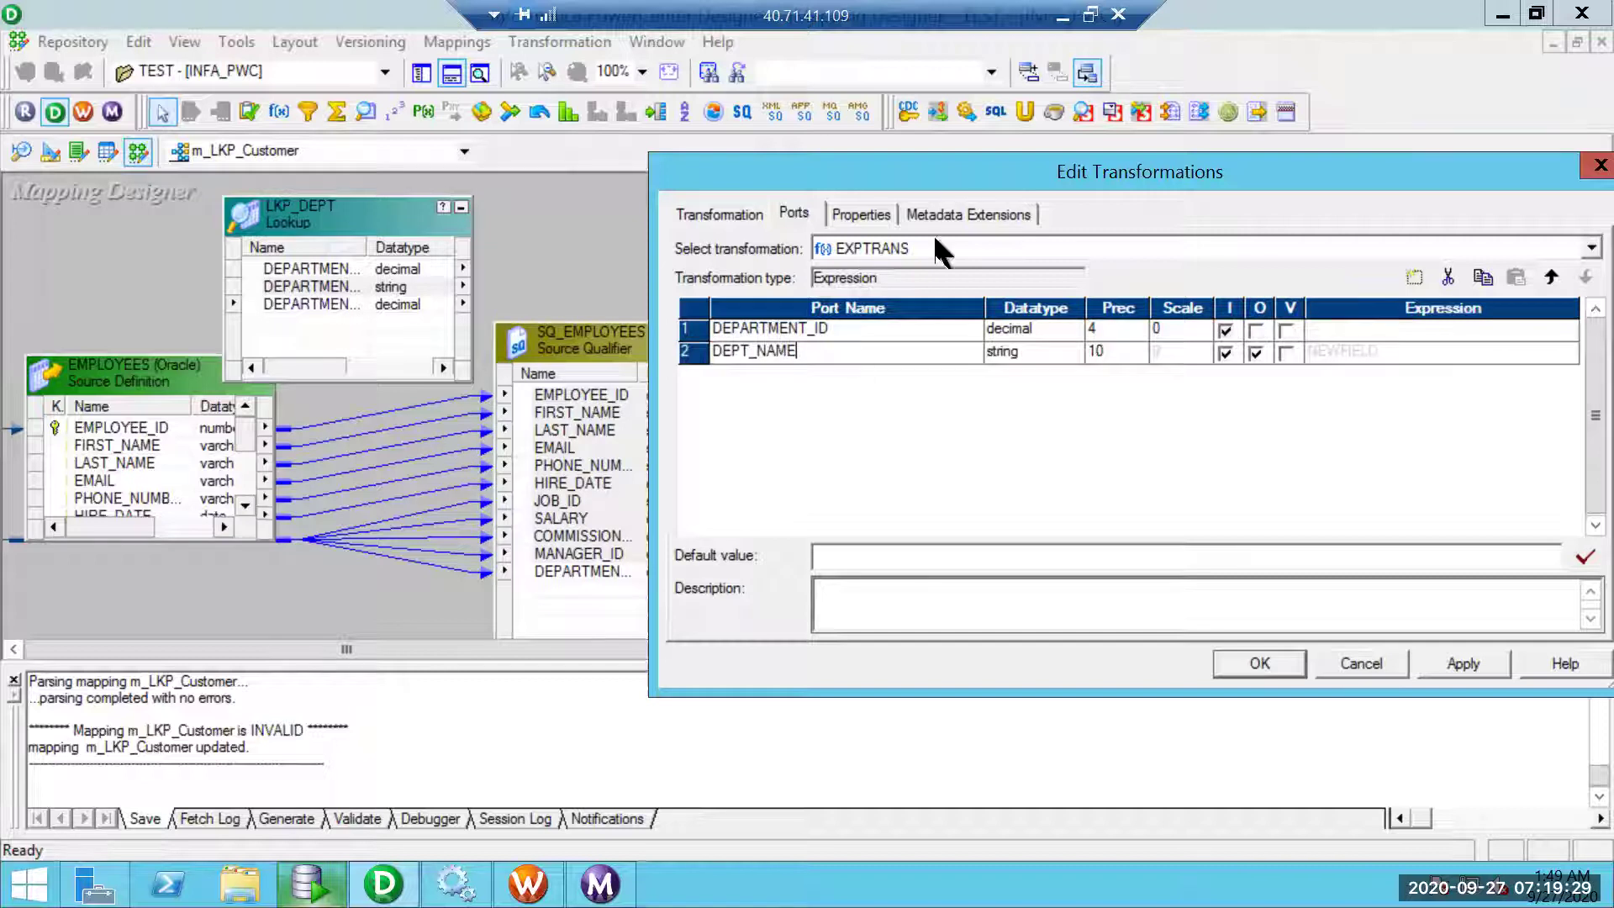
- Make the DEPT_NAME port of the EXPTRANS expression output-only and set its precision to 50
left_click_drag(930, 180, 896, 179)
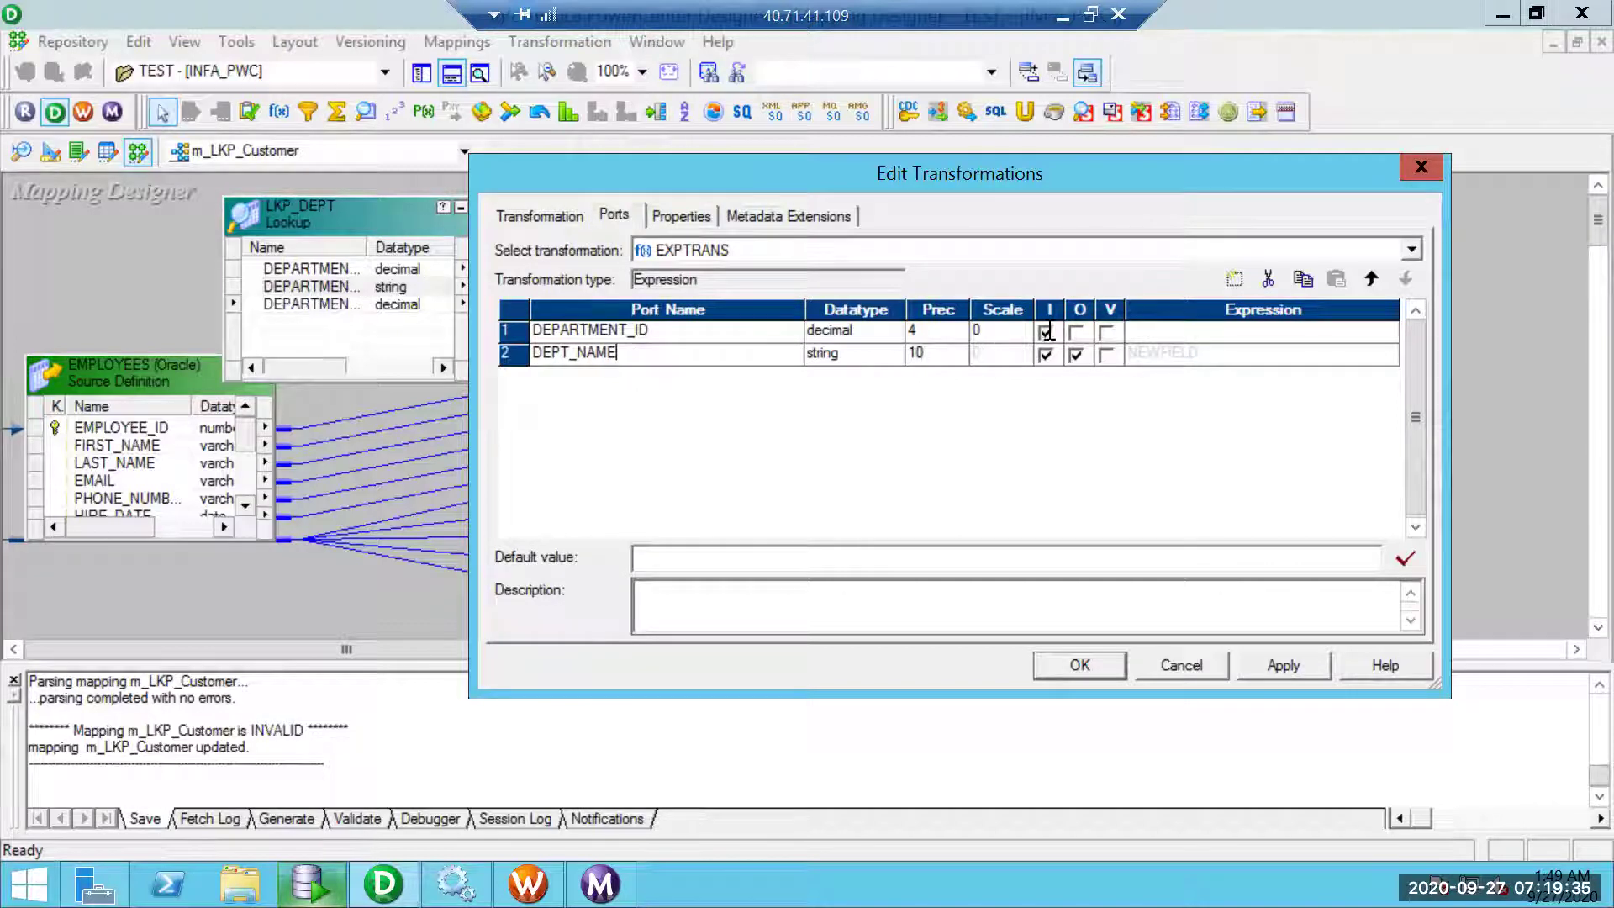
left_click(1018, 353)
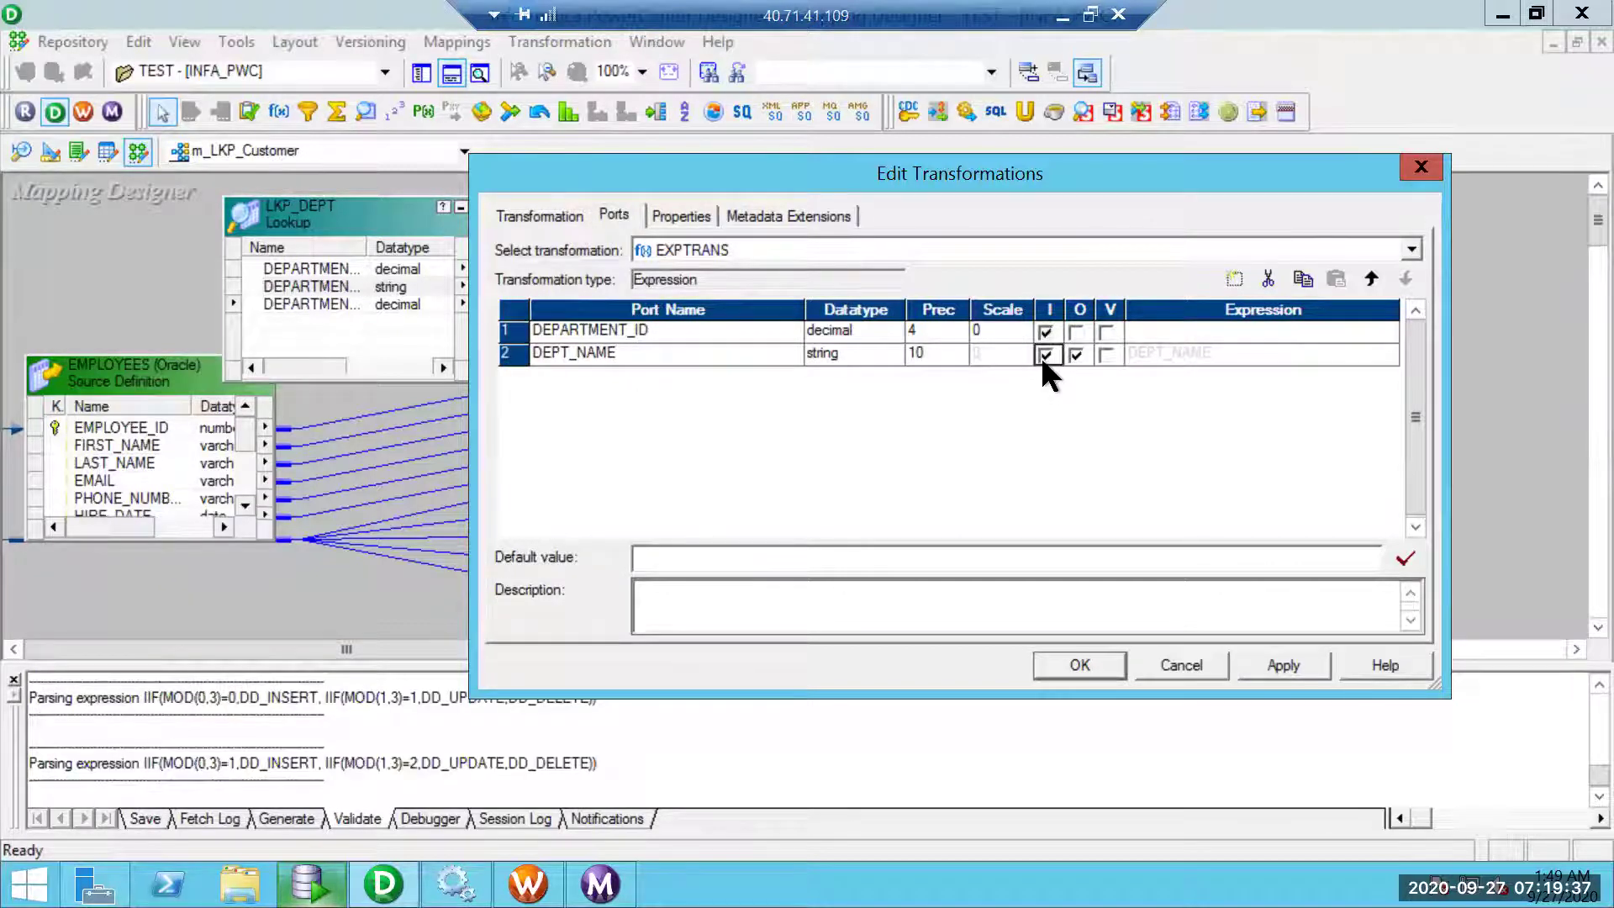
left_click(1043, 354)
left_click(945, 347)
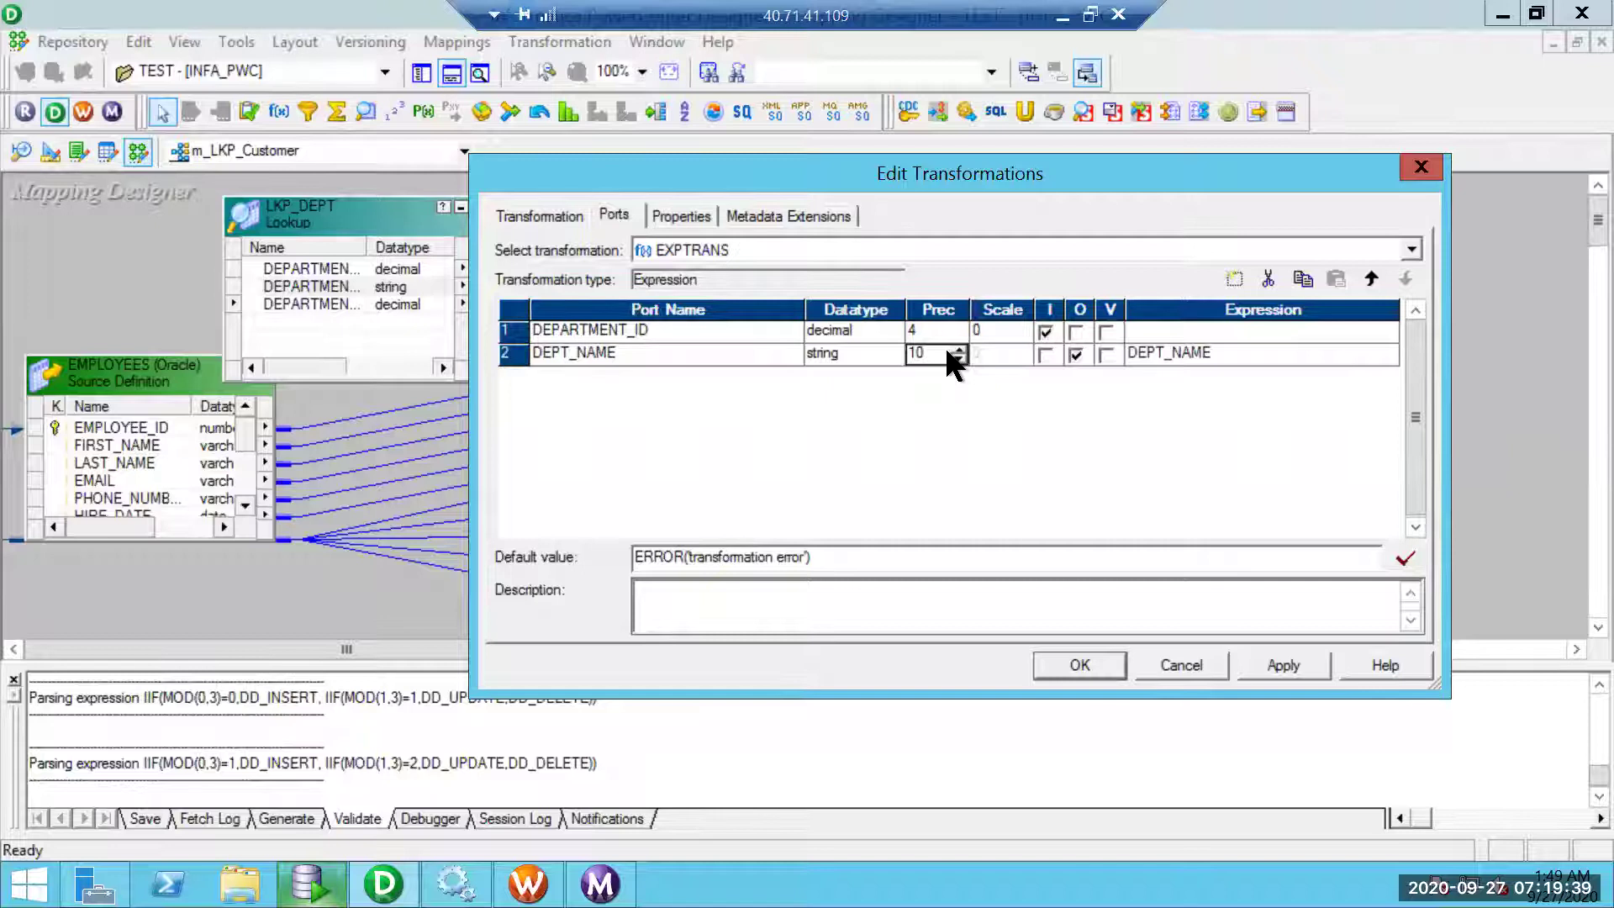
key("BackSpace")
key("BackSpace")
type("50")
- Replace the DEPT_NAME port's expression with a call to the LKP_DEPT lookup, :LKP.LKP_DEPT()
left_click(1346, 354)
left_click(1389, 353)
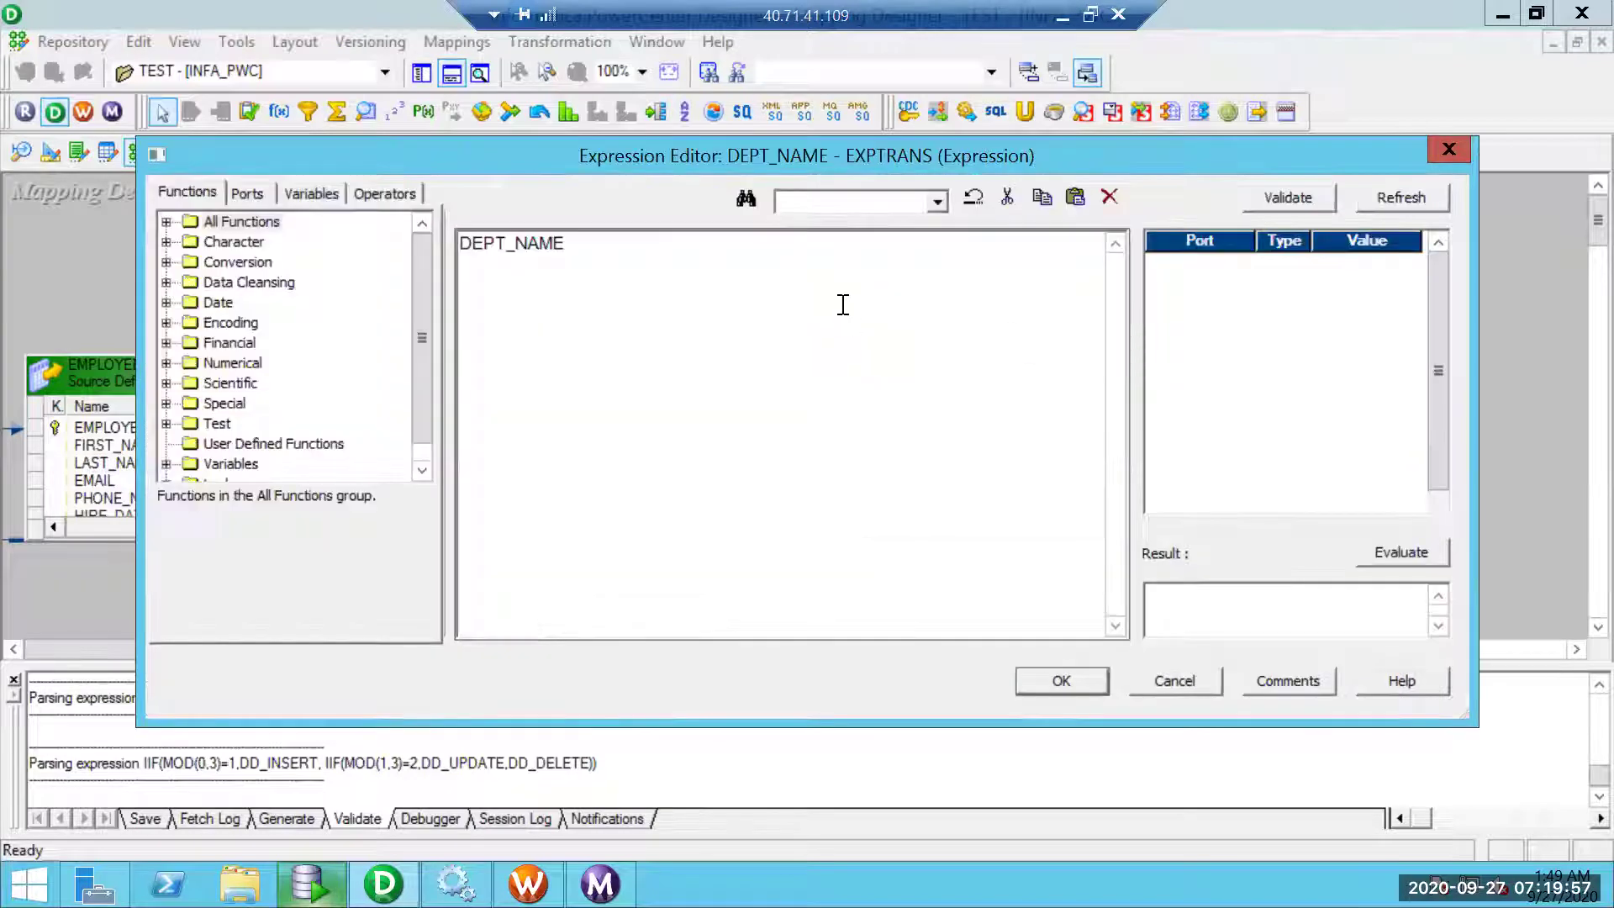
key("ctrl+a")
key("Delete")
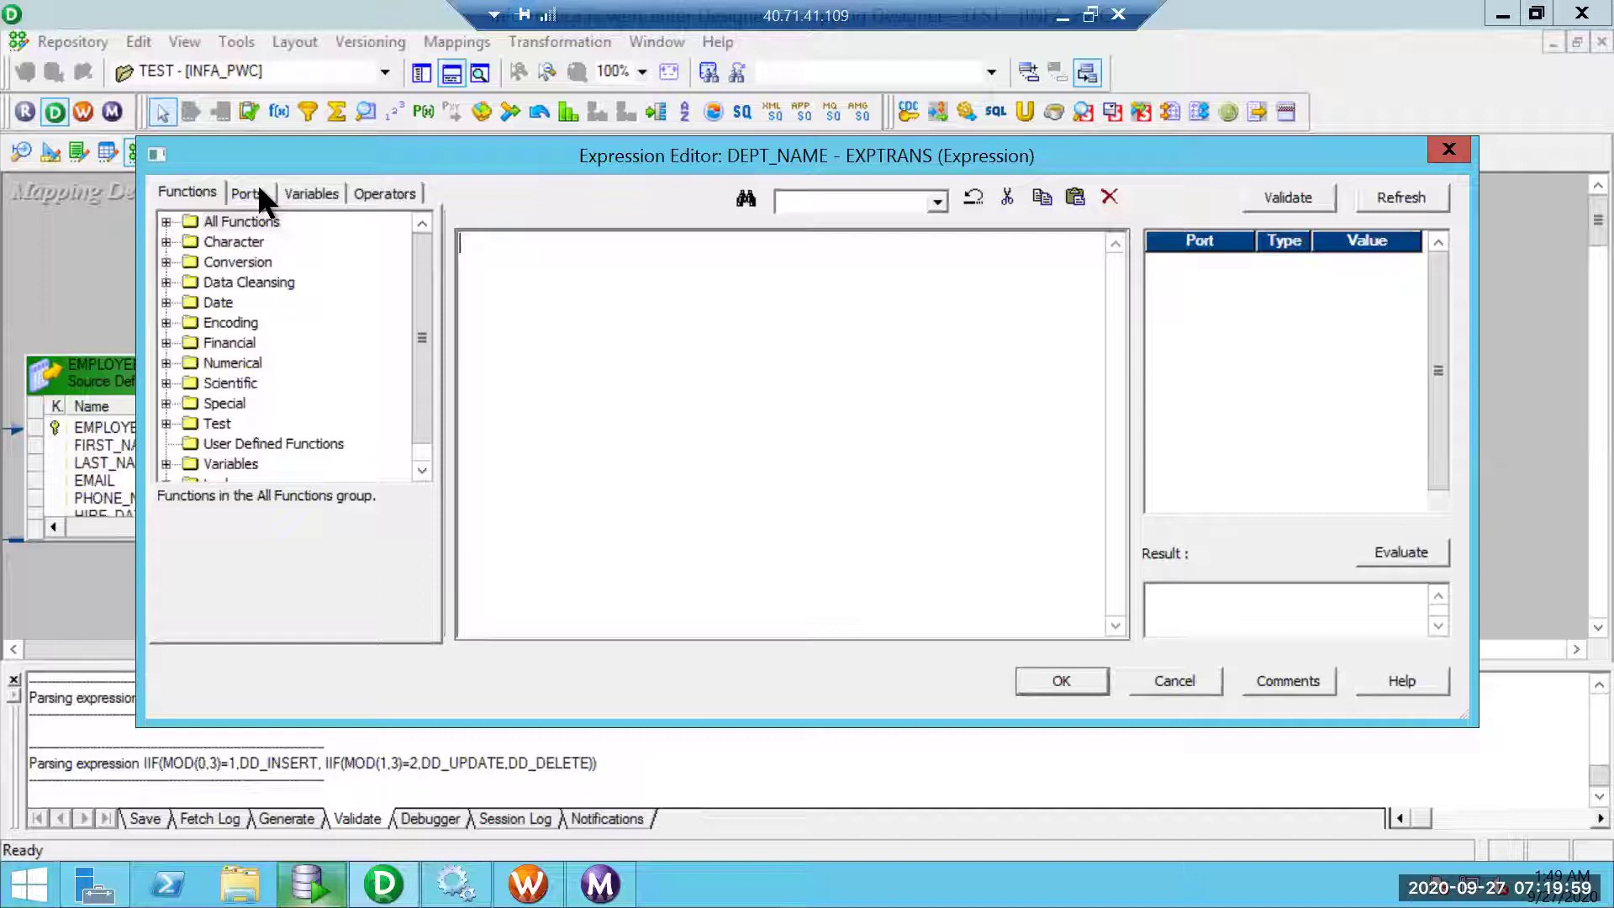
scroll(429, 420, "down", 1)
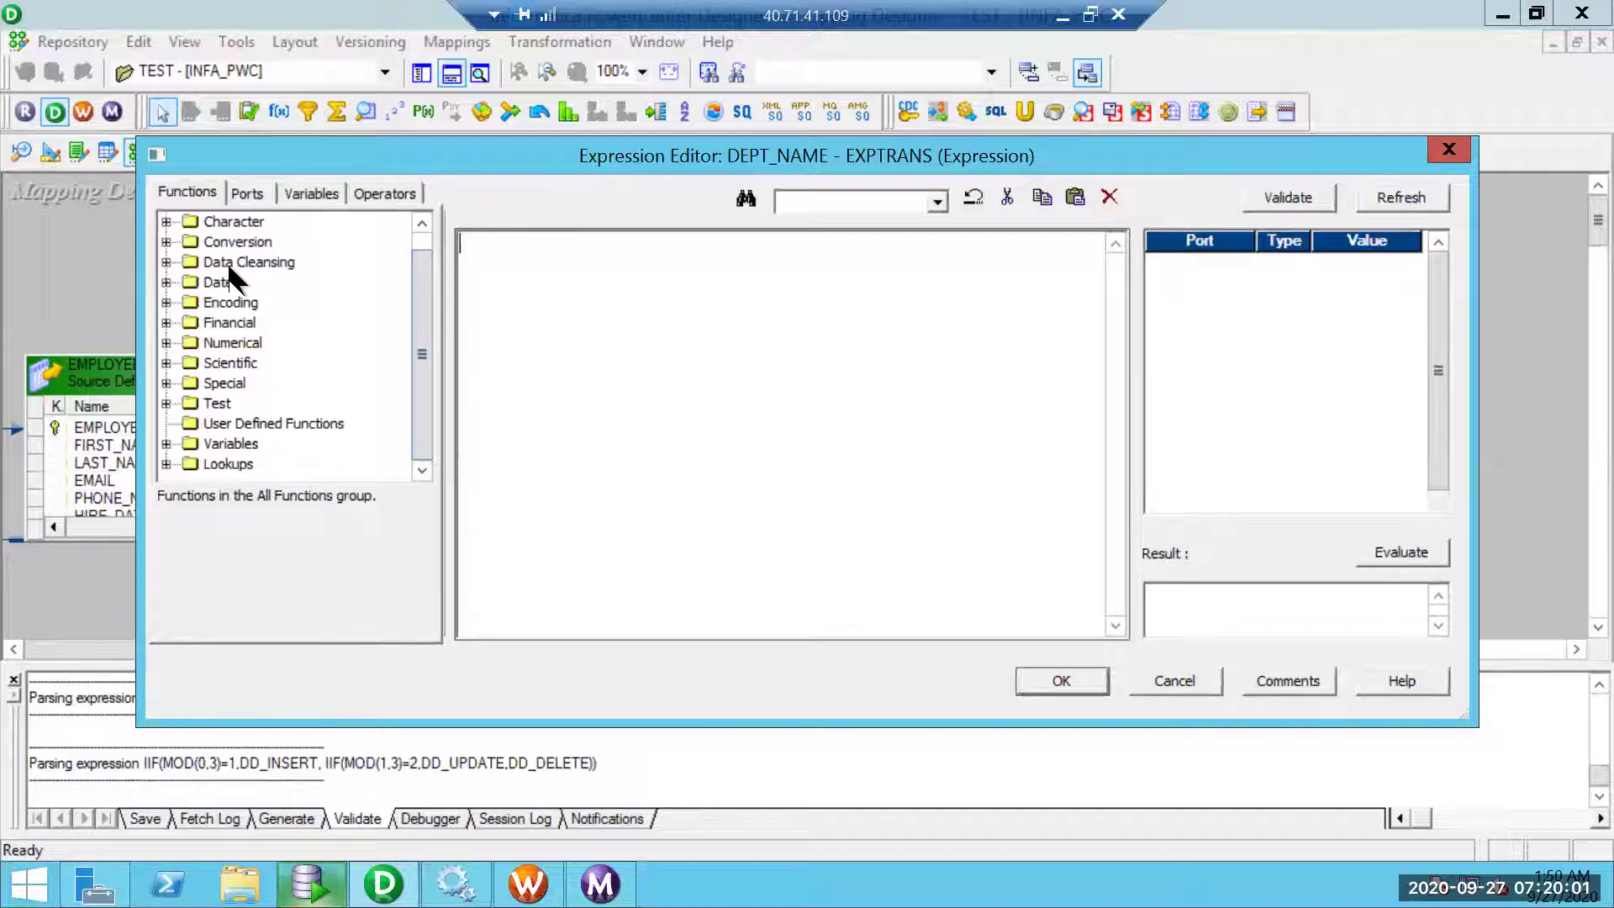
left_click(166, 463)
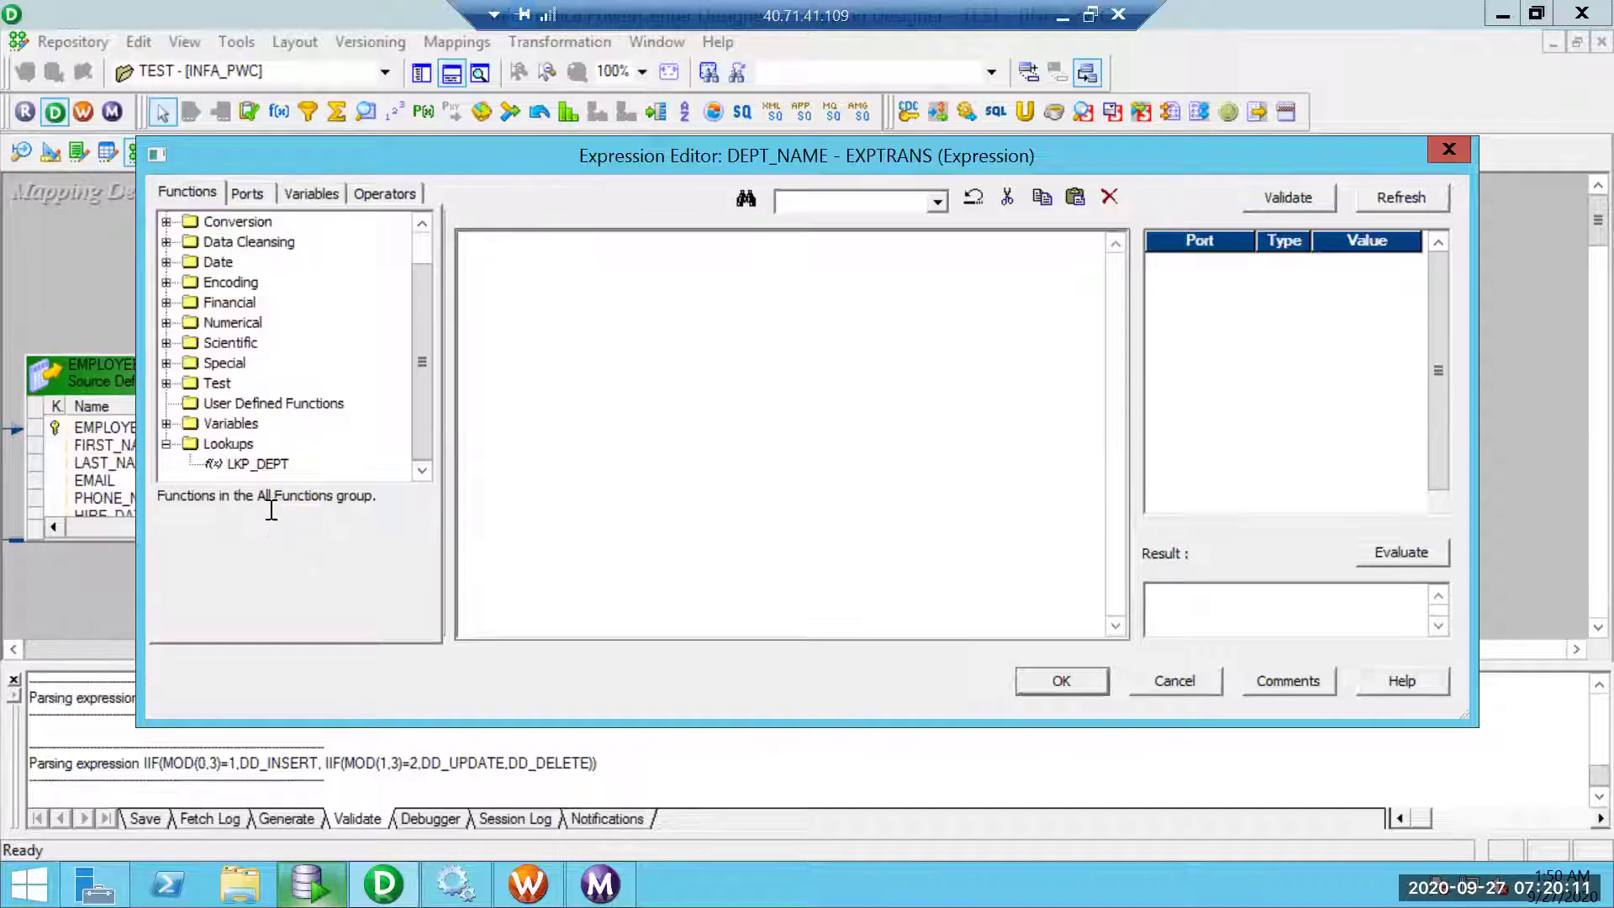
double_click(269, 462)
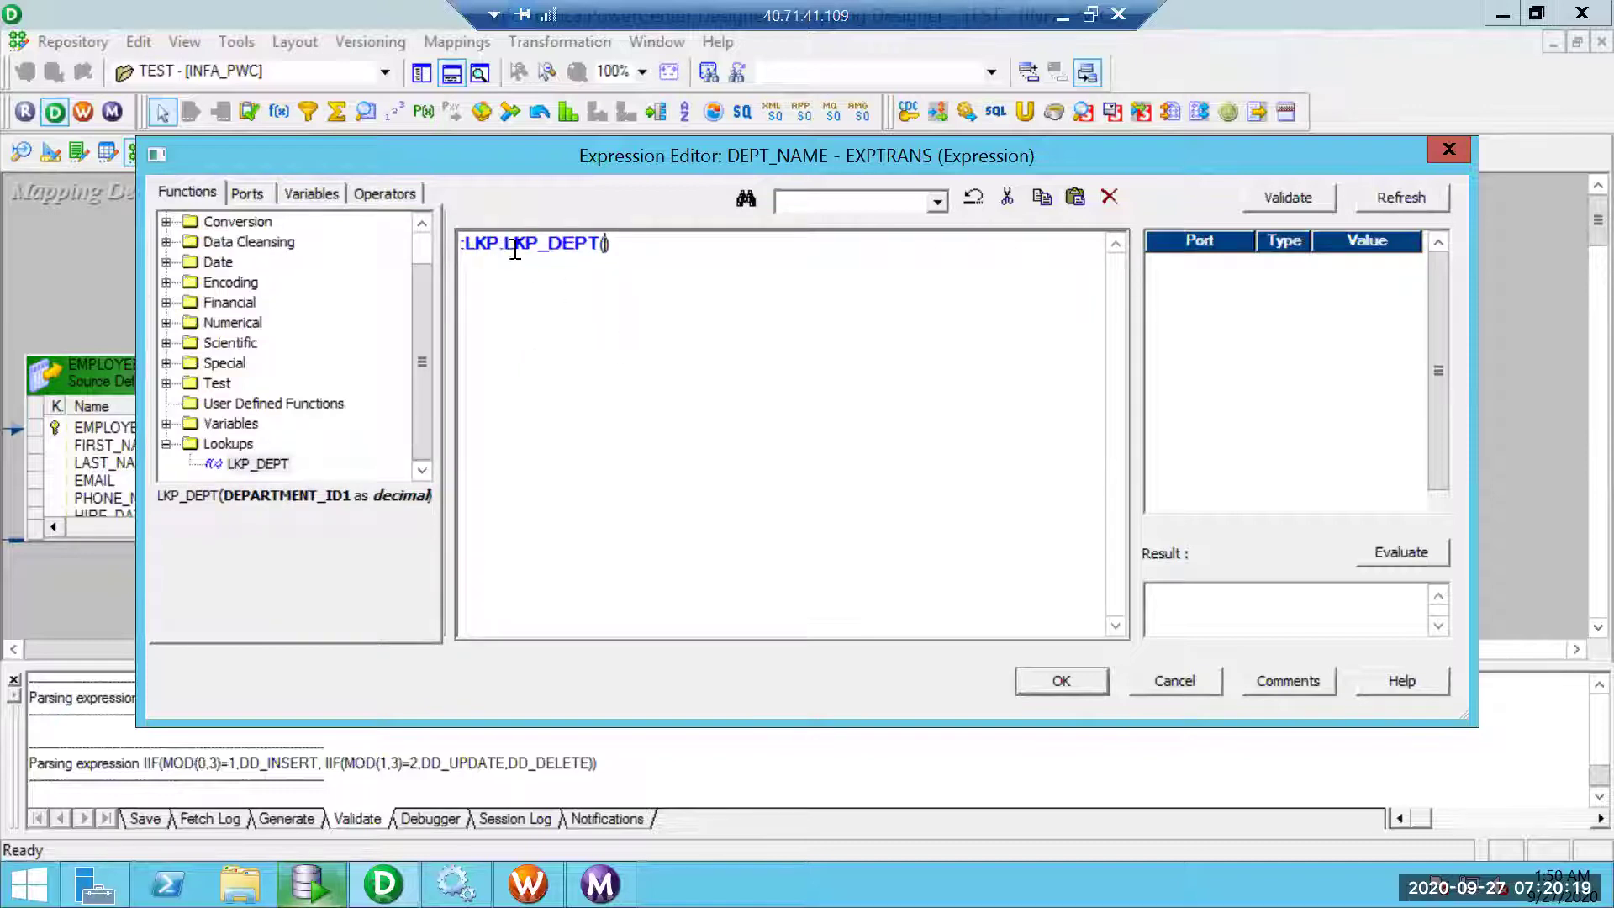
left_click_drag(500, 243, 425, 248)
left_click_drag(503, 243, 652, 277)
- Pass the EXPTRANS port DEPARTMENT_ID as the argument of the LKP_DEPT call and validate the expression
left_click(605, 245)
left_click(270, 194)
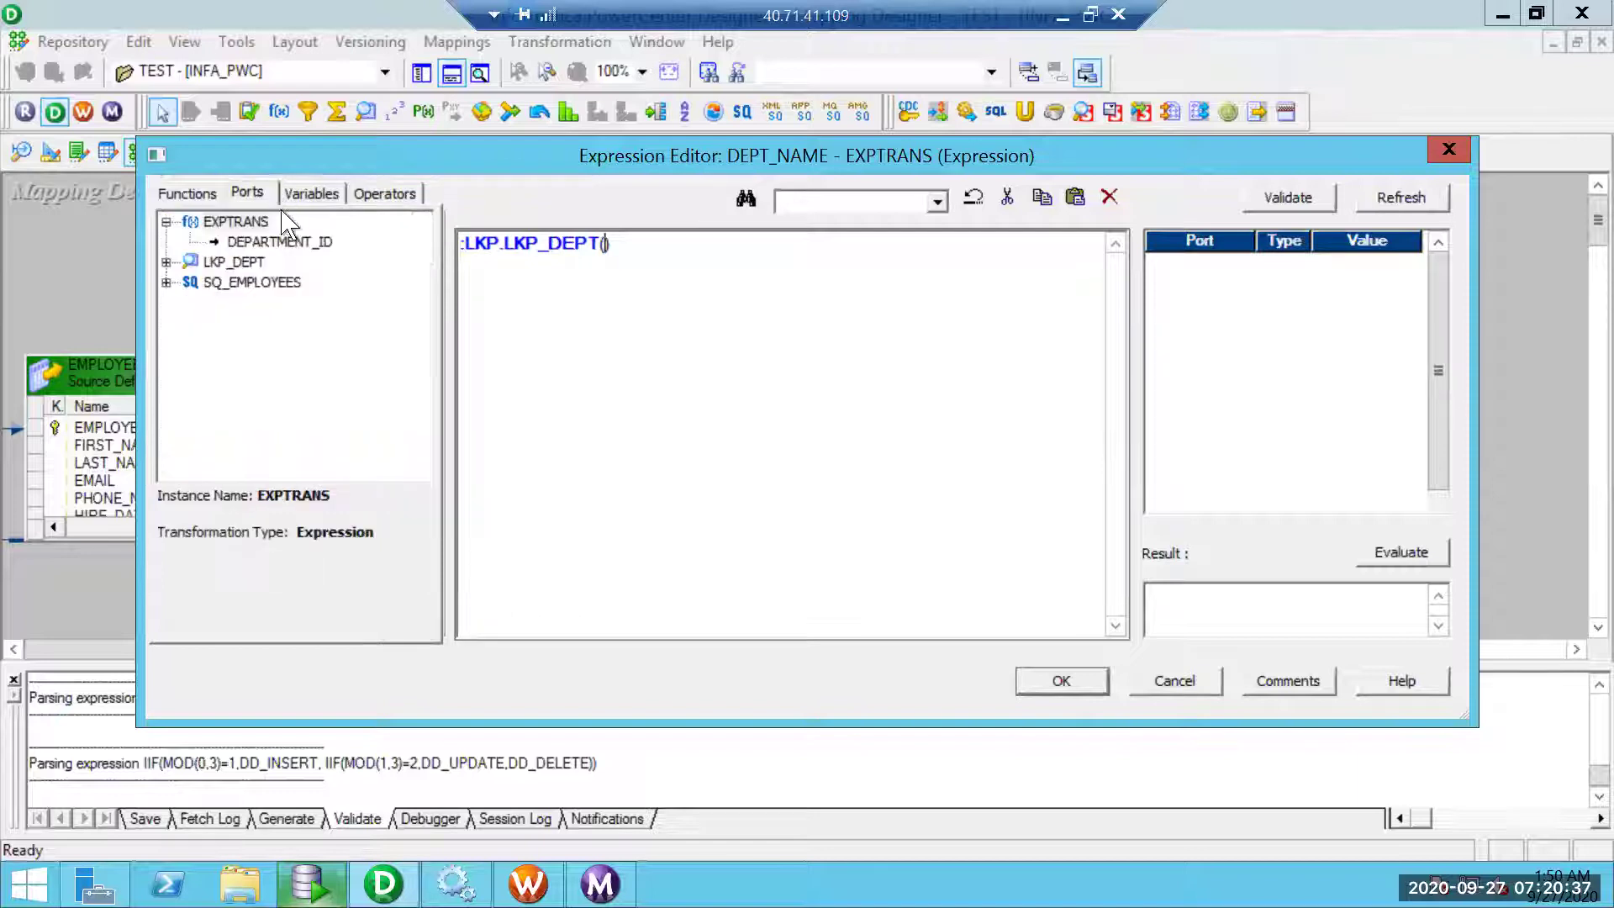
double_click(305, 247)
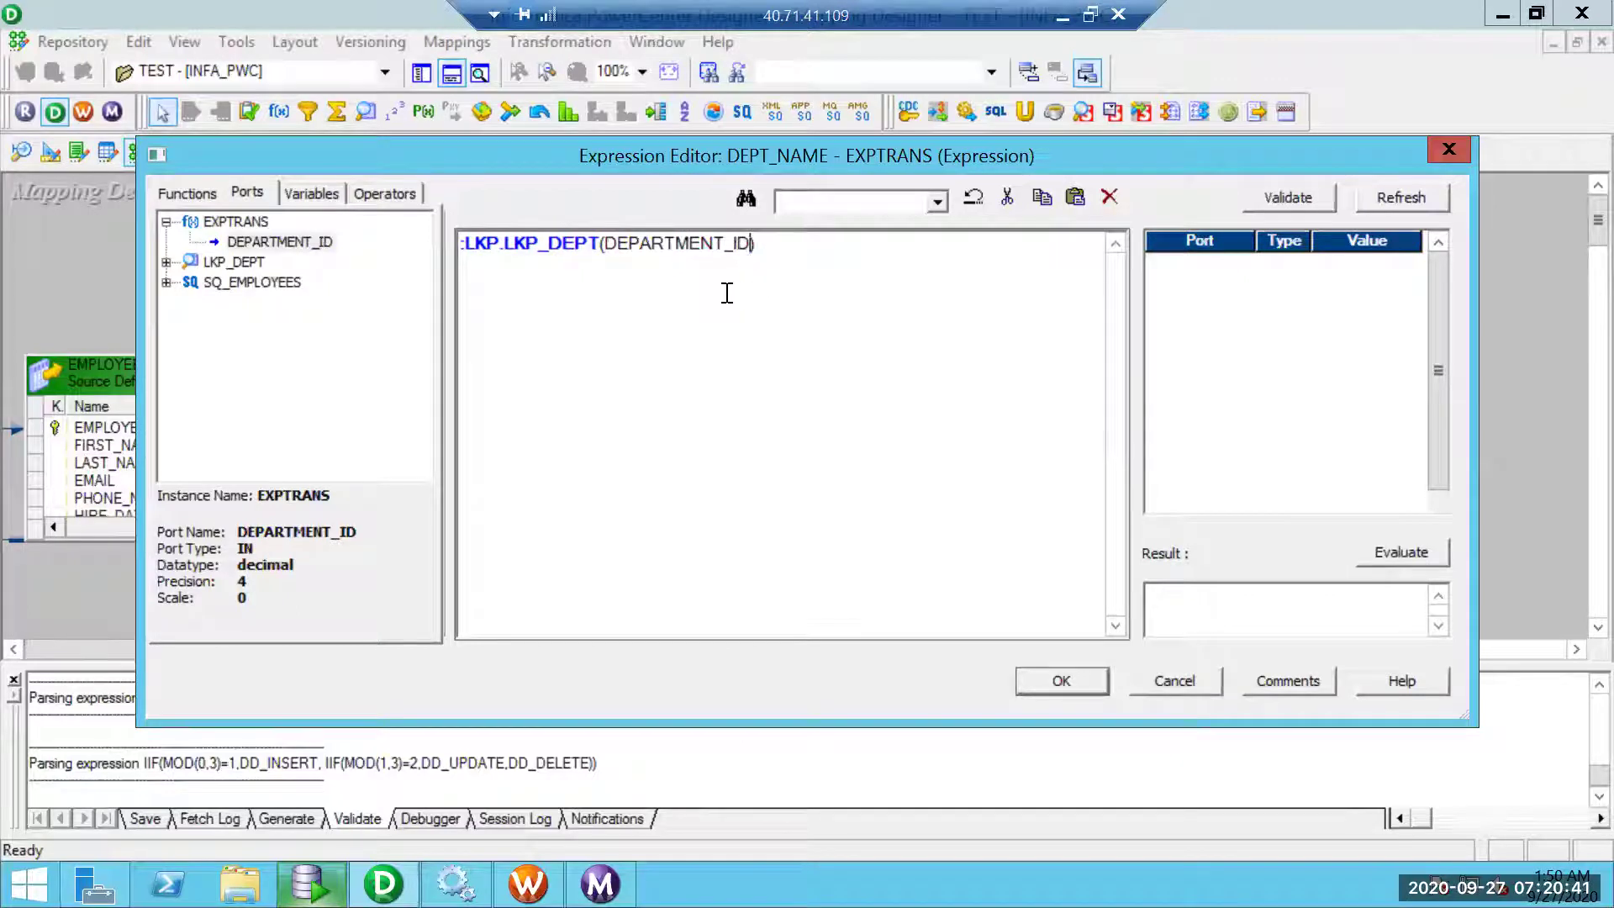
left_click(1254, 207)
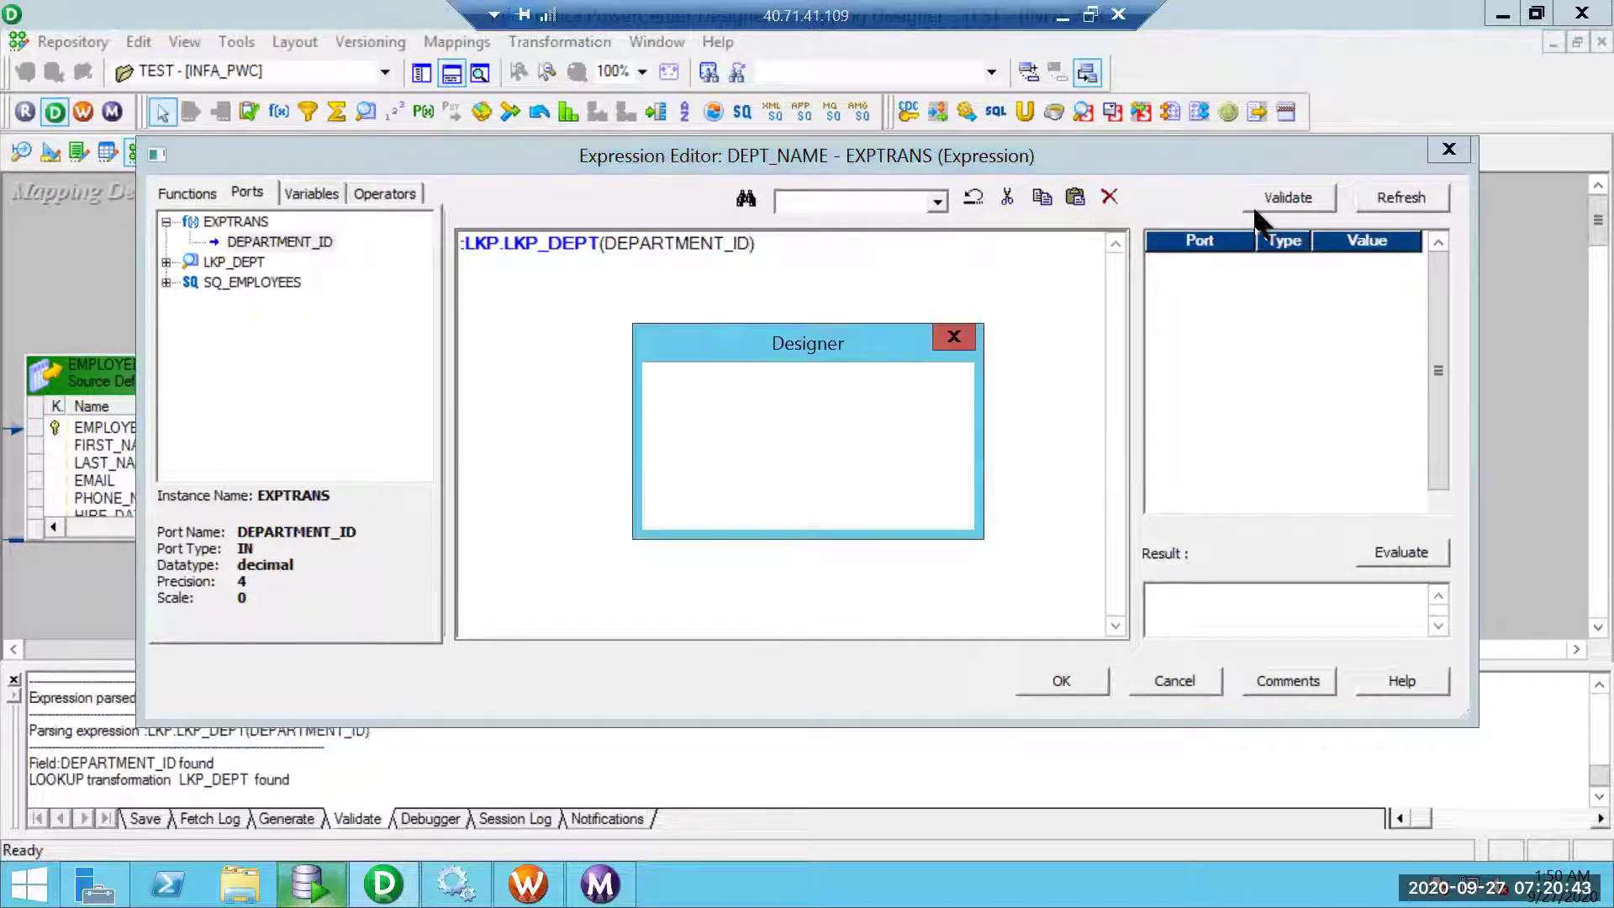
left_click(942, 505)
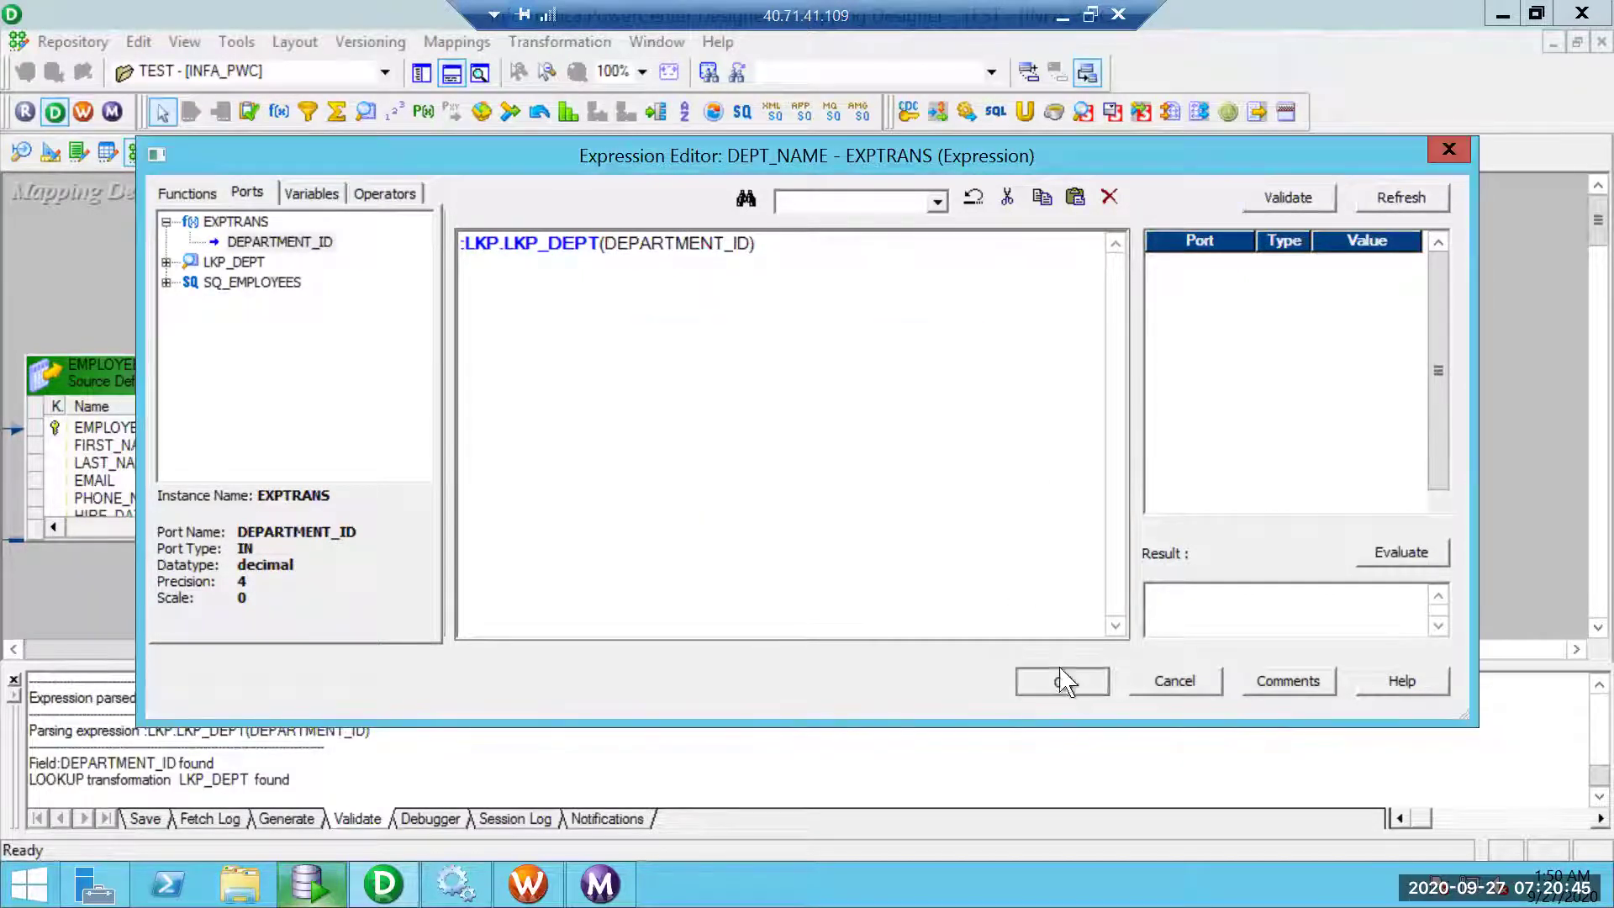
left_click(1061, 680)
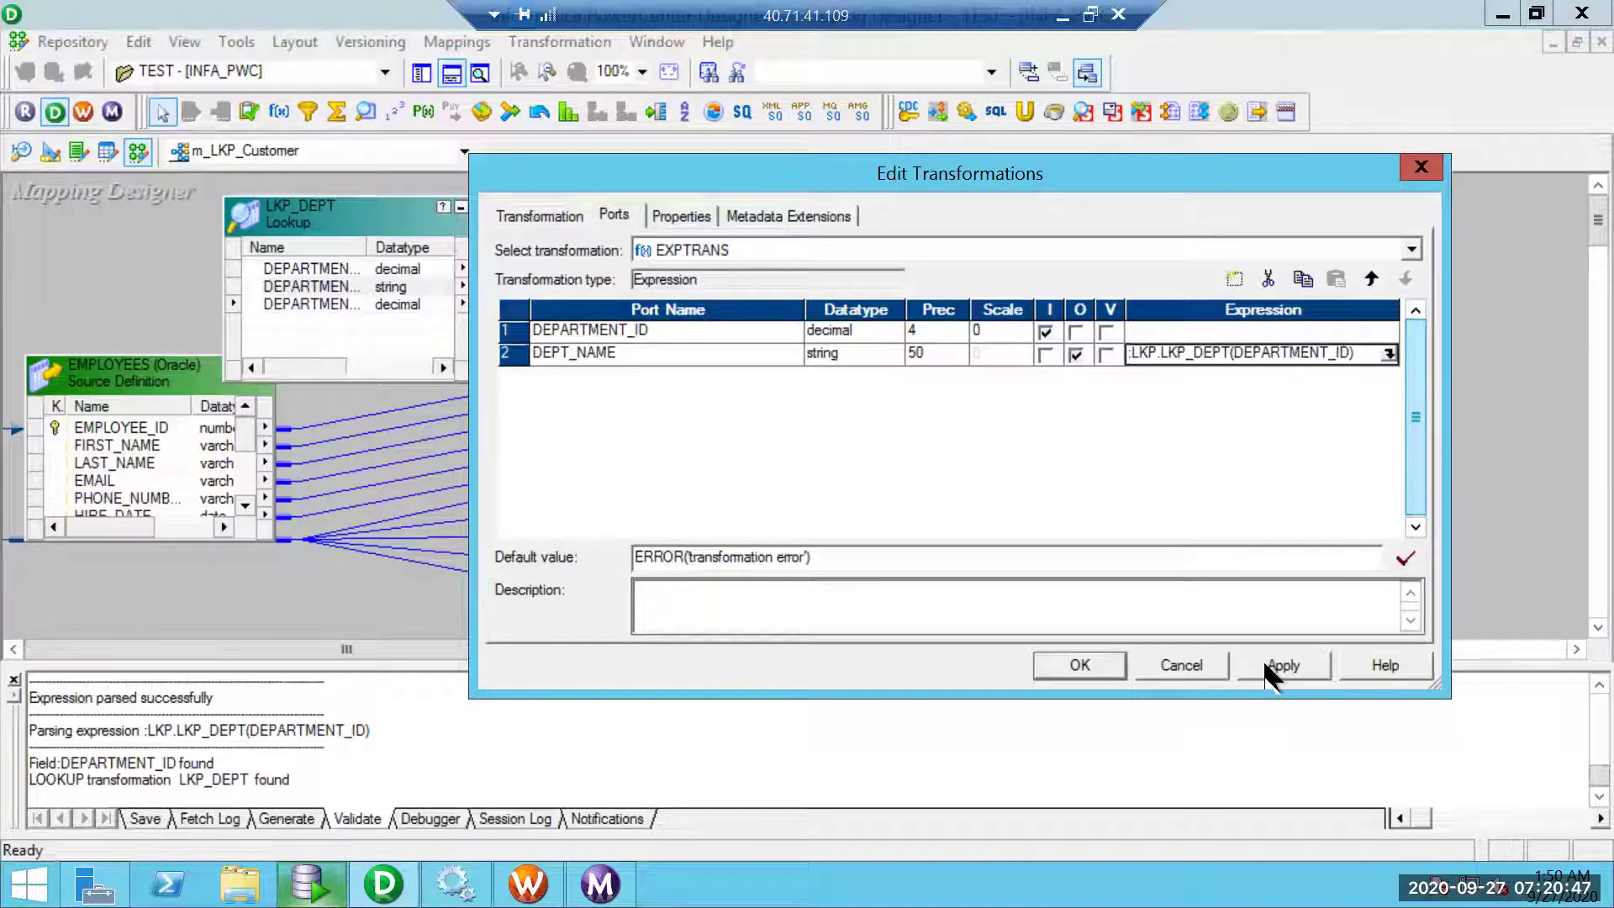
left_click(1080, 665)
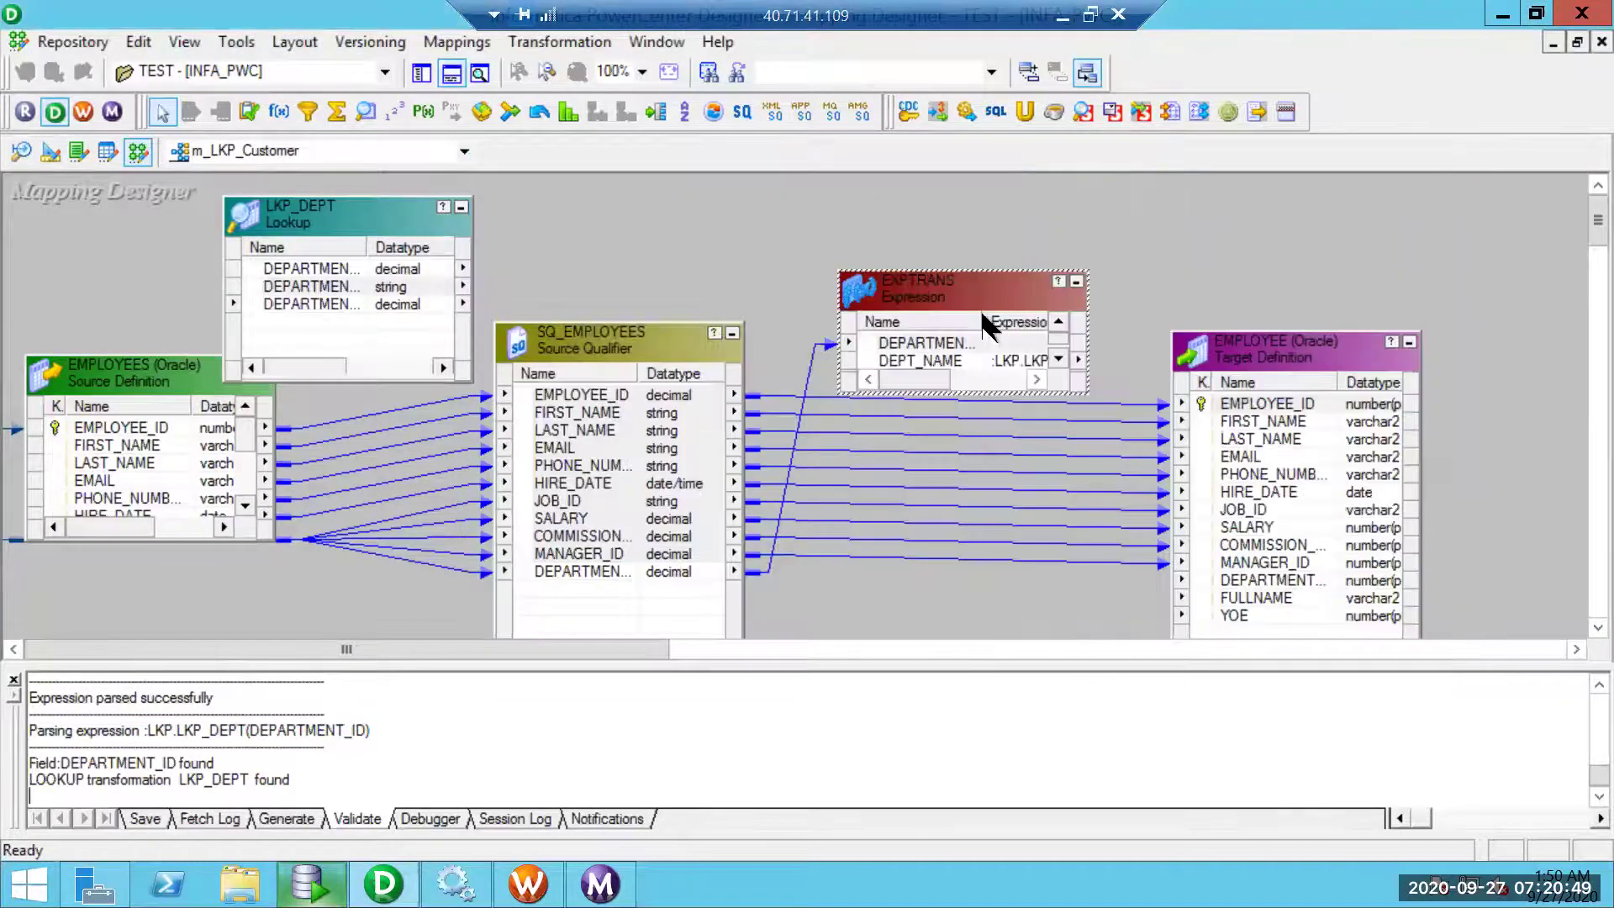
- Link the DEPT_NAME port of EXPTRANS to FULLNAME in the EMPLOYEE target definition and save the mapping
left_click_drag(925, 343, 913, 318)
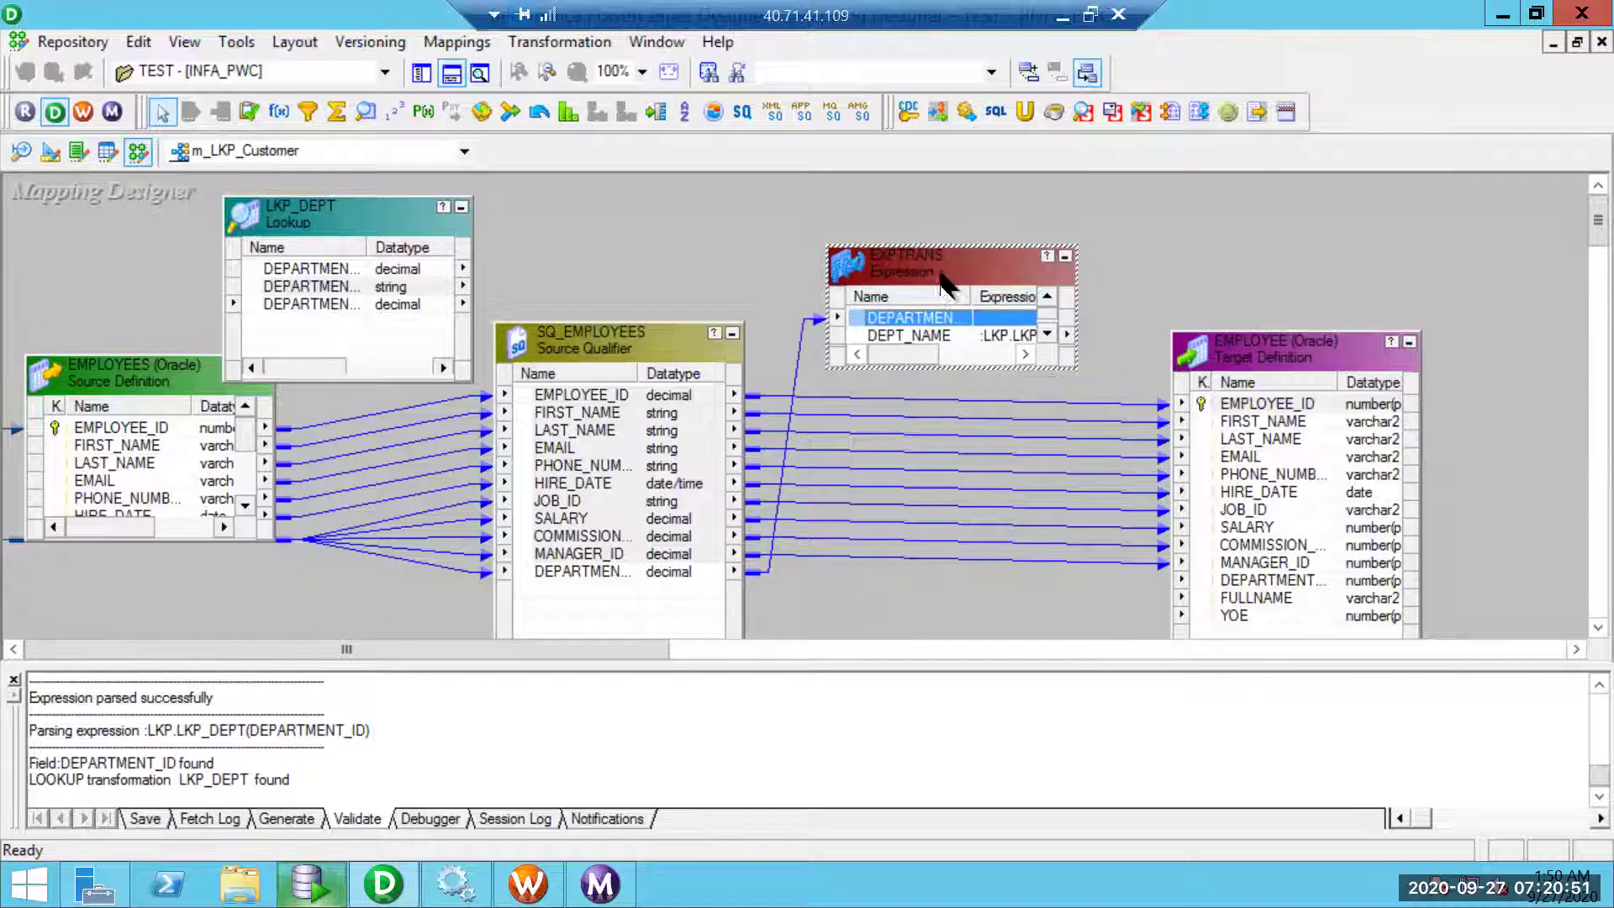
left_click(889, 336)
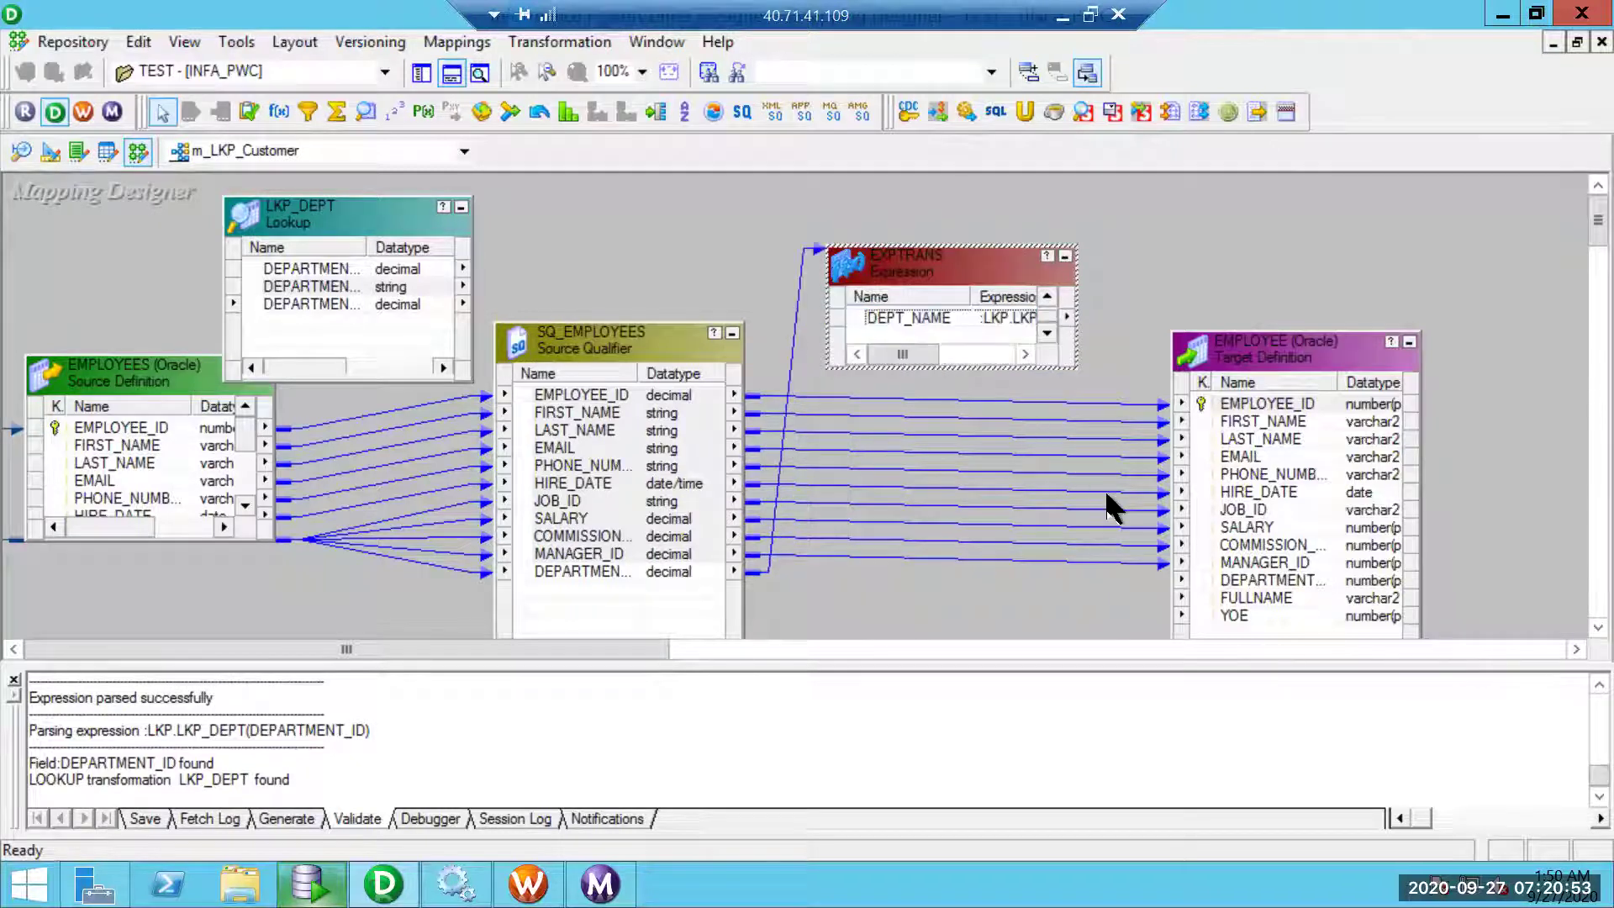
double_click(928, 313)
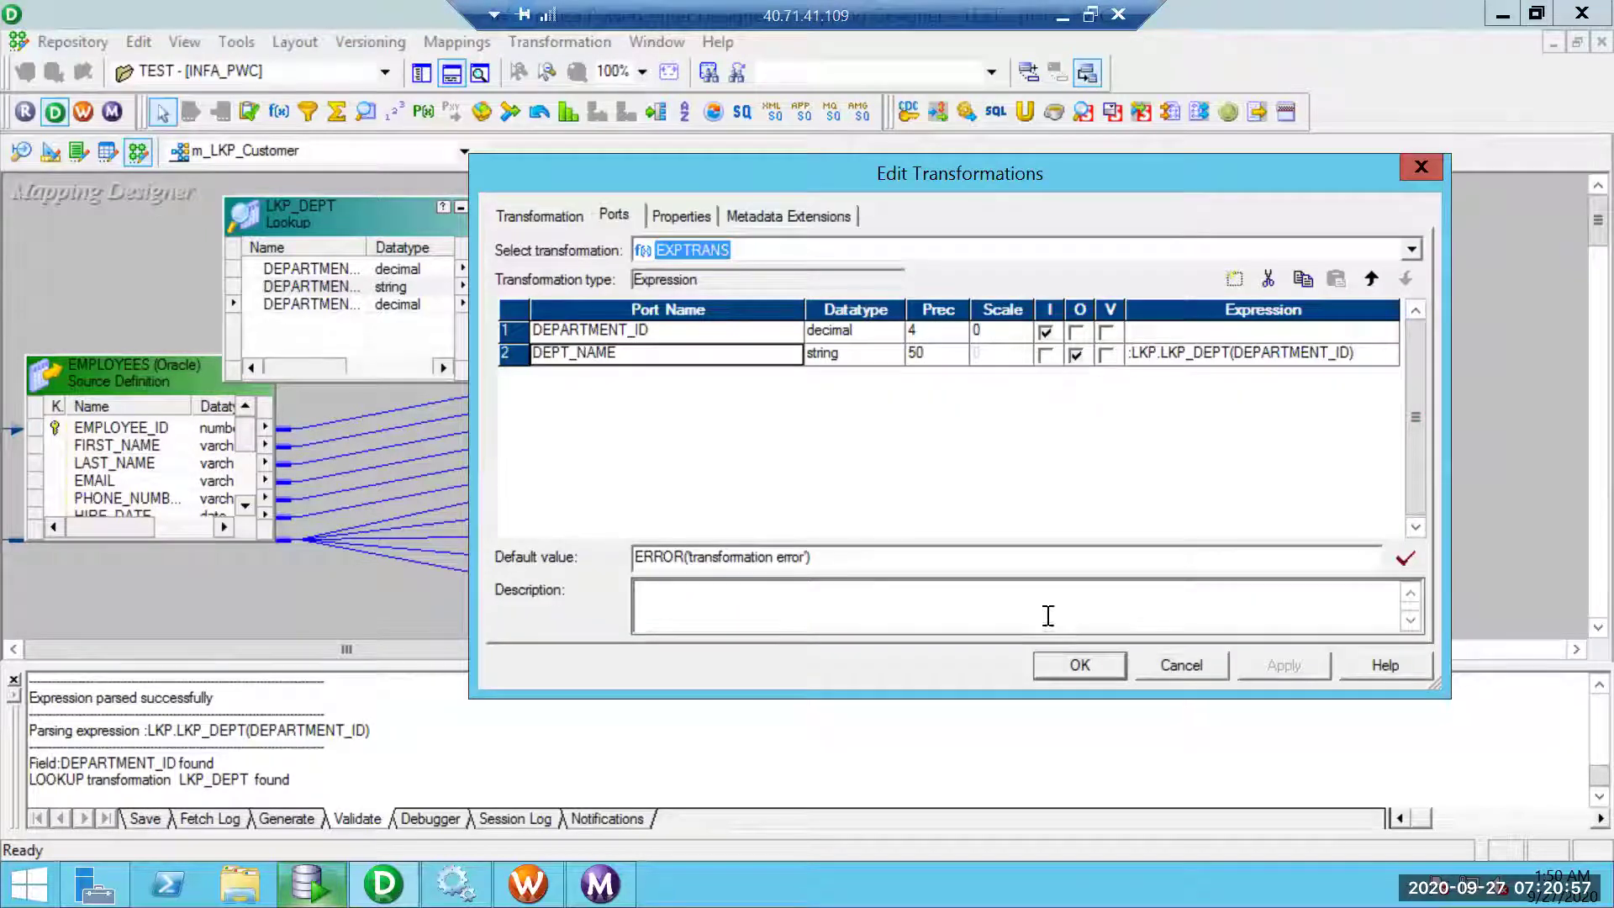
left_click(1082, 665)
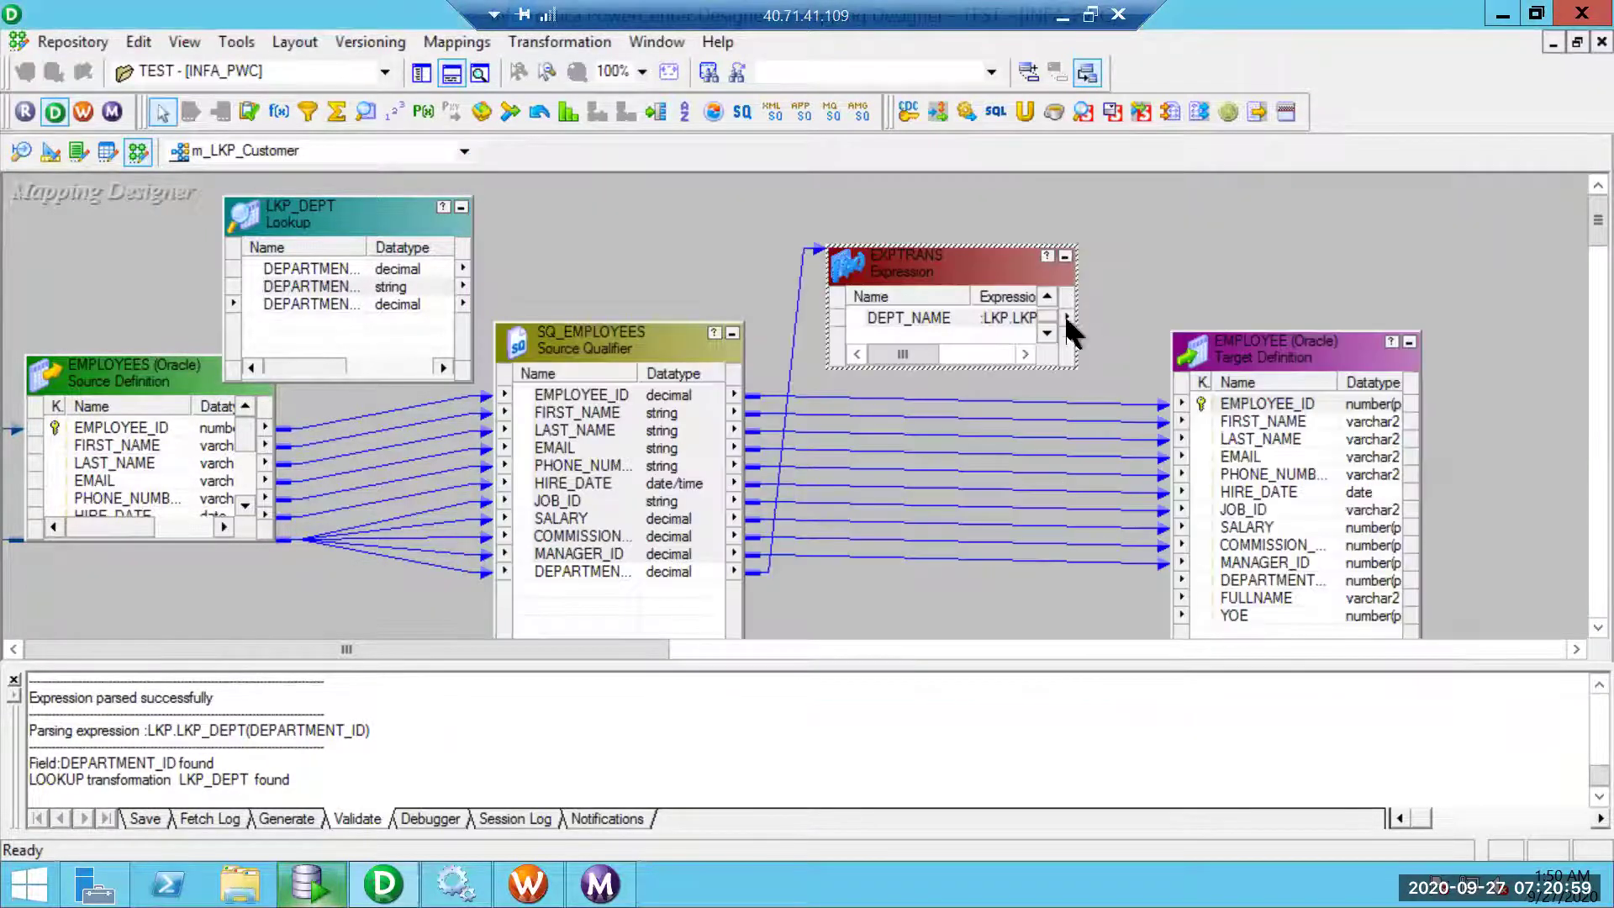
left_click_drag(912, 317, 1239, 600)
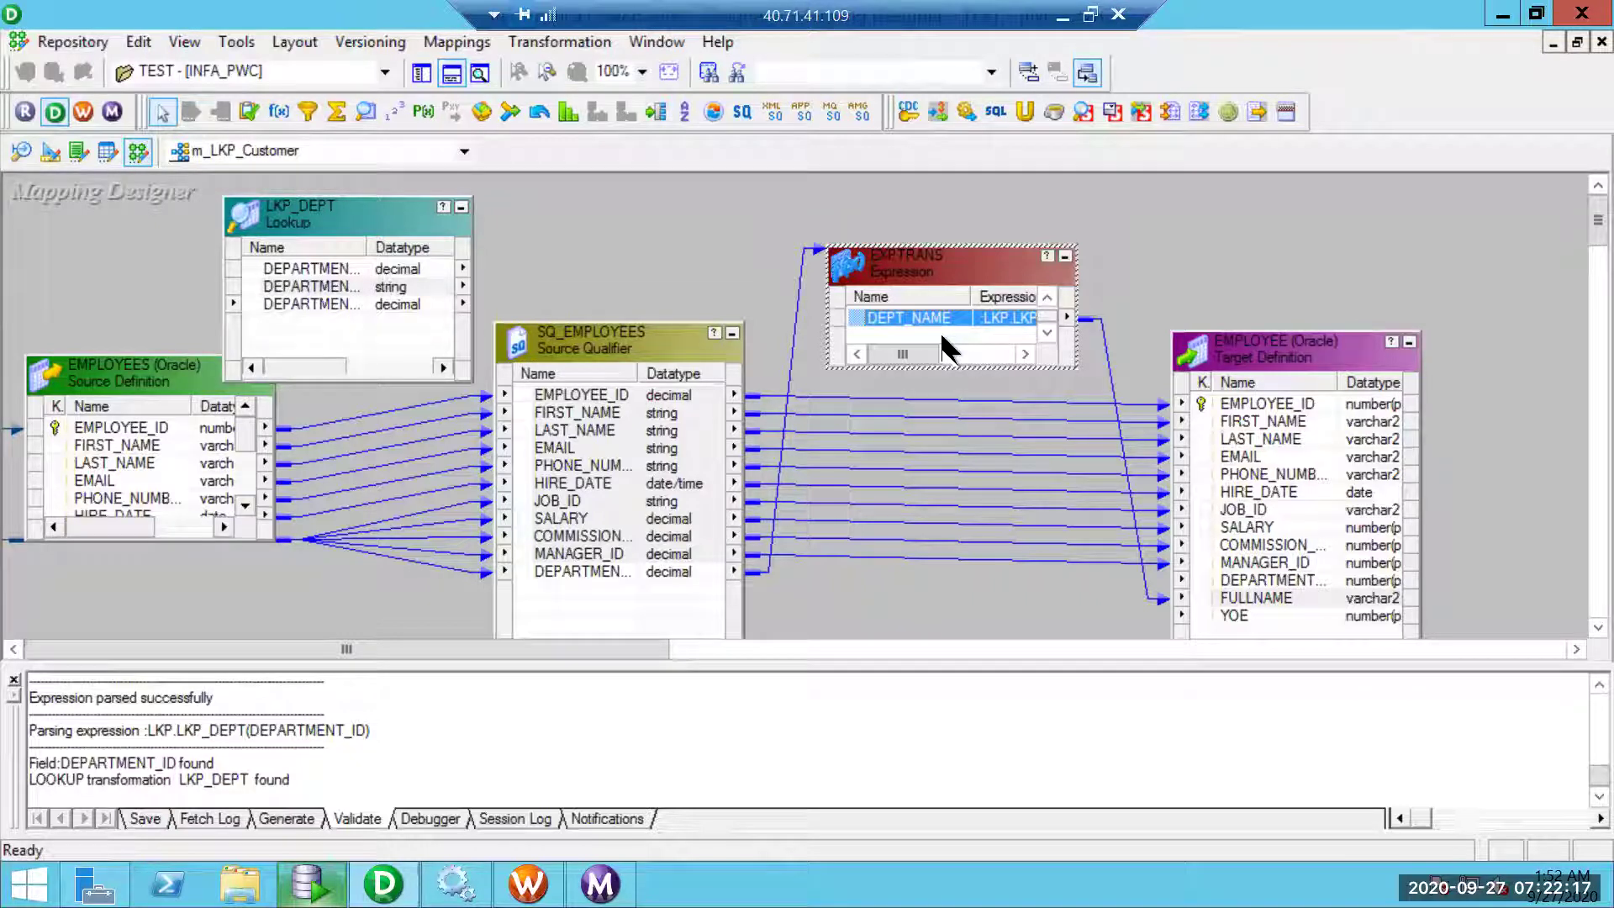
left_click(338, 209)
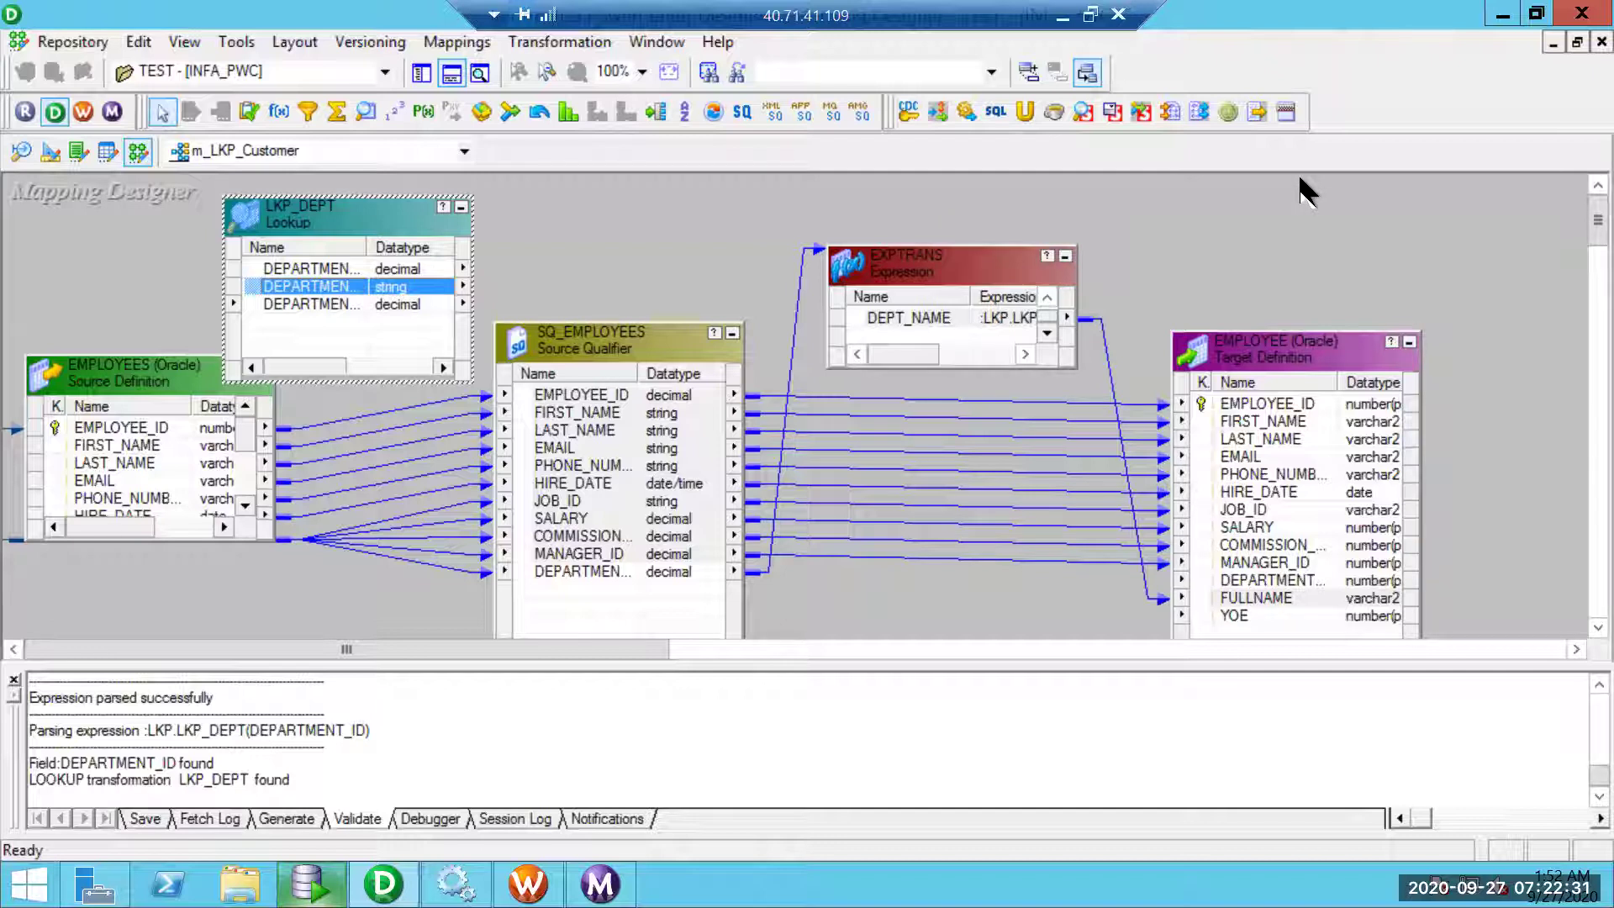
key("ctrl+s")
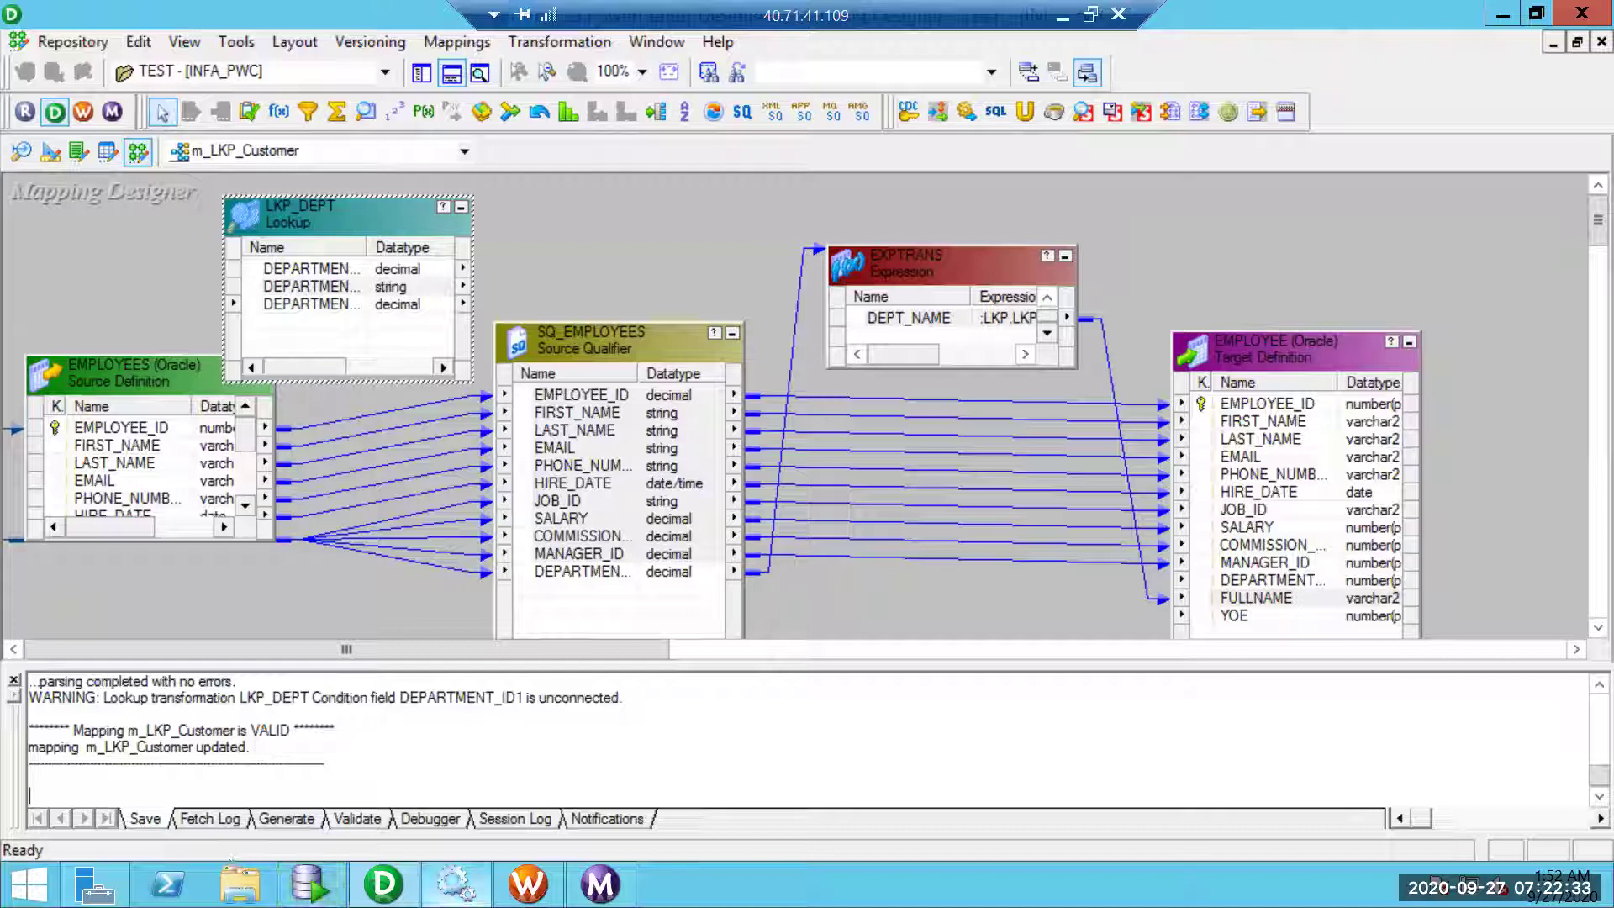
- Switch to PowerCenter Workflow Manager and refresh the mapping of the s_m_LKP_Customer session
left_click(528, 882)
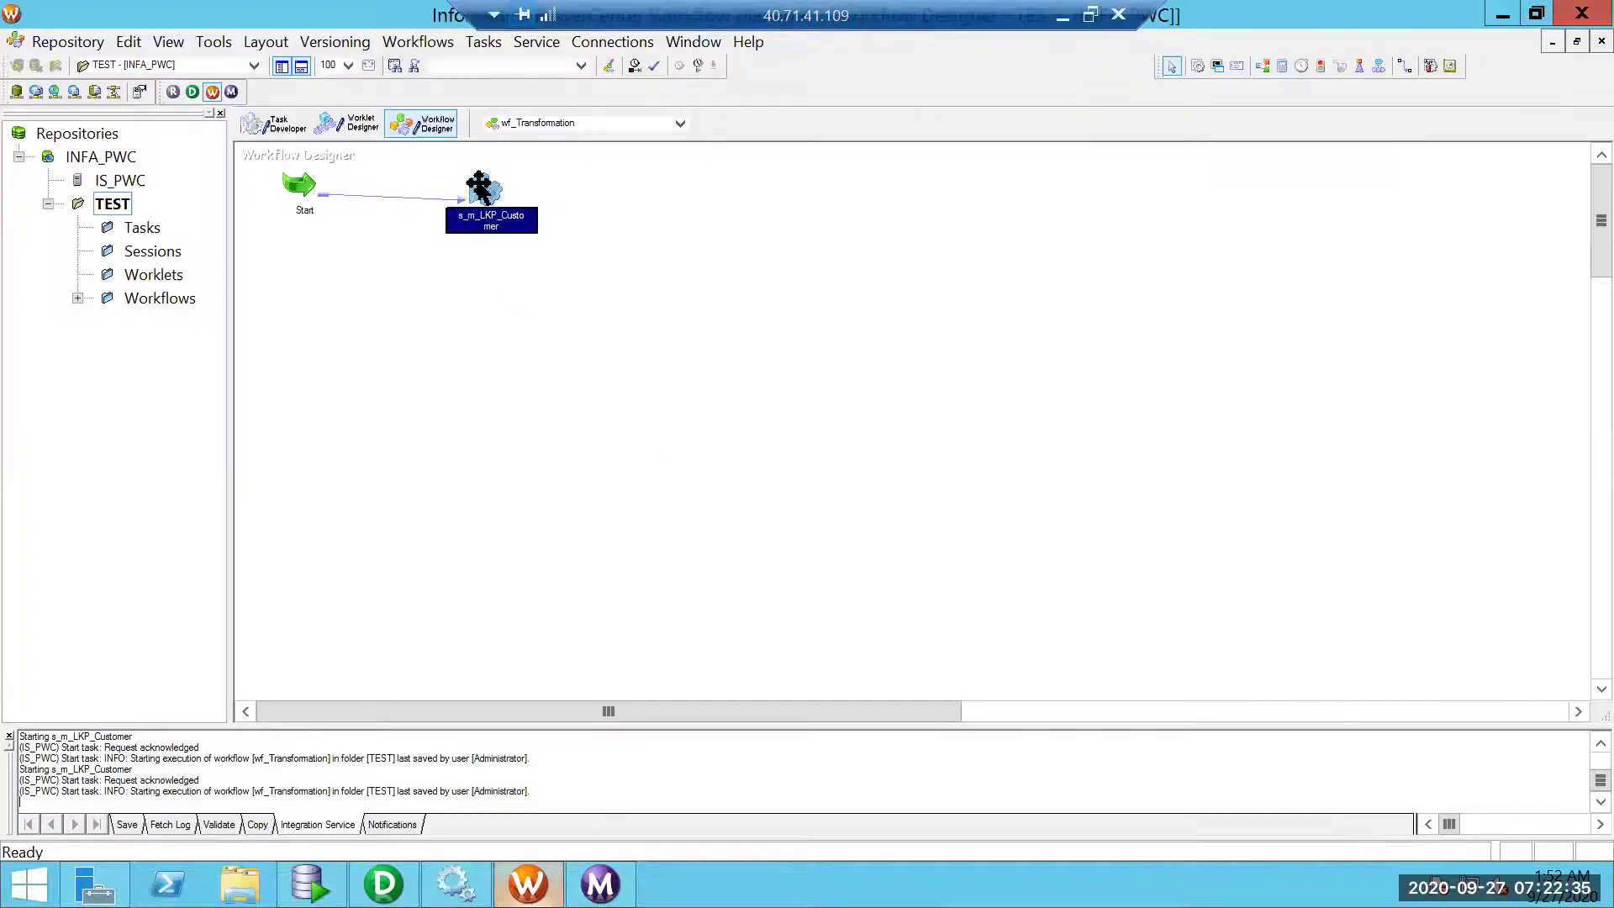
right_click(479, 187)
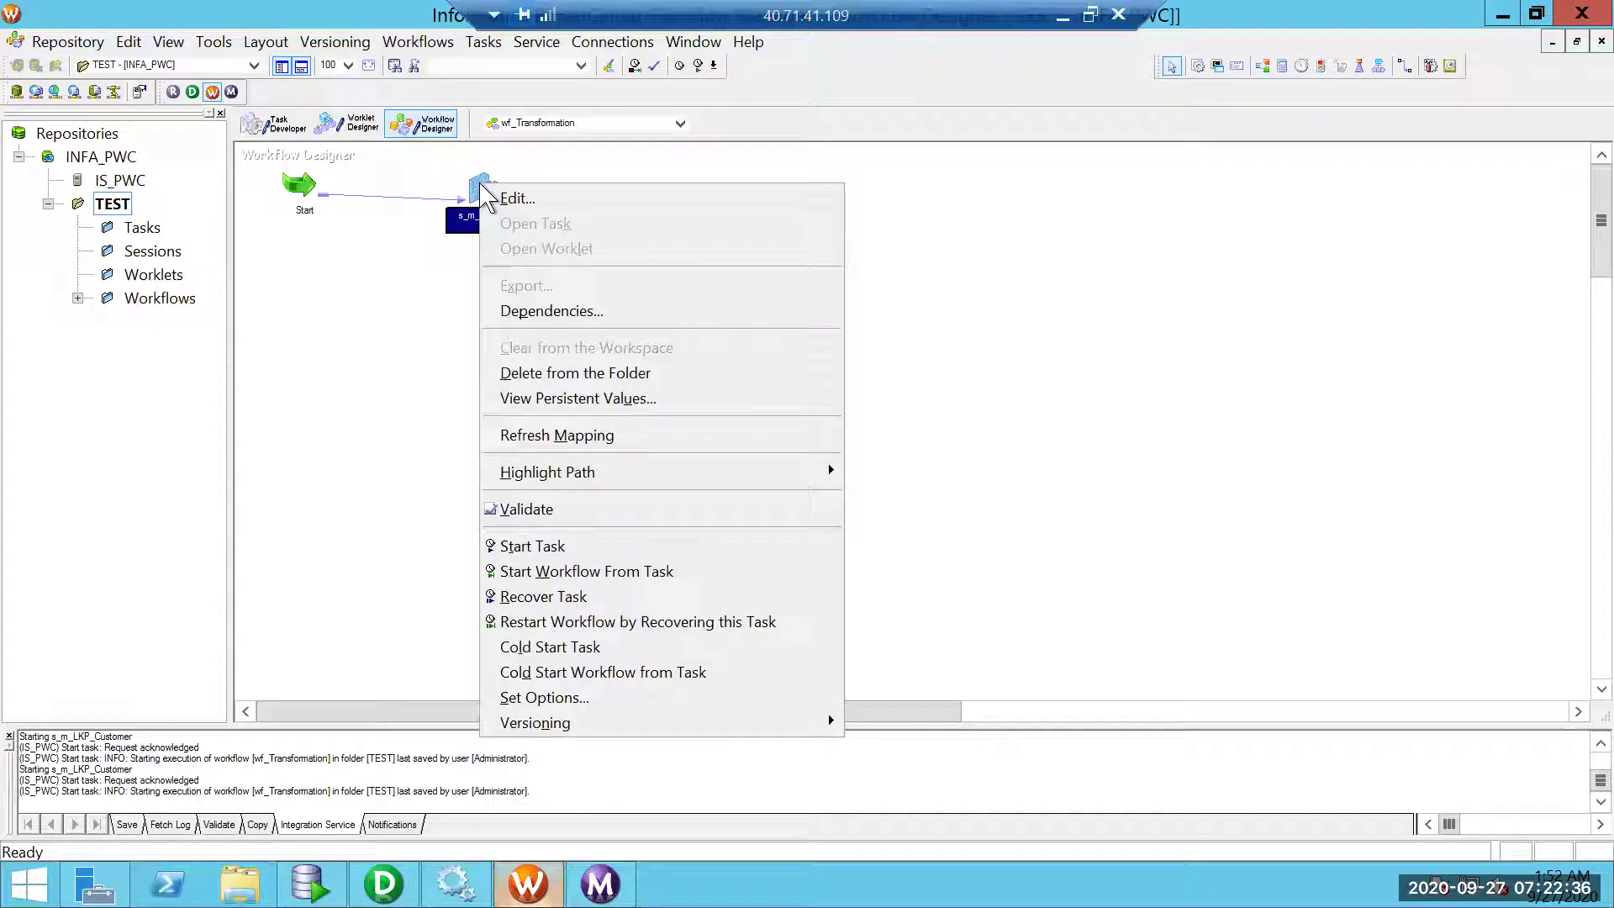
left_click(570, 437)
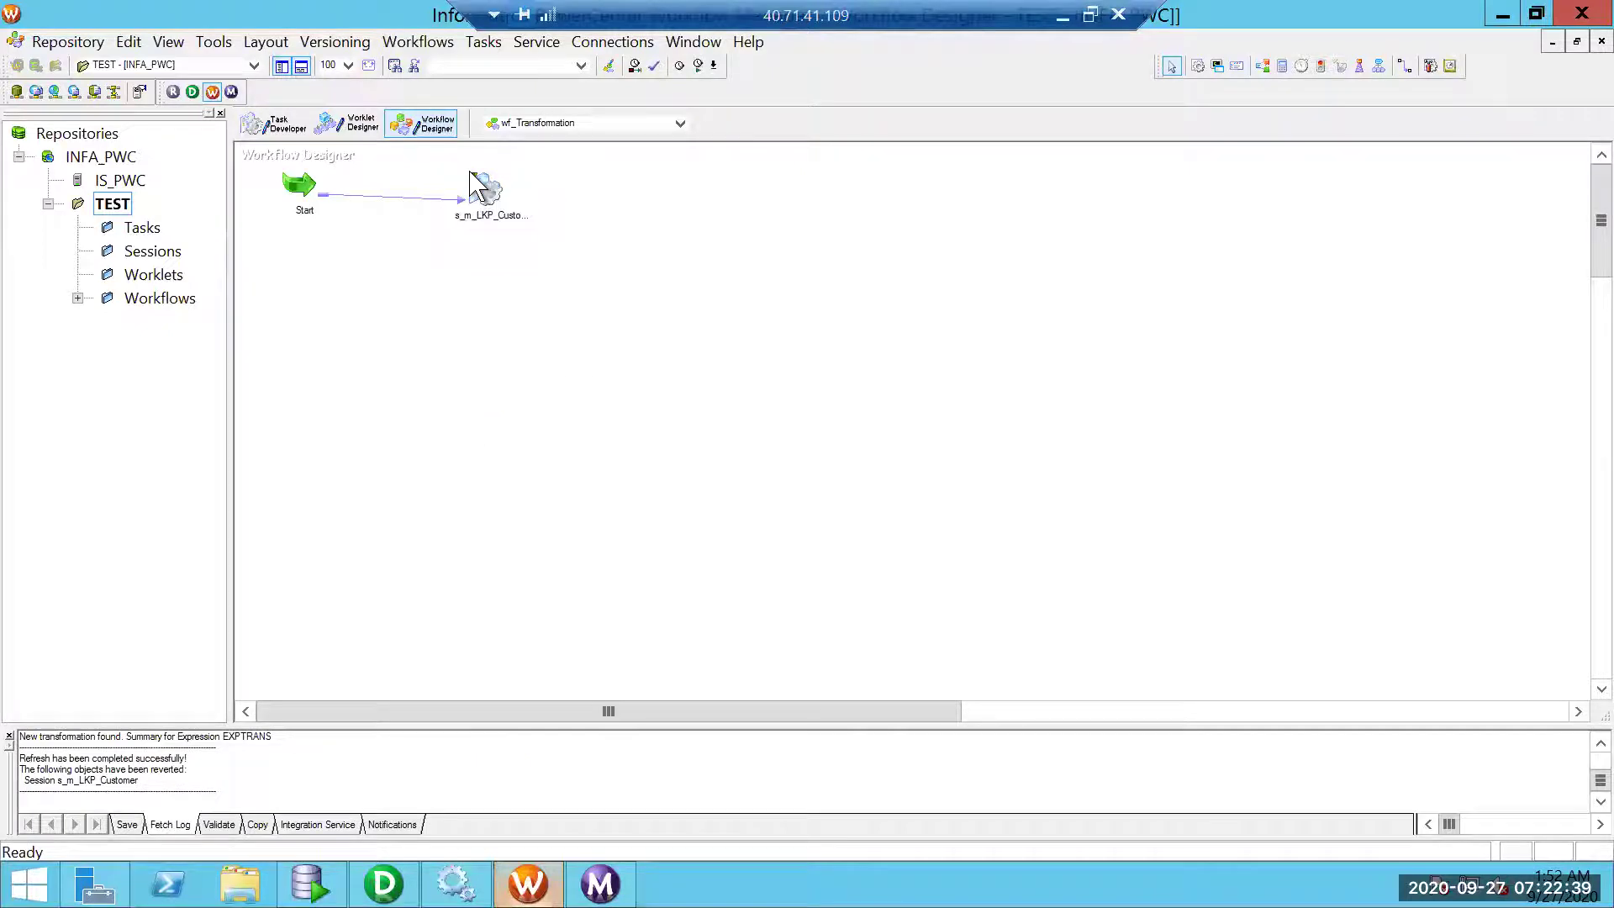
- Set the relational connection of the LKP_DEPT lookup in the s_m_LKP_Customer session to the TEST connection object
double_click(483, 200)
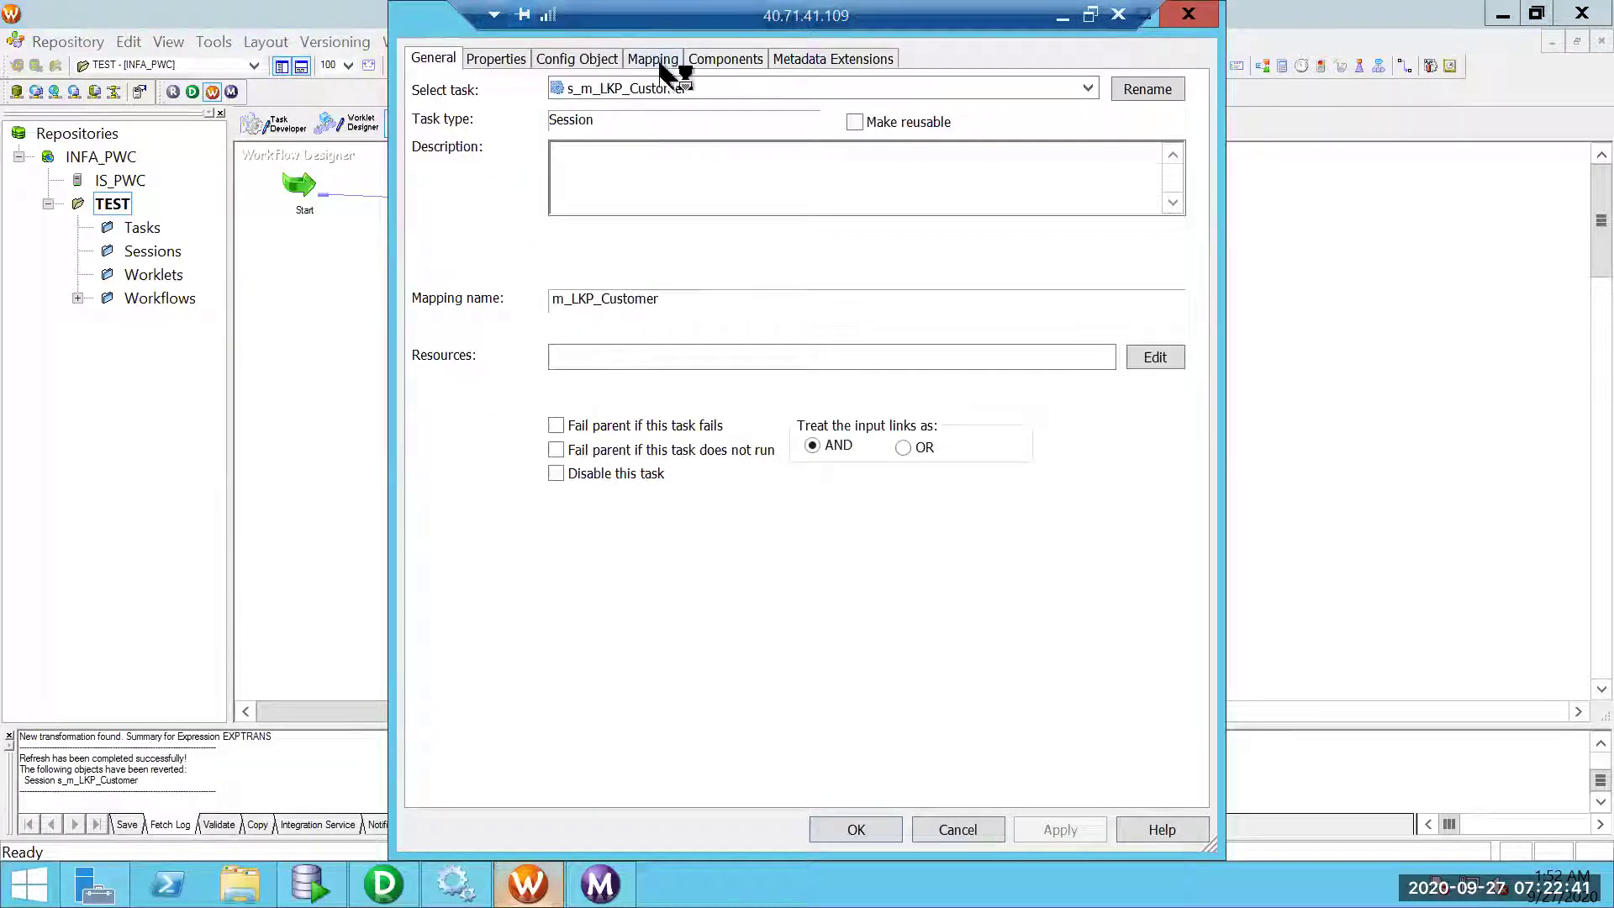
left_click(655, 61)
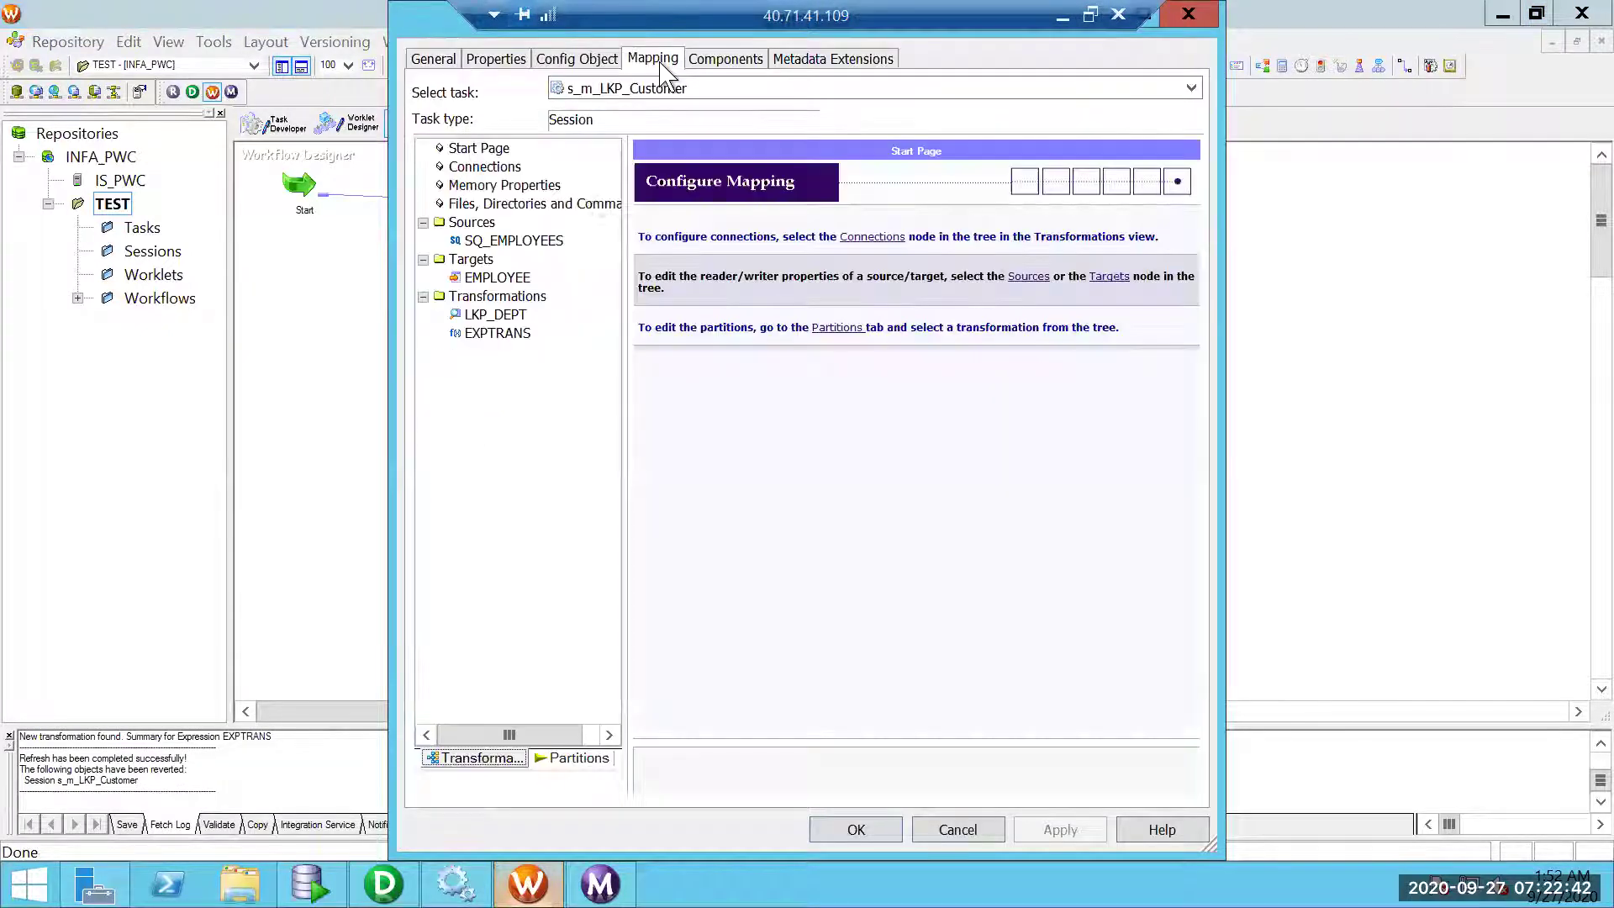
left_click(505, 315)
left_click(1025, 205)
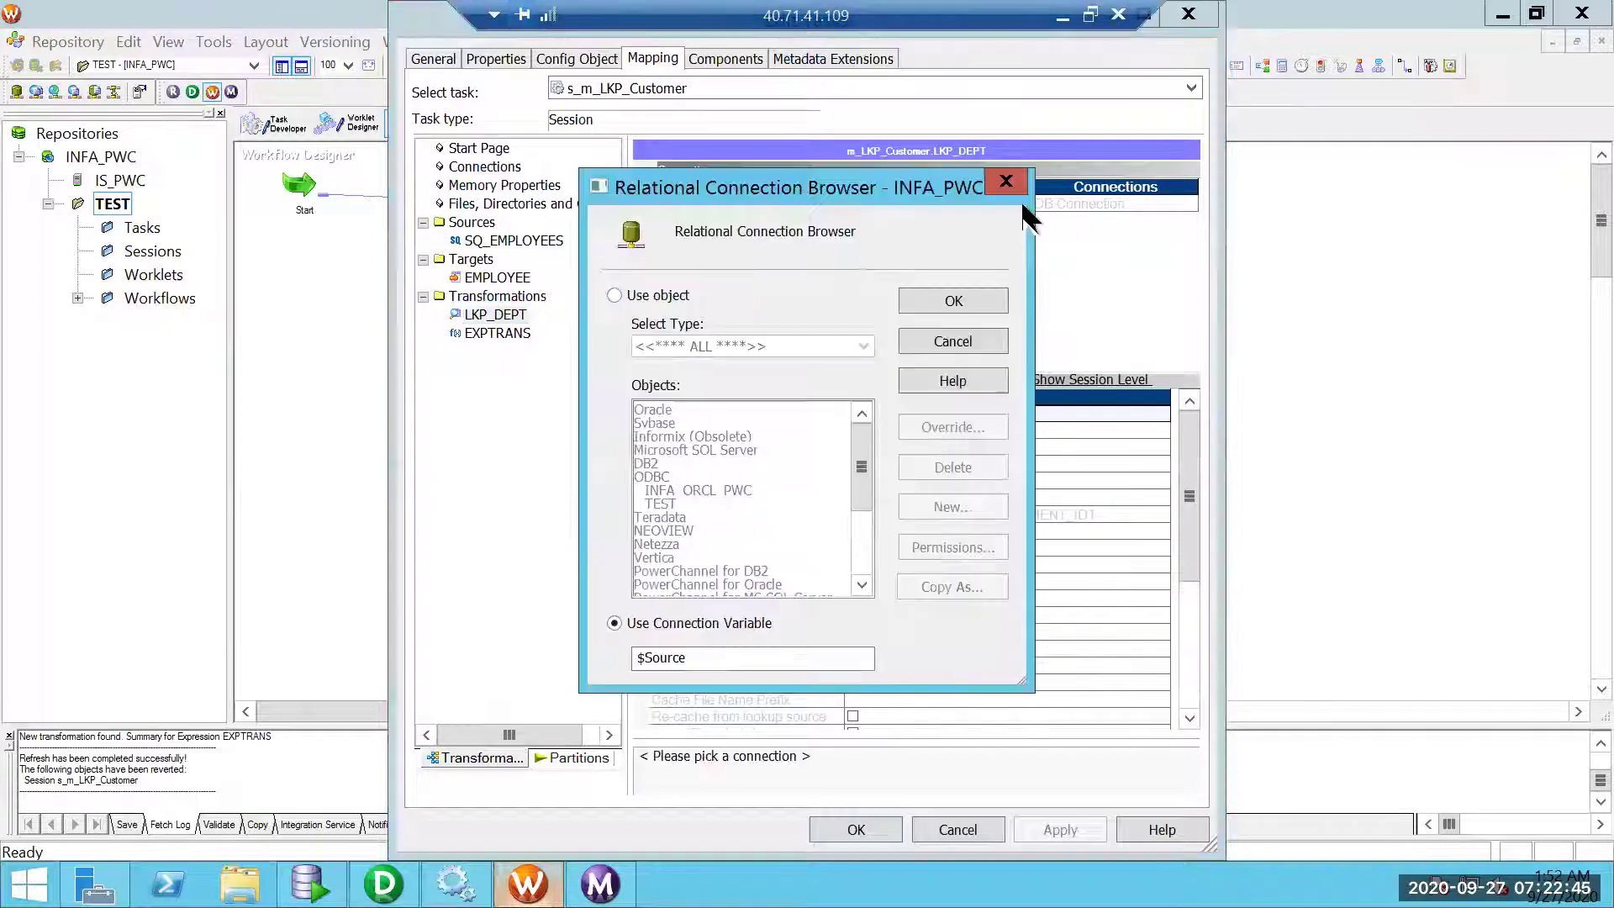
left_click(613, 293)
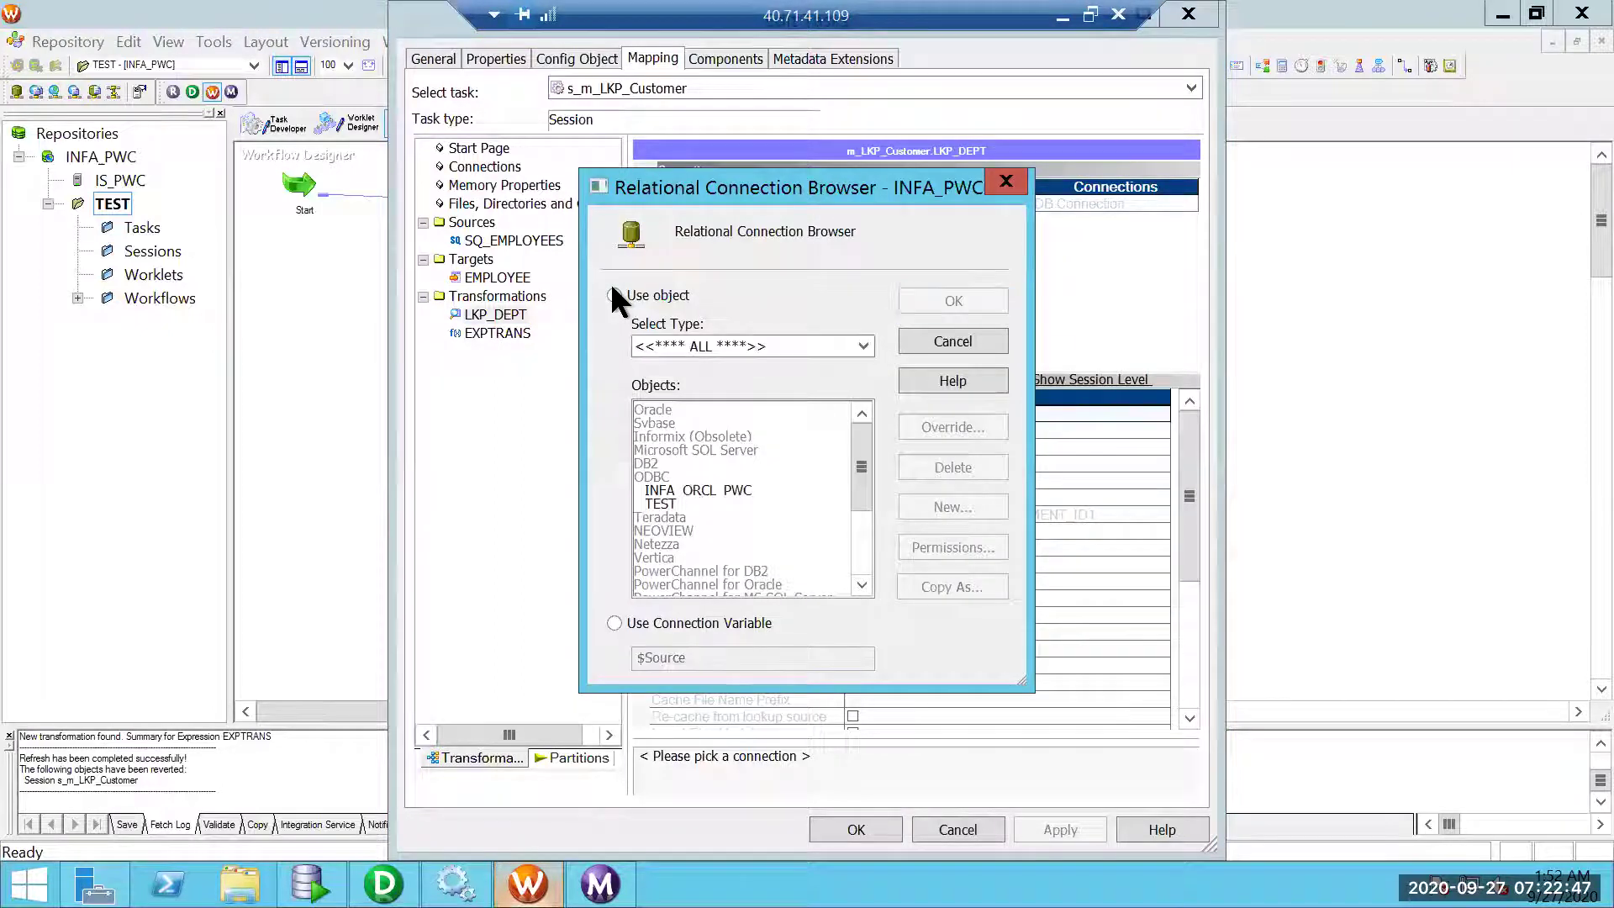
left_click(661, 503)
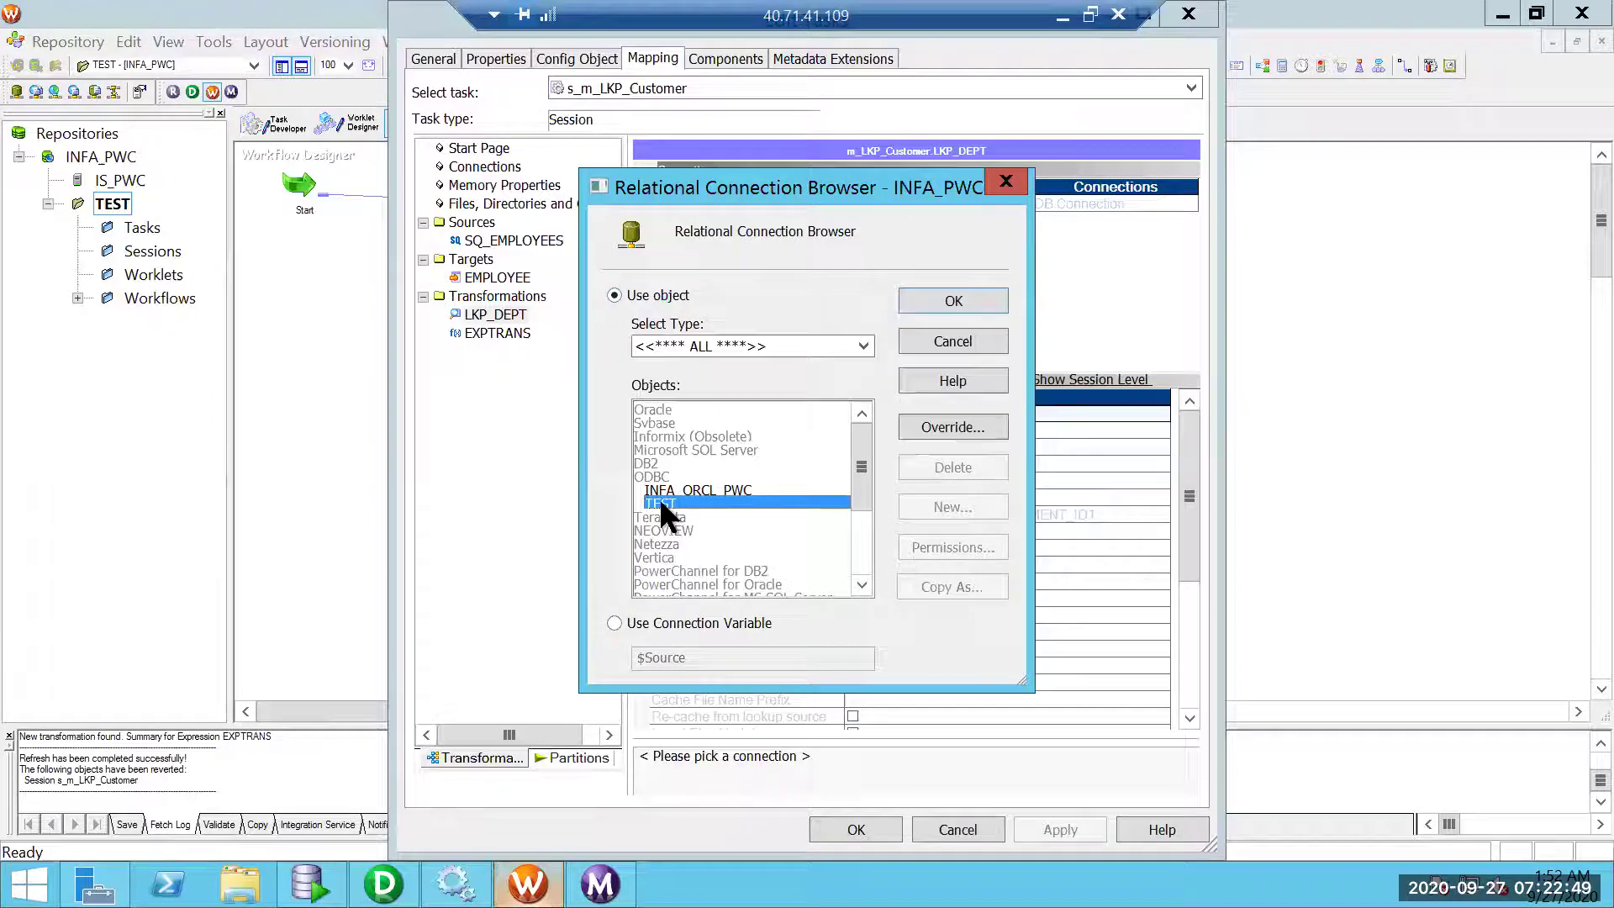
left_click(953, 300)
left_click(1093, 827)
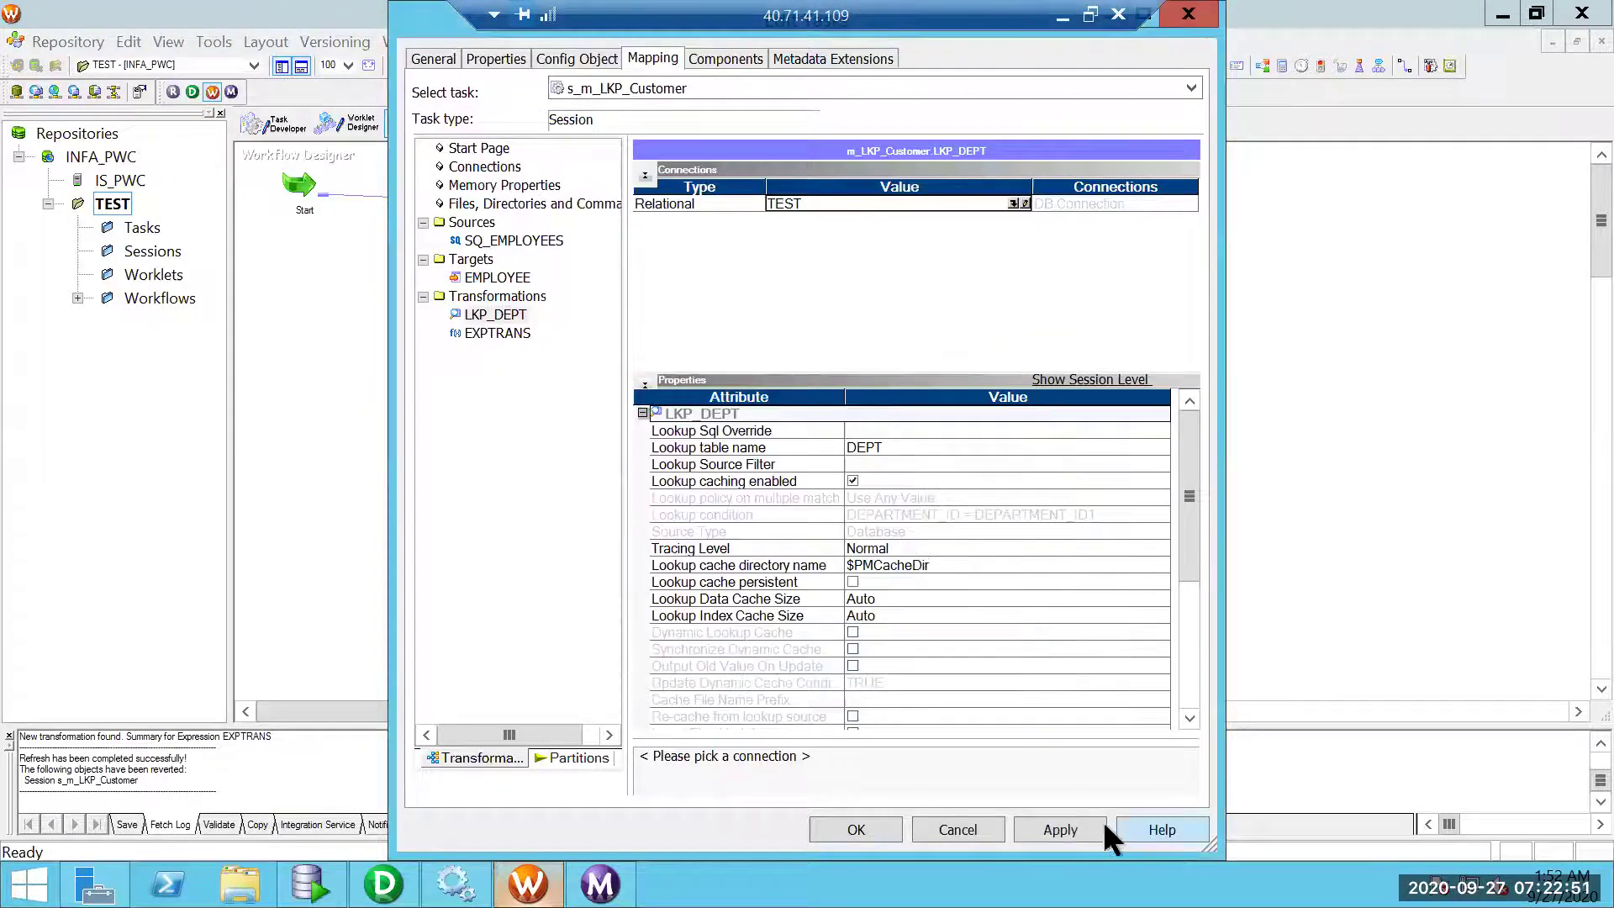
- Review the SQ_EMPLOYEES source and EMPLOYEE target connections, accept the session settings, and save the workflow
left_click(489, 238)
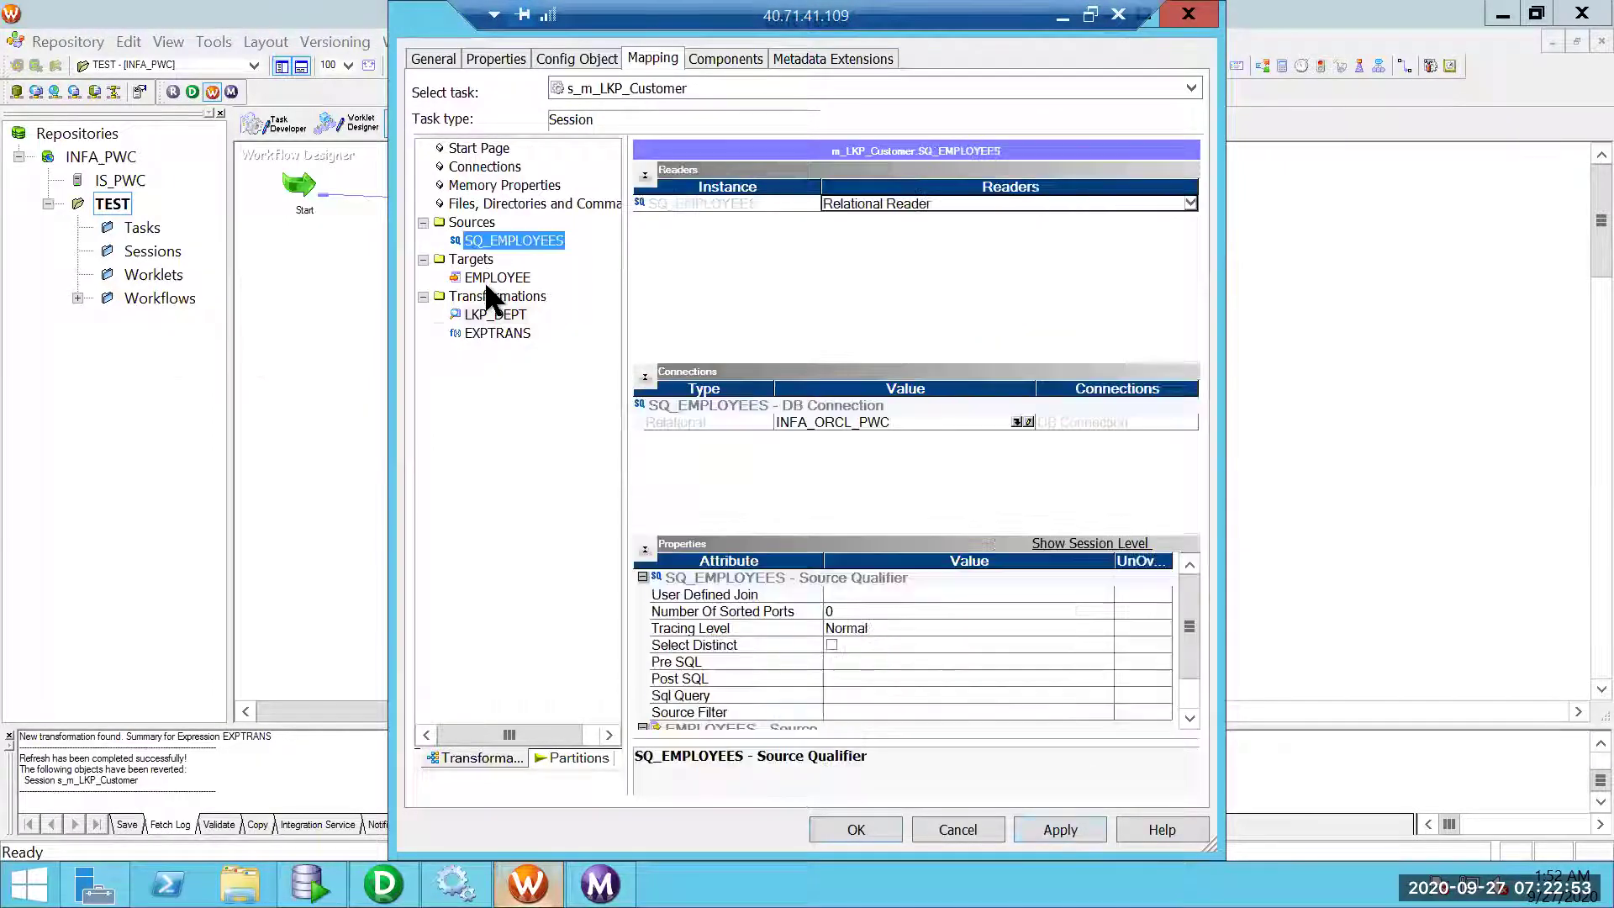
left_click(486, 279)
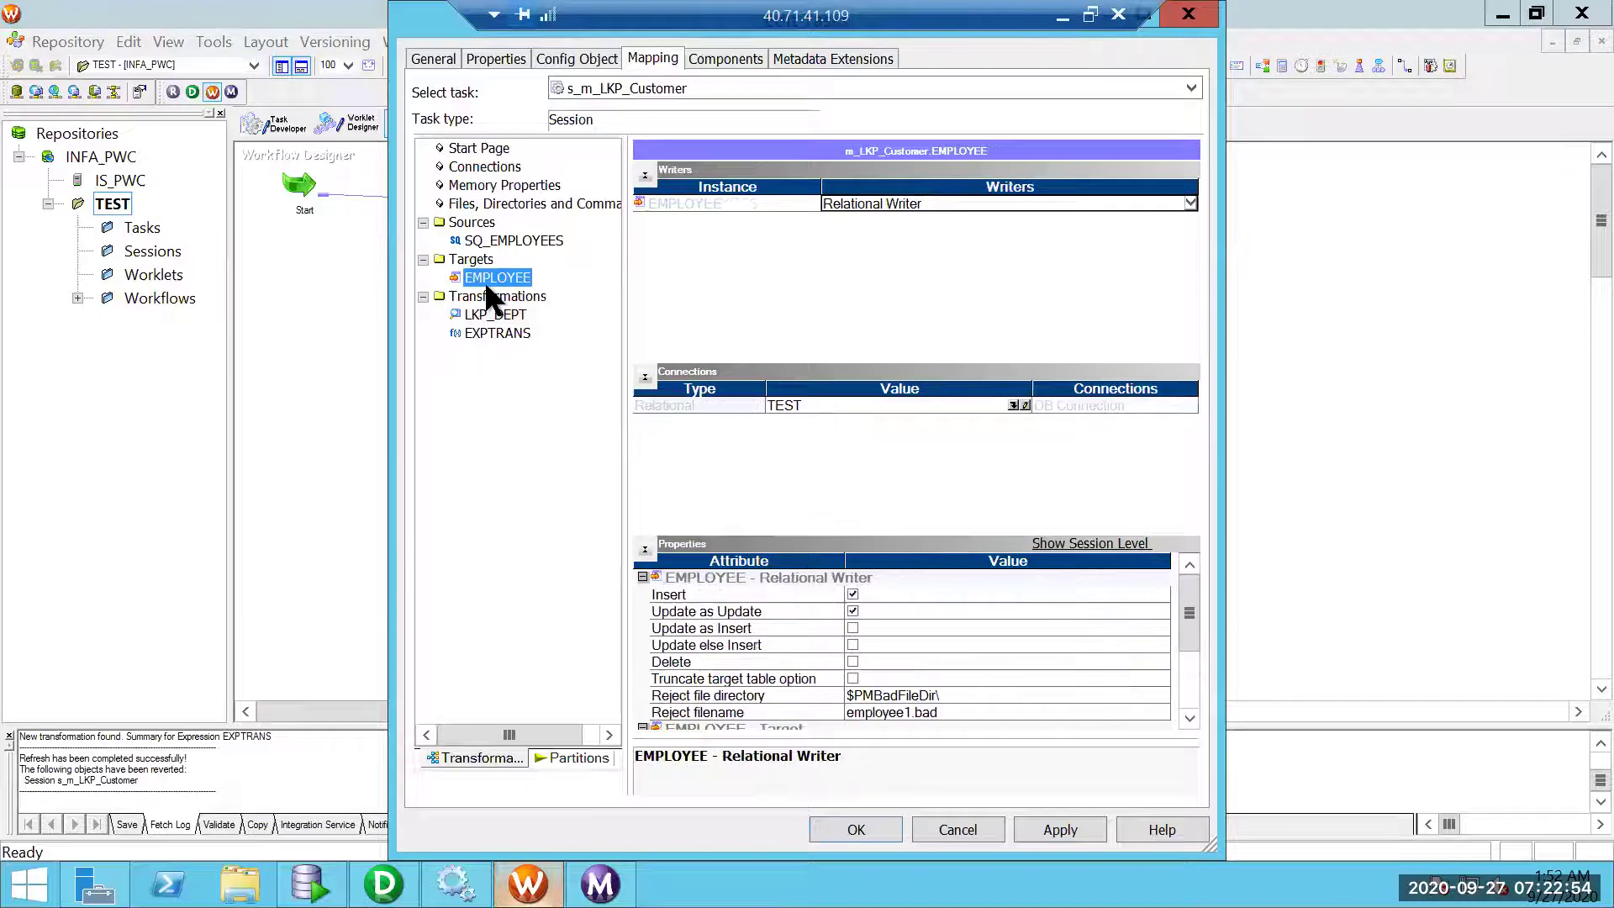
left_click(1064, 831)
left_click(856, 829)
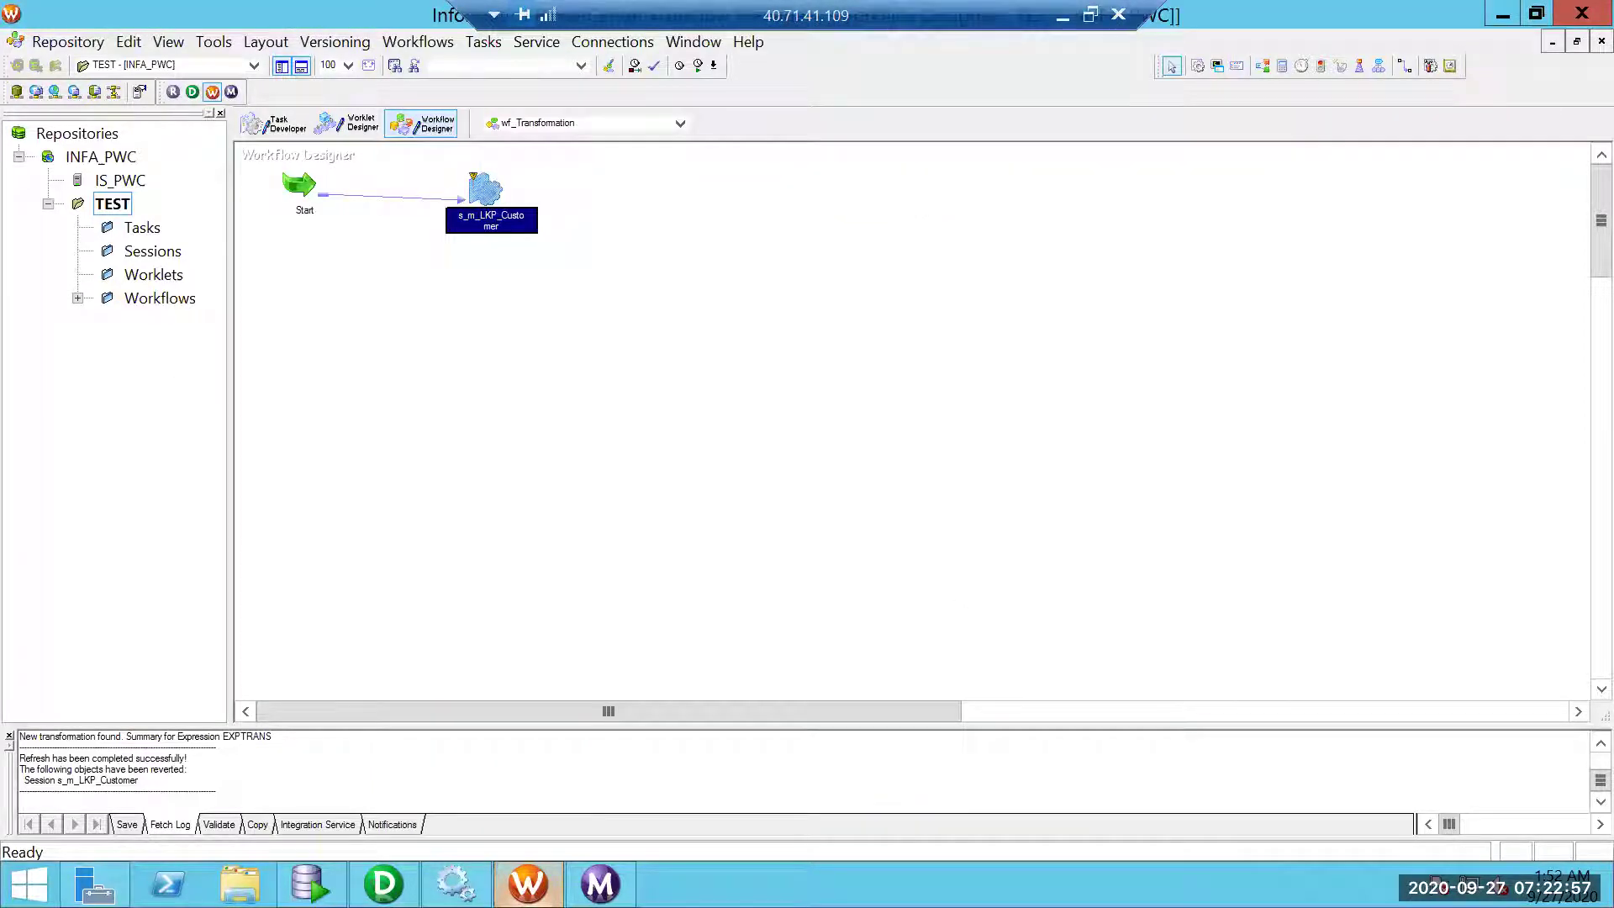
key("ctrl+s")
- Switch to SQL Developer, run and commit DELETE FROM EMPLOYEE, and clear the script output
key("alt+Tab")
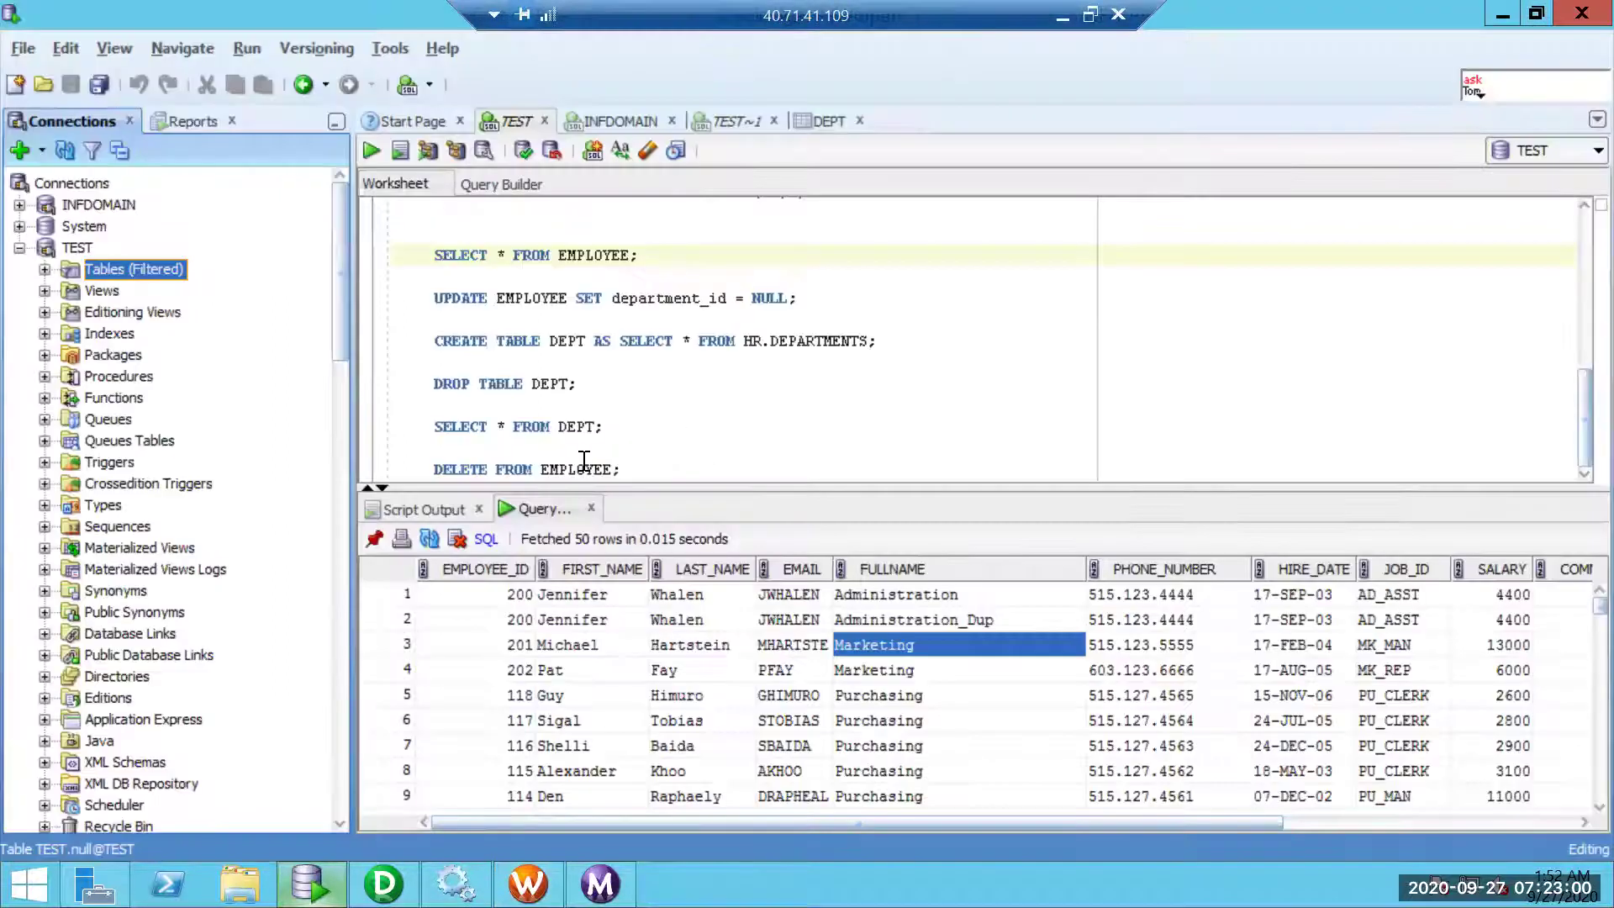
left_click(584, 463)
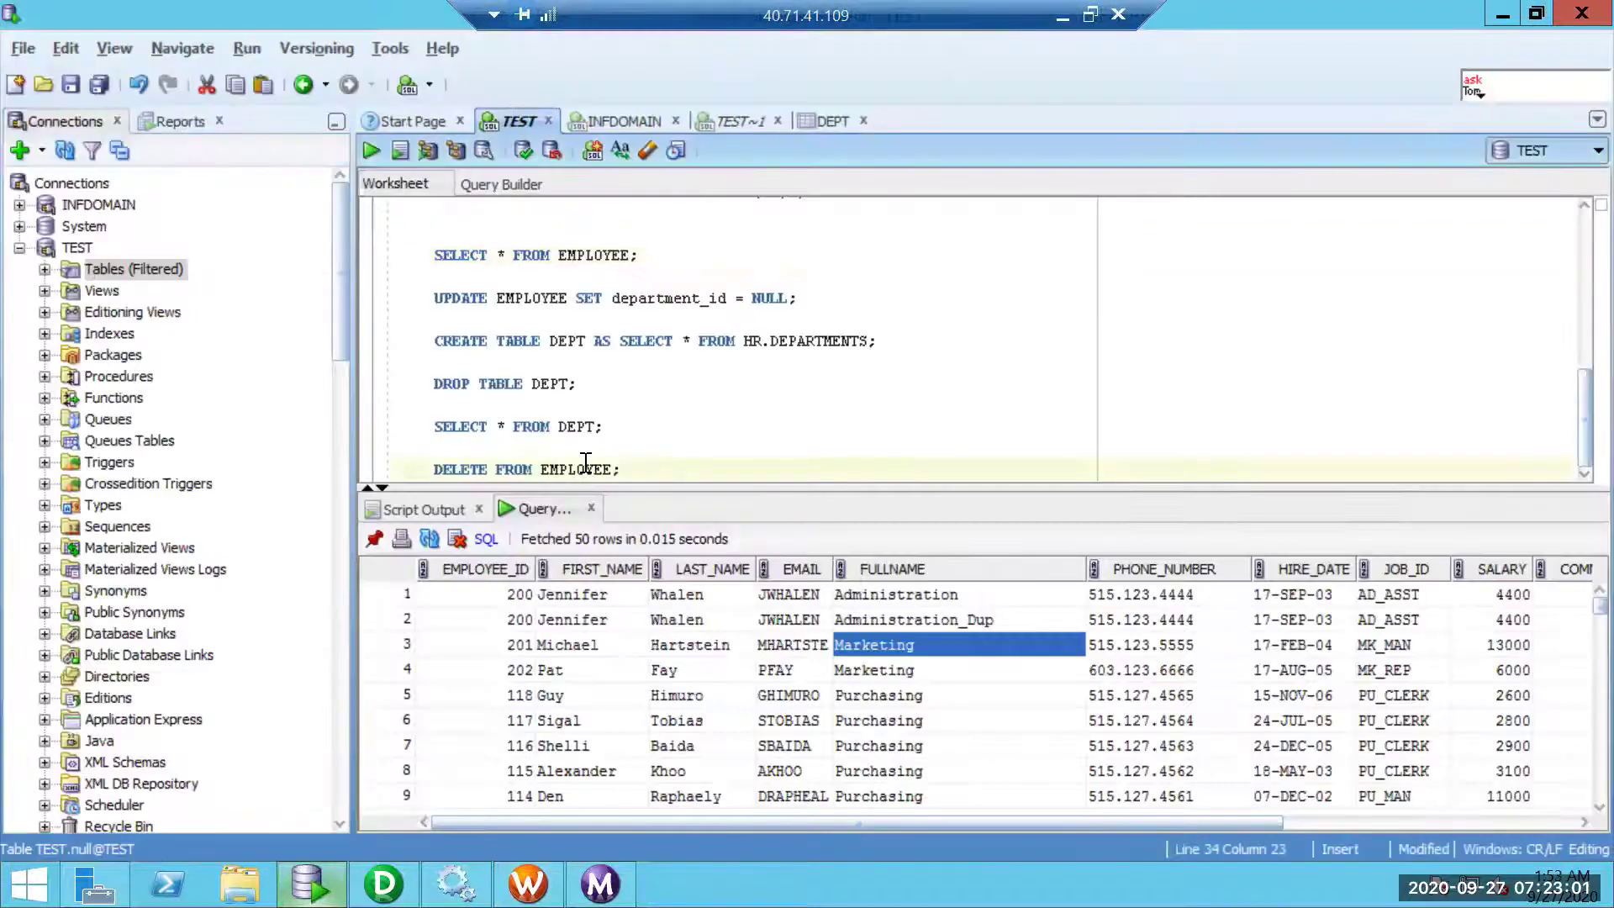
key("F5")
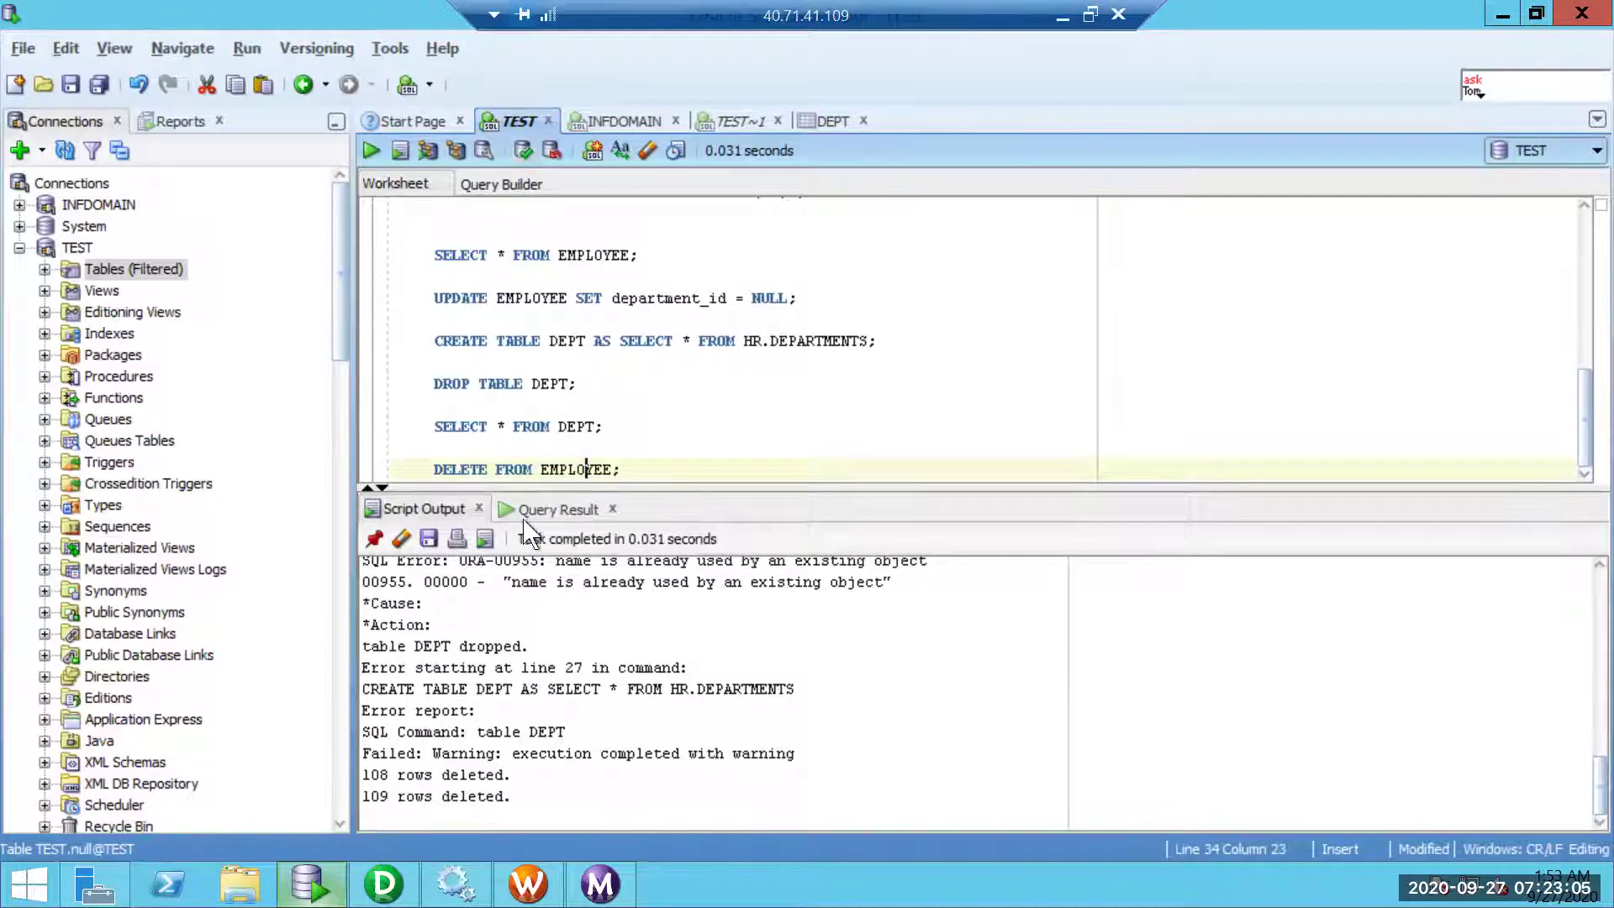
left_click(523, 149)
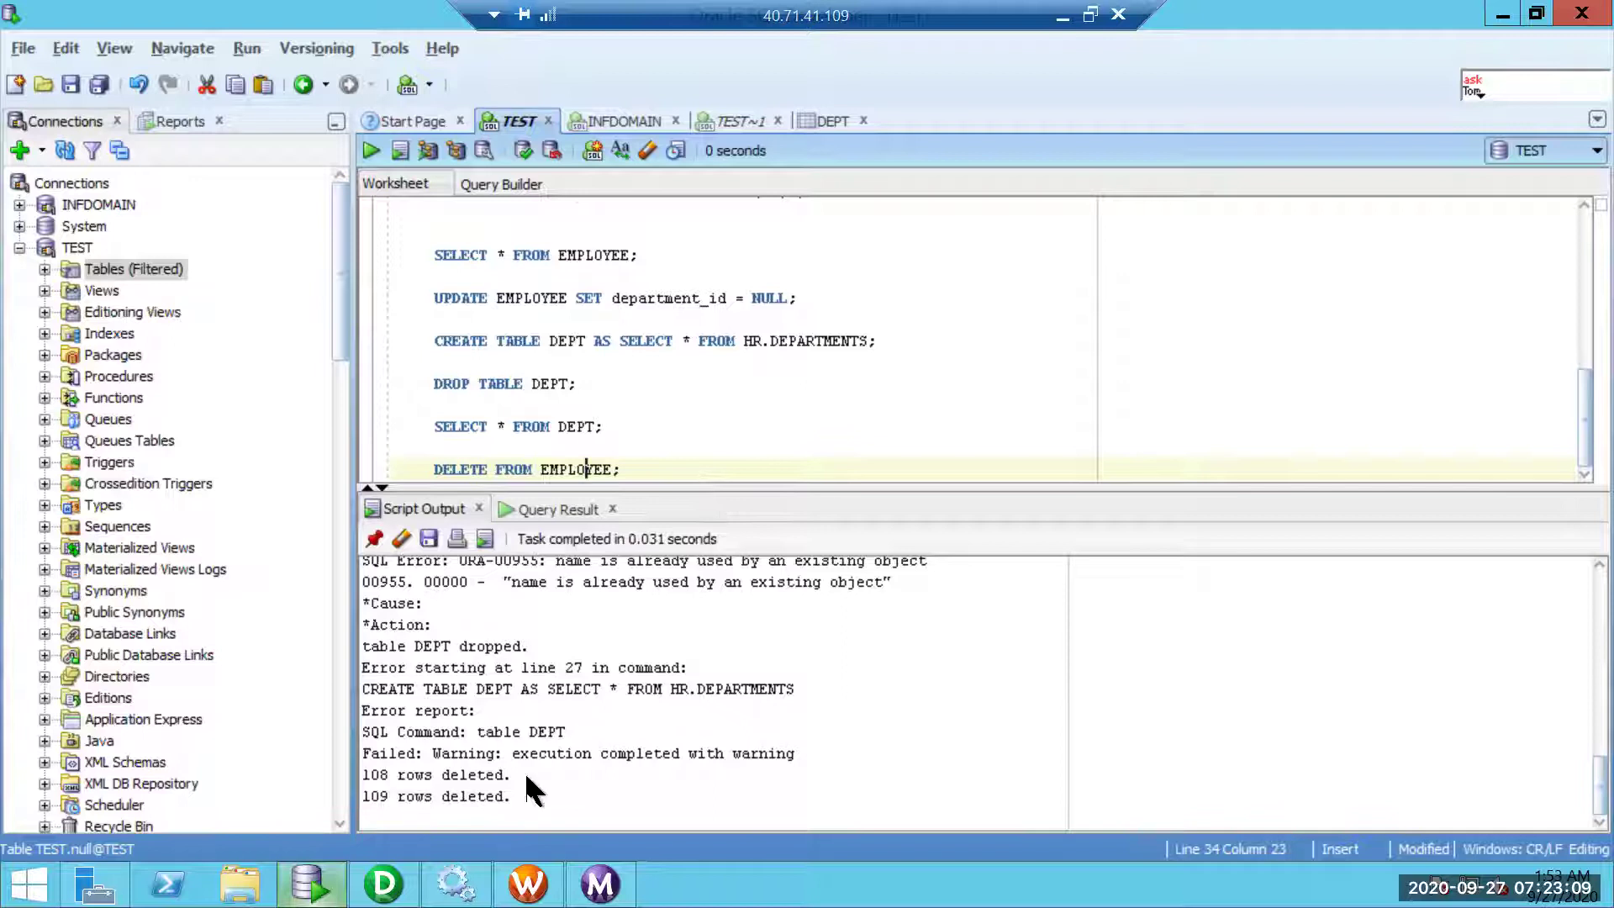
left_click_drag(511, 775, 363, 774)
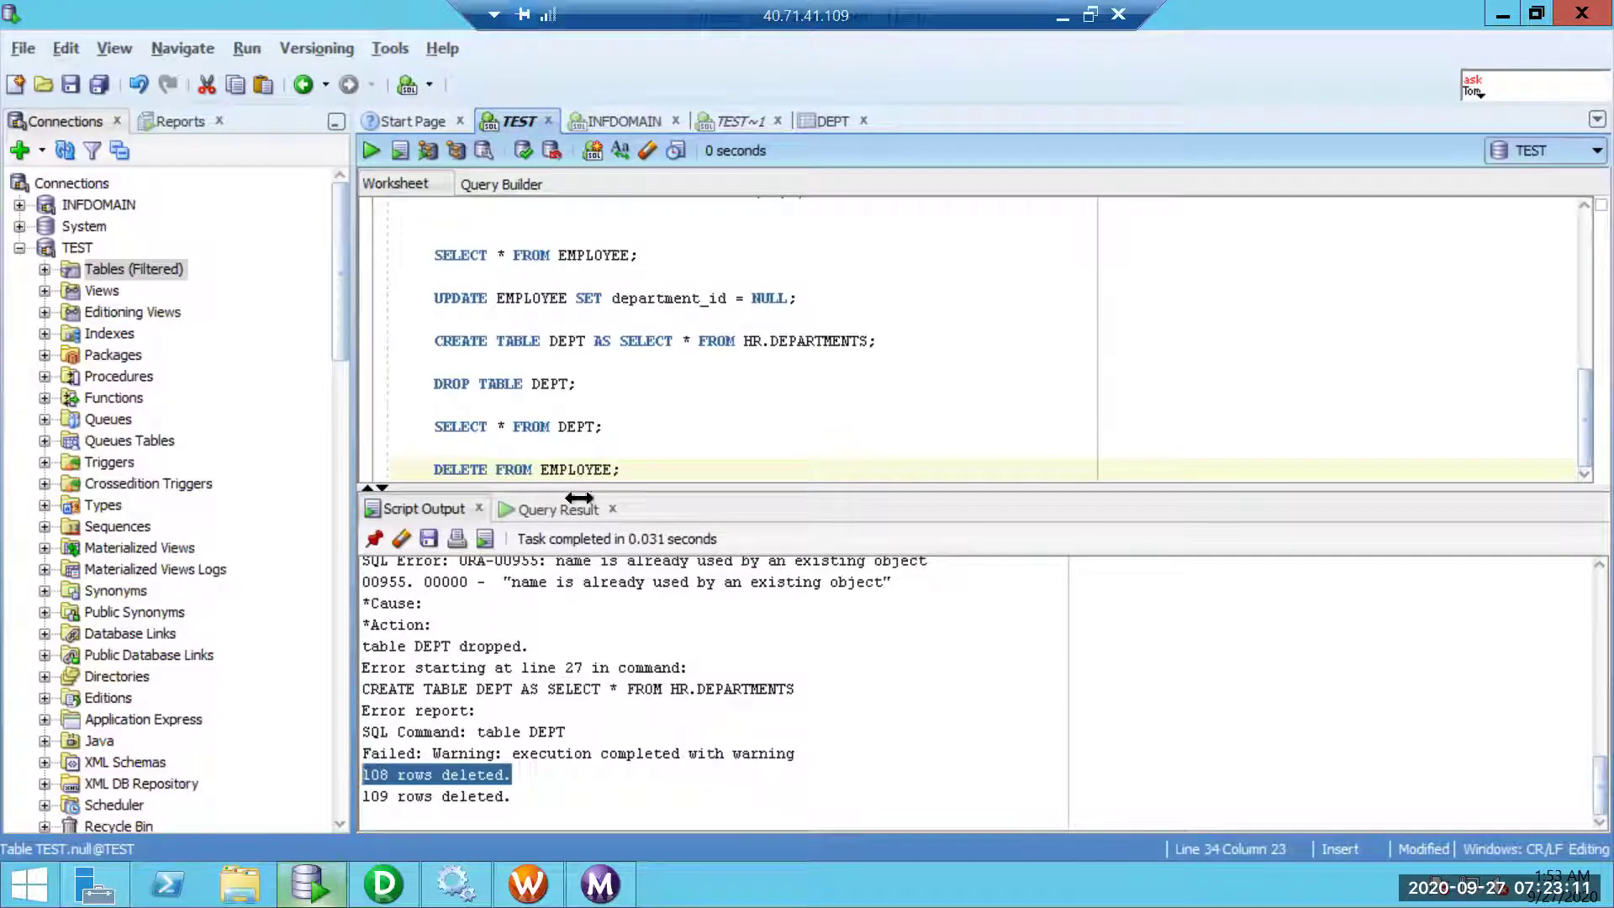
left_click(401, 538)
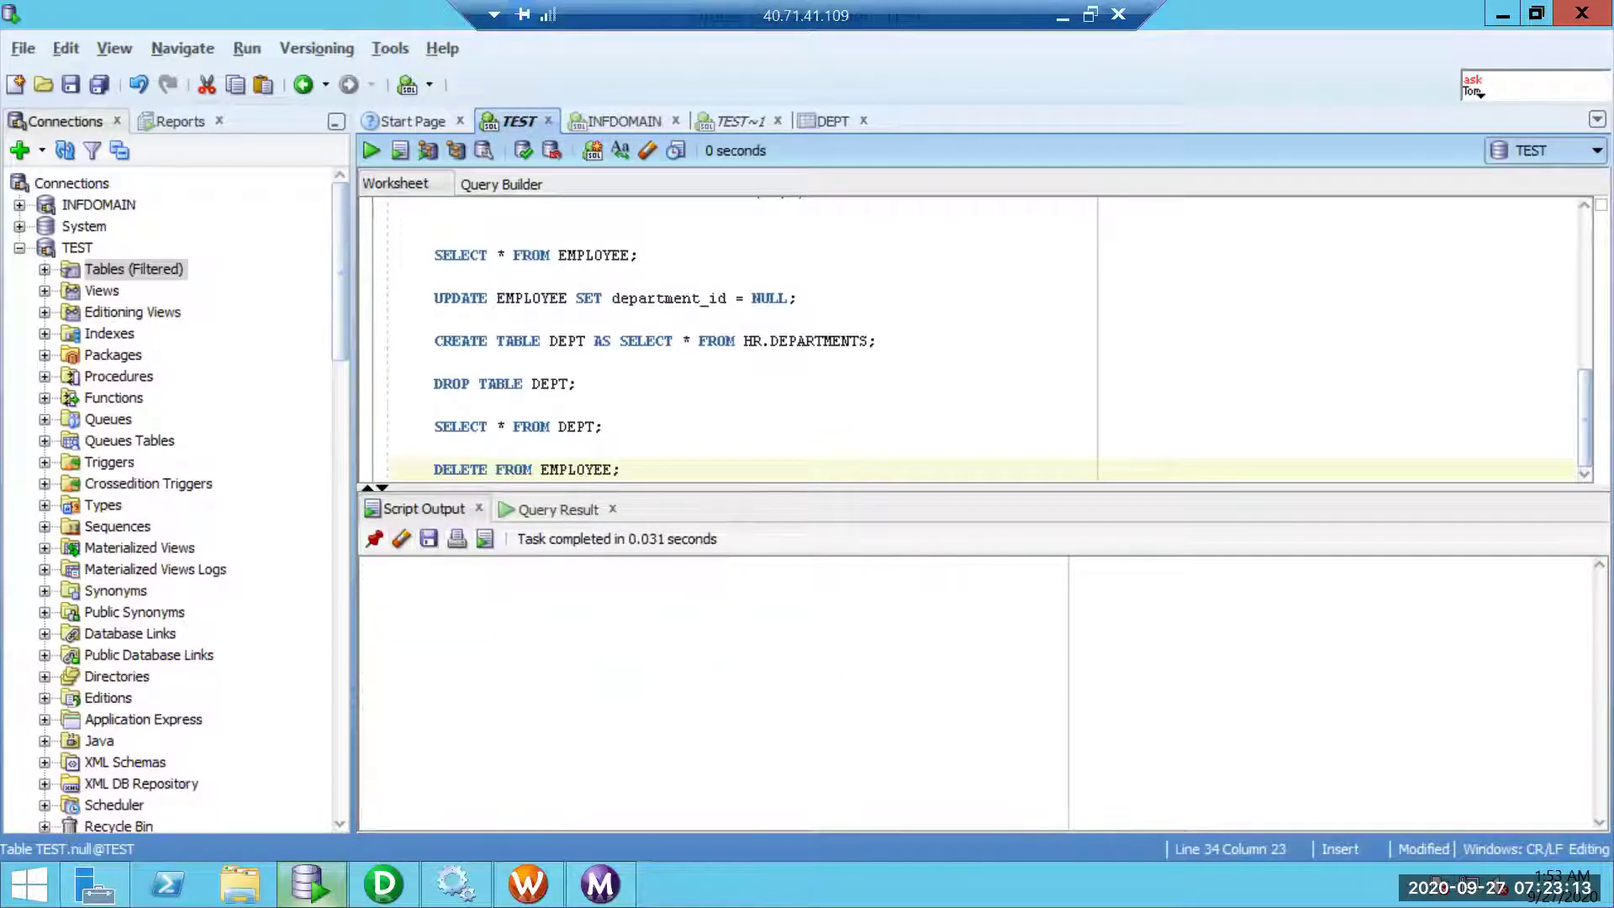
- Switch to Workflow Monitor and restart the s_m_LKP_Customer task from its most recent run
mouse_move(600, 885)
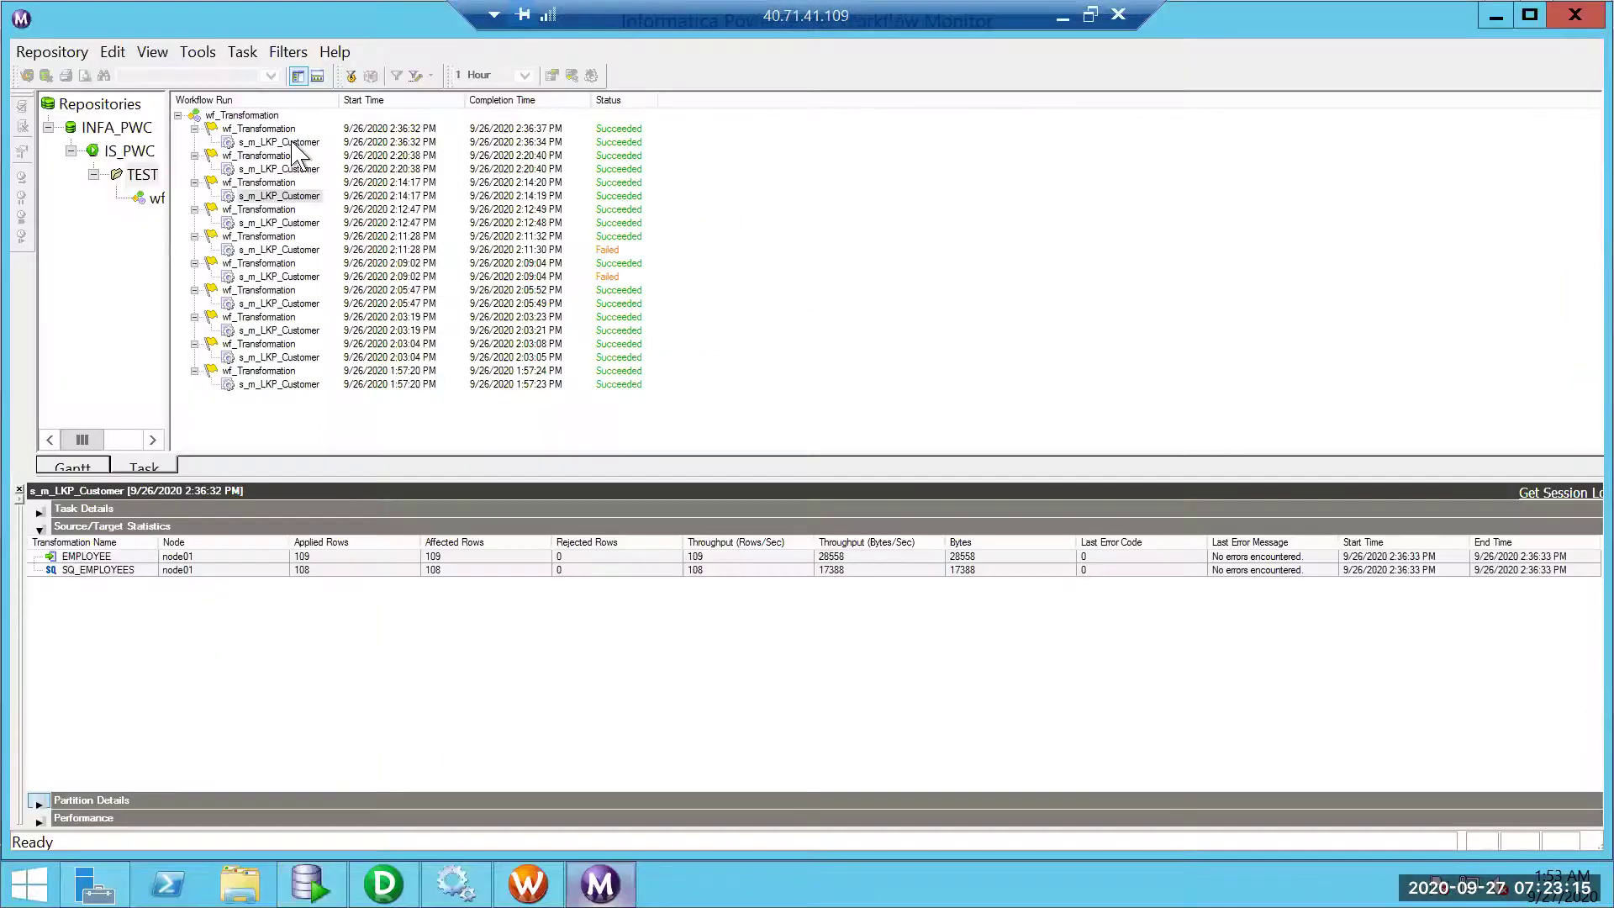
right_click(292, 145)
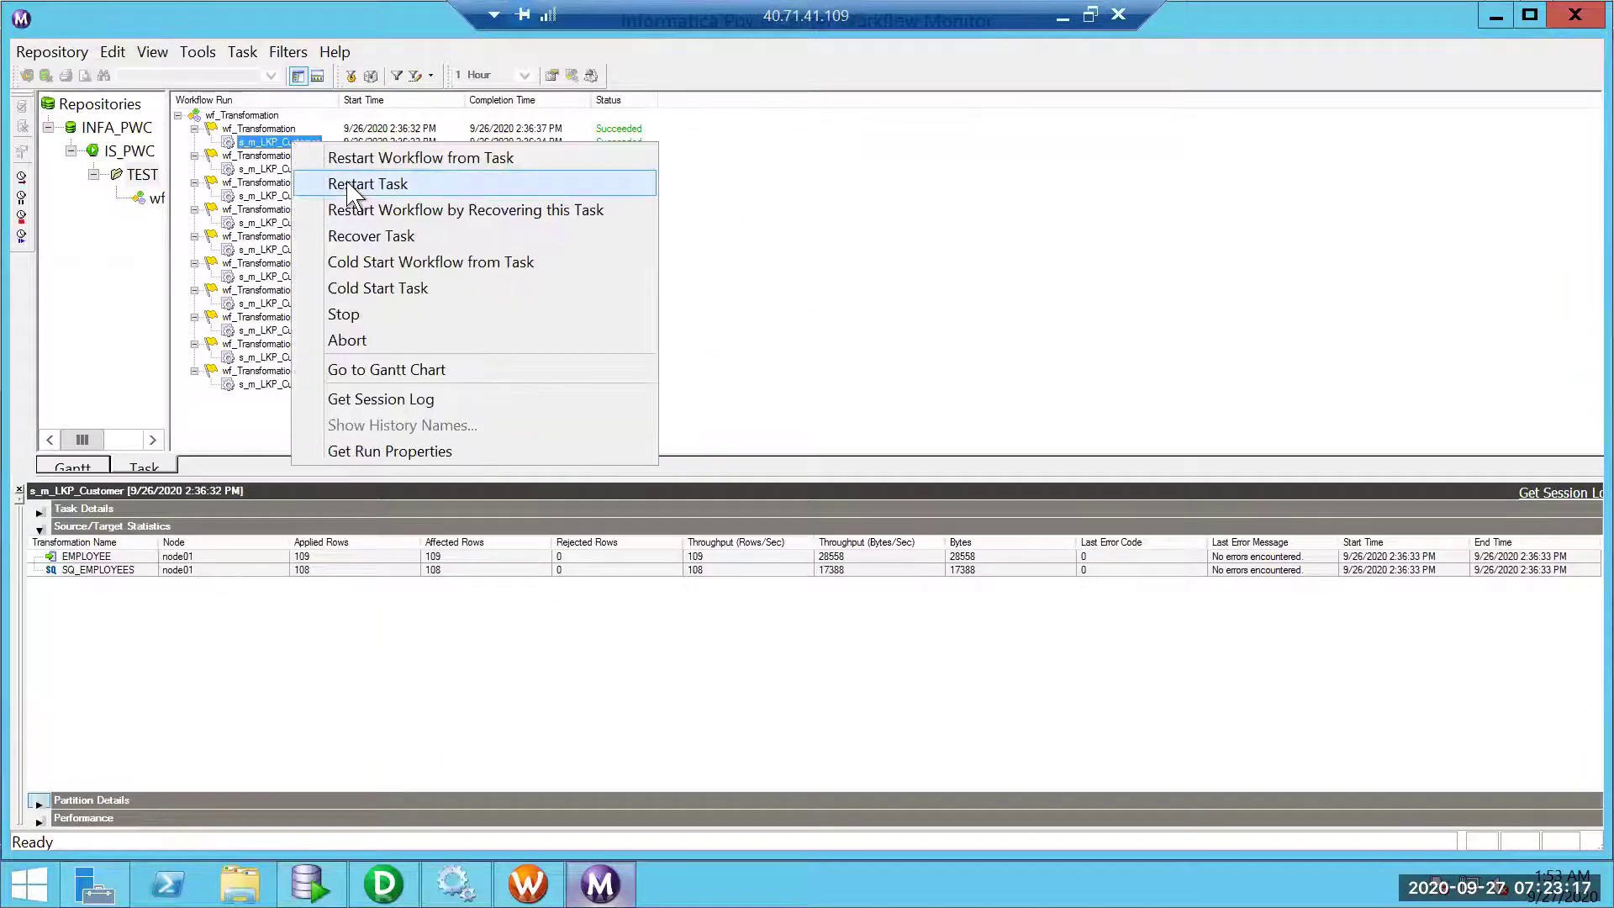
left_click(349, 186)
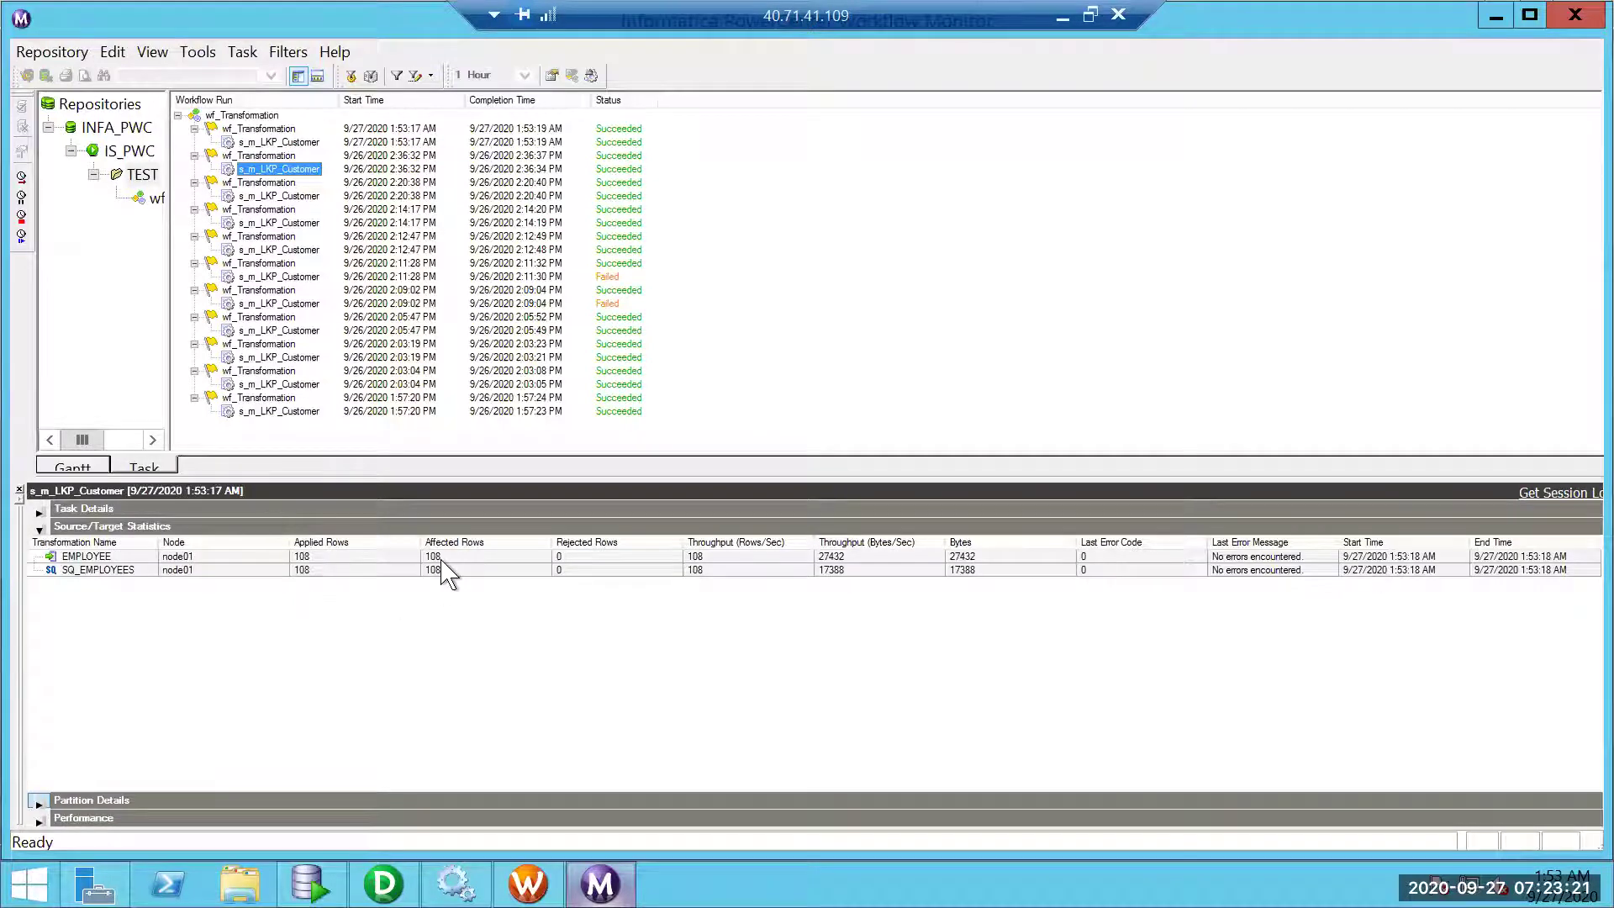
- Query all EMPLOYEE rows in SQL Developer and inspect the FULLNAME and DEPARTMENT_ID columns
left_click(312, 884)
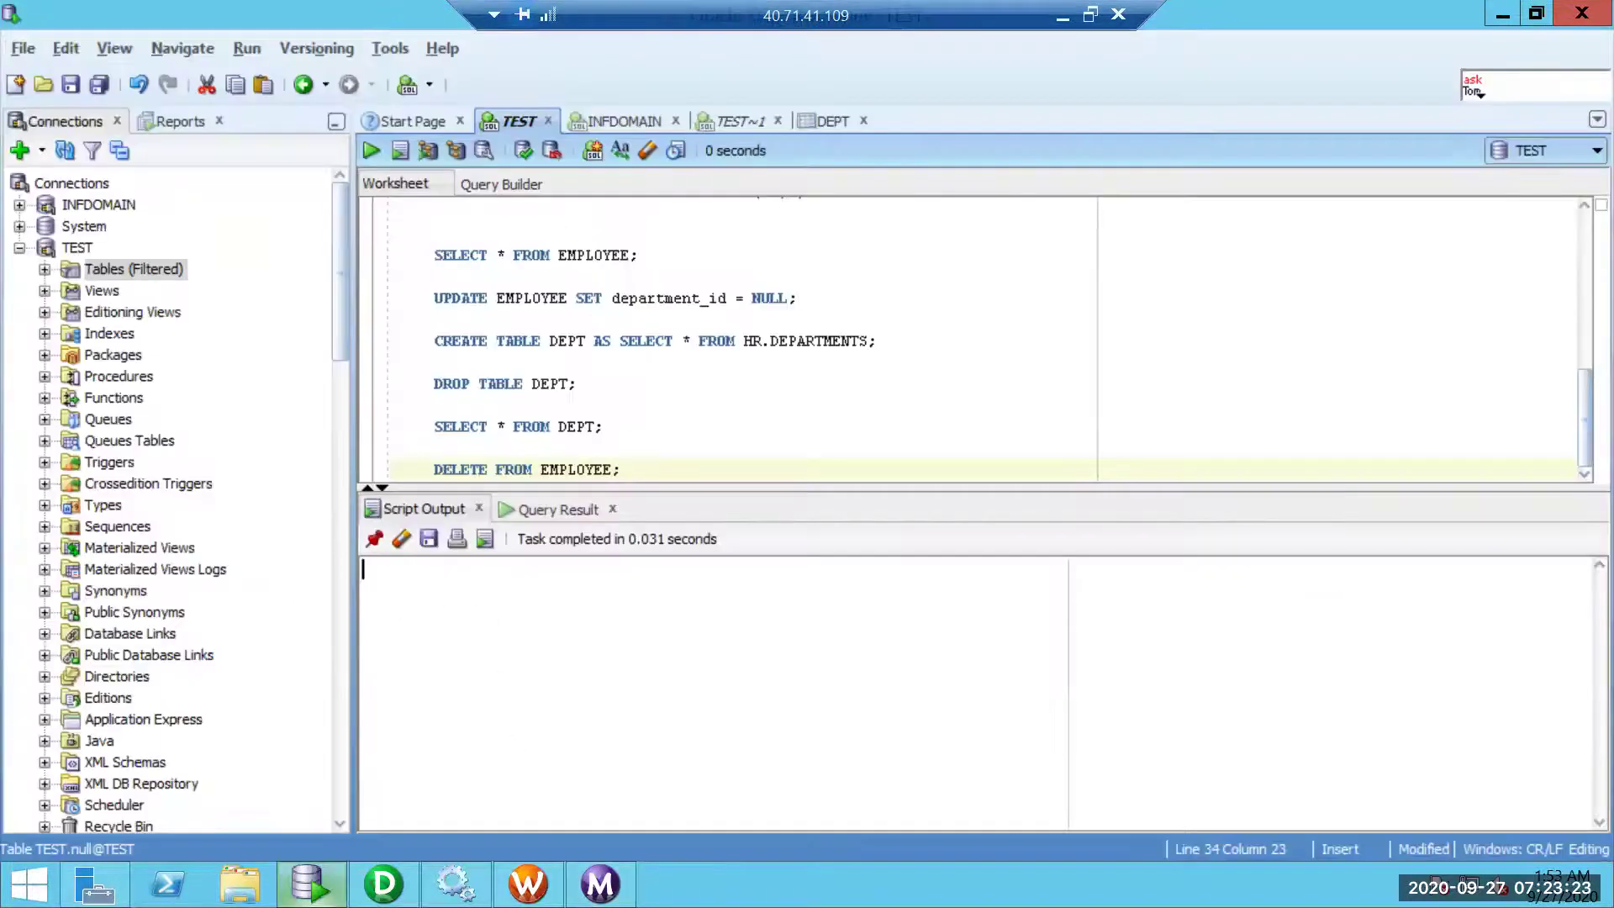
left_click(553, 247)
key("ctrl+Return")
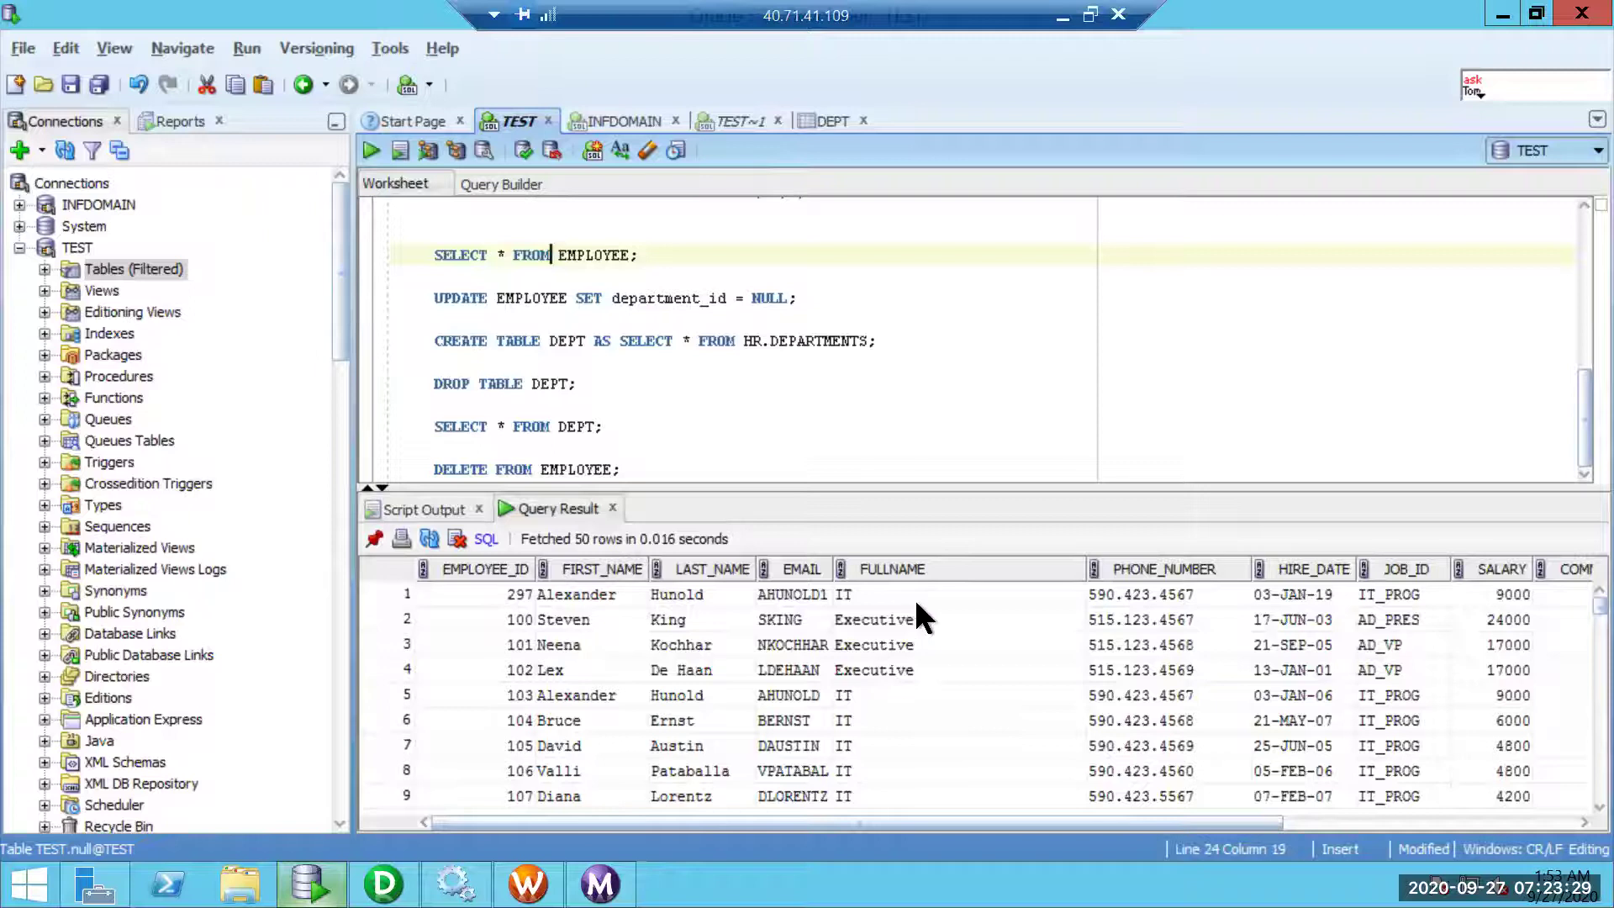
left_click(916, 602)
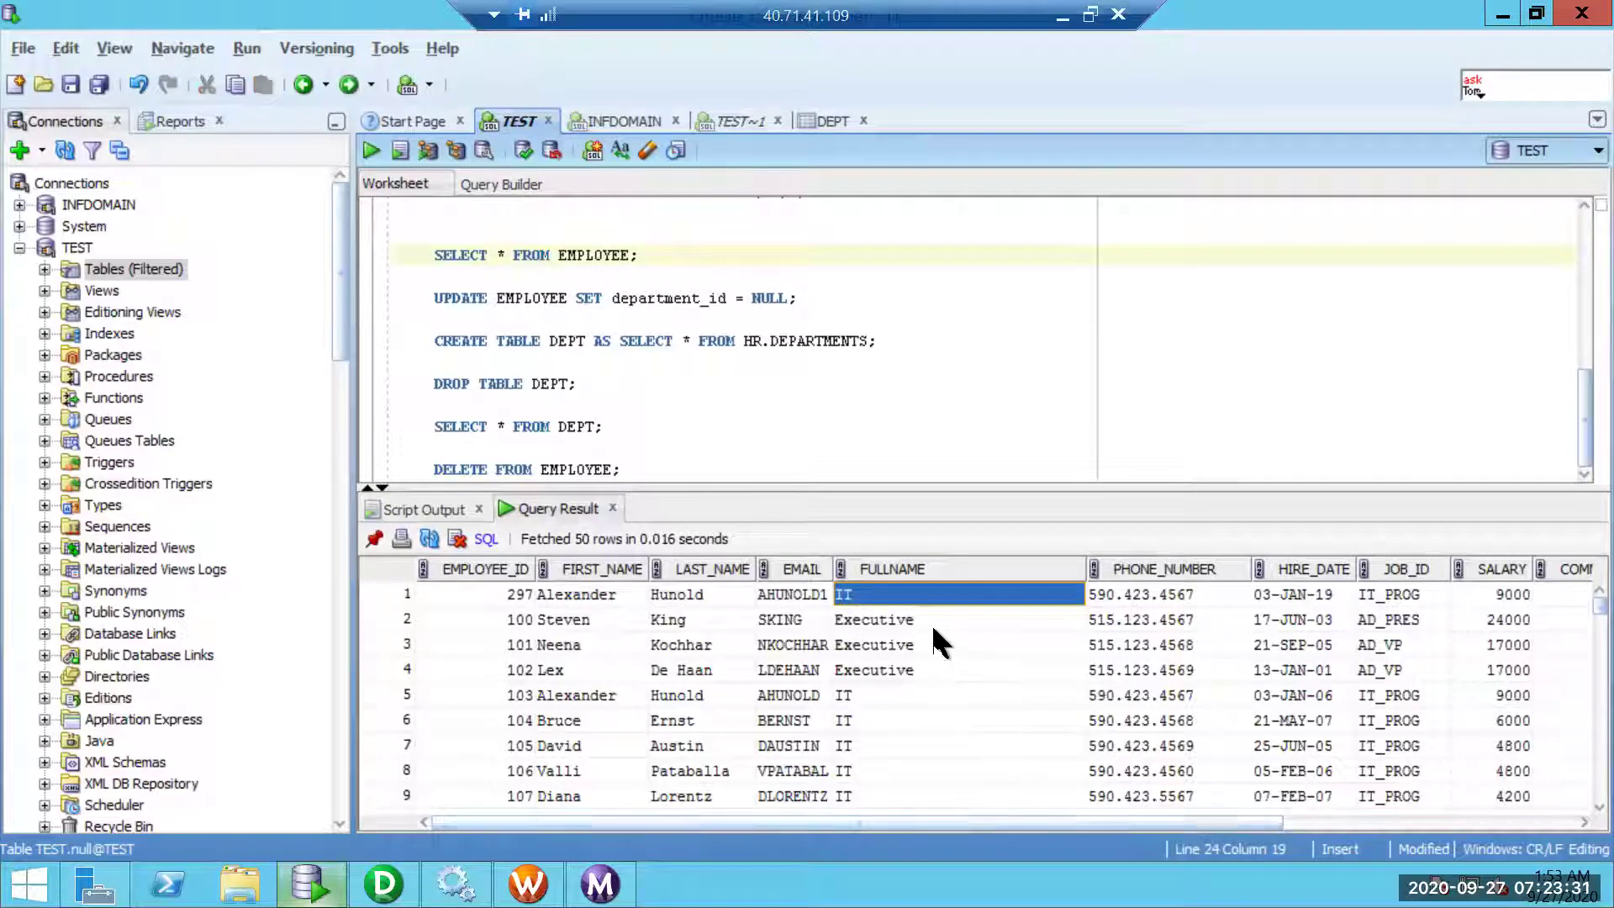
left_click(930, 626)
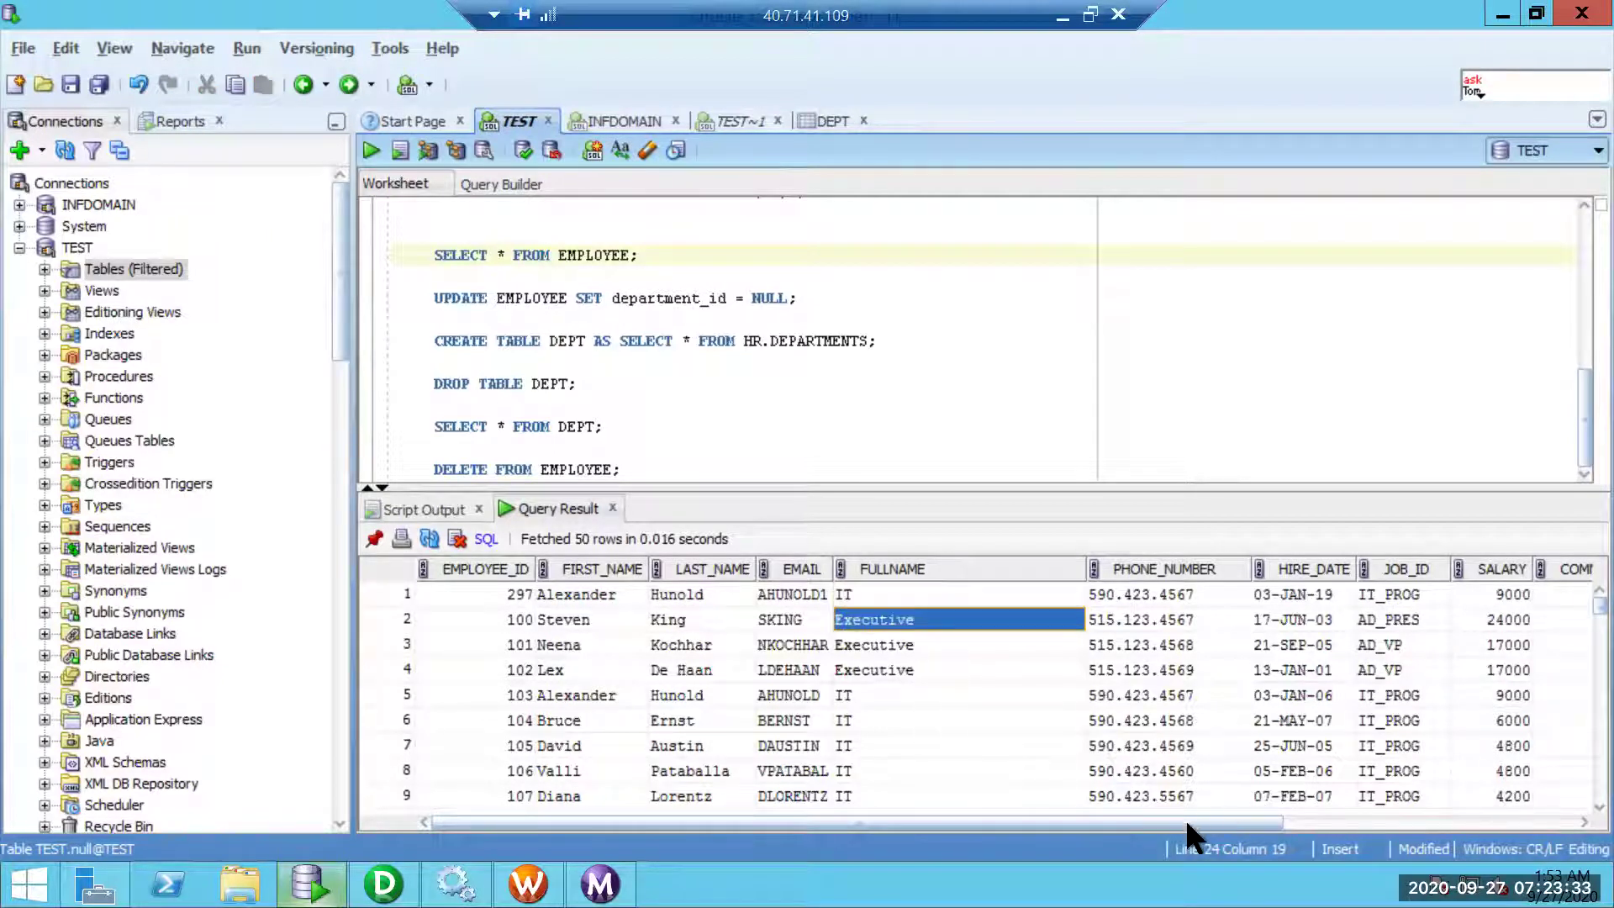
left_click(1510, 820)
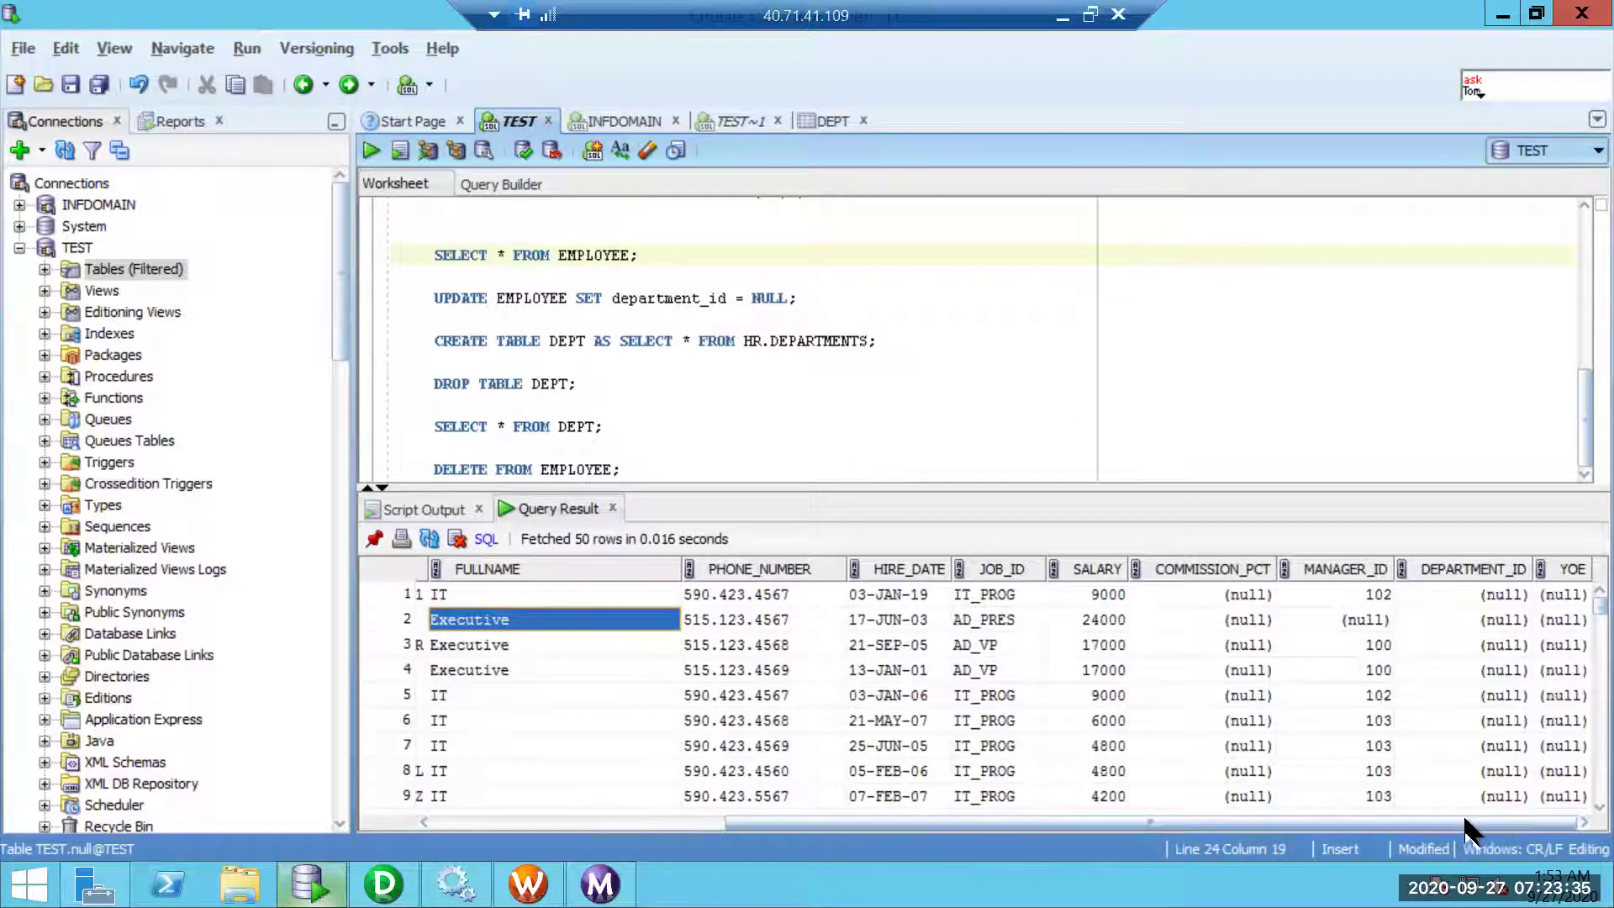
scroll(1467, 830, "left", 1)
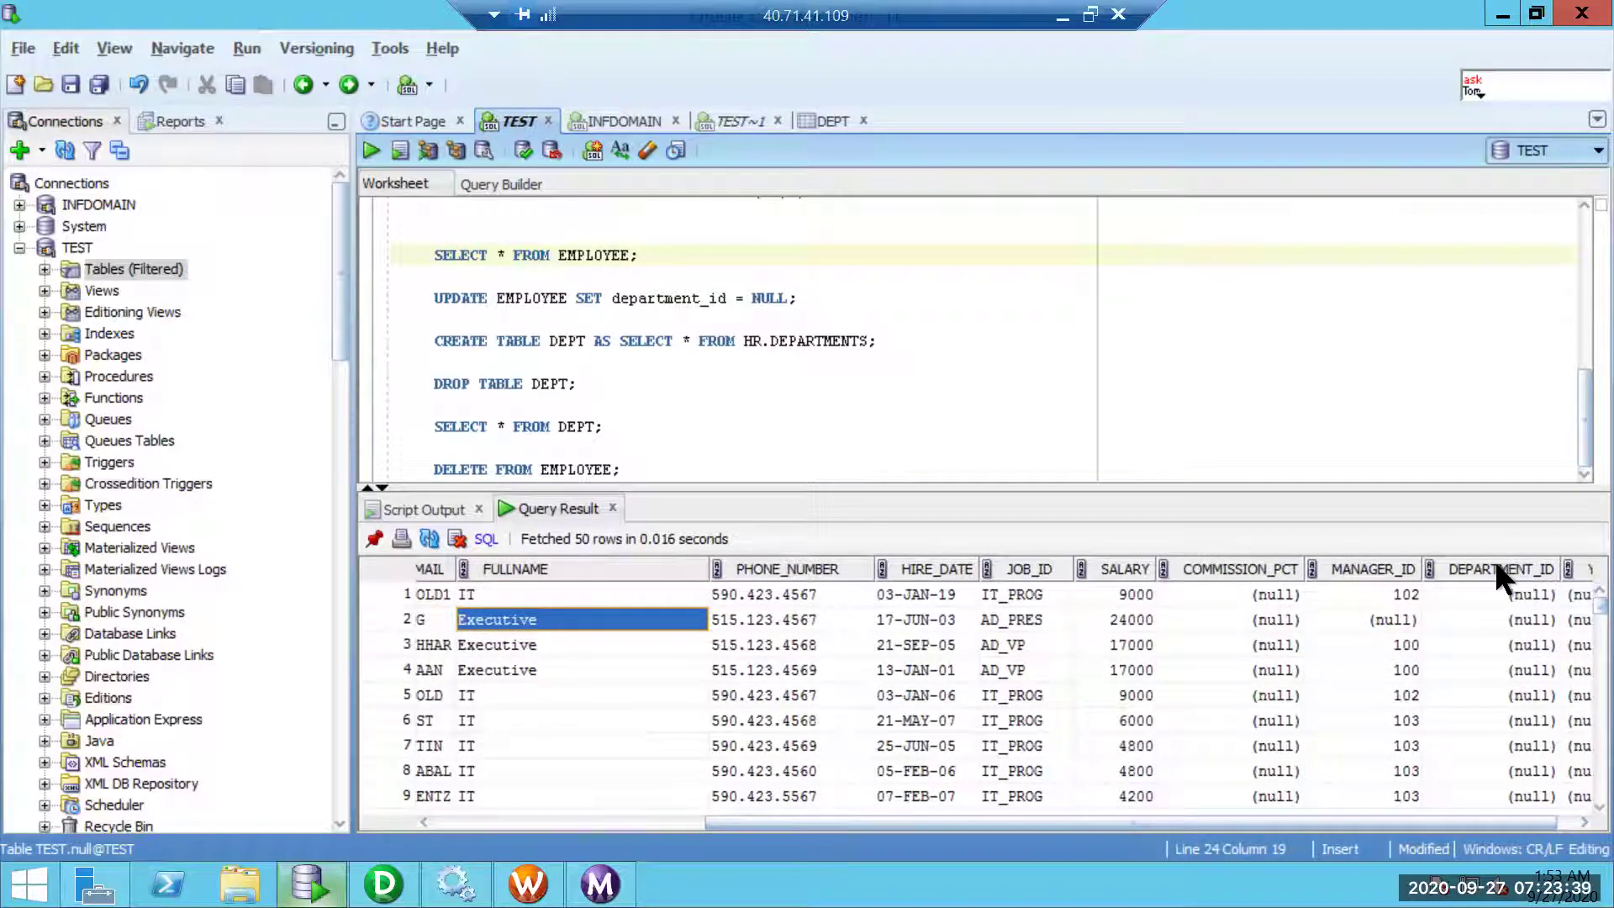
- Switch to PowerCenter Designer and link the department ID port of SQ_EMPLOYEES to the matching port of the EMPLOYEE target
mouse_move(455, 883)
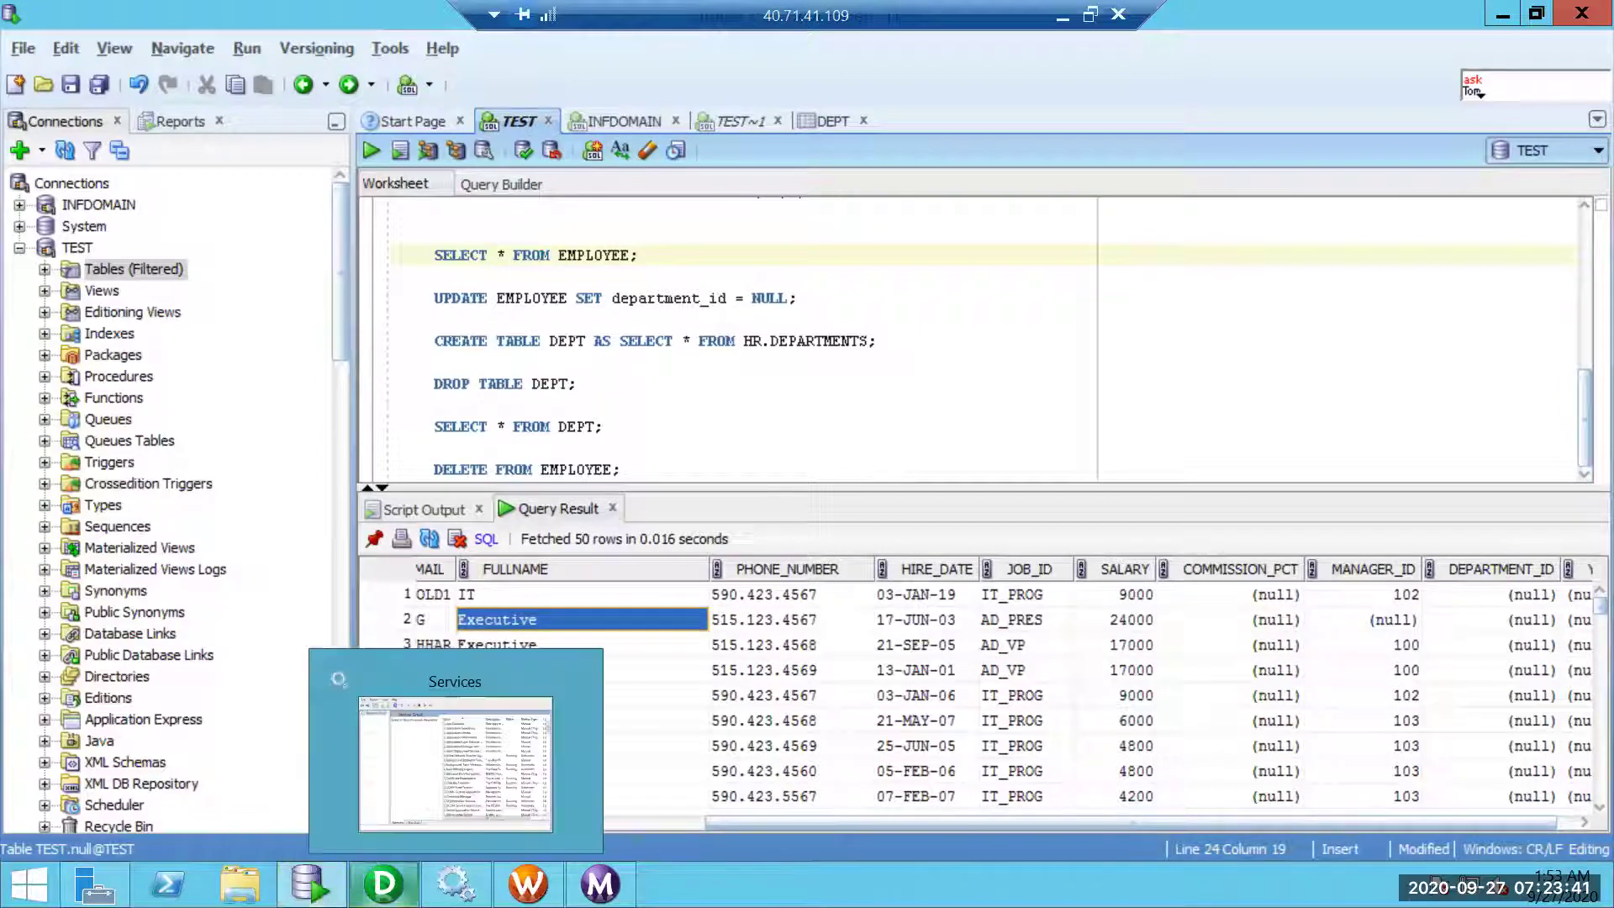
left_click(384, 883)
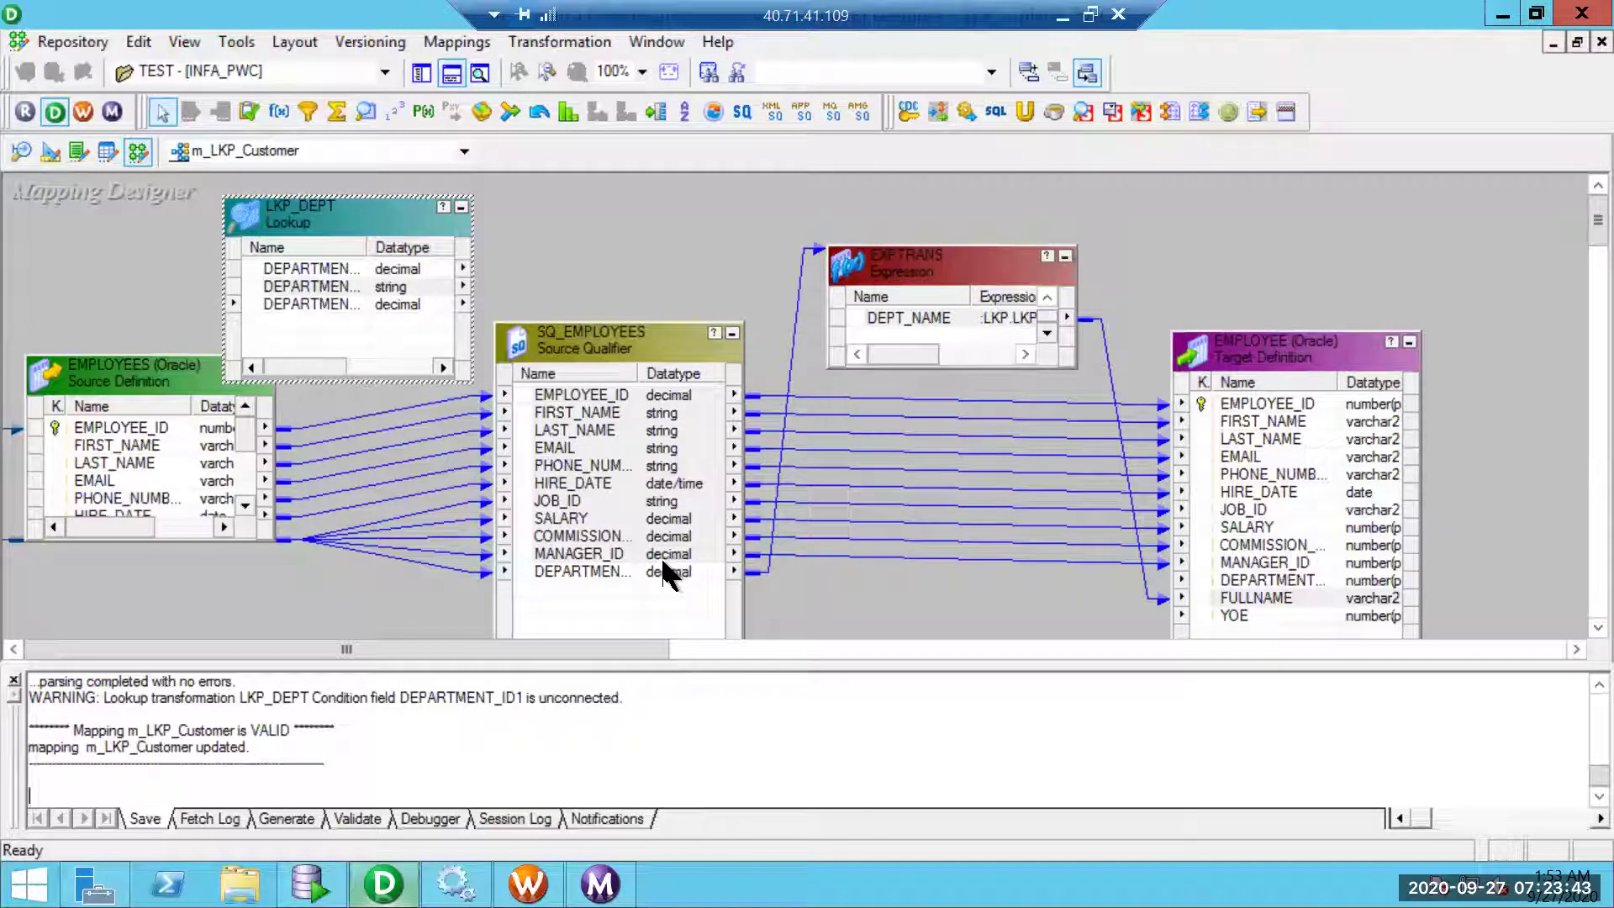
left_click_drag(613, 574, 1224, 580)
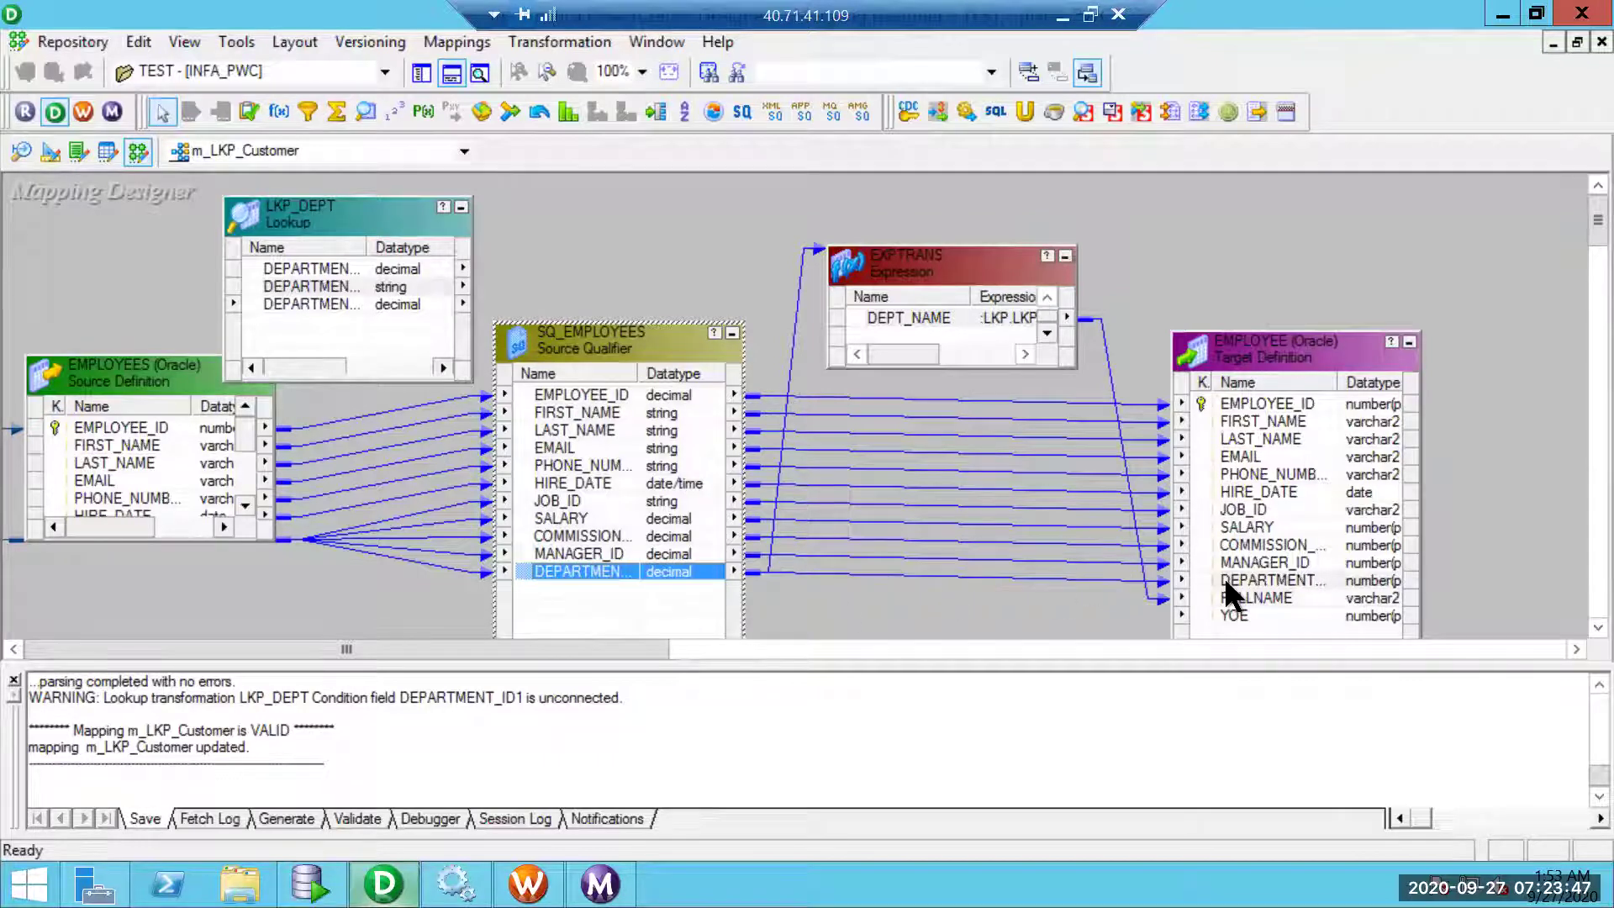
- Return to SQL Developer, delete all rows from the EMPLOYEE table again, and commit the deletion
left_click(311, 883)
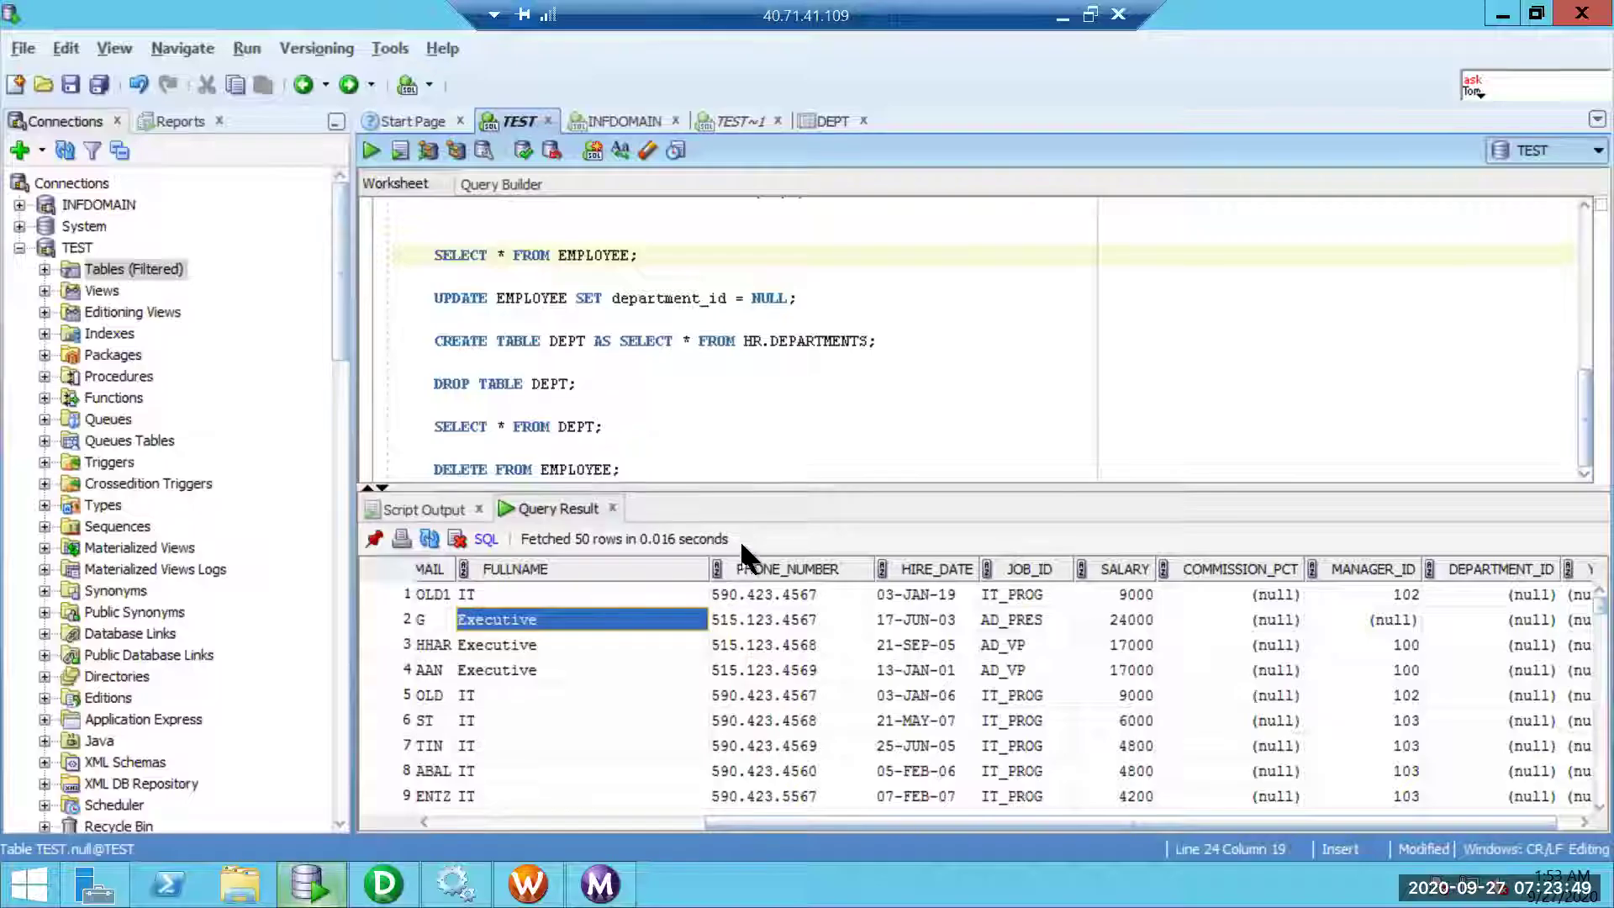
left_click(557, 469)
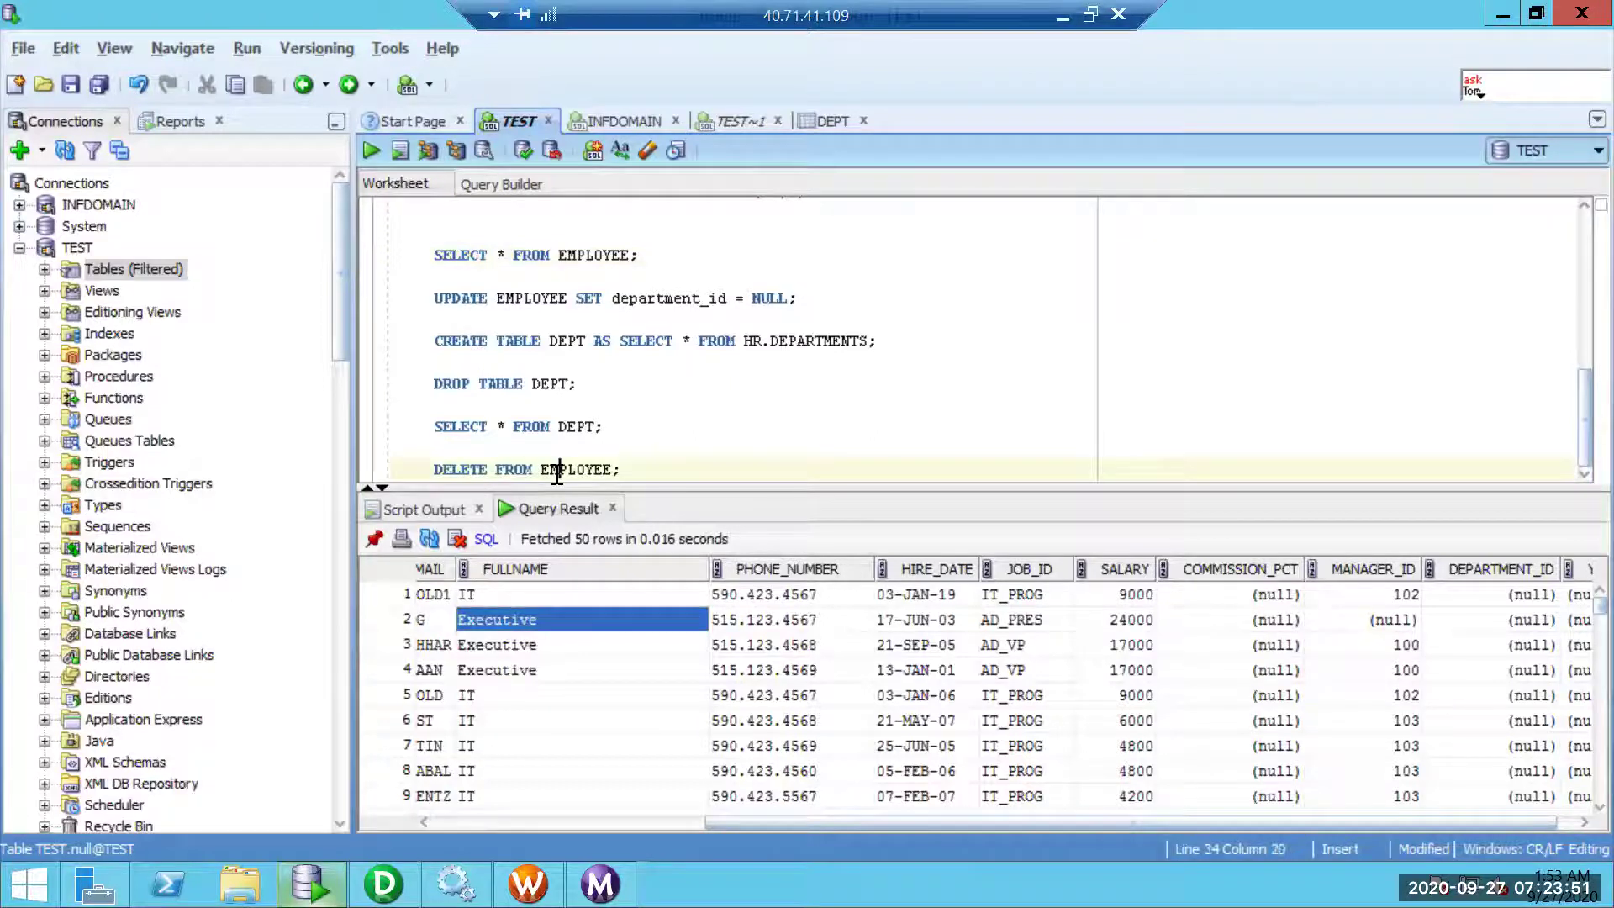
key("ctrl+Return")
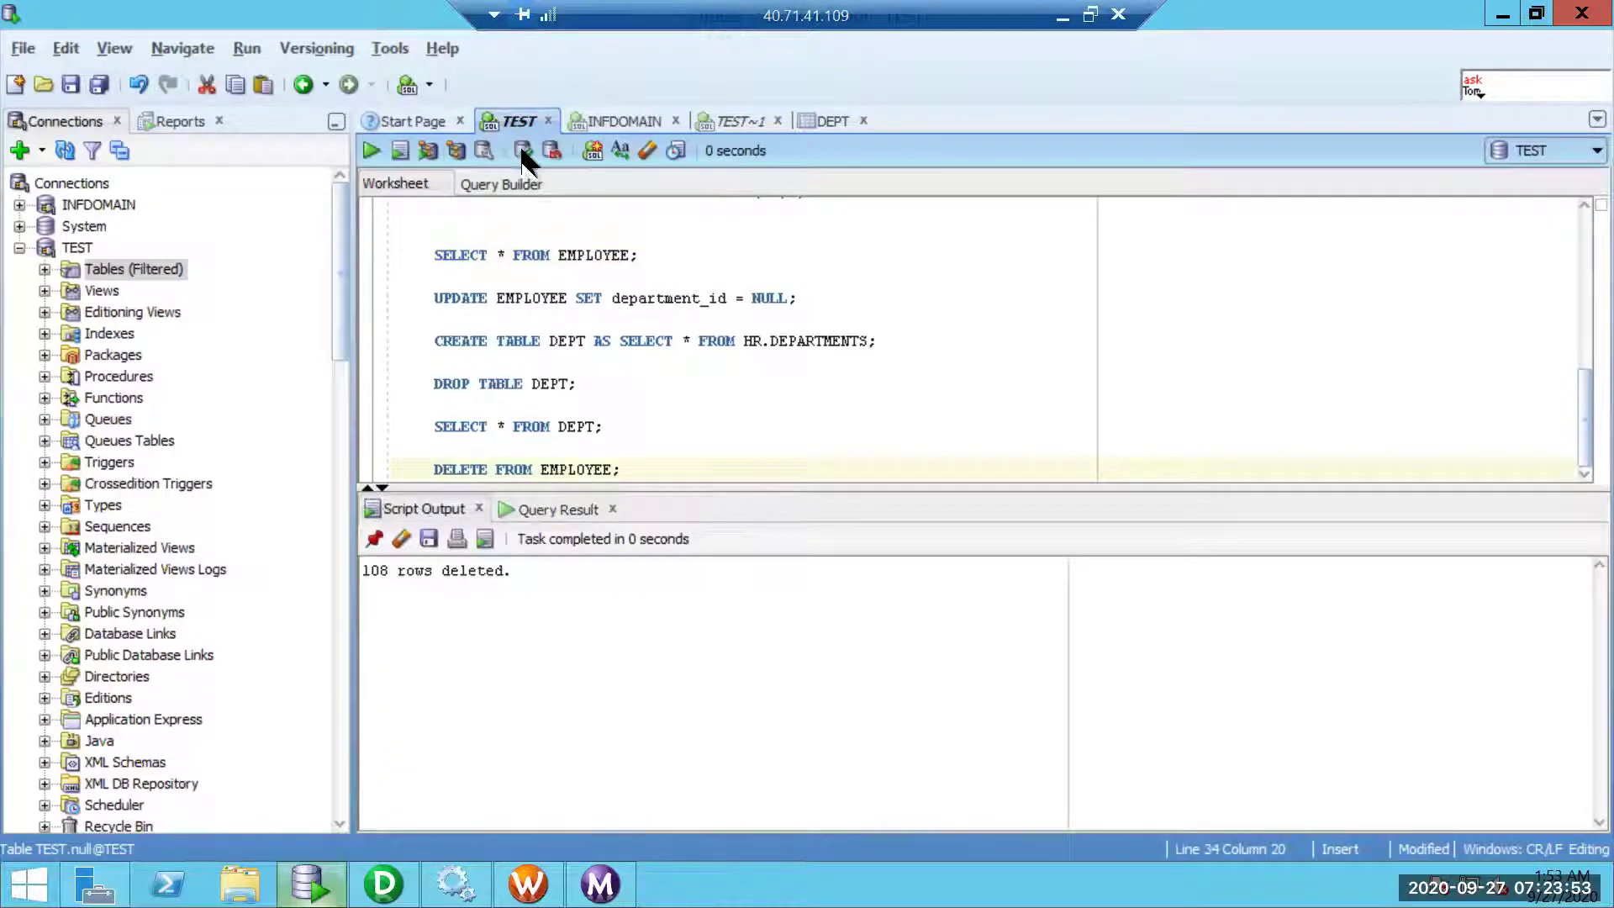
- Return to PowerCenter Designer and save the m_LKP_Customer mapping
left_click(384, 882)
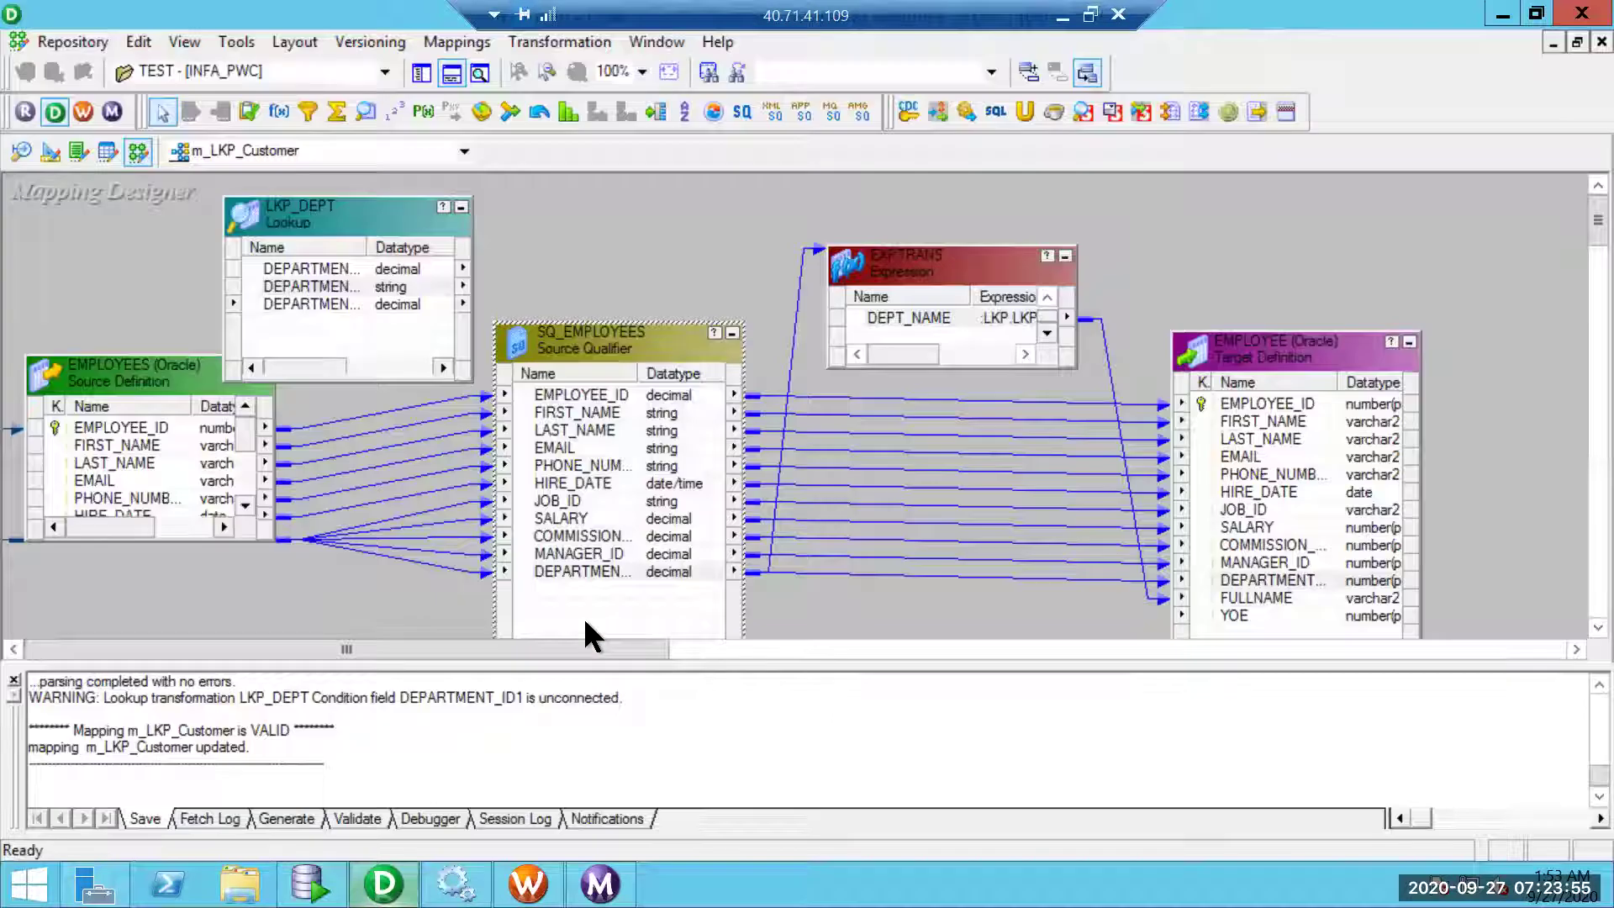
key("ctrl+s")
key("Return")
- Switch to Workflow Manager, refresh the mapping of the s_m_LKP_Customer session, and save the workflow
left_click(528, 883)
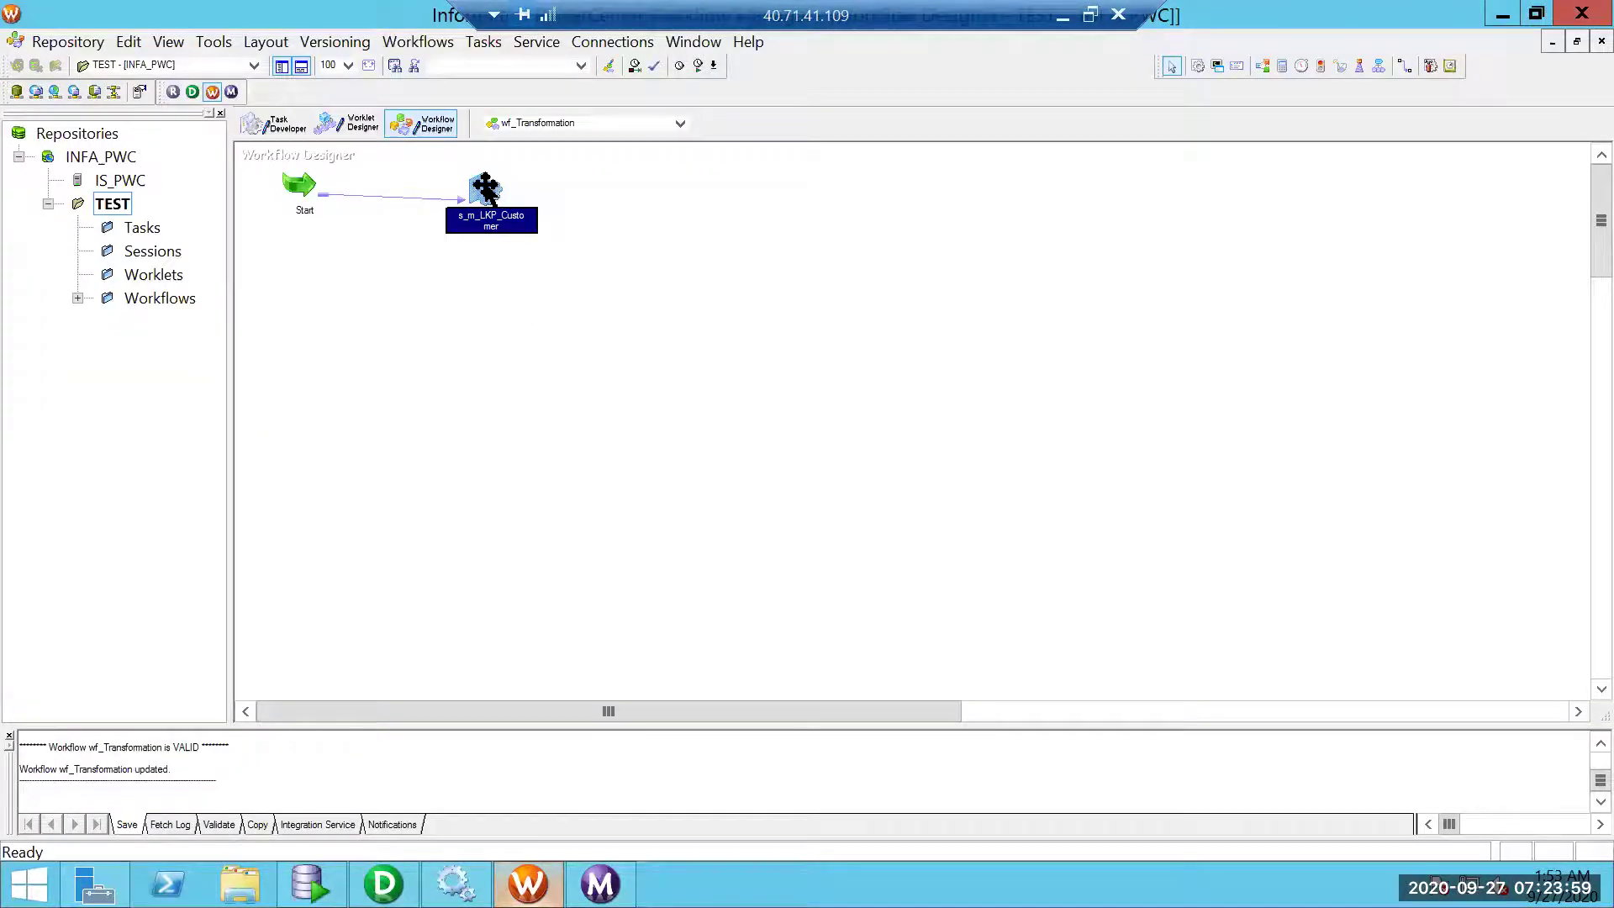
right_click(485, 184)
left_click(557, 430)
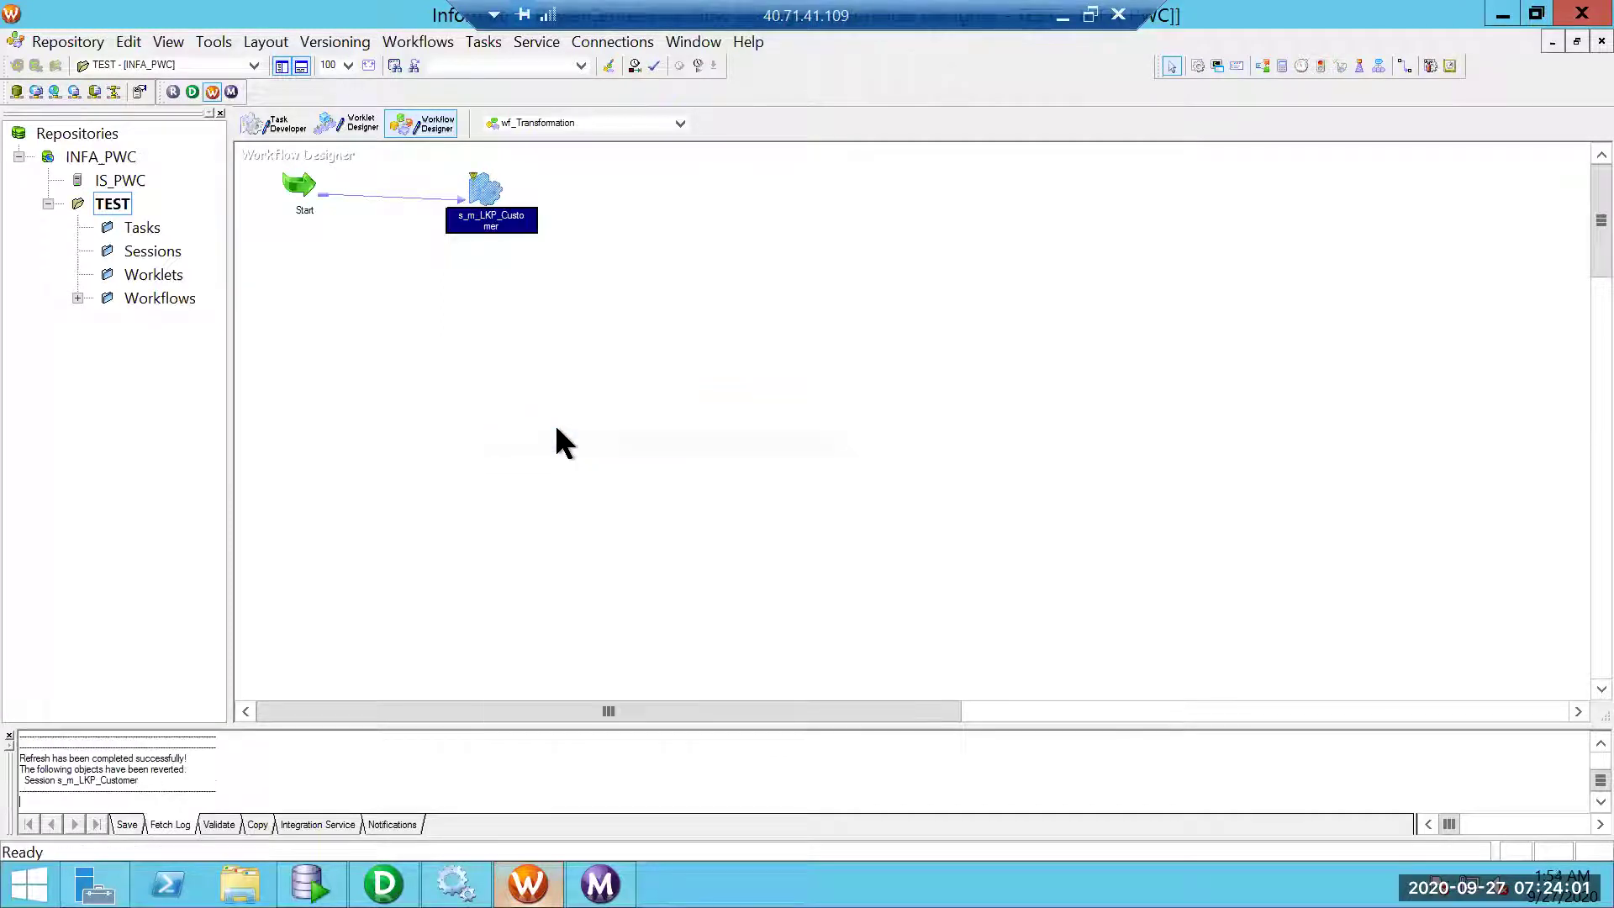
key("ctrl+s")
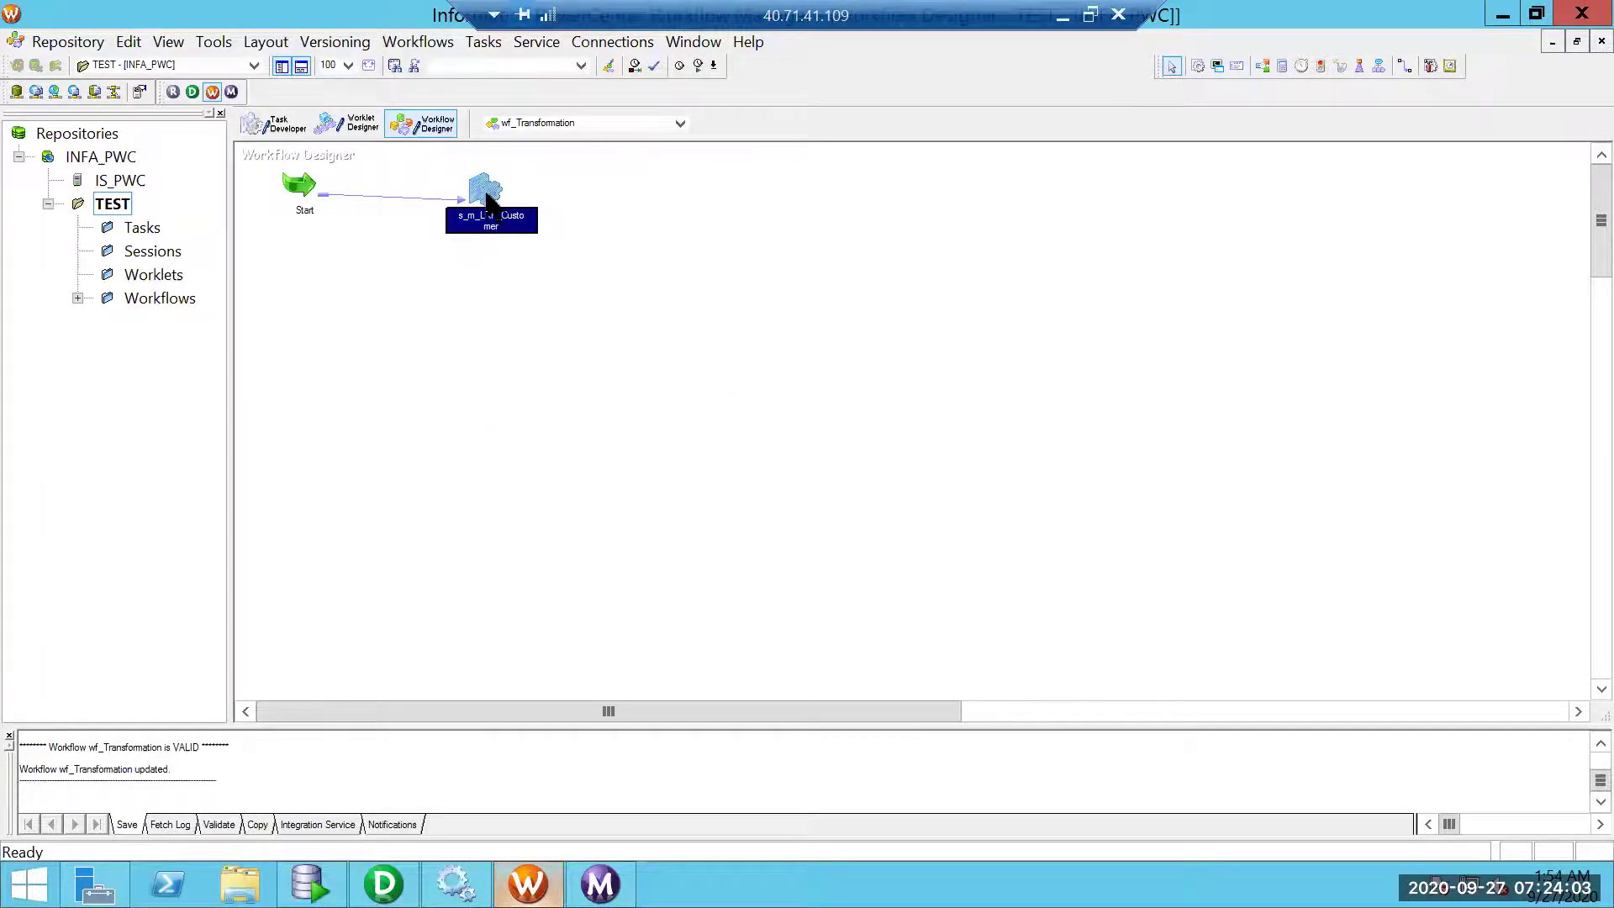
- Start the s_m_LKP_Customer task and switch to Workflow Monitor to check its run
right_click(485, 191)
left_click(563, 556)
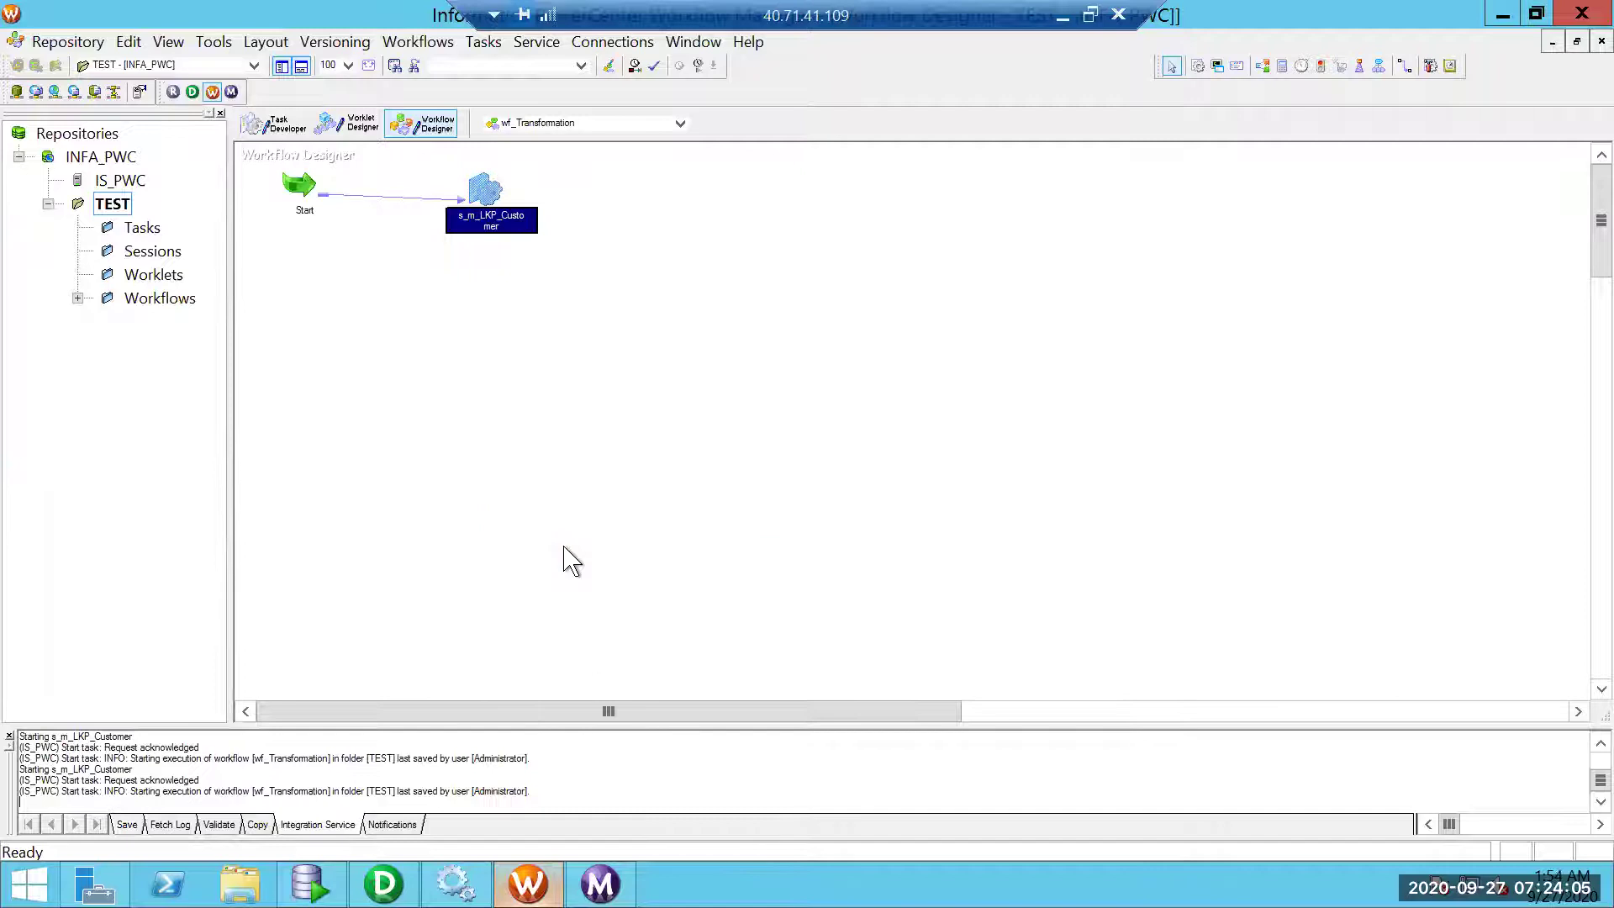
left_click(598, 881)
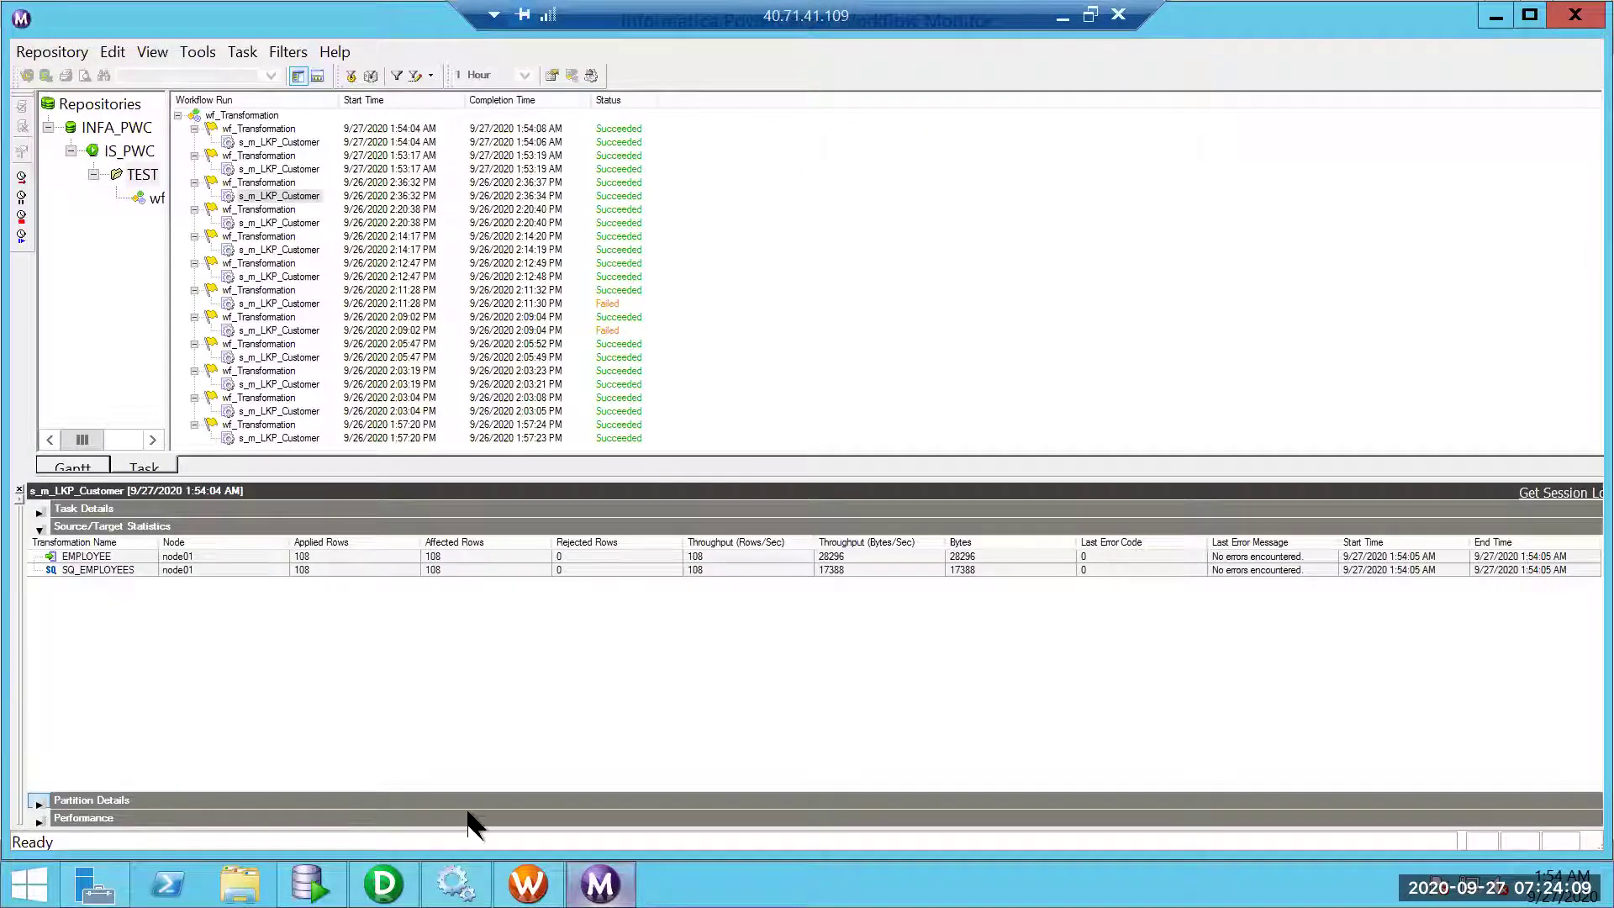
- Query the reloaded EMPLOYEE table in SQL Developer and compare the first row's FULLNAME with its DEPARTMENT_ID
left_click(311, 882)
left_click(561, 255)
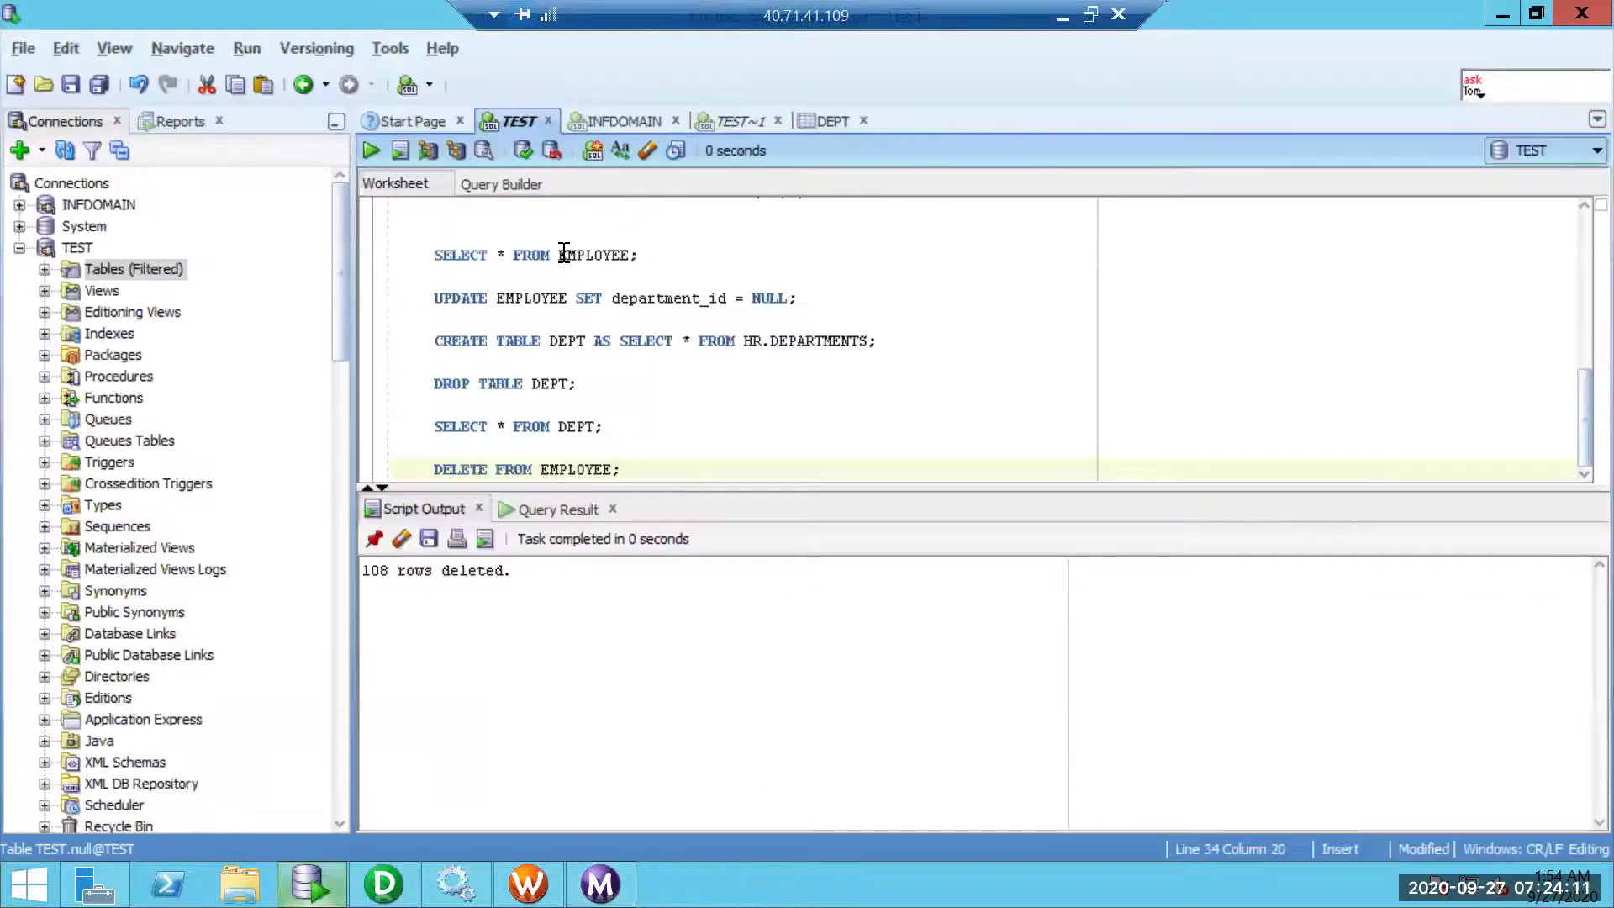
key("ctrl+Return")
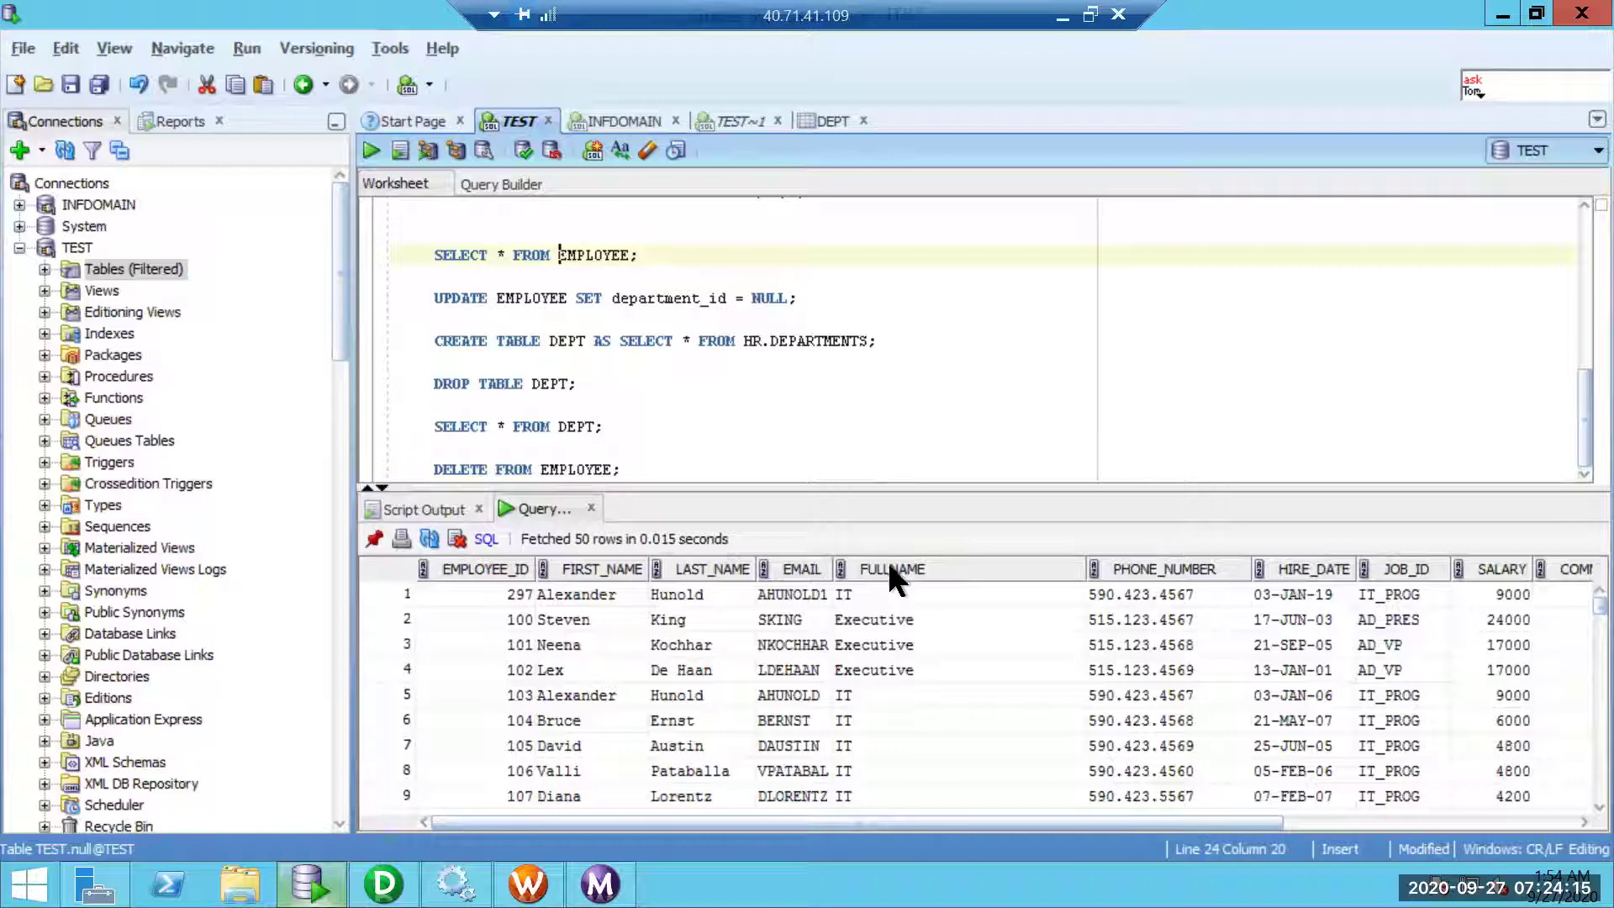
left_click(883, 597)
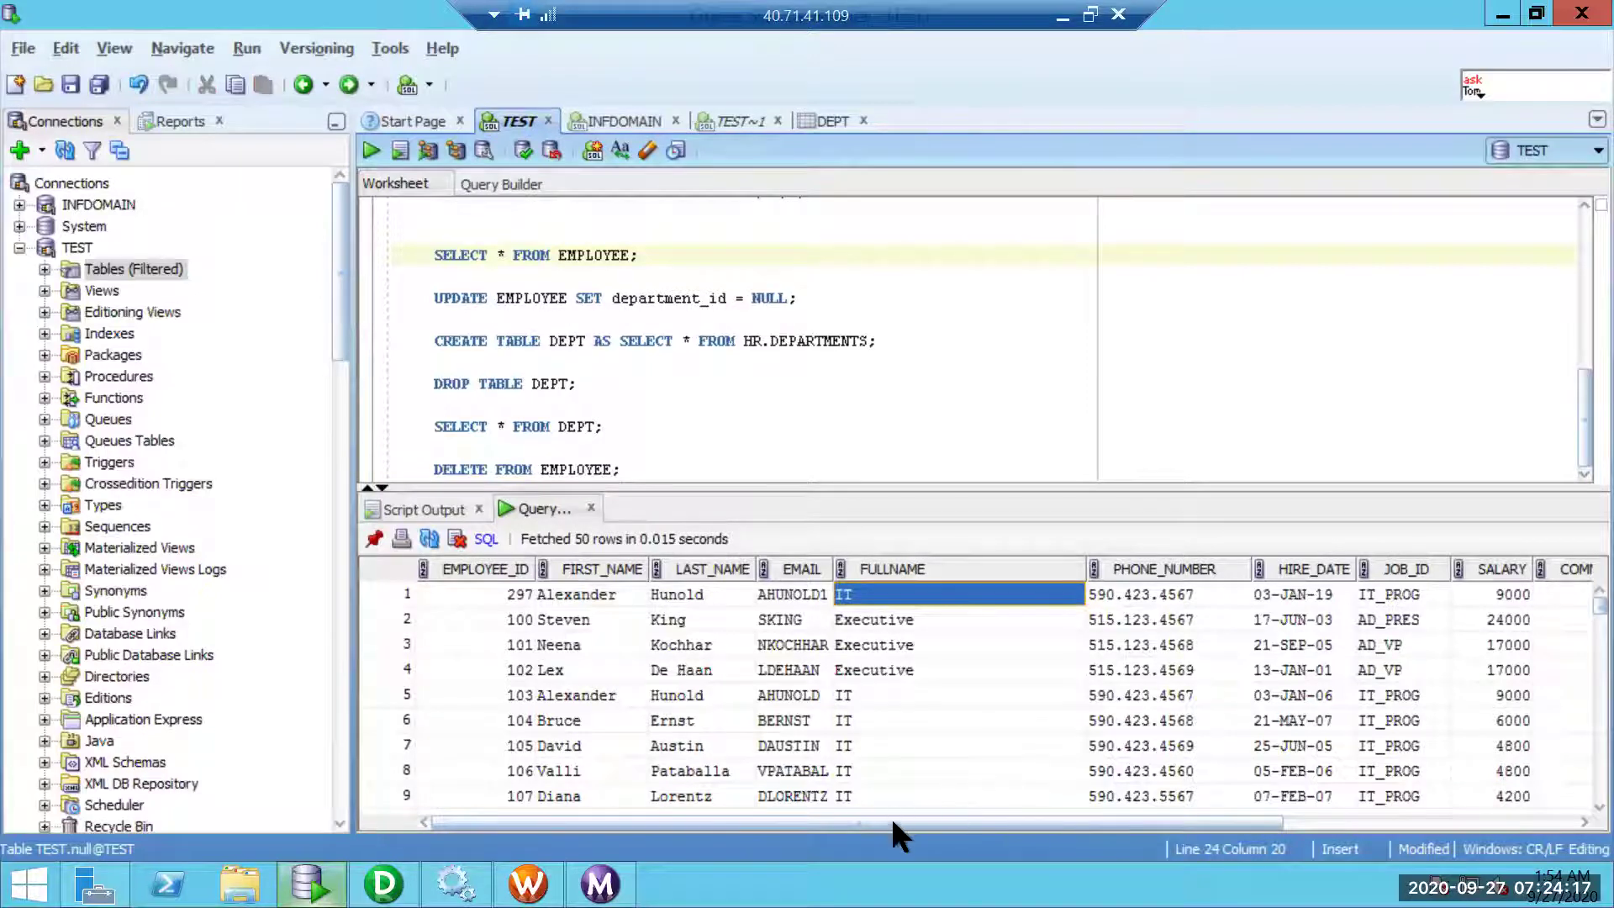
left_click_drag(932, 822, 1164, 824)
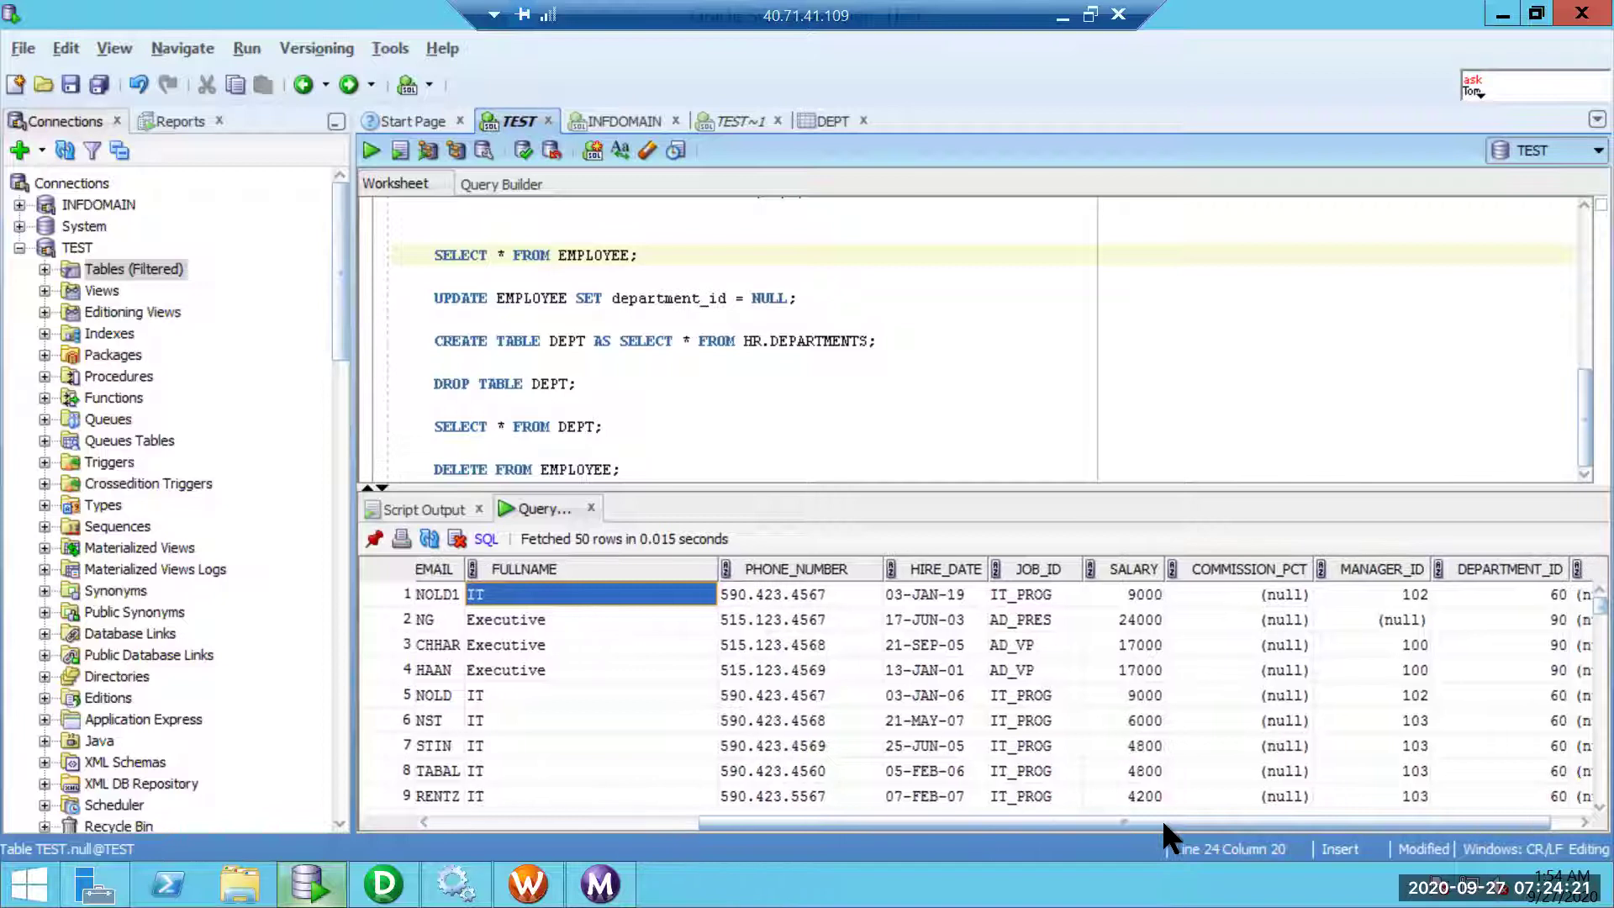
left_click(1545, 599)
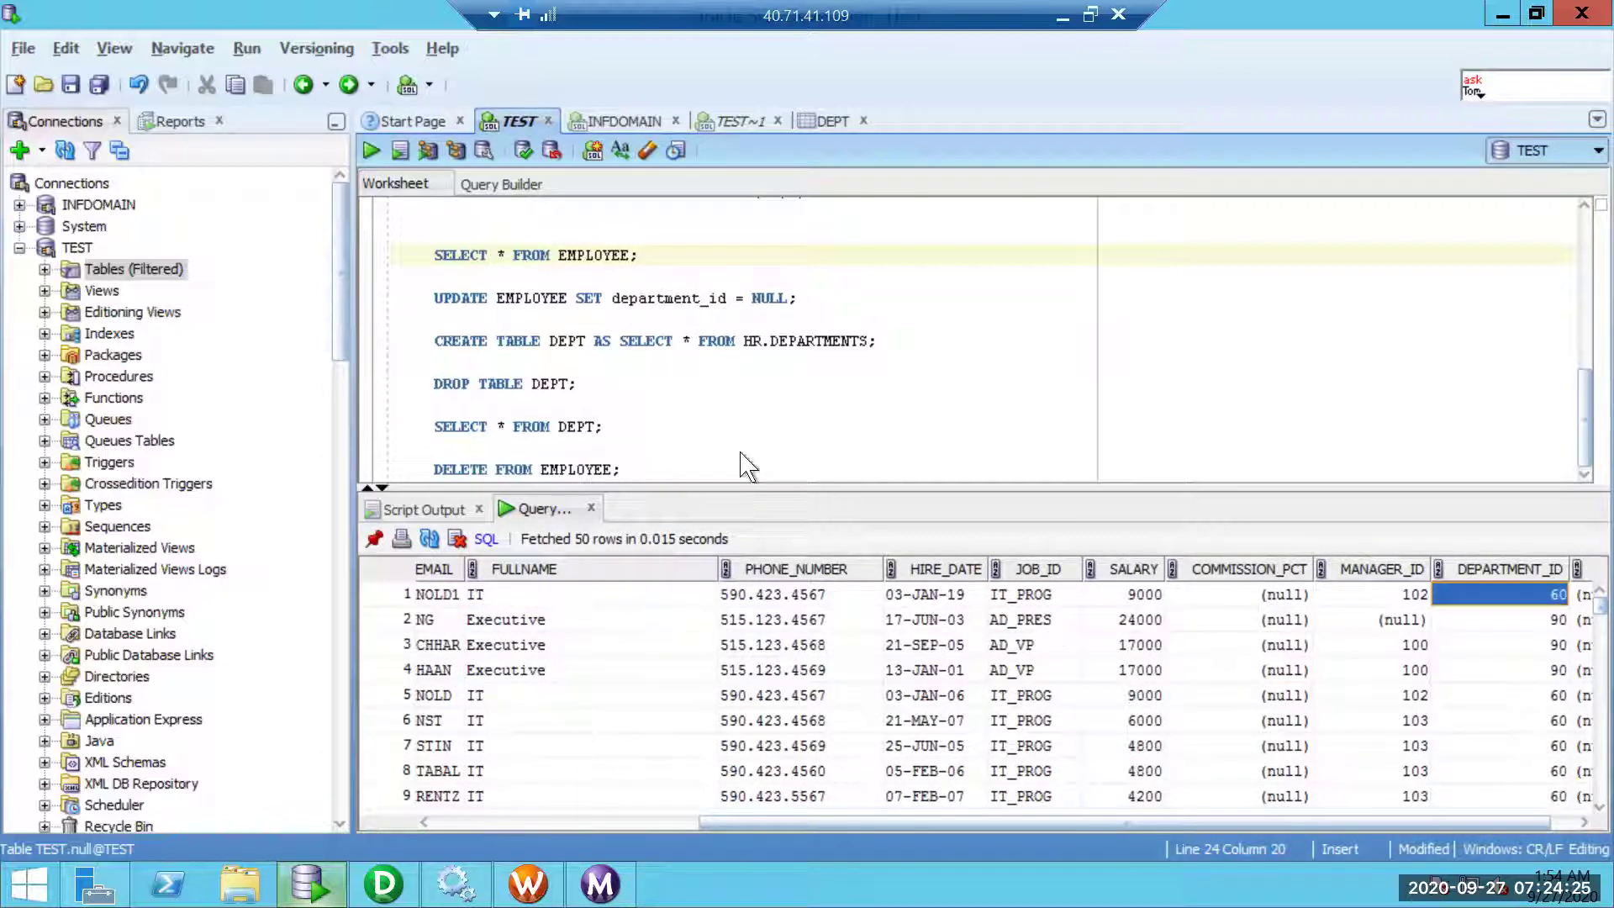
- Query all rows of the DEPT table and check the department name for department ID 60
left_click(580, 429)
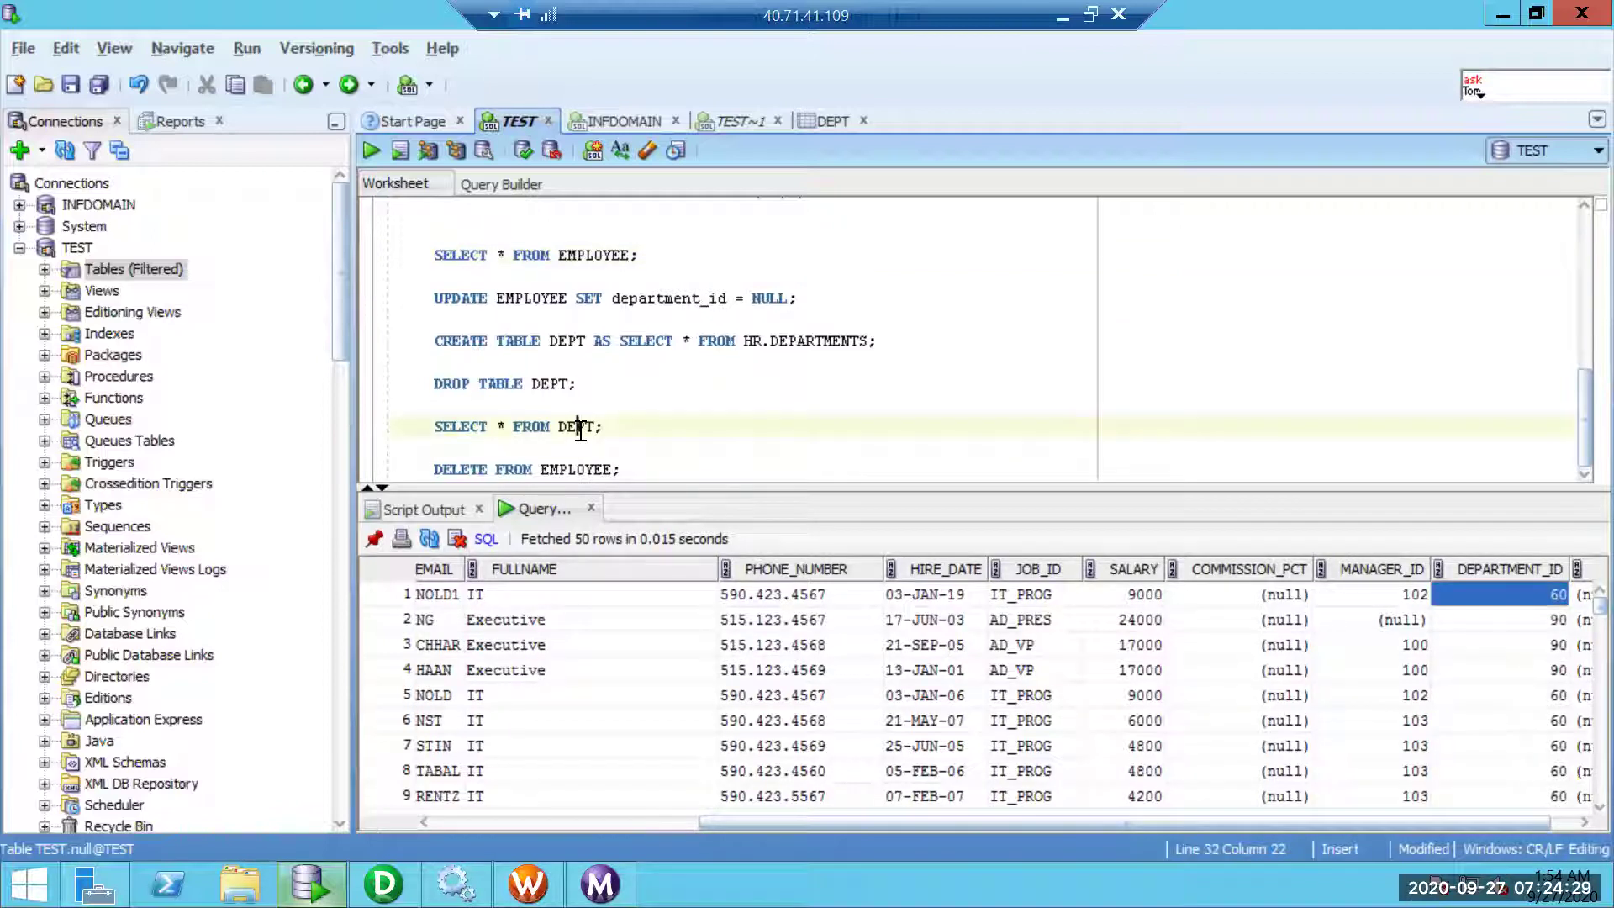
key("ctrl+Return")
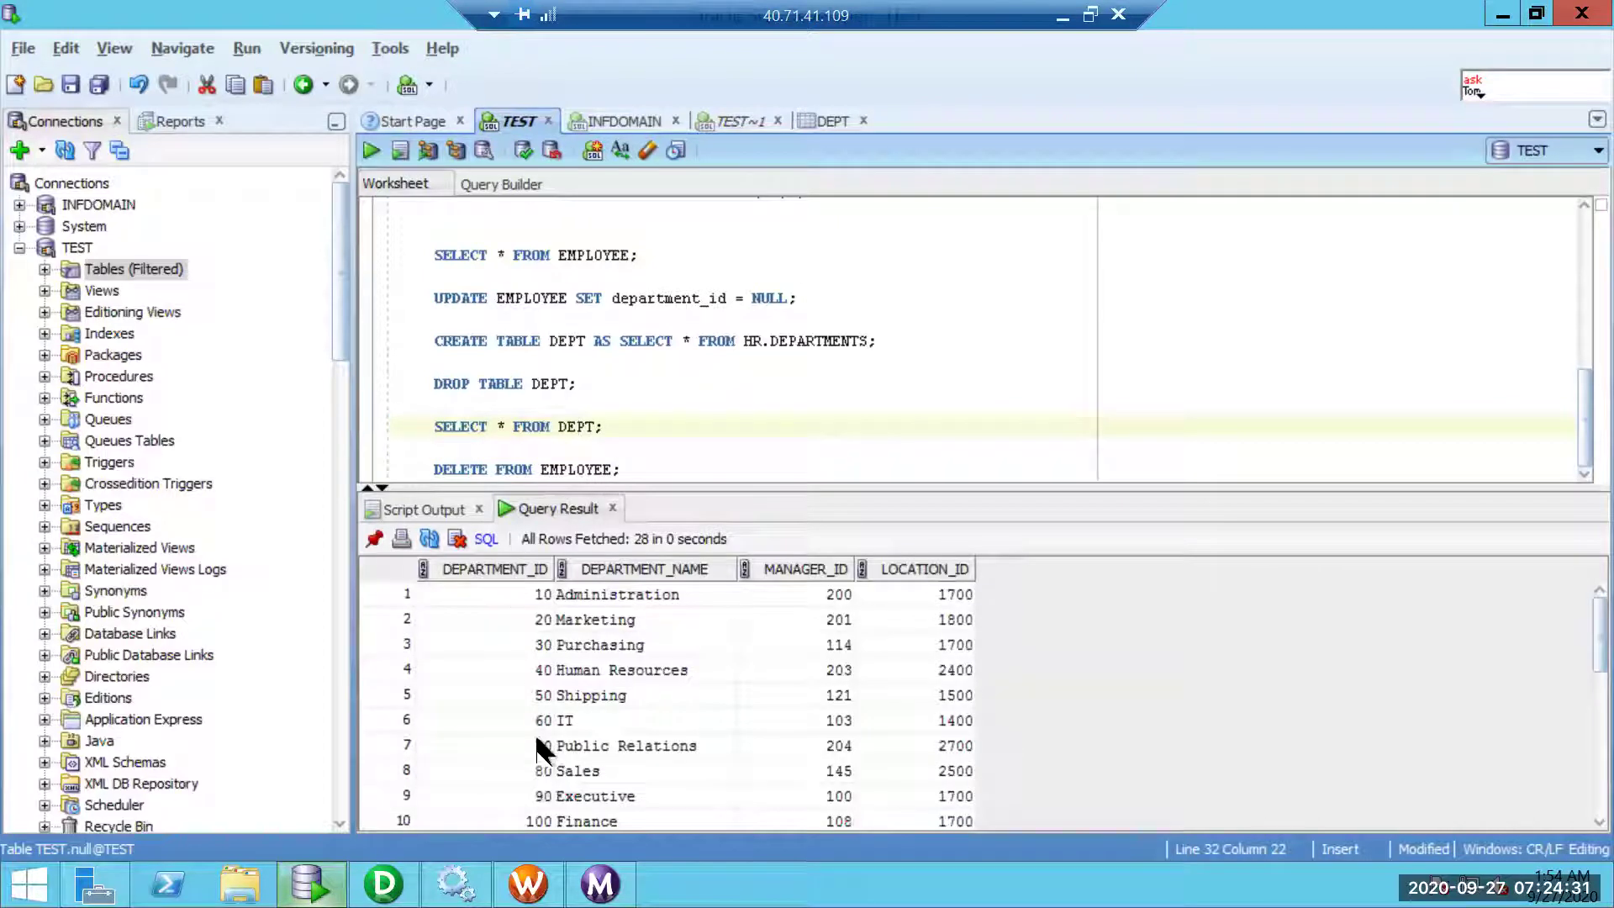
left_click(590, 721)
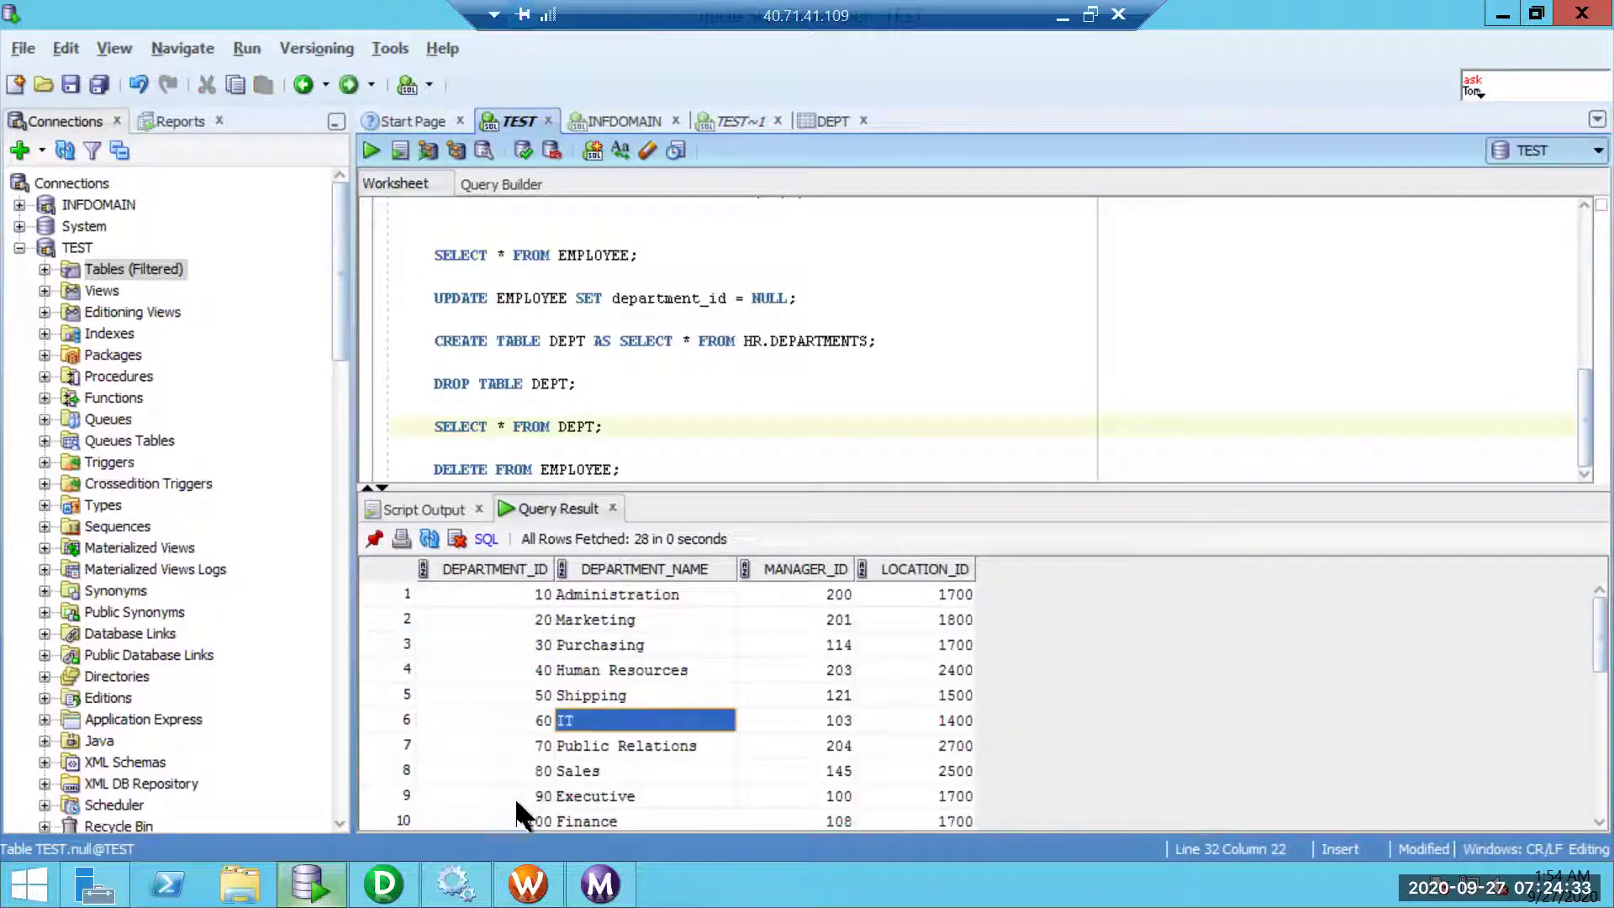
- Check the department name for department ID 90 in the DEPT query results
left_click(613, 797)
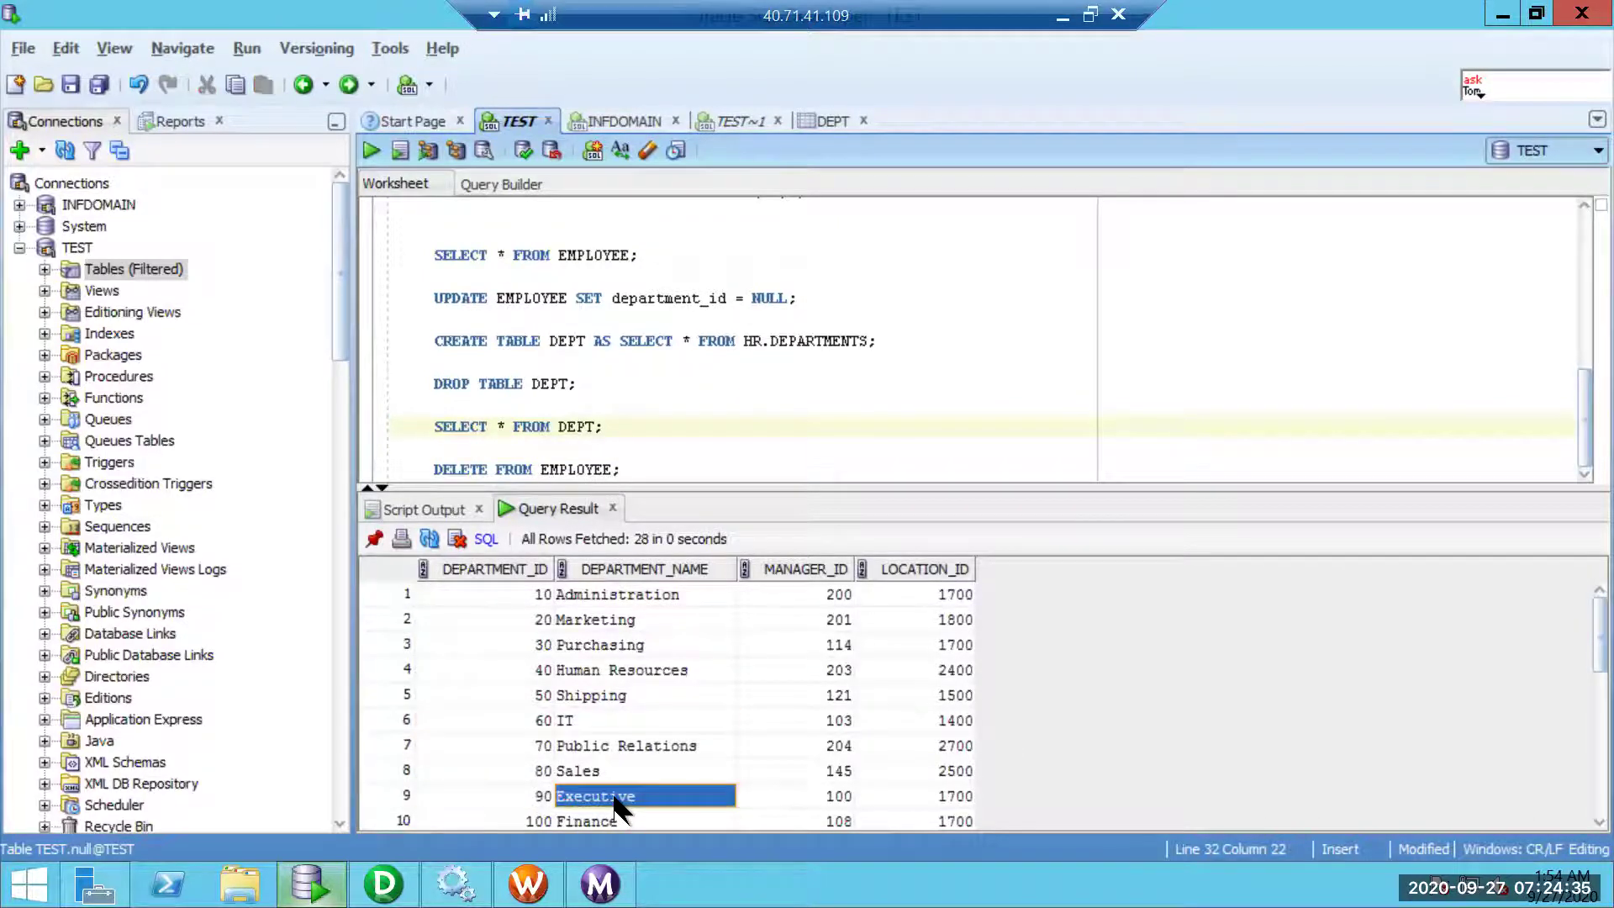
- Switch to Designer and delete the LKP_DEPT lookup from the m_LKP_Customer mapping
left_click(385, 885)
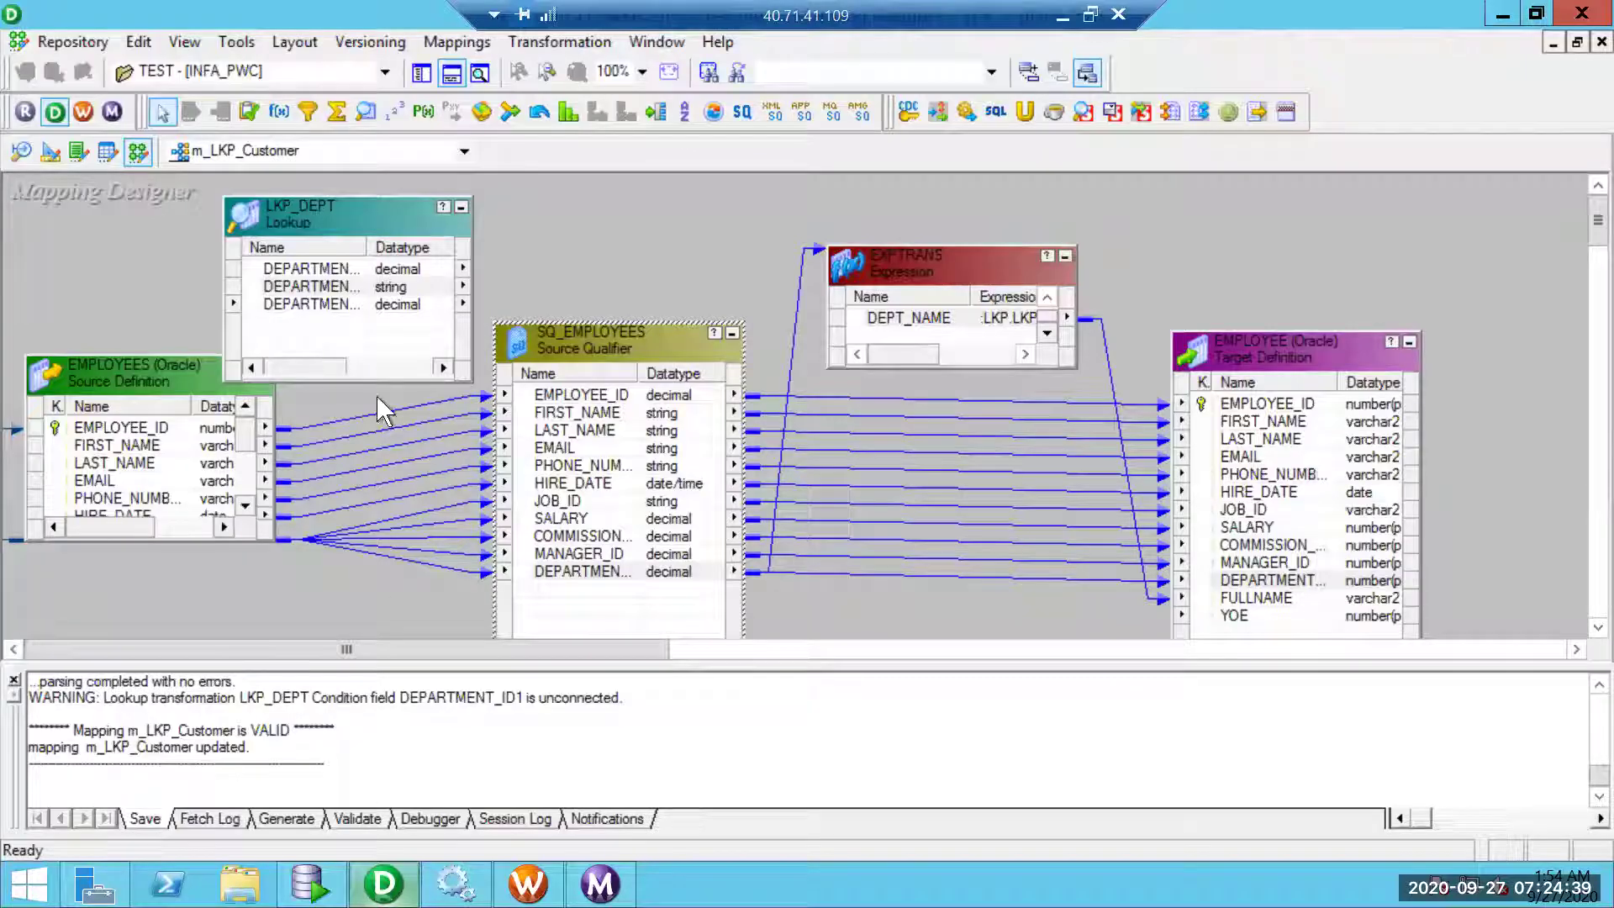
left_click(353, 210)
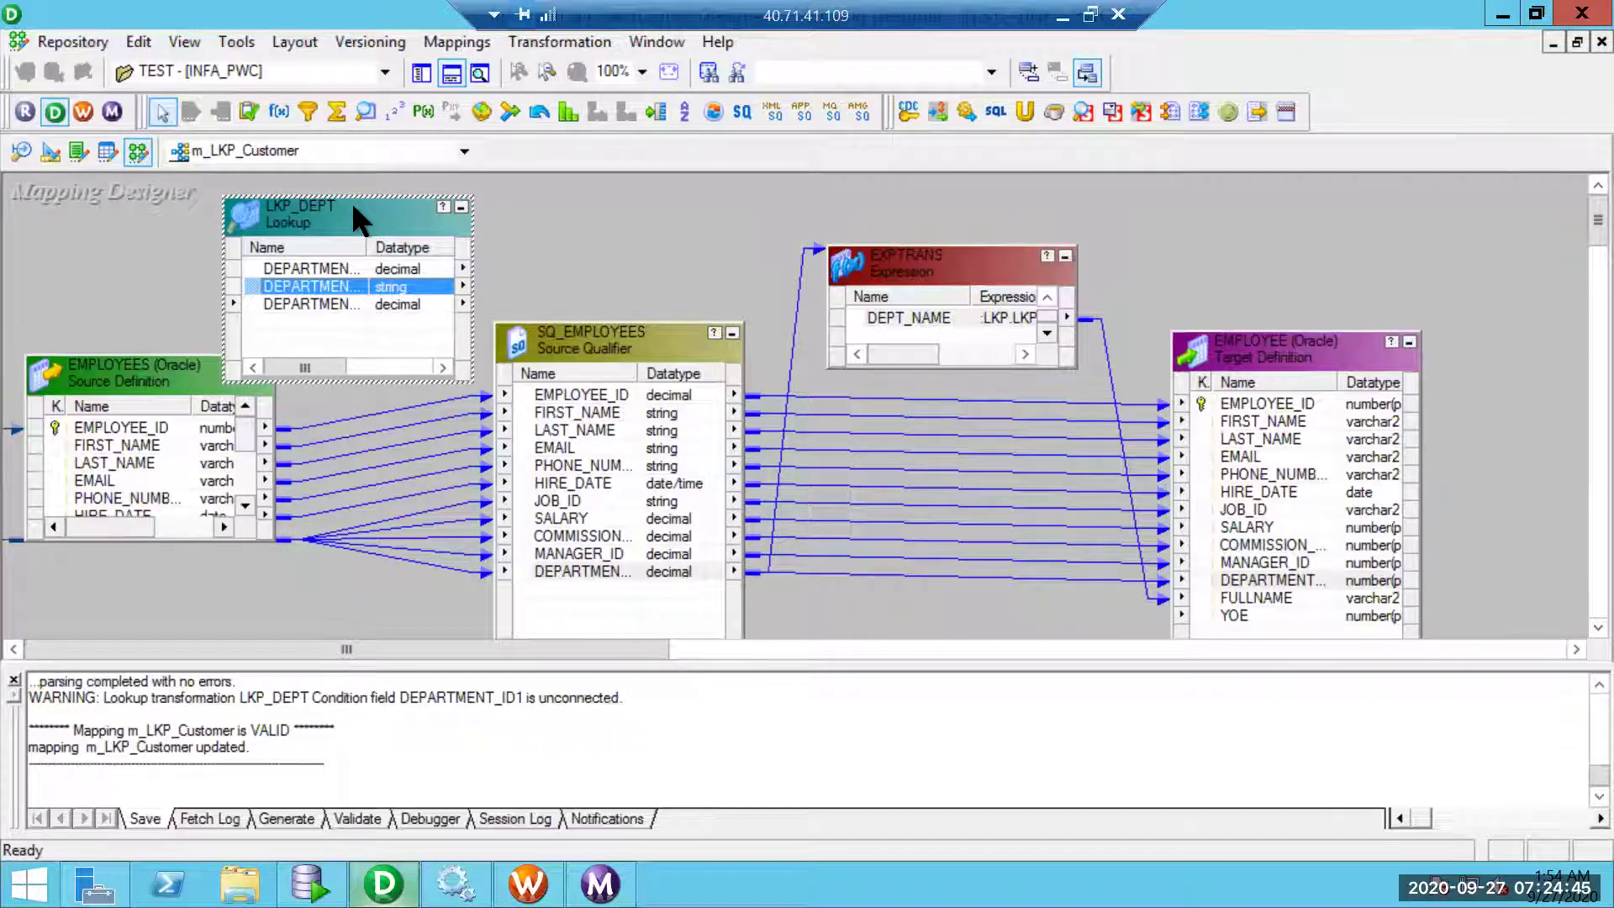
key("Delete")
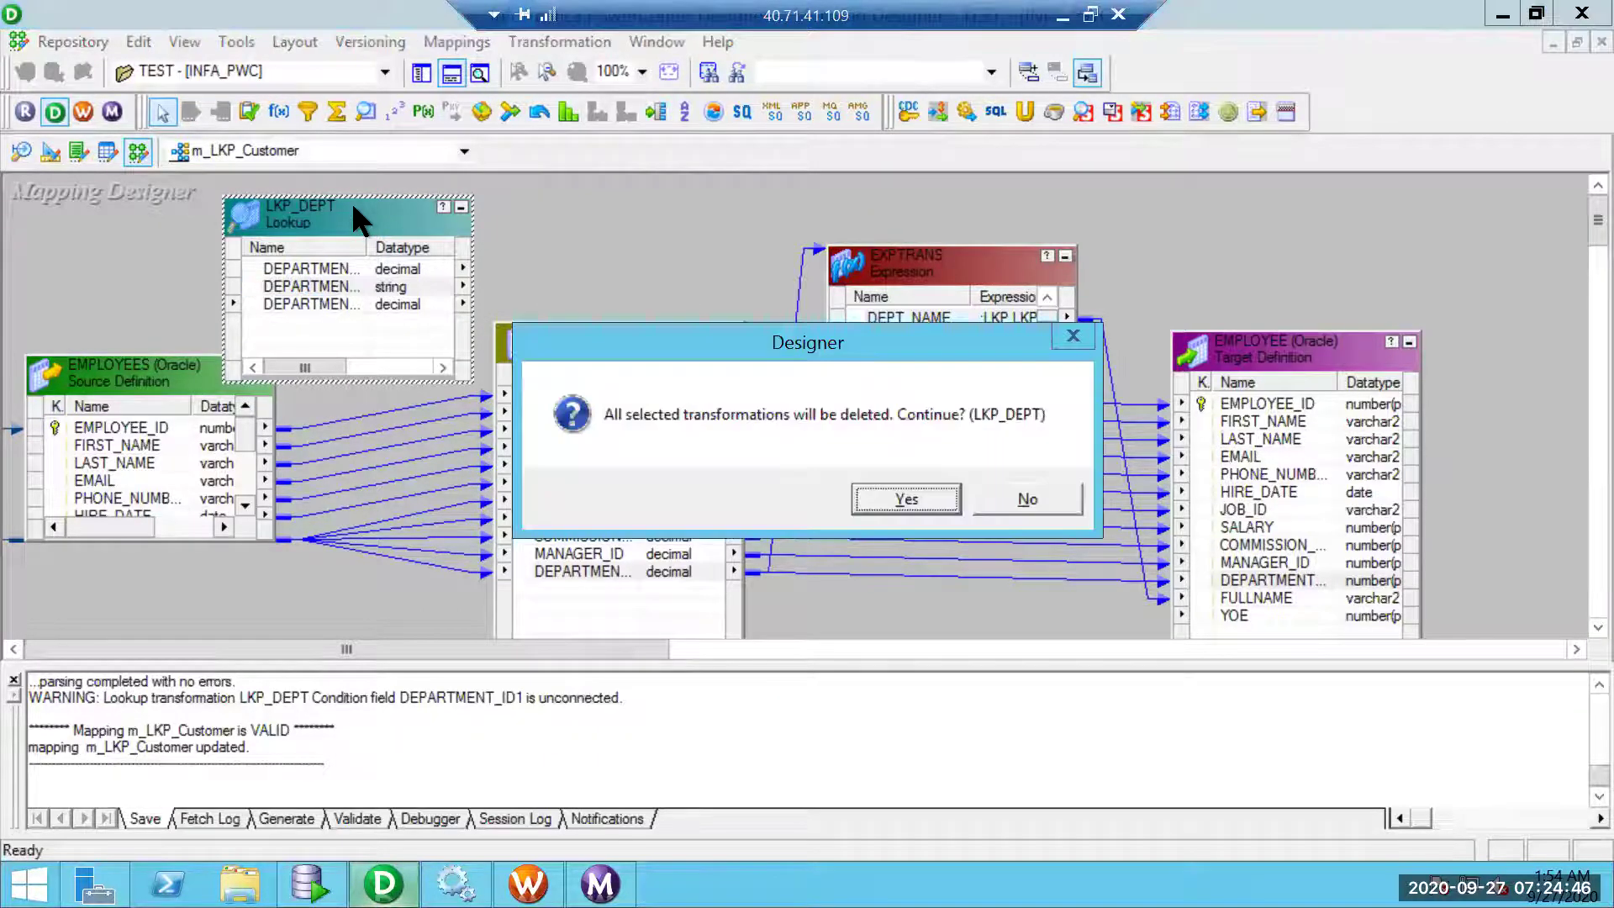
left_click(892, 498)
- Create a lookup on the DEPT source that returns all values on multiple match, and link the source qualifier's DEPARTMENT_ID into it
left_click(365, 110)
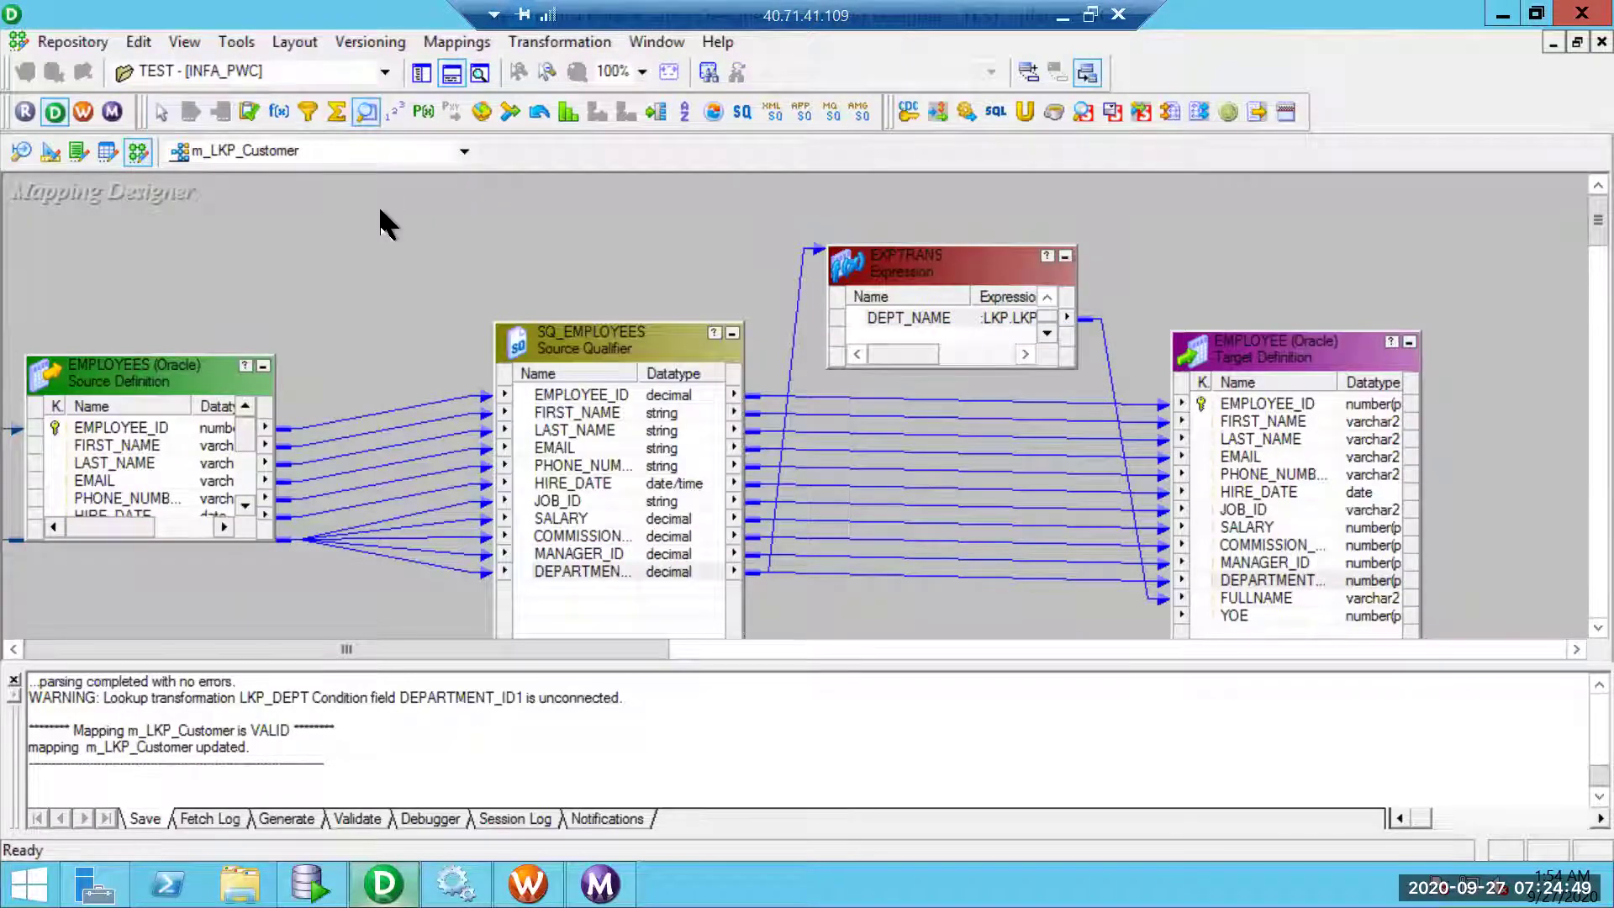
left_click(380, 217)
left_click(555, 330)
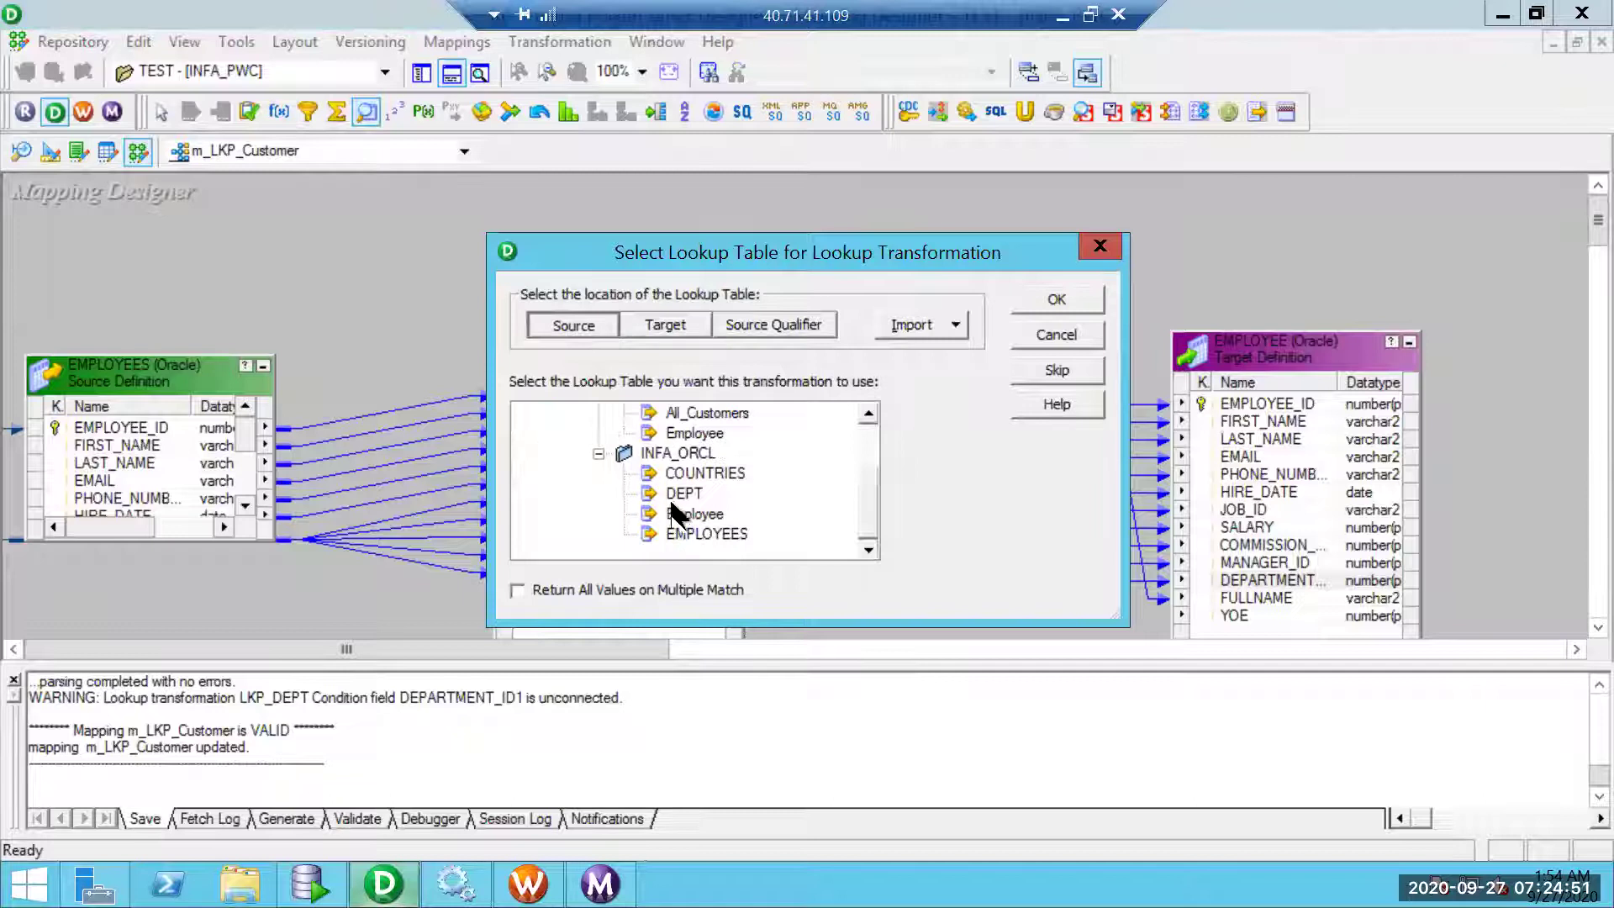
left_click(685, 496)
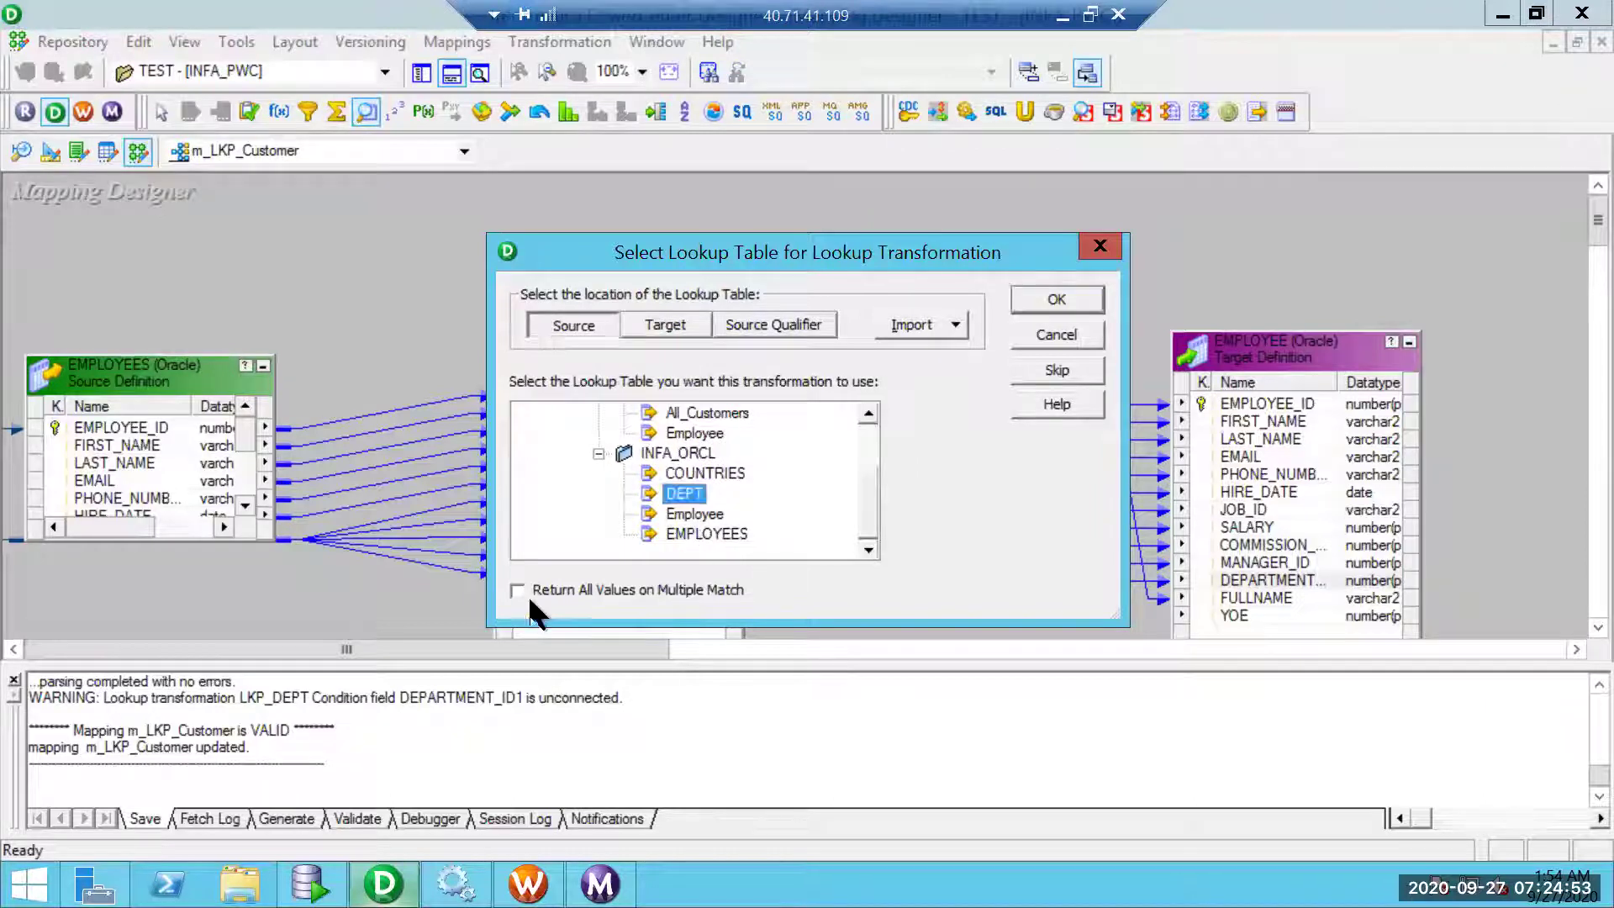
left_click(516, 590)
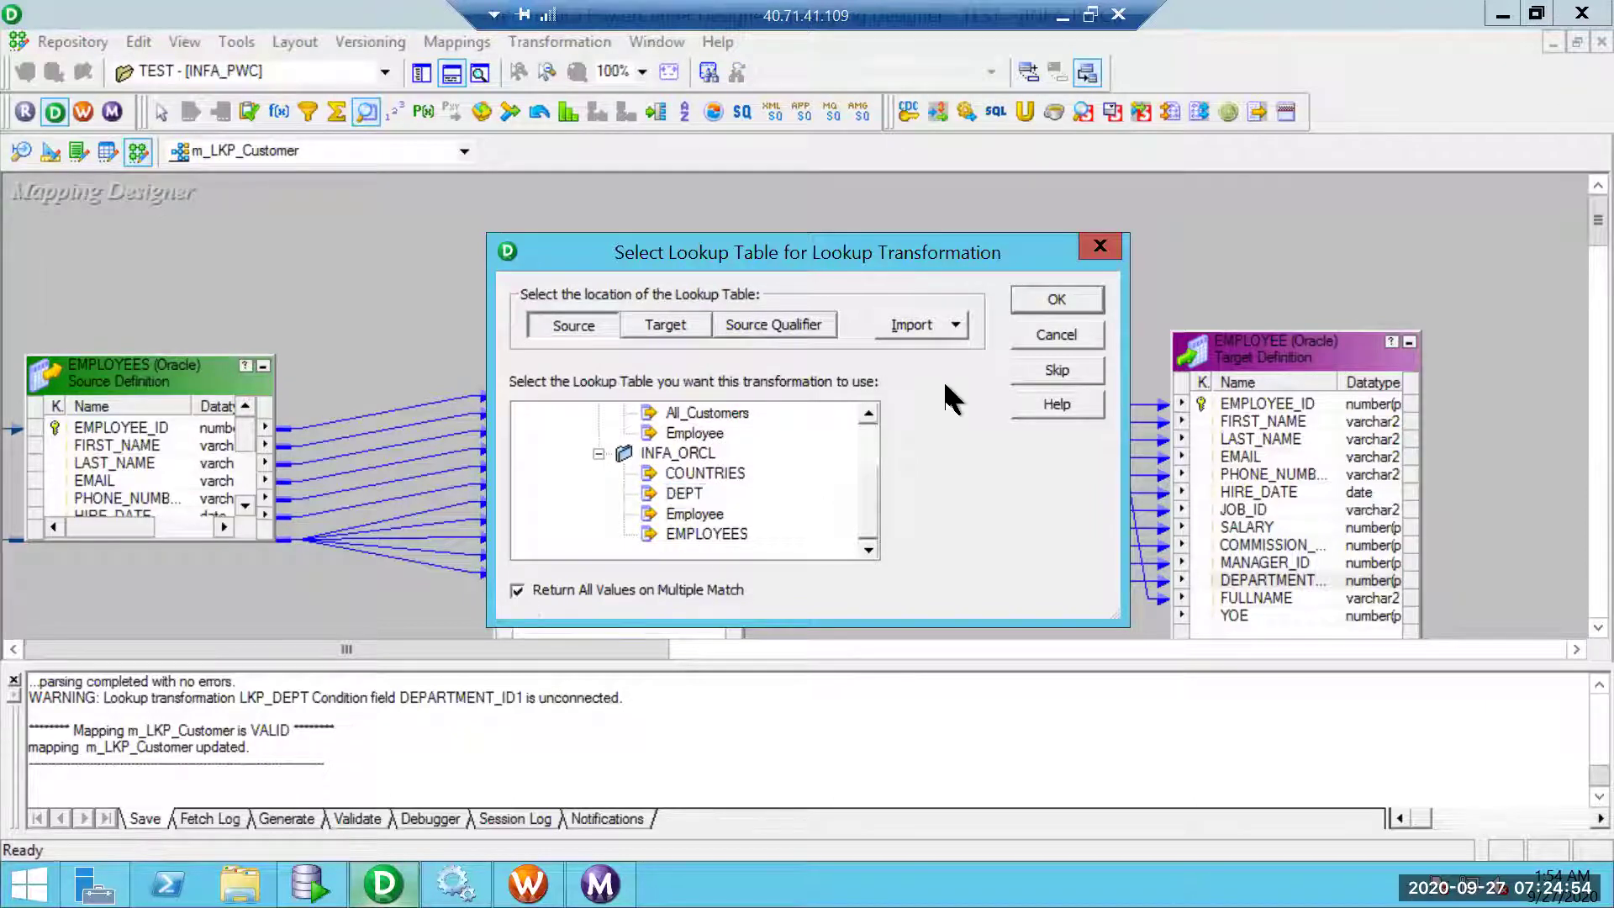
left_click(1056, 299)
left_click_drag(516, 222, 452, 217)
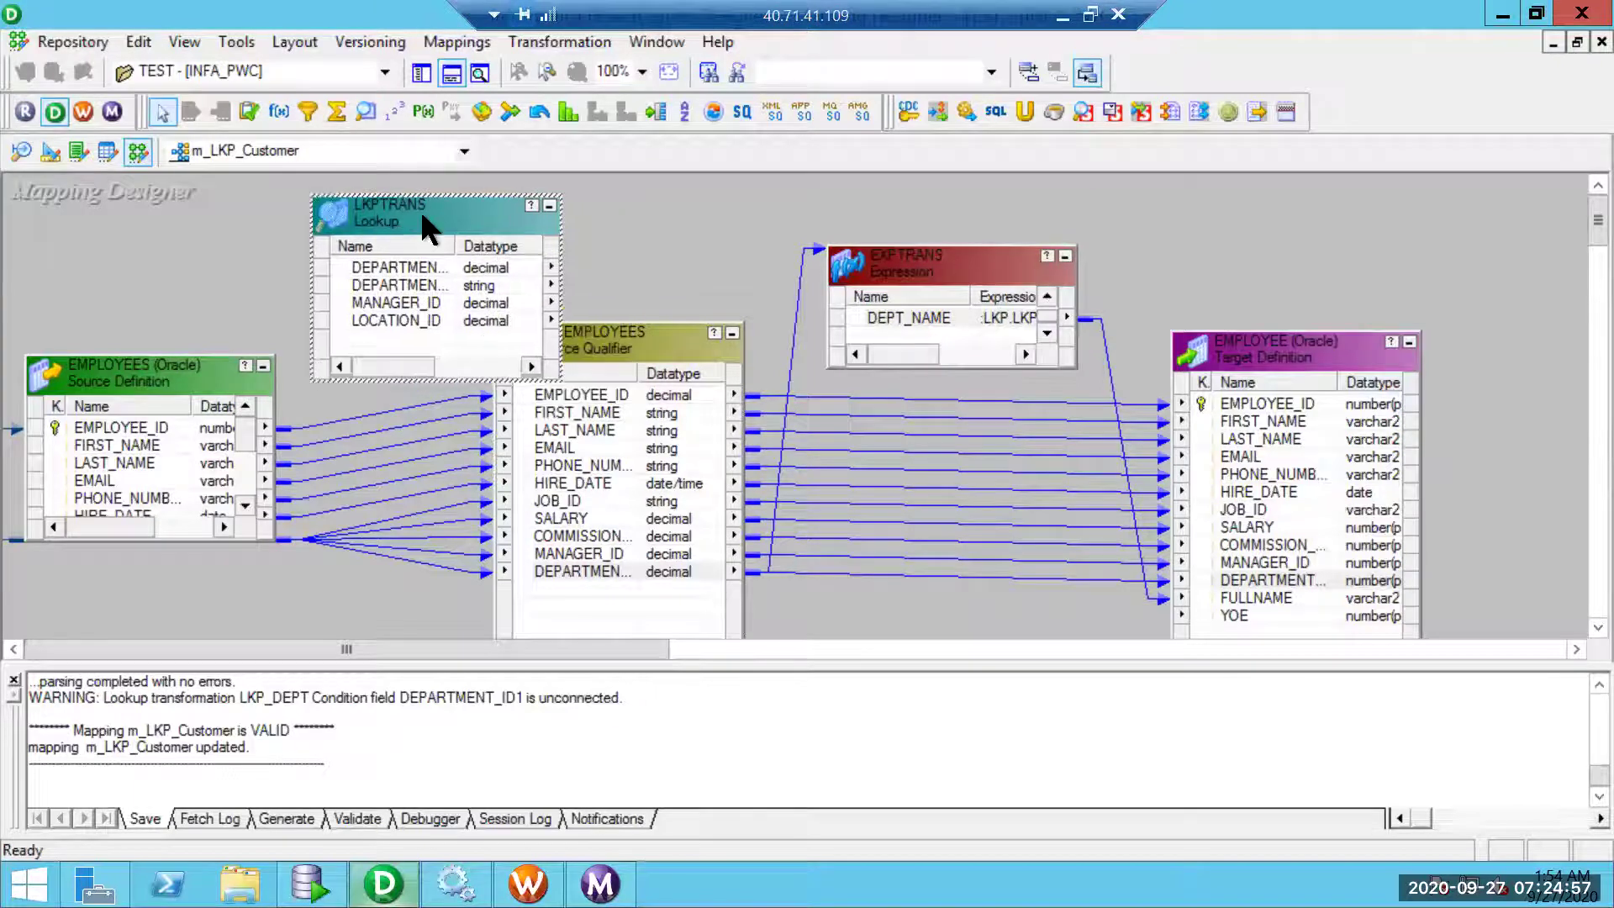
left_click(576, 573)
left_click_drag(575, 572, 393, 333)
- Remove the MANAGER_ID and LOCATION_ID ports from the new lookup and make DEPARTMENT_NAME its return port
double_click(405, 318)
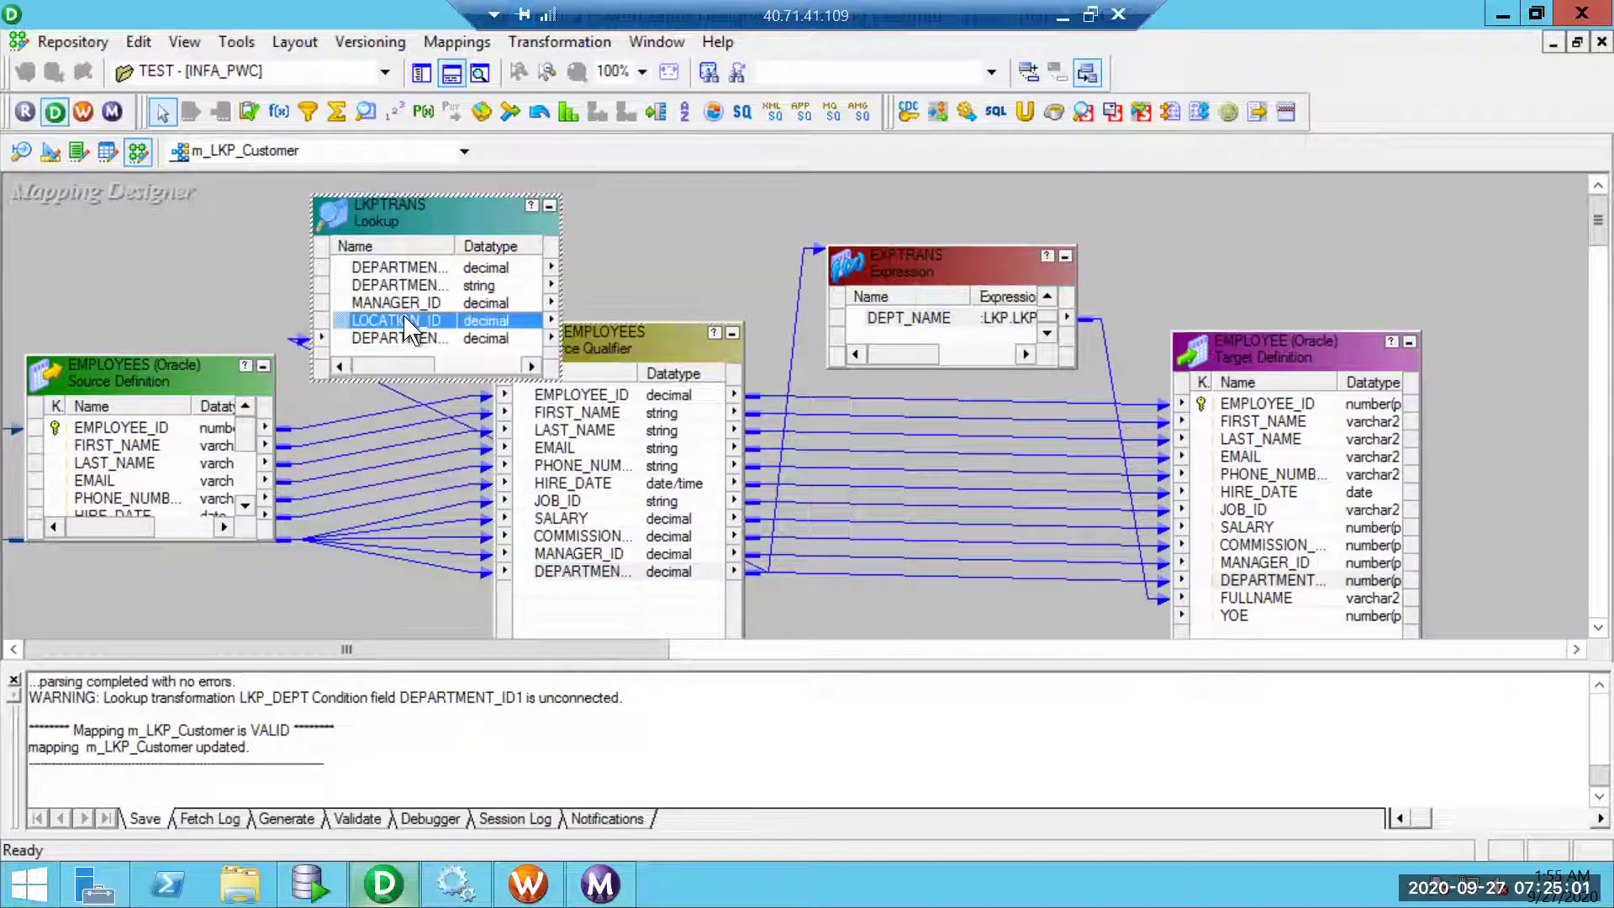
left_click(511, 385)
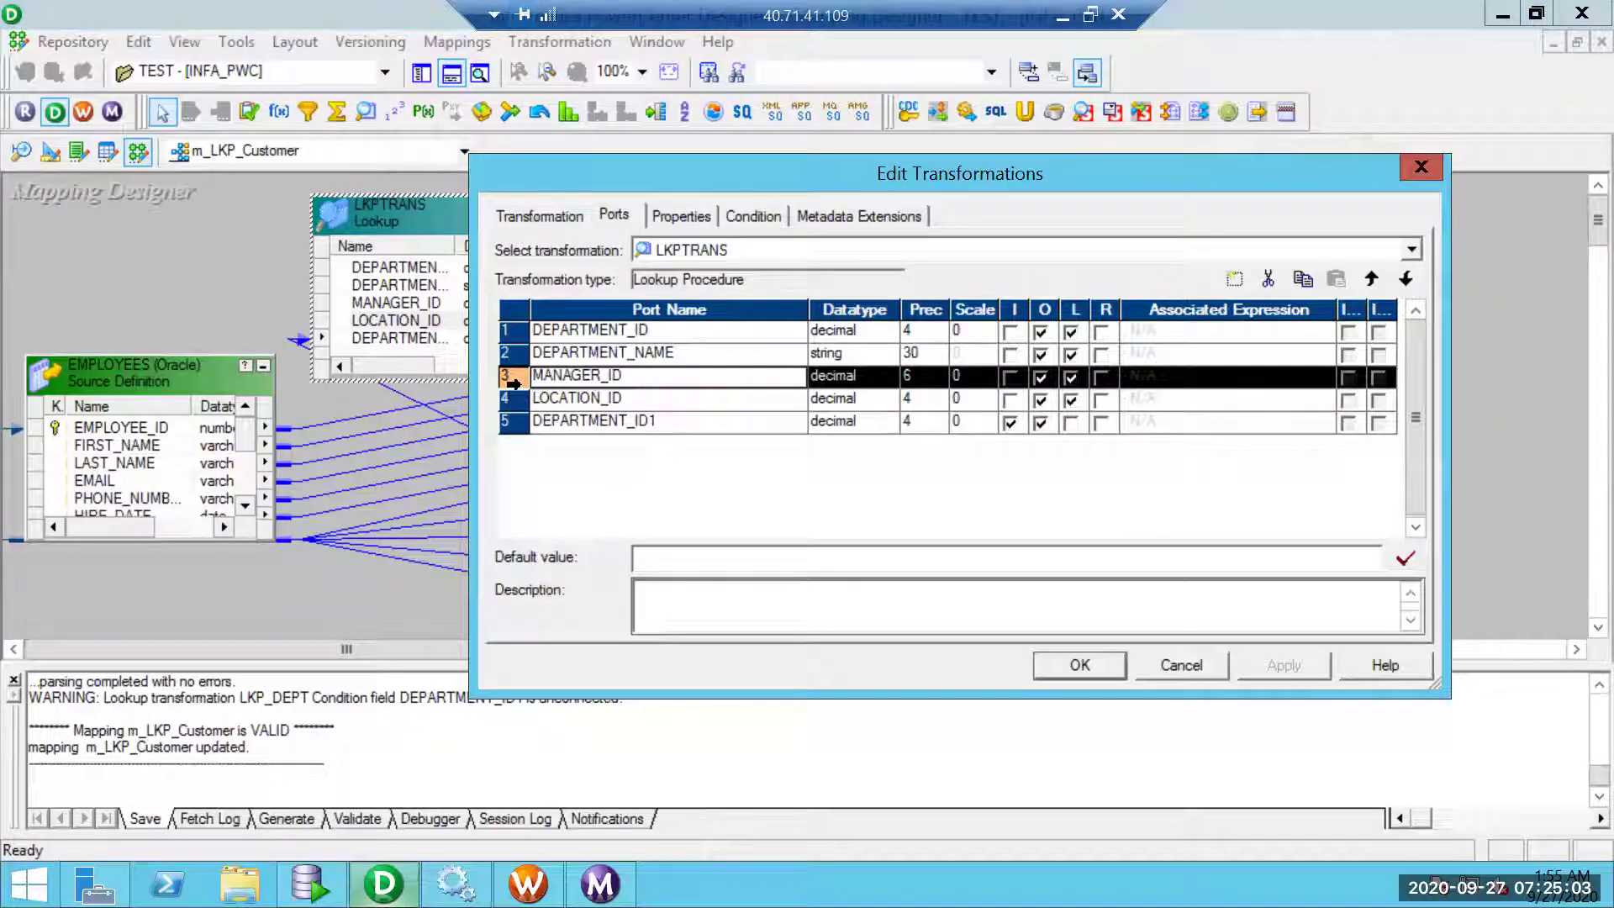
left_click(513, 391, "shift")
left_click(1267, 279)
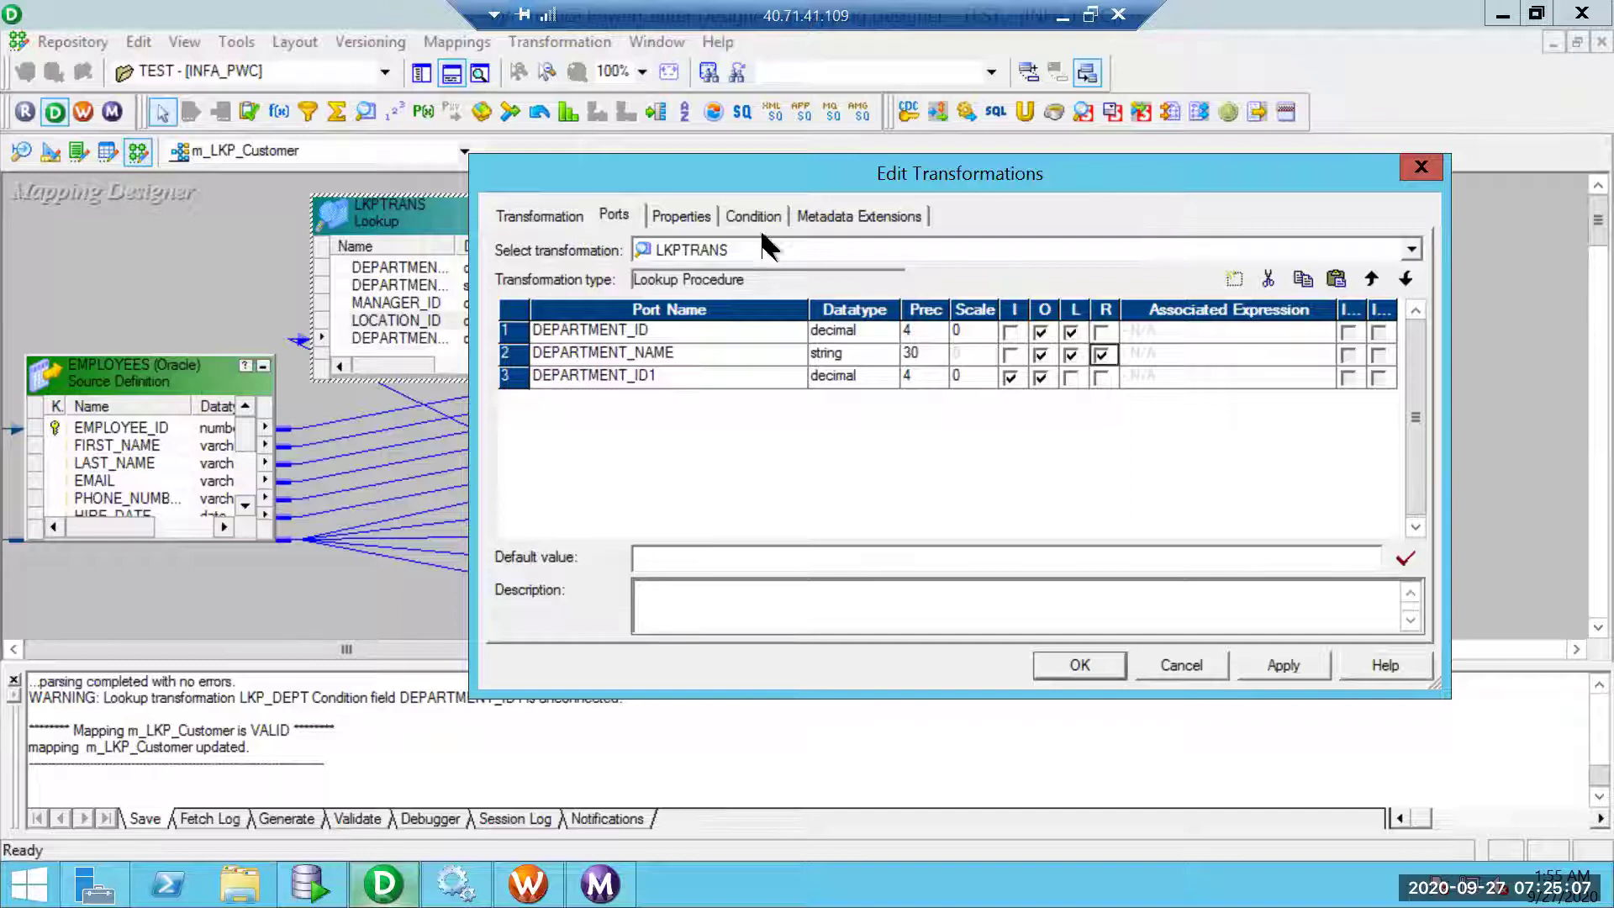
- Add the lookup condition DEPARTMENT_ID = DEPARTMENT_ID1, check the ports, and save the mapping
left_click(697, 214)
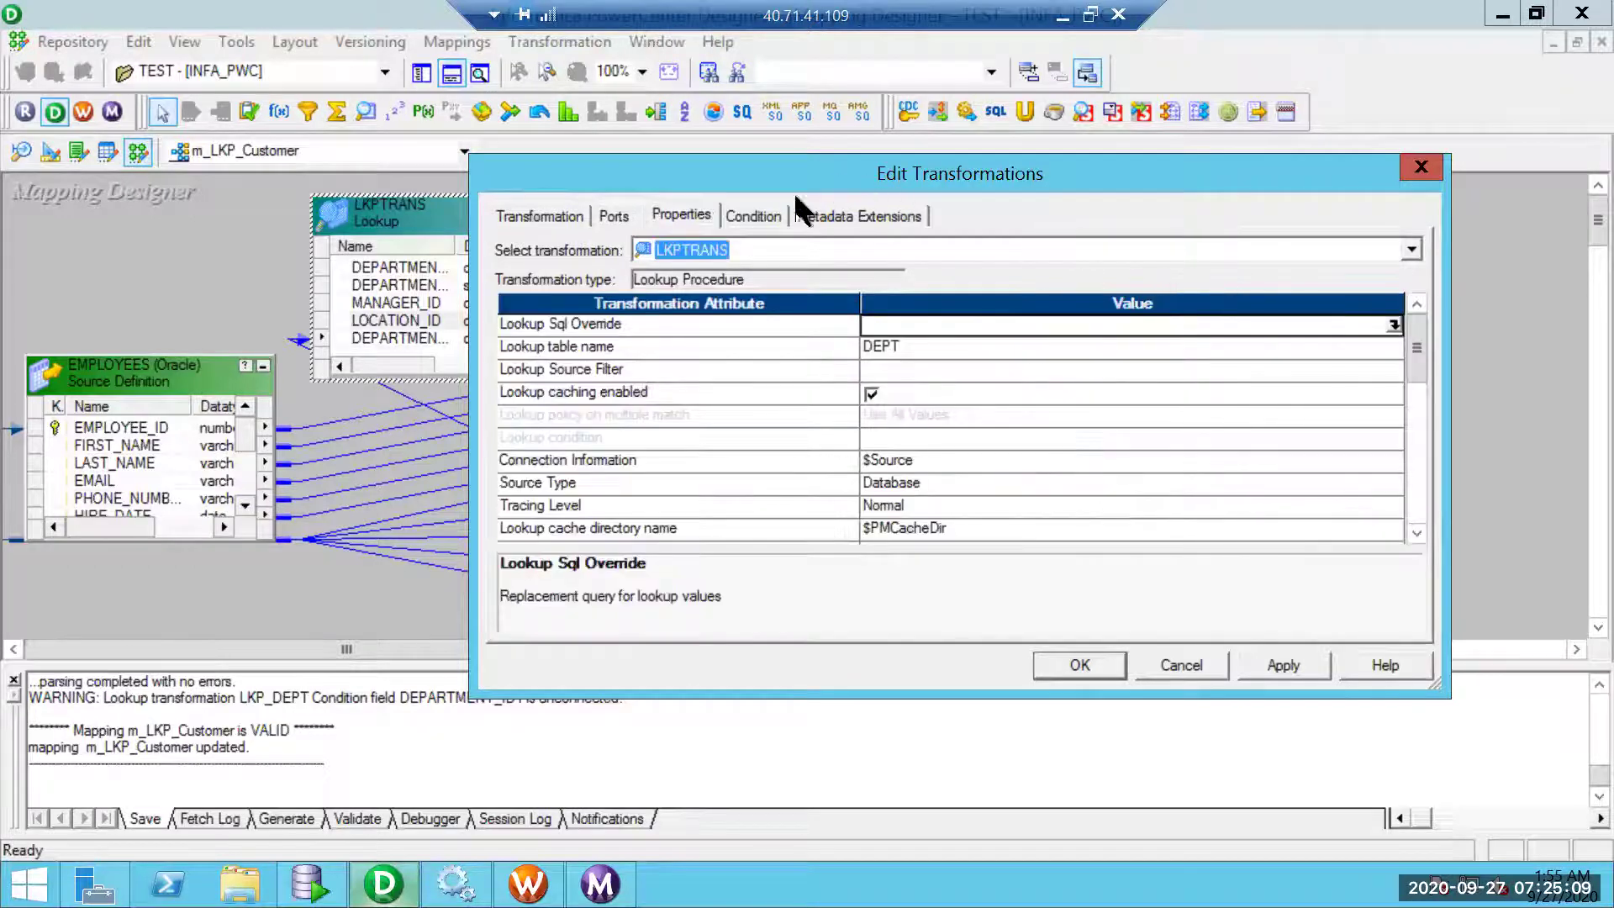
left_click(763, 212)
left_click(1234, 279)
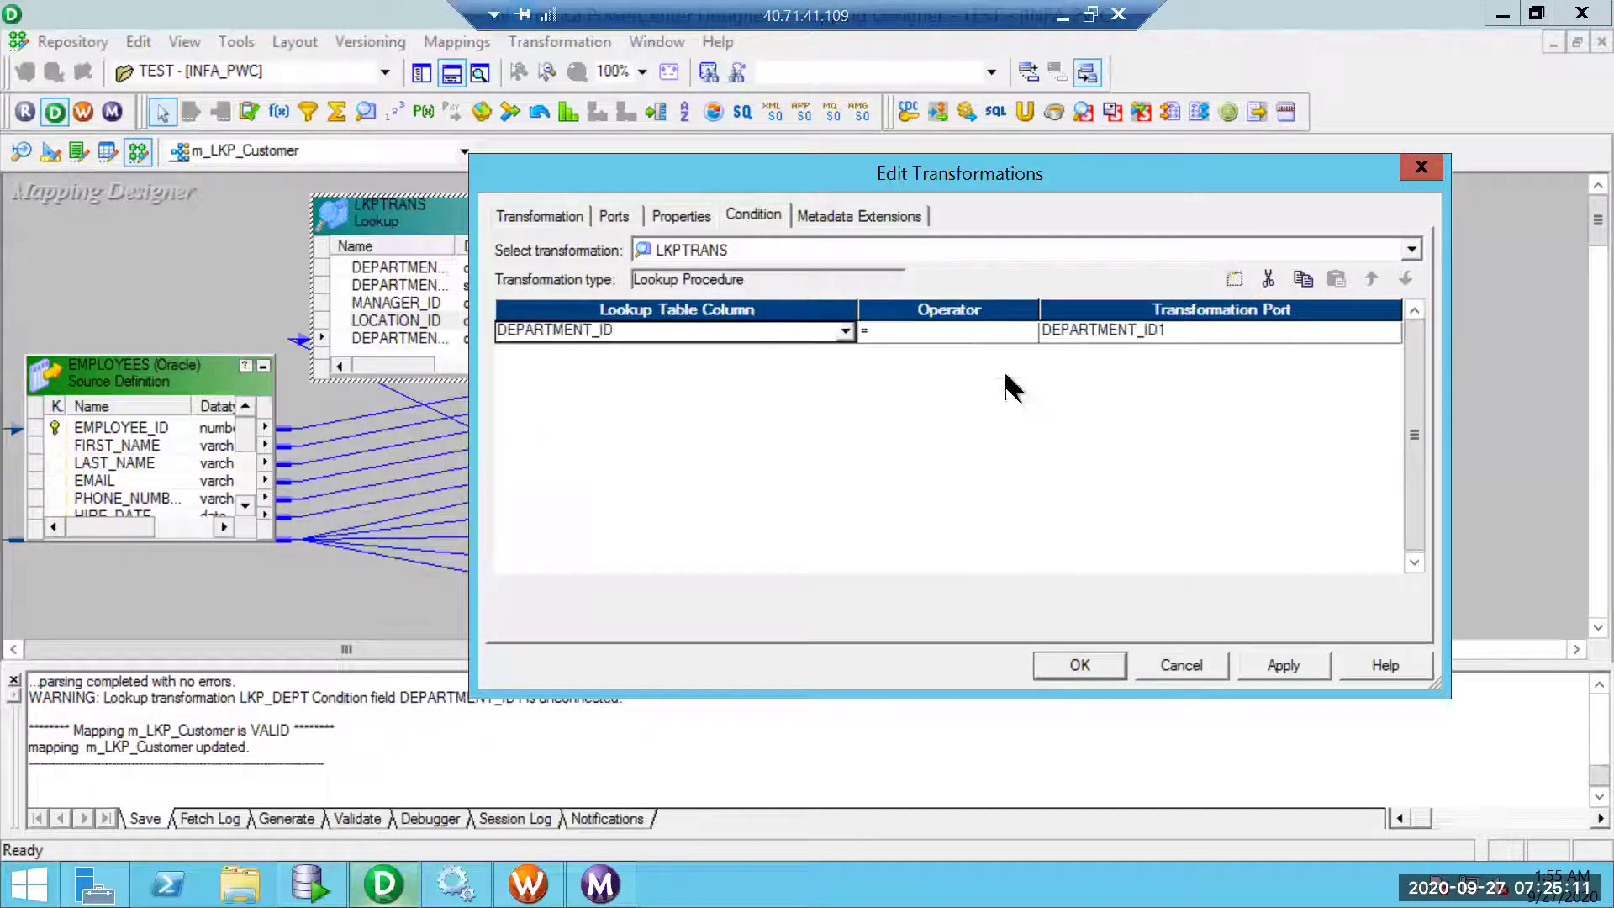
left_click(1305, 664)
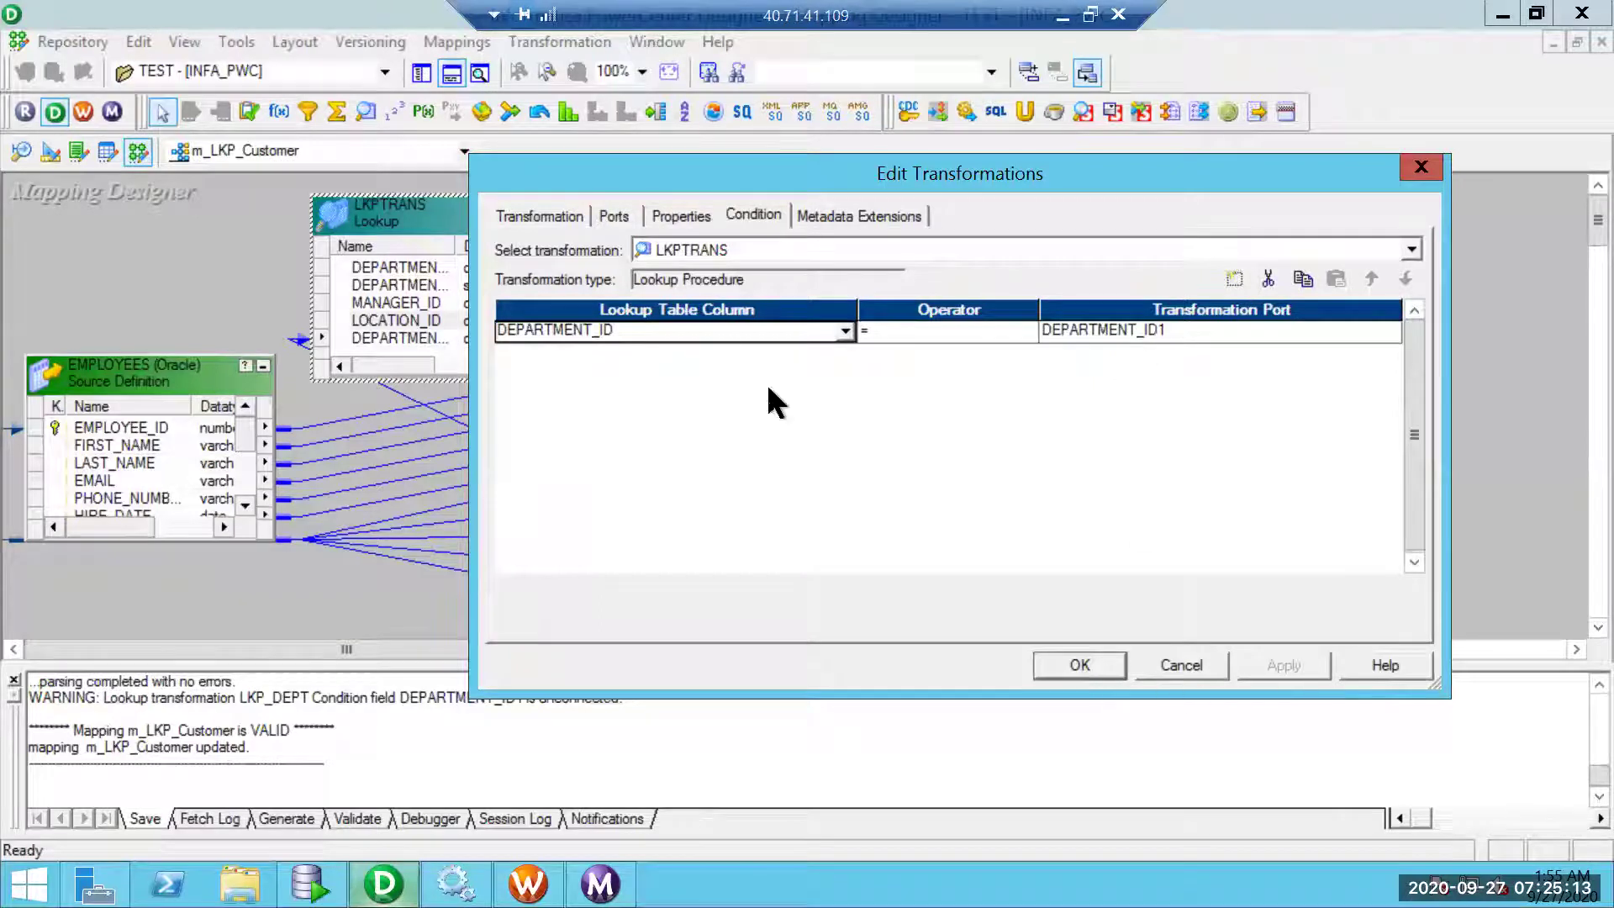
left_click(614, 217)
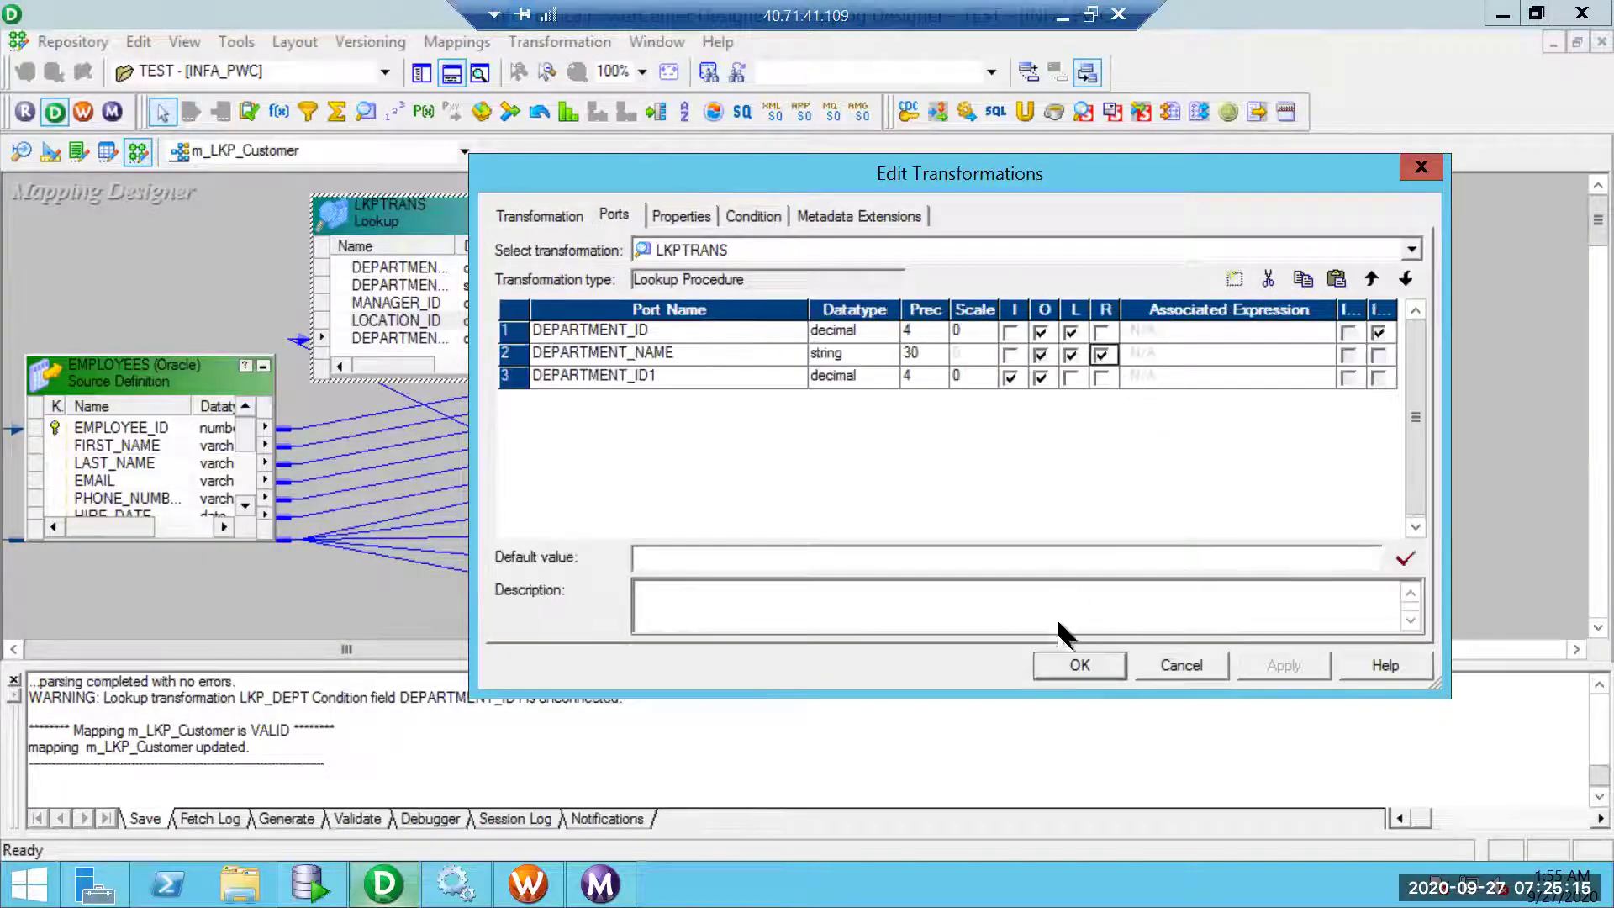
left_click(1070, 664)
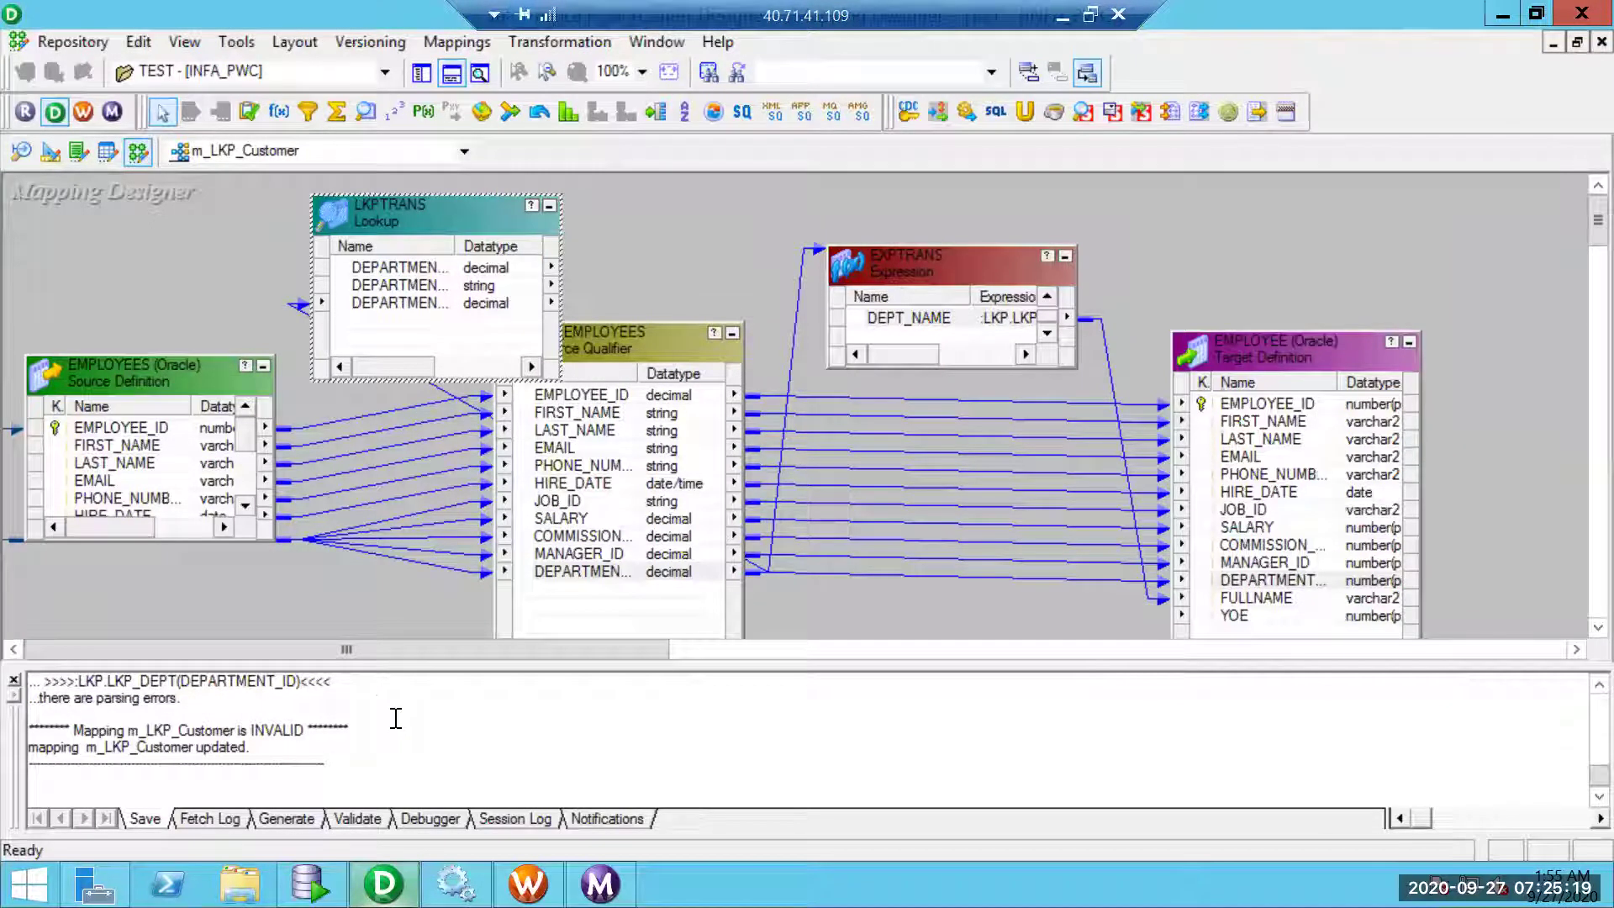
- Review the DEPT_NAME port's expression in the EXPTRANS transformation without changing it
double_click(1017, 319)
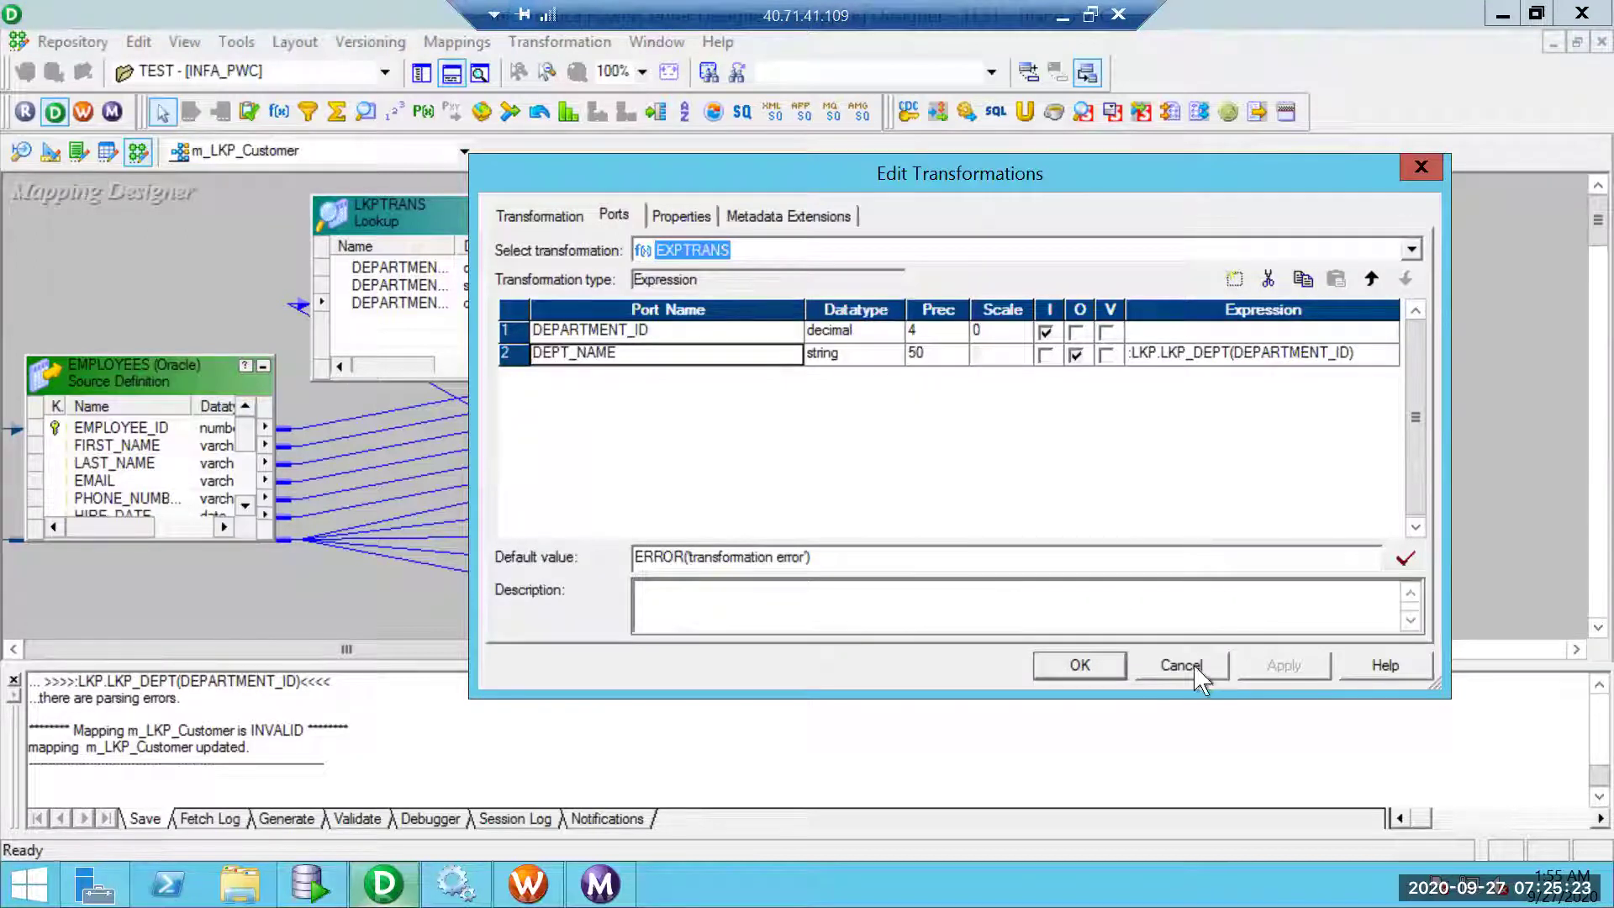
left_click(1181, 664)
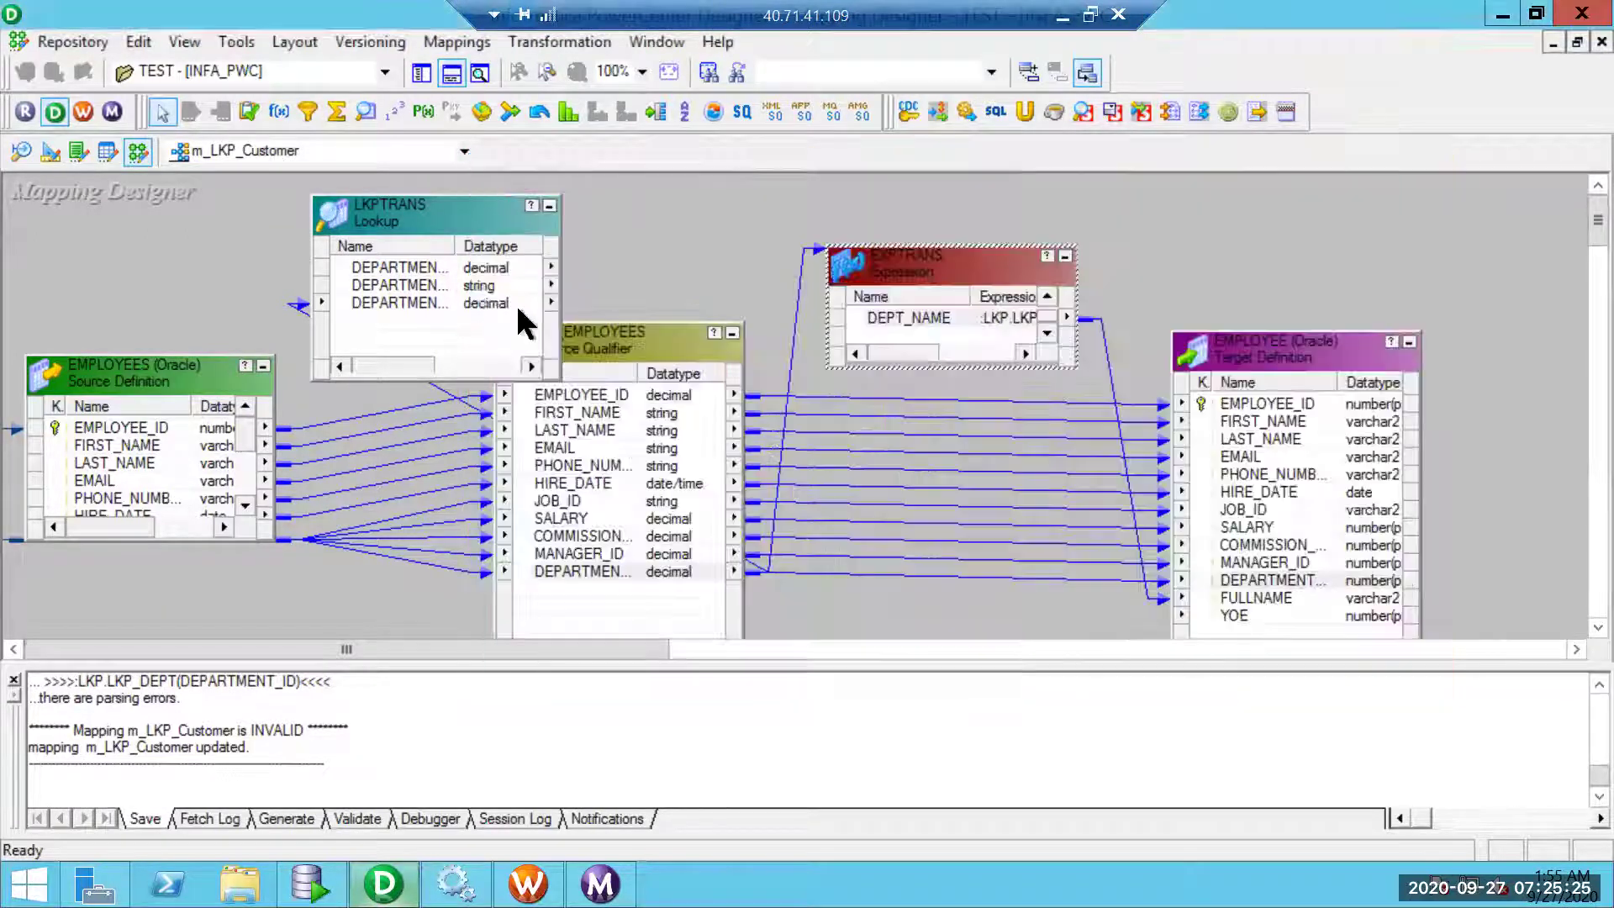
- Delete the link from the source qualifier's DEPARTMENT_ID to the lookup, keeping the lookup itself, and save the mapping
left_click(439, 392)
left_click(443, 394)
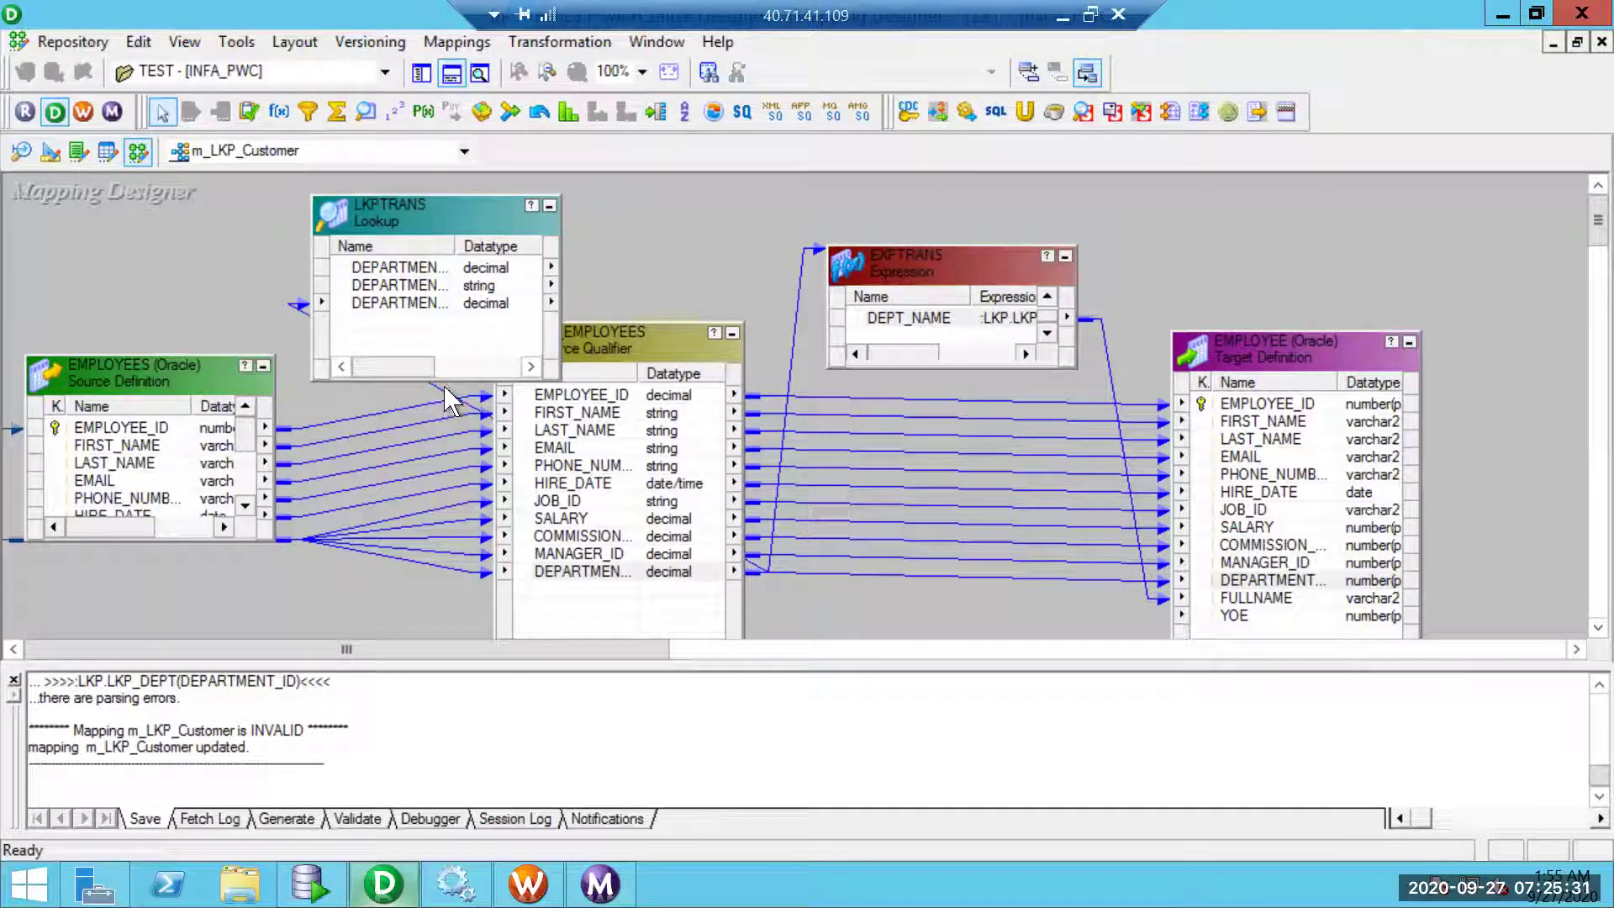
left_click(444, 393)
key("Delete")
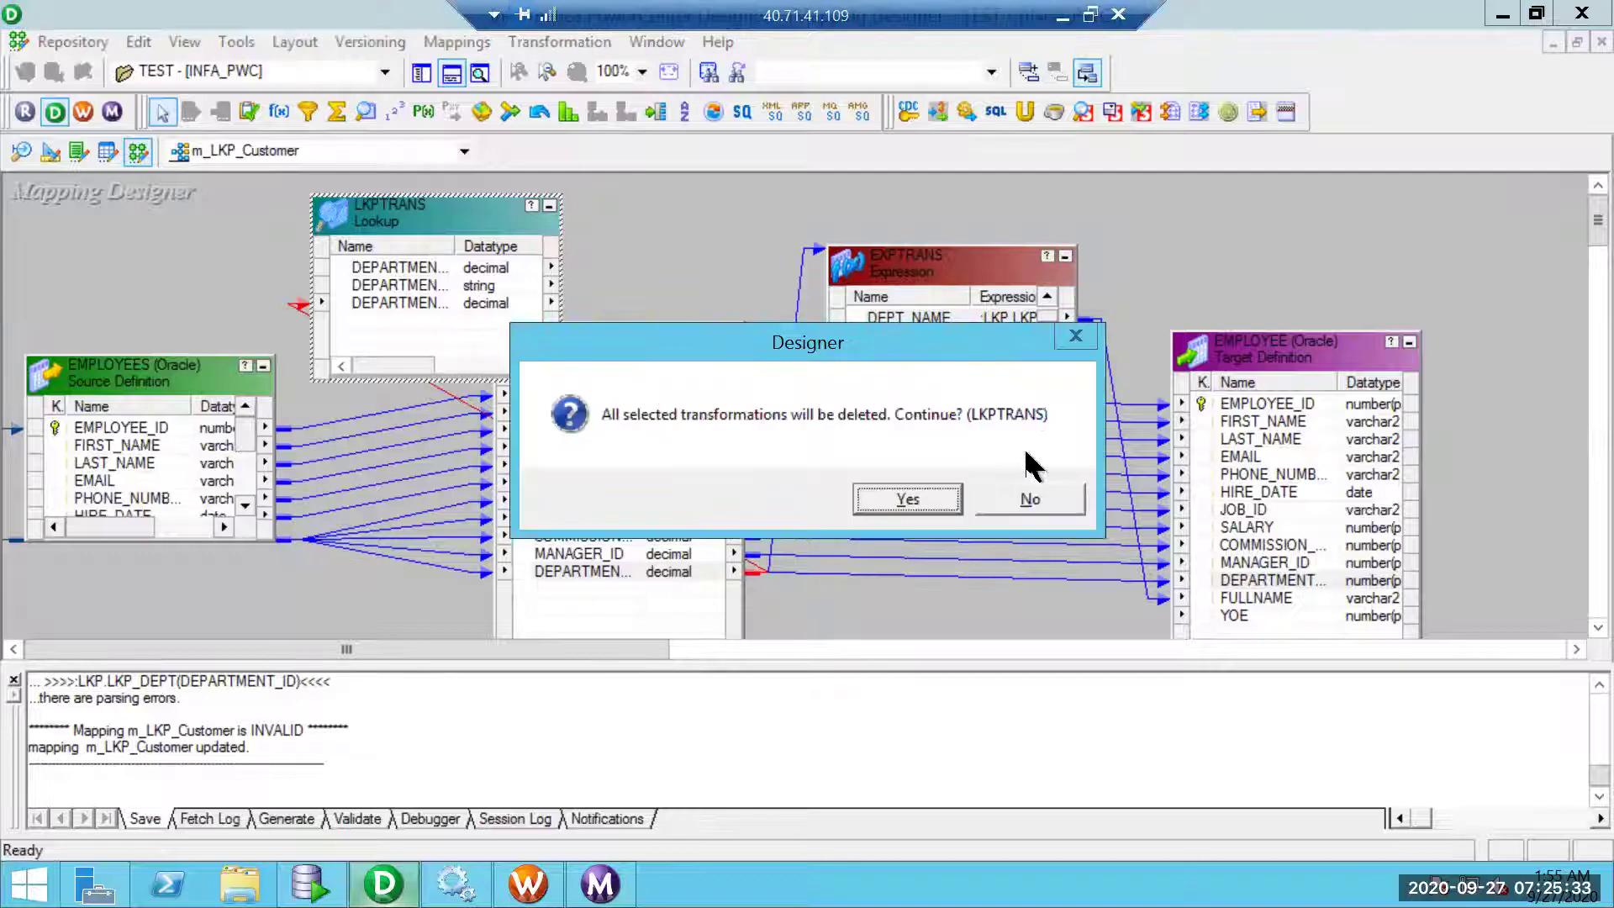
left_click(1027, 498)
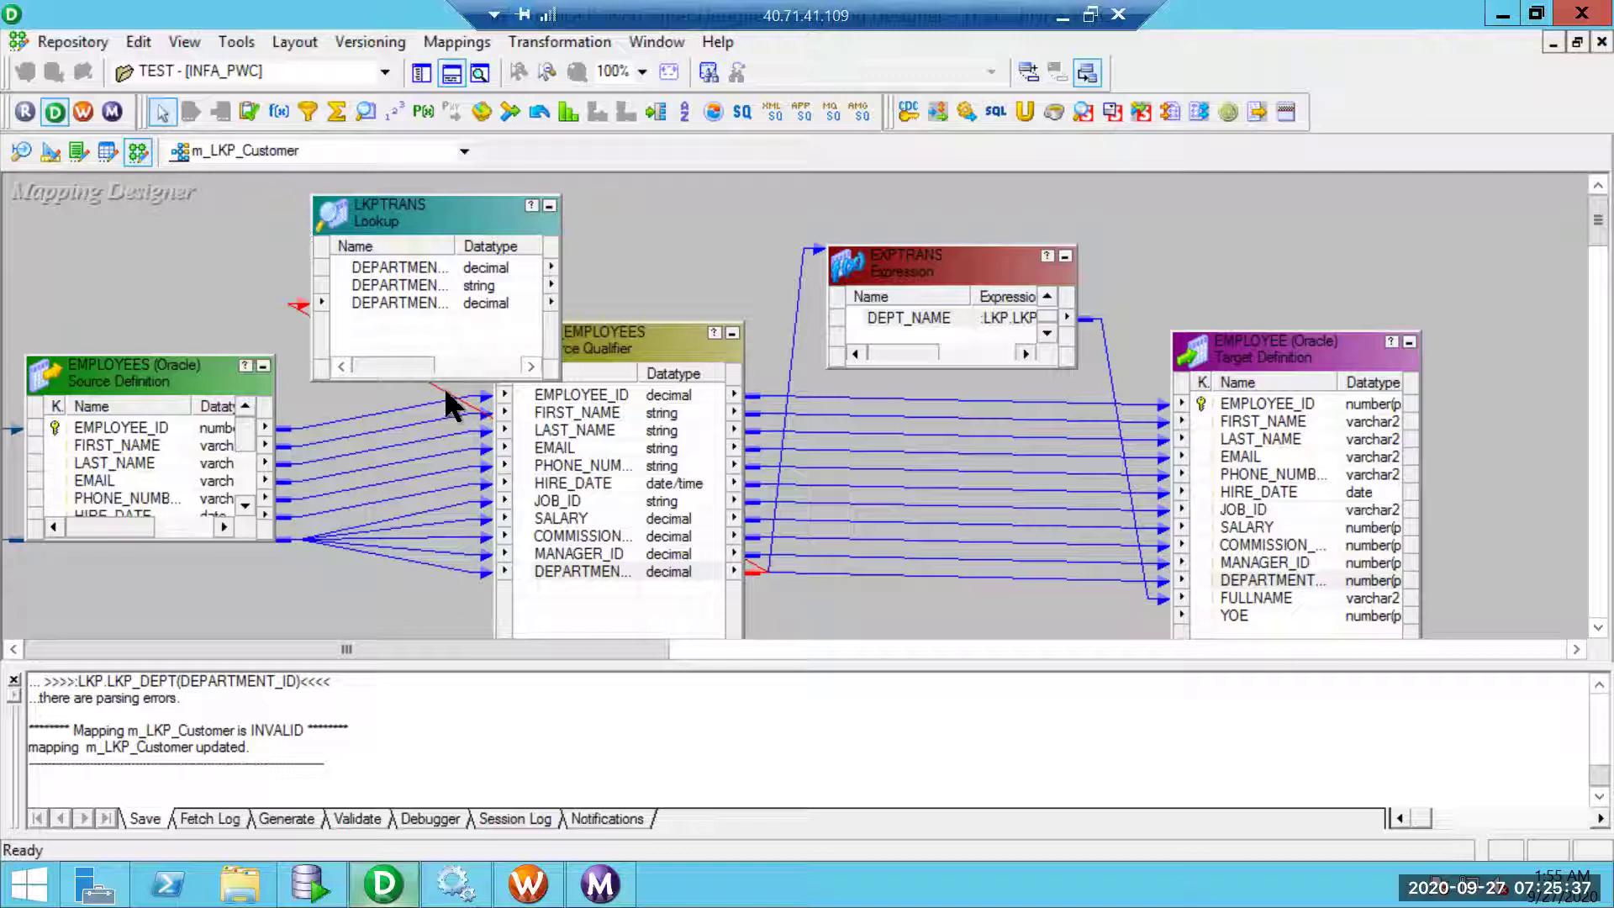
key("Delete")
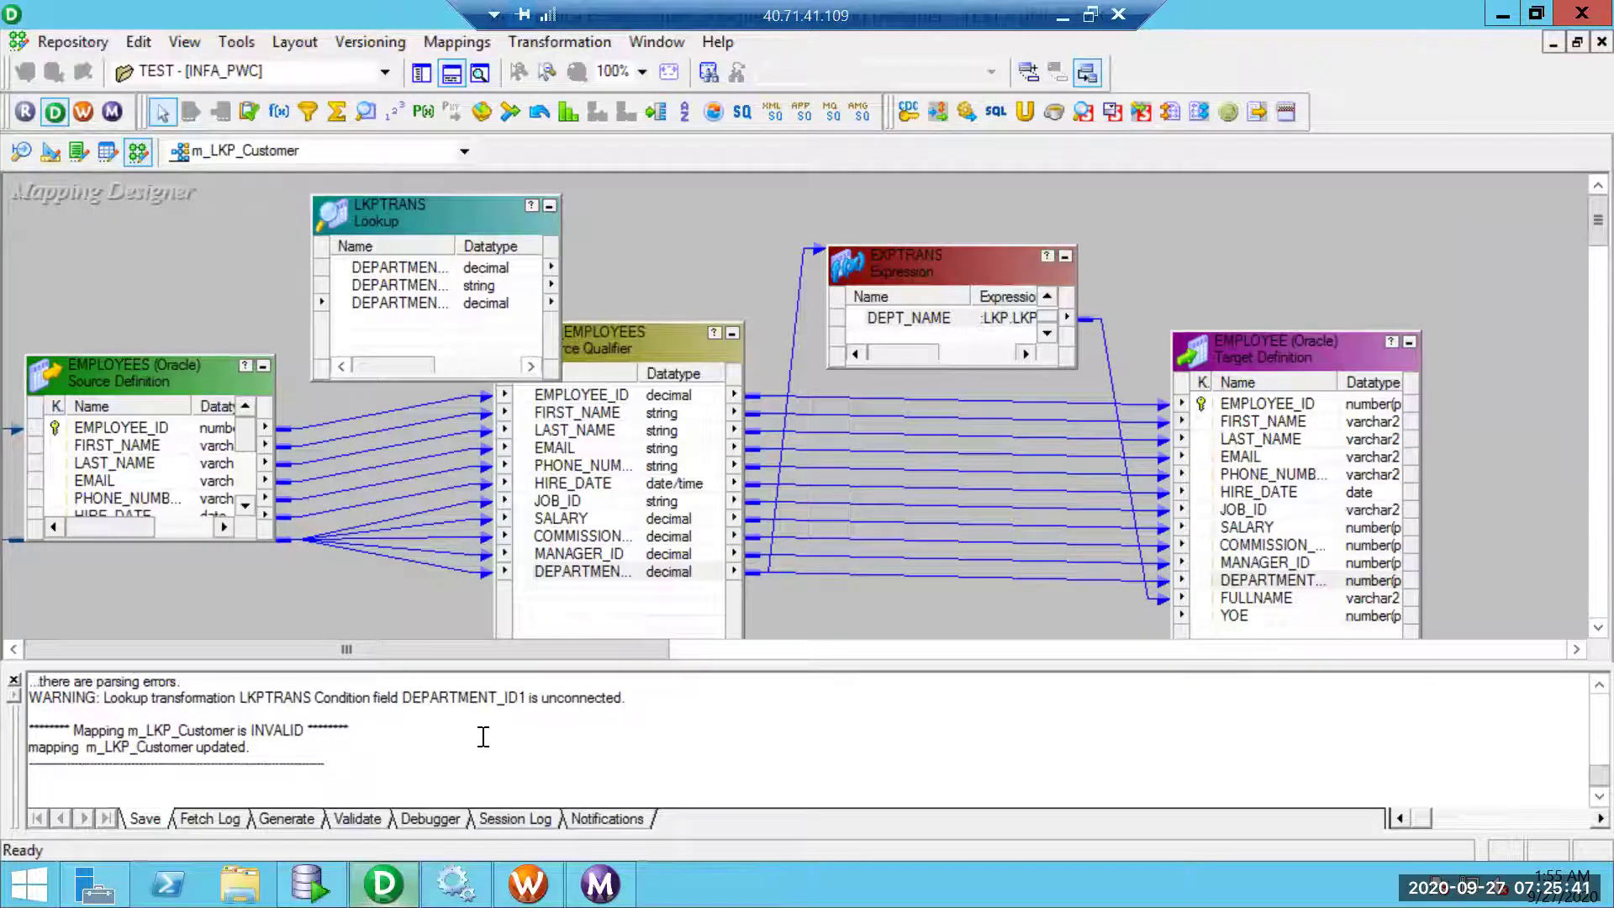
- Clear the output log and re-save the mapping by adding and deleting a temporary Sorter, to read fresh validation messages
right_click(829, 721)
left_click(903, 634)
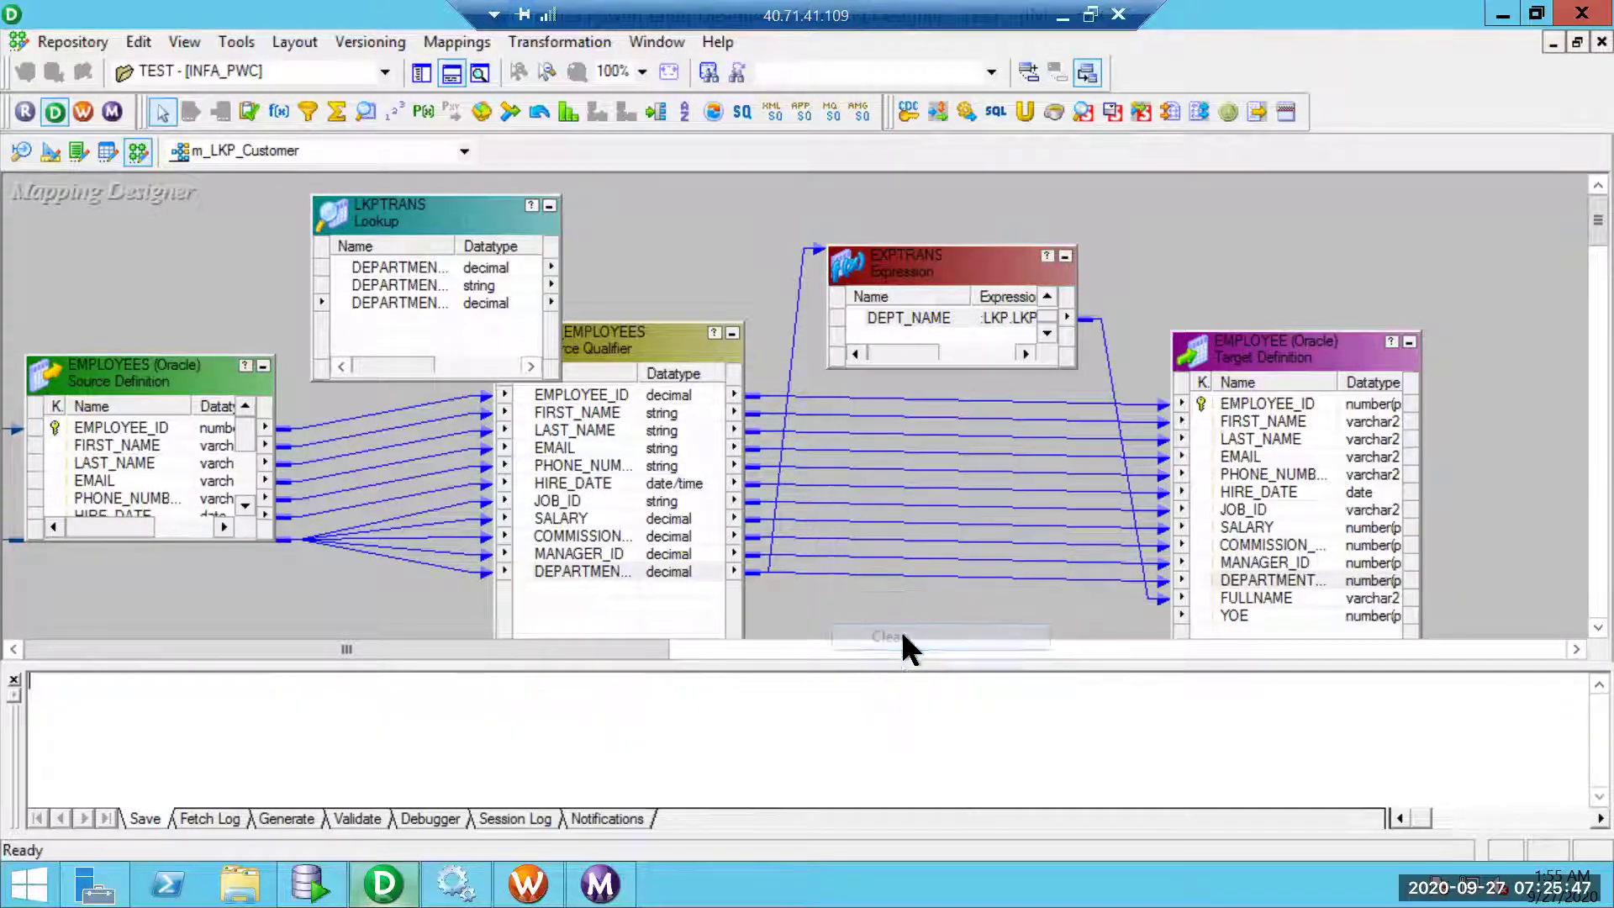
left_click(686, 111)
left_click(703, 254)
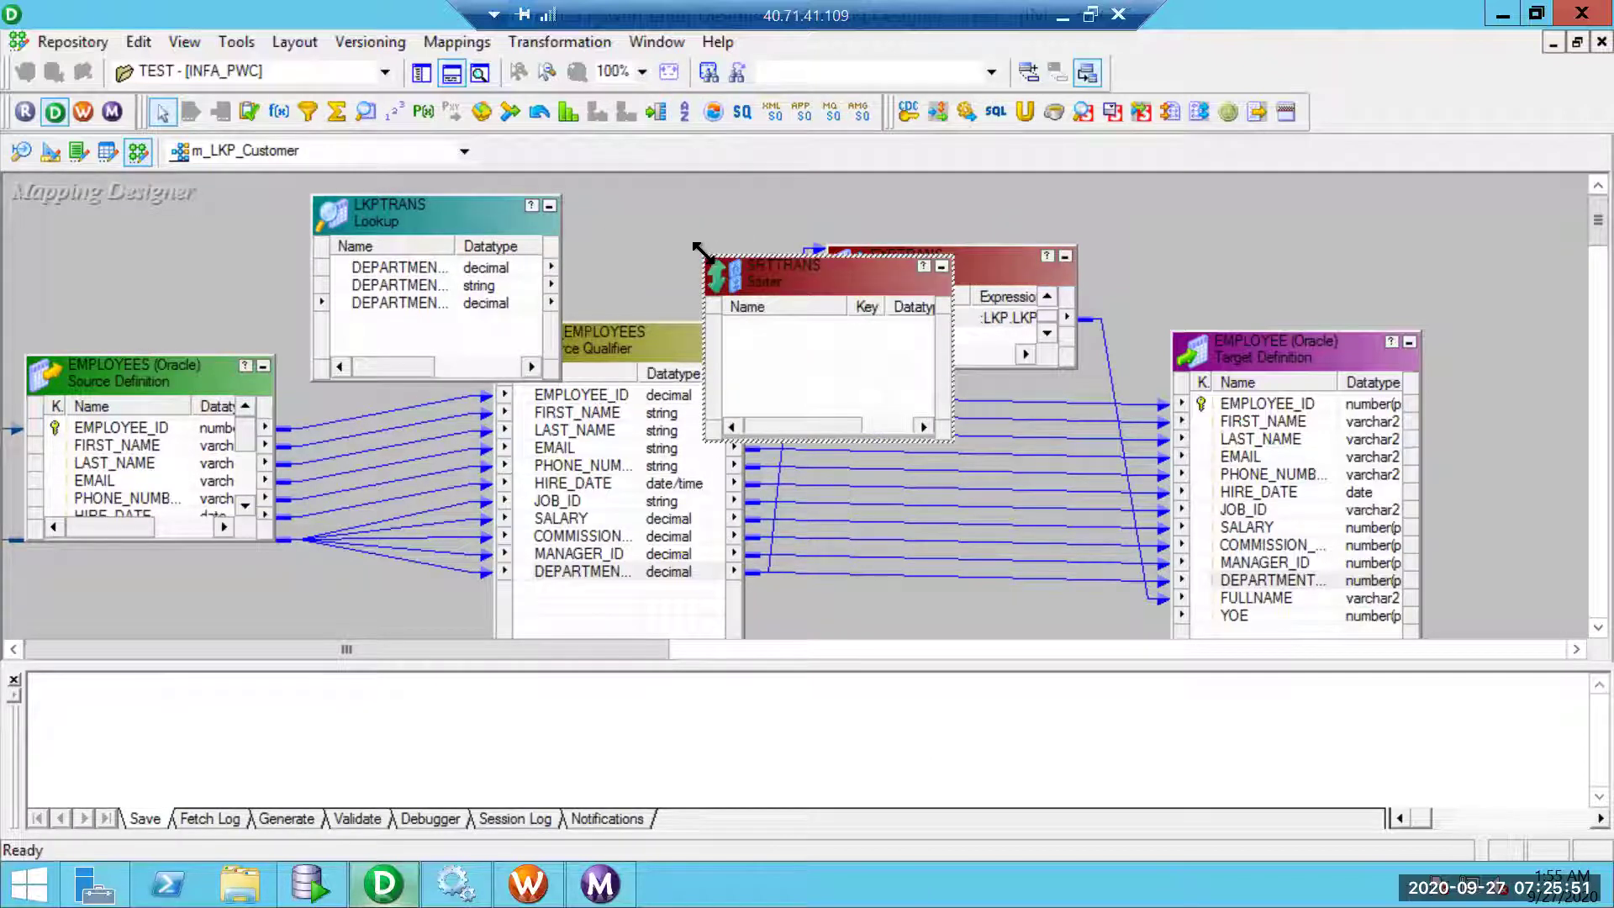
key("Delete")
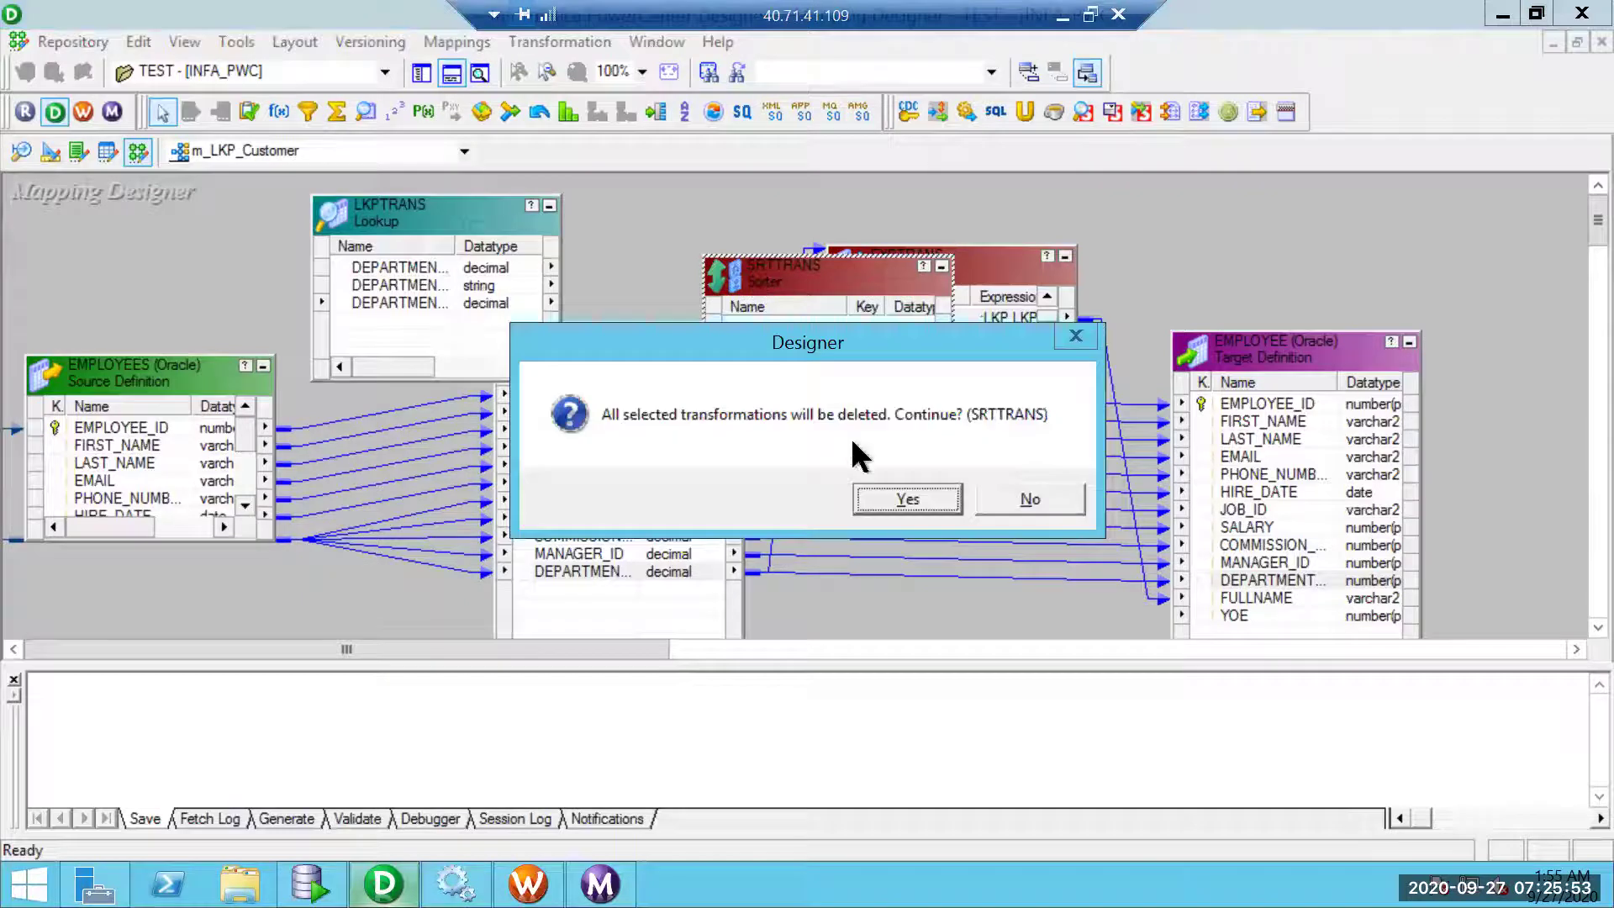
left_click(876, 496)
key("ctrl+s")
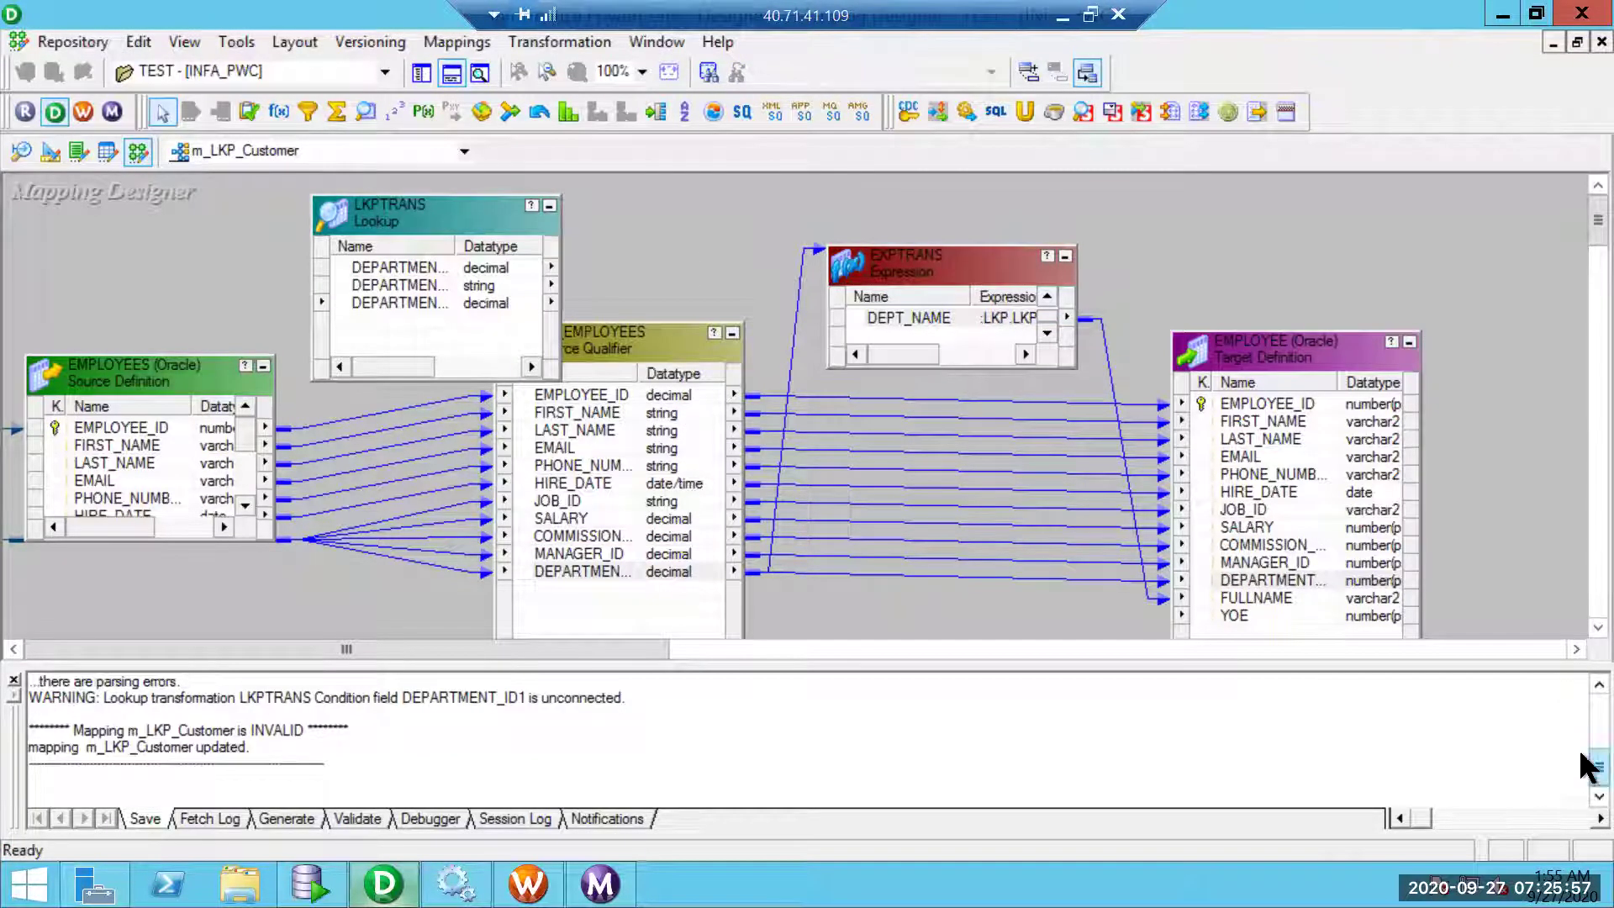
scroll(1582, 744, "up", 2)
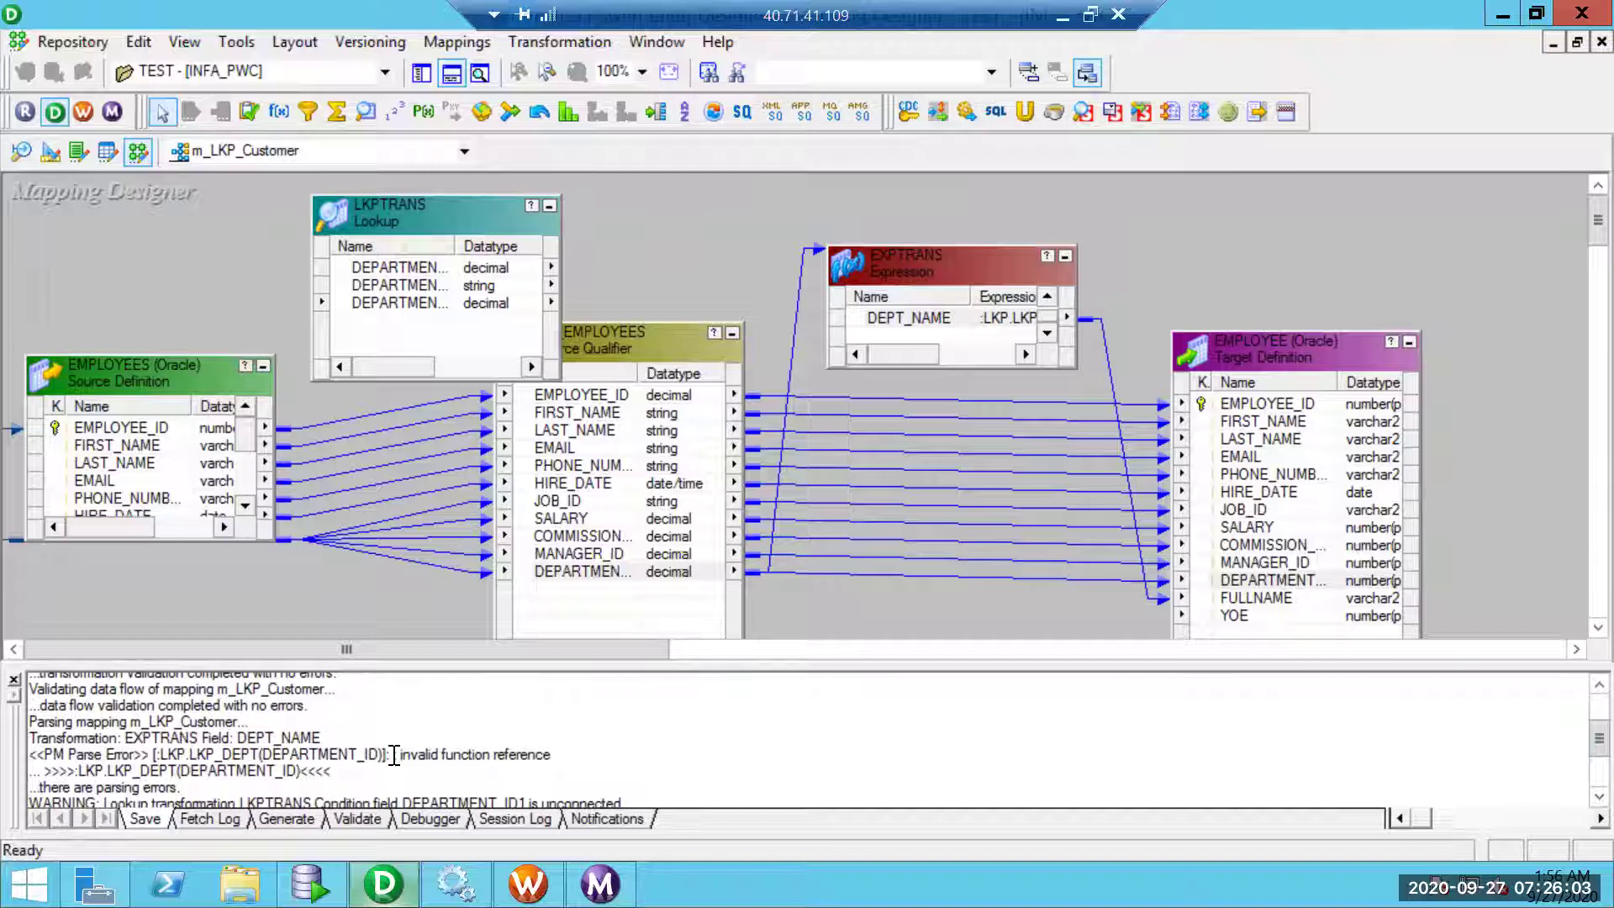
- Open the lookup transformation for editing and check the lookup table name in its properties
double_click(441, 217)
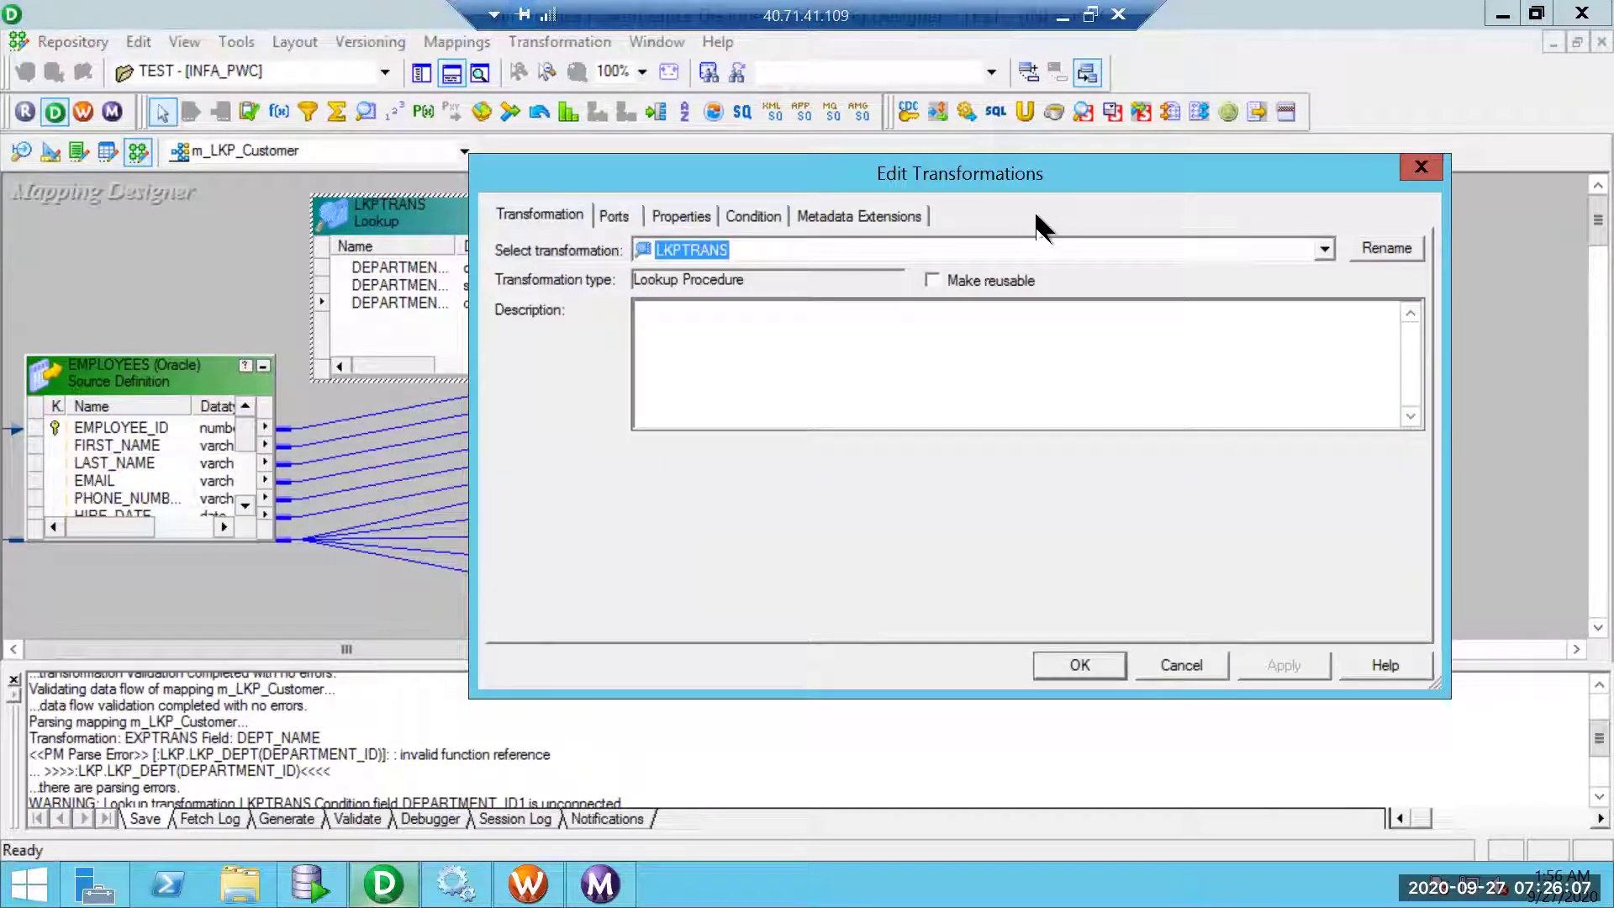
left_click(684, 220)
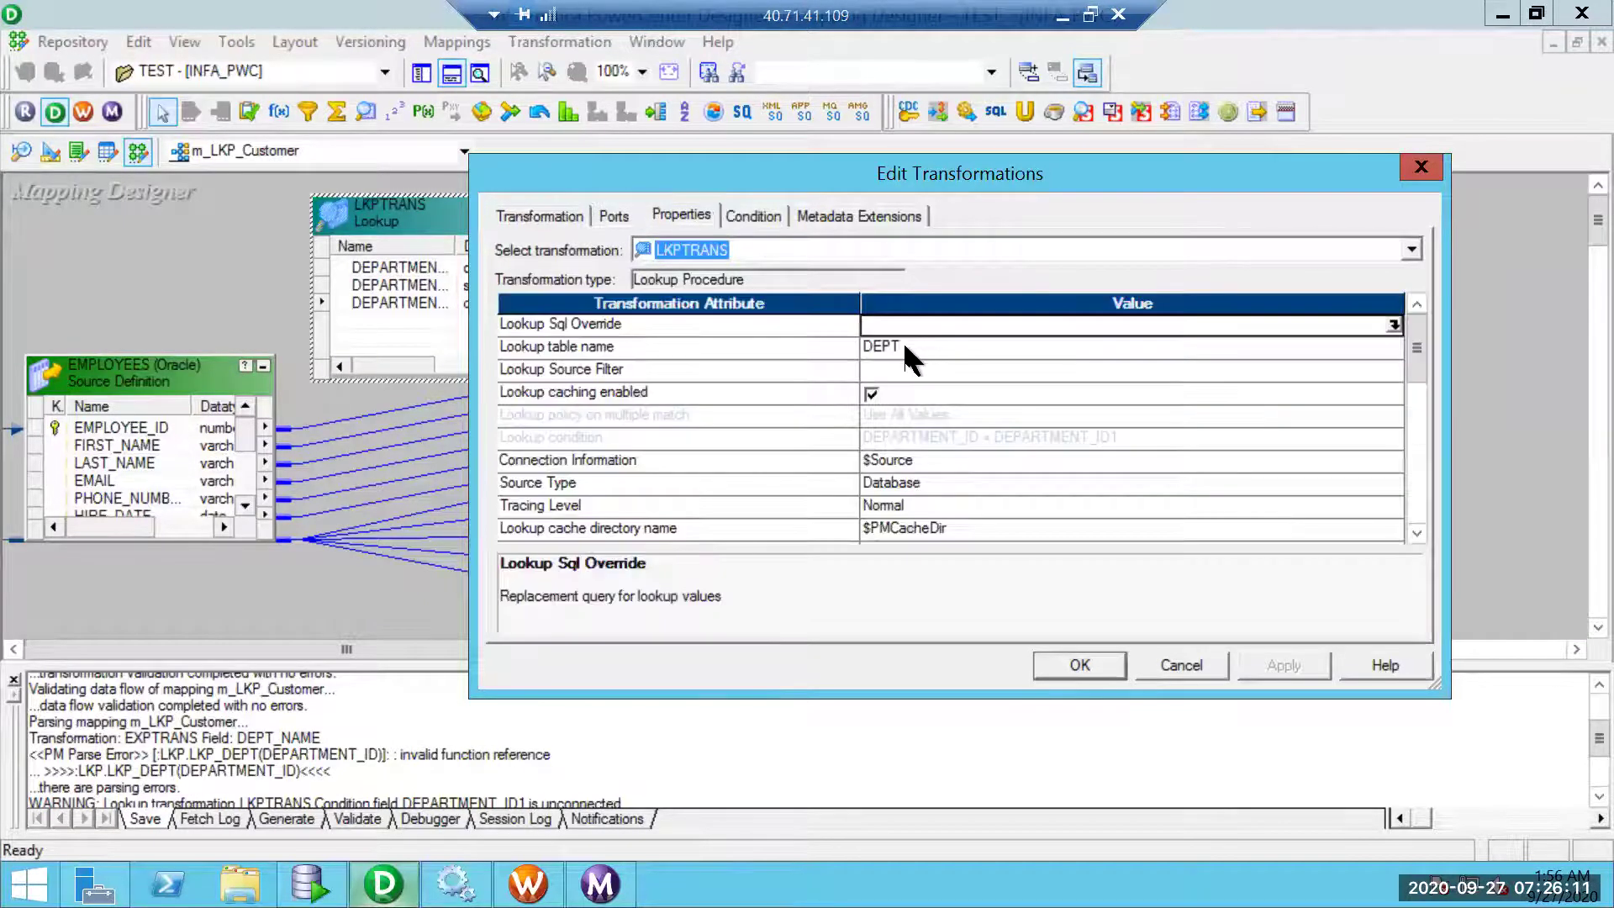
left_click(903, 344)
key("shift+Home")
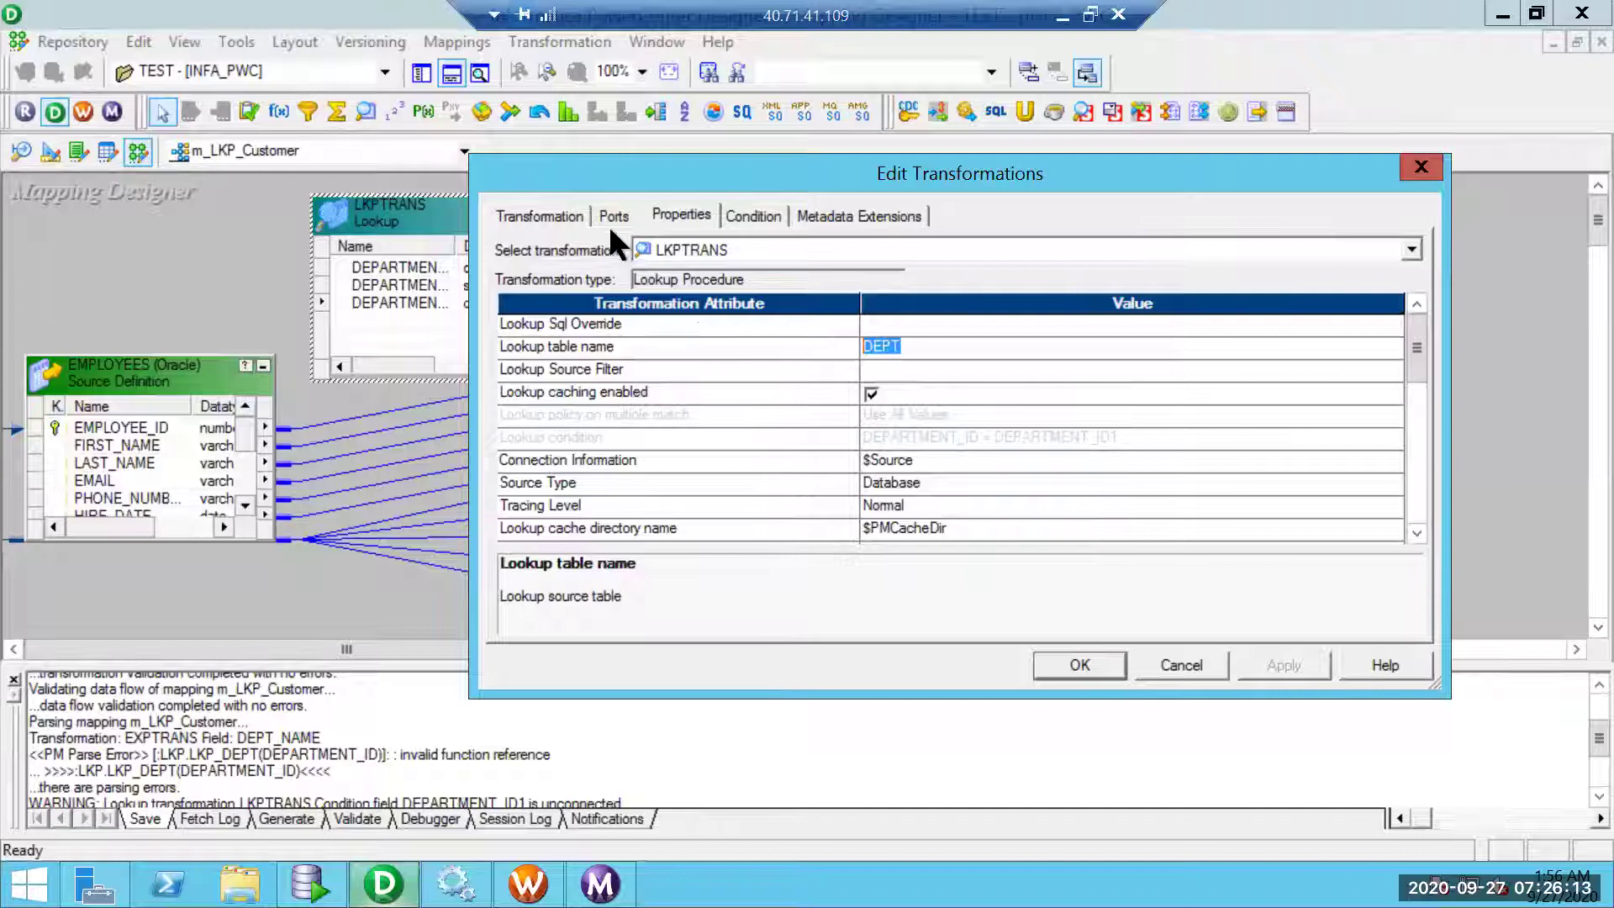
- Rename the lookup transformation to LKP_DEPT and save the mapping
left_click(539, 216)
left_click(1387, 251)
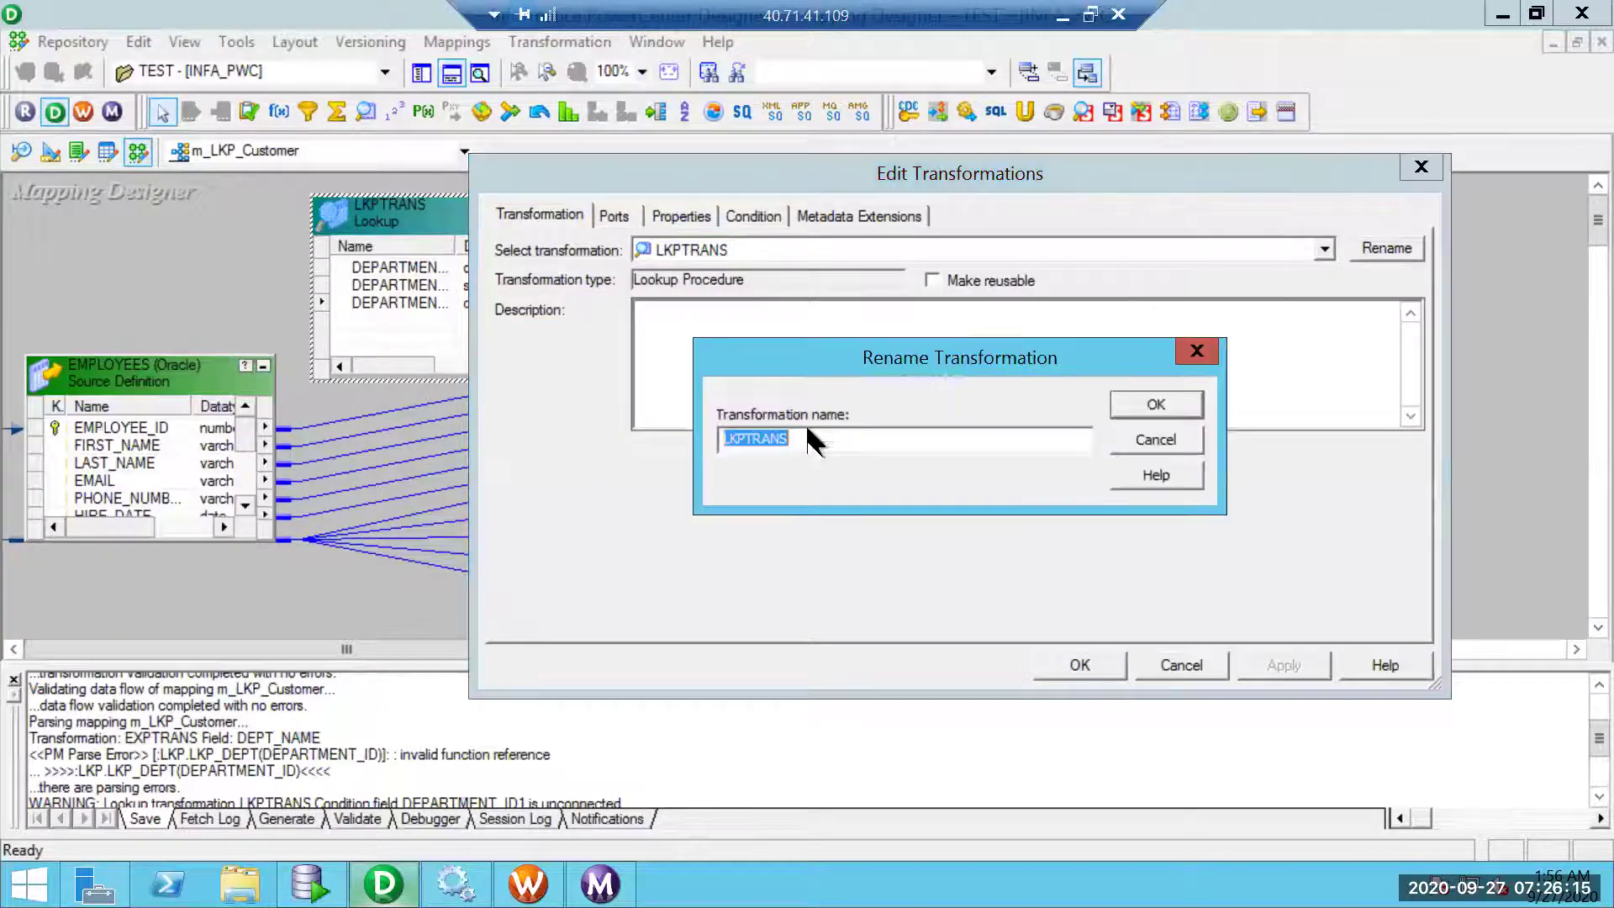
left_click(745, 438)
left_click(980, 444, "shift")
type("_DEPT")
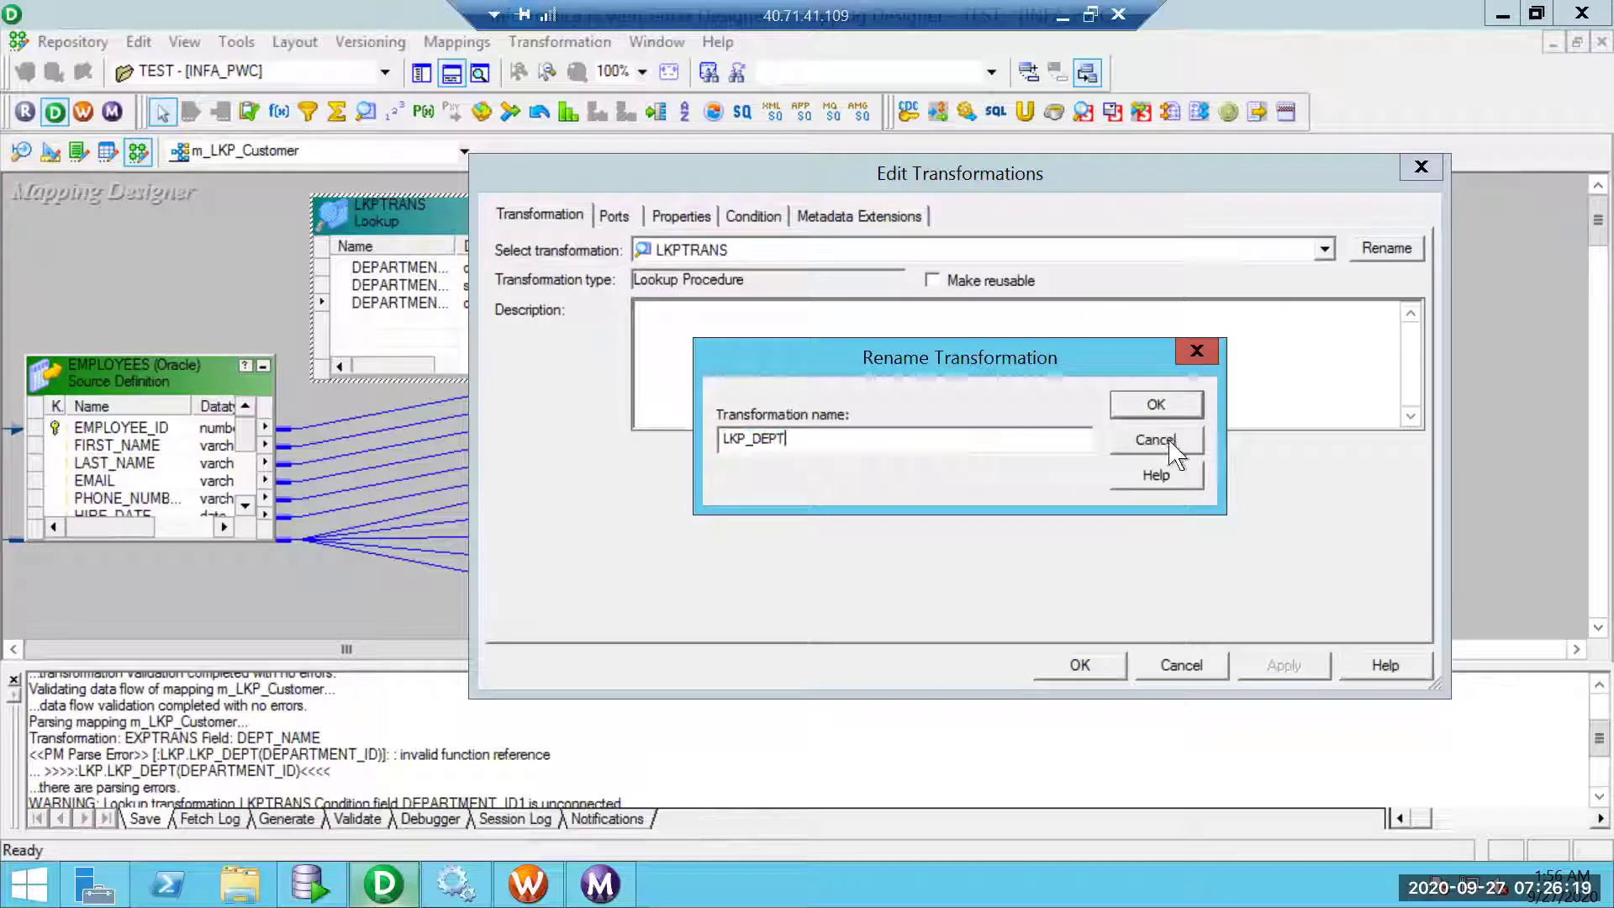
left_click(1156, 404)
left_click(1303, 664)
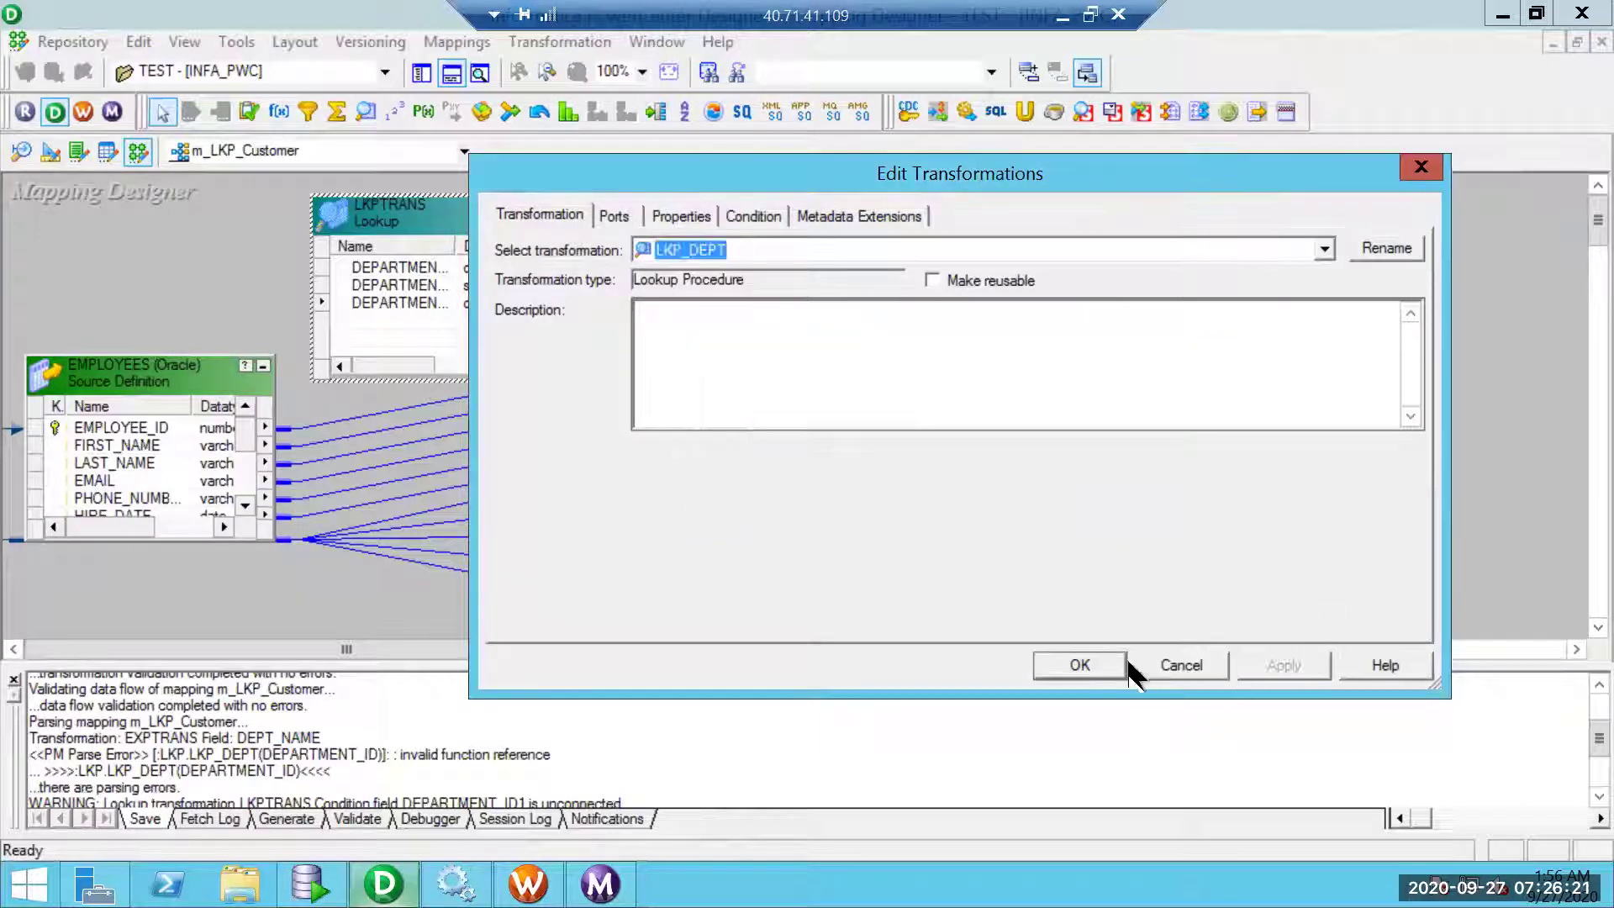
left_click(1093, 665)
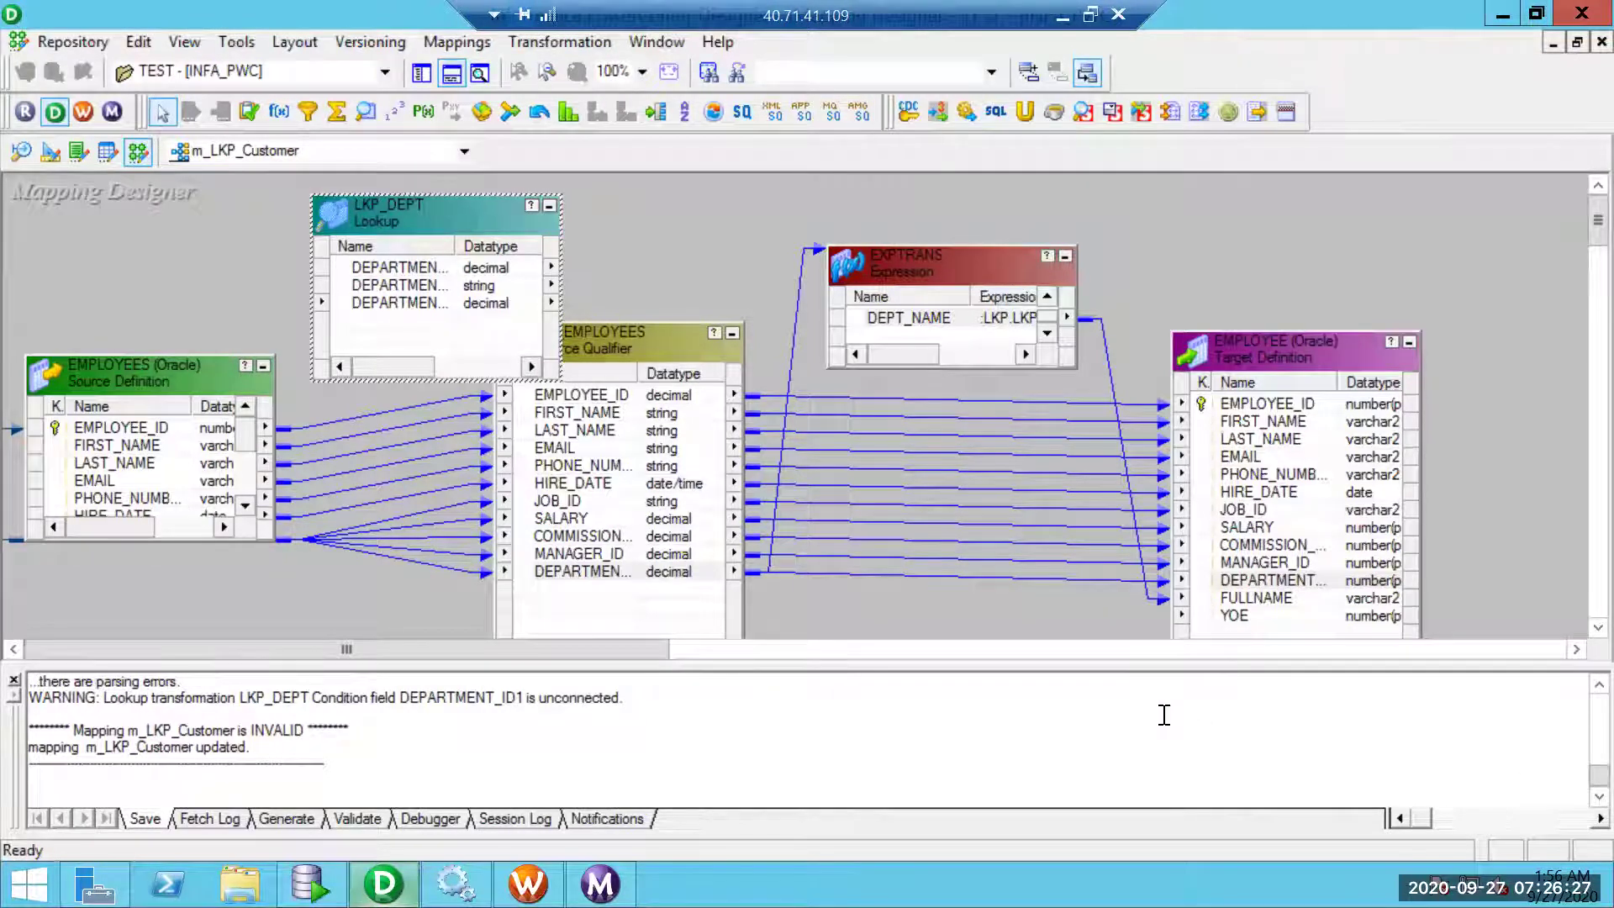
- Read the save messages in the output log to locate the parse error reported for m_LKP_Customer
scroll(1582, 767, "up", 2)
scroll(1582, 767, "up", 1)
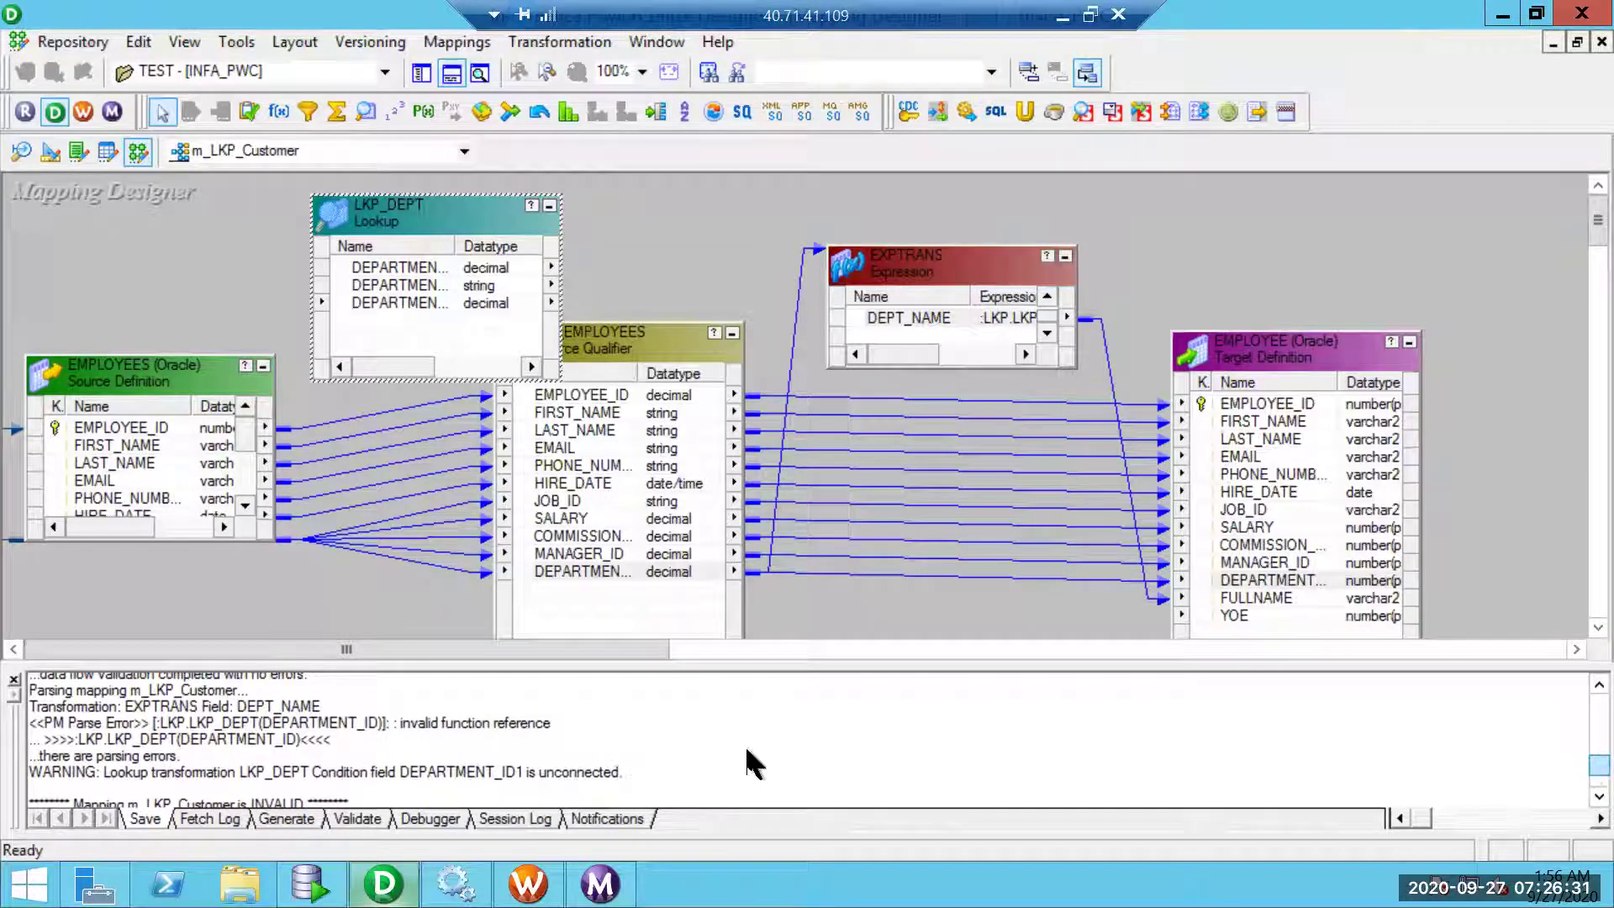
left_click_drag(412, 725, 660, 727)
left_click(670, 733)
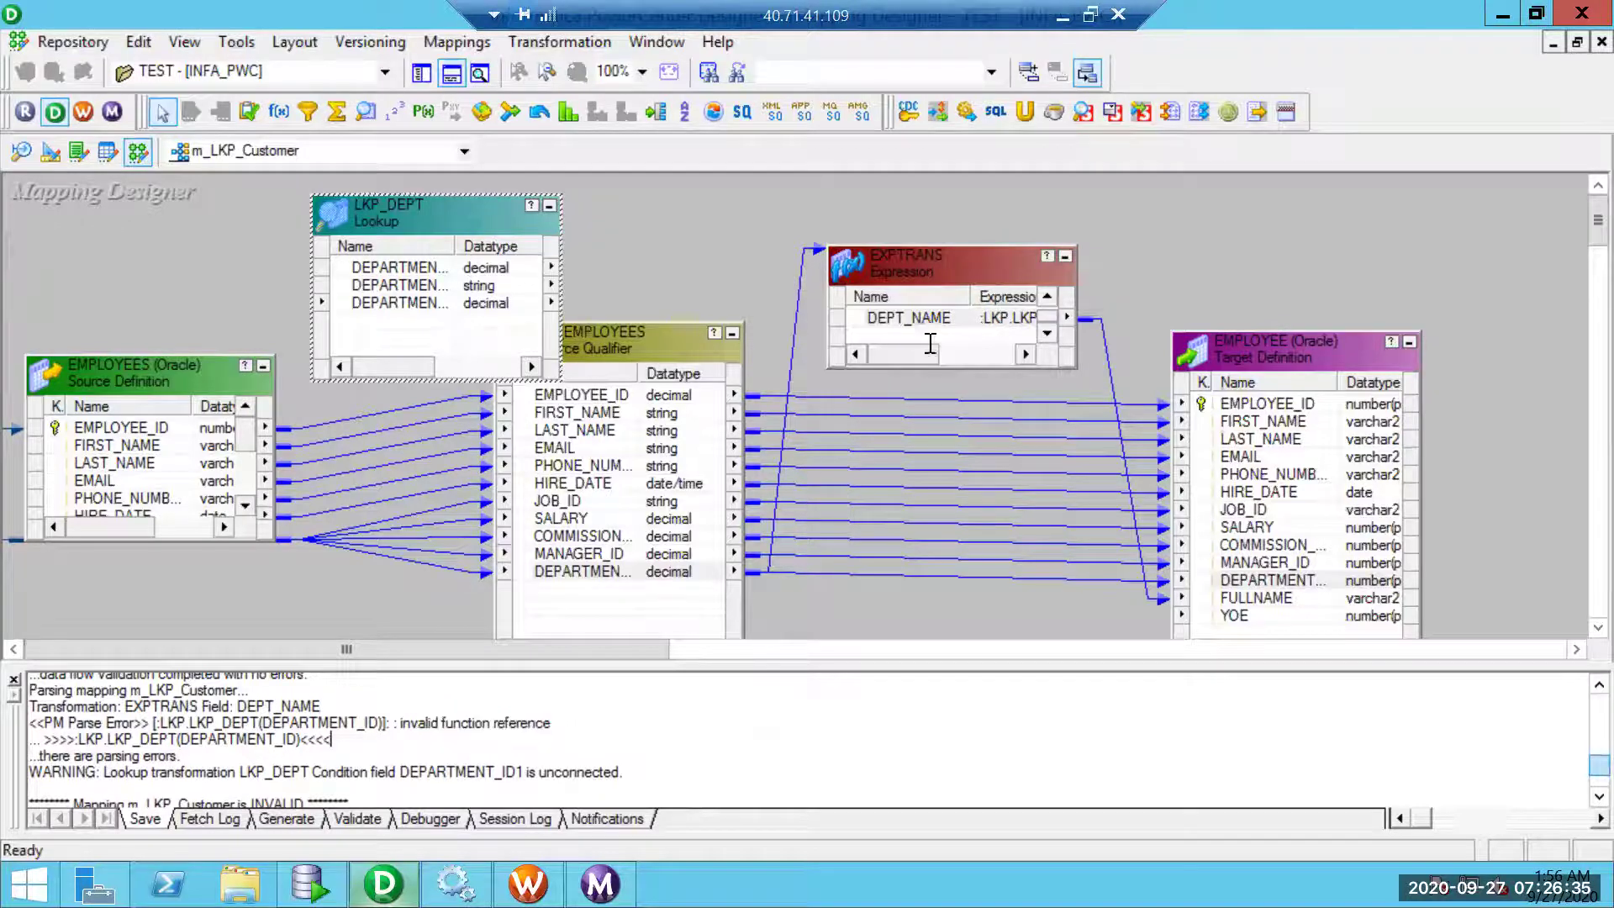
- Open the DEPT_NAME expression of EXPTRANS and validate the existing lookup call
double_click(970, 309)
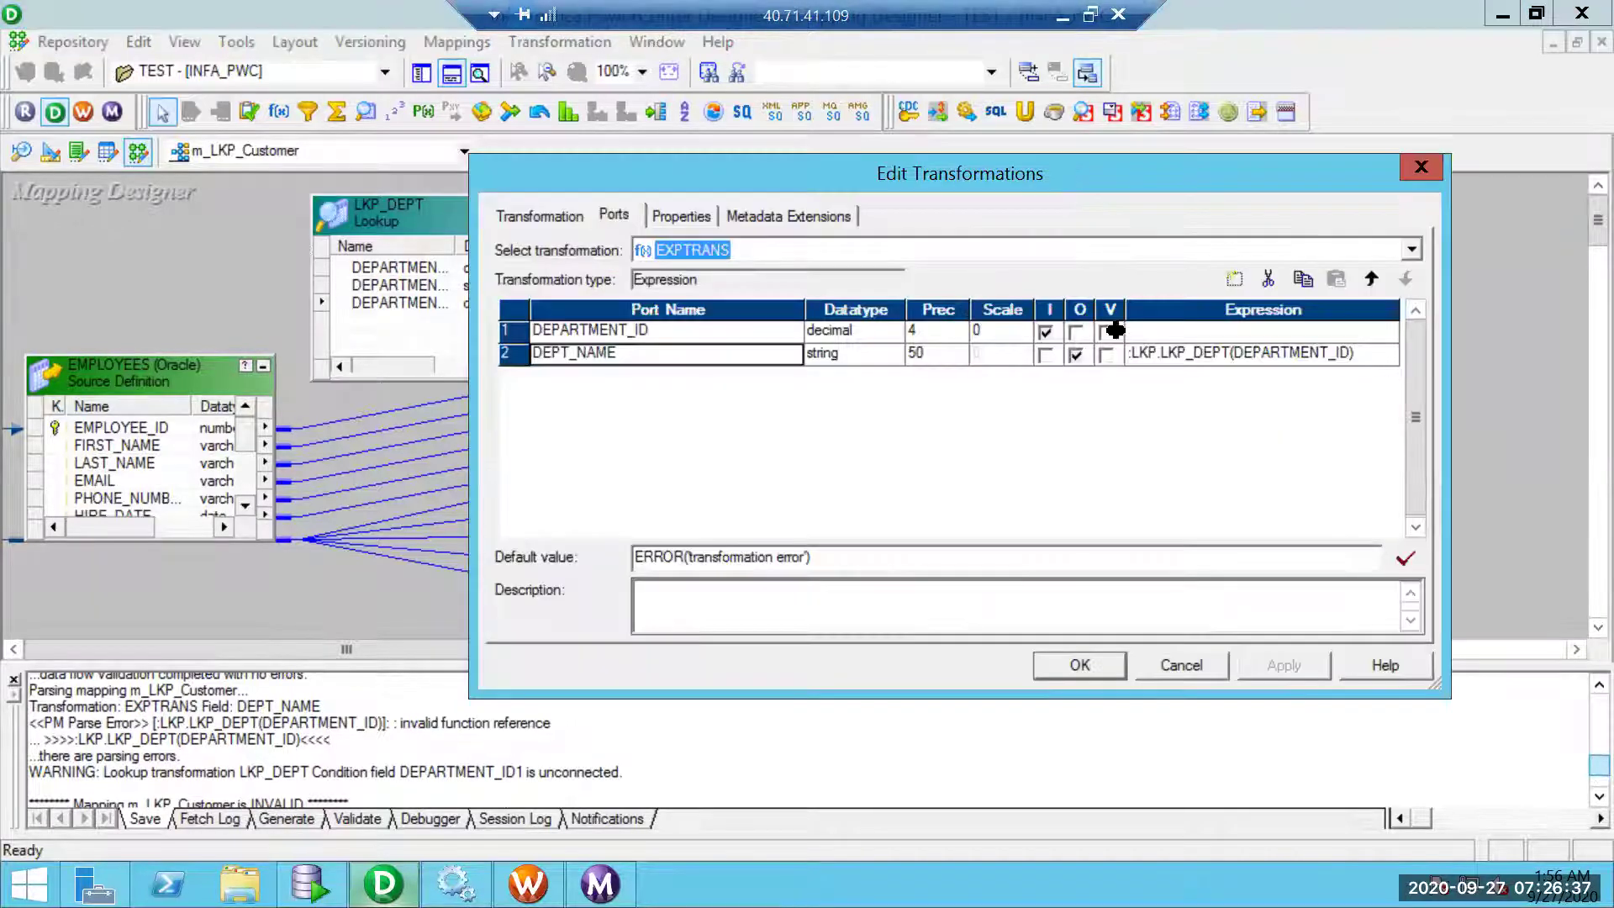
double_click(1391, 351)
left_click(1296, 194)
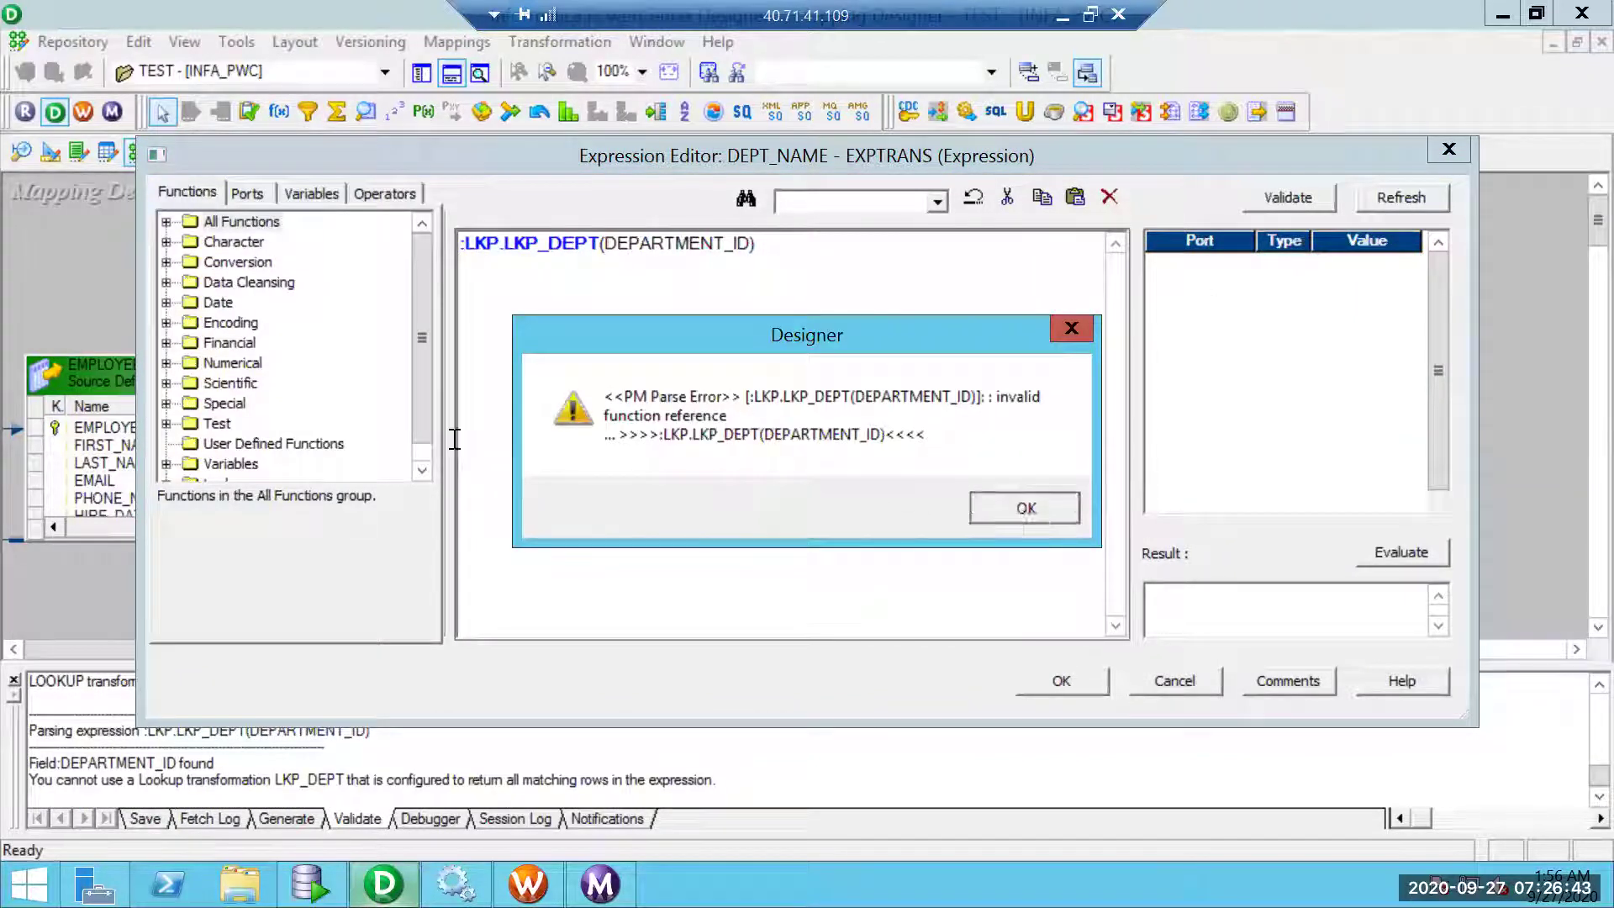
left_click(1023, 508)
- Rebuild the DEPT_NAME expression as :LKP.LKP_DEPT(DEPARTMENT_ID) from the available lookup function and input port, and validate it
scroll(409, 470, "down", 1)
left_click(166, 463)
key("ctrl+a")
key("Delete")
double_click(256, 463)
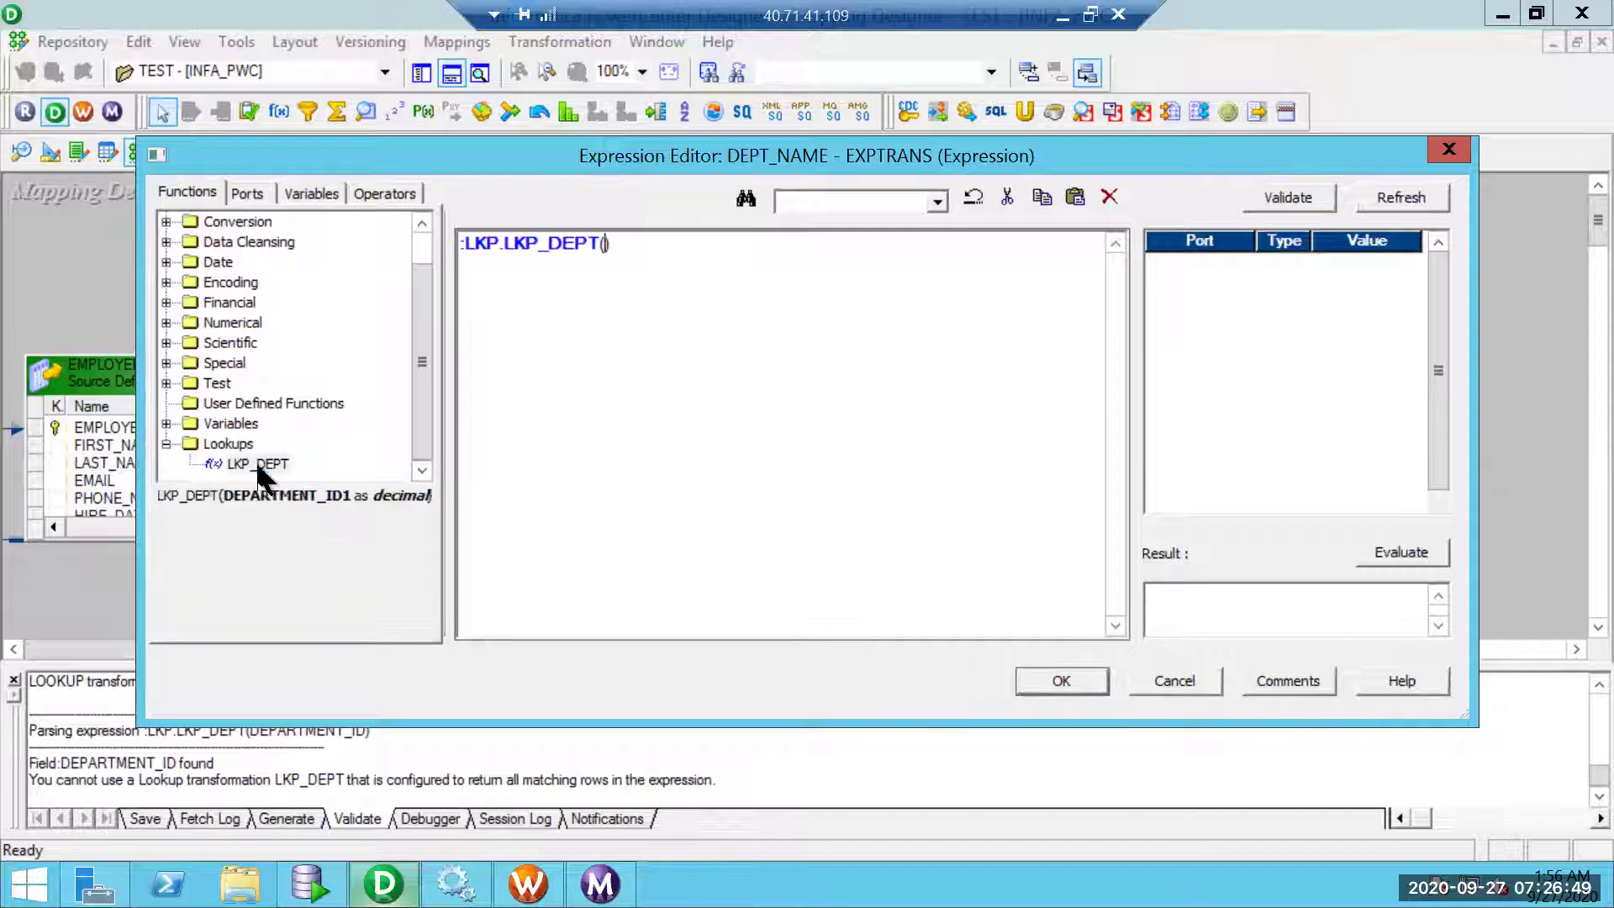
left_click(247, 192)
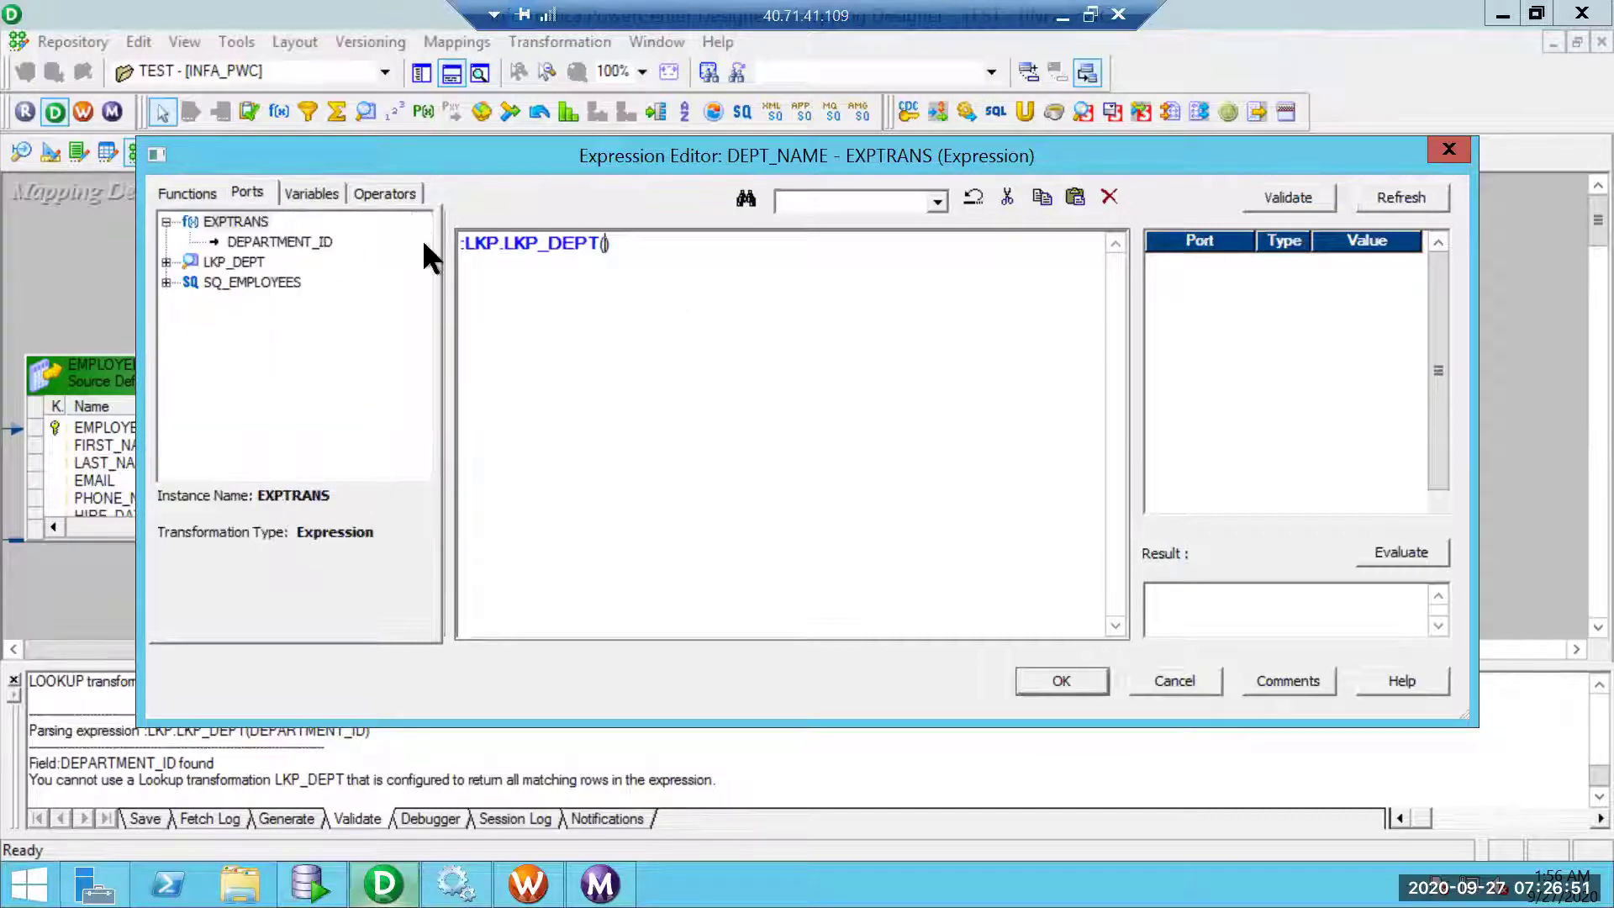
double_click(279, 242)
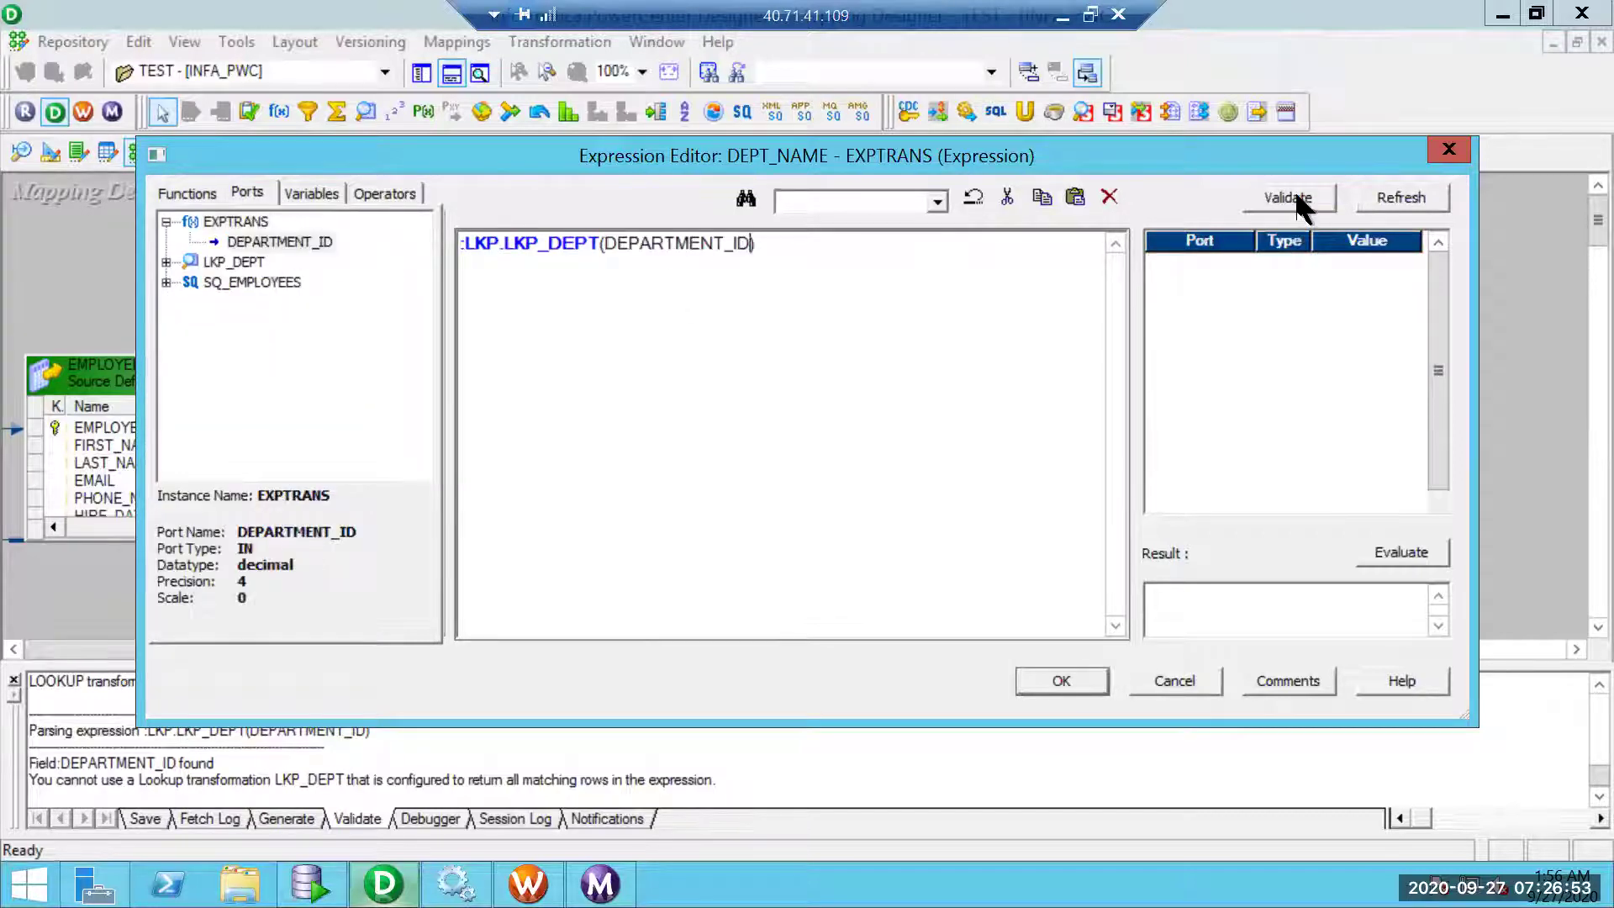
left_click(1295, 193)
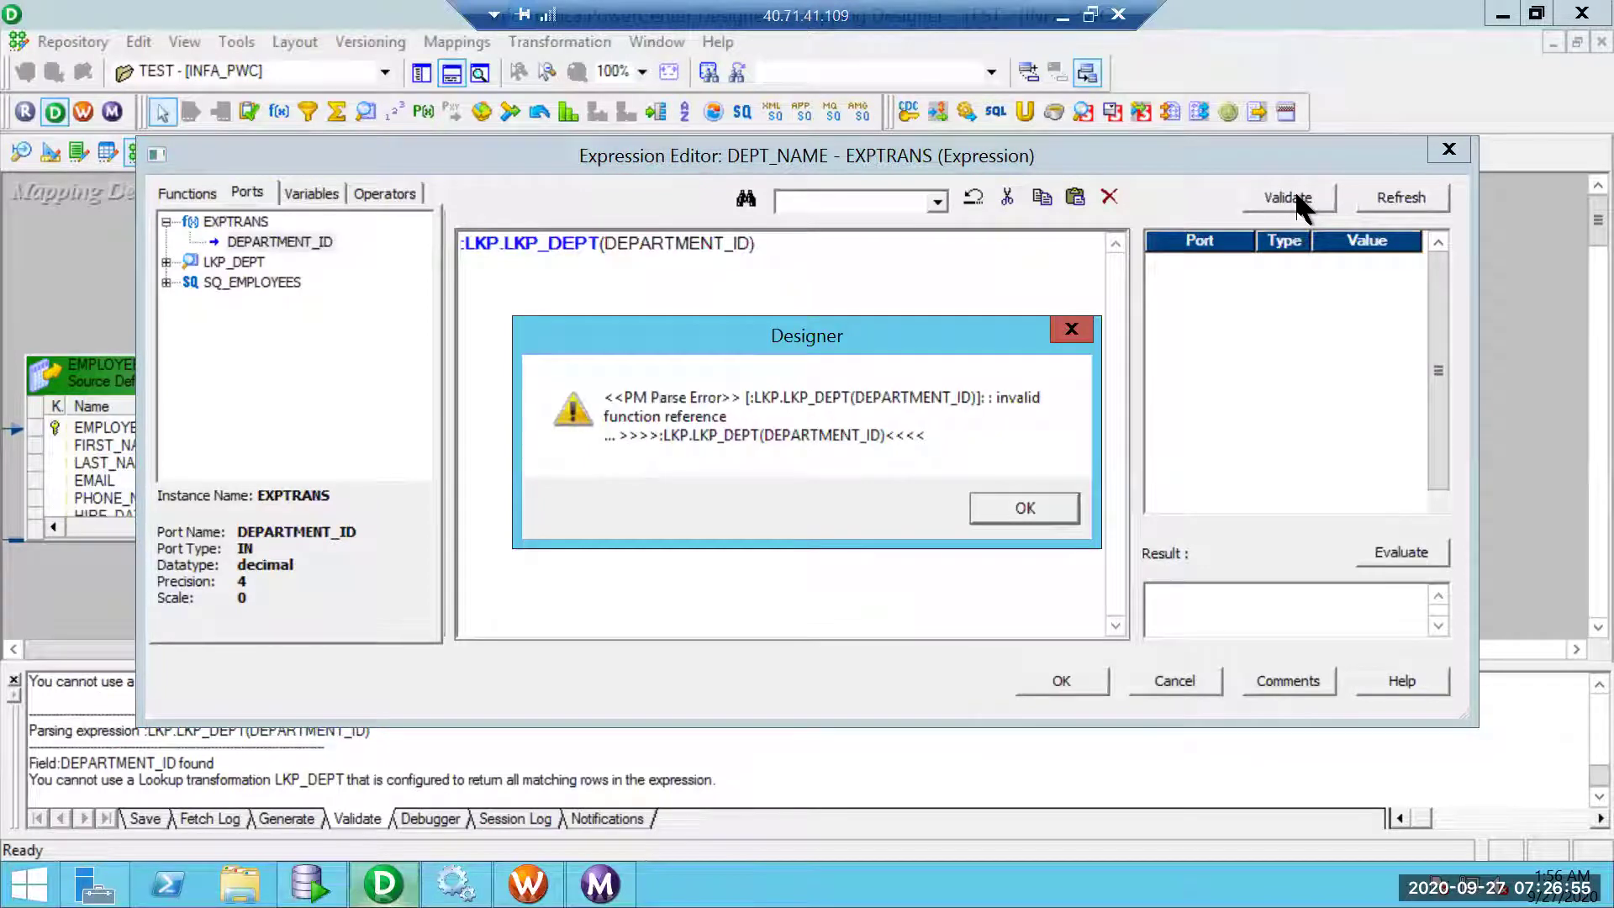
left_click(1047, 504)
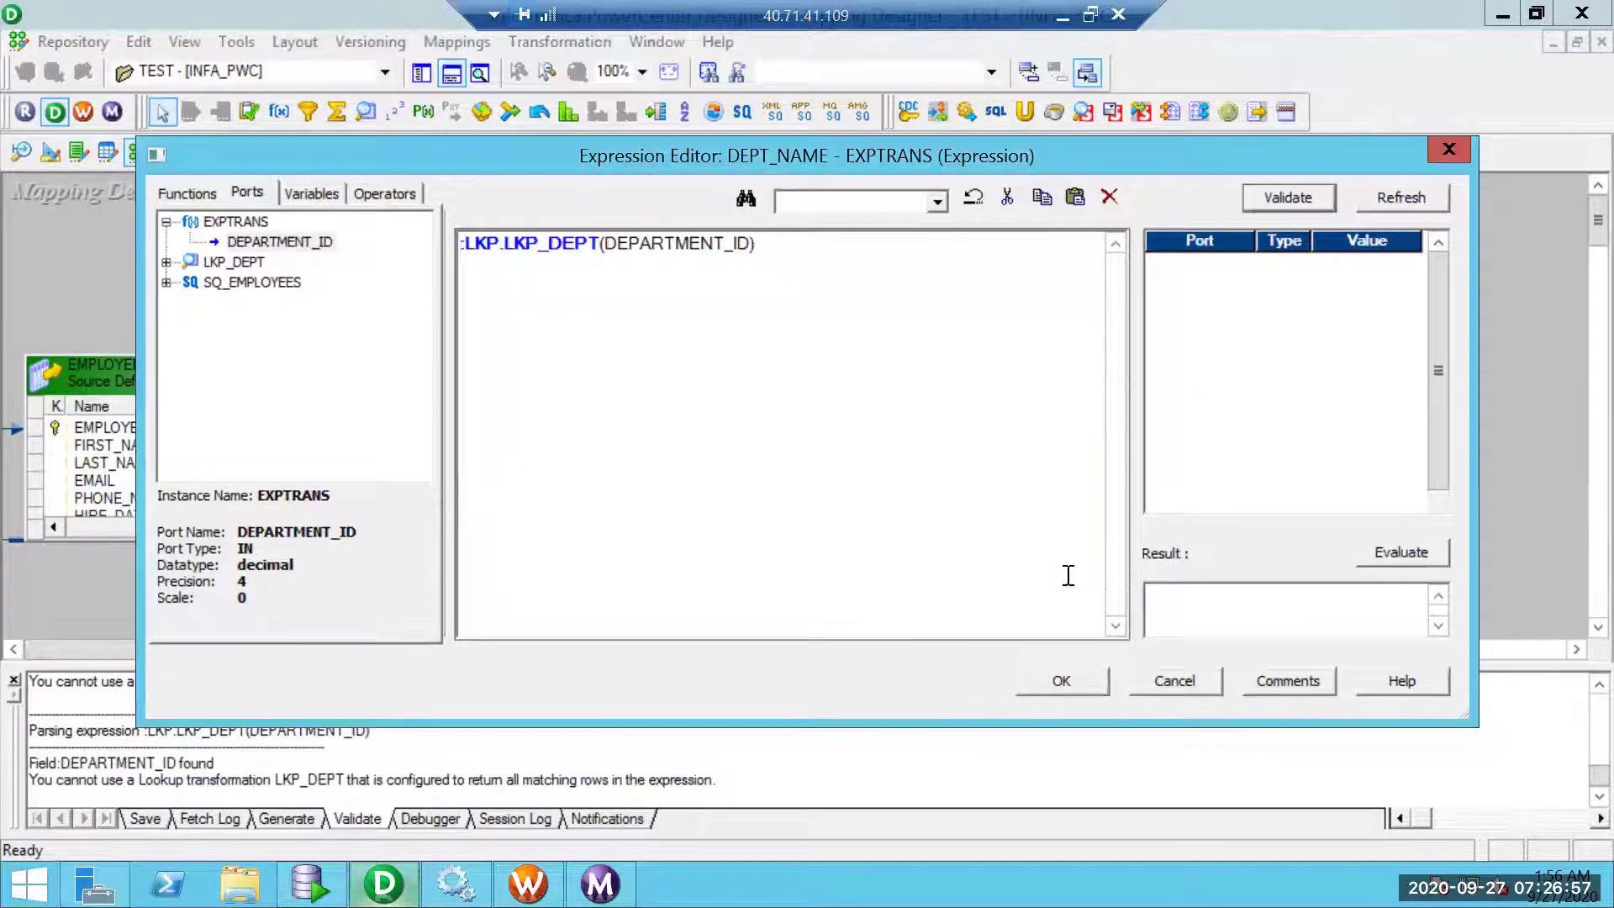
- Accept the DEPT_NAME expression despite the parse error, close the EXPTRANS settings and save the mapping
left_click(1061, 680)
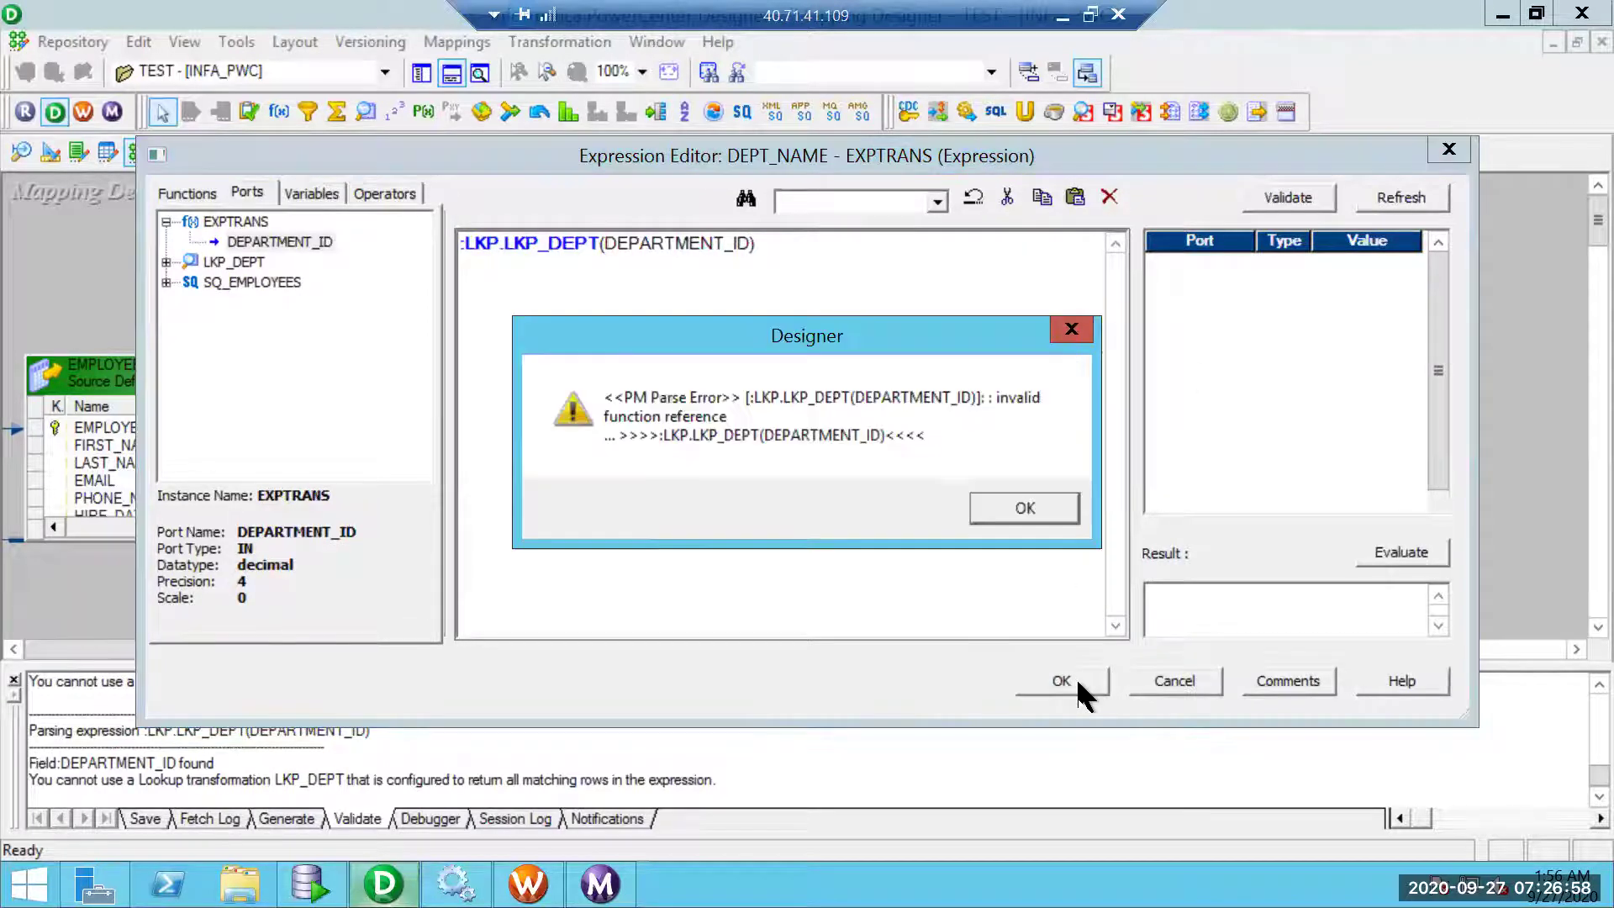
left_click(1025, 508)
left_click(875, 511)
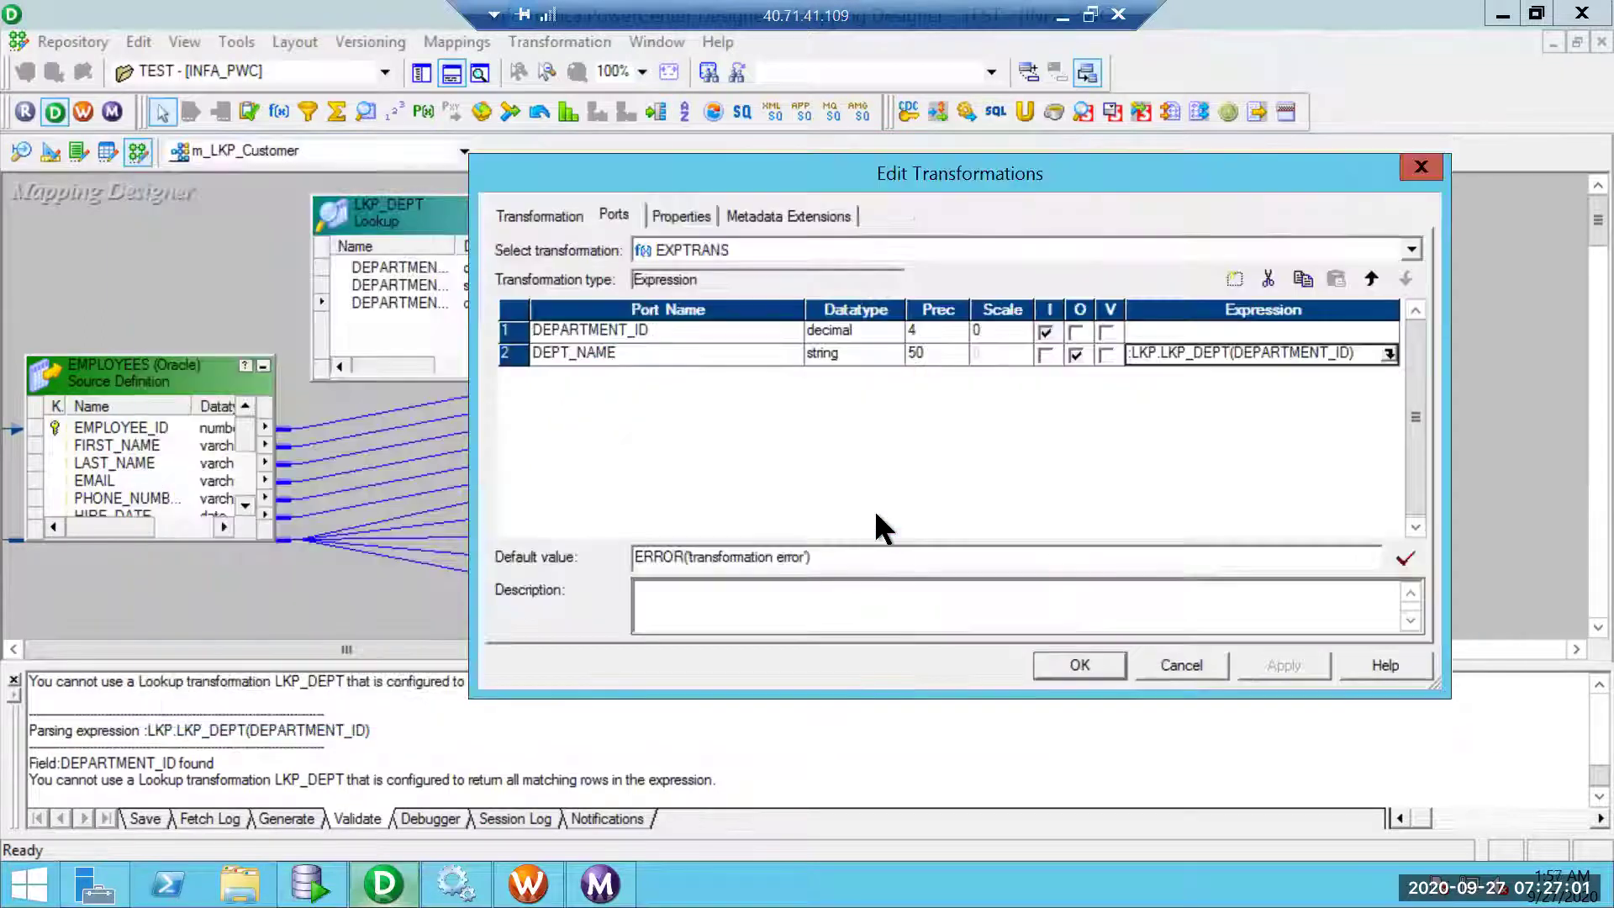
left_click(1064, 668)
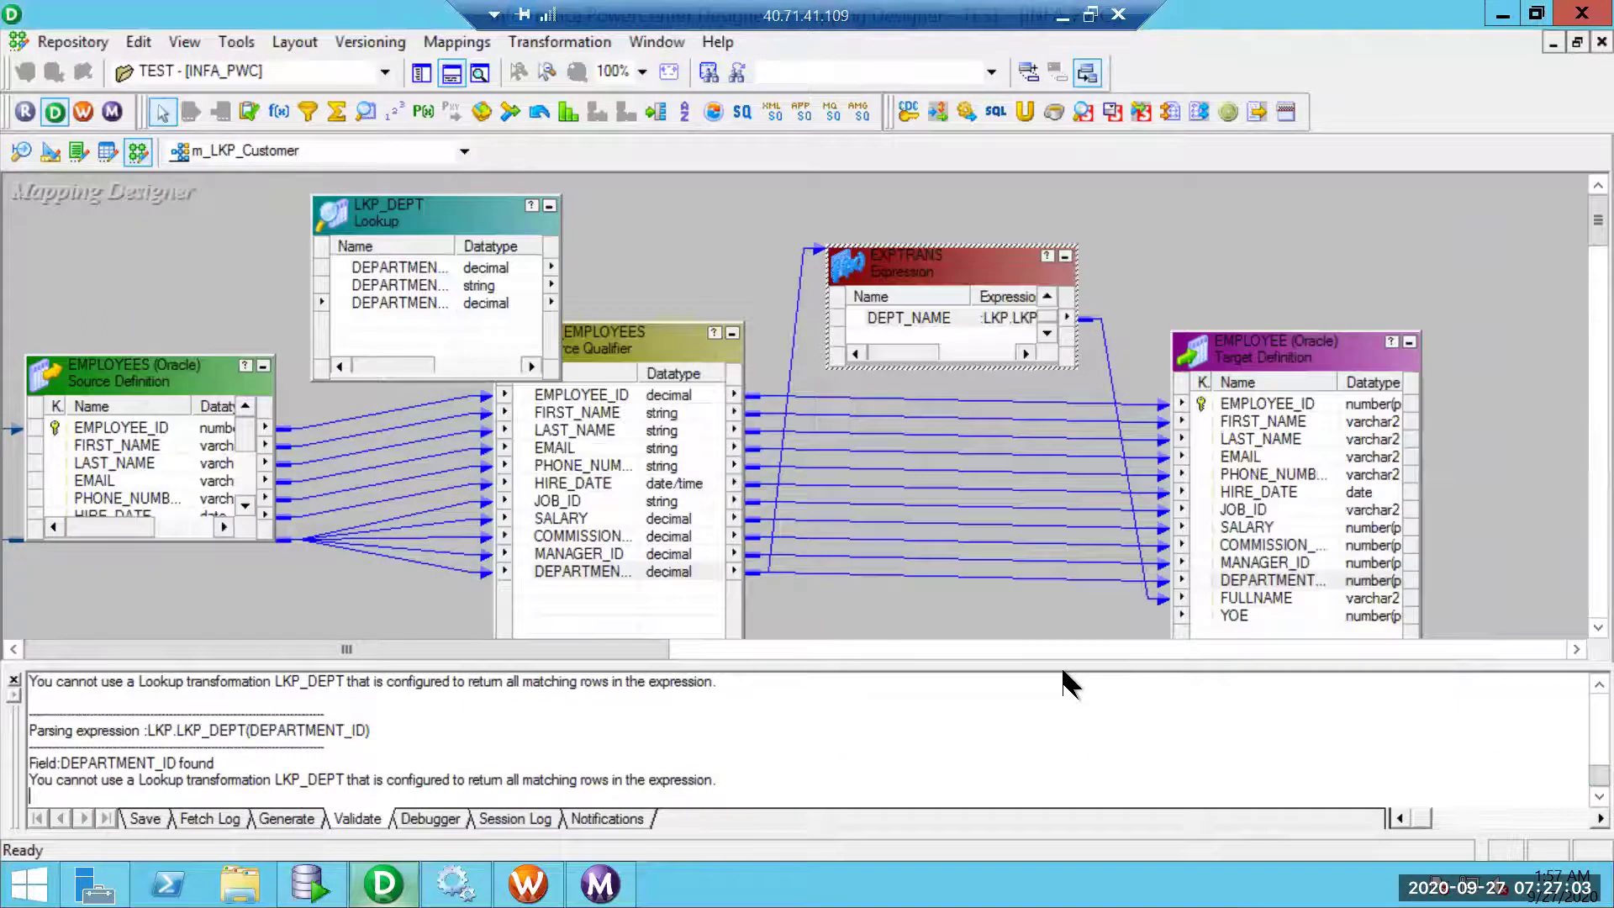
key("ctrl+s")
left_click(1001, 523)
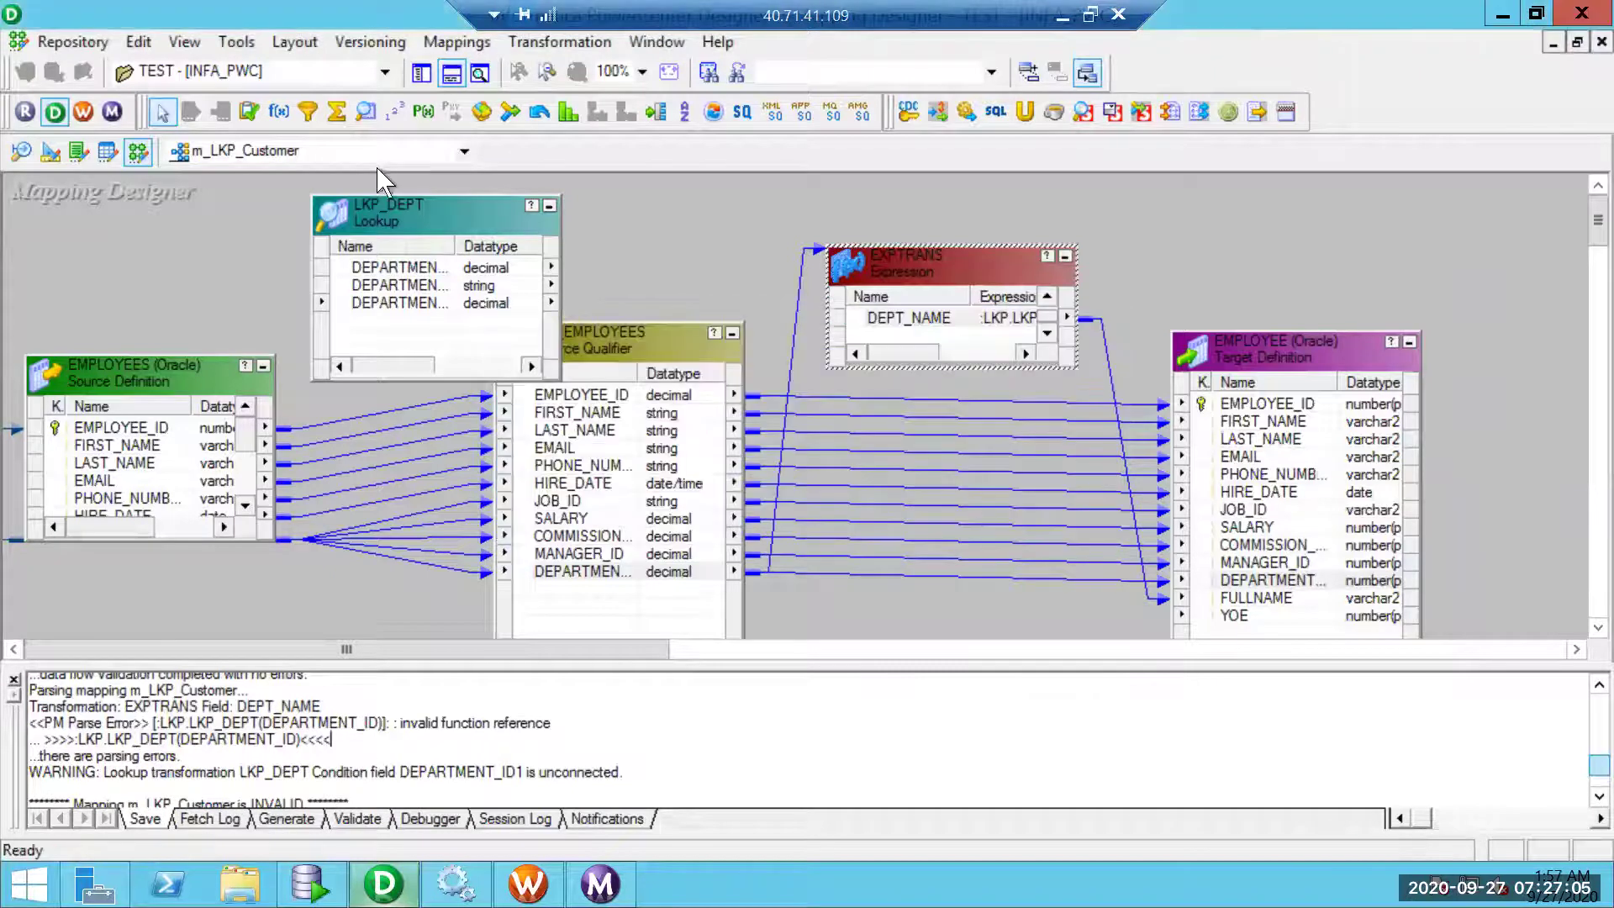
- Check the lookup policy on multiple match in LKP_DEPT's properties and close without changes
double_click(400, 211)
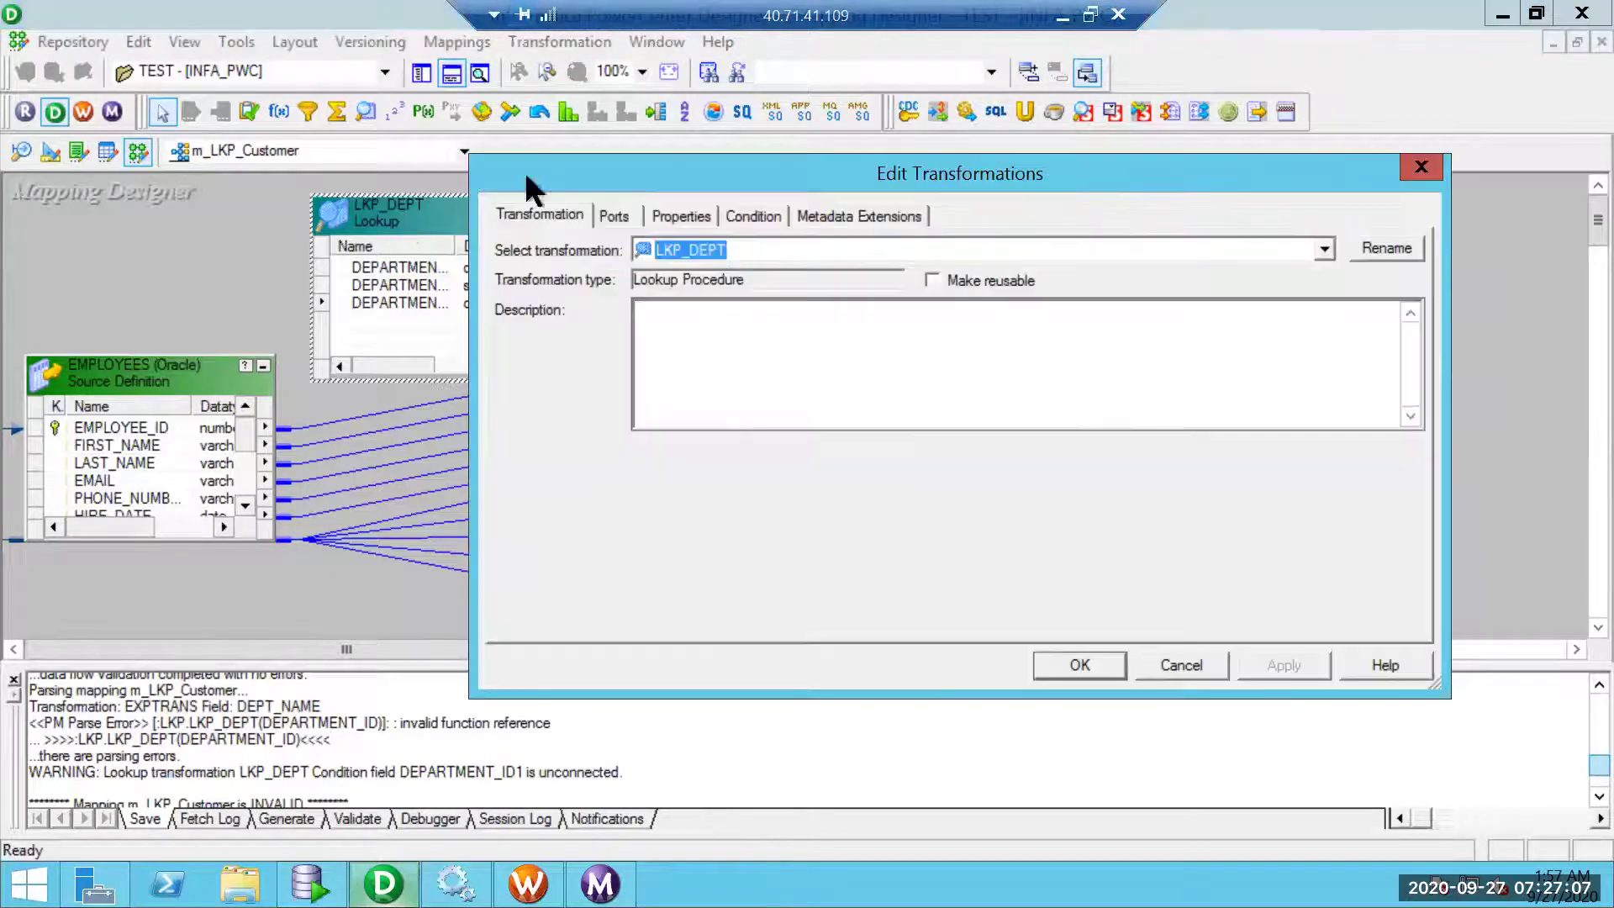
left_click(702, 216)
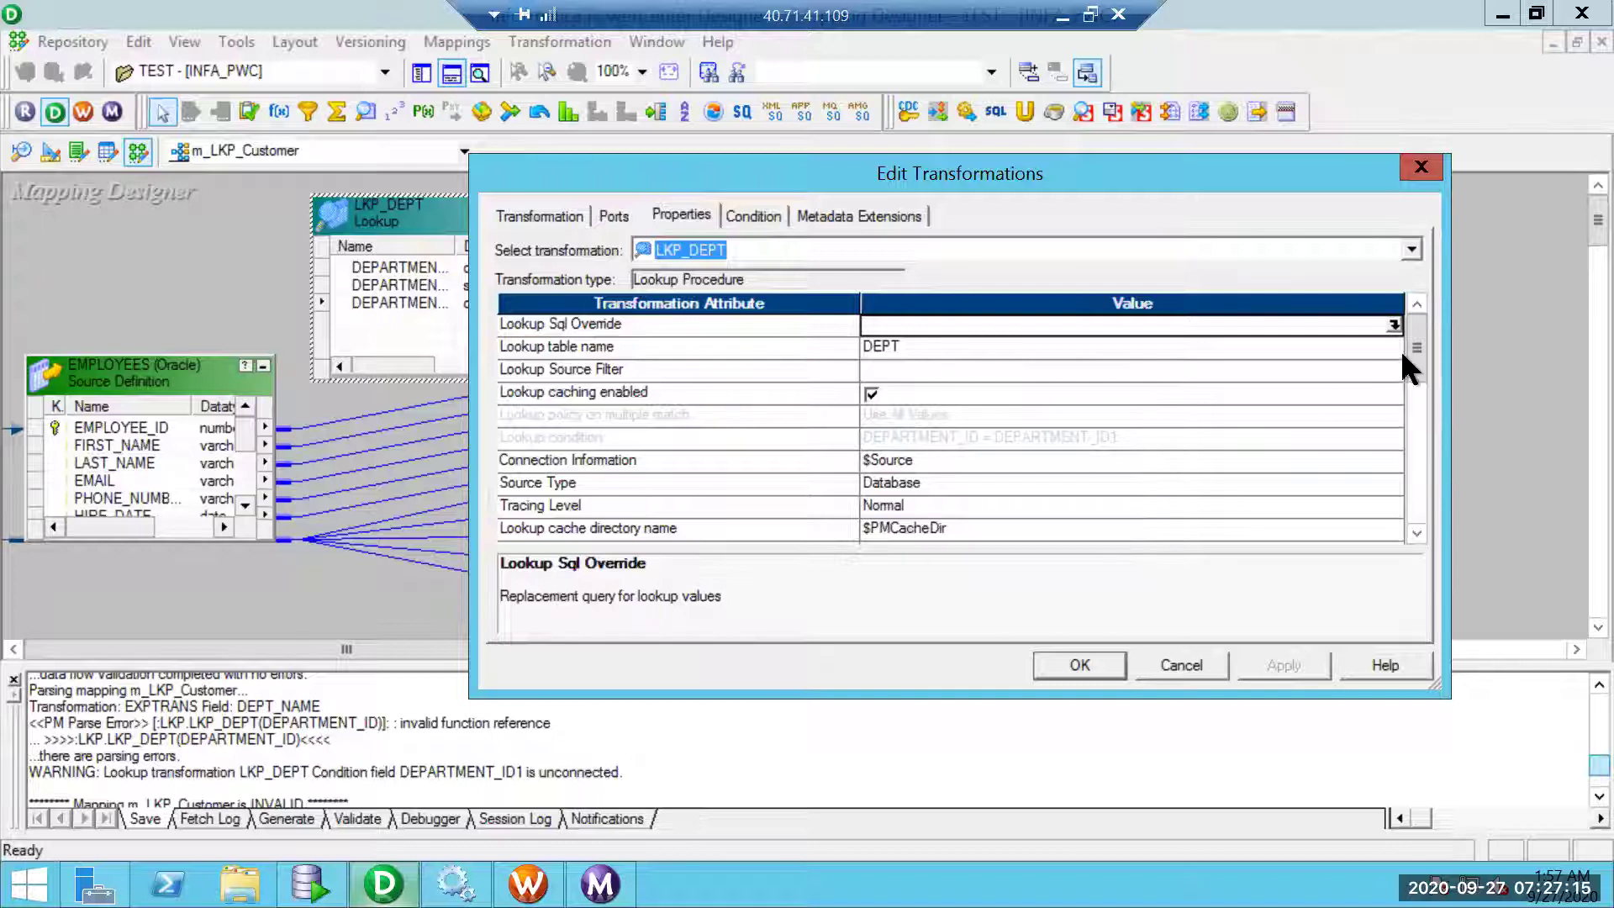
left_click_drag(1415, 422, 1400, 339)
left_click(1013, 424)
left_click(1201, 657)
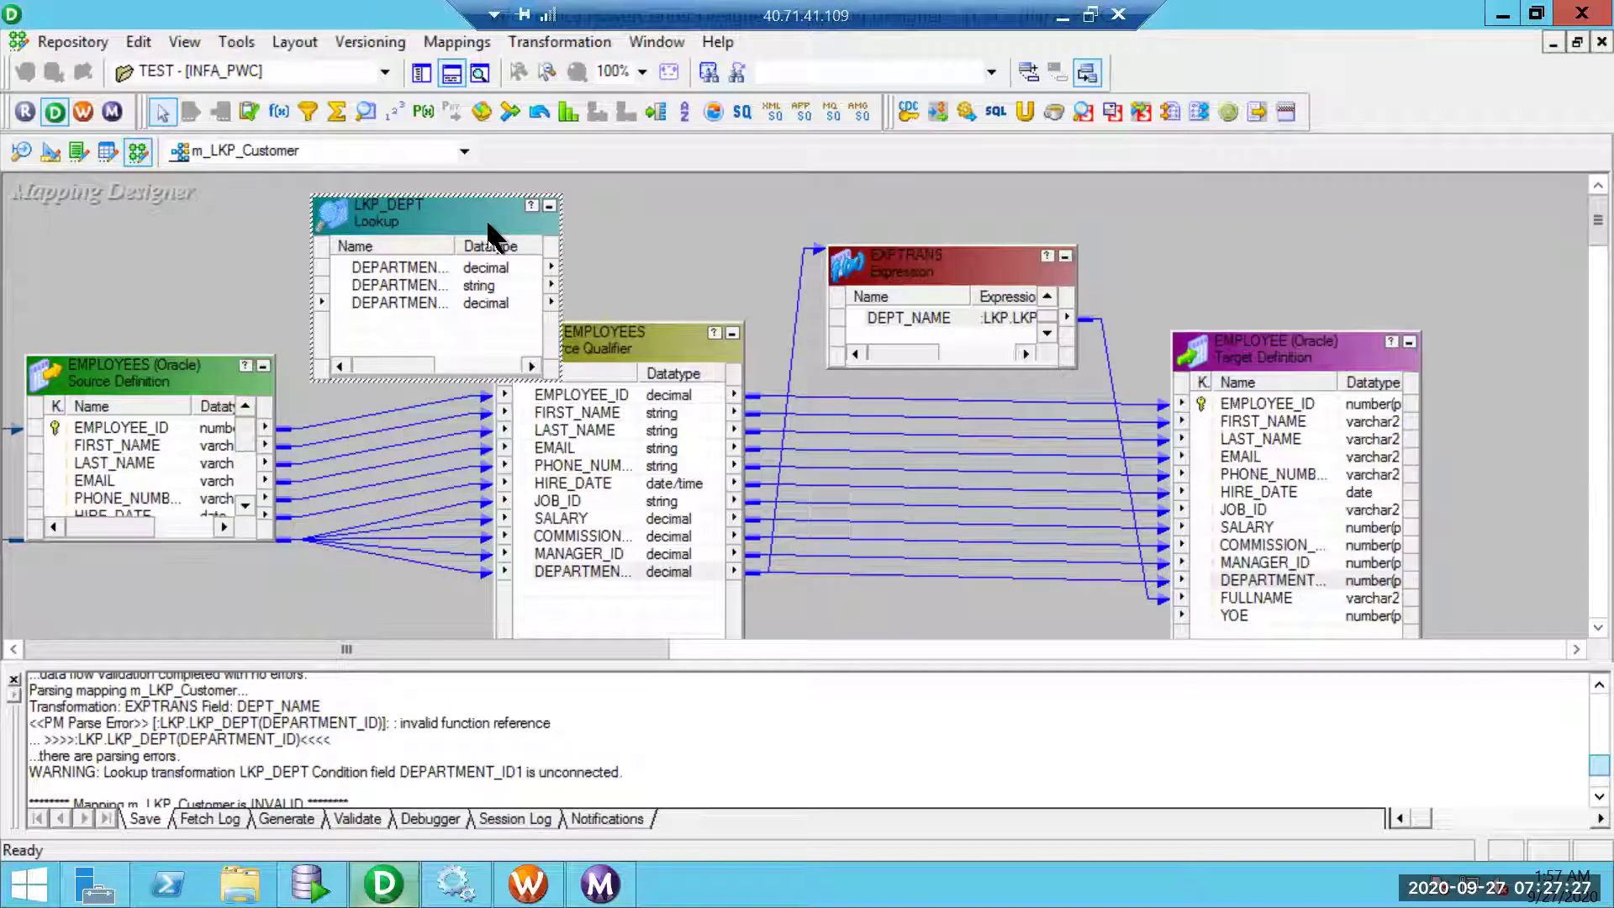
- Replace LKP_DEPT with a new lookup on the DEPT source table, leaving Return All Values on Multiple Match off
key("Delete")
left_click(905, 499)
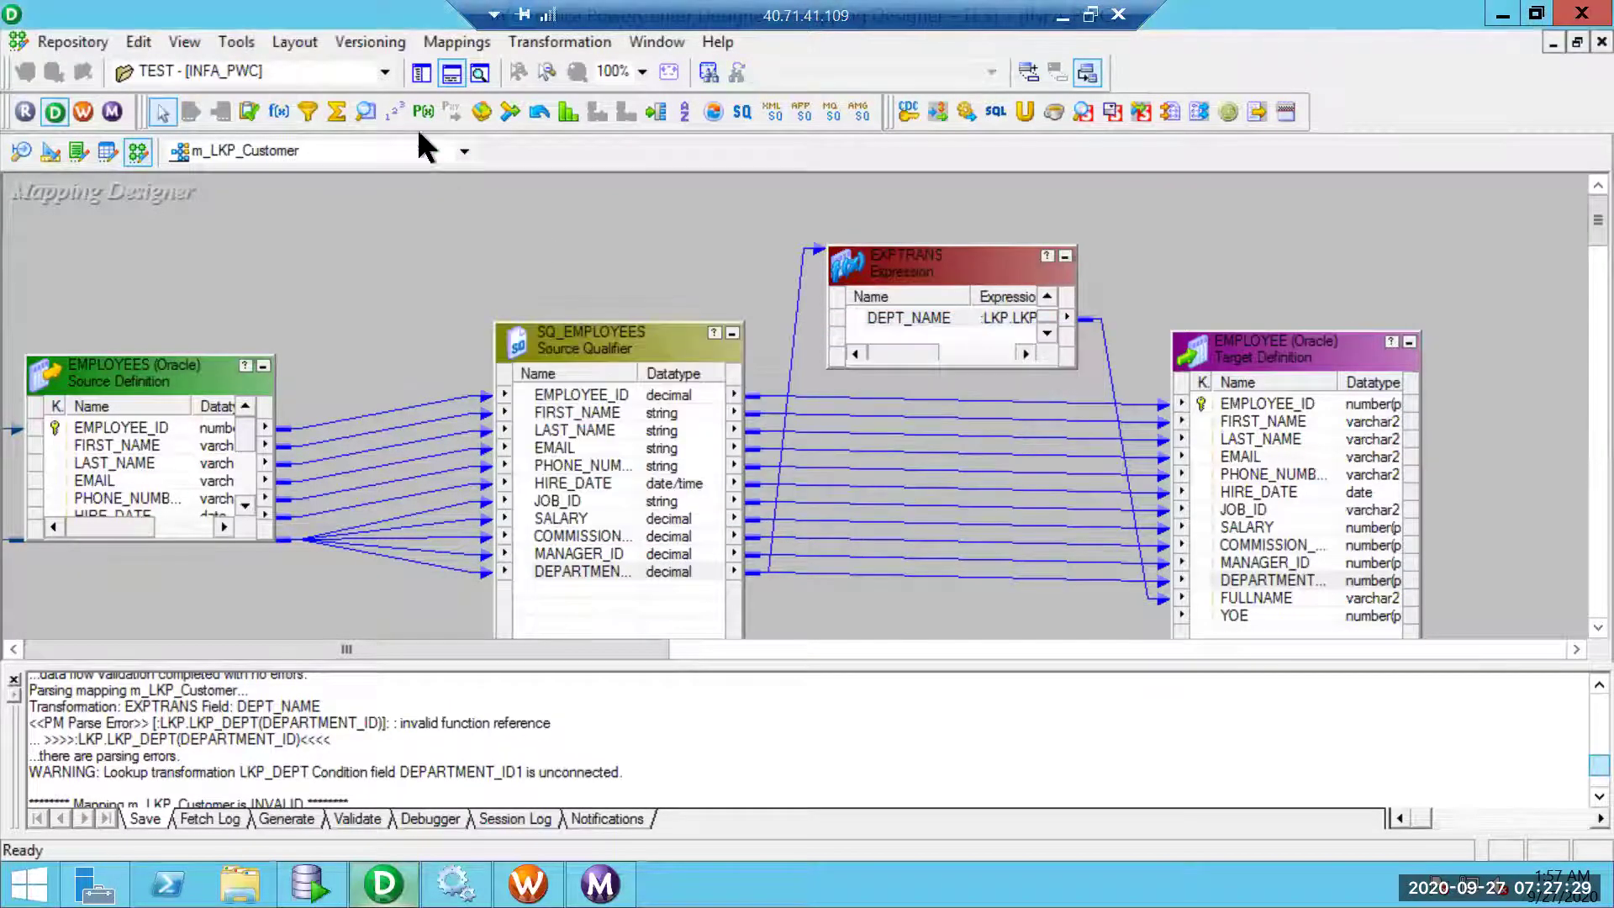
left_click(364, 109)
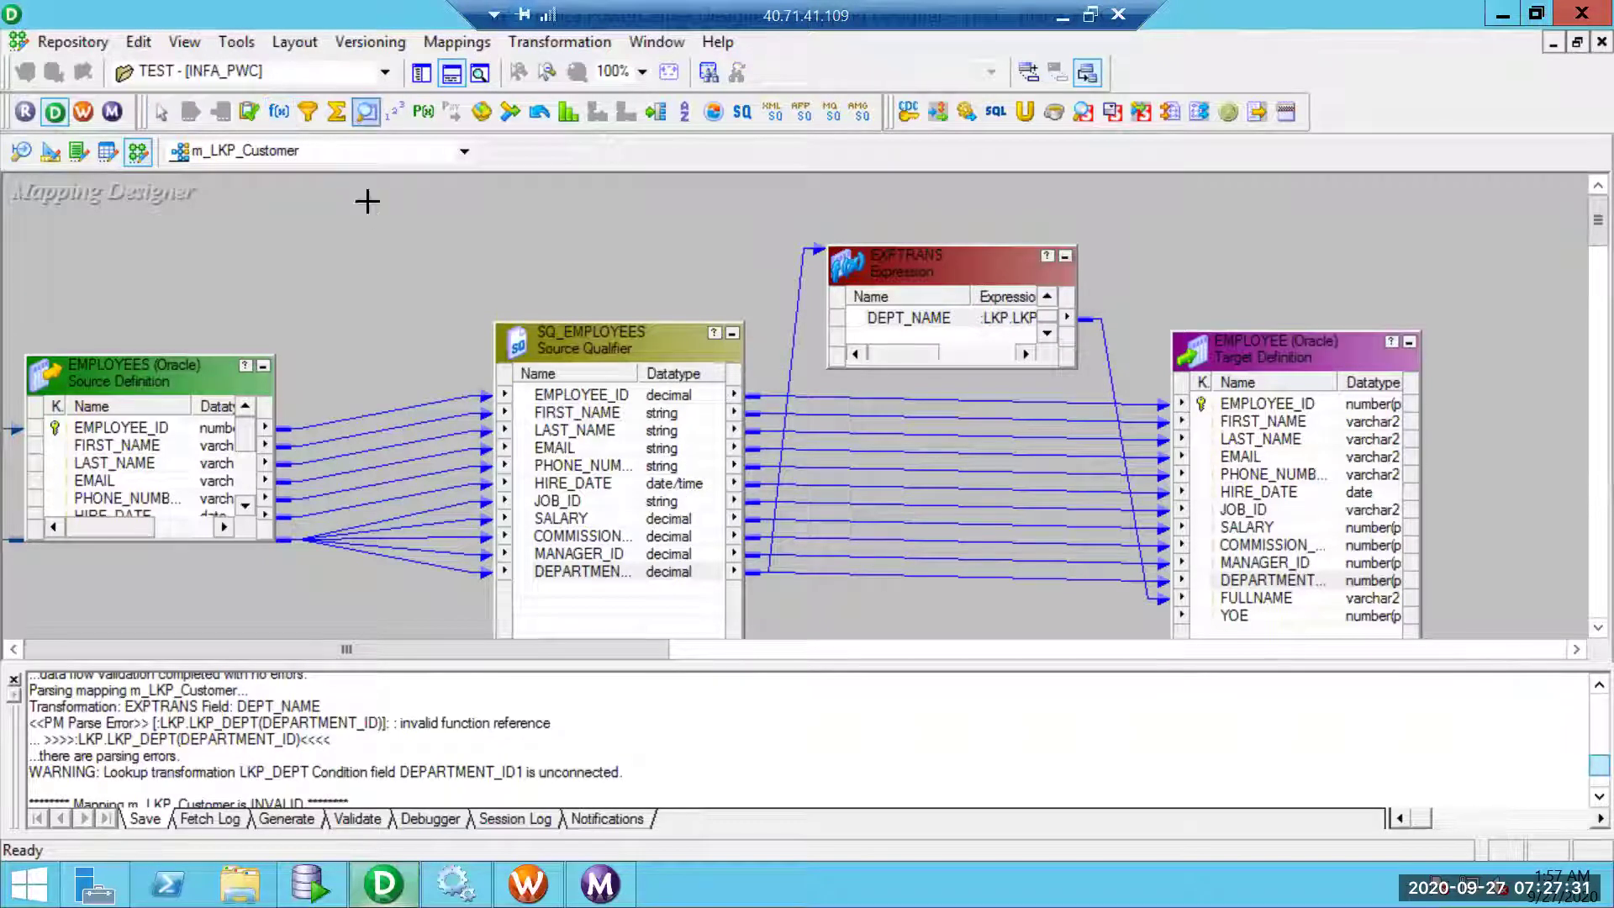
left_click(367, 203)
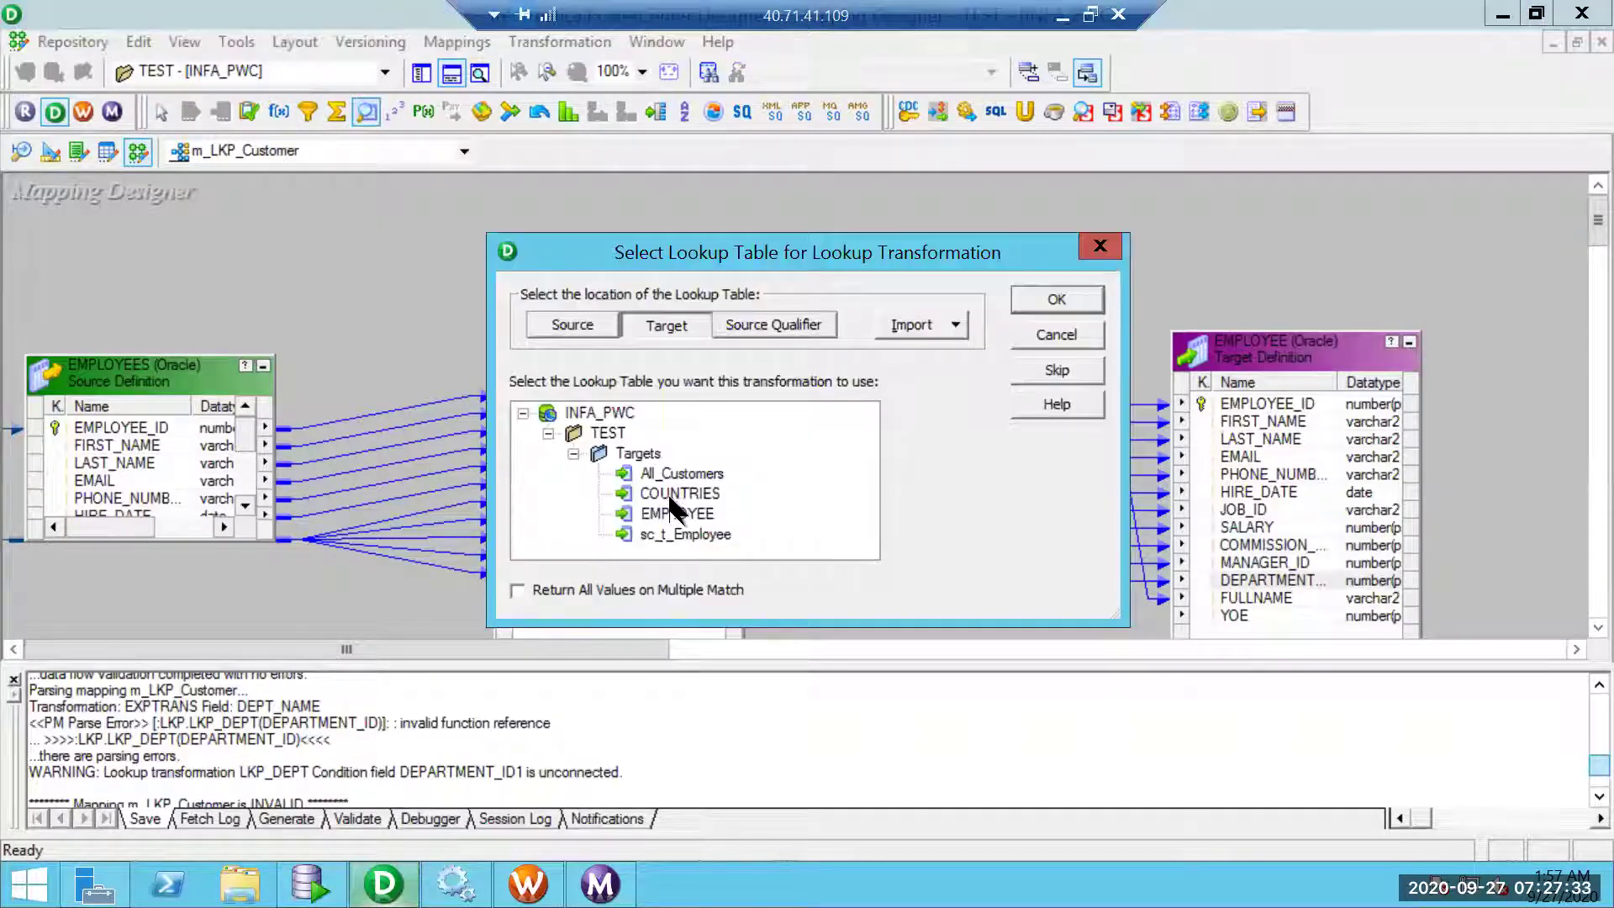
left_click(565, 329)
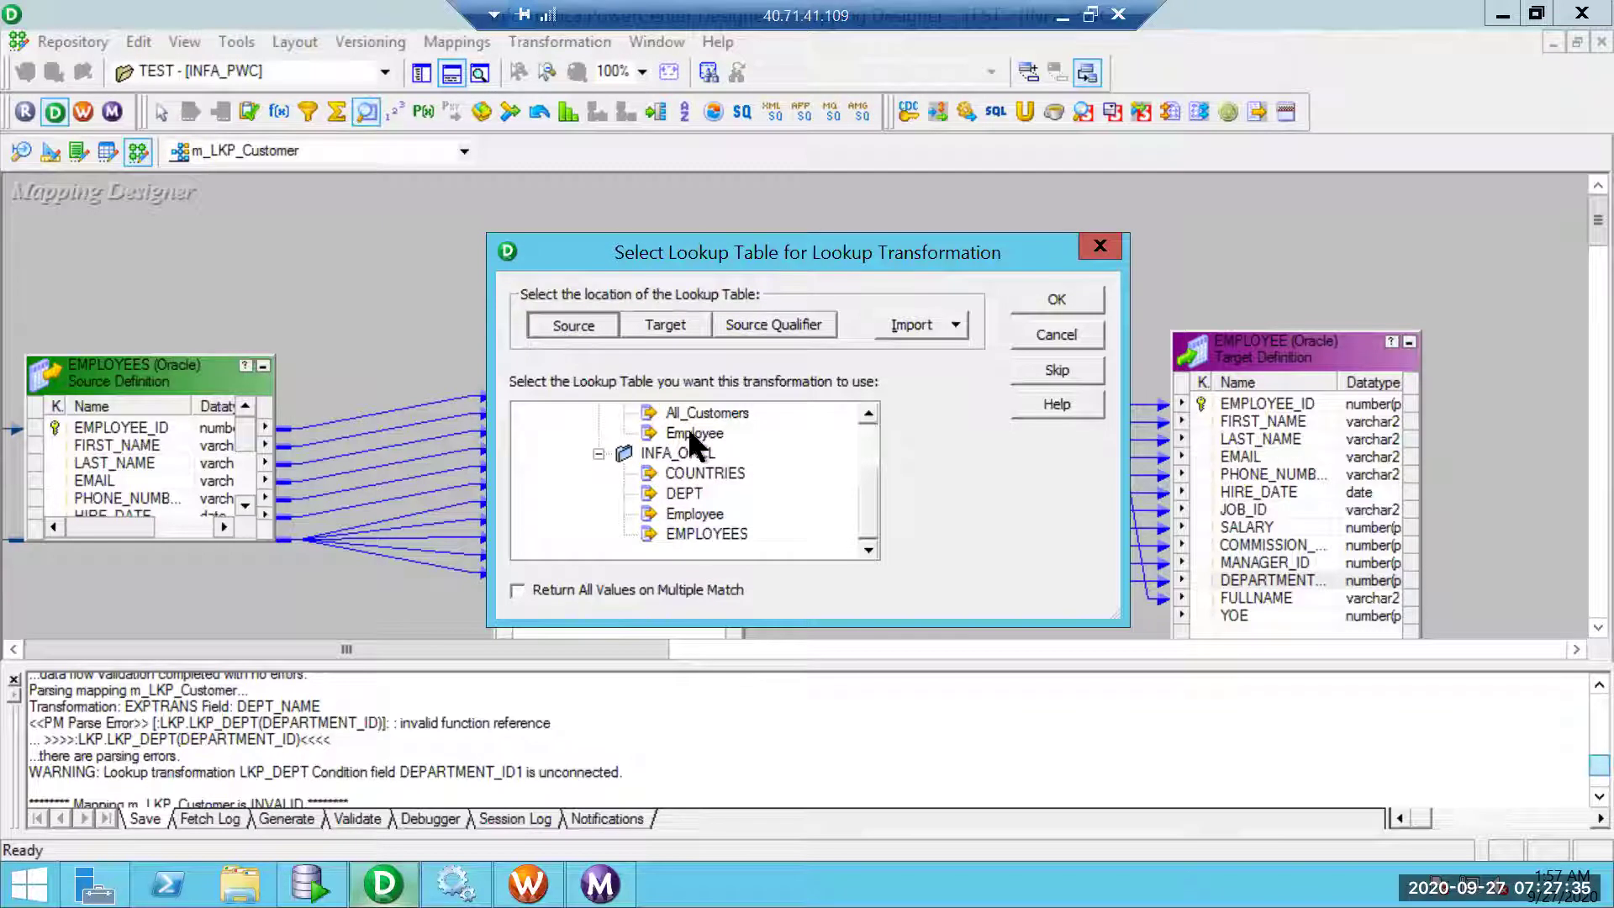
left_click(683, 495)
left_click(1055, 300)
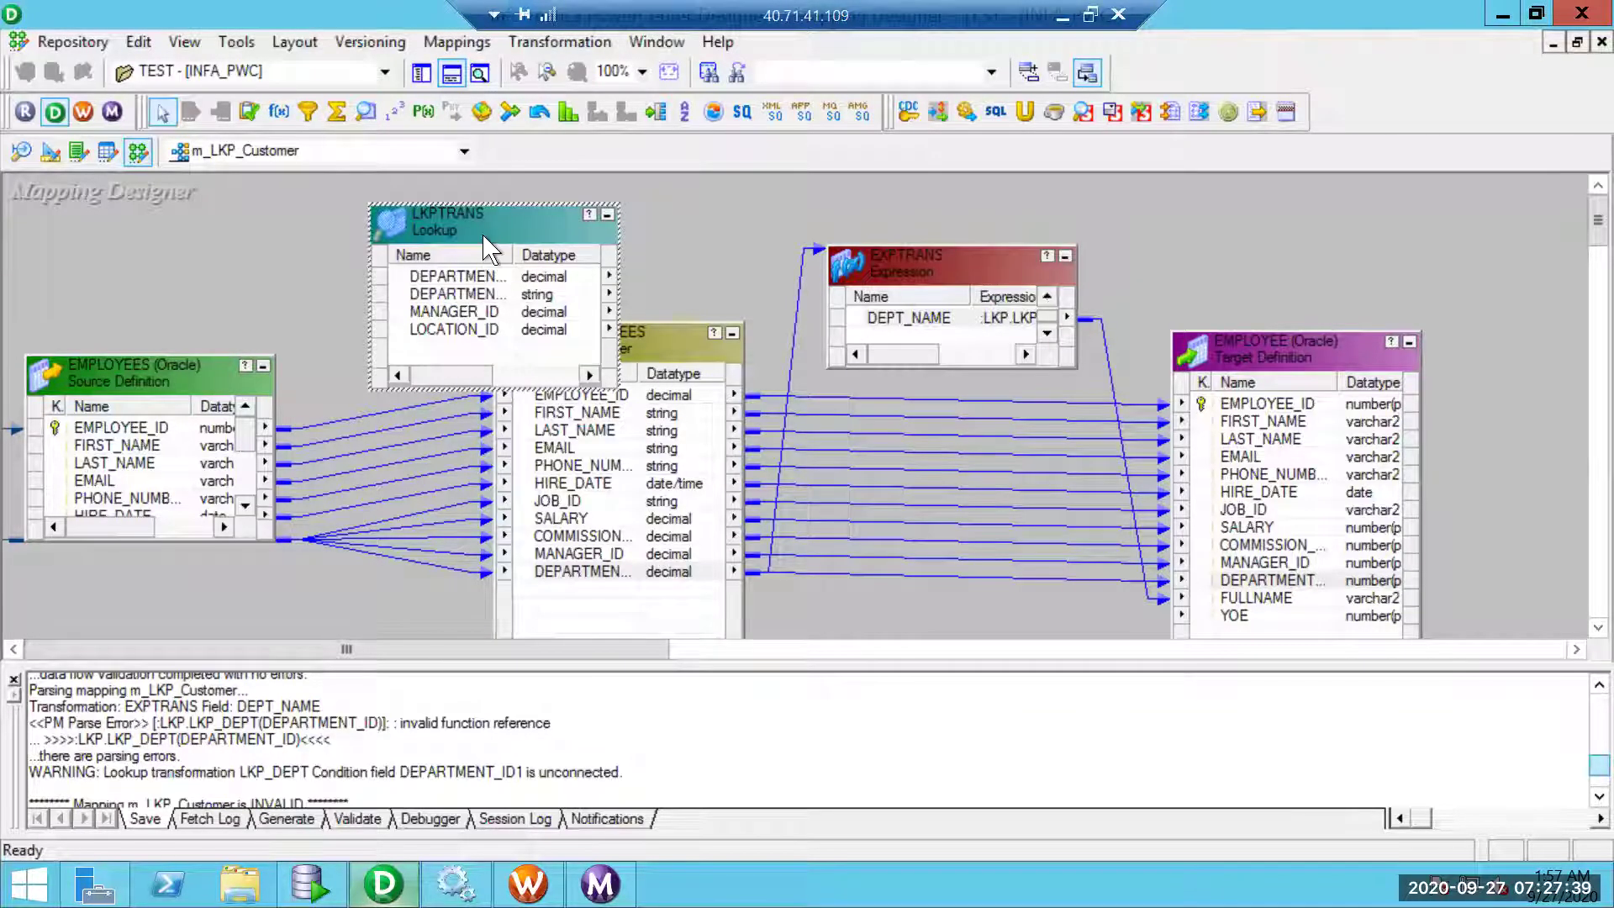
- Copy the source qualifier's DEPARTMENT_ID into the new lookup as an input port and delete the resulting link
double_click(490, 249)
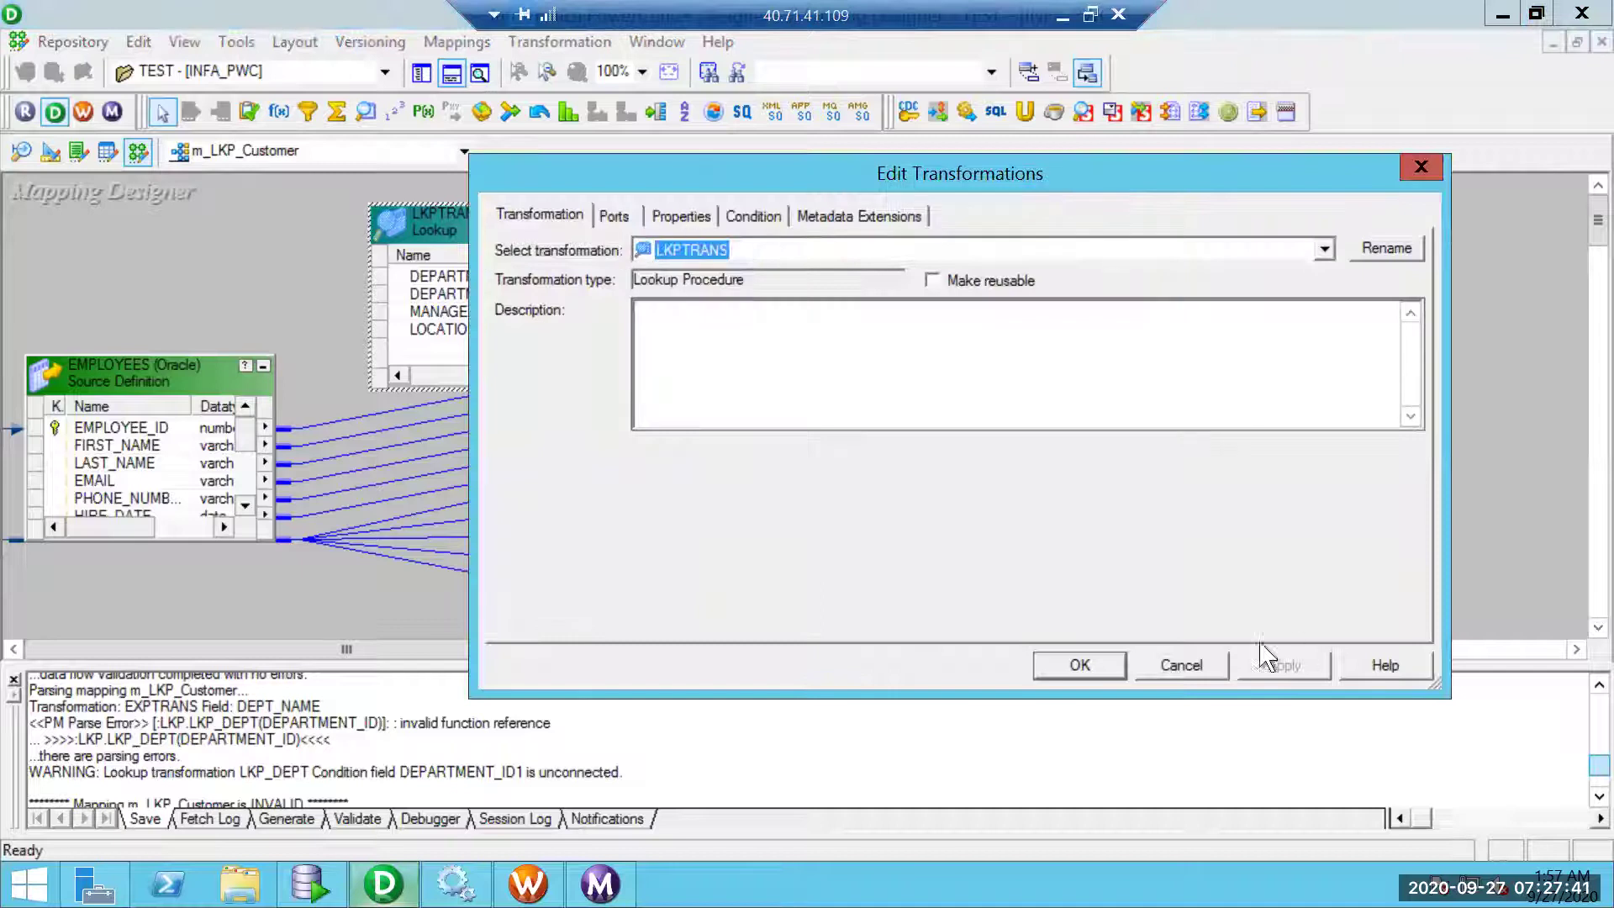
left_click(1181, 665)
left_click(567, 573)
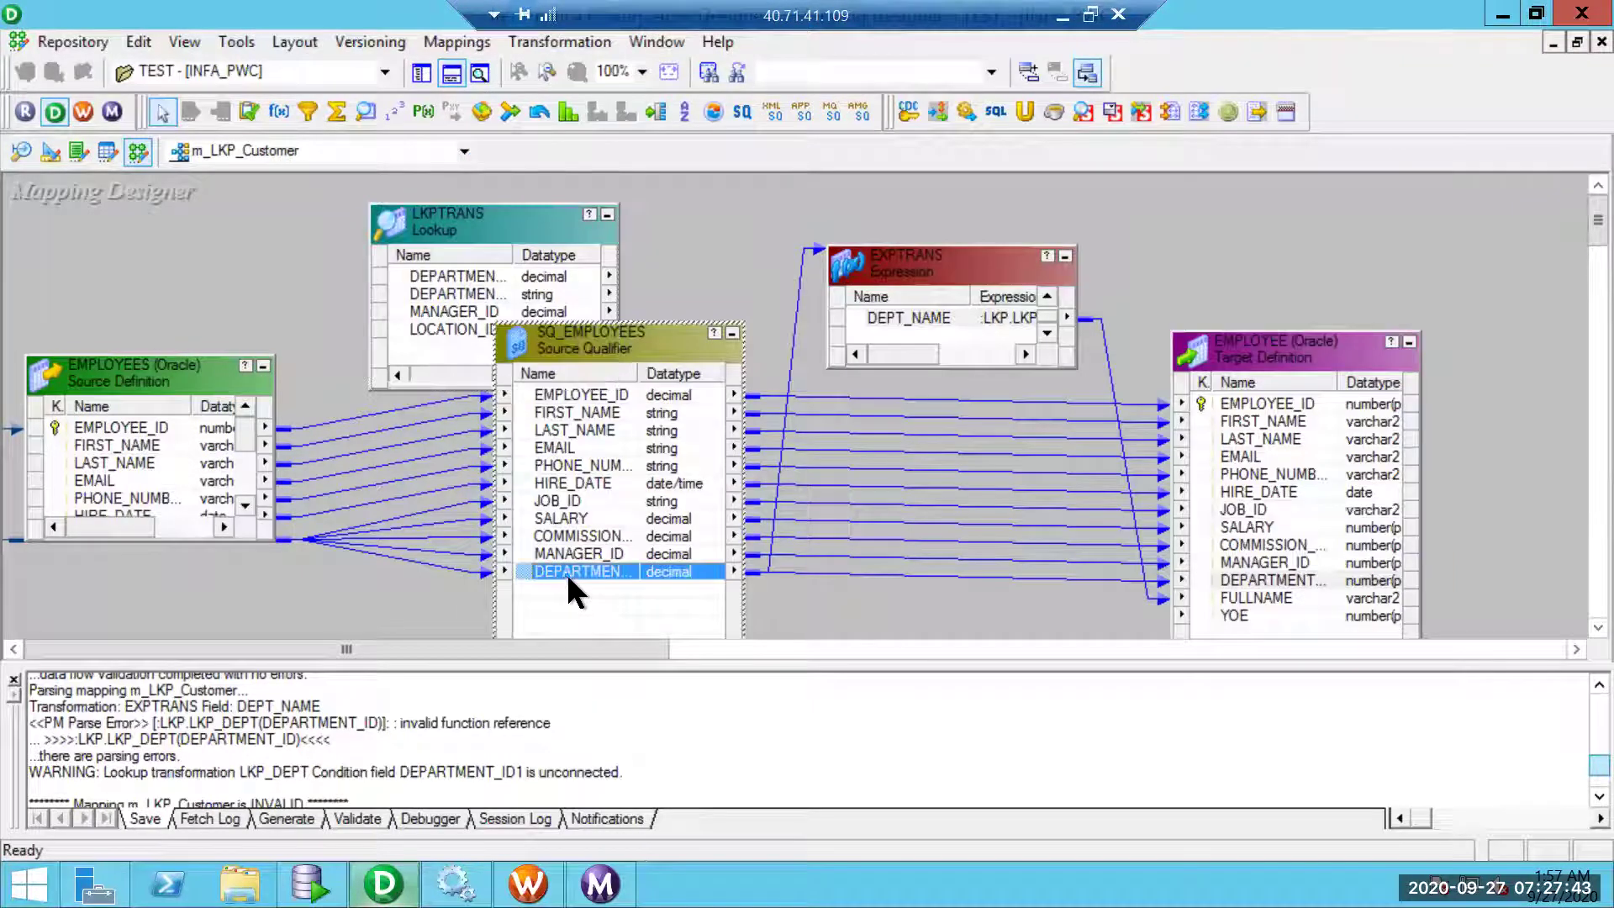
left_click_drag(423, 356, 420, 353)
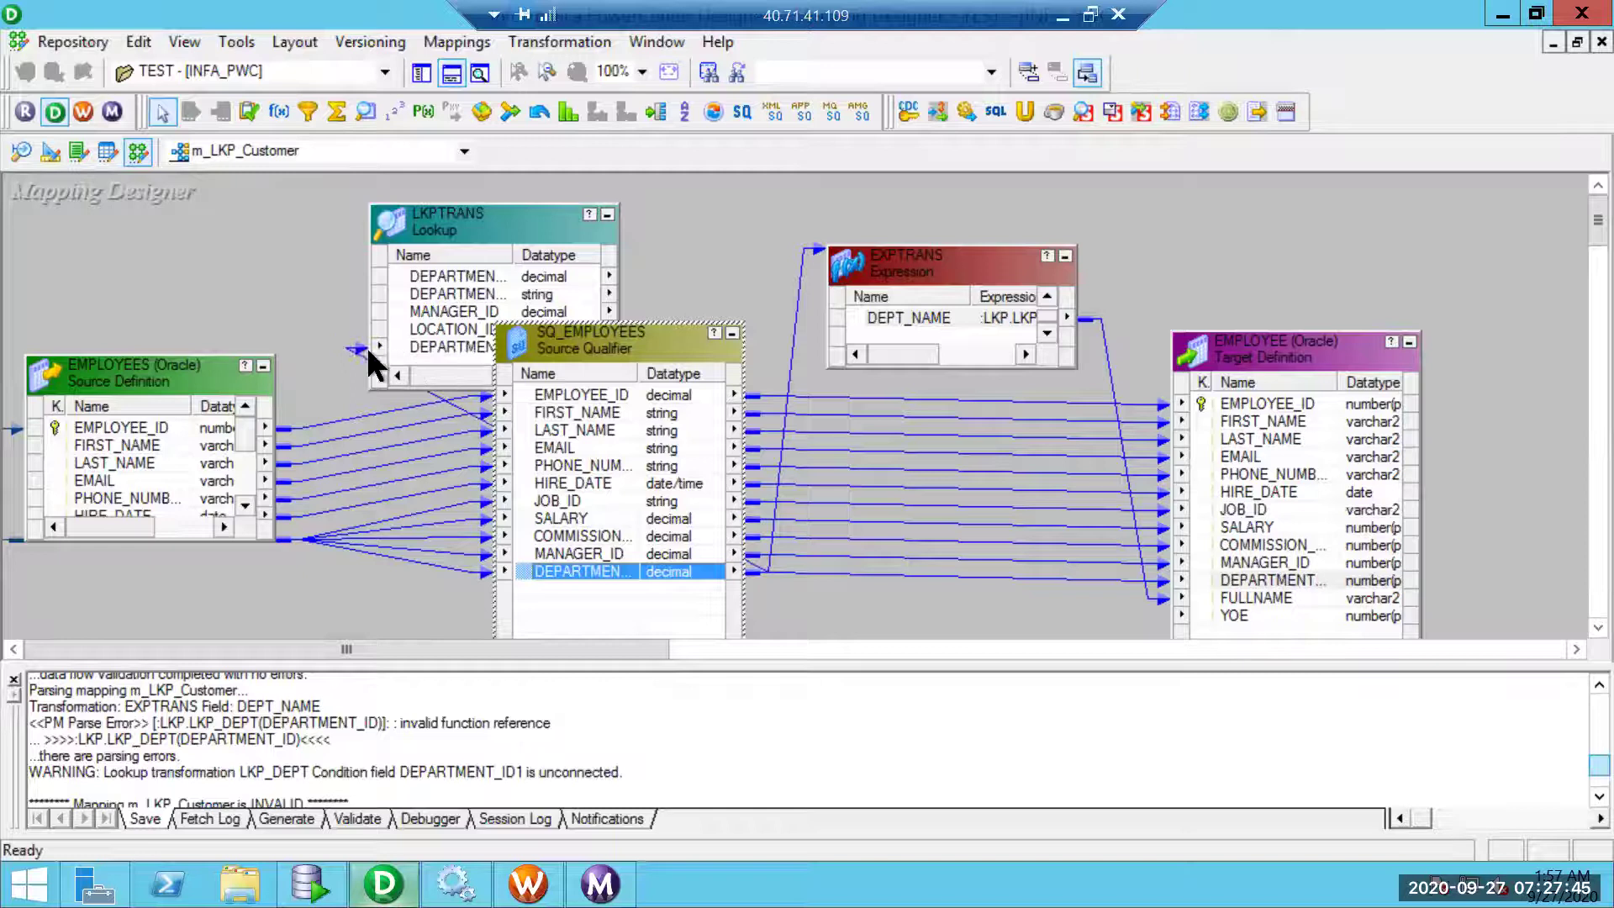
left_click(352, 347)
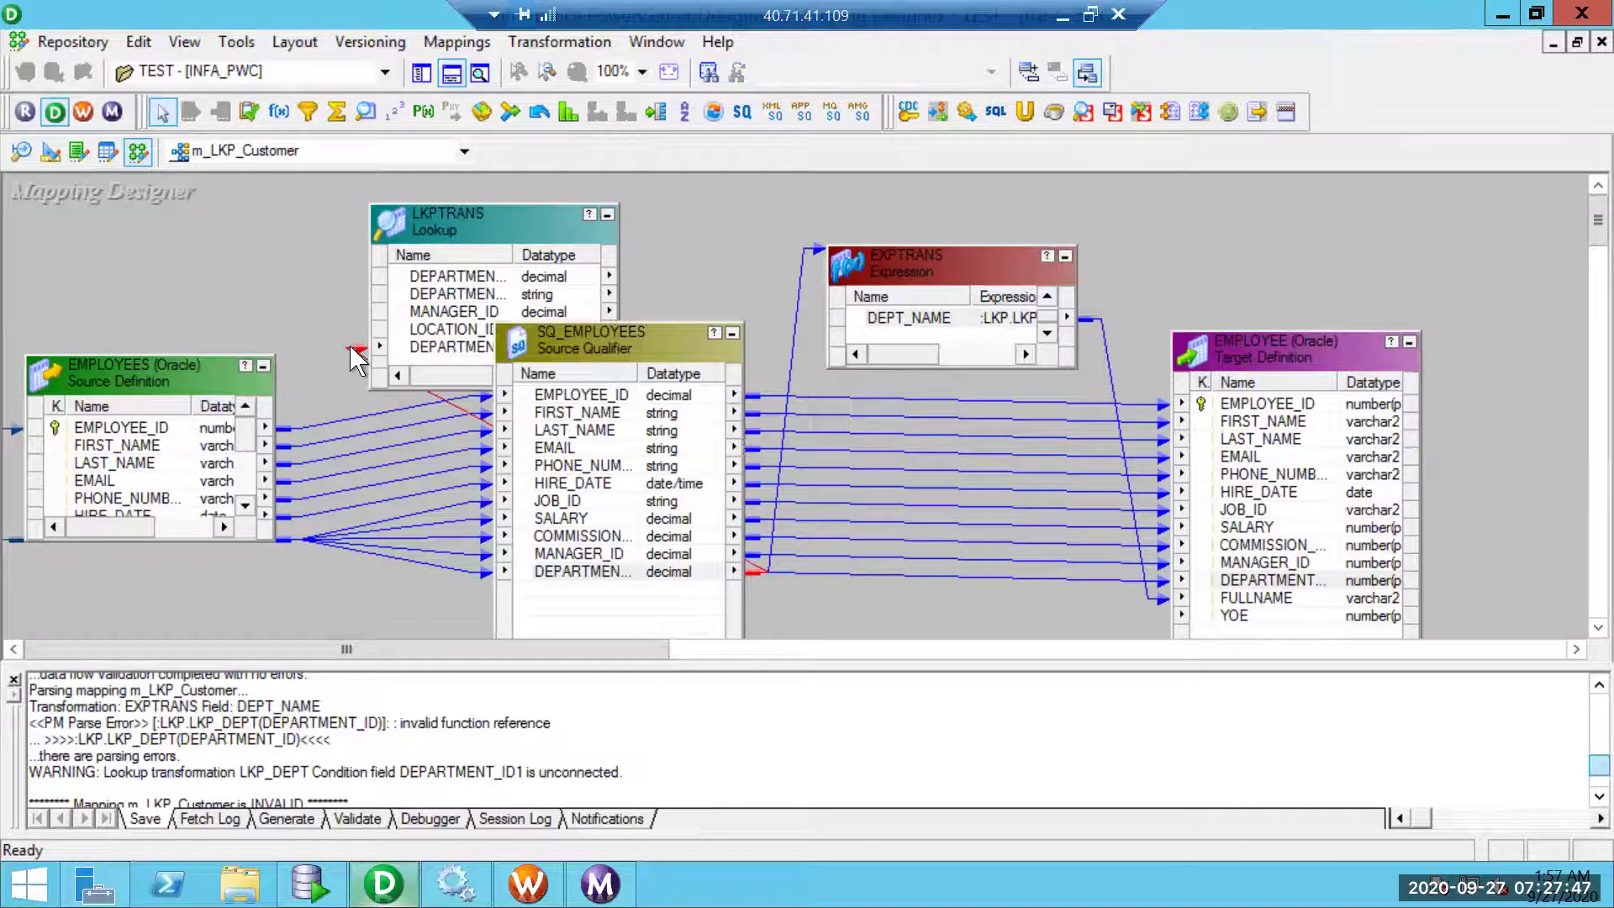
- Check the new lookup's table name and multiple-match policy, and rename the transformation to LKP_DEPT
double_click(514, 296)
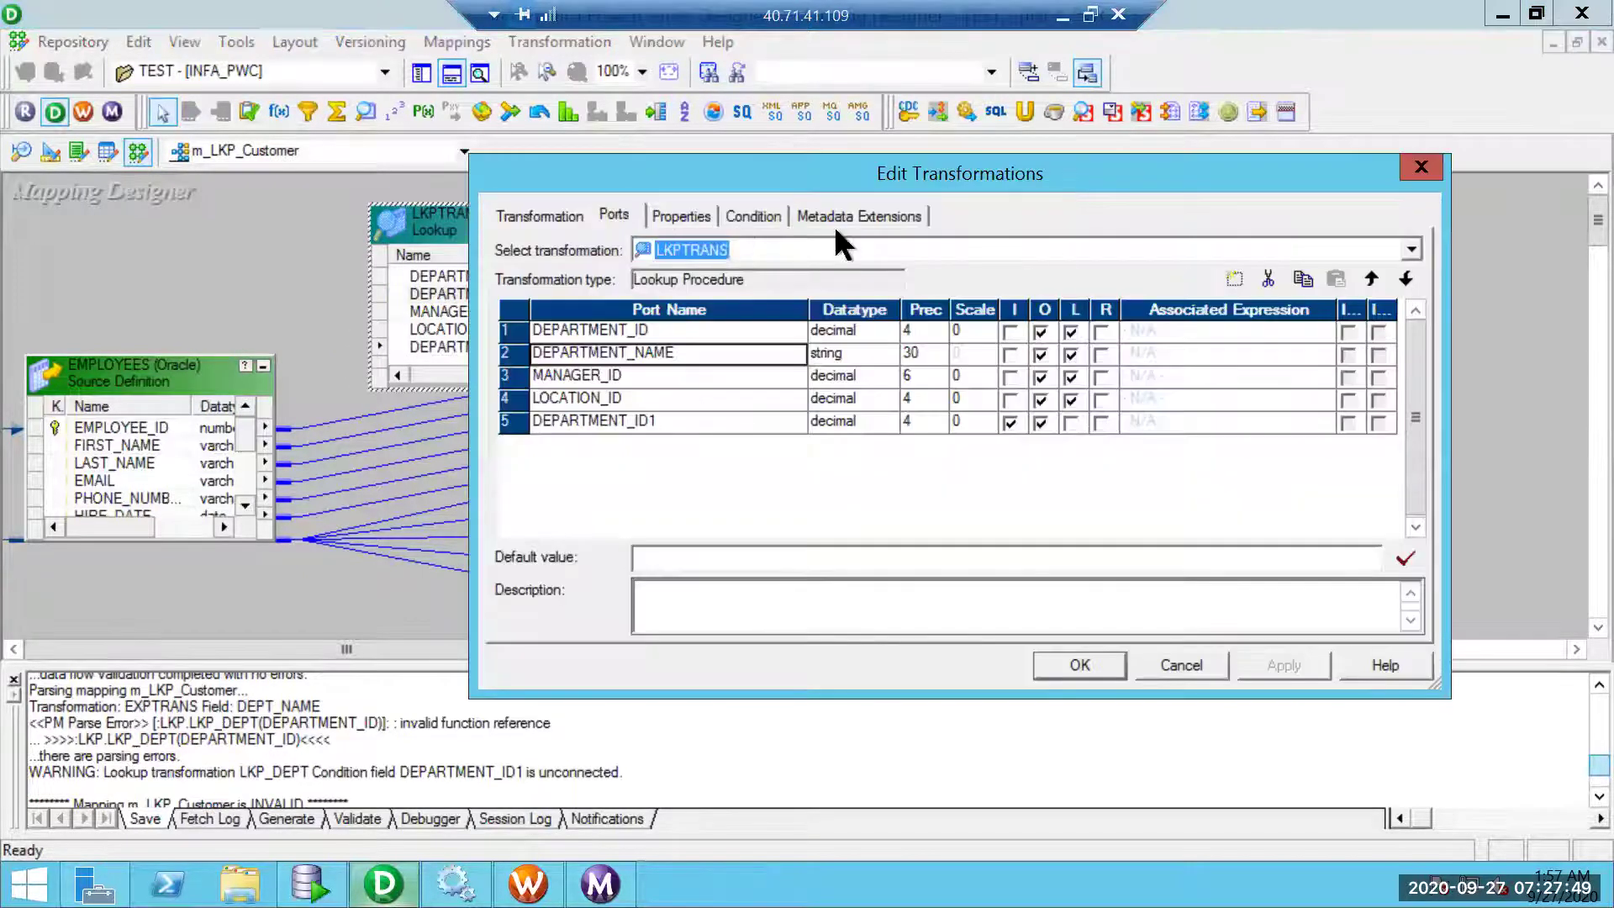
left_click(681, 216)
left_click(901, 345)
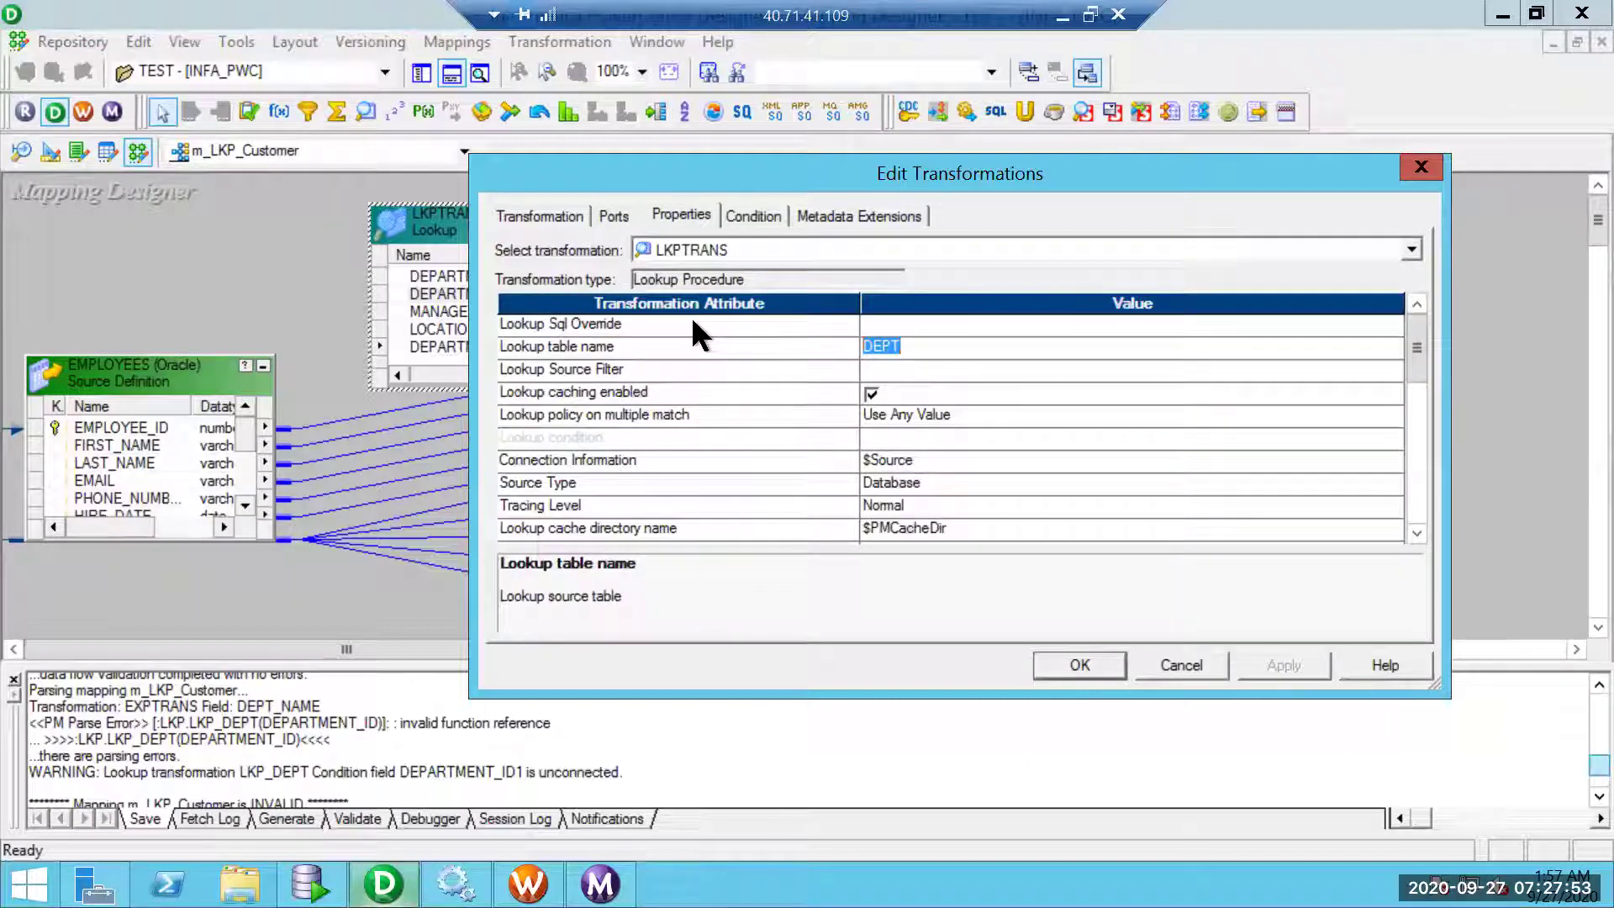
left_click(552, 217)
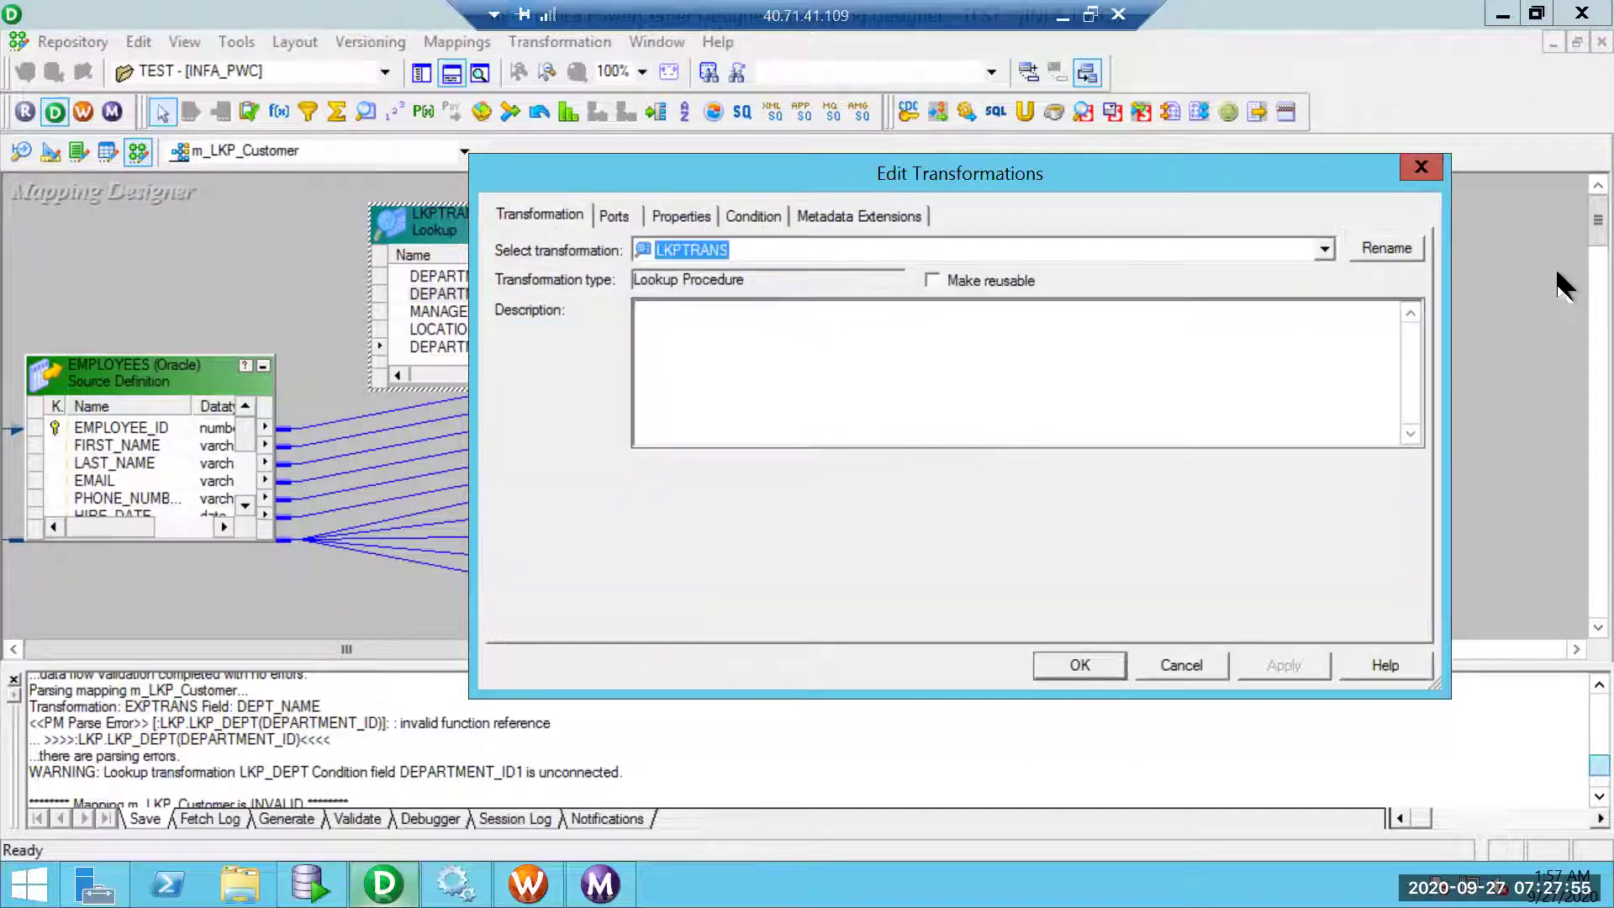
left_click(1389, 249)
left_click(743, 438)
left_click_drag(745, 438, 1090, 431)
type("_DEPT")
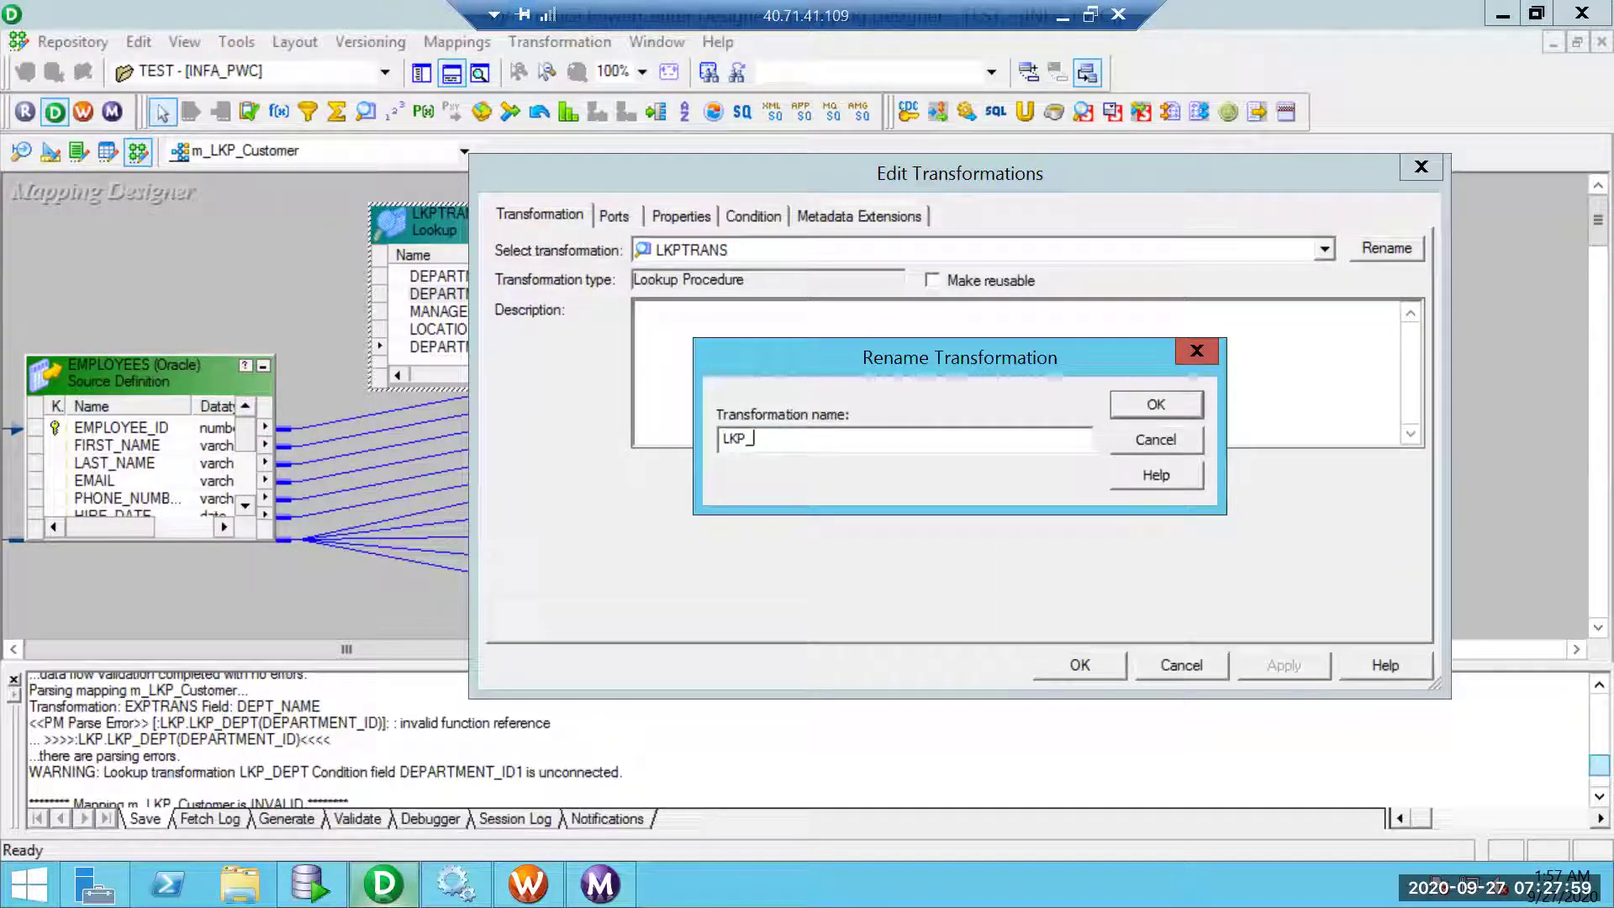
left_click(1174, 403)
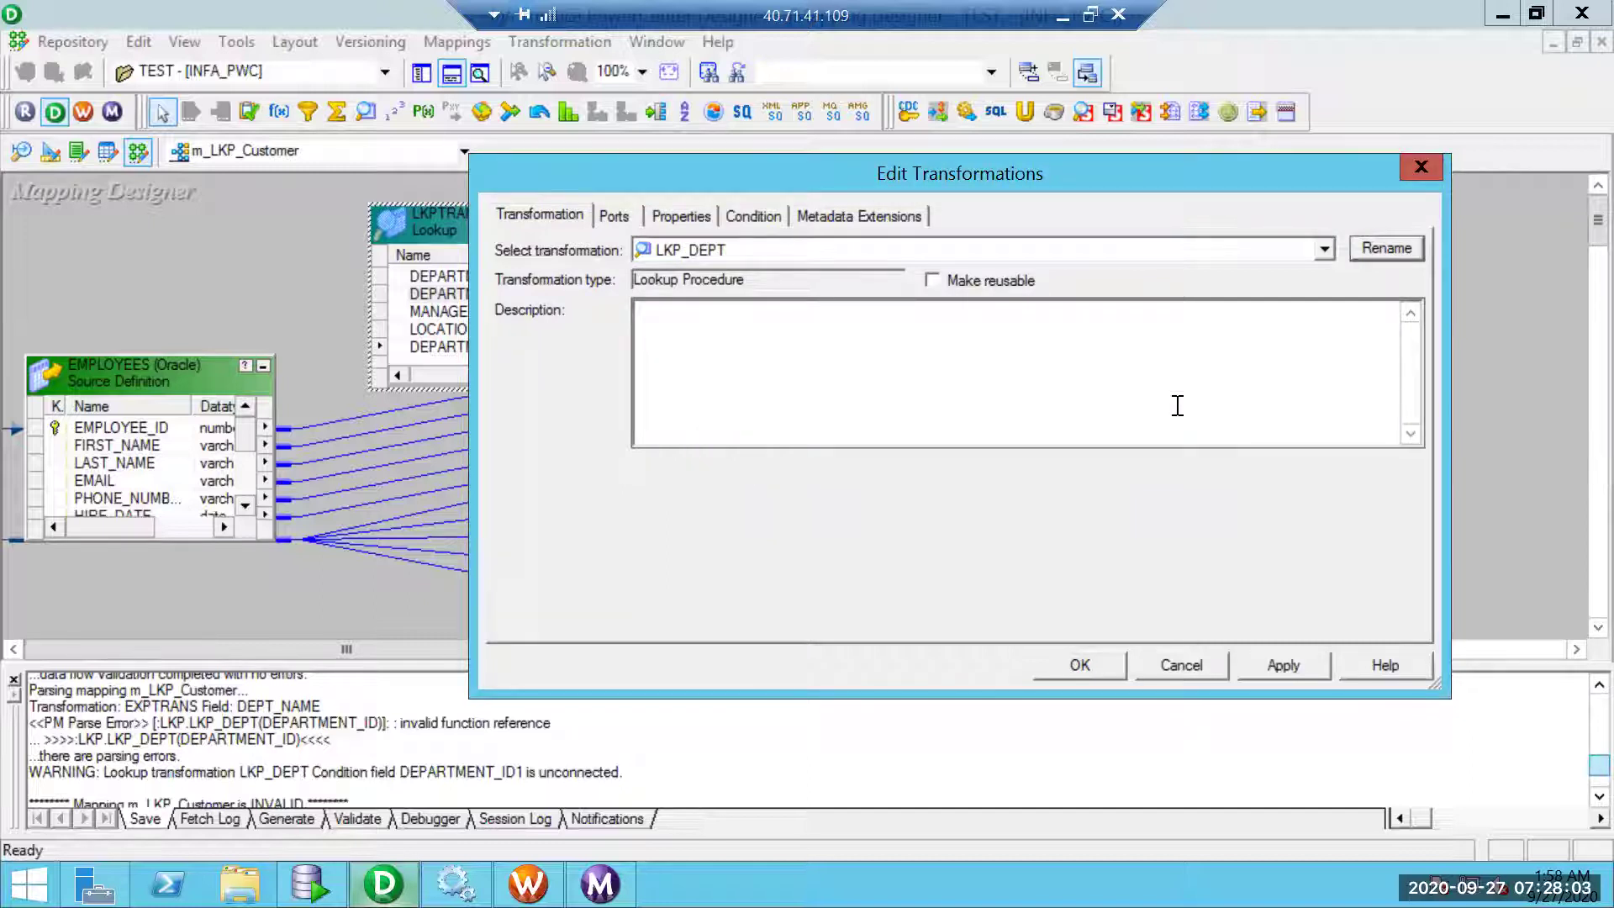
- Delete the MANAGER_ID and LOCATION_ID ports from LKP_DEPT and open its properties
left_click(616, 219)
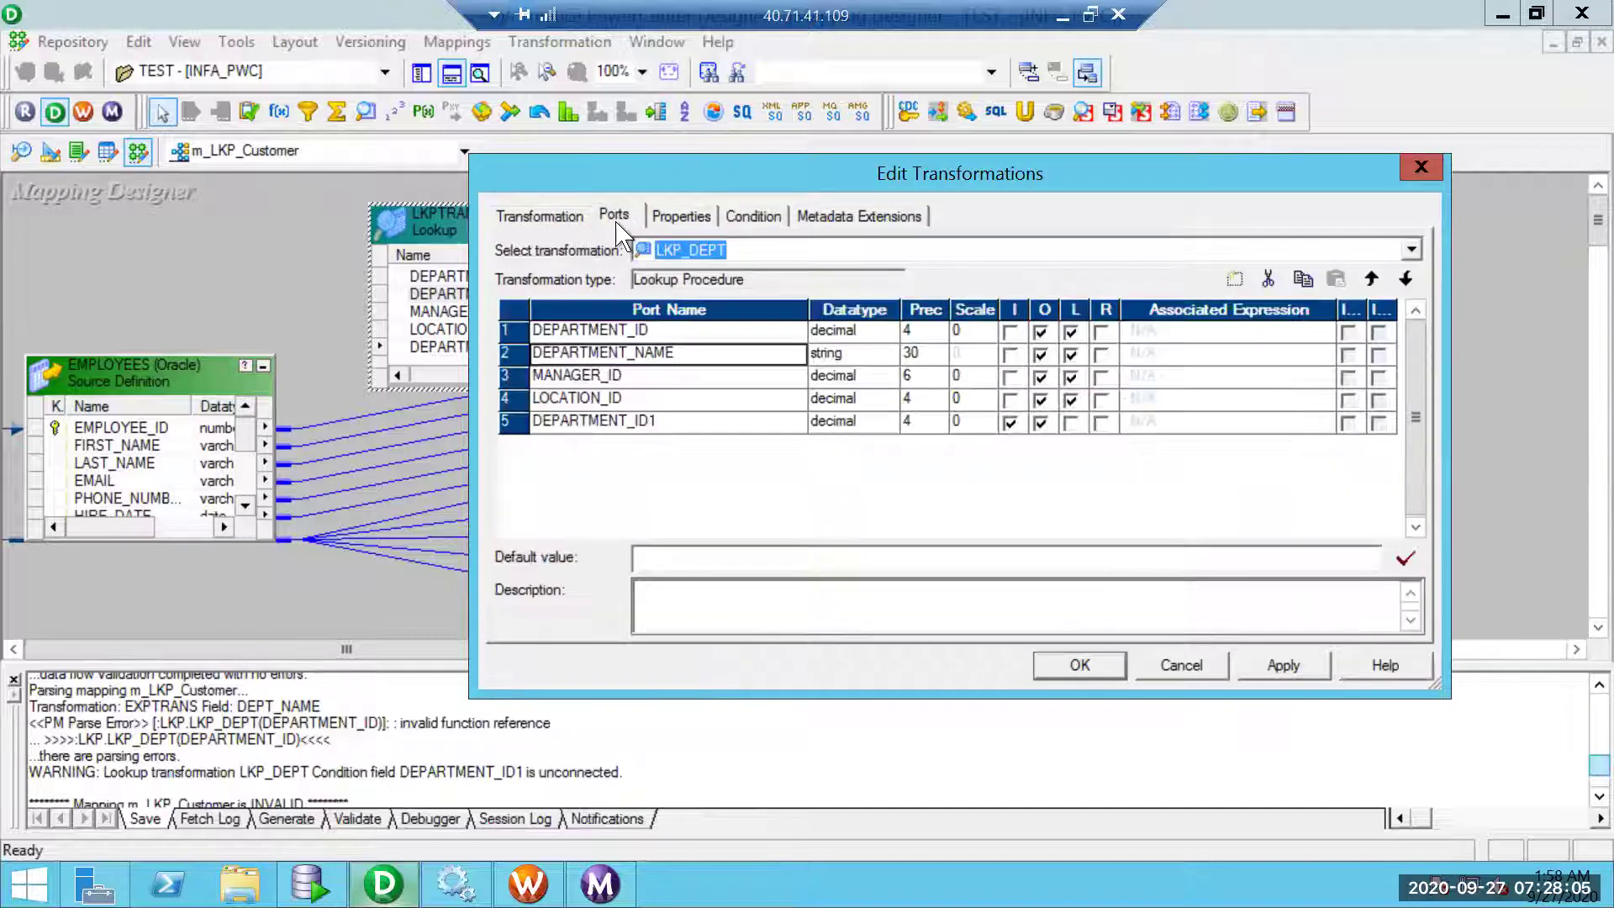
left_click(509, 375)
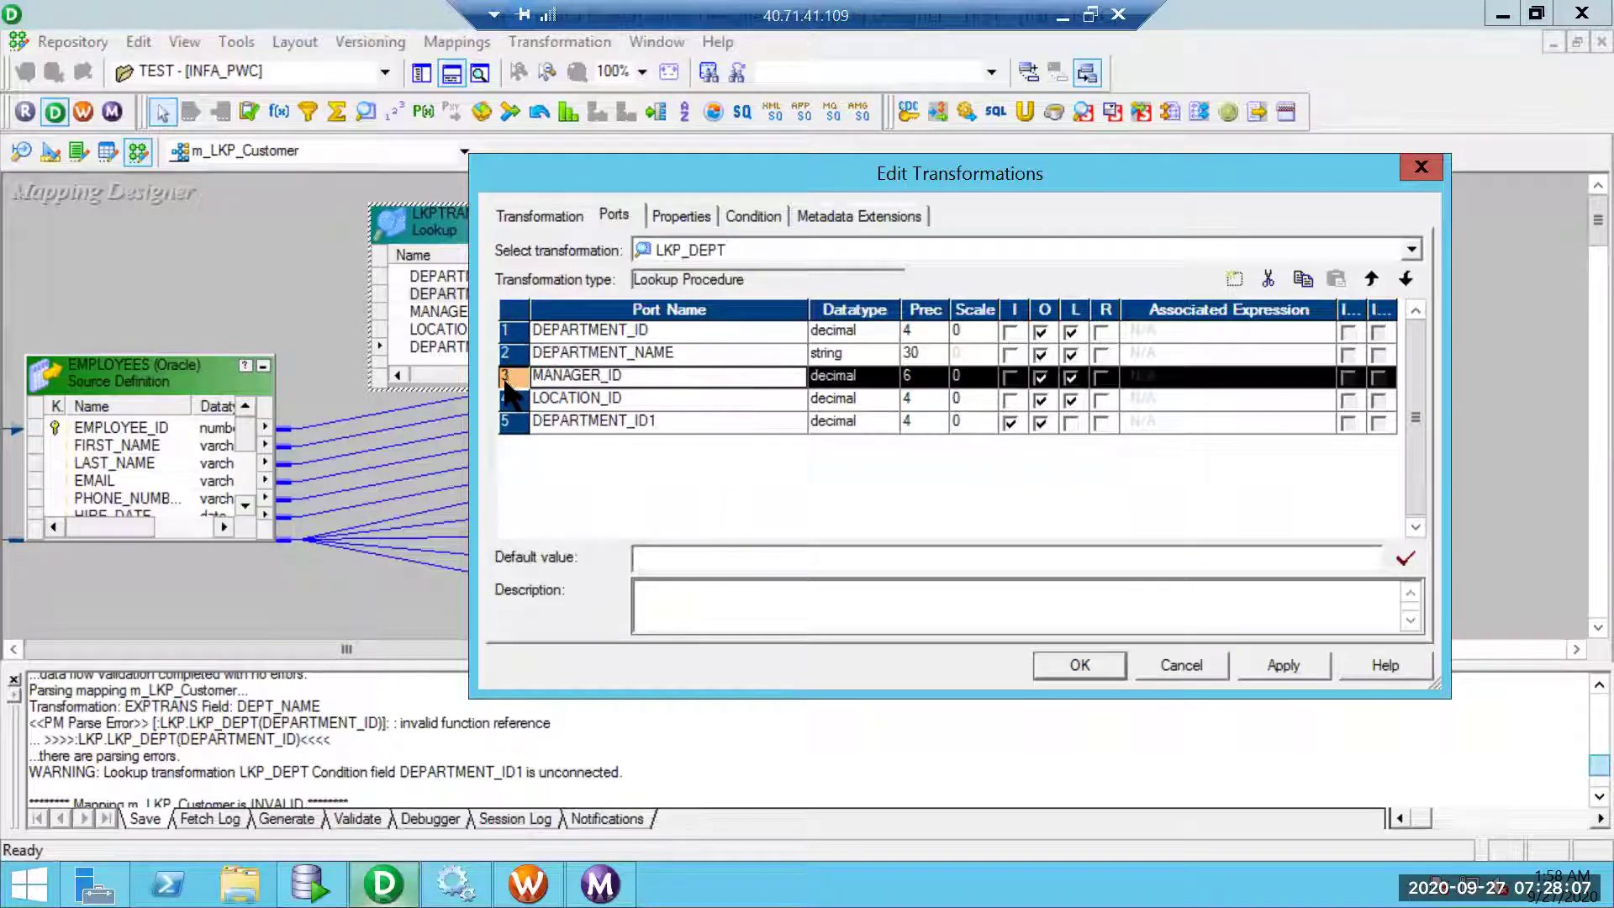
left_click(510, 398, "shift")
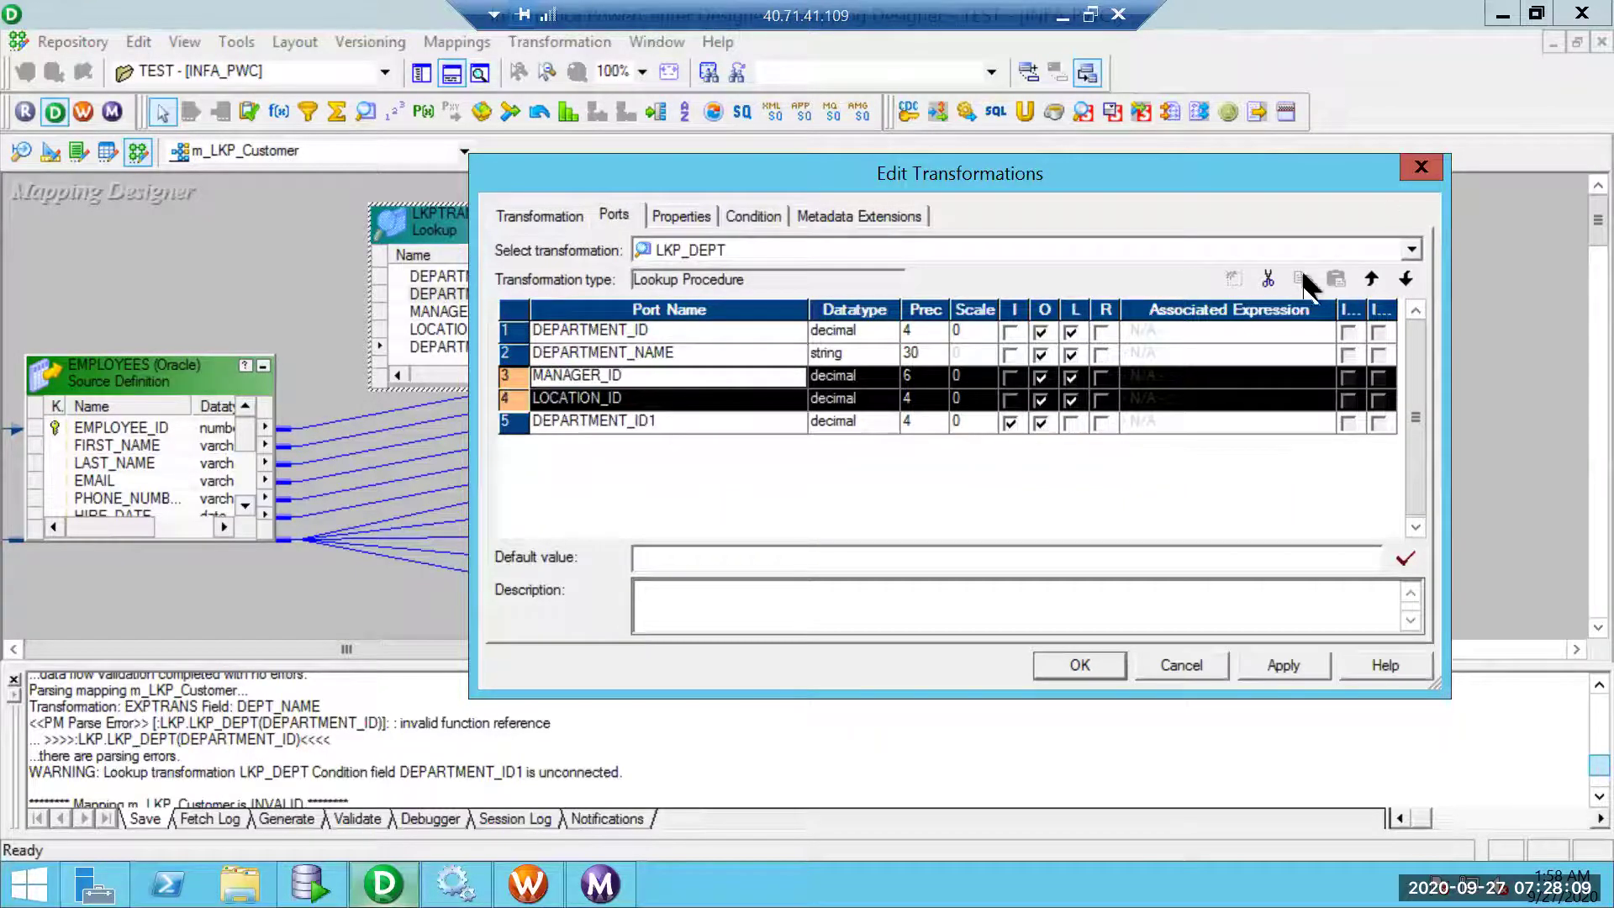
left_click(1267, 278)
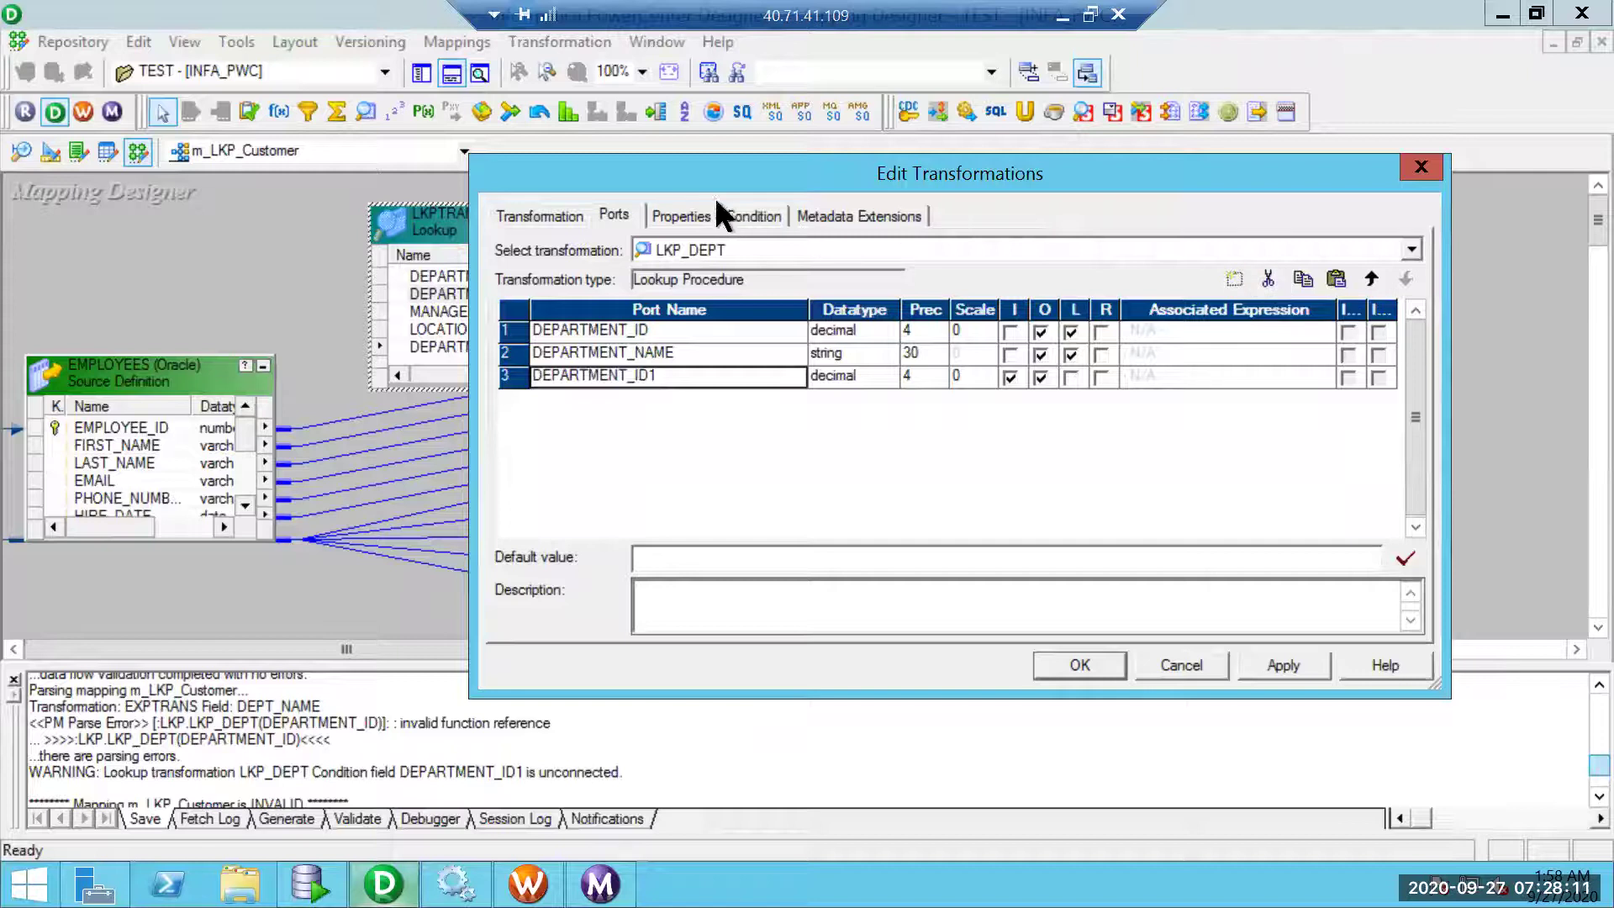
left_click(703, 219)
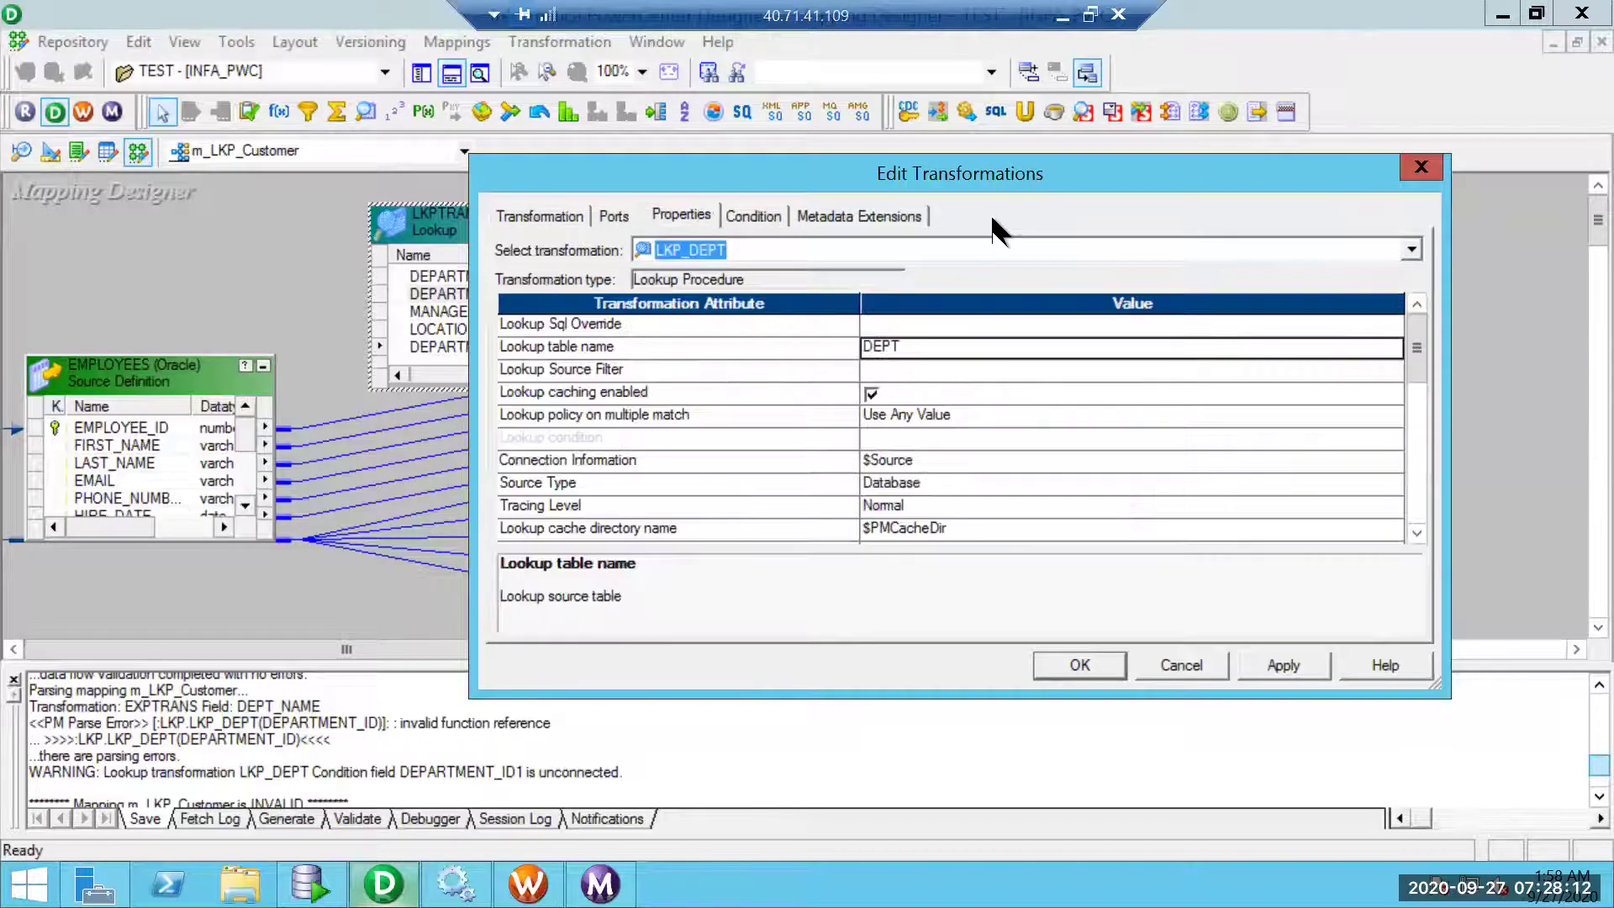
- Give LKP_DEPT the lookup condition DEPARTMENT_ID = DEPARTMENT_ID1, save the mapping and move the lookup clear of the source qualifier
left_click(766, 209)
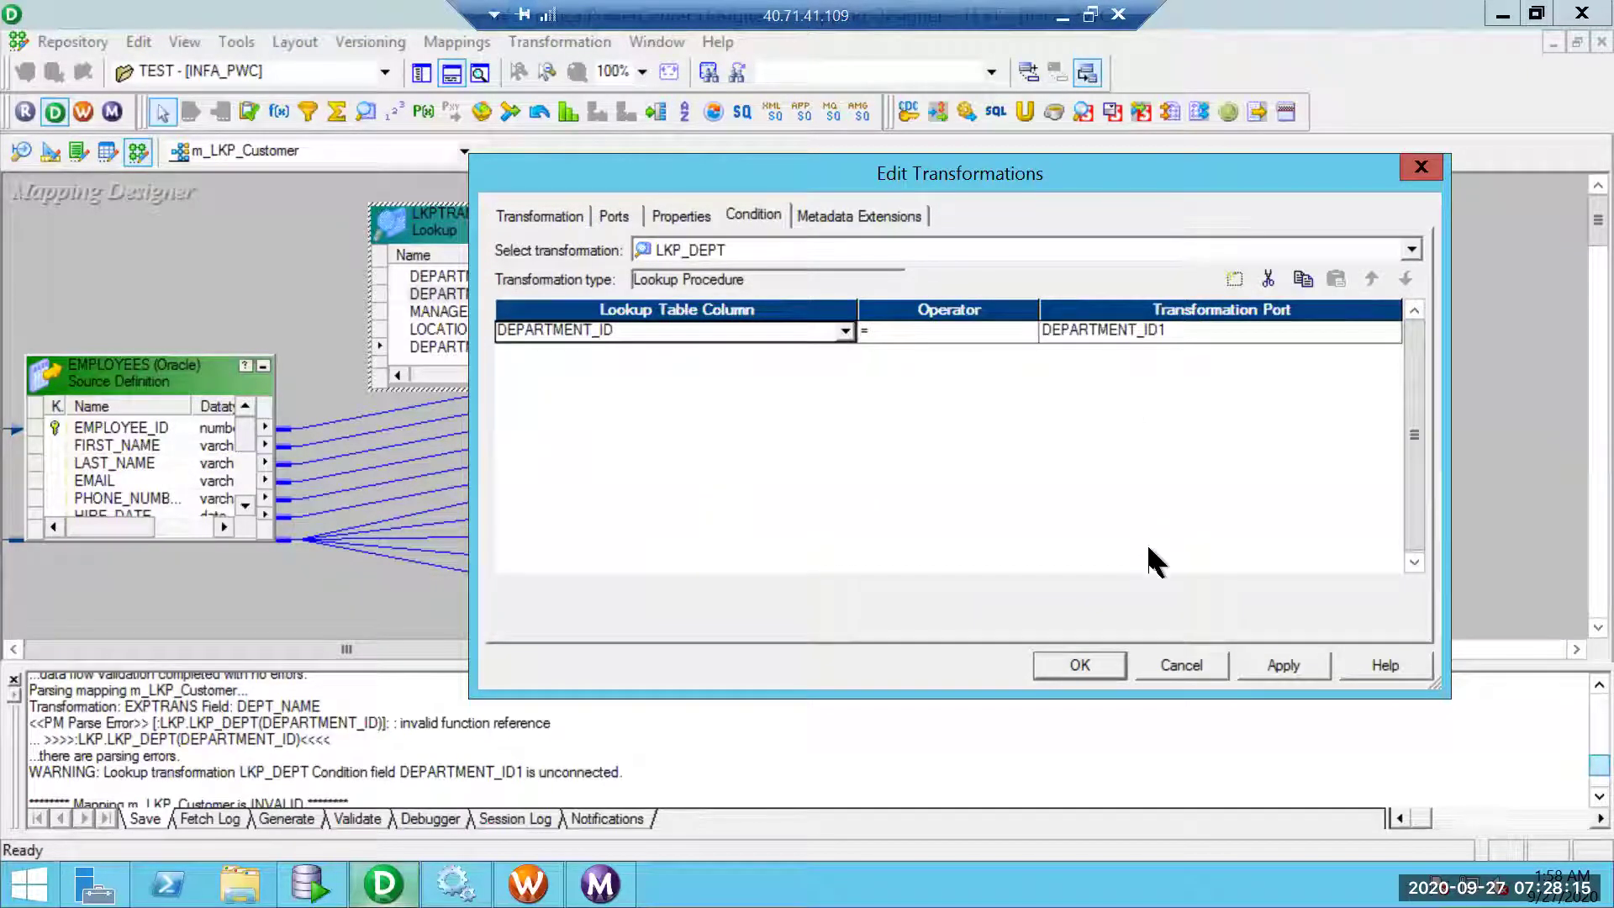
left_click(1282, 664)
left_click(1079, 666)
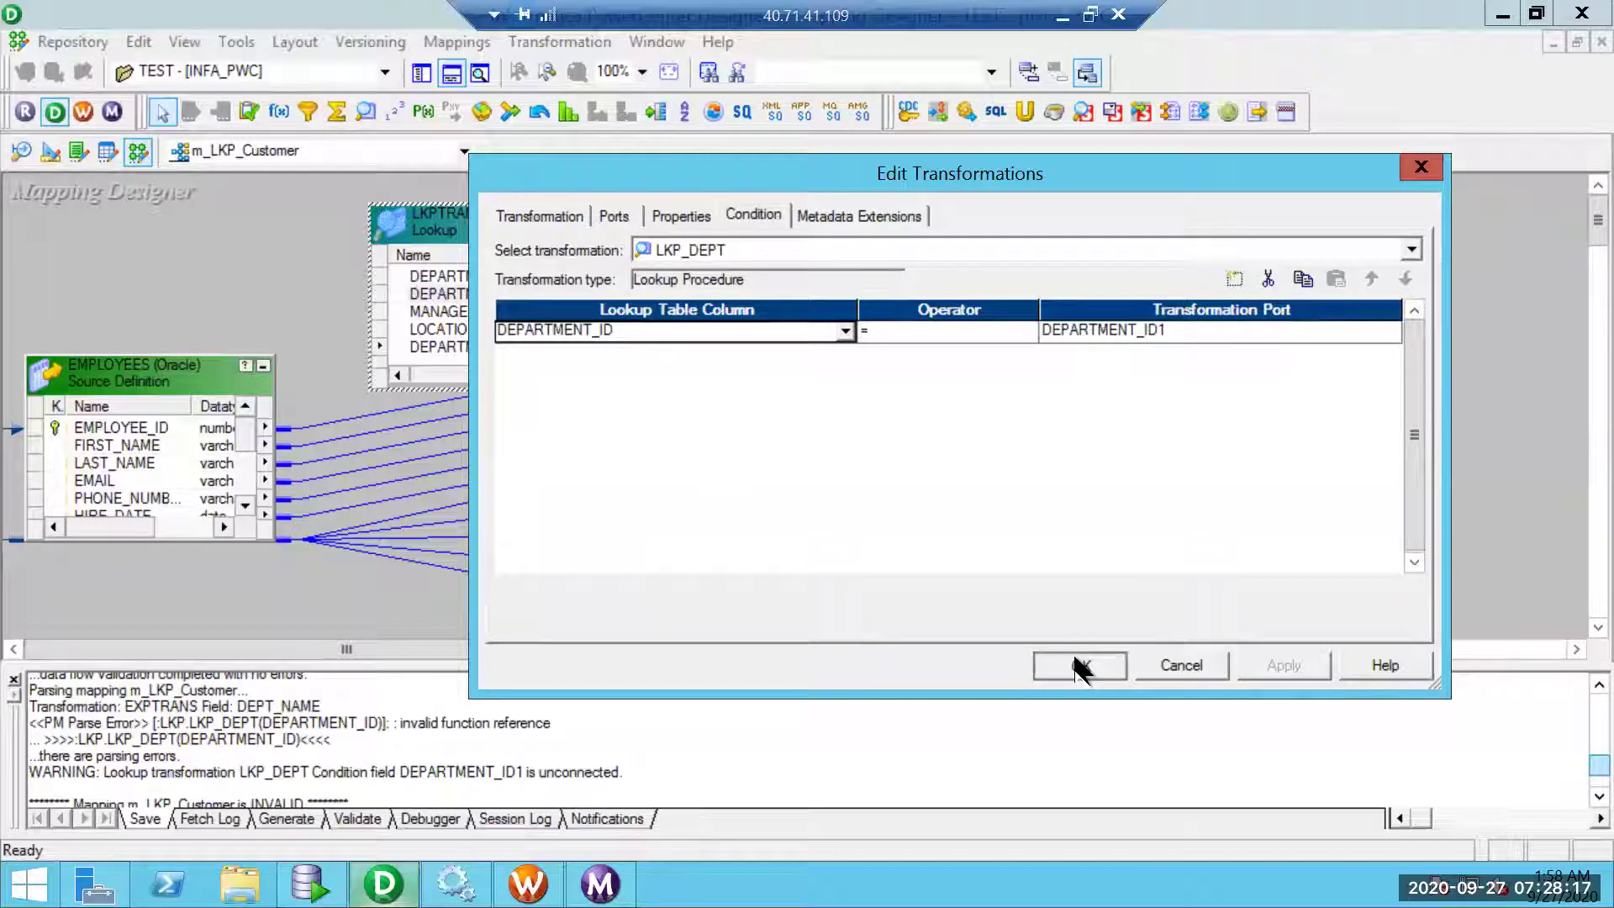
key("ctrl+s")
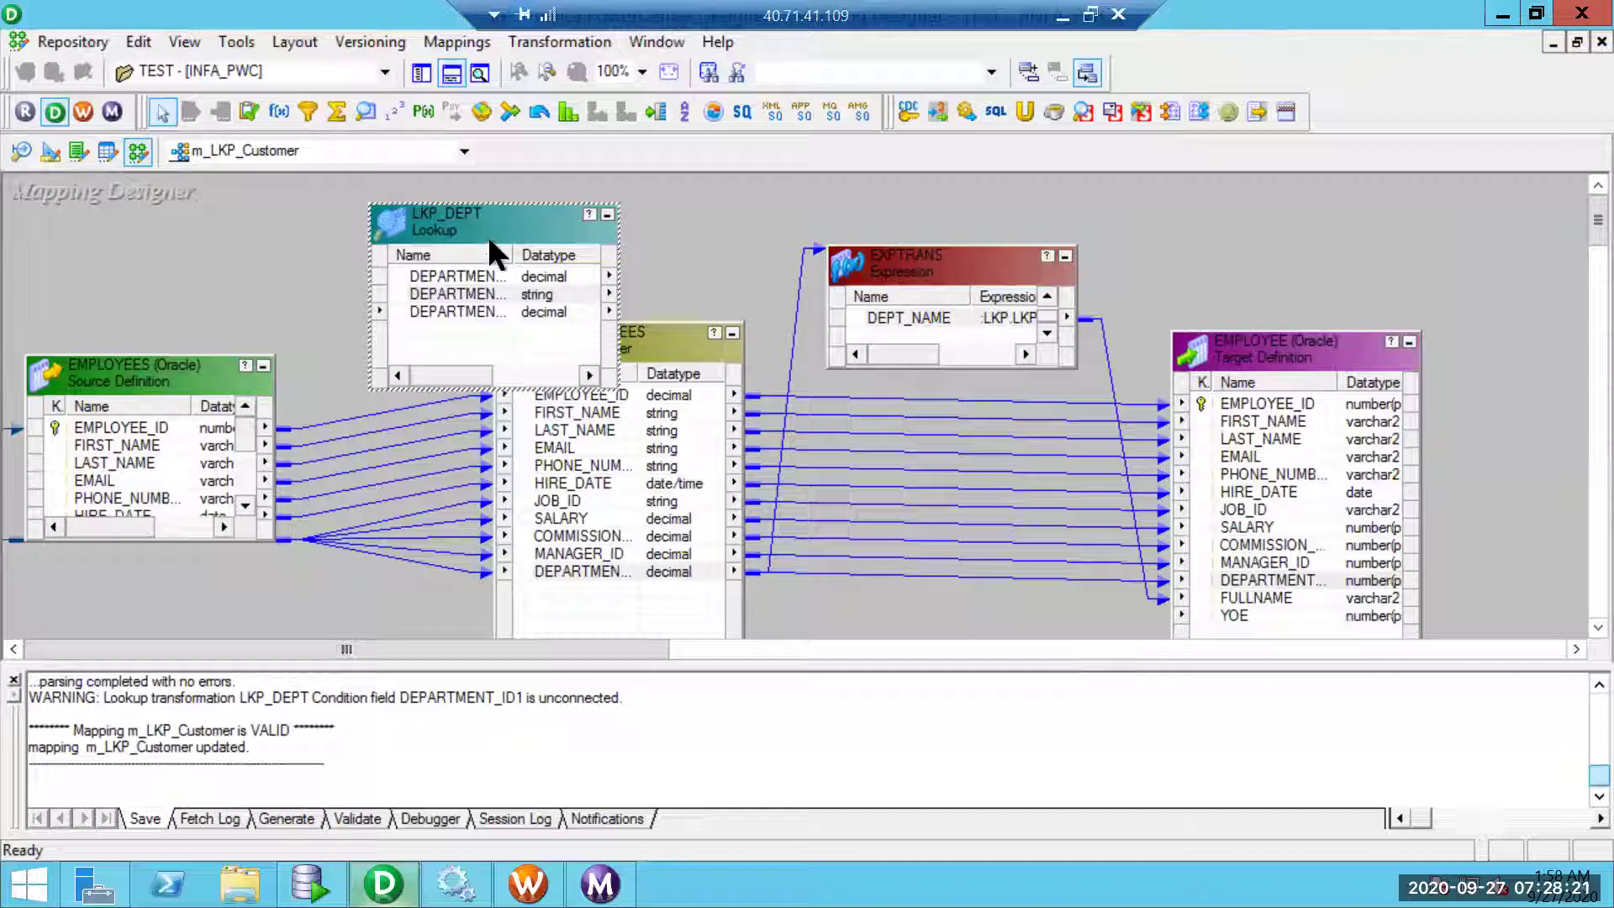
left_click_drag(492, 238, 349, 230)
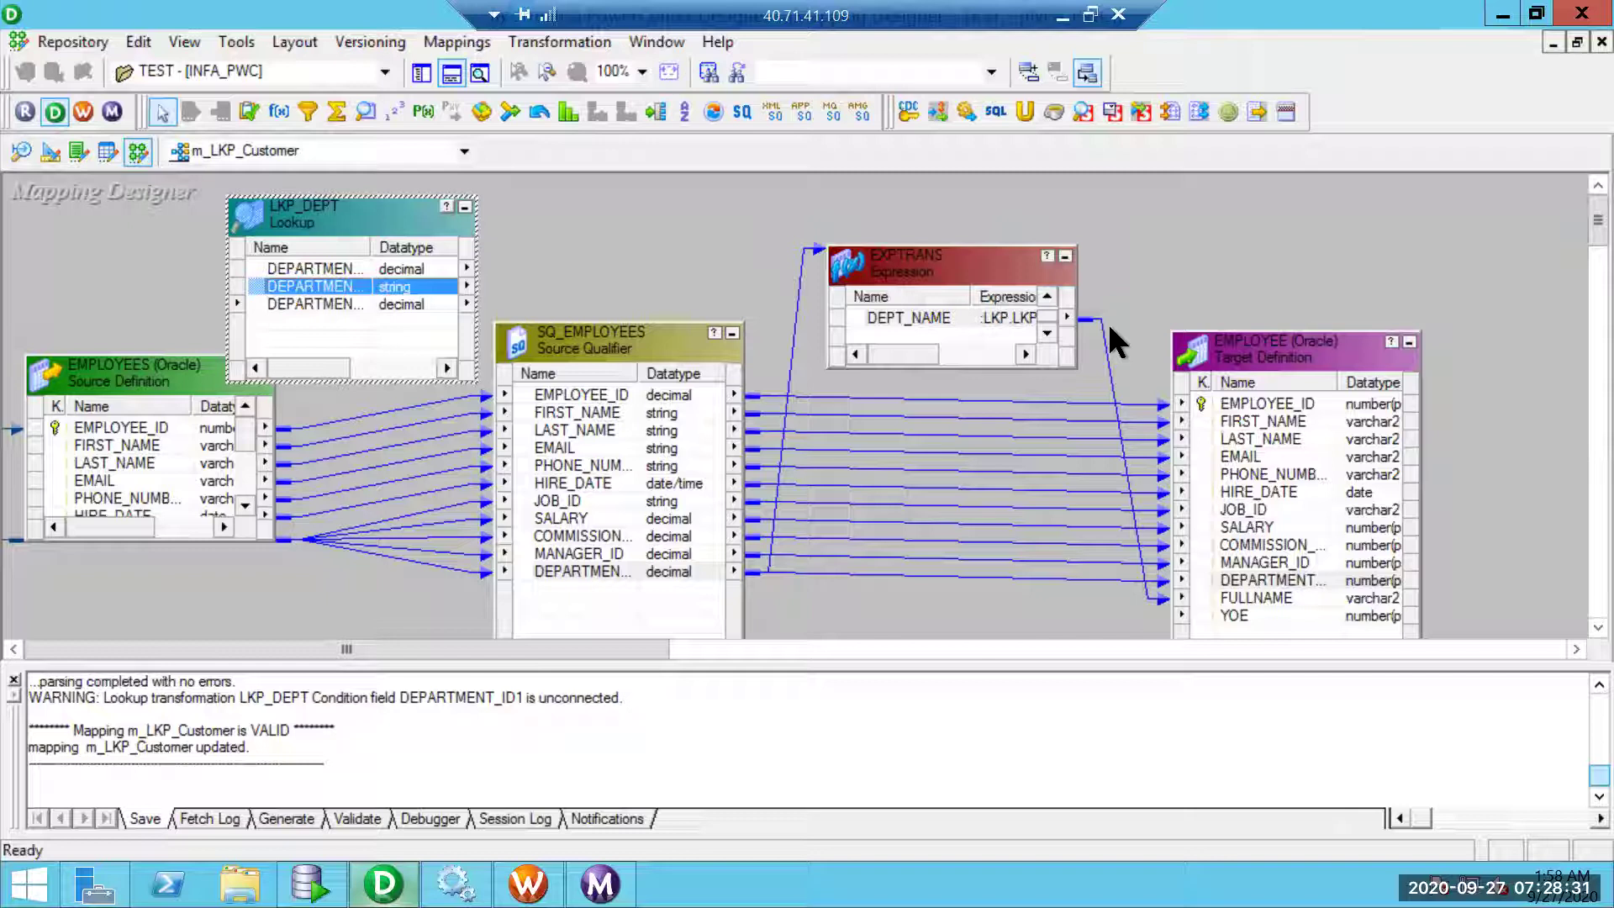
- Set LKP_DEPT's lookup policy on multiple match to Use First Value
double_click(360, 300)
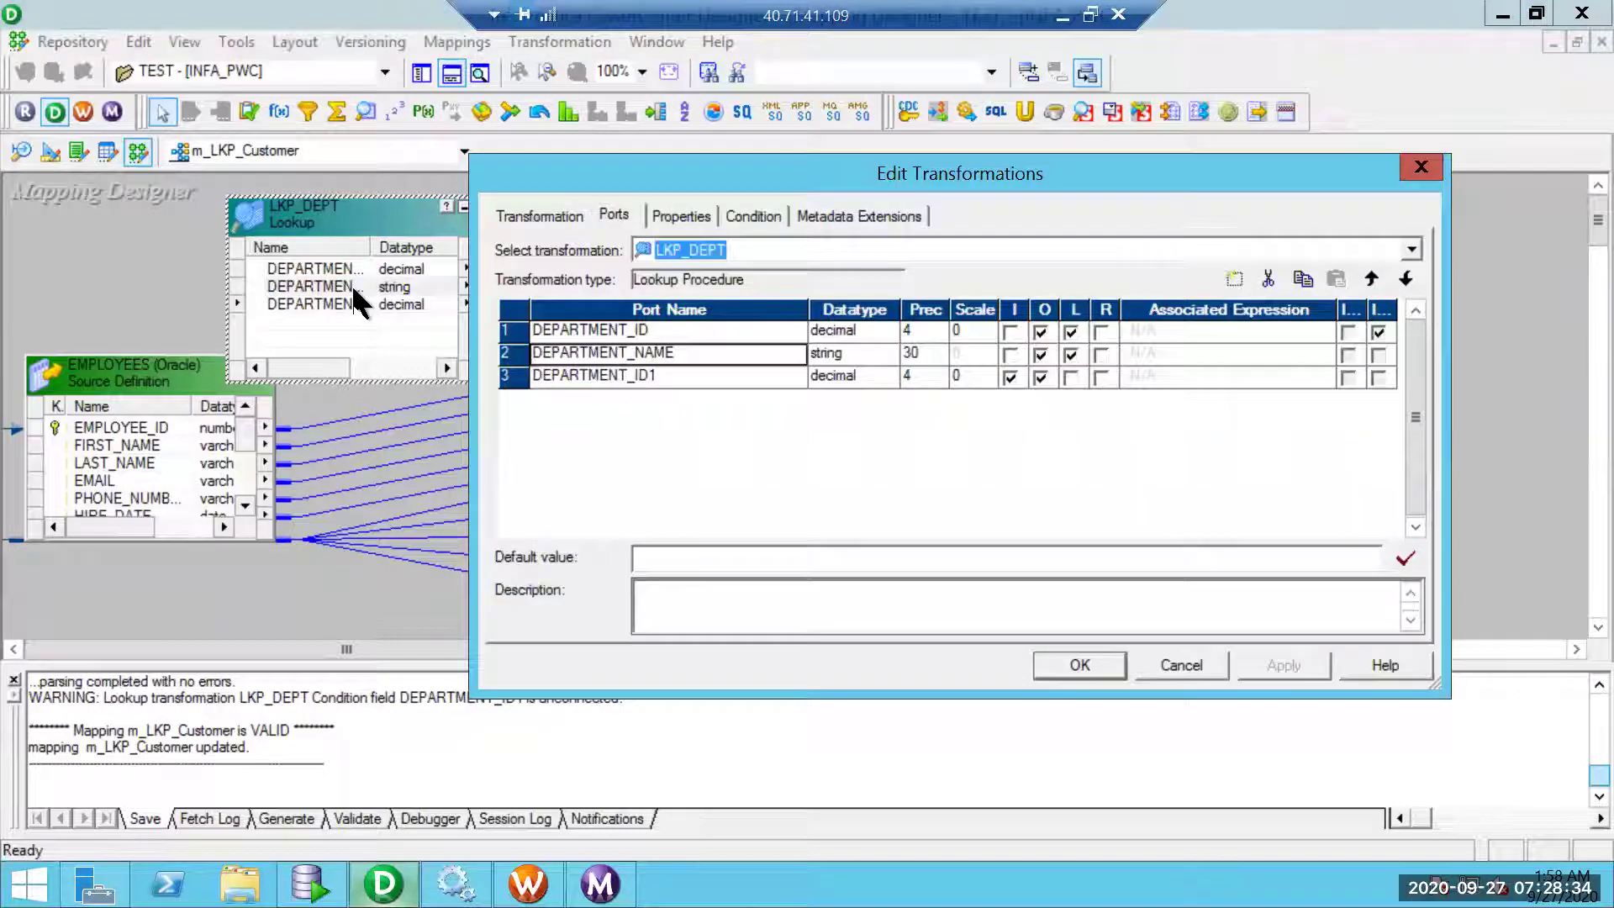
left_click(703, 218)
left_click(967, 416)
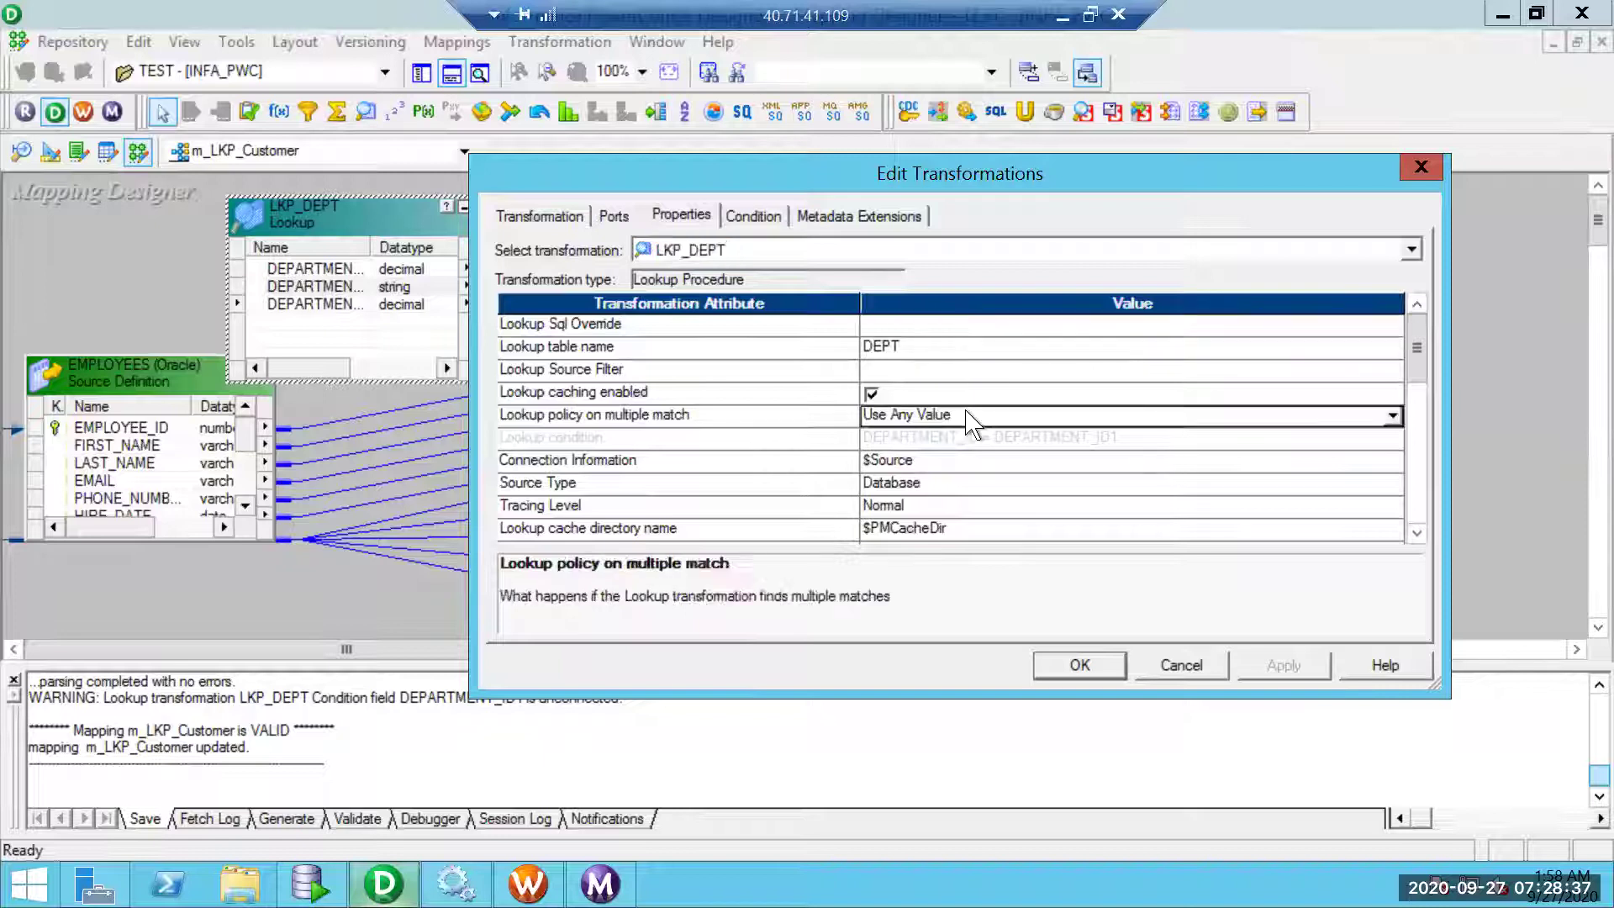
left_click(967, 417)
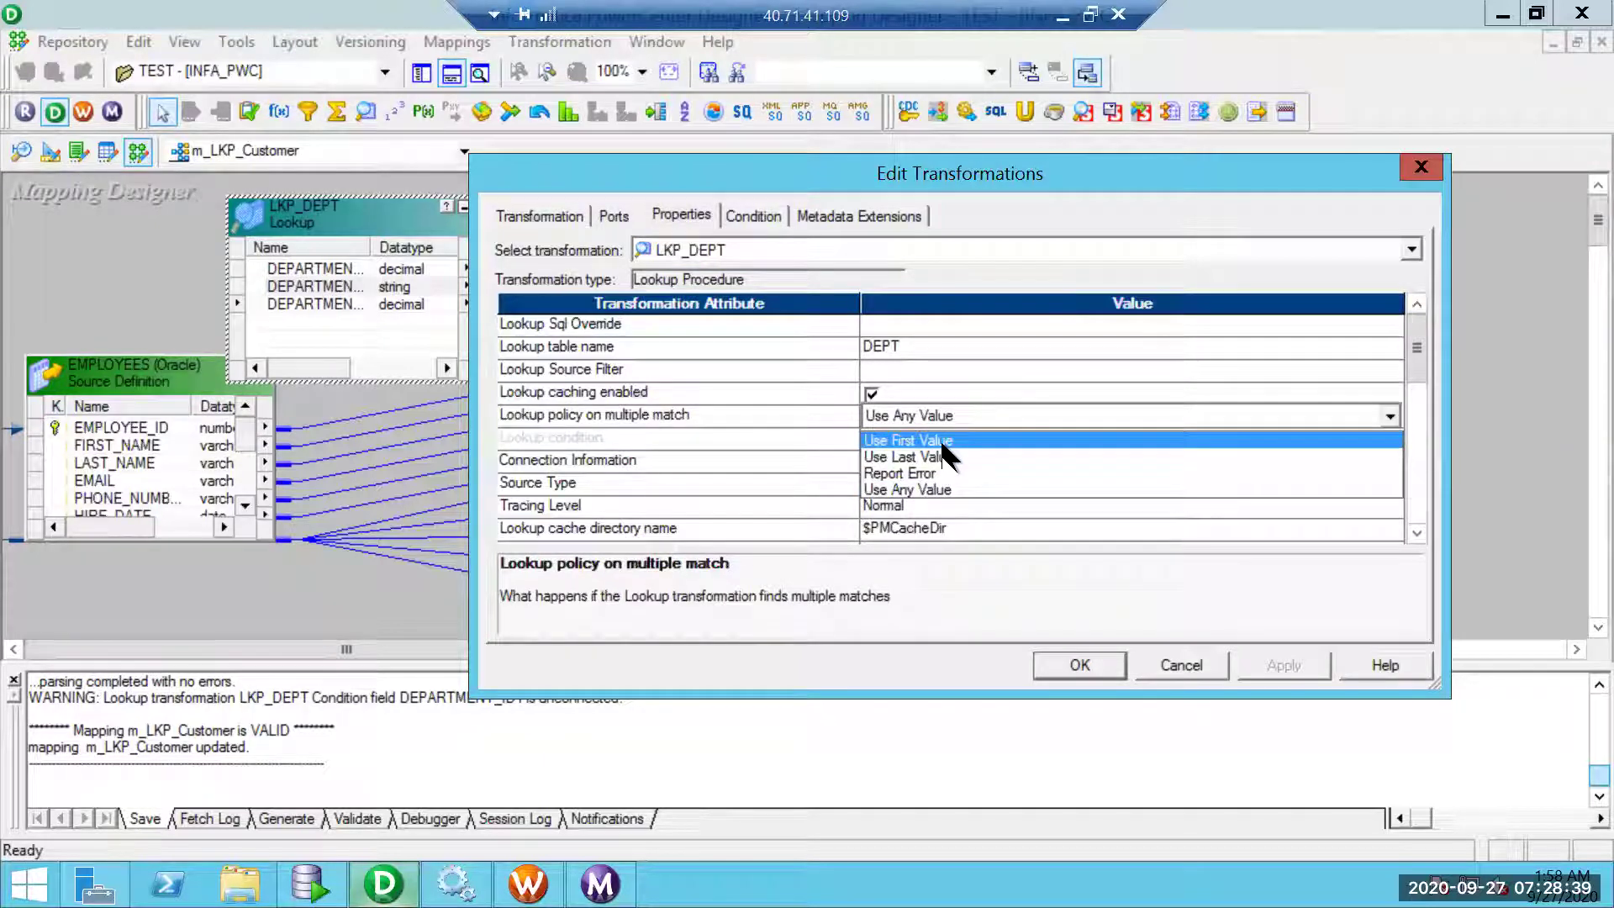
left_click(942, 440)
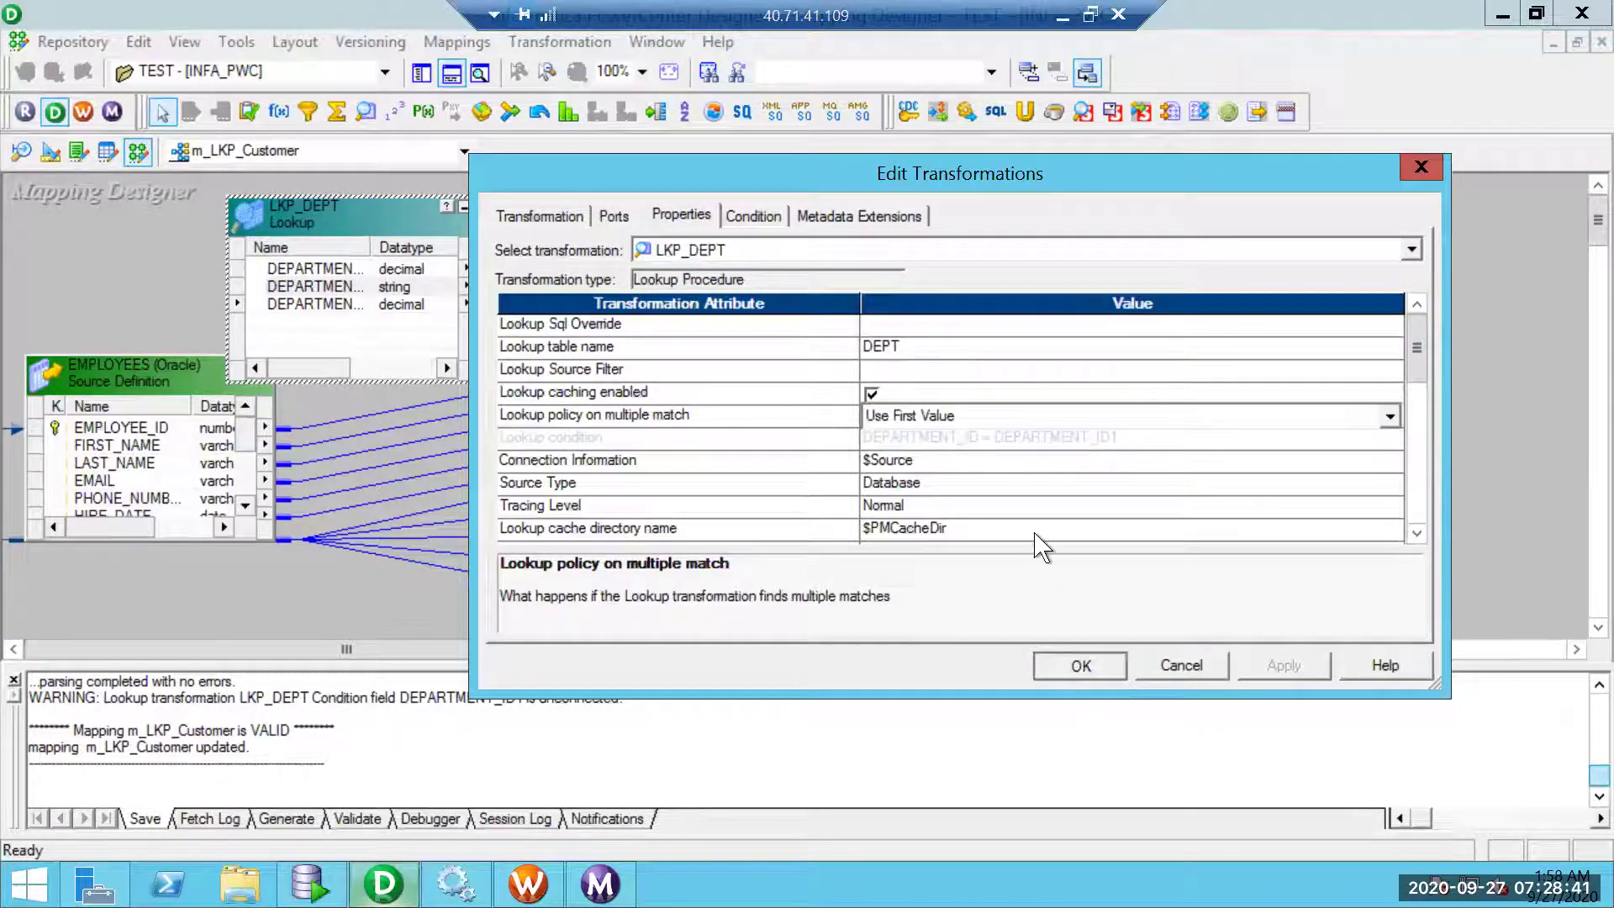
key("Return")
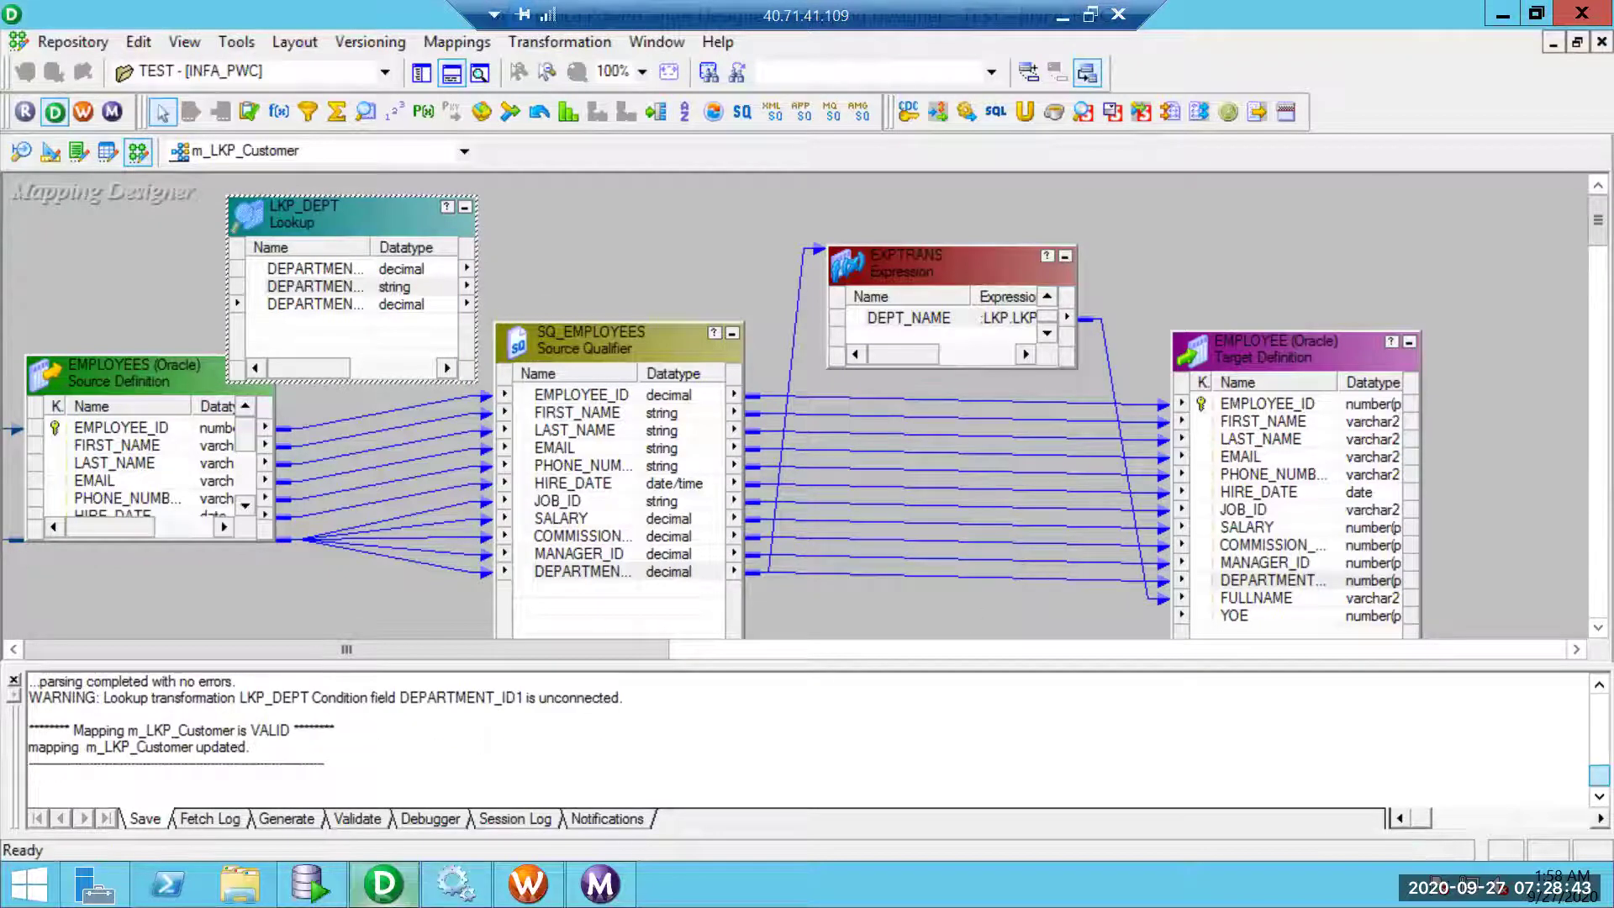
- Switch to SQL Developer and run DELETE FROM EMPLOYEE to empty the target table
key("alt+Tab")
left_click(595, 469)
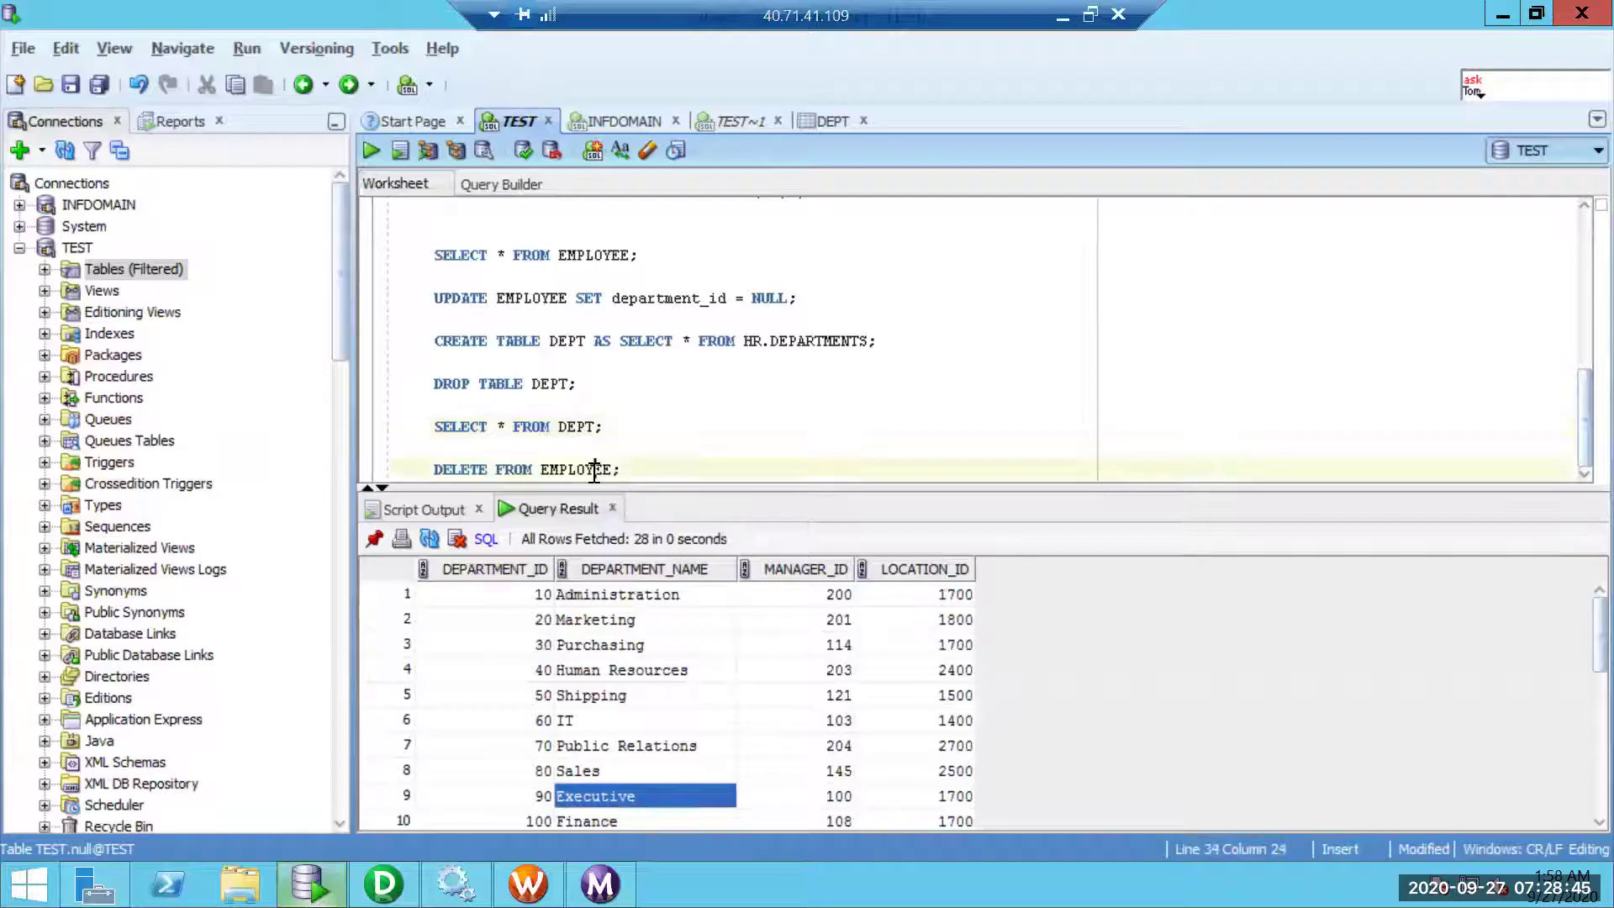
key("ctrl+Return")
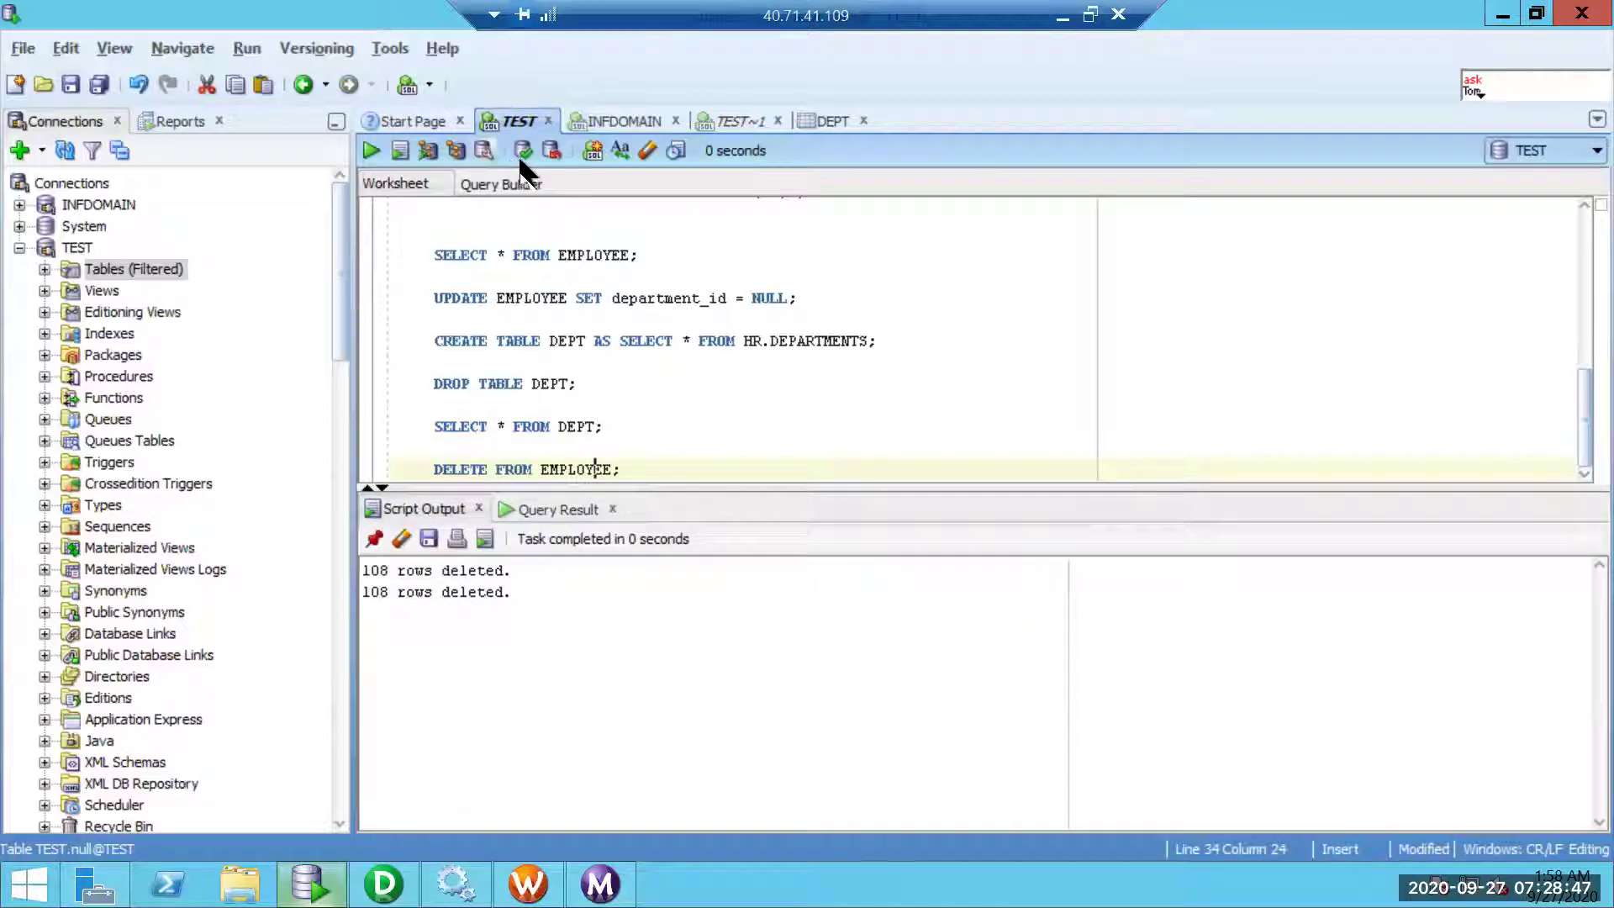
- Return to PowerCenter Designer and check the properties of LKP_DEPT
left_click(599, 883)
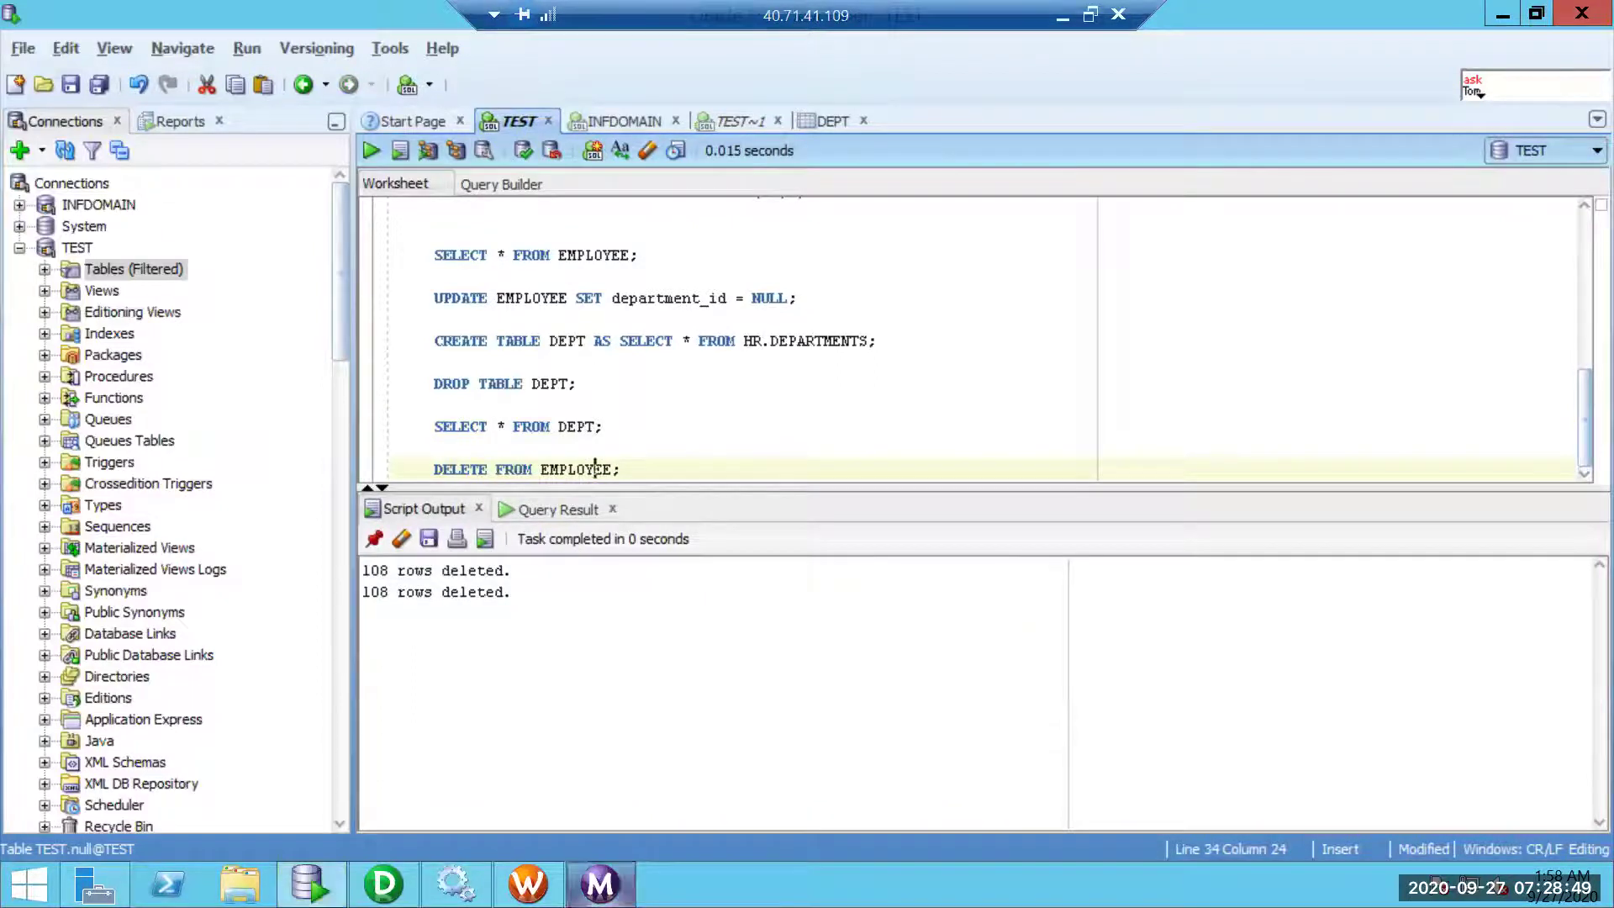
left_click(468, 684)
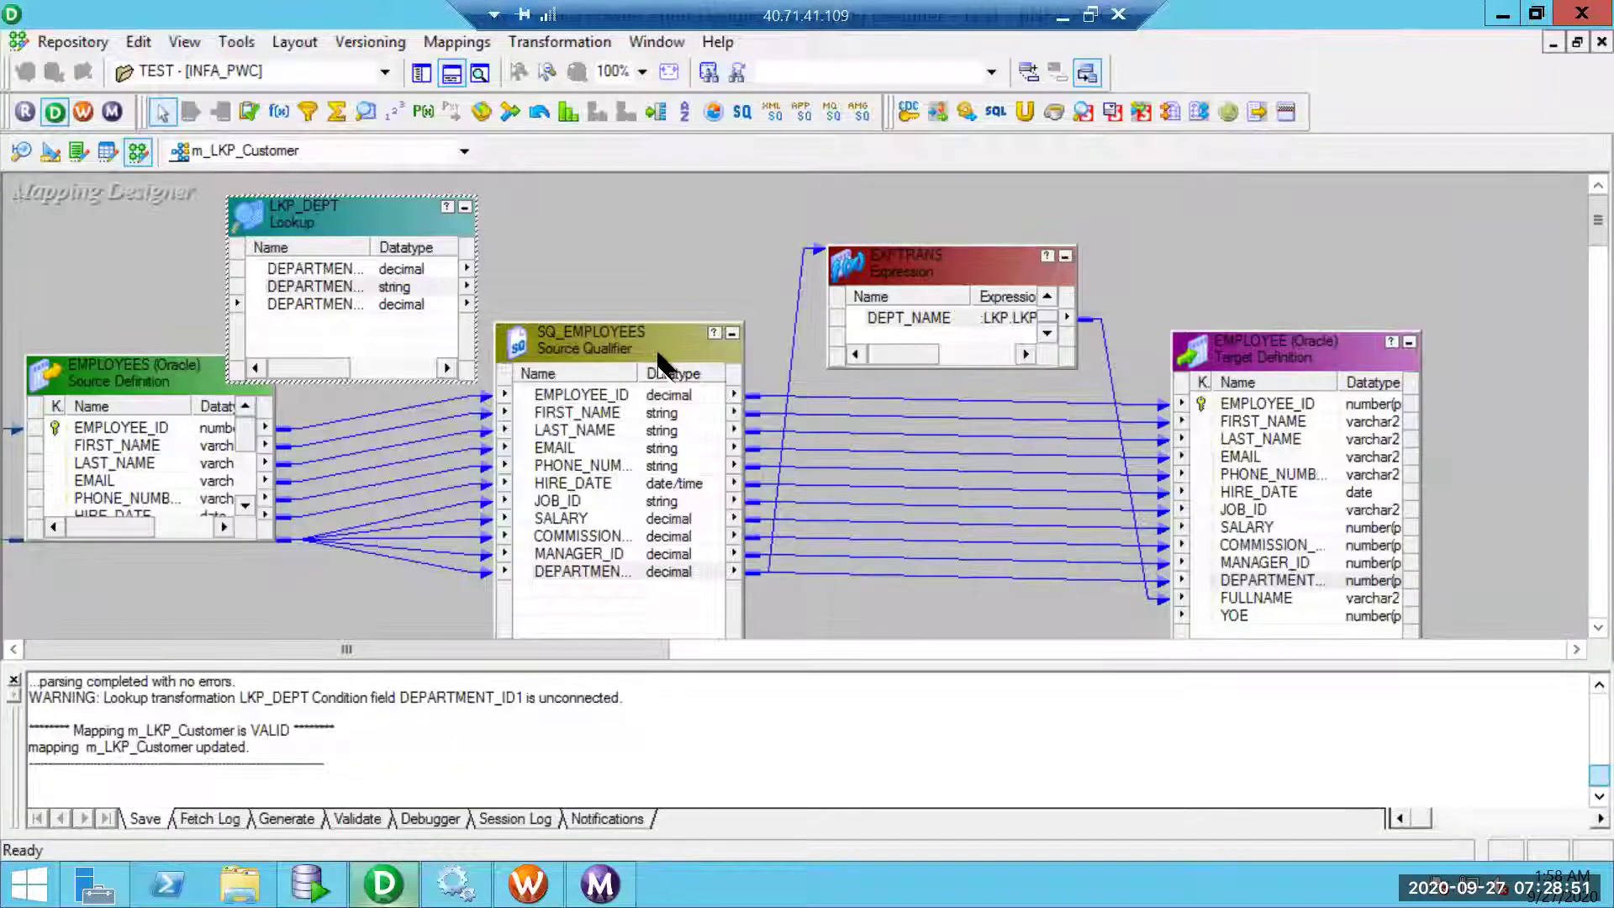
double_click(345, 292)
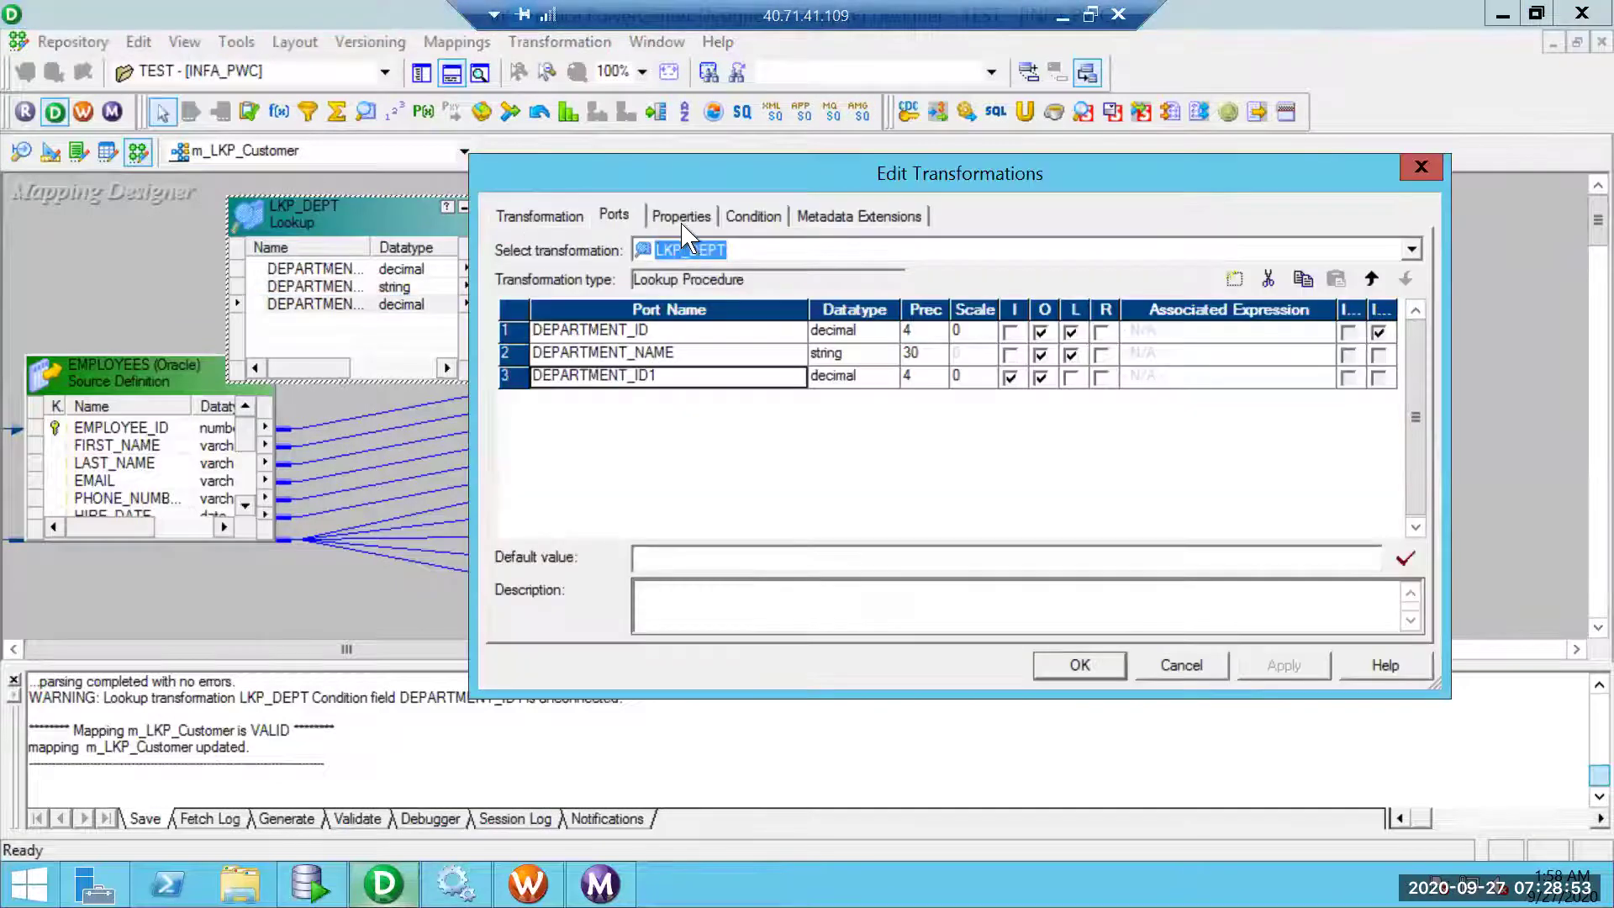
left_click(681, 217)
left_click(1084, 666)
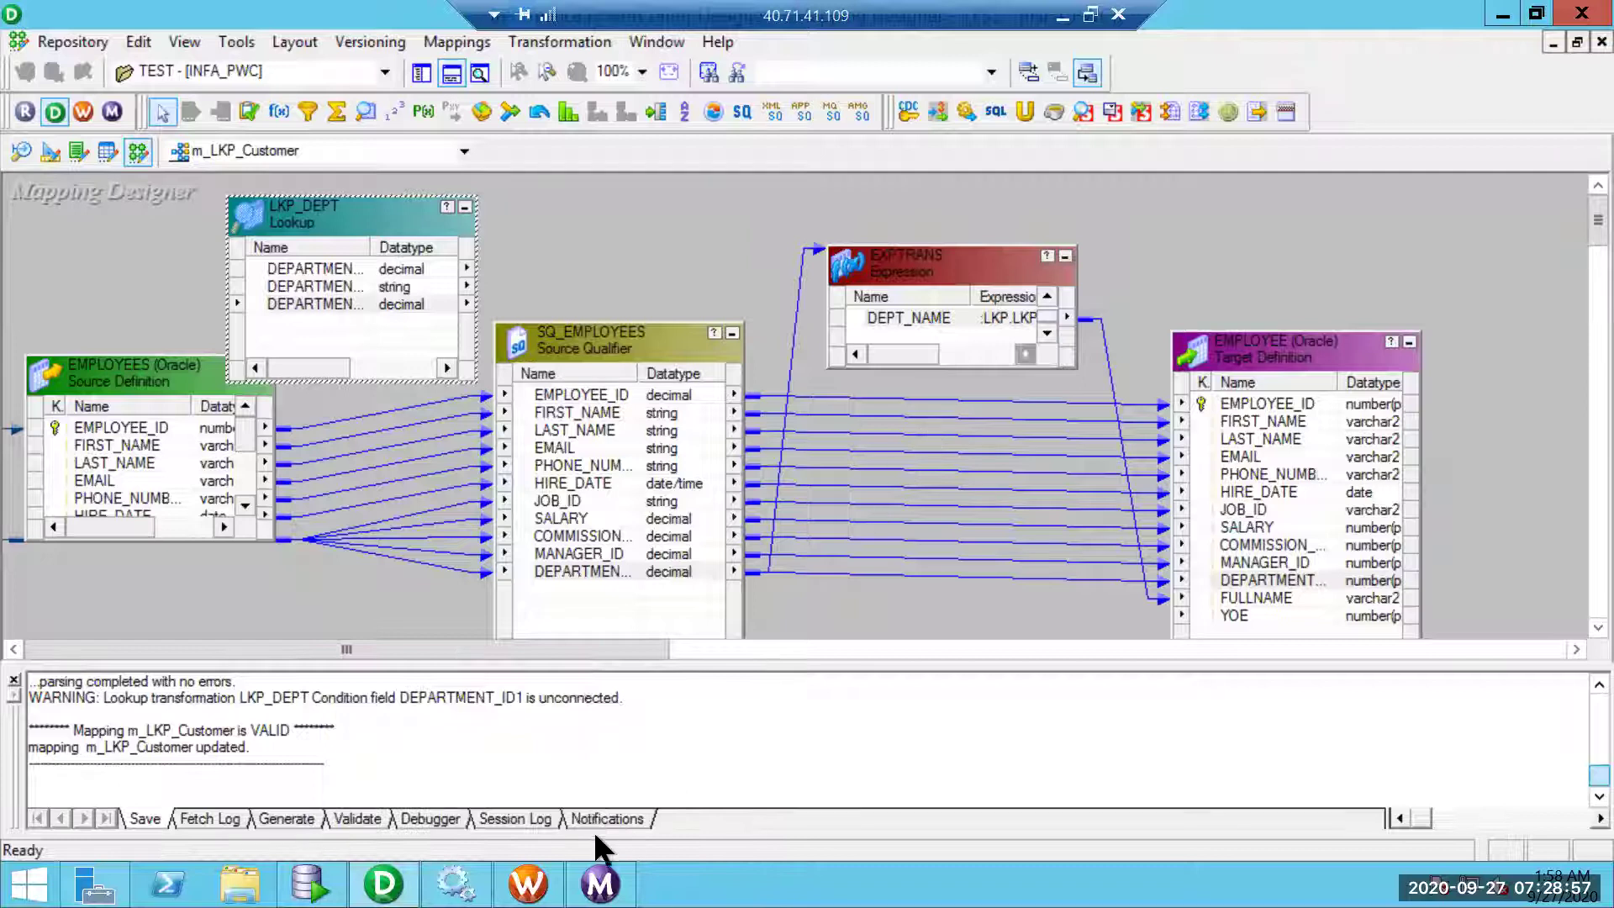
- Switch to Workflow Manager, refresh the mapping of session s_m_LKP_Customer and save wf_Transformation
left_click(528, 883)
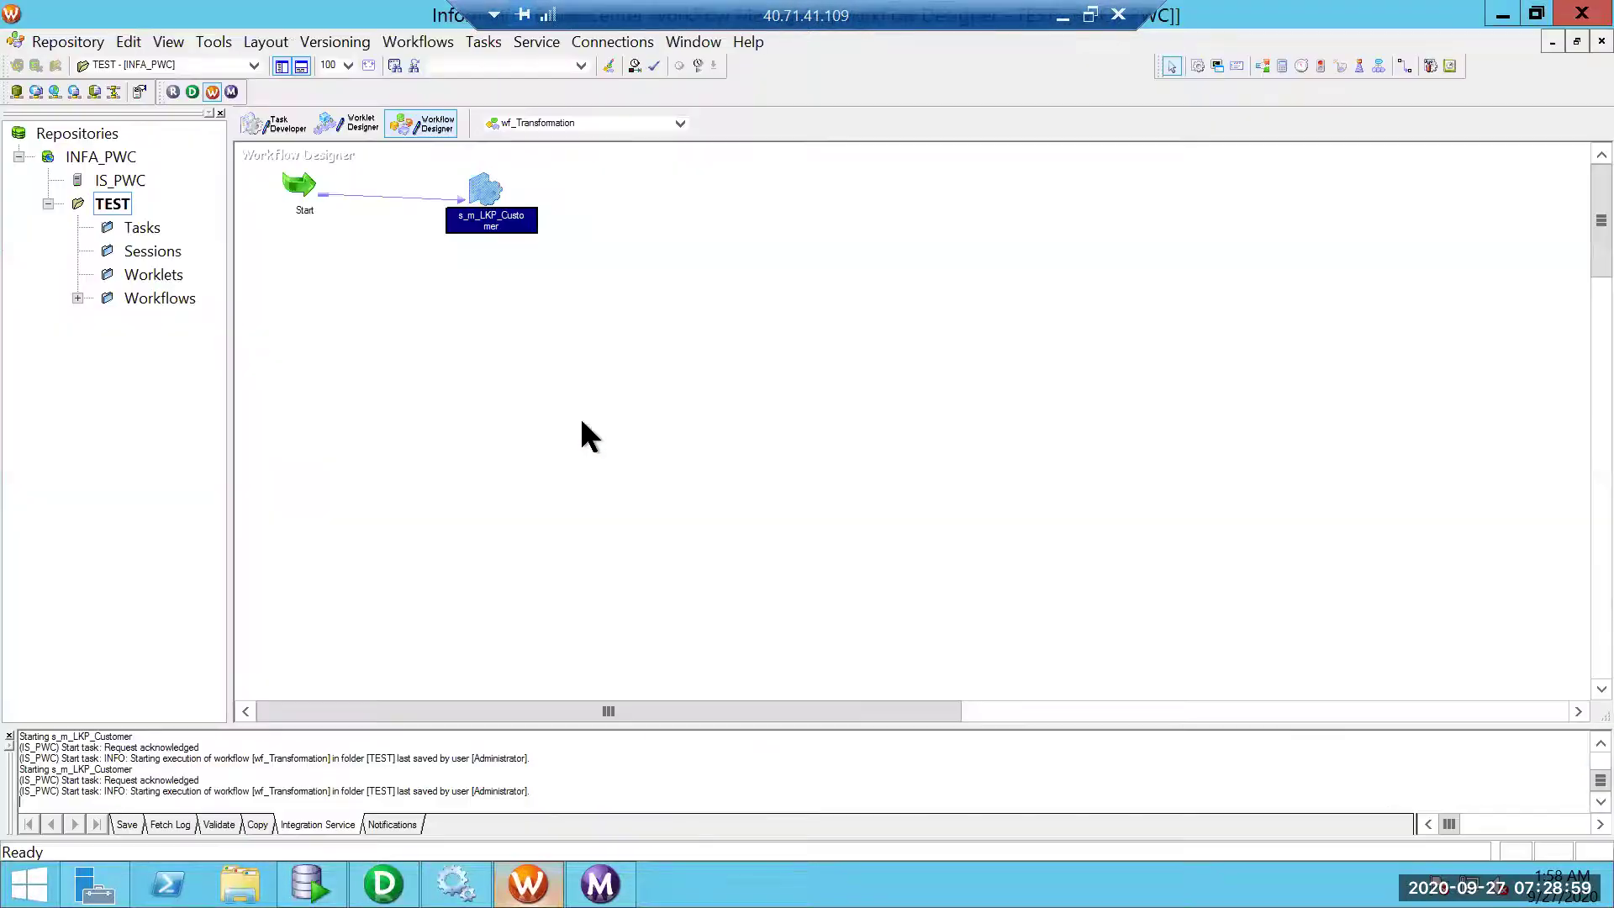
right_click(483, 205)
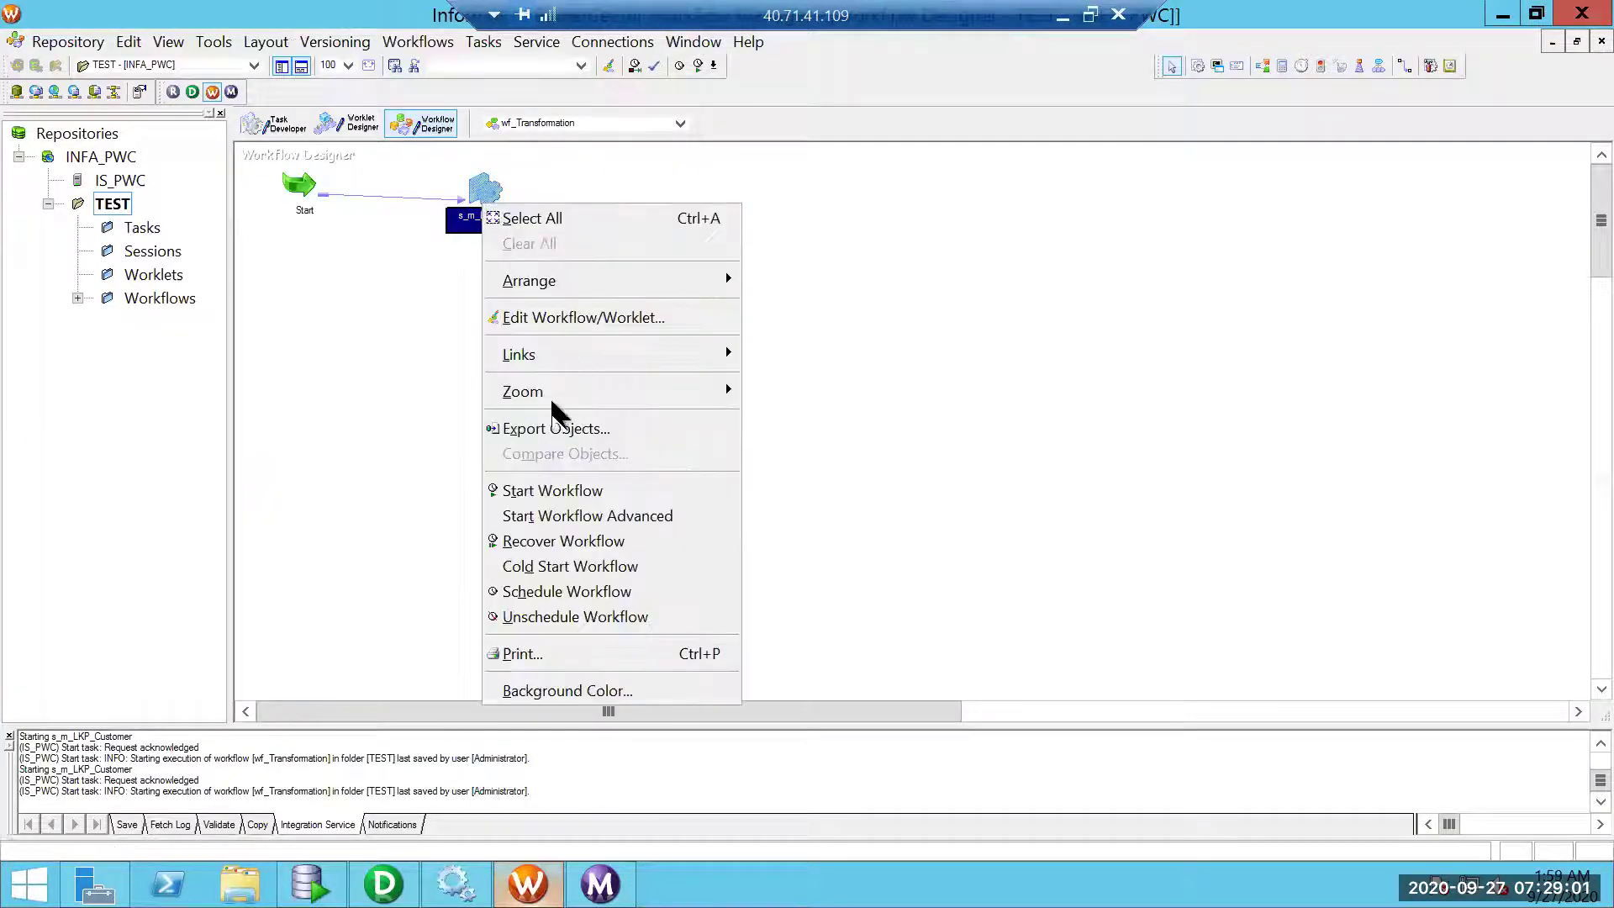
left_click(376, 330)
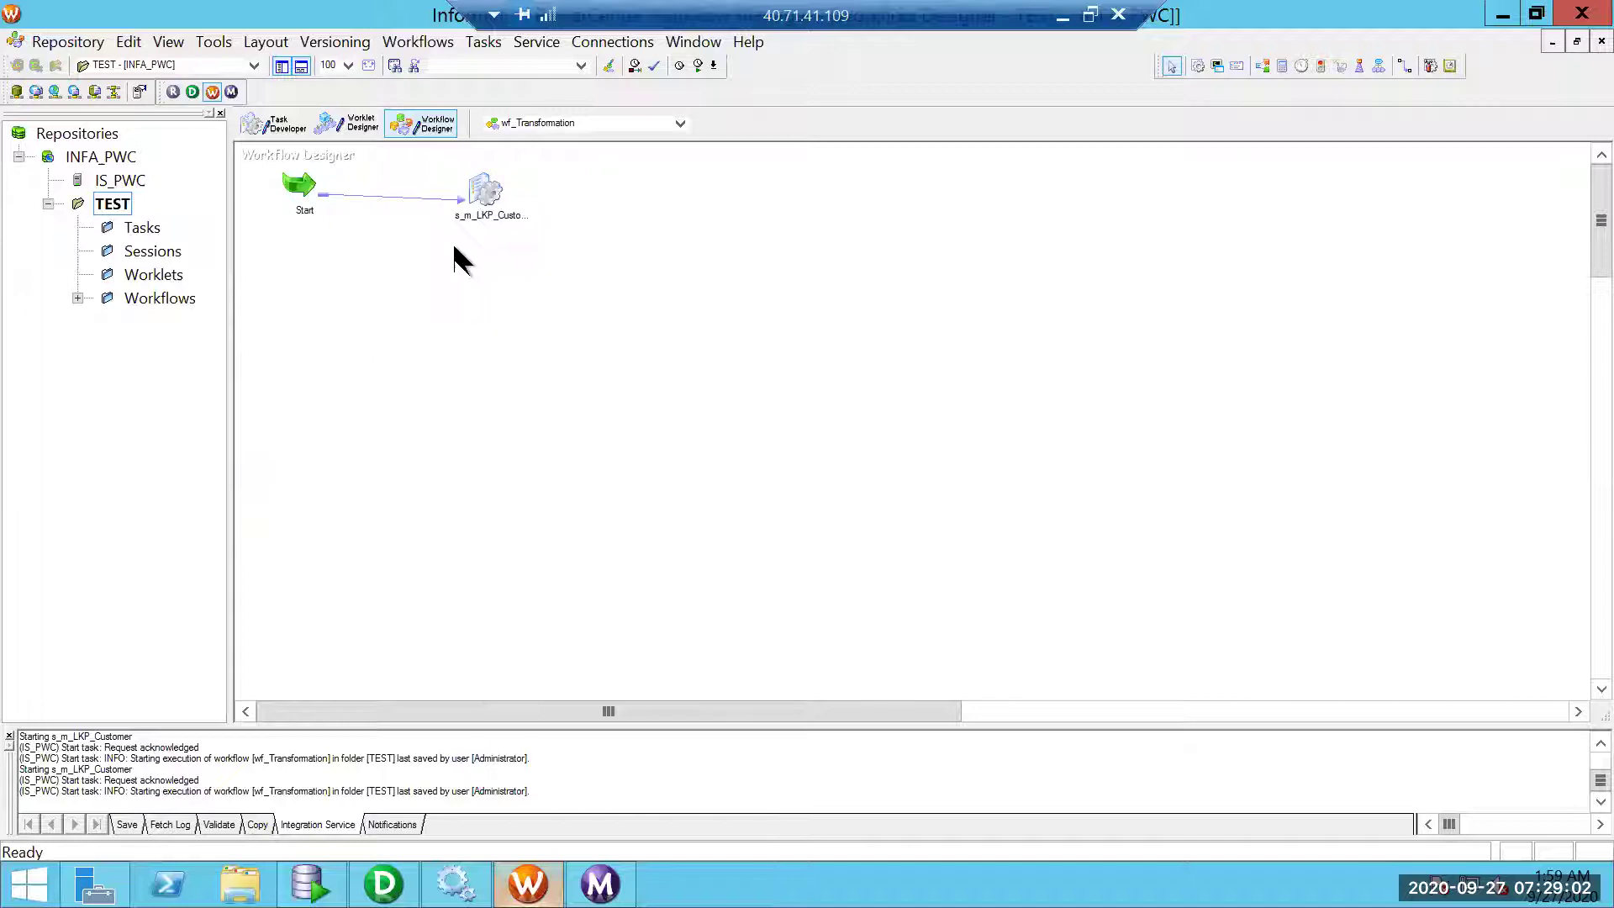
right_click(491, 192)
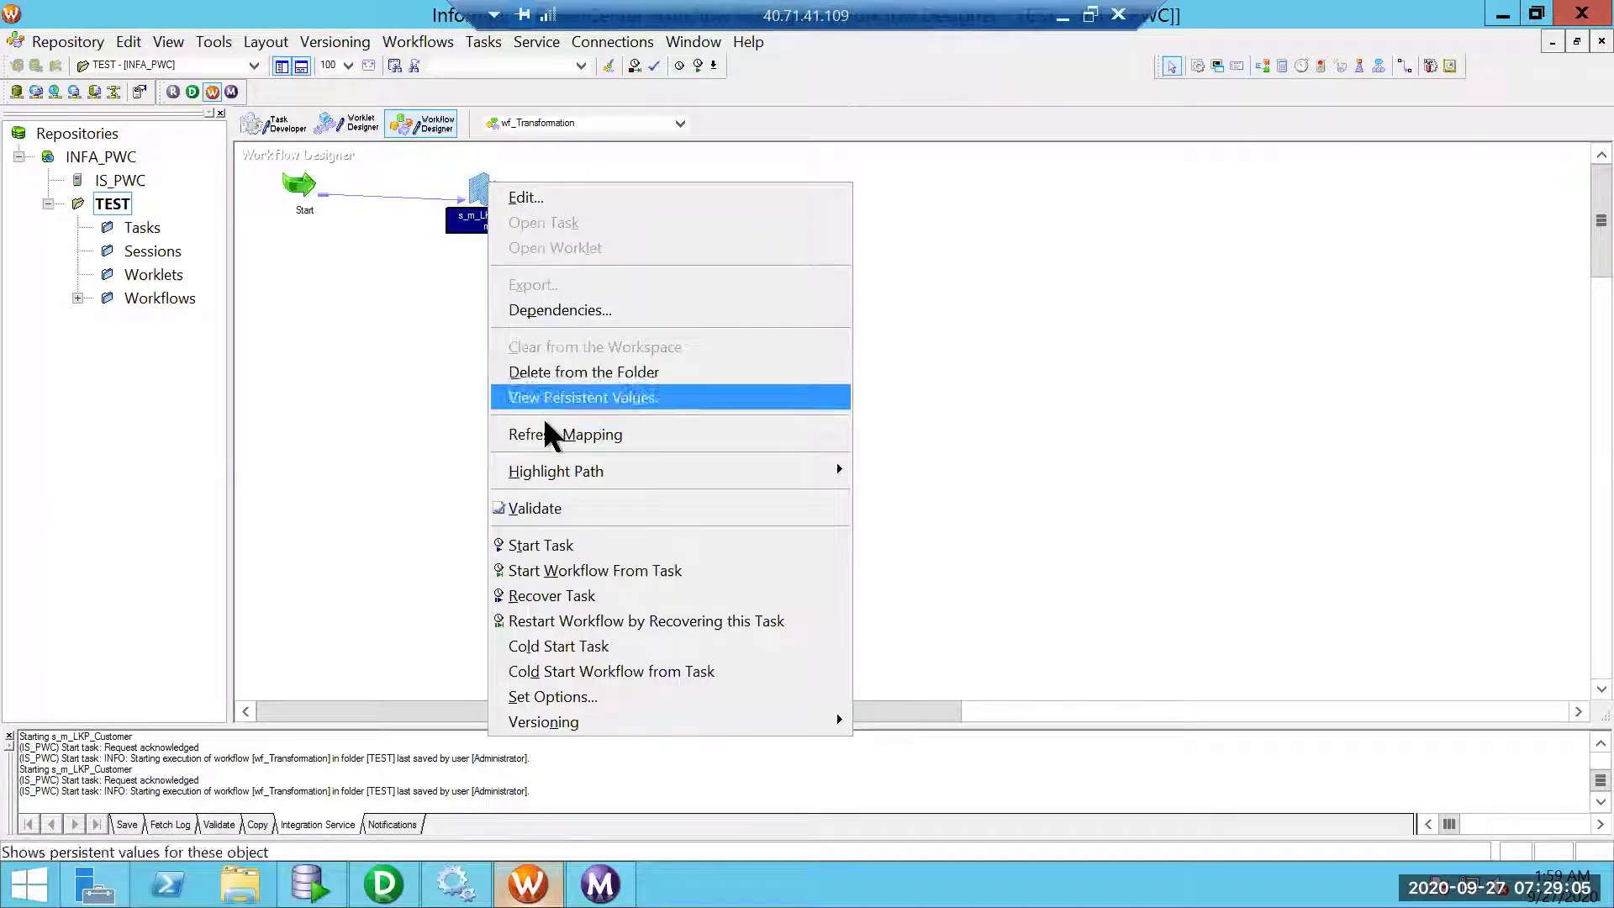
left_click(544, 427)
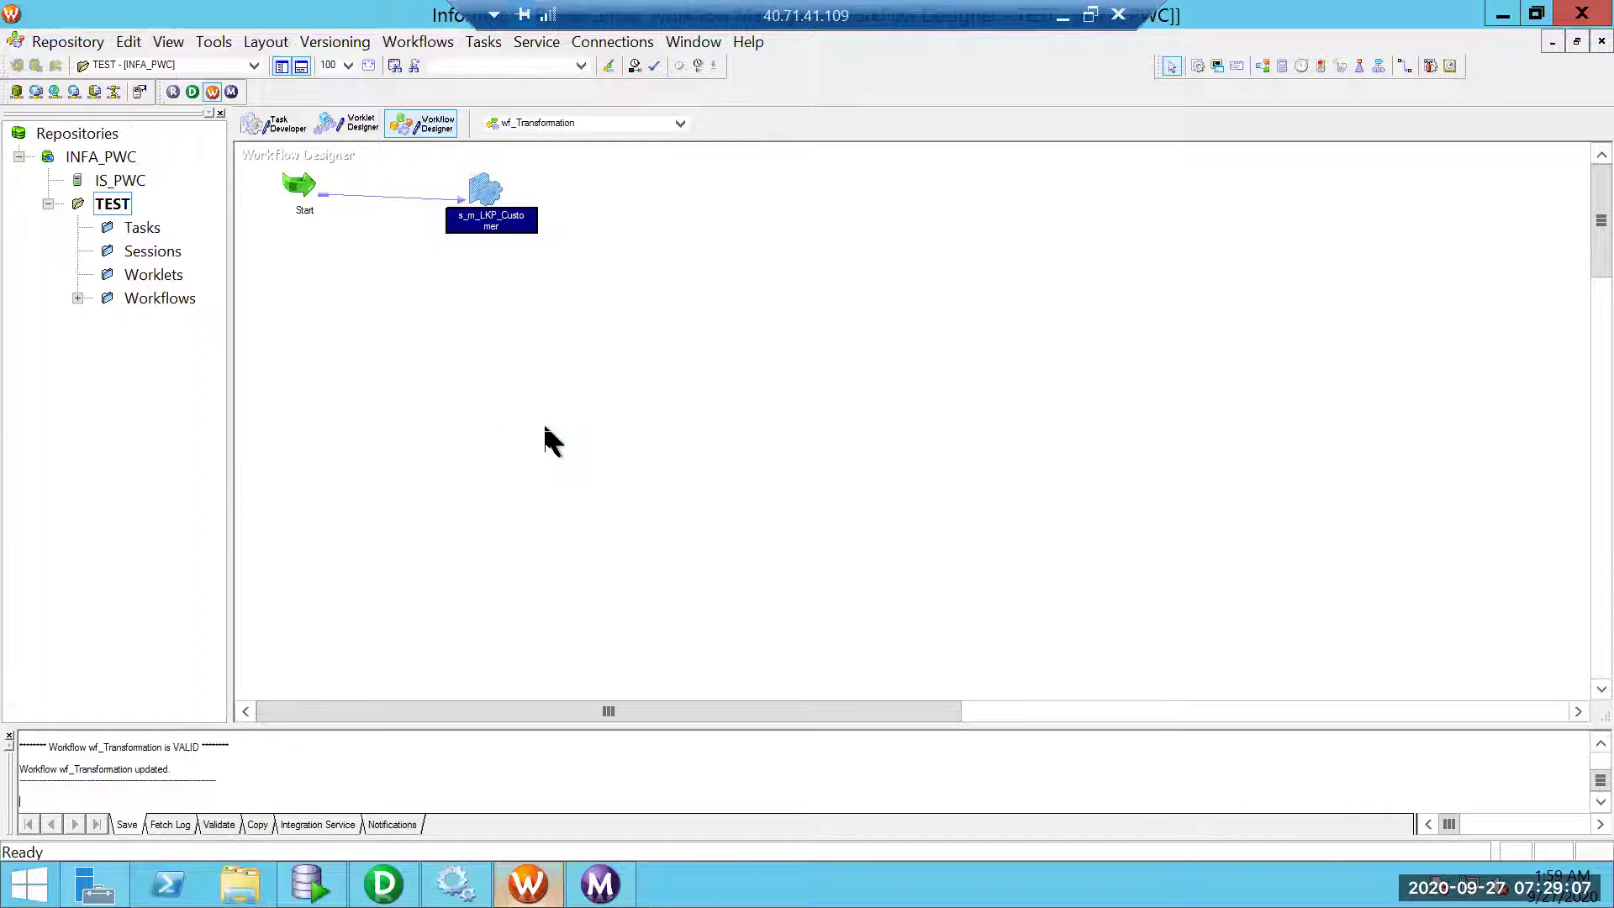
- Start the s_m_LKP_Customer session task and inspect its latest run in Workflow Monitor
double_click(485, 183)
right_click(487, 189)
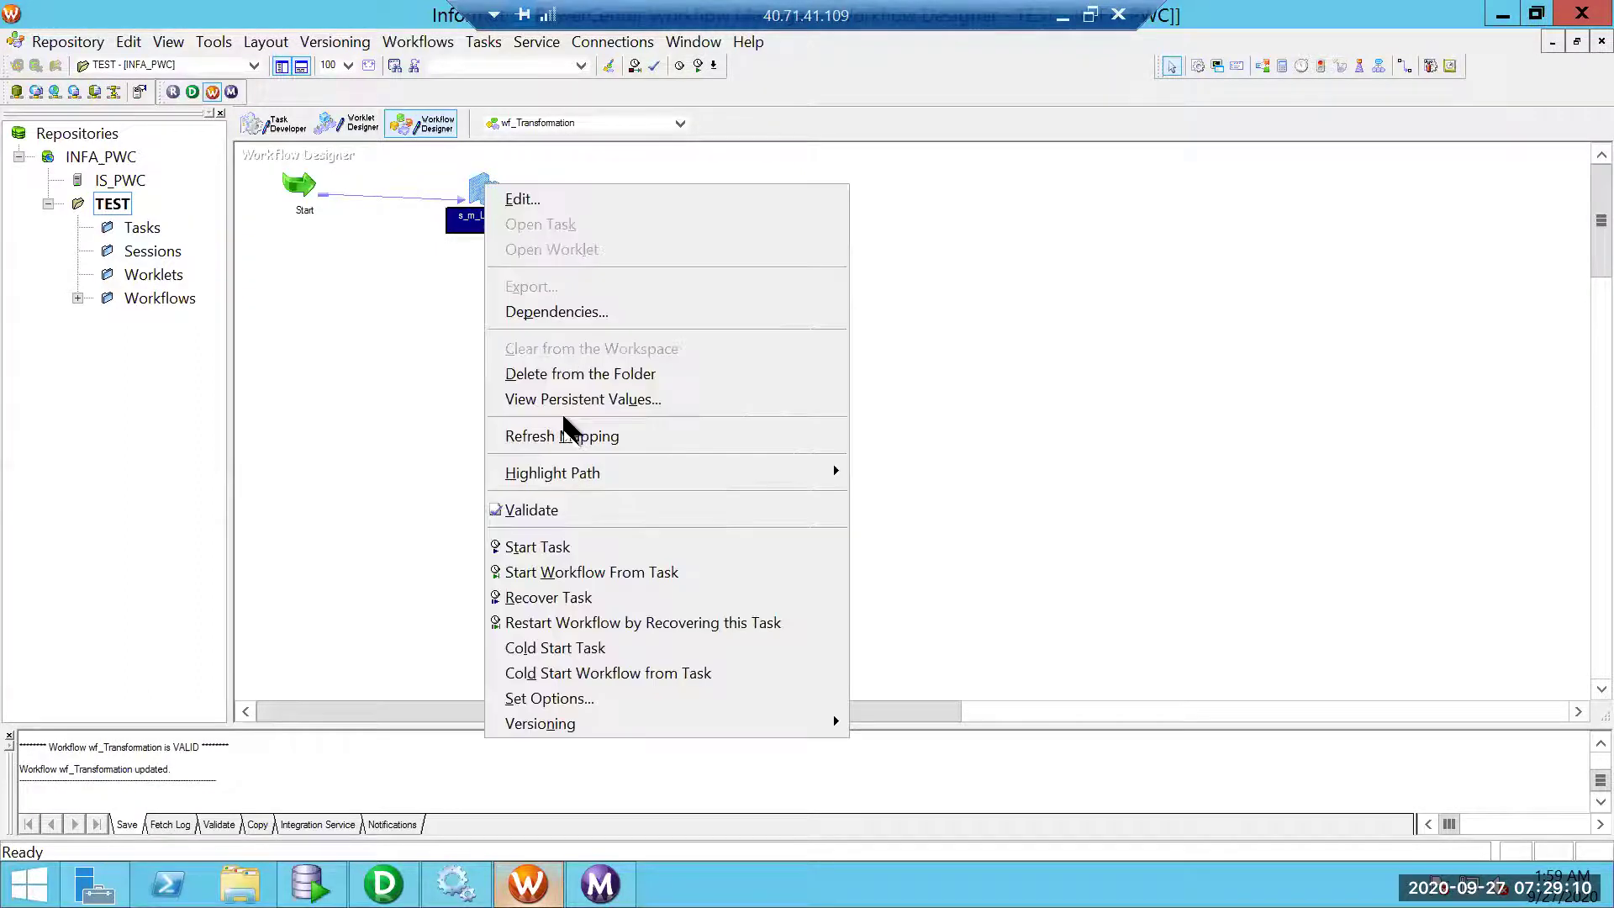
left_click(556, 548)
left_click(599, 883)
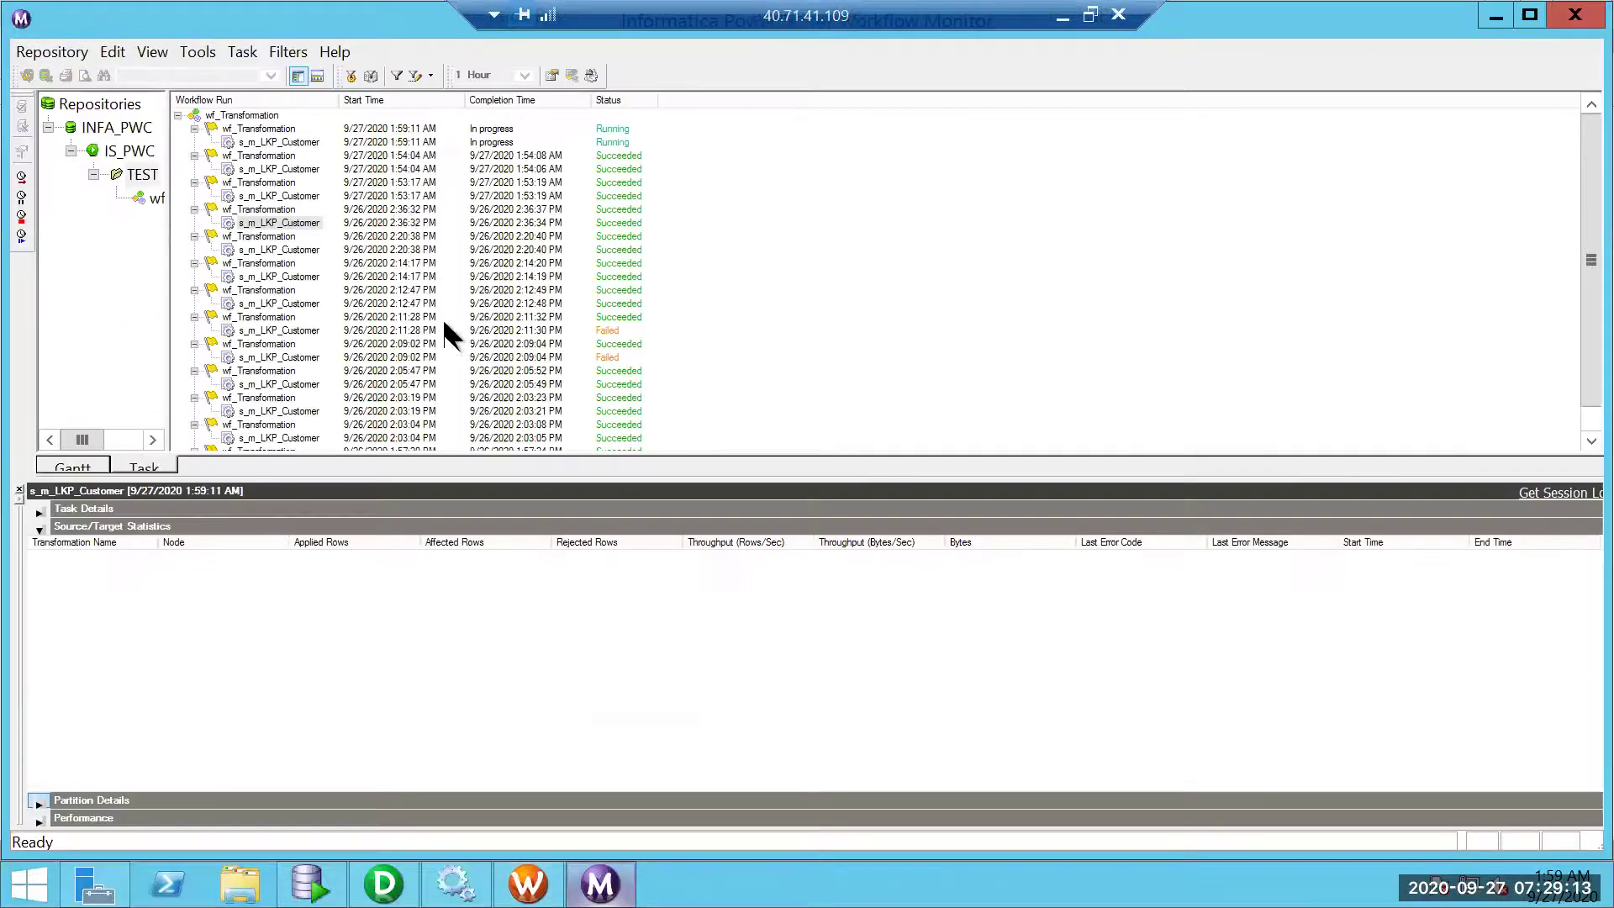
left_click(276, 141)
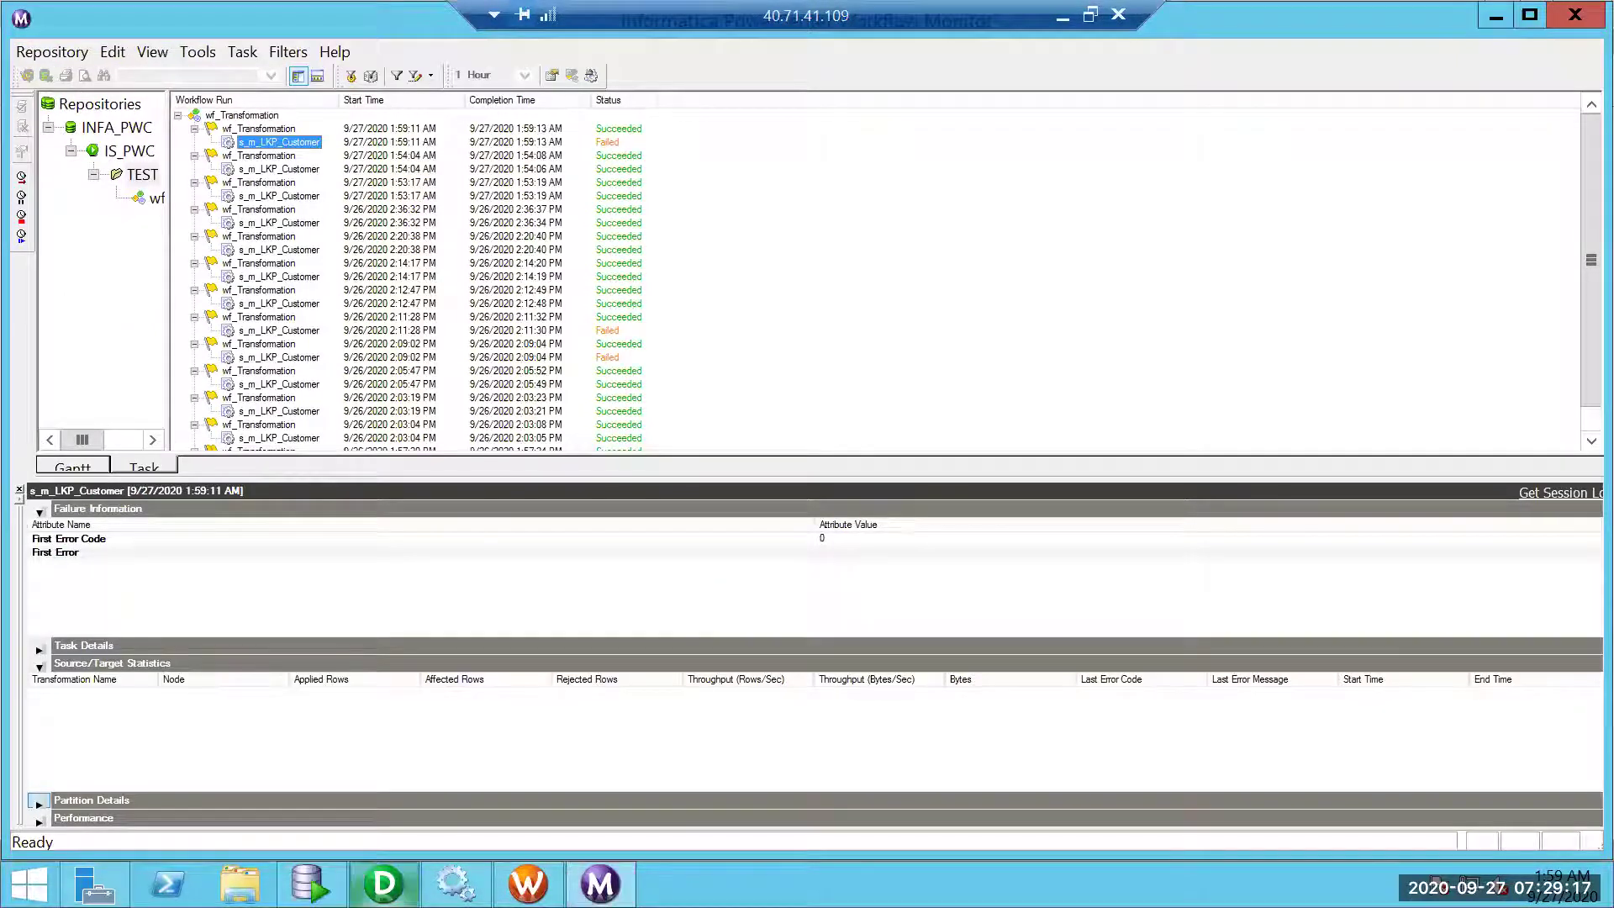
- In Workflow Manager, assign the TEST relational connection to LKP_DEPT in session s_m_LKP_Customer and save the workflow
left_click(528, 884)
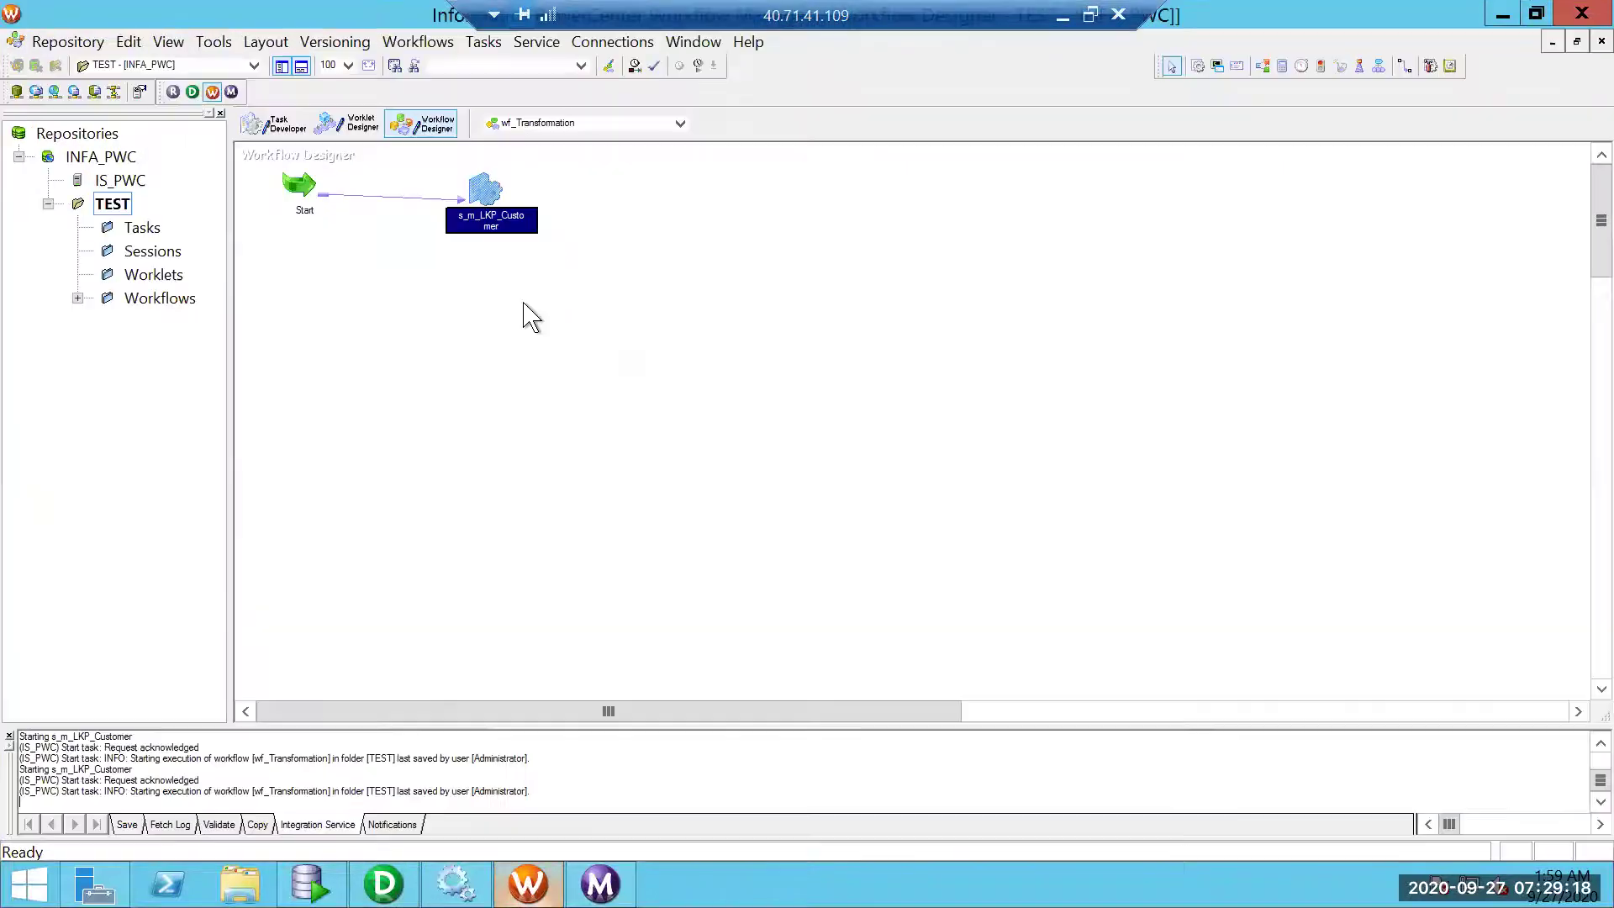
double_click(483, 192)
left_click(647, 59)
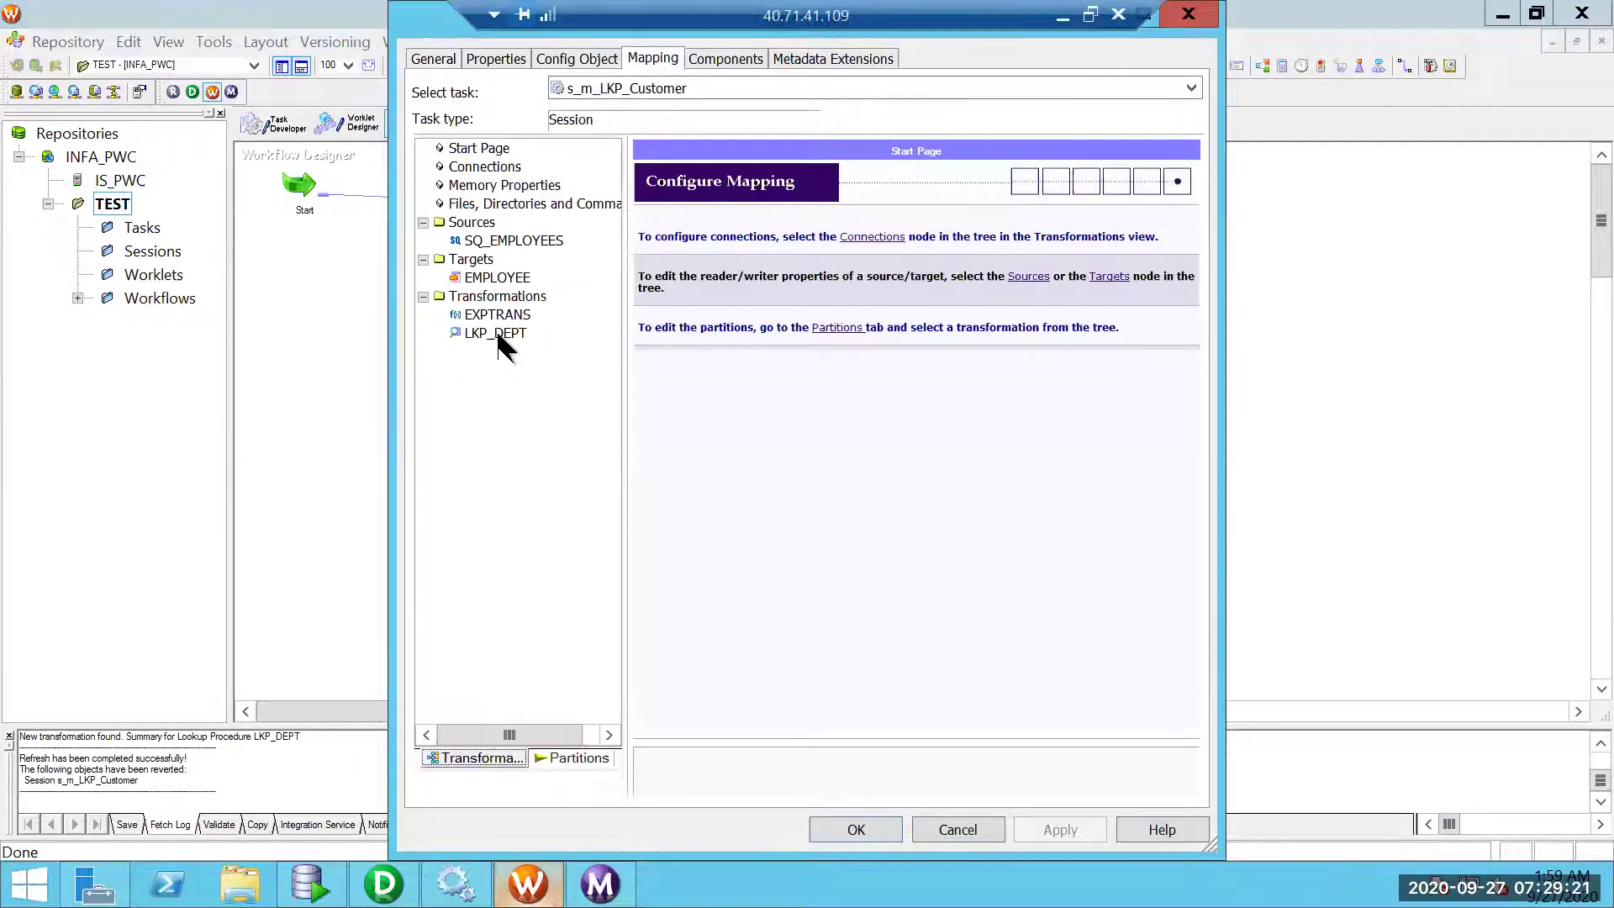
left_click(498, 333)
left_click(1024, 205)
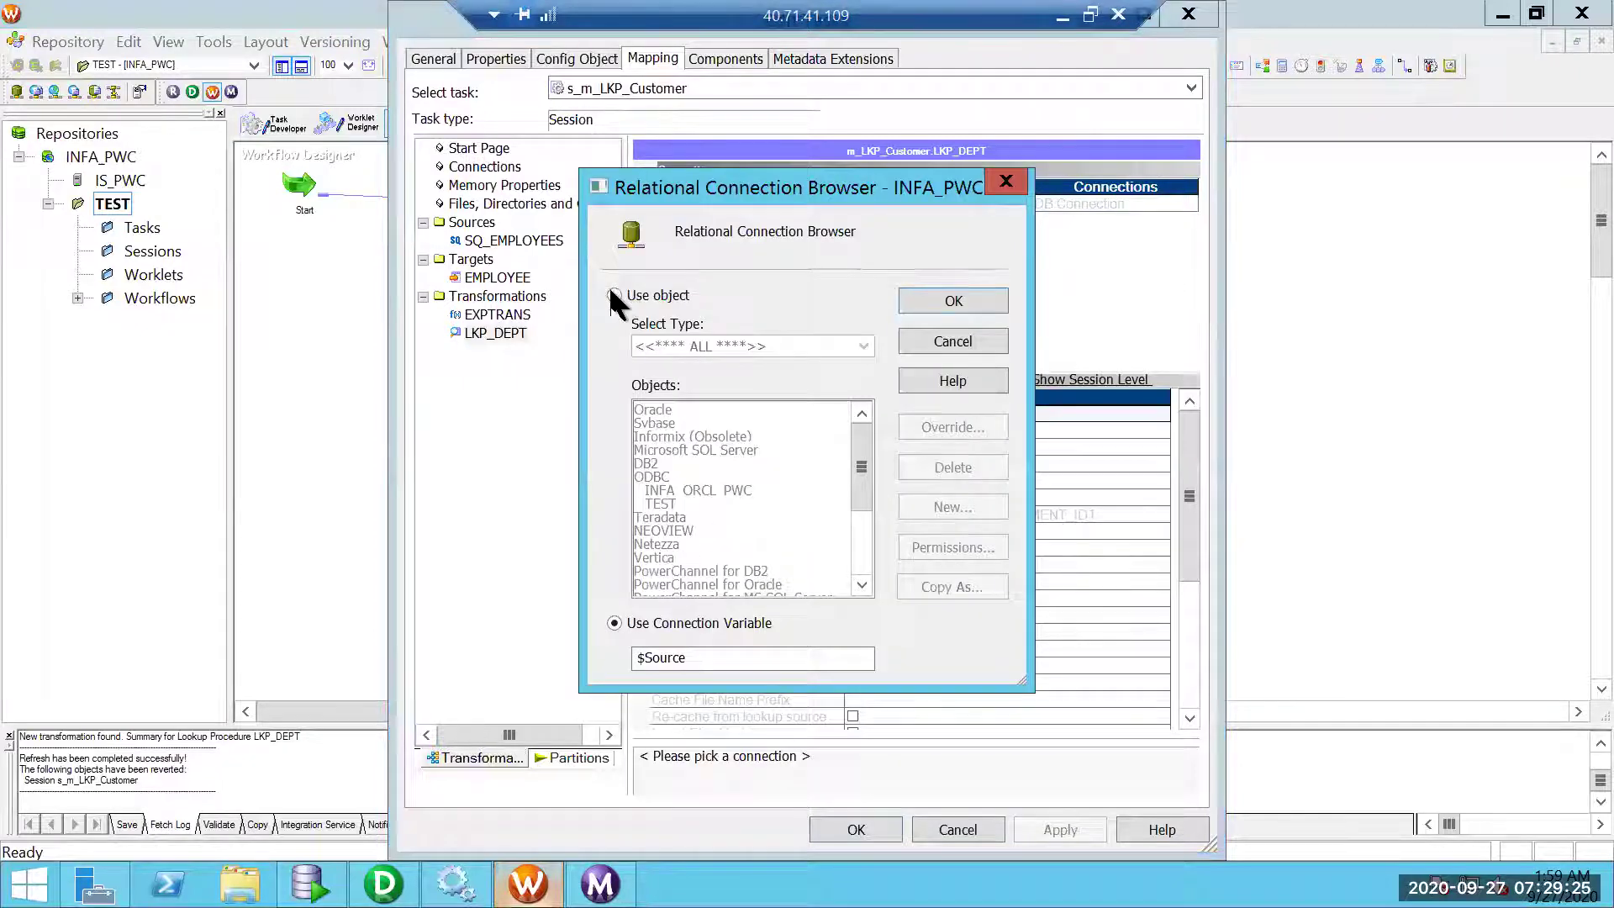
left_click(615, 295)
left_click(663, 503)
left_click(992, 301)
left_click(849, 830)
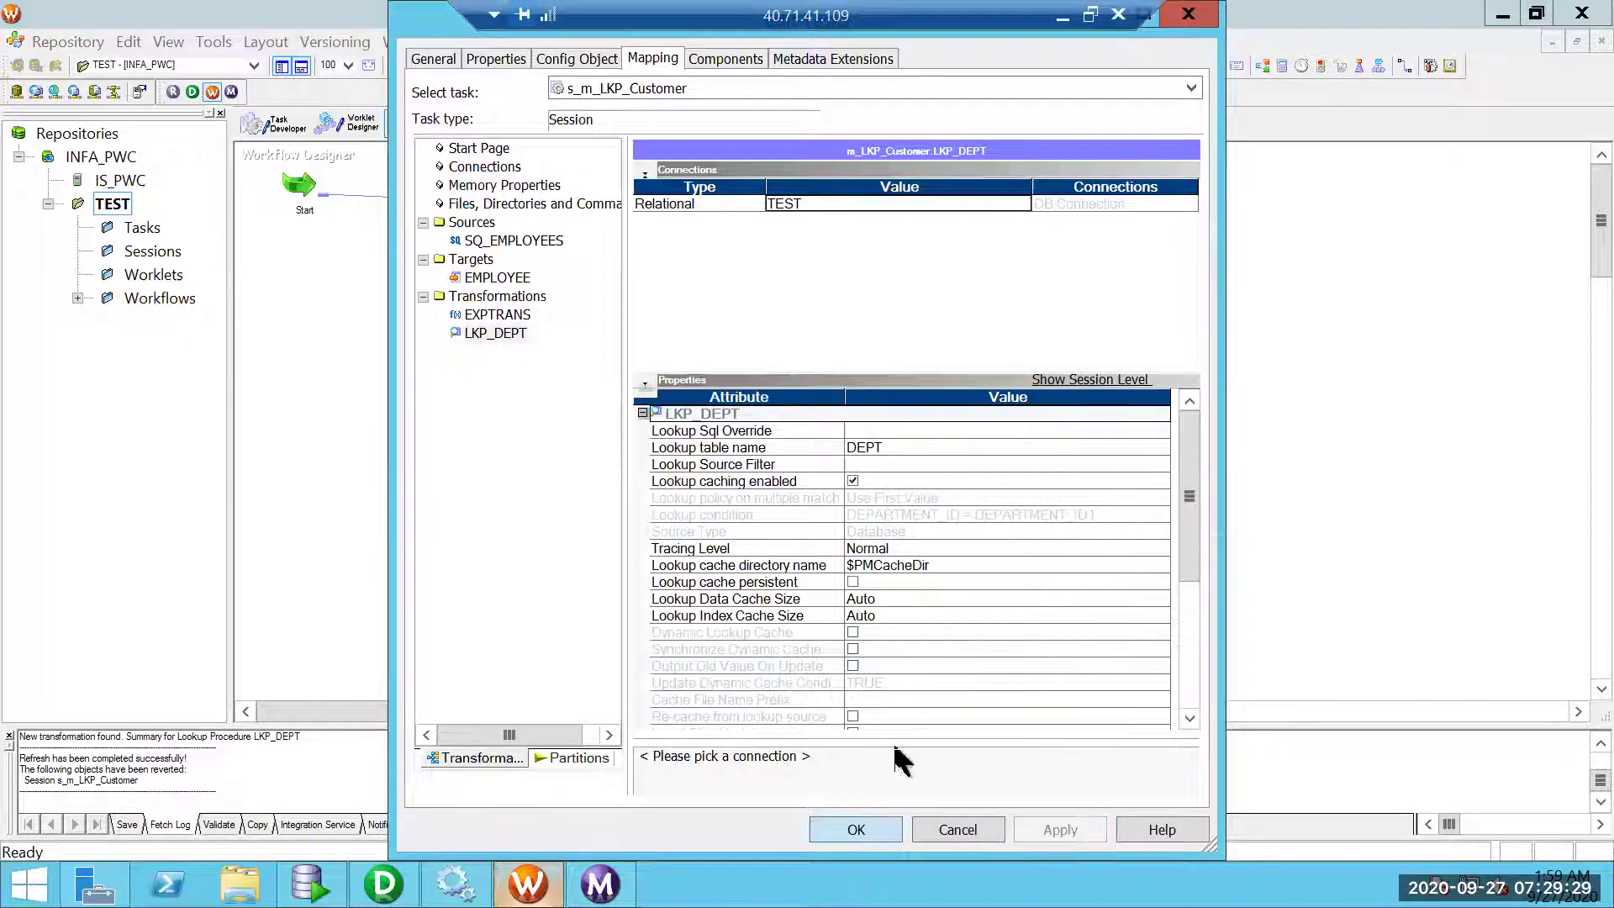
key("ctrl+s")
- Start the wf_Transformation workflow and query all rows of EMPLOYEE in SQL Developer
right_click(672, 267)
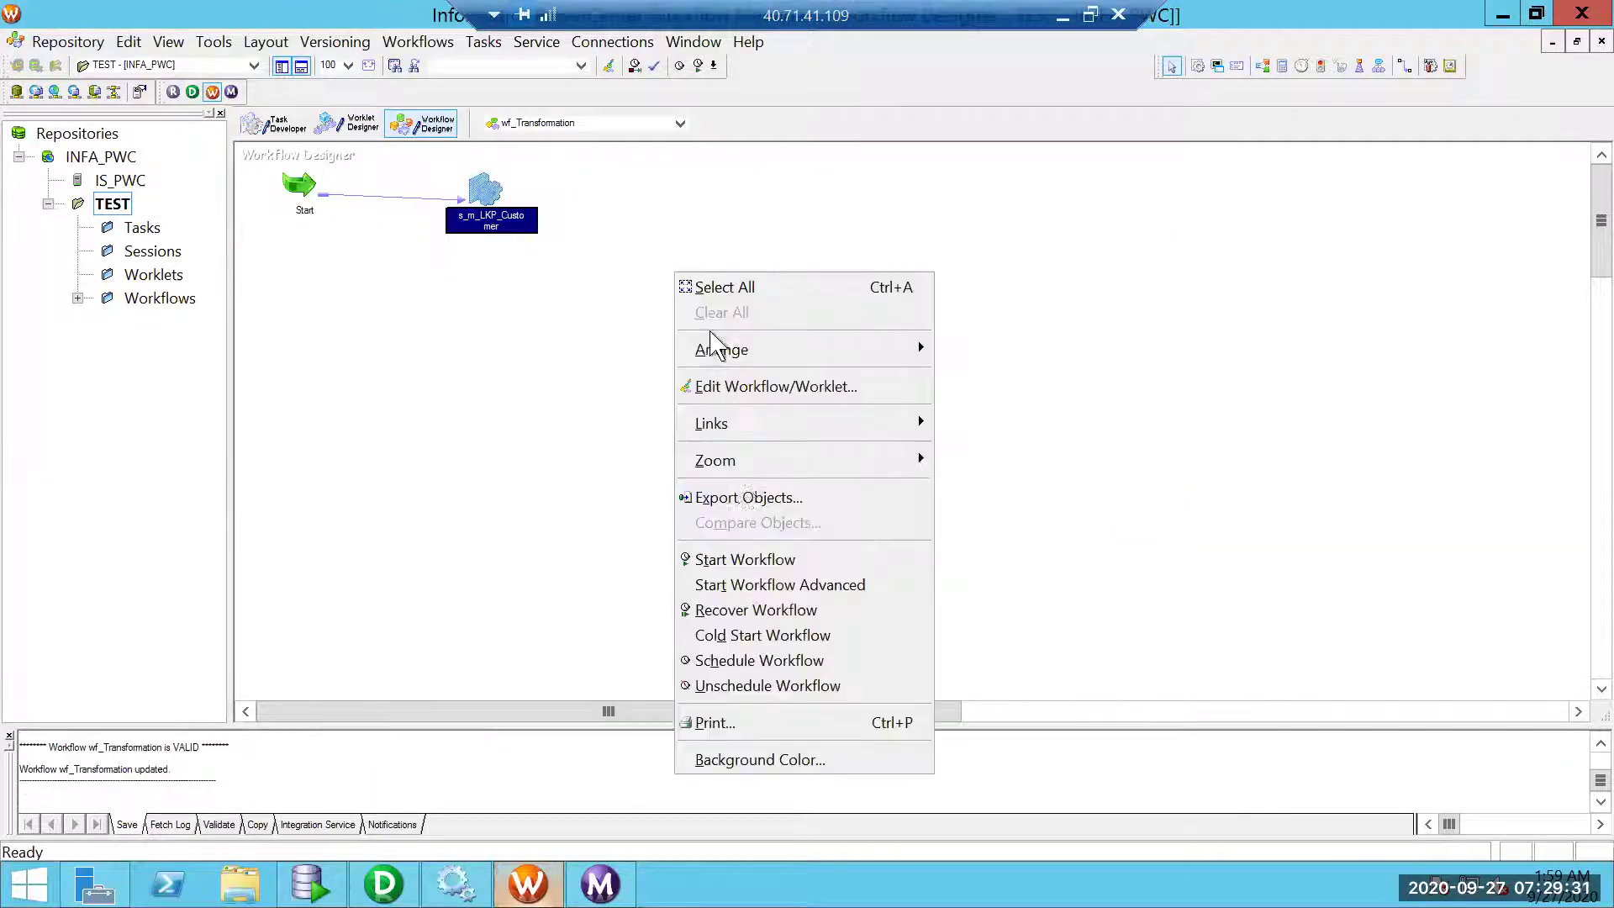
left_click(740, 559)
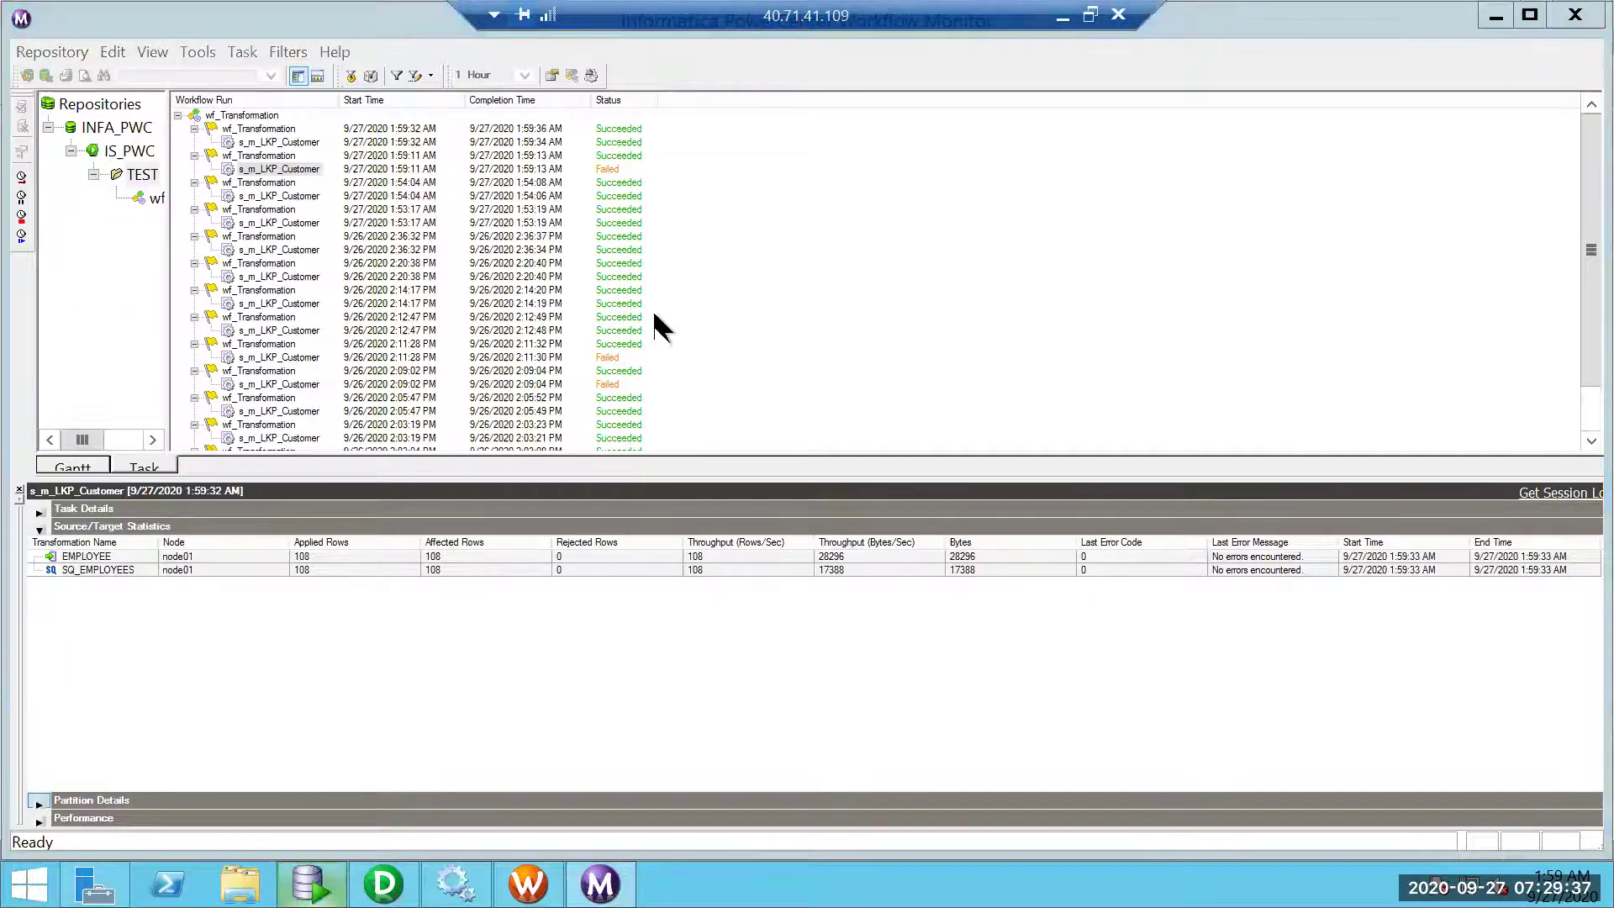
key("alt+Tab")
left_click(596, 259)
key("ctrl+Return")
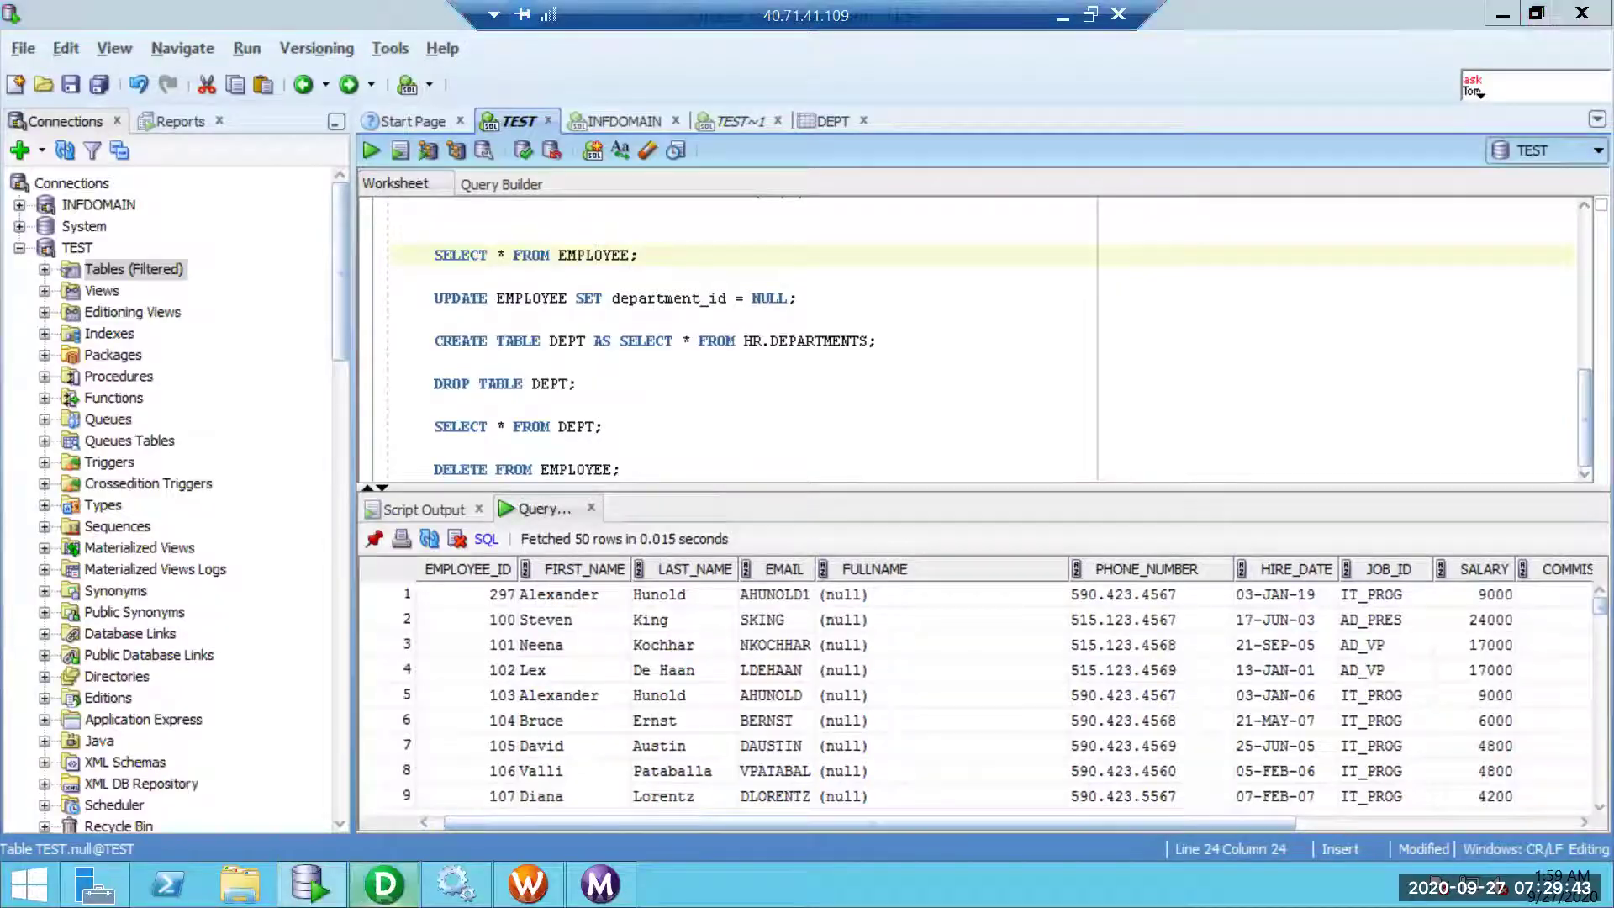
- Back in Designer, mark DEPARTMENT_NAME as the return port of LKP_DEPT and apply the change
key("alt+Tab")
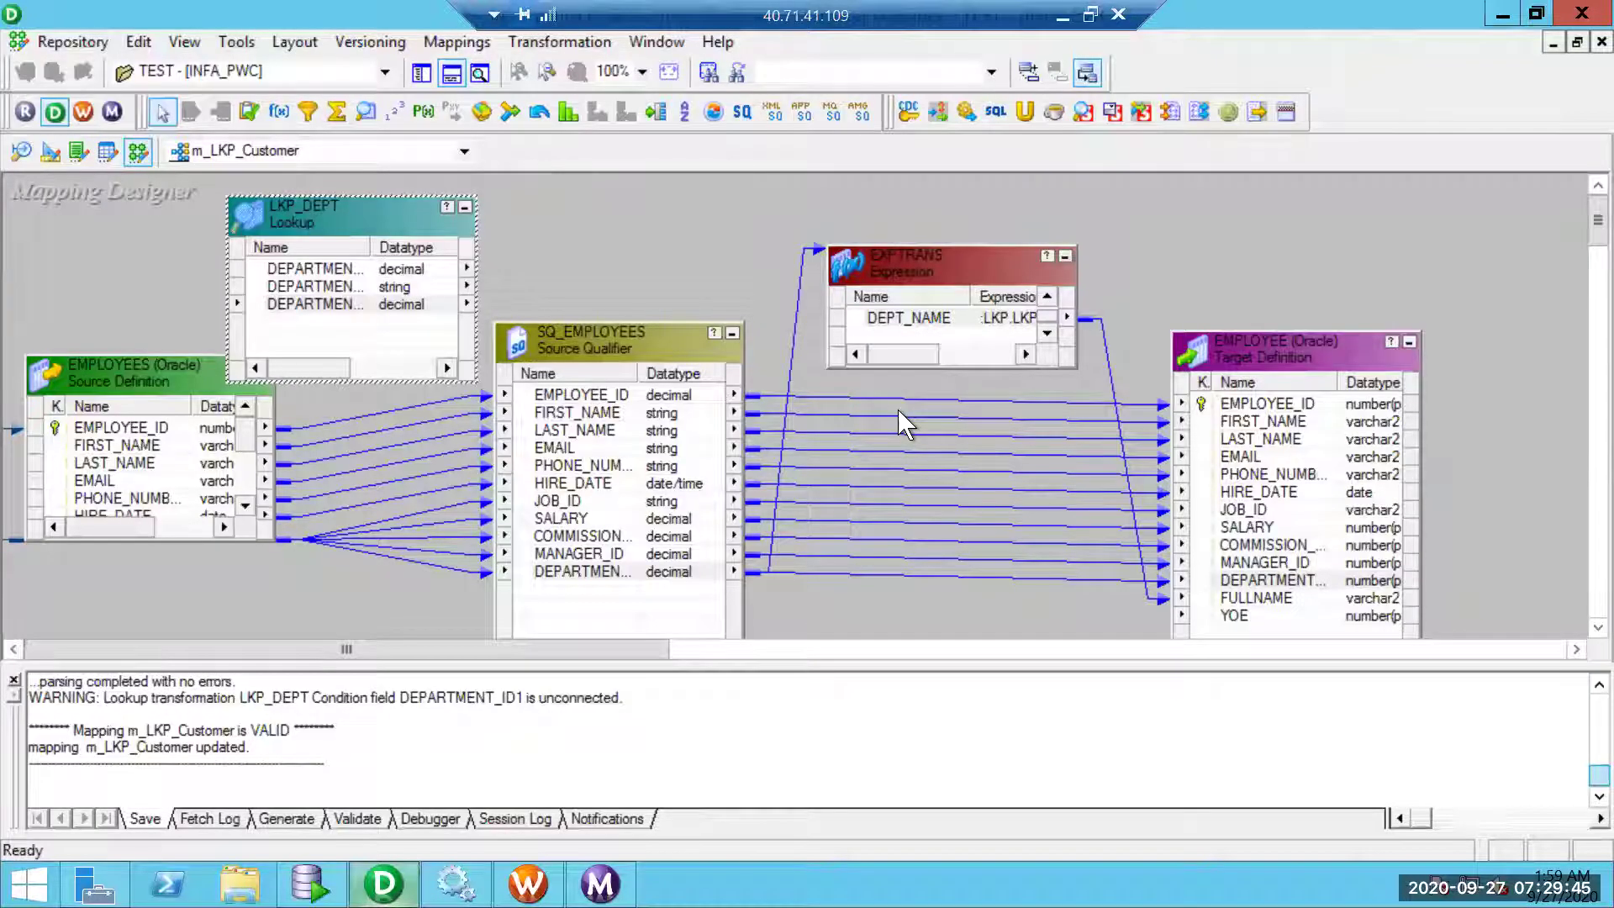
double_click(425, 304)
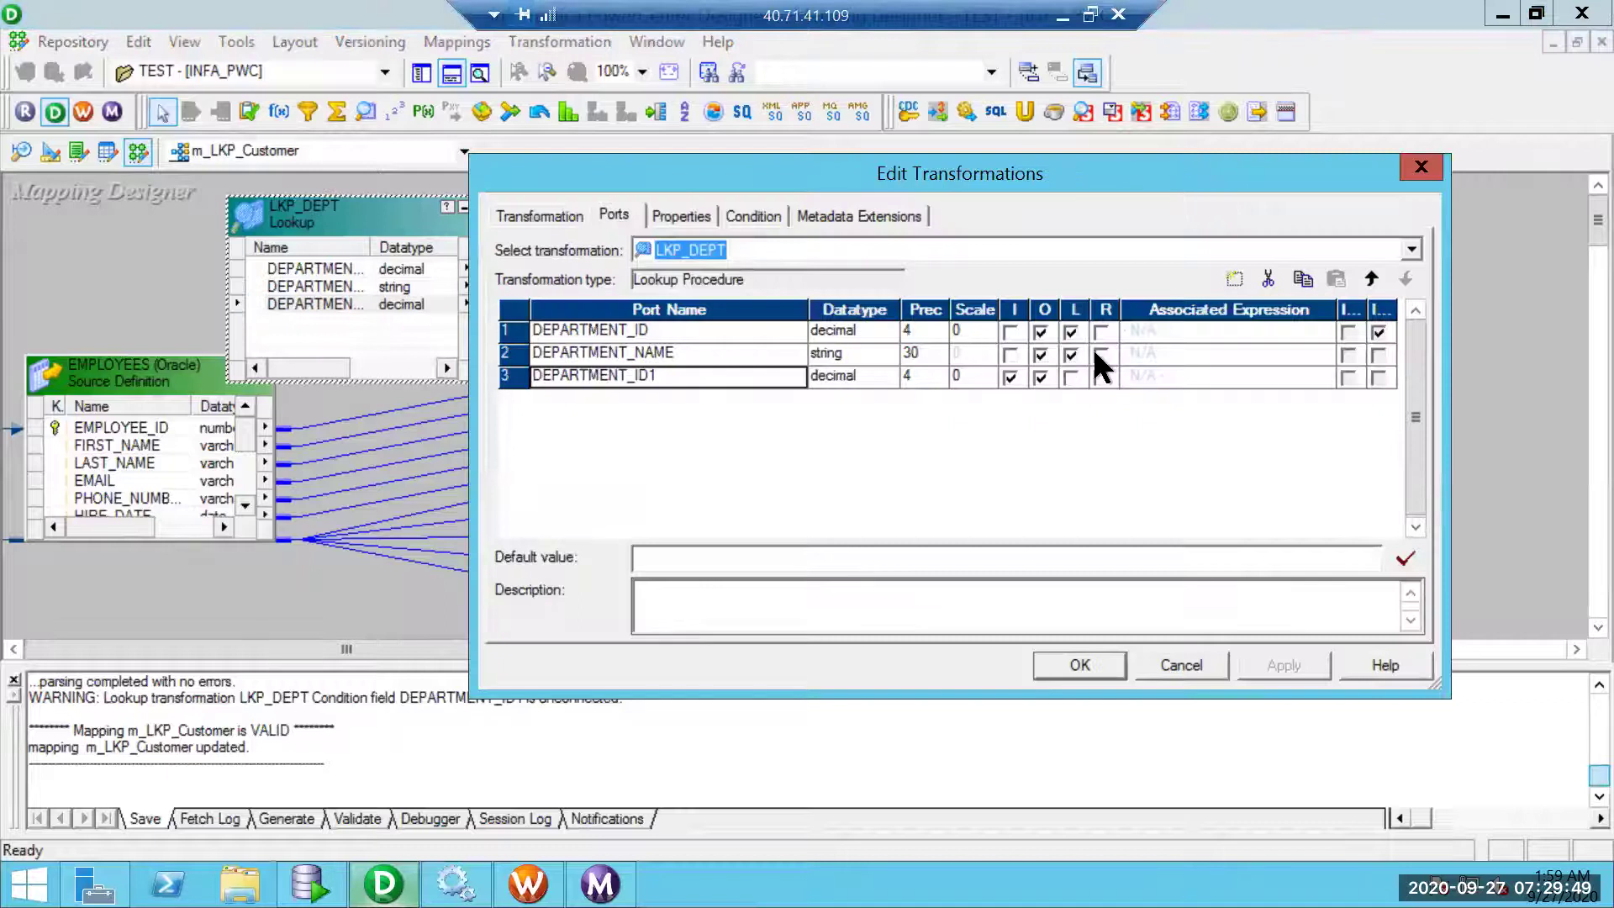
left_click(1100, 355)
left_click(1278, 665)
left_click(1079, 666)
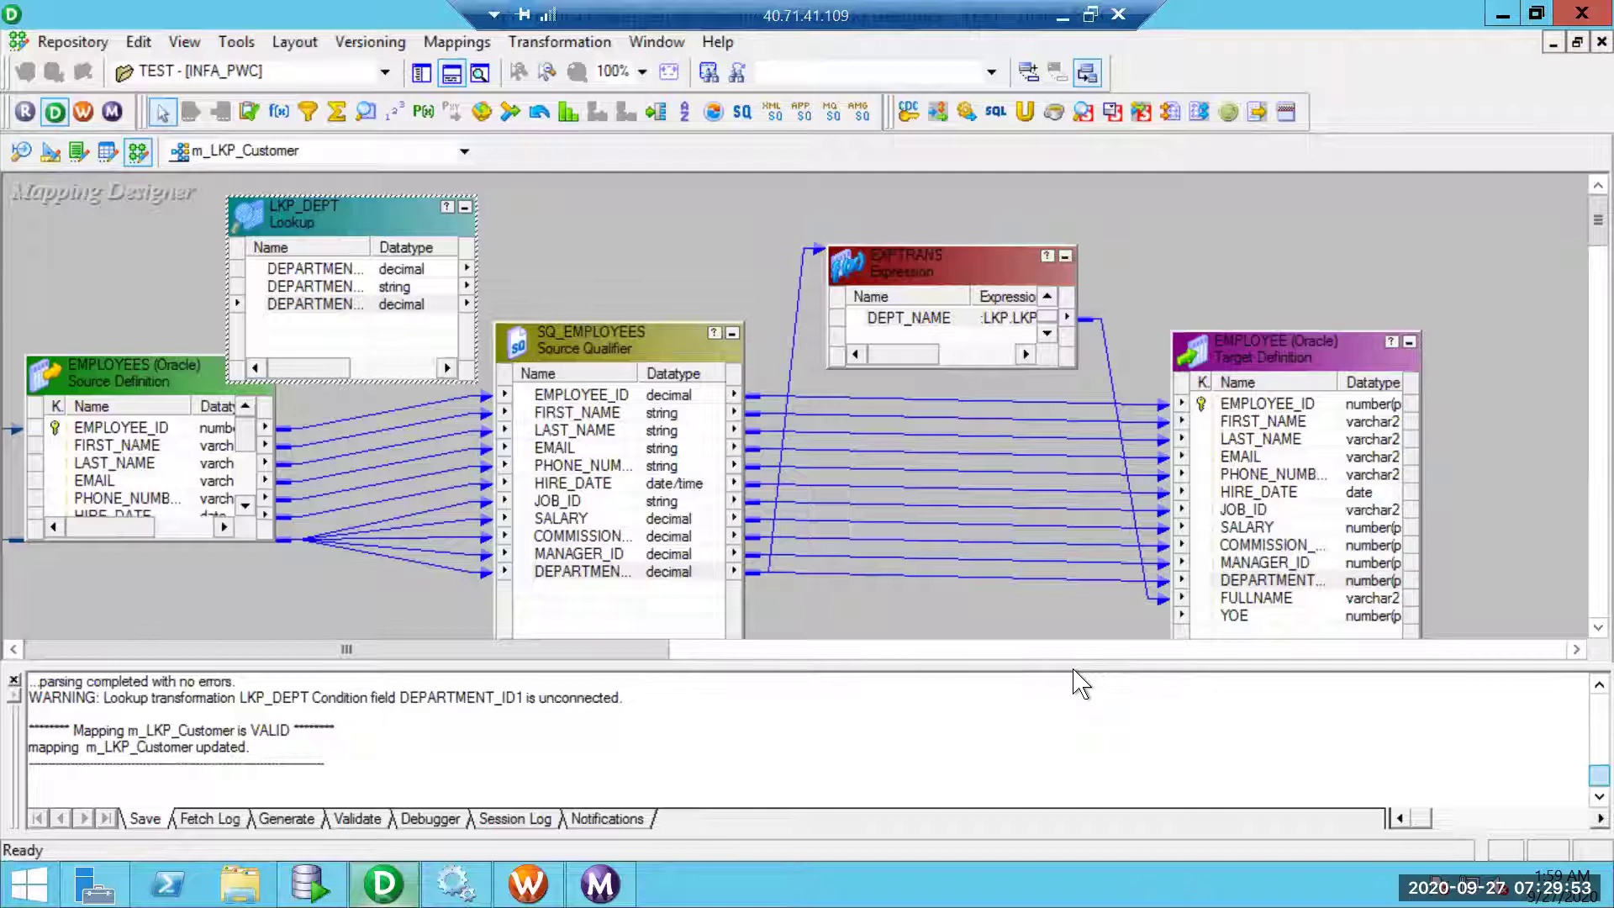
- Switch to Workflow Manager and refresh the mapping of session s_m_LKP_Customer to include the return port change
left_click(528, 885)
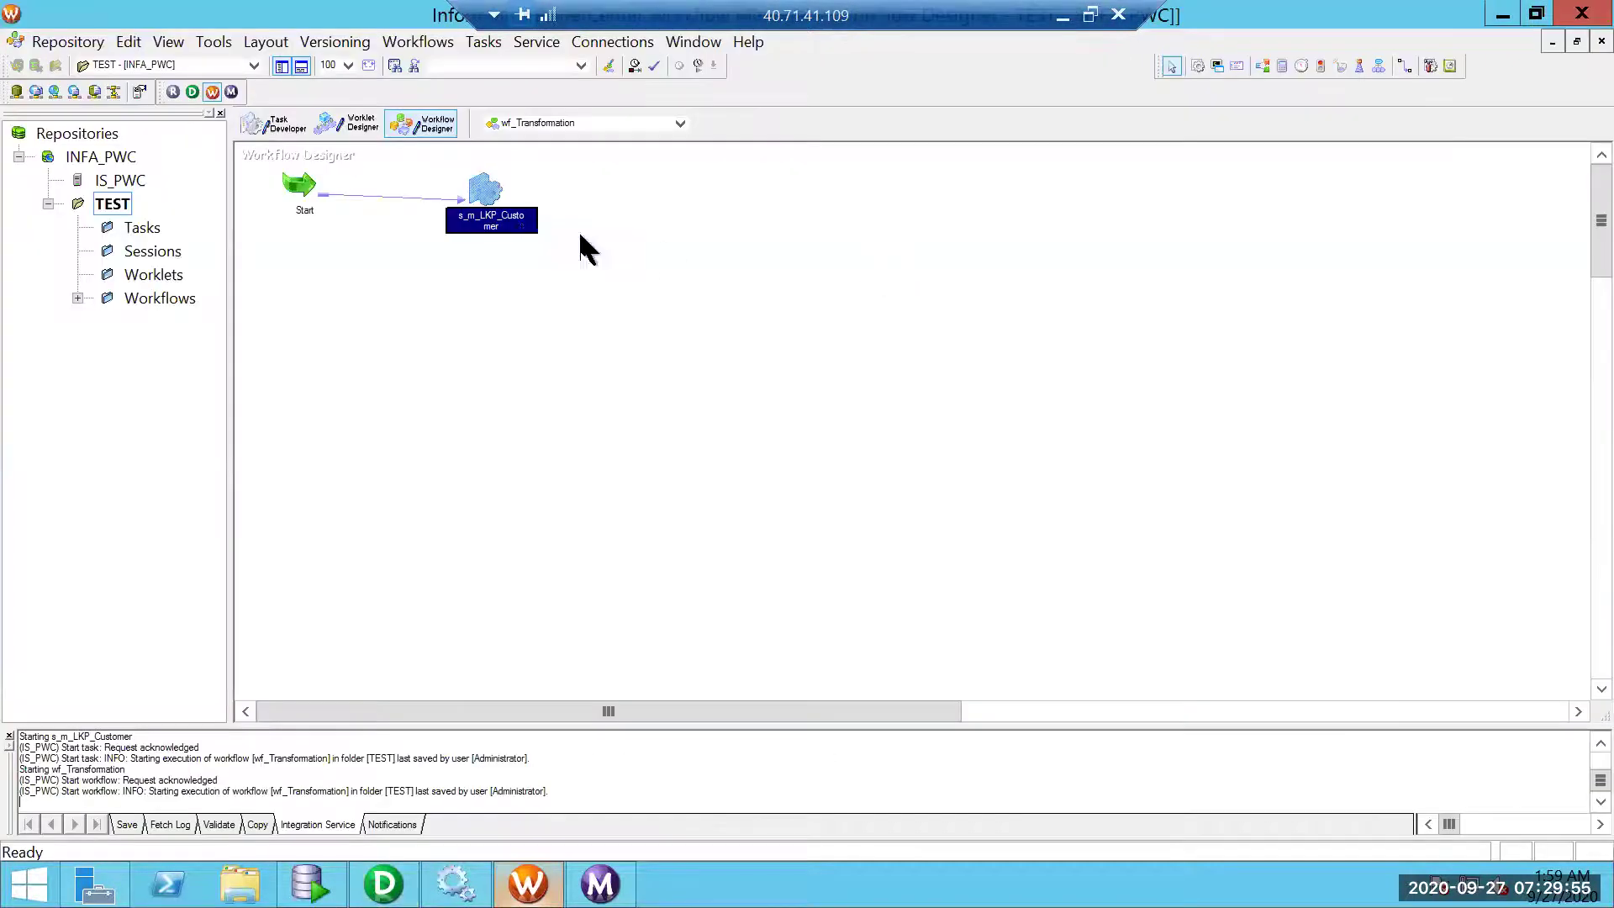
right_click(485, 184)
left_click(562, 435)
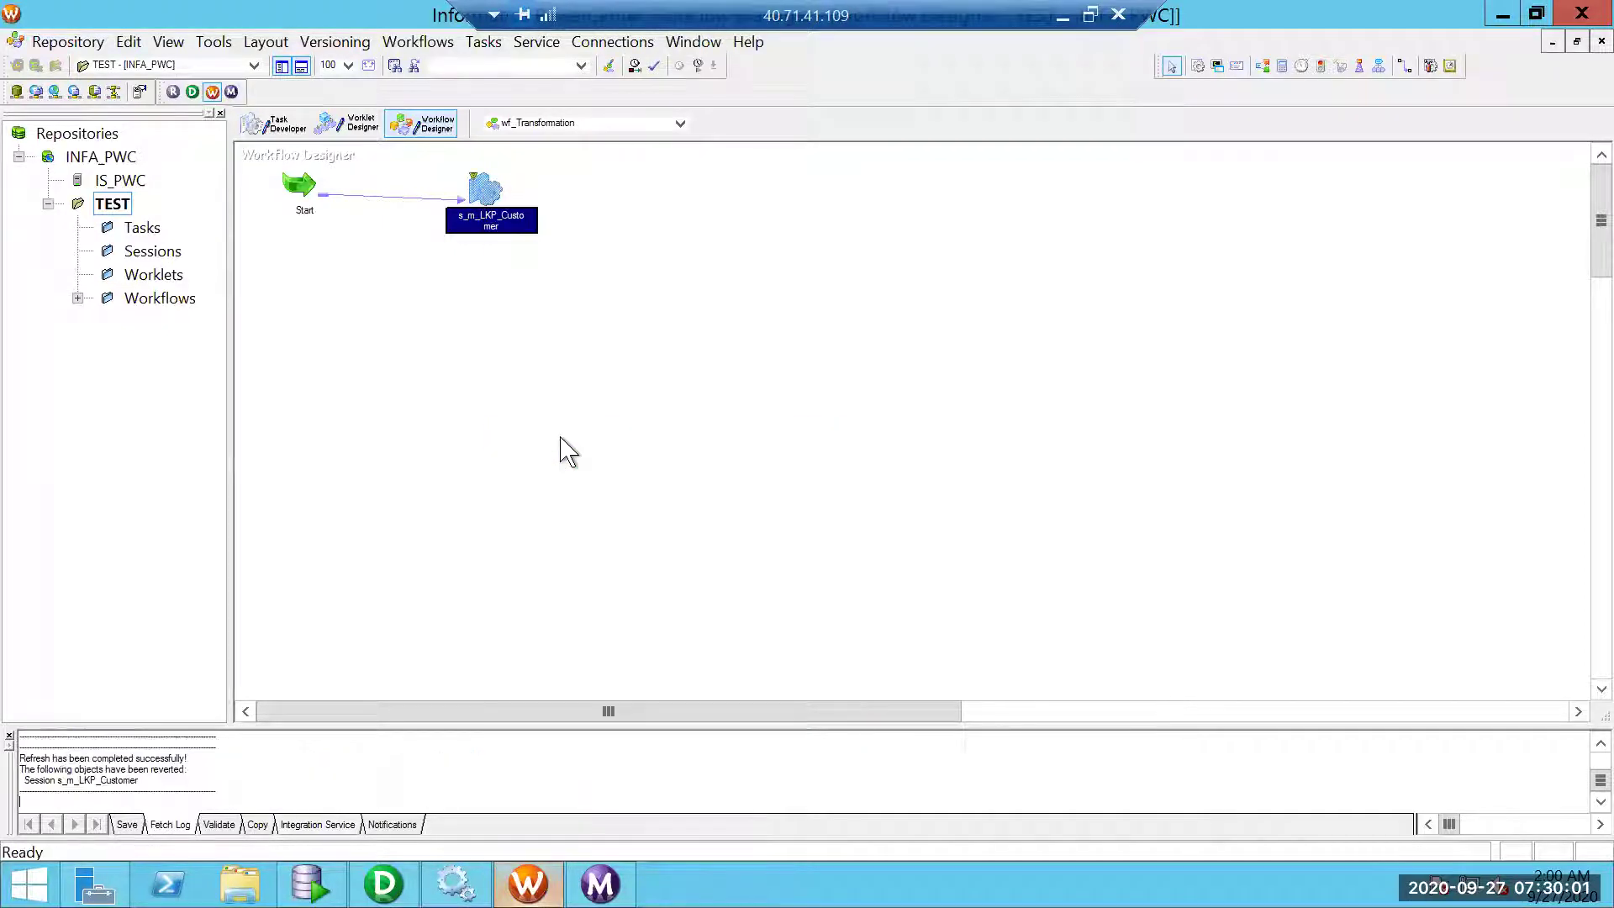
- Set session s_m_LKP_Customer to treat source rows as Update
double_click(487, 206)
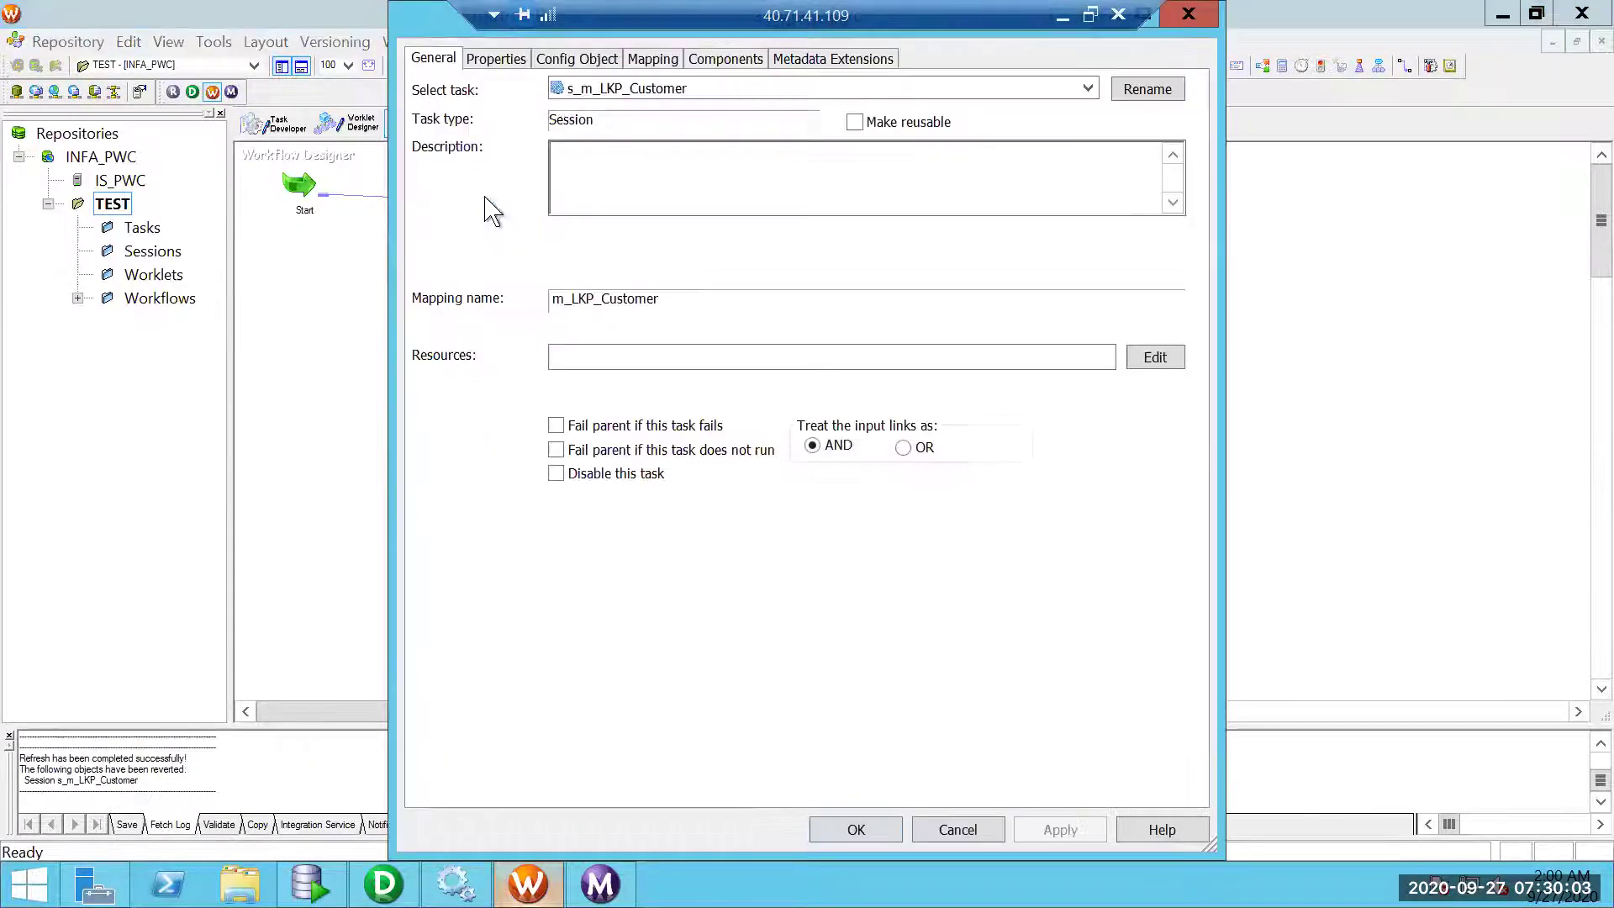
left_click(496, 58)
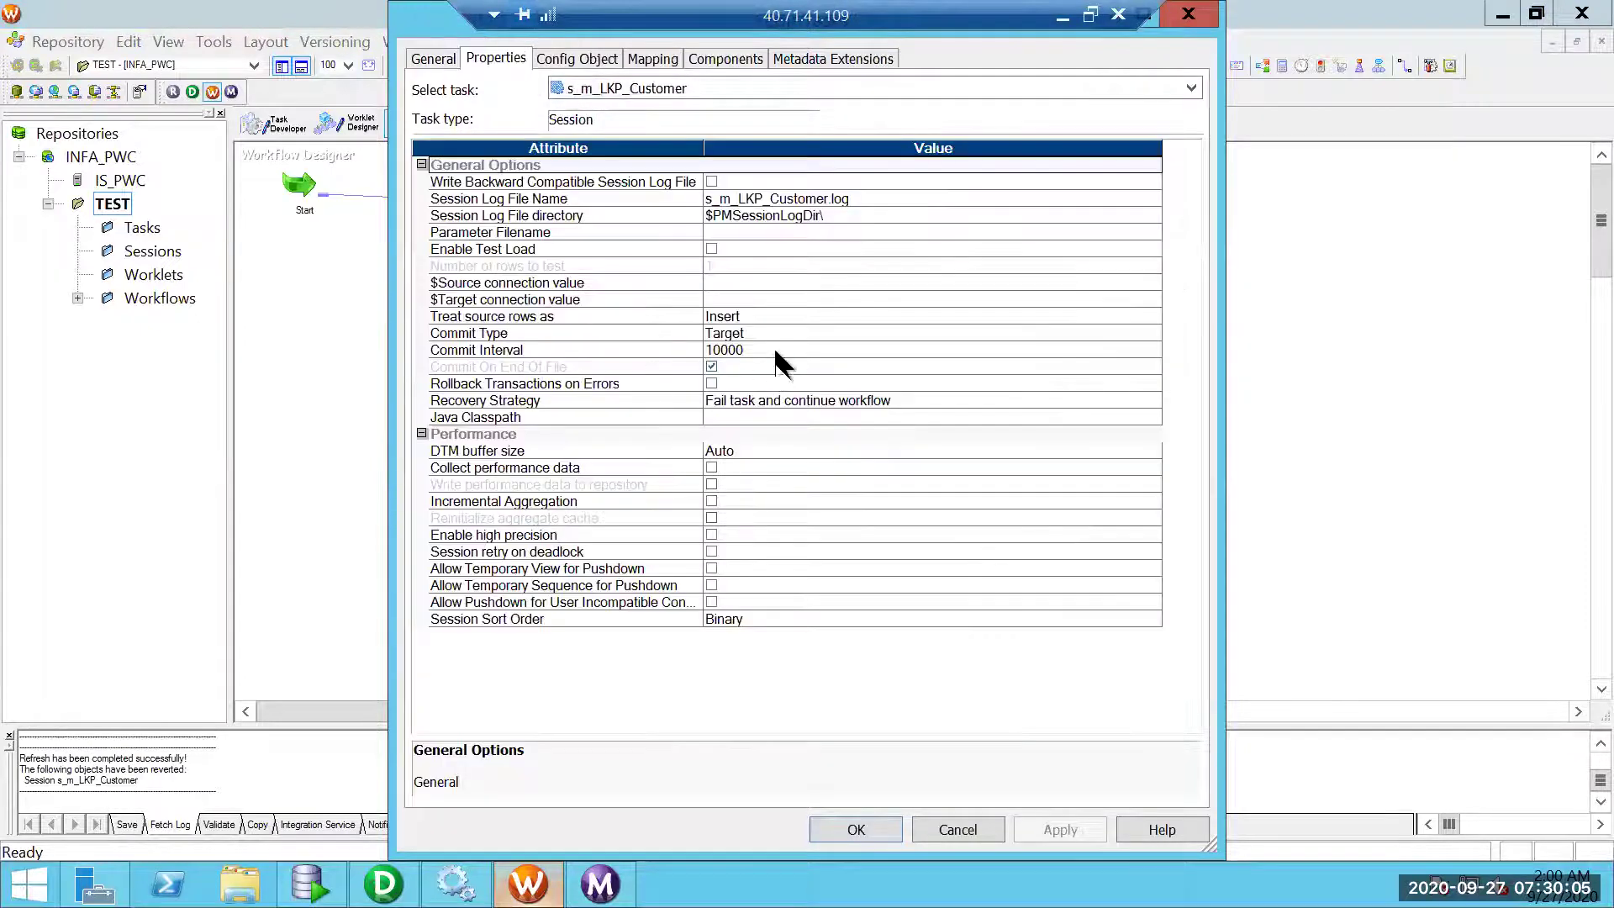
left_click(755, 316)
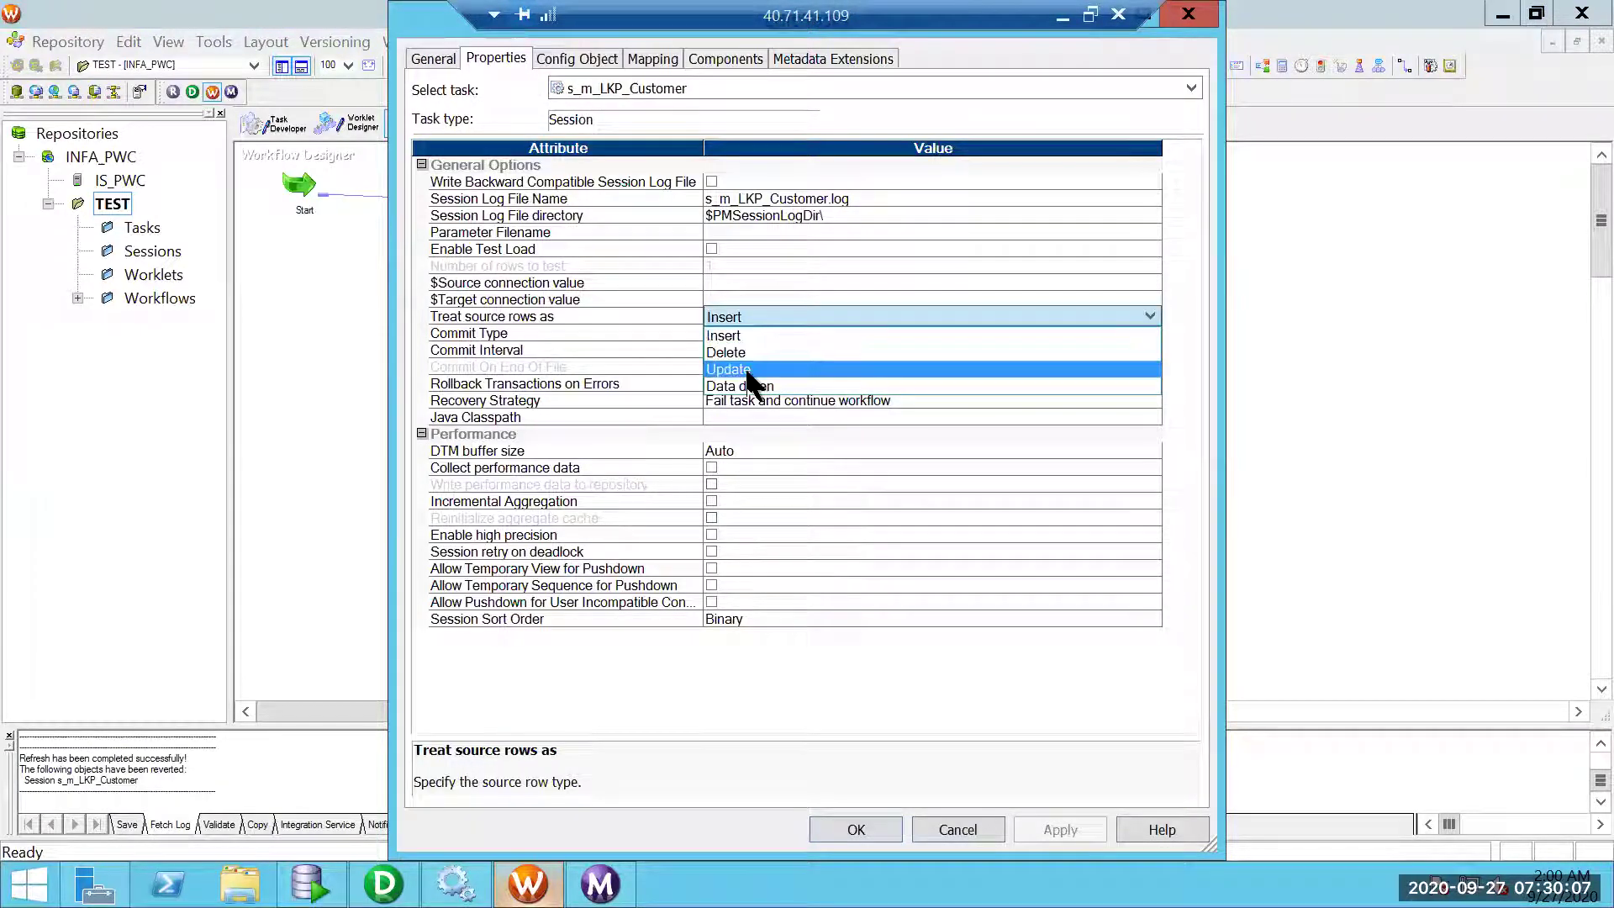
left_click(743, 369)
- Enable Update else Insert for the session's EMPLOYEE target, apply the change and save the workflow
left_click(660, 59)
left_click(498, 277)
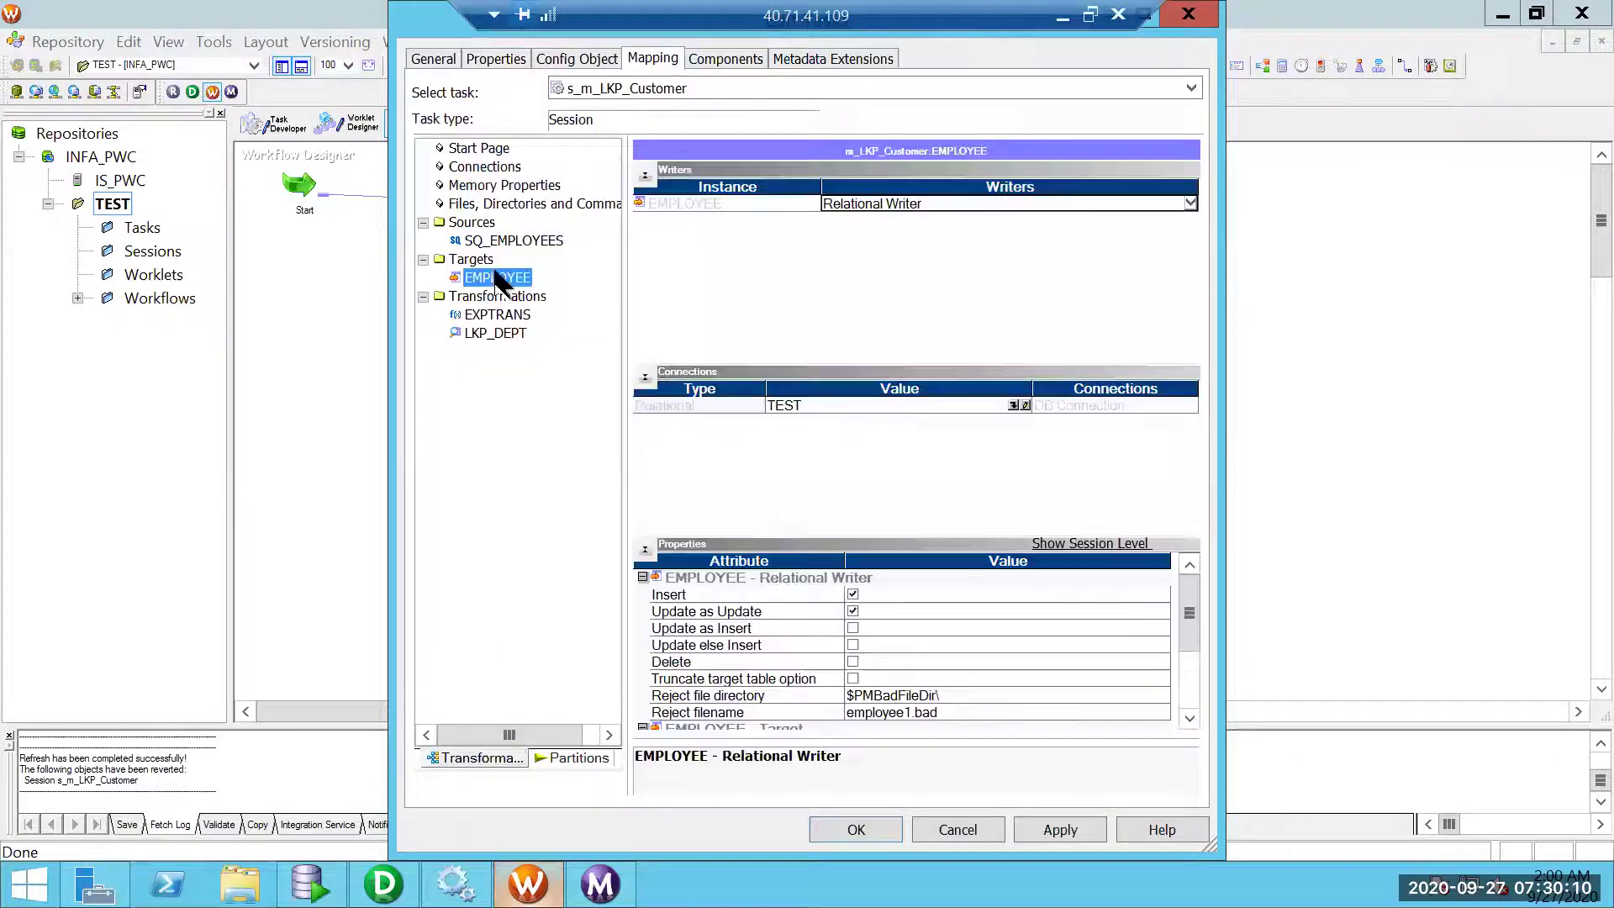
left_click(651, 186)
left_click(645, 176)
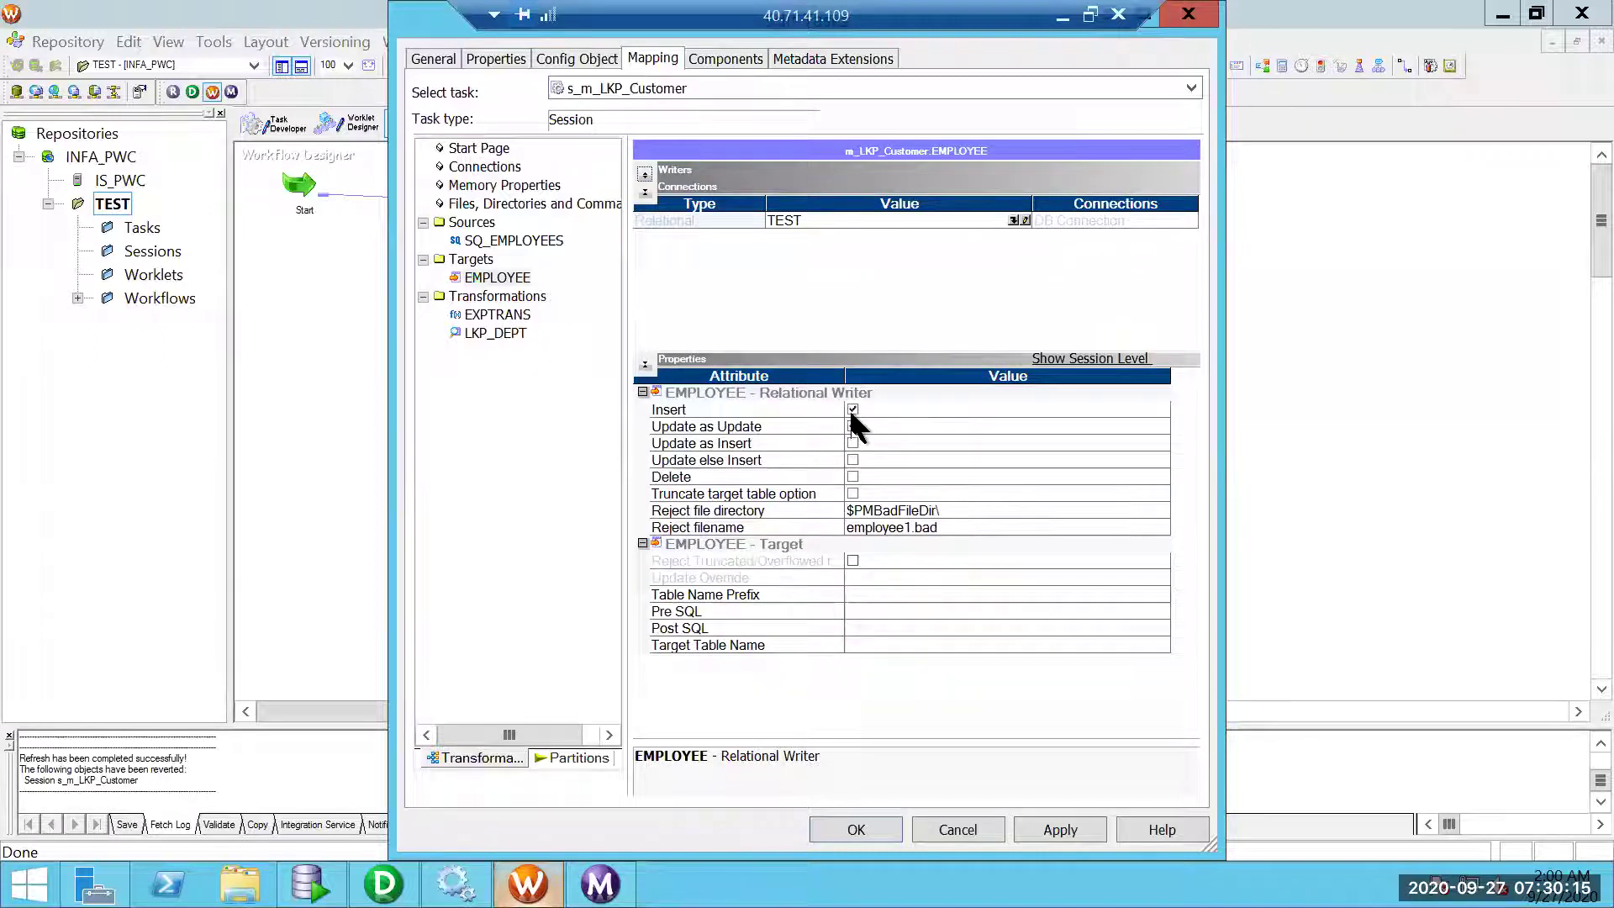
left_click(853, 460)
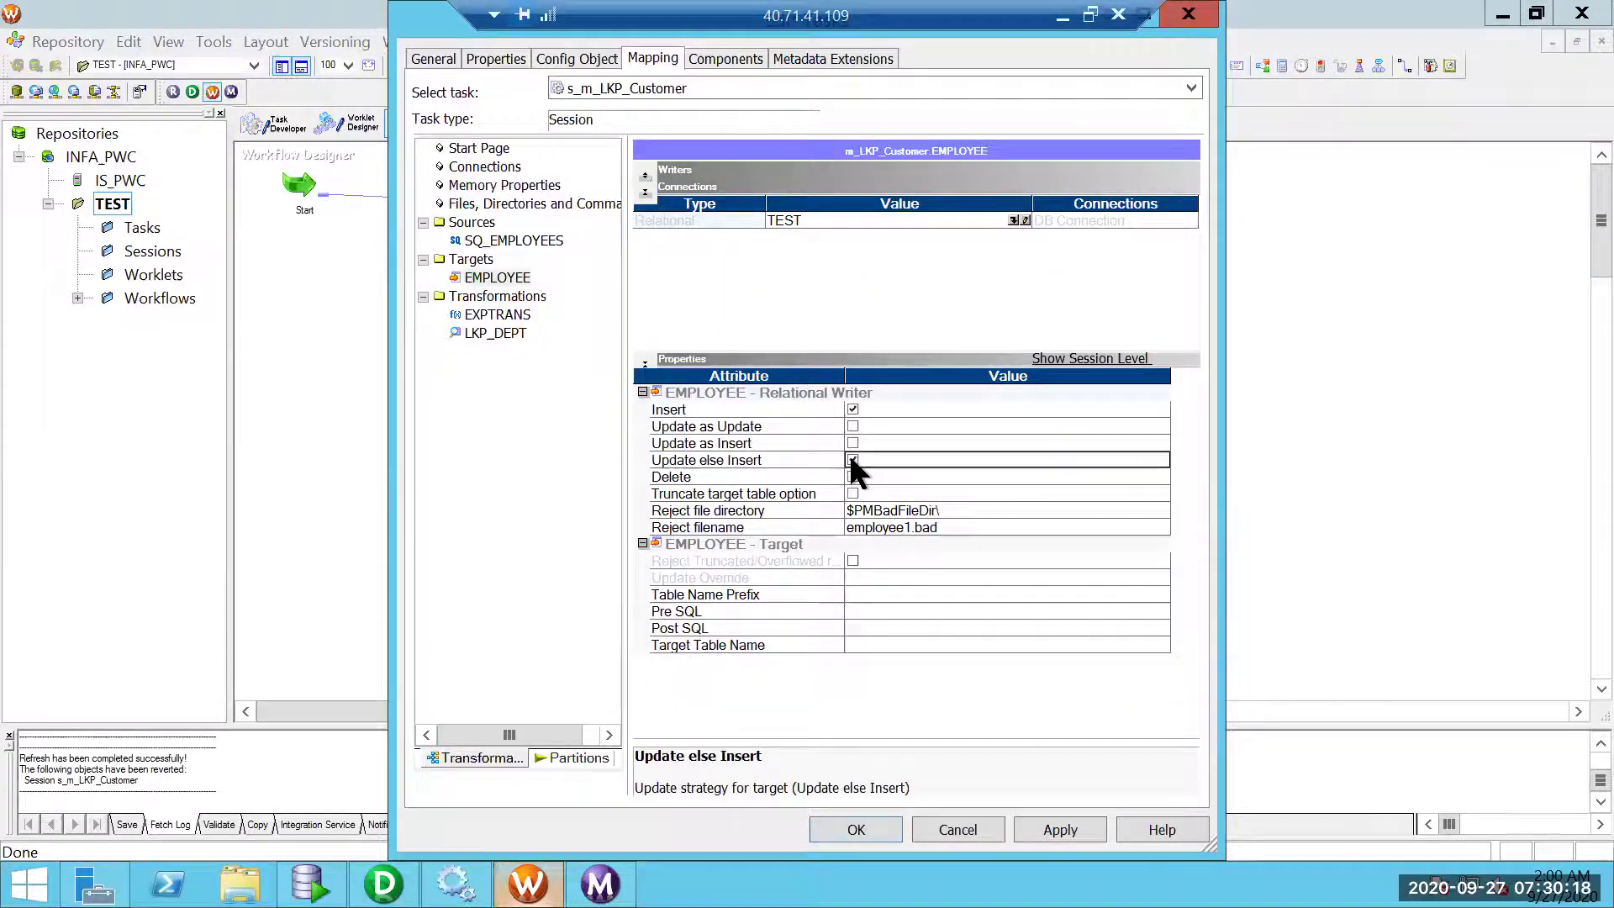
left_click(1059, 830)
left_click(855, 830)
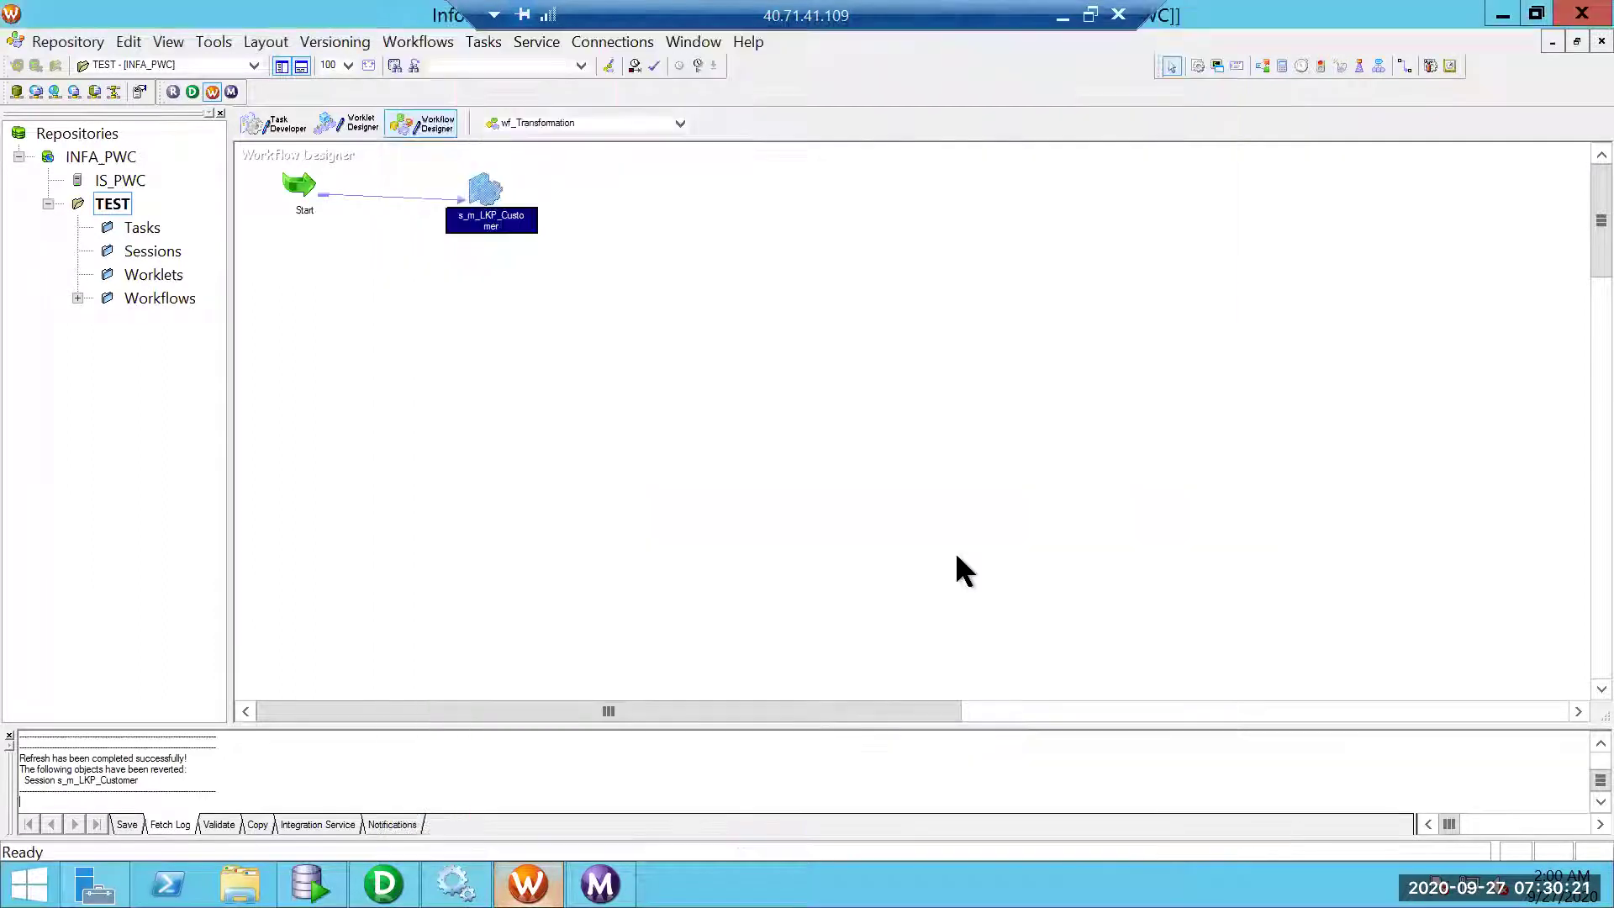
key("ctrl+s")
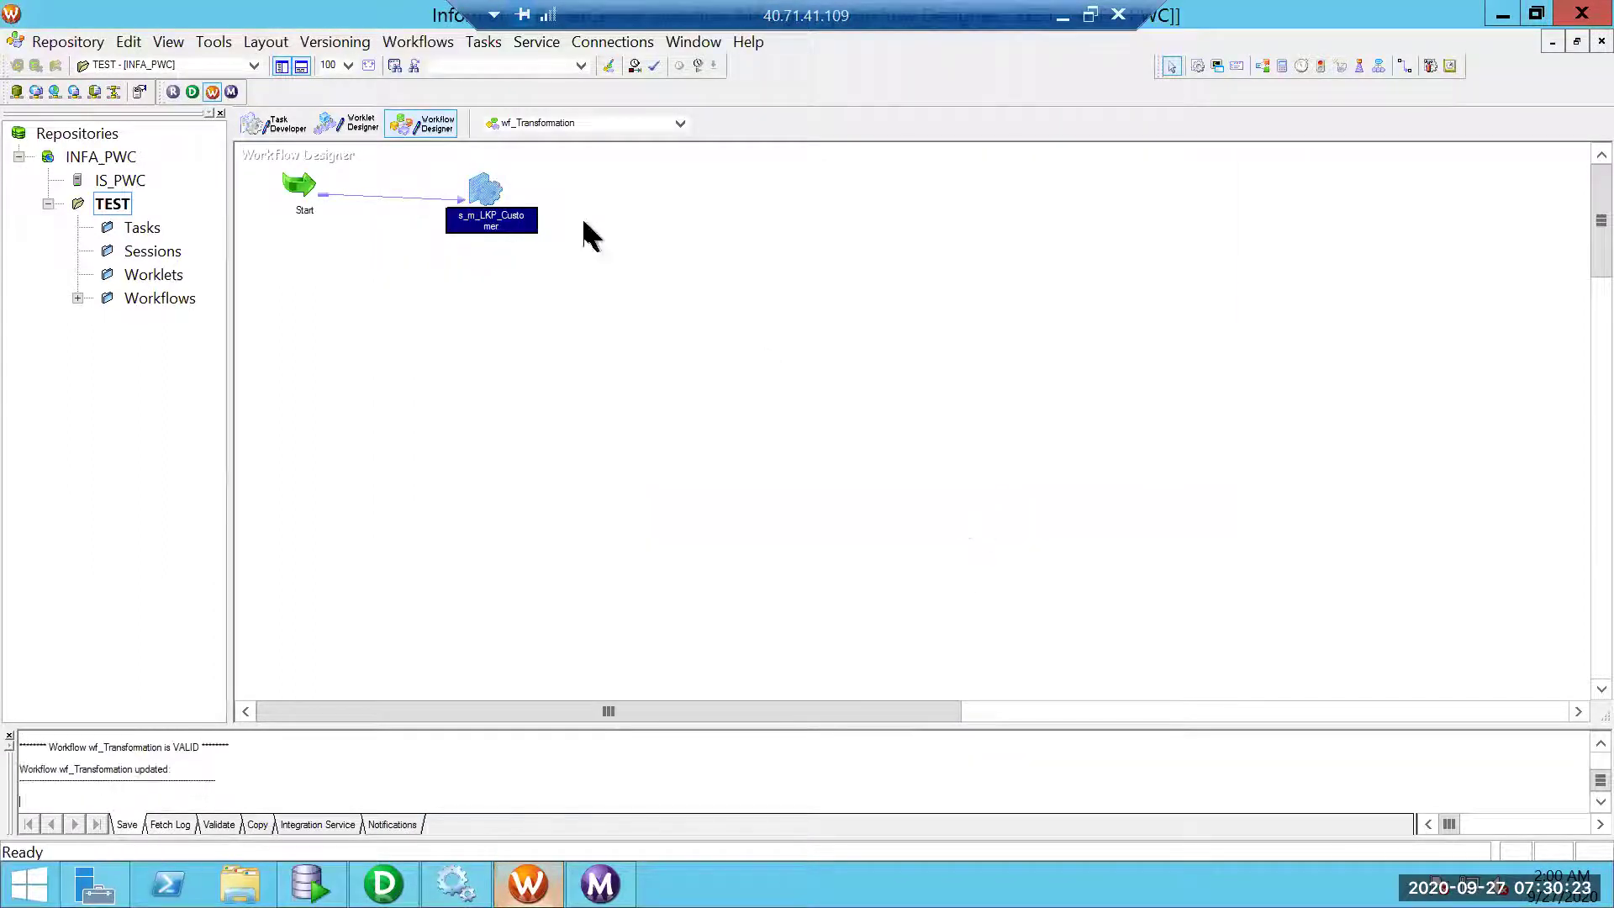
- Start the s_m_LKP_Customer session task and query all rows of EMPLOYEE in SQL Developer
right_click(492, 192)
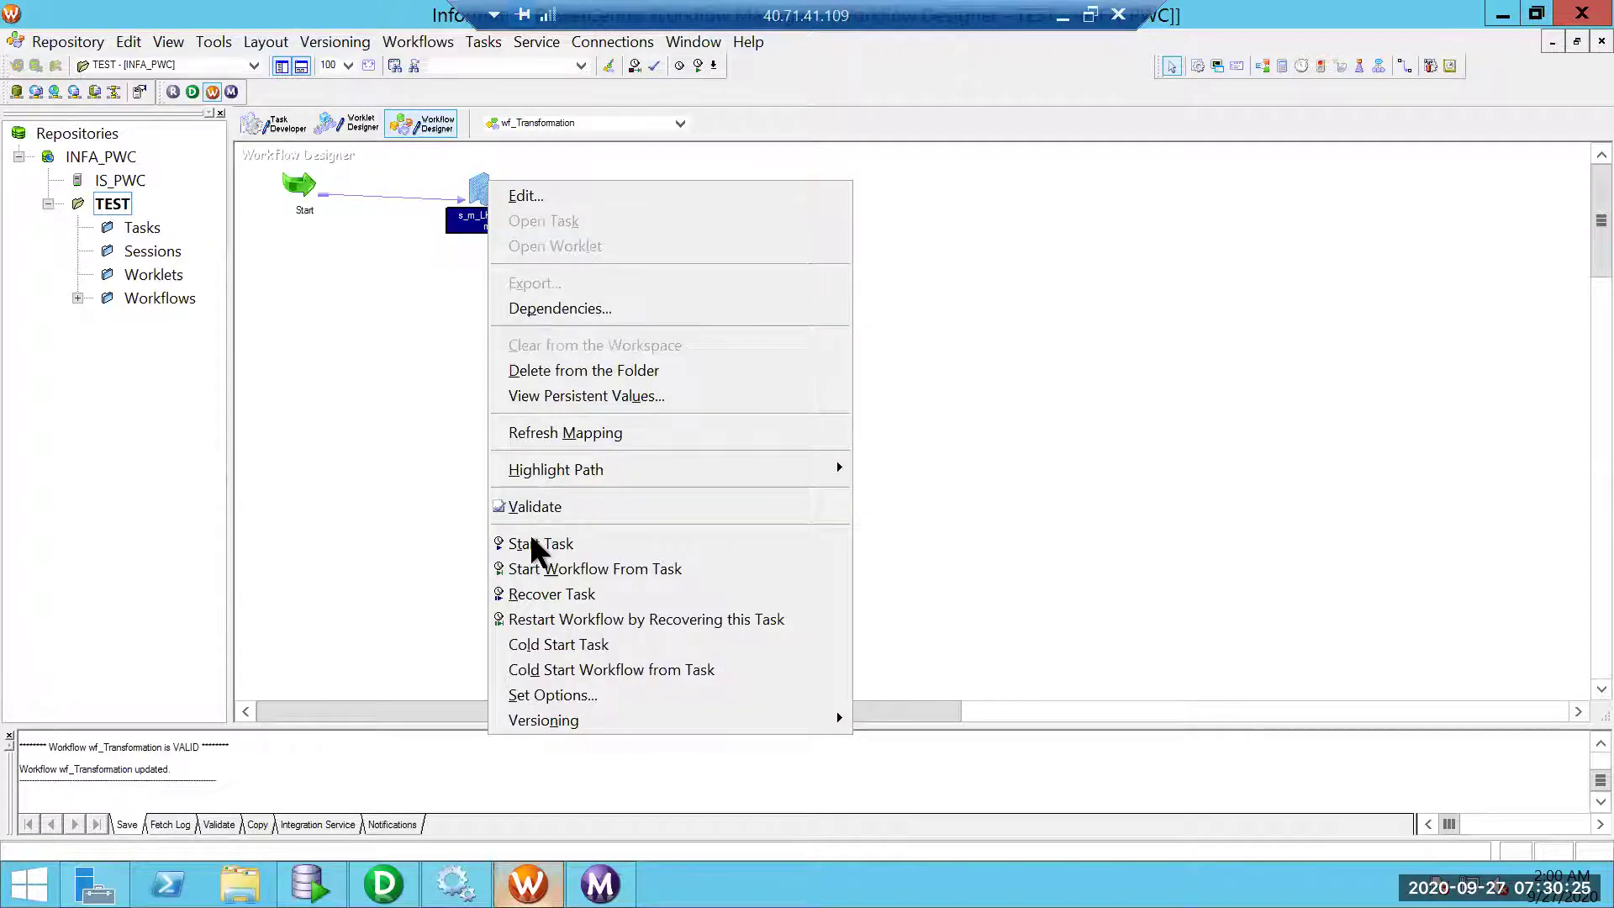
left_click(649, 551)
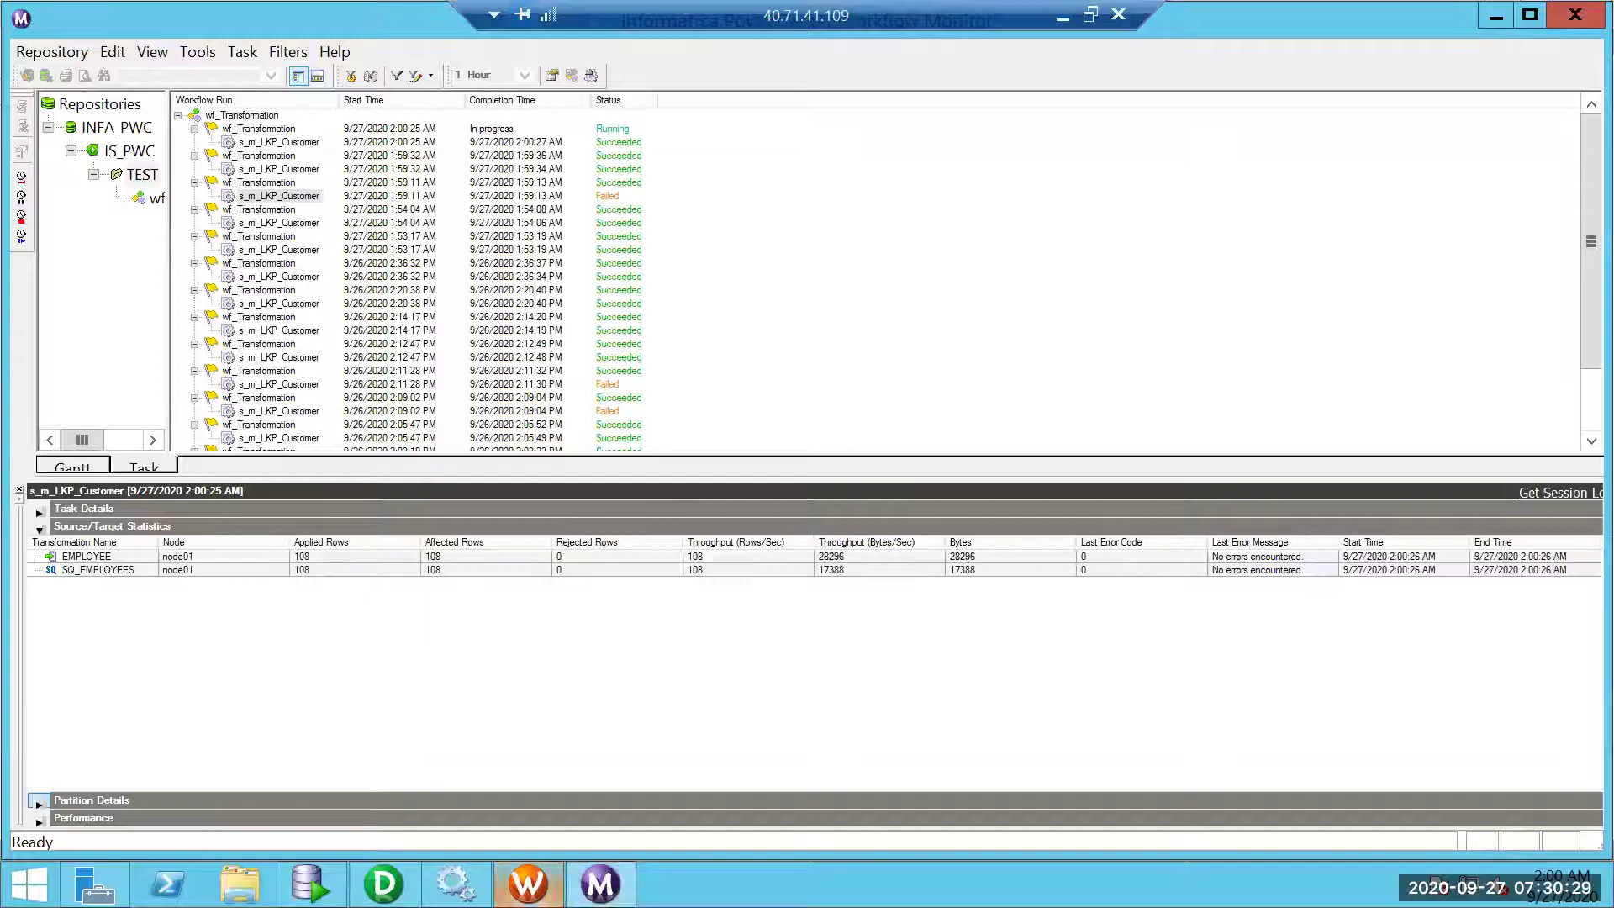
key("alt+Tab")
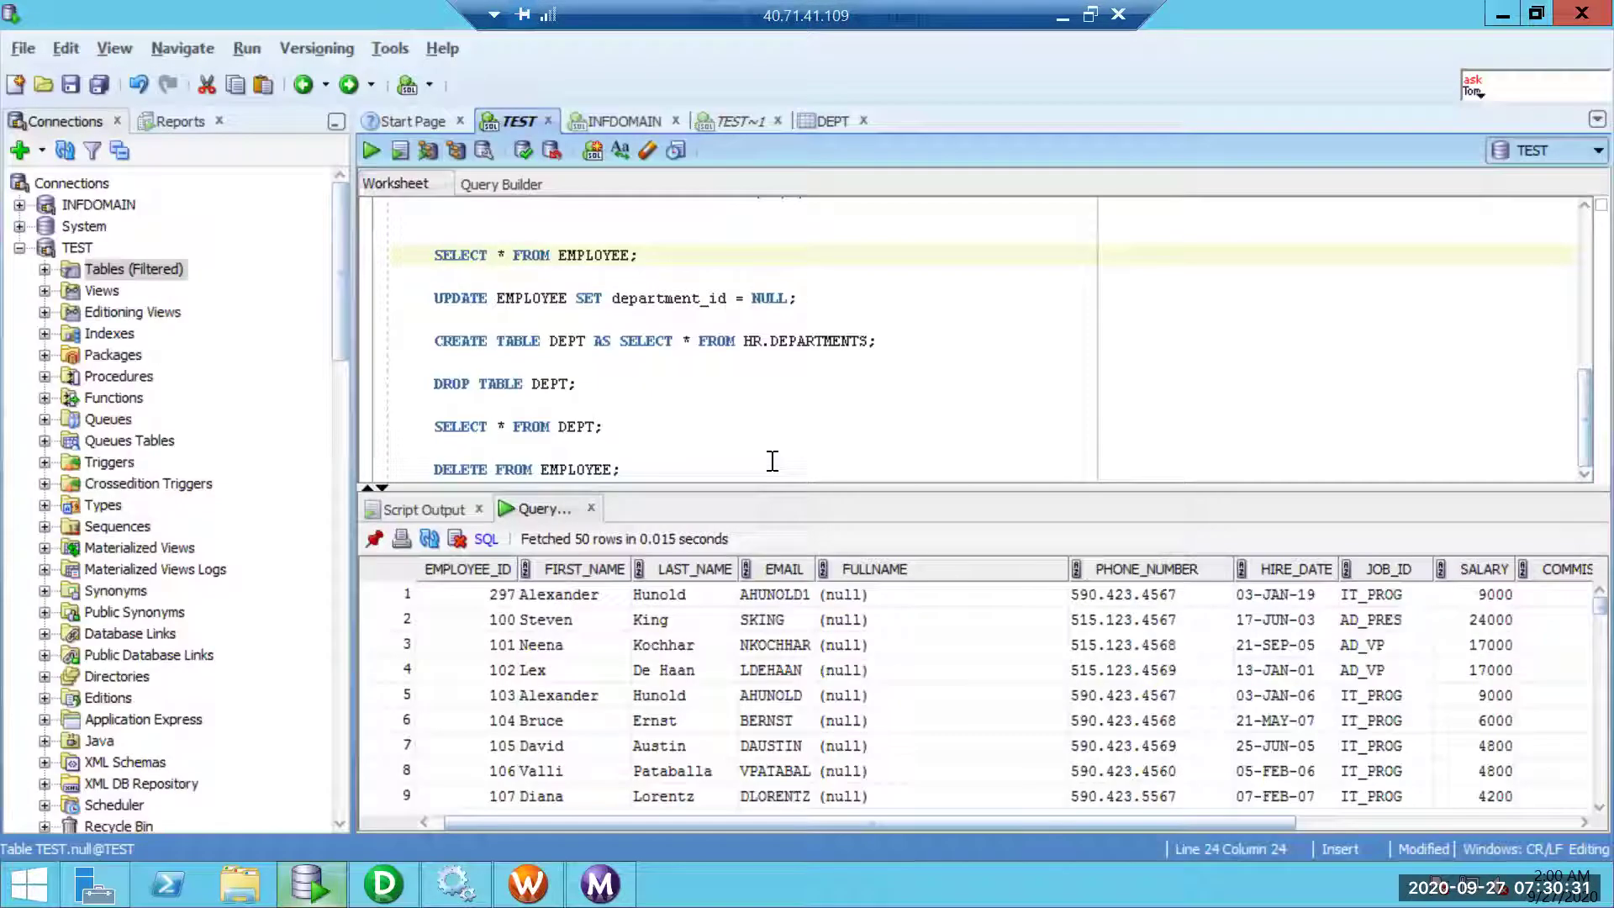
key("ctrl+Return")
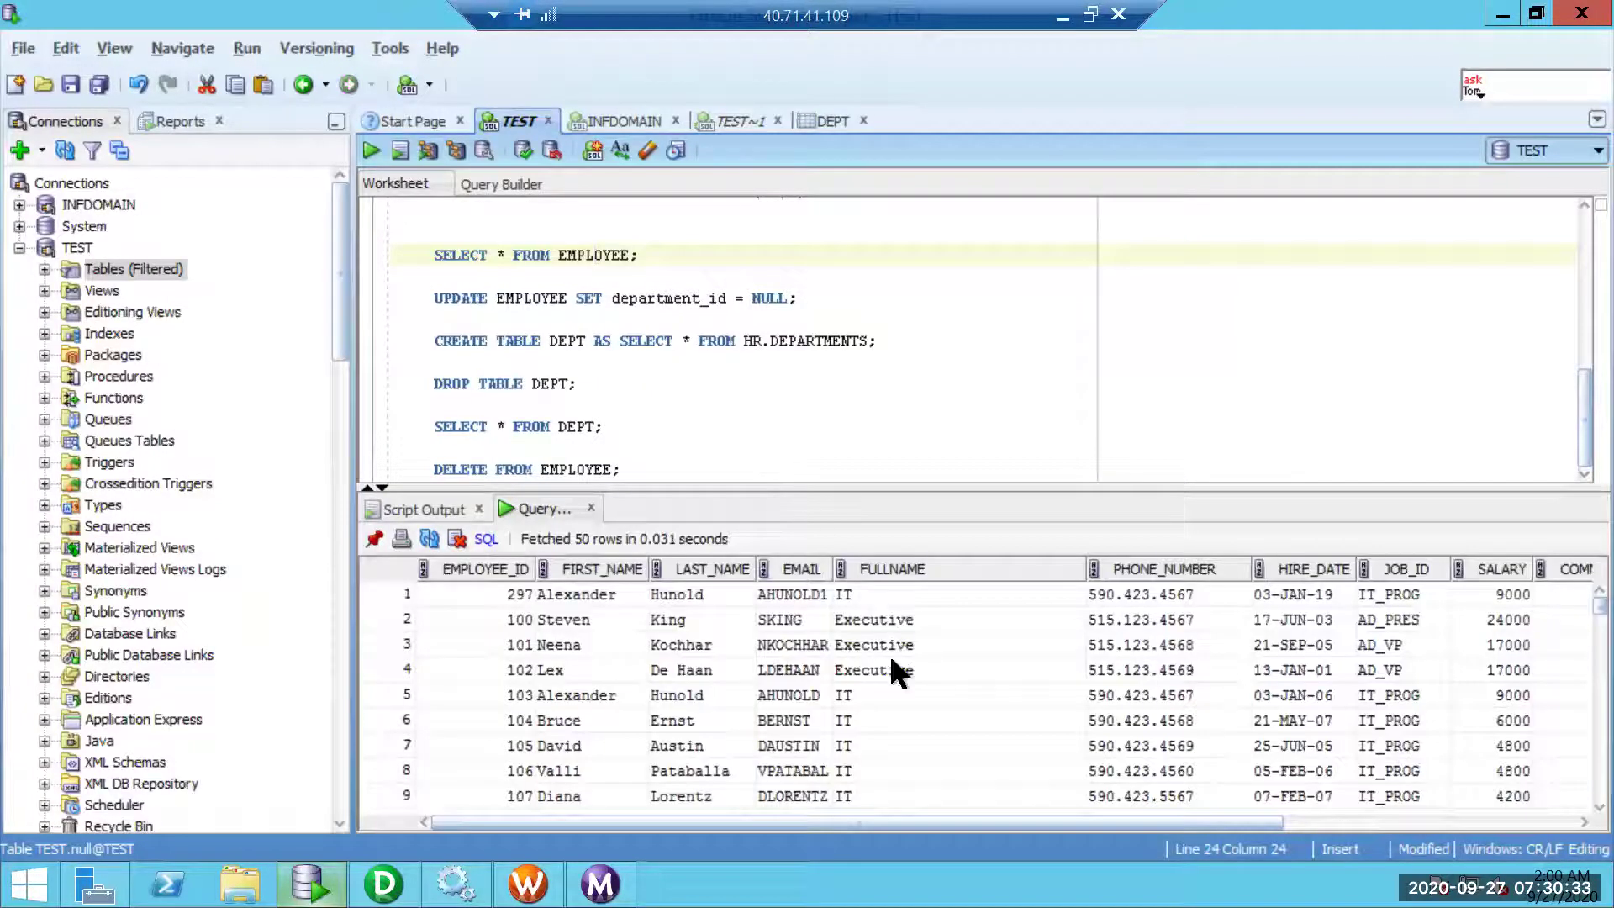
- Sort the EMPLOYEE query result by DEPARTMENT_ID and check FULLNAME in the first row
left_click_drag(1275, 823, 1285, 824)
left_click(1285, 827)
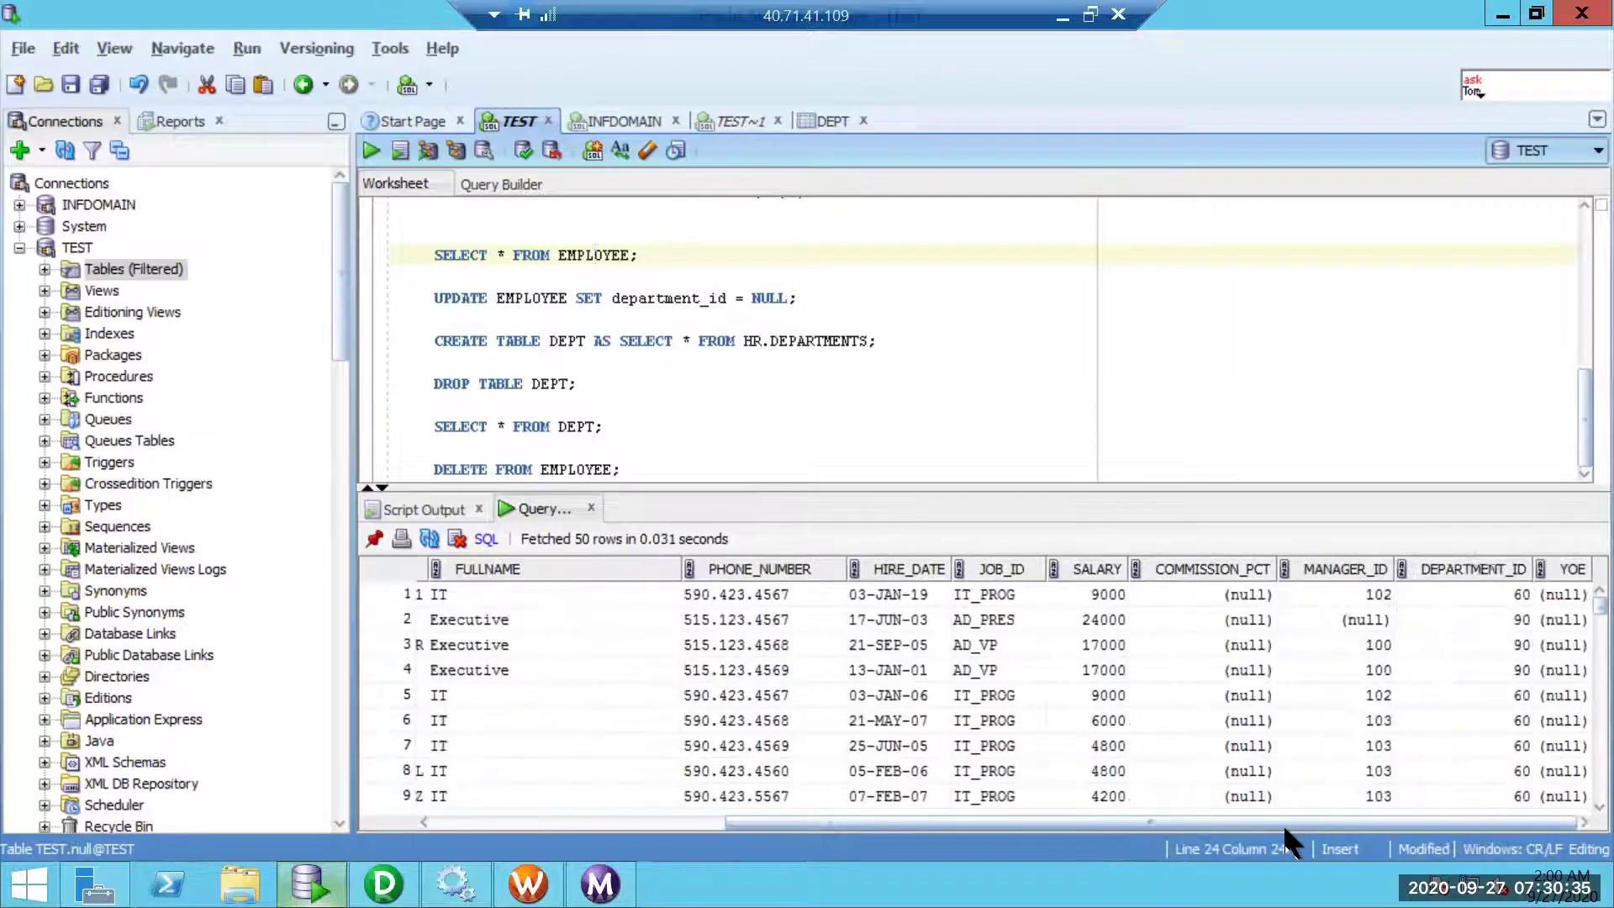
left_click(1465, 569)
left_click(1467, 570)
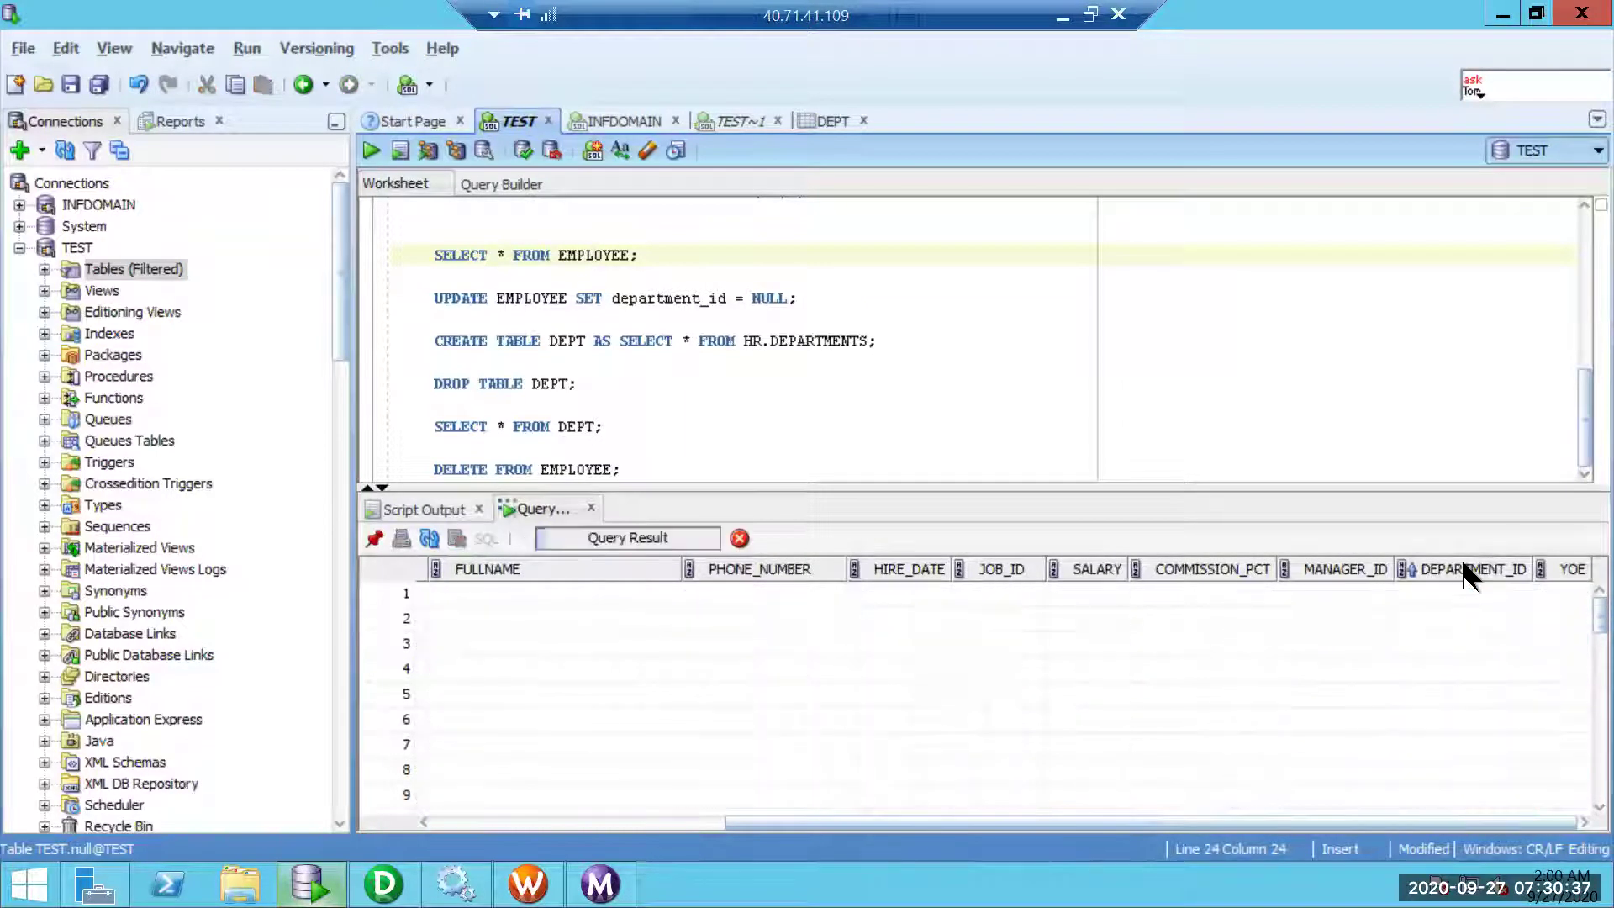
left_click(529, 591)
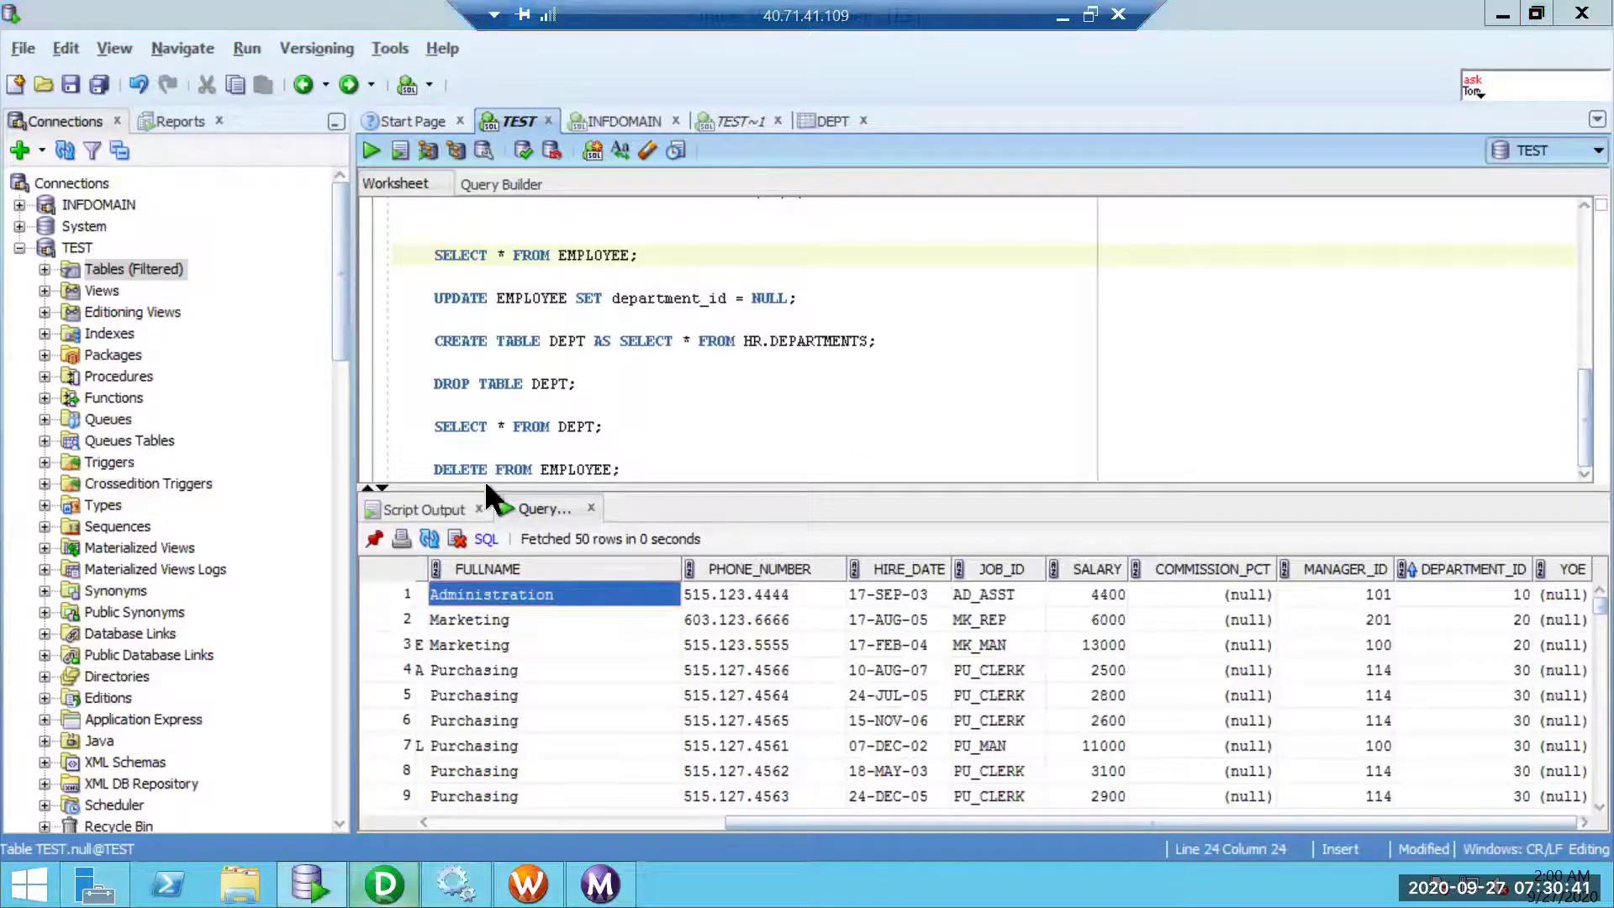
- Back in Designer, set the multiple-match lookup policy of LKP_DEPT to Use Last Value
key("alt+Tab")
left_click(344, 285)
double_click(344, 286)
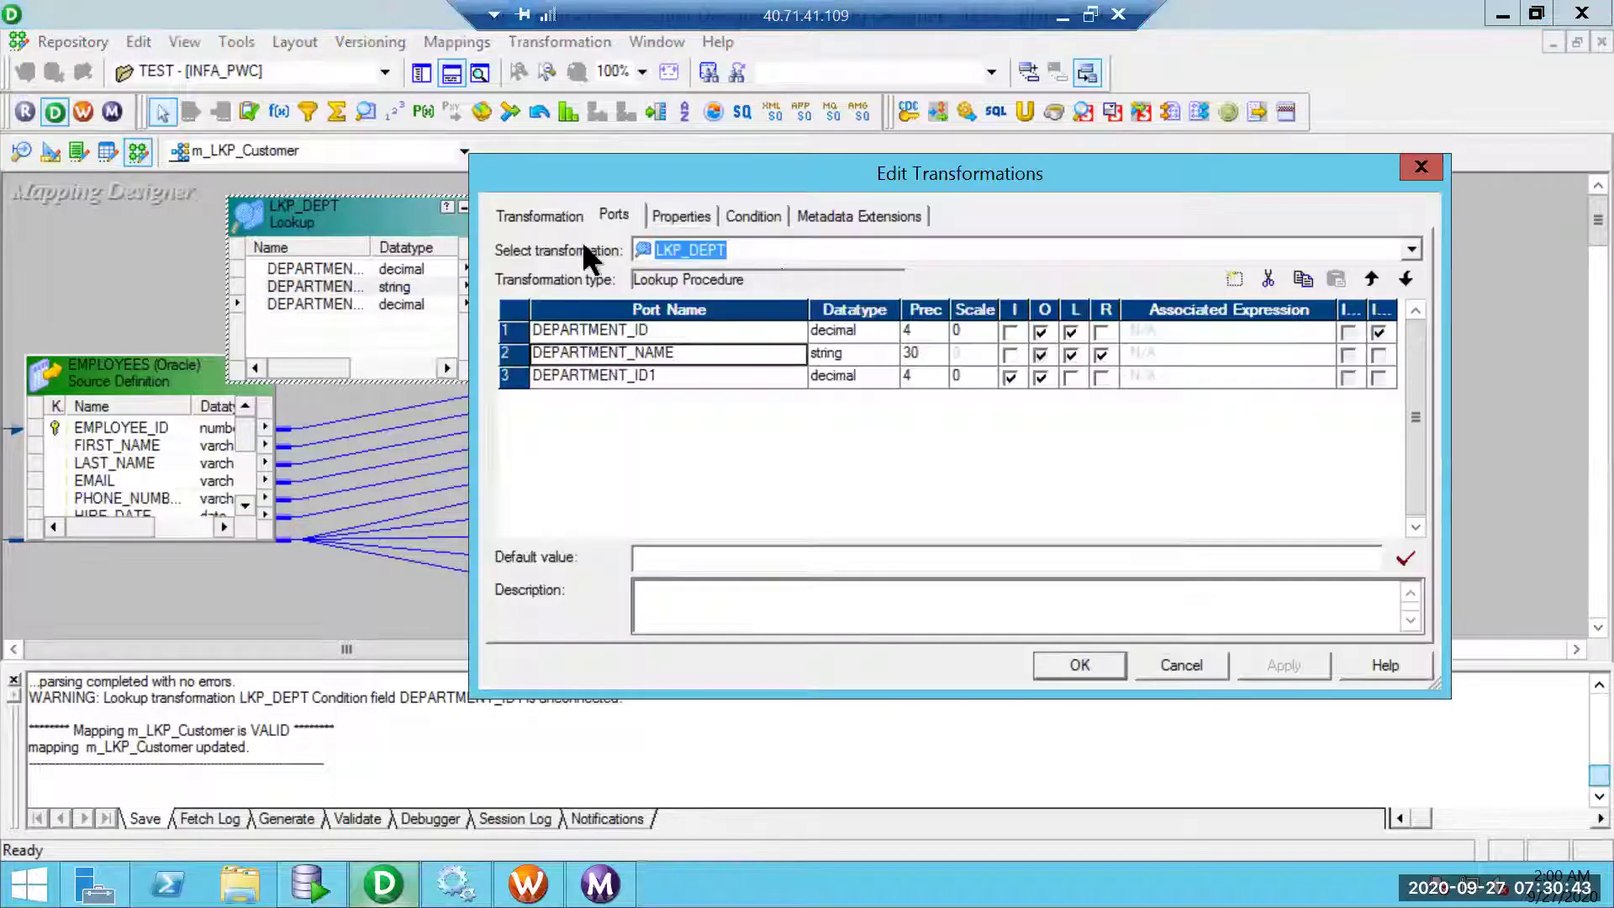
left_click(689, 212)
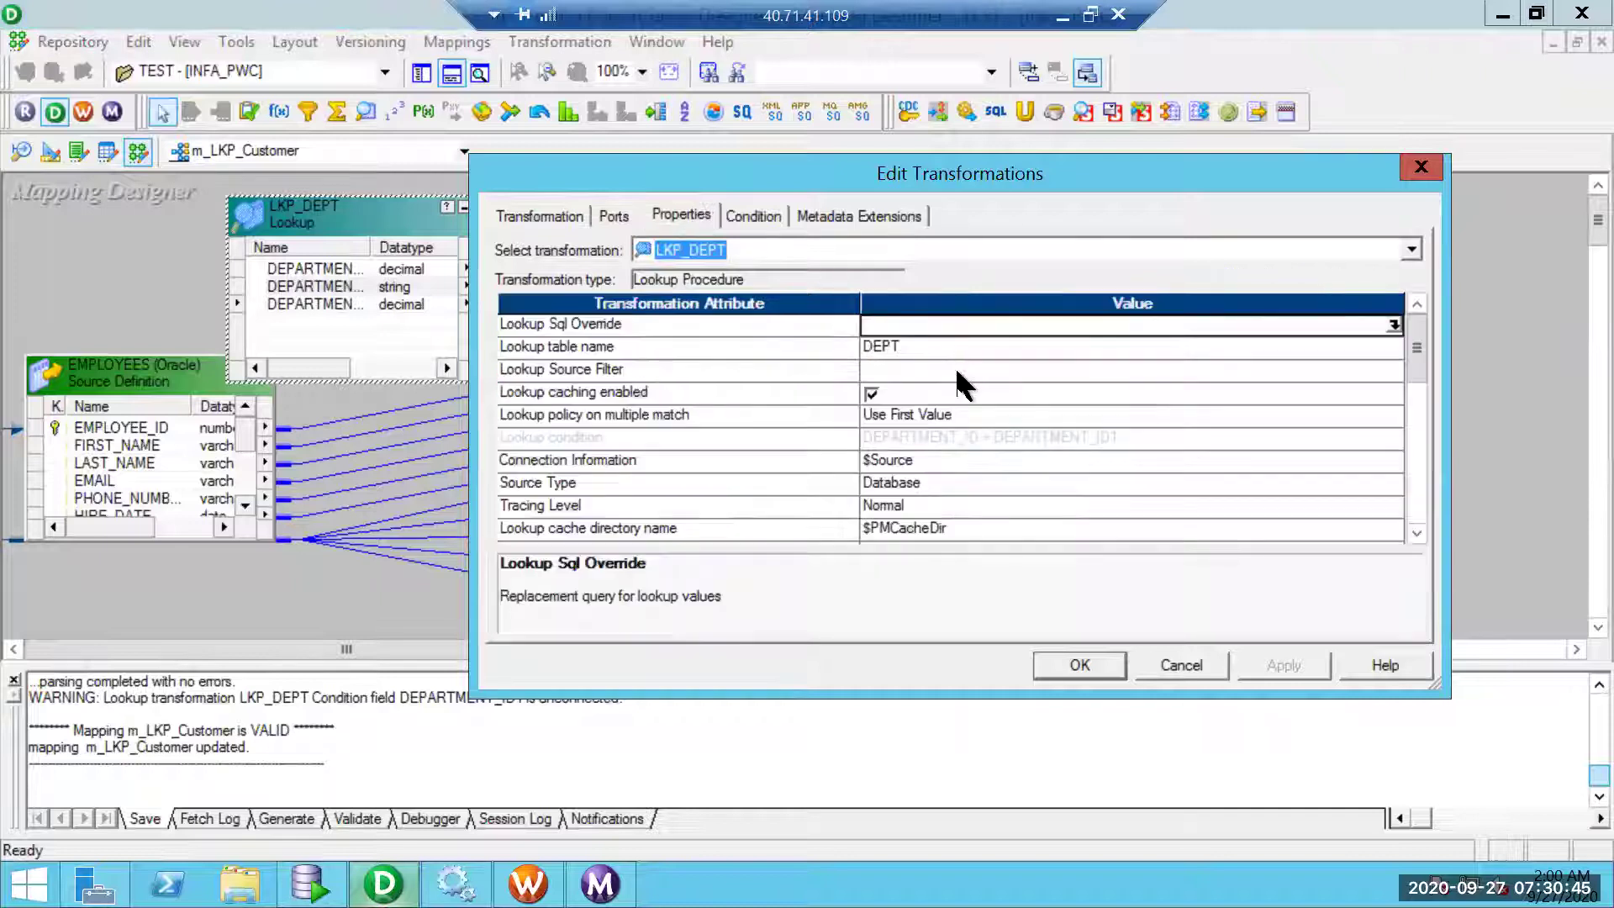
left_click(933, 415)
left_click(935, 458)
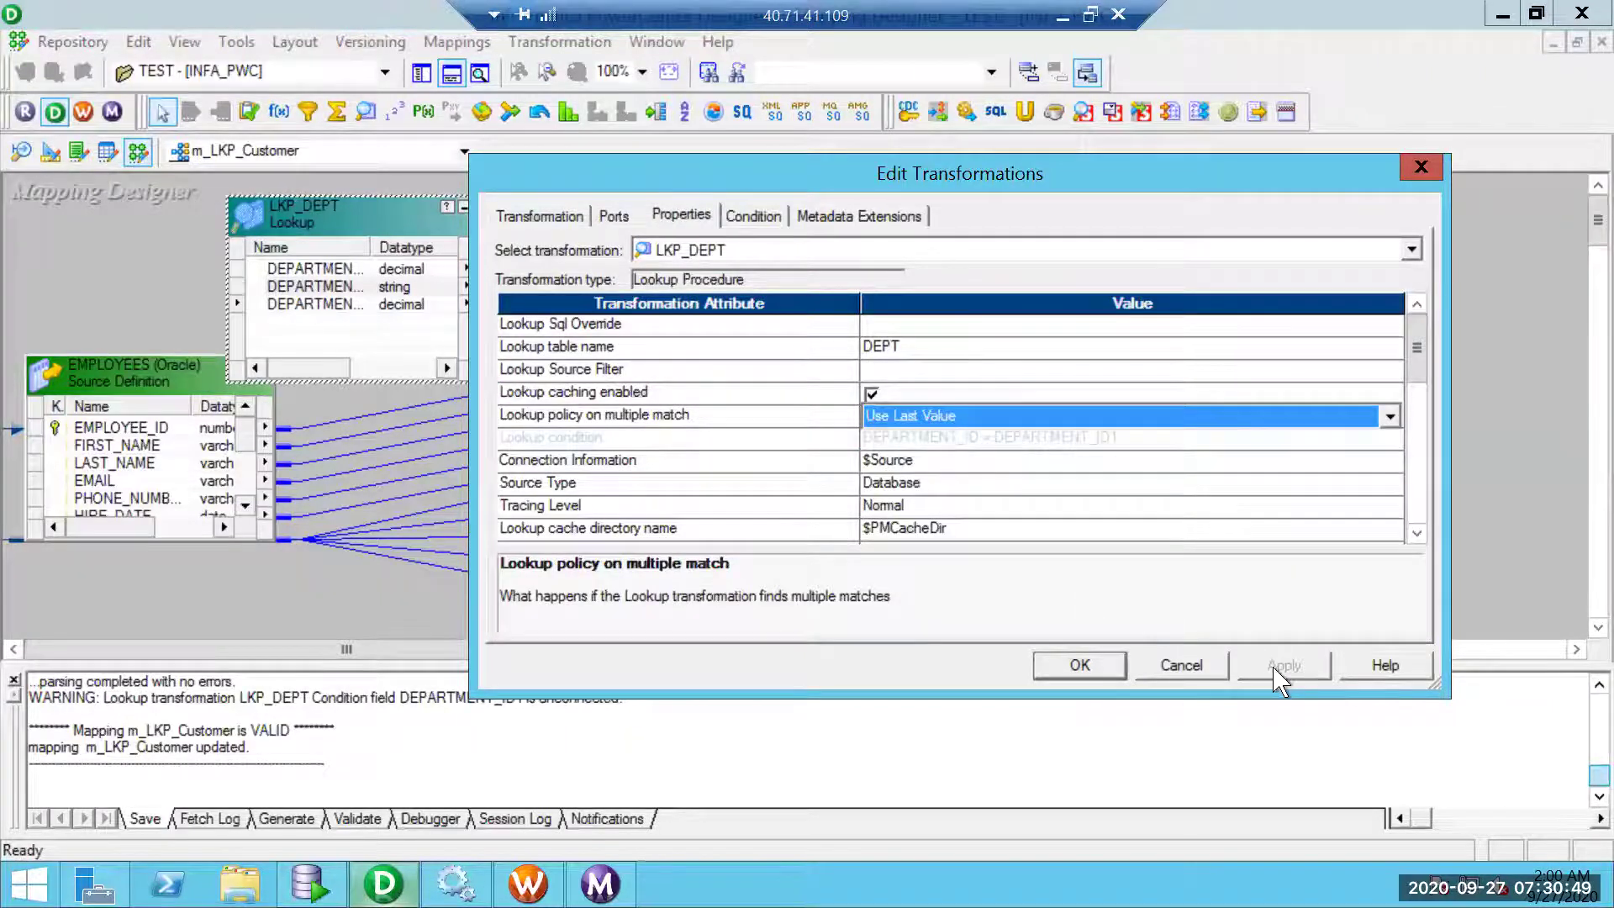
left_click(1066, 663)
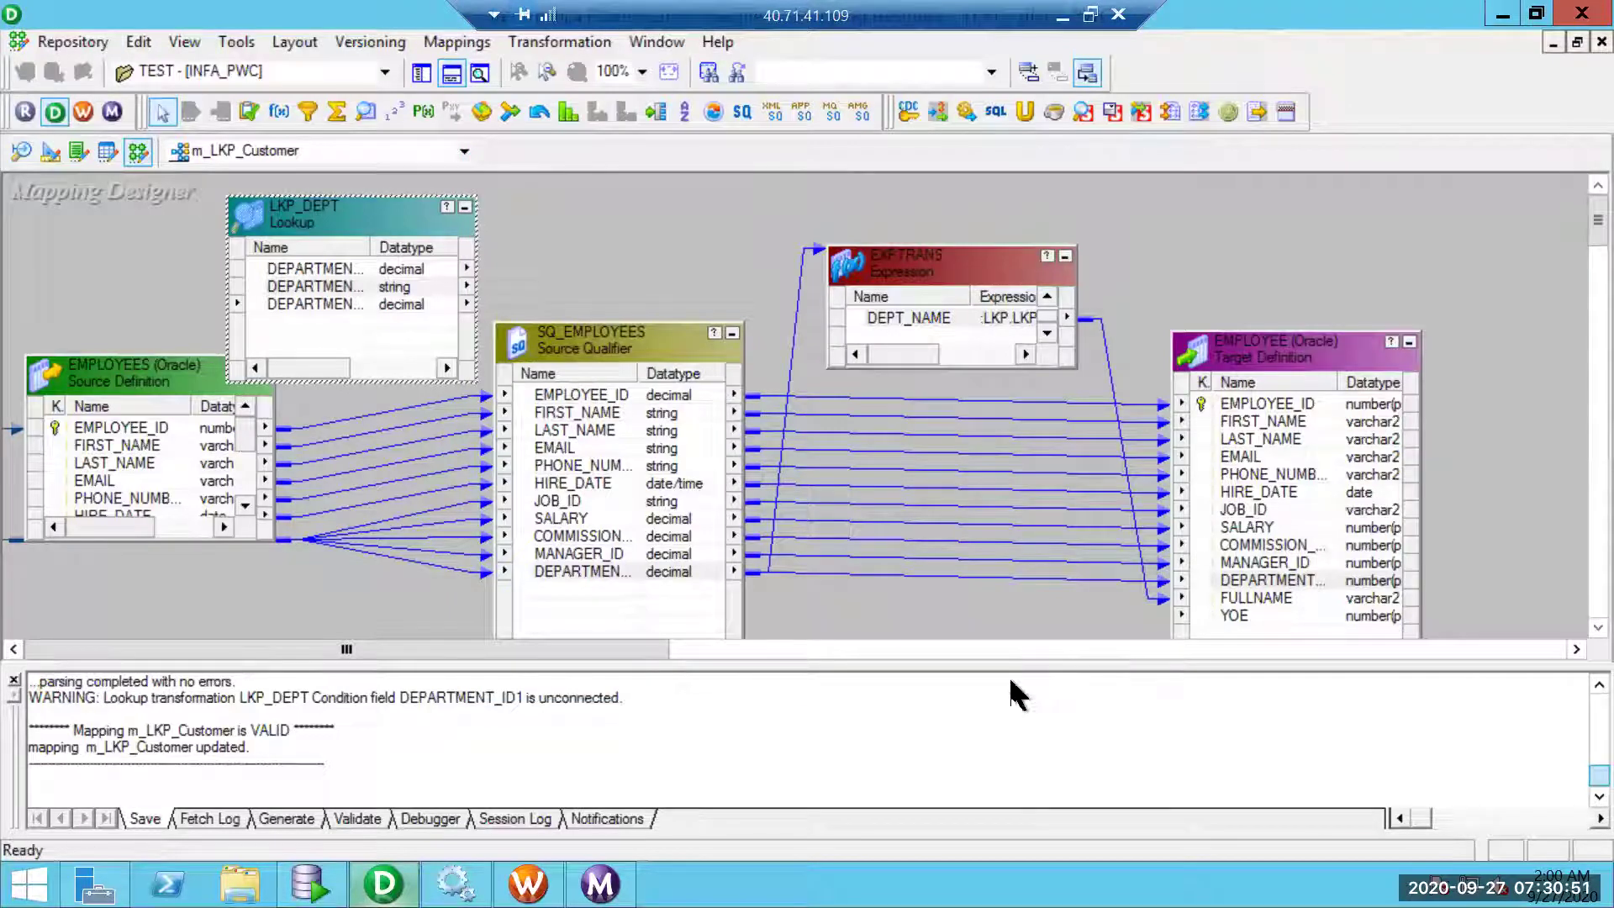
- Switch to Workflow Manager, refresh the mapping of session s_m_LKP_Customer and save the workflow
left_click(528, 883)
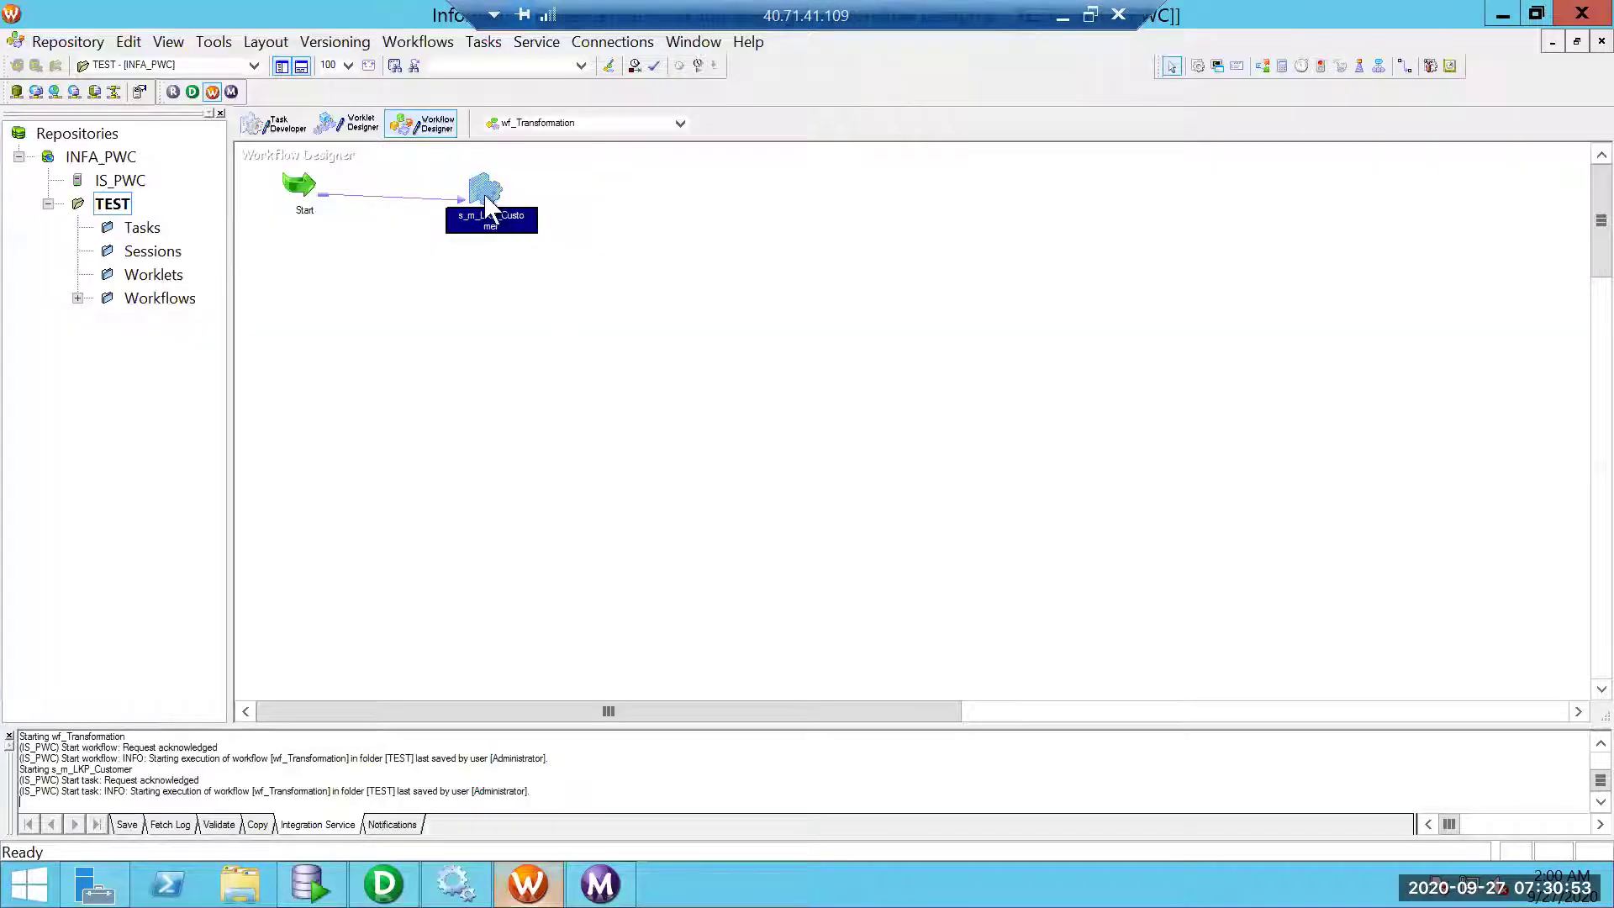
right_click(480, 191)
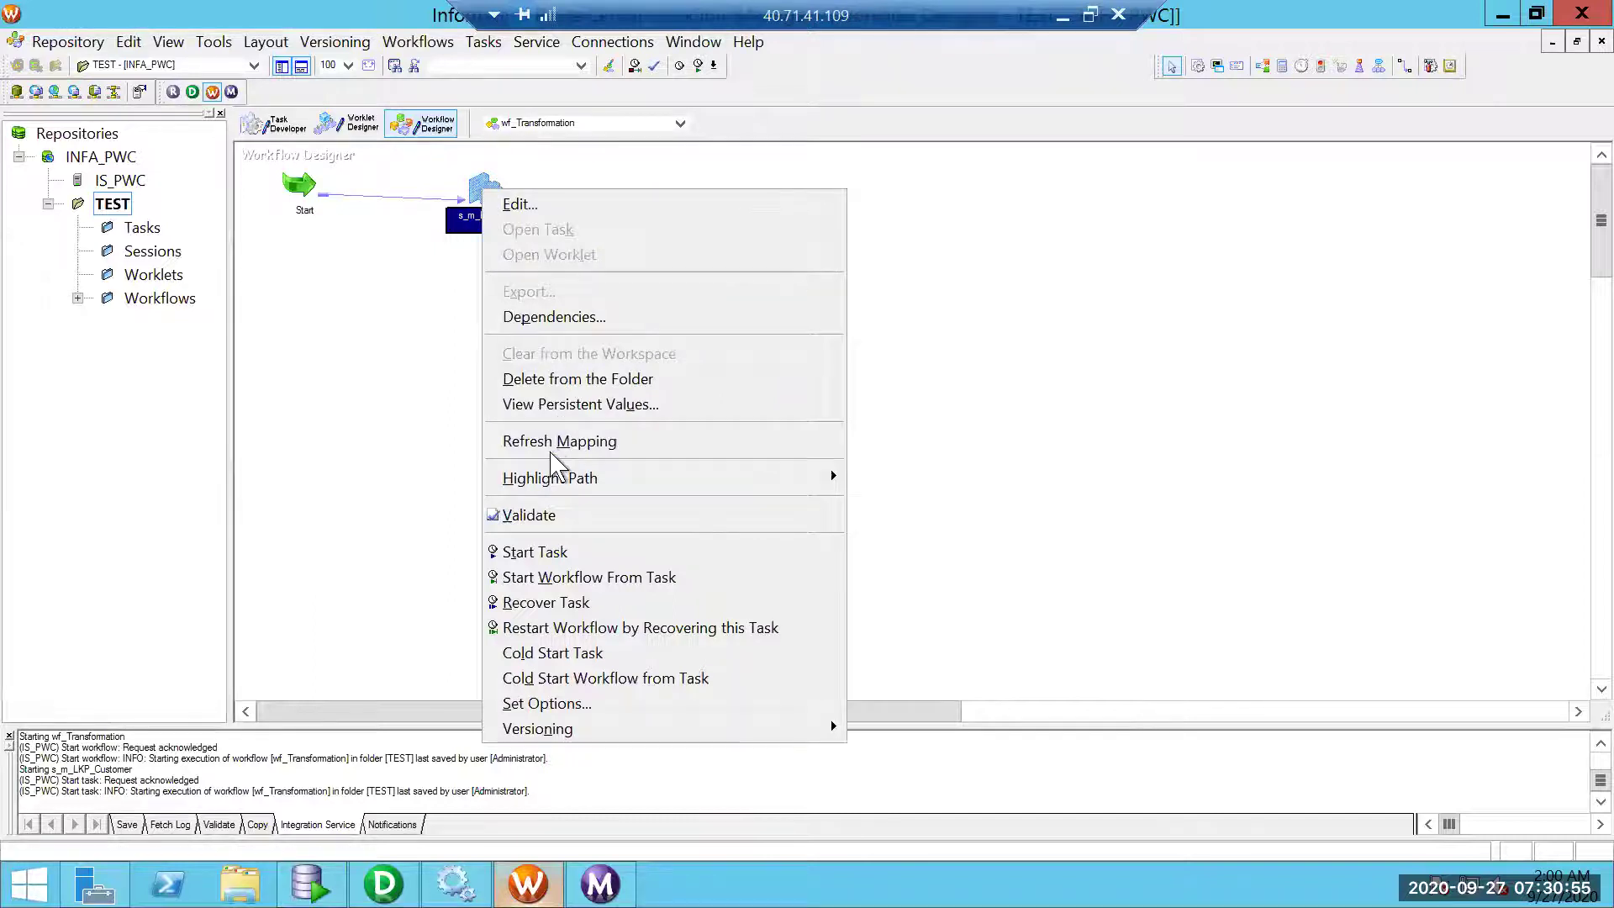
left_click(552, 451)
key("ctrl+s")
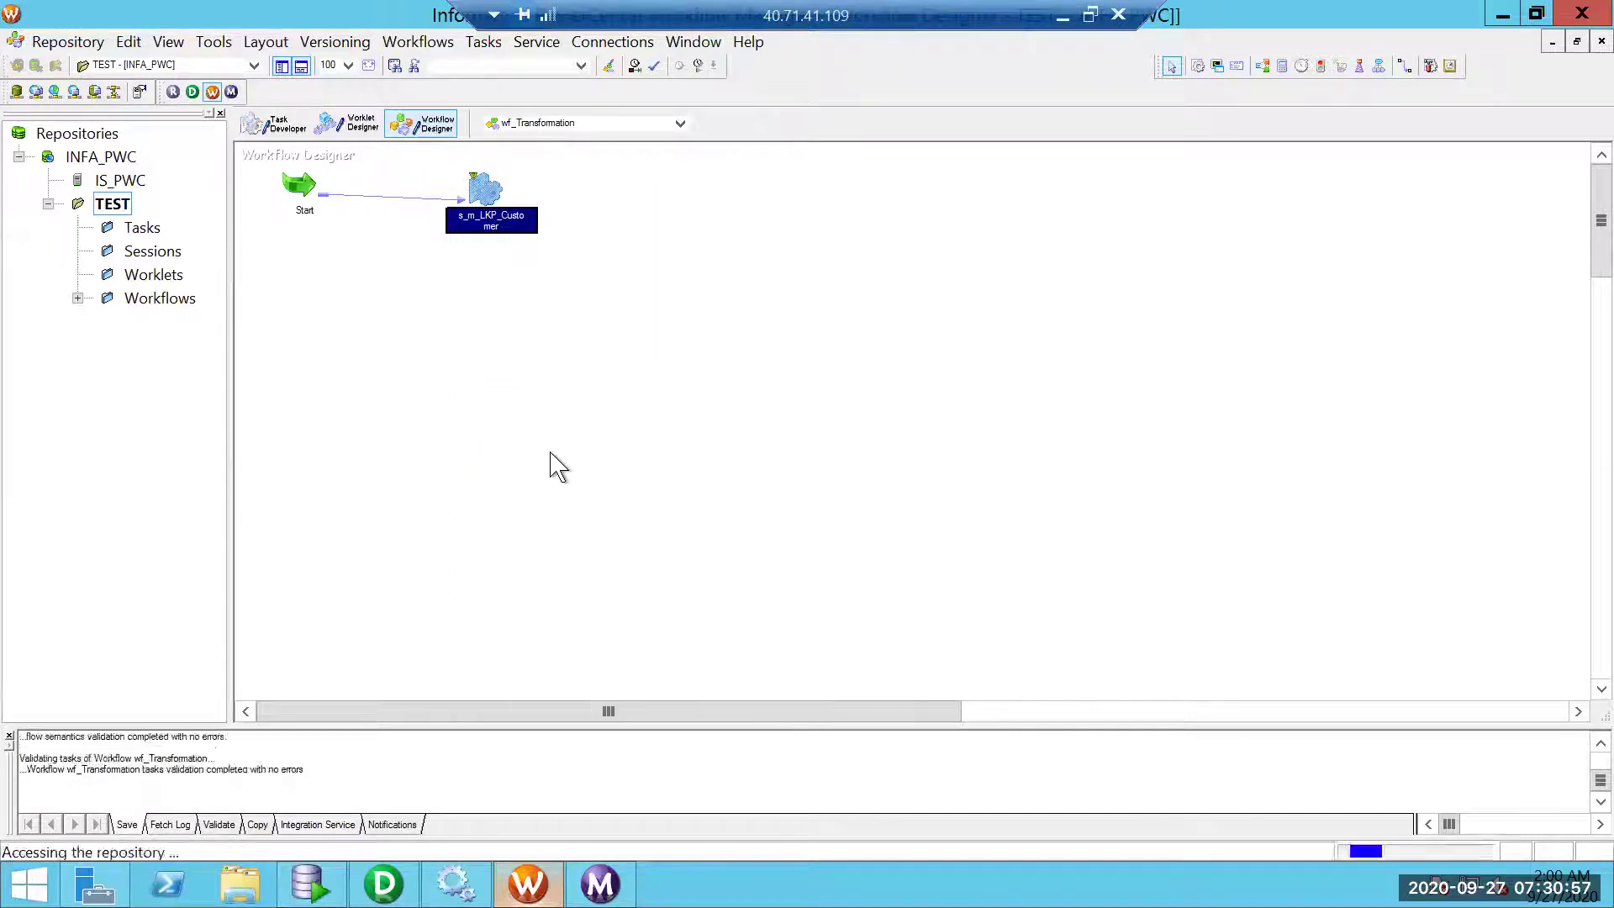
- Run the s_m_LKP_Customer session task again and rerun the SELECT on EMPLOYEE in SQL Developer
right_click(486, 188)
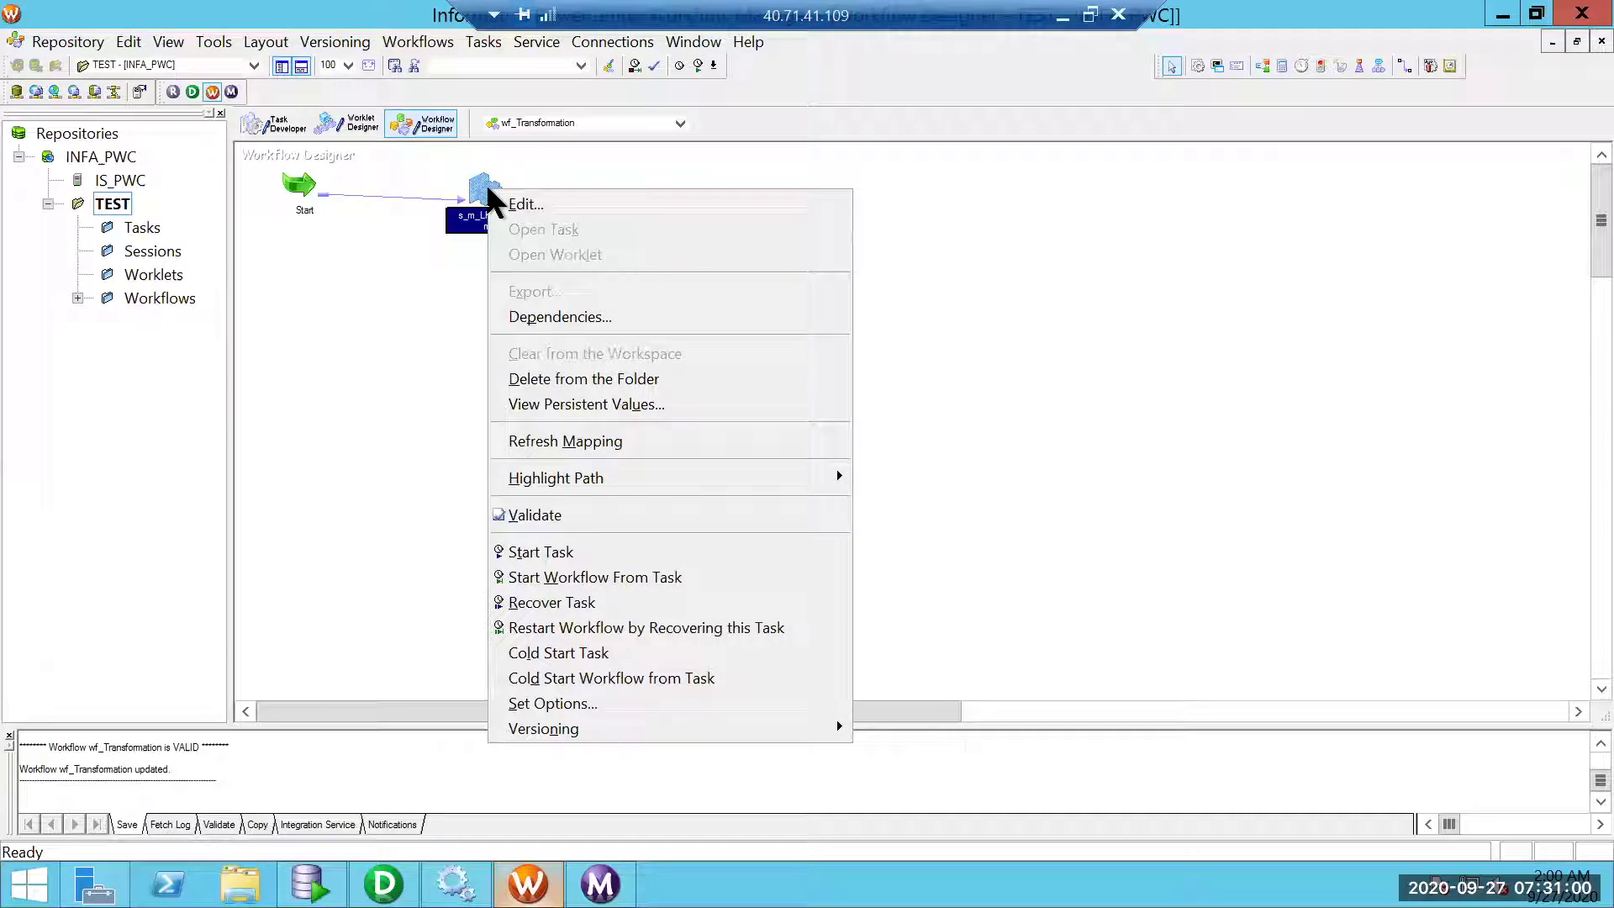
left_click(530, 555)
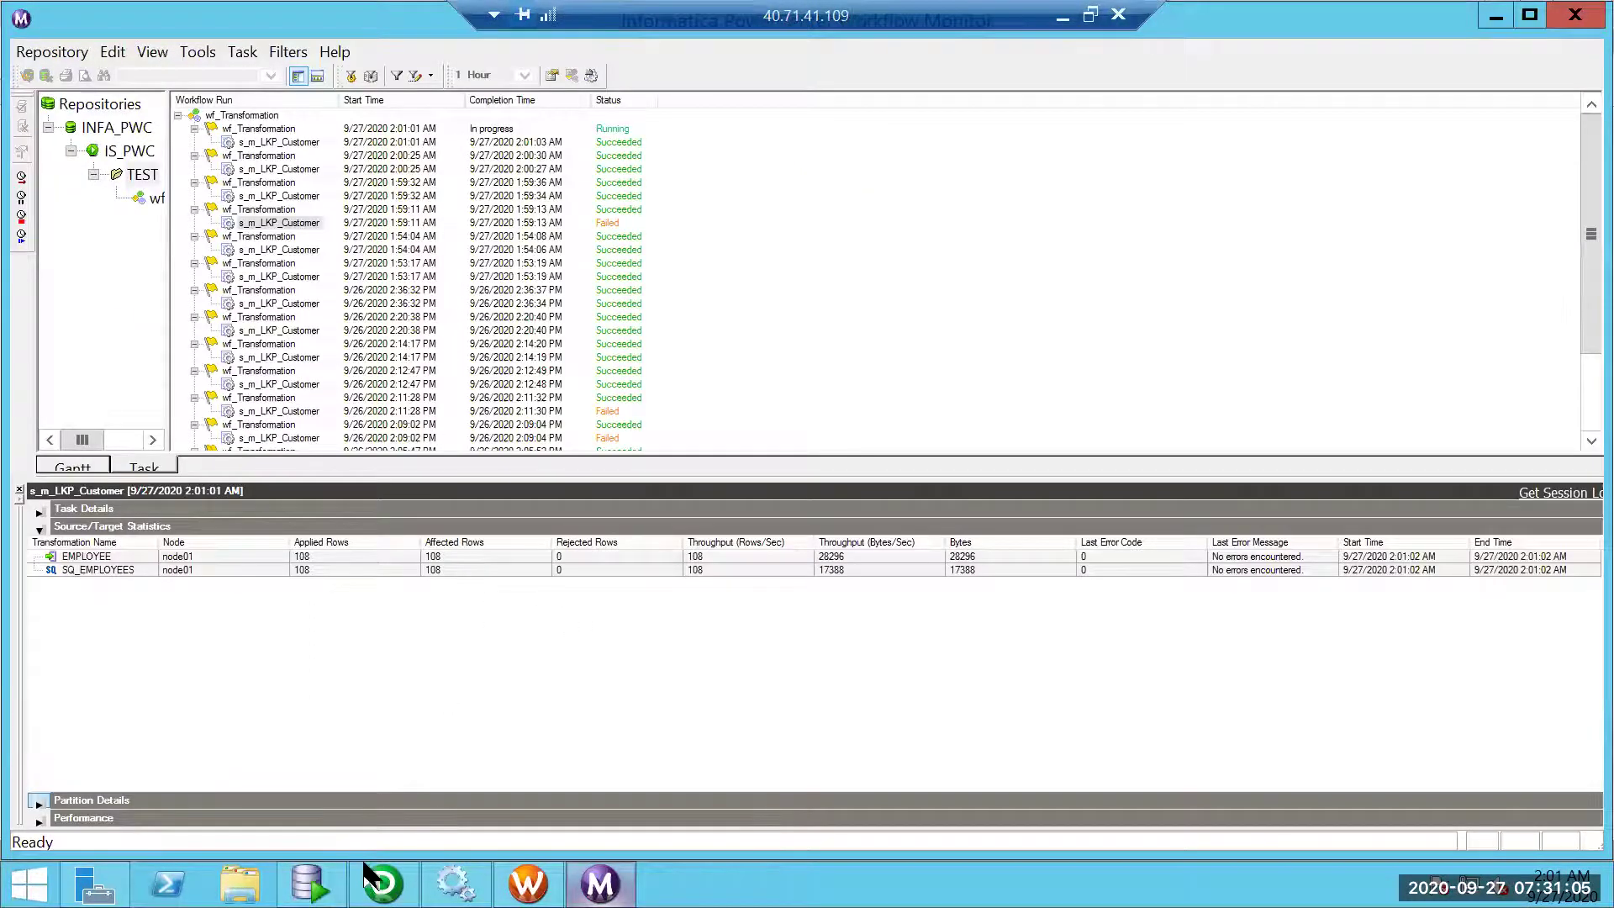
left_click(310, 883)
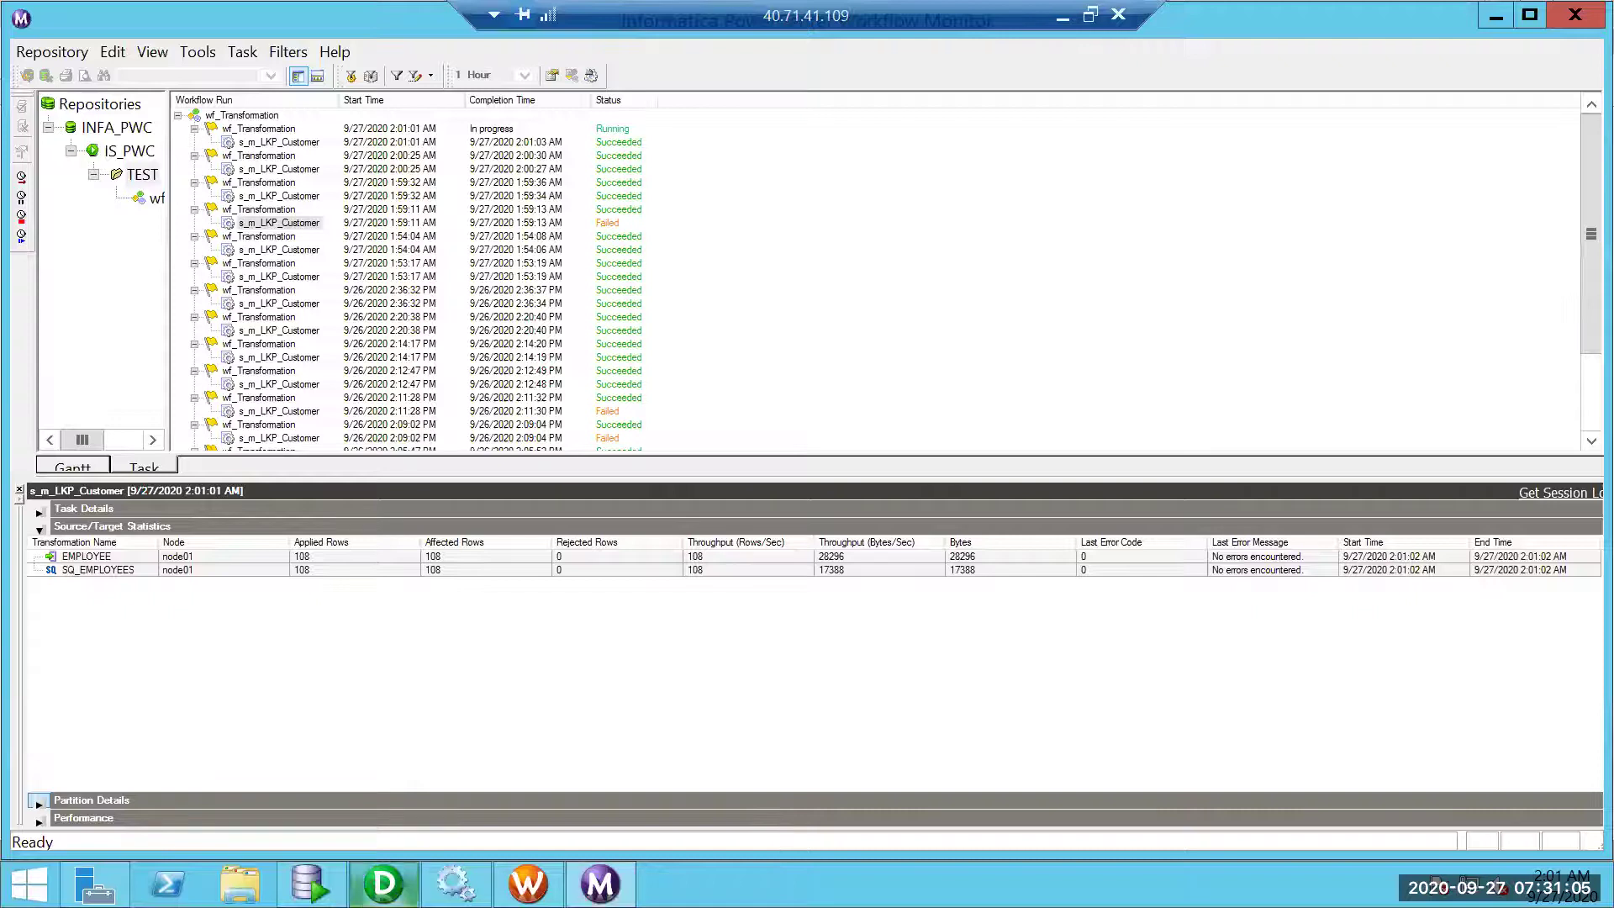
key("Left")
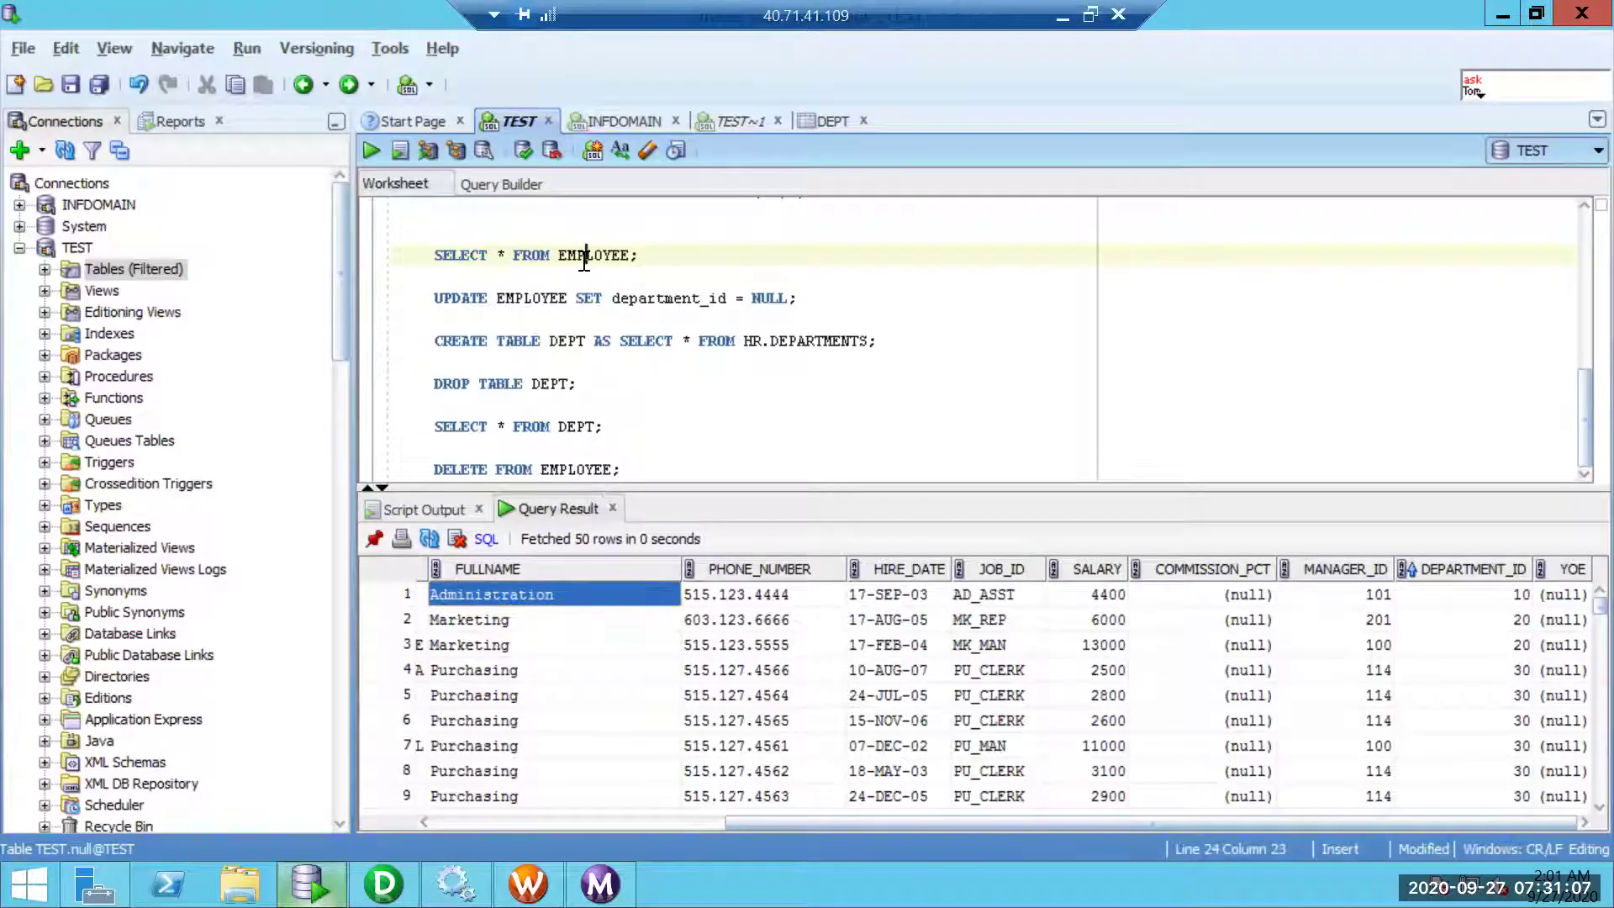
key("ctrl+Return")
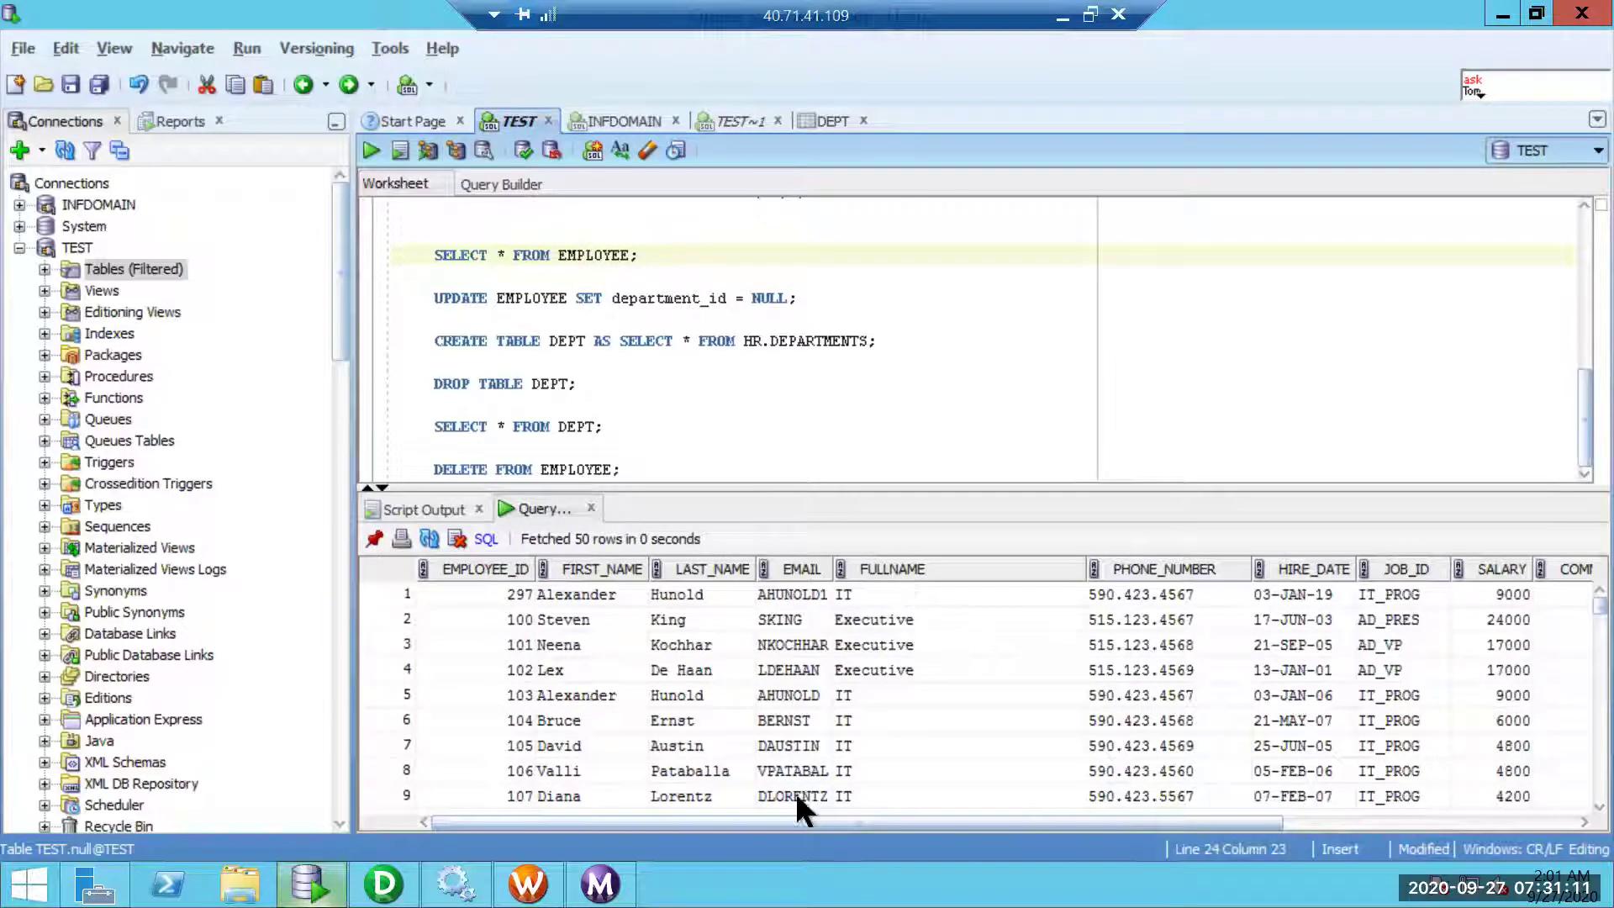
- Order the new EMPLOYEE result by DEPARTMENT_ID and check the first row's FULLNAME for the last-value match
left_click_drag(754, 821, 1049, 798)
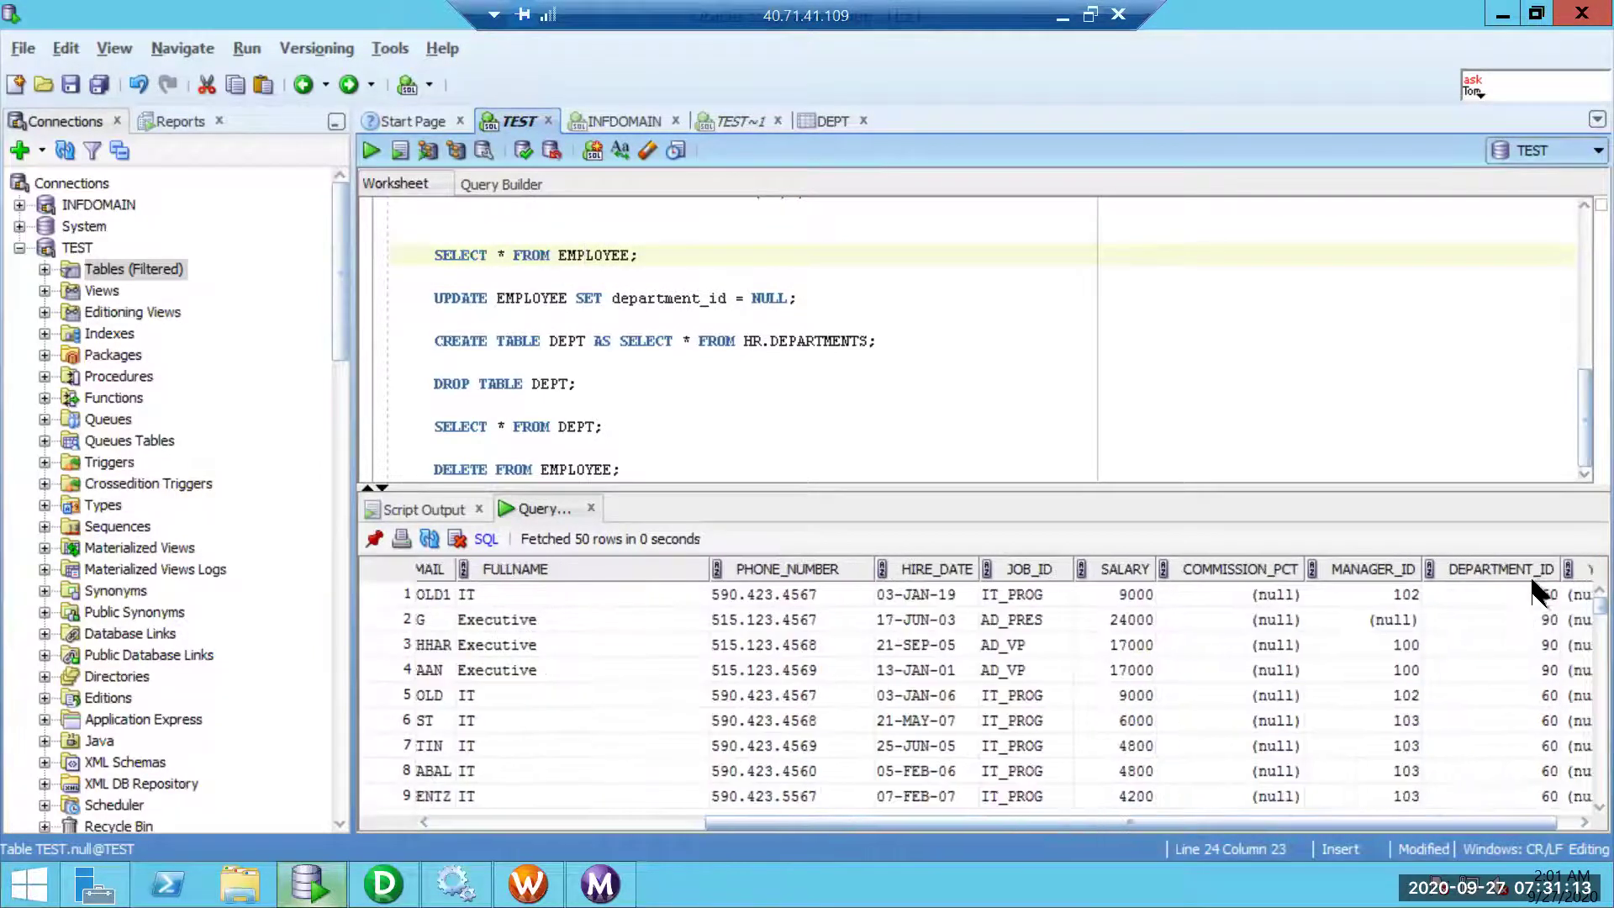
double_click(1495, 567)
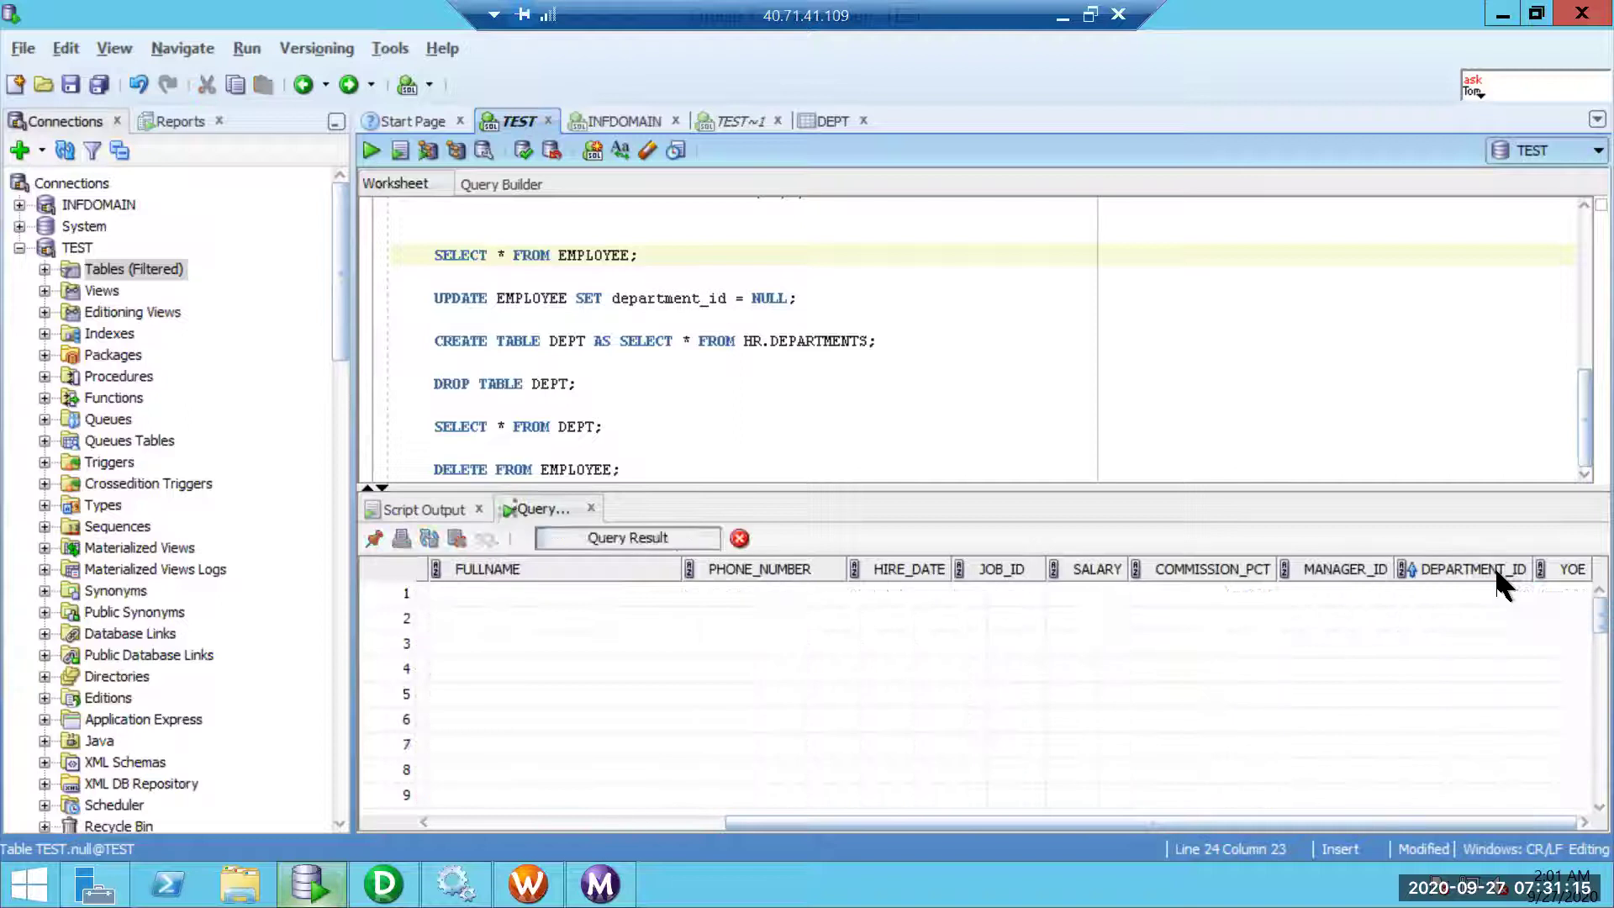
left_click(584, 610)
key("Up")
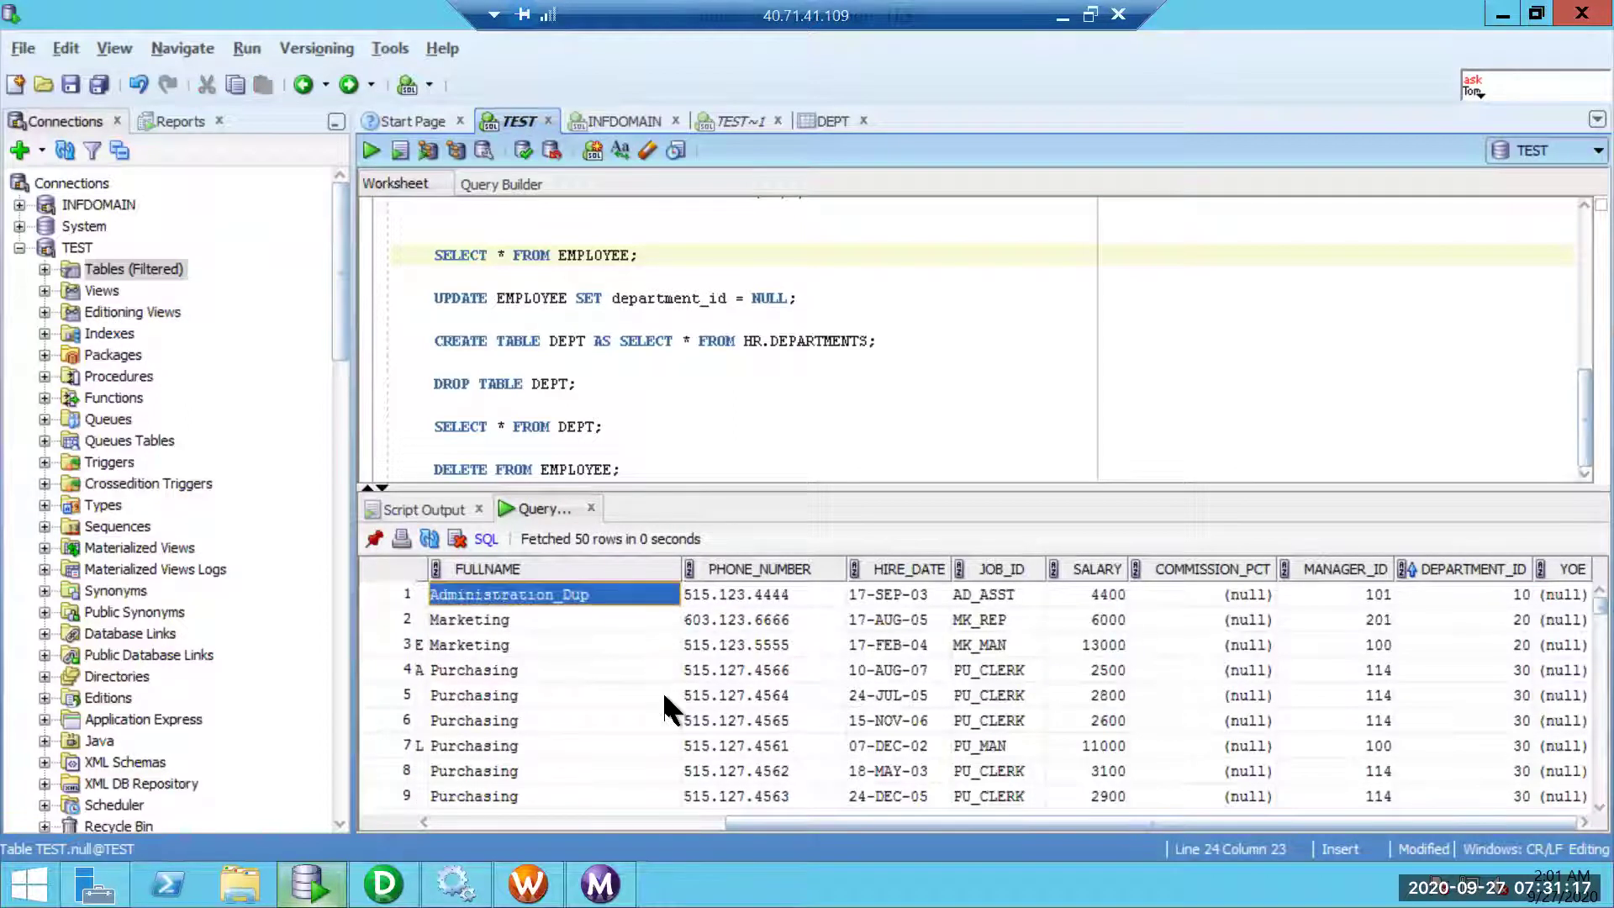
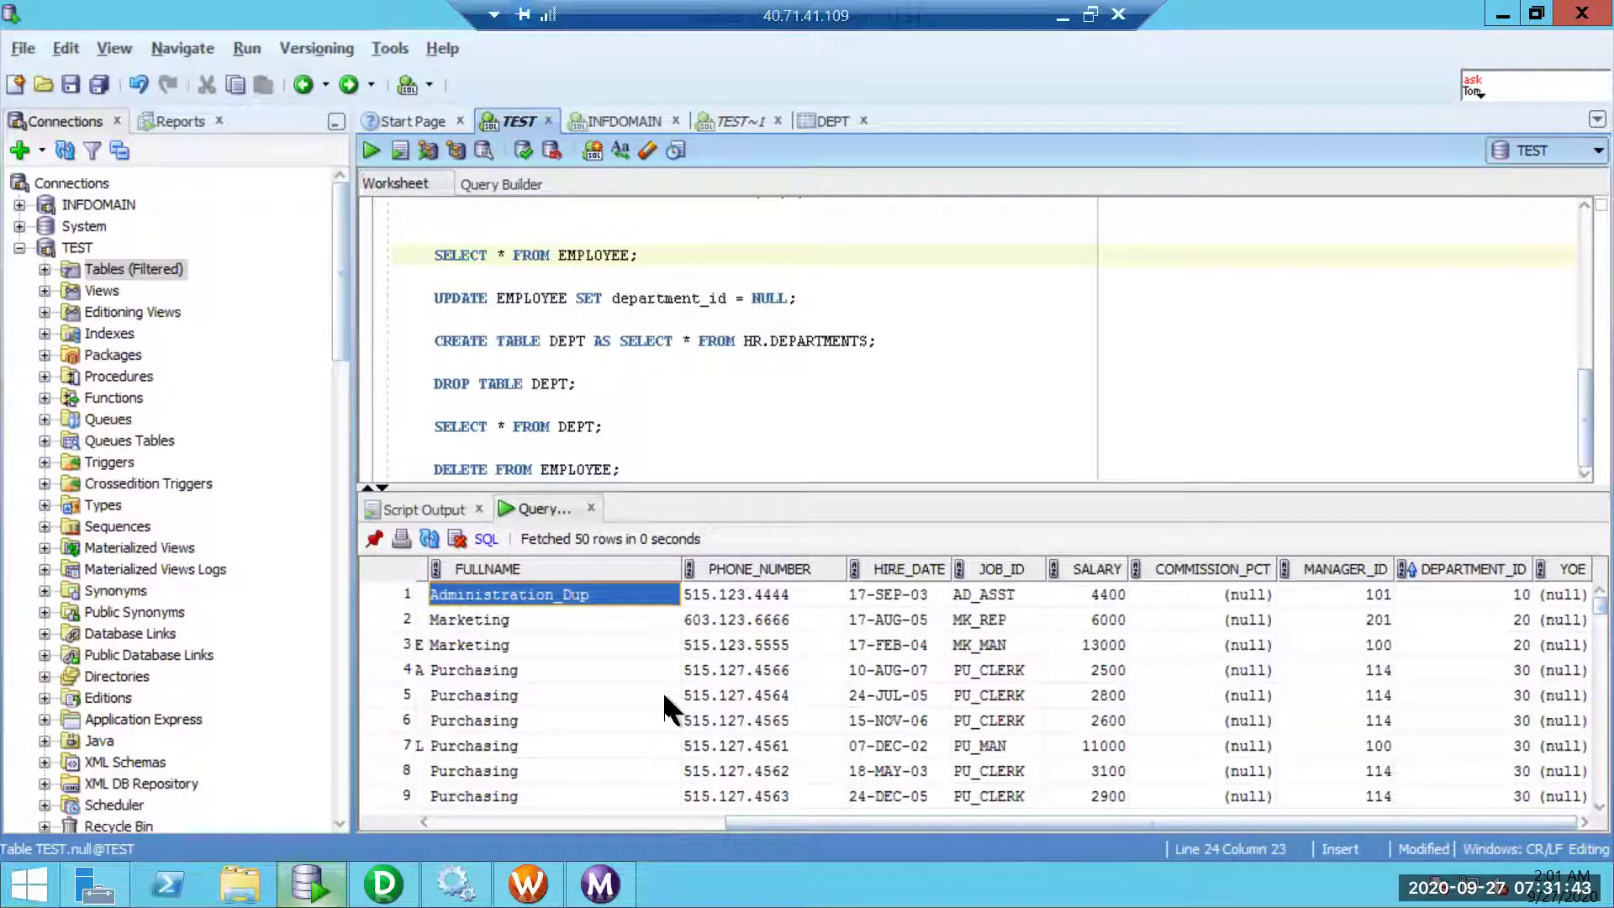
- Switch to Designer and enable the persistent lookup cache in the LKP_DEPT transformation properties
left_click(383, 883)
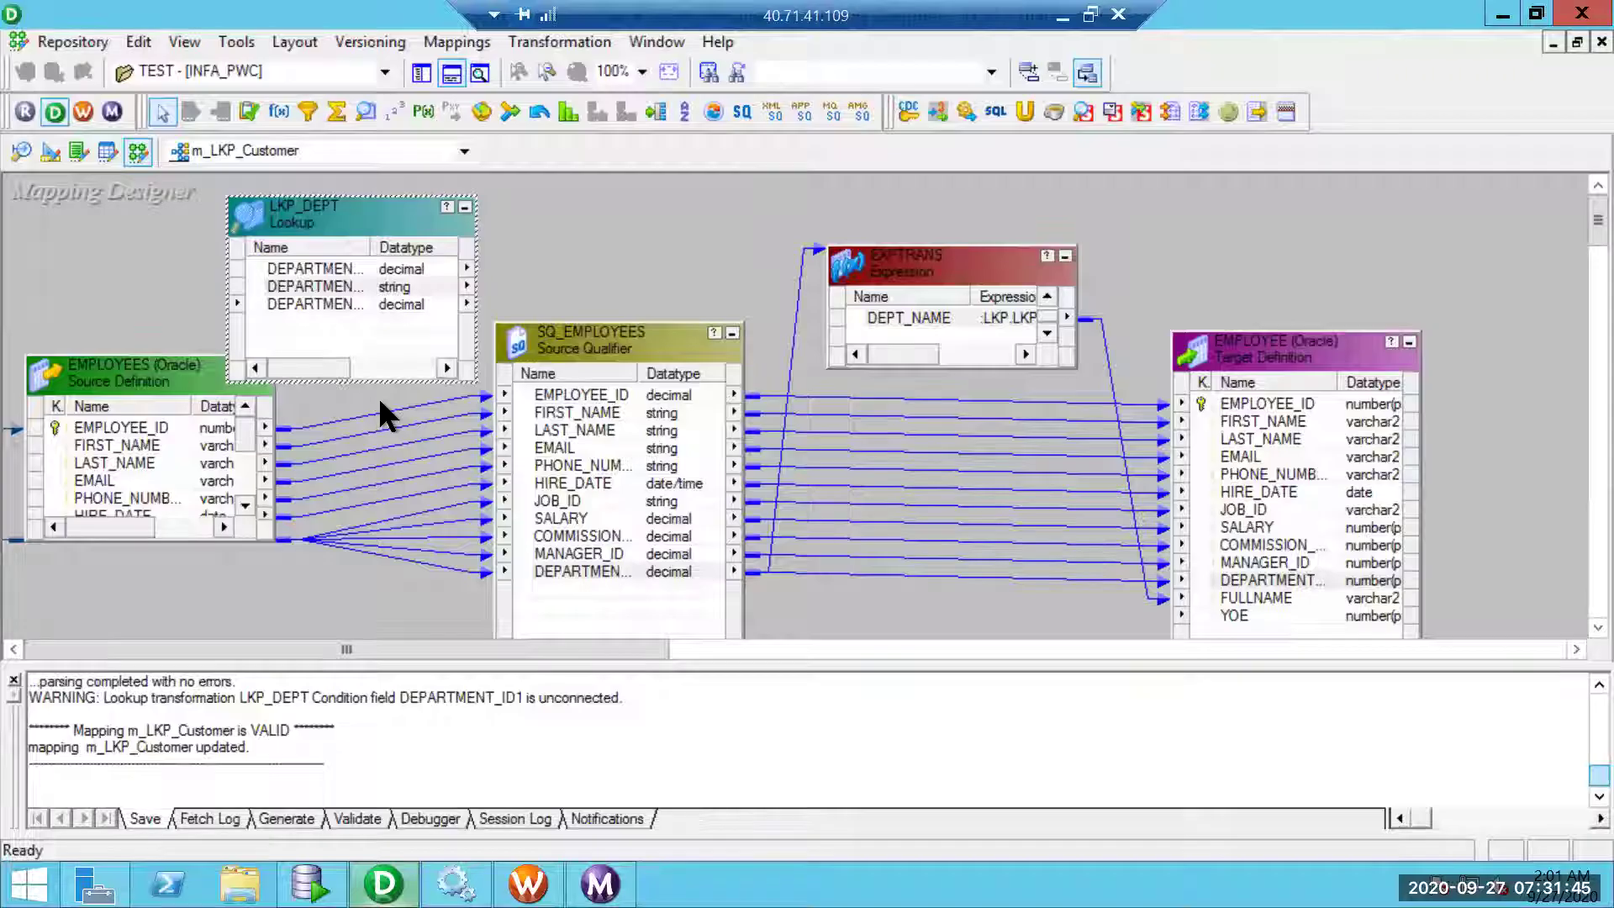
double_click(353, 200)
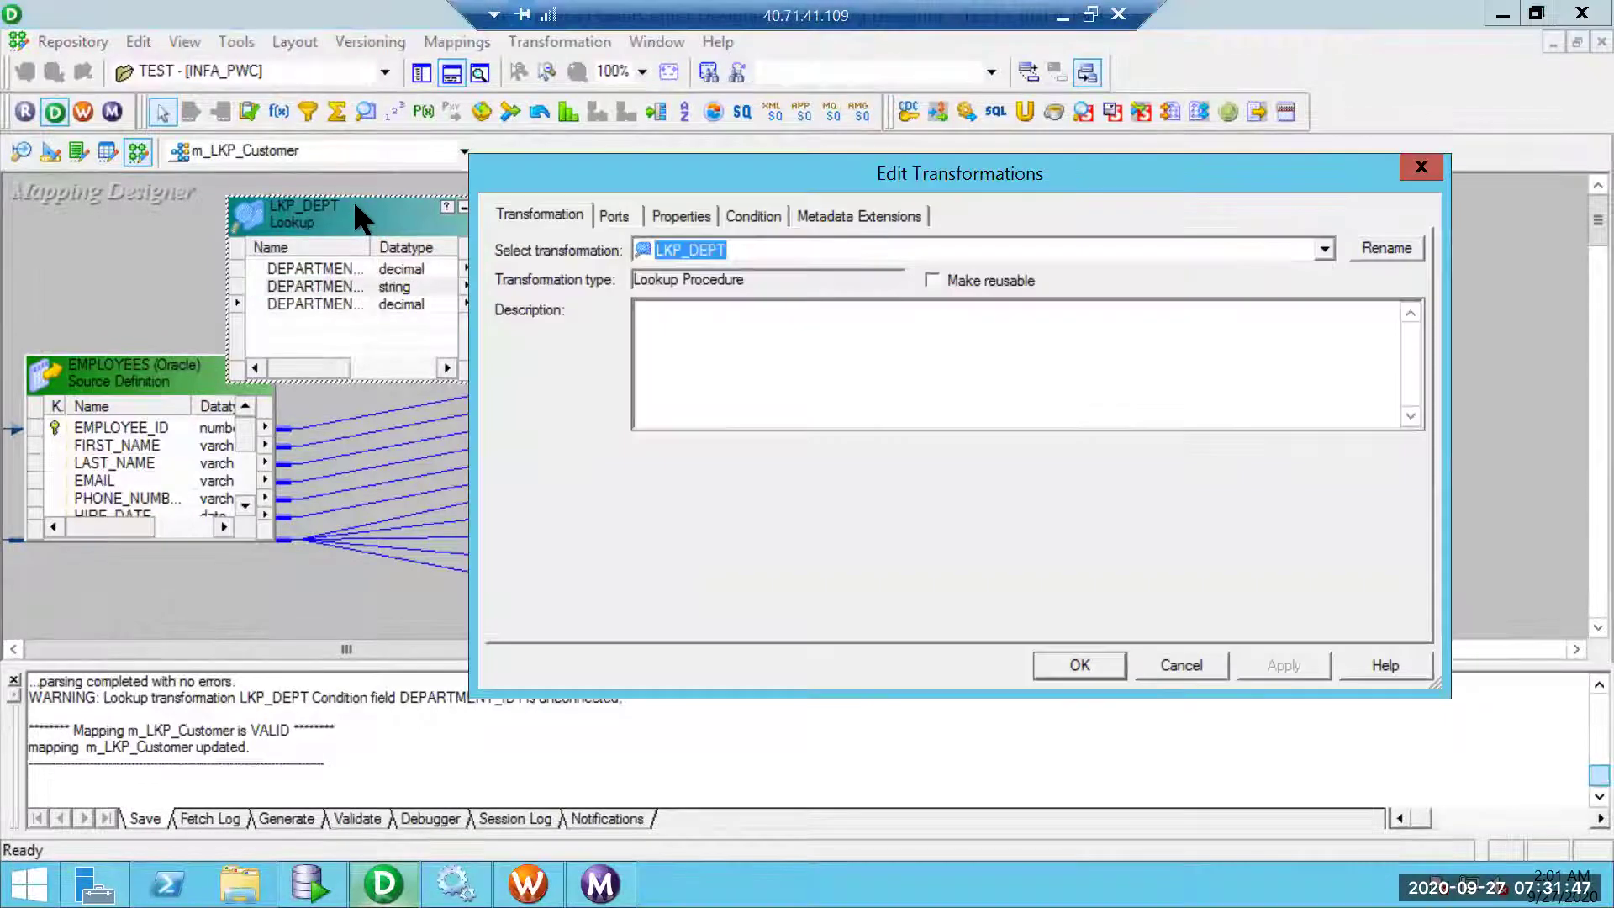
left_click(618, 216)
left_click(693, 217)
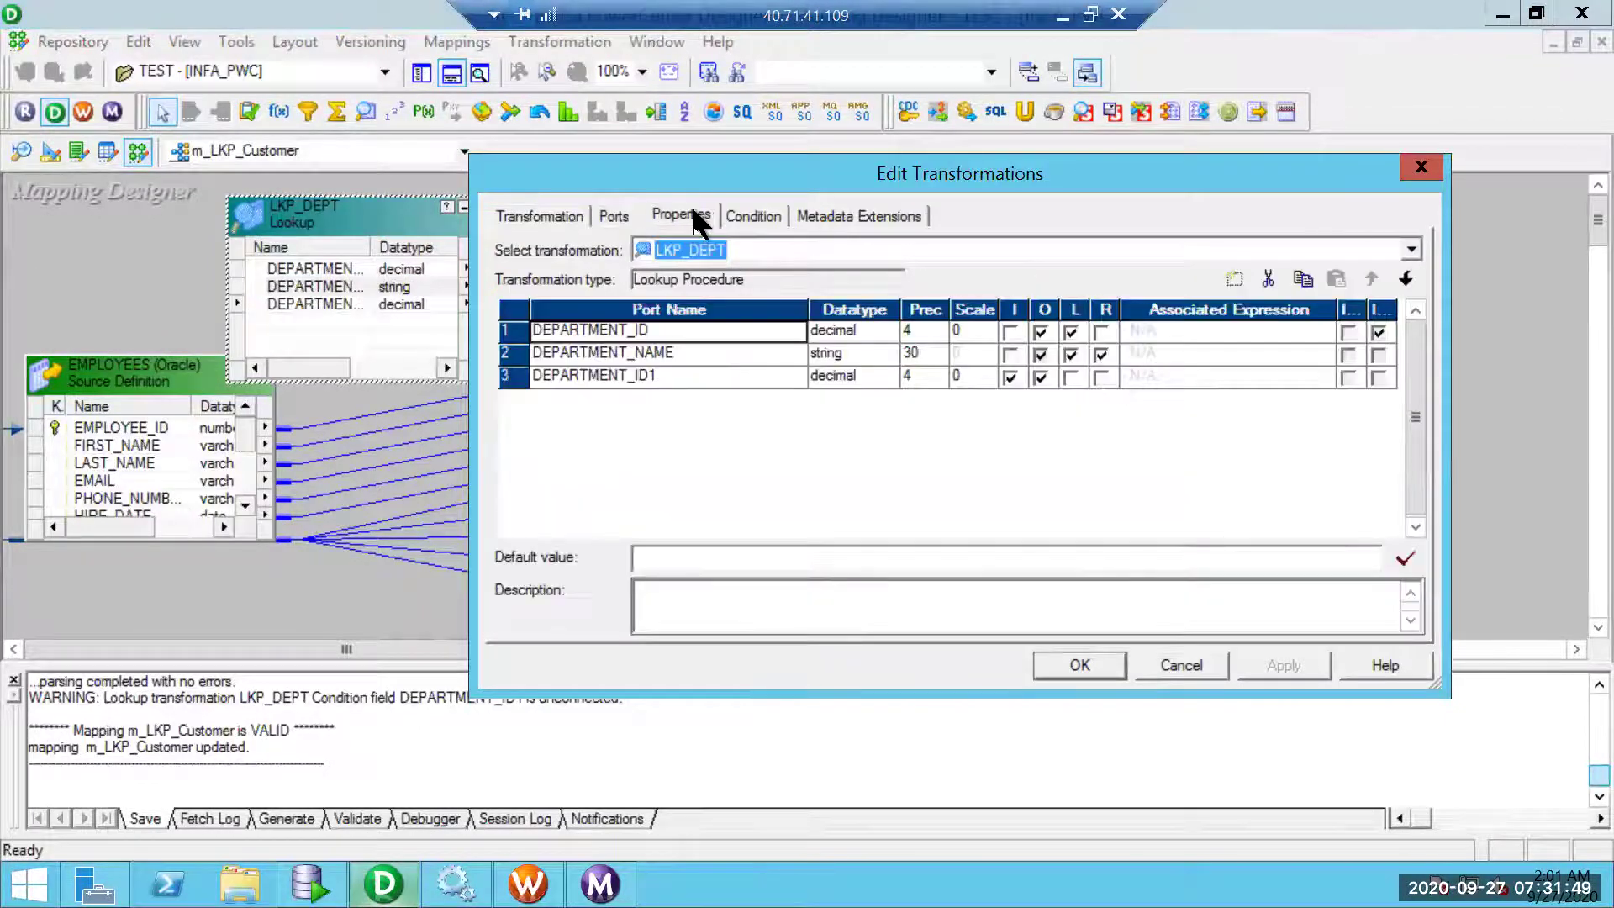
scroll(1428, 505, "down", 5)
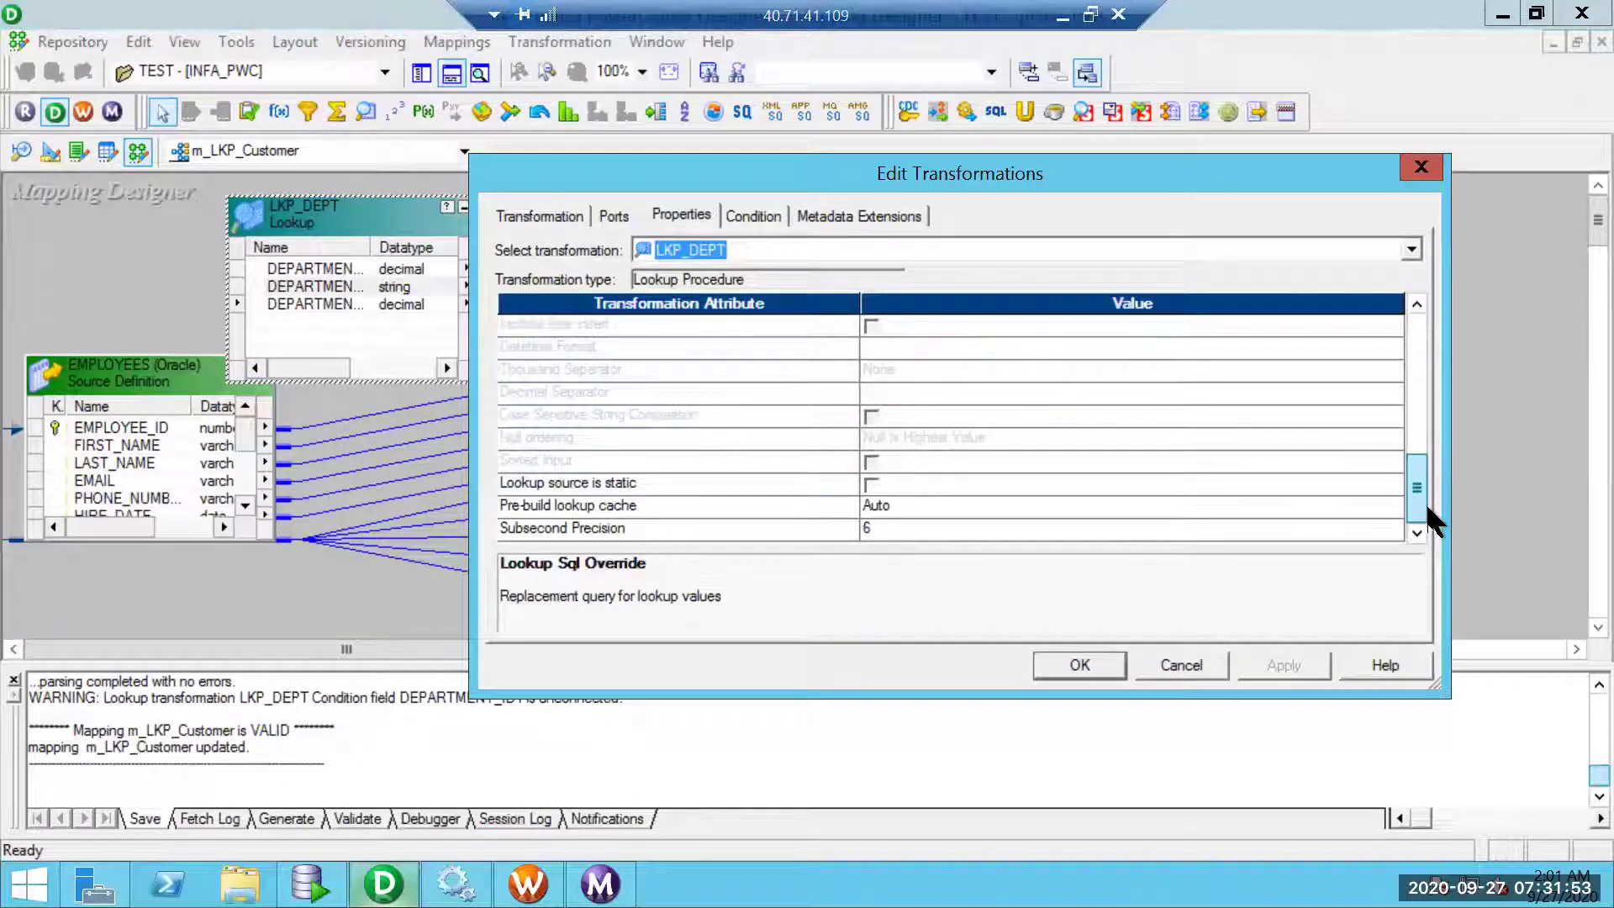
left_click_drag(1417, 456, 1408, 399)
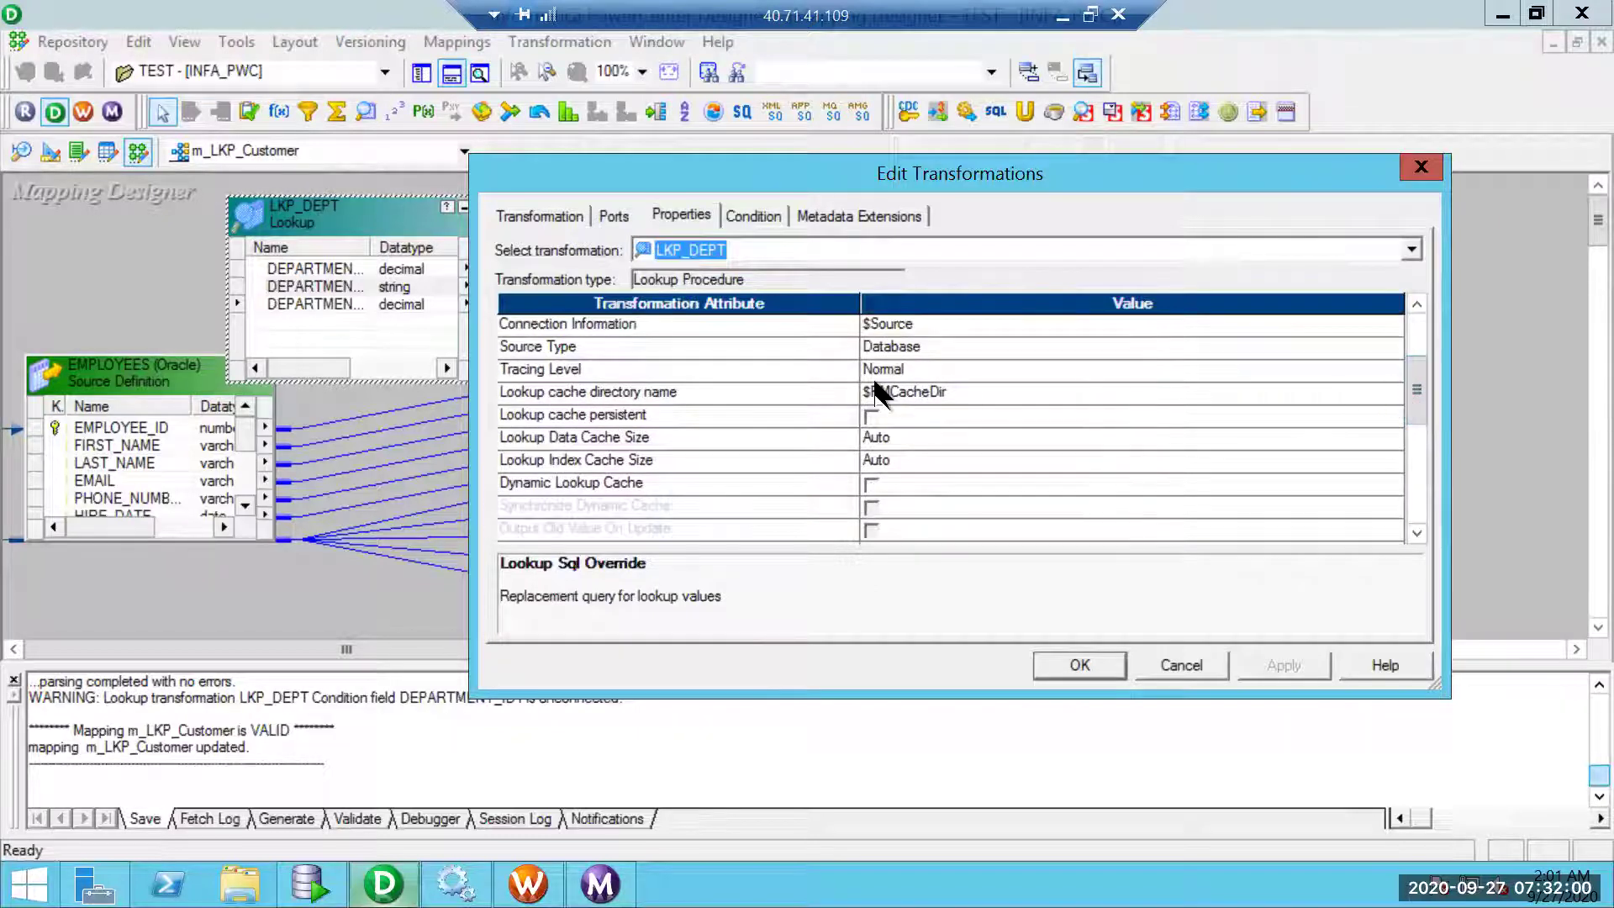
left_click(870, 415)
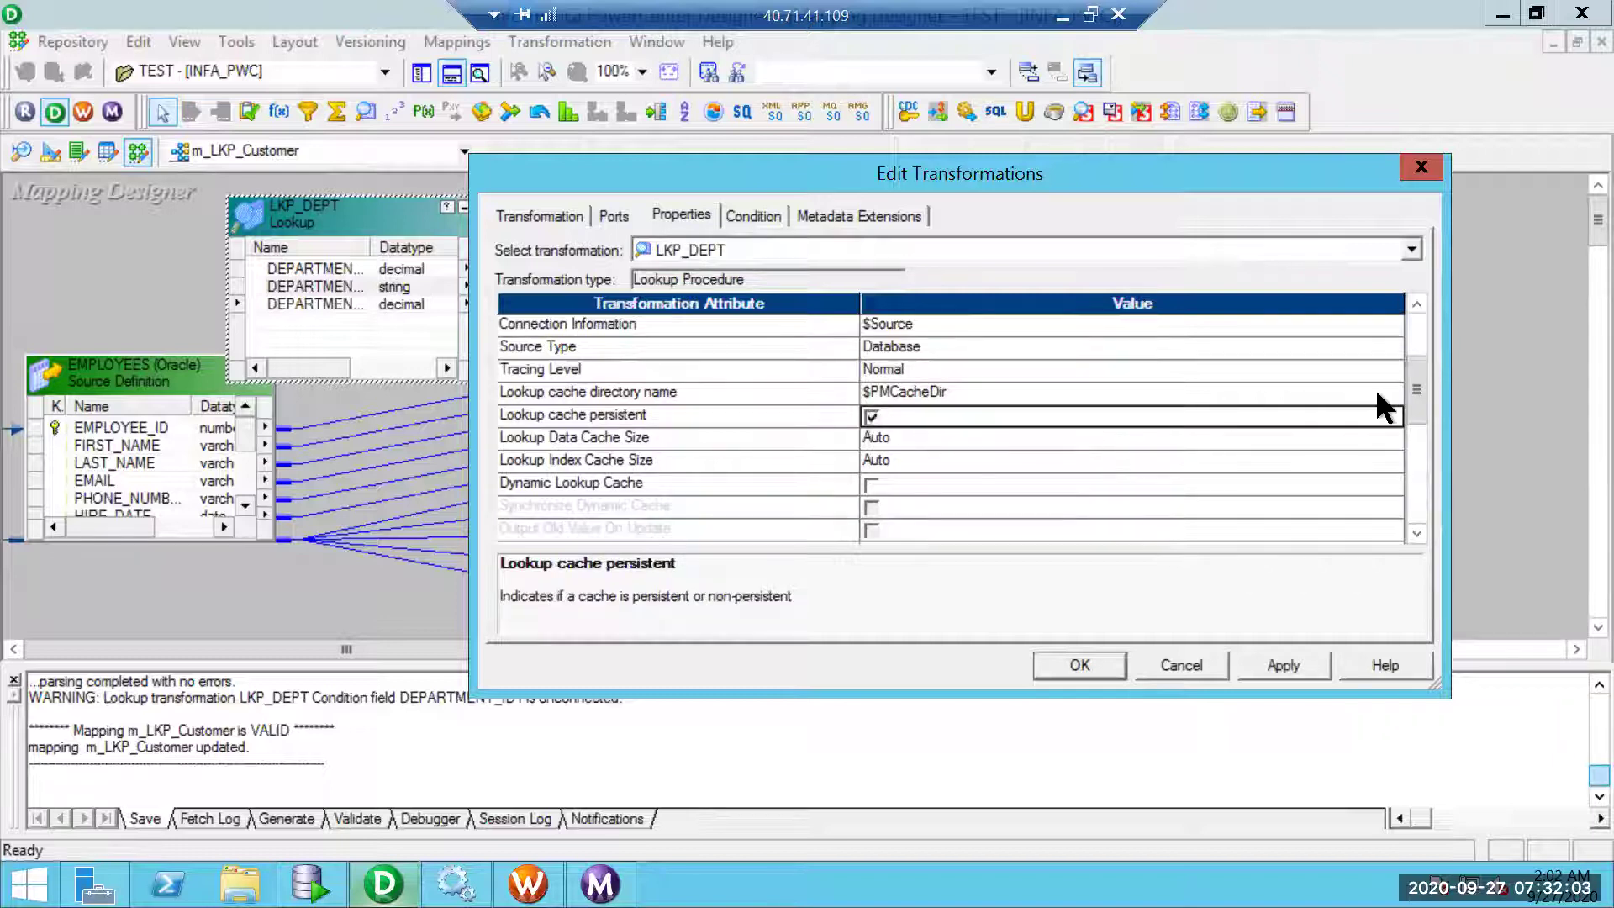
- Turn the persistent lookup cache off and on again to compare which cache attributes depend on it
scroll(1419, 409, "down", 2)
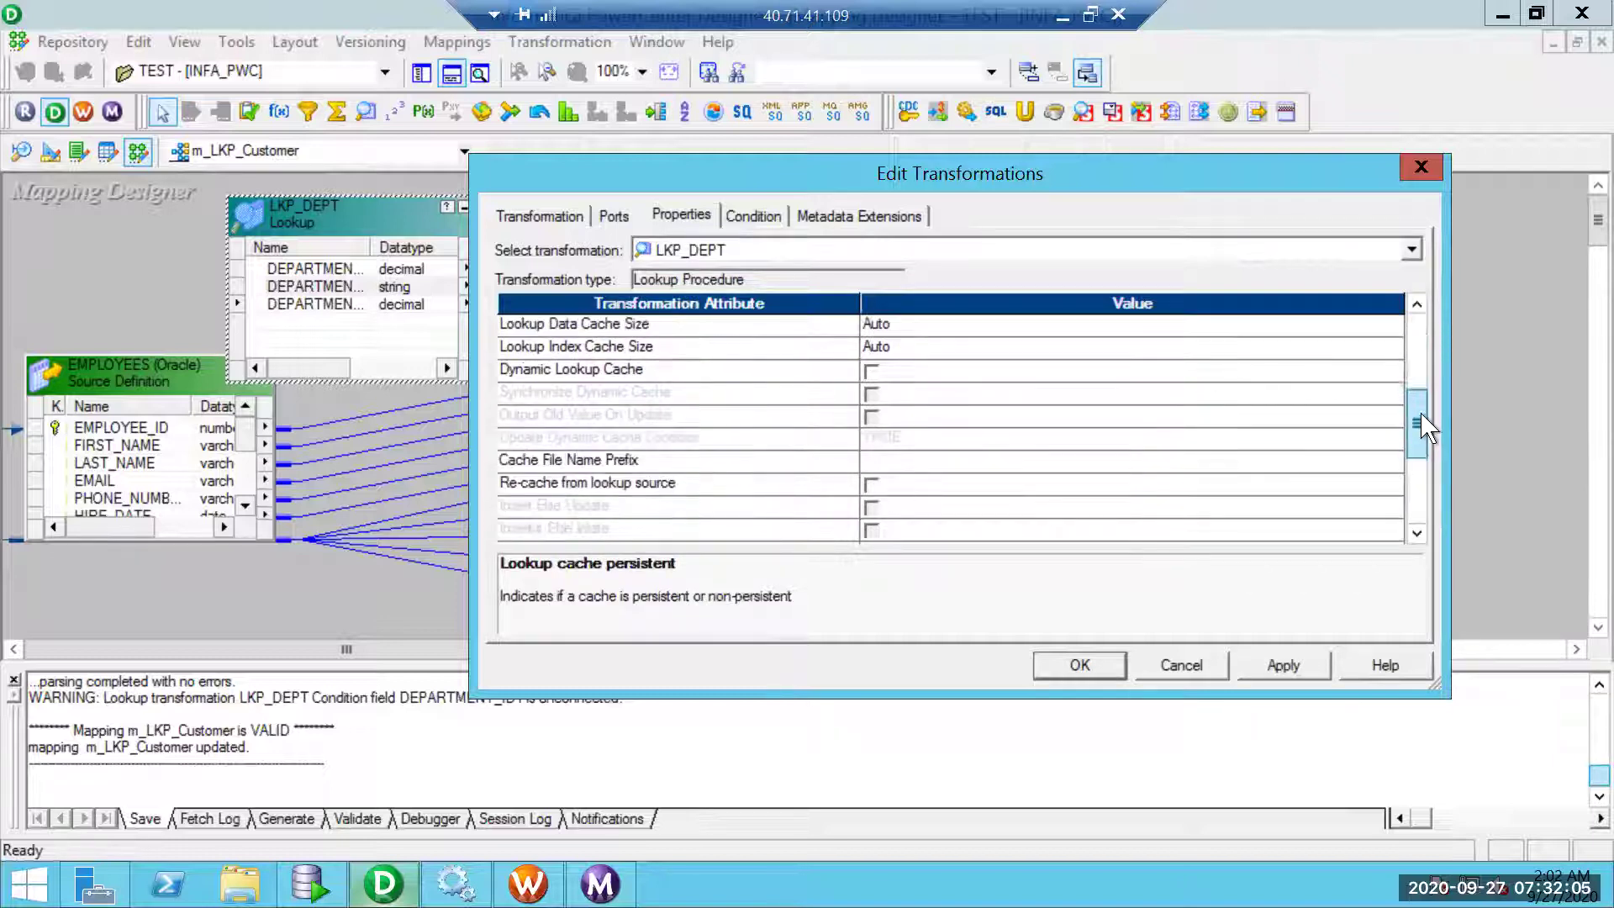
scroll(1414, 417, "up", 2)
left_click(870, 416)
scroll(1417, 436, "down", 3)
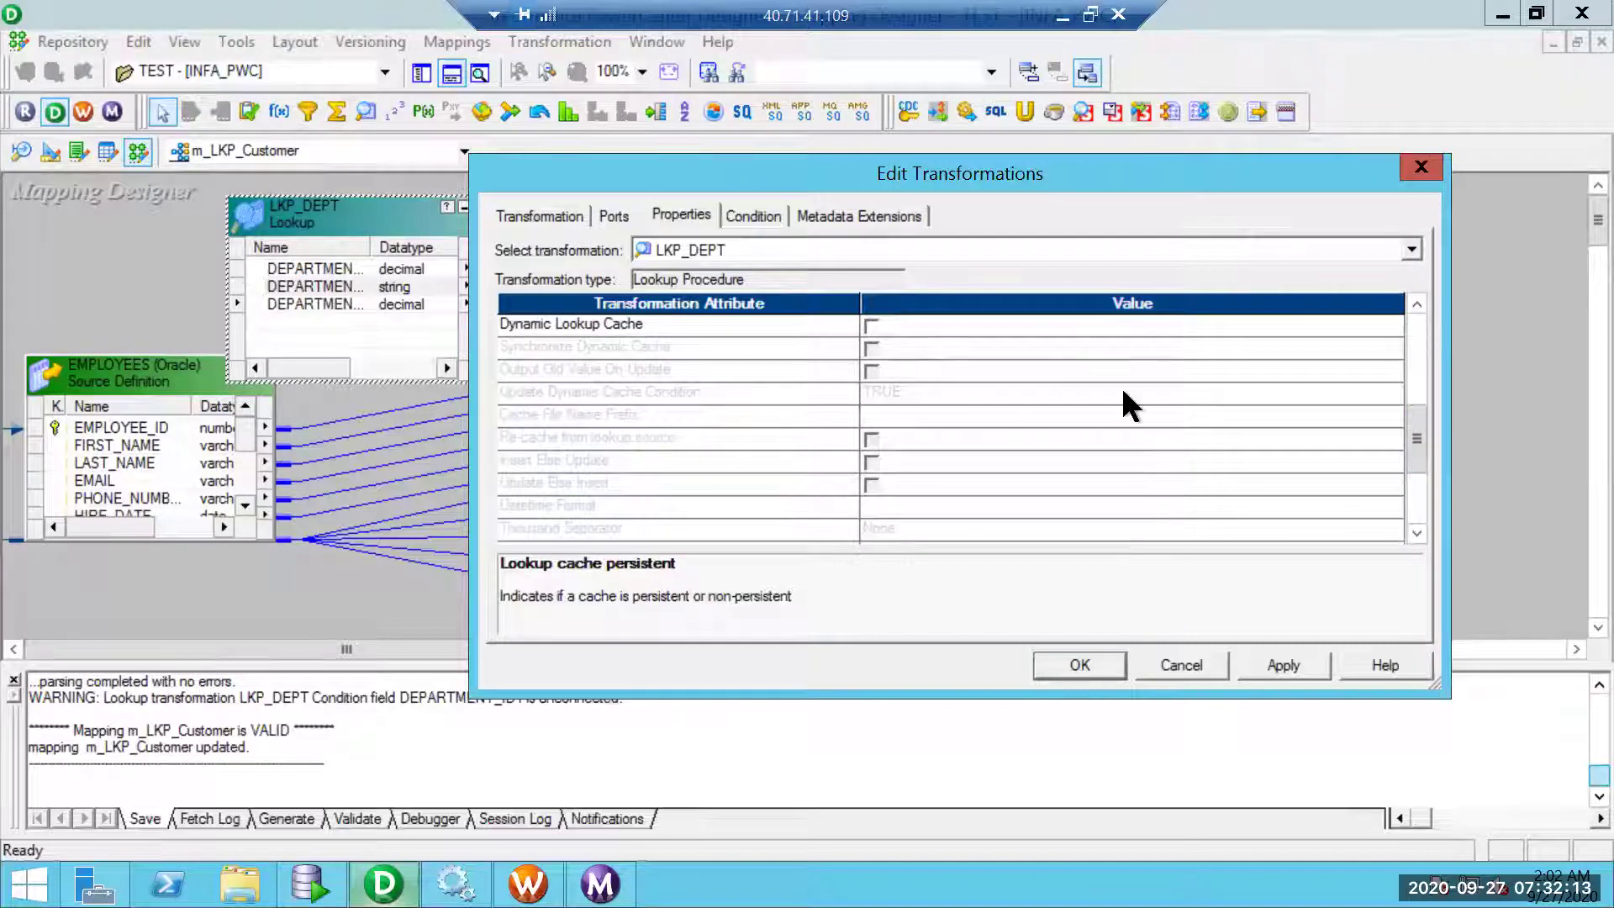
scroll(1418, 429, "up", 2)
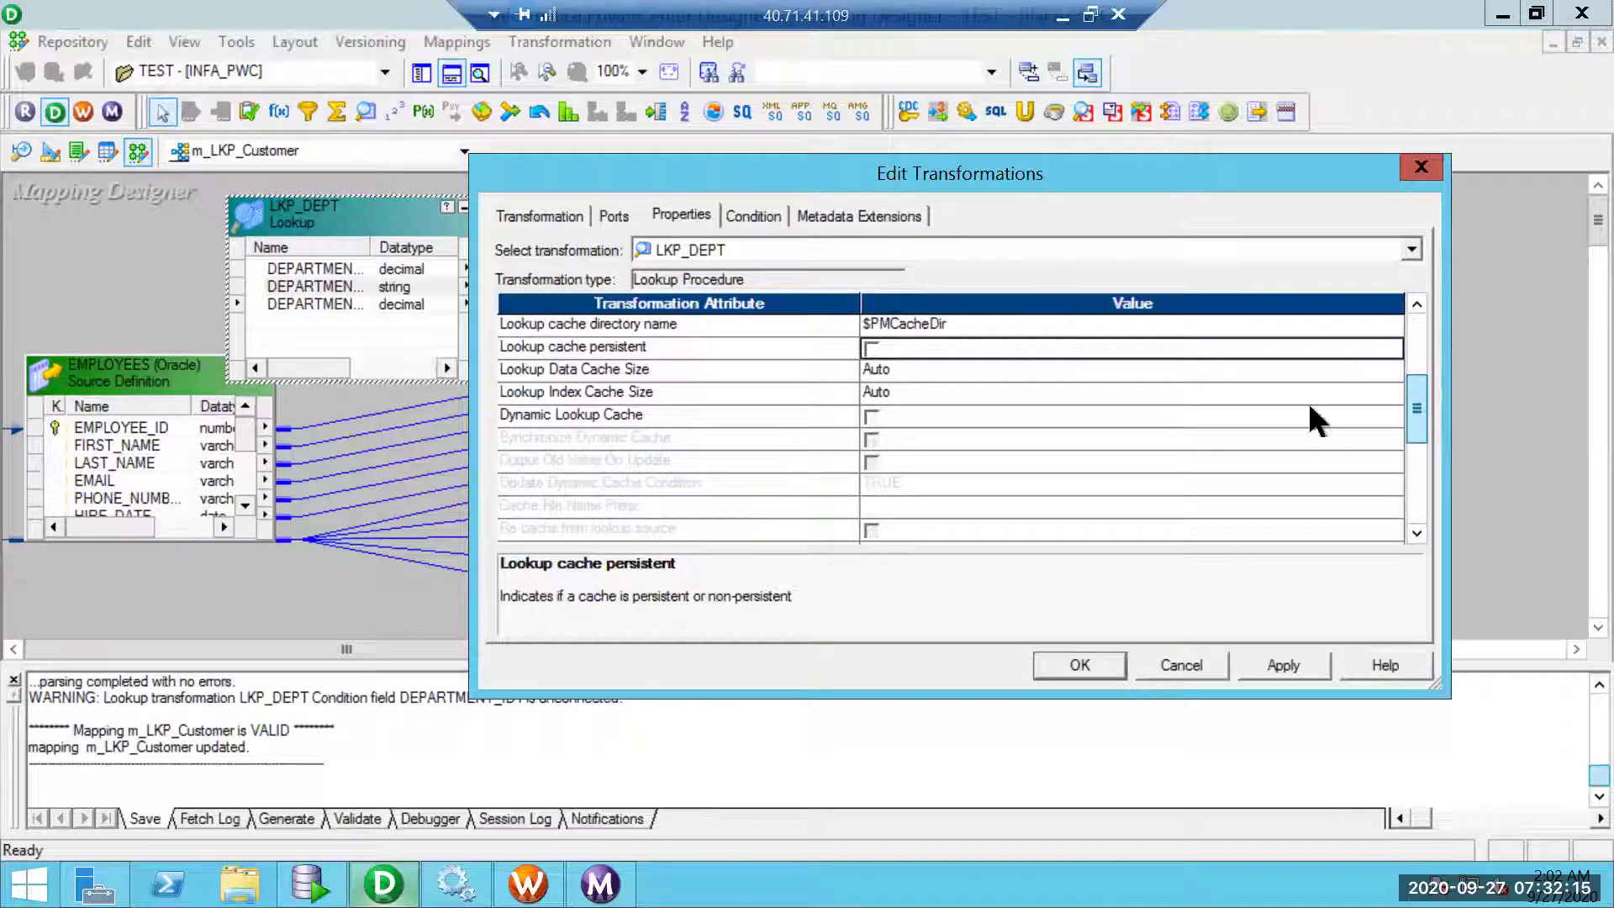
left_click(872, 348)
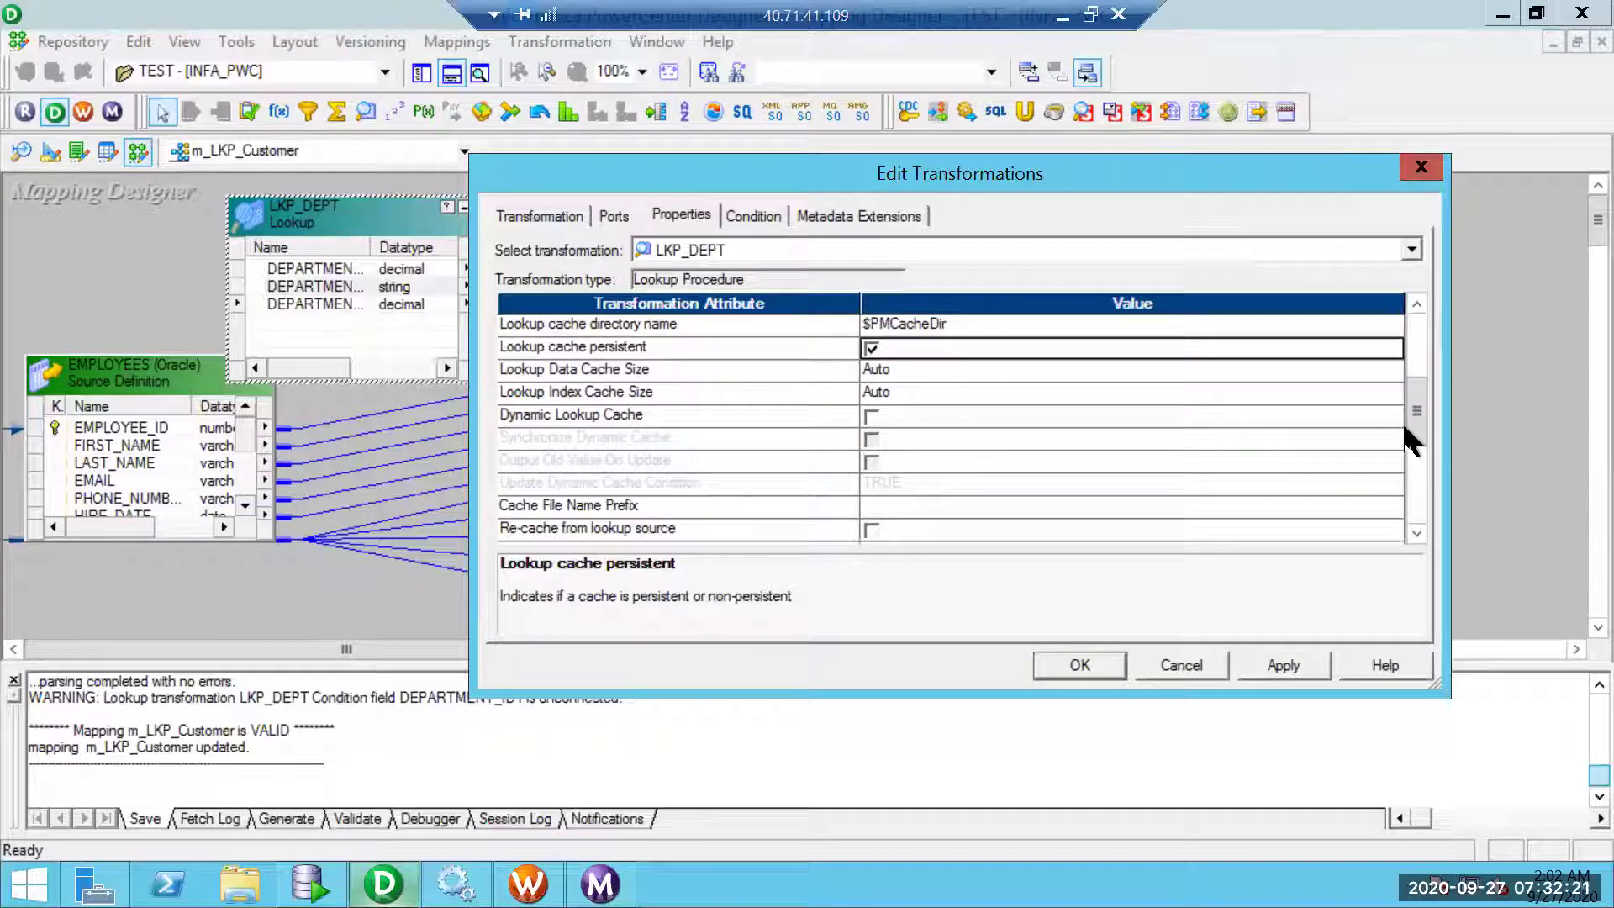
- Set the cache file name prefix of LKP_DEPT to LKP_DEPT_CACHE and apply the transformation changes
left_click(983, 499)
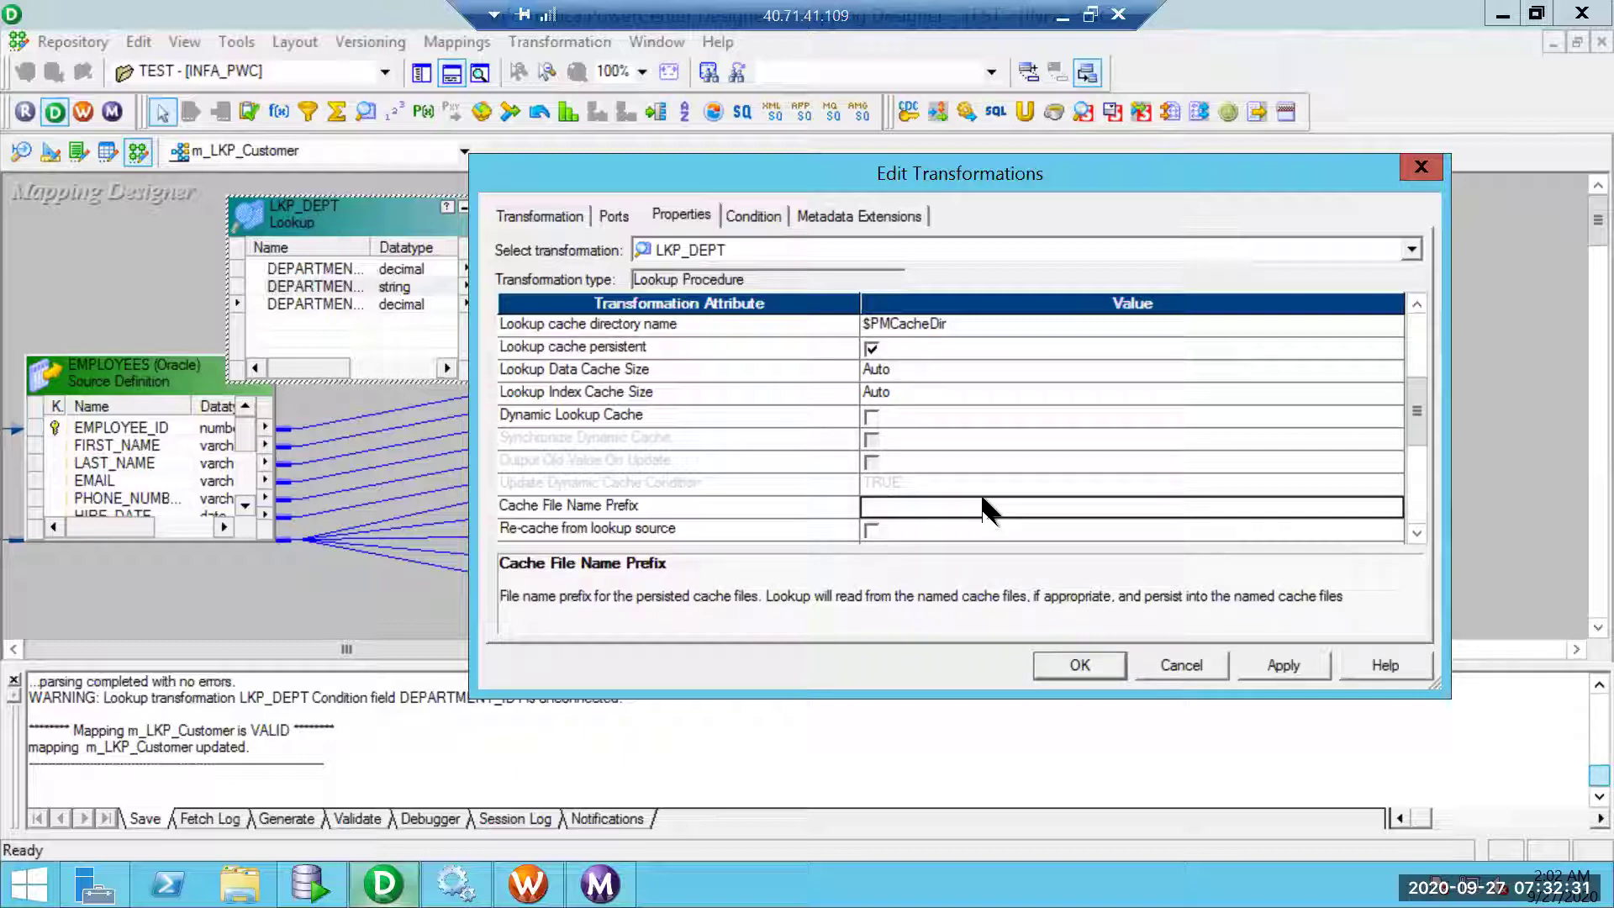
left_click(983, 502)
type("L")
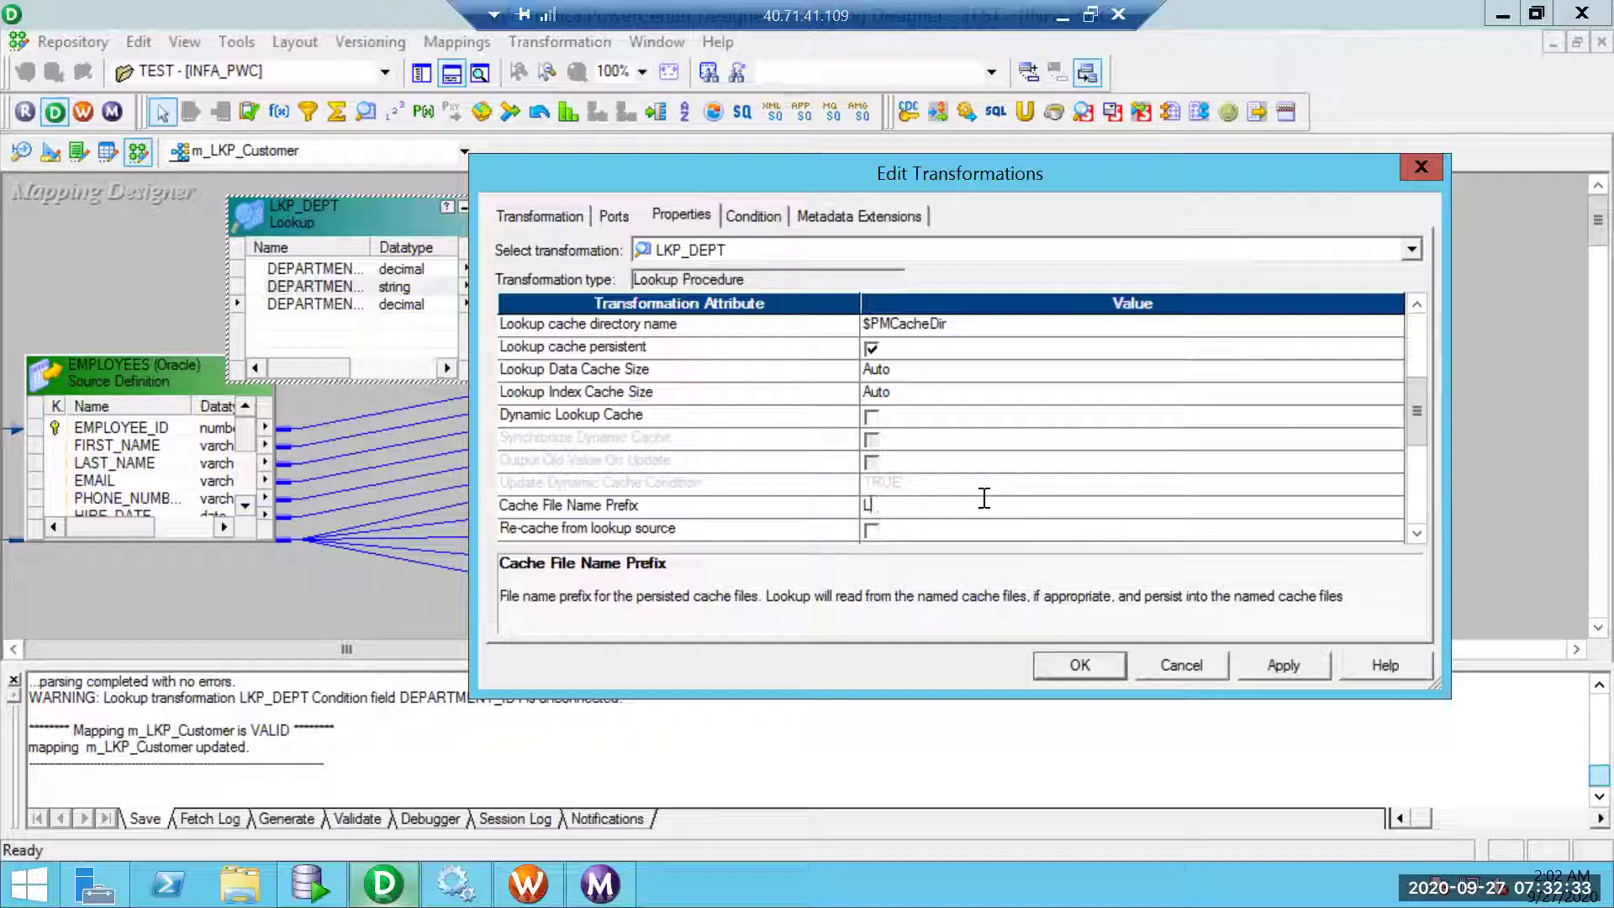
type("KP_DEPT_CACHE")
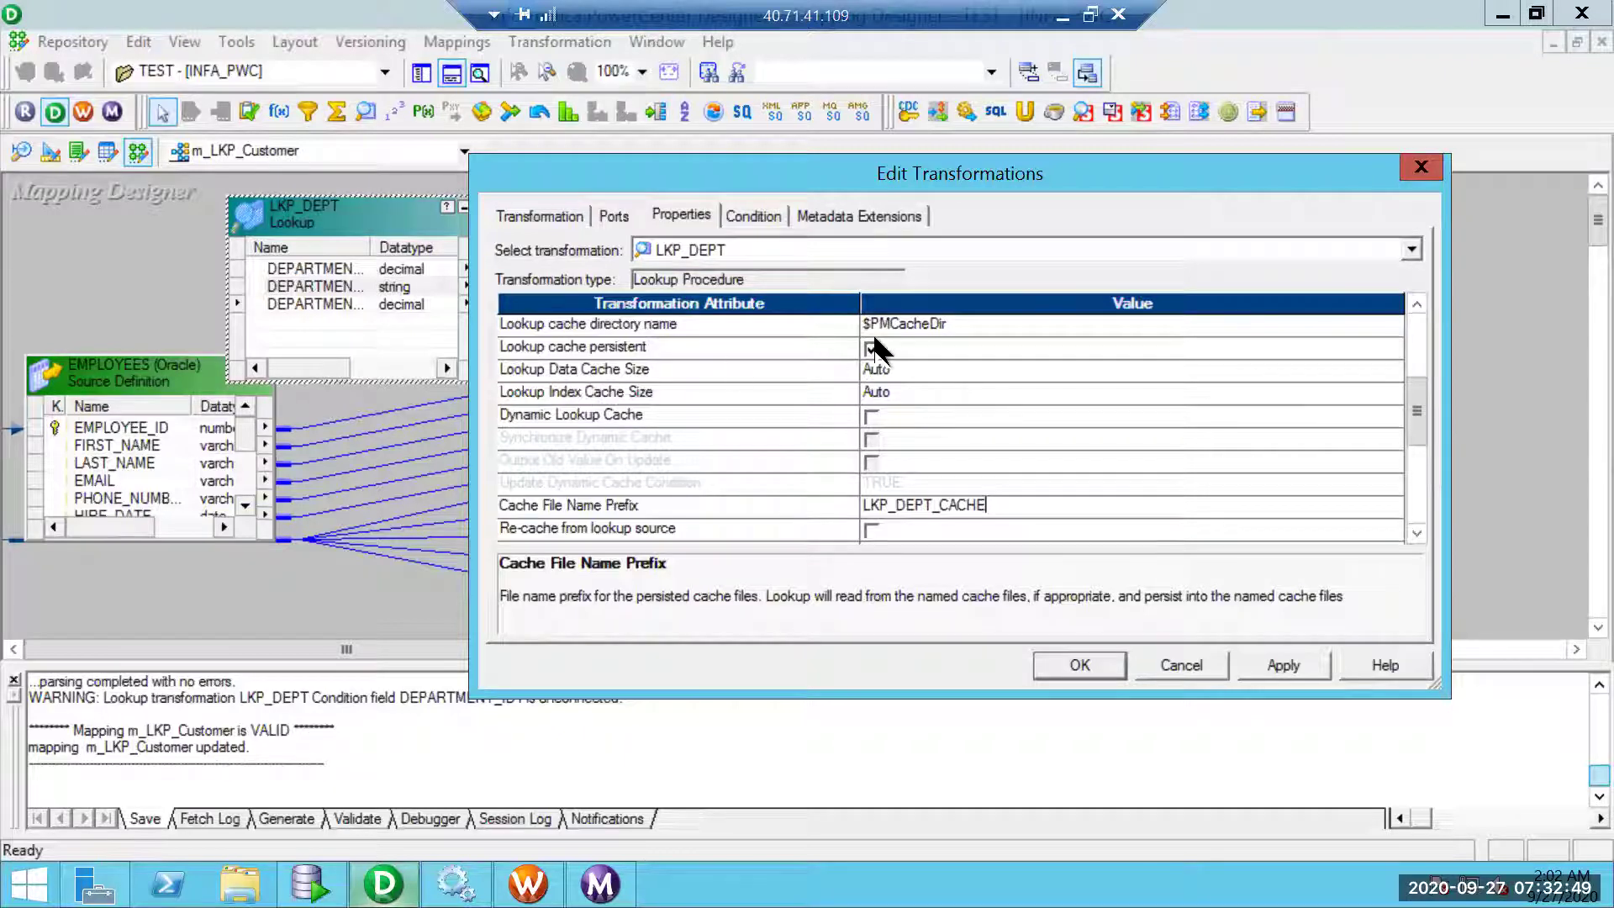
left_click(1290, 661)
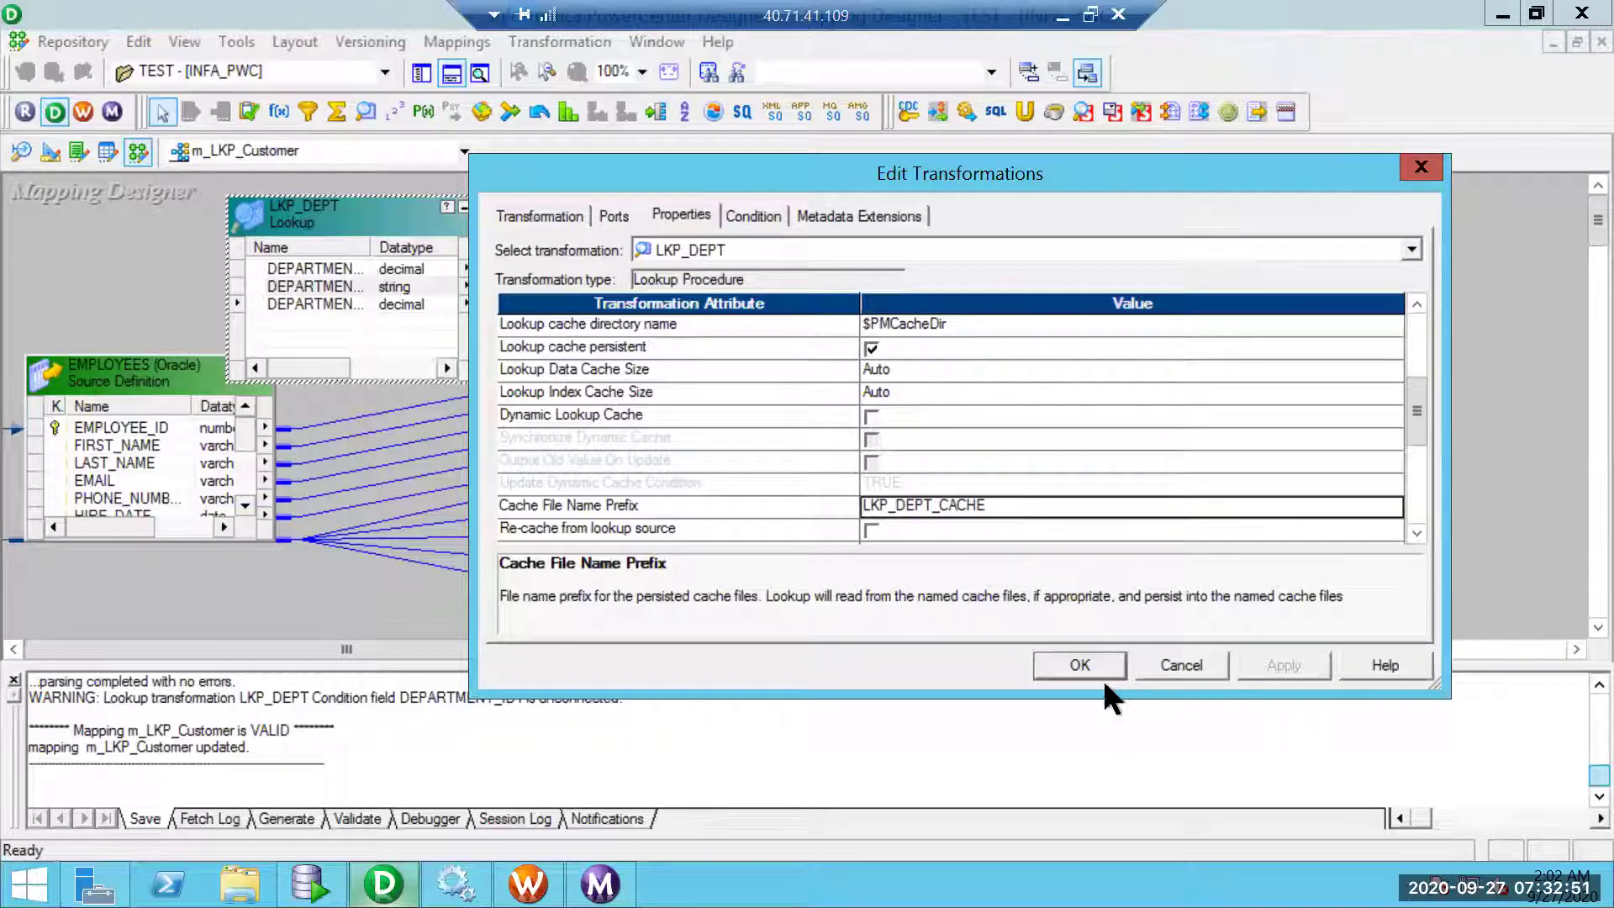
left_click(1081, 665)
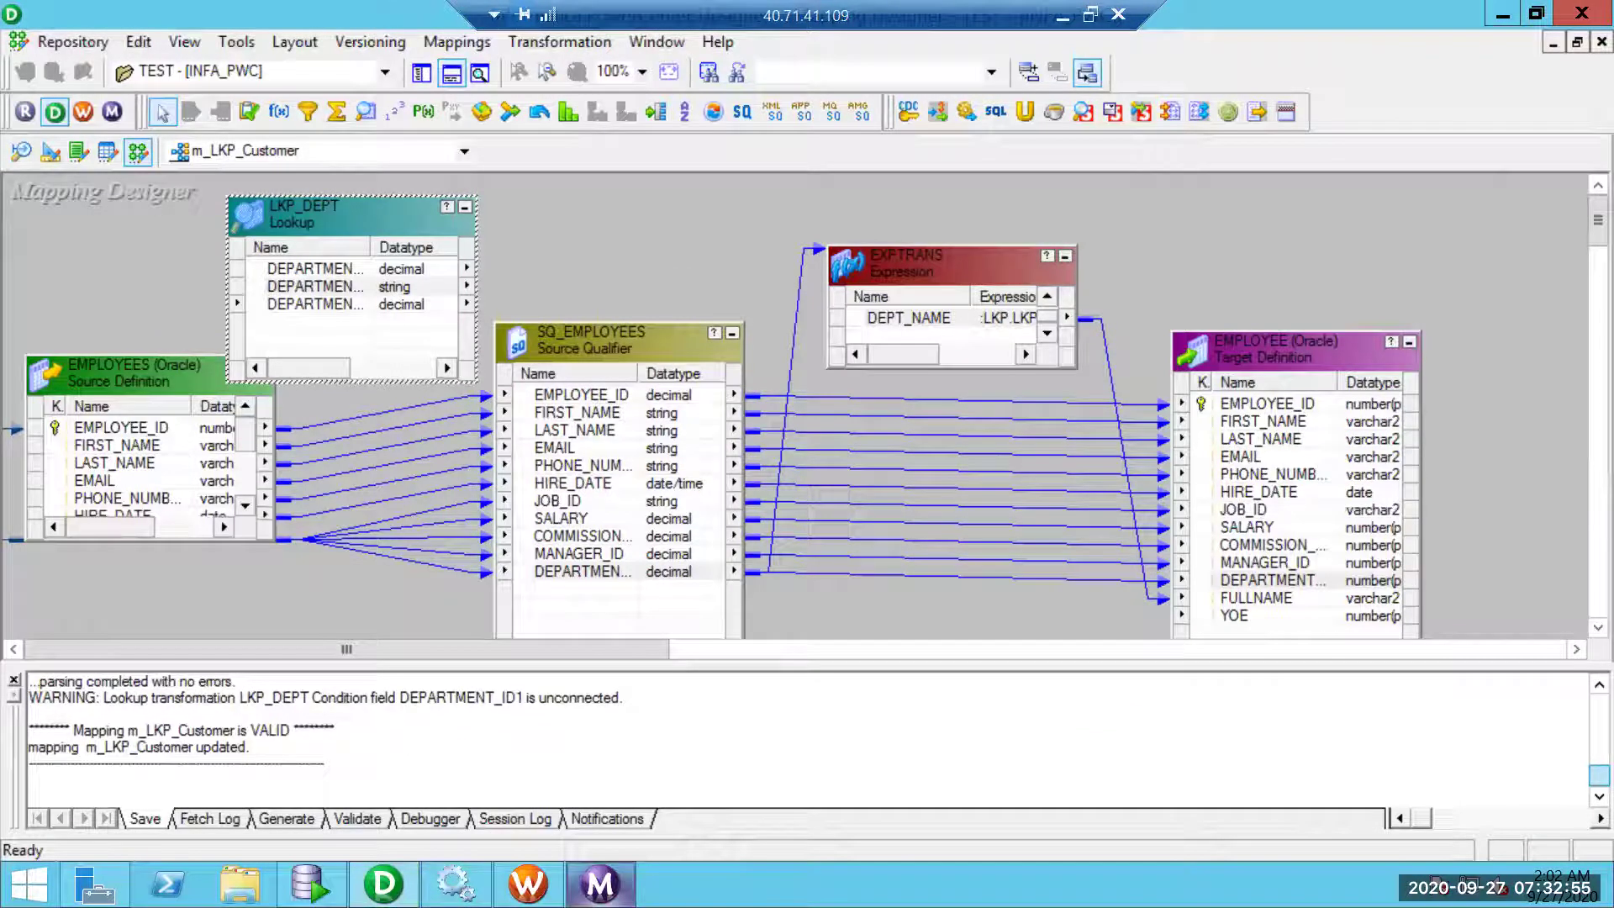
- Switch to Workflow Monitor, run the s_m_LKP_Customer session task again and select the new run
left_click(599, 883)
right_click(304, 142)
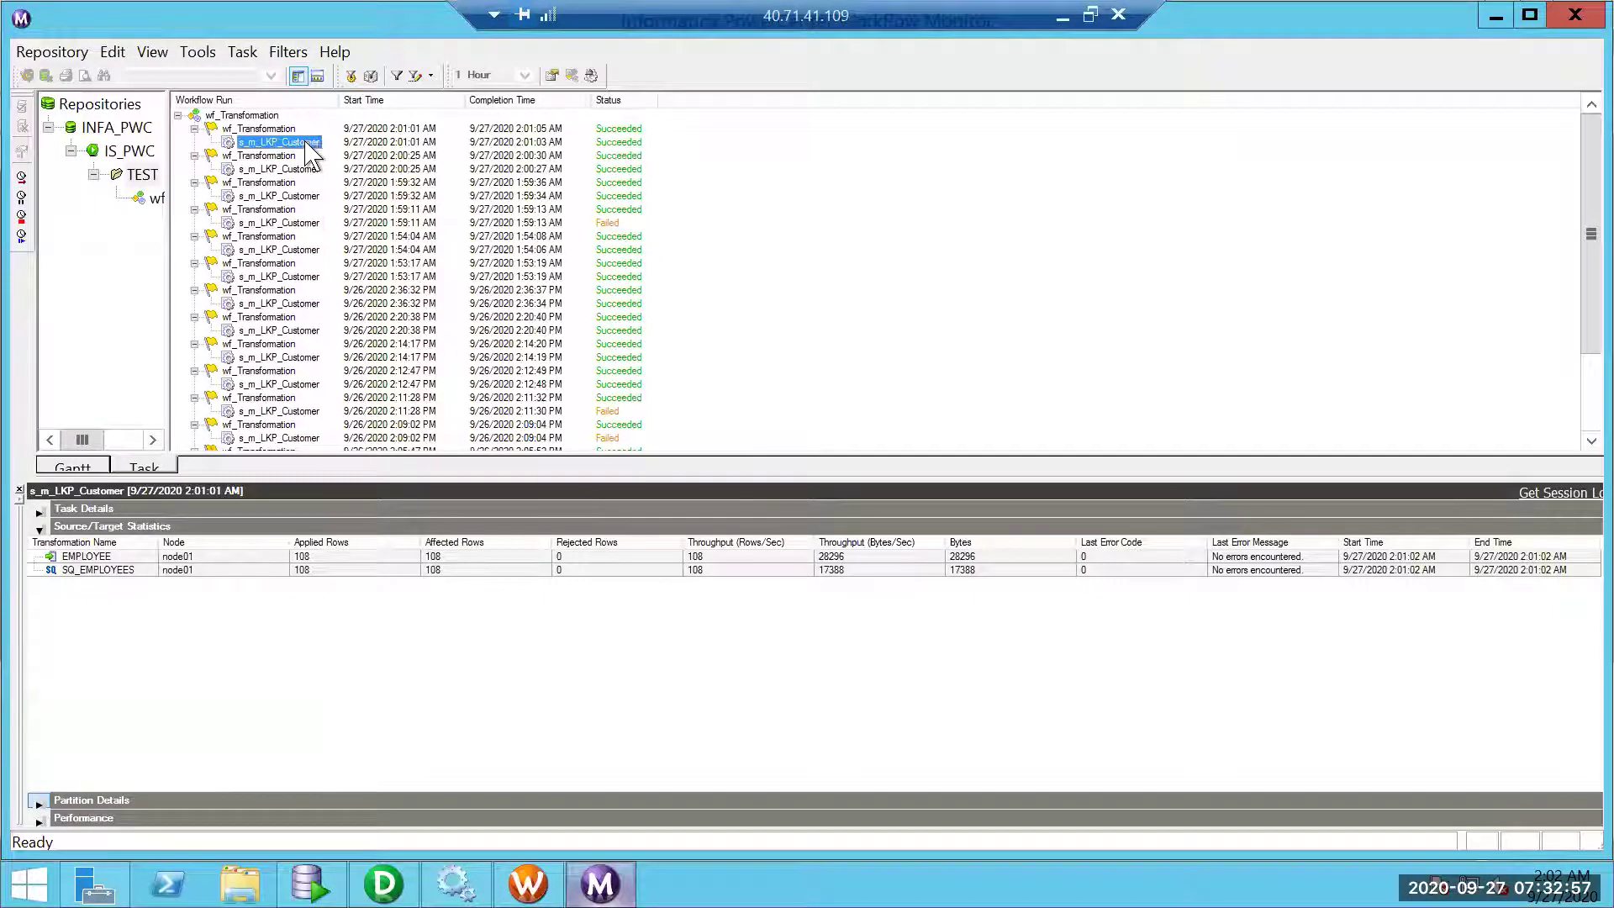
left_click(370, 184)
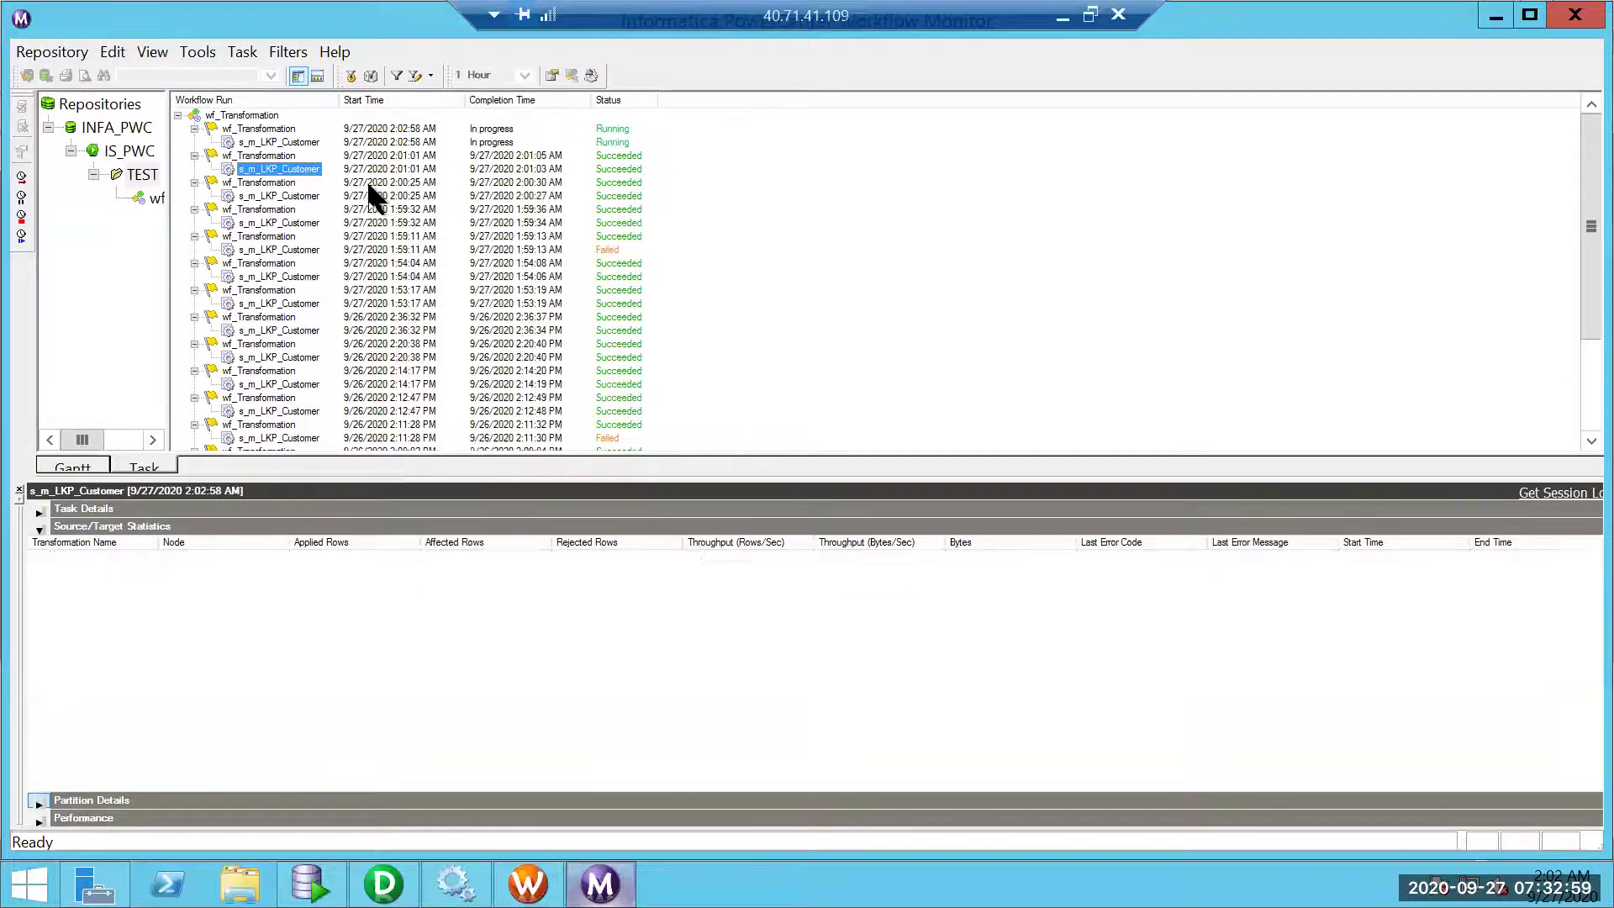
left_click(296, 143)
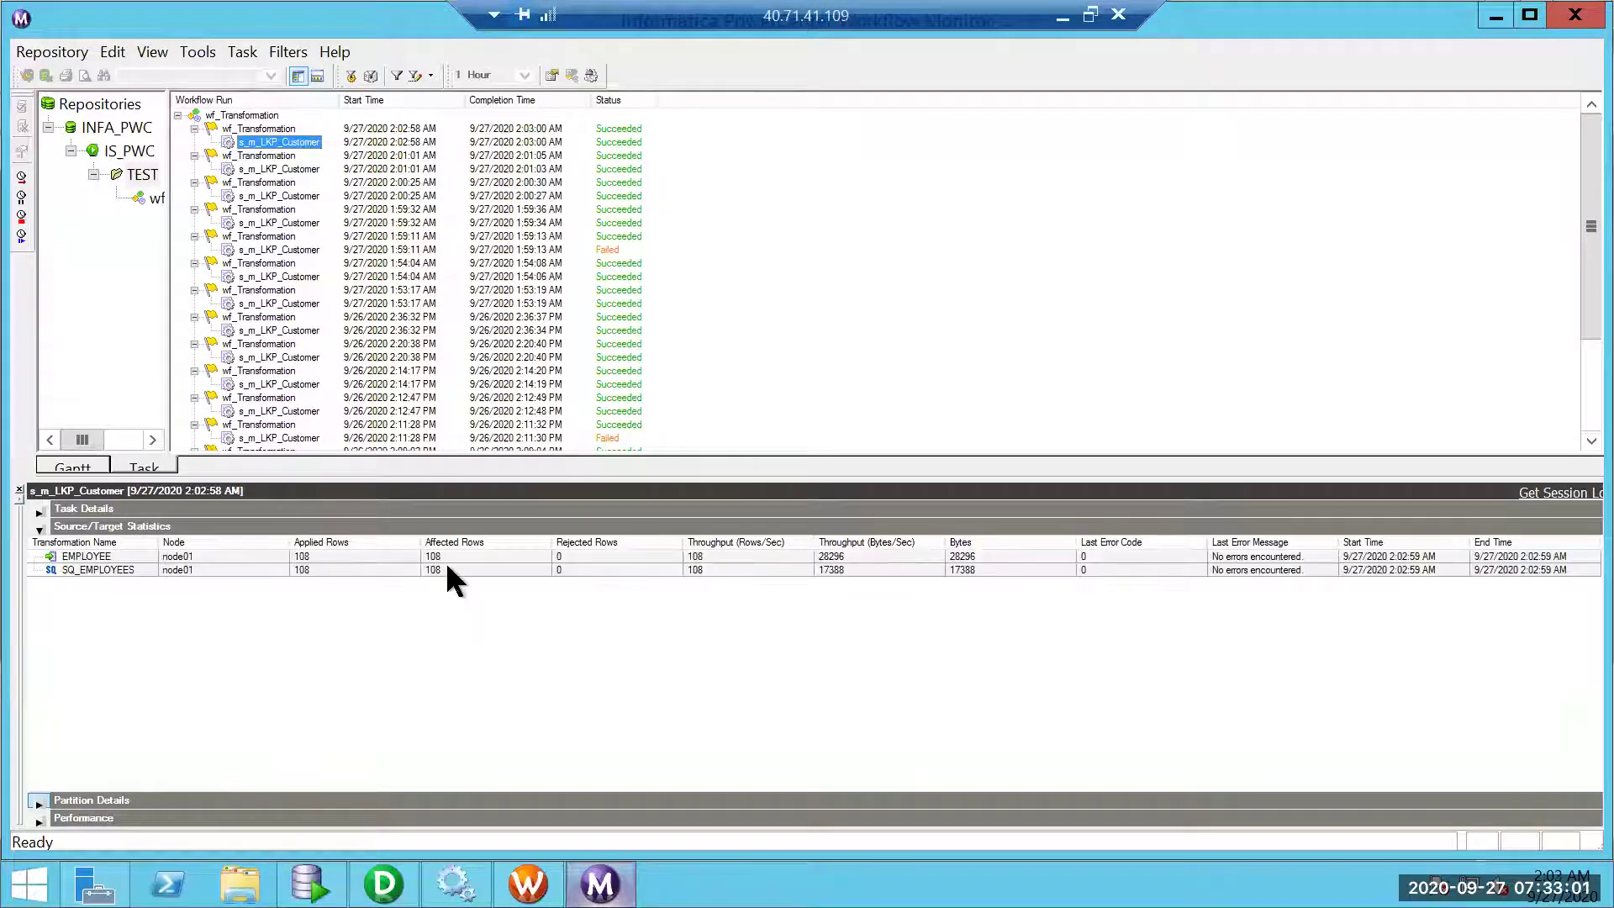
- Examine the session log of the newest s_m_LKP_Customer run for the LKP_DEPT lookup cache messages, then close it
left_click(1554, 494)
left_click(865, 79)
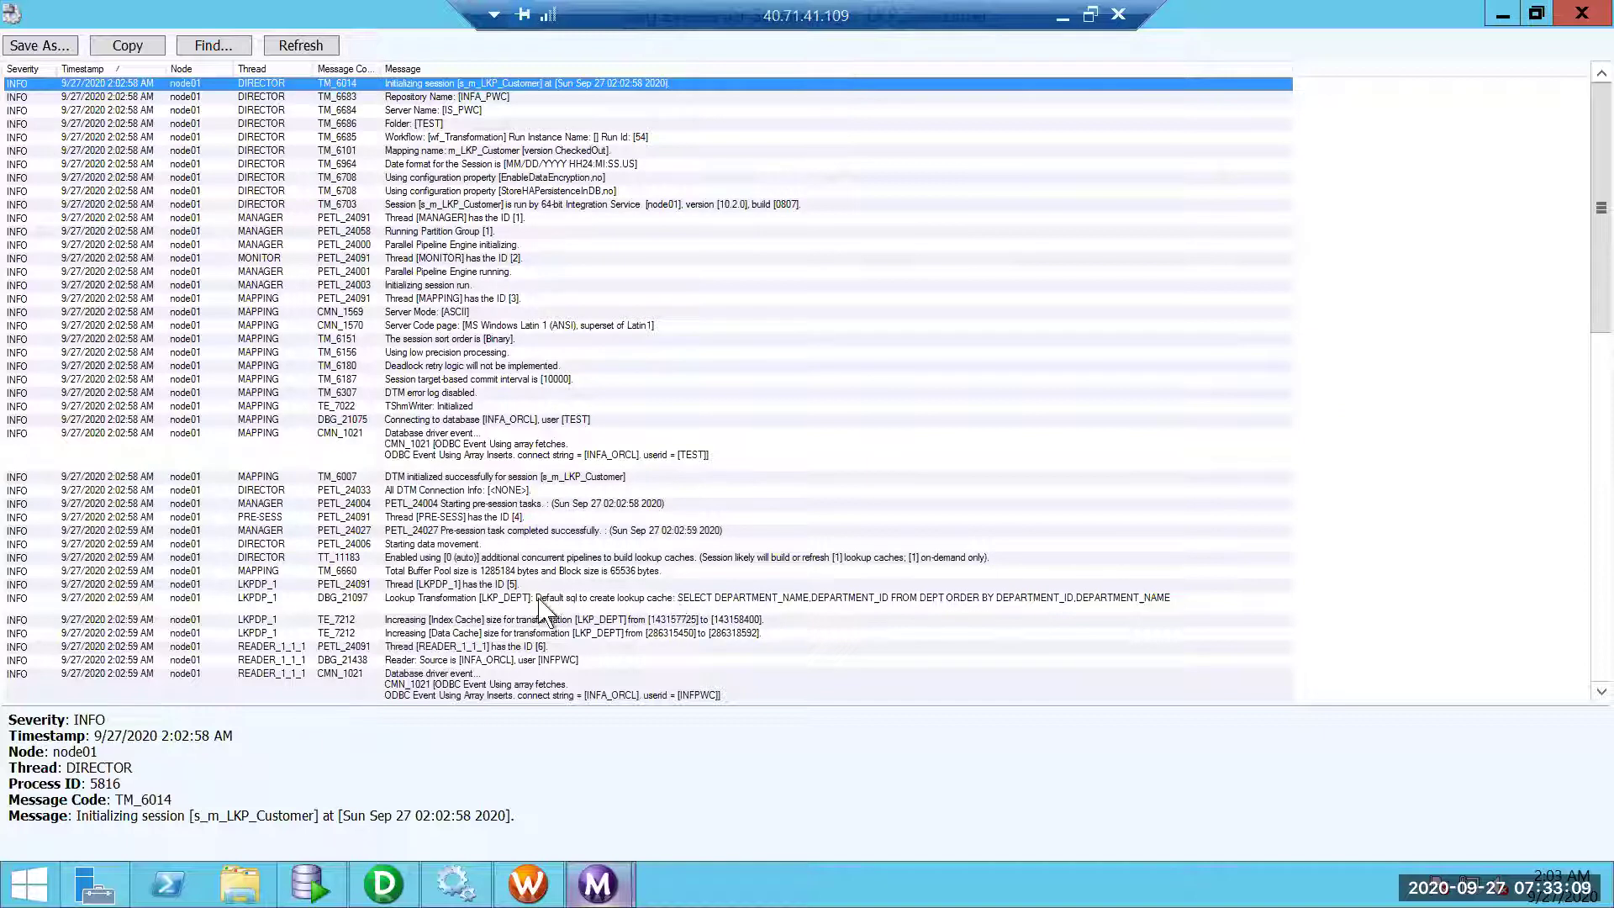
left_click(631, 602)
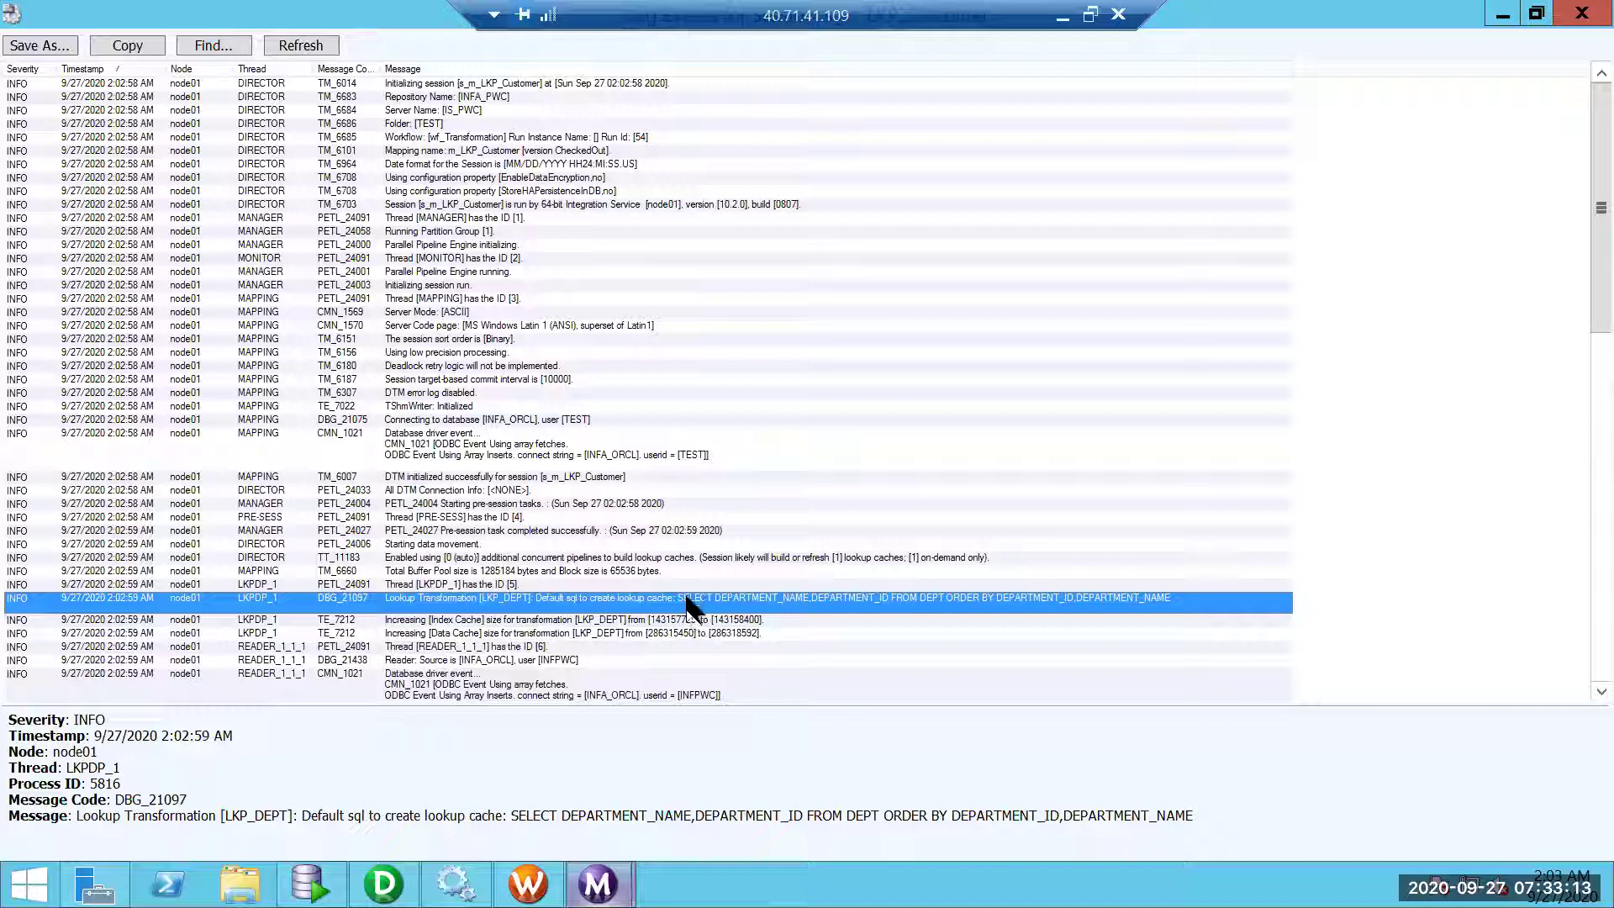
key("Down")
key("Down")
key("Down")
key("Down")
key("Down")
key("Down")
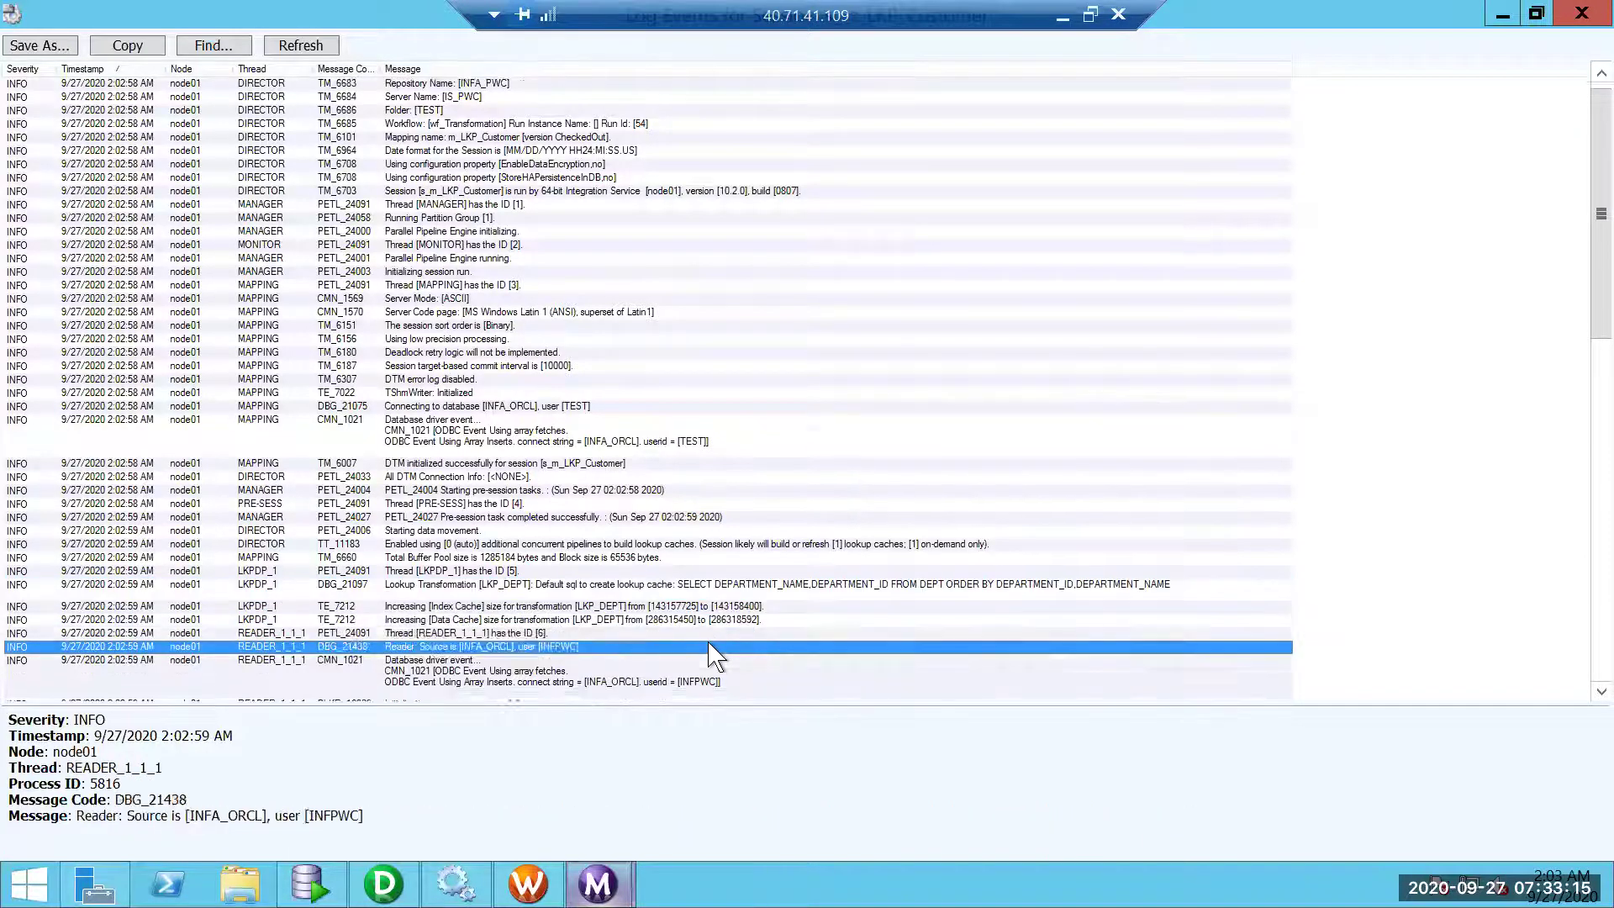
left_click(1582, 15)
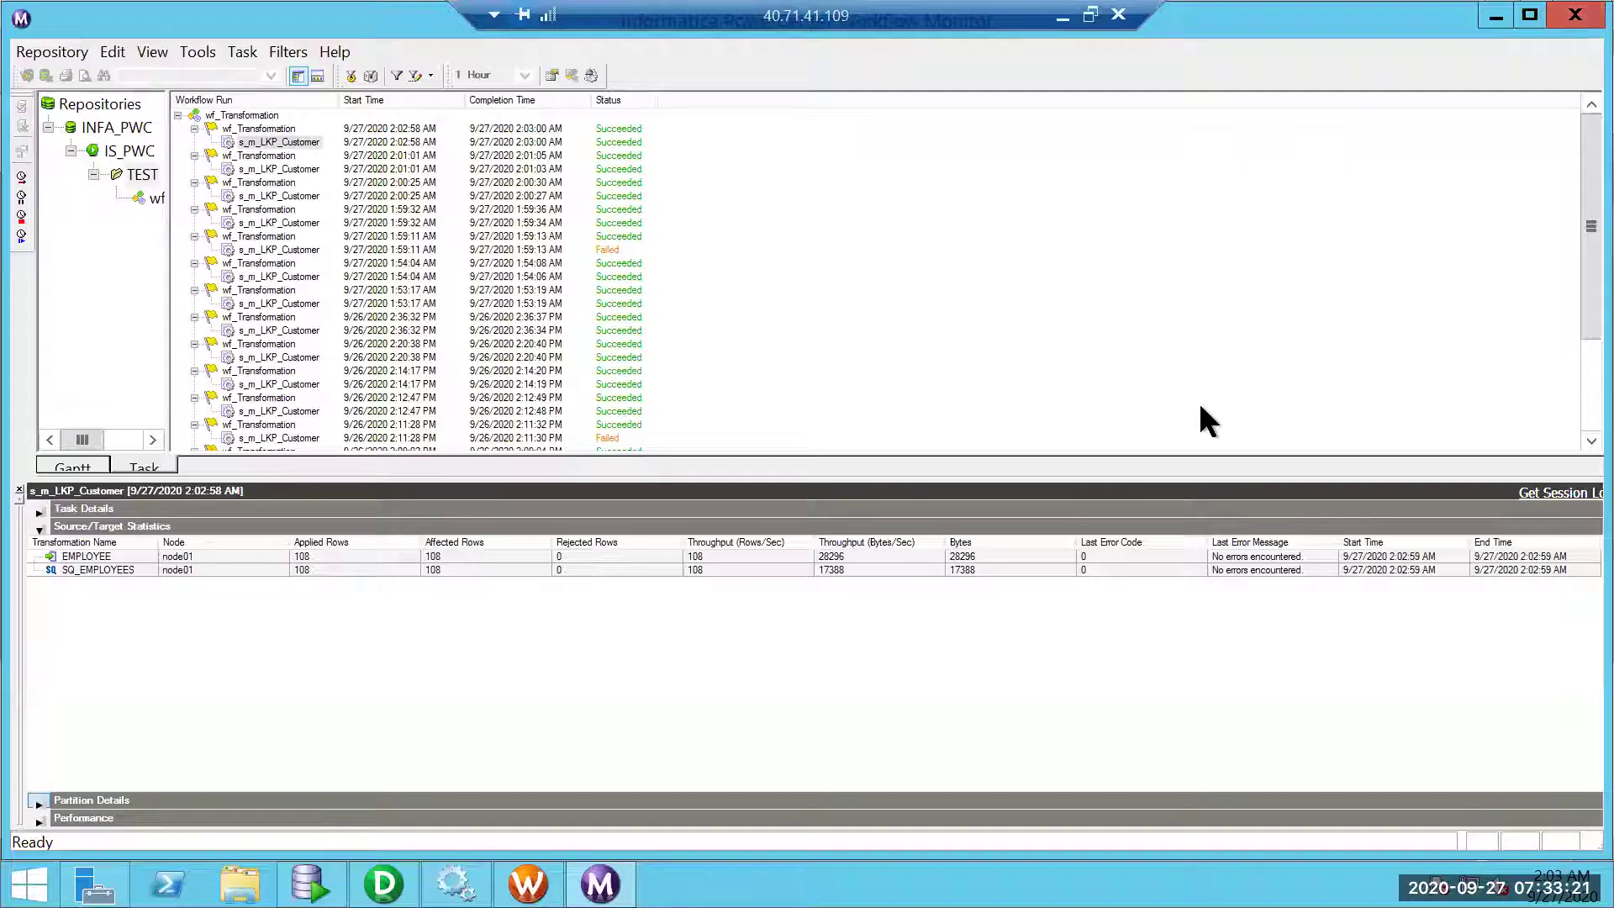
- Browse in File Explorer to the folder C:\Informatica\10.2.0\server\infa_shared
key("super+e")
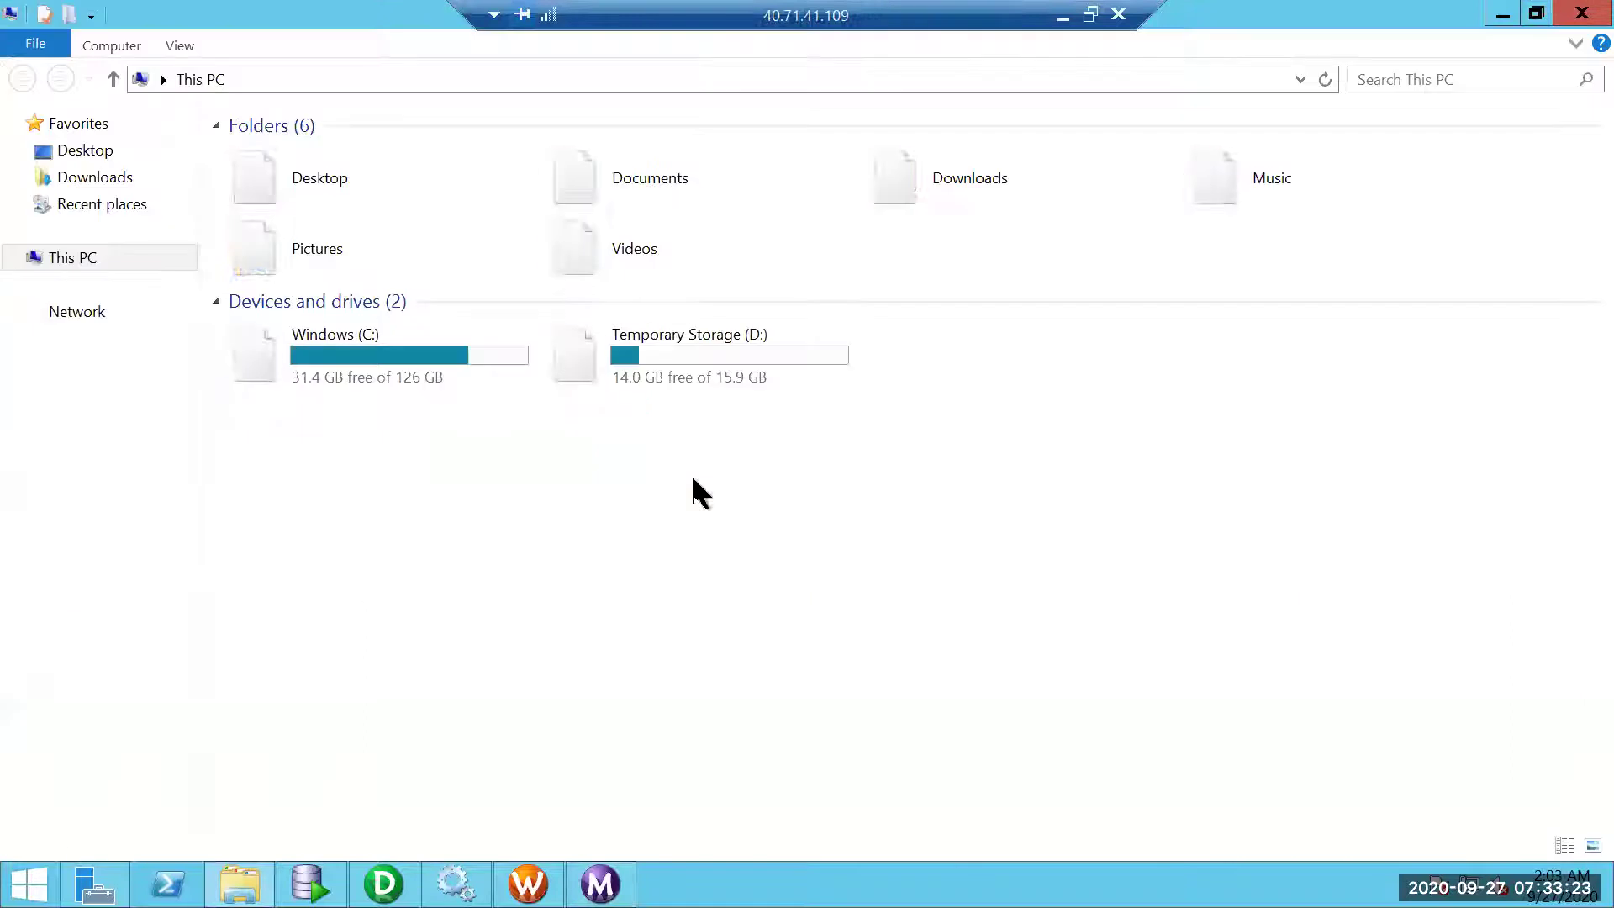
double_click(417, 380)
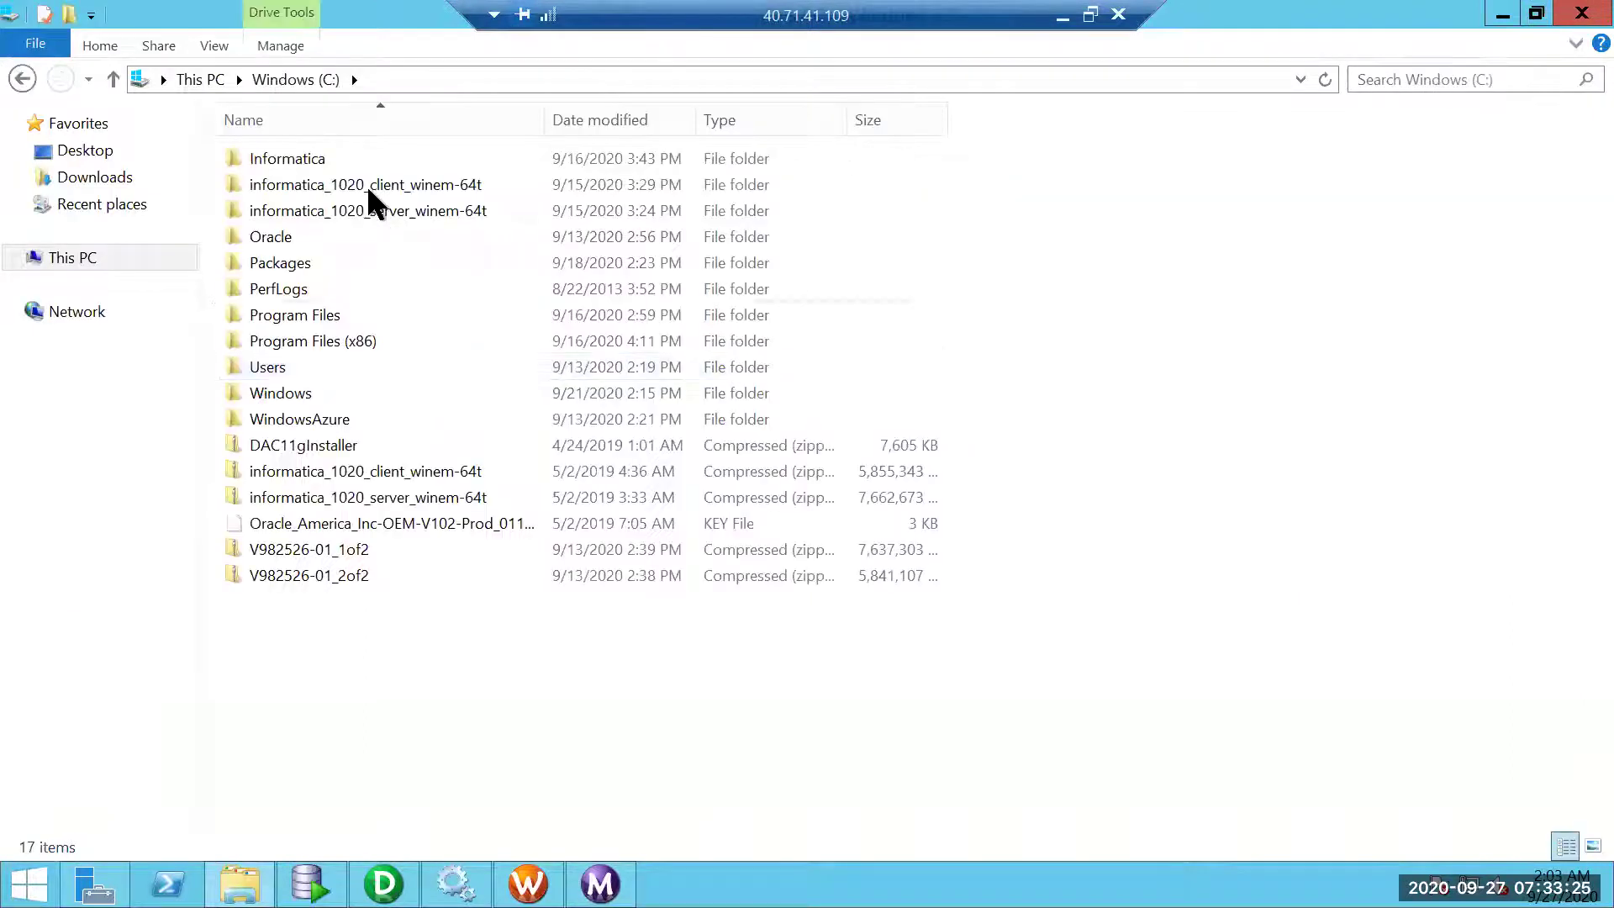
double_click(341, 159)
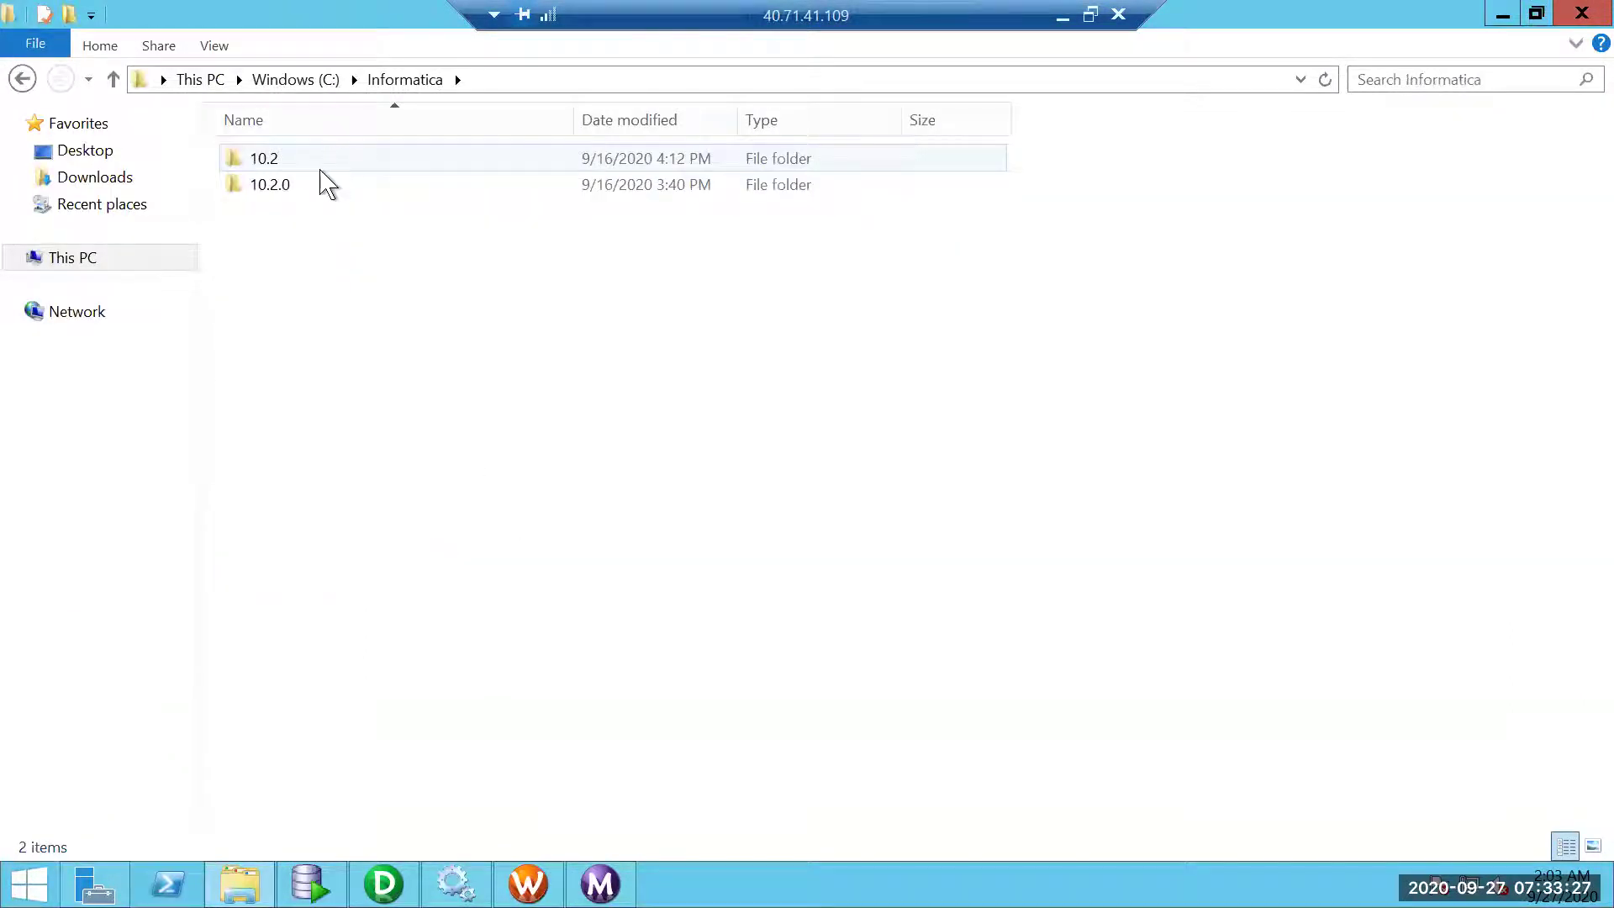
double_click(318, 180)
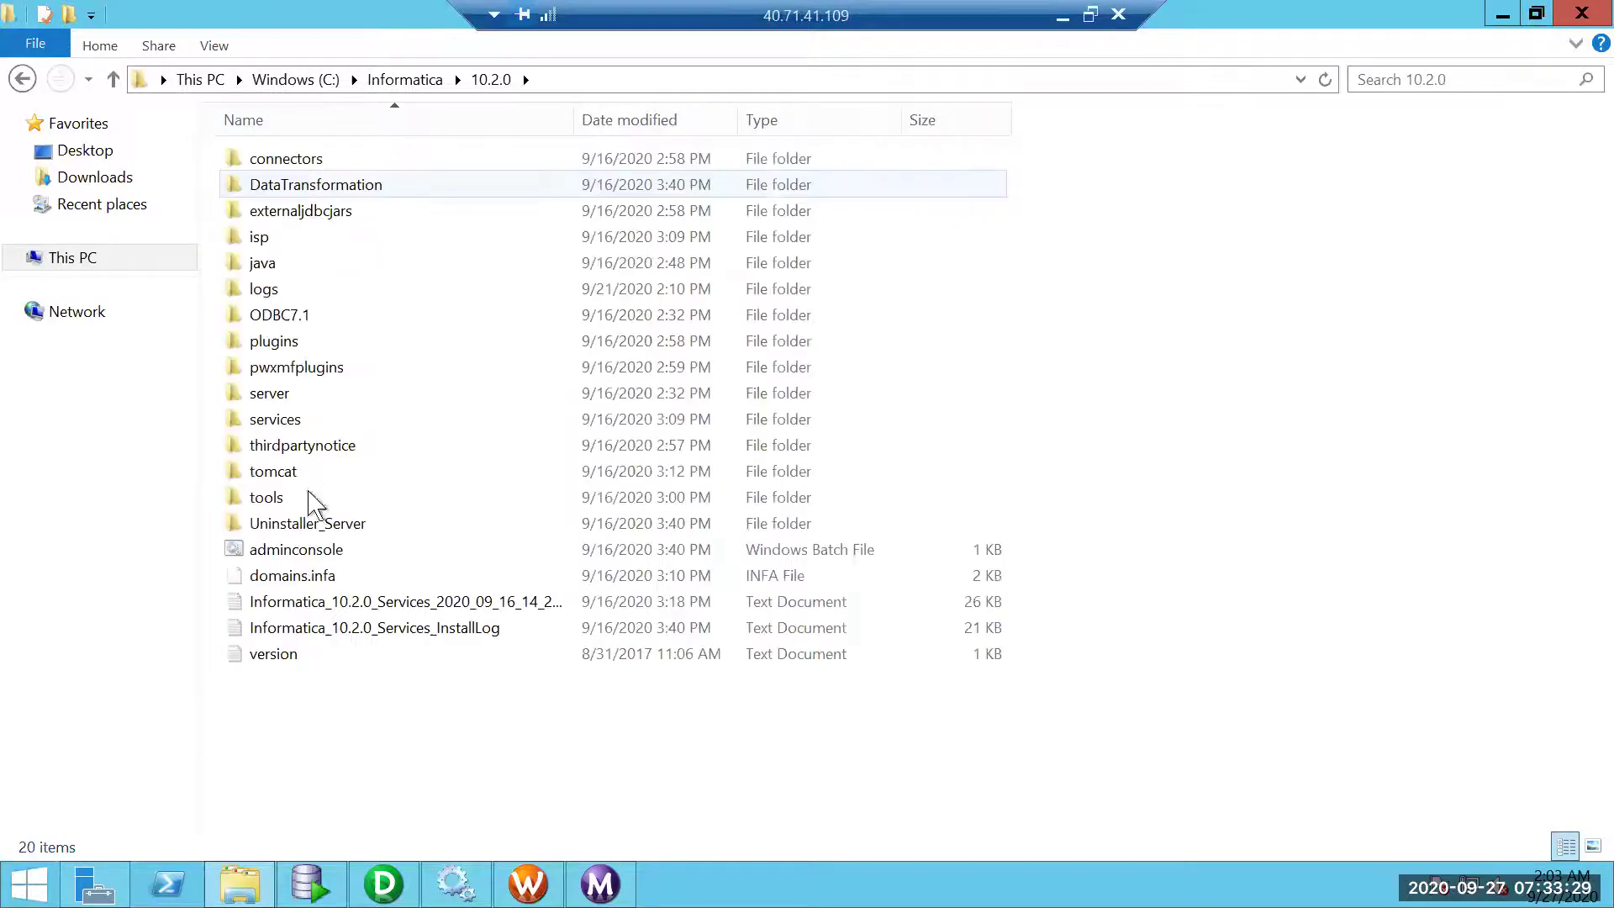
double_click(288, 394)
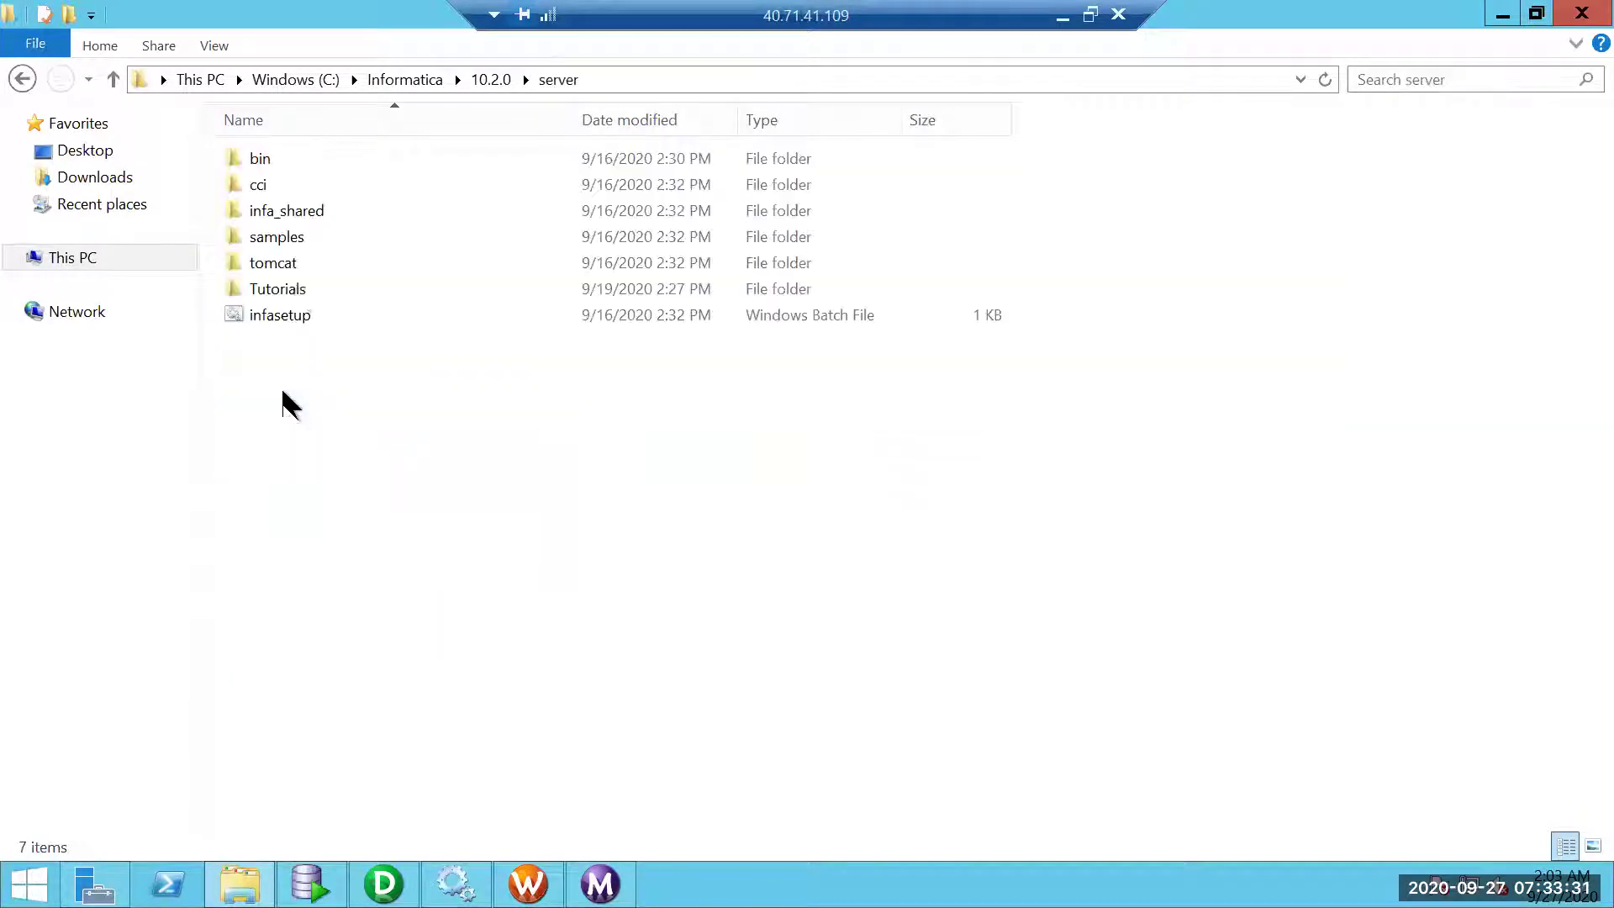
double_click(286, 209)
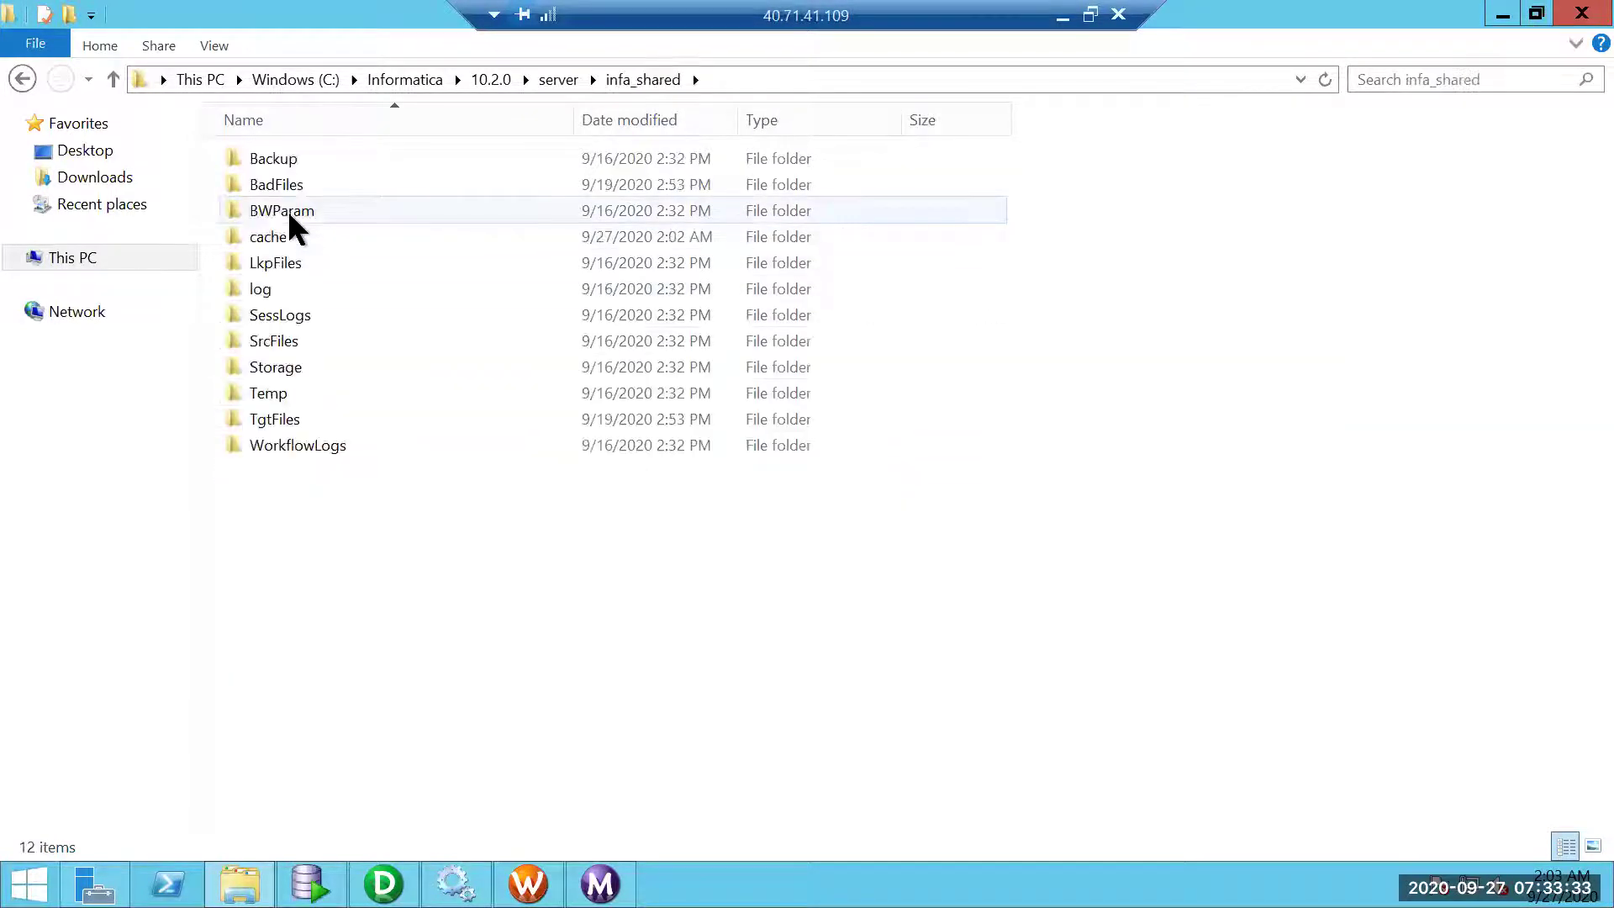
- Open the cache folder inside infa_shared to view its lookup cache files
double_click(286, 261)
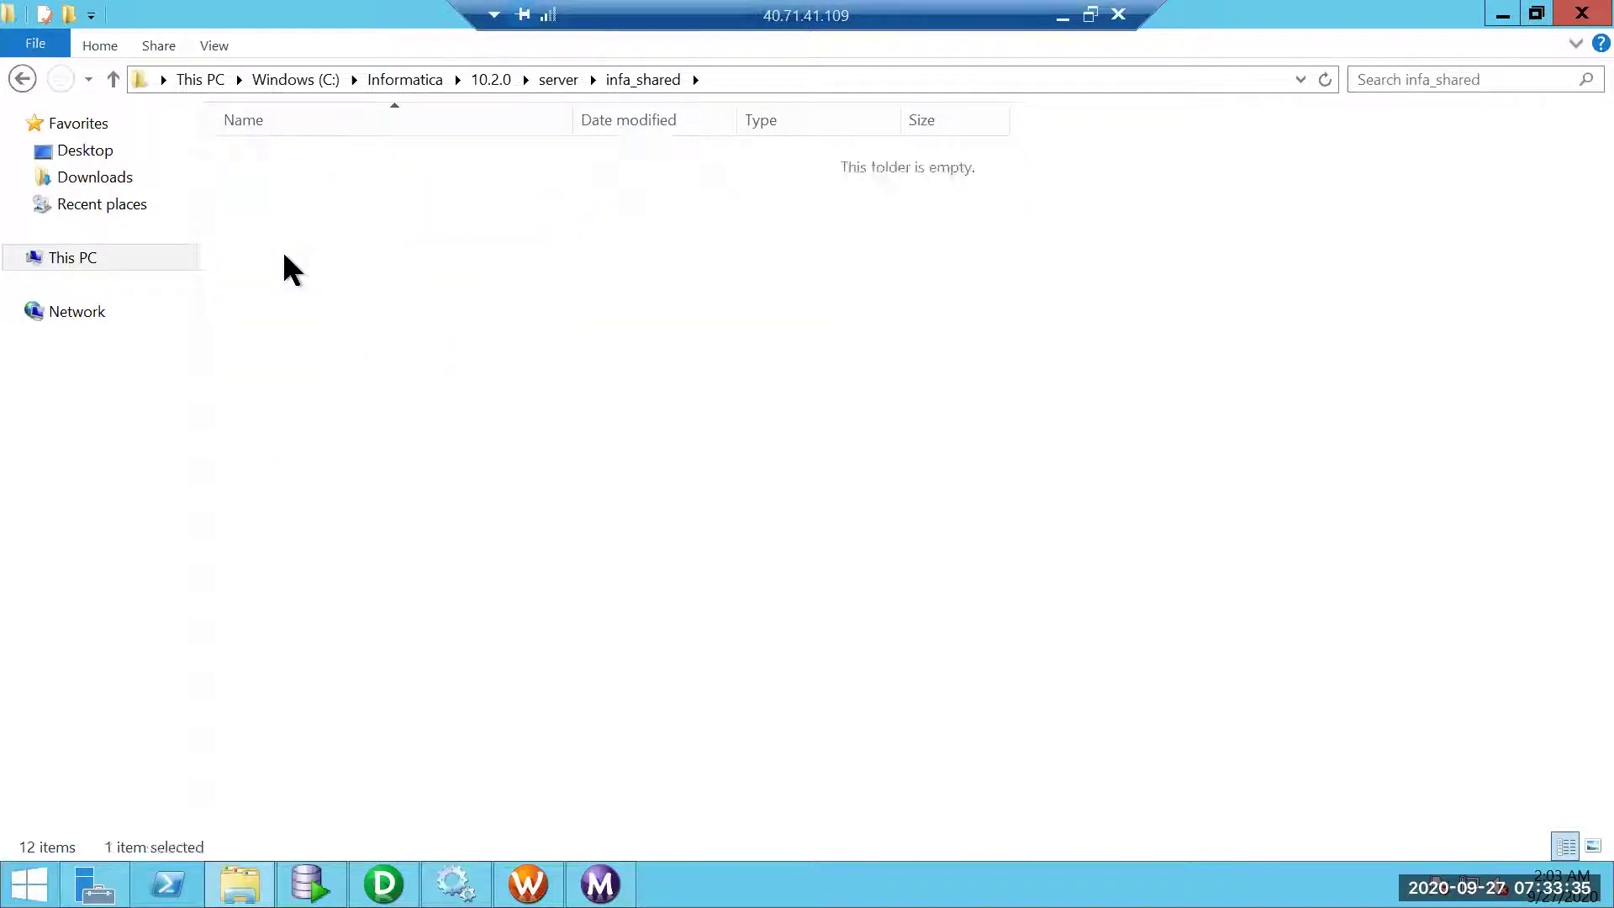
key("BackSpace")
key("Up")
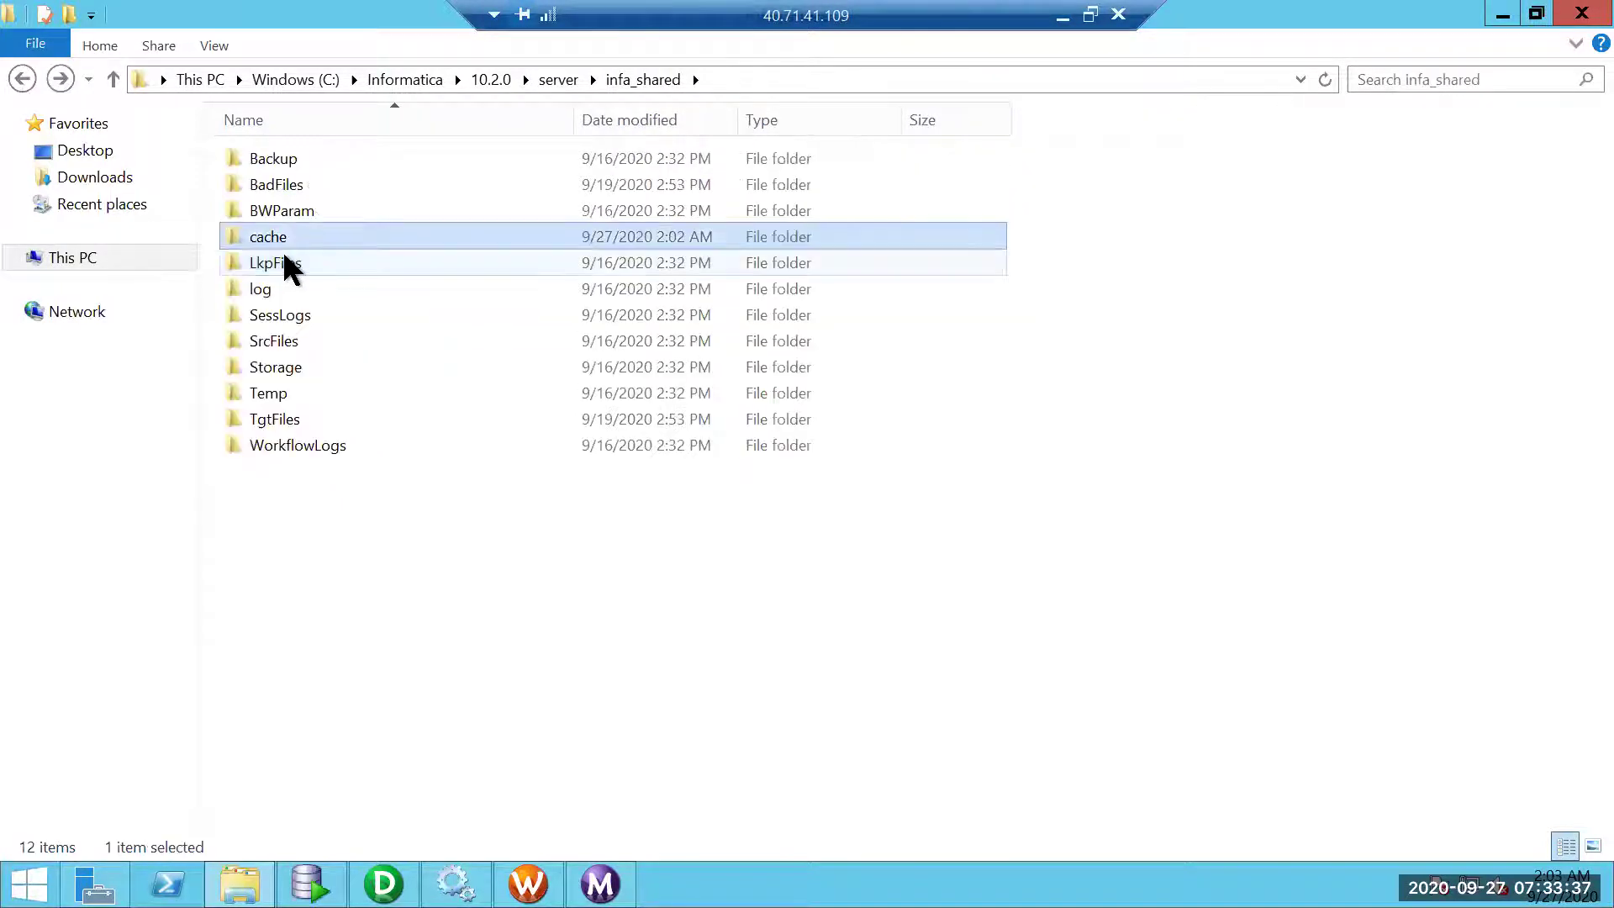
key("Return")
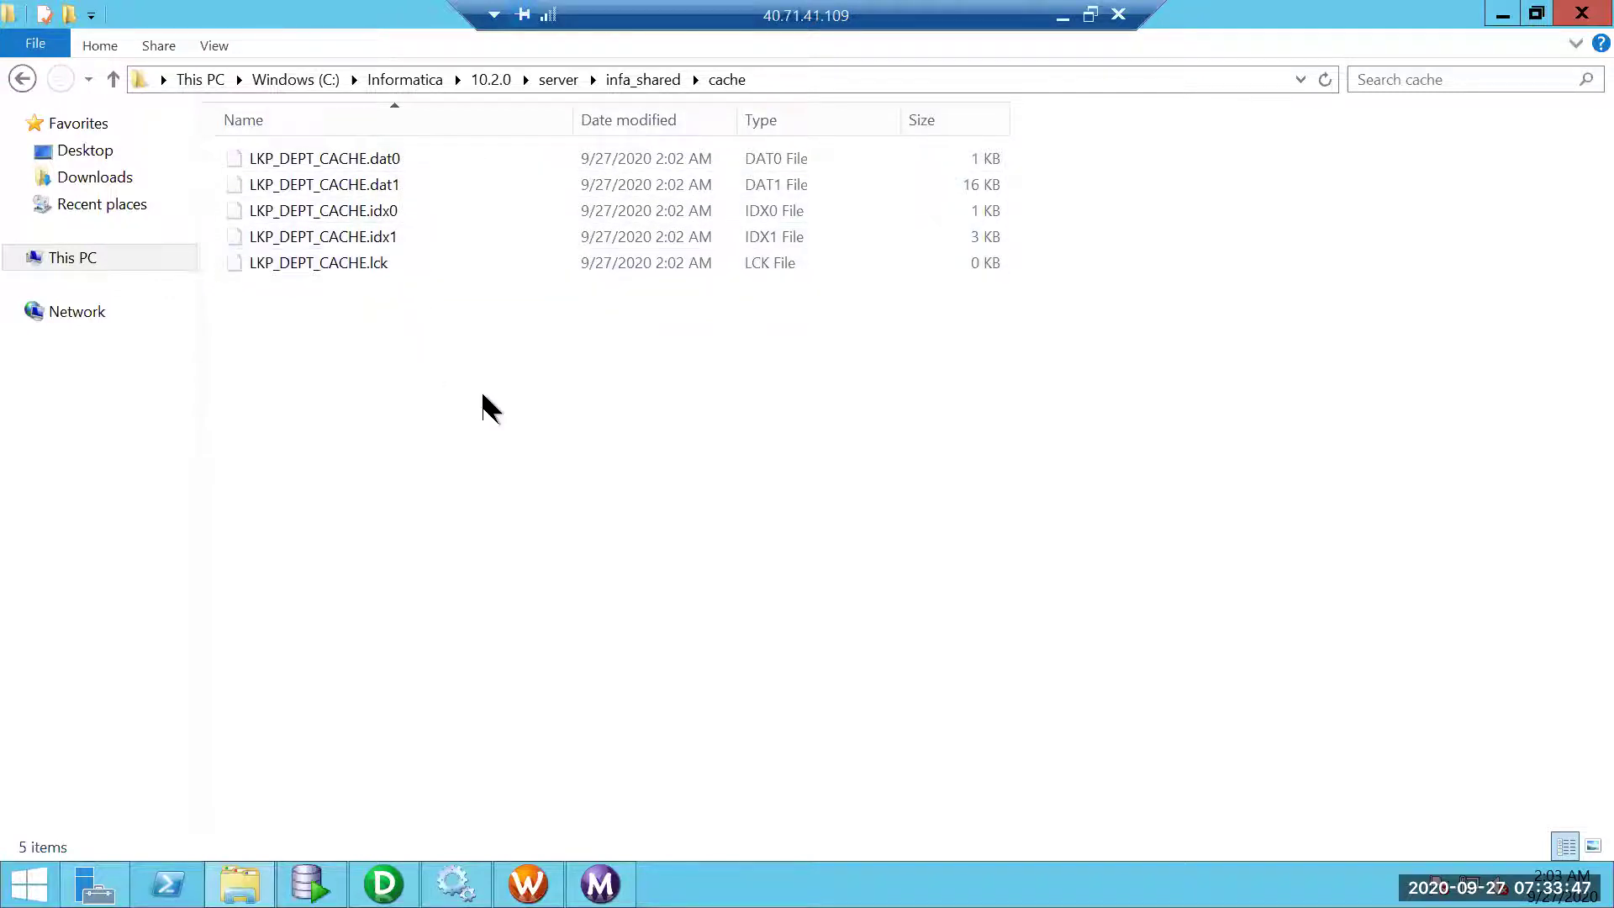
- Switch to Workflow Monitor and select the latest s_m_LKP_Customer run
left_click(601, 883)
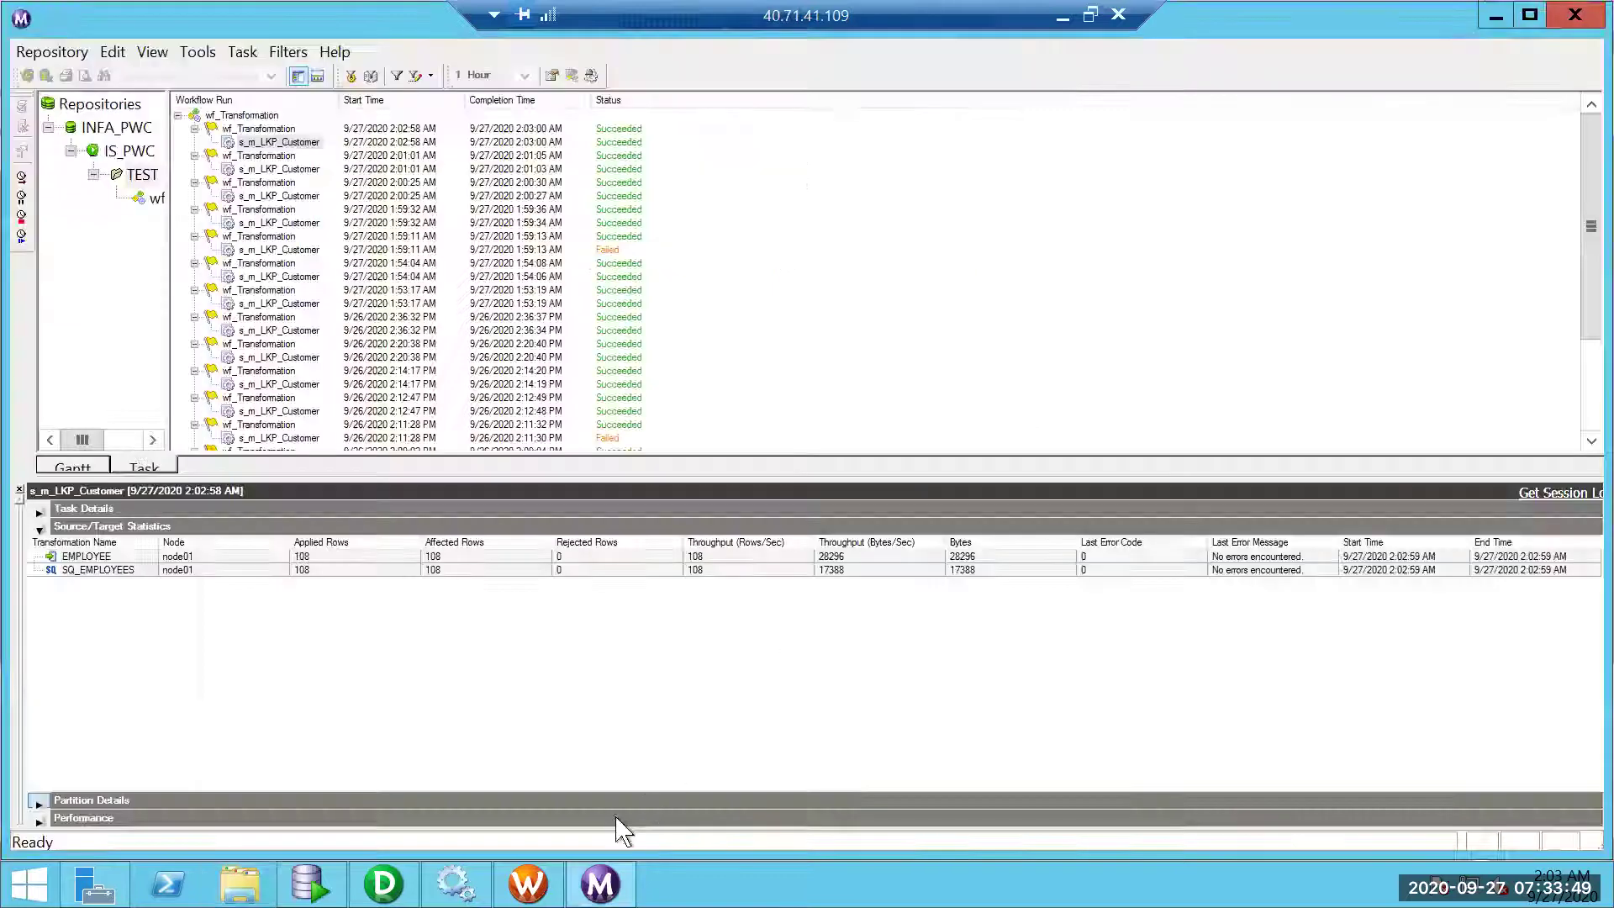
left_click(300, 139)
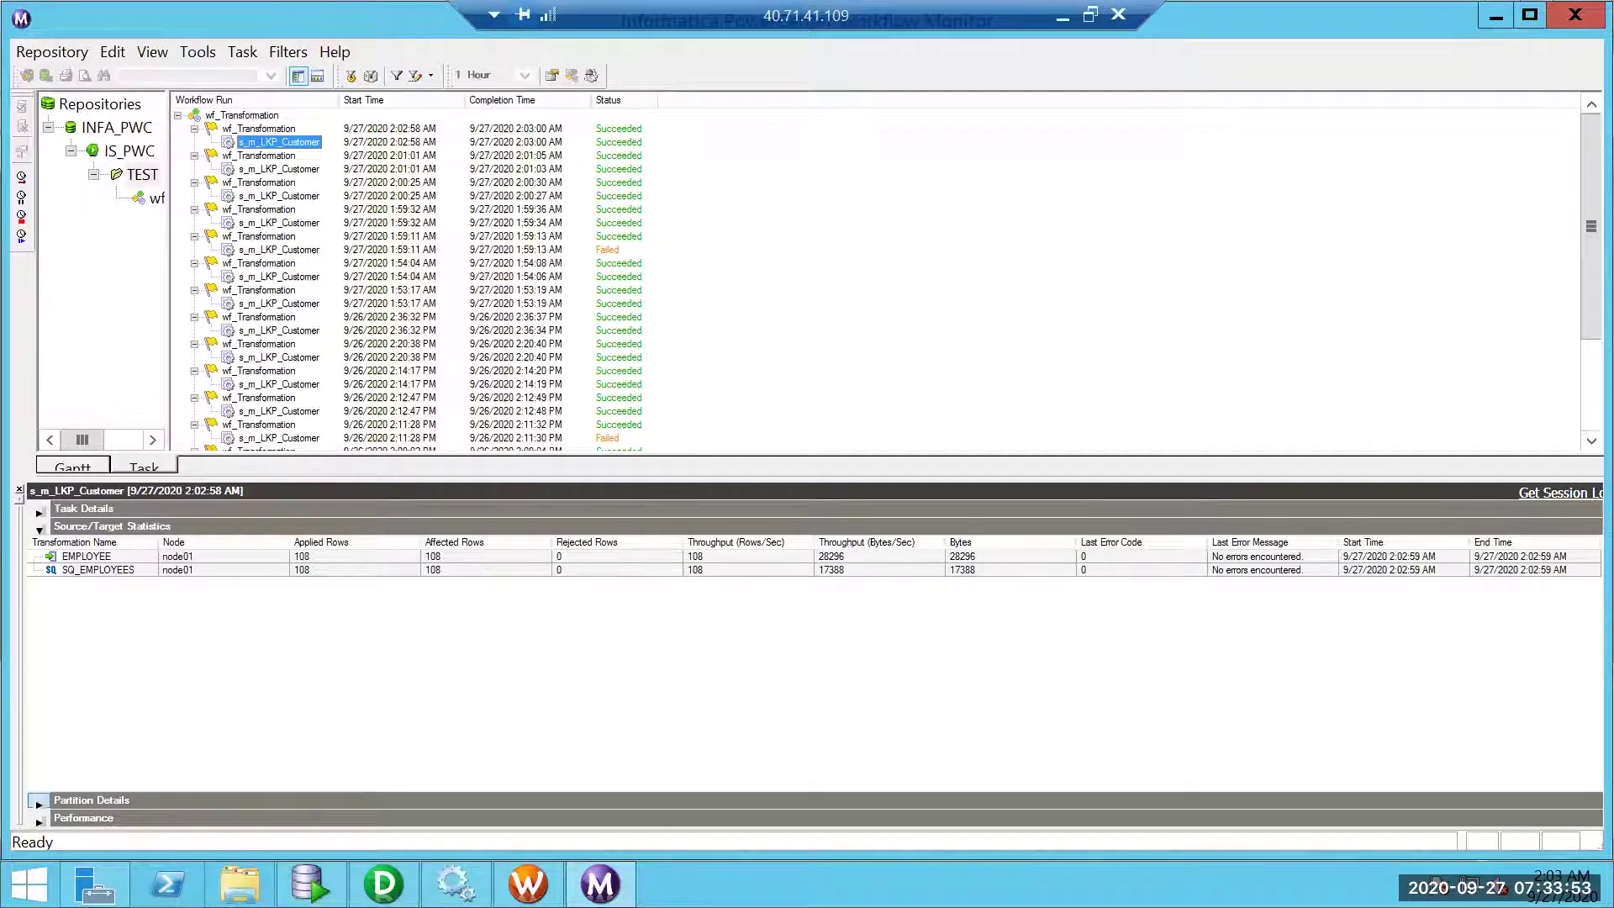
- Switch to File Explorer and reach infa_shared's cache folder again by way of the recently used BadFiles folder
left_click(239, 883)
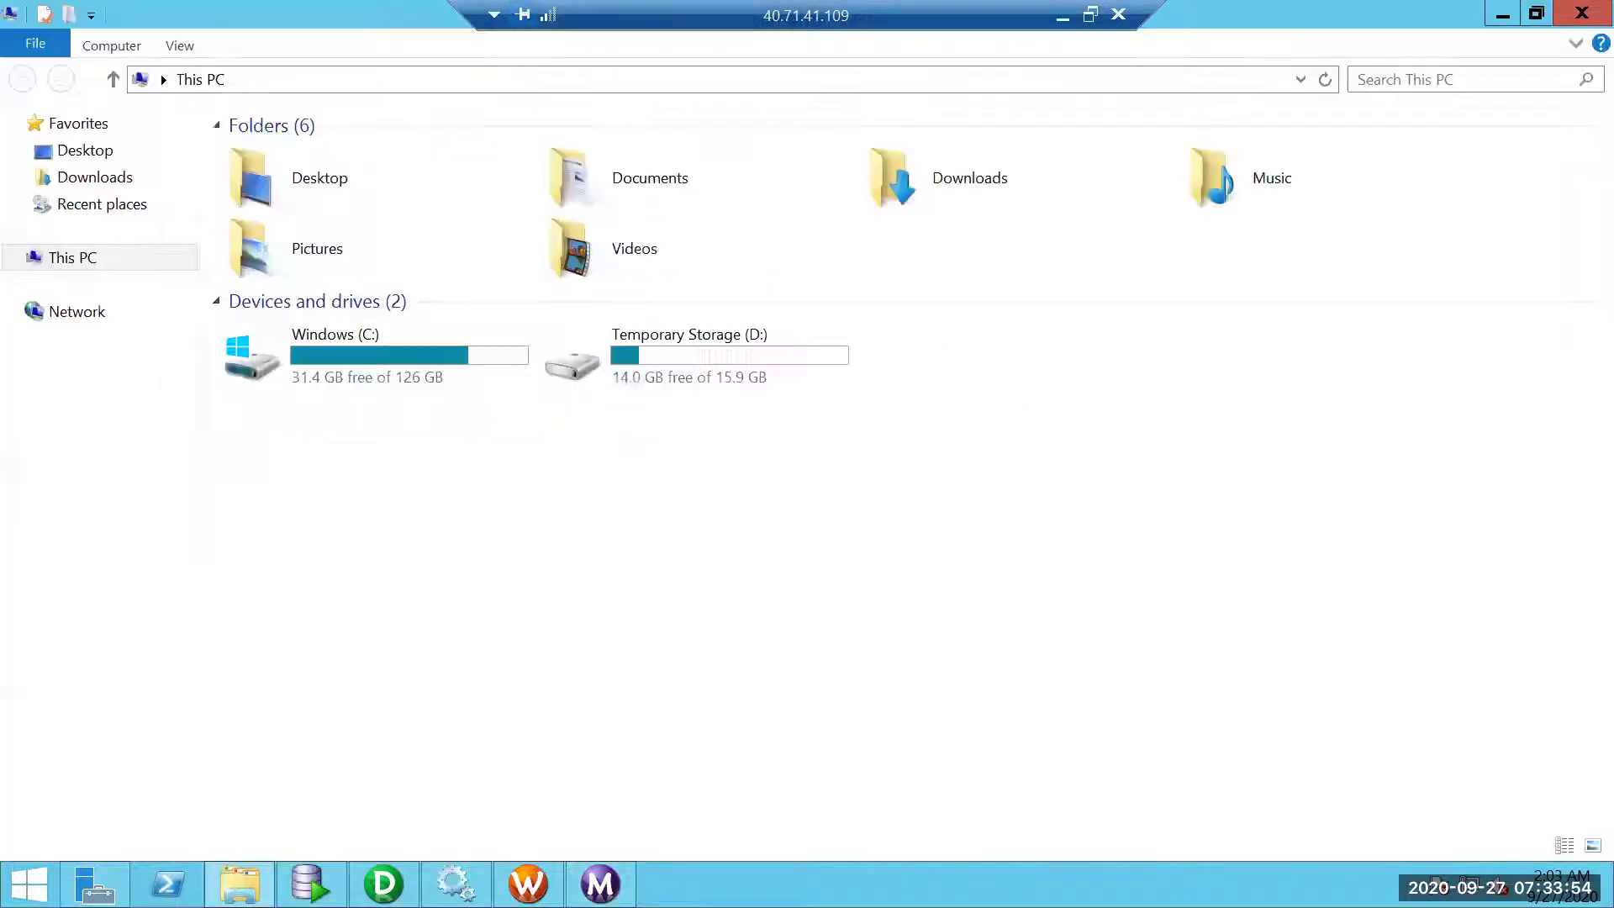
left_click(59, 206)
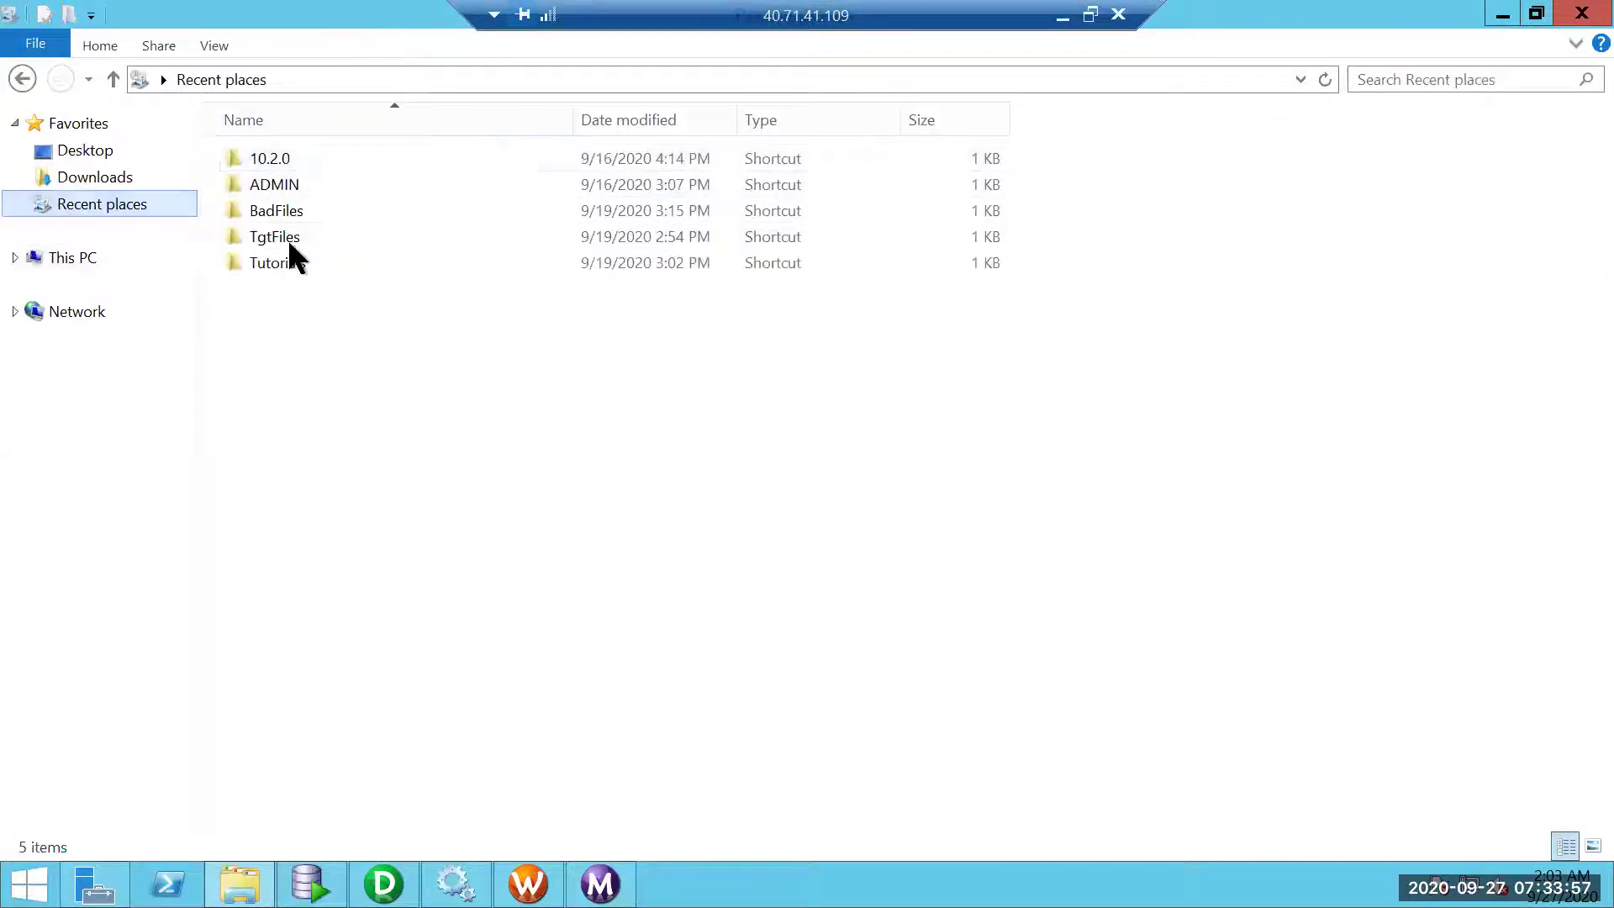
double_click(293, 216)
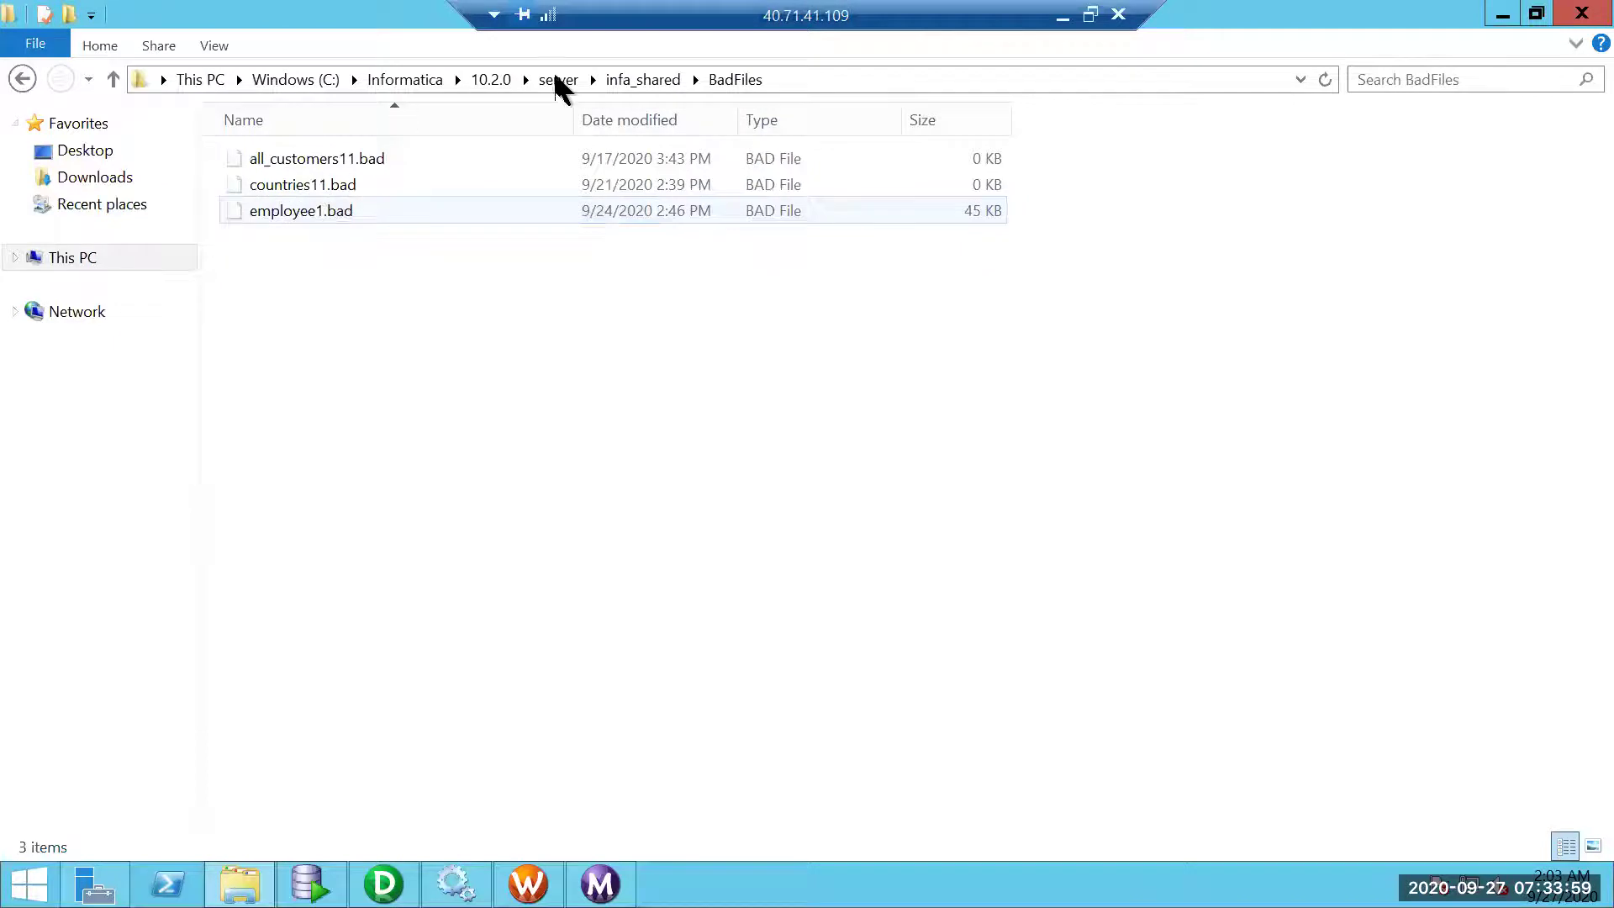
left_click(652, 82)
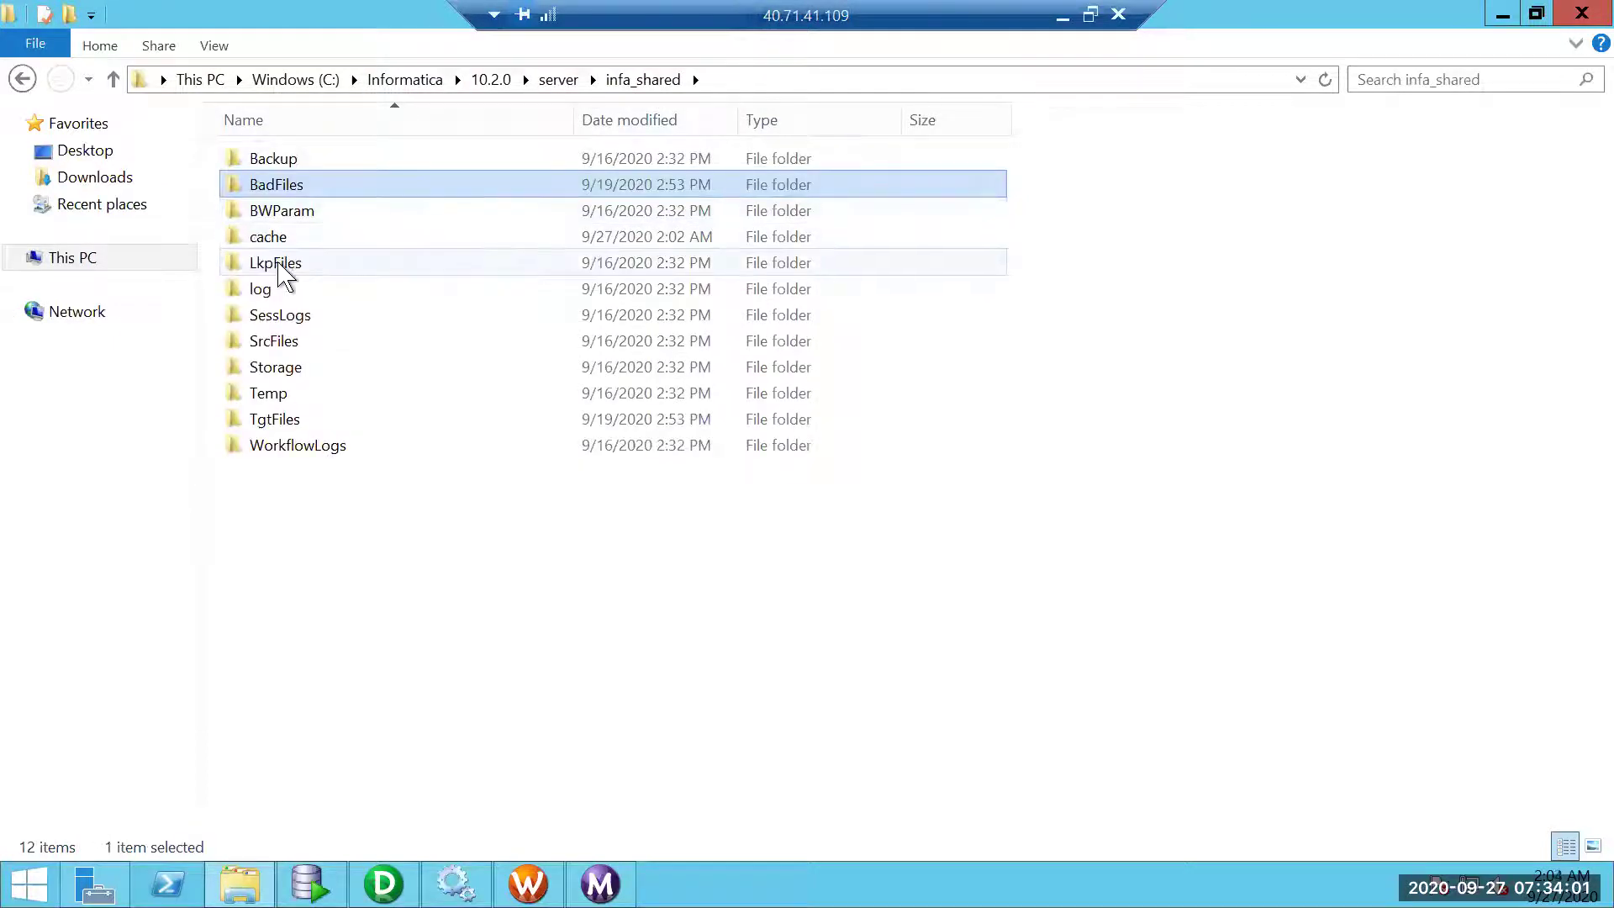
double_click(277, 264)
key("BackSpace")
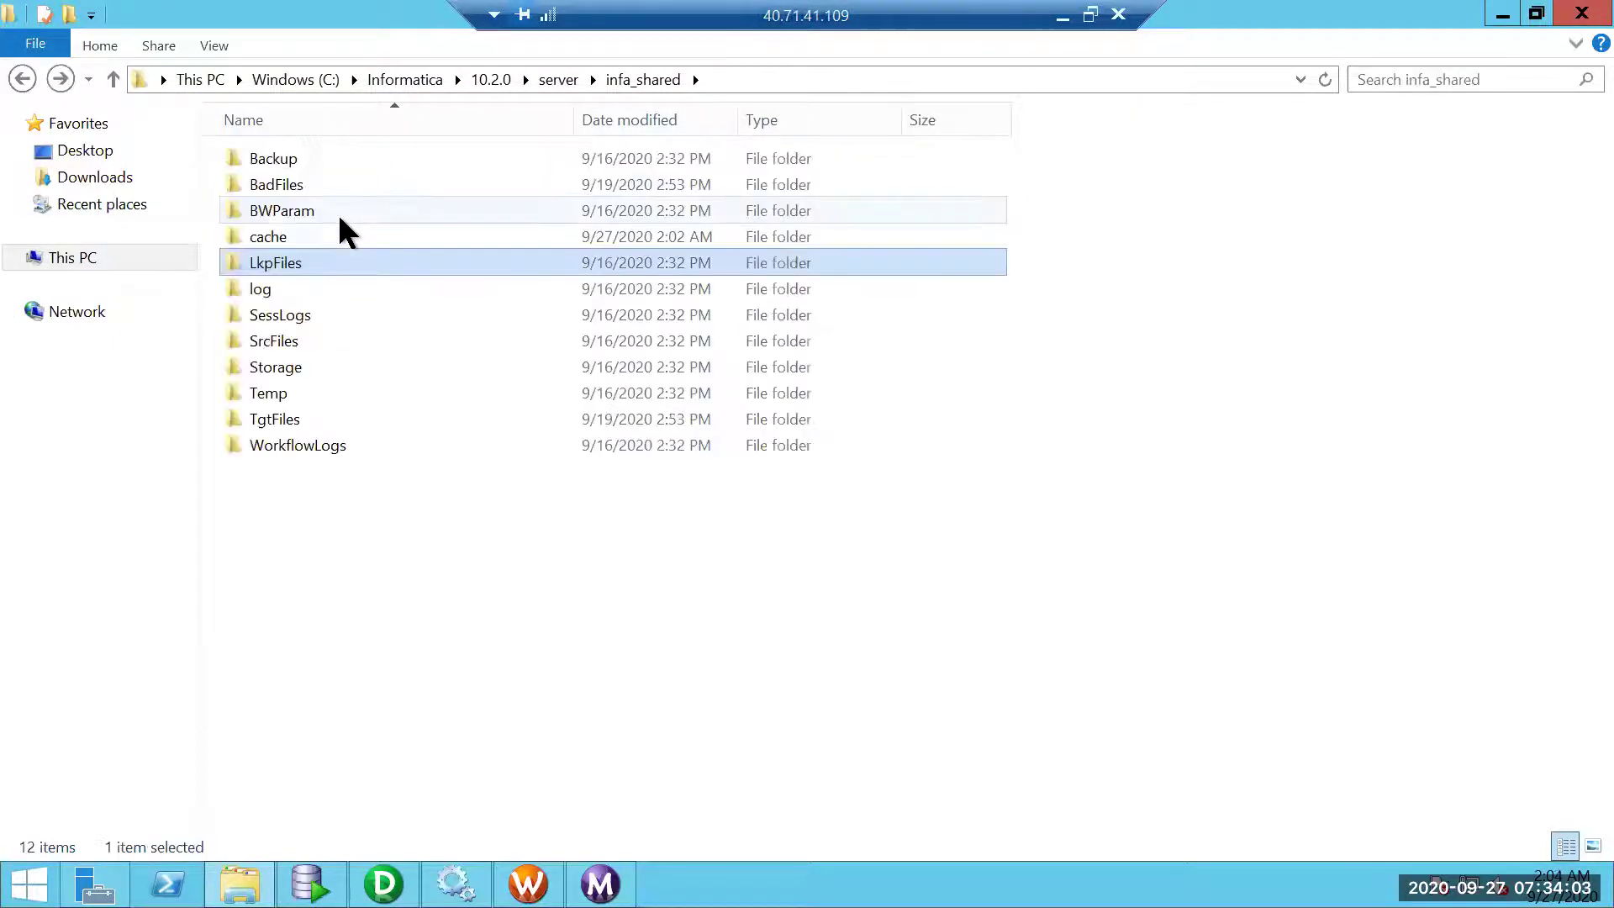
double_click(340, 218)
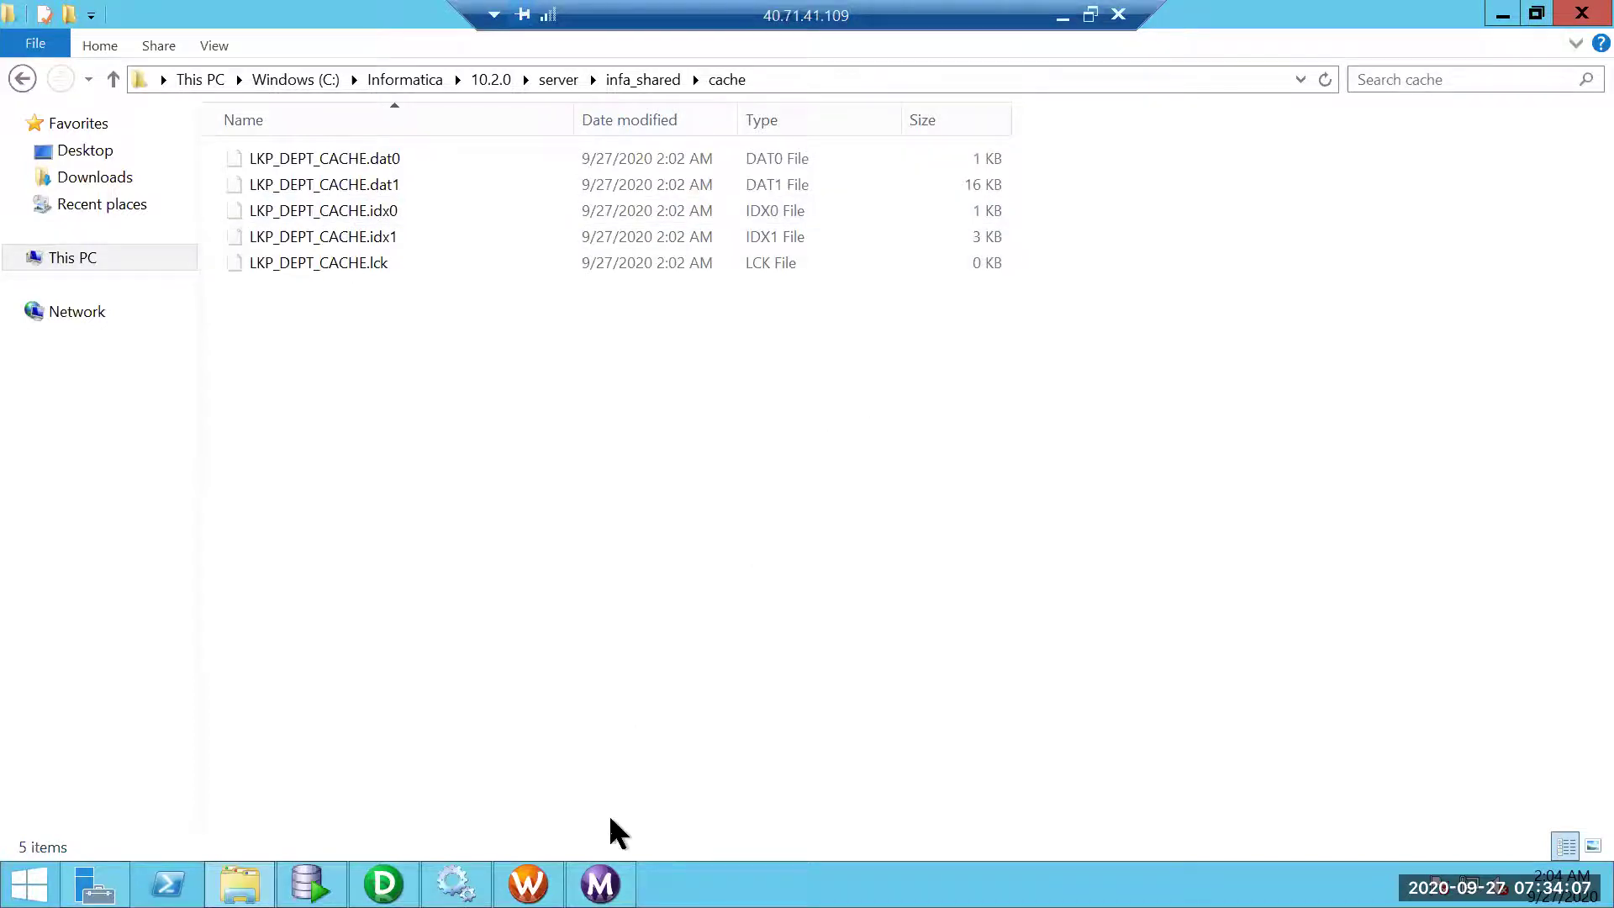
left_click(599, 883)
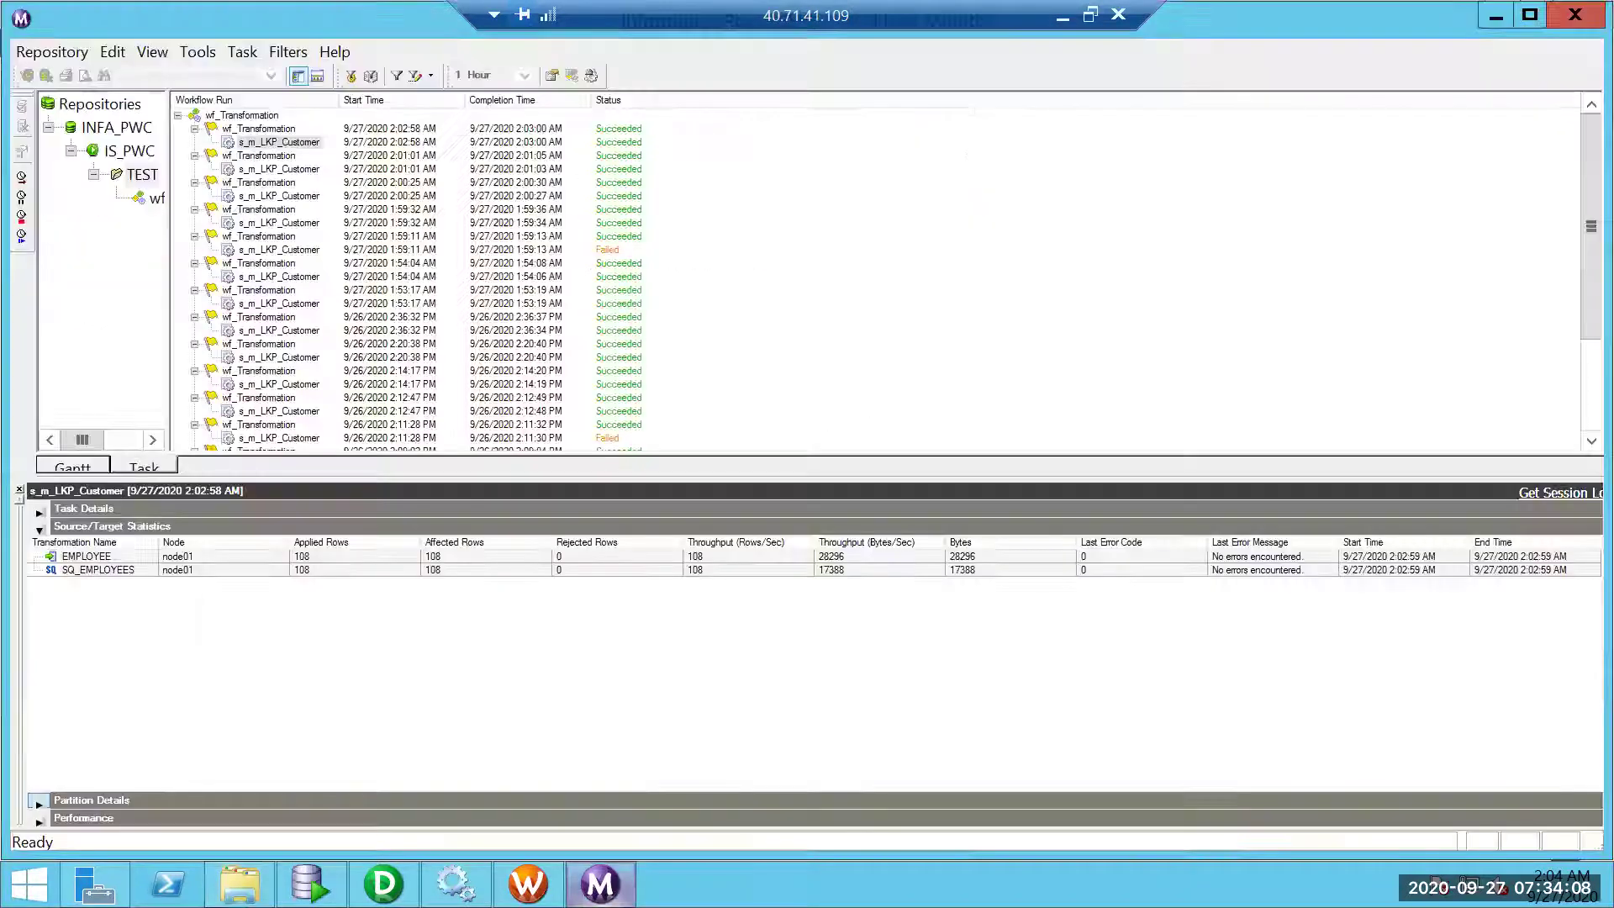
right_click(278, 141)
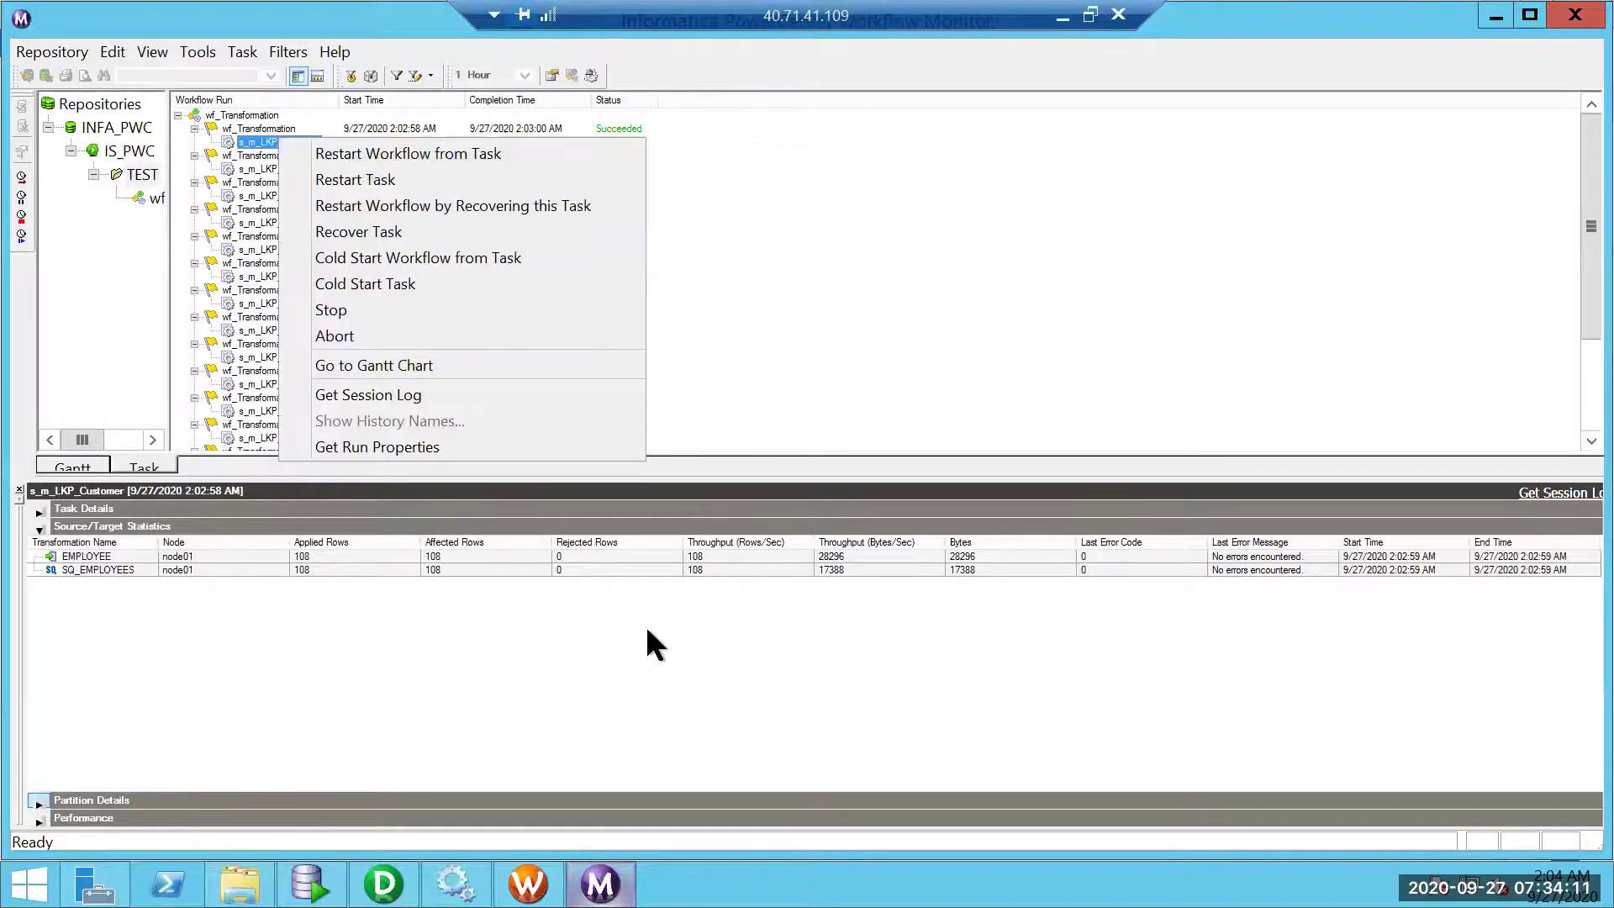
left_click(639, 556)
- Switch to SQL Developer and run the DELETE FROM EMPLOYEE statement in the TEST worksheet
key("alt+Tab")
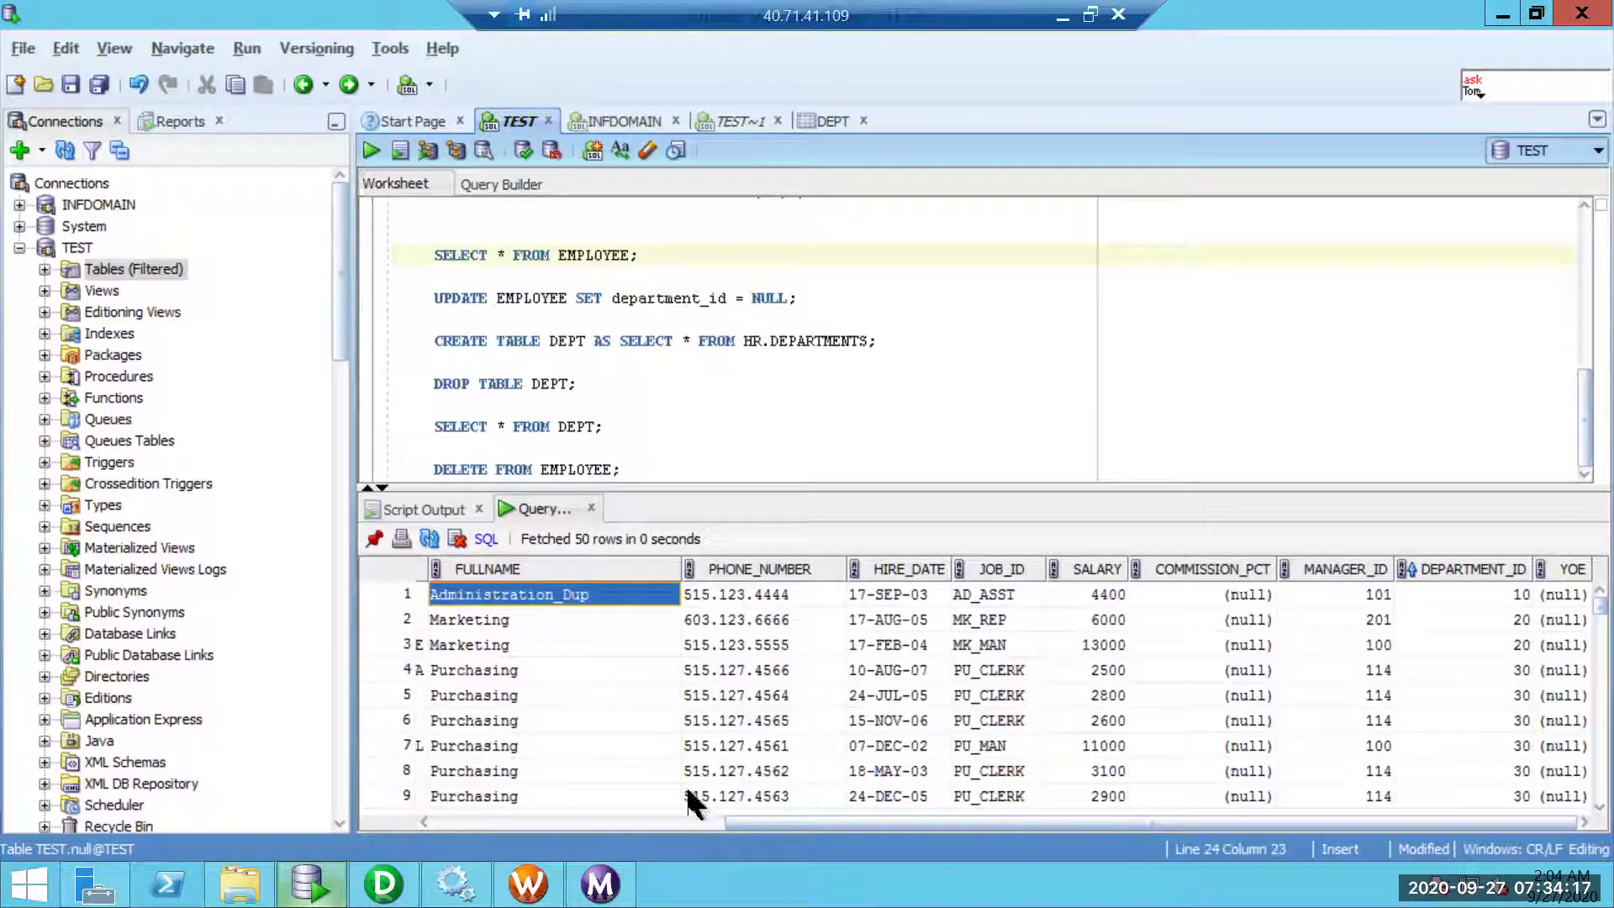
left_click(611, 469)
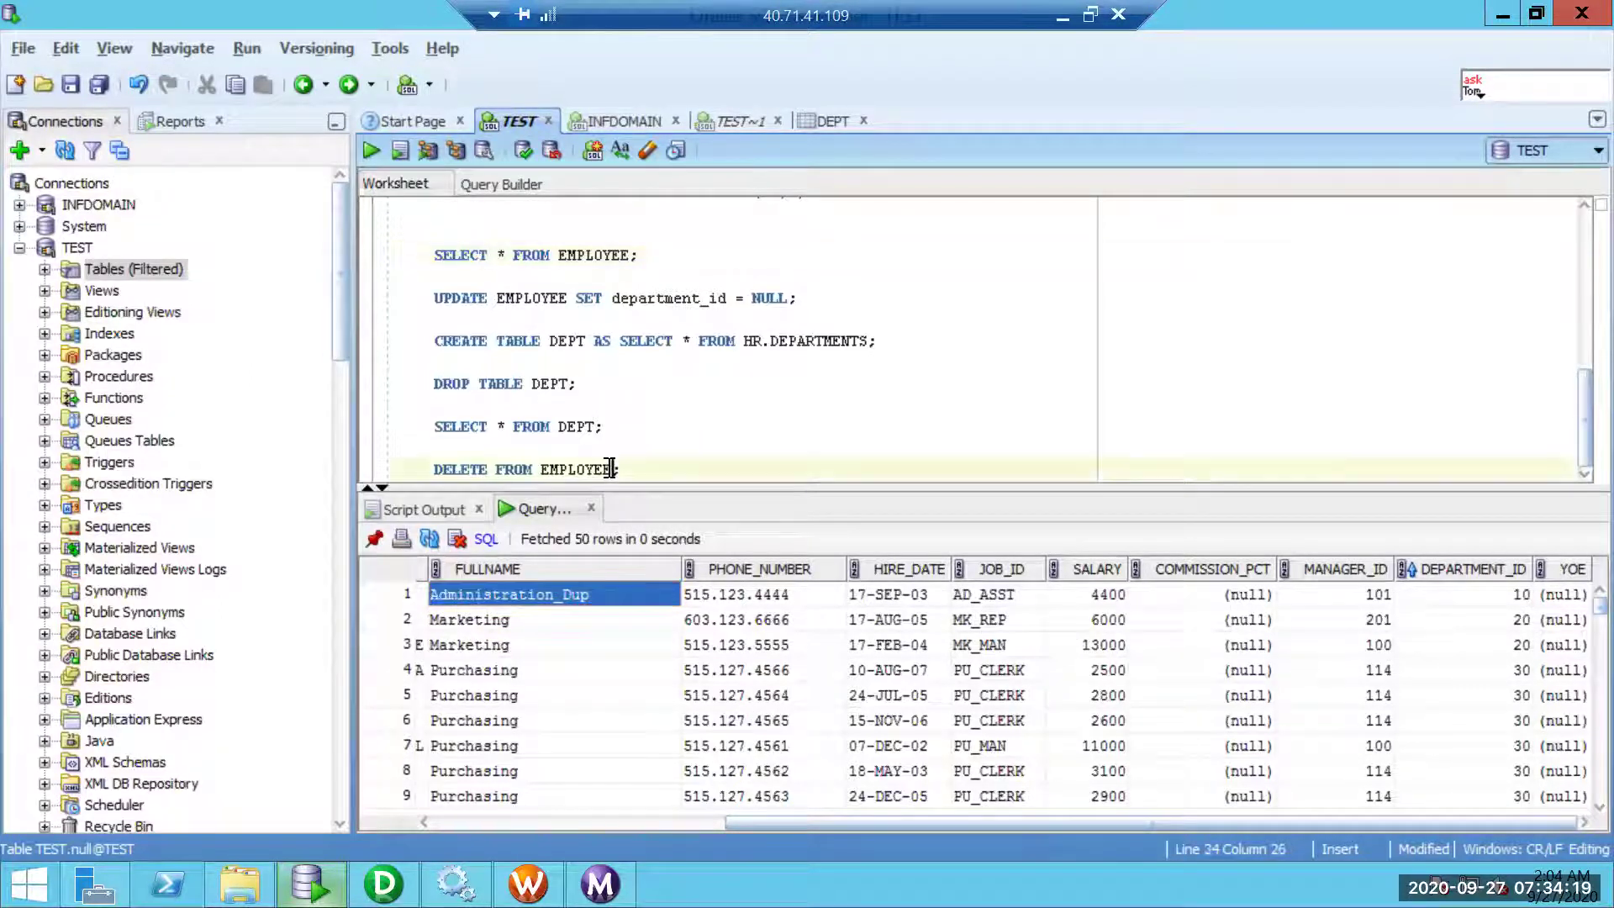
key("ctrl+Return")
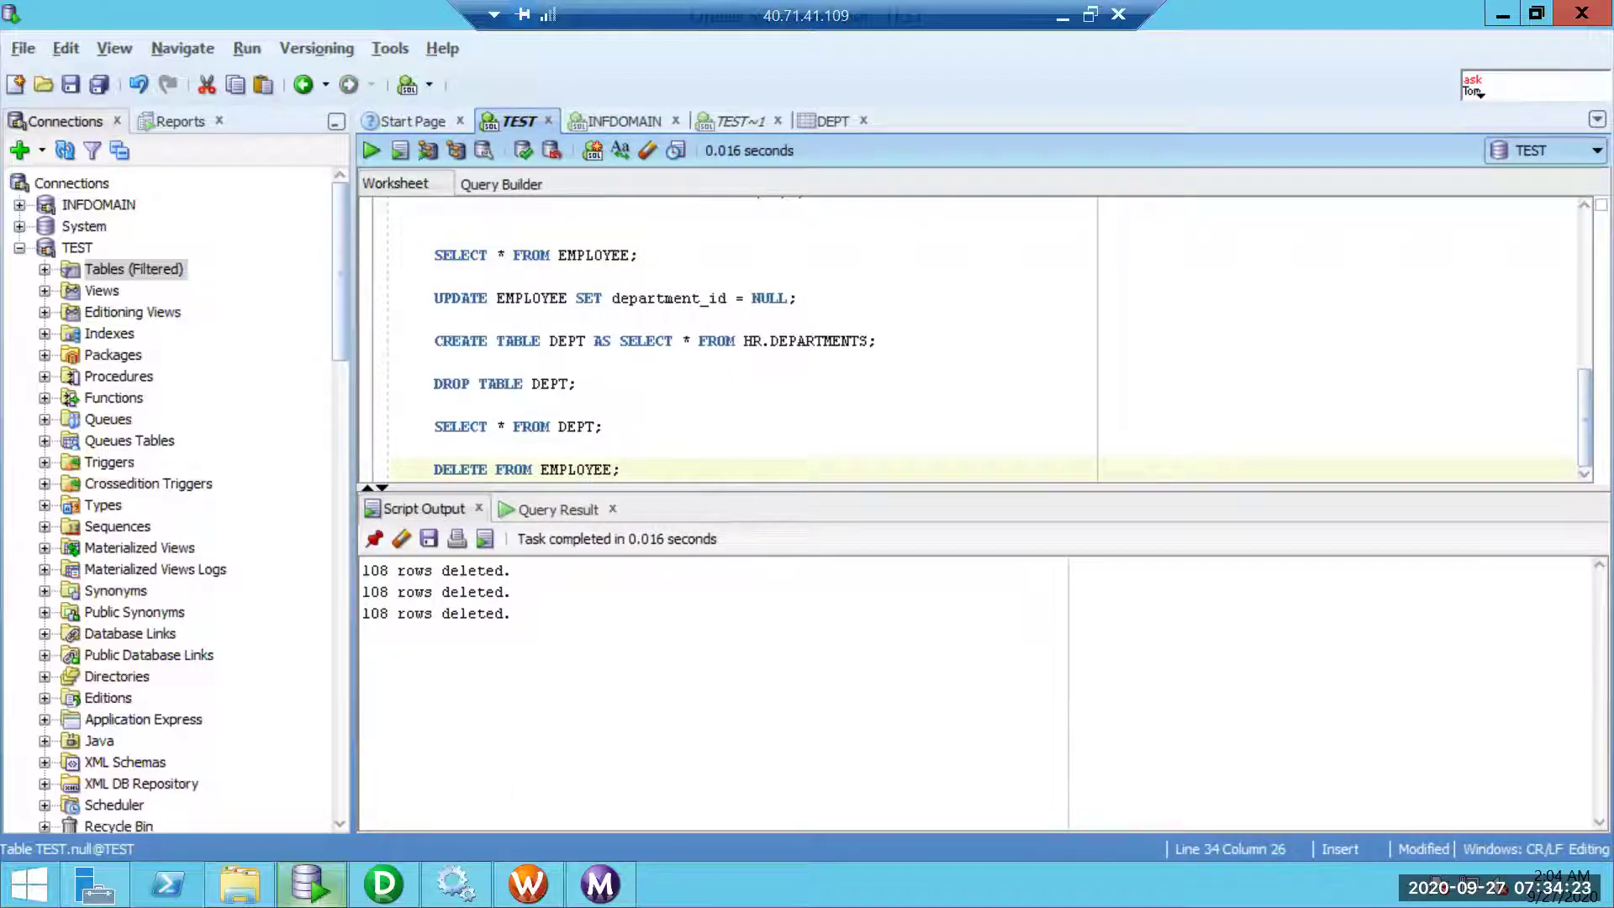
- Switch to Workflow Manager and start the s_m_LKP_Customer session task of wf_Transformation
left_click(528, 883)
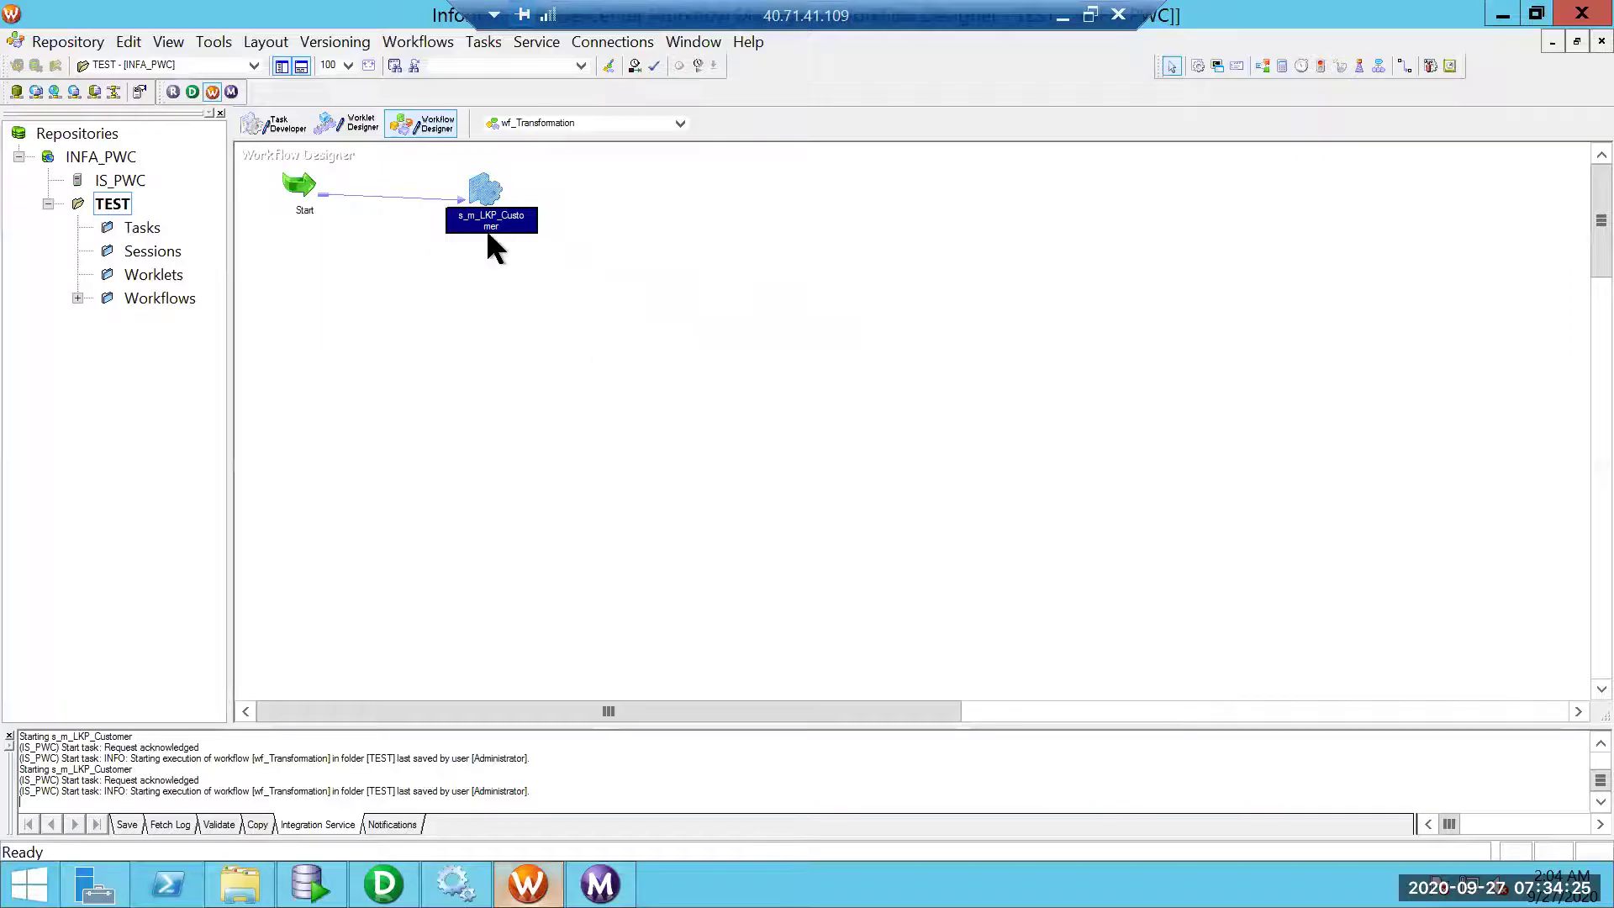
right_click(480, 189)
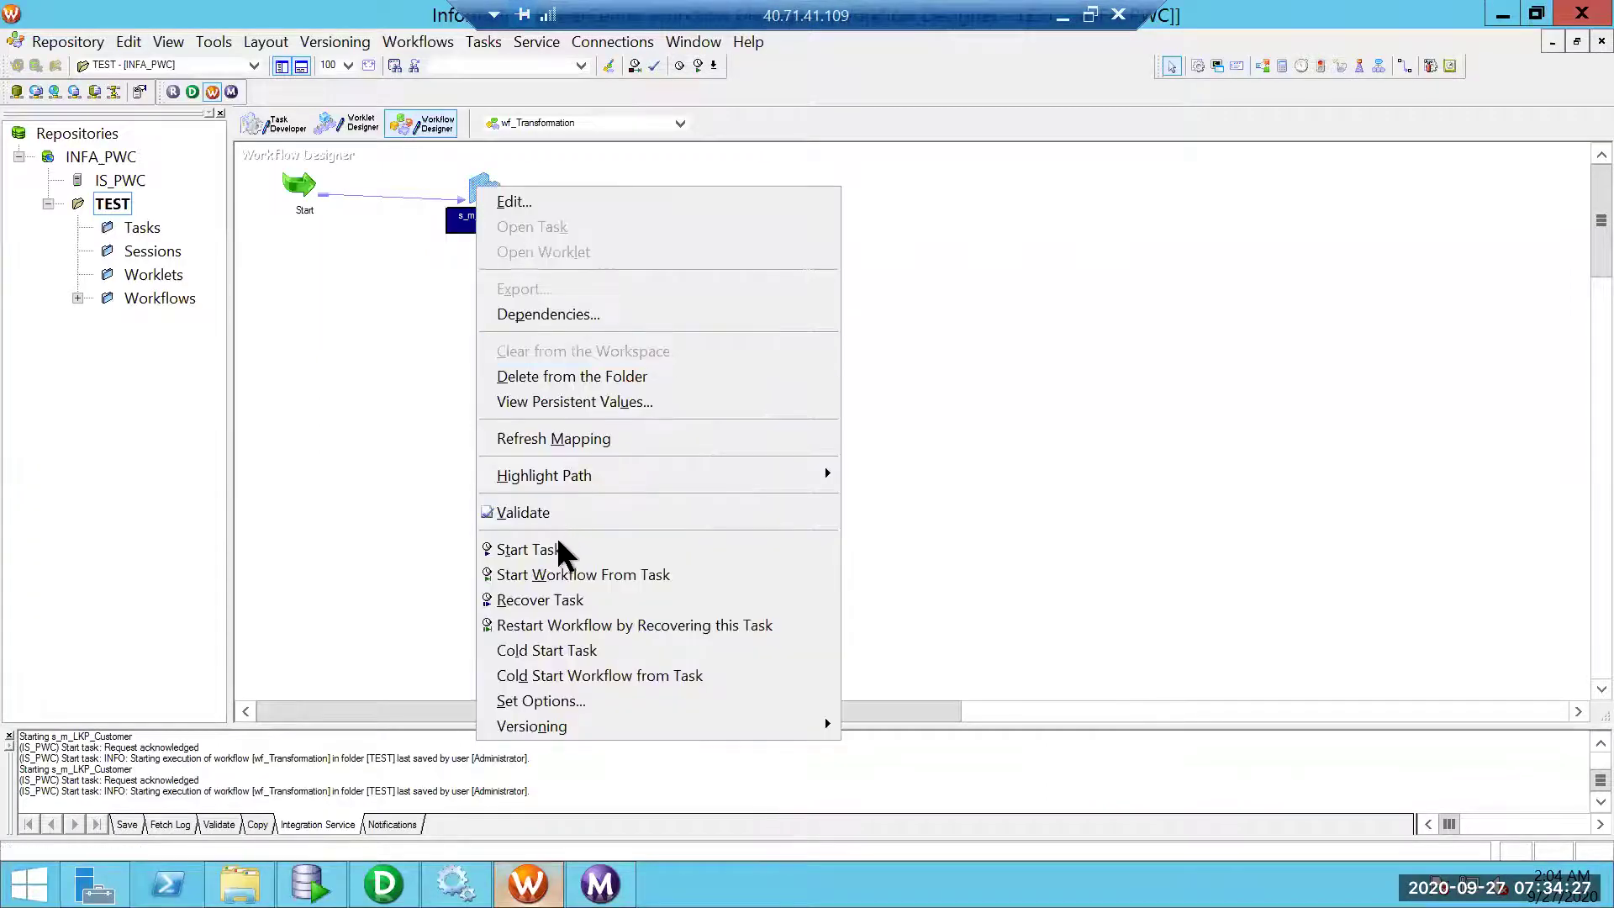
left_click(556, 548)
- Switch to Workflow Monitor and open the session log of the newest s_m_LKP_Customer run
left_click(600, 883)
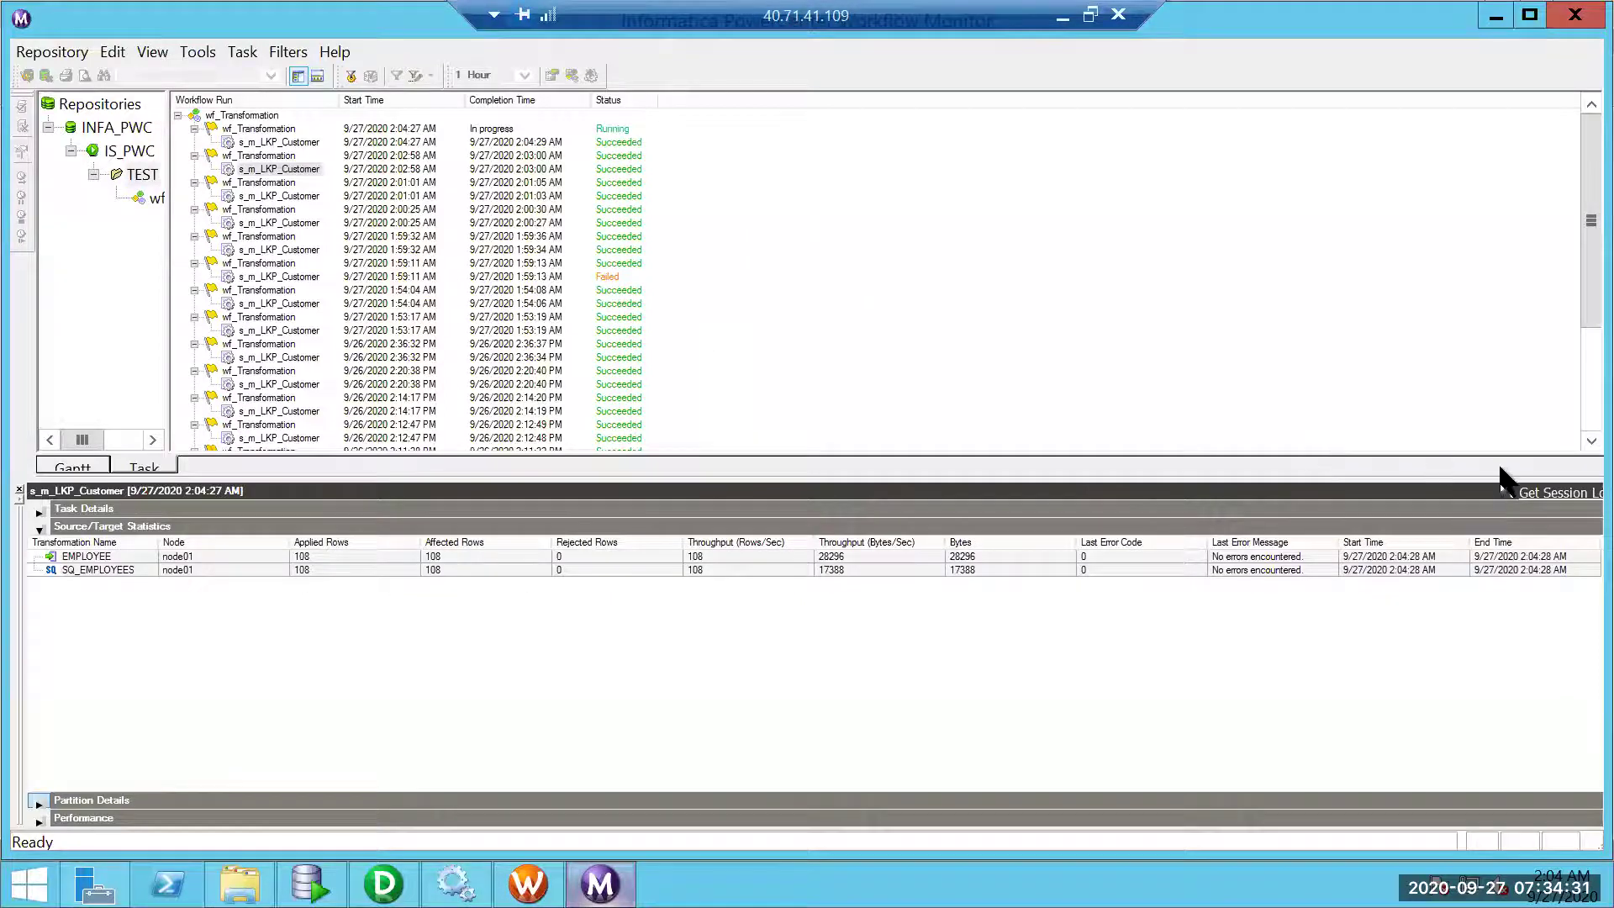
left_click(1560, 495)
left_click(866, 77)
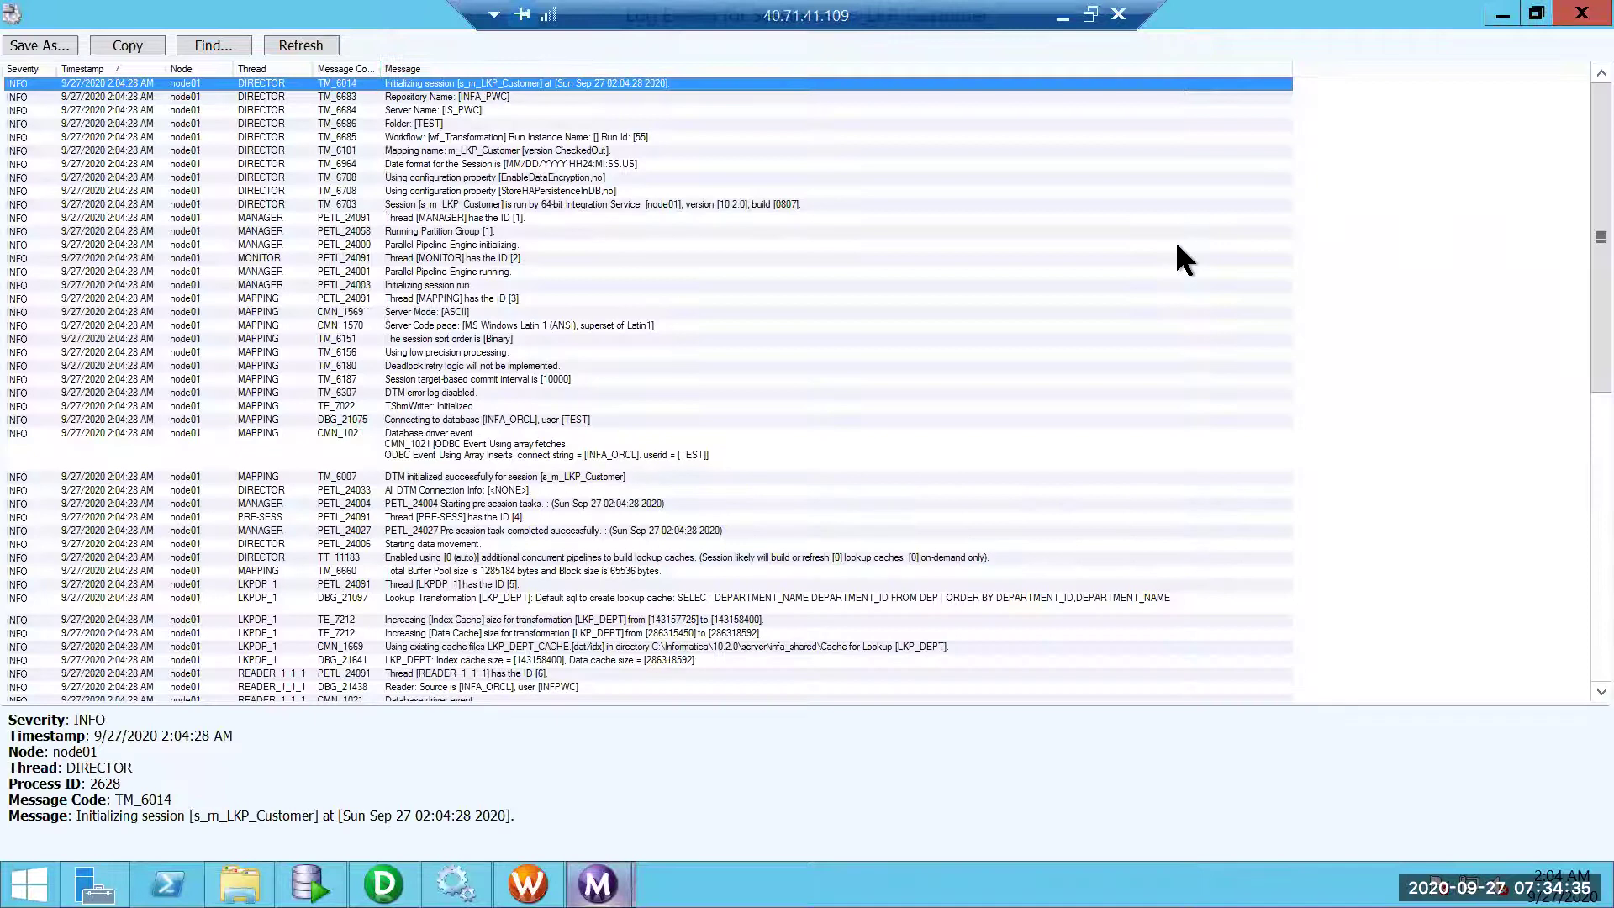
- Examine the log entries about the LKP_DEPT lookup cache and check the cache files in File Explorer
left_click(483, 599)
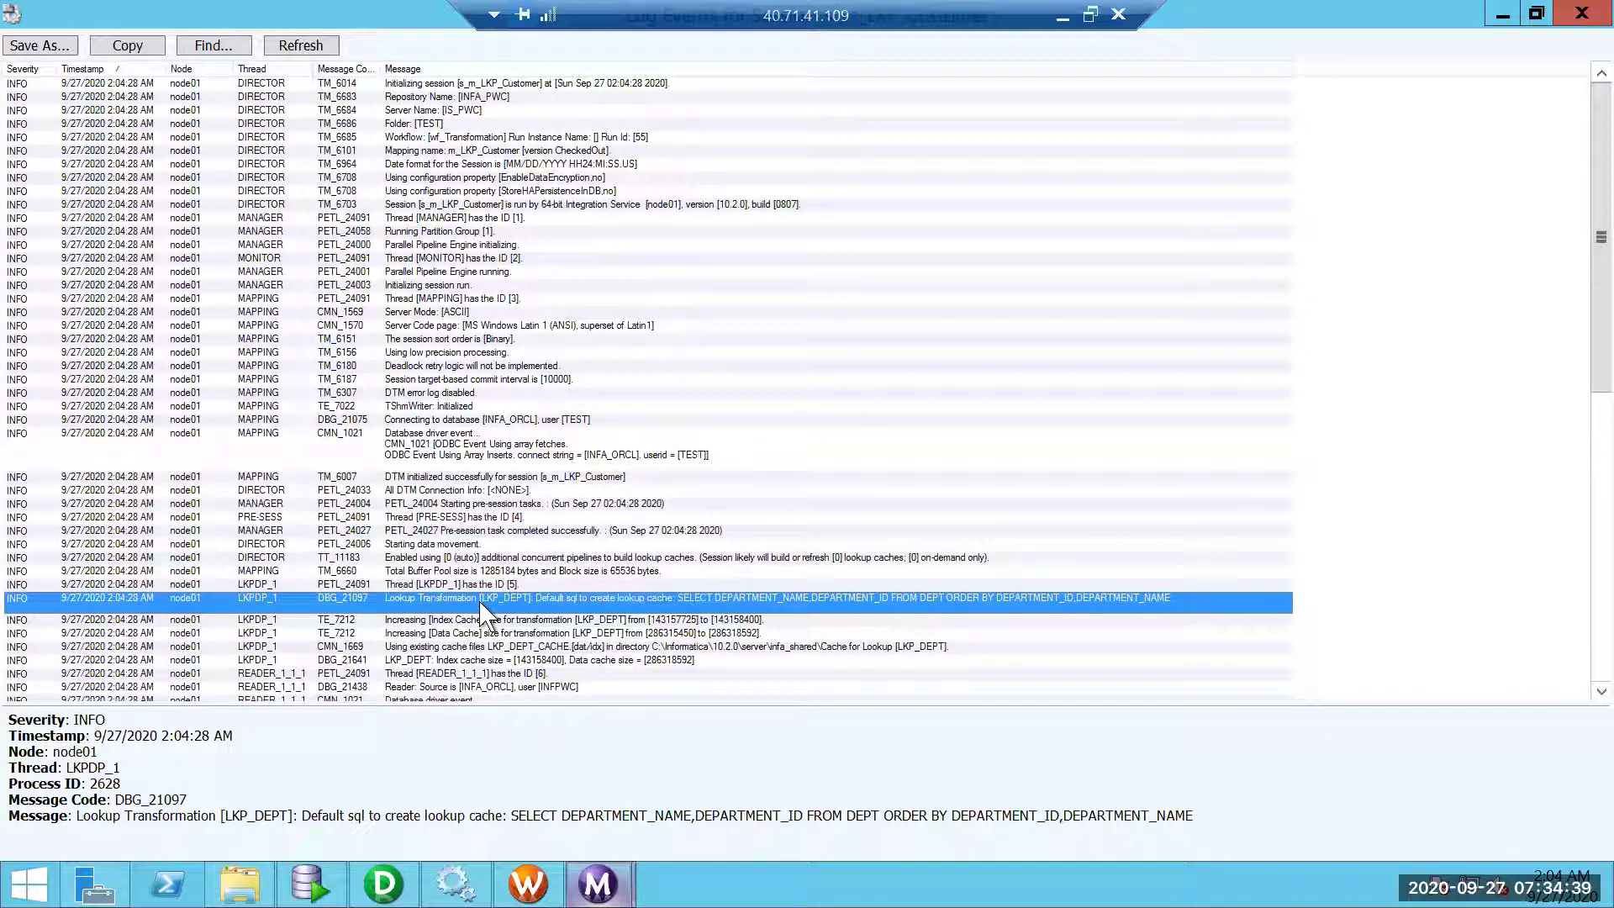
key("Up")
key("Up")
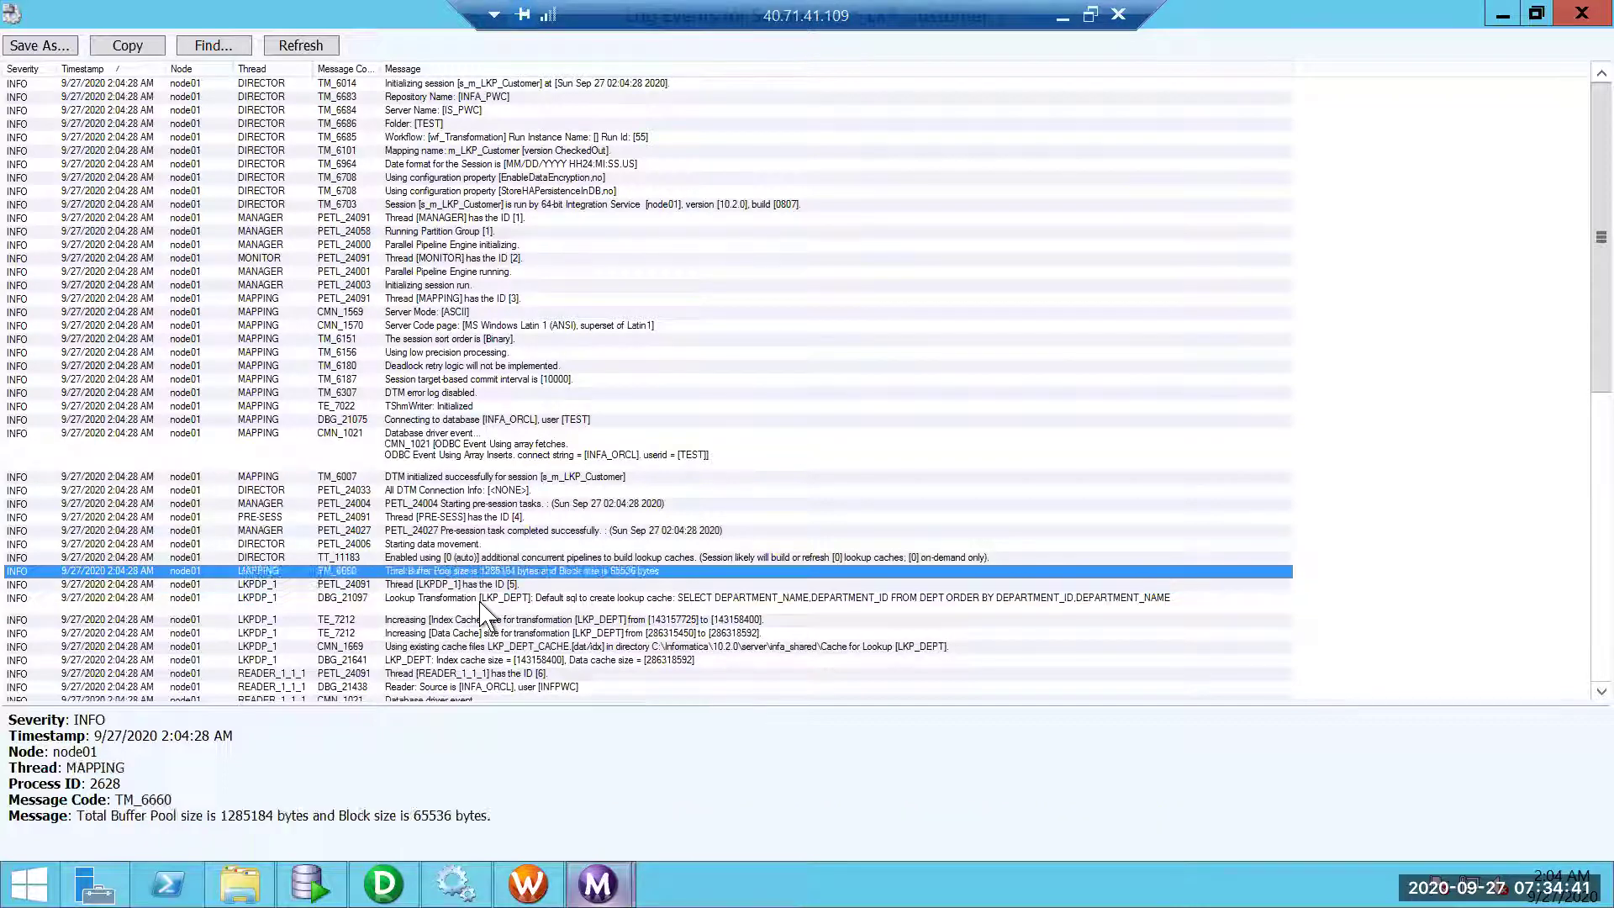
key("Down")
key("Down")
key("Down")
key("Down")
key("Down")
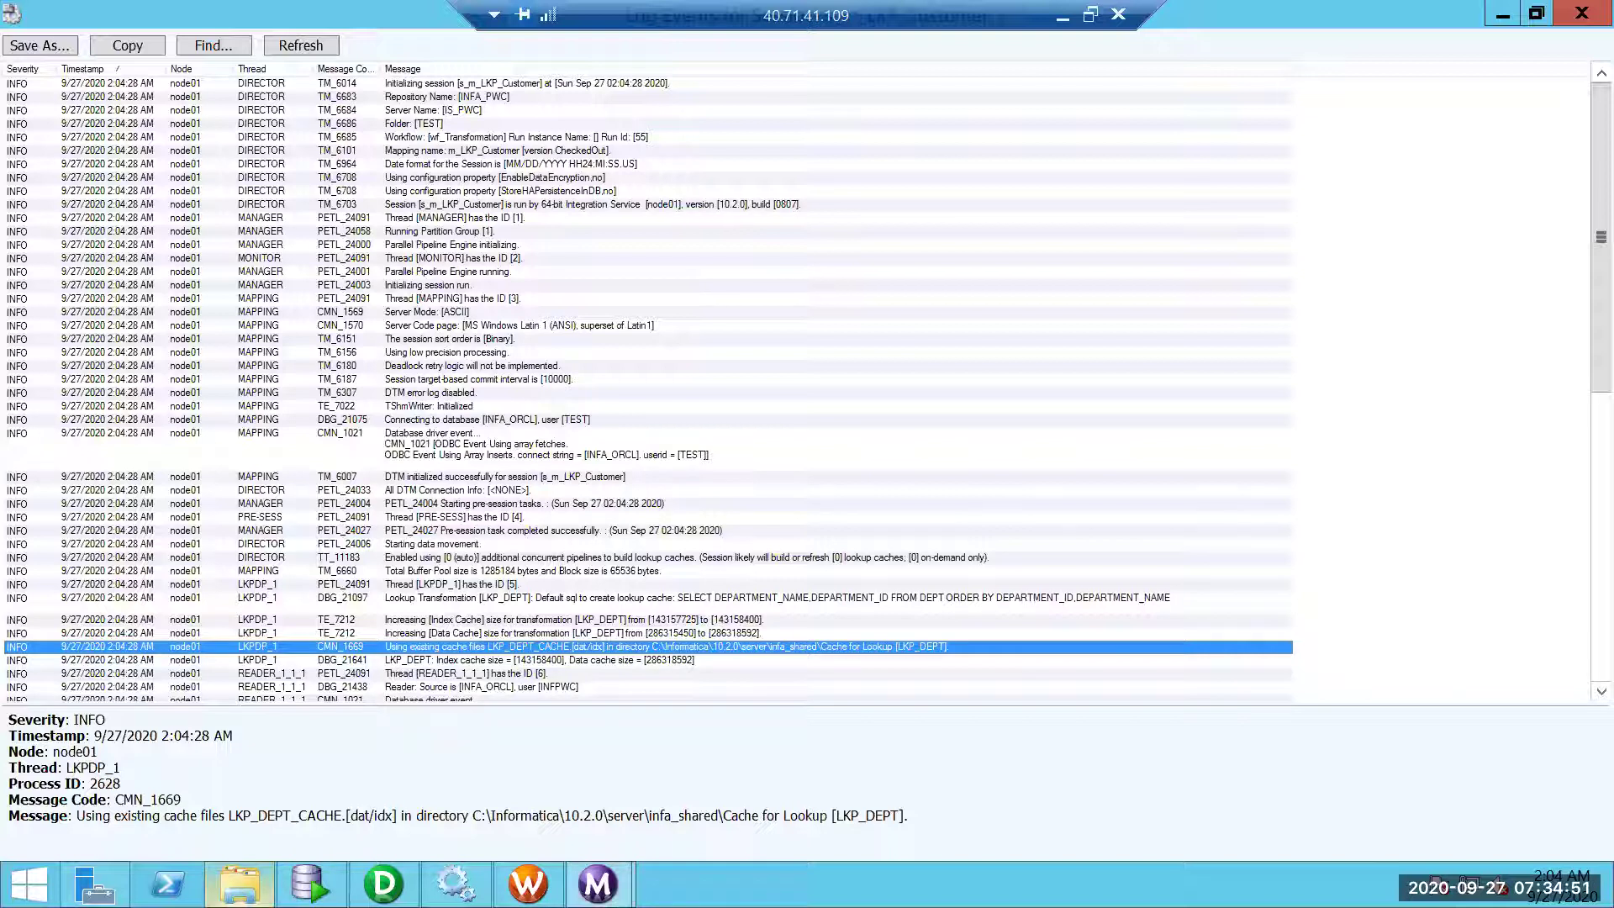
left_click(239, 883)
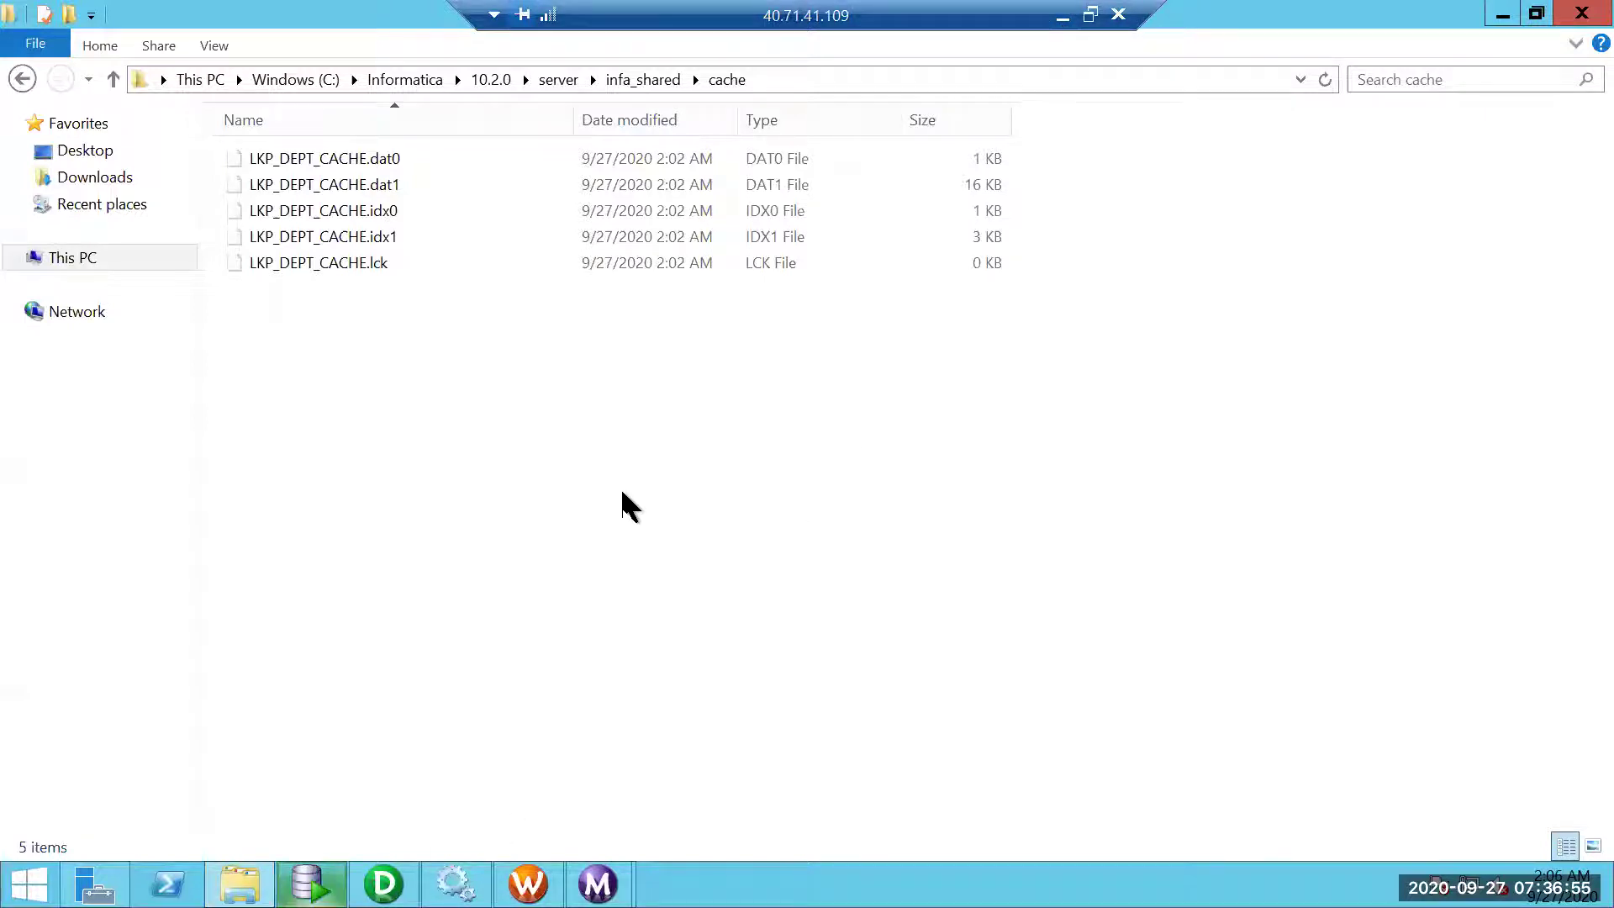
- Switch to PowerCenter Designer and delete the LKP_DEPT lookup transformation from the m_LKP_Customer mapping
left_click(383, 882)
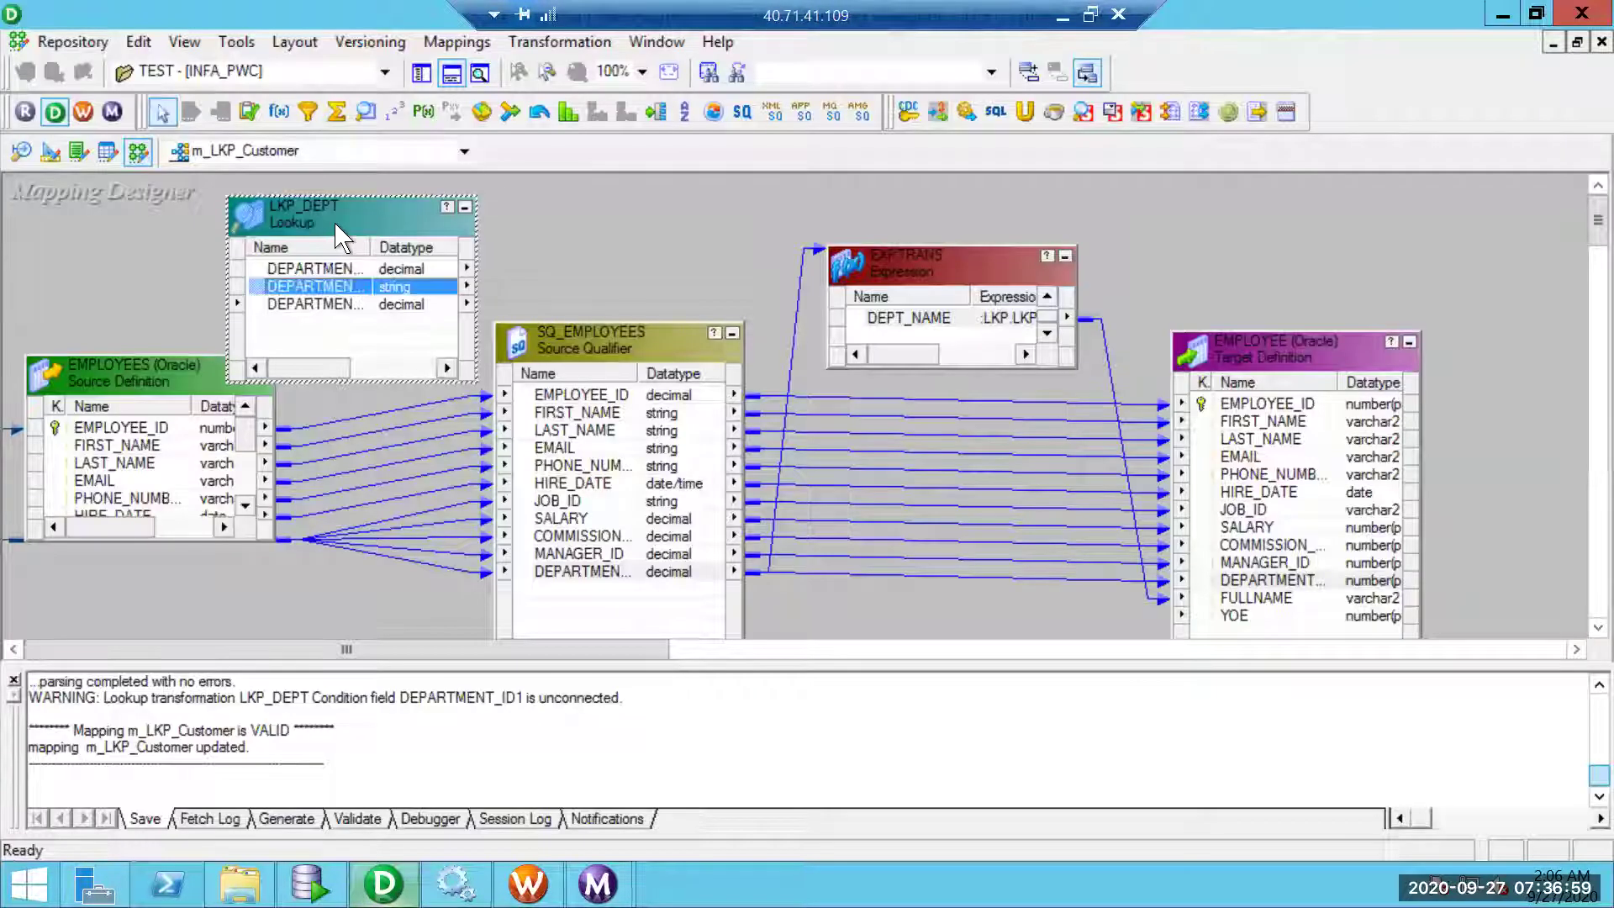
key("Delete")
left_click(904, 502)
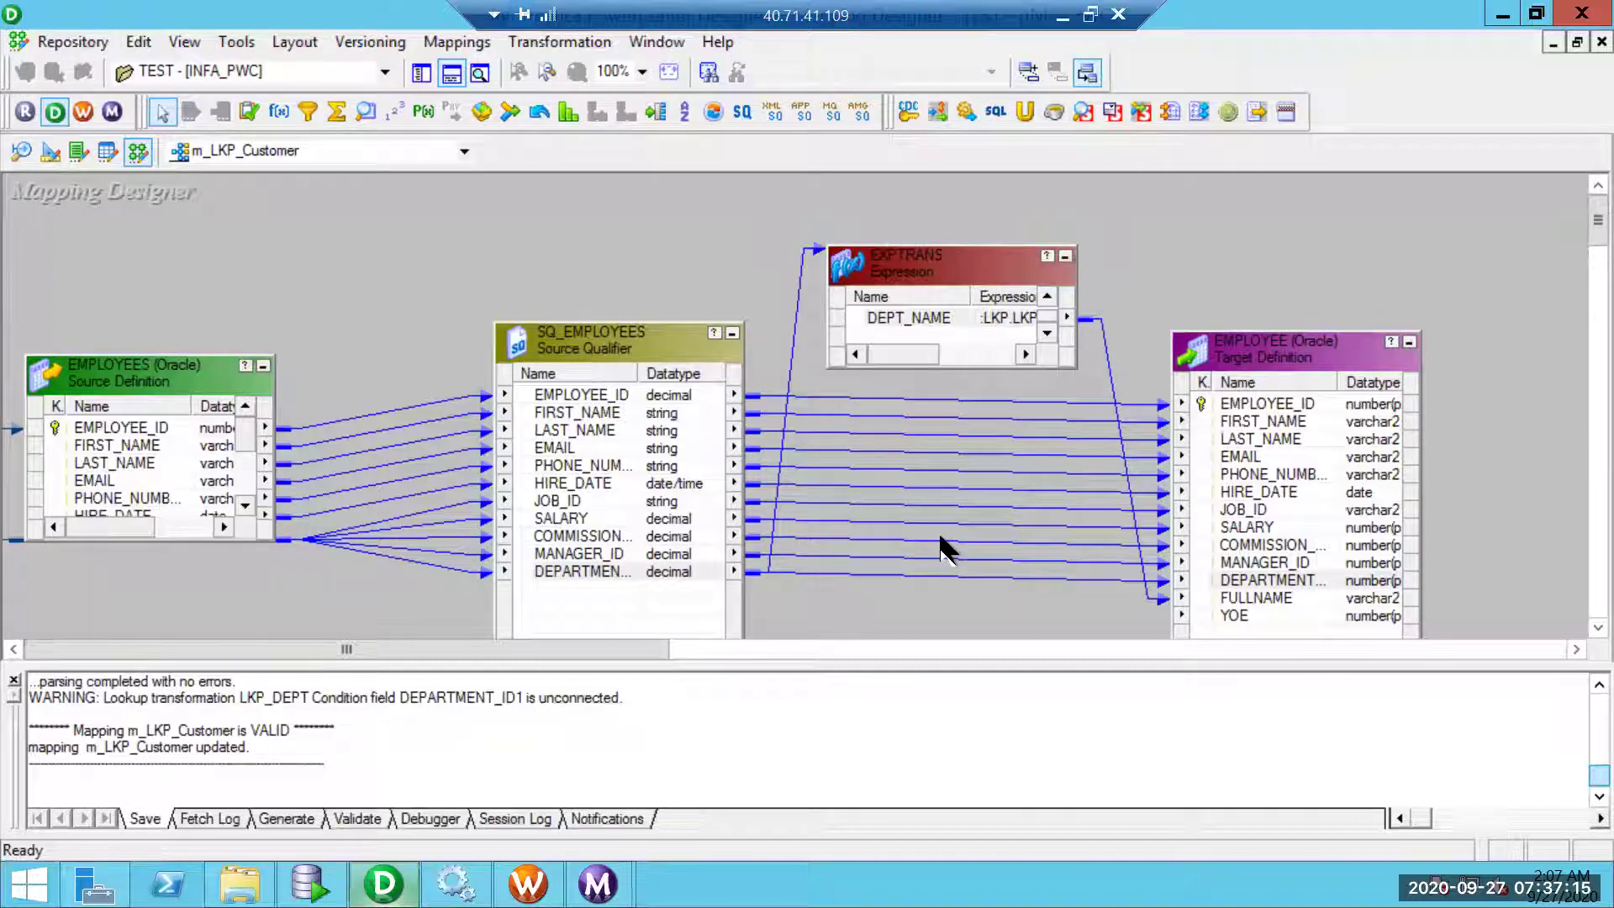
- Delete the EXPTRANS expression transformation from the m_LKP_Customer mapping
left_click(646, 373)
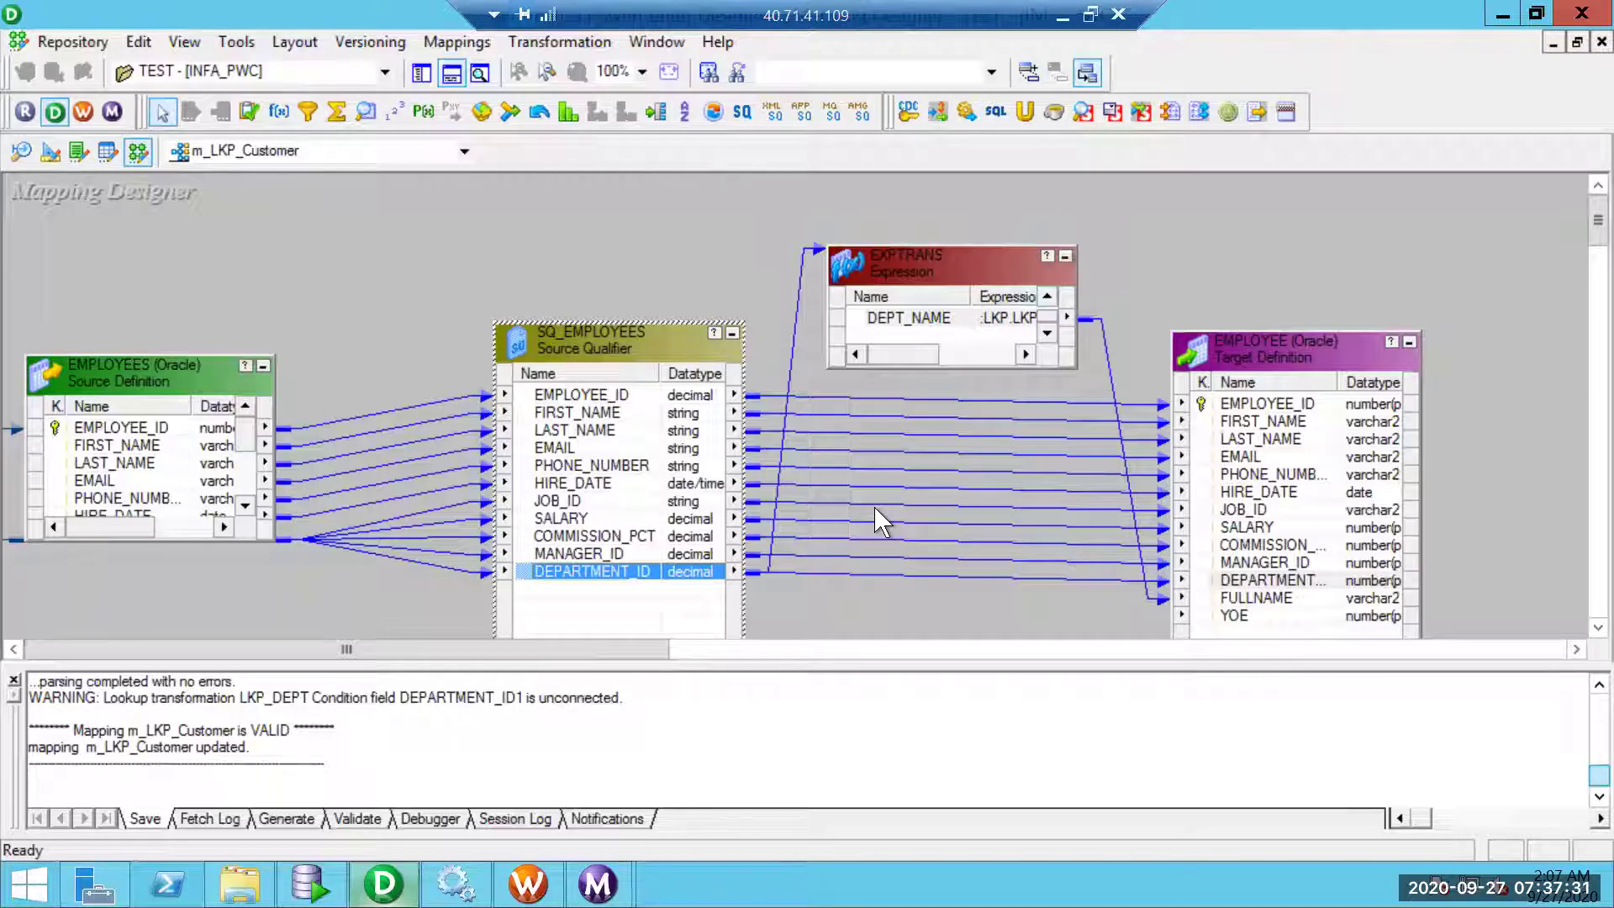
left_click(856, 454)
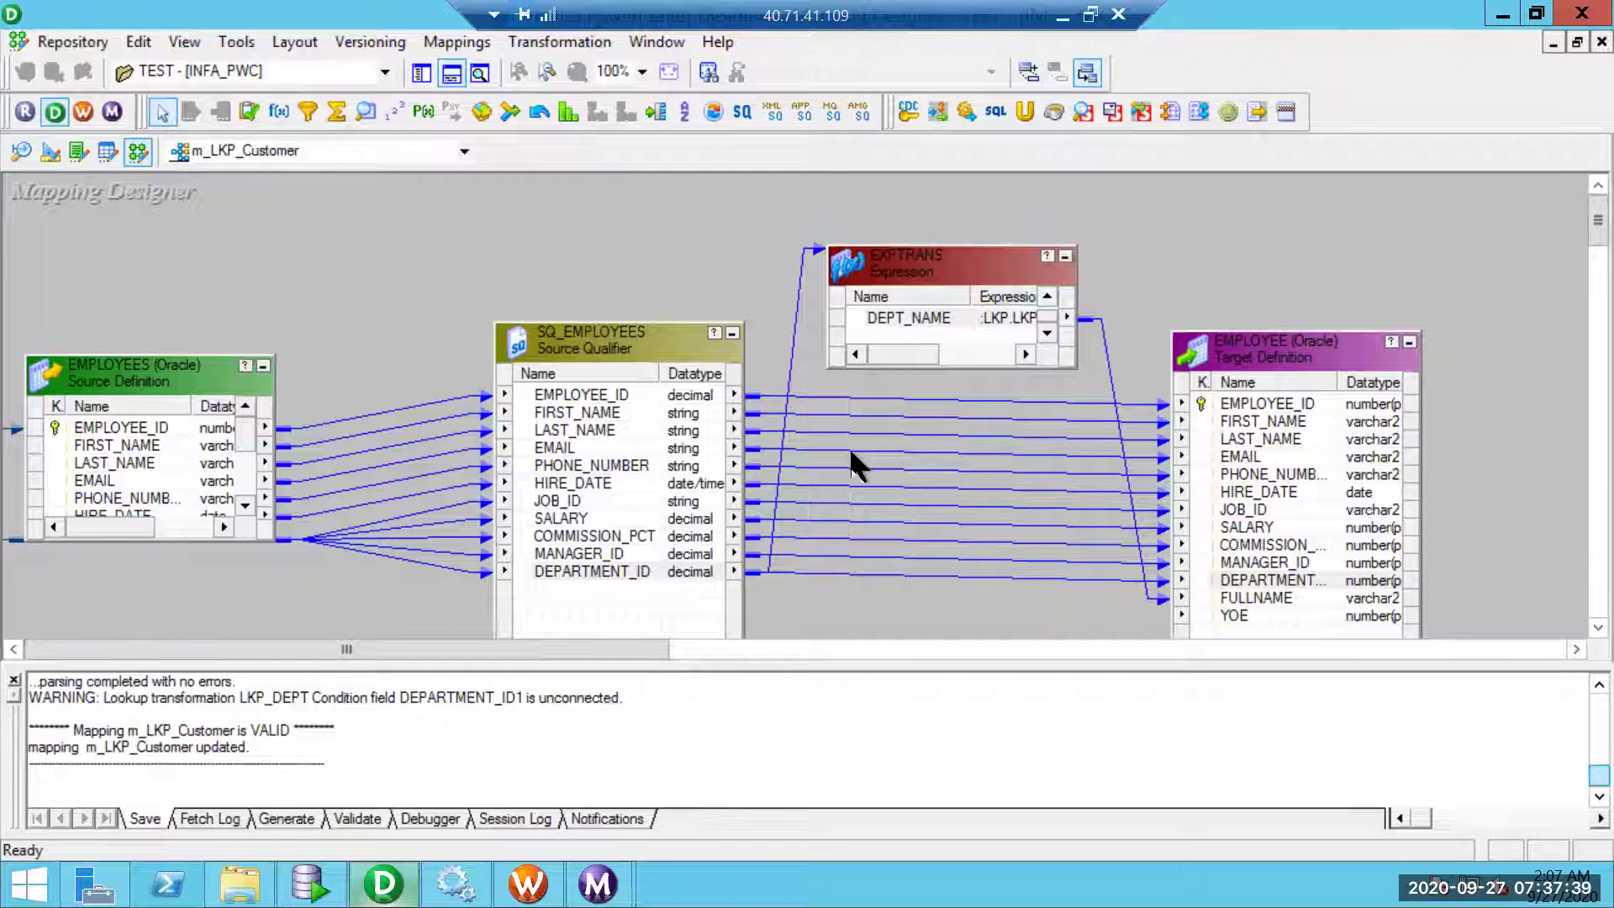
left_click(851, 453)
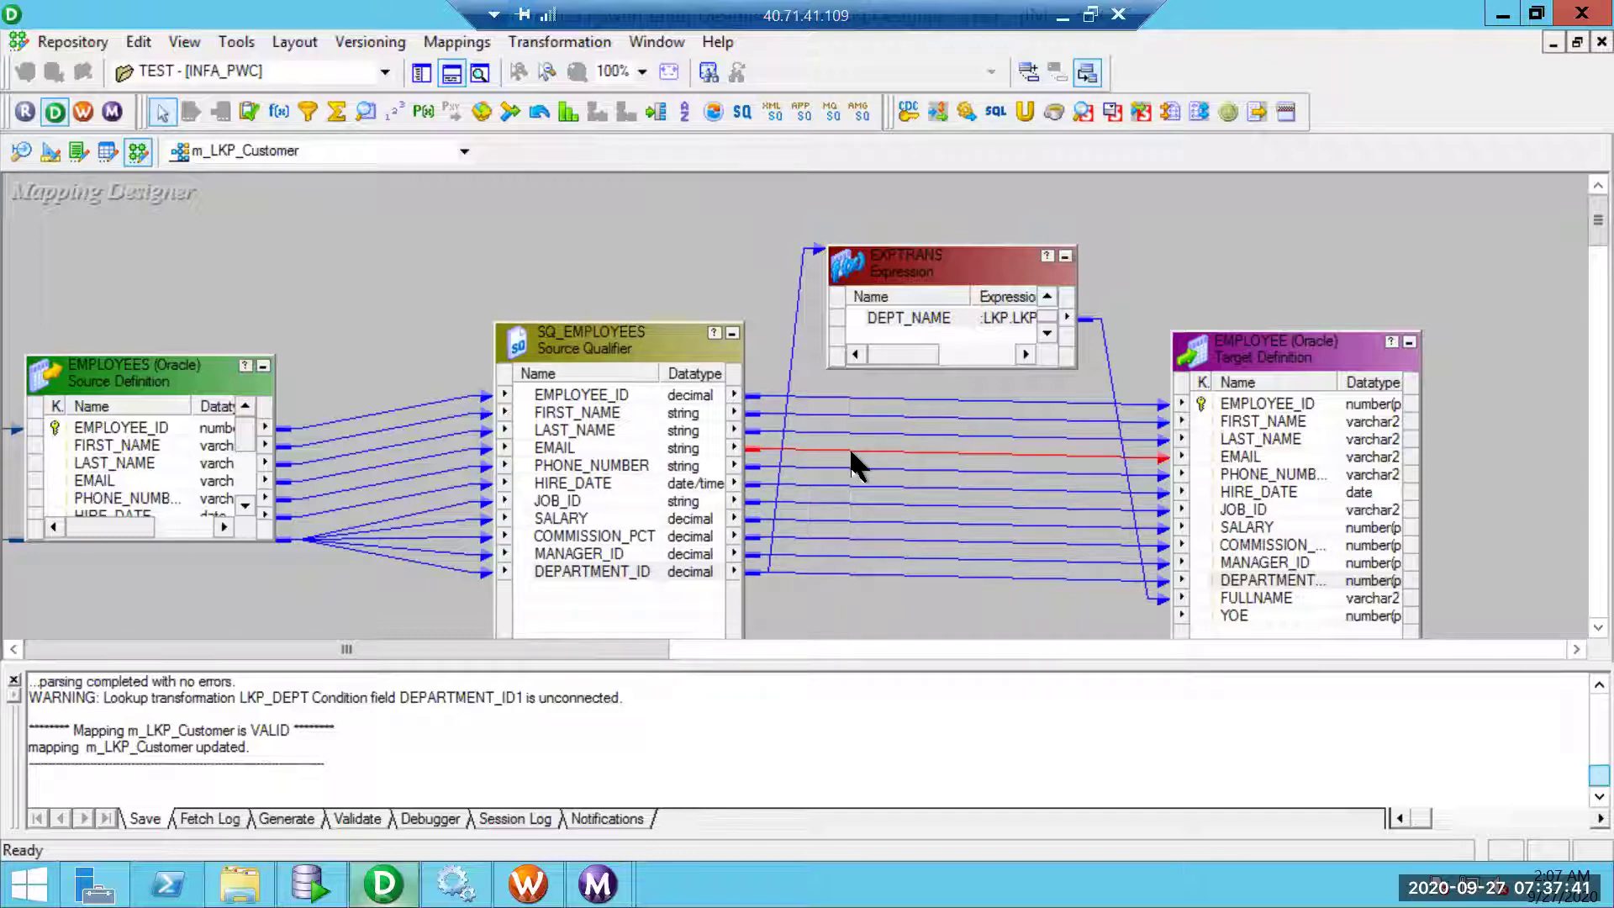
left_click(928, 262)
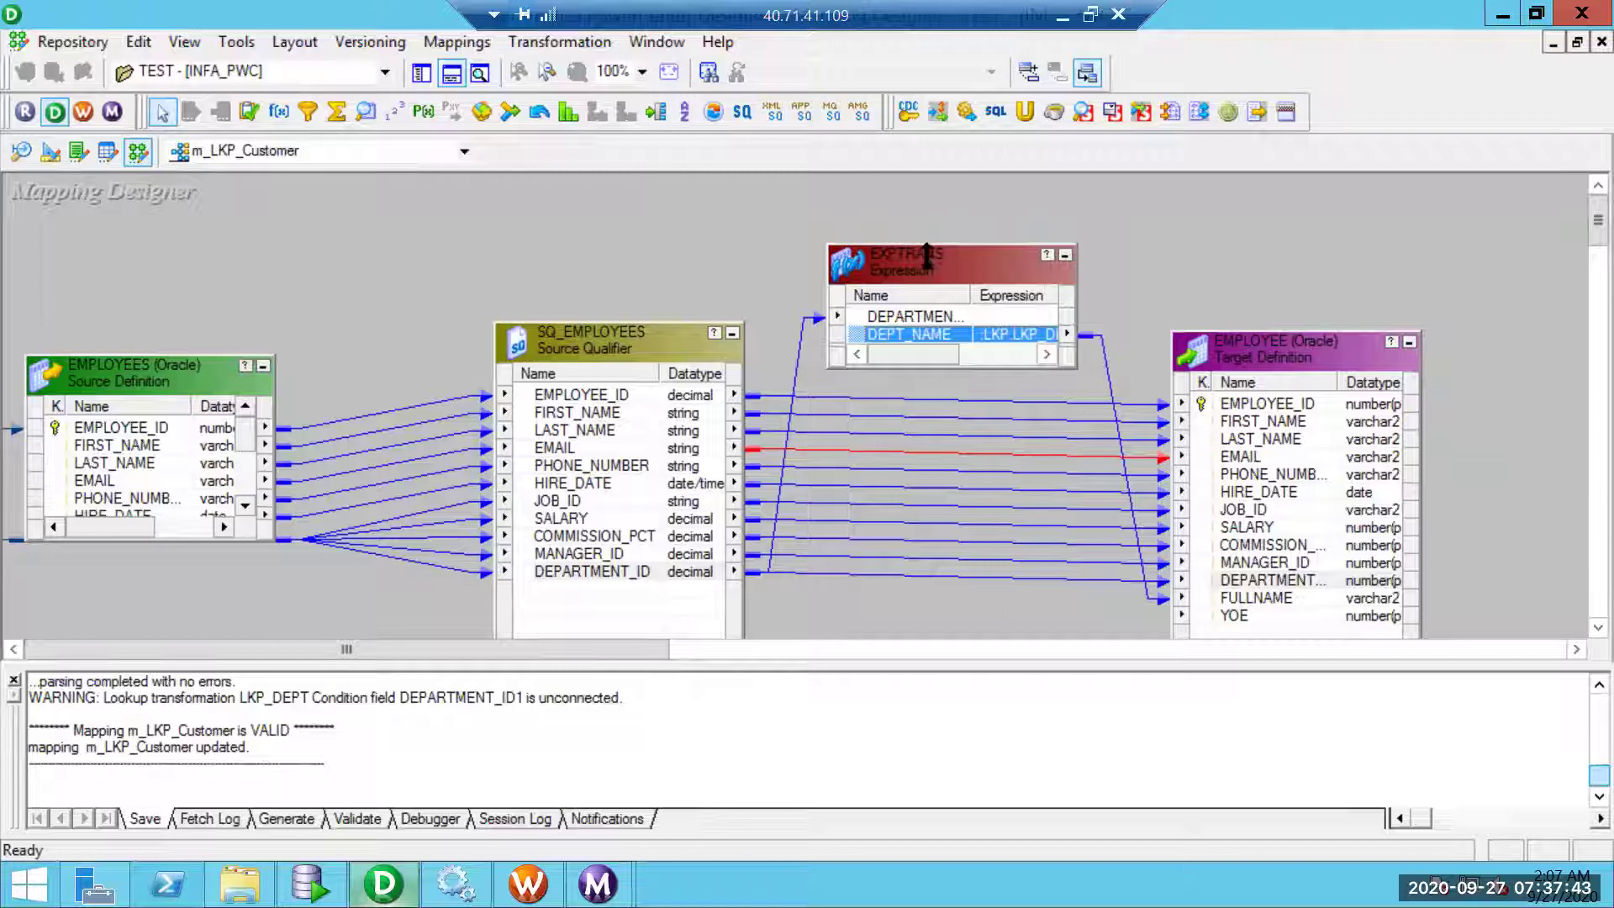
left_click(928, 252)
key("Delete")
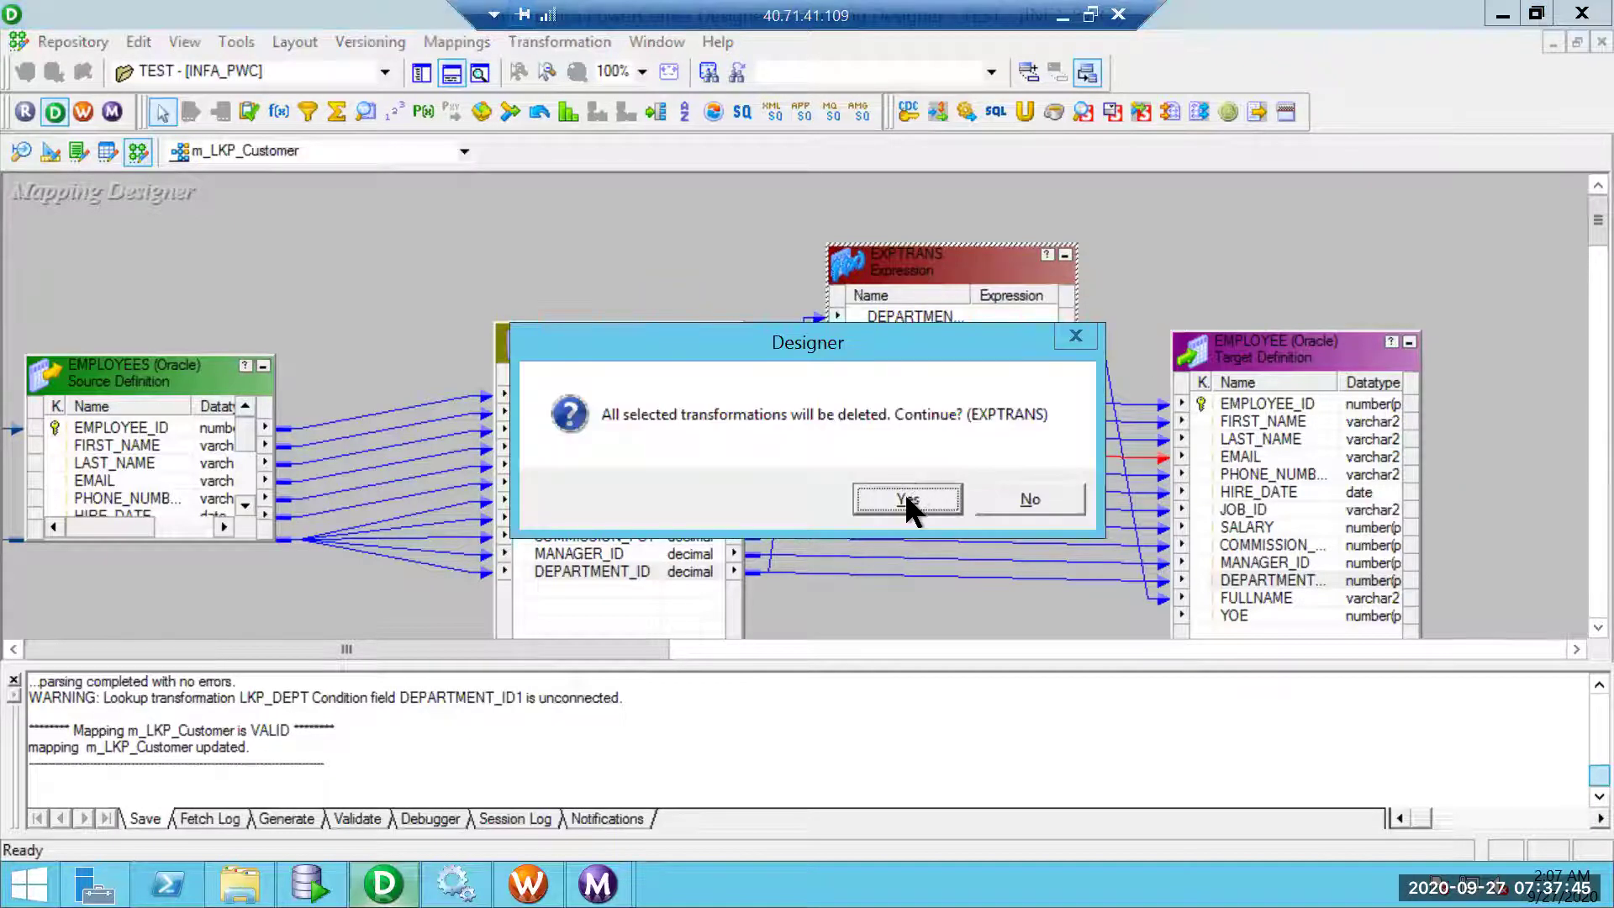
left_click(905, 496)
- Remove the EMAIL and PHONE_NUMBER links between the SQ_EMPLOYEES source qualifier and the EMPLOYEE target
left_click(909, 467)
key("Delete")
left_click(908, 451)
key("Delete")
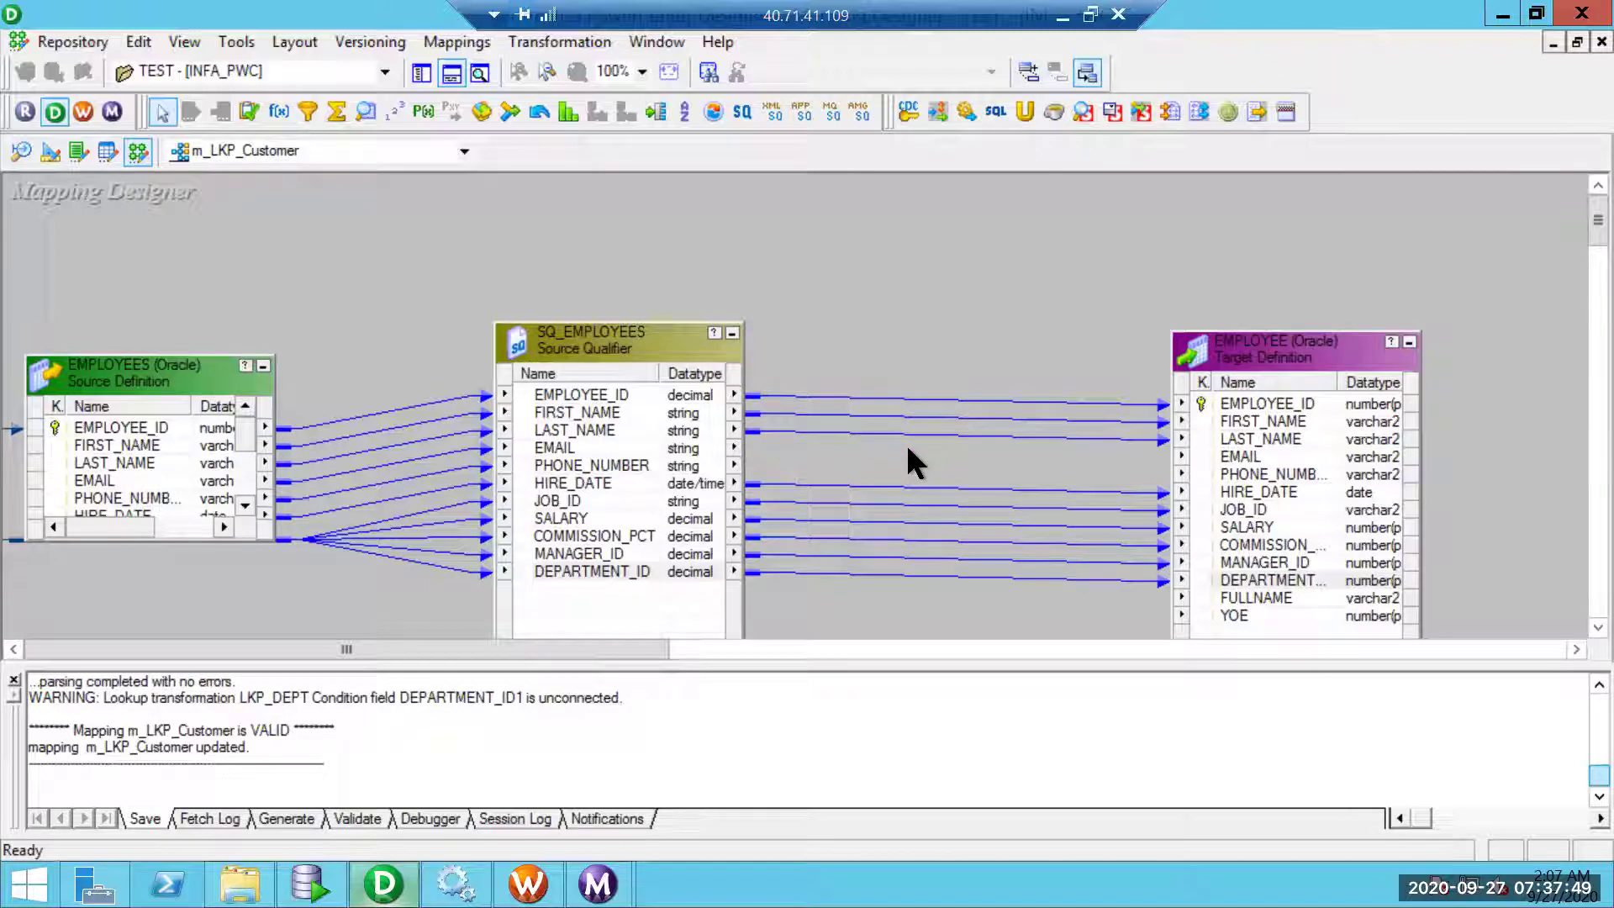
- Add a Lookup transformation above the links to the target, based on the EMPLOYEES source table from INFA_ORCL
left_click(365, 112)
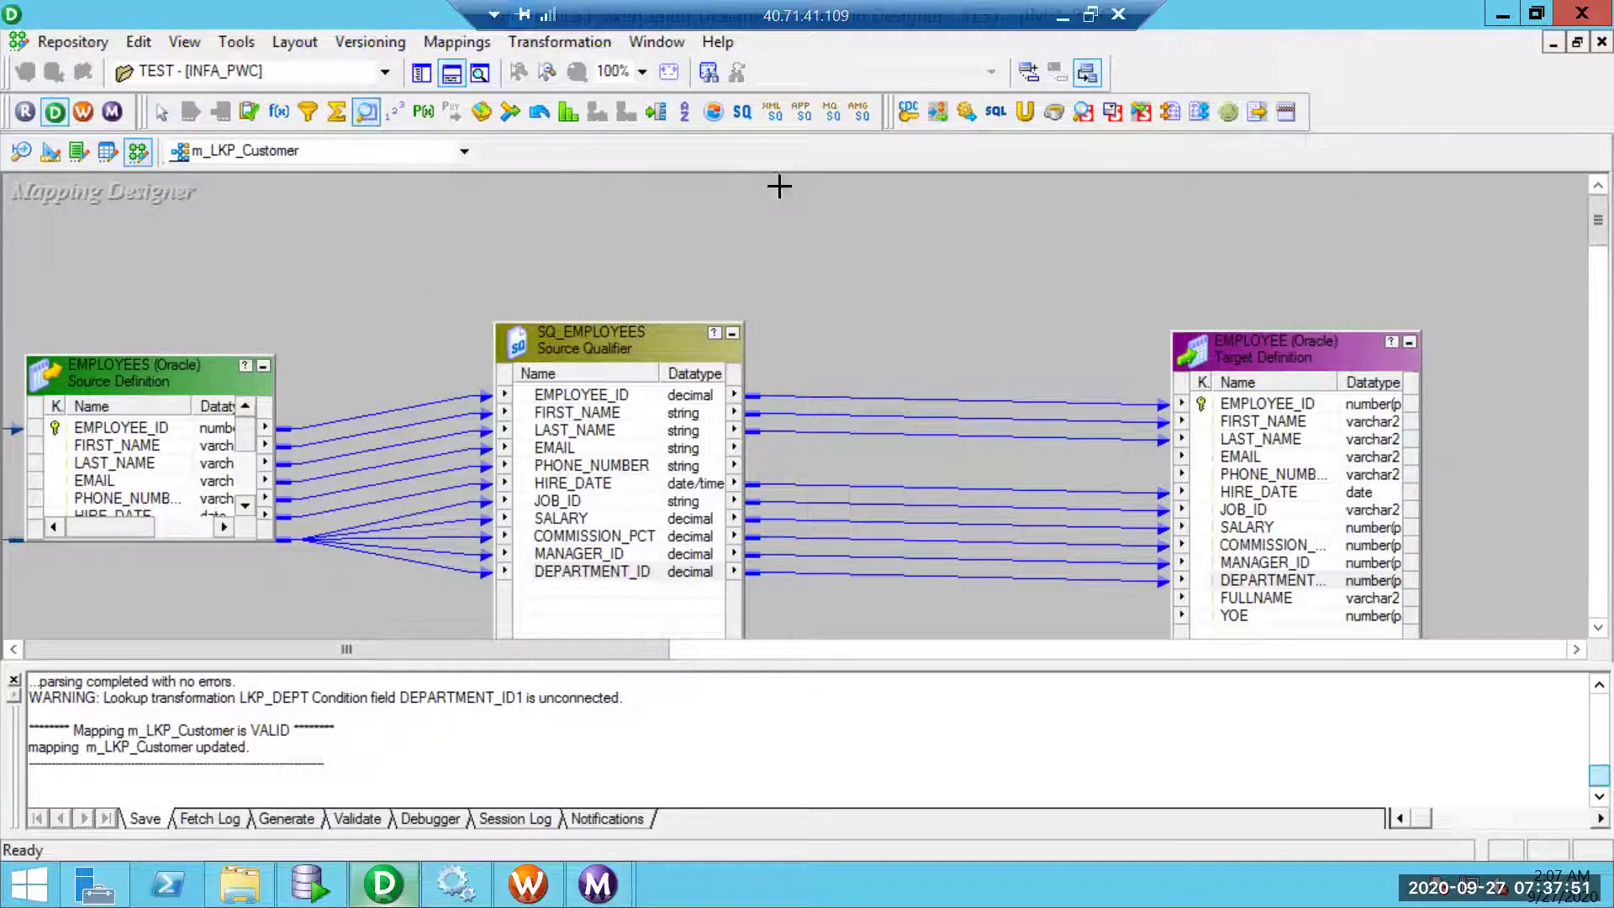
left_click(782, 193)
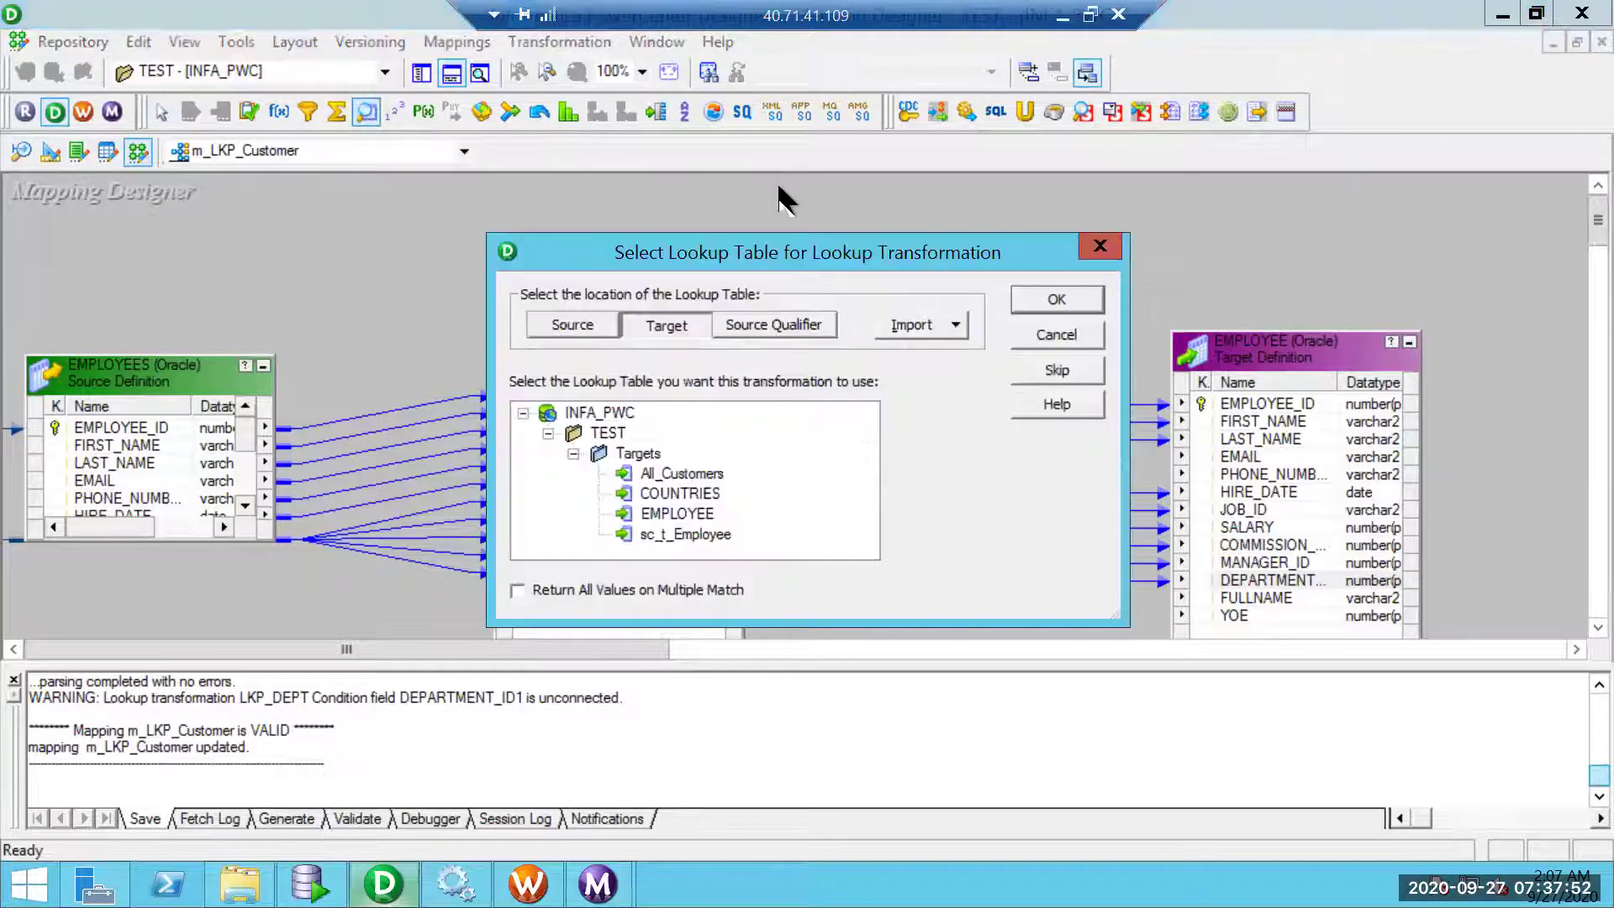
left_click(556, 325)
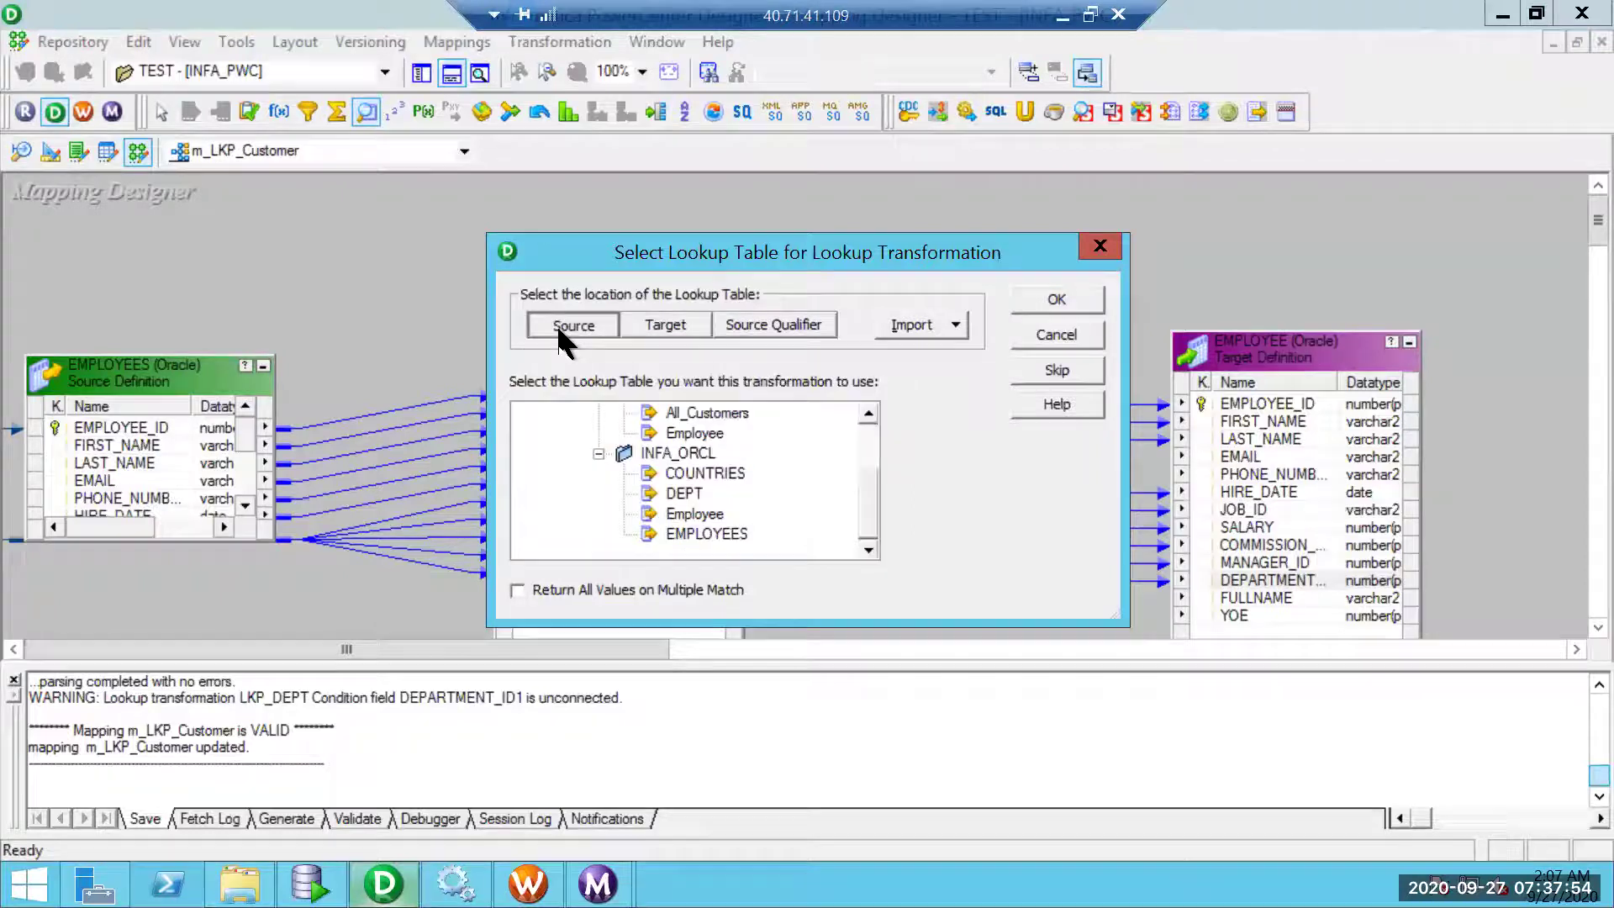
left_click(725, 537)
left_click(1053, 299)
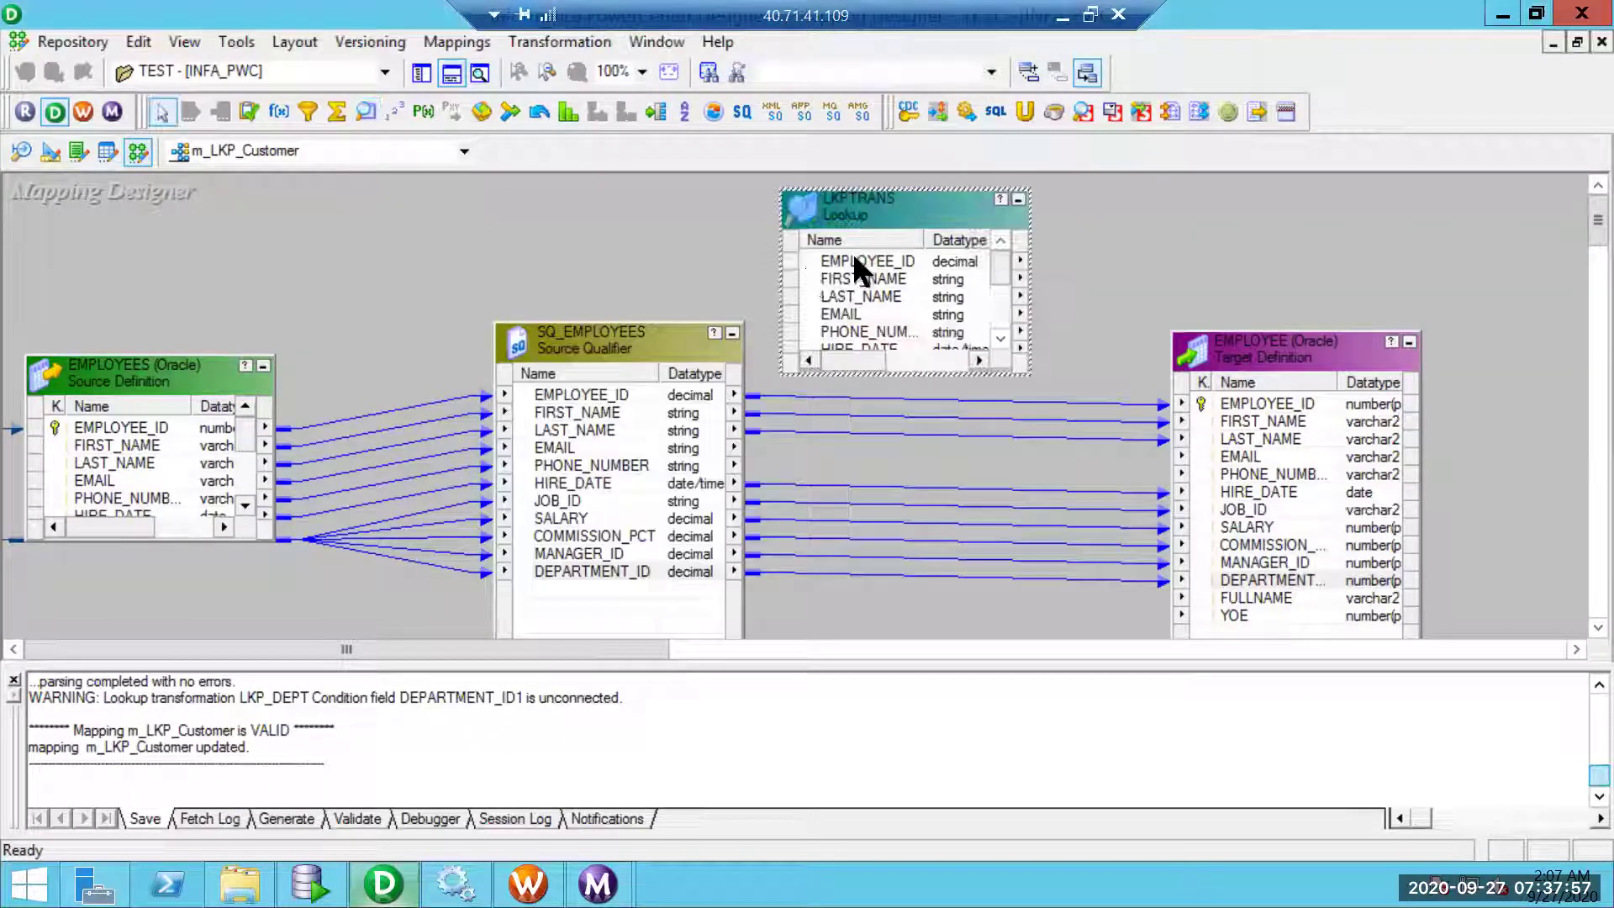
- Rename the new lookup transformation as LKP_EMPLOYEES
double_click(931, 207)
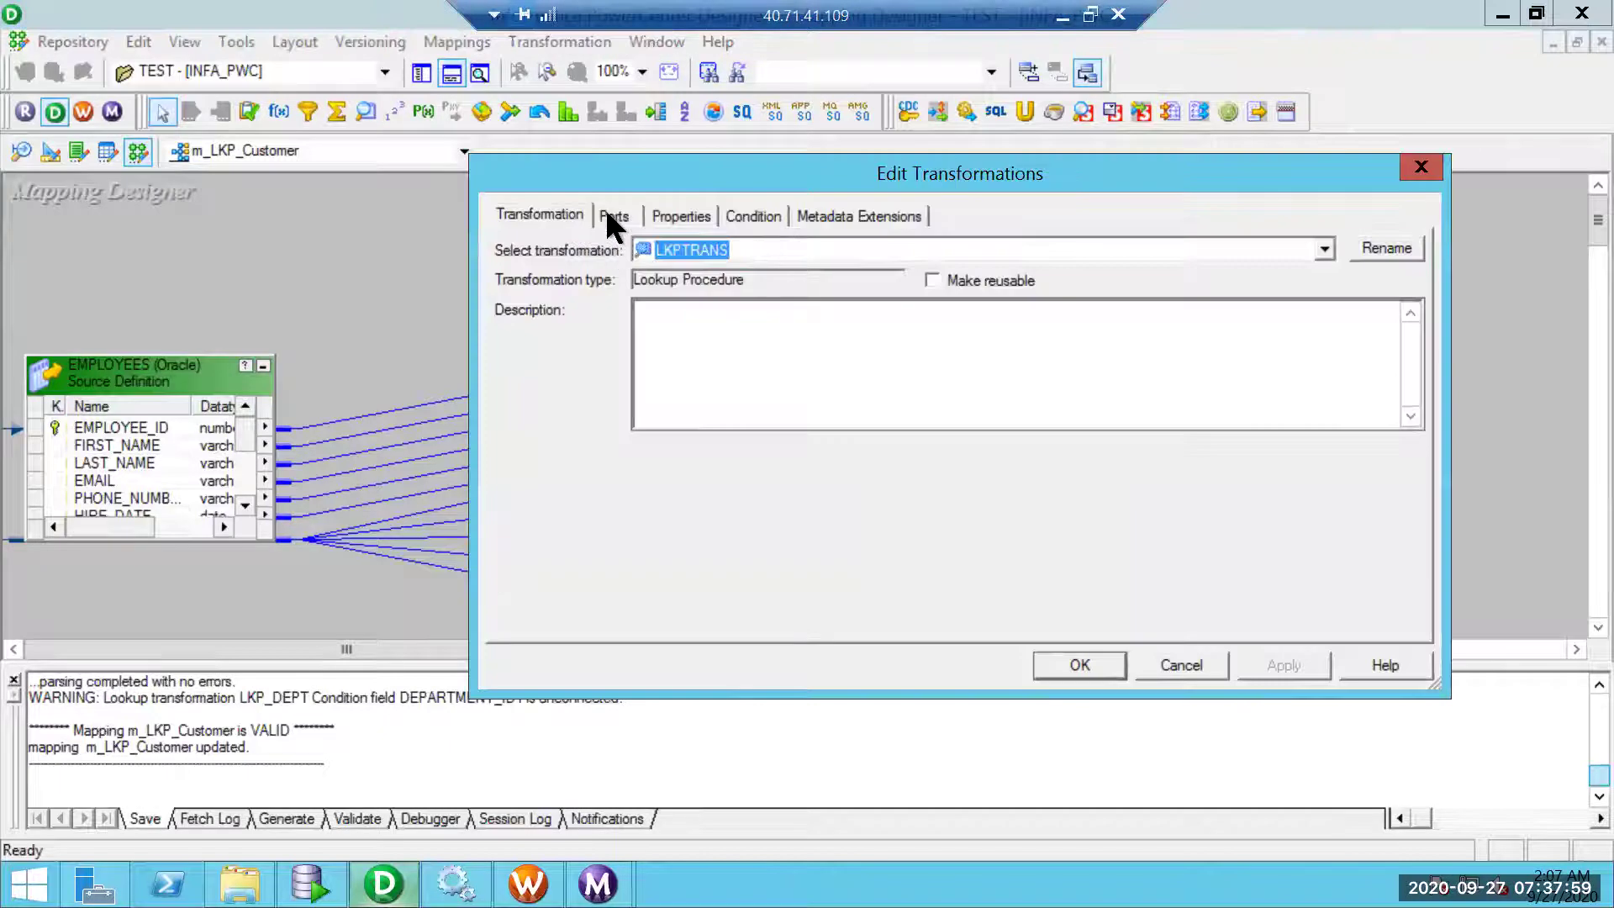
left_click(700, 217)
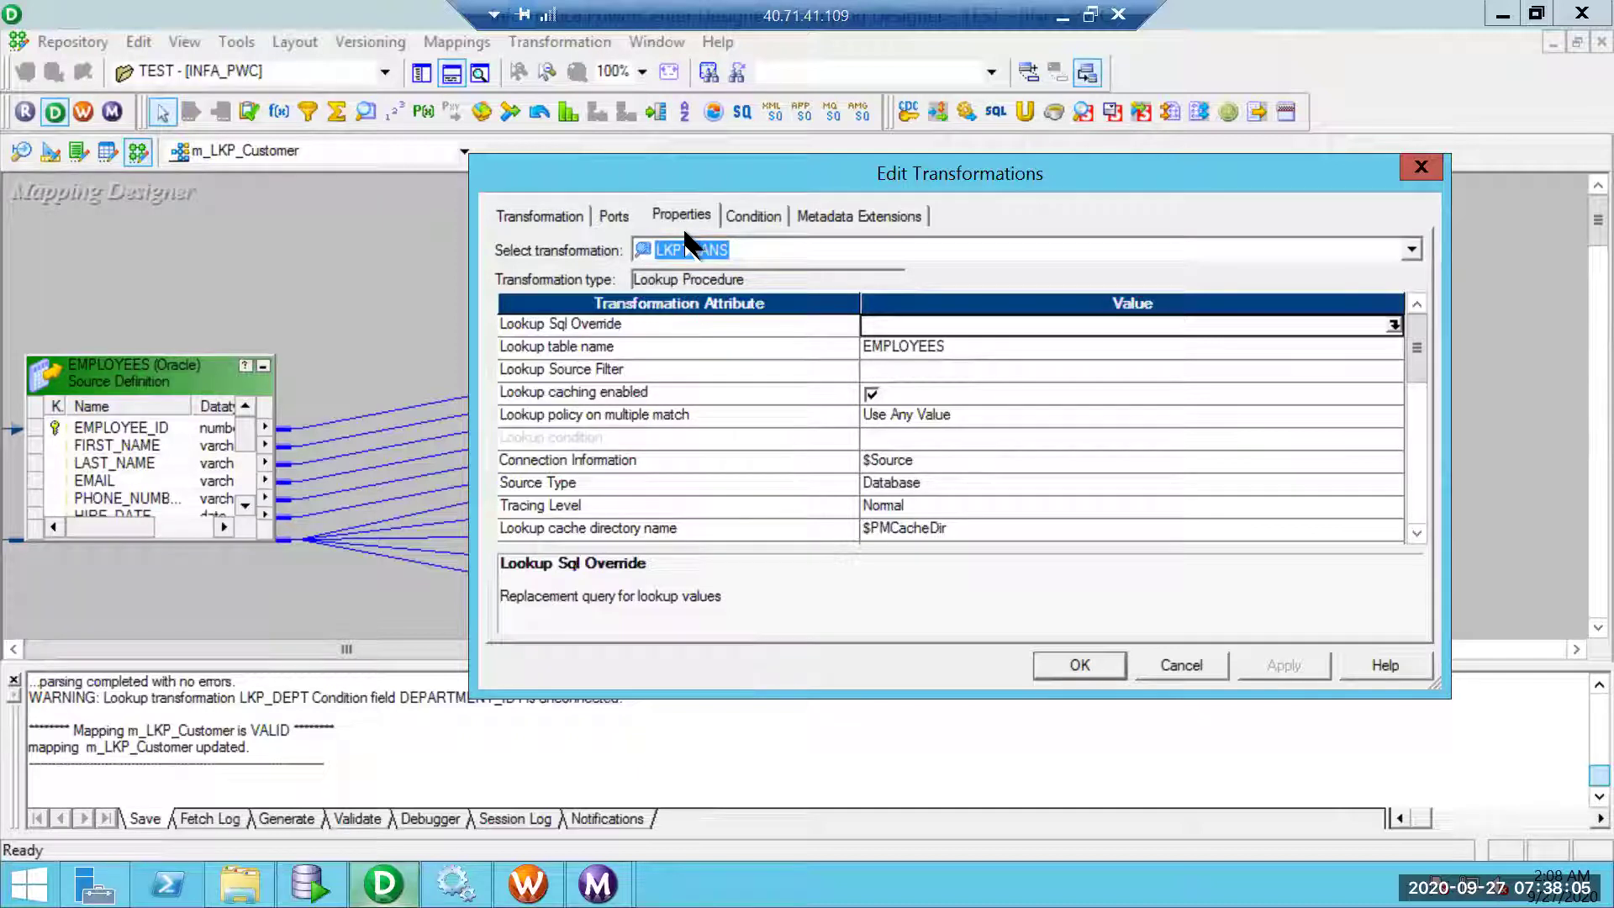
left_click(559, 220)
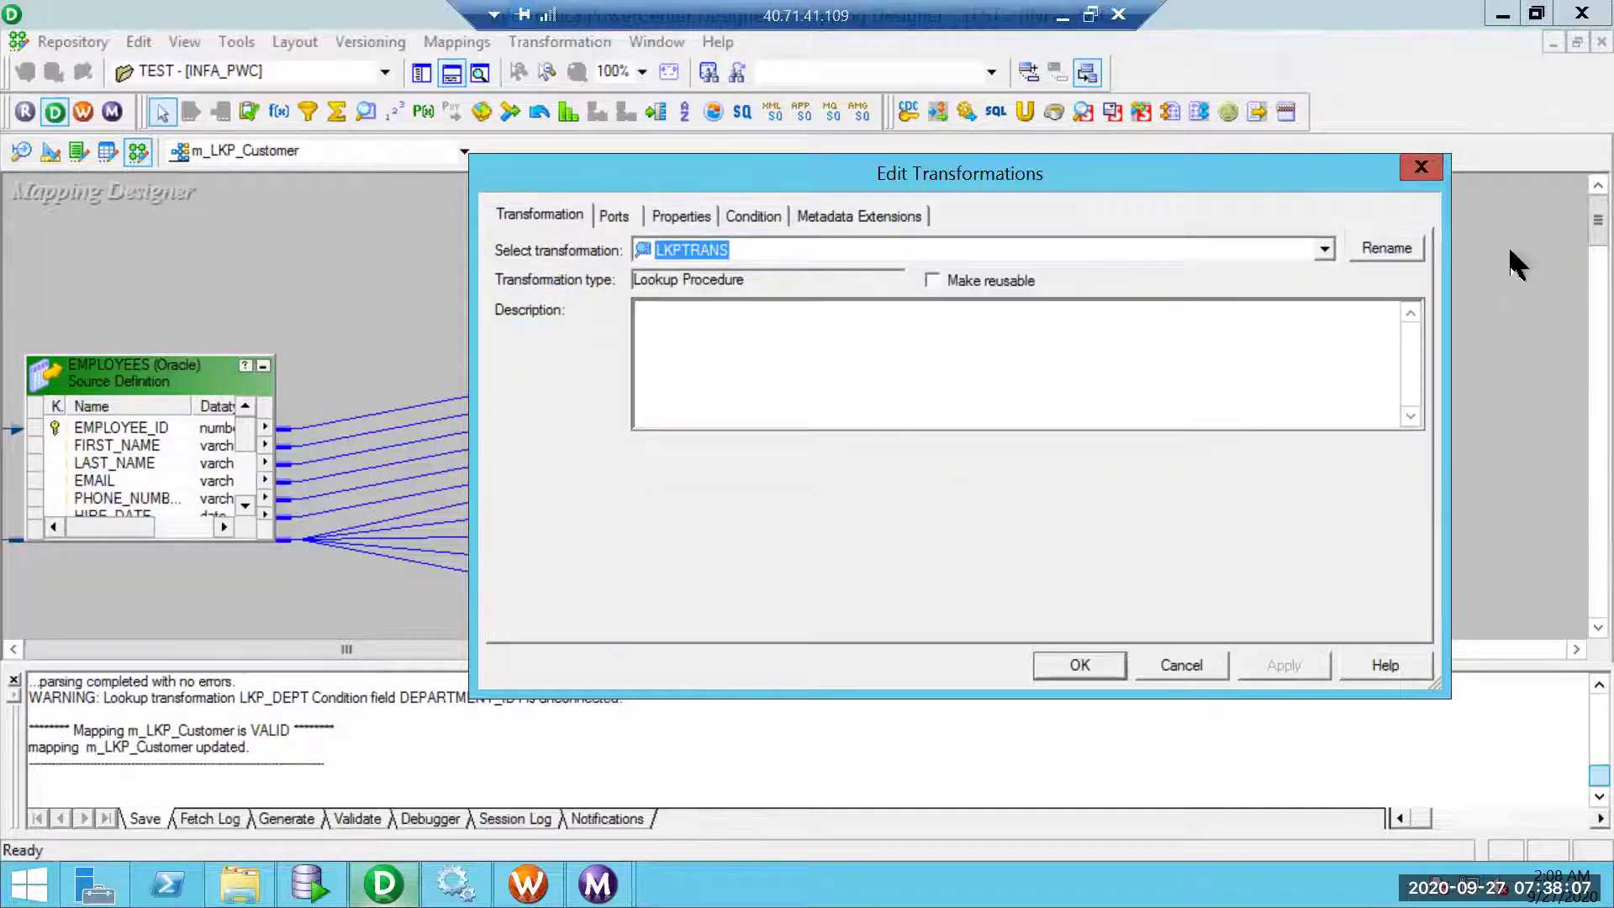
left_click(660, 220)
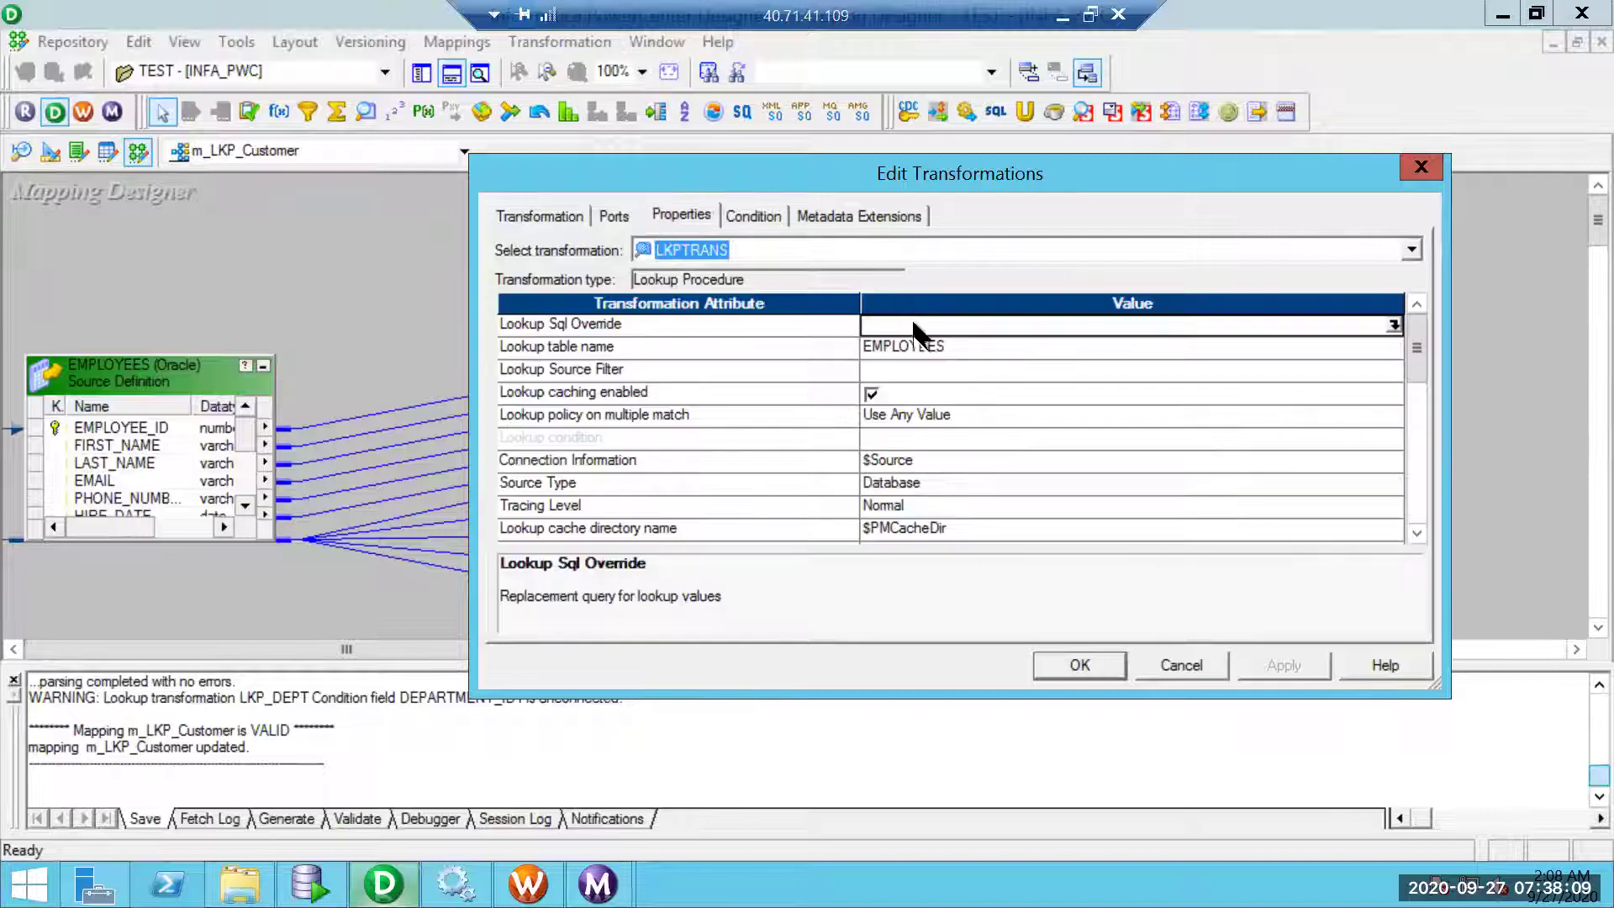
left_click(935, 346)
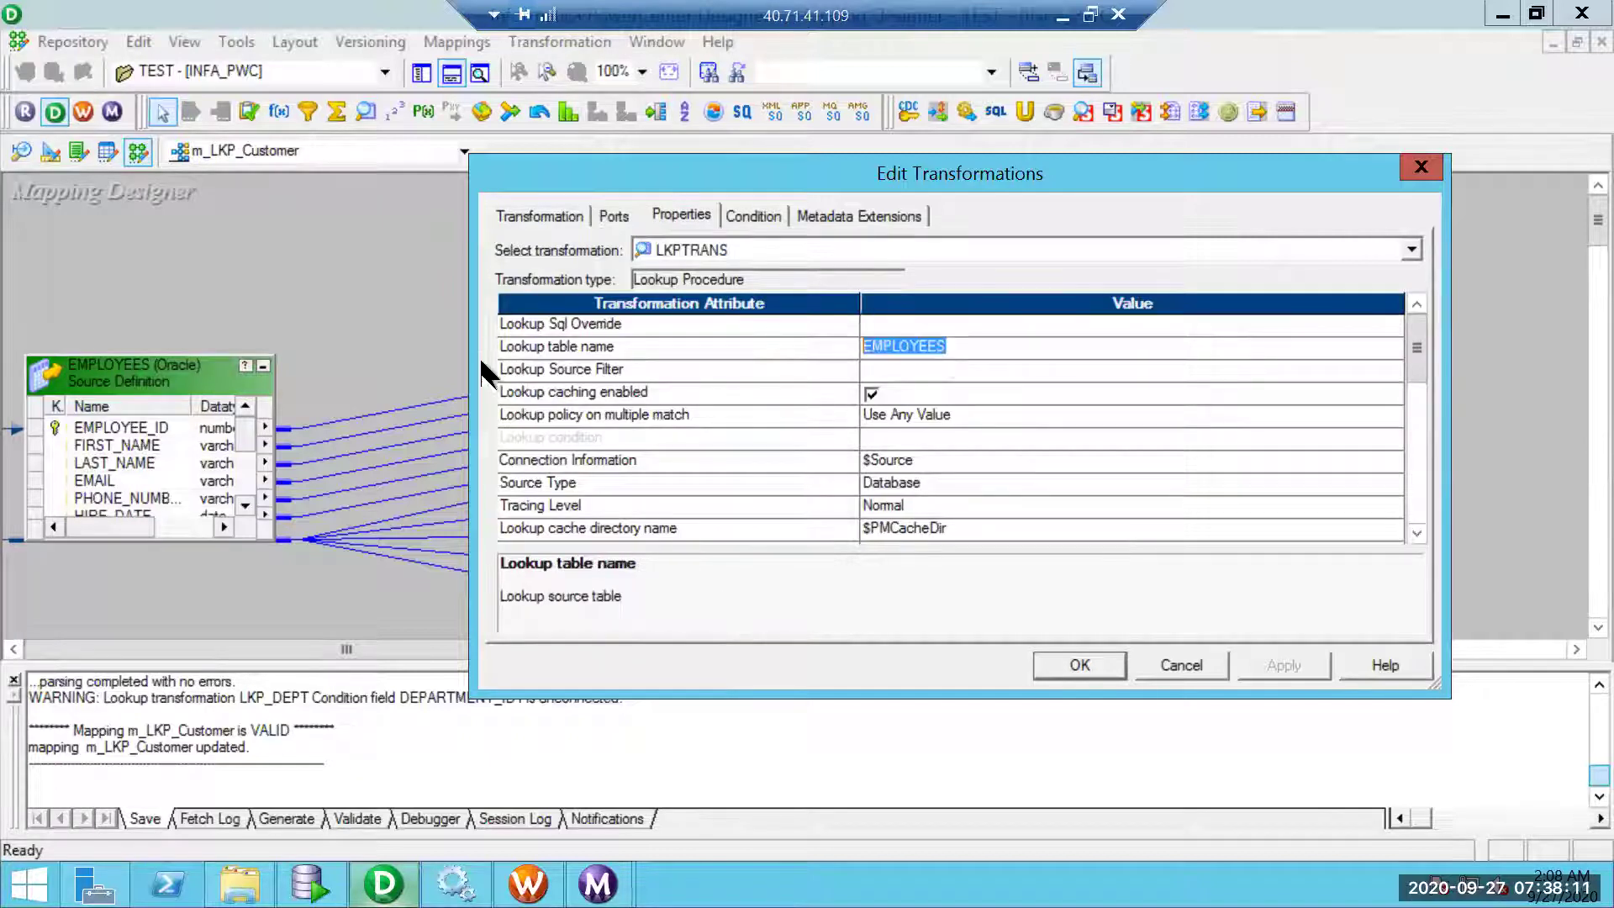
left_click(539, 219)
left_click(1386, 248)
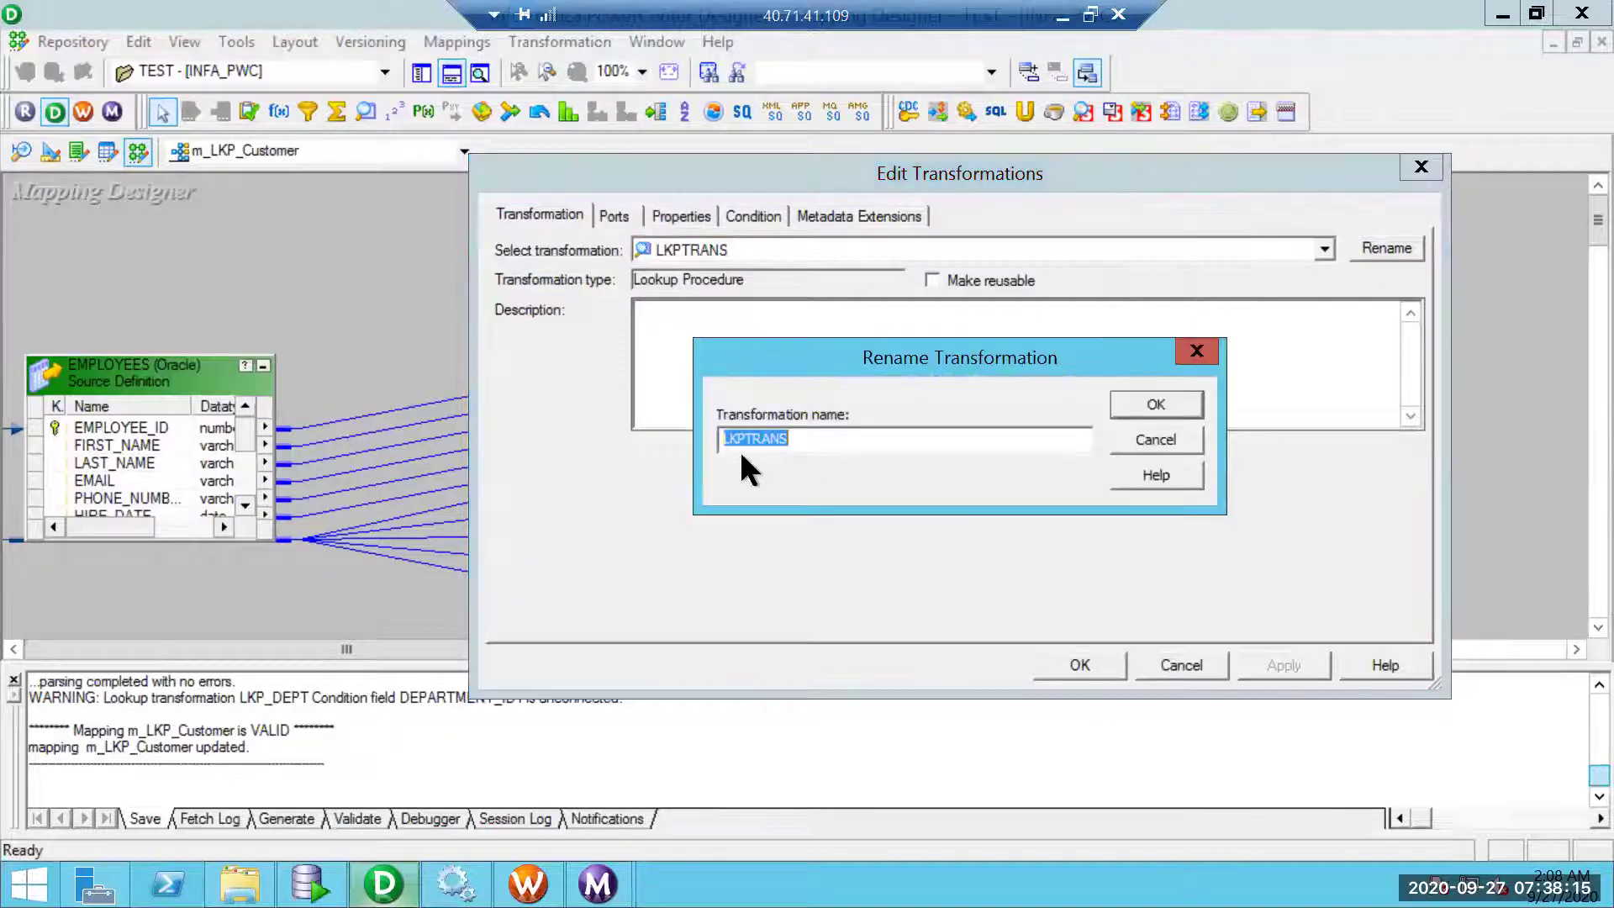
left_click_drag(854, 440, 744, 438)
type("_EMPLOYEES")
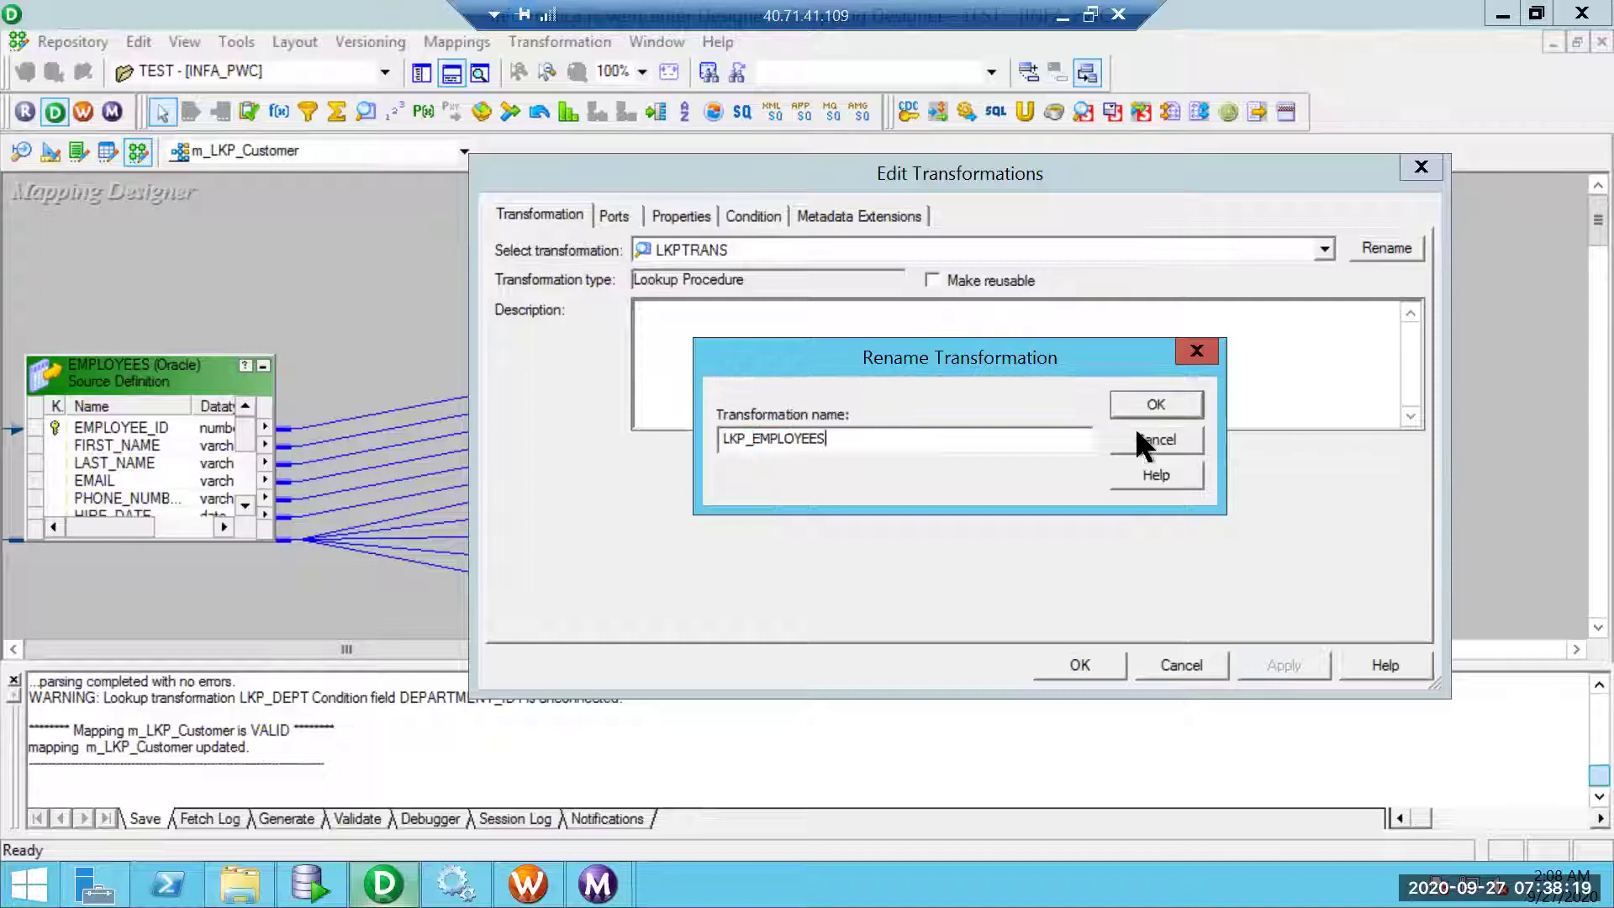
left_click(1136, 404)
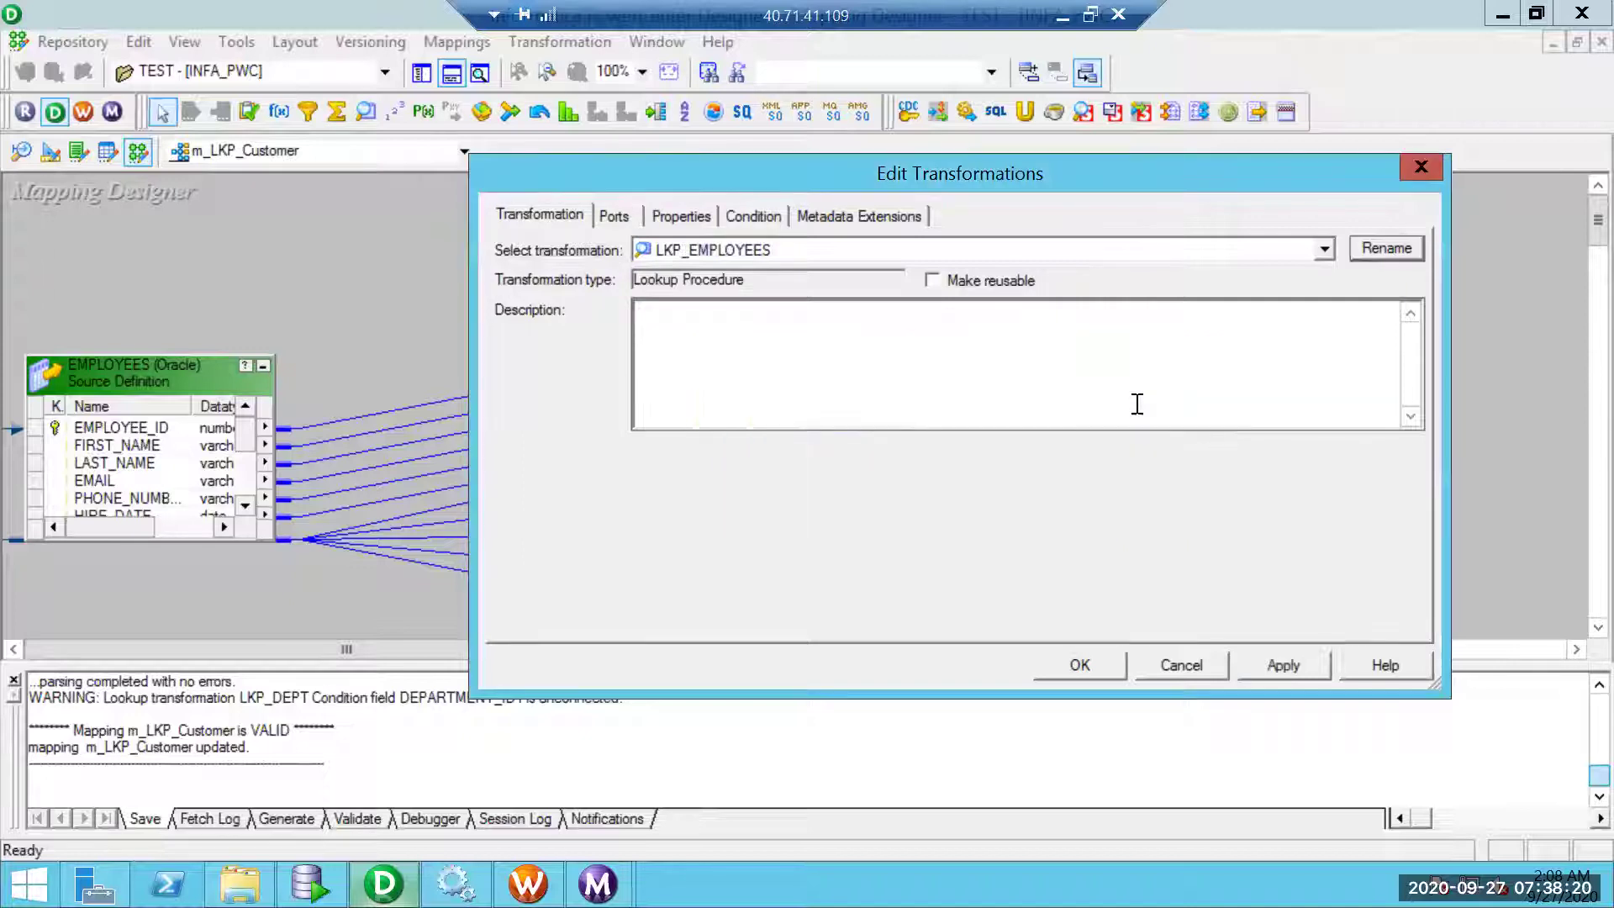
- Delete the FIRST_NAME, LAST_NAME and HIRE_DATE through DEPARTMENT_ID ports from LKP_EMPLOYEES, keeping only EMPLOYEE_ID, EMAIL and PHONE_NUMBER
left_click(614, 217)
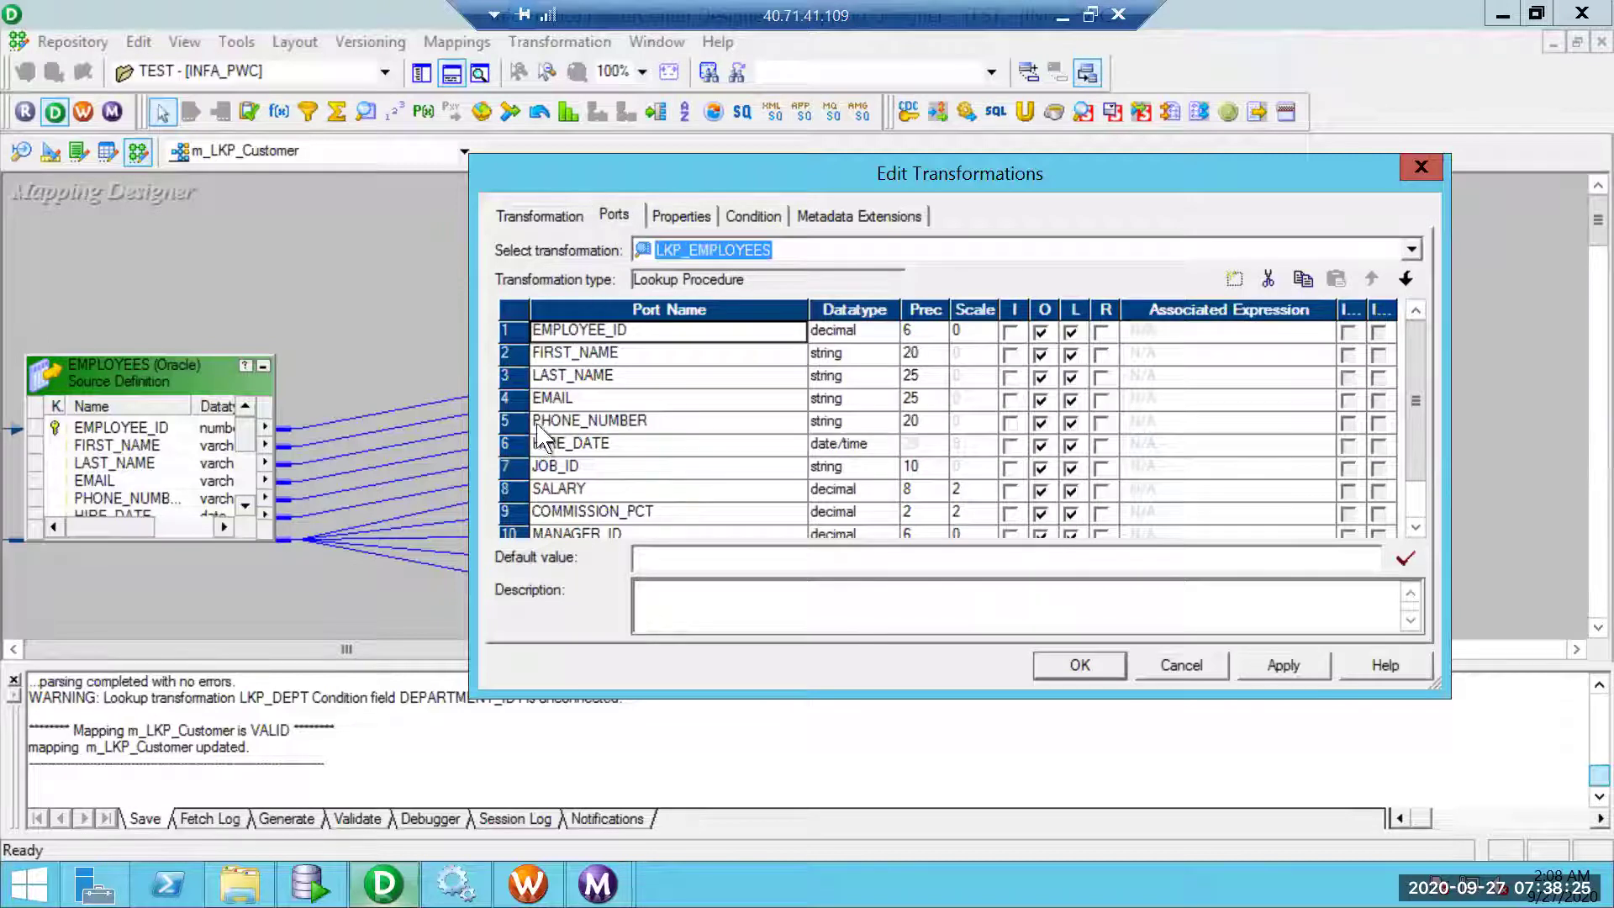
left_click(508, 353)
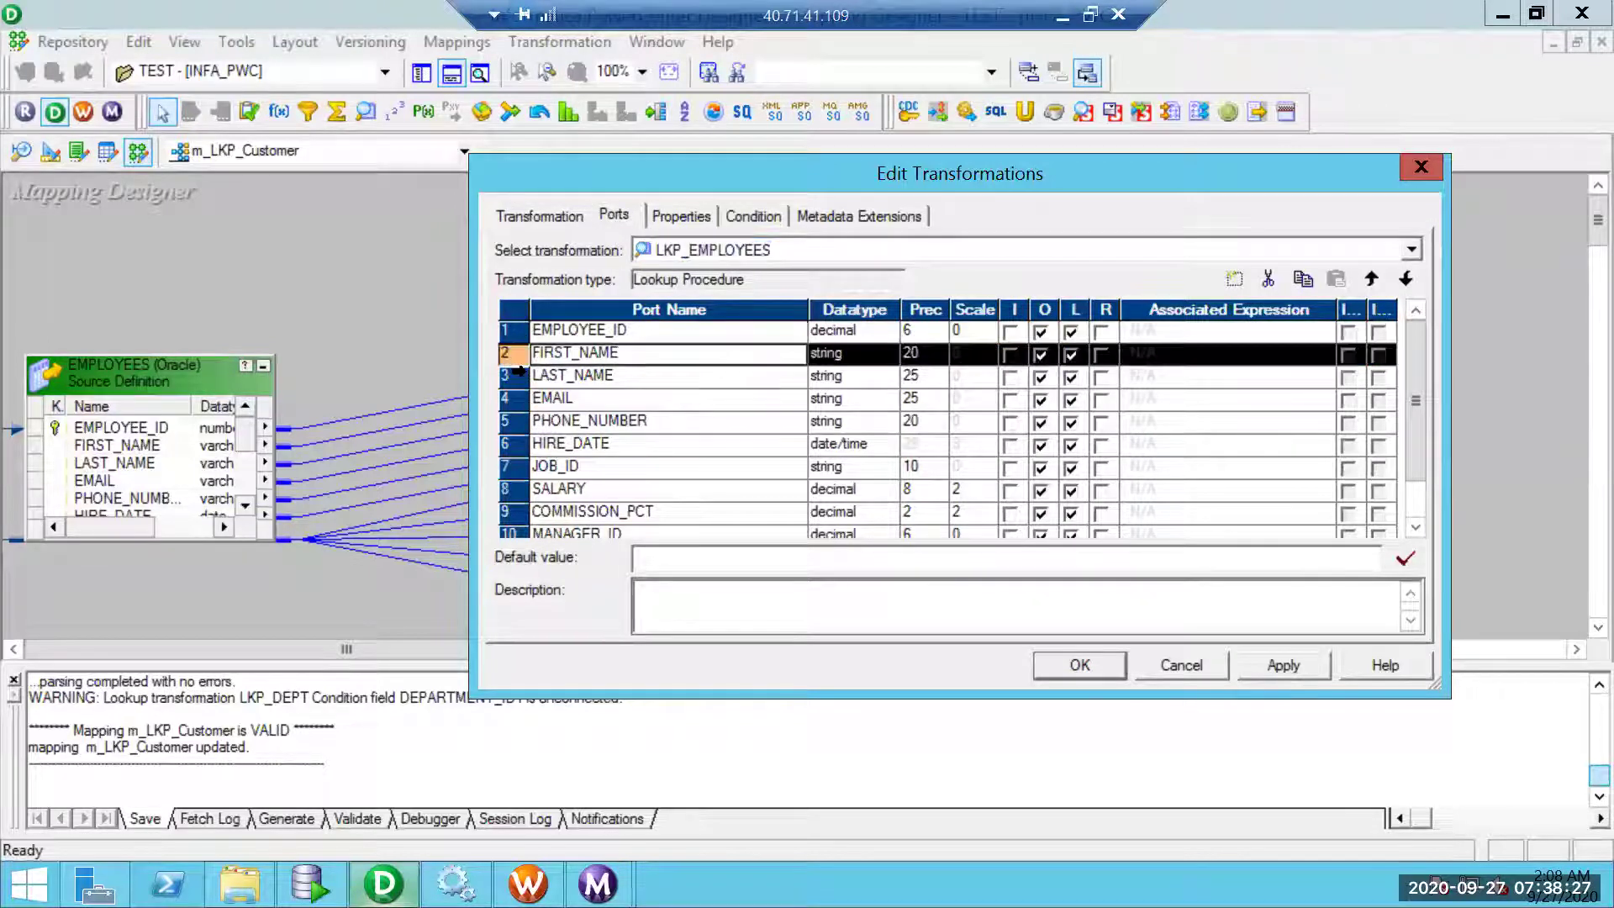
left_click(515, 373, "shift")
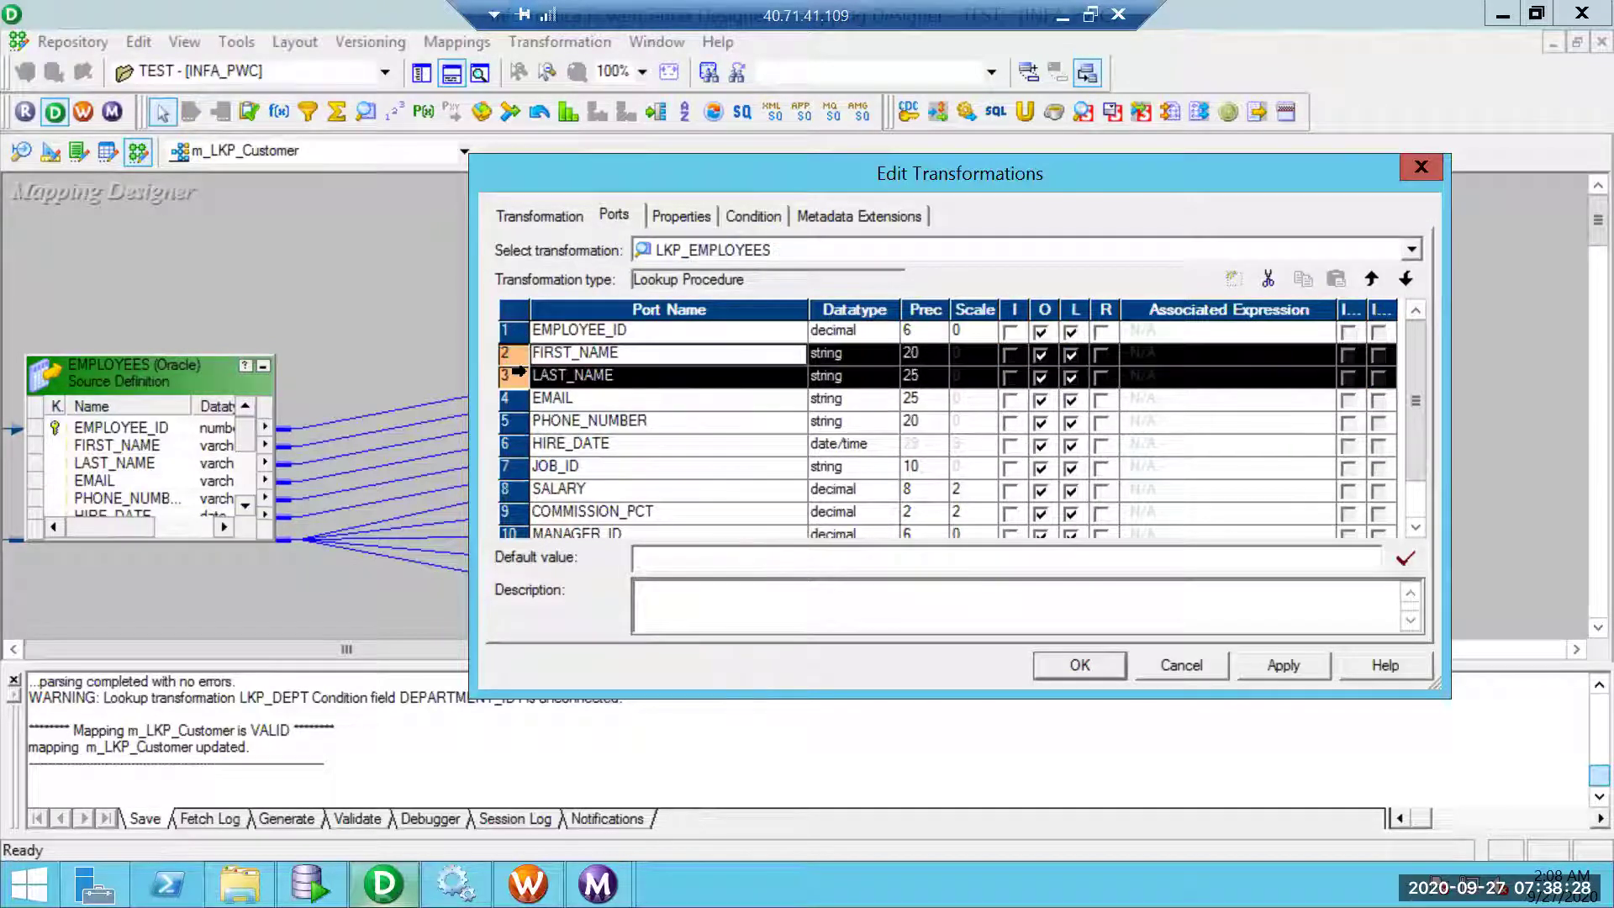
left_click(1267, 280)
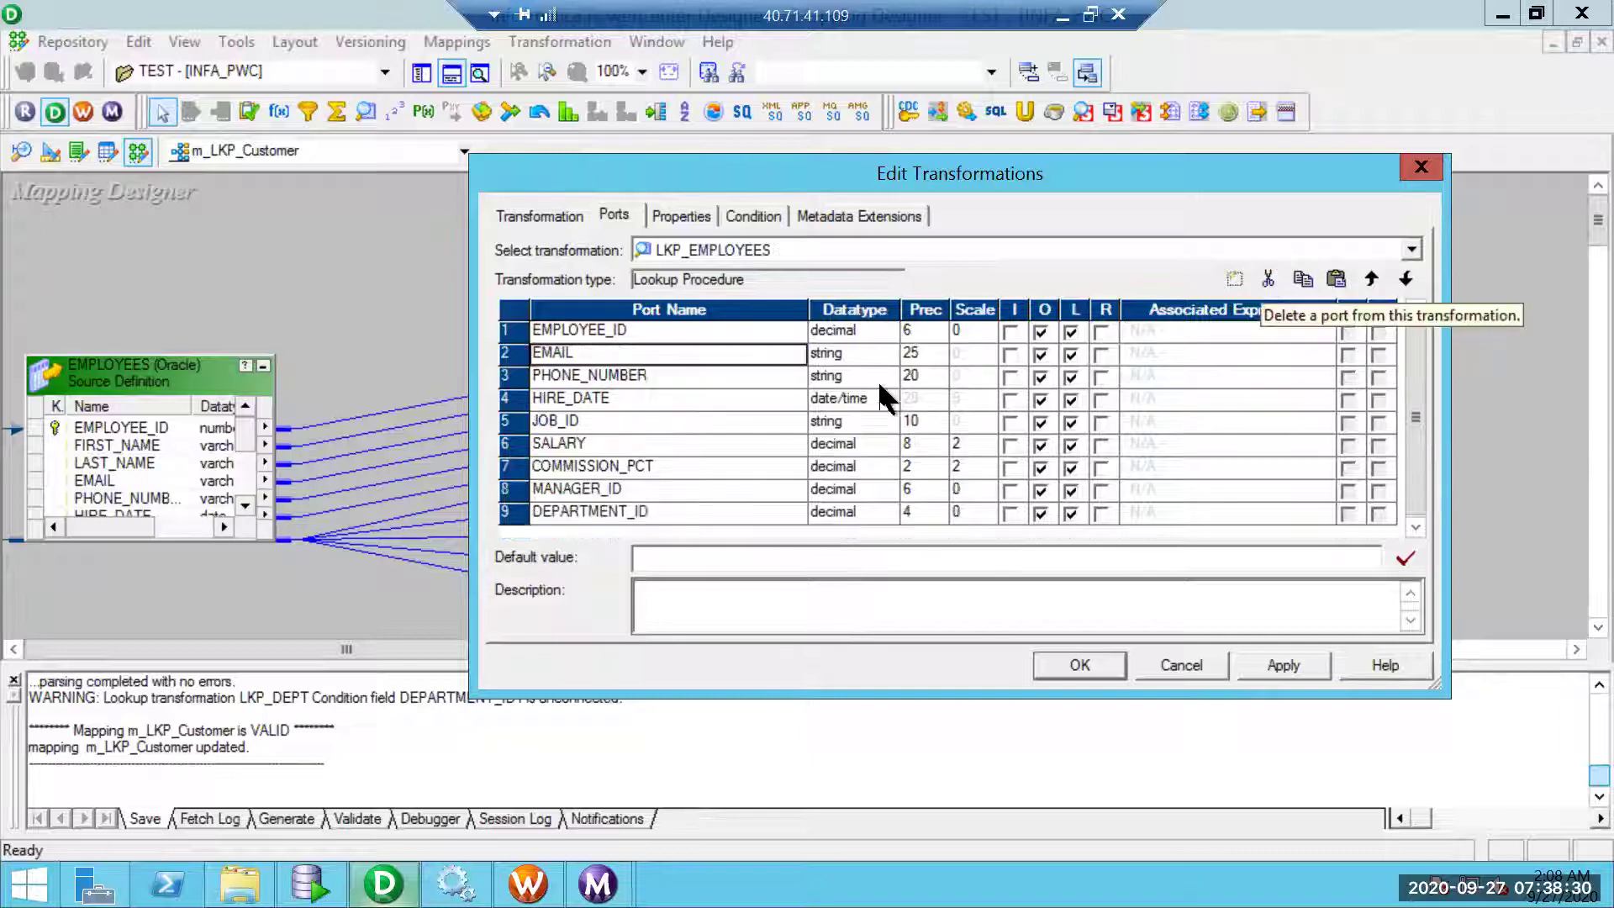
left_click(509, 398)
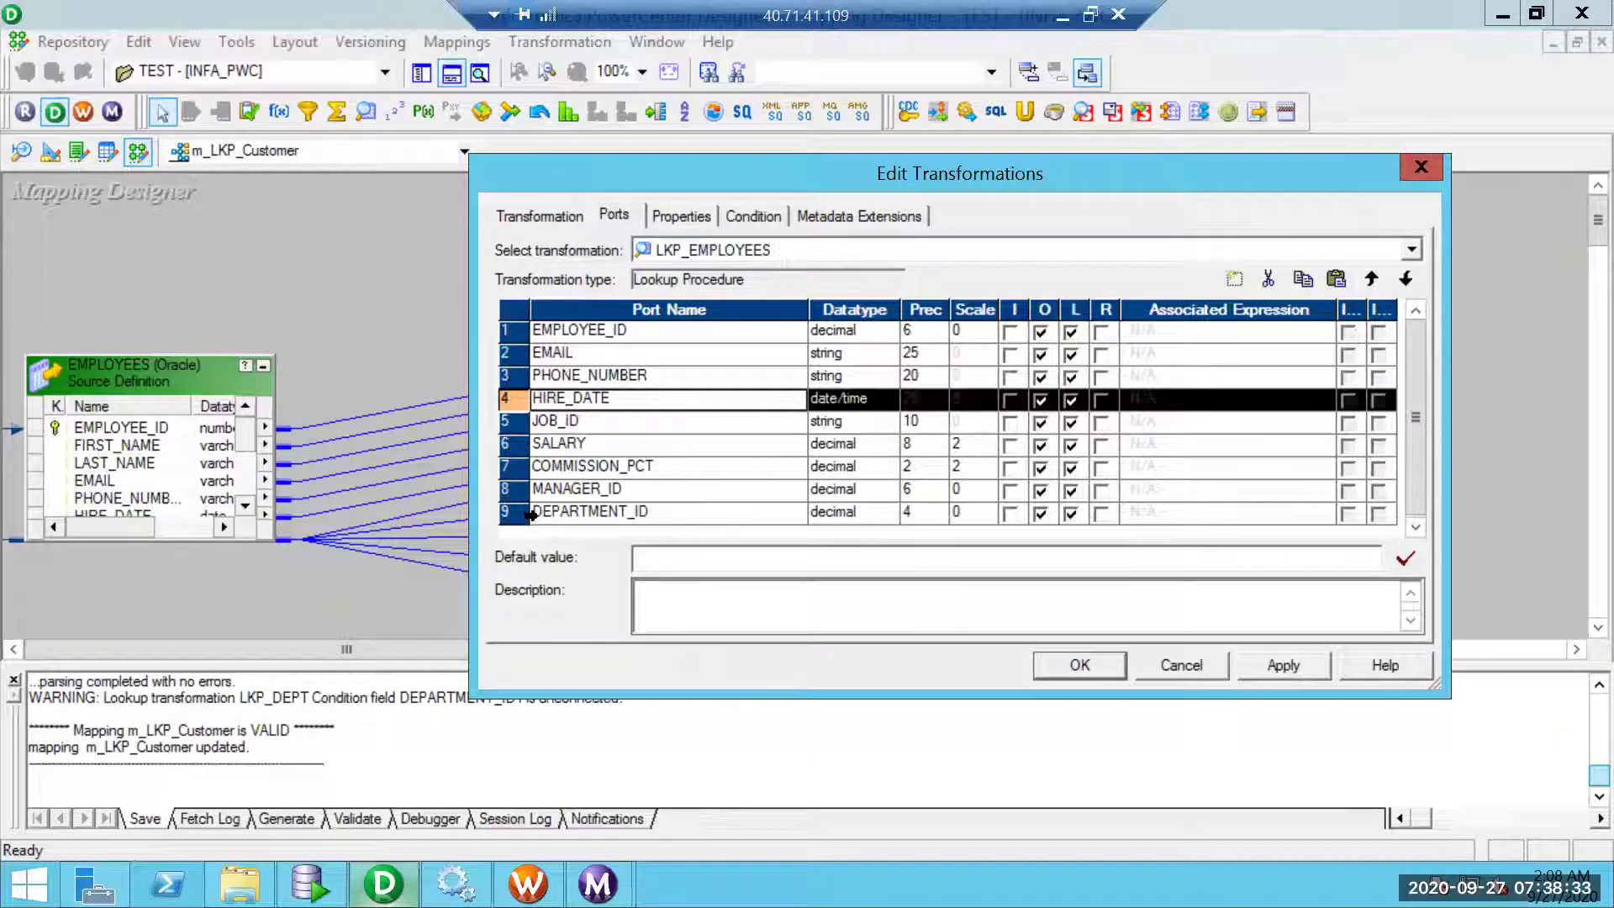
left_click(530, 514, "shift")
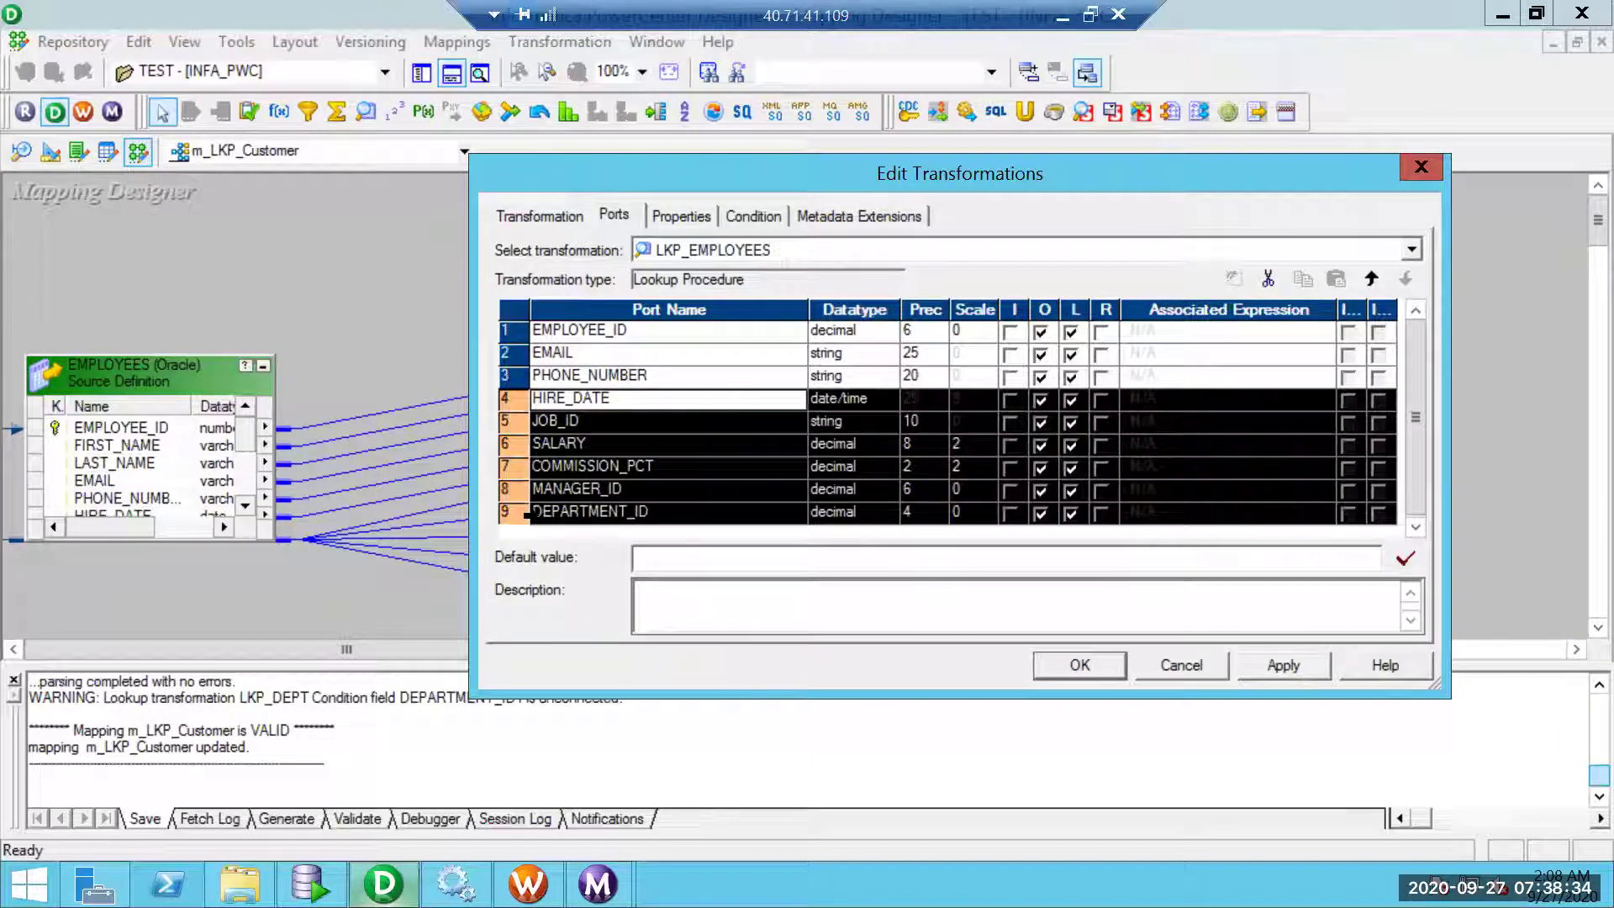
left_click(1267, 280)
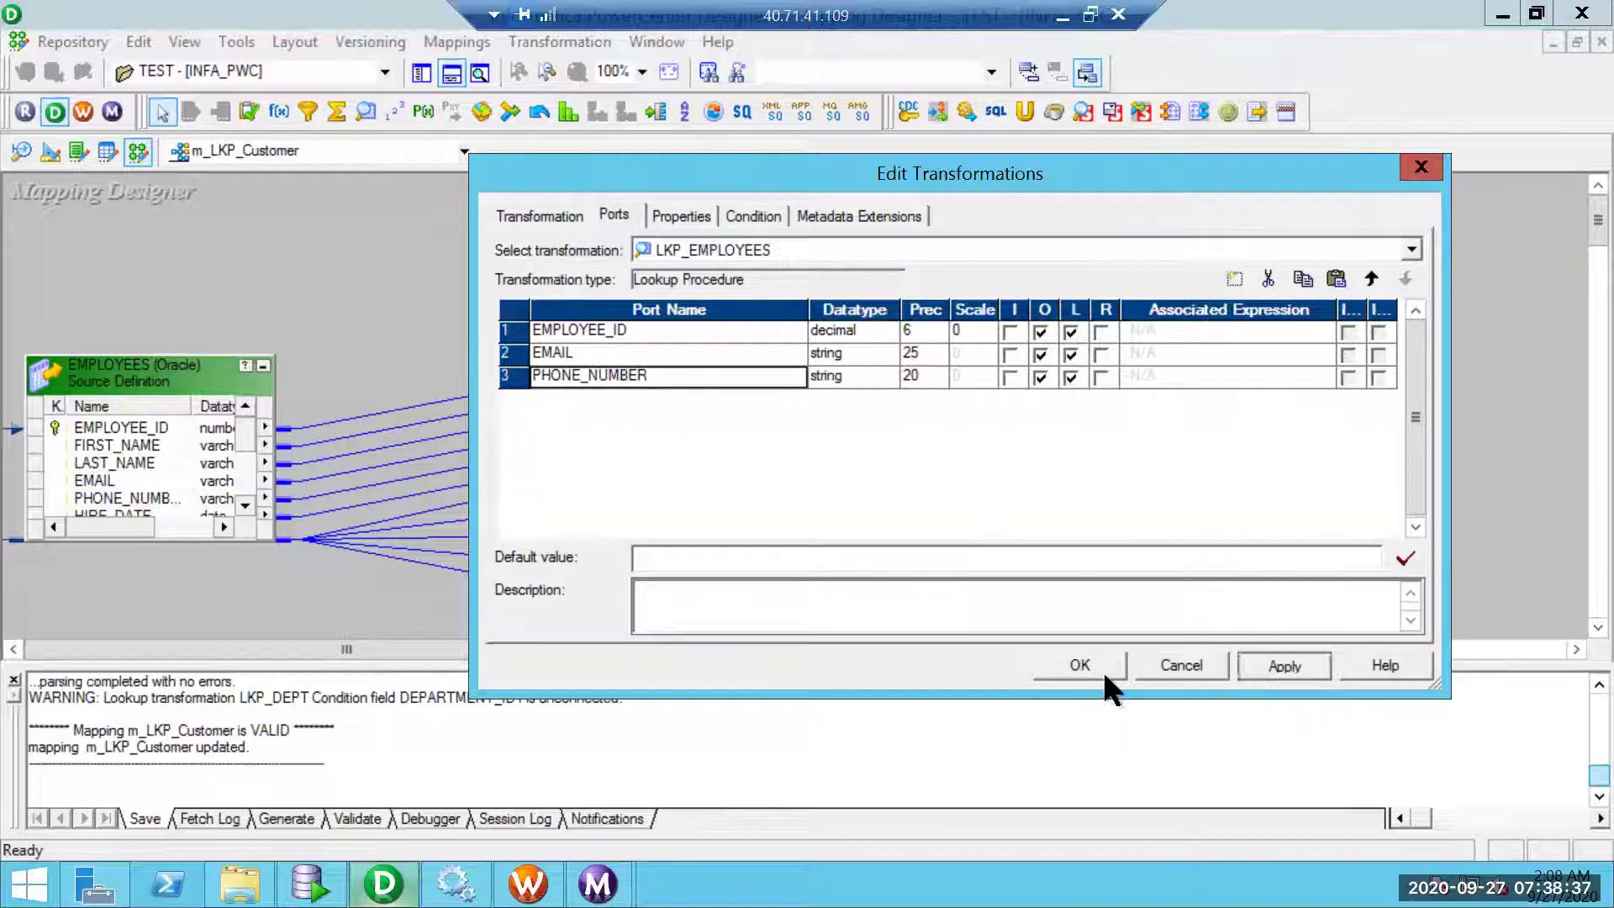
left_click(1081, 504)
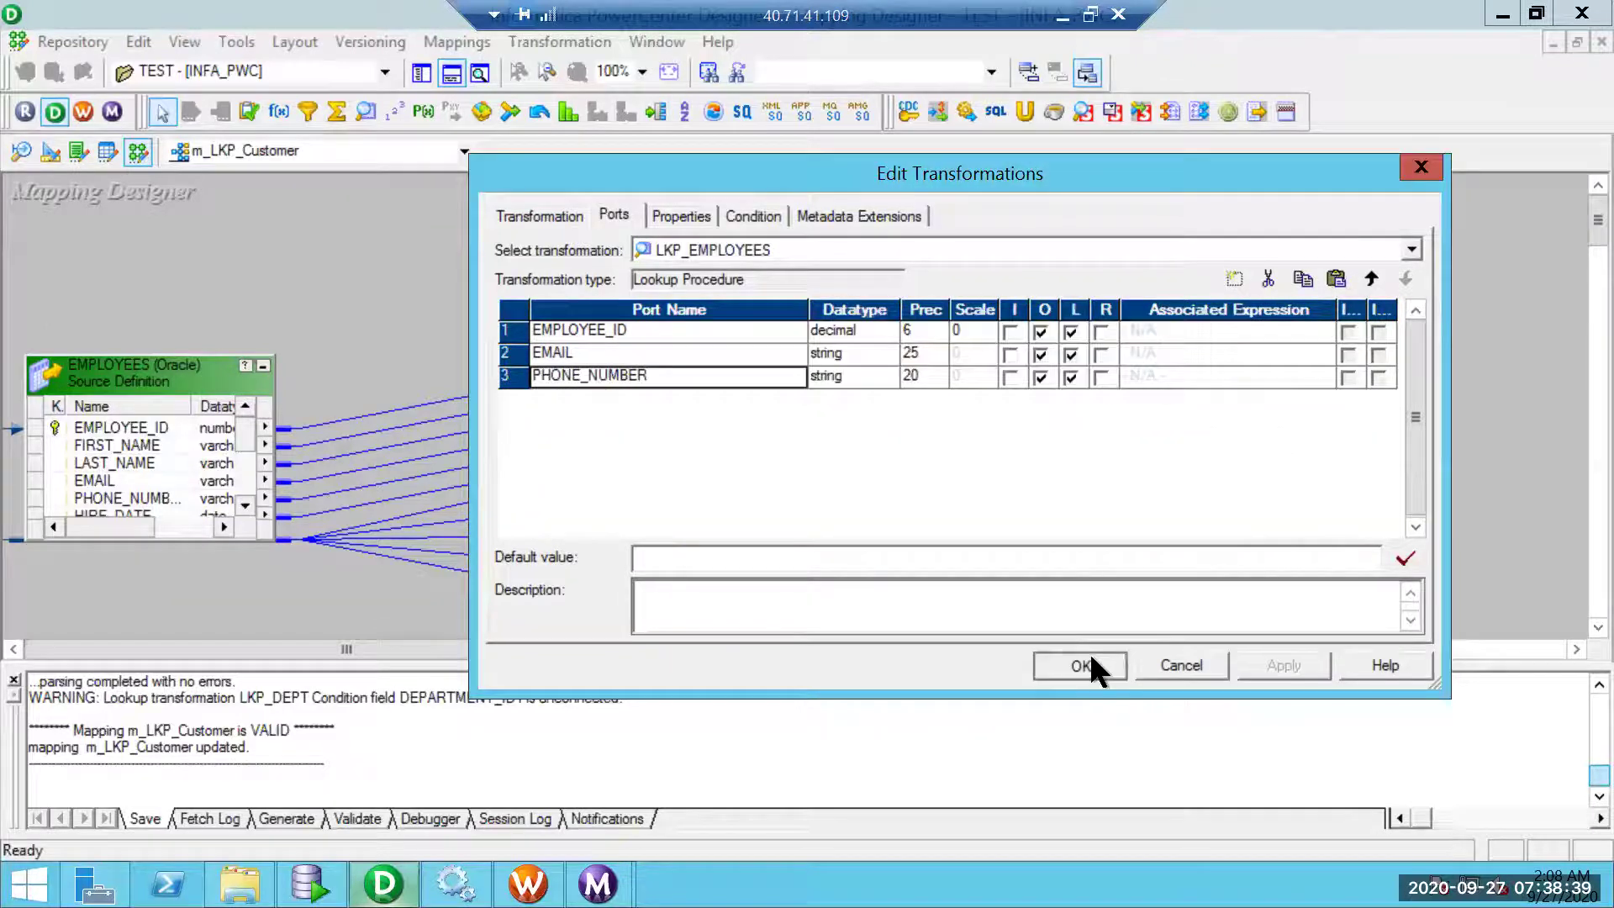
left_click(1085, 665)
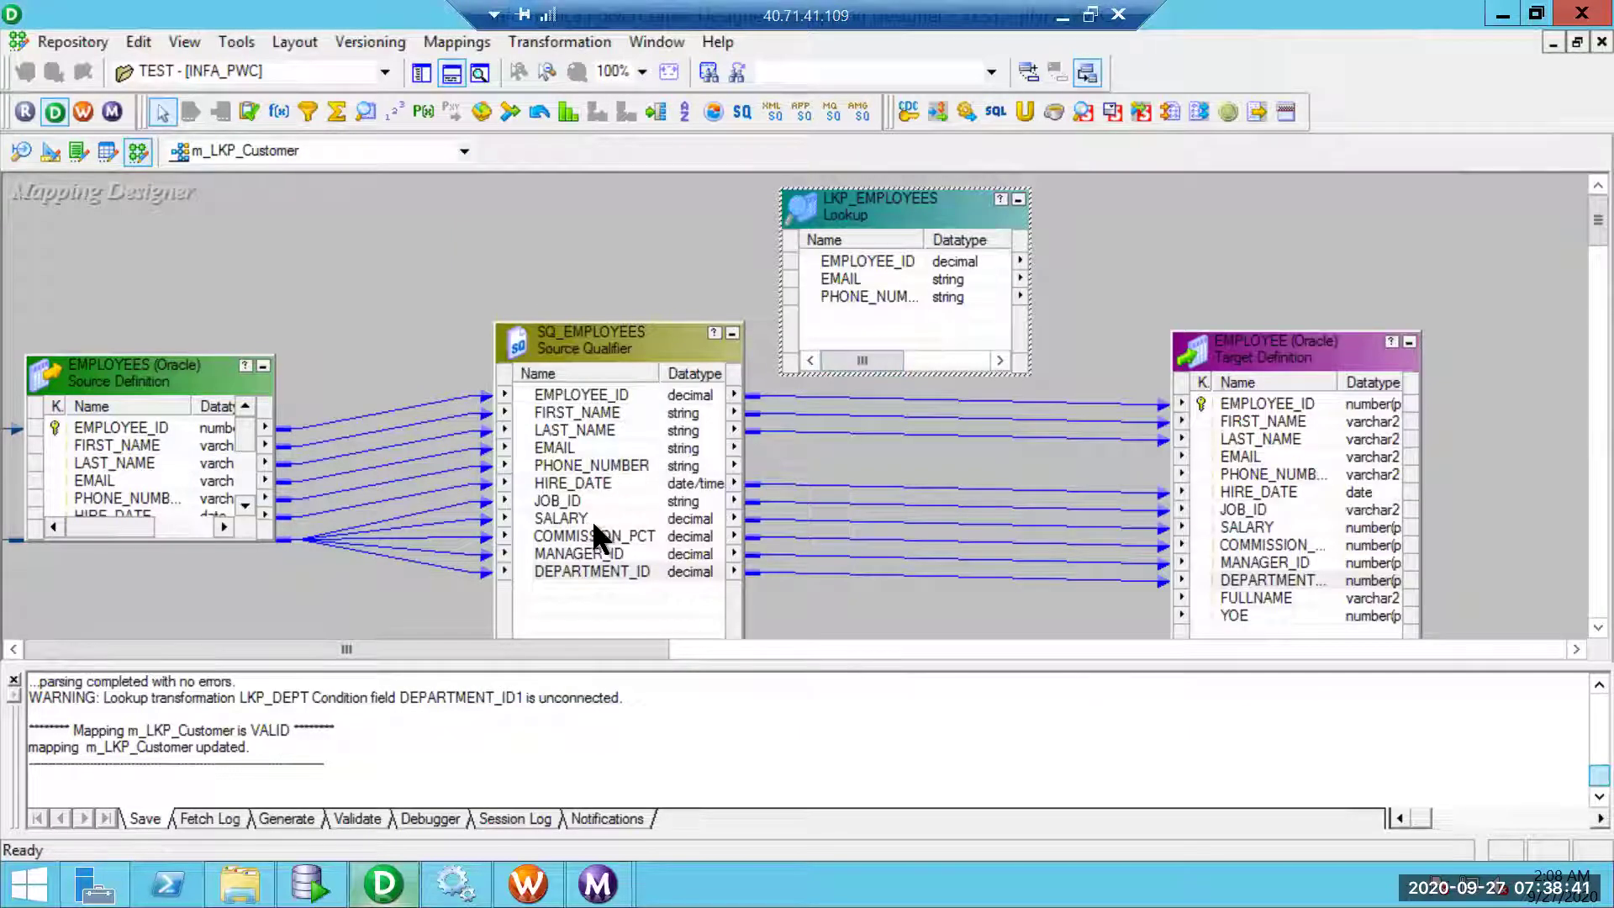
- Link EMPLOYEE_ID from SQ_EMPLOYEES into LKP_EMPLOYEES and add the lookup condition EMPLOYEE_ID = EMPLOYEE_ID1
left_click_drag(588, 395, 809, 330)
double_click(866, 215)
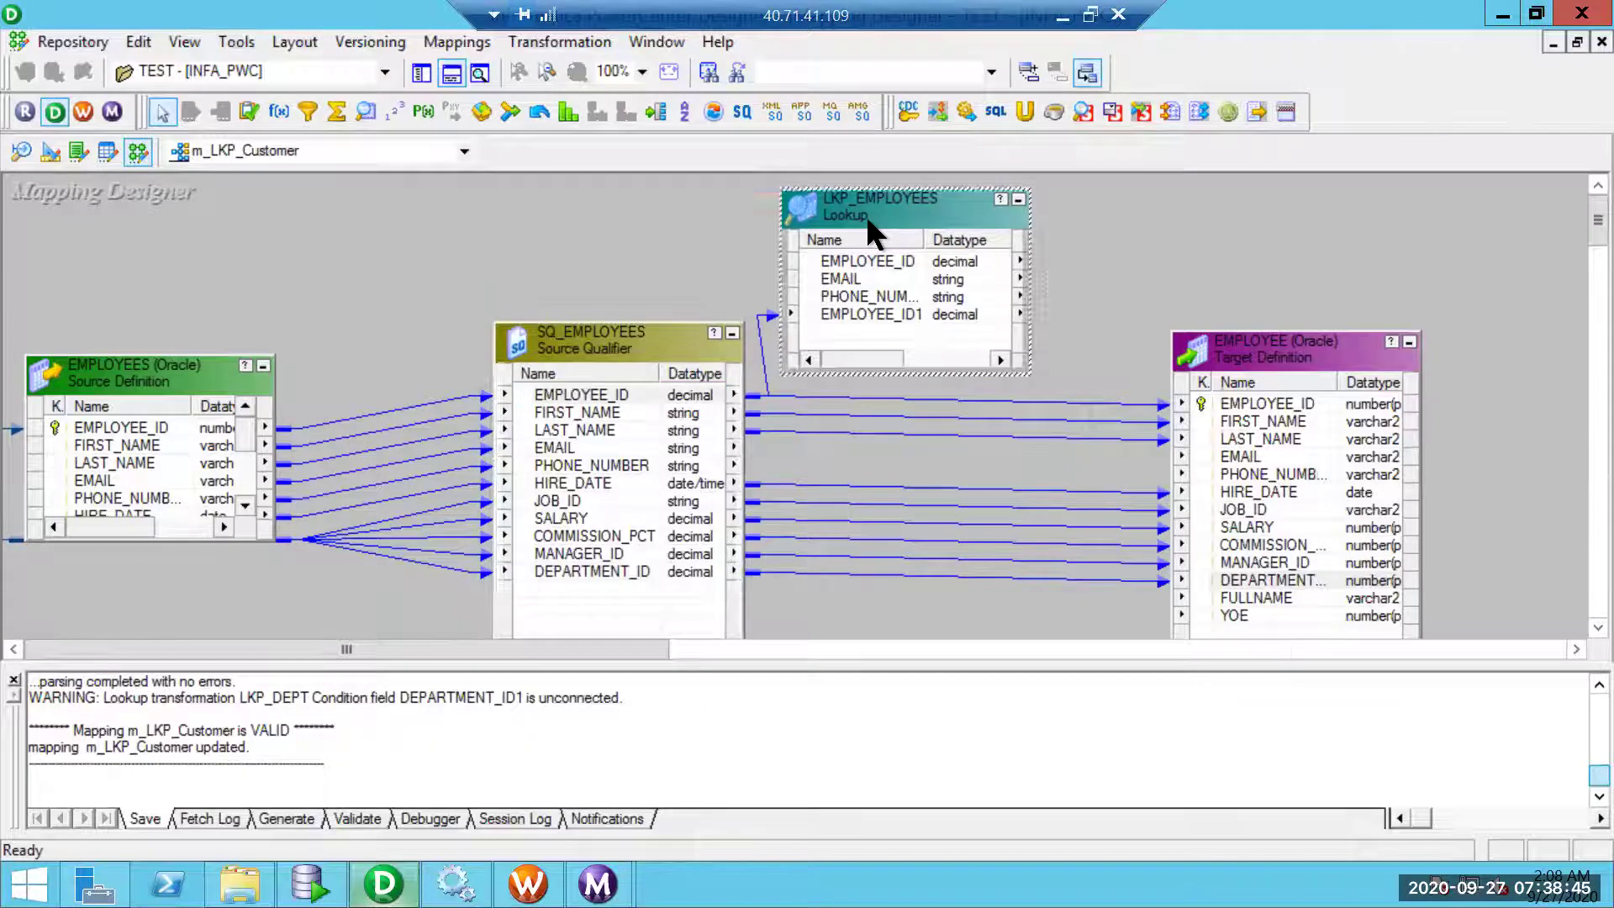
left_click(685, 215)
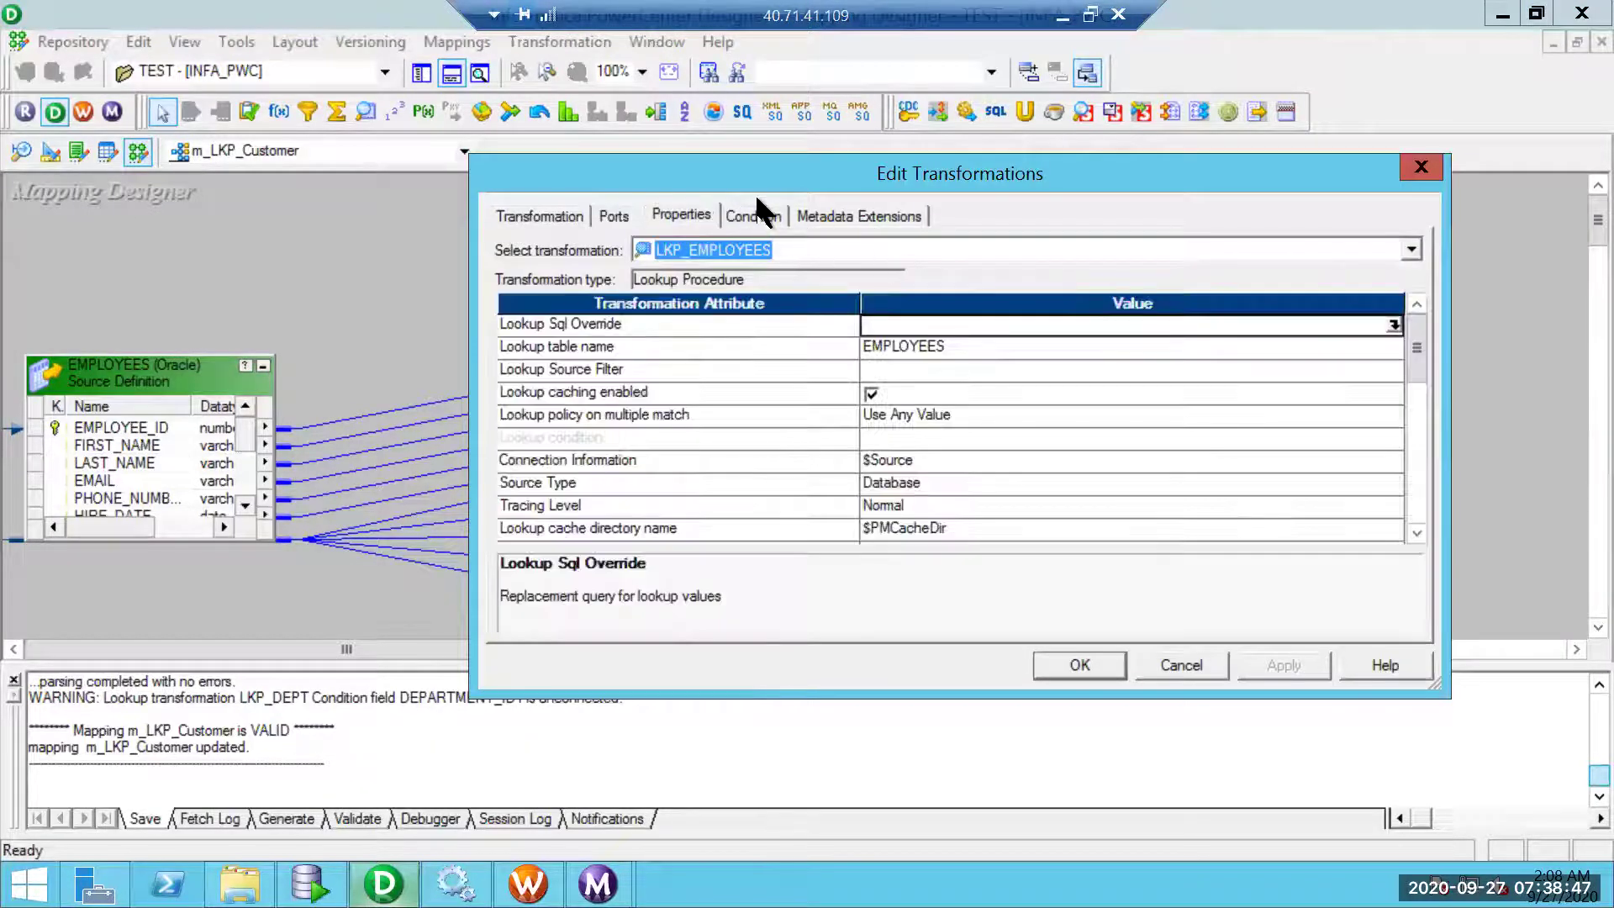
left_click(768, 216)
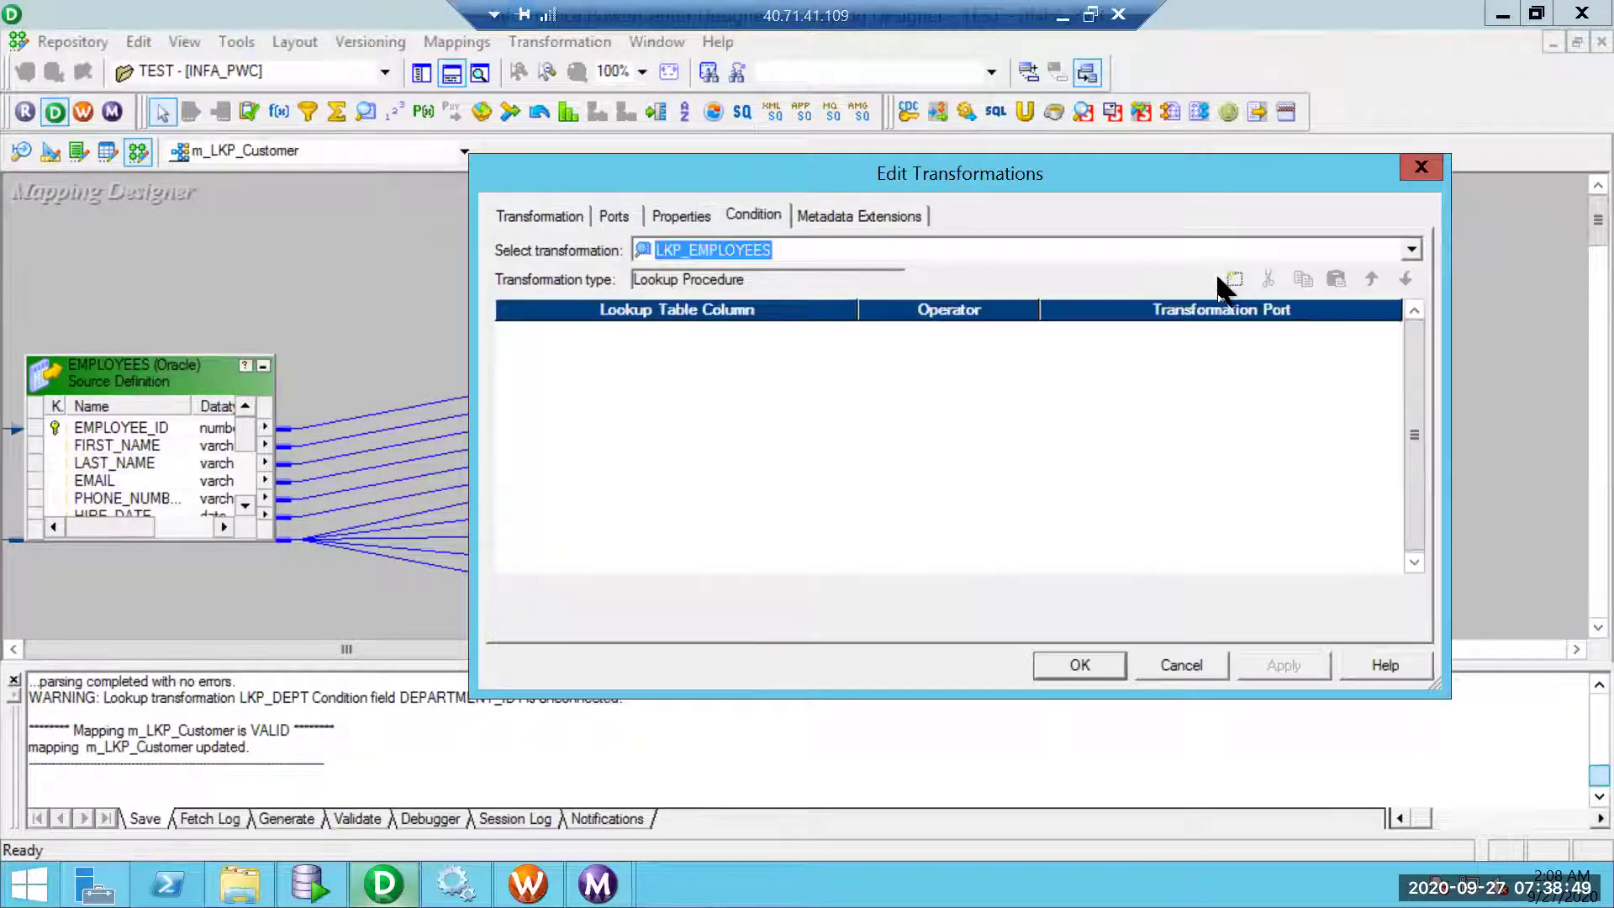
left_click(1233, 278)
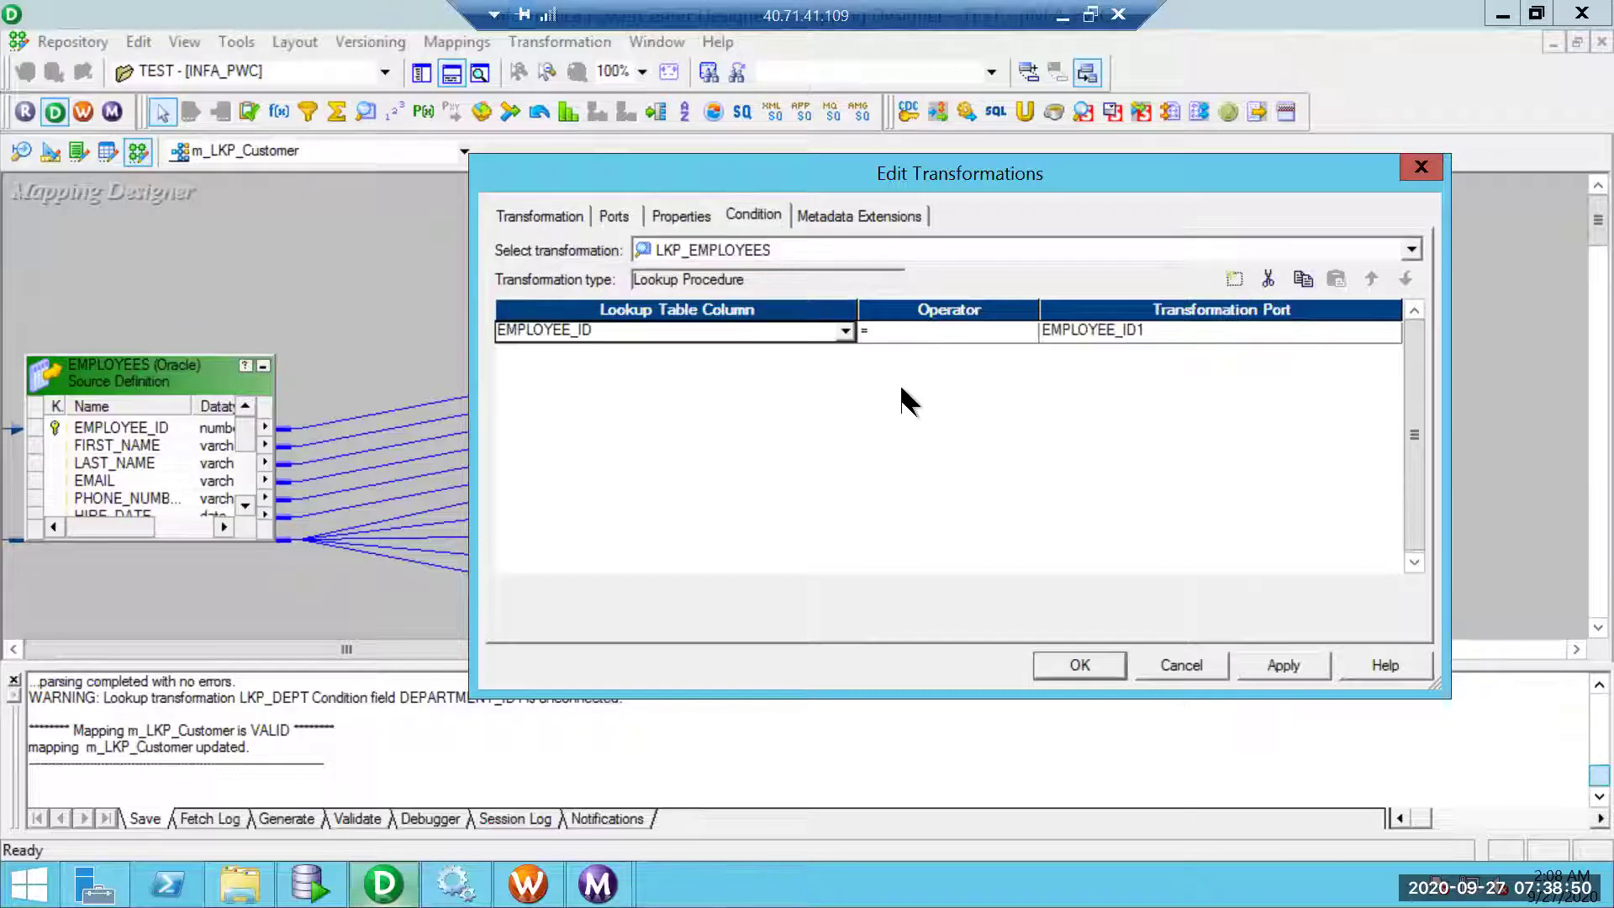
left_click(1282, 665)
left_click(1093, 655)
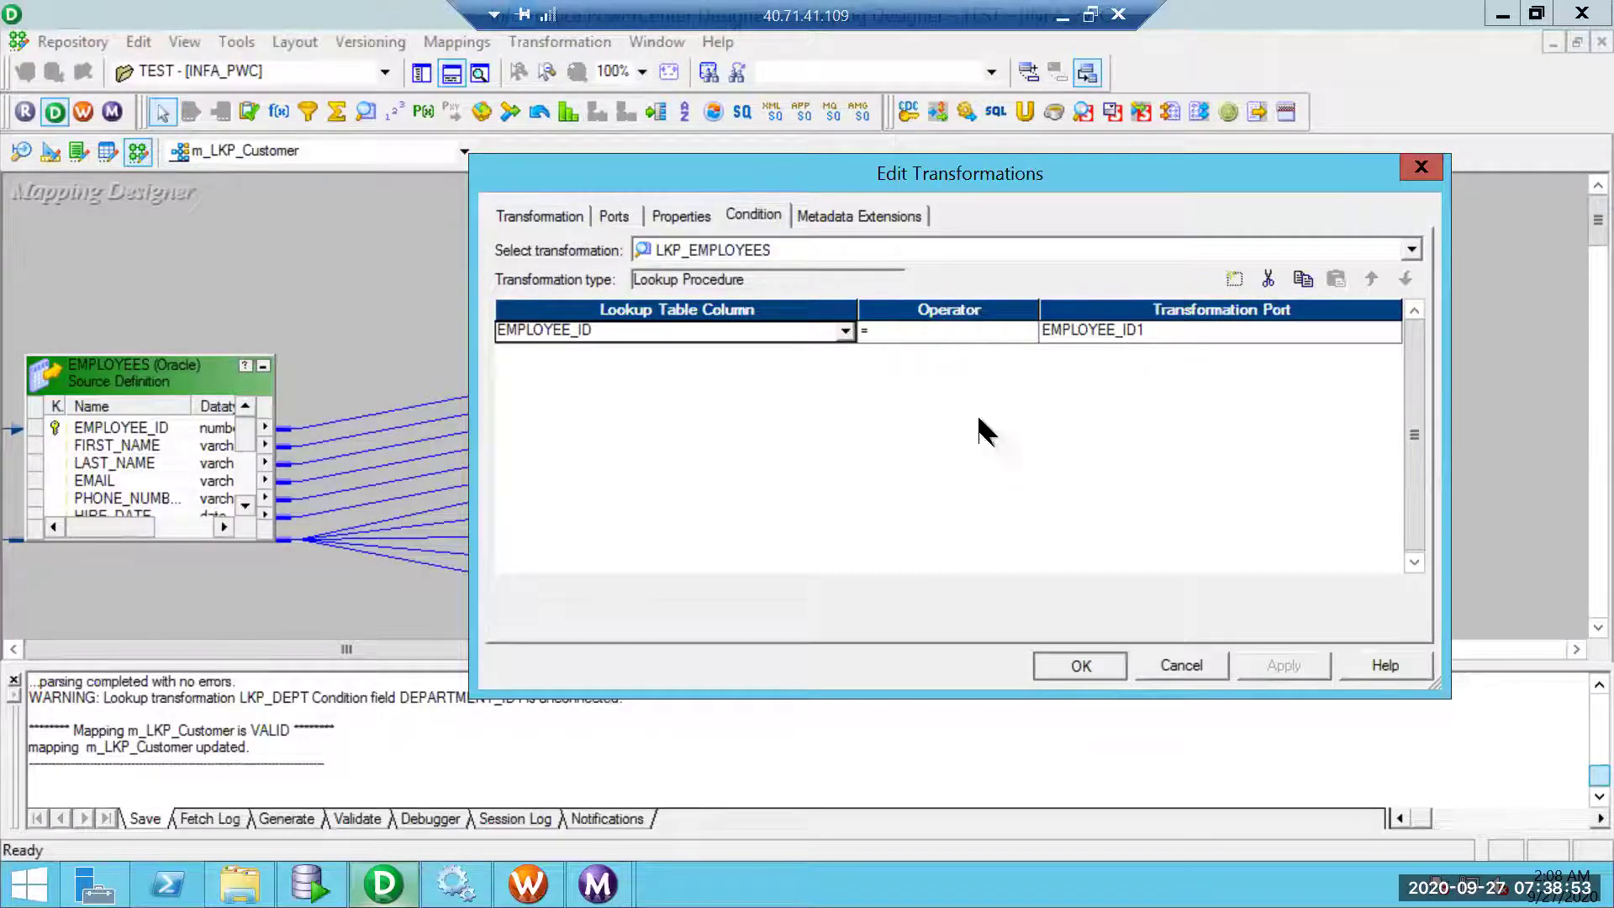
- Link the EMAIL and PHONE_NUMBER ports of LKP_EMPLOYEES to the matching columns of the EMPLOYEE target
left_click(874, 279)
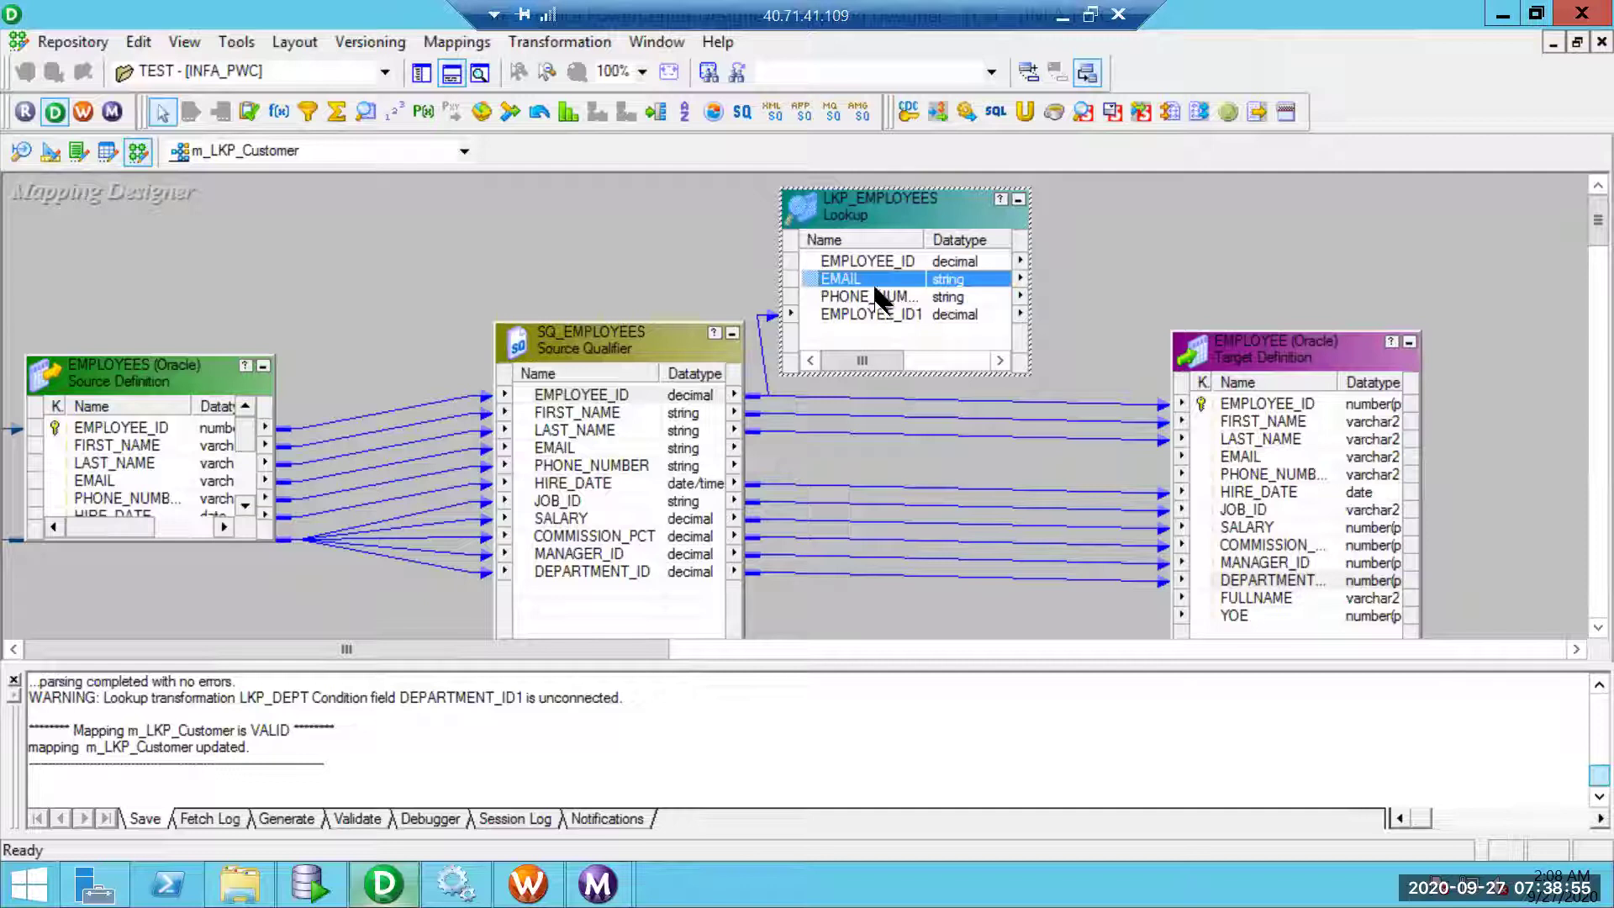
left_click(878, 298, "shift")
left_click_drag(858, 294, 1246, 459)
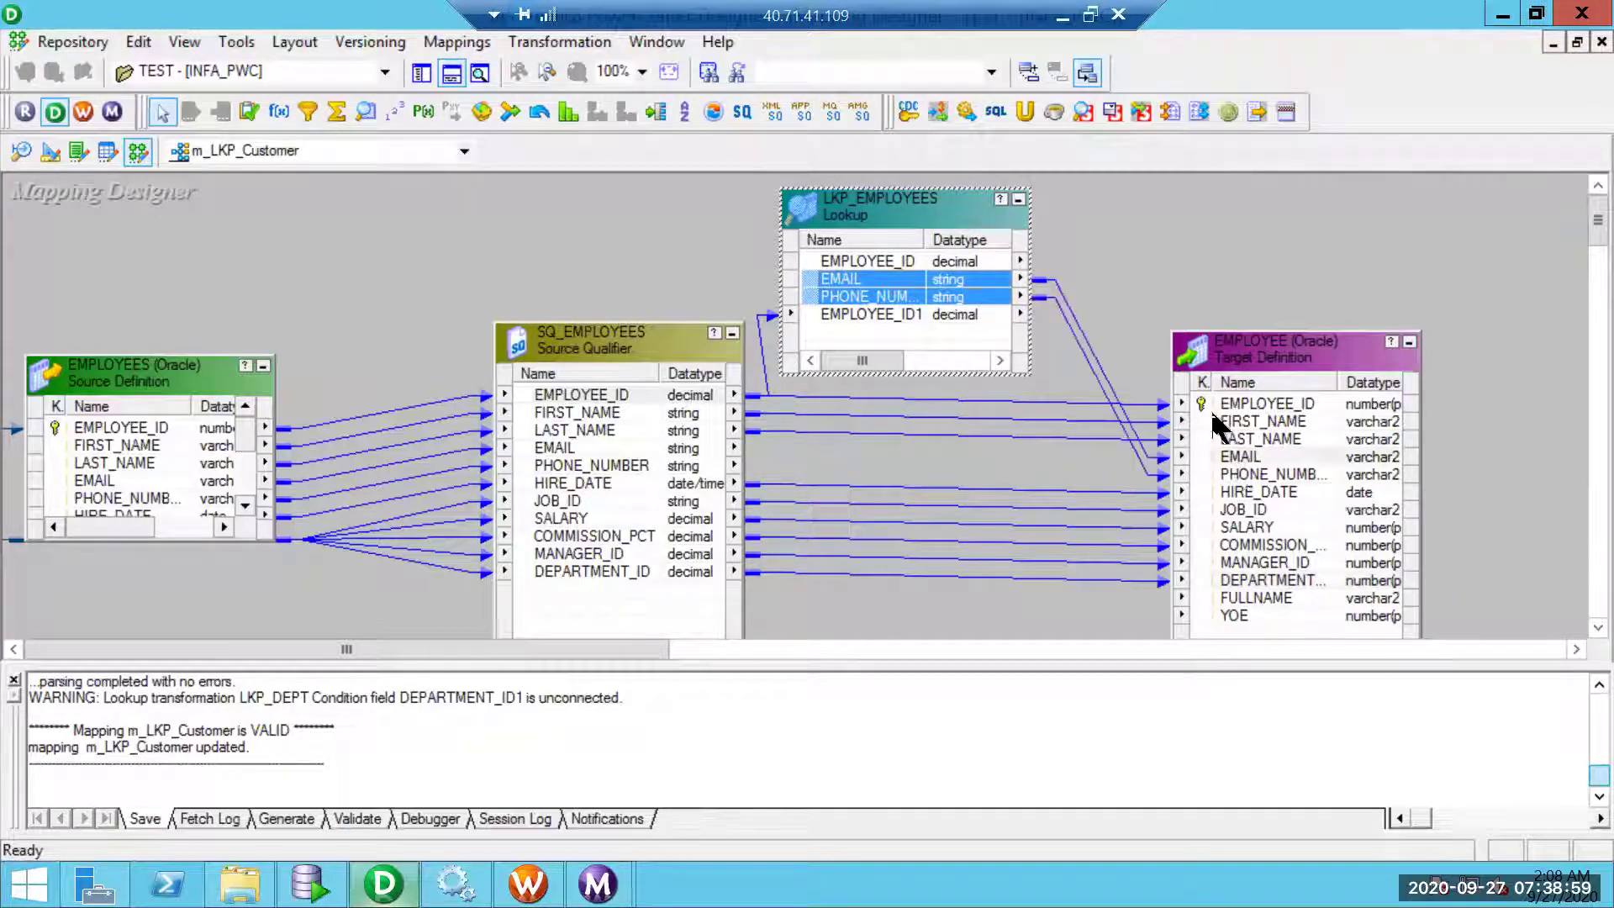
left_click(1202, 292)
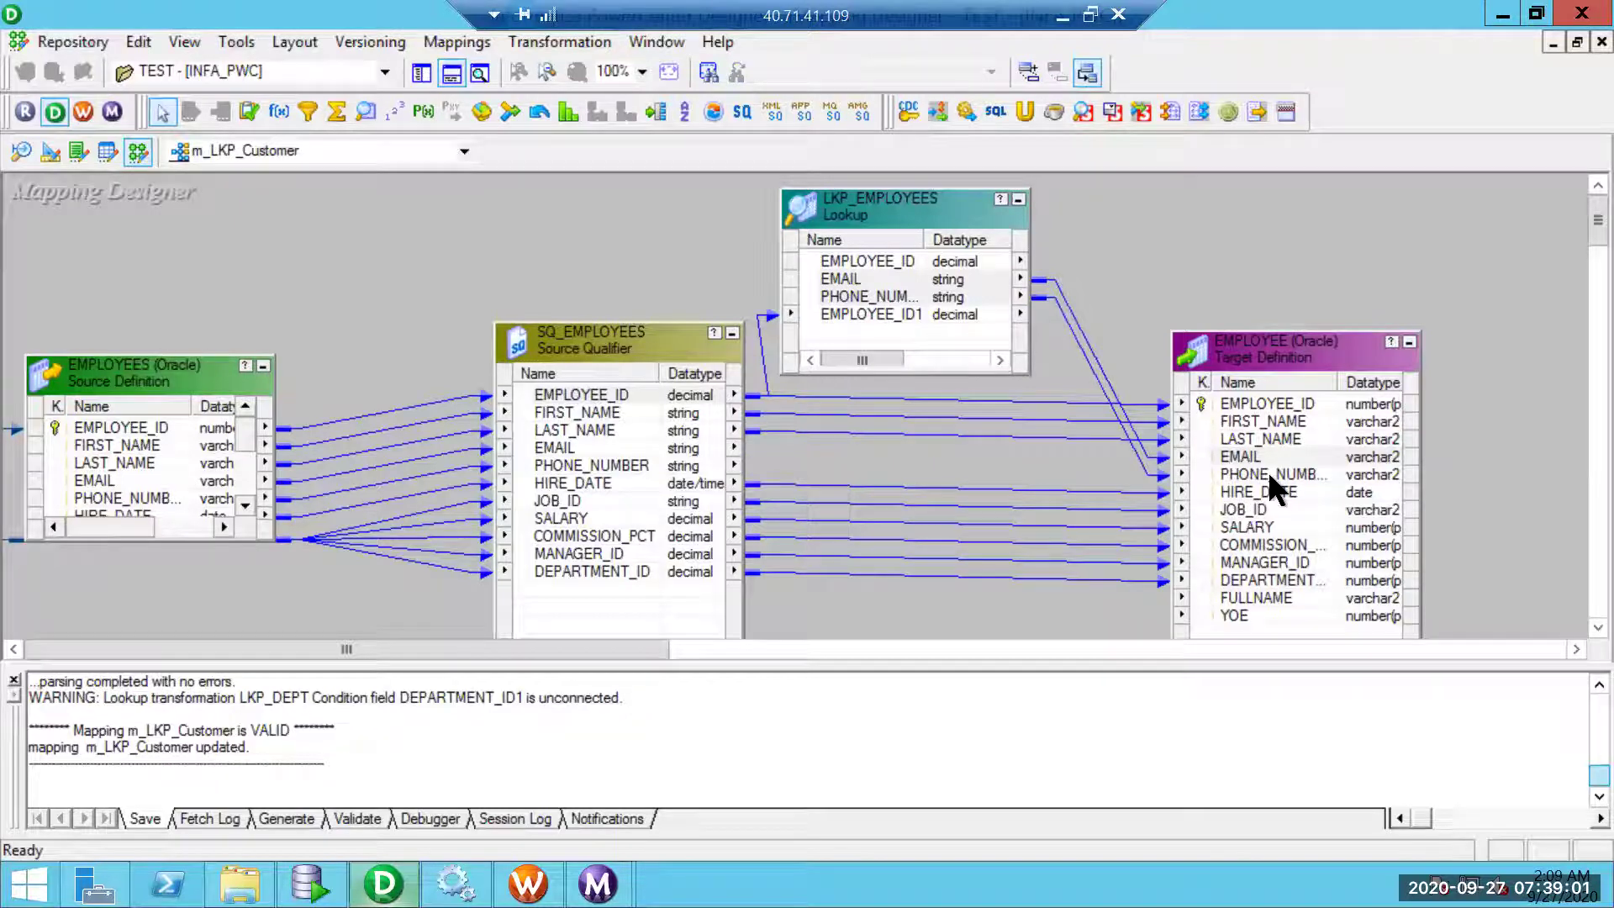
- Replace the EMAIL and PHONE_NUMBER links from LKP_EMPLOYEES with one link from its EMAIL to the target's FULLNAME, and save the mapping
key("ctrl+s")
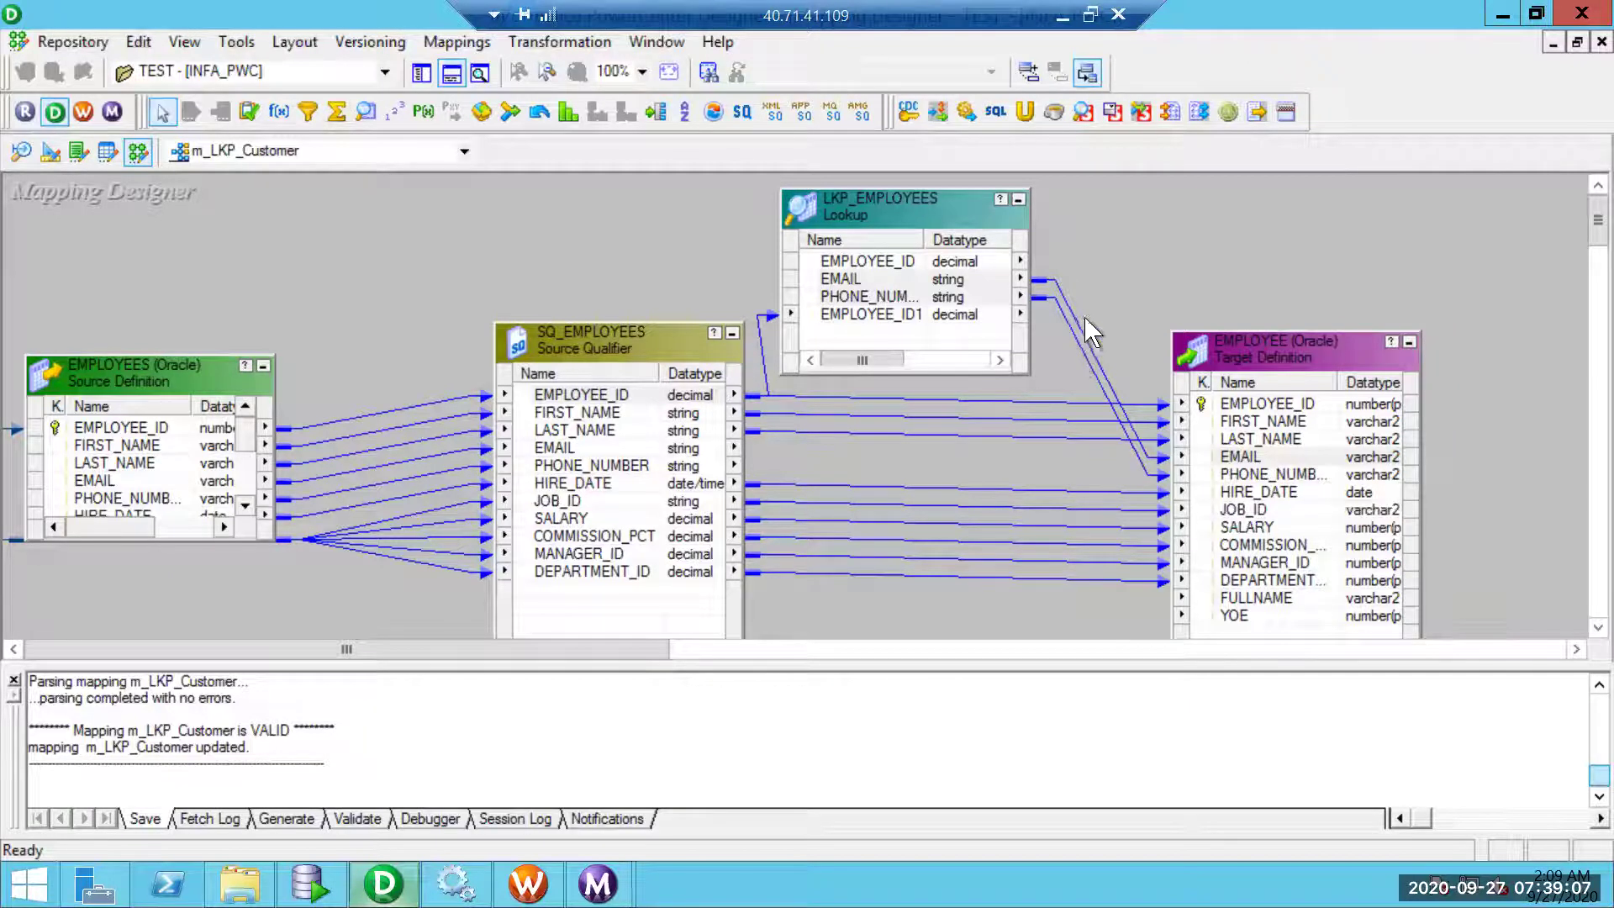
left_click(1074, 356)
key("Delete")
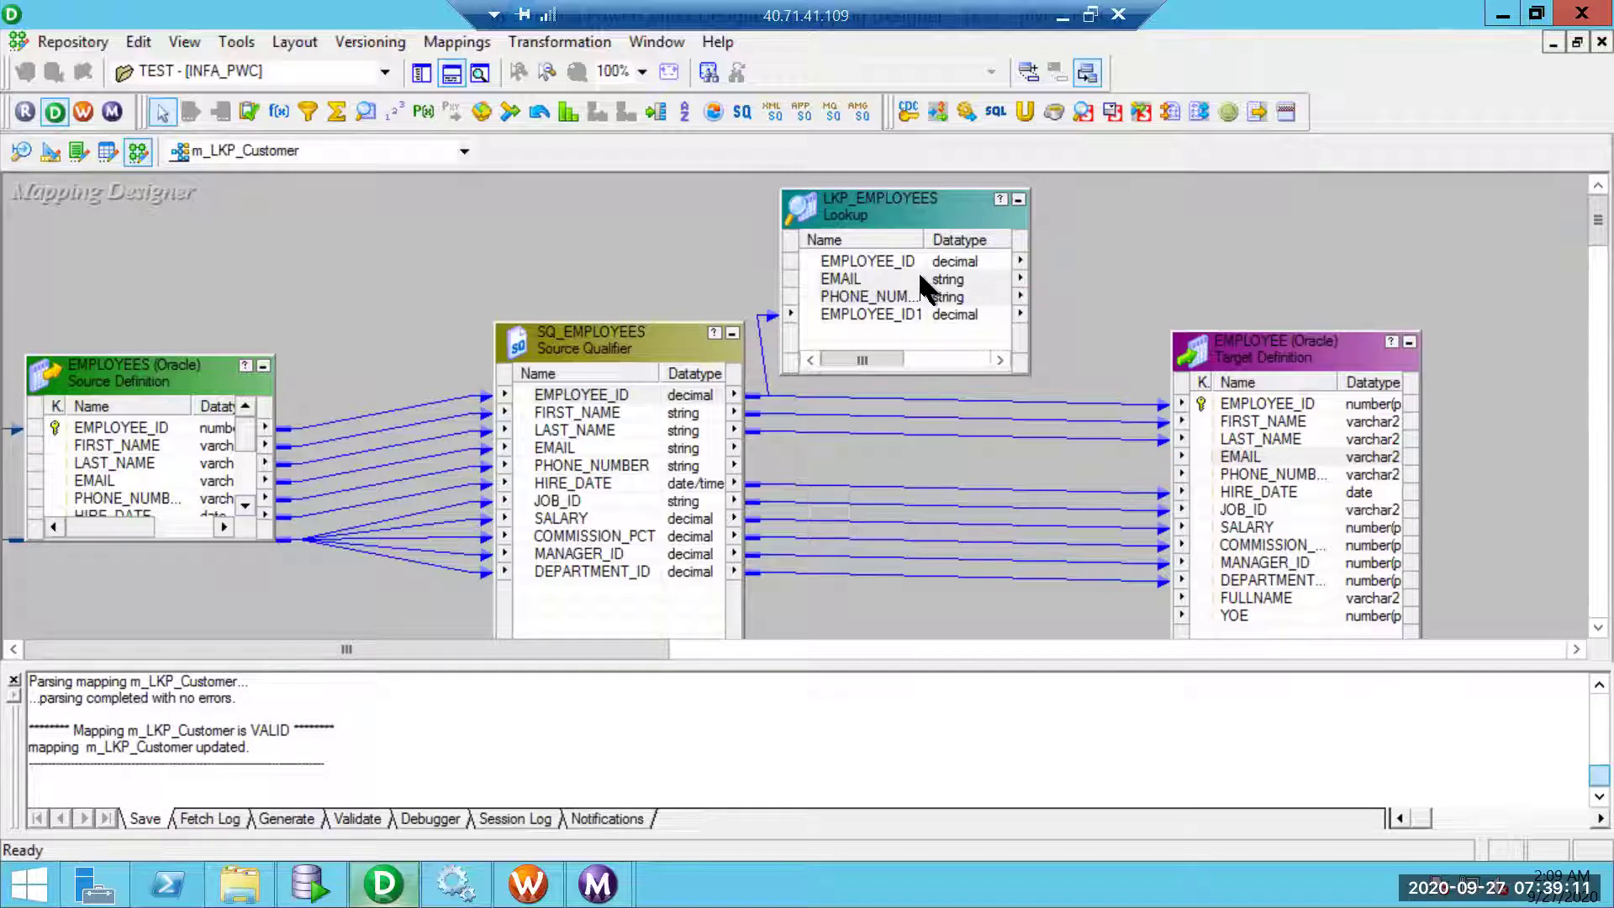
left_click(918, 276)
key("ctrl+s")
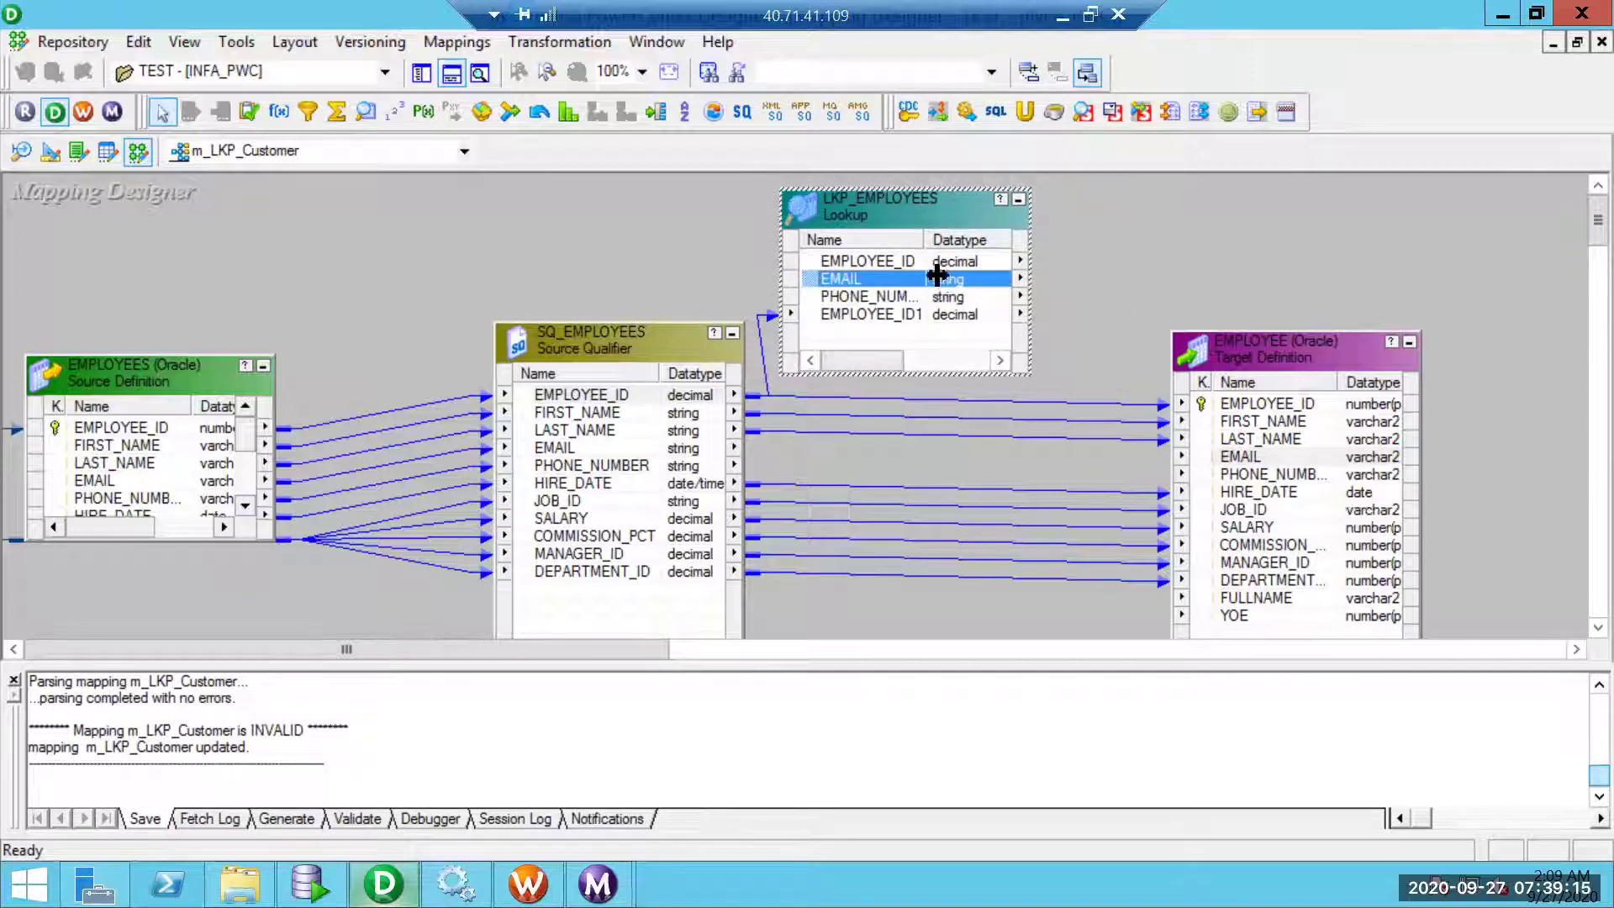
left_click_drag(849, 278, 1247, 602)
key("ctrl+s")
- Switch to the Workflow Monitor windows and close the session log of the previous s_m_LKP_Customer run
mouse_move(528, 882)
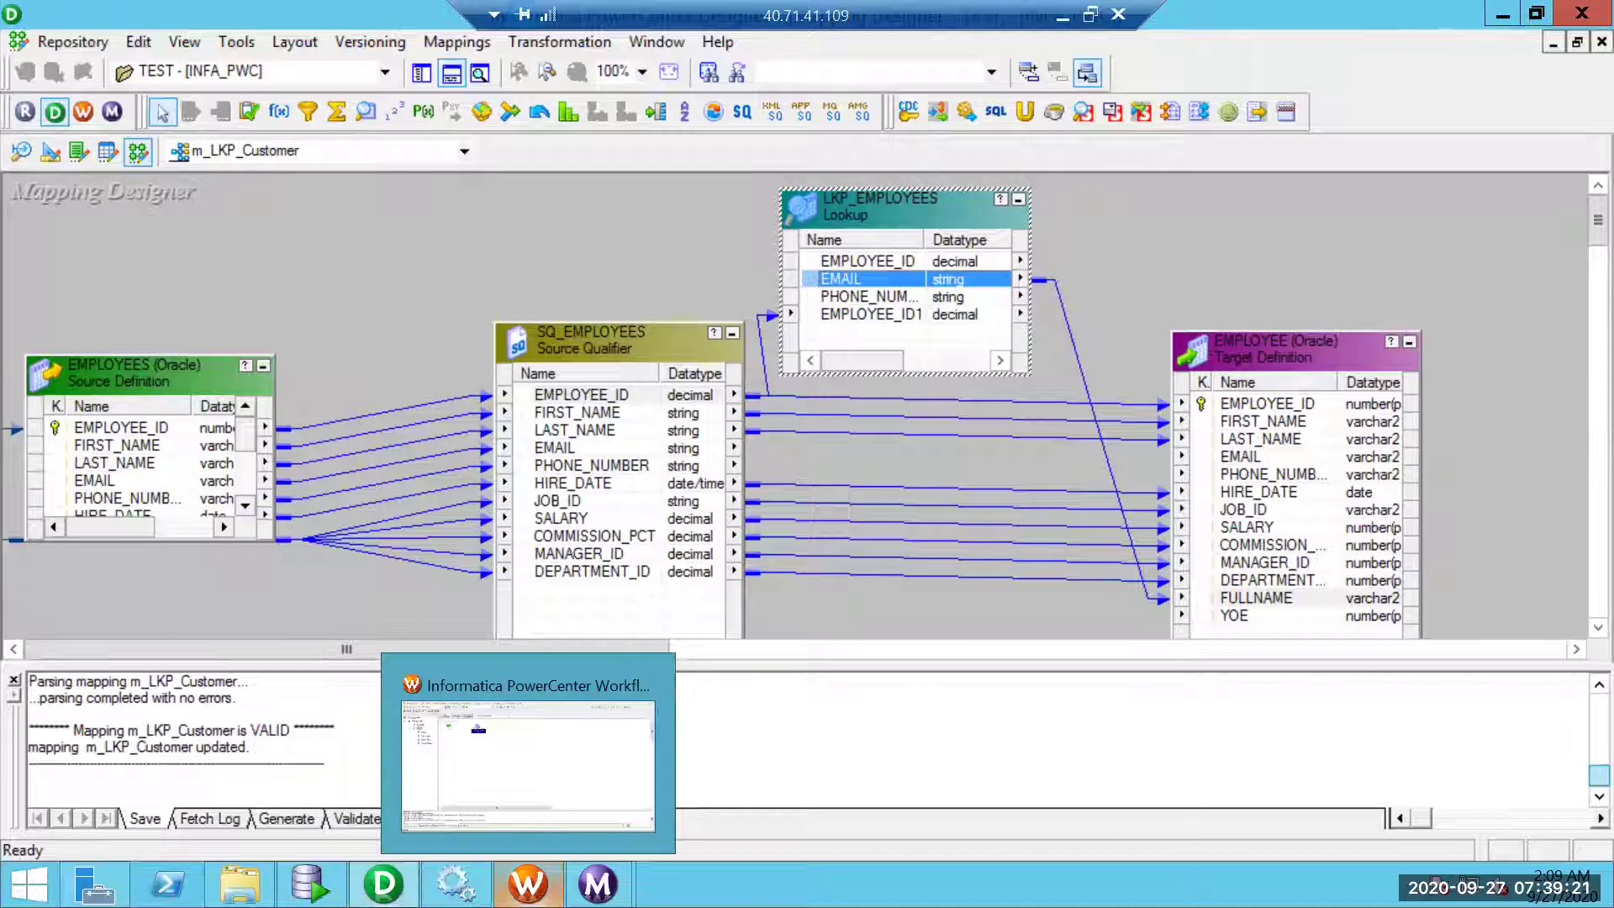
left_click(673, 794)
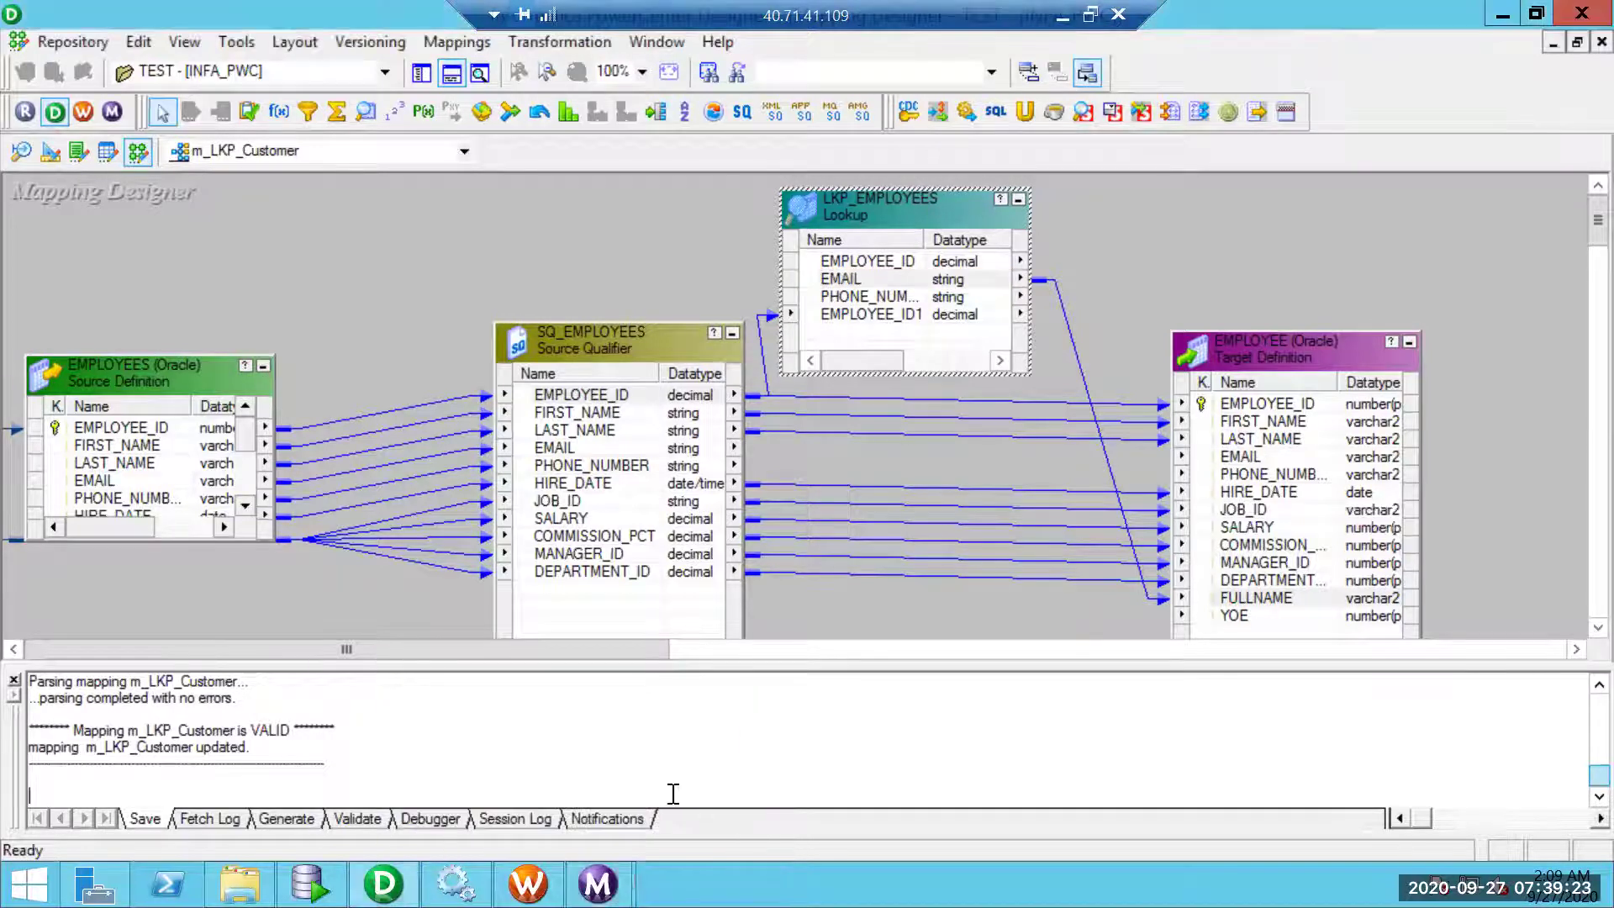
left_click(623, 875)
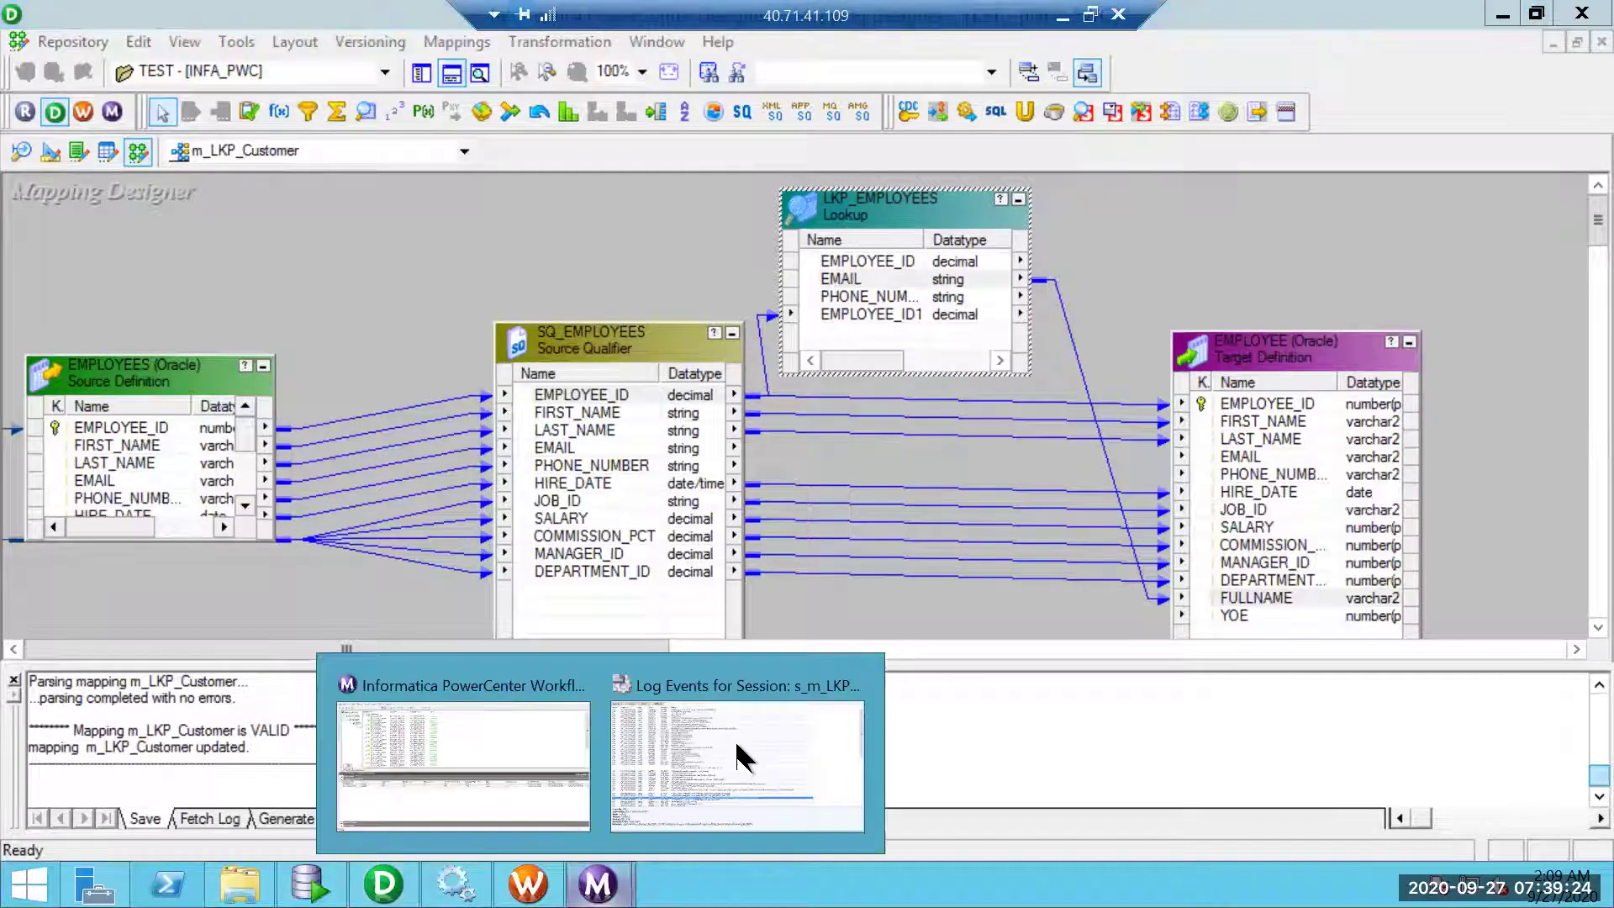
left_click(1581, 14)
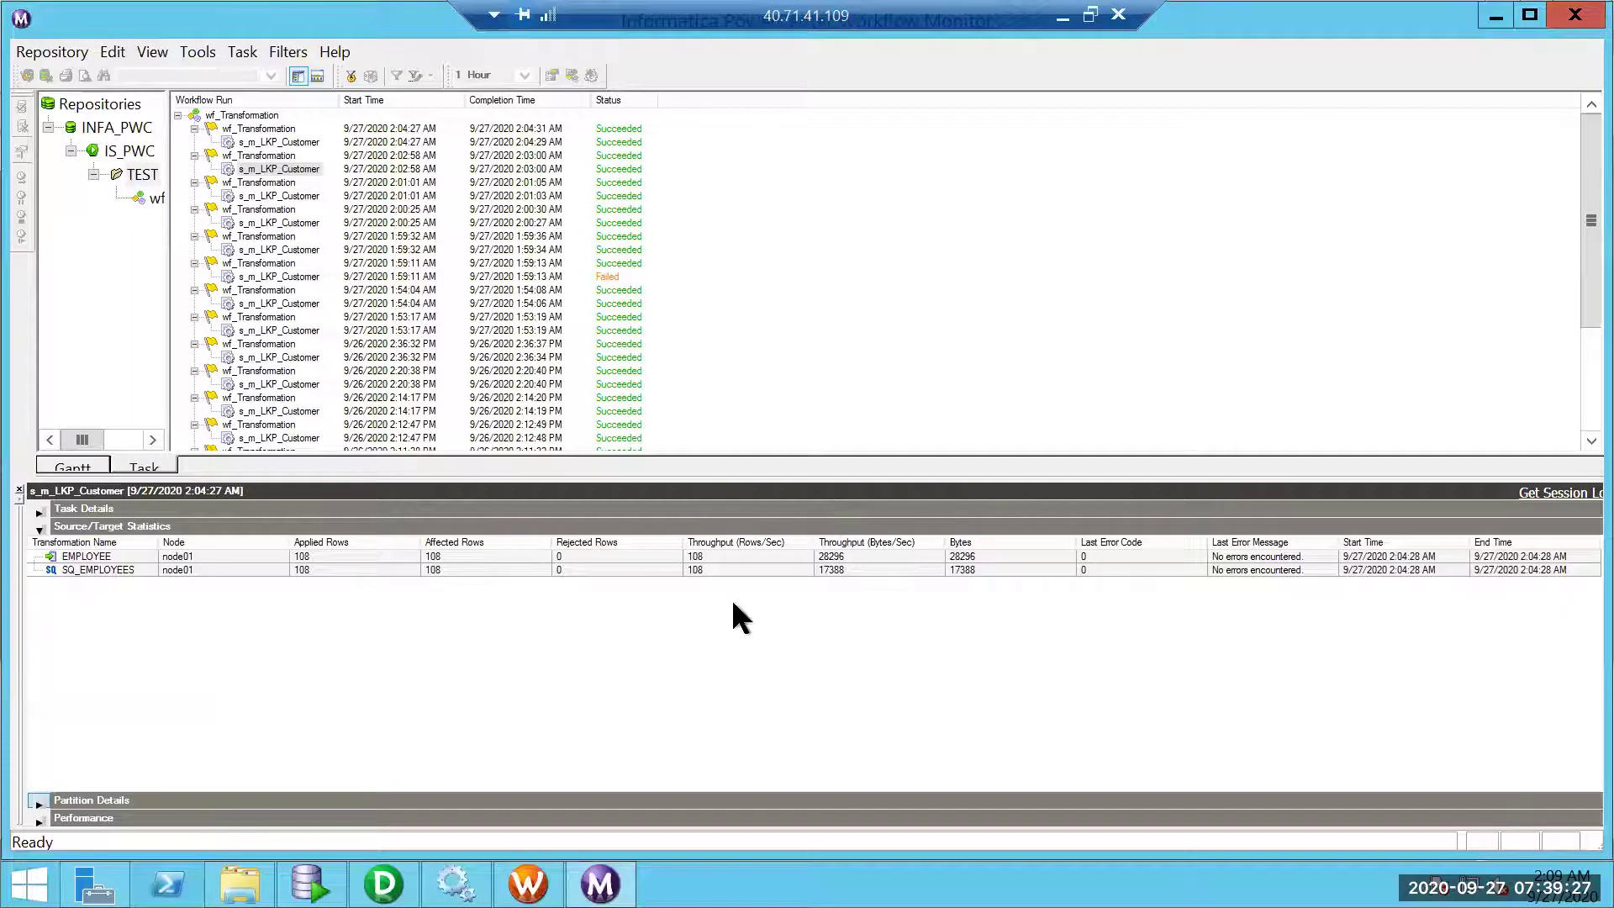
- Switch to Oracle SQL Developer and run SELECT * FROM EMPLOYEE to check the target's current contents
left_click(528, 883)
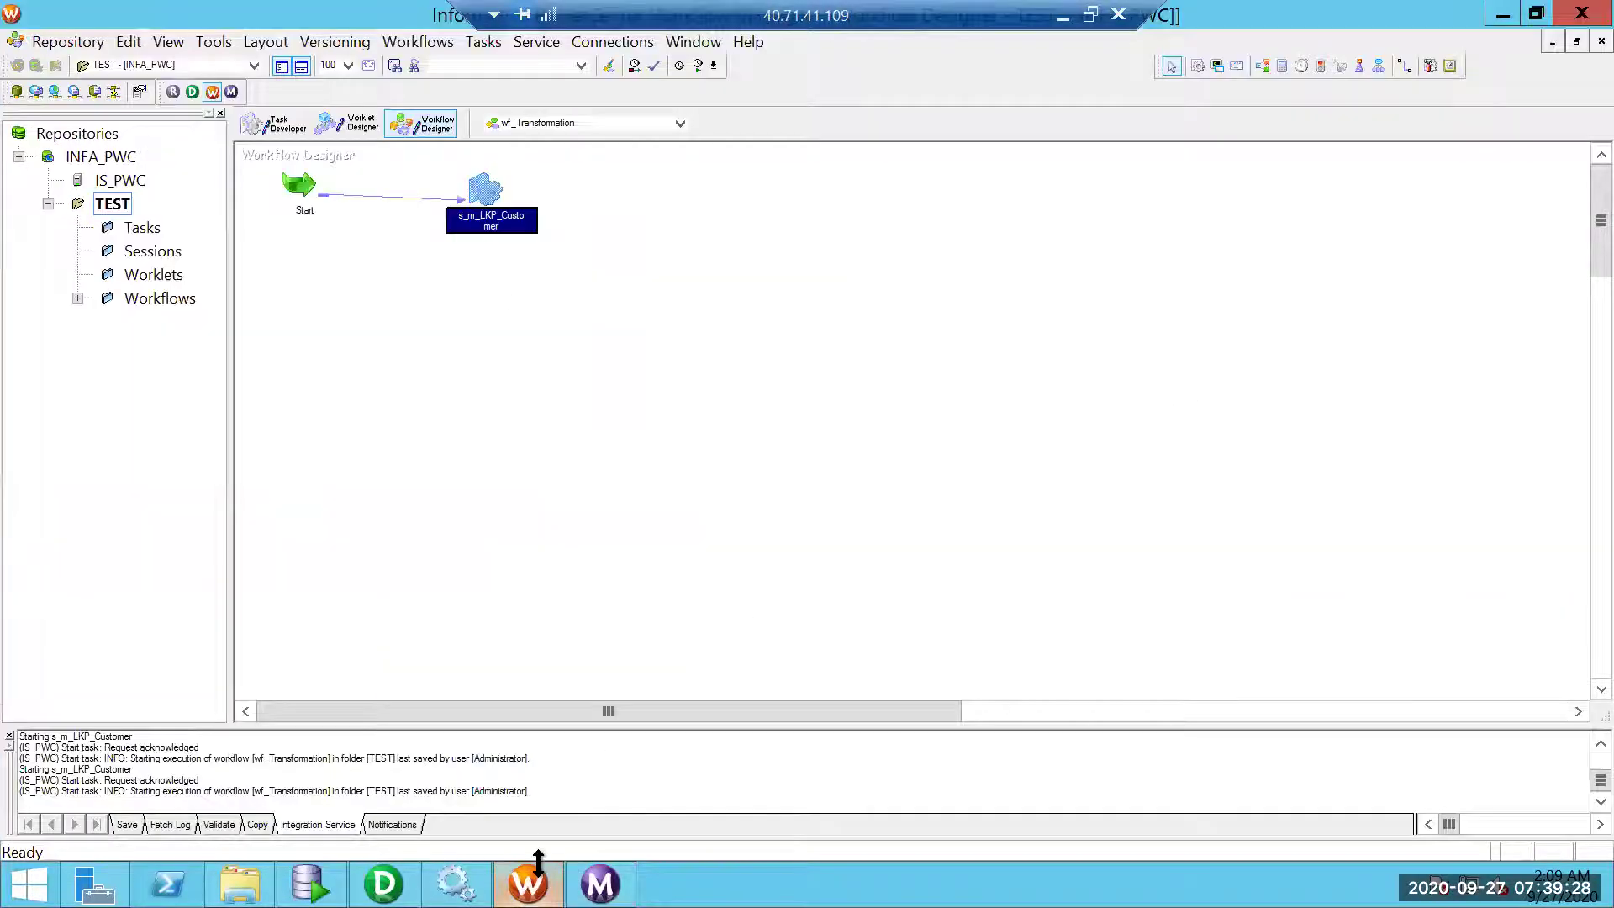
right_click(480, 187)
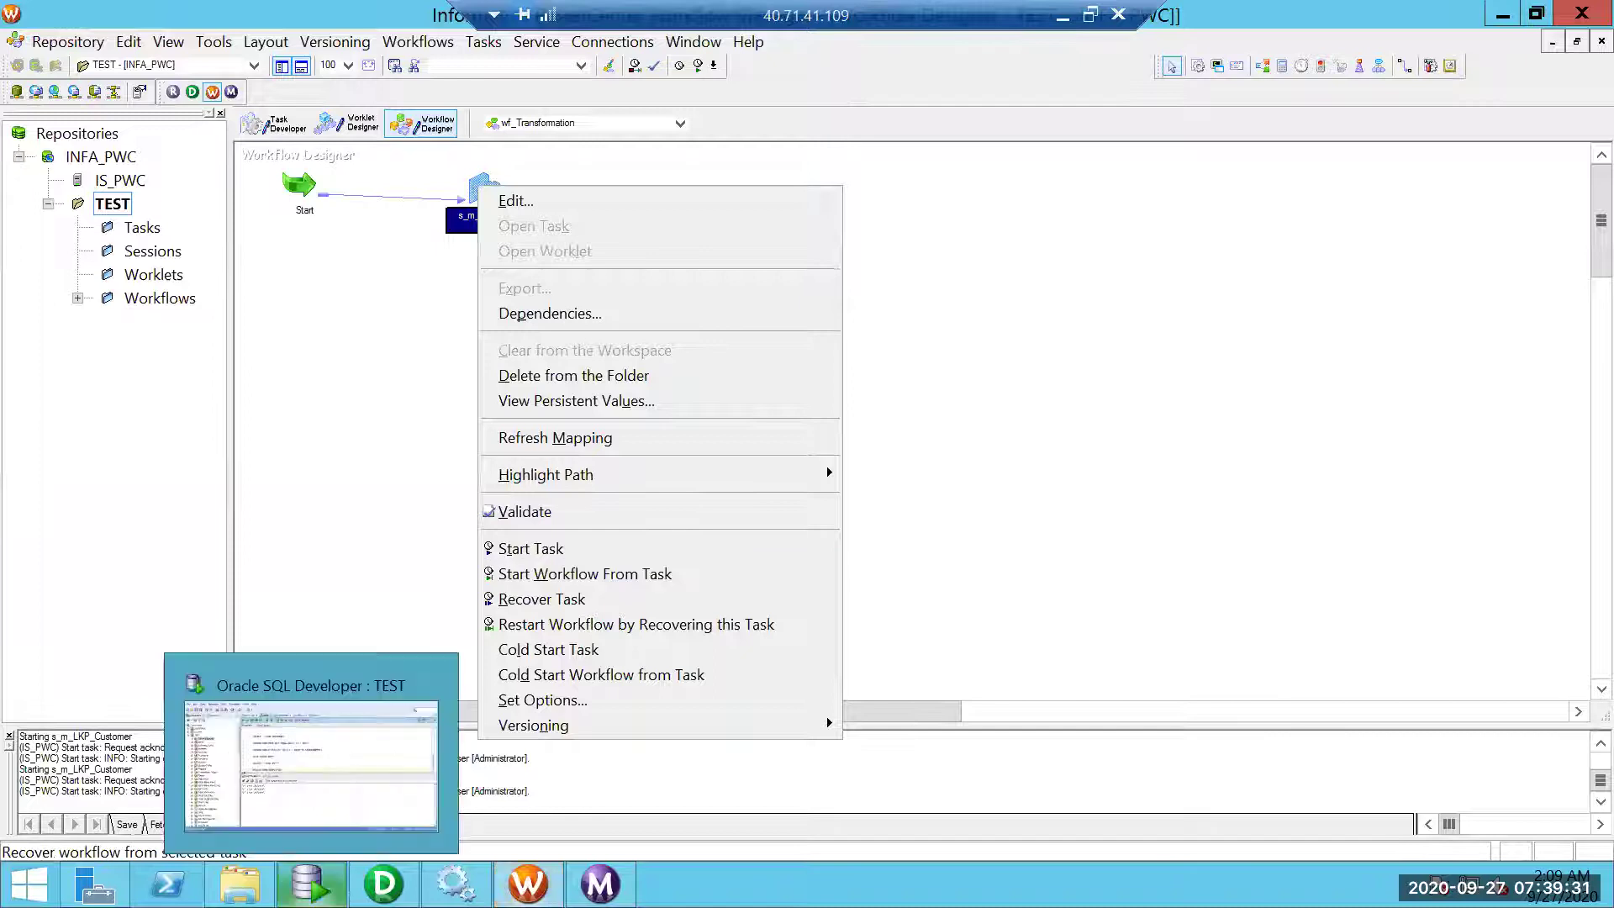
left_click(311, 883)
left_click_drag(551, 255, 552, 267)
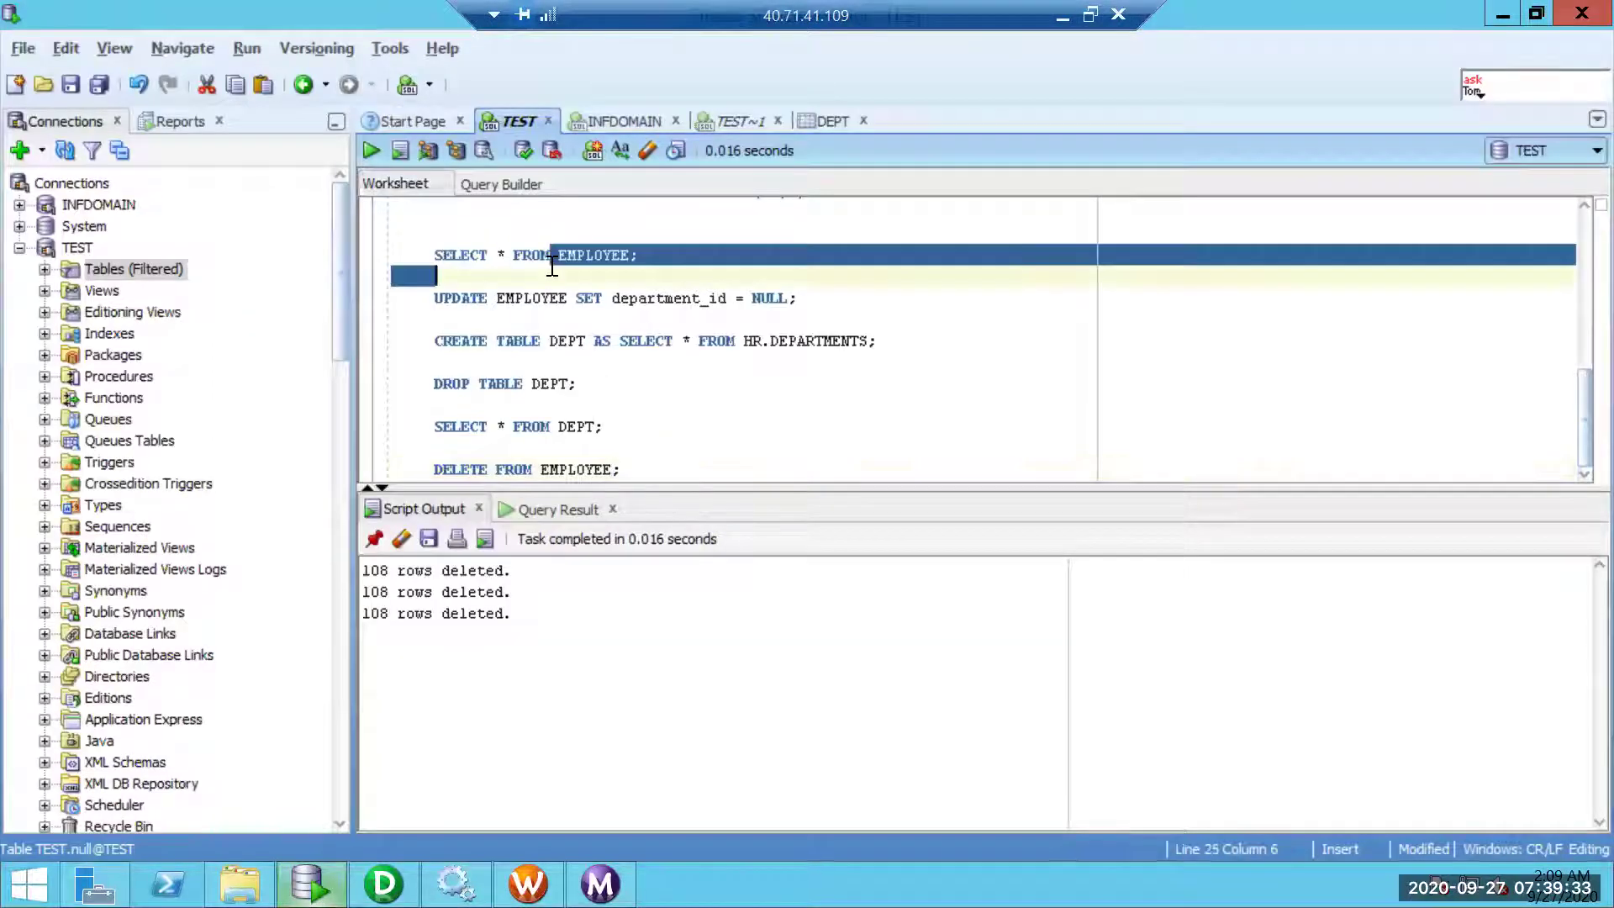
left_click(553, 266)
key("Up")
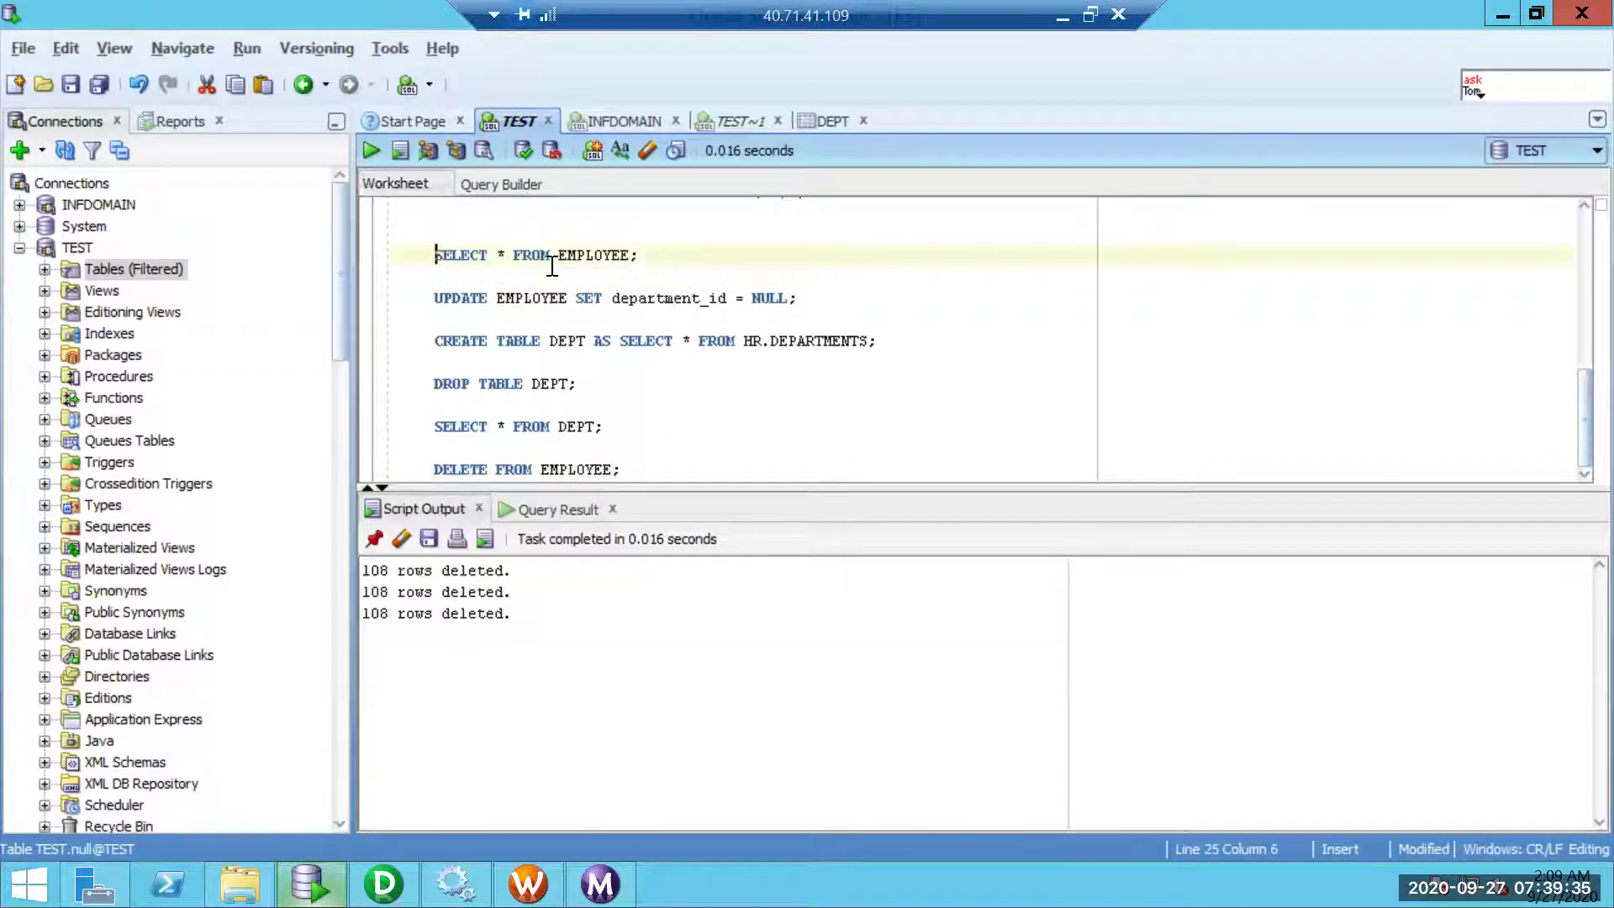
key("ctrl+Return")
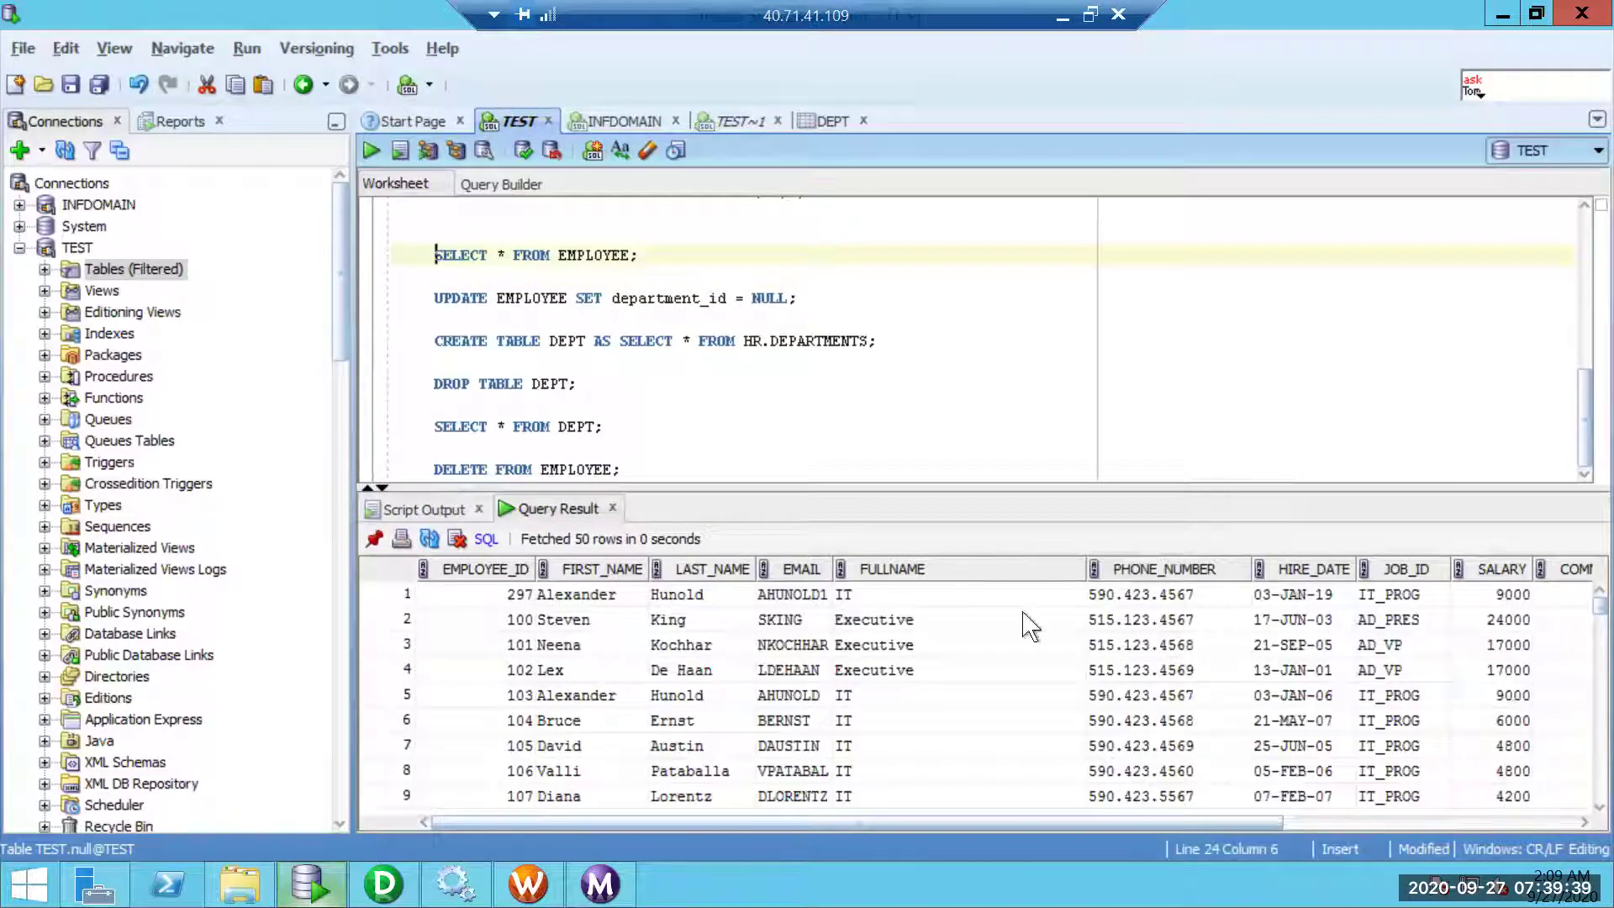
- Return to Workflow Manager and refresh the mapping of the s_m_LKP_Customer session
key("alt+Tab")
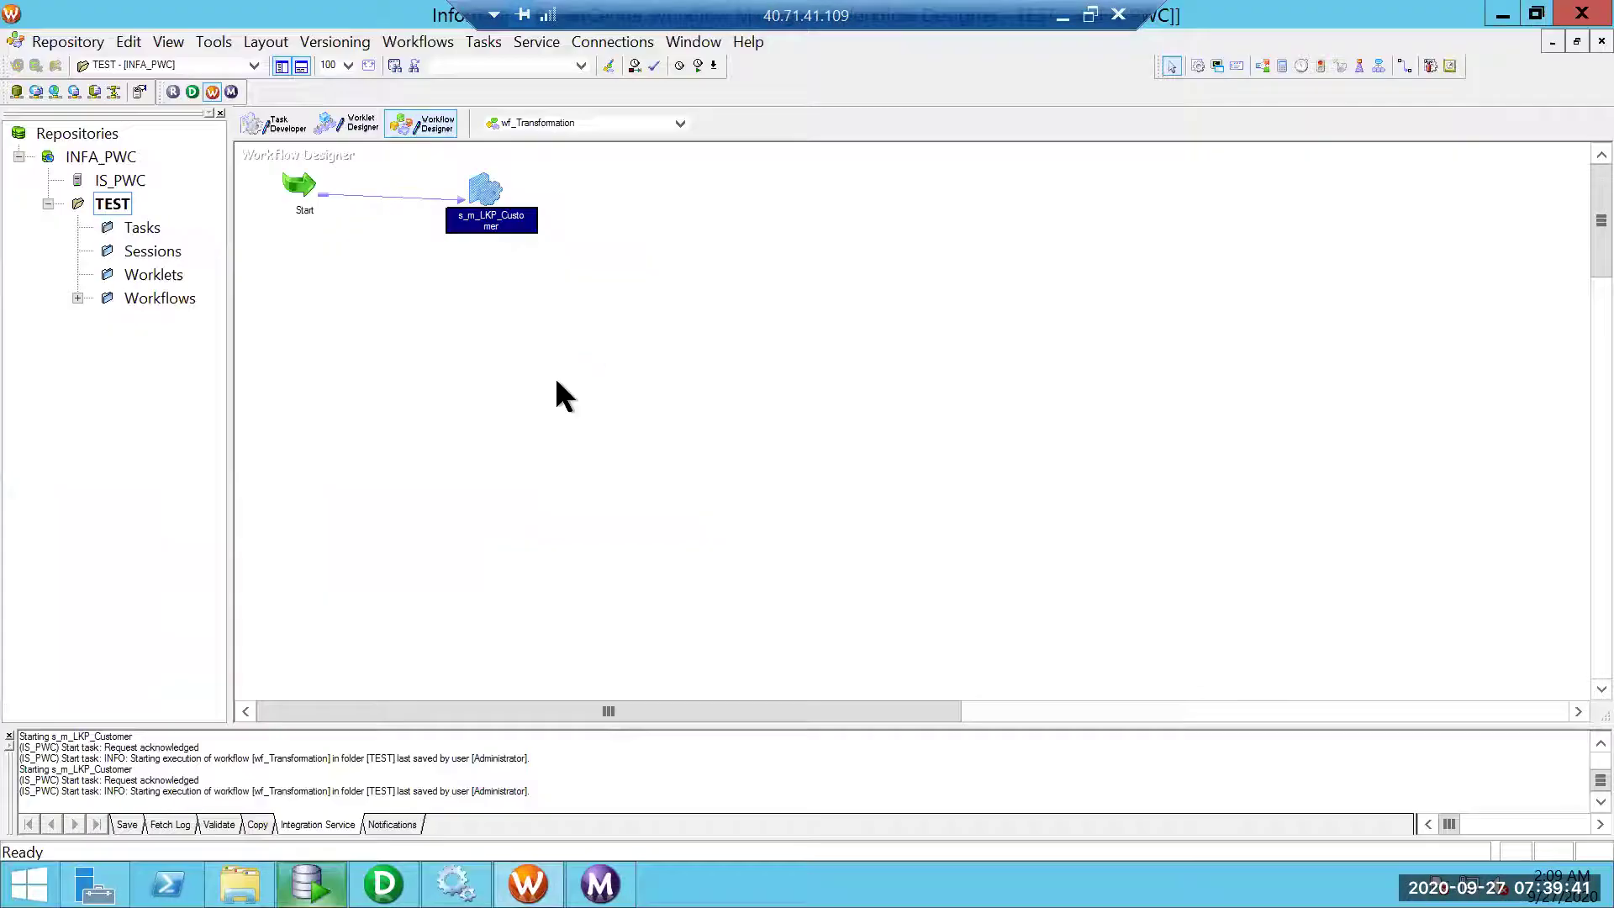
right_click(481, 195)
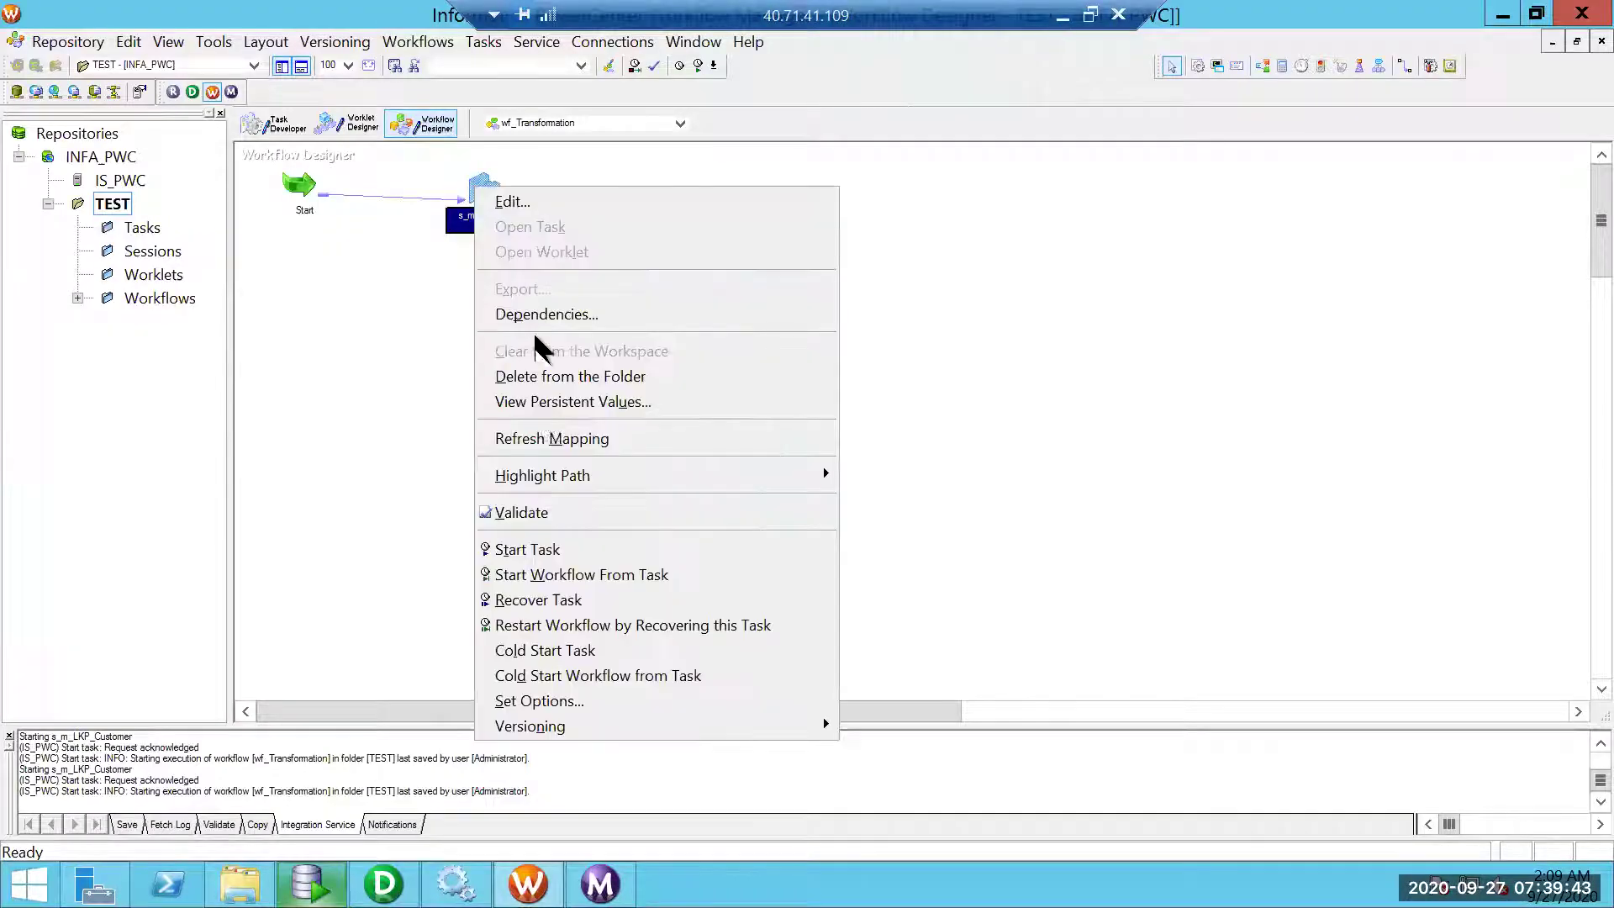
left_click(540, 432)
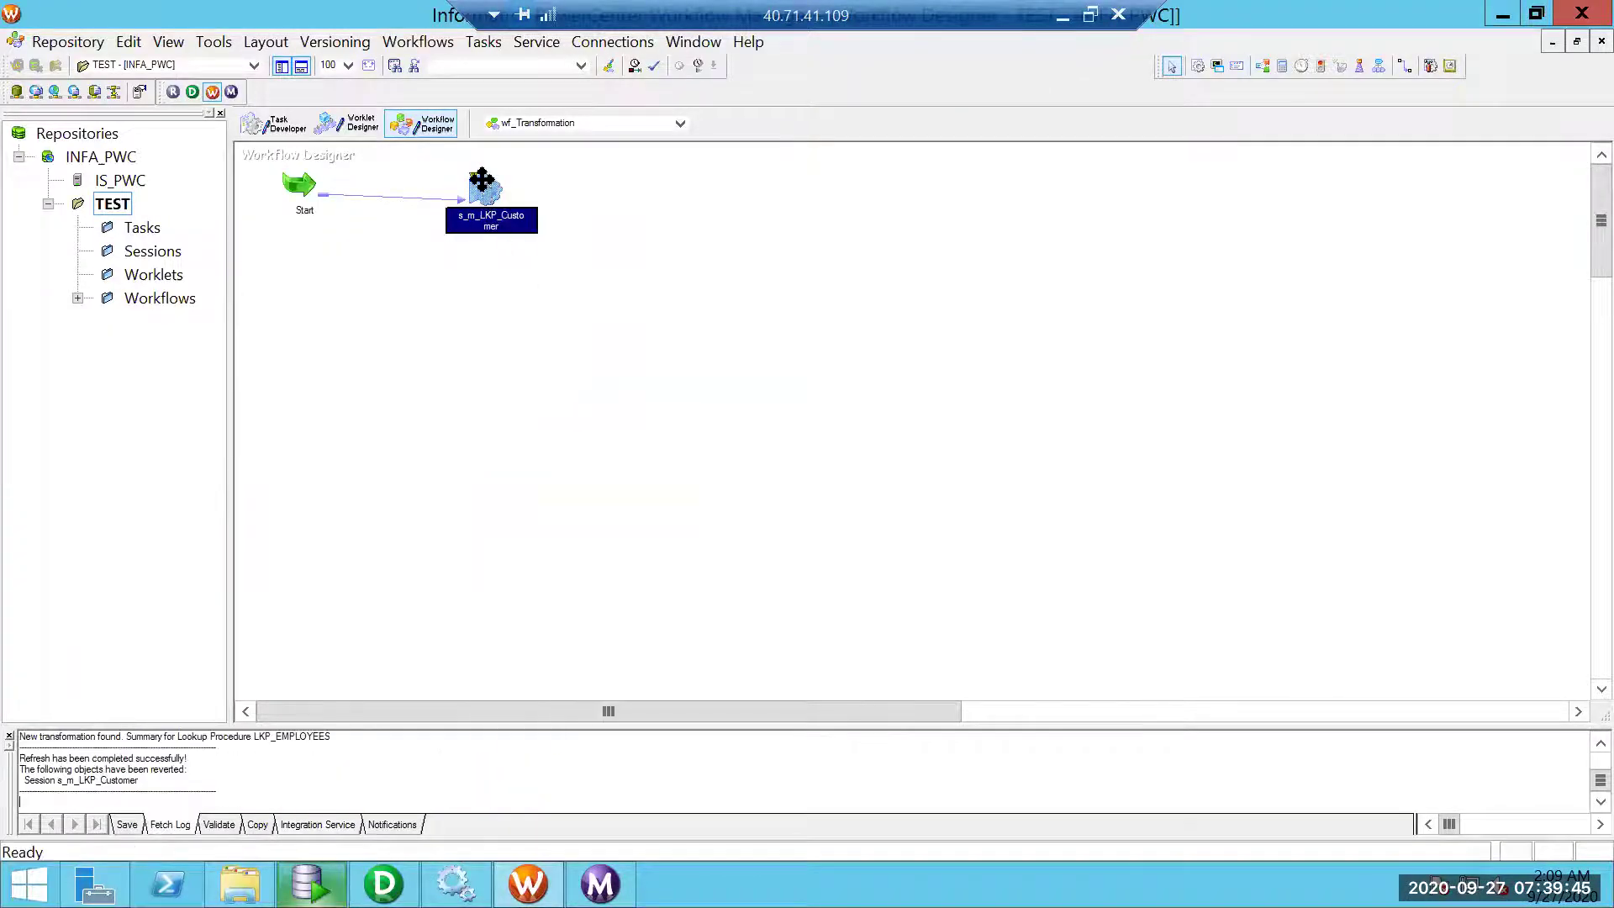
- Assign the relational connection object INFA_ORCL_PWC to the LKP_EMPLOYEES transformation in the s_m_LKP_Customer session's mapping settings
double_click(483, 186)
left_click(653, 58)
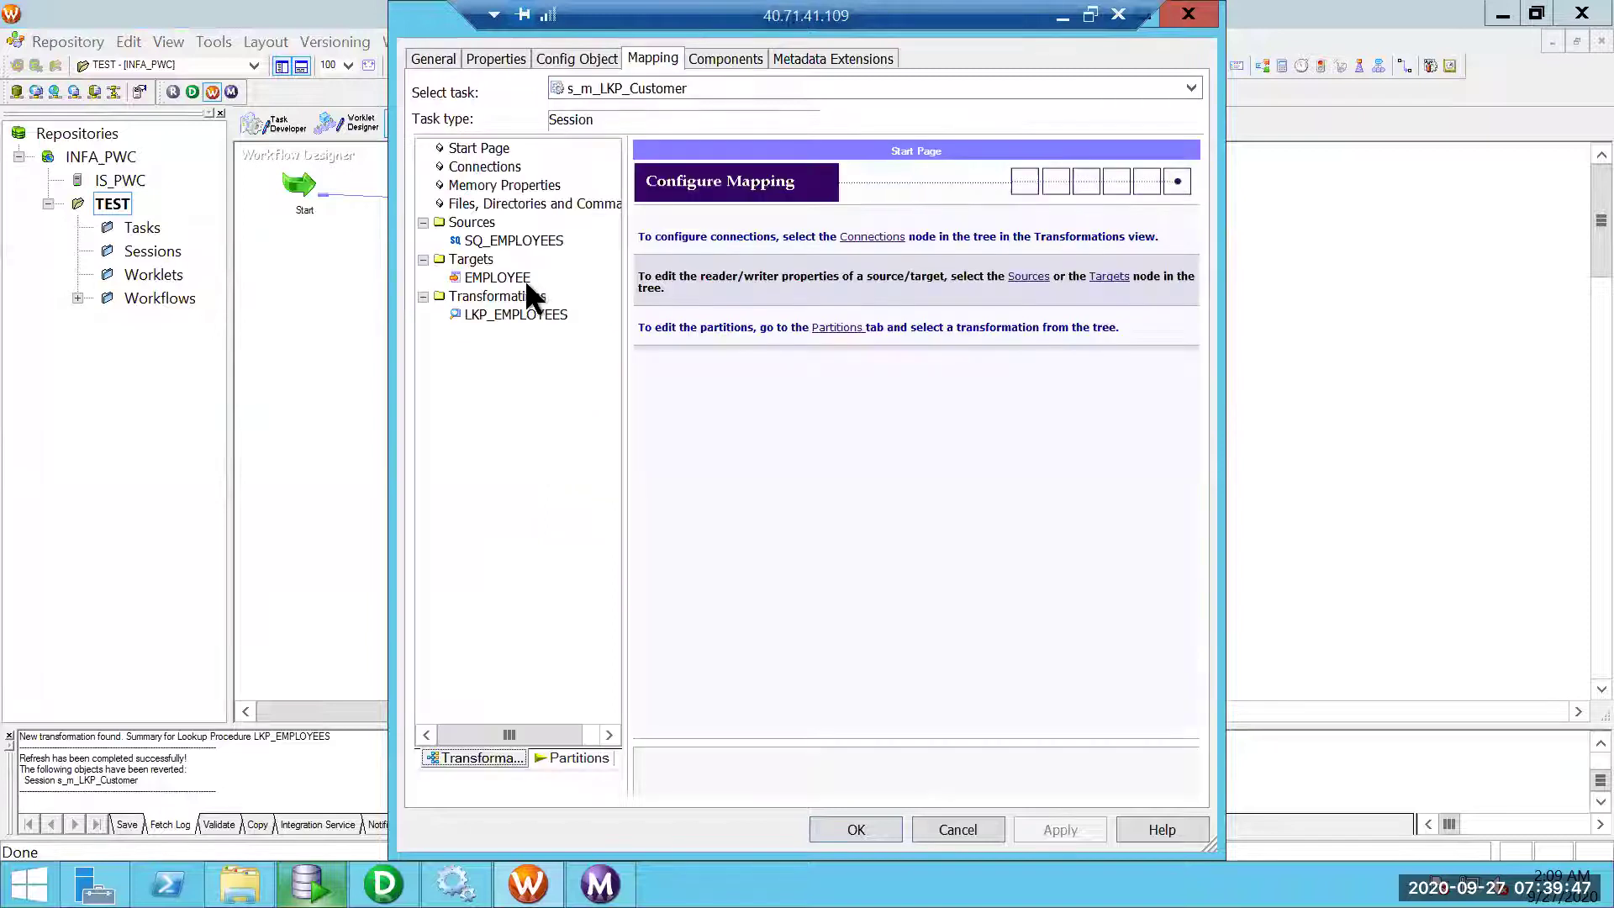
left_click(515, 315)
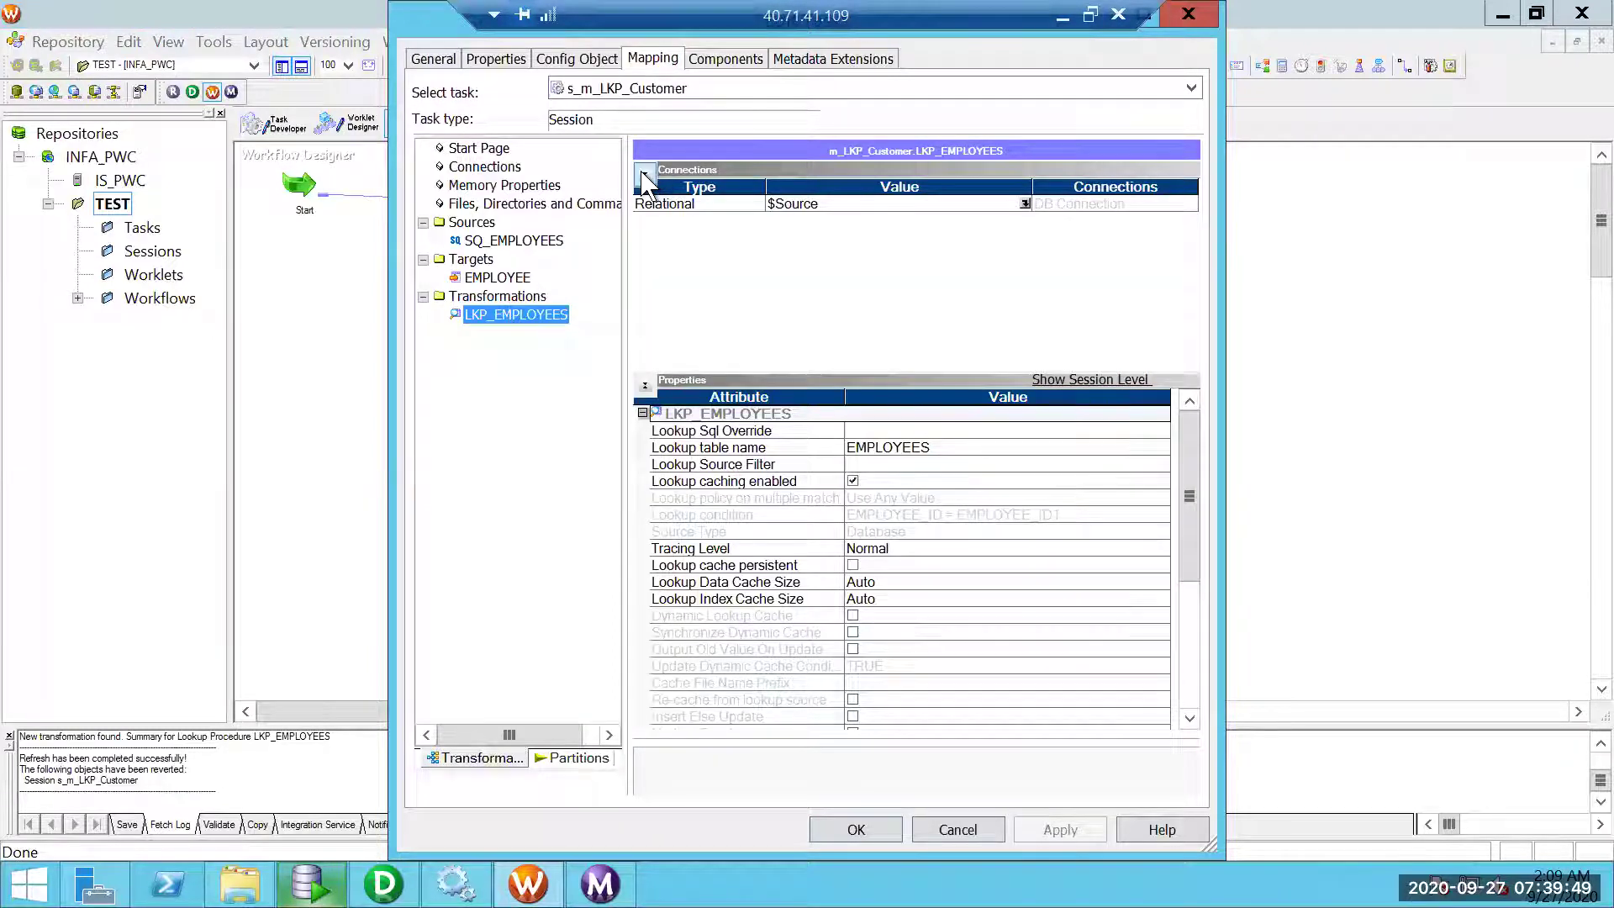
left_click(645, 175)
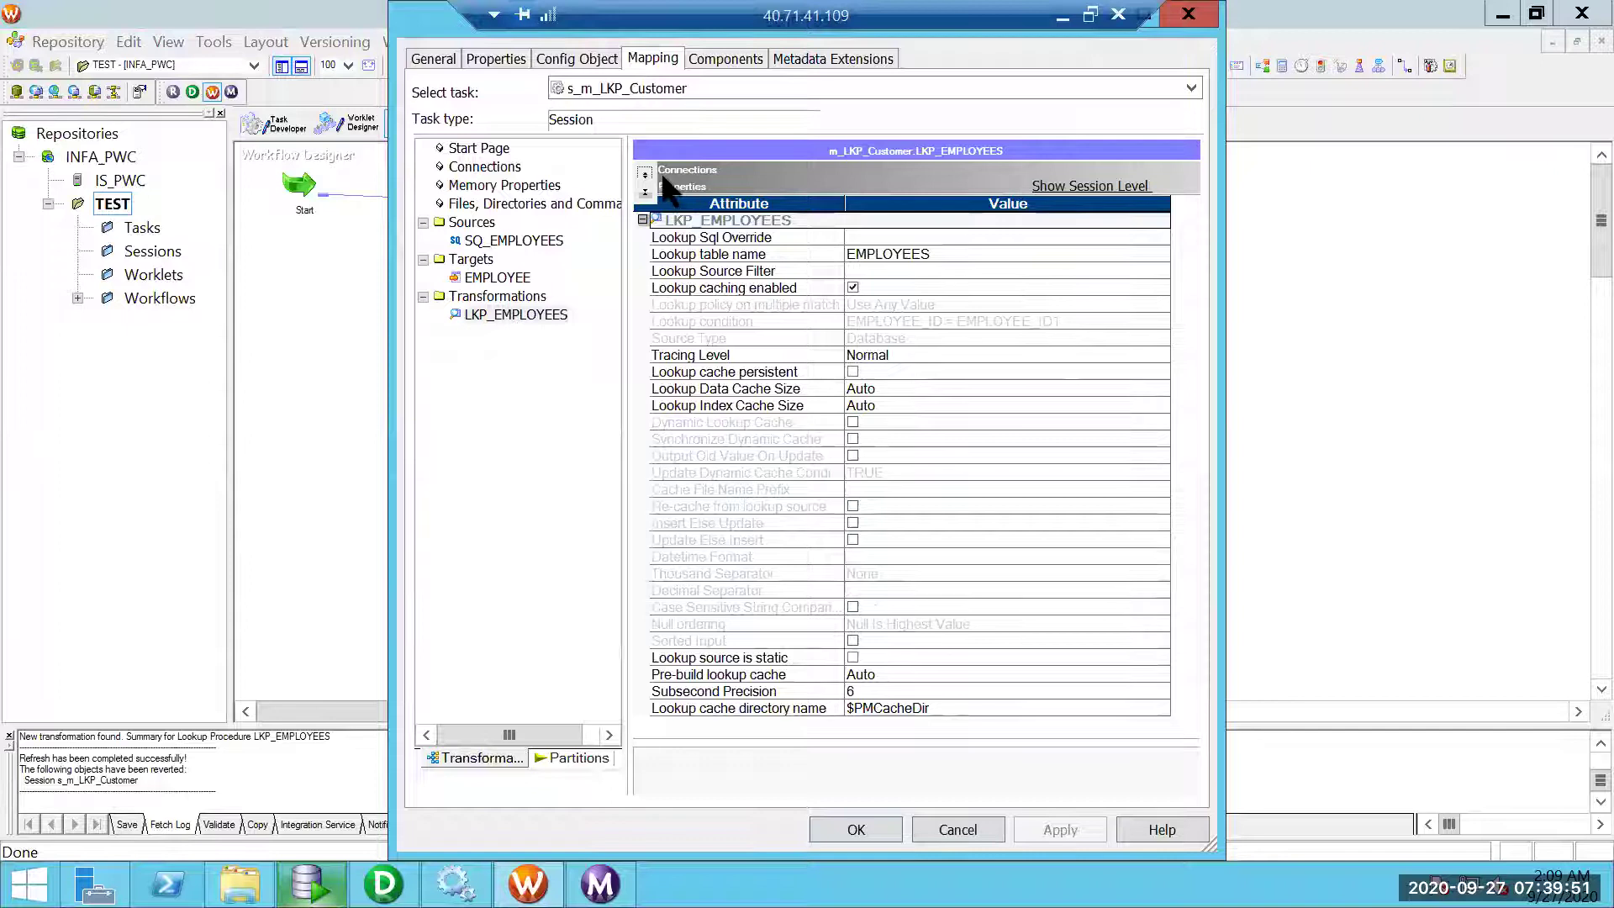
left_click(645, 173)
left_click(1022, 204)
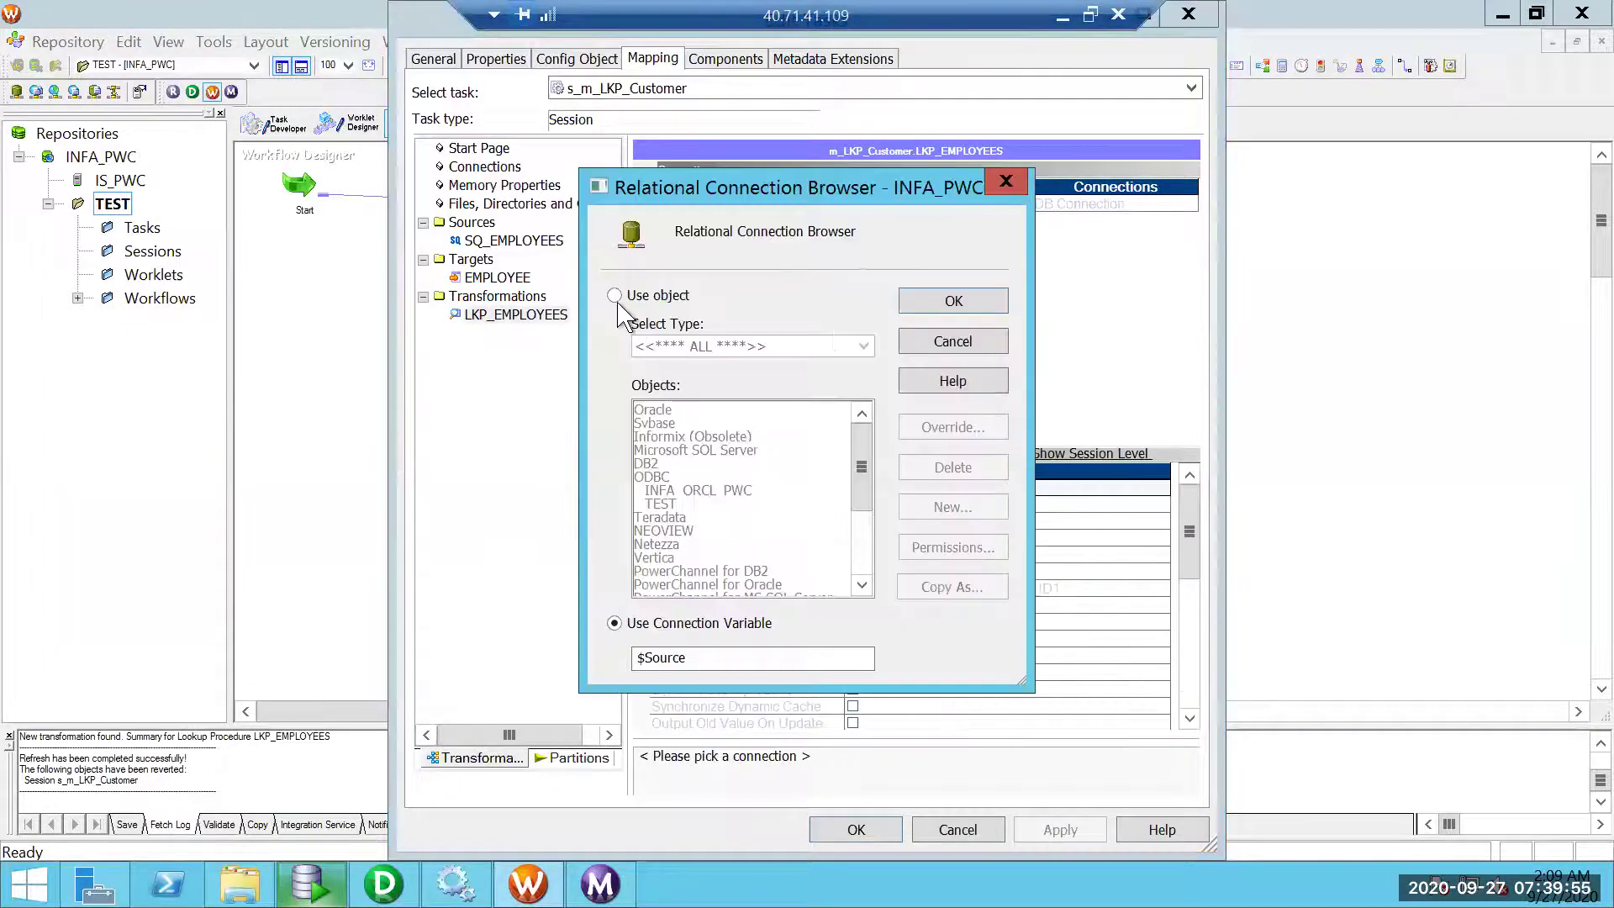
left_click(615, 295)
left_click(703, 491)
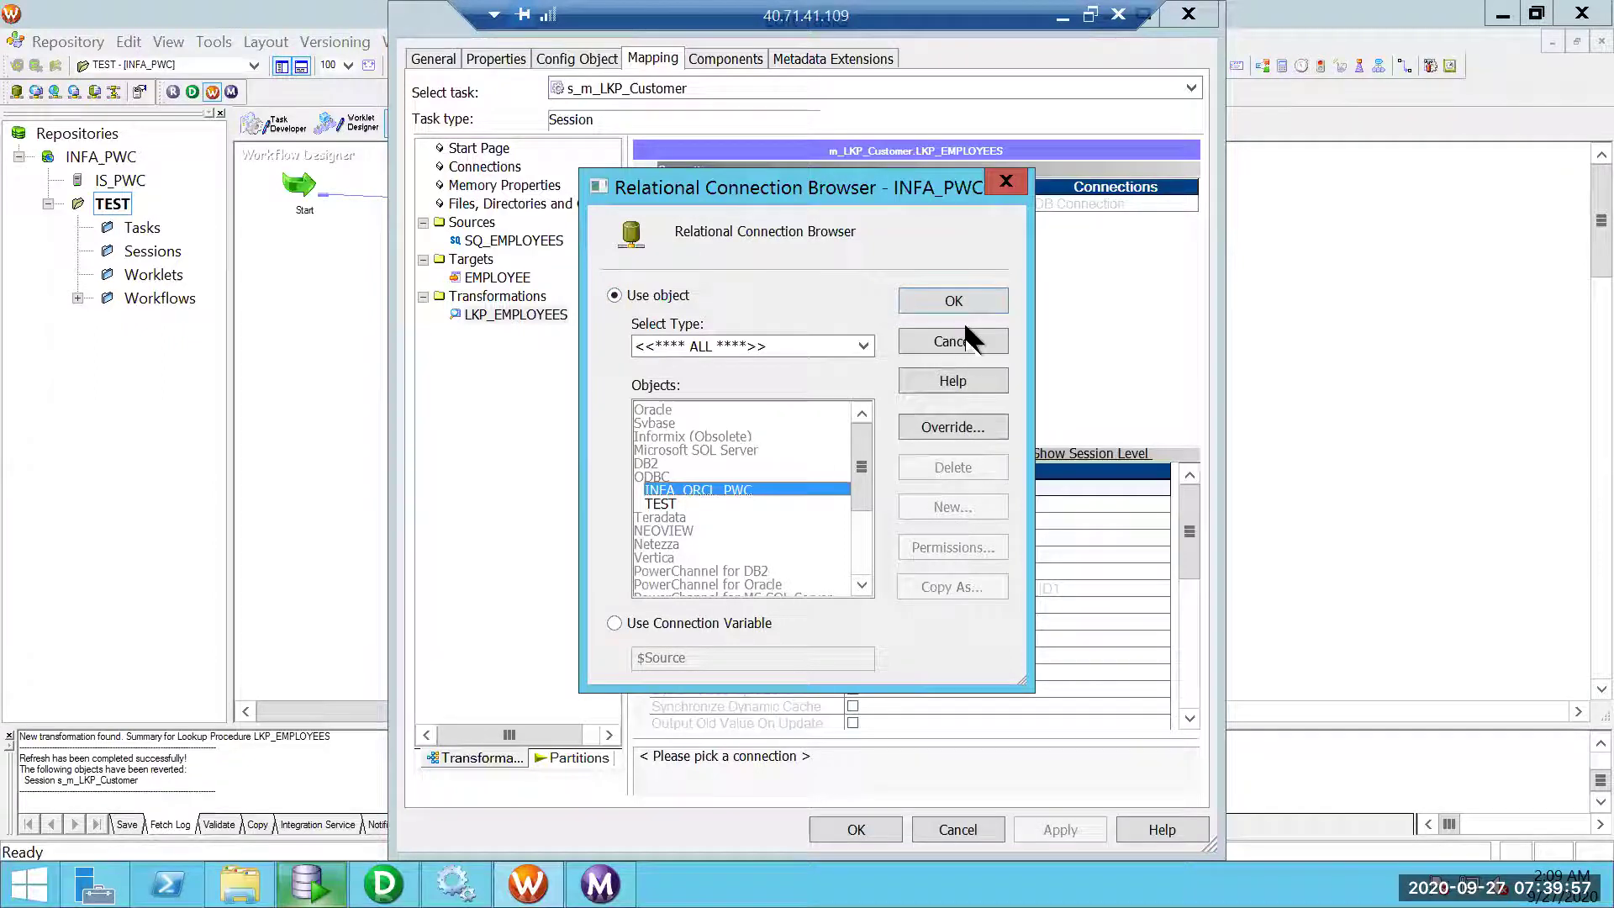
left_click(960, 299)
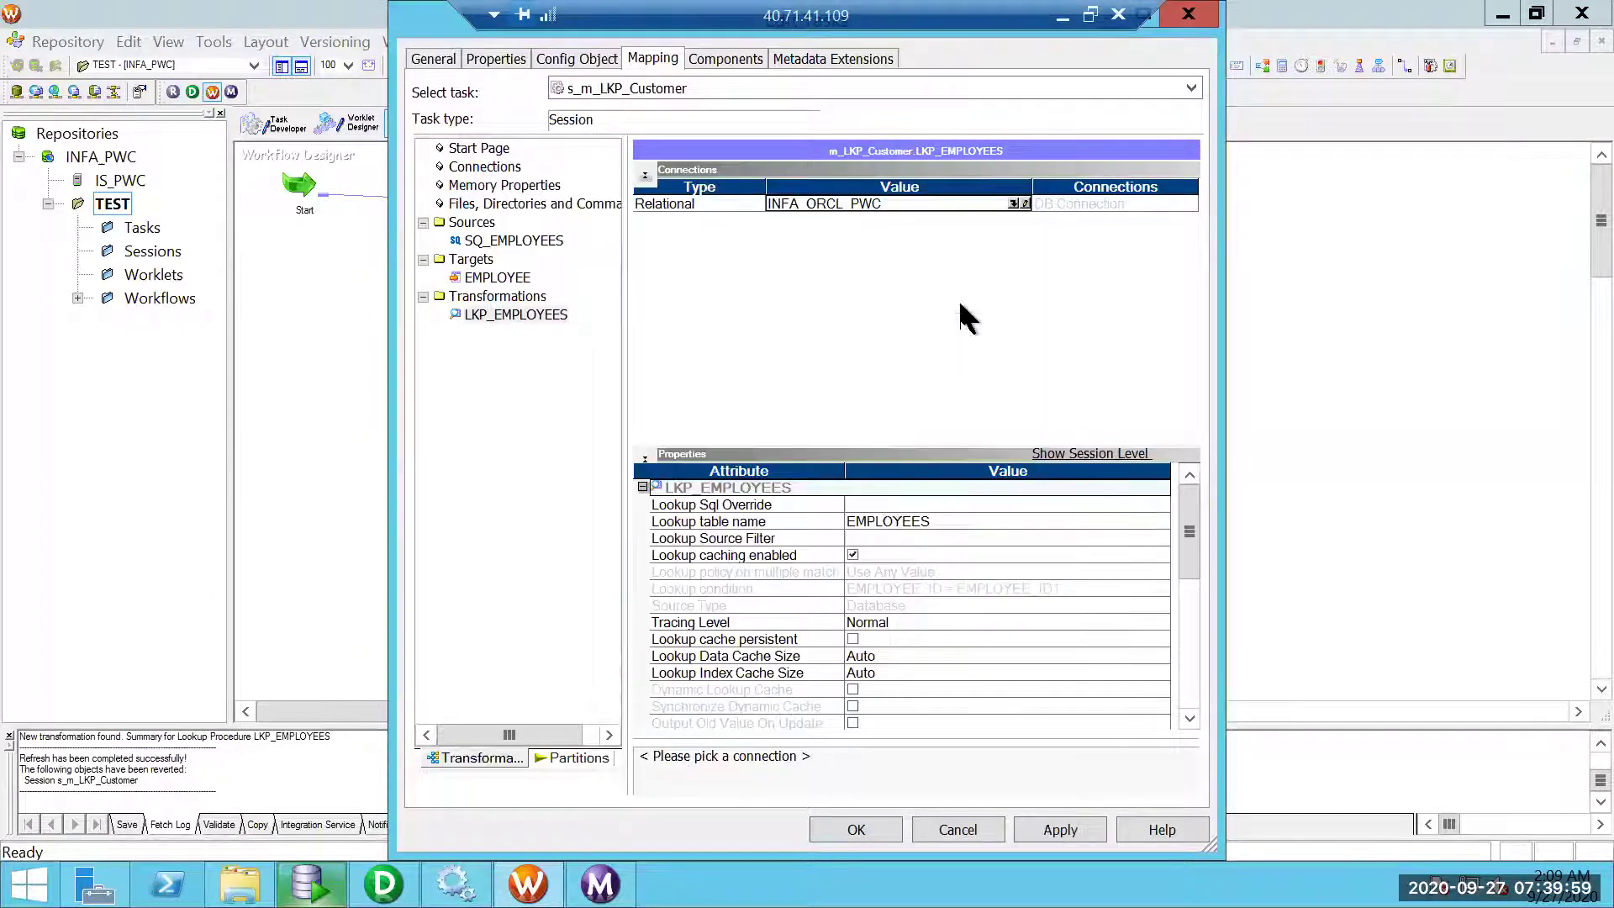
- Set the LKP_EMPLOYEES lookup table name to HR.EMPLOYEES, accept the session settings and save the workflow
left_click(849, 520)
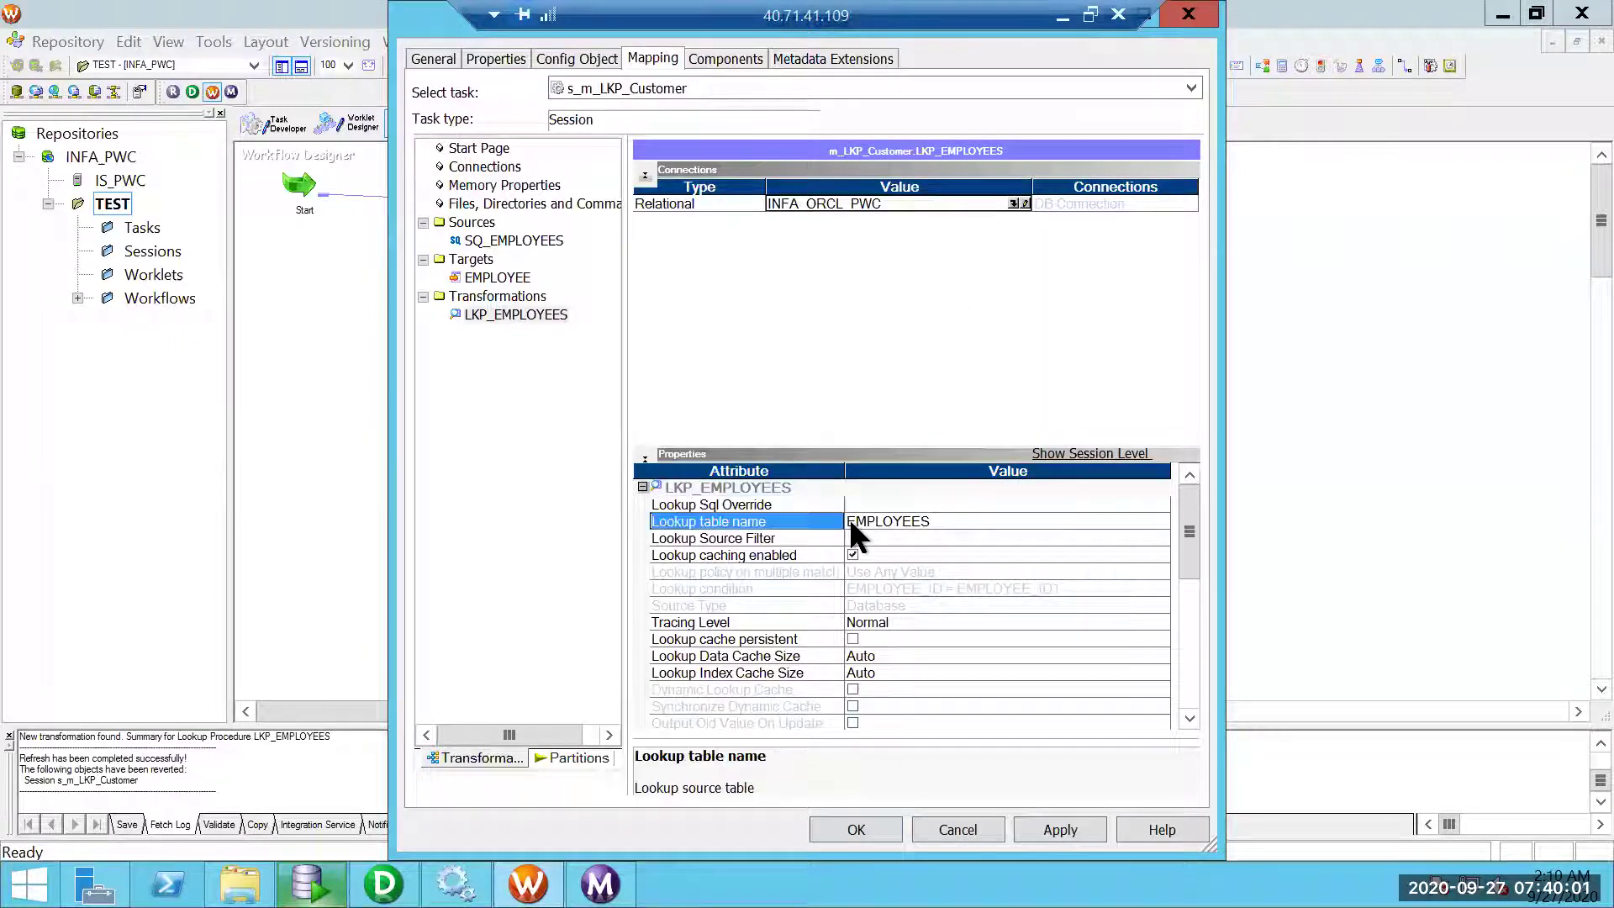
left_click(849, 519)
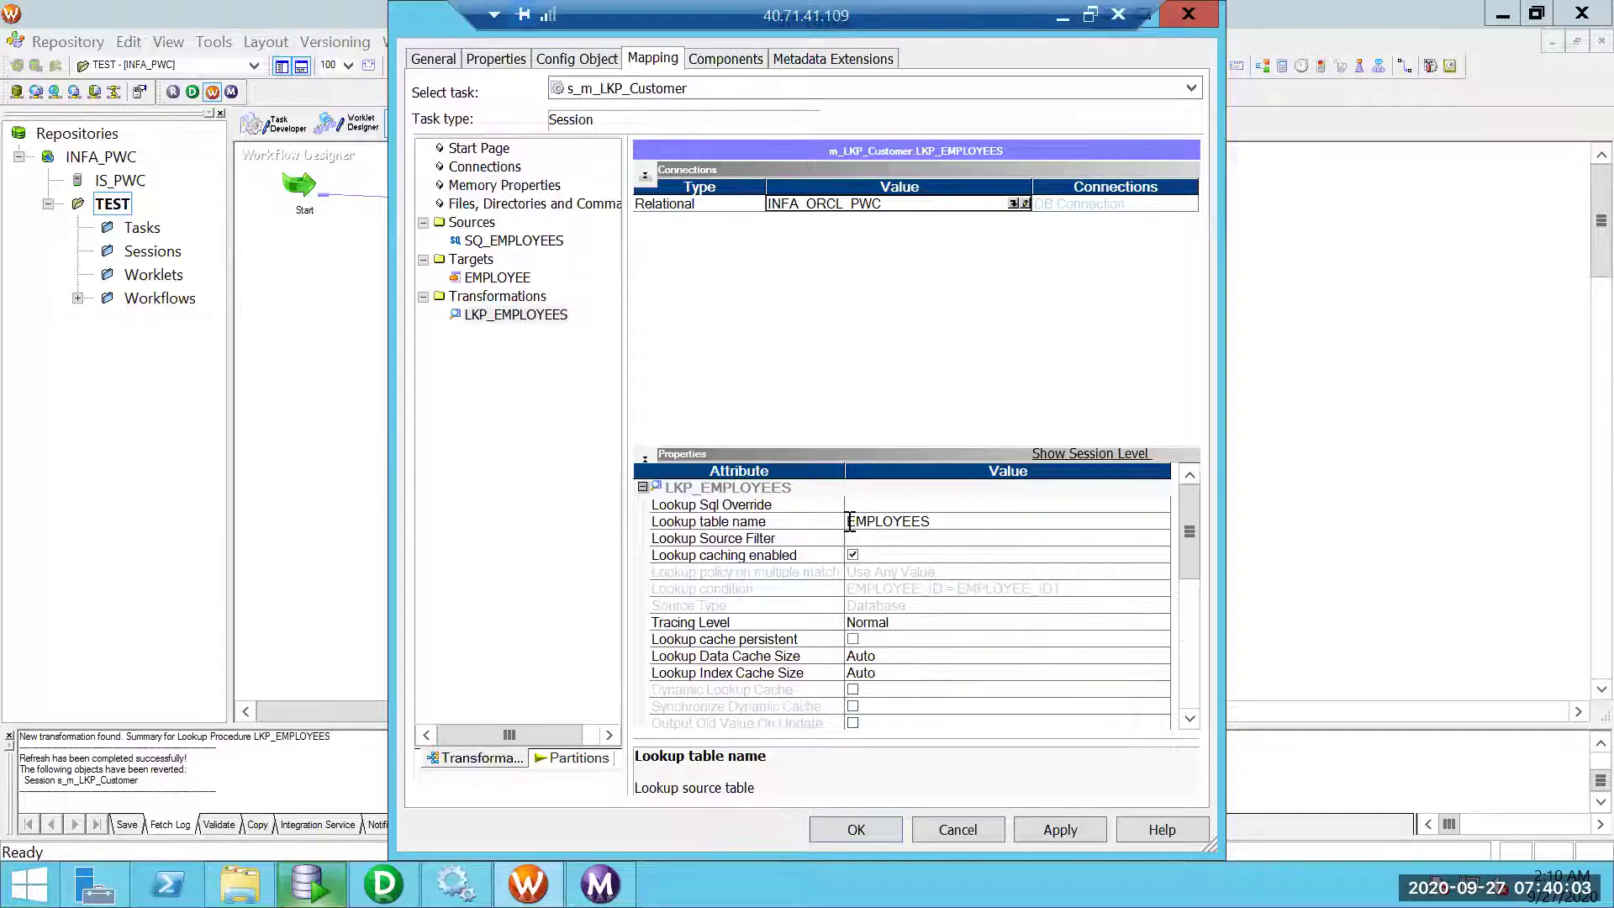
type("HR>")
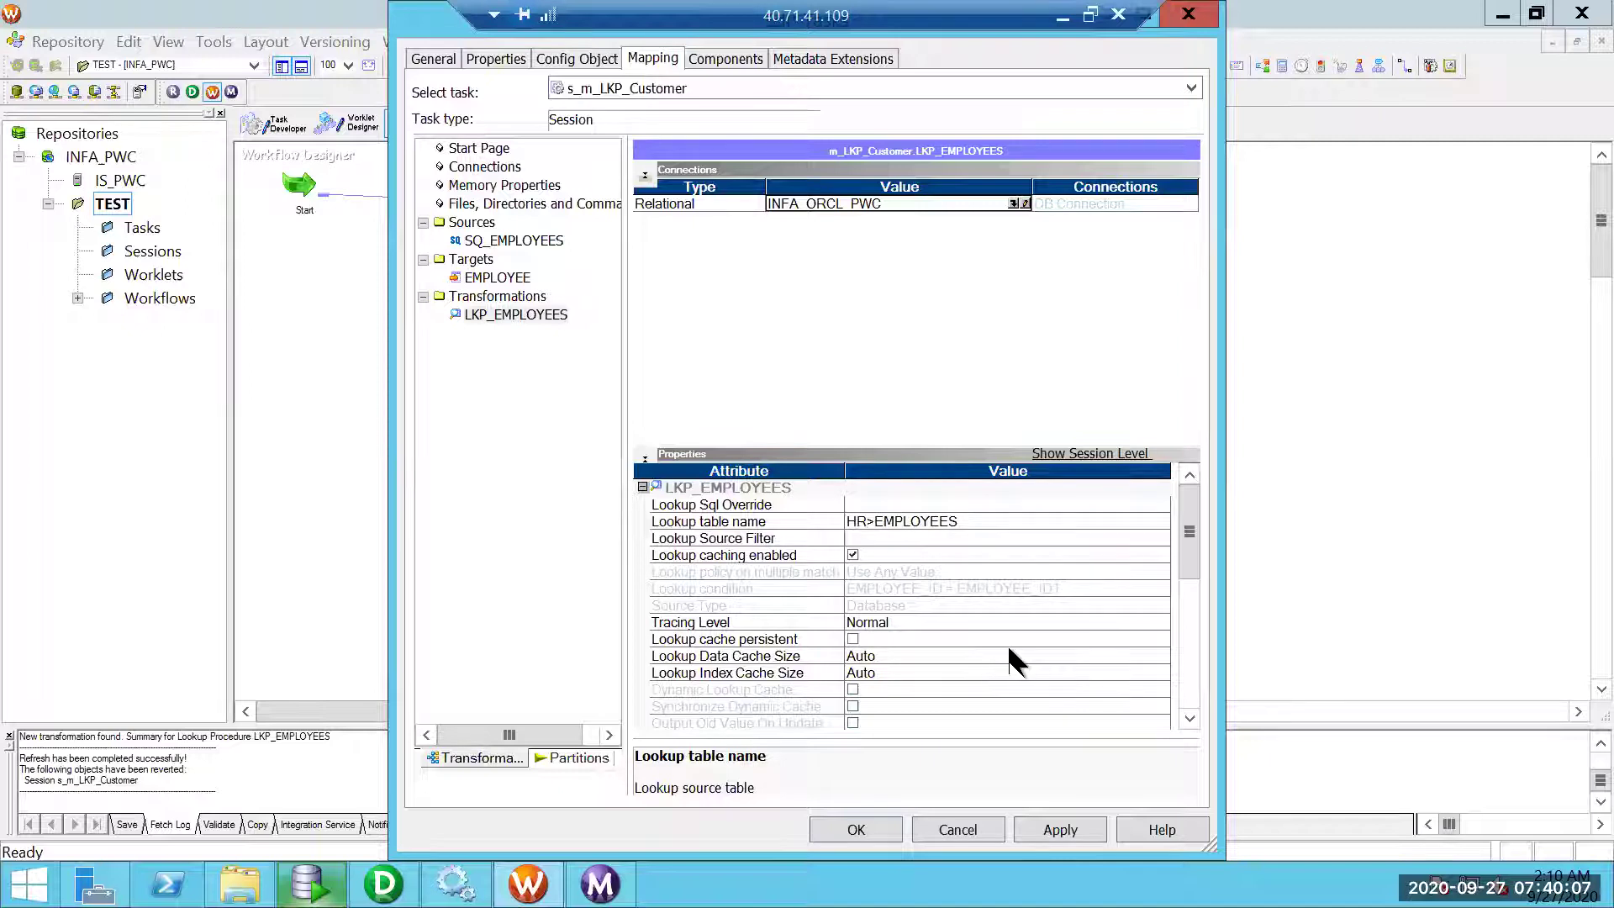
key("BackSpace")
type(".")
left_click(856, 829)
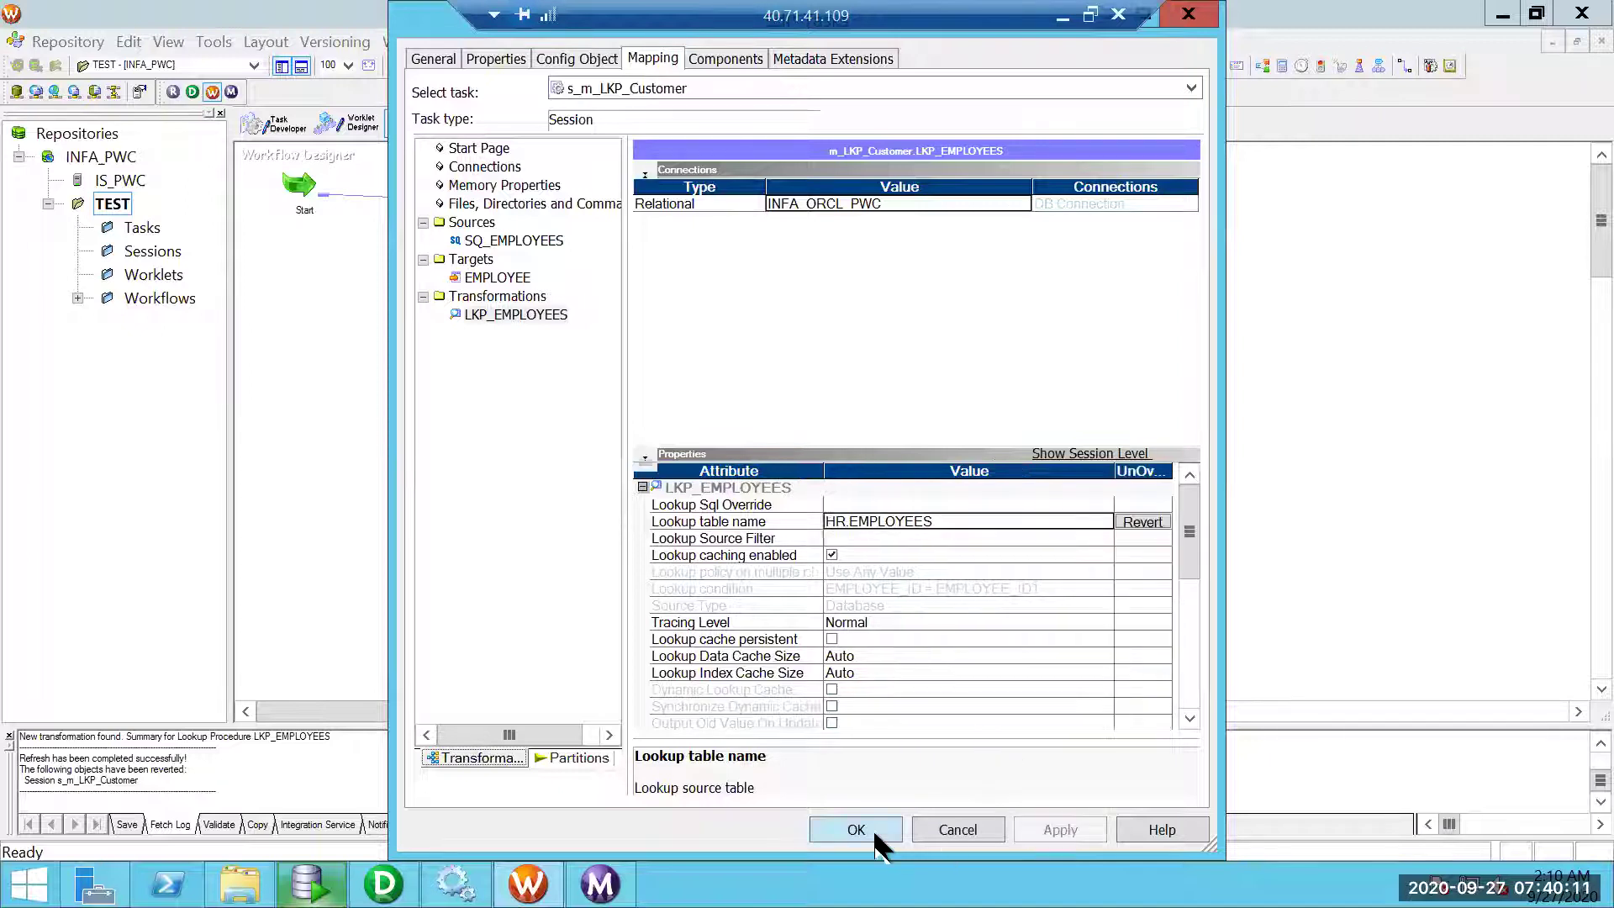
key("ctrl+s")
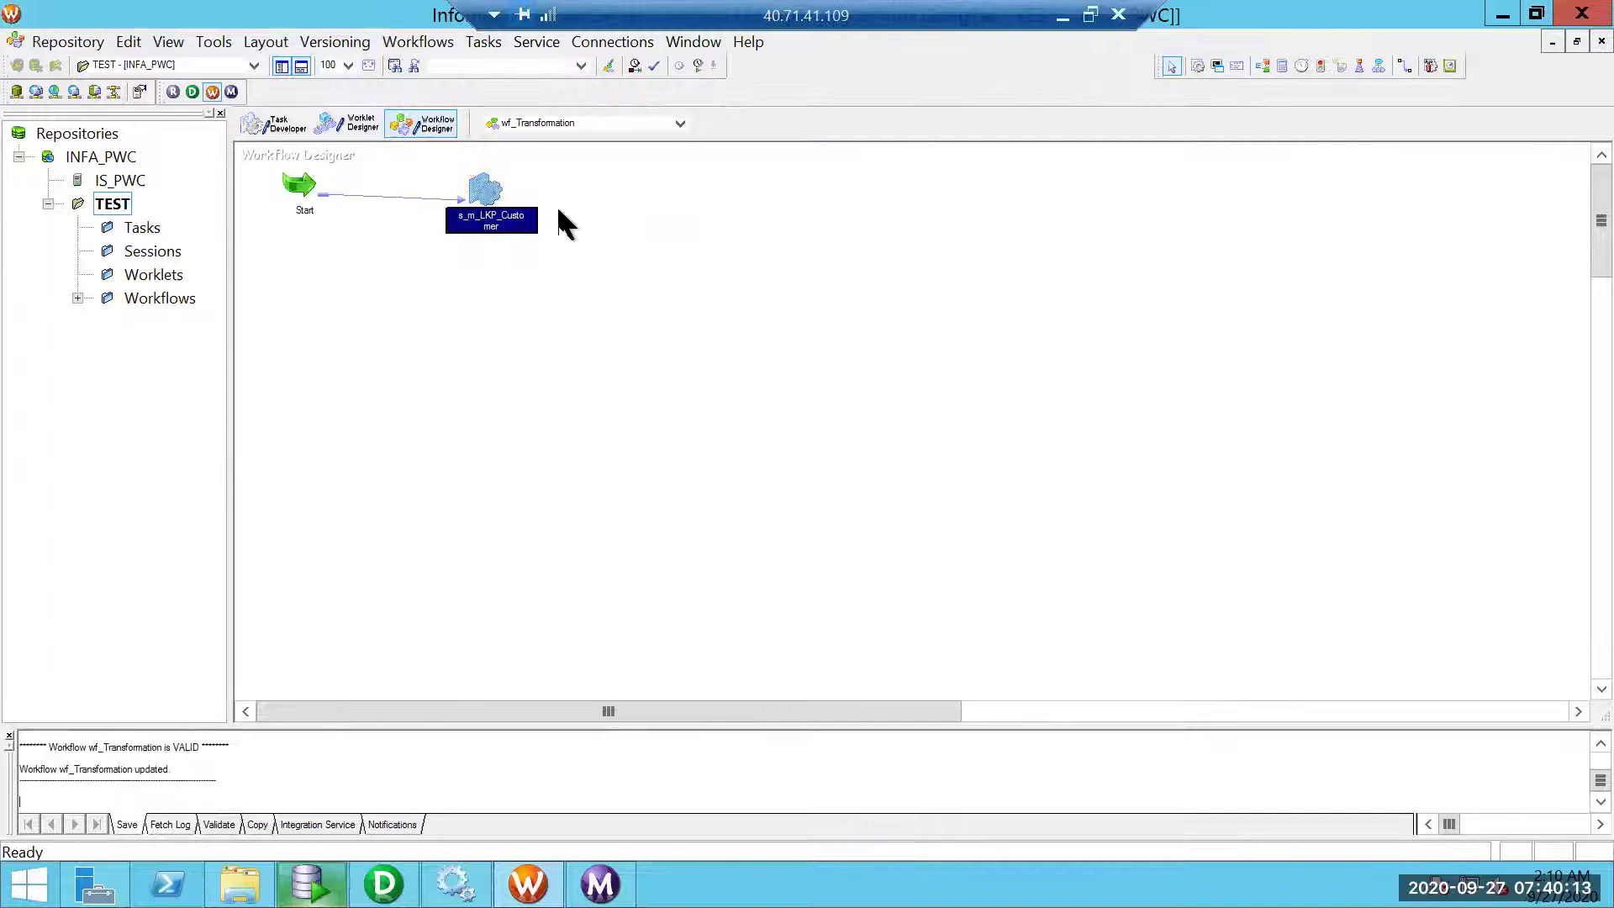
- Check the mapping in Designer and start the s_m_LKP_Customer session task from Workflow Manager
right_click(493, 195)
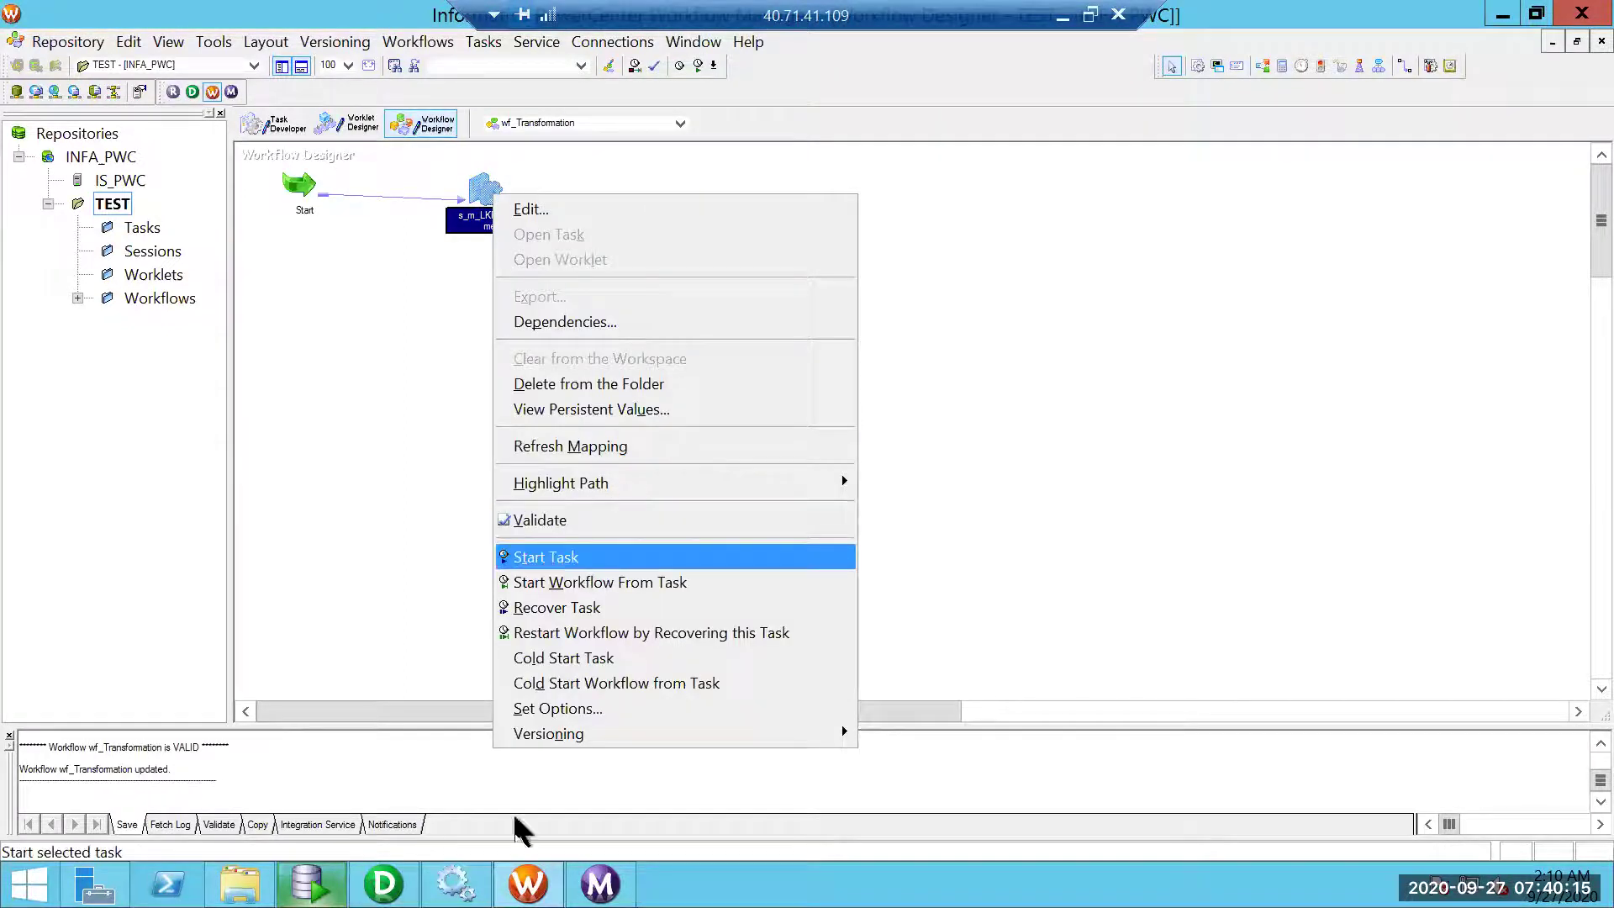
left_click(1156, 453)
left_click(383, 883)
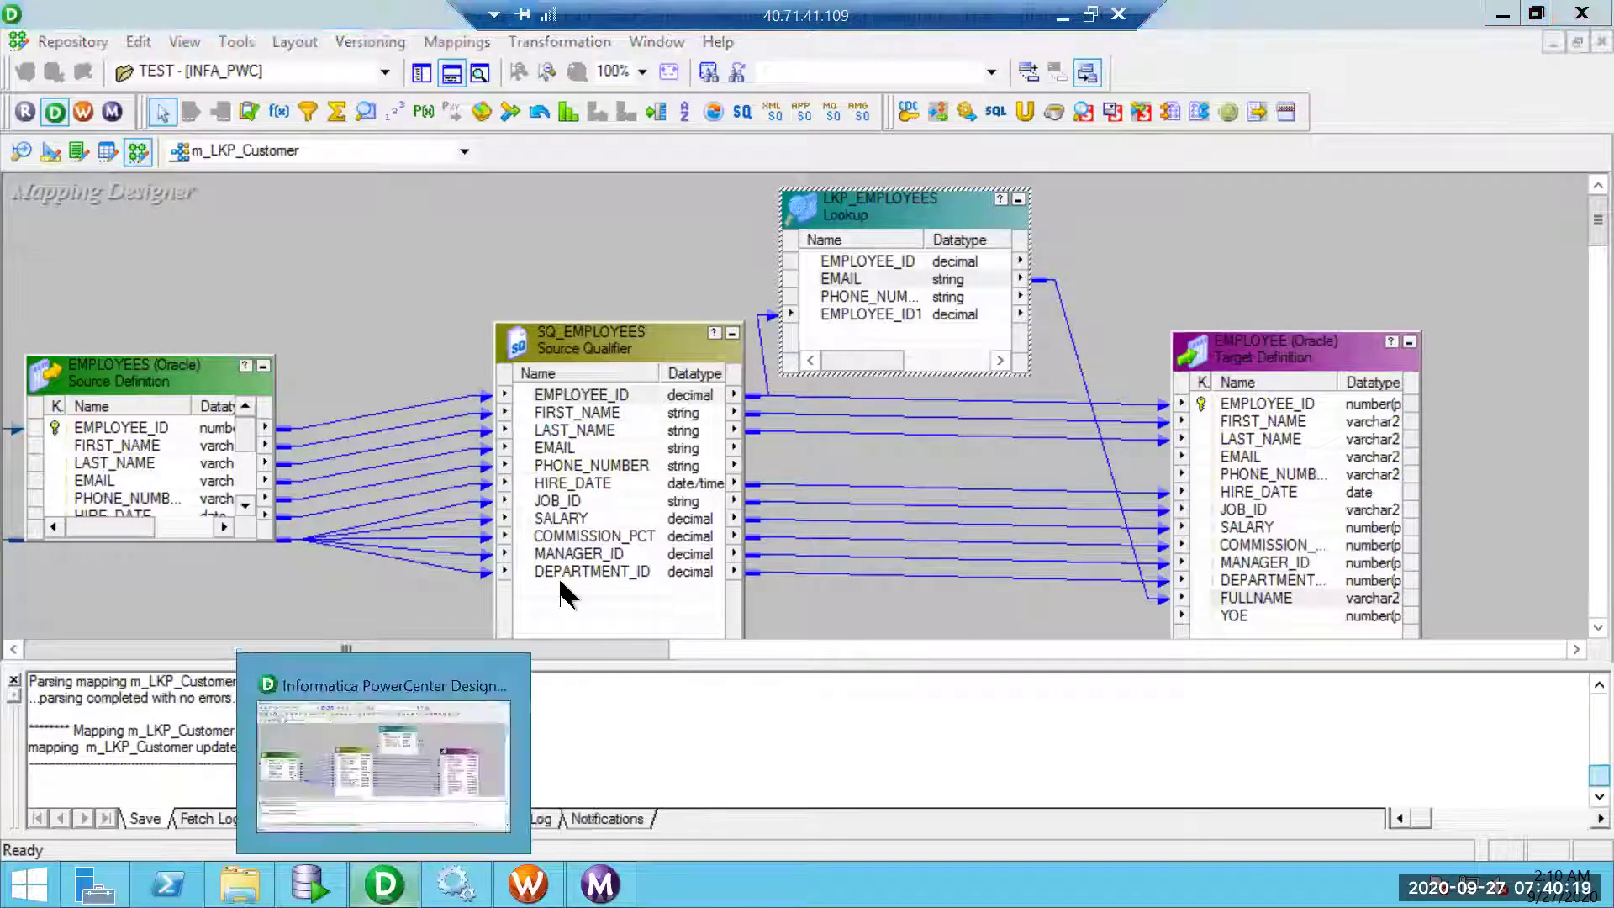
left_click(528, 883)
right_click(474, 190)
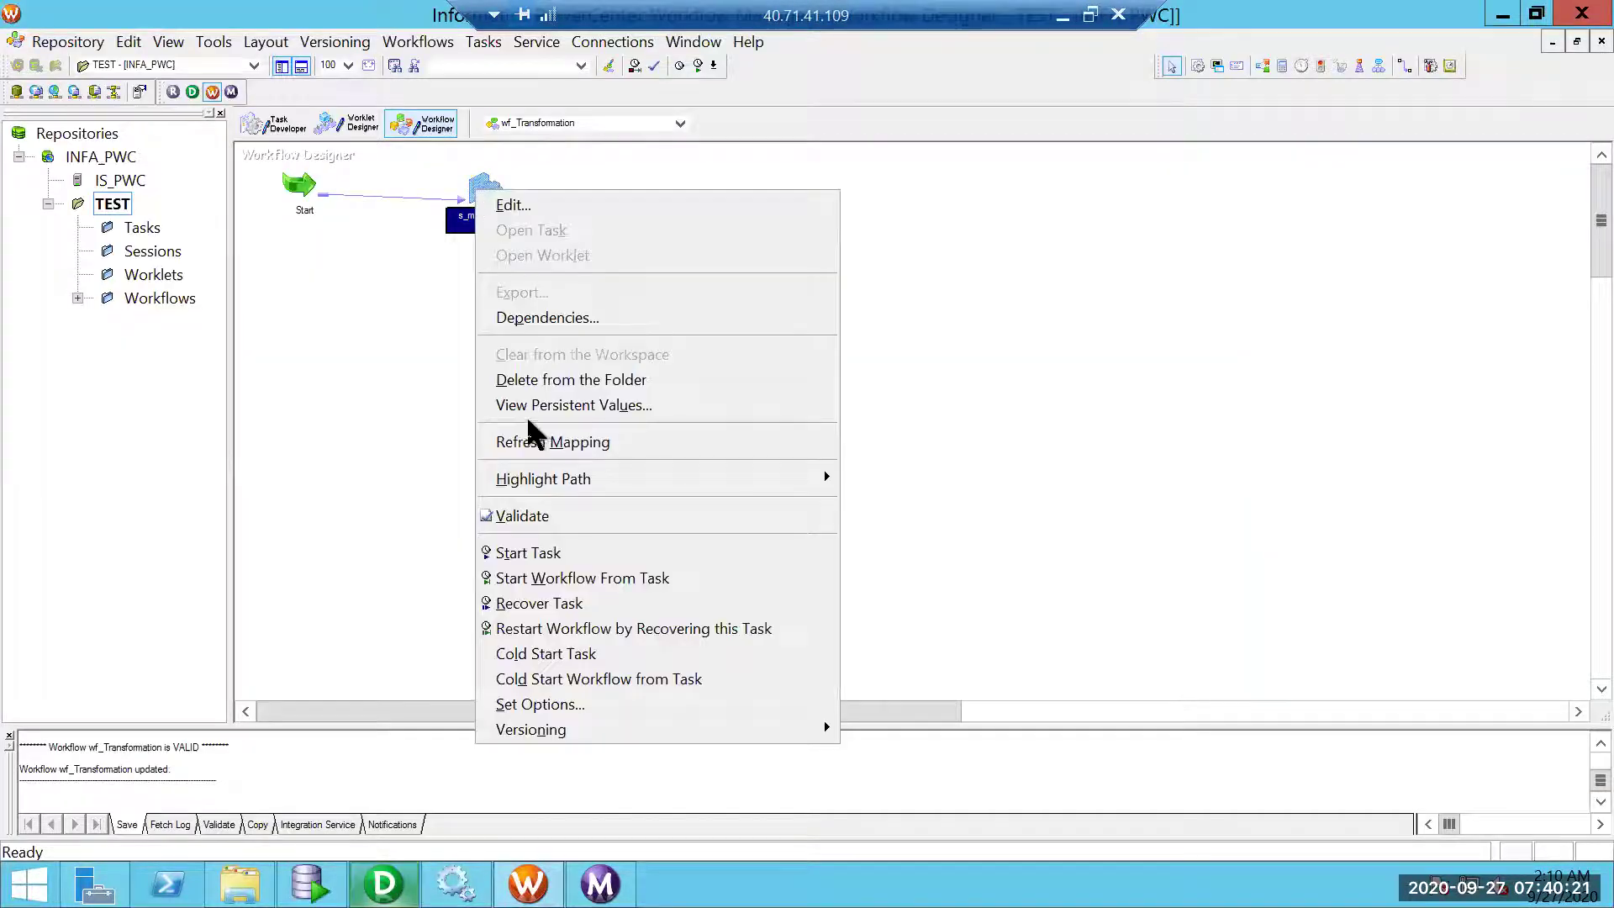
left_click(528, 552)
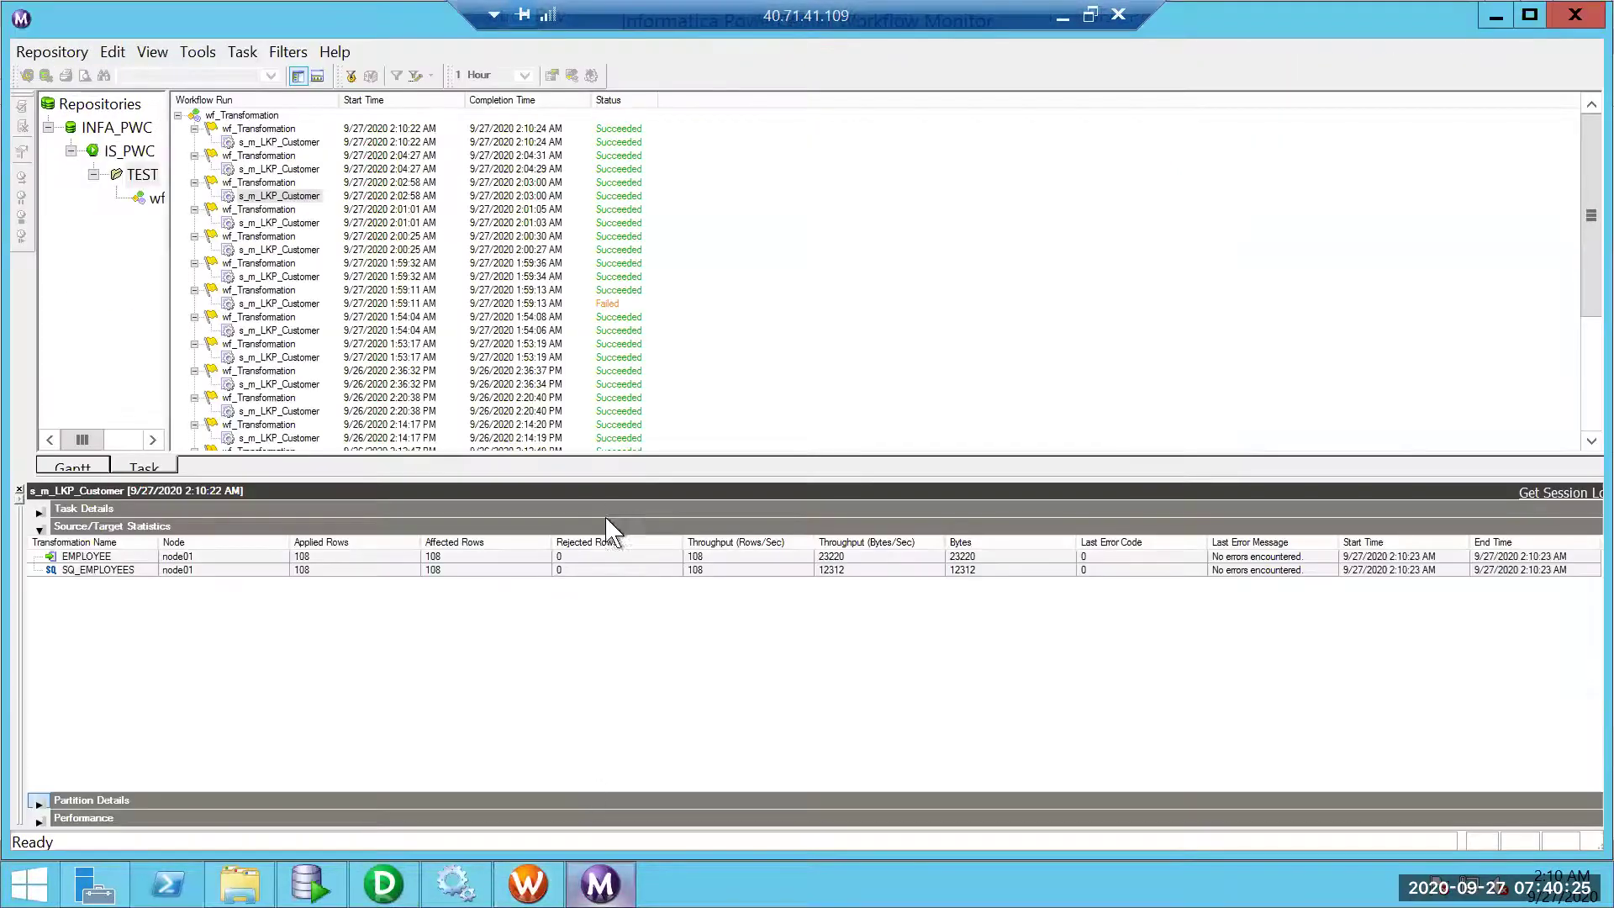
- Switch to Oracle SQL Developer and rerun the EMPLOYEE query to check the FULLNAME values loaded by the session
key("alt+Tab")
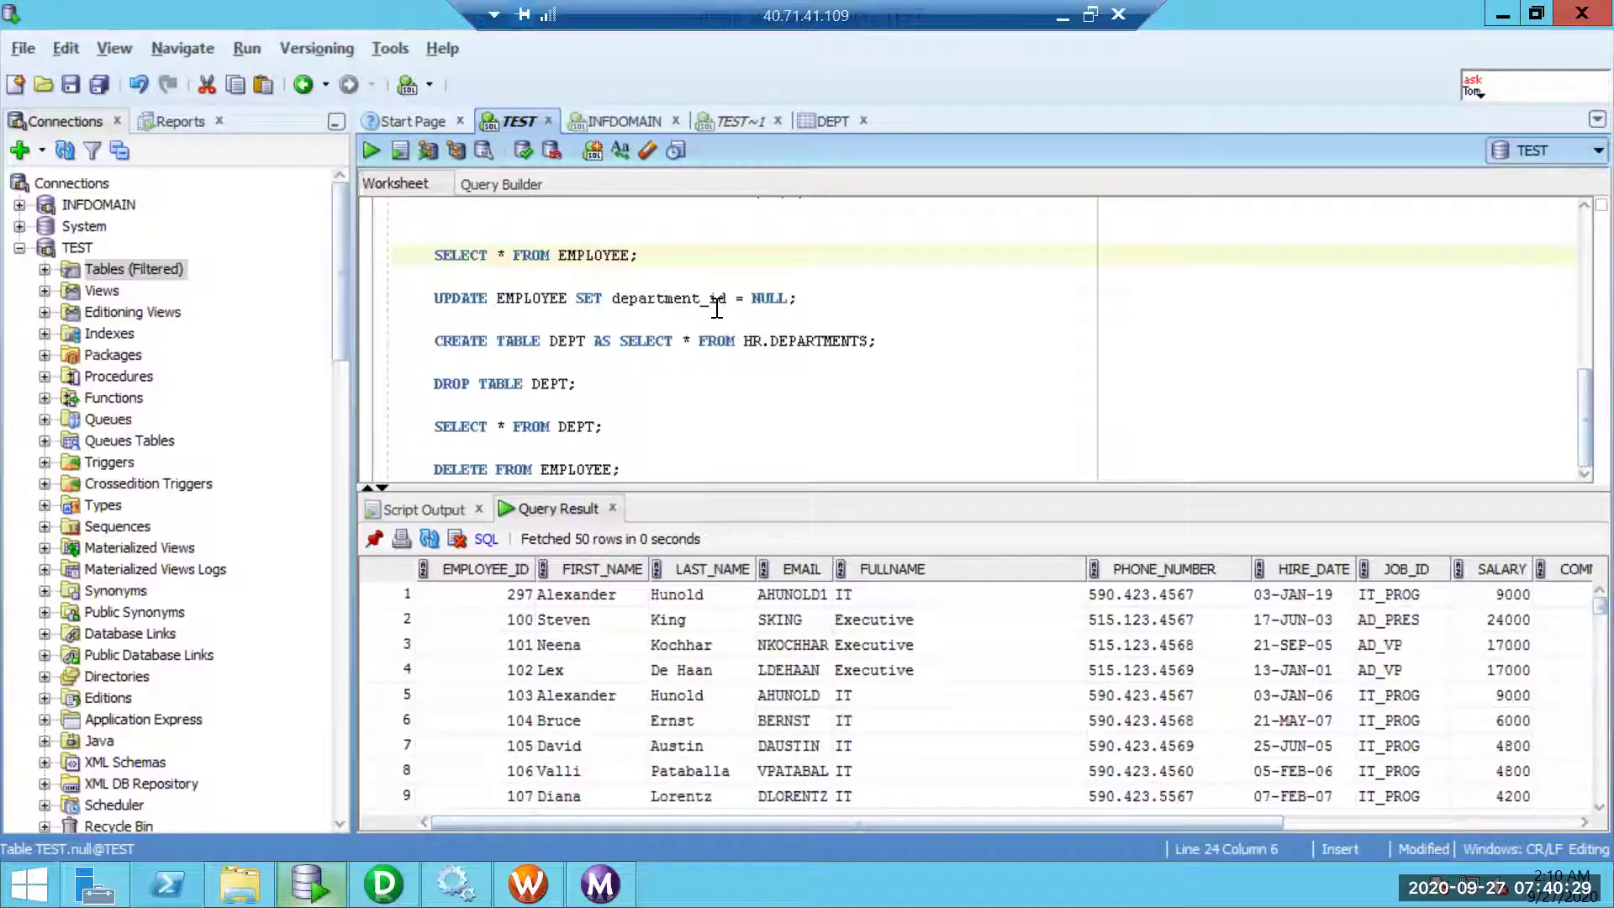
key("ctrl+Return")
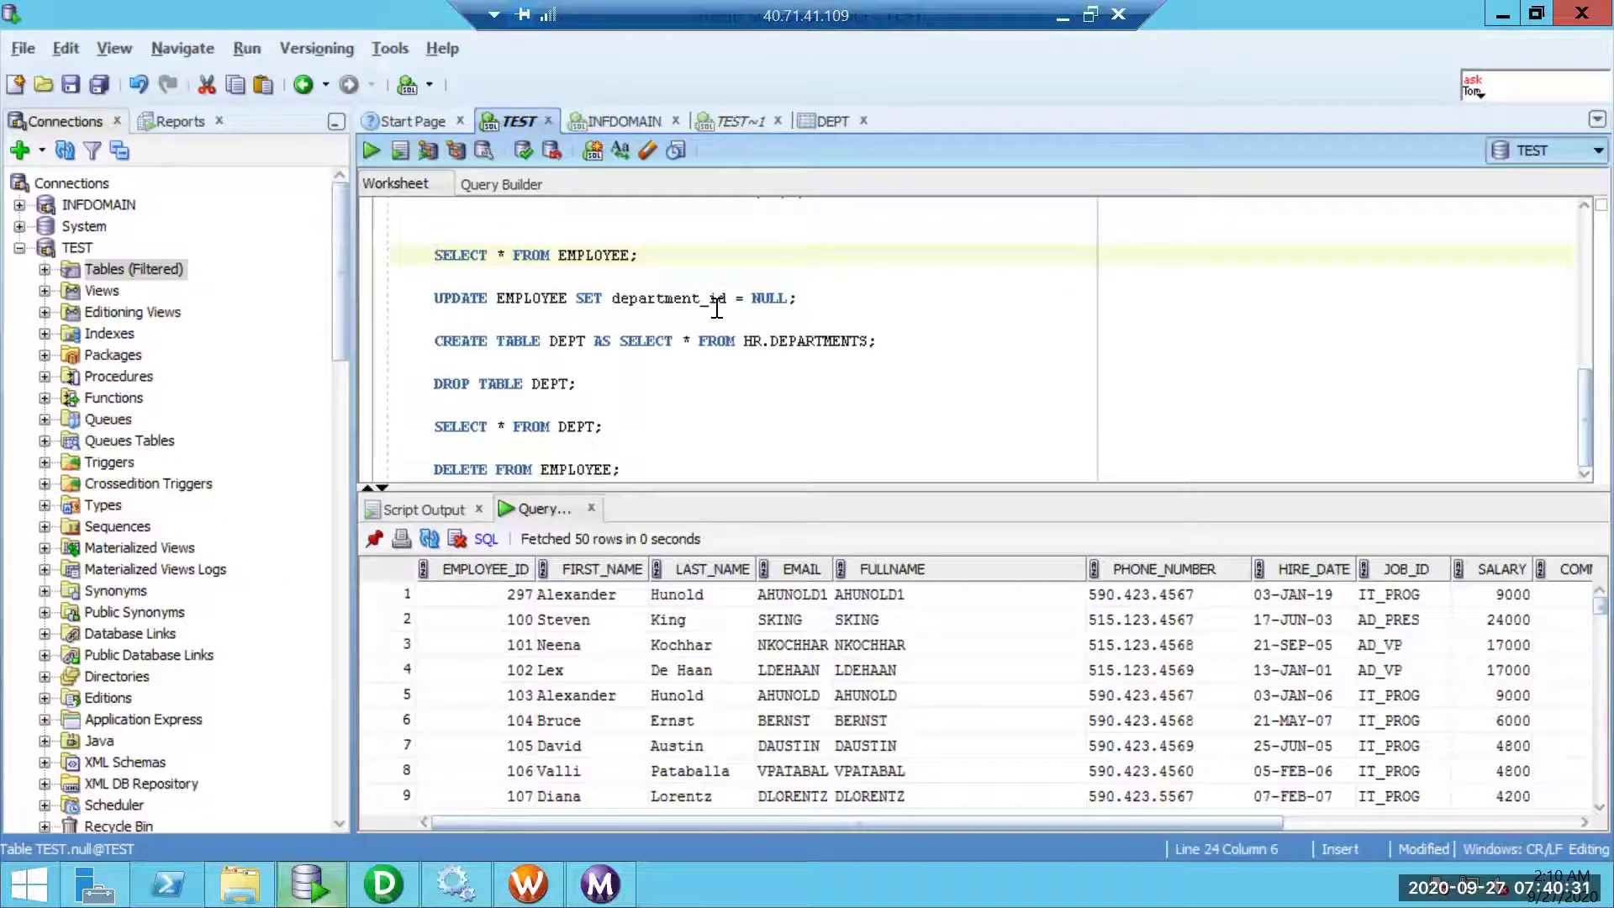
- Open the latest s_m_LKP_Customer session log in Workflow Monitor and examine the lookup cache creation messages for LKP_EMPLOYEES
key("alt+Tab")
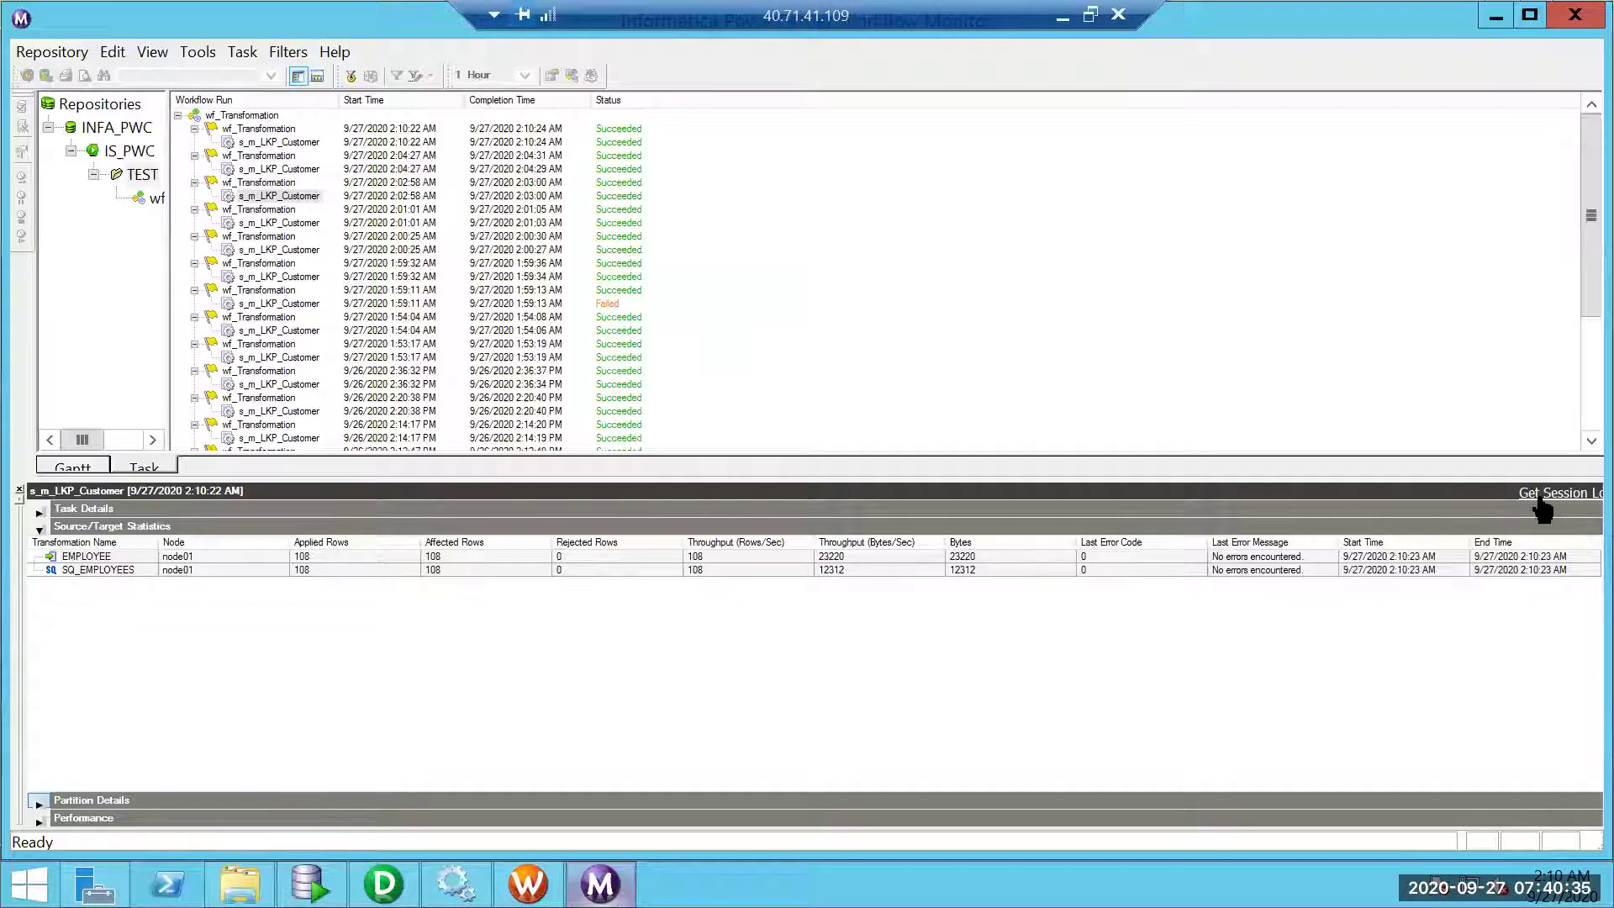
left_click(1542, 496)
left_click(864, 78)
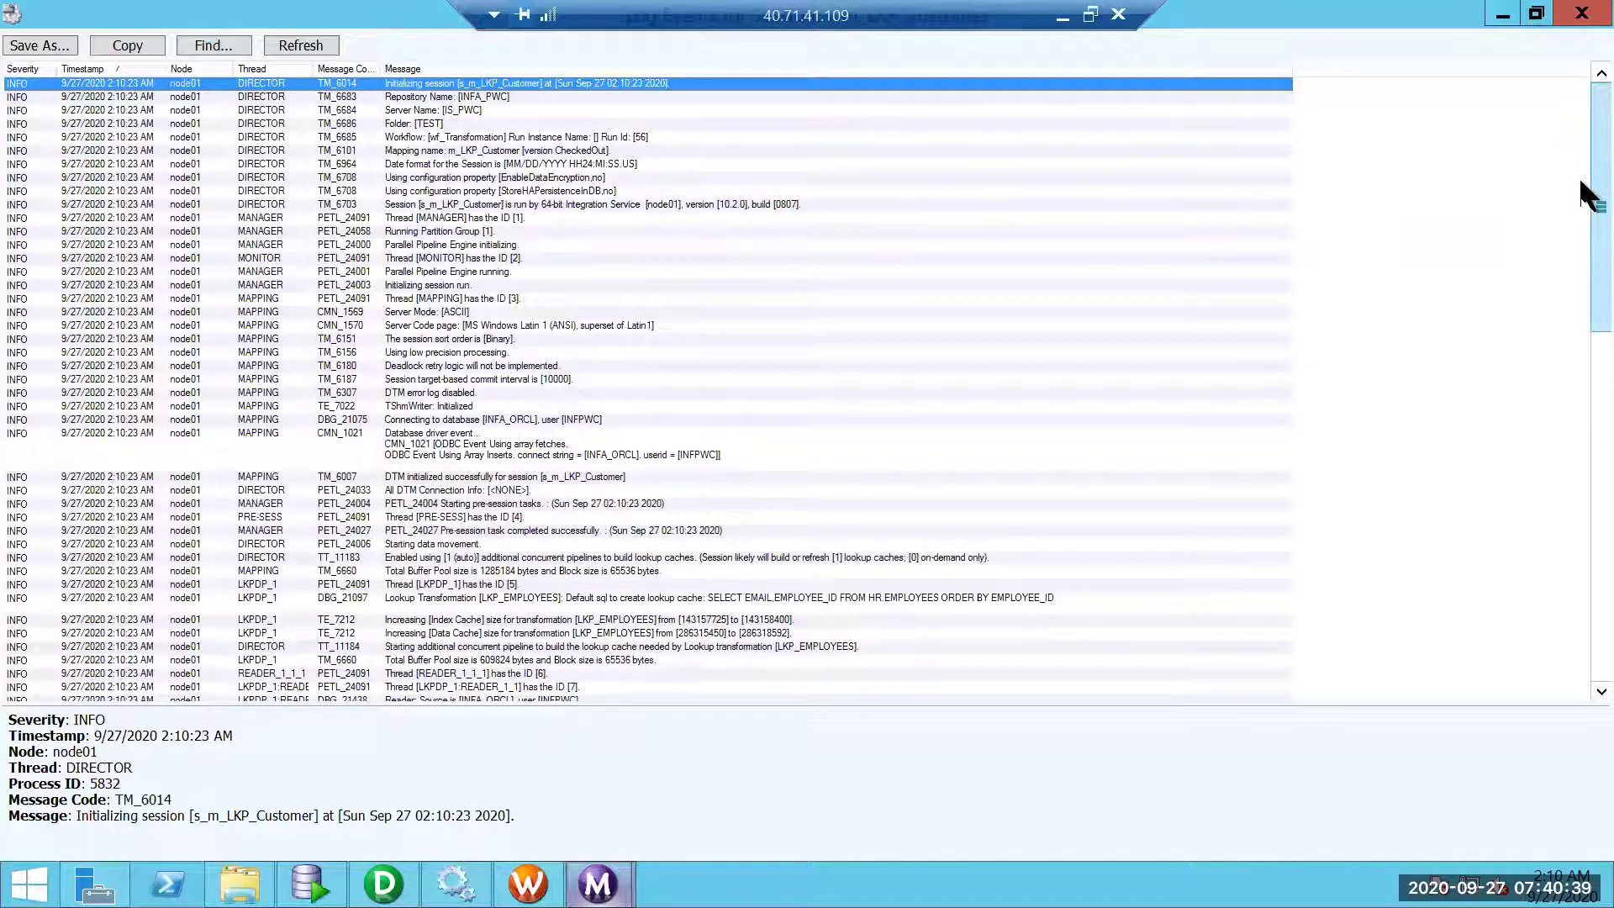
scroll(1582, 214, "down", 3)
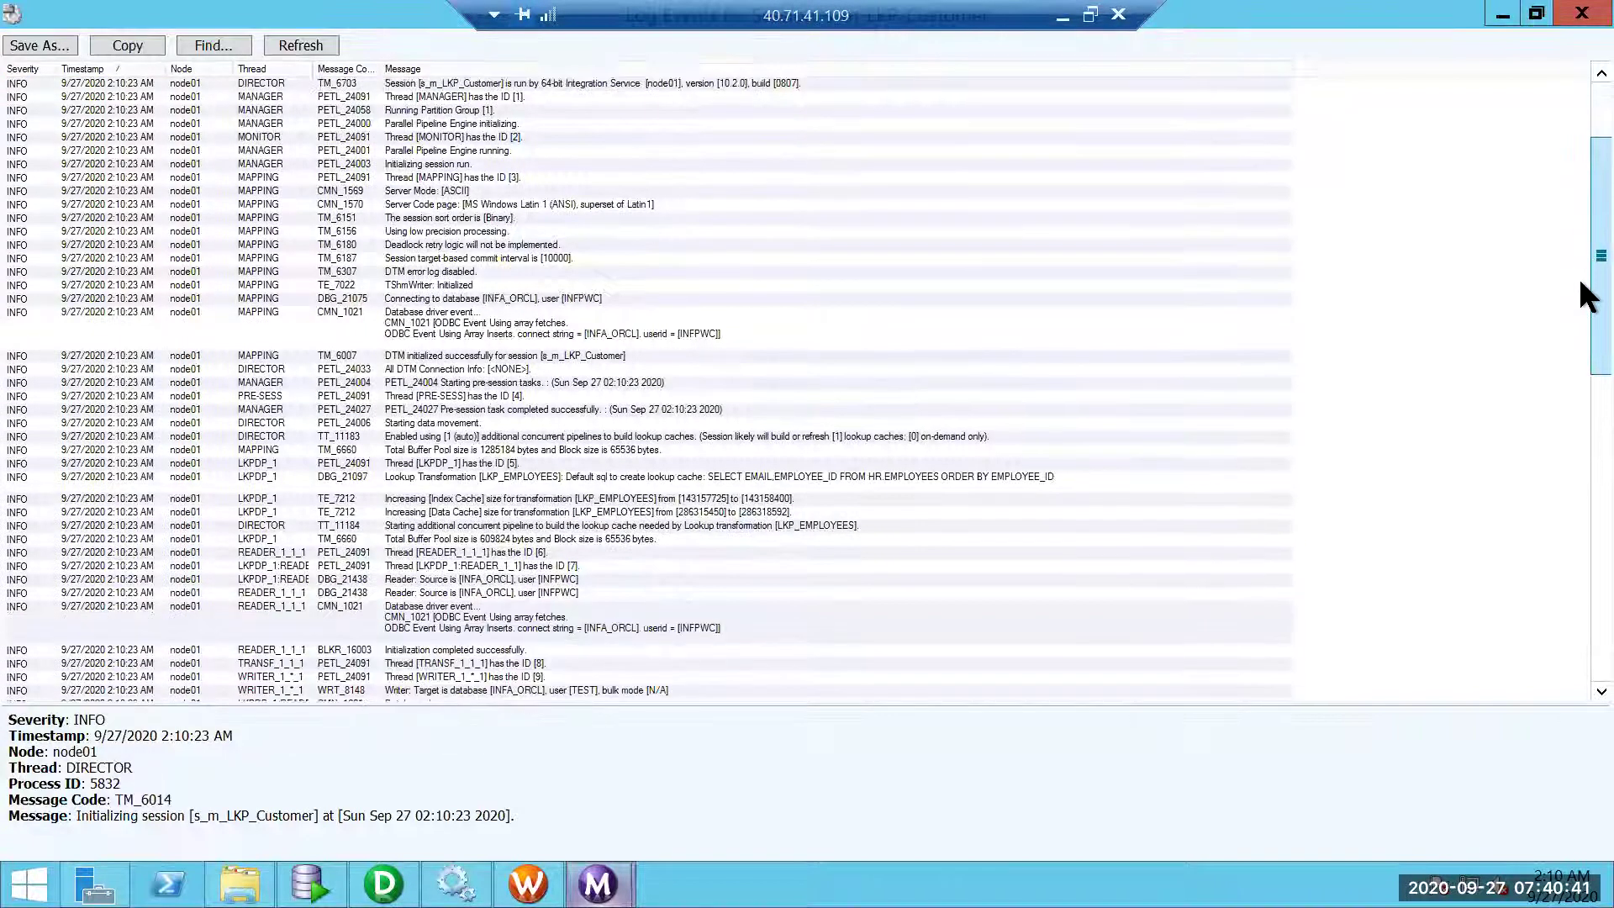
scroll(1584, 291, "down", 13)
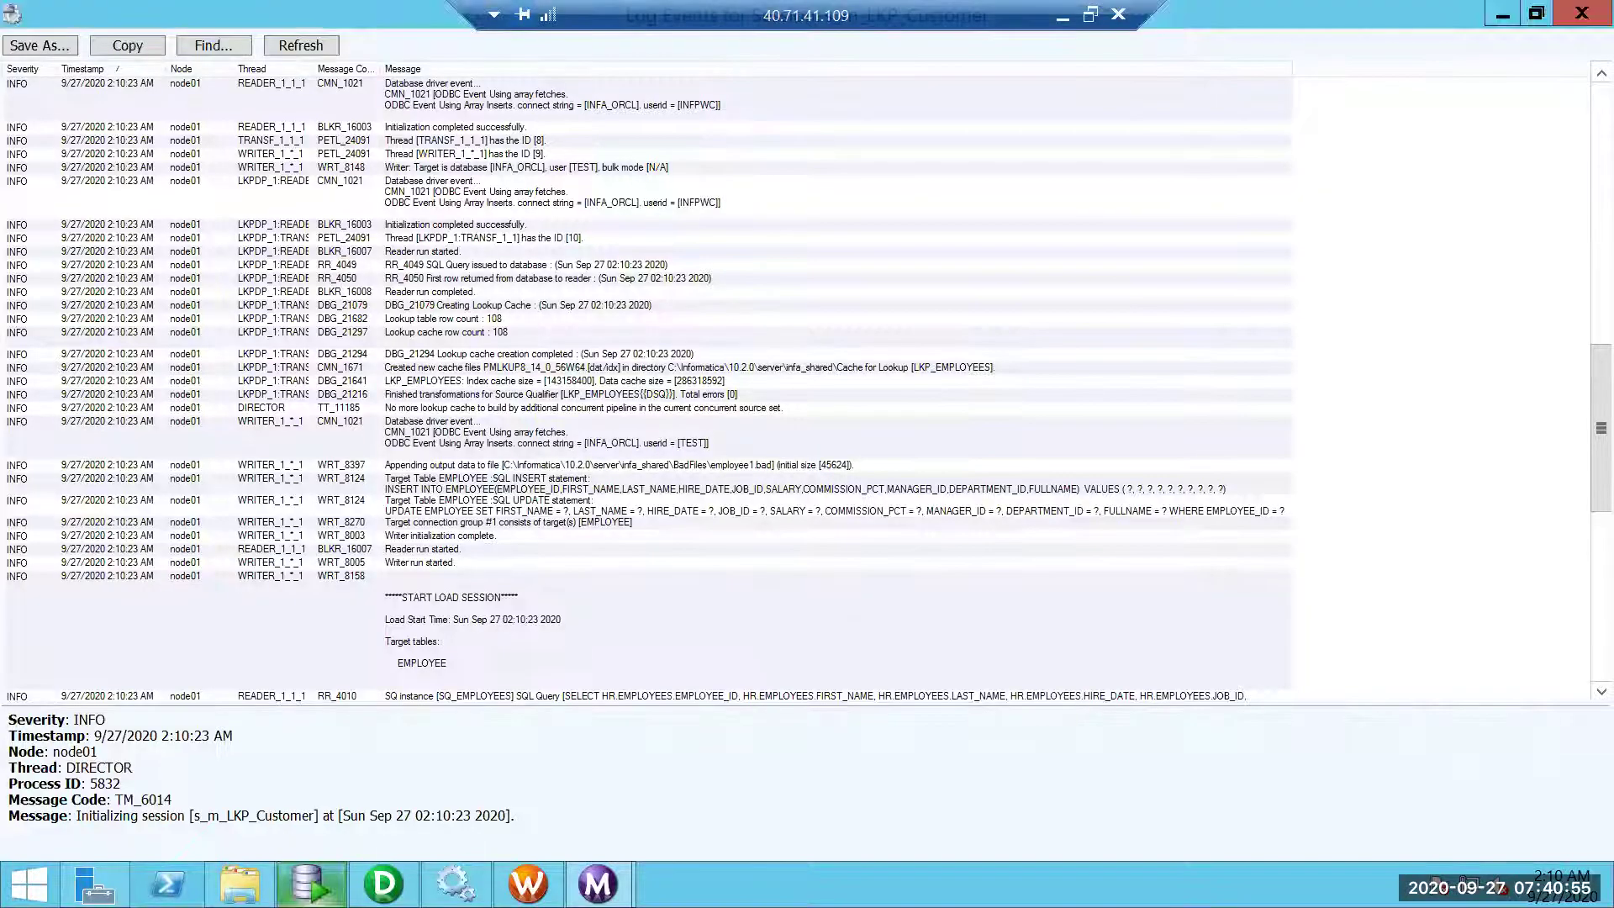
left_click(1581, 13)
- Switch to Oracle SQL Developer and delete all rows from the EMPLOYEE table with the existing DELETE statement
left_click(613, 469)
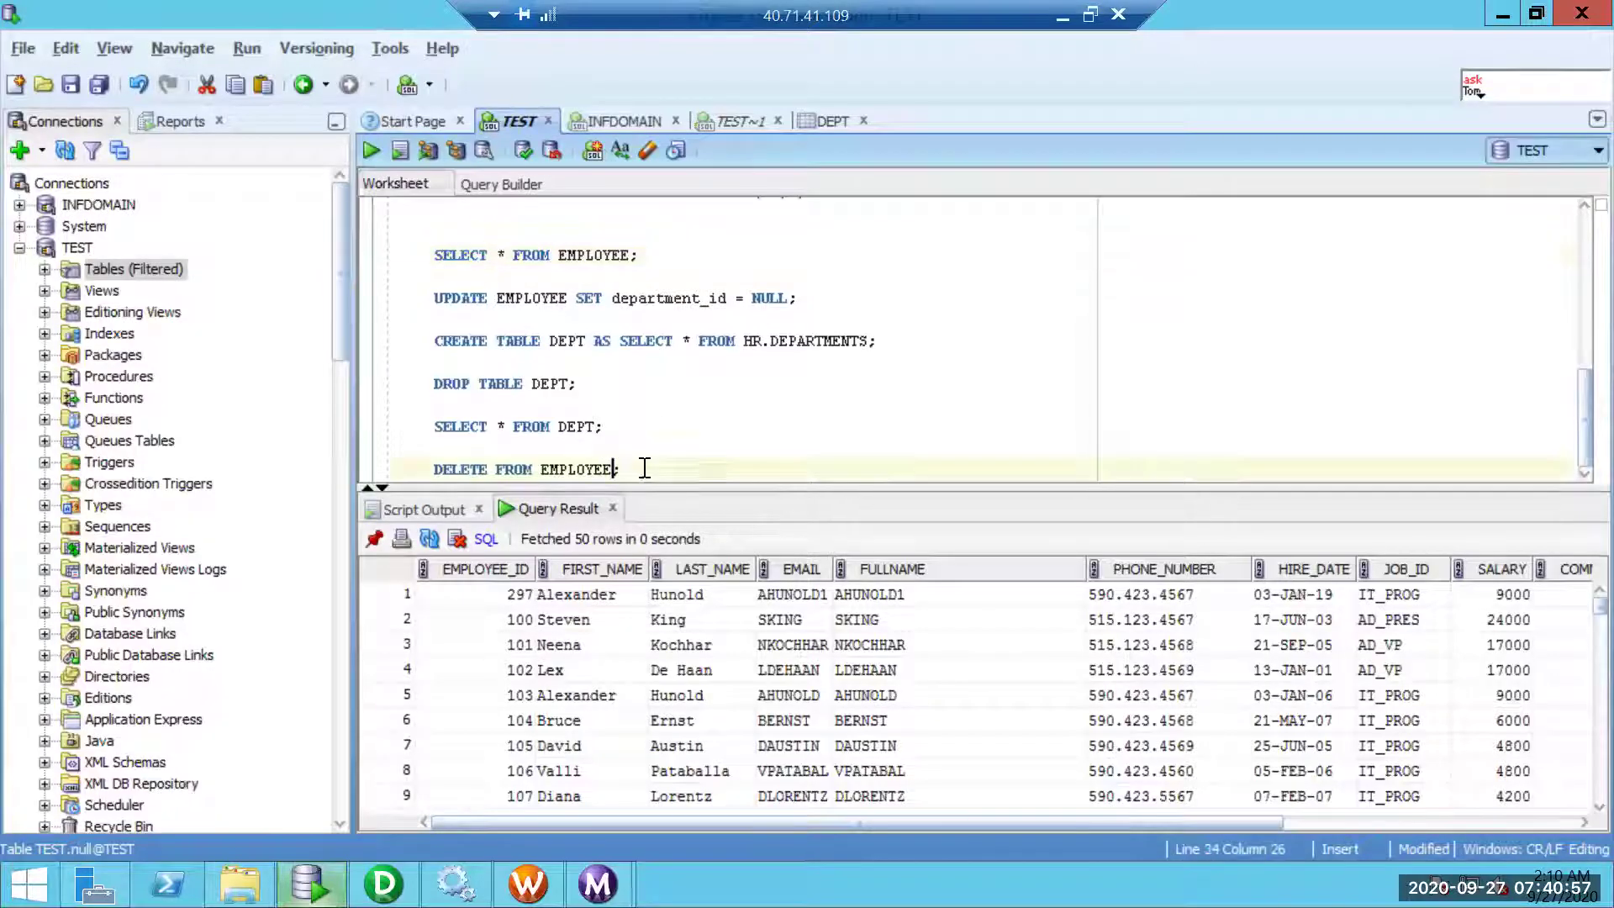
key("ctrl+Return")
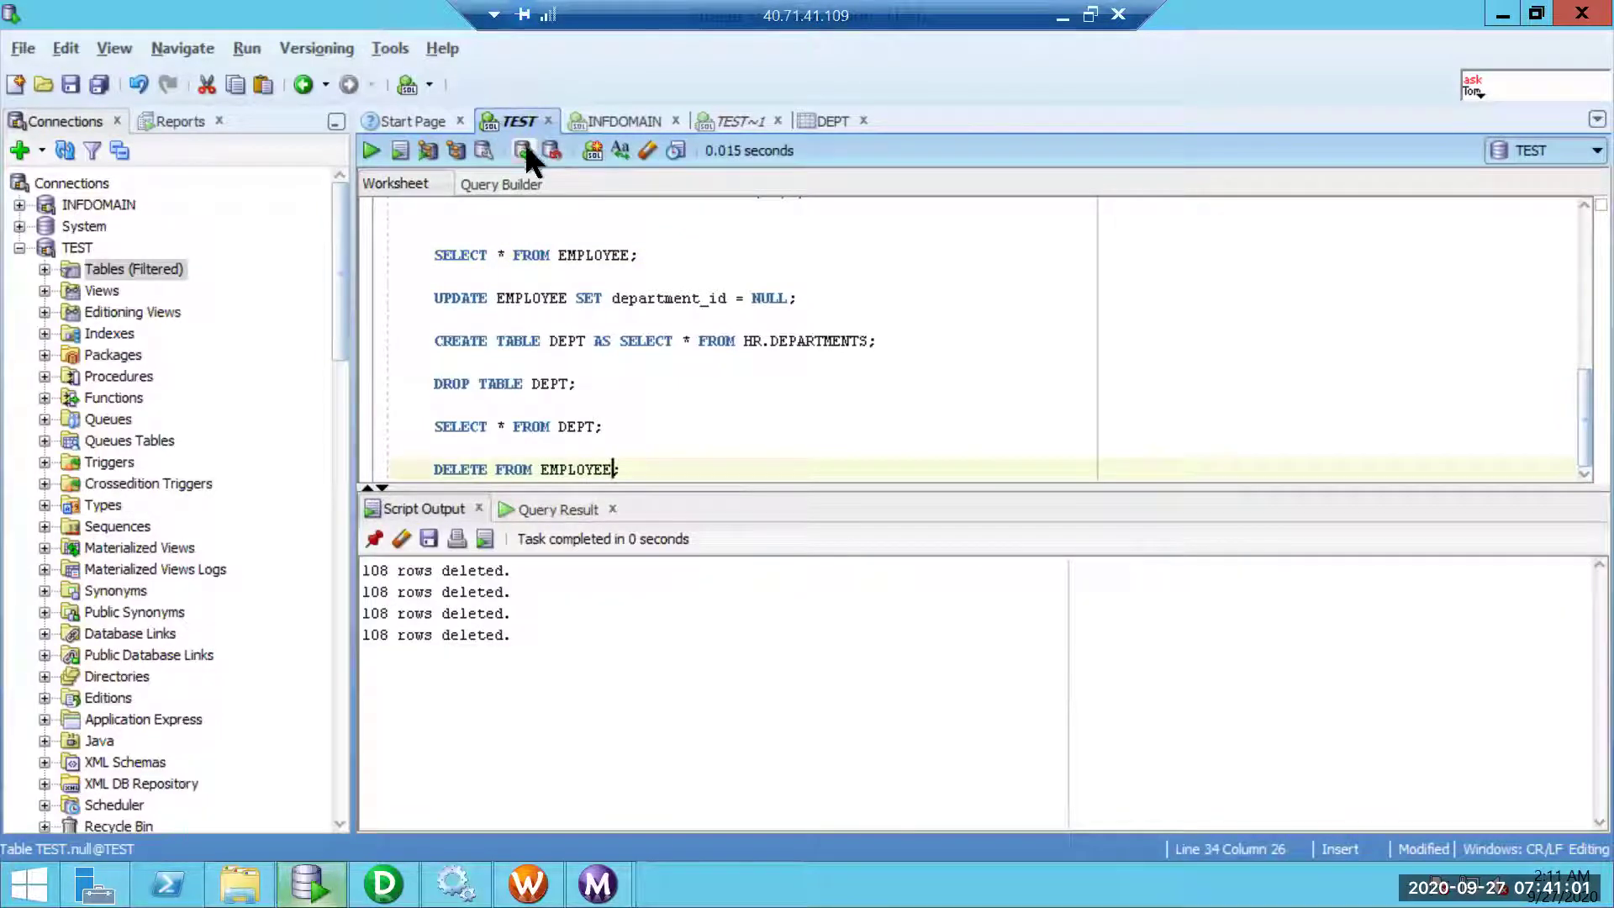
key("ctrl+Return")
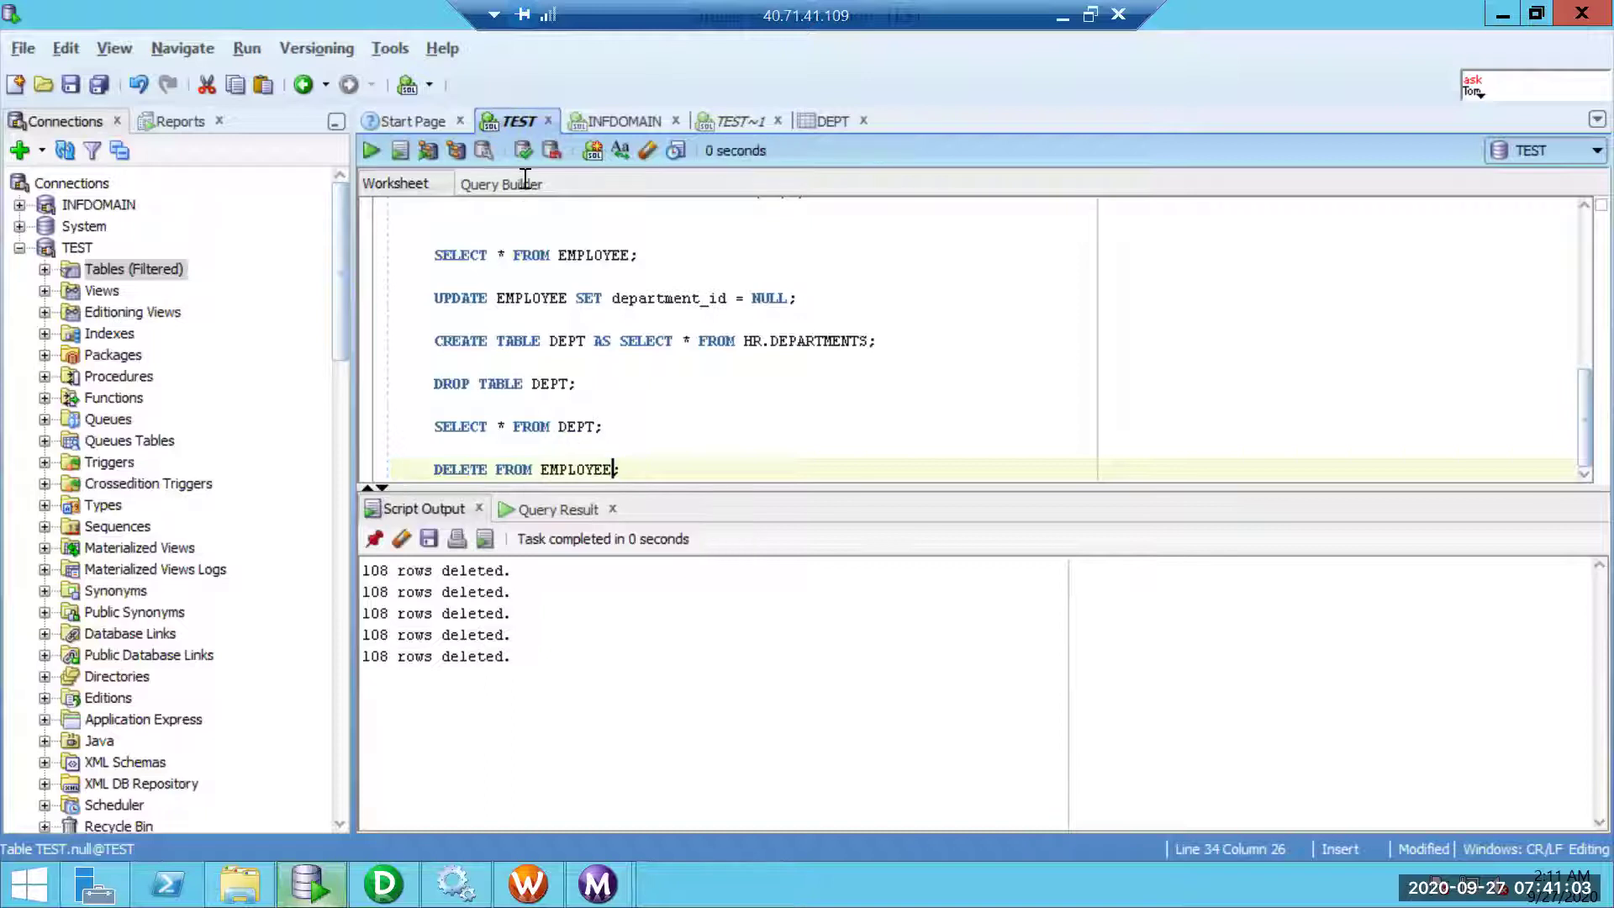
- Close the session log and start the s_m_LKP_Customer session task again from Workflow Manager
mouse_move(597, 883)
left_click(728, 763)
left_click(1582, 17)
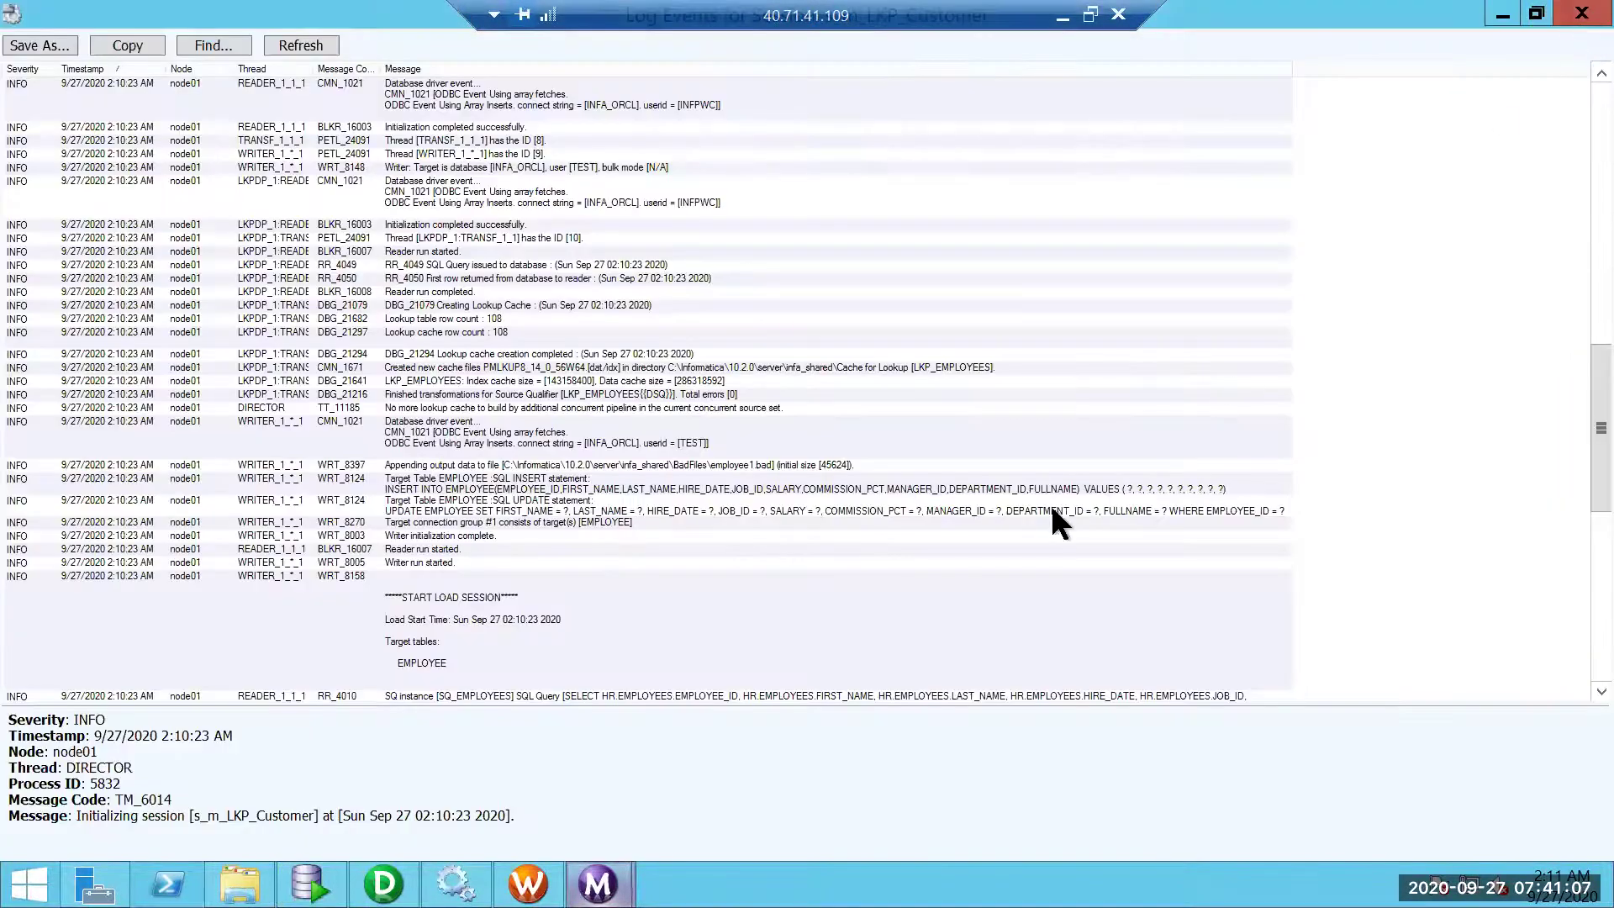
left_click(504, 883)
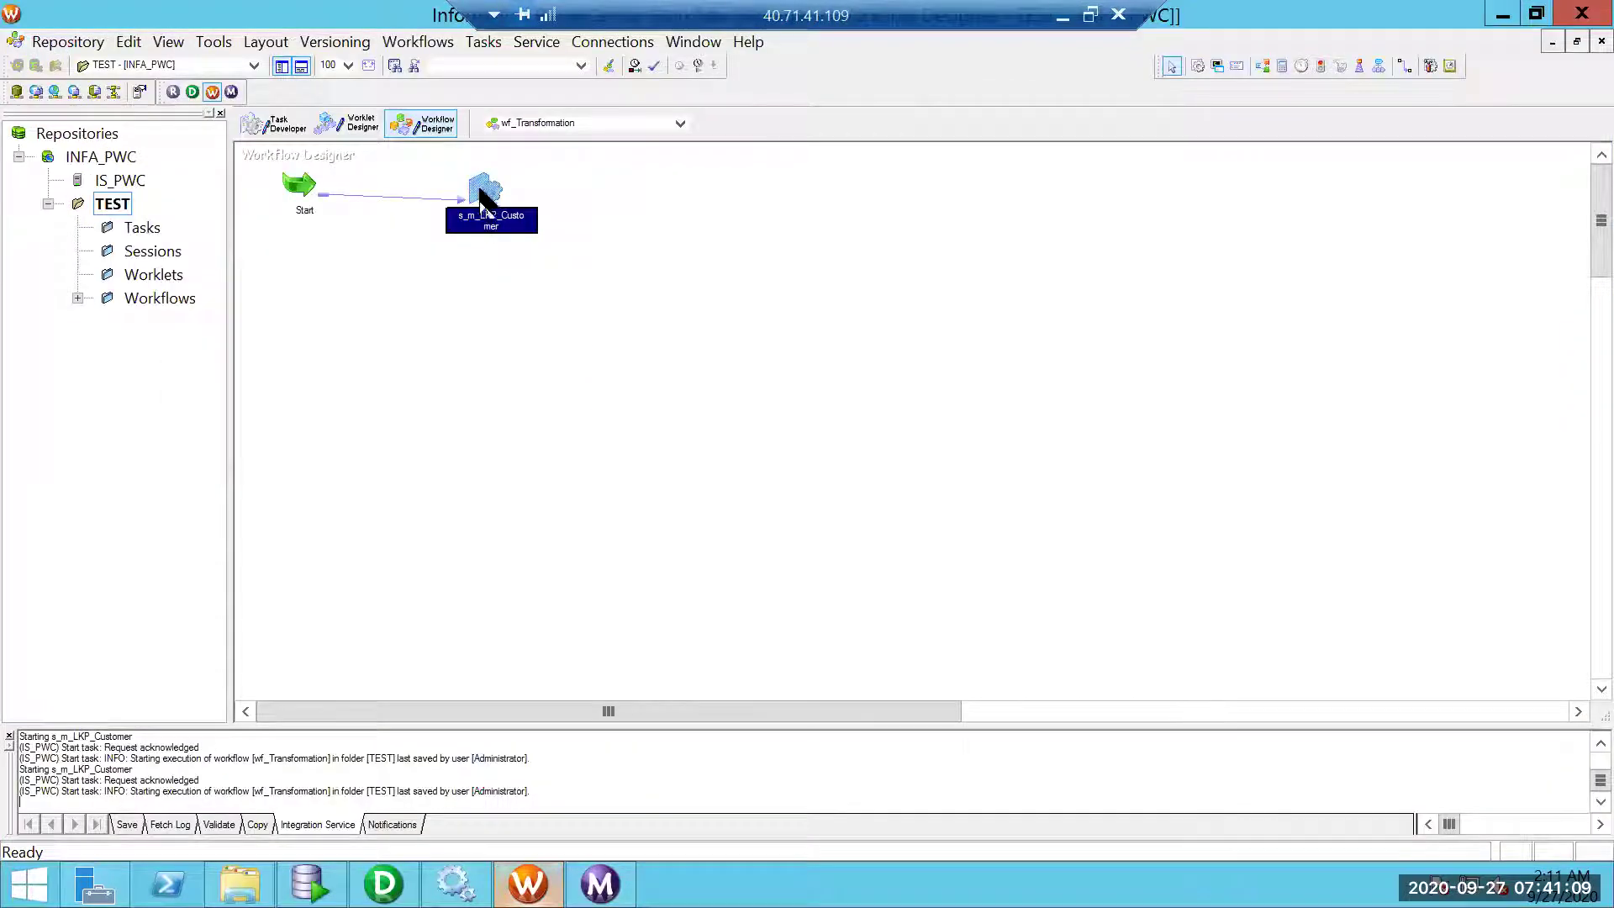
right_click(482, 188)
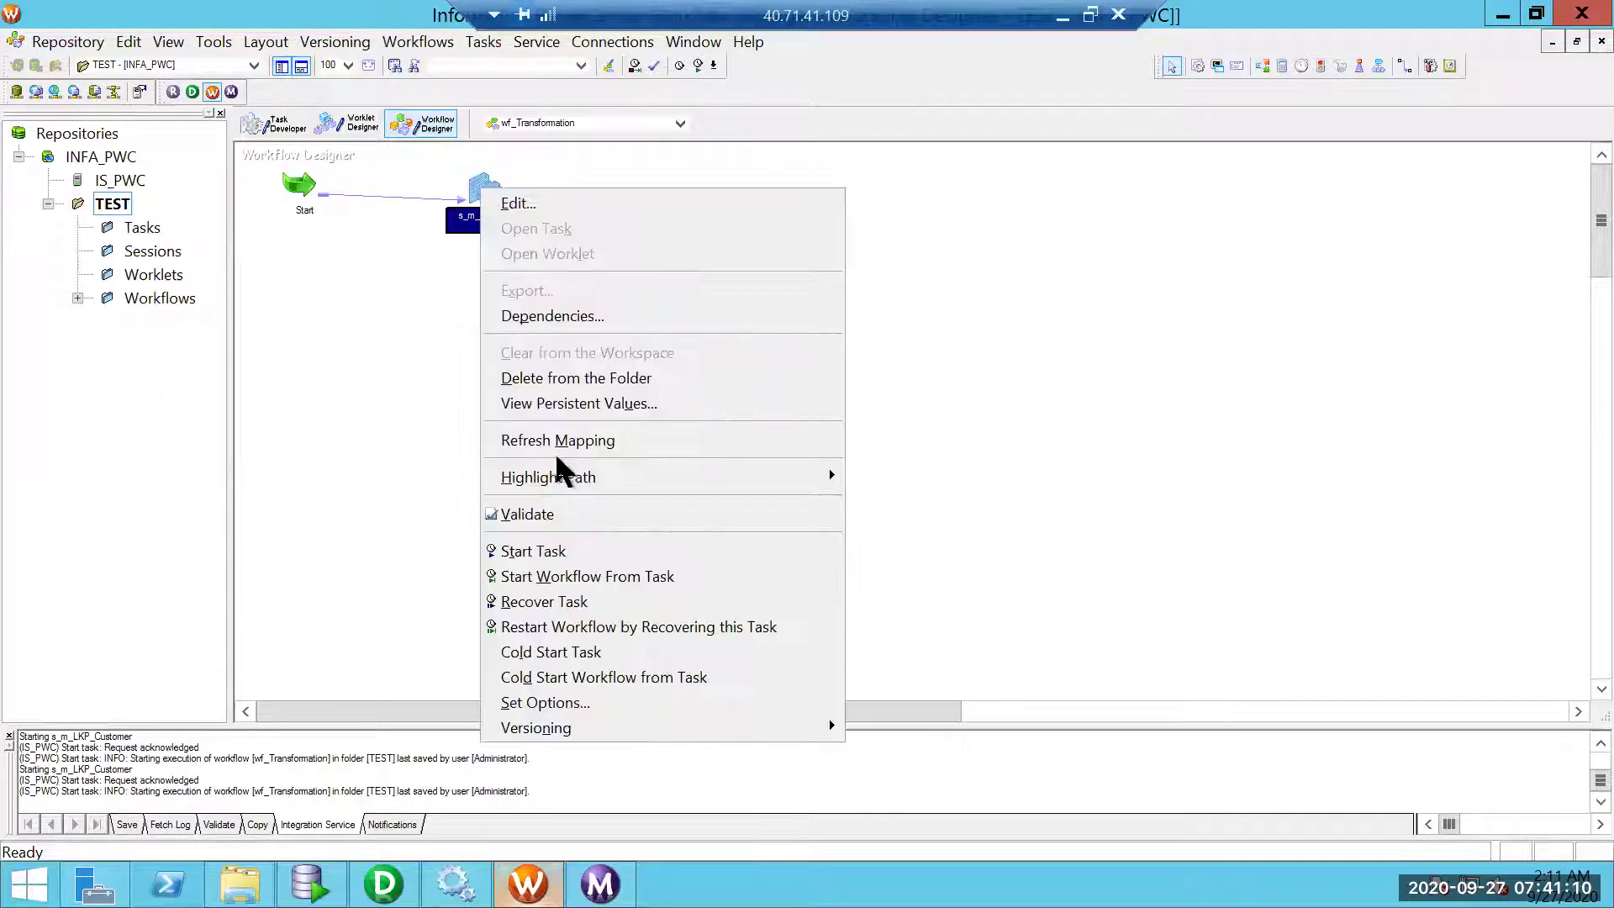
left_click(538, 553)
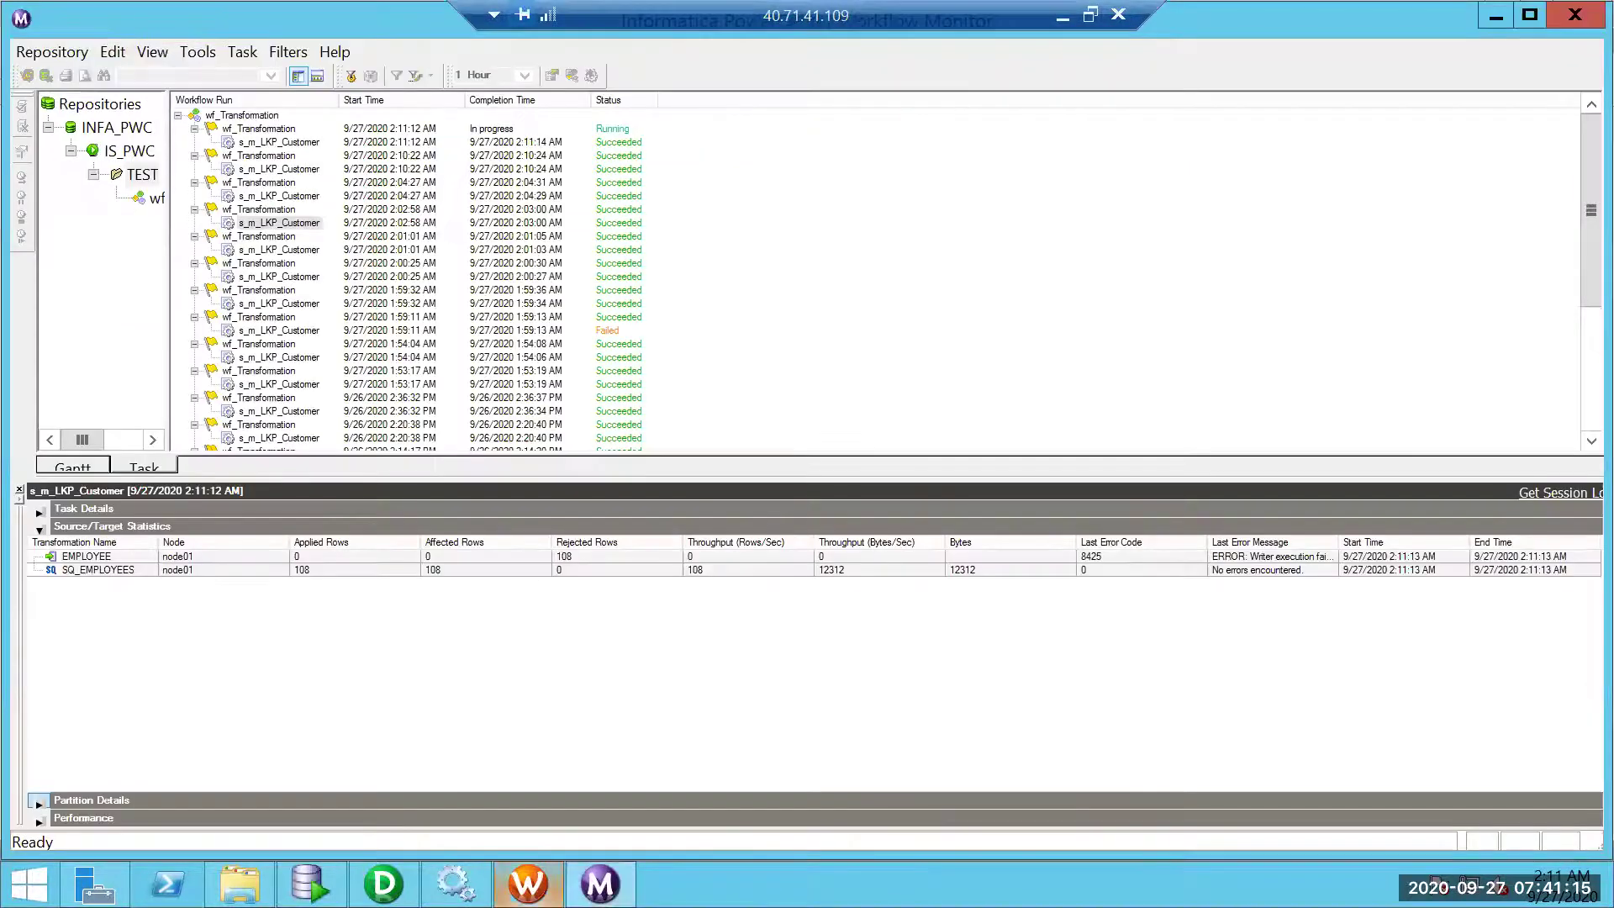
- Switch to Oracle SQL Developer and rerun the SELECT * FROM EMPLOYEE query to check the rows loaded by the session
left_click(311, 883)
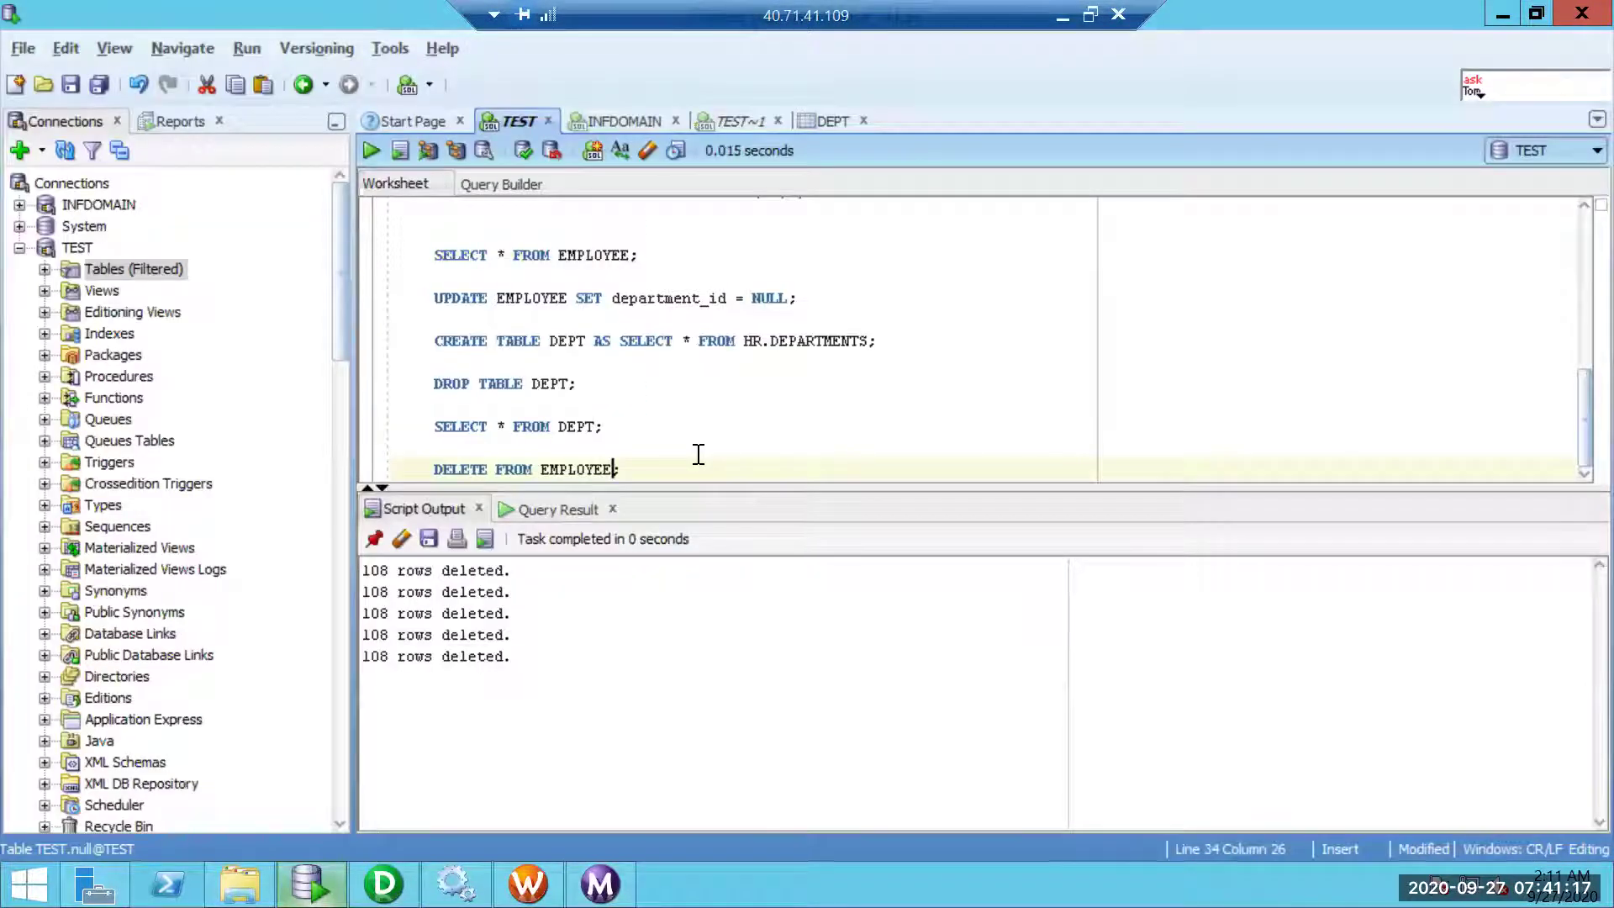
key("Up")
key("Up")
key("Up")
key("Up")
key("Up")
key("Up")
key("Up")
key("Up")
key("Up")
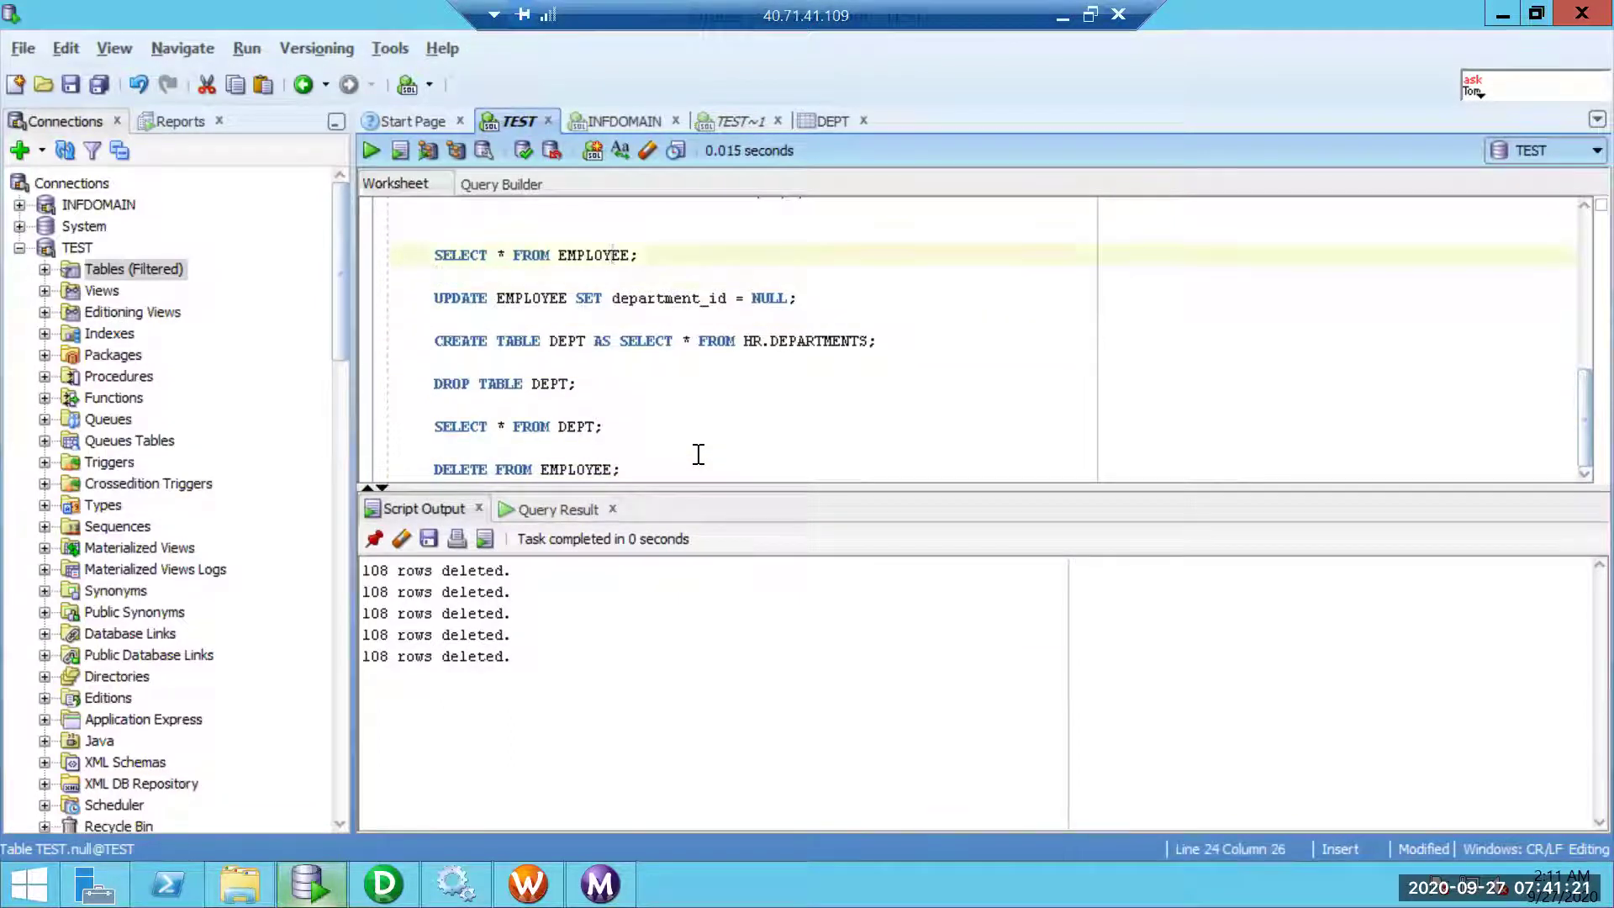
key("ctrl+Return")
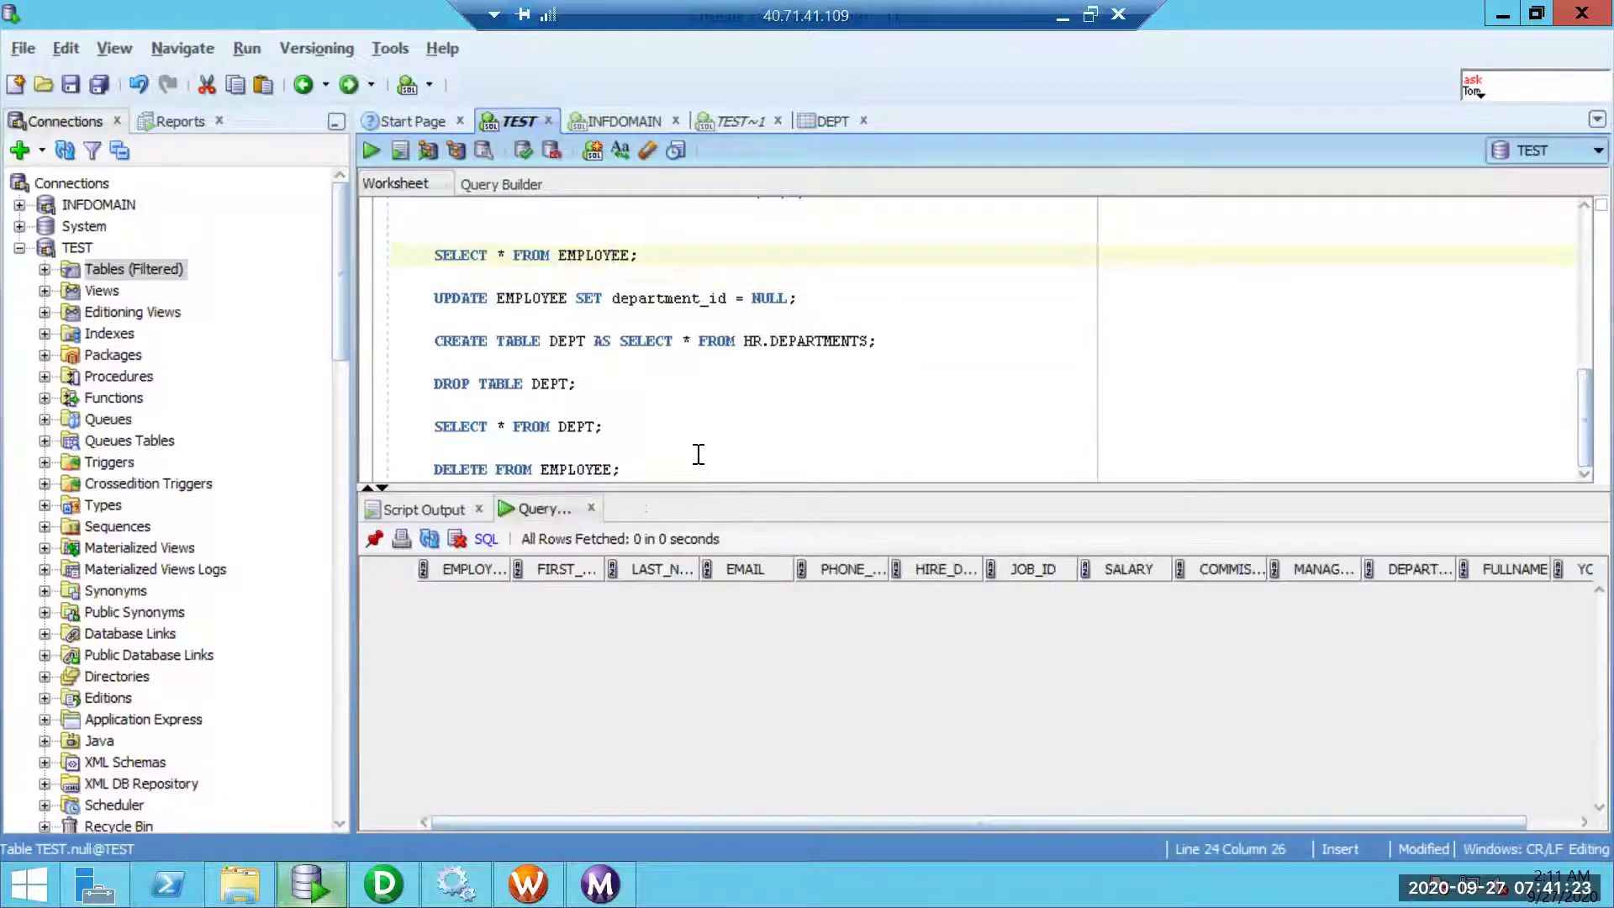
- Open the newest s_m_LKP_Customer run's session log in Workflow Monitor, examine the writer's database error, and close the log
key("alt+Tab")
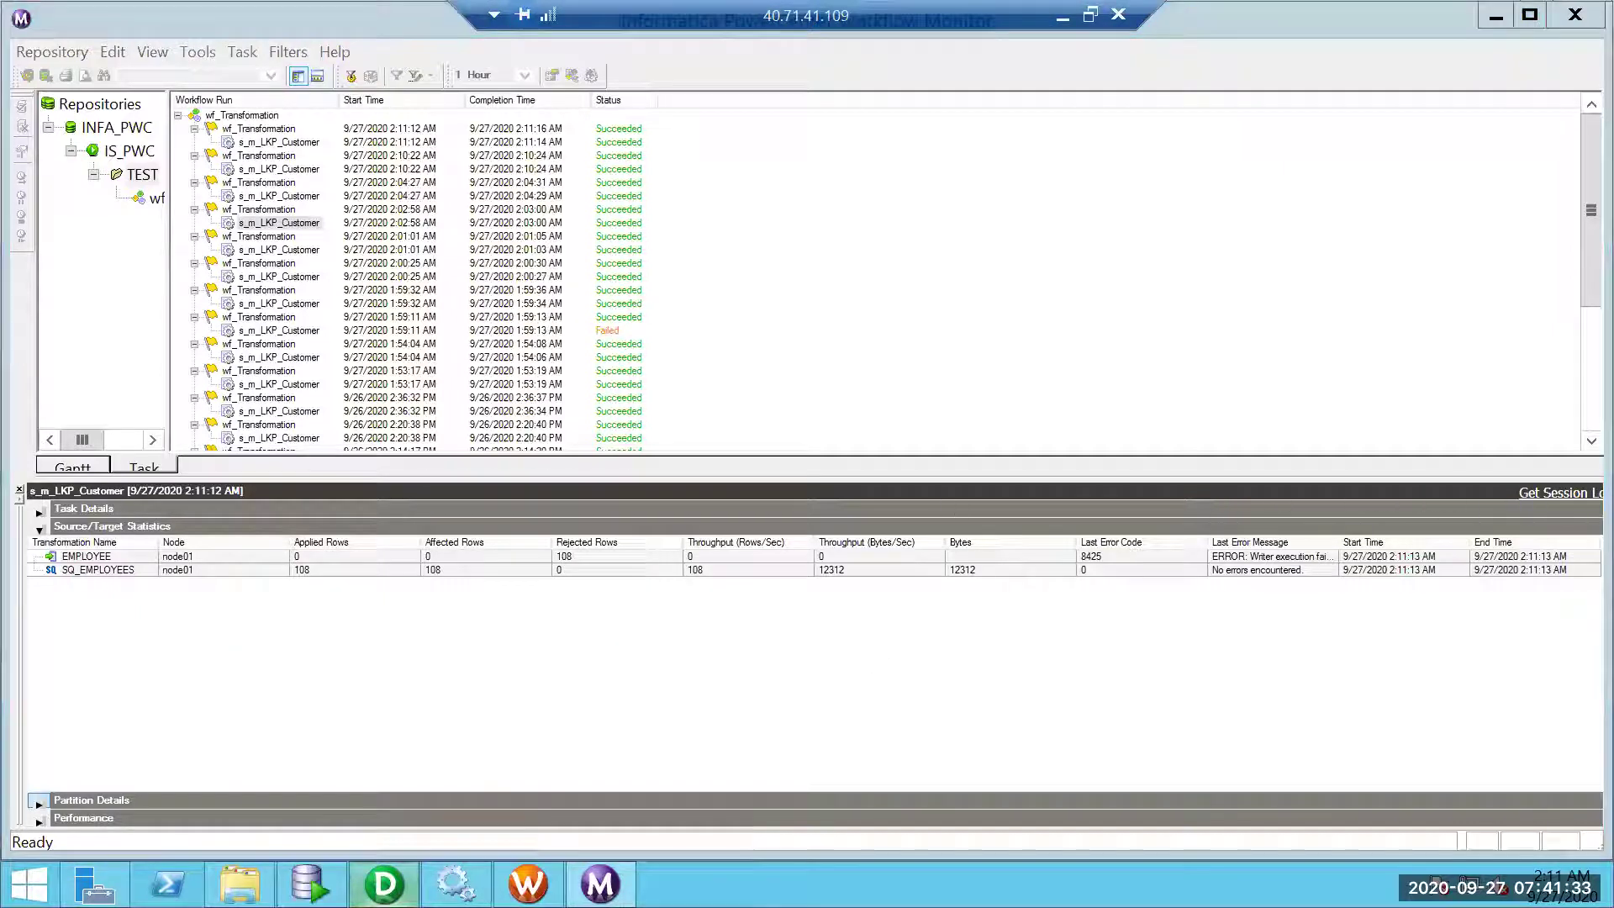
left_click(384, 883)
left_click(311, 883)
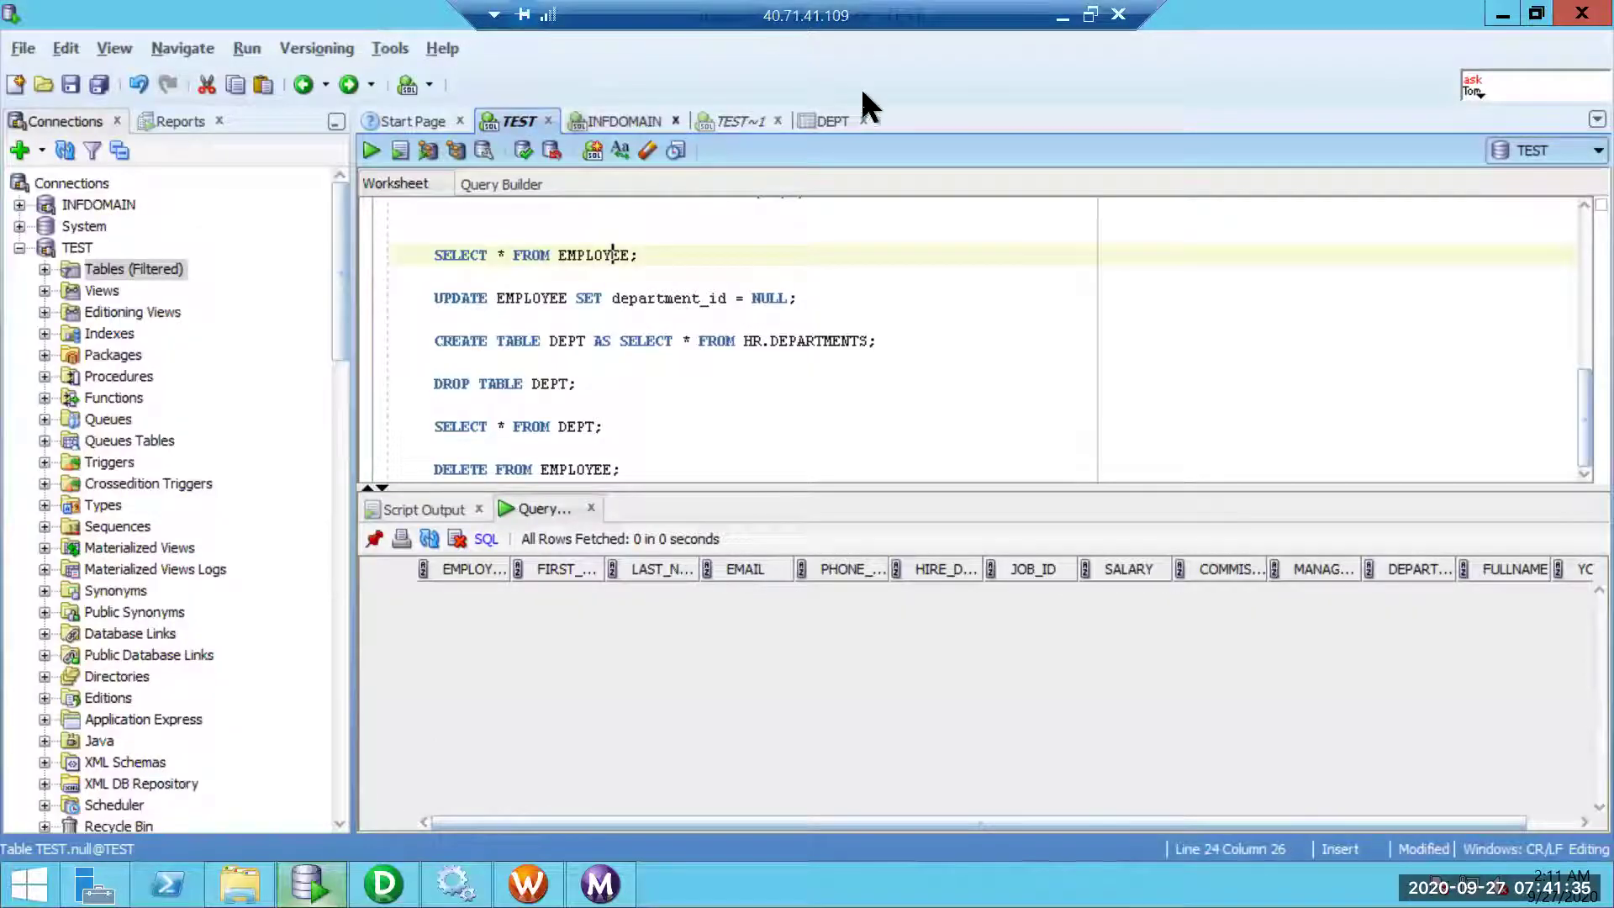
left_click(830, 120)
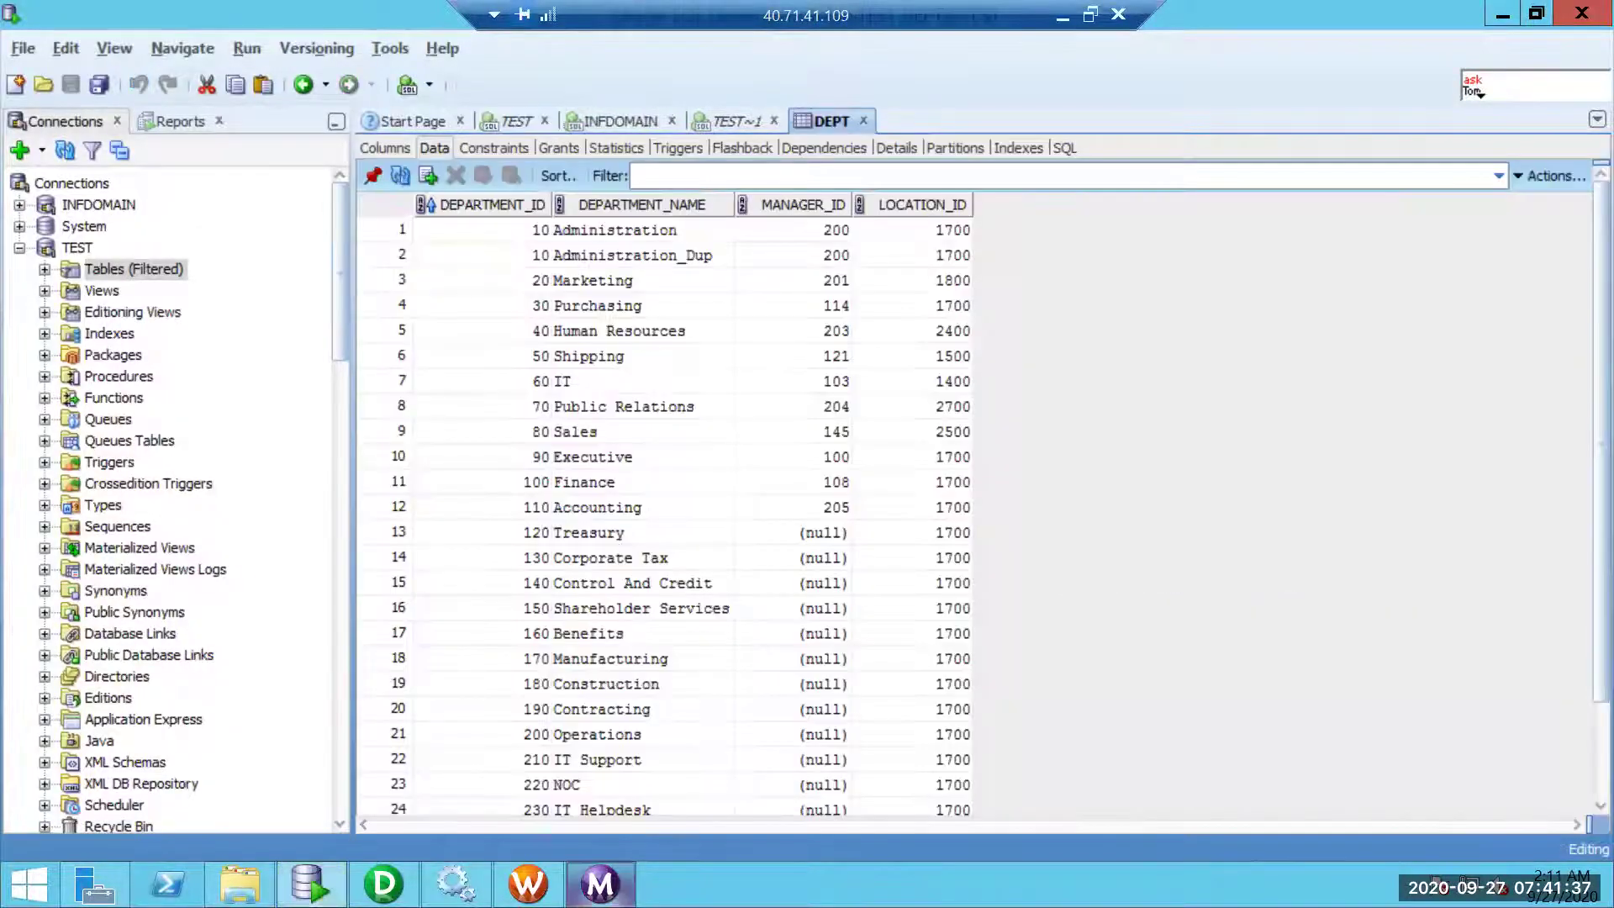
left_click(600, 883)
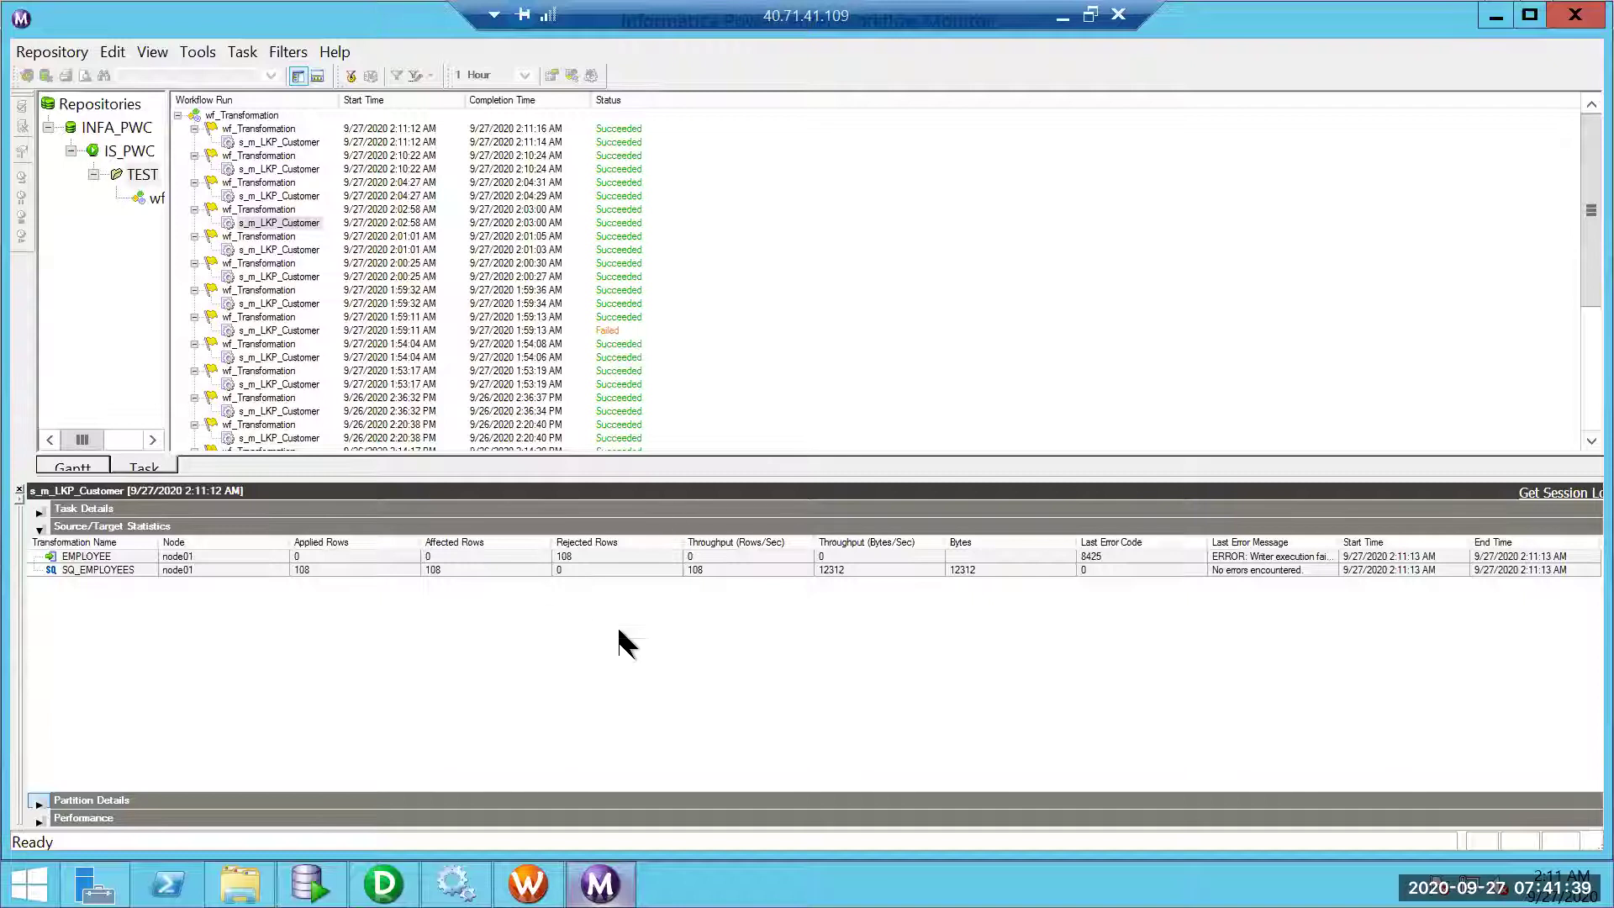
left_click(1561, 492)
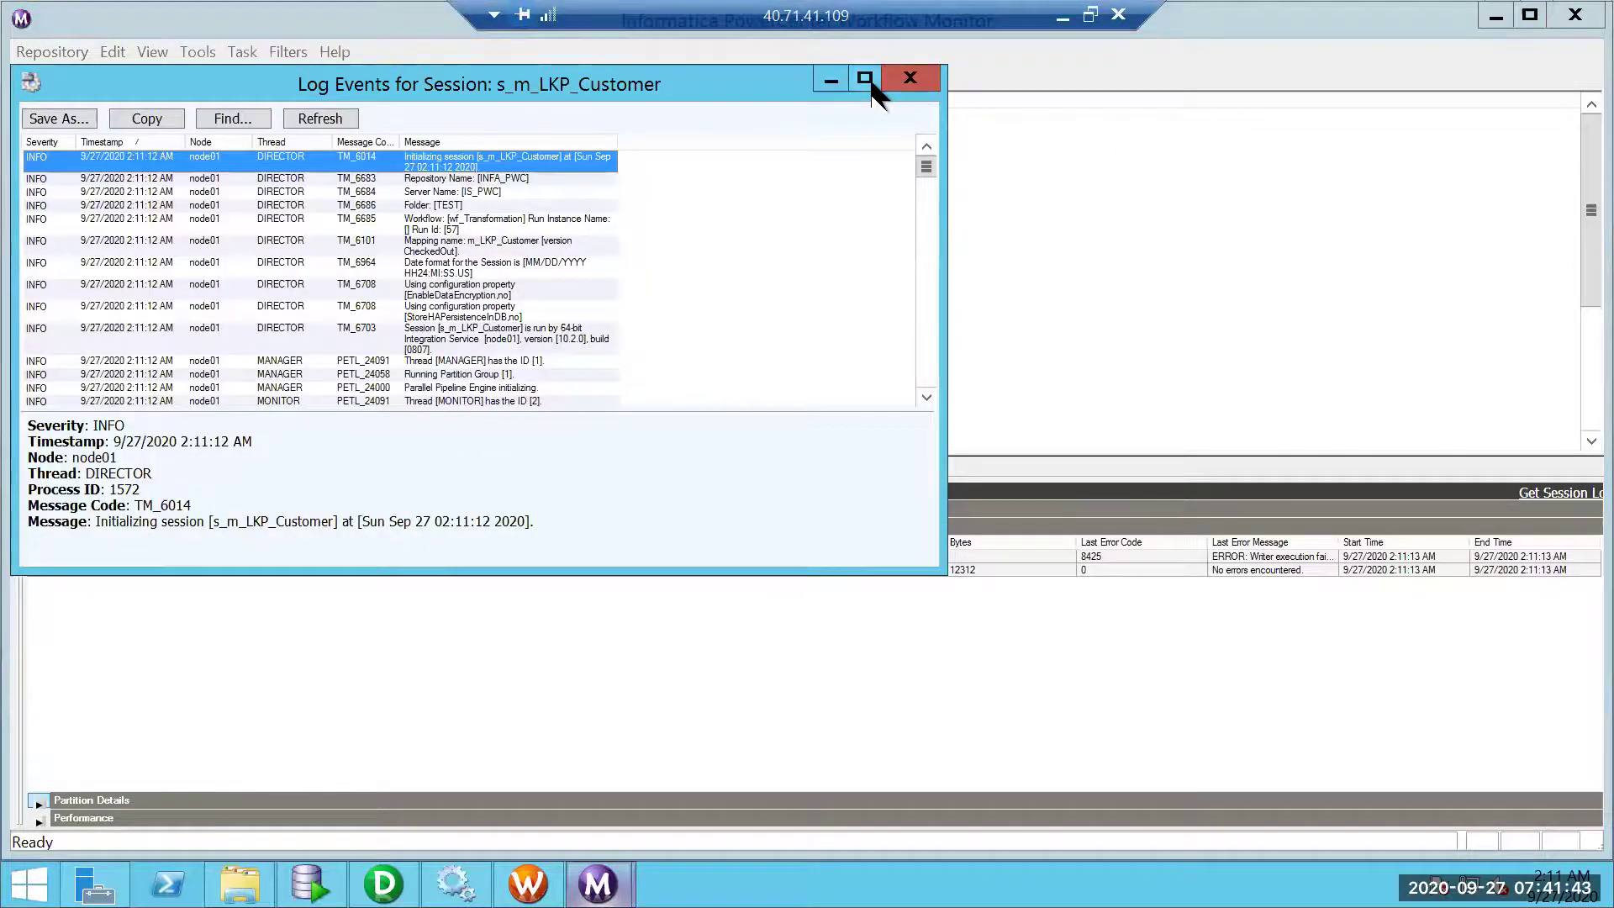
left_click(867, 78)
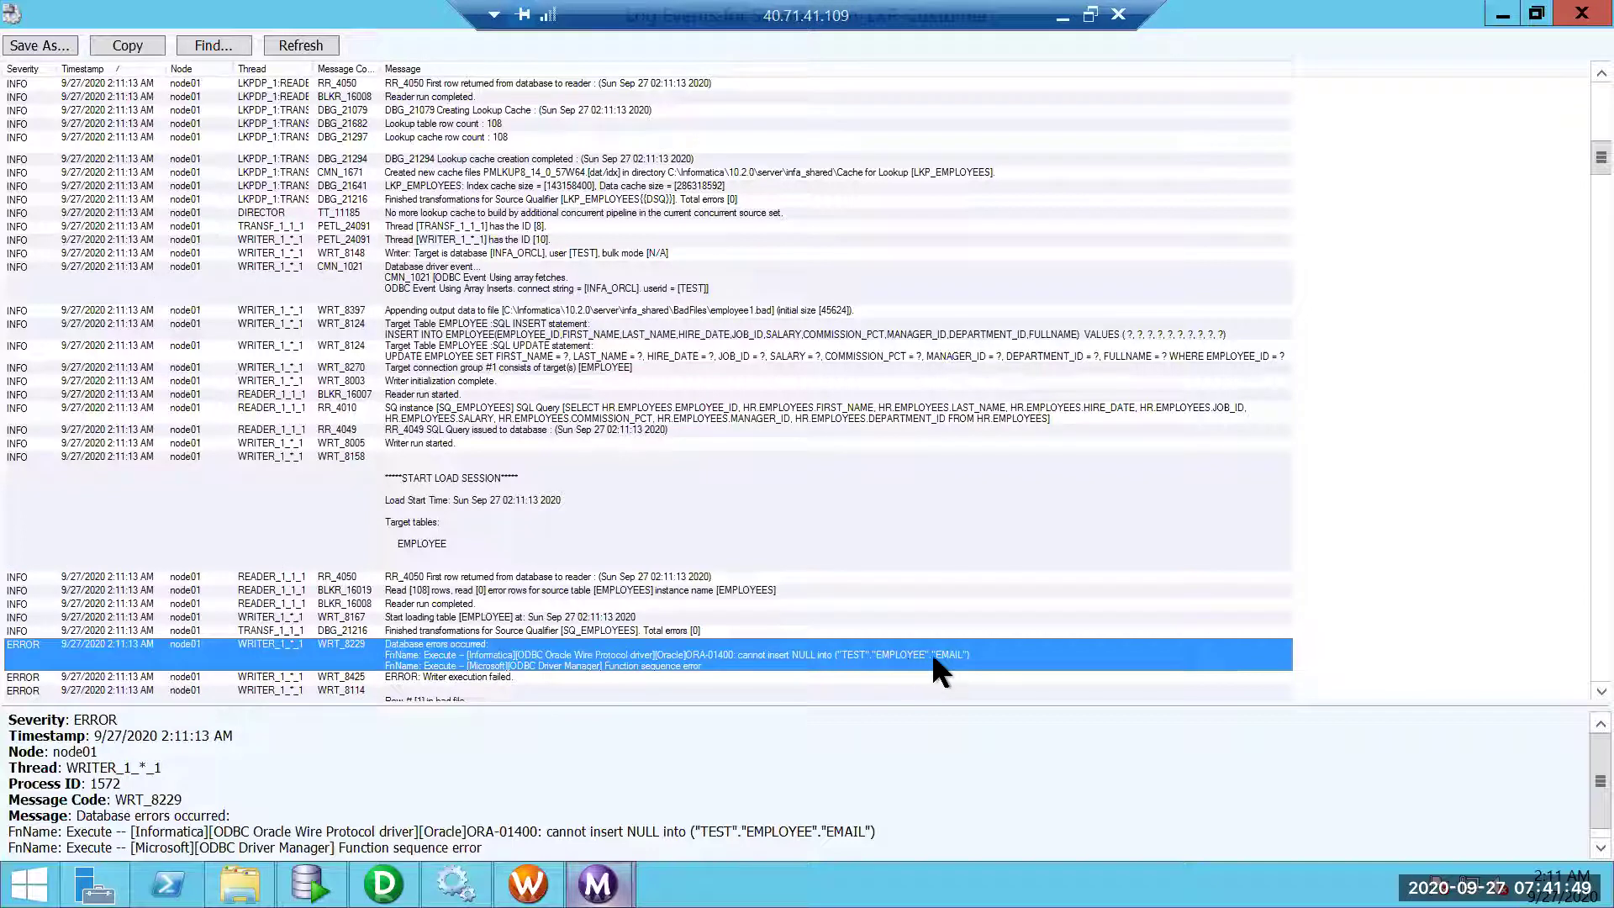
left_click(1582, 13)
- Switch to Oracle SQL Developer, open the TEST schema's EMPLOYEE table constraints and select the "EMAIL" IS NOT NULL check constraint
left_click(311, 885)
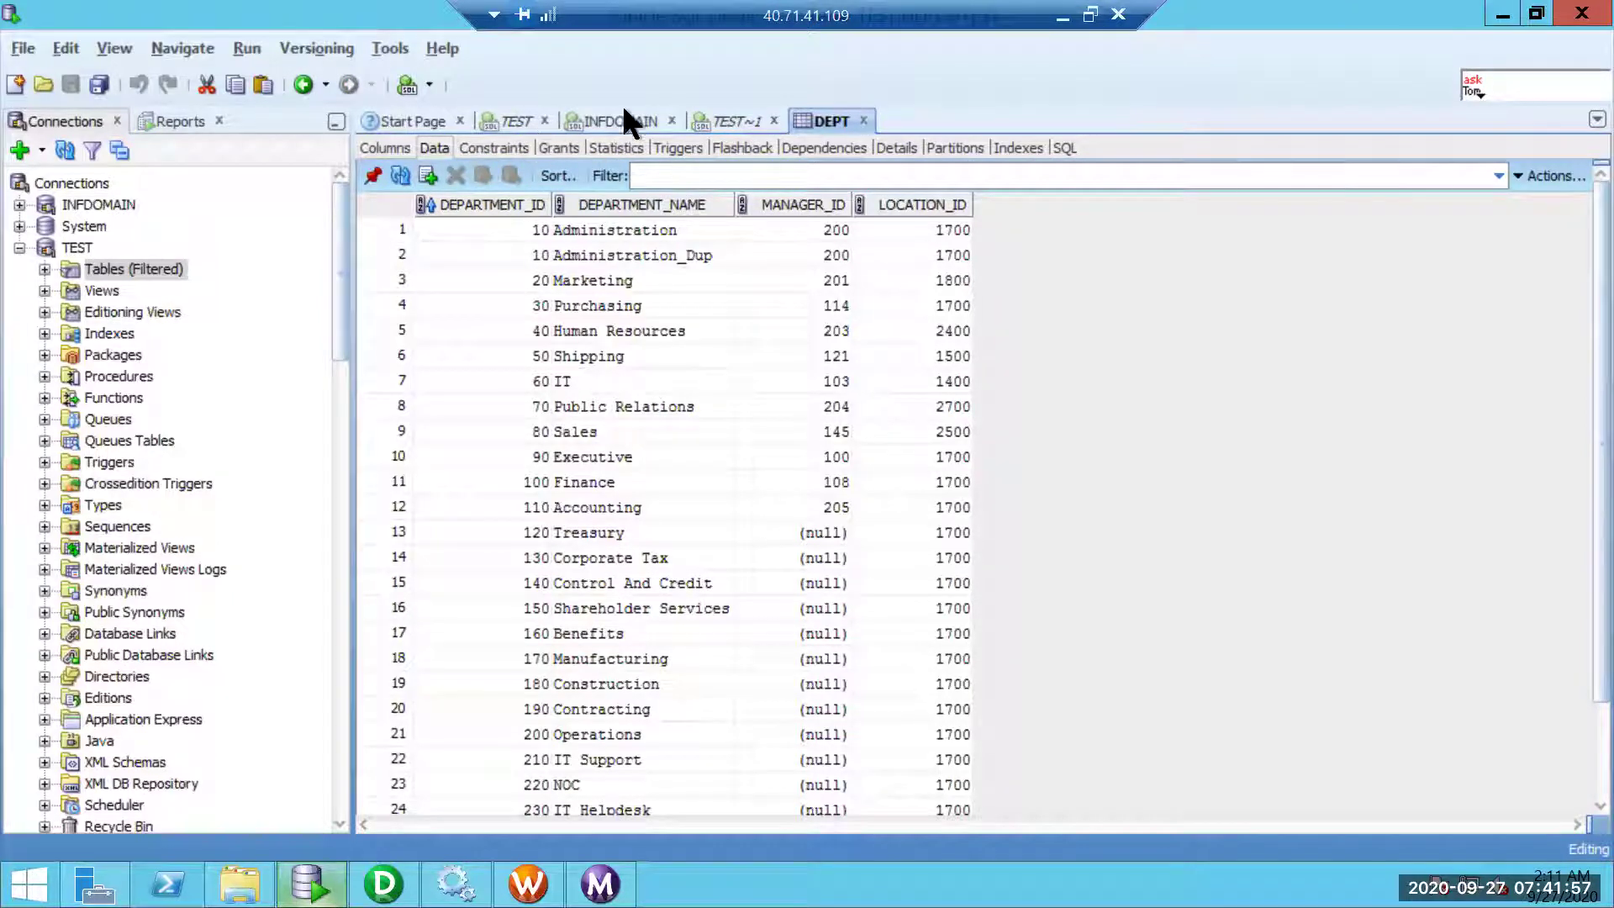
left_click(512, 121)
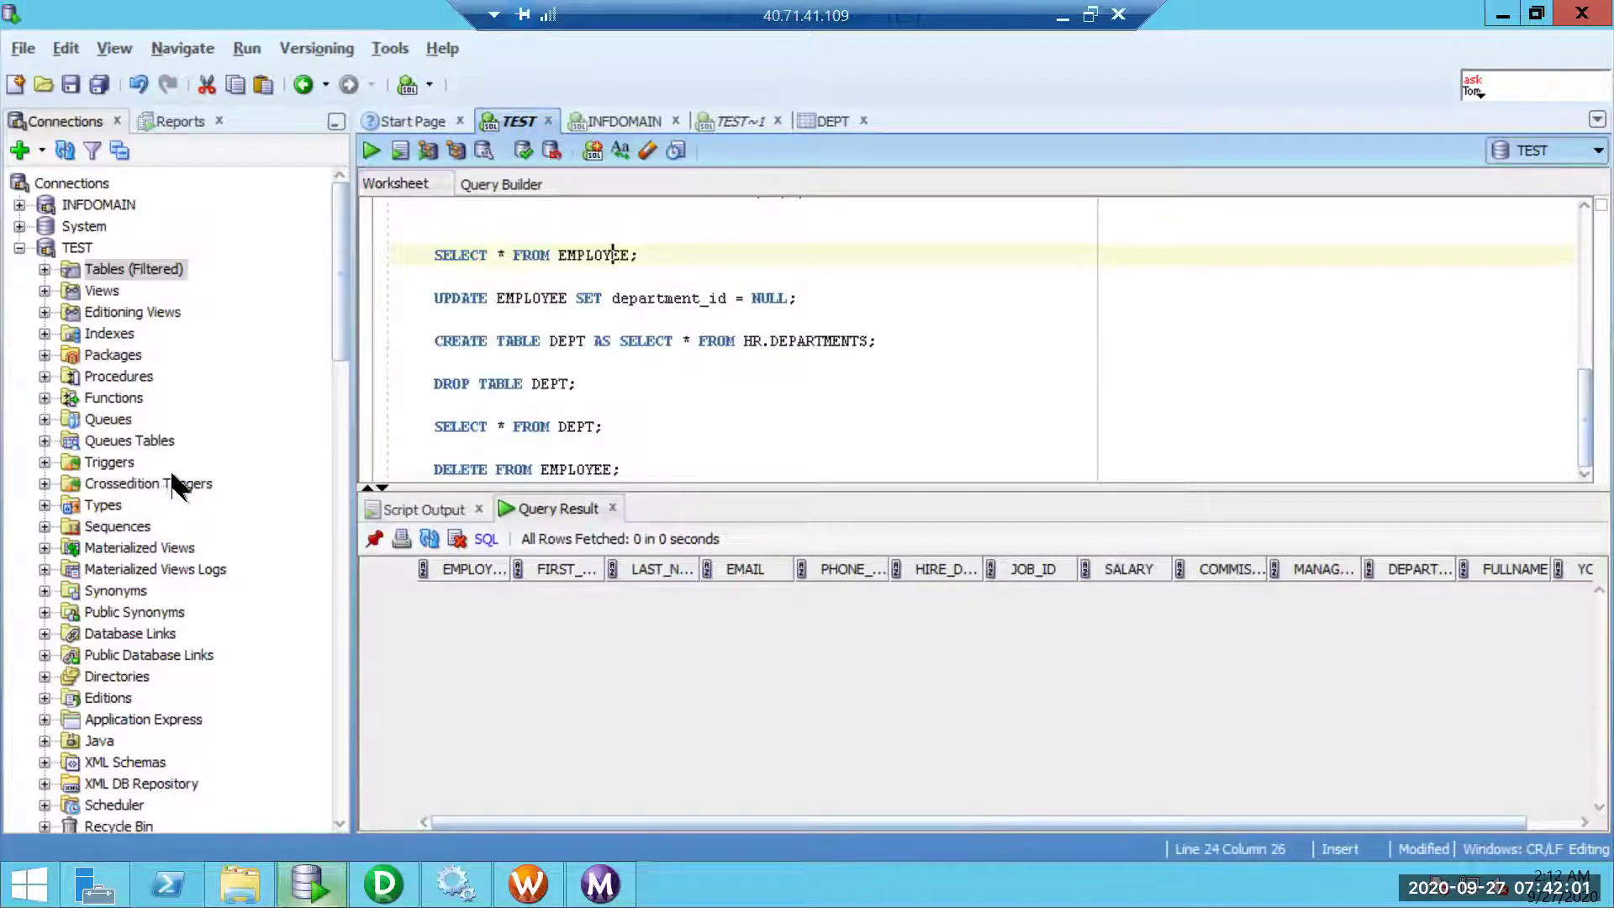
left_click(43, 268)
left_click(122, 355)
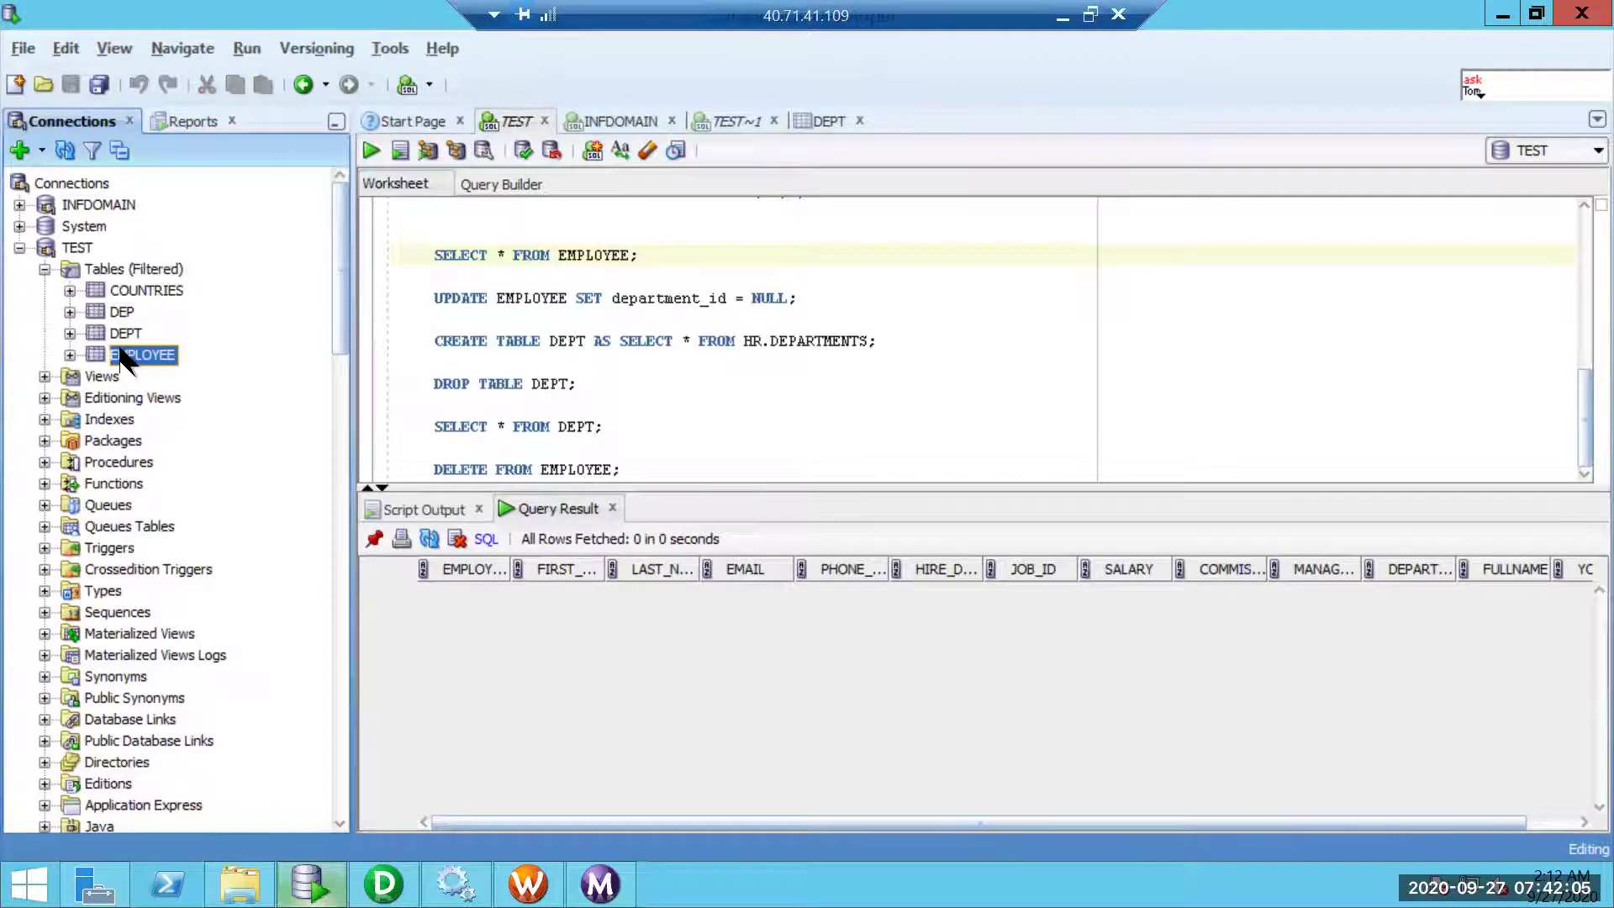
double_click(122, 355)
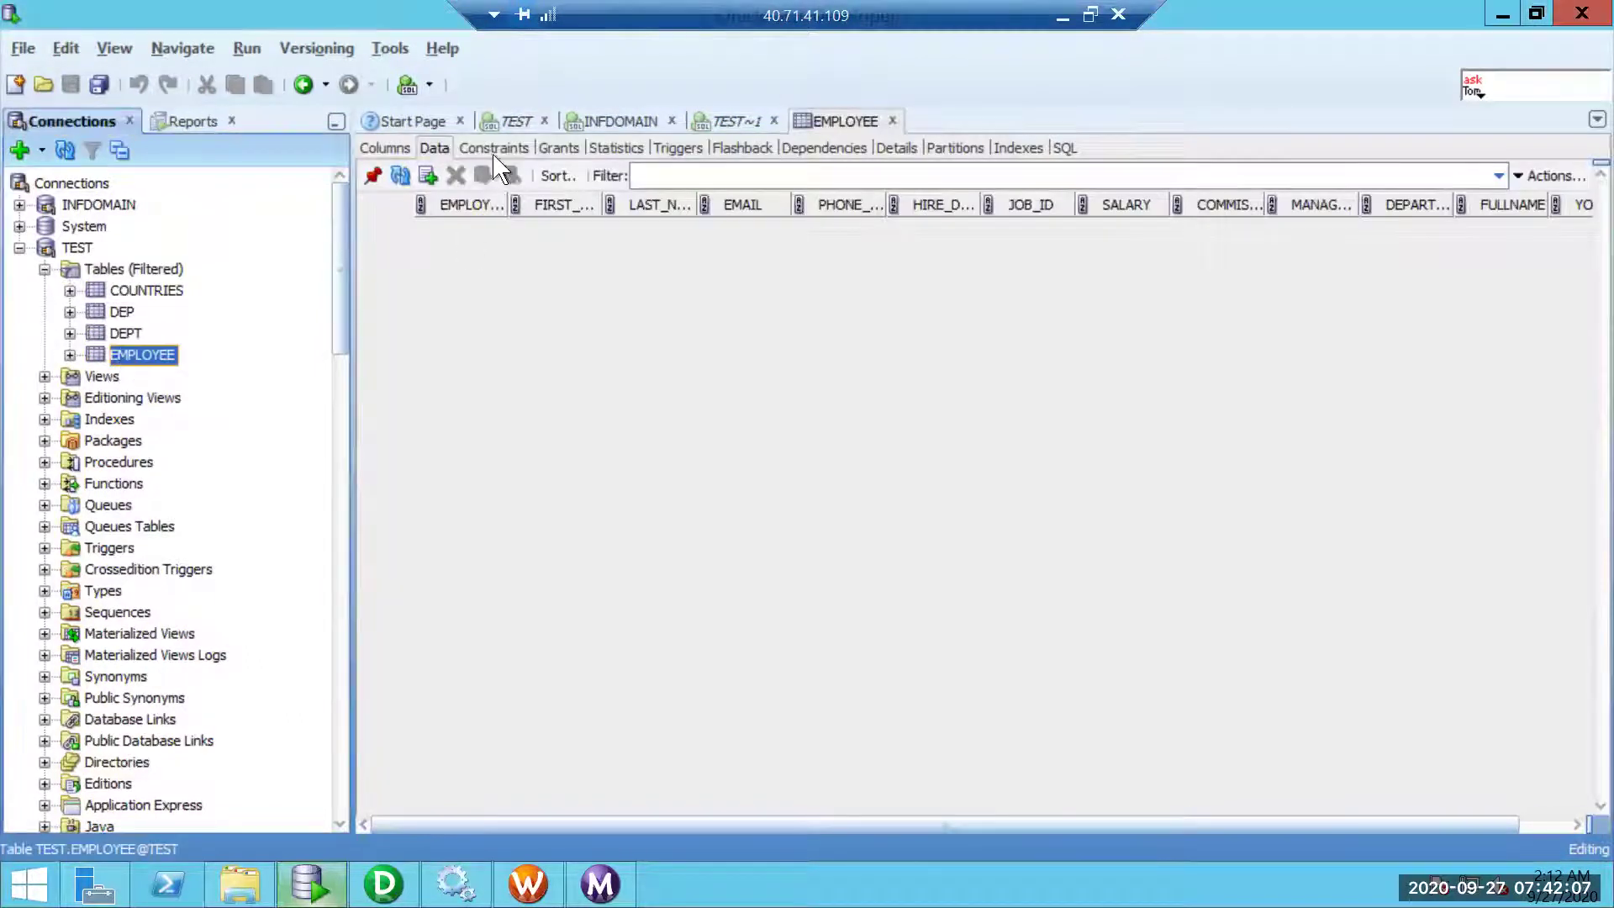
left_click(490, 148)
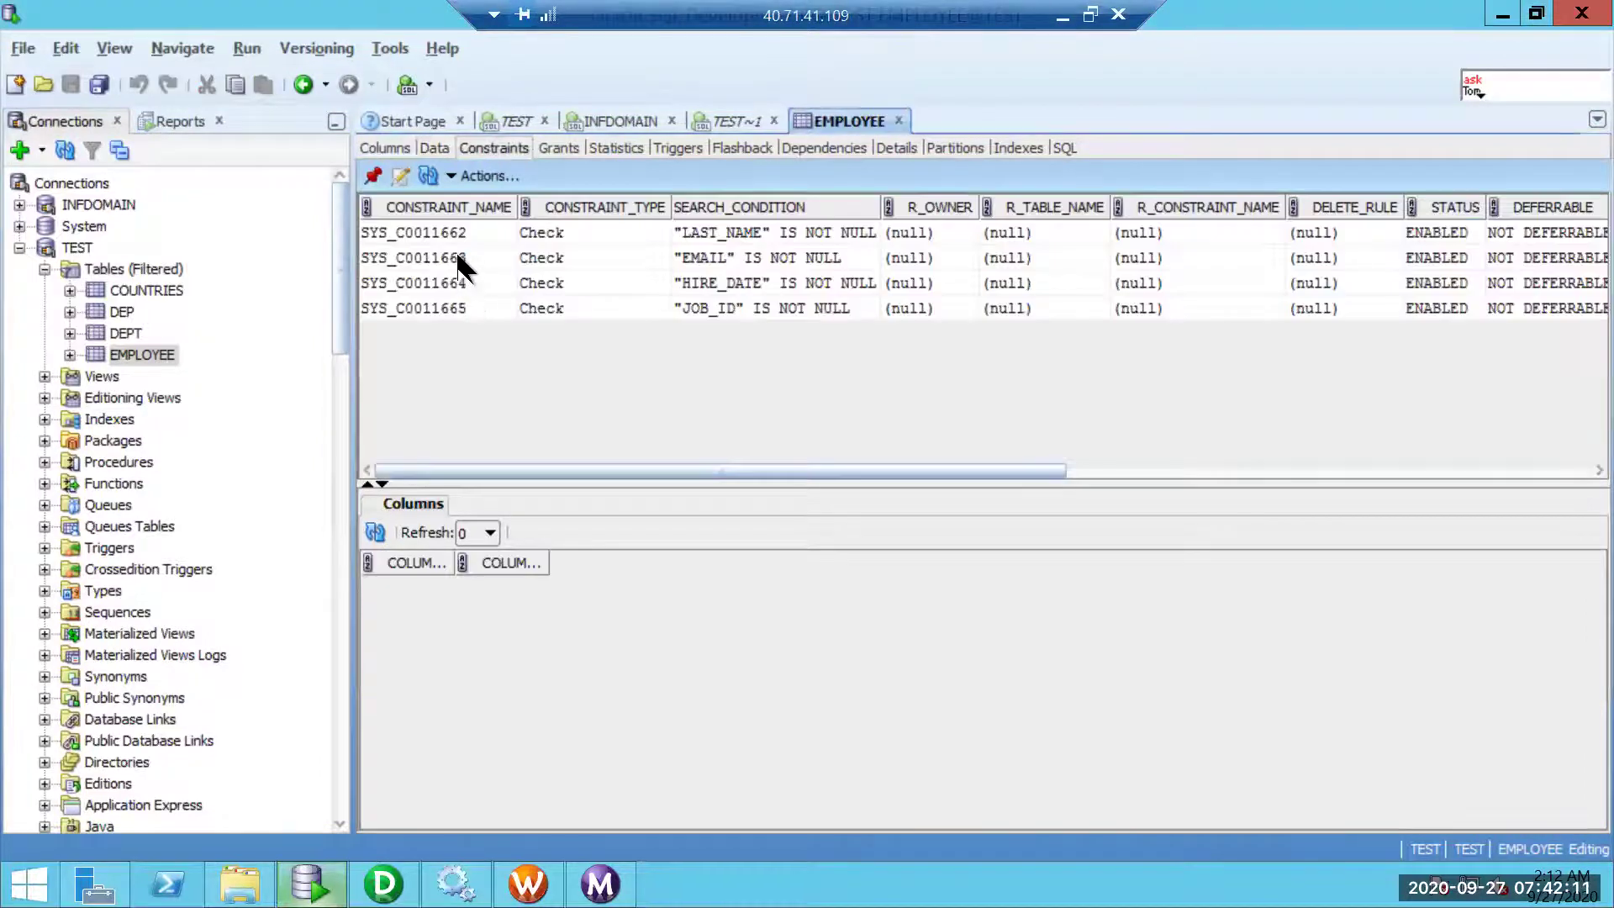
left_click(459, 259)
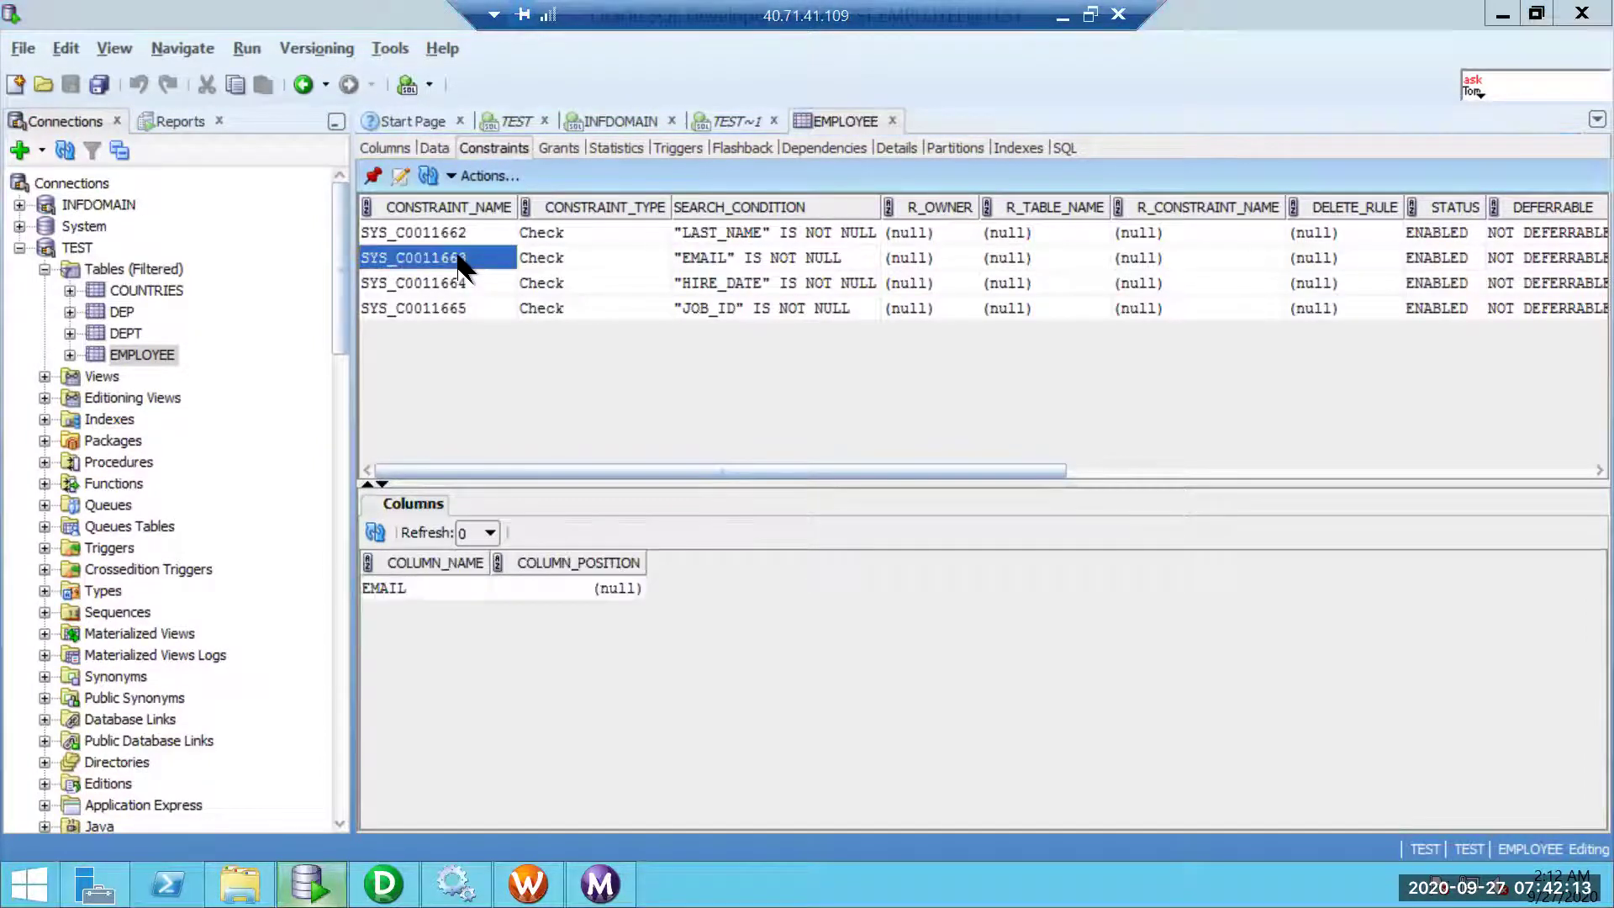
- Look through the EMPLOYEE table's unique constraints, check constraints and columns in the table editor, and cancel the editor
left_click(405, 177)
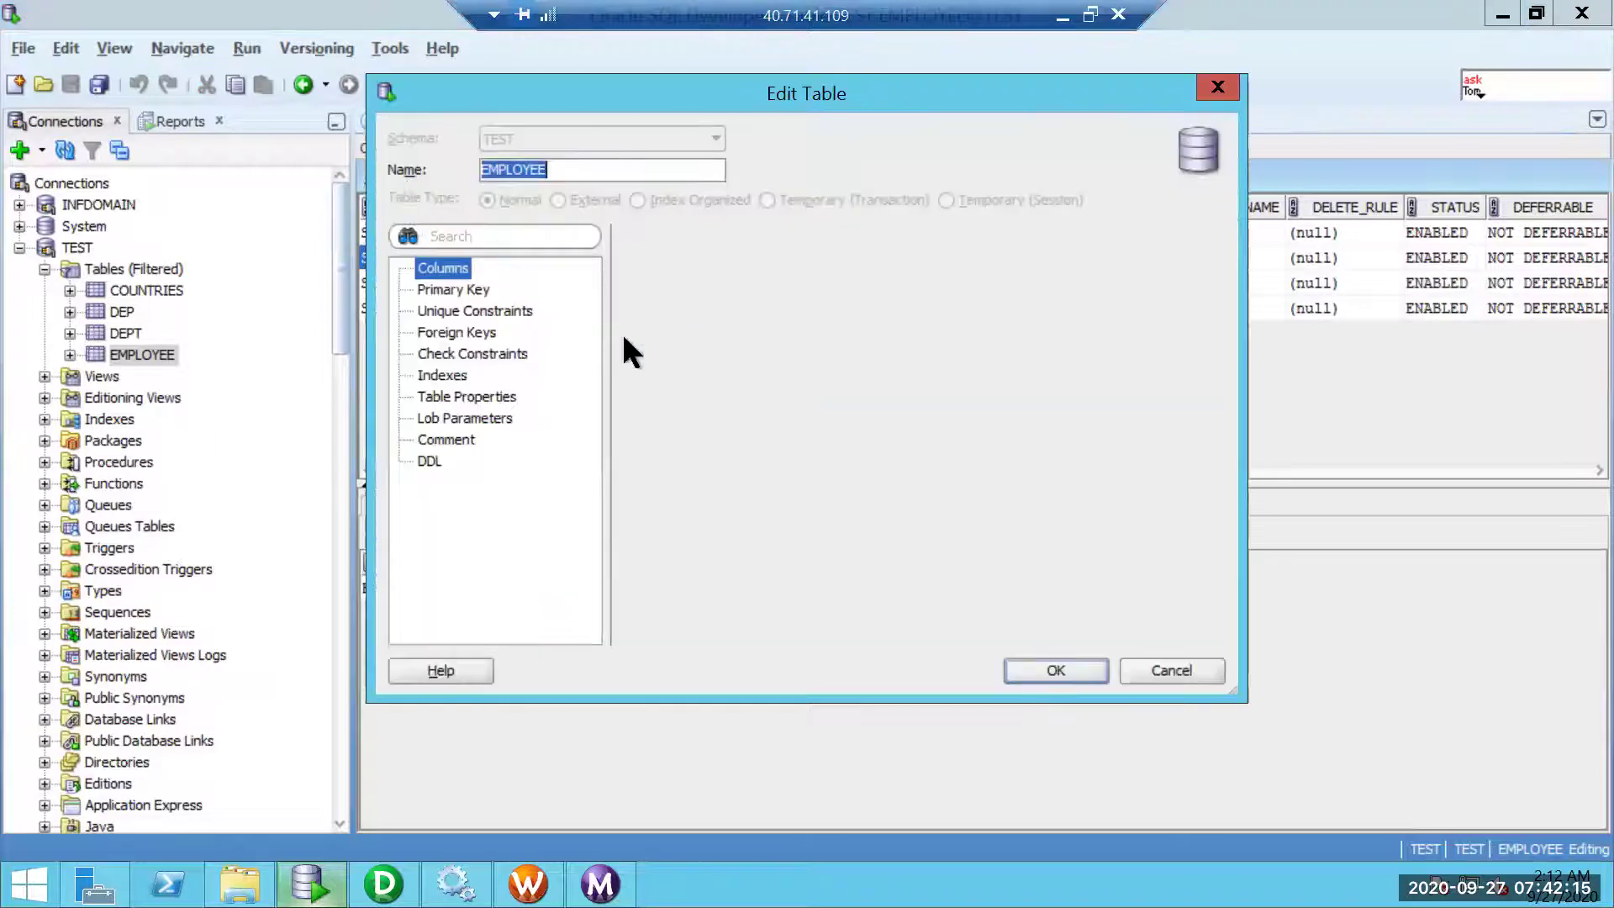
left_click(461, 311)
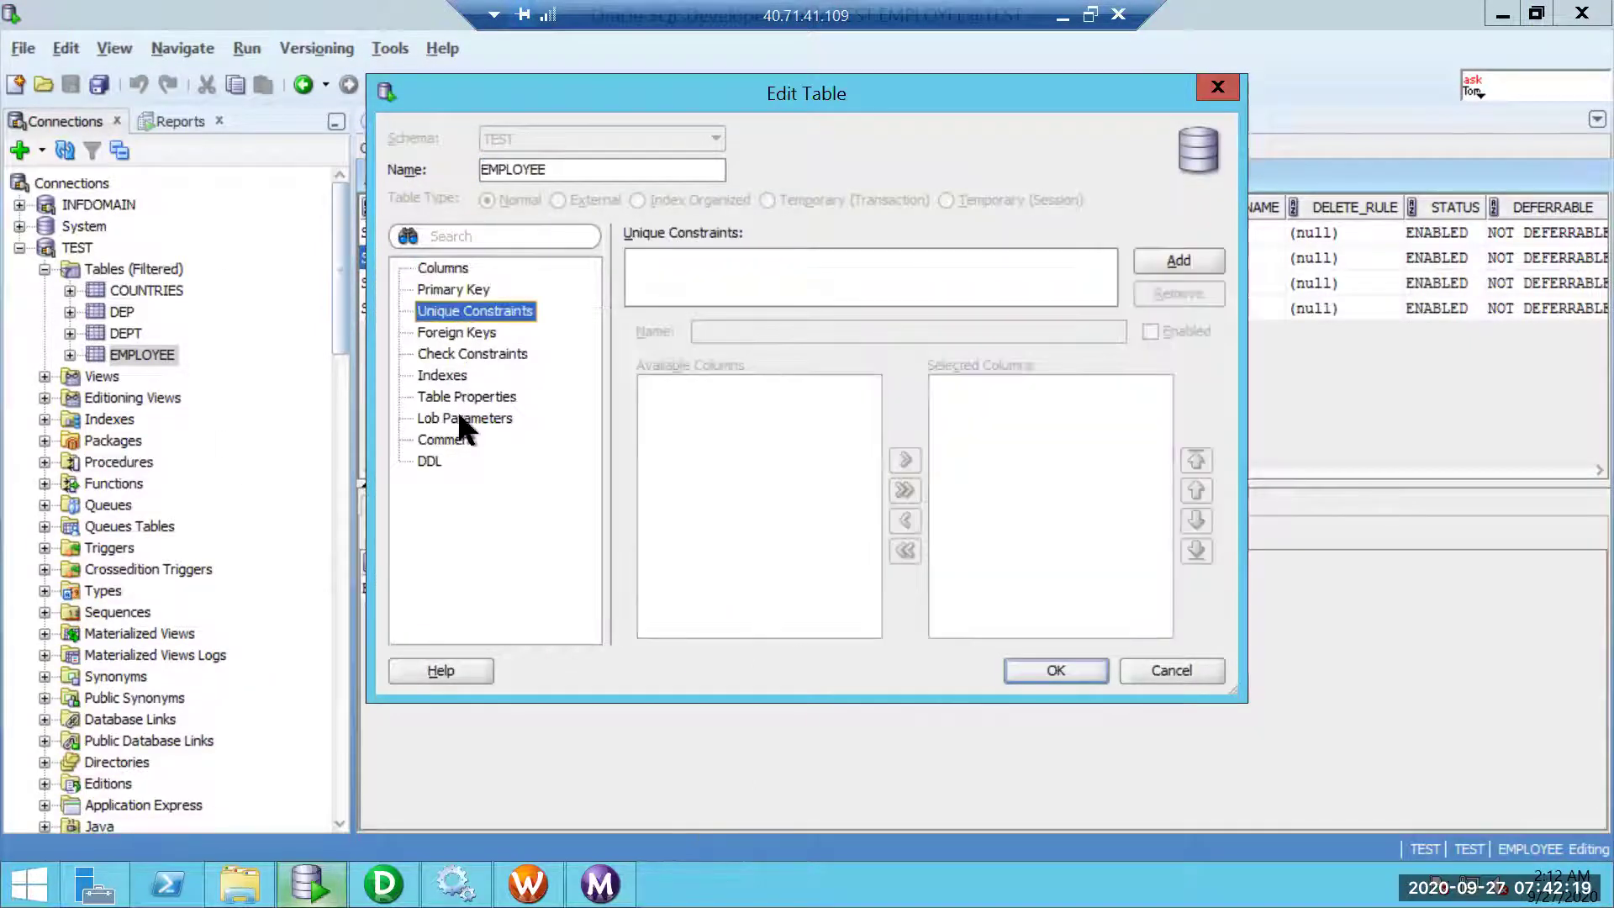
left_click(455, 354)
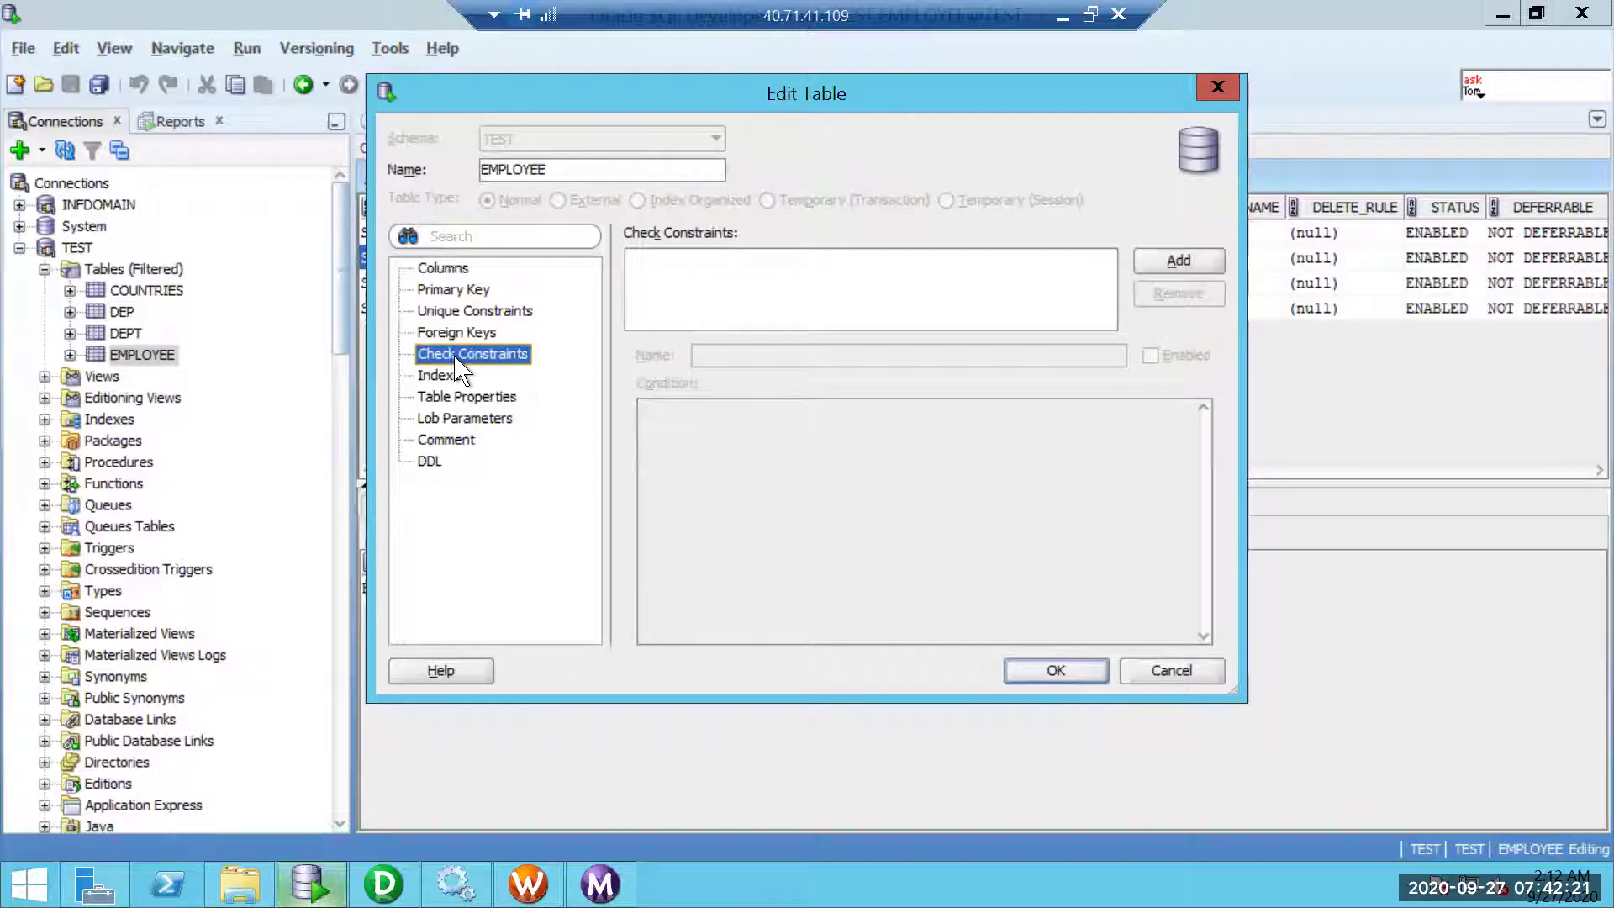
left_click(449, 269)
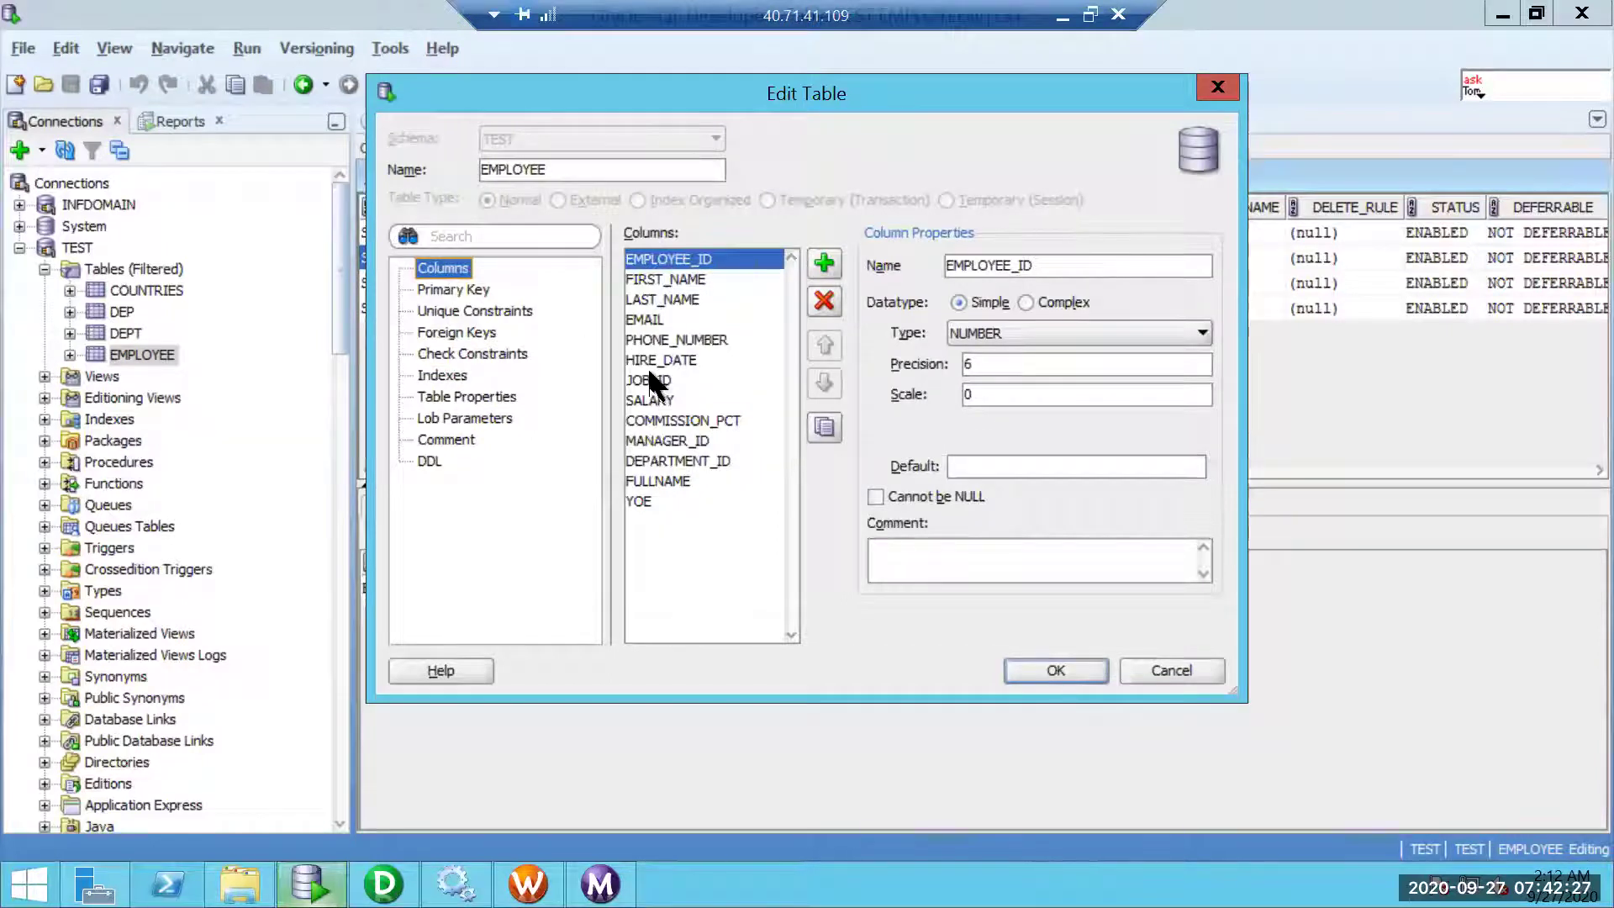
left_click(473, 353)
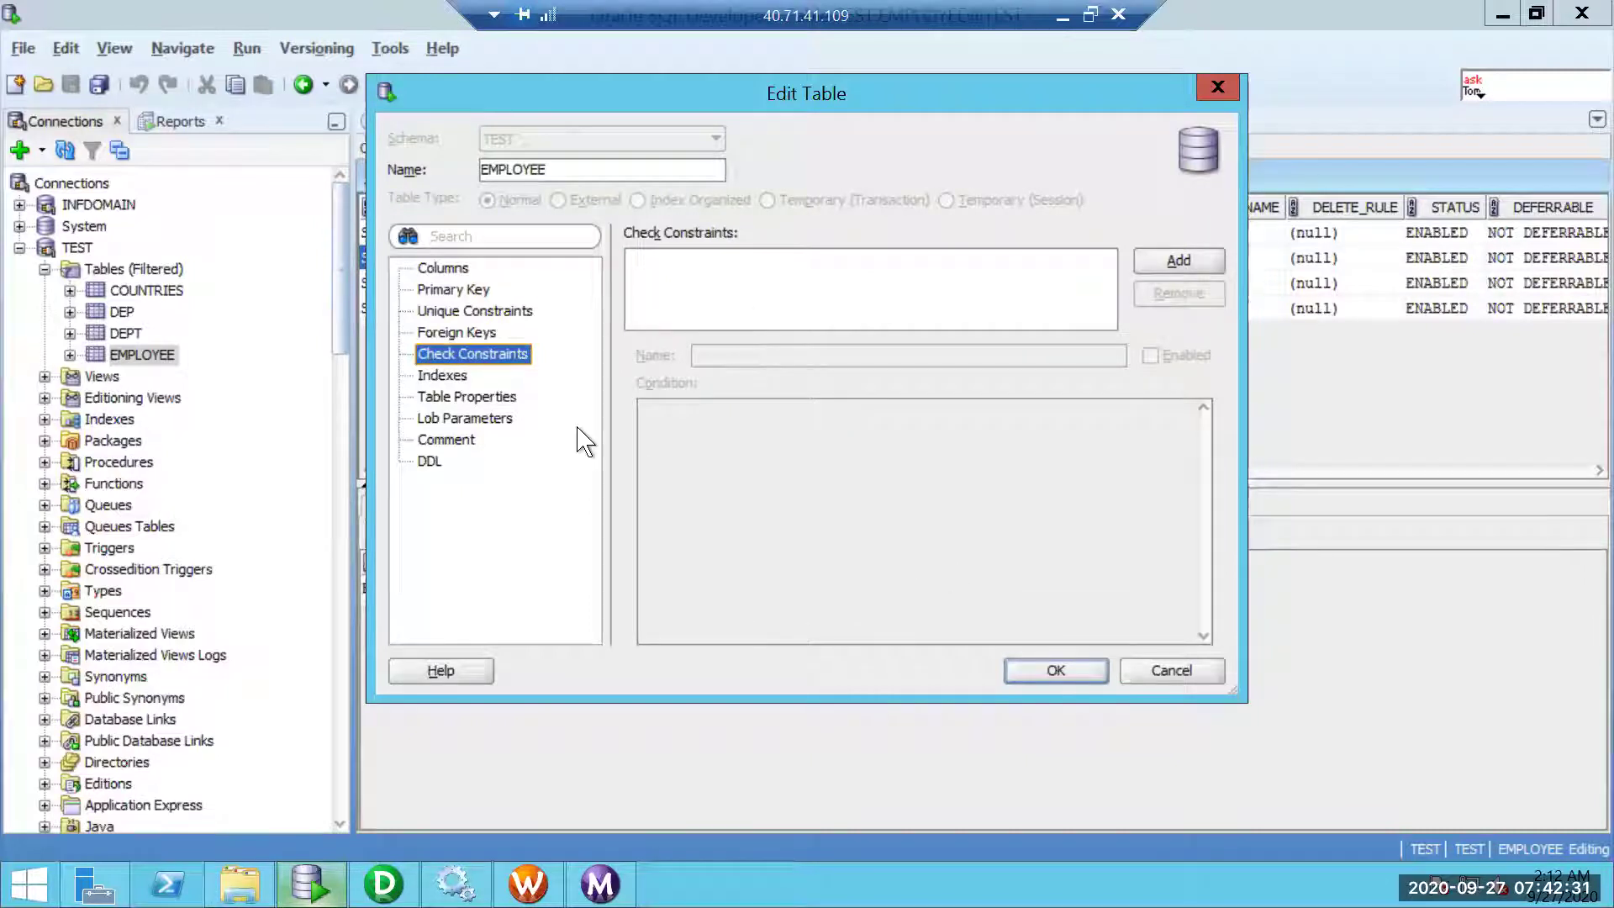
left_click(1171, 671)
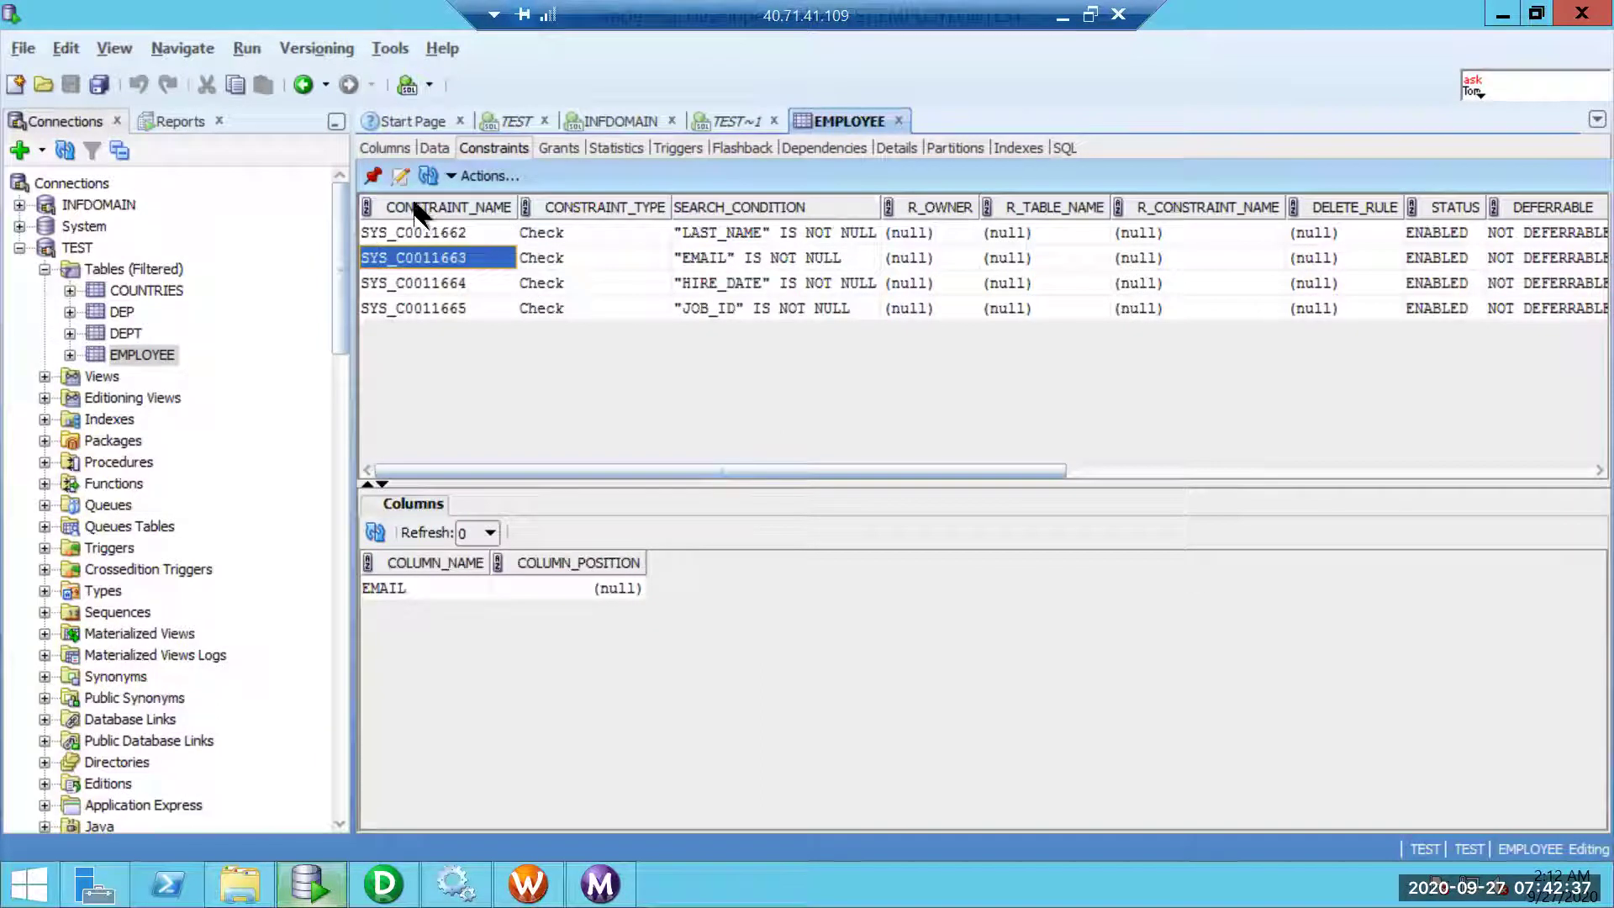
- Edit the EMPLOYEE table so its EMAIL column allows NULL values, and apply the change
left_click(401, 176)
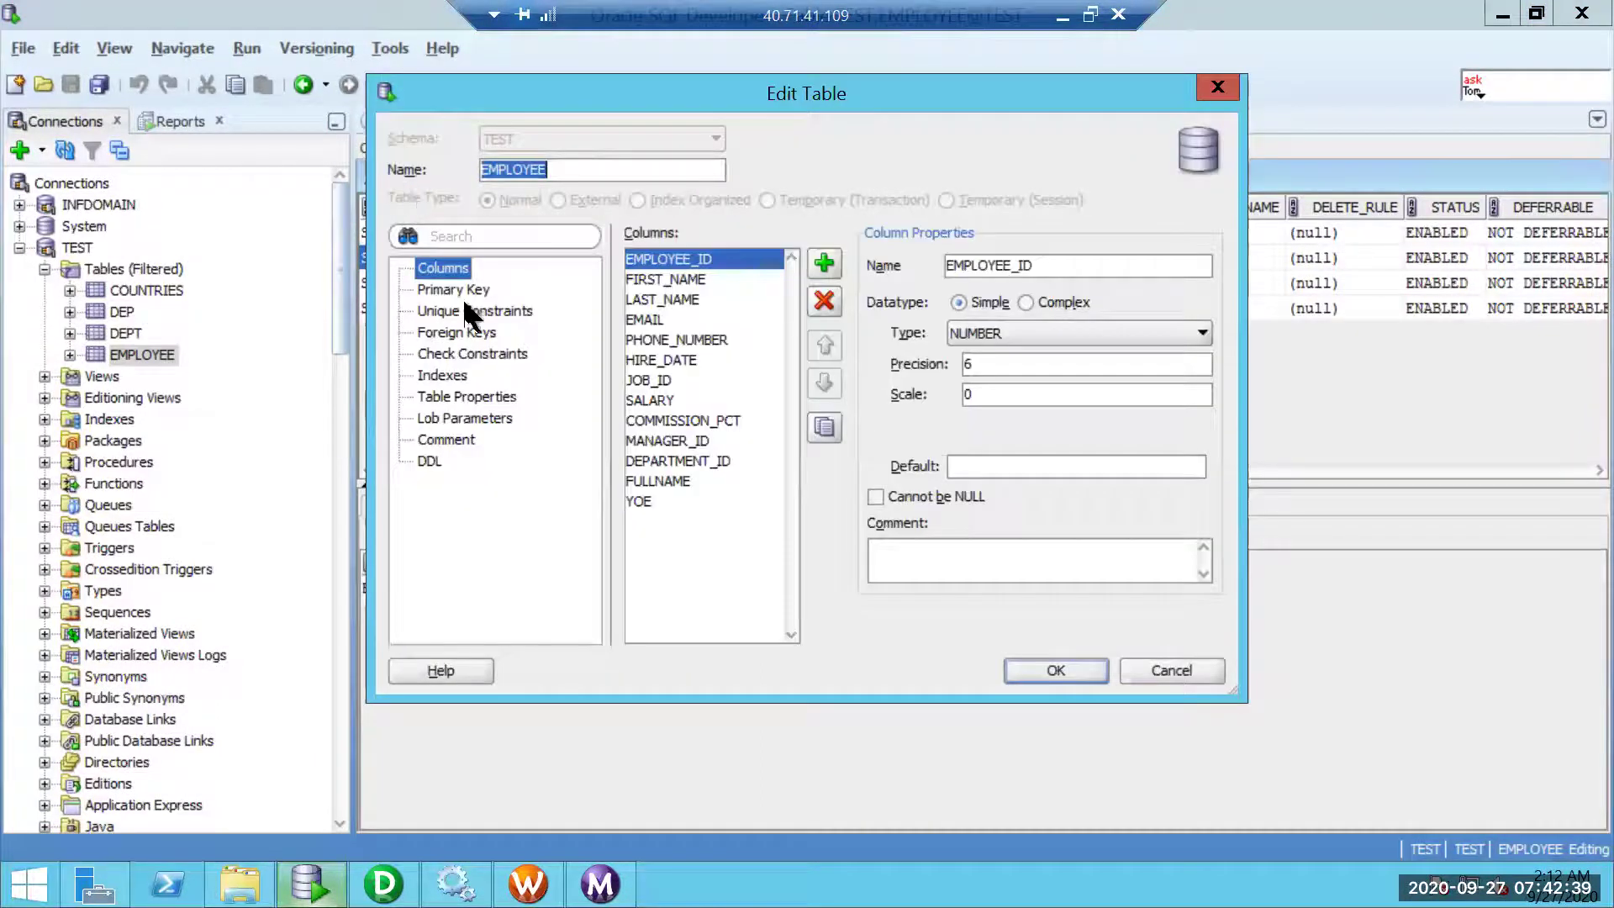
left_click(460, 354)
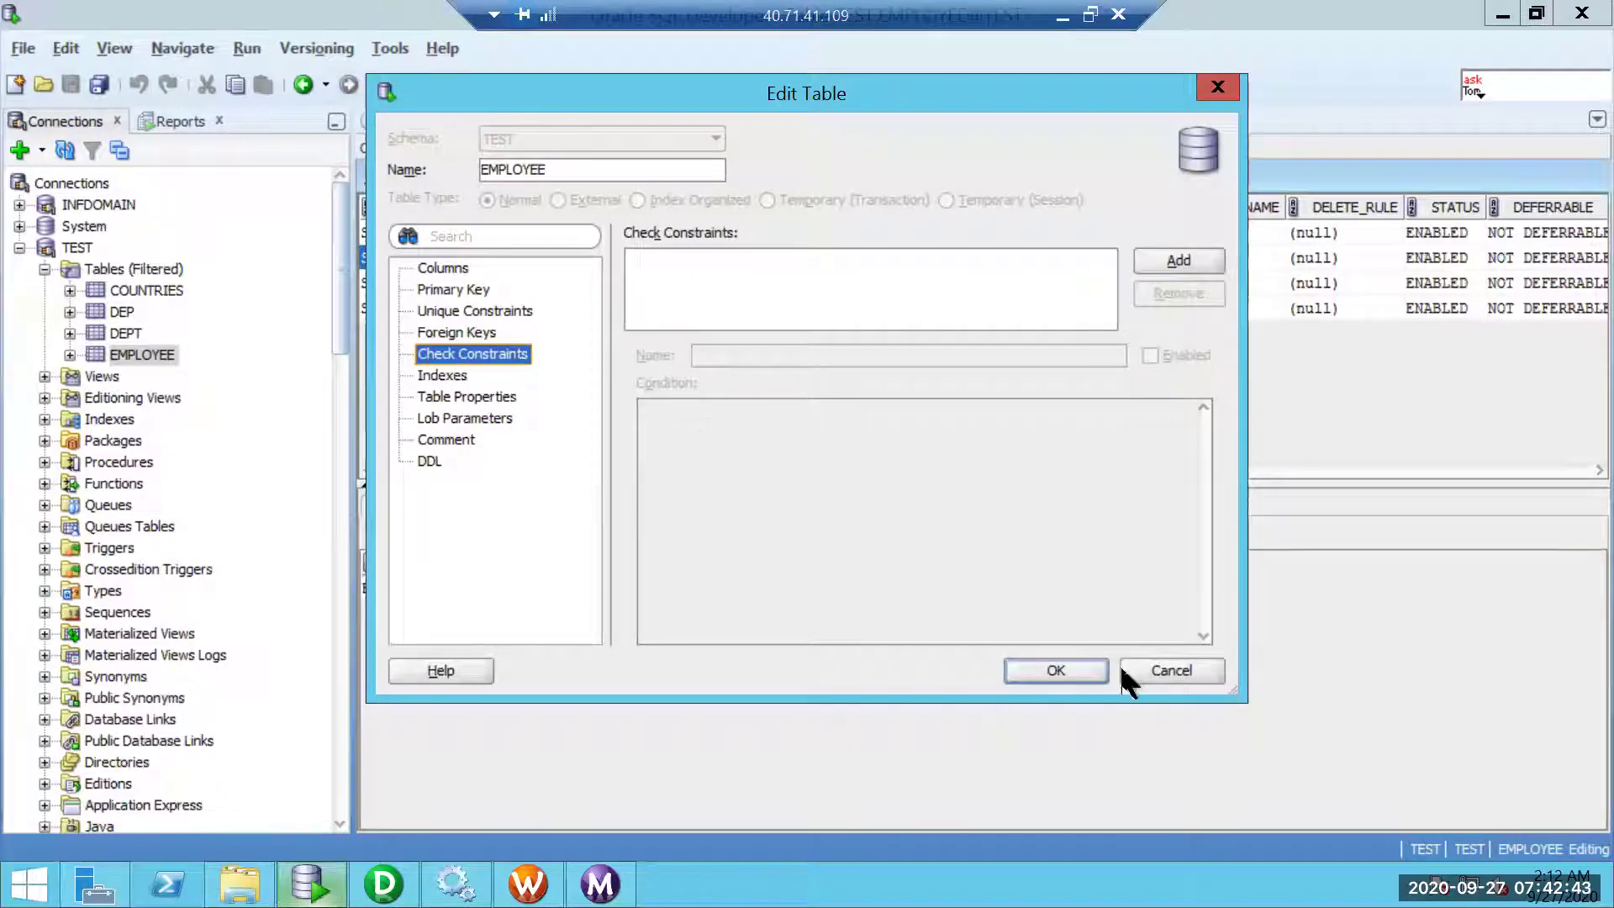
left_click(458, 269)
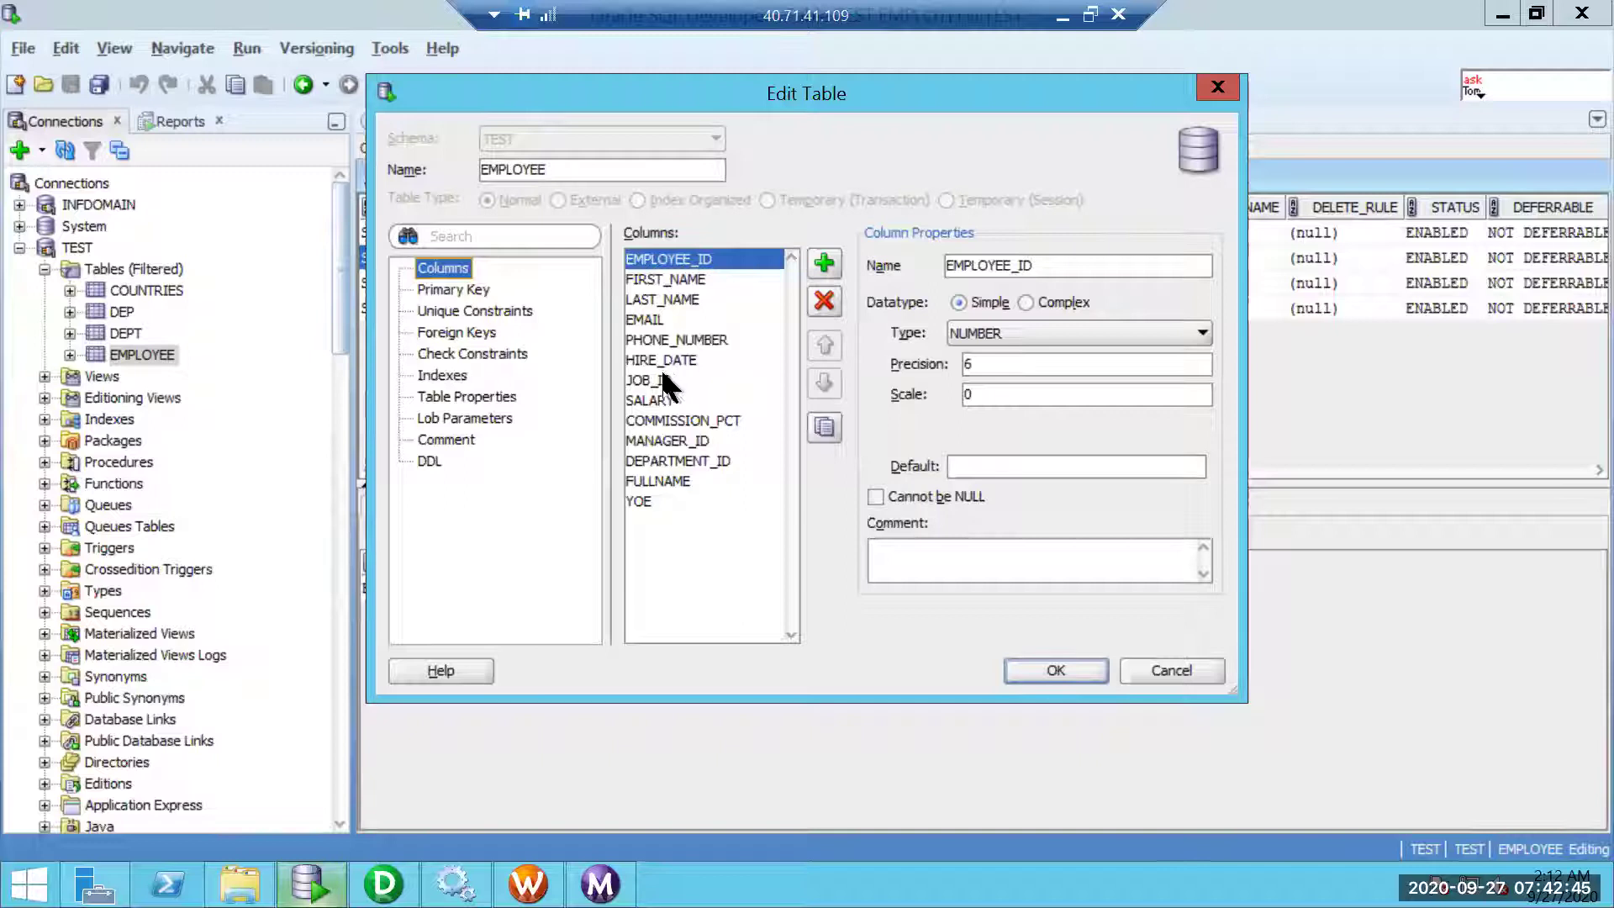
left_click(646, 320)
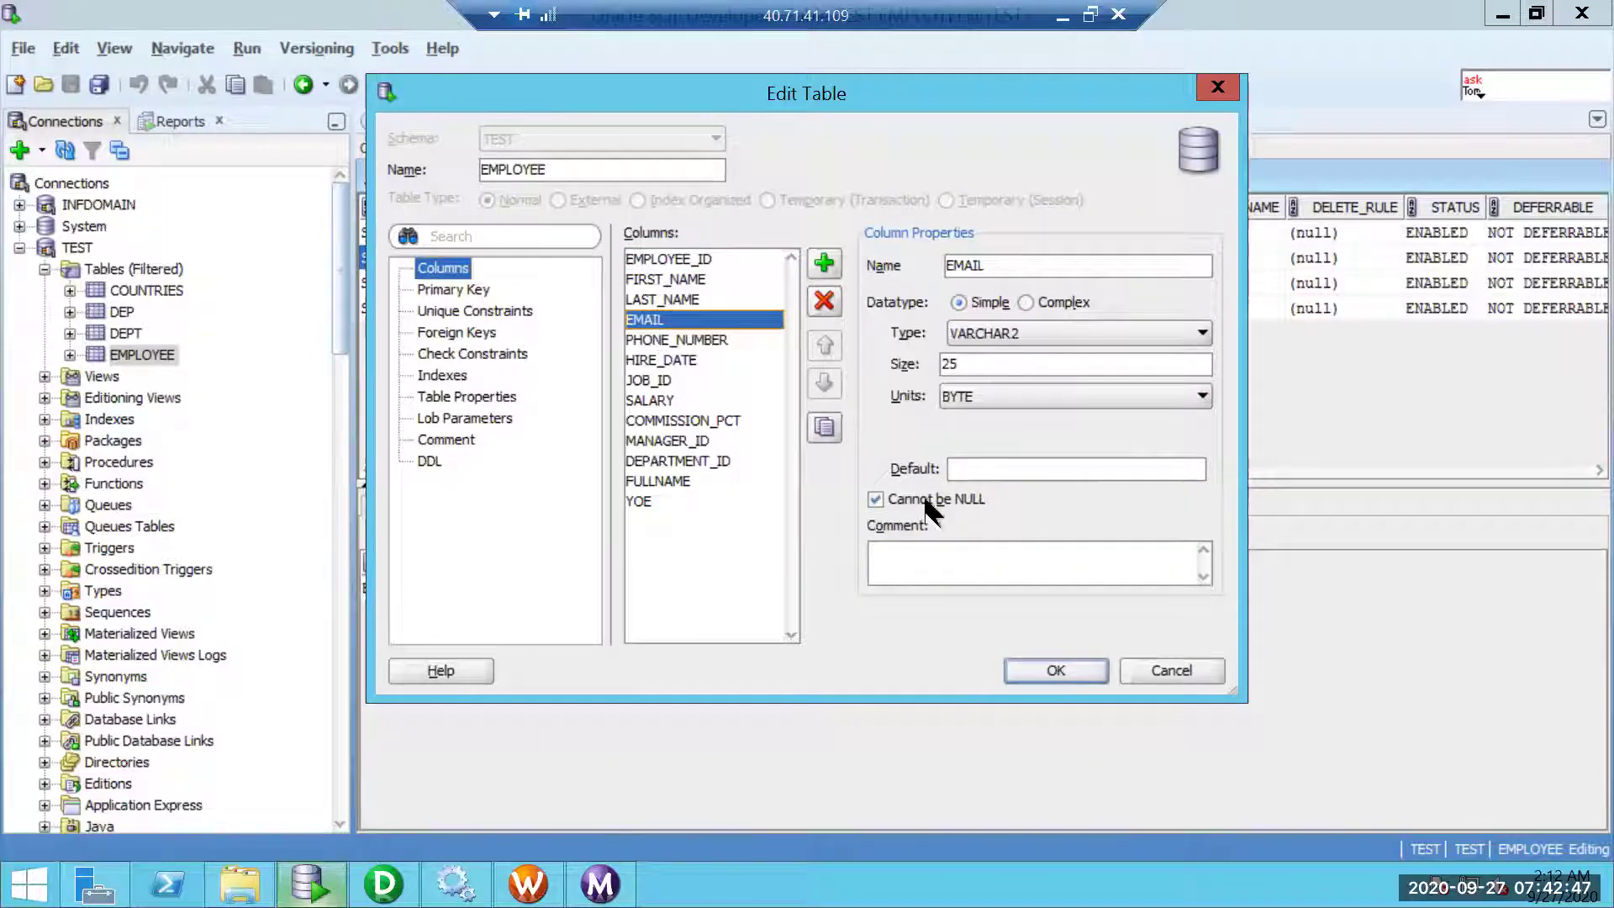
left_click(879, 496)
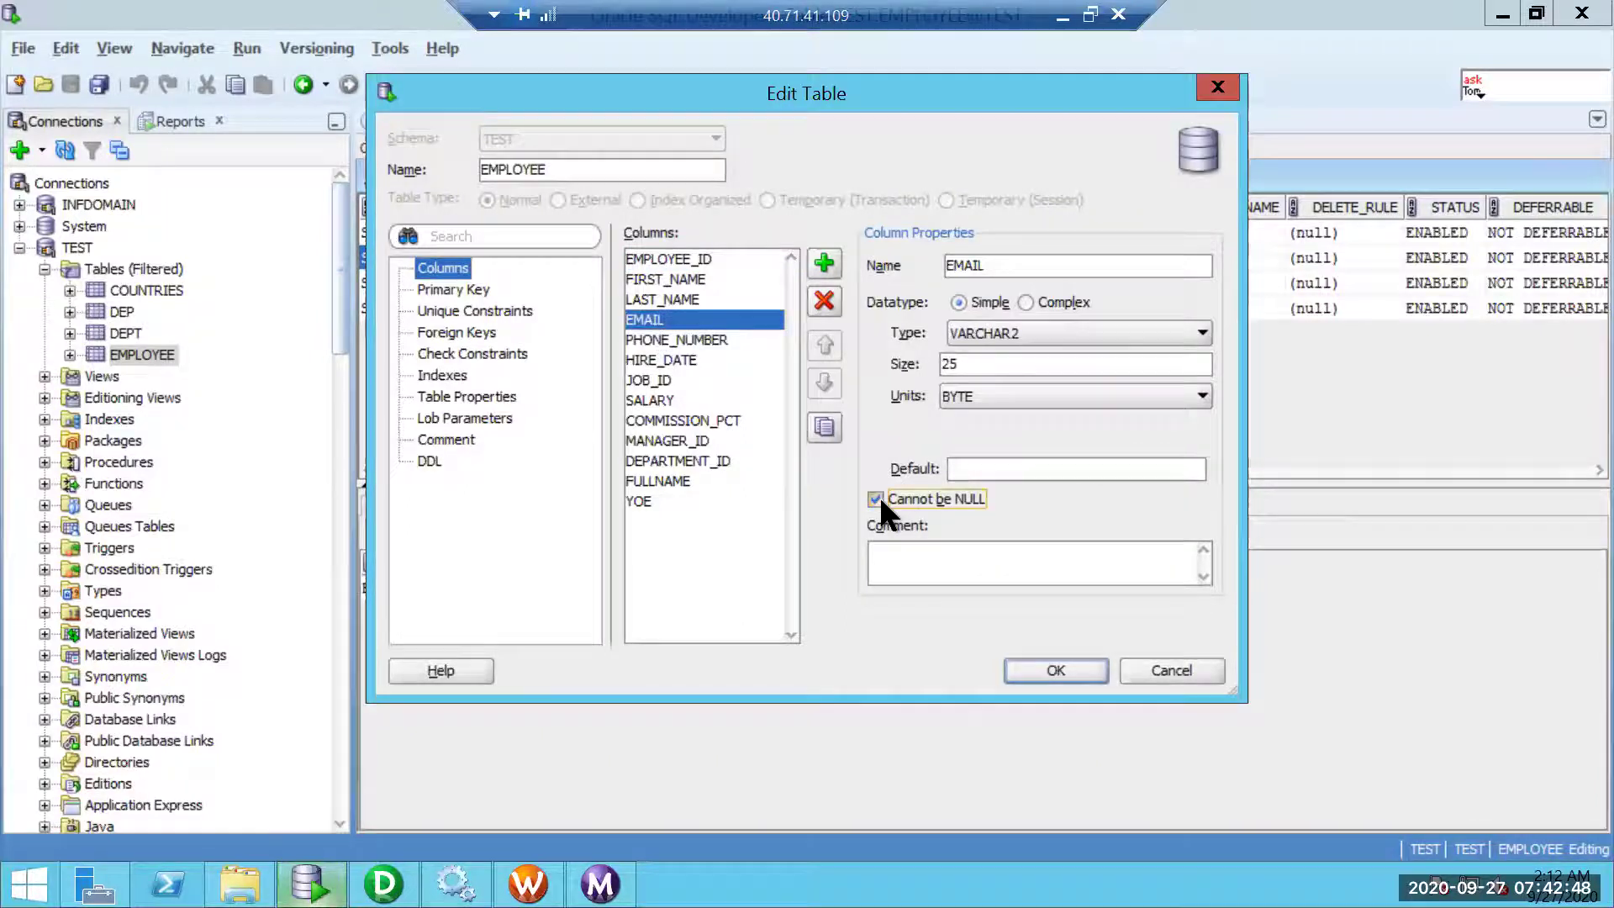
left_click(1061, 673)
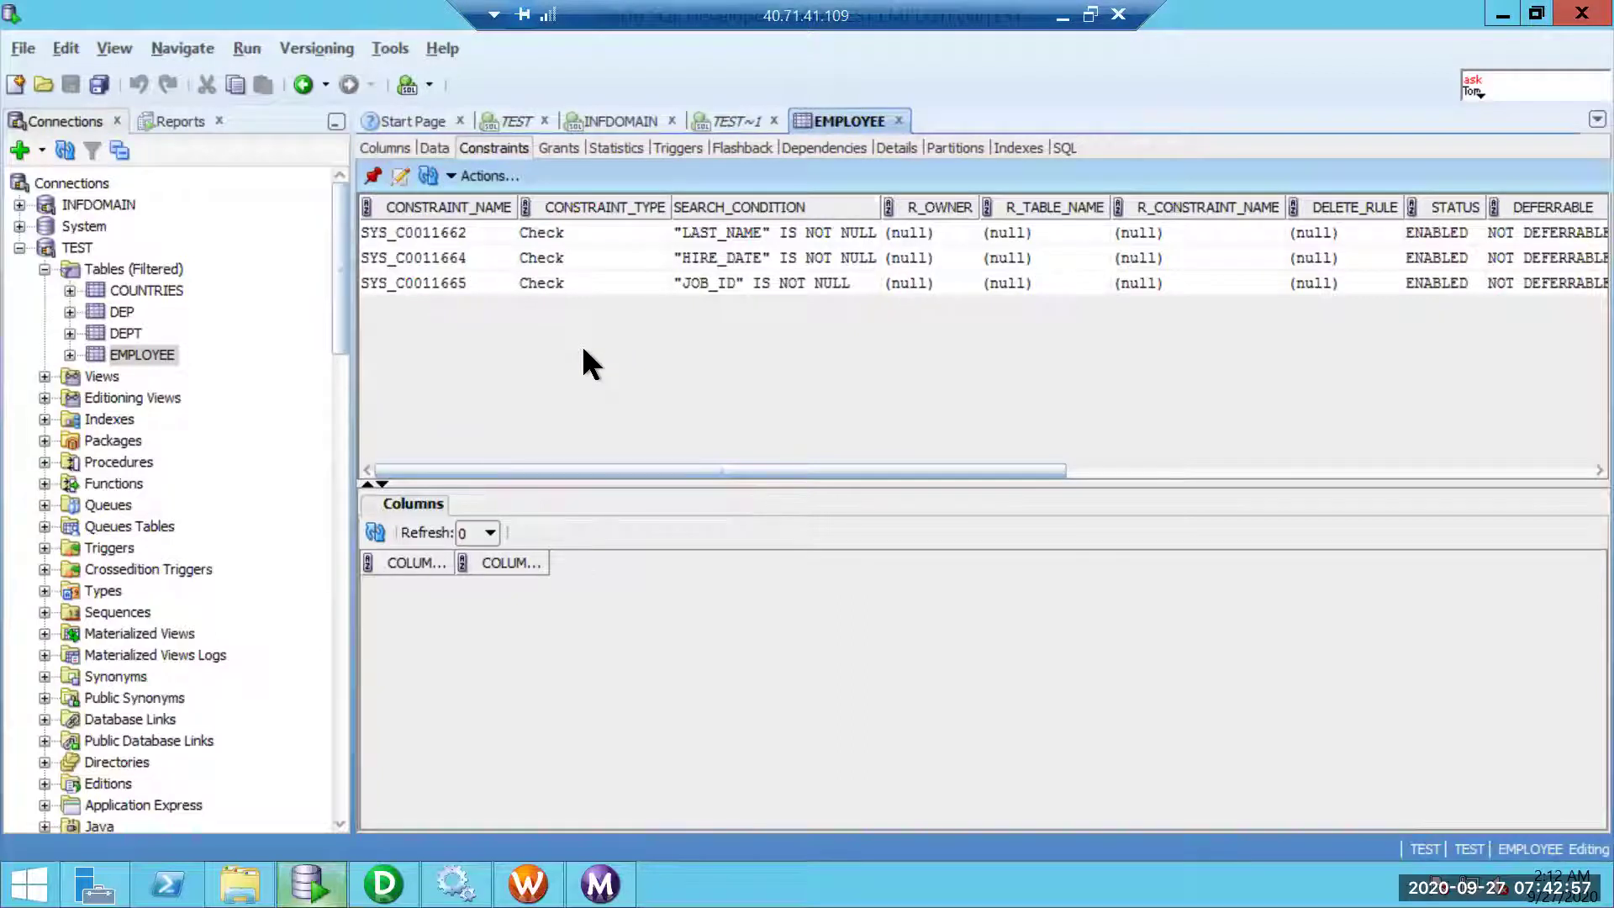
- Replace the TEST~1 worksheet's contents with ALTER TABLE EMPLOYEE DROP CONSTRAINT EMPLOYEES; and run the statement
left_click(474, 284)
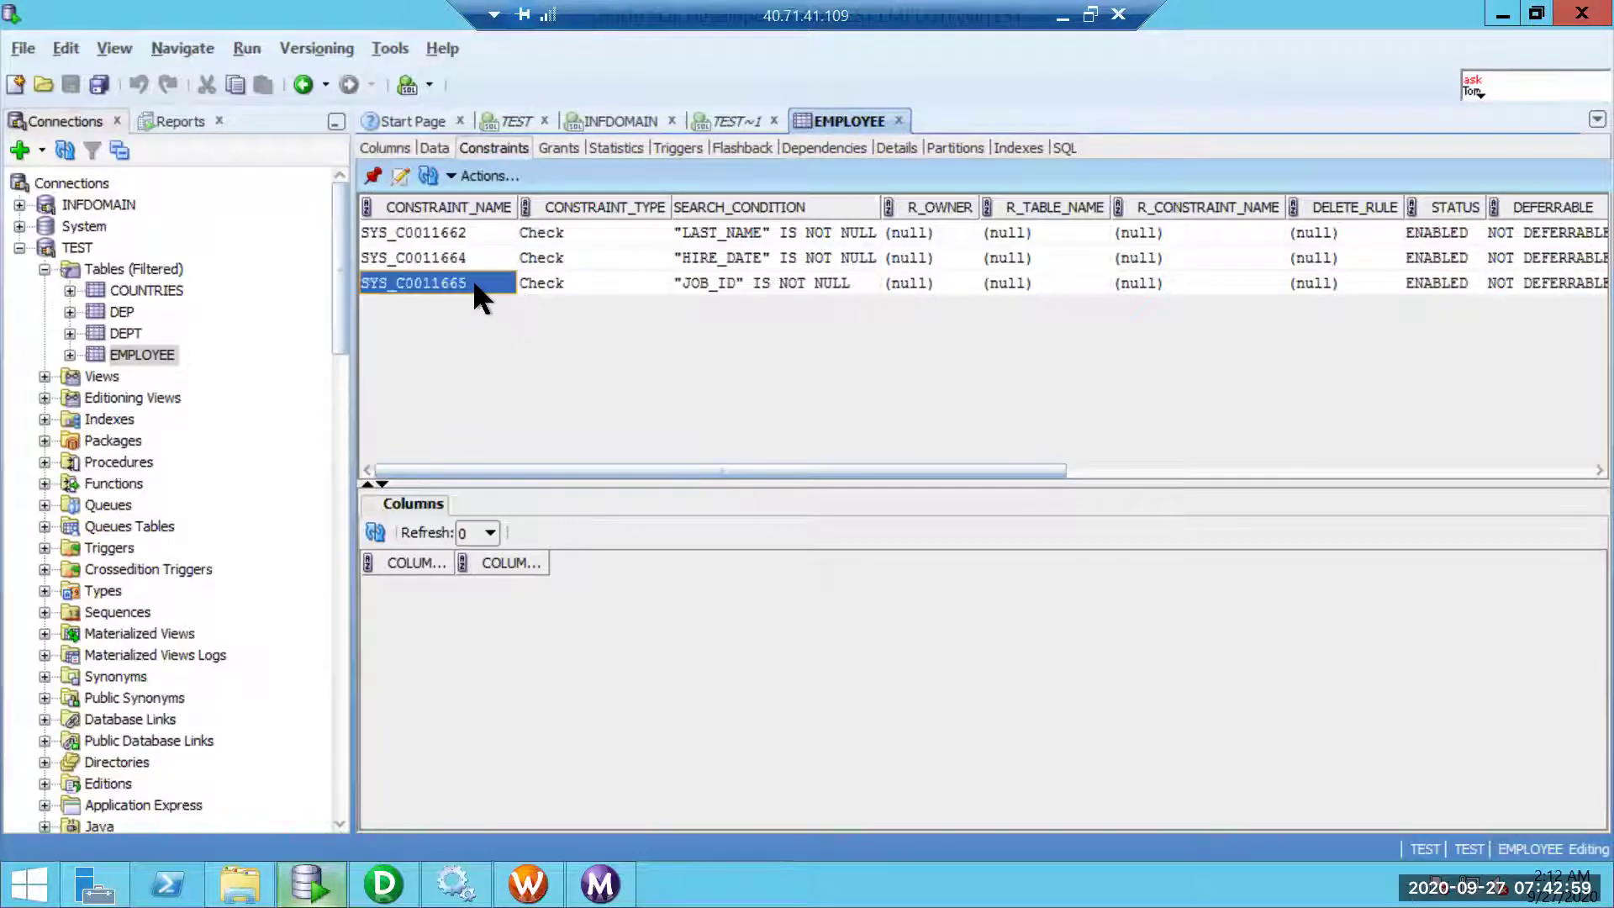
left_click(733, 121)
left_click(875, 343)
key("ctrl+a")
key("Delete")
type("AL")
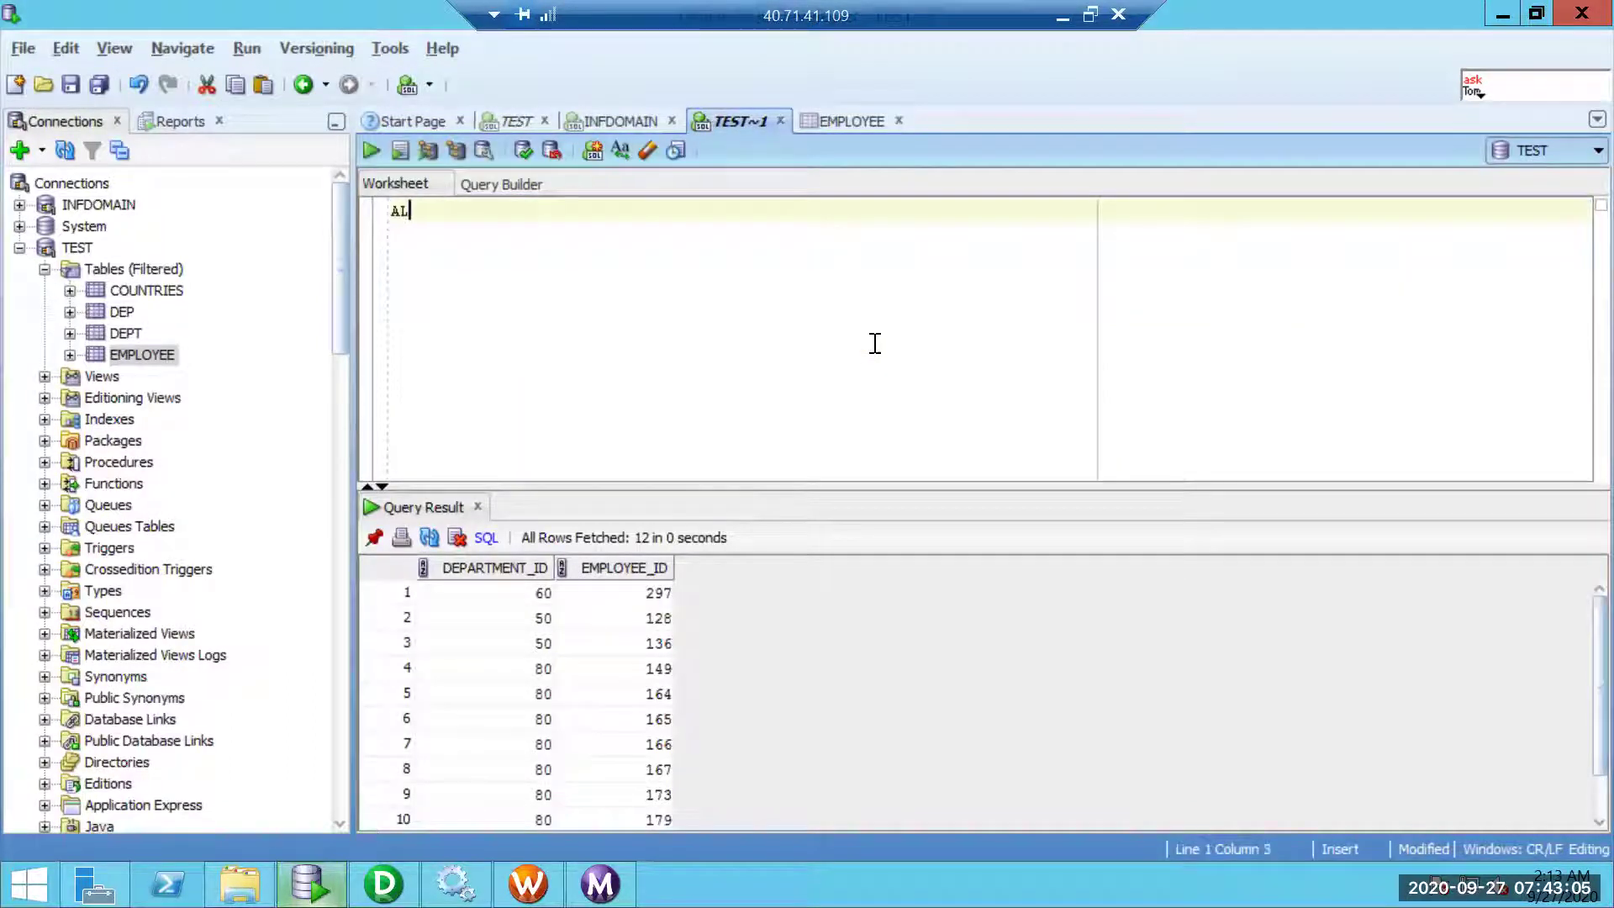
type("TER TABLE ")
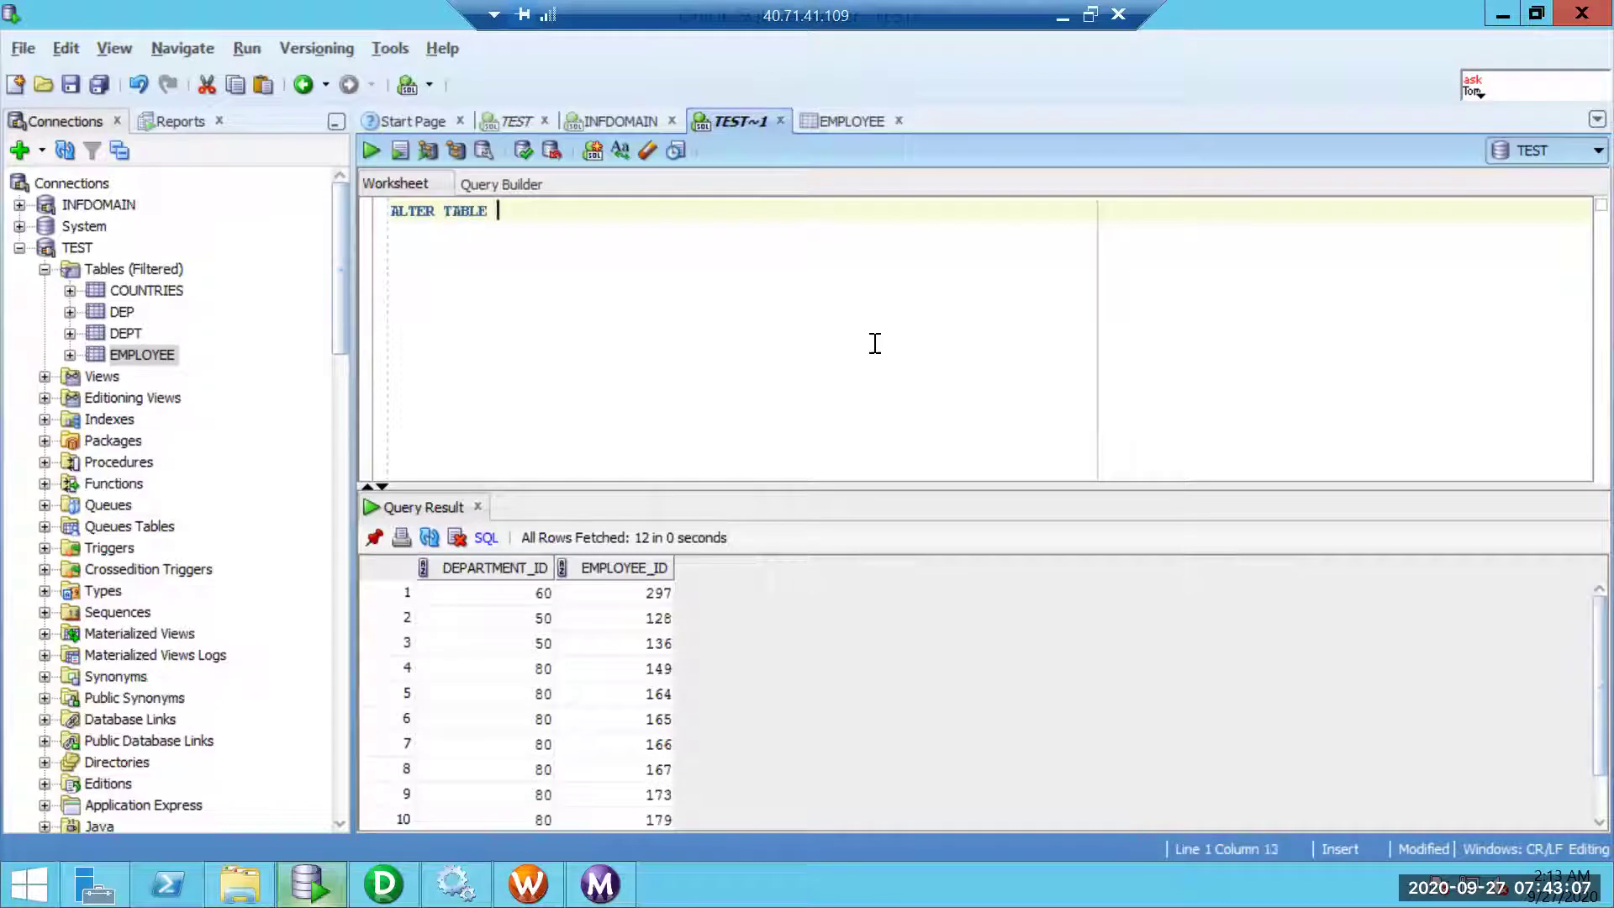
type("EMPLOYEE DROP ")
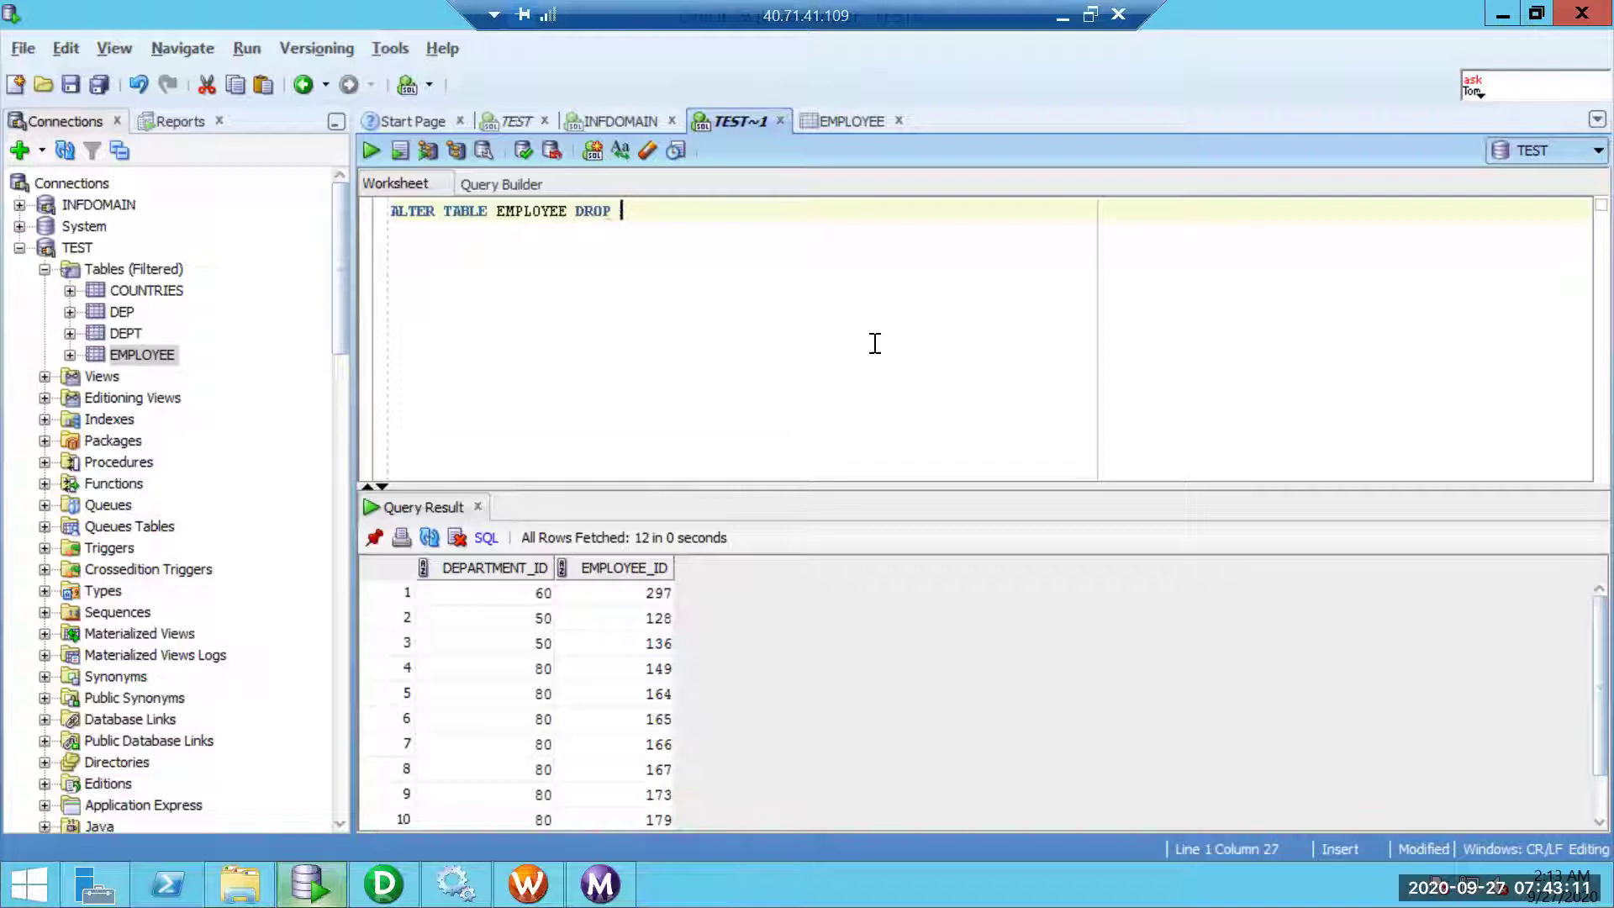
type("CONSTRAINT EMPLOYEES")
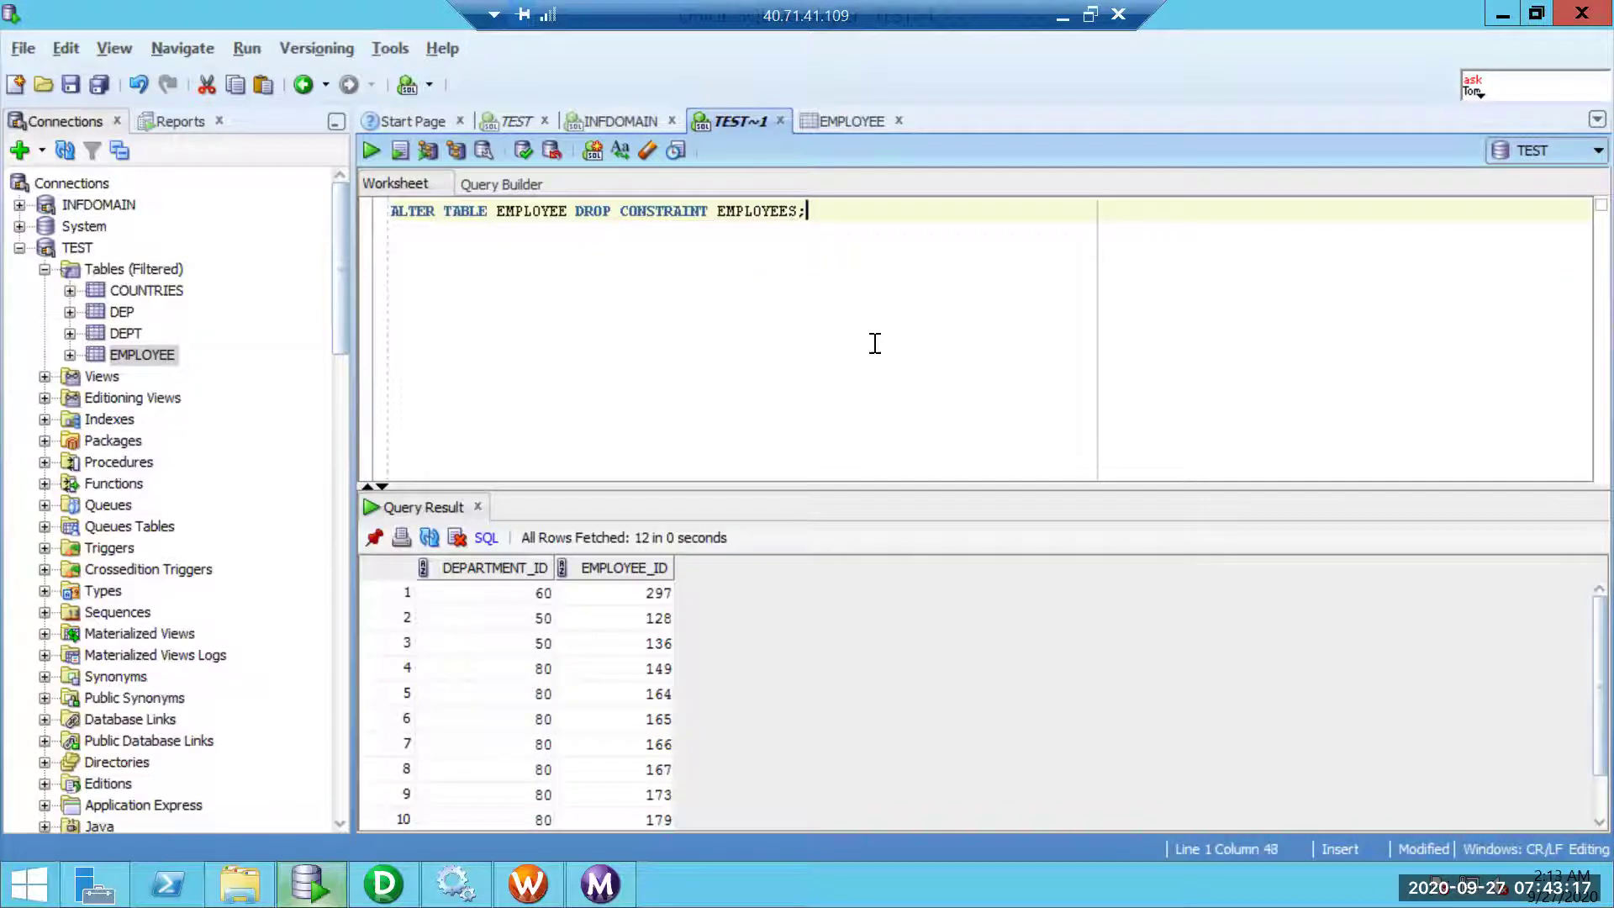
type(";")
key("F5")
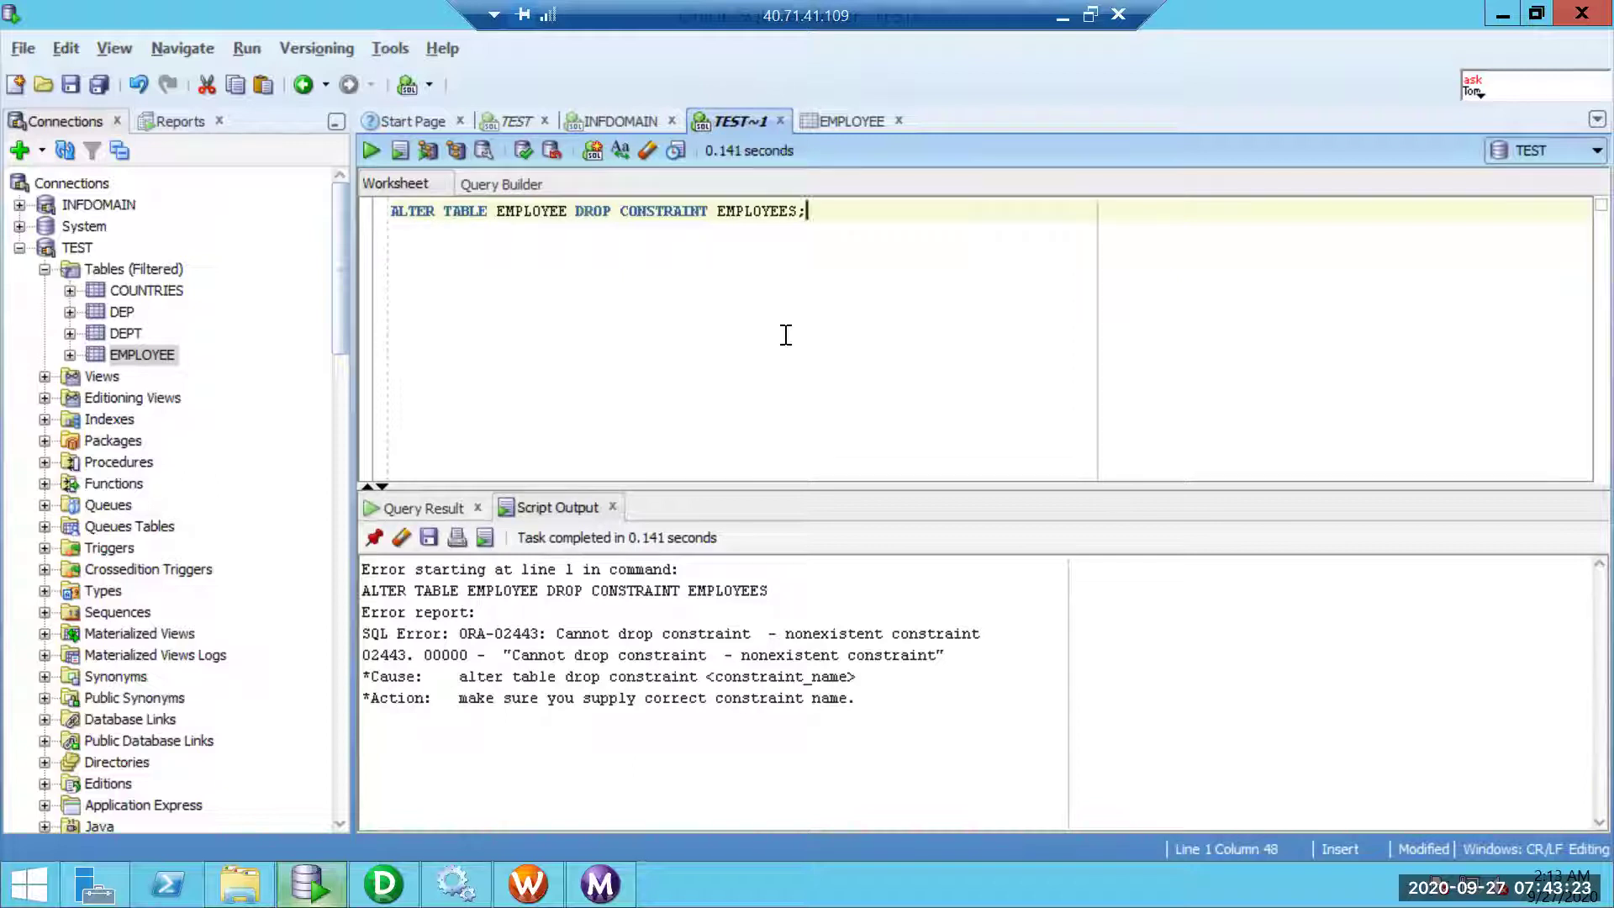
- Check the constraint names, replace EMPLOYEES with SYS_C0011665 in the ALTER TABLE statement and run it to drop the JOB_ID check
left_click(836, 118)
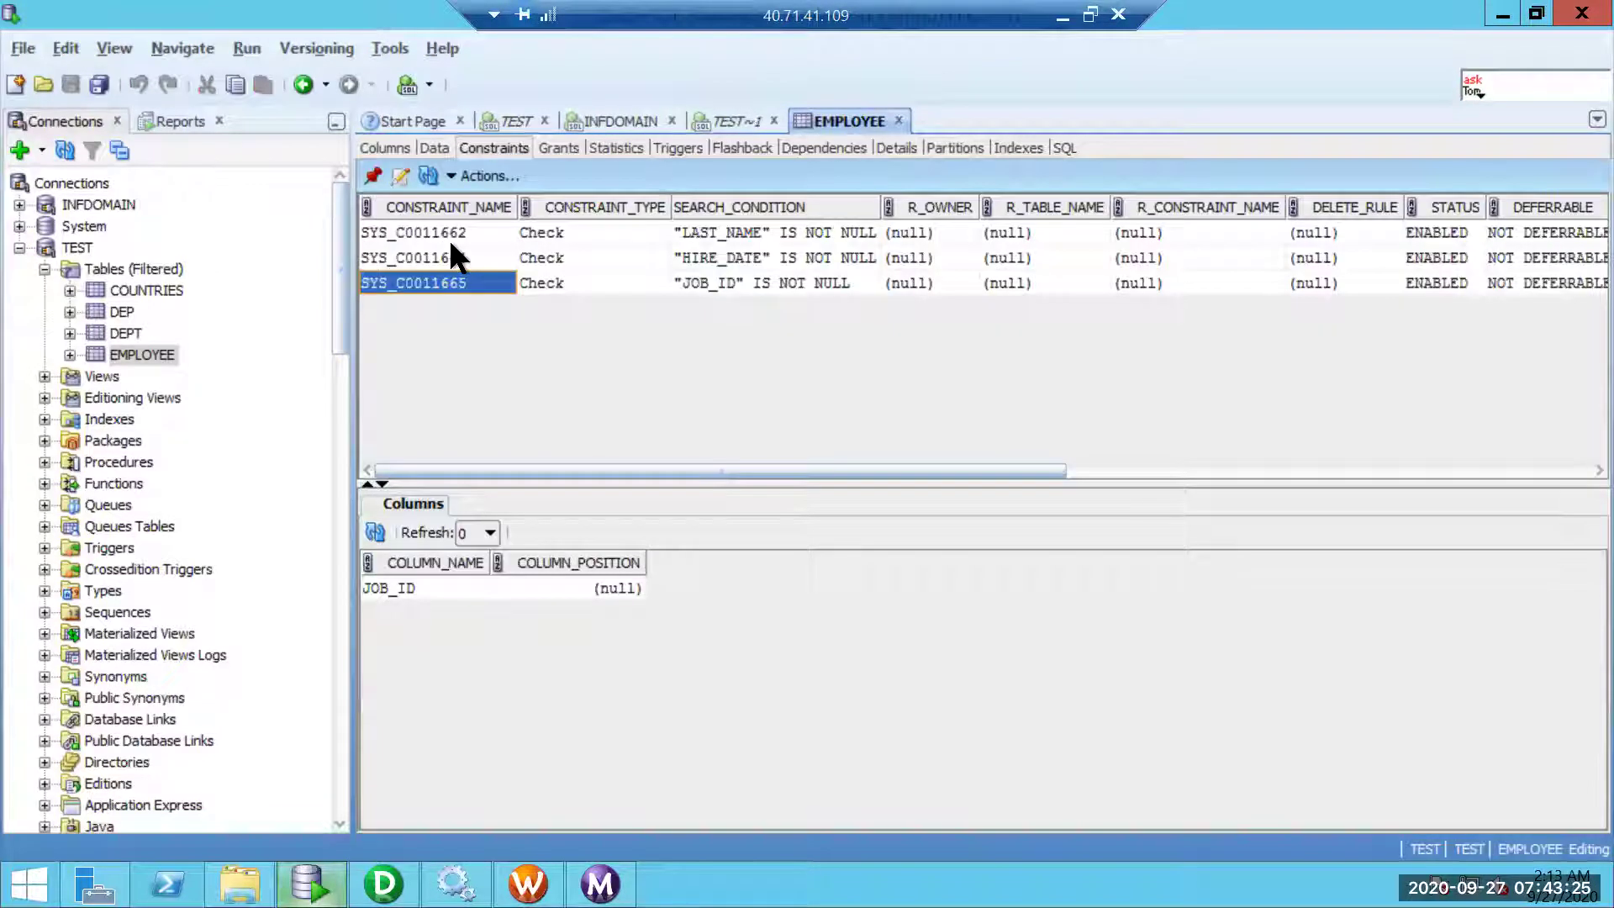
left_click(729, 115)
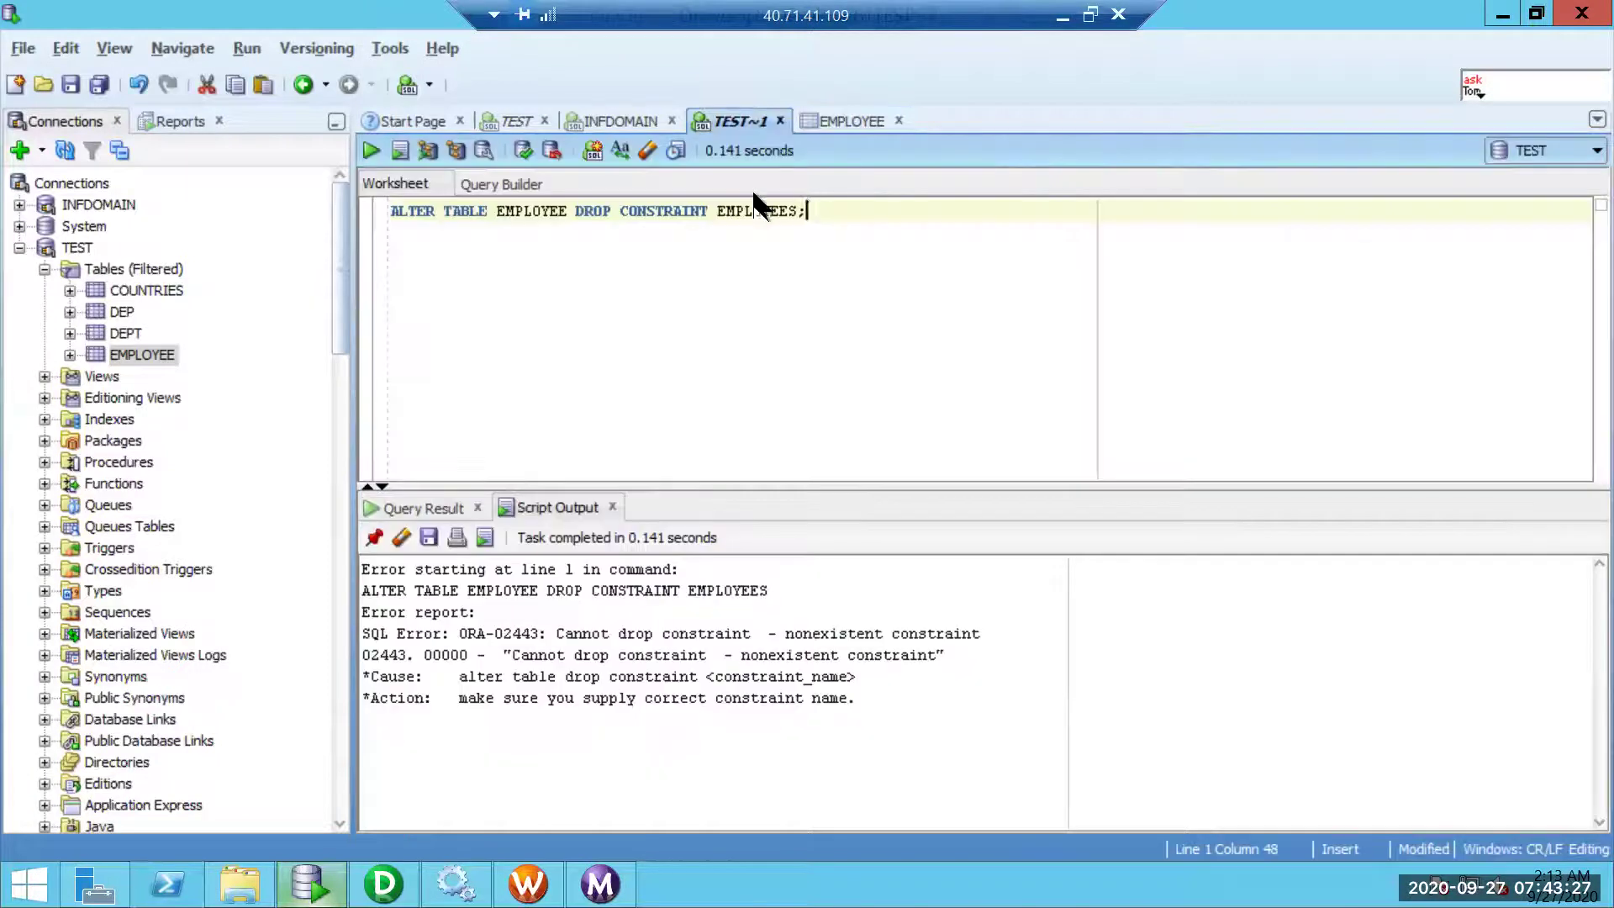
double_click(761, 210)
type("SYS_C0011665")
key("F5")
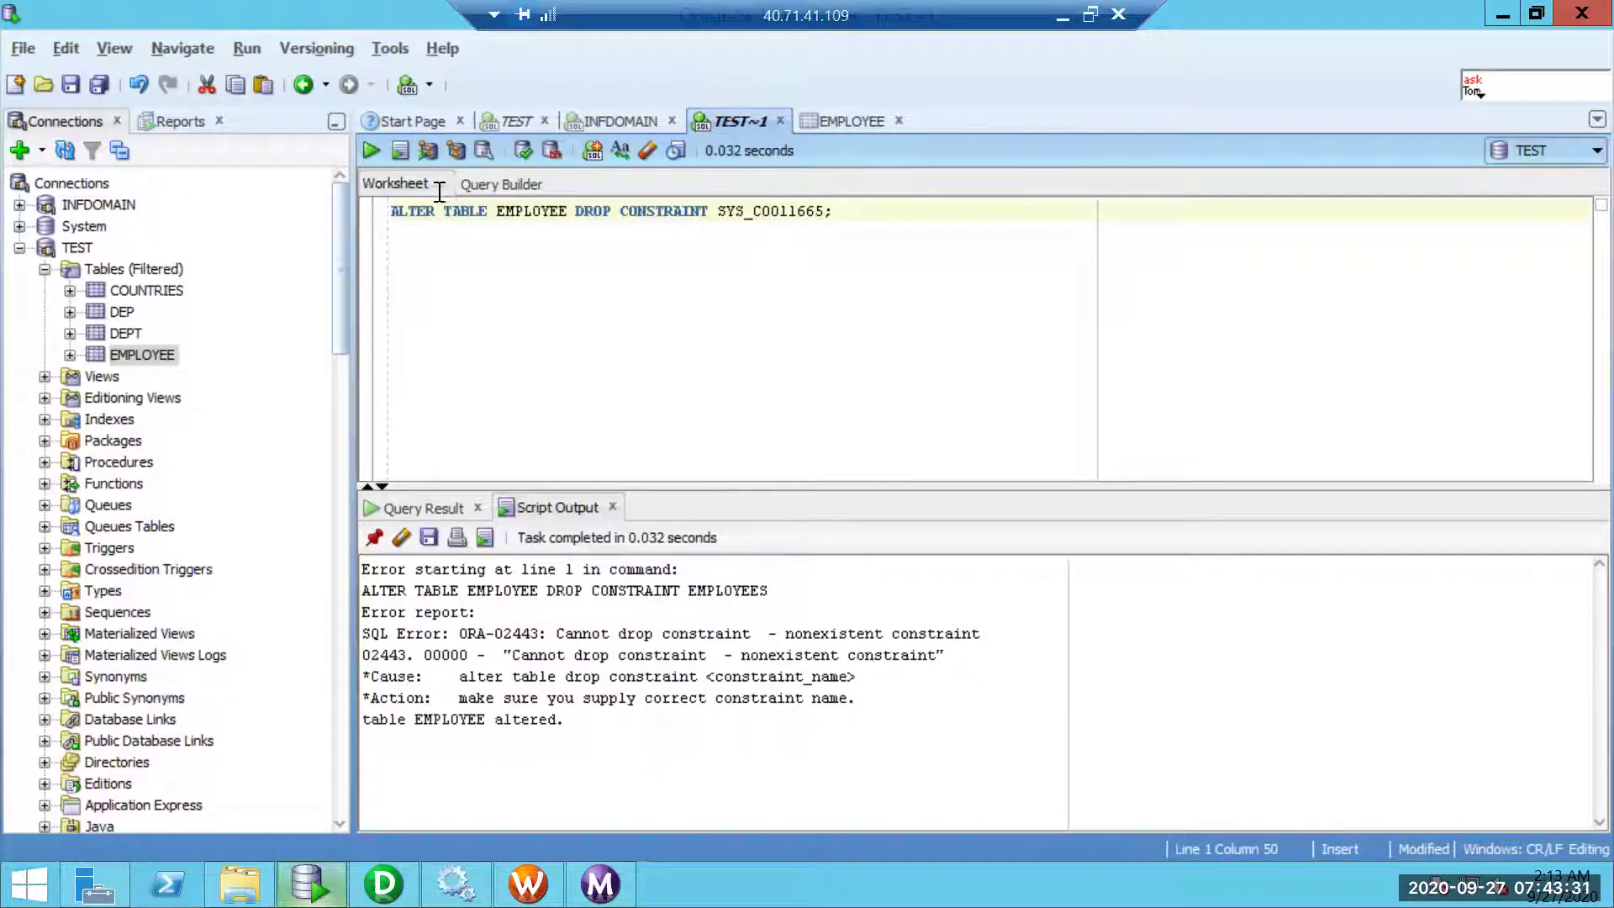
- Clear the script output and refresh the EMPLOYEE table's constraints list
left_click(399, 538)
left_click(847, 120)
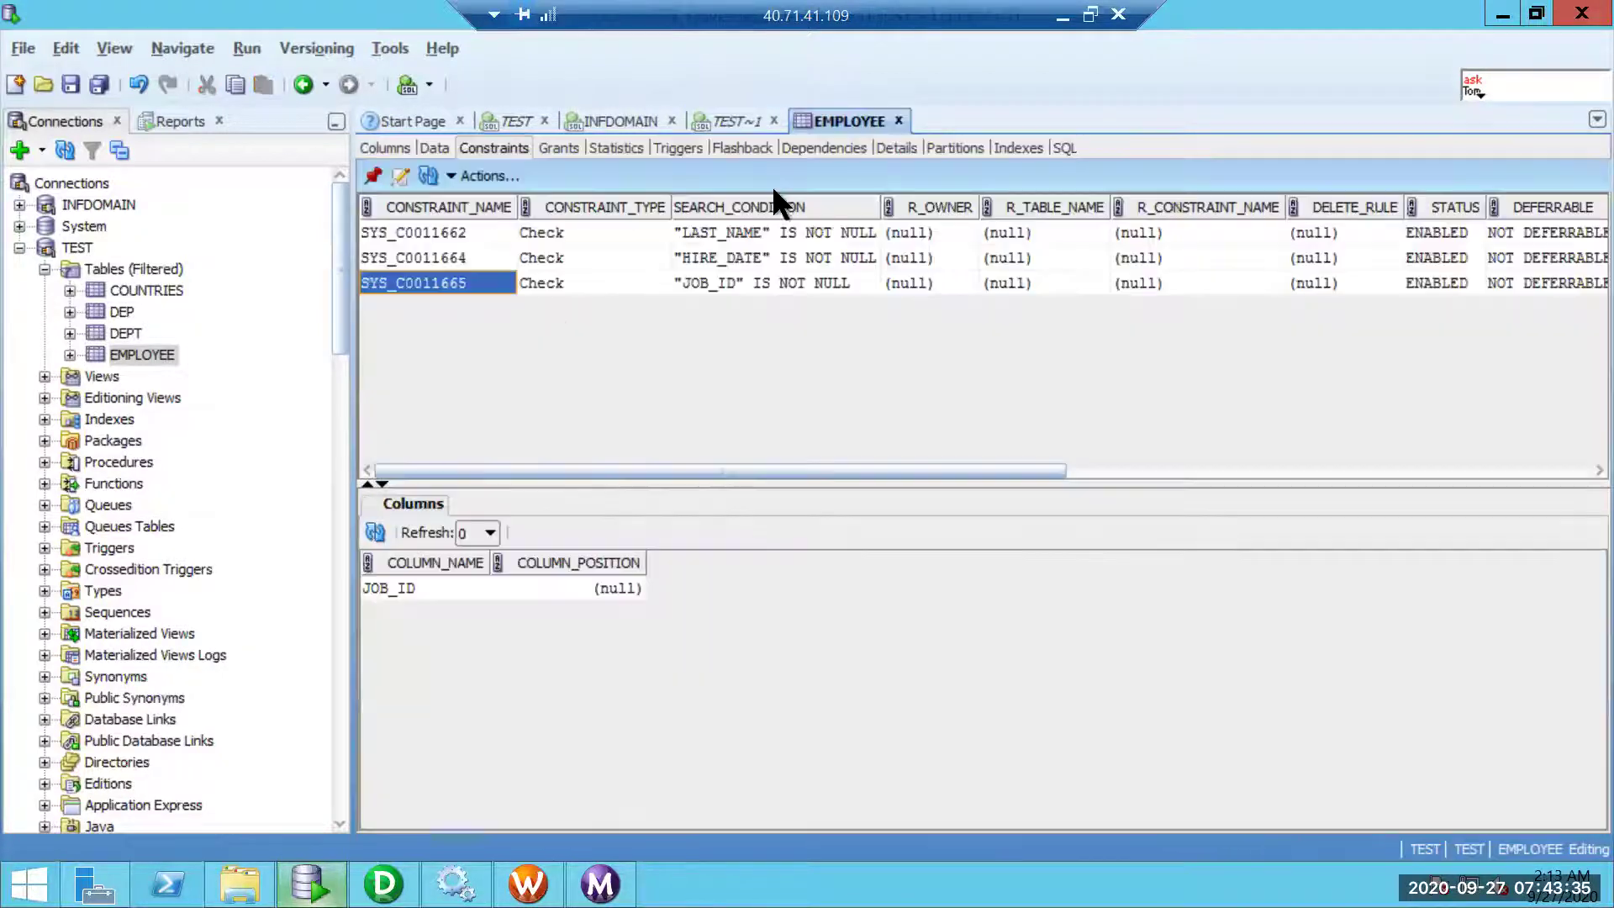
left_click(428, 177)
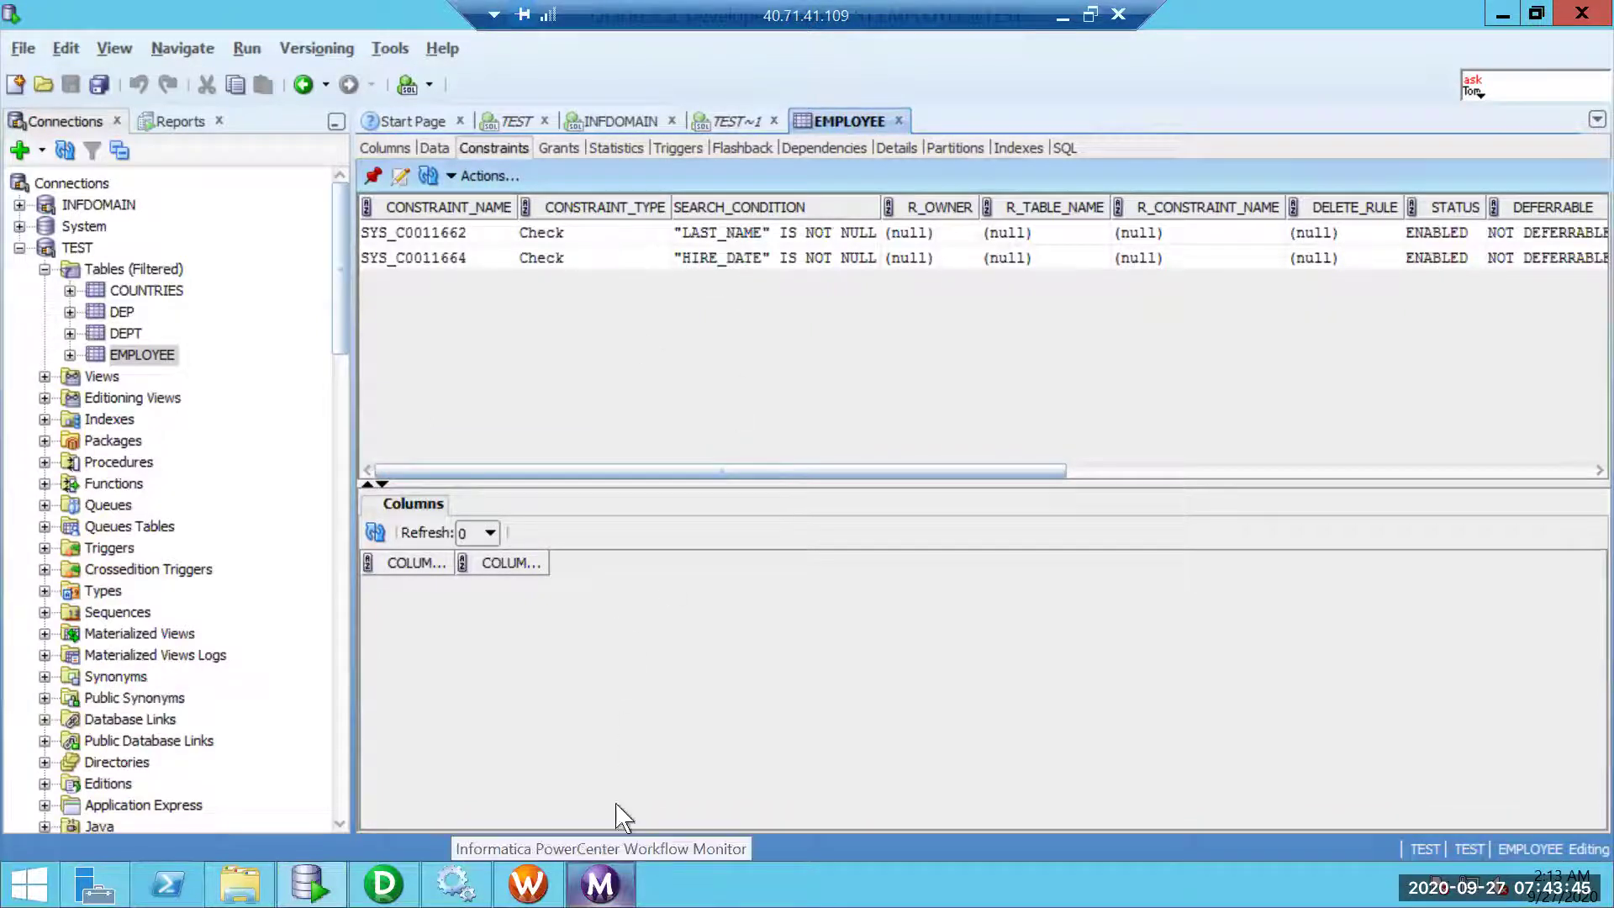
- Switch to Workflow Monitor and restart the s_m_LKP_Customer session from the newest wf_Transformation run
left_click(599, 881)
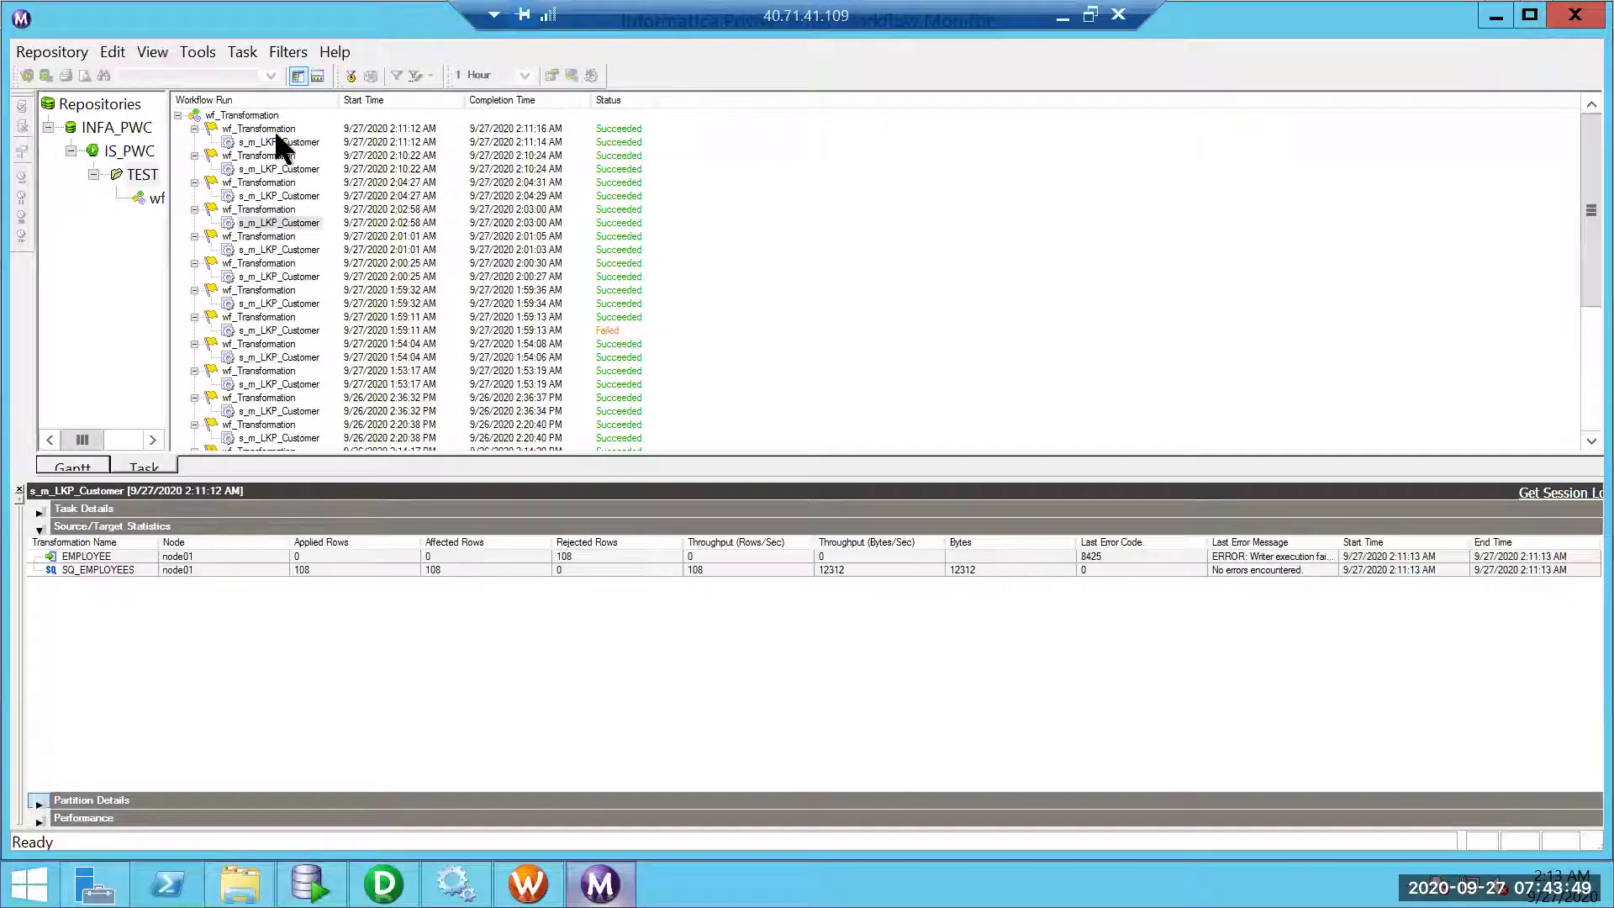
right_click(280, 133)
left_click(243, 138)
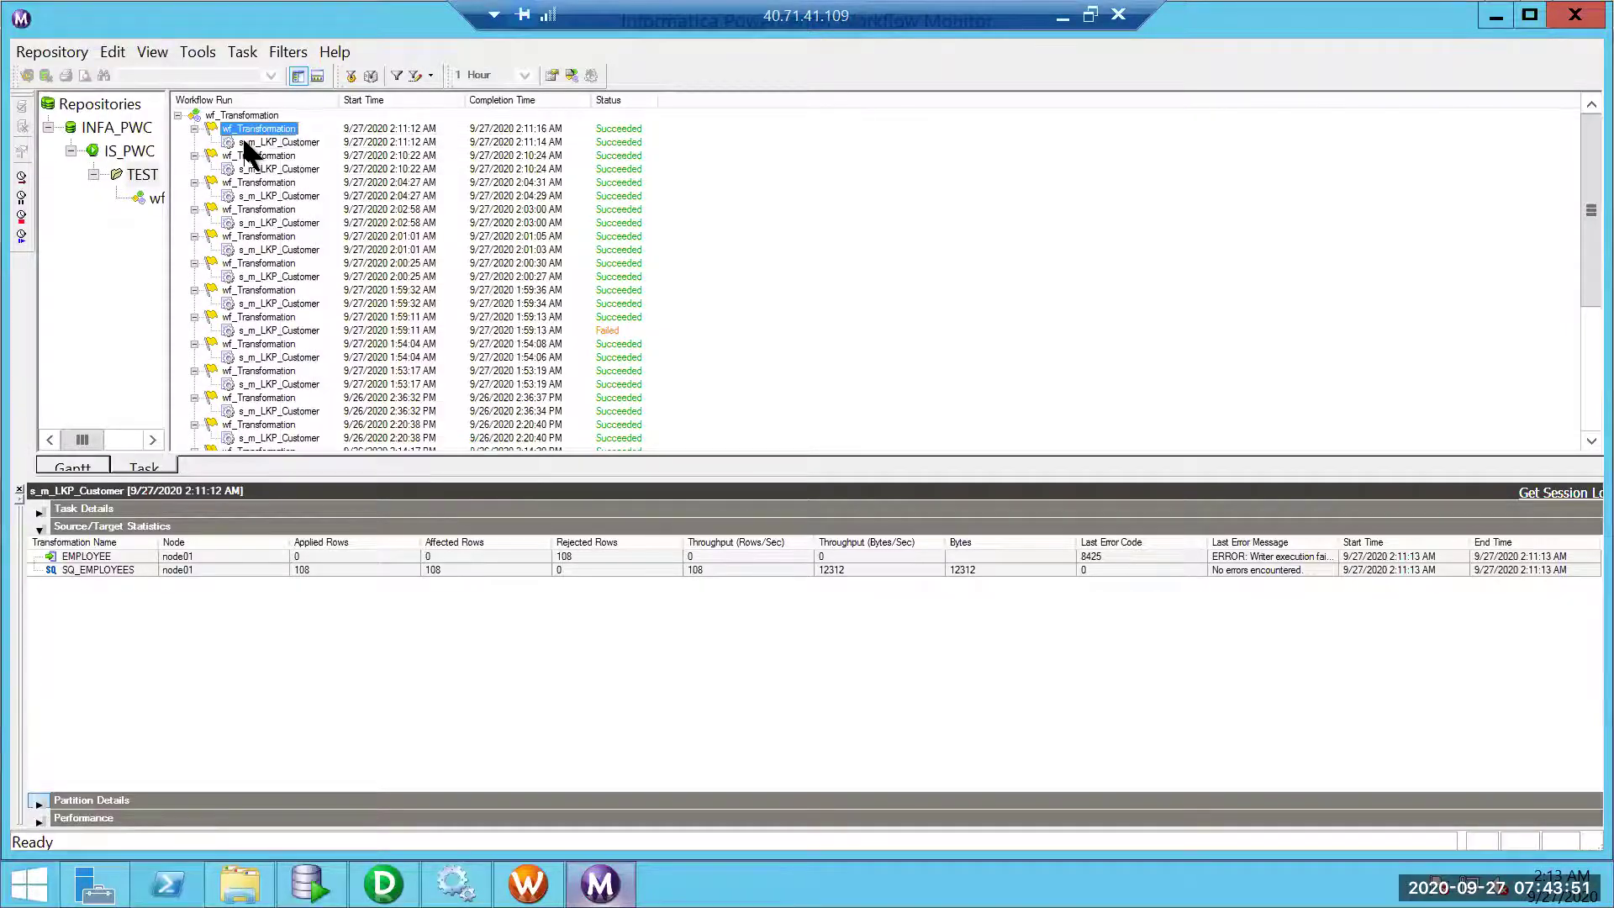
right_click(242, 138)
left_click(321, 184)
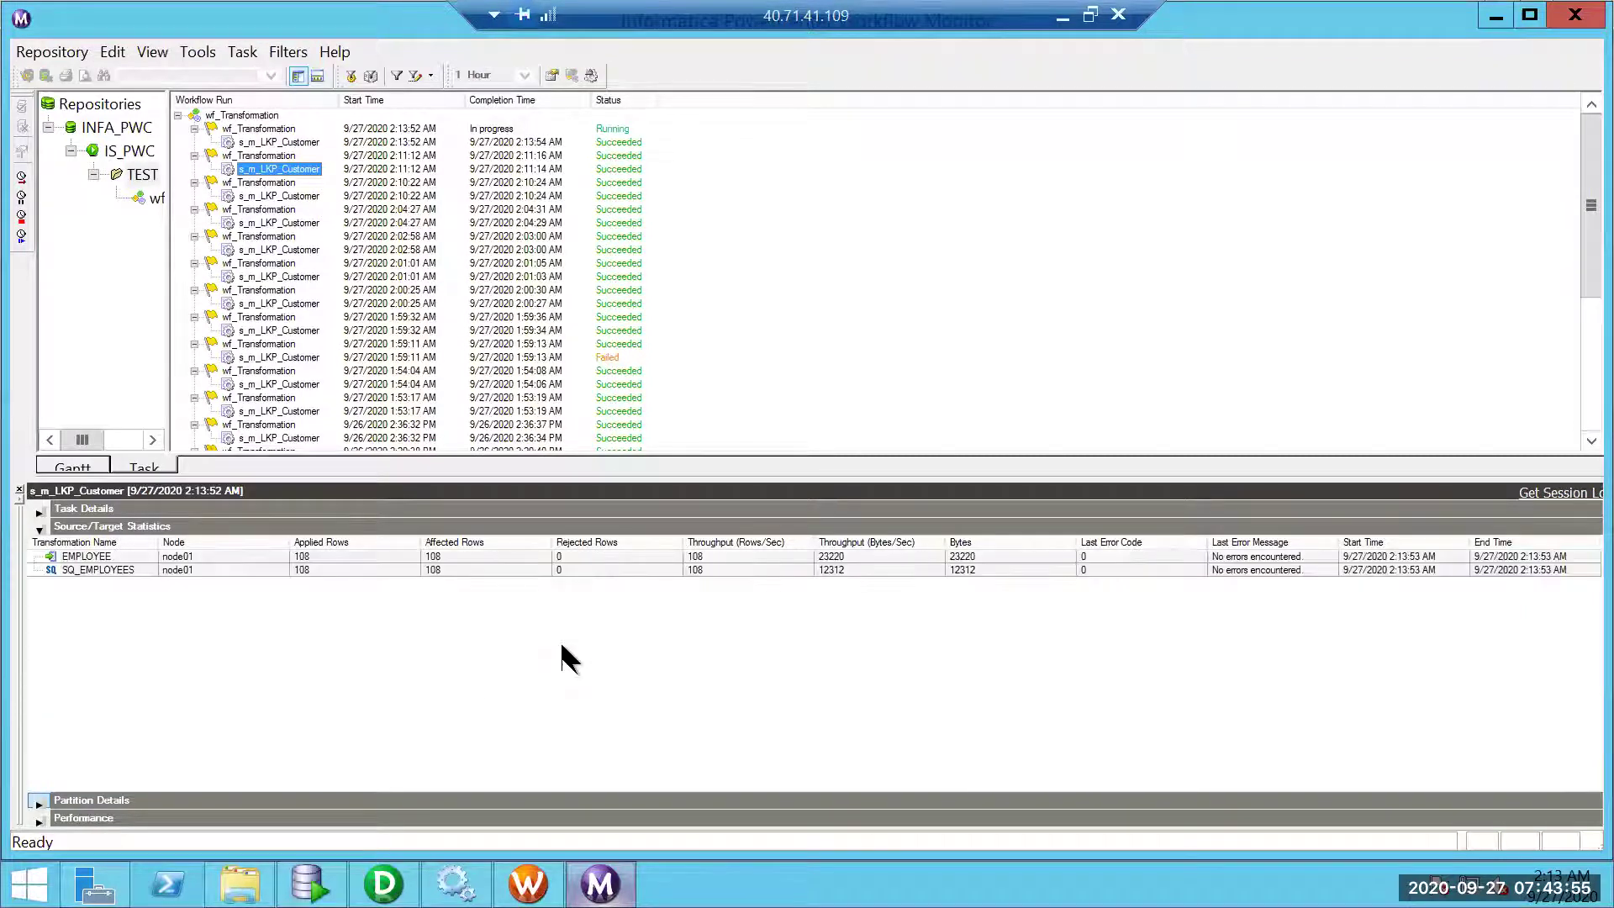
- Switch to Oracle SQL Developer and run SELECT * FROM EMPLOYEE in the TEST worksheet to check the loaded rows
left_click(311, 883)
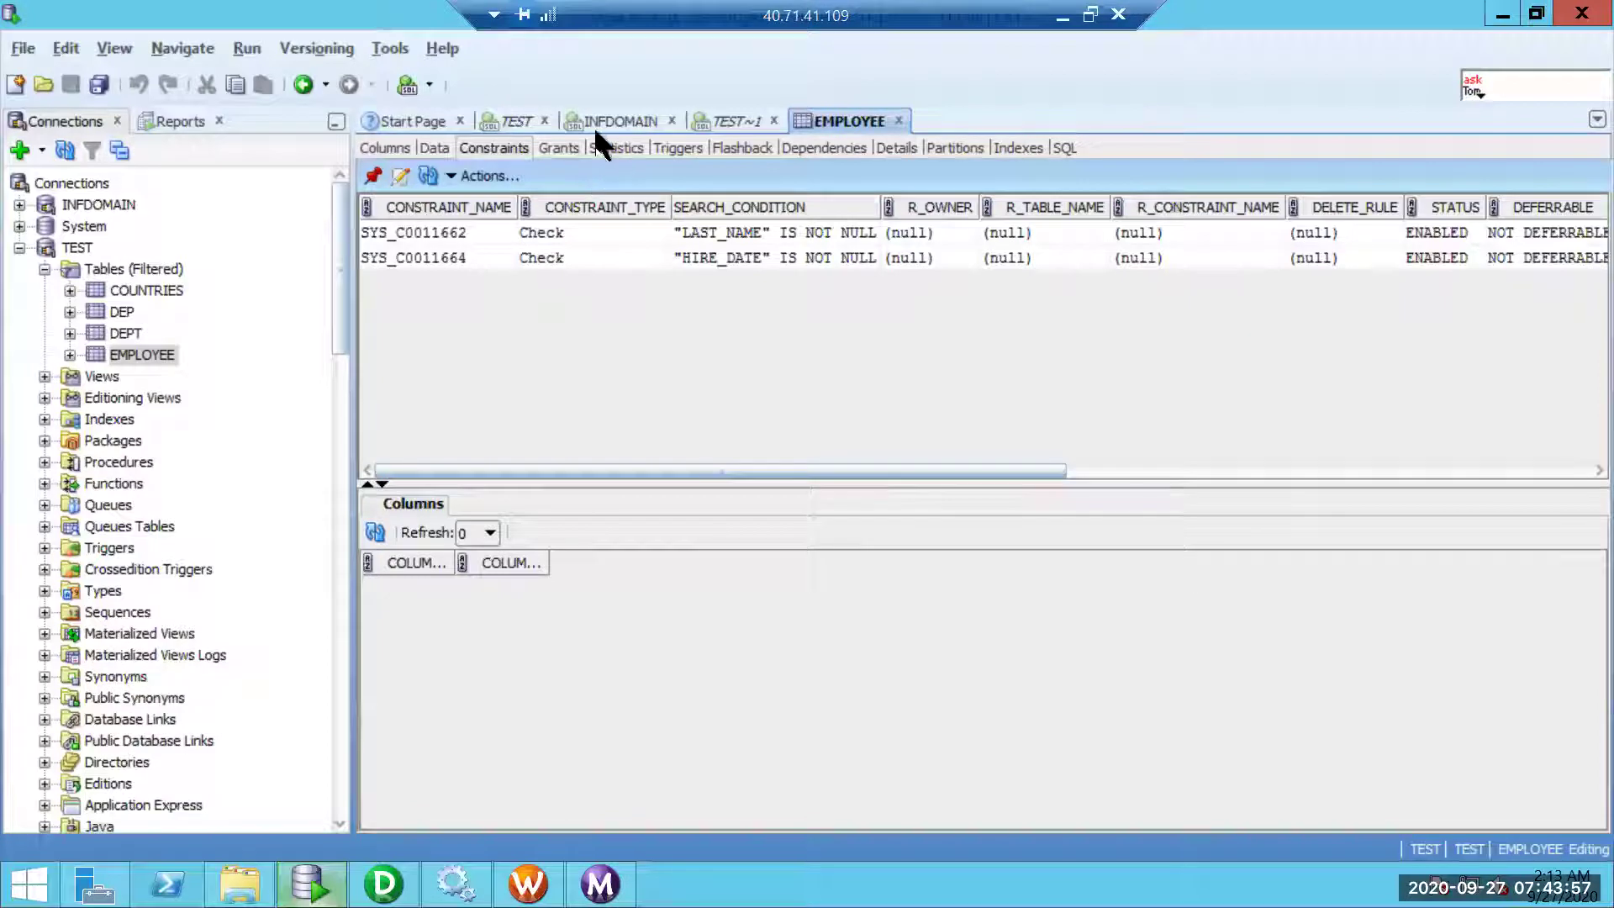
left_click(730, 123)
left_click(525, 121)
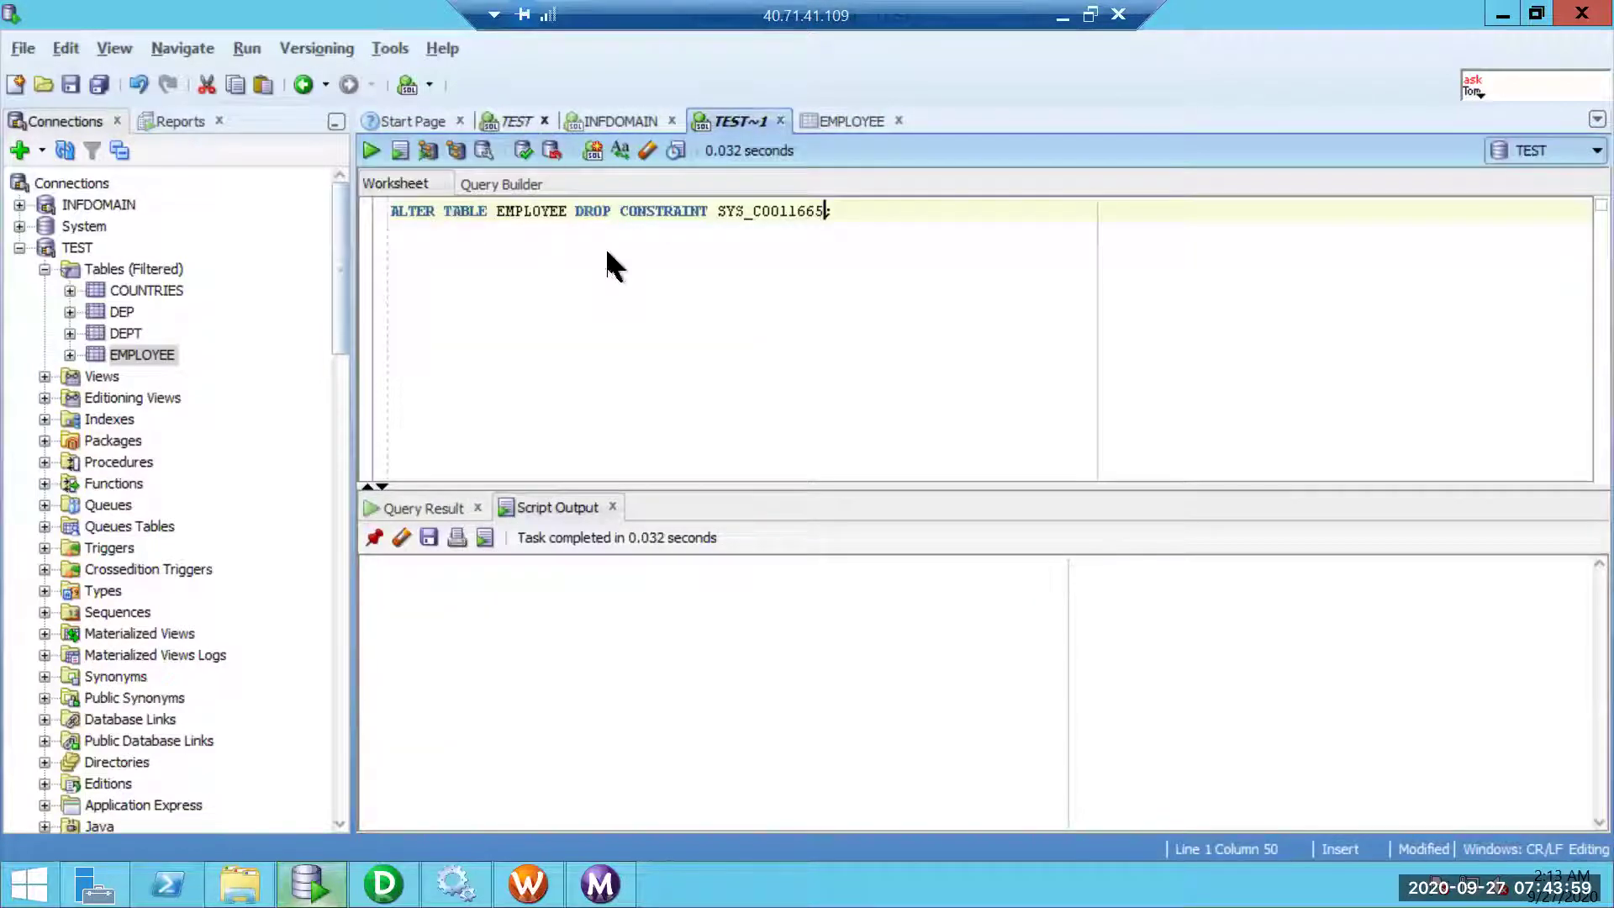
left_click(603, 255)
key("ctrl+Return")
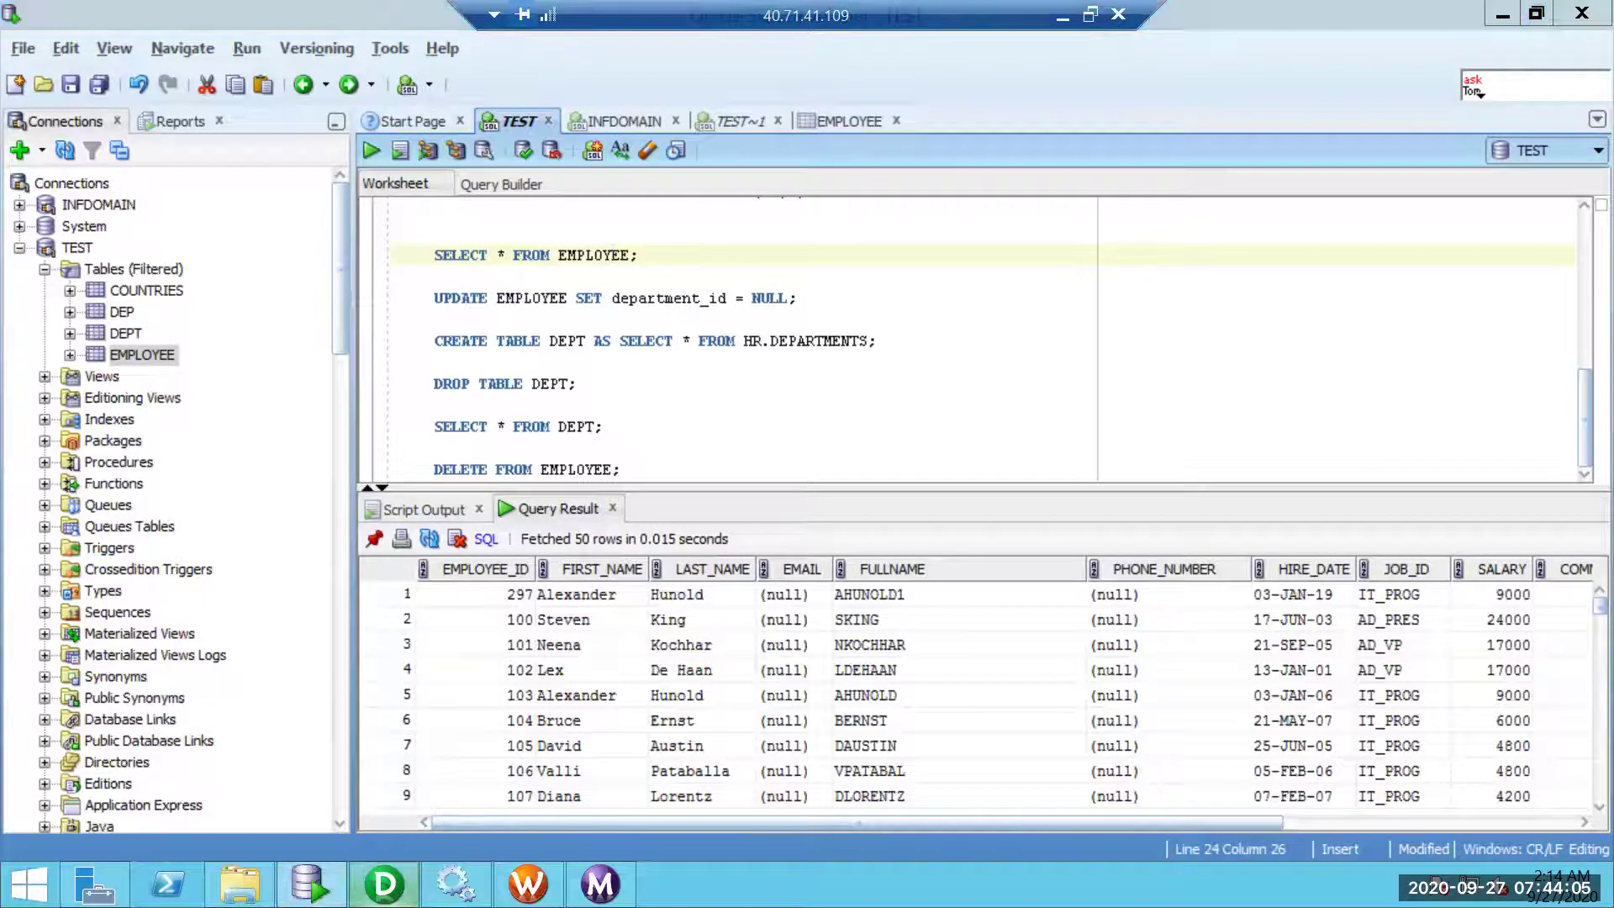
- In PowerCenter Designer, remove the LKP_EMPLOYEES EMAIL to FULLNAME link and connect the lookup's EMAIL and PHONE_NUMBER to the matching EMPLOYEE target ports
key("alt+Tab")
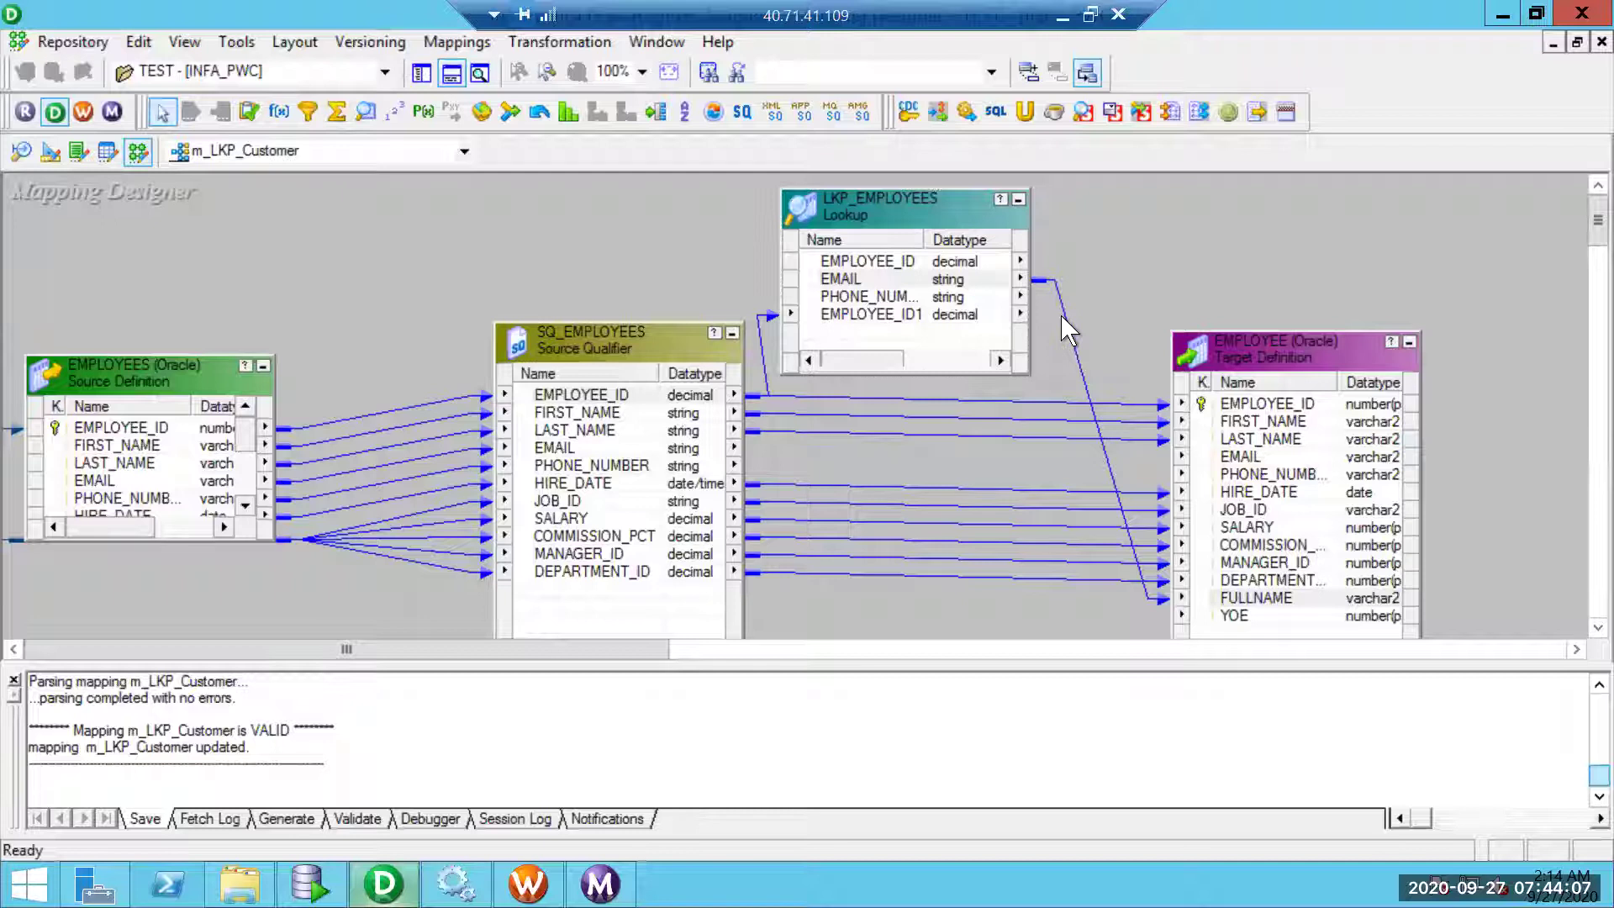
left_click(1062, 309)
key("Delete")
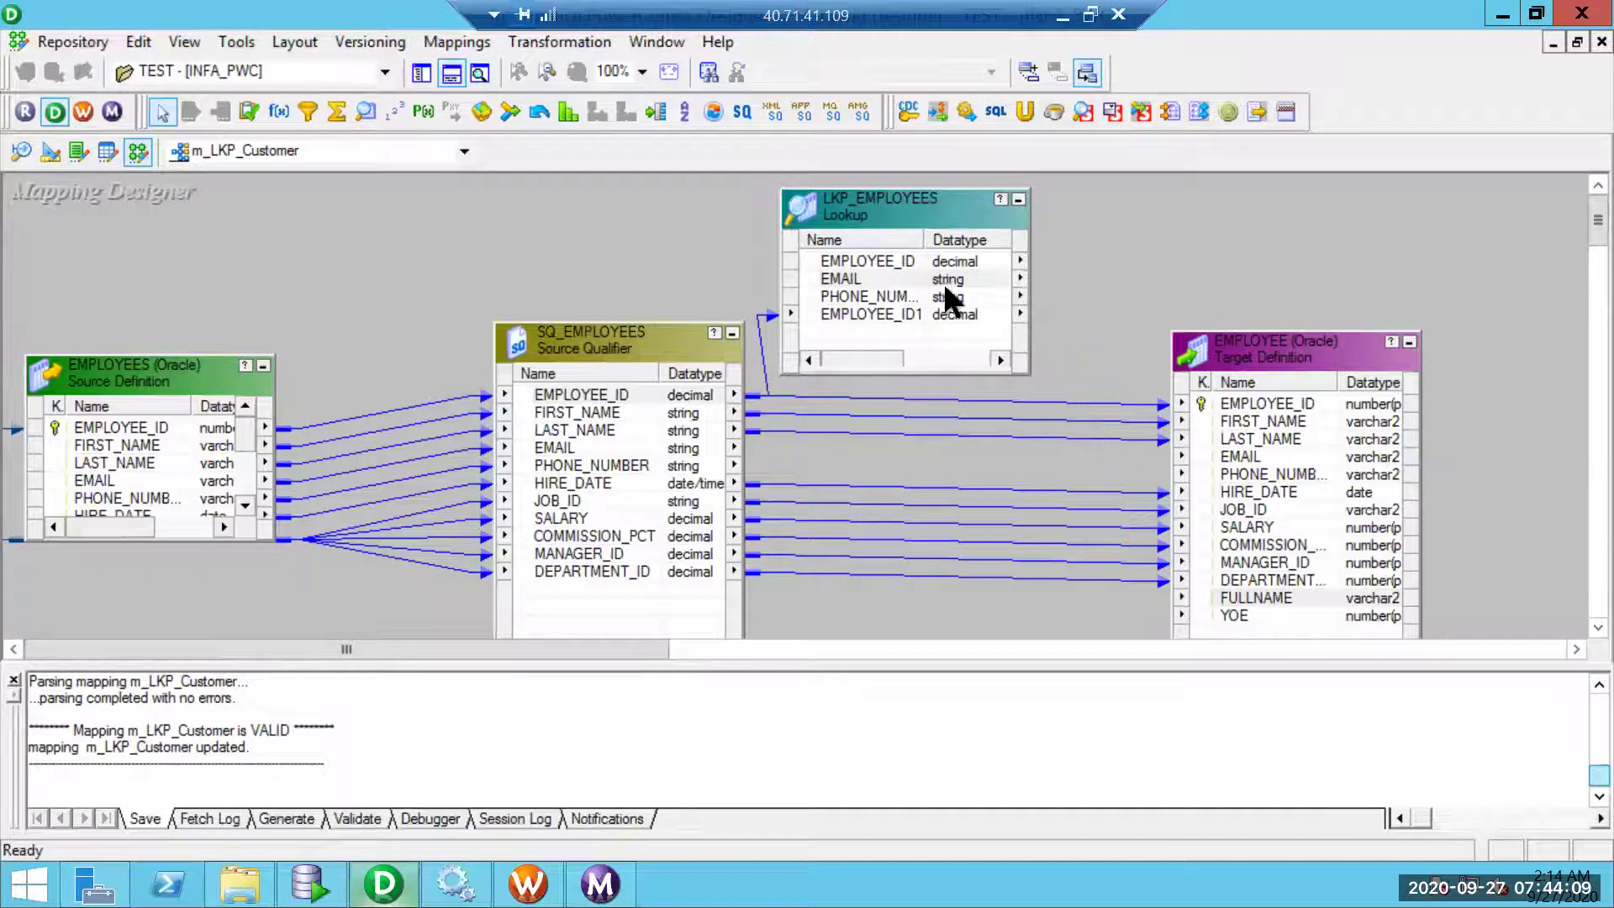
left_click_drag(900, 279, 1235, 458)
left_click(1081, 291)
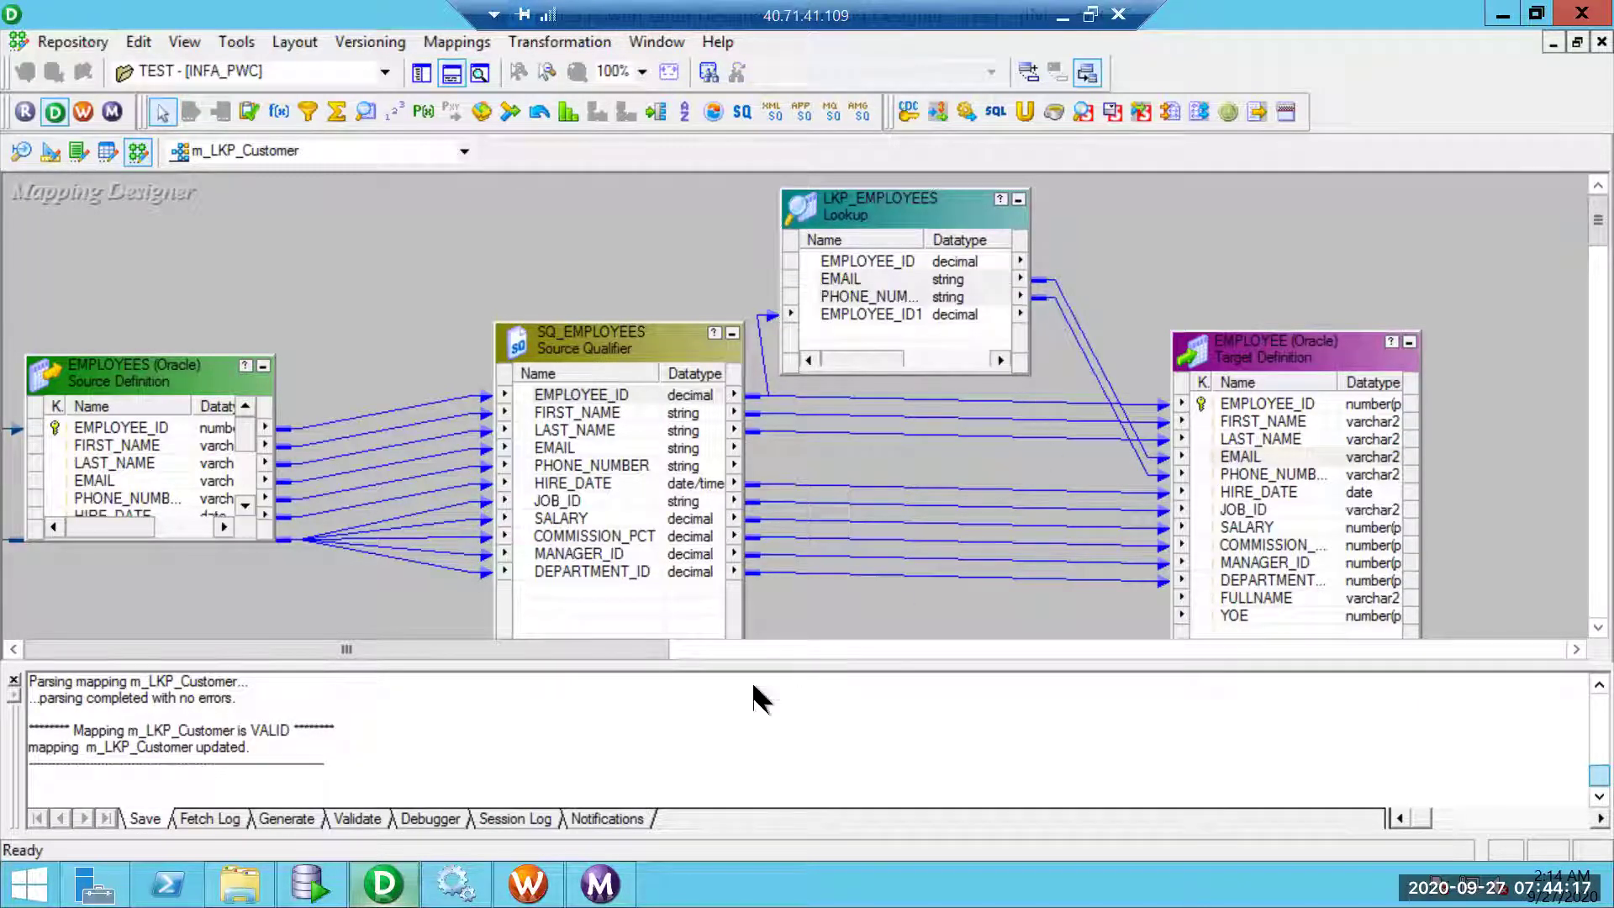
- Switch to Workflow Manager, refresh the mapping of the s_m_LKP_Customer session and start the task
left_click(528, 884)
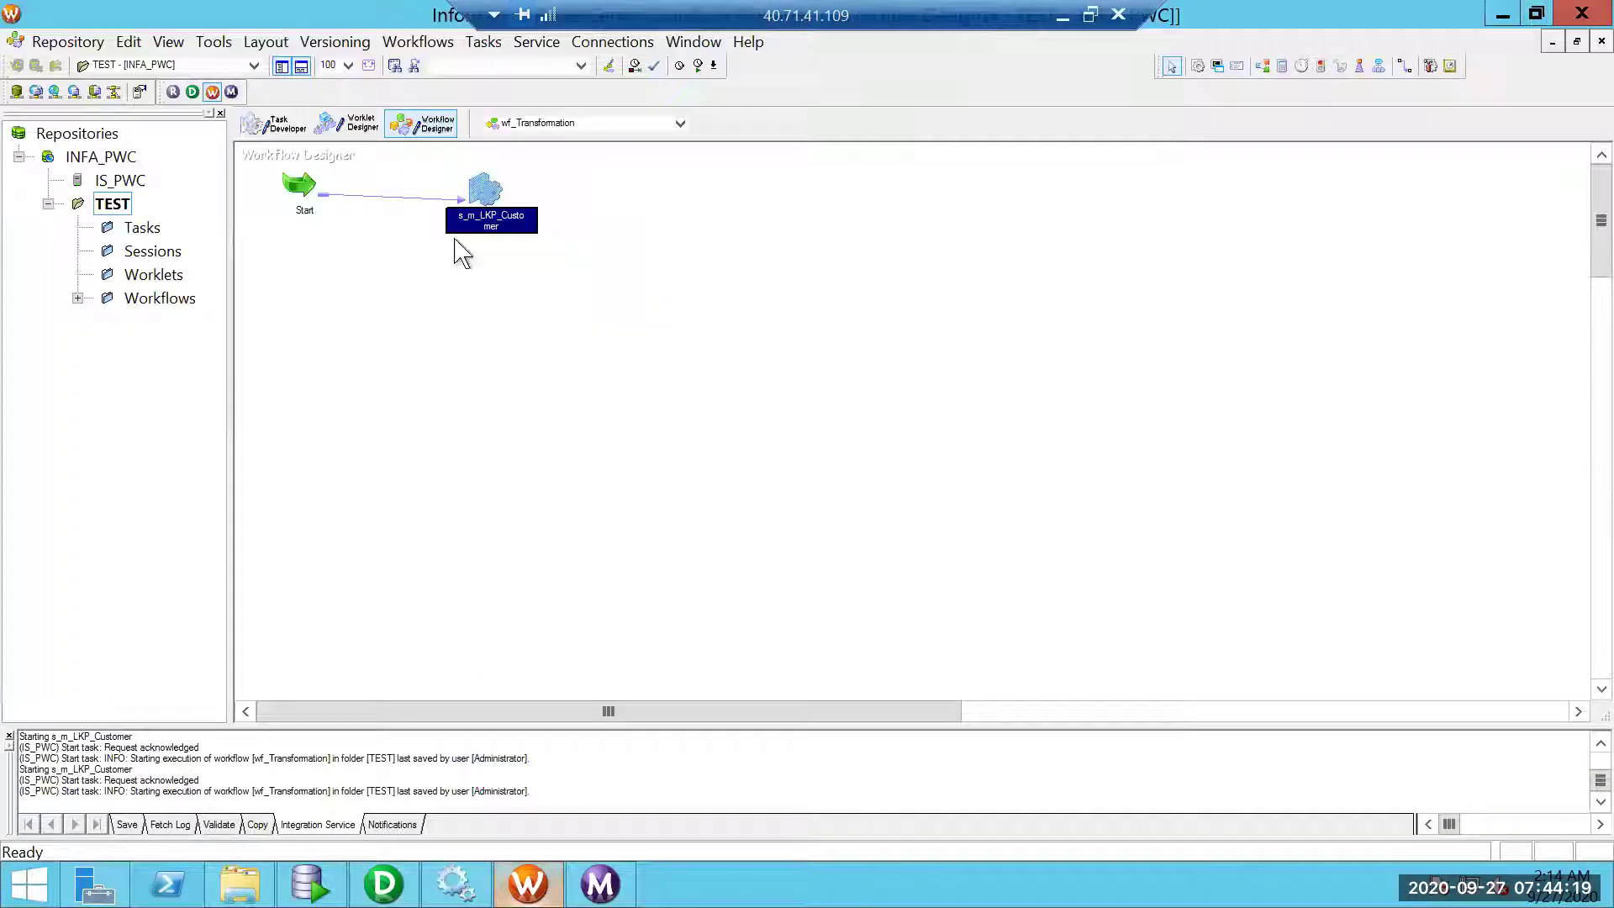
right_click(476, 194)
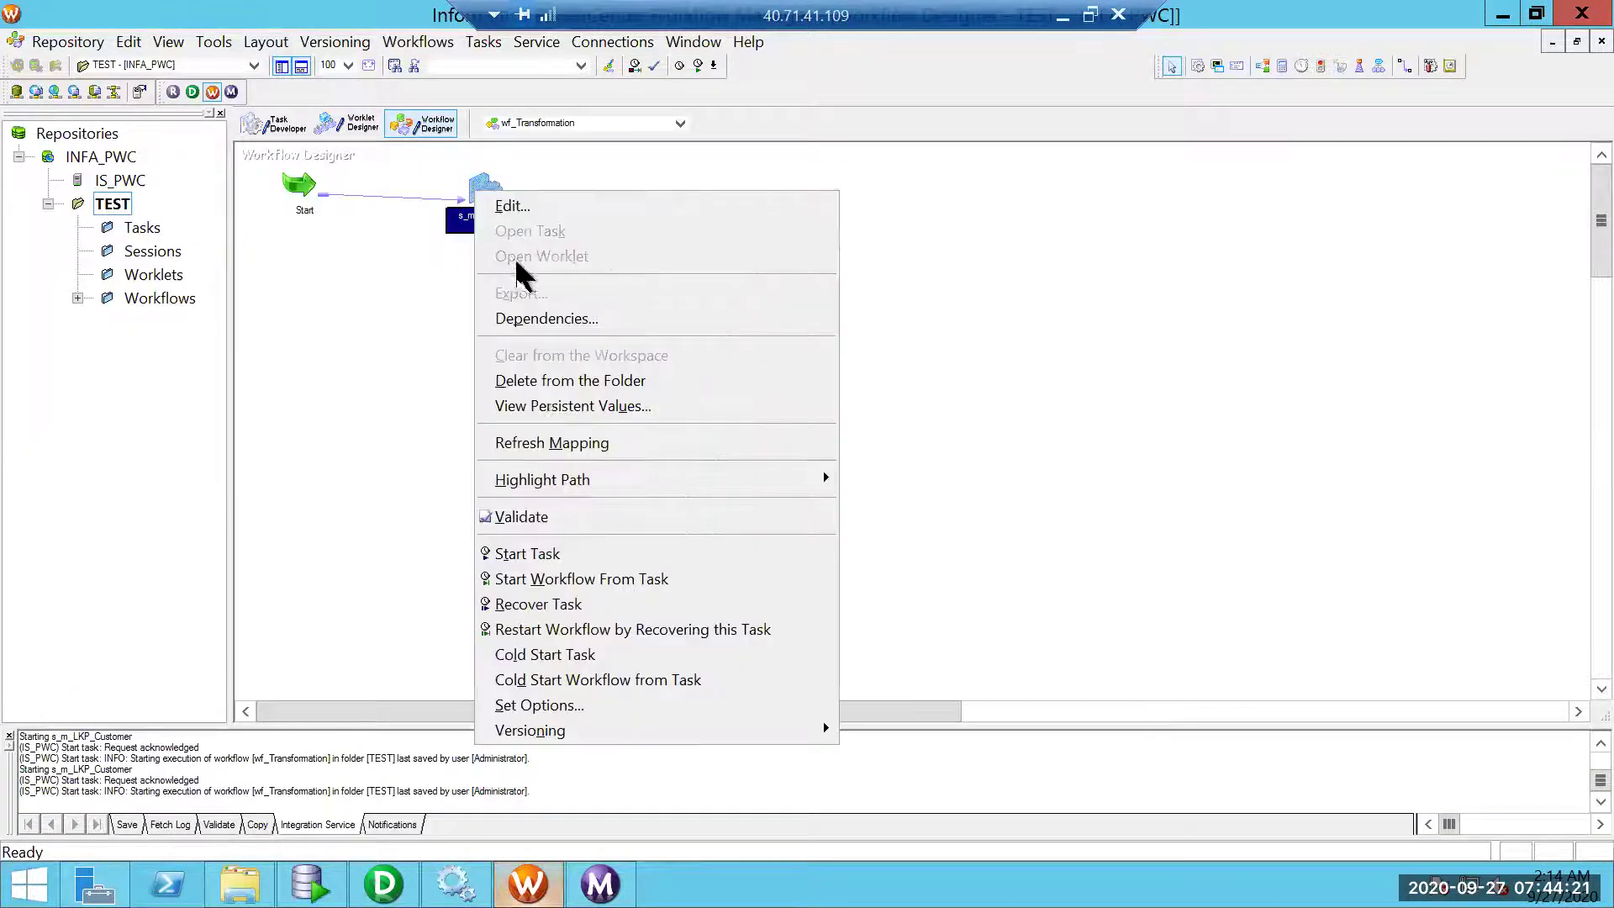
left_click(543, 444)
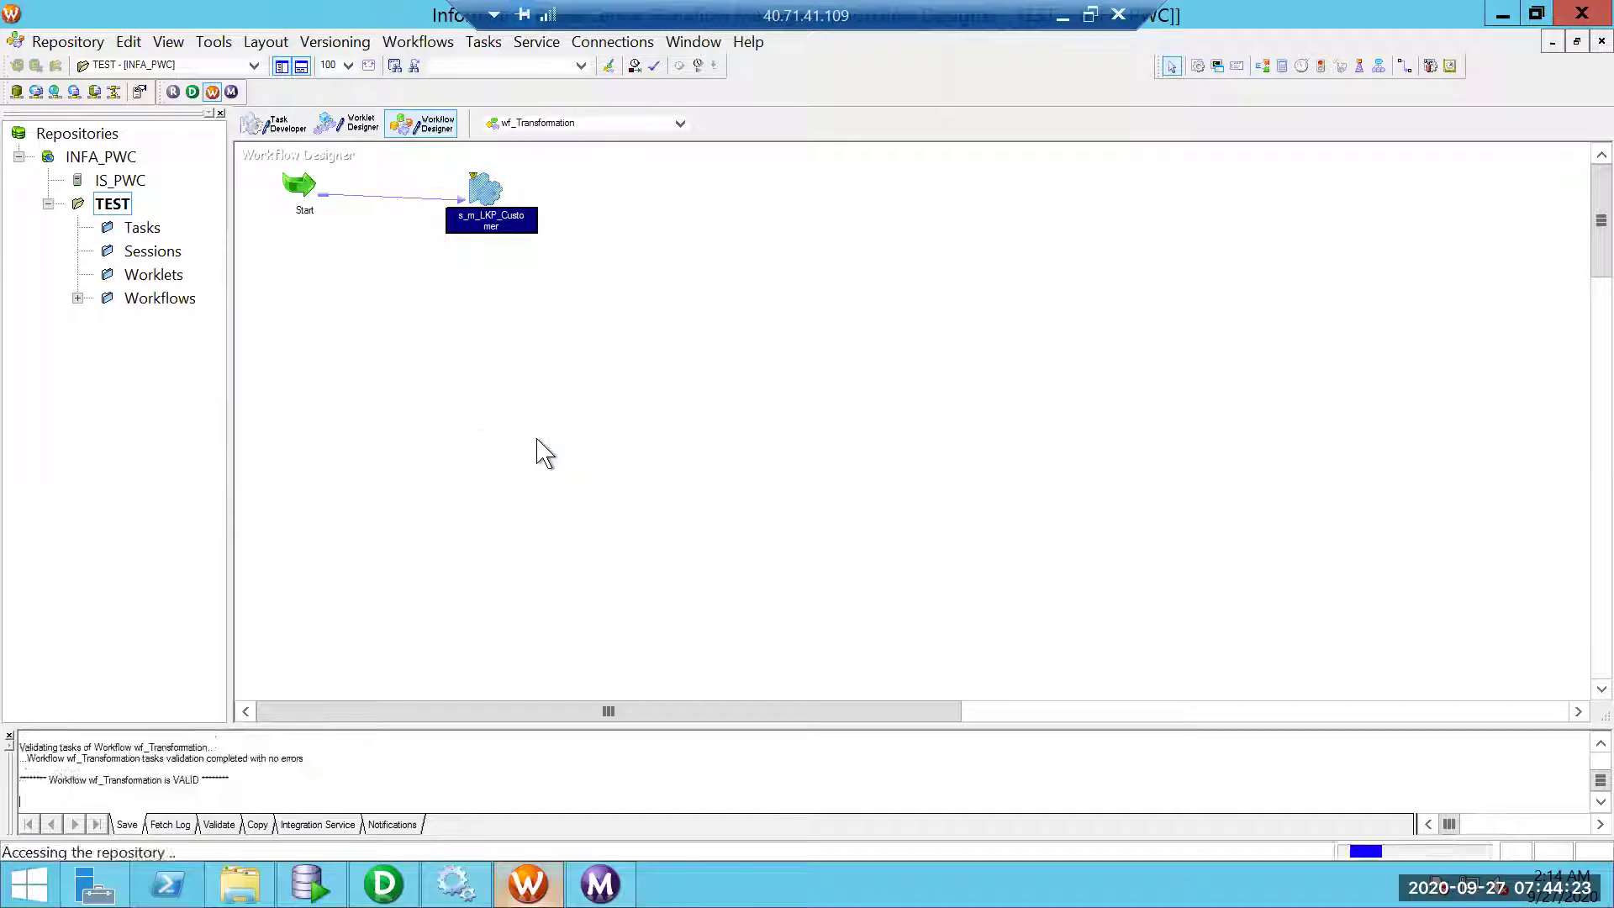
right_click(484, 185)
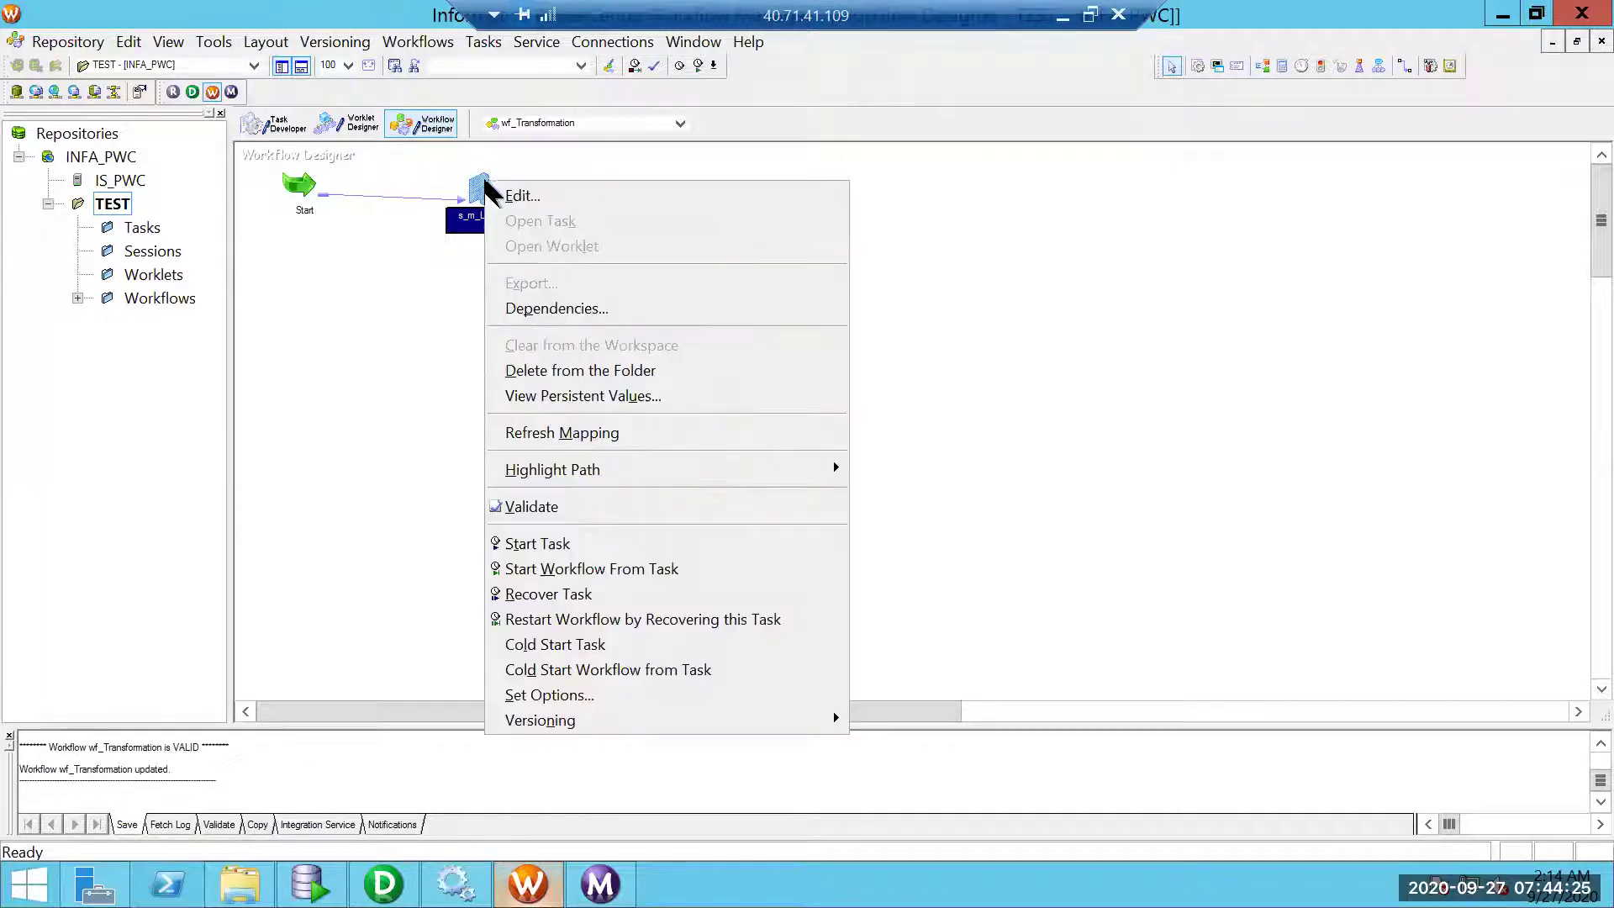
left_click(565, 545)
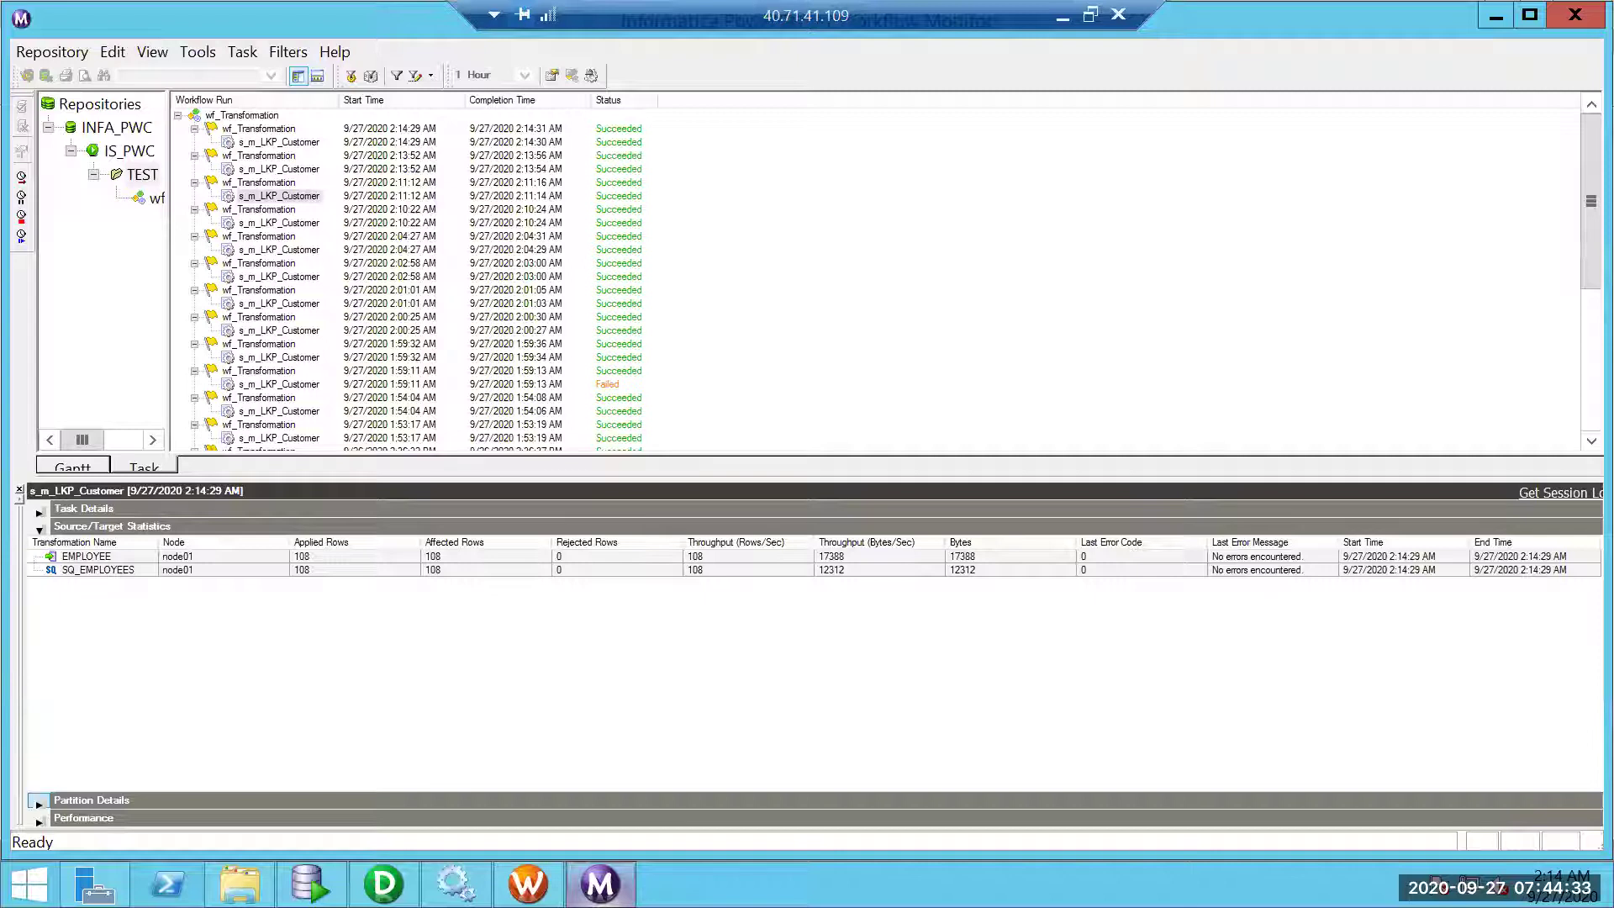
- Switch to Oracle SQL Developer, rerun SELECT * FROM EMPLOYEE and inspect the EMAIL and PHONE_NUMBER columns
left_click(311, 883)
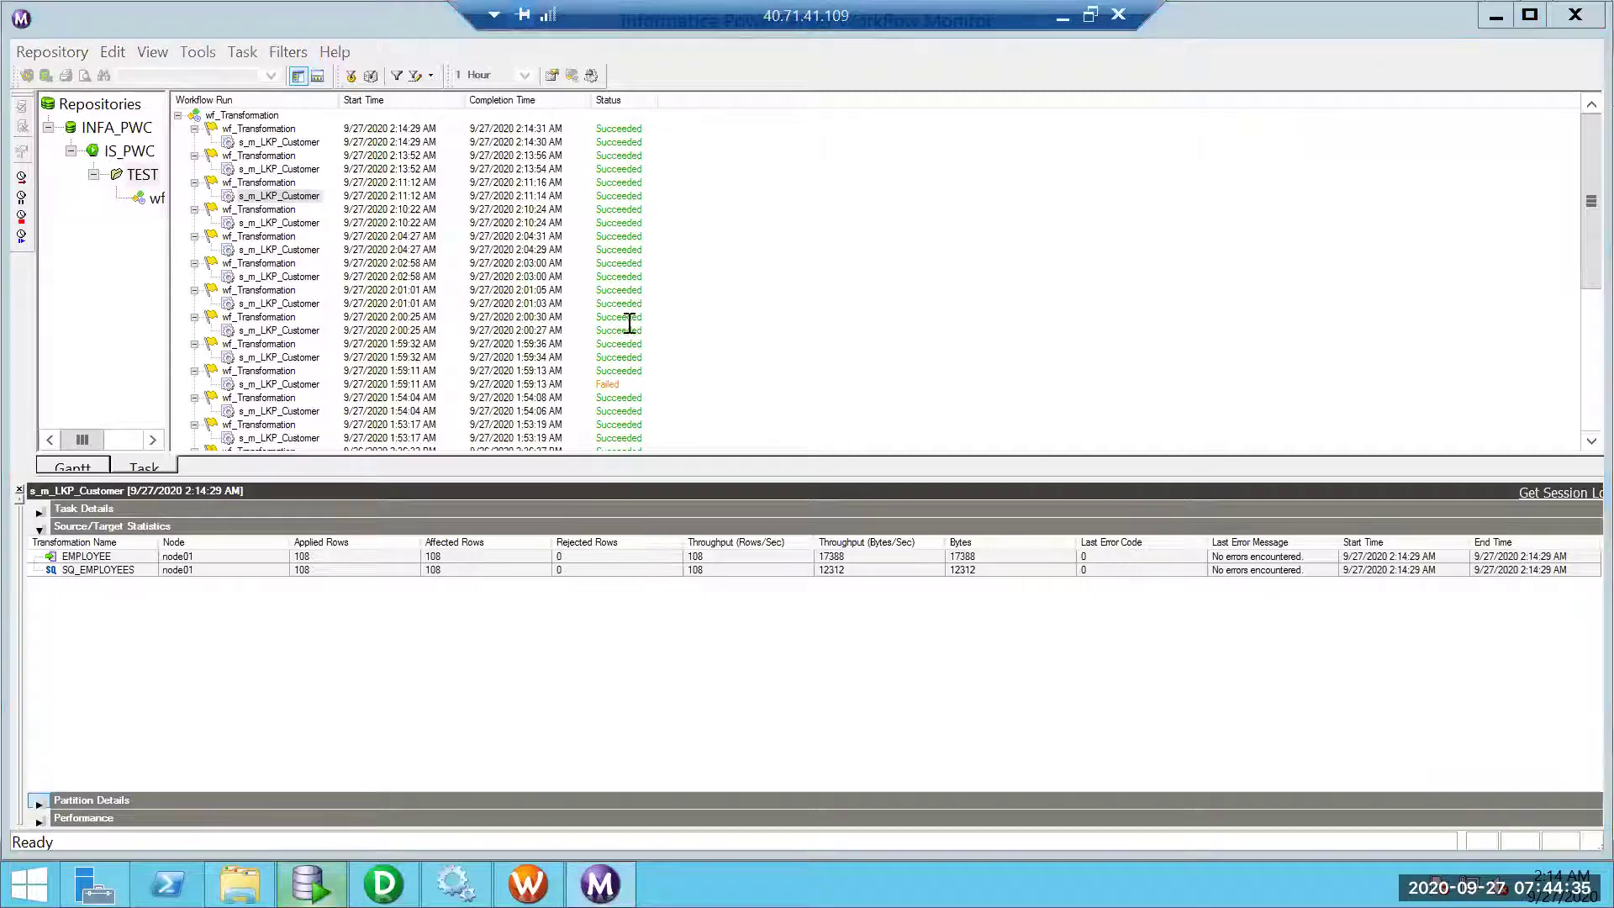
key("ctrl+Return")
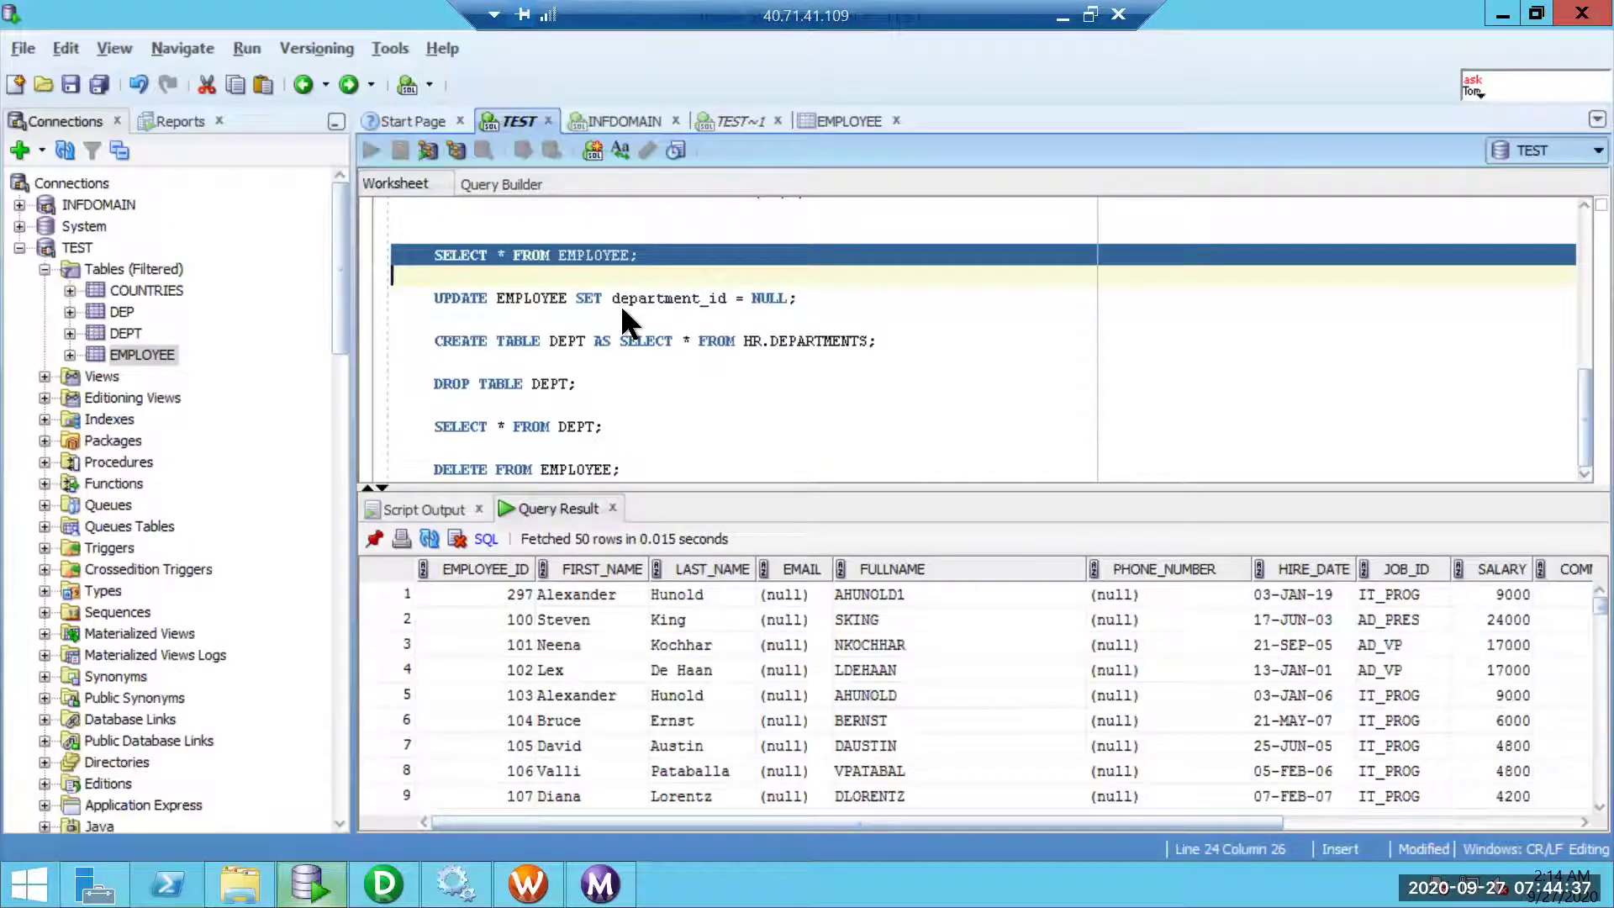
left_click(793, 602)
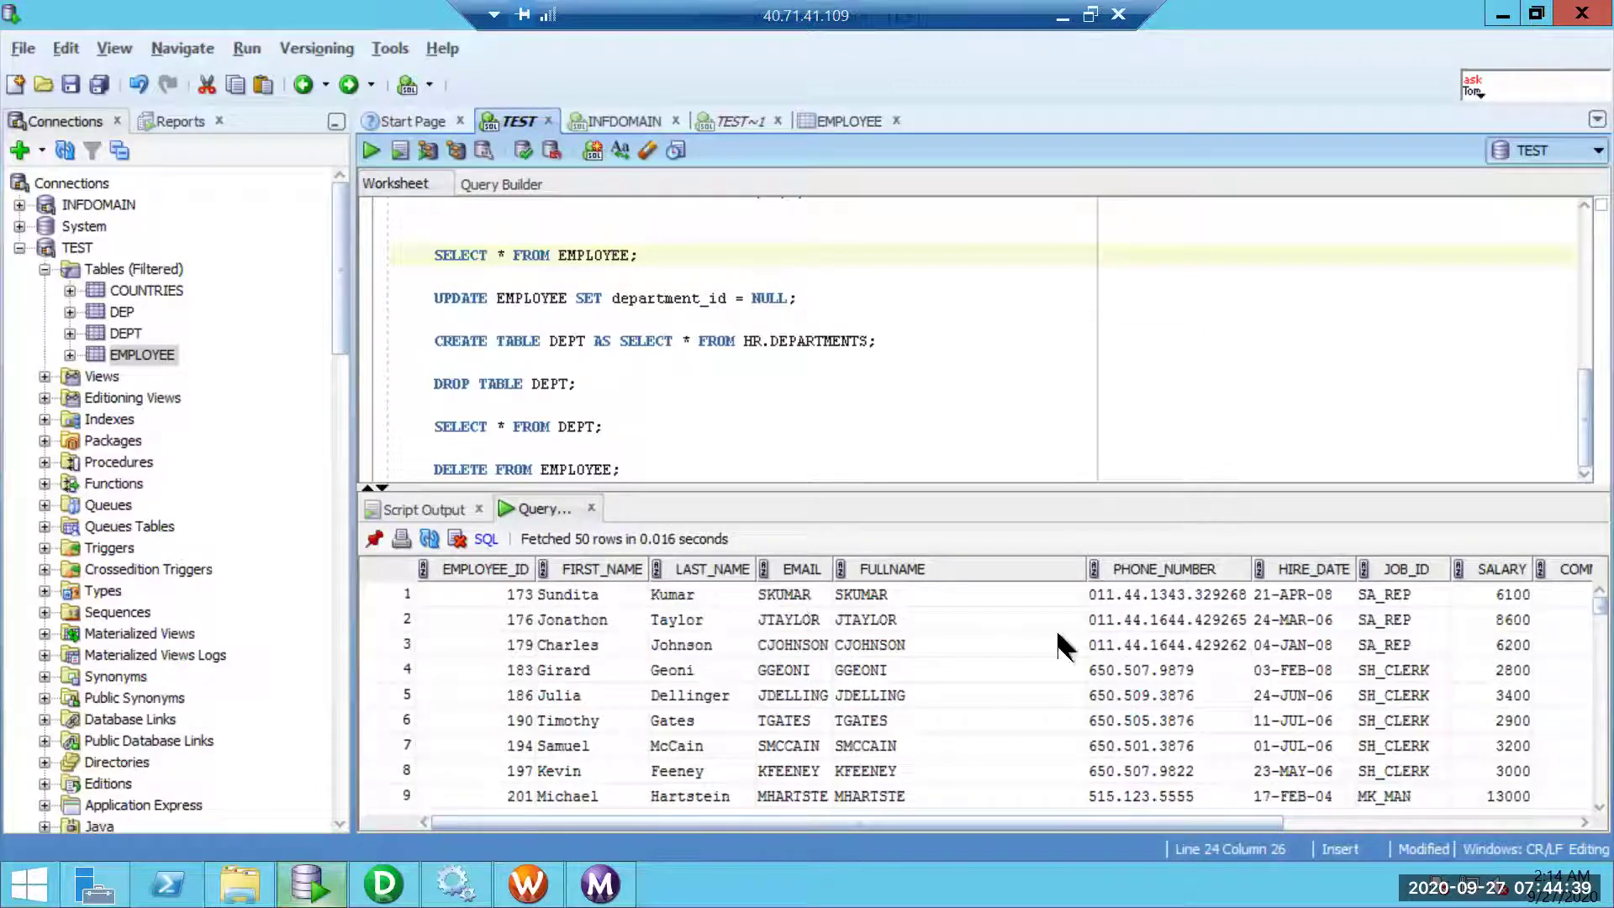
left_click(1175, 591)
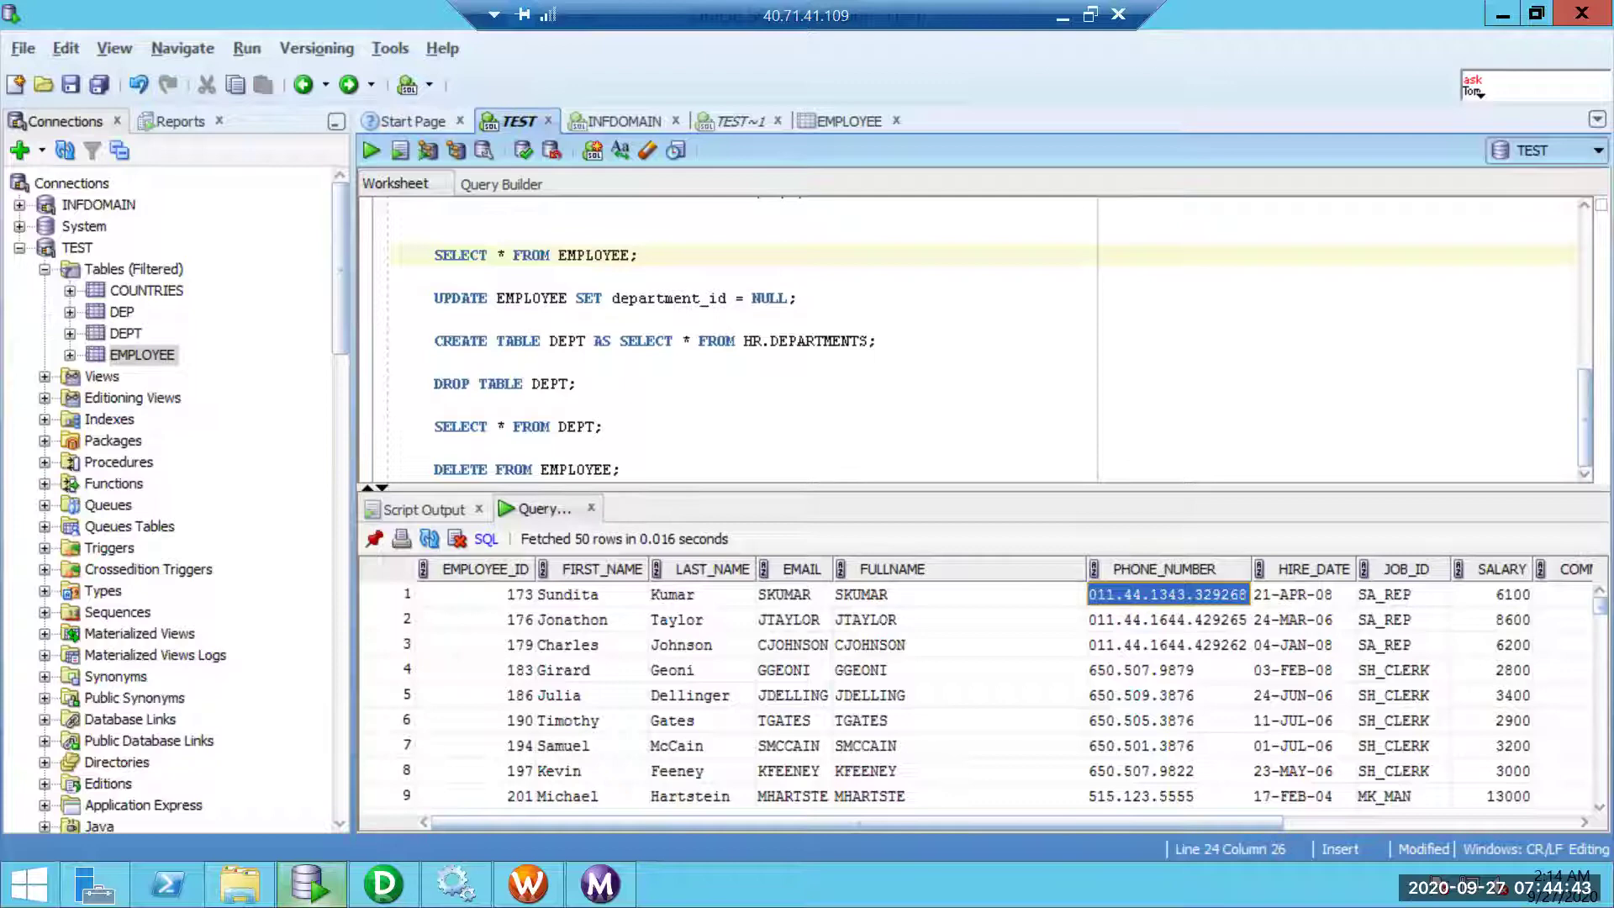
- Switch to PowerCenter Designer and delete the links connecting LKP_EMPLOYEES to the SQ_EMPLOYEES source qualifier and the EMPLOYEE target
left_click(383, 883)
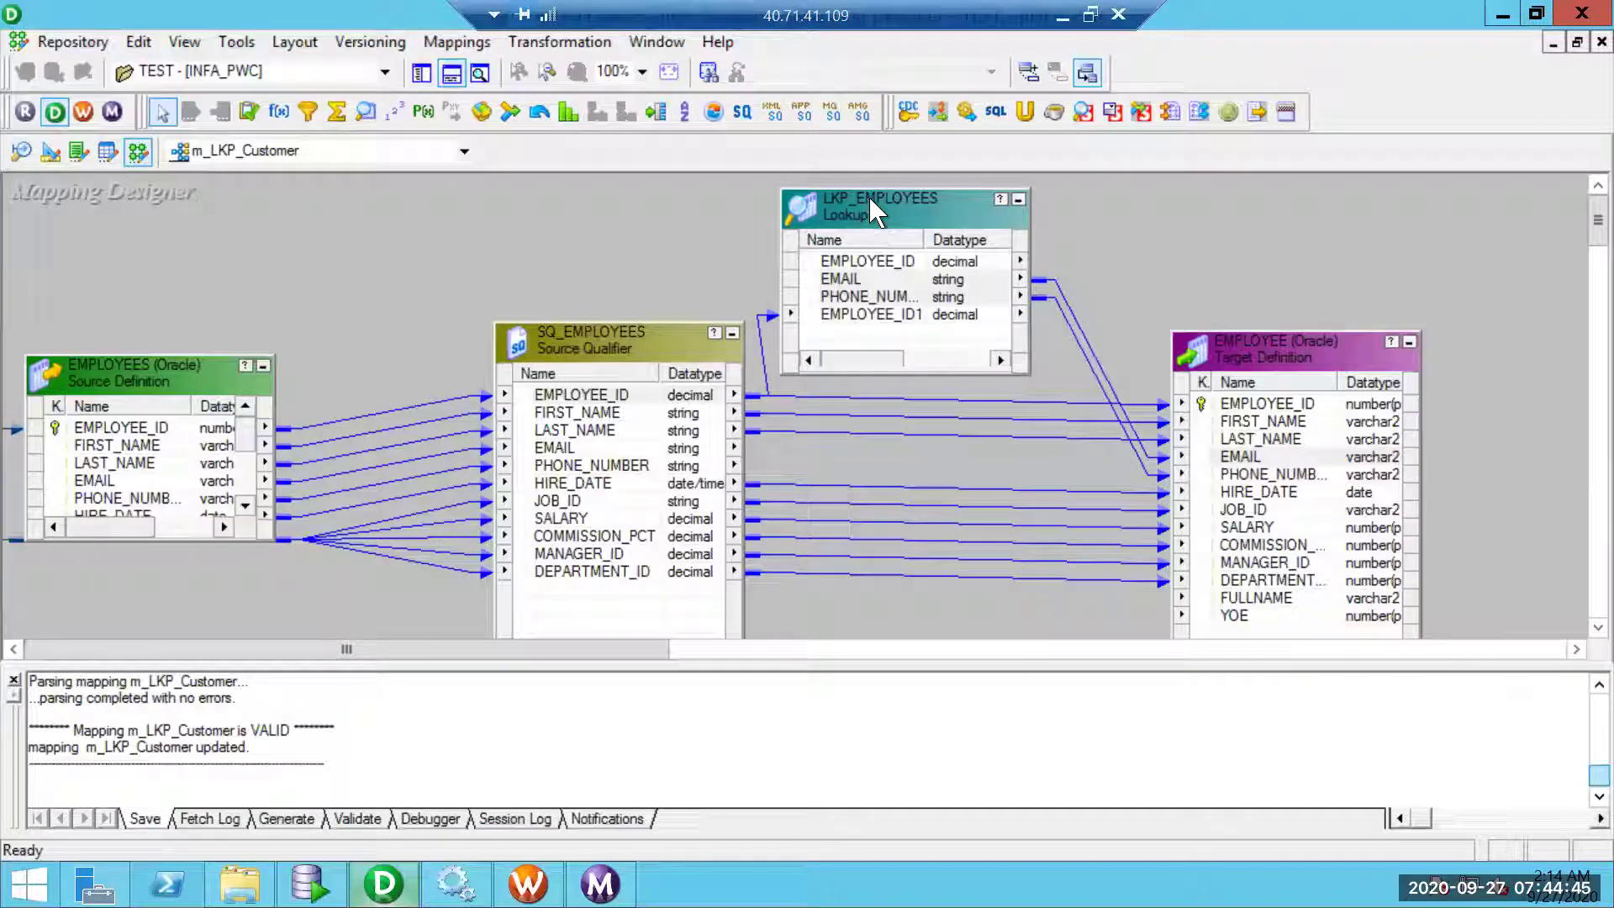
left_click_drag(865, 280, 866, 297)
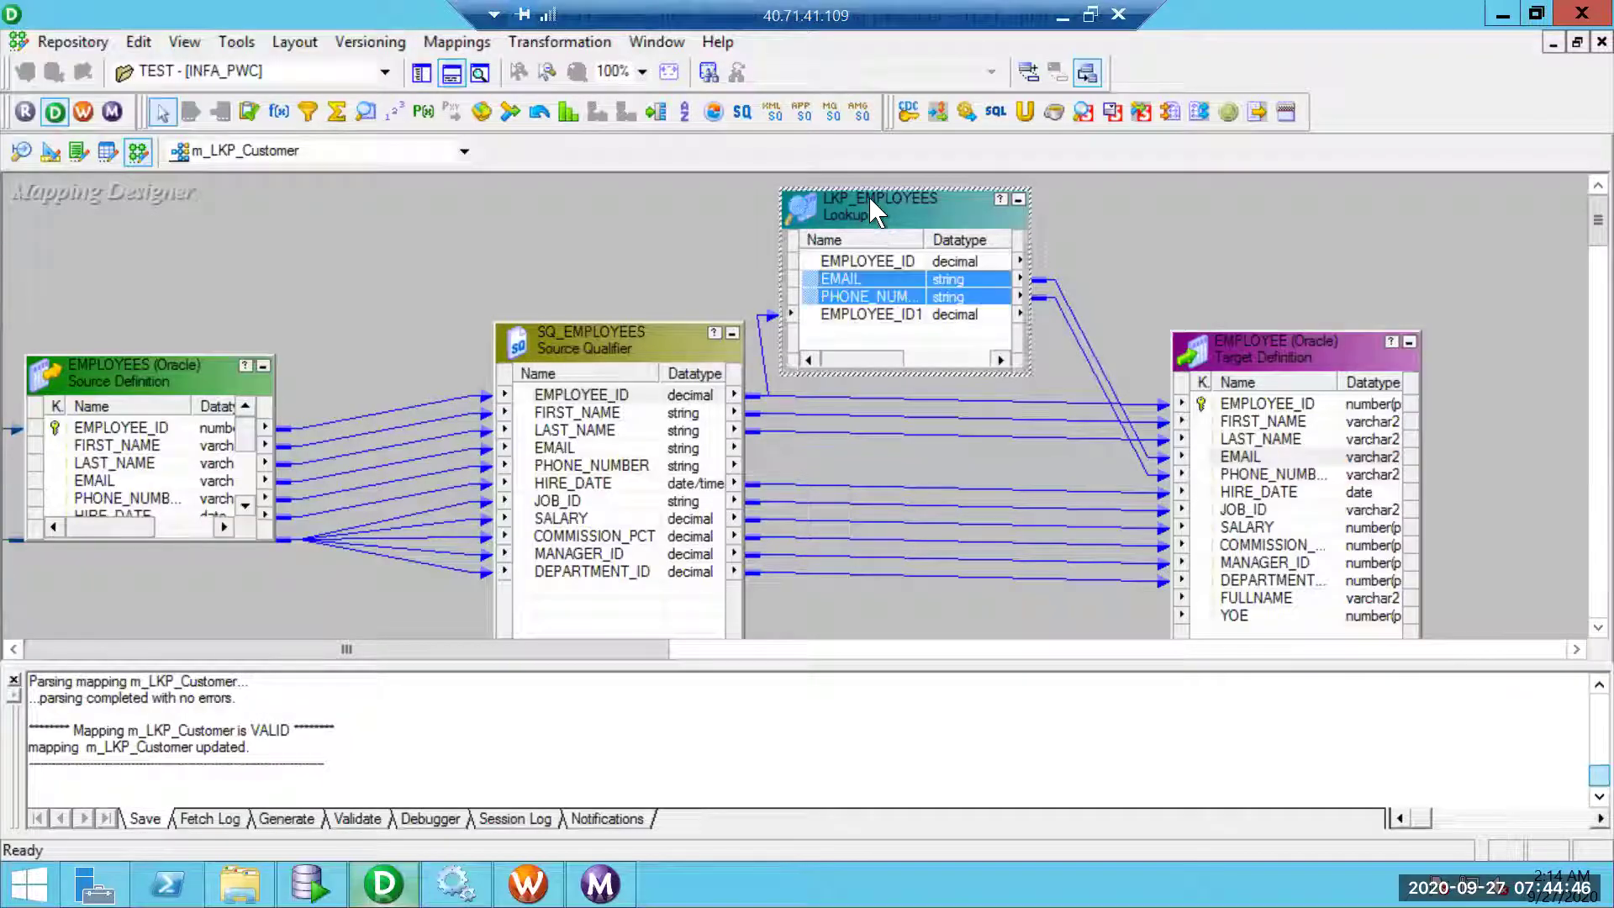
left_click(765, 361)
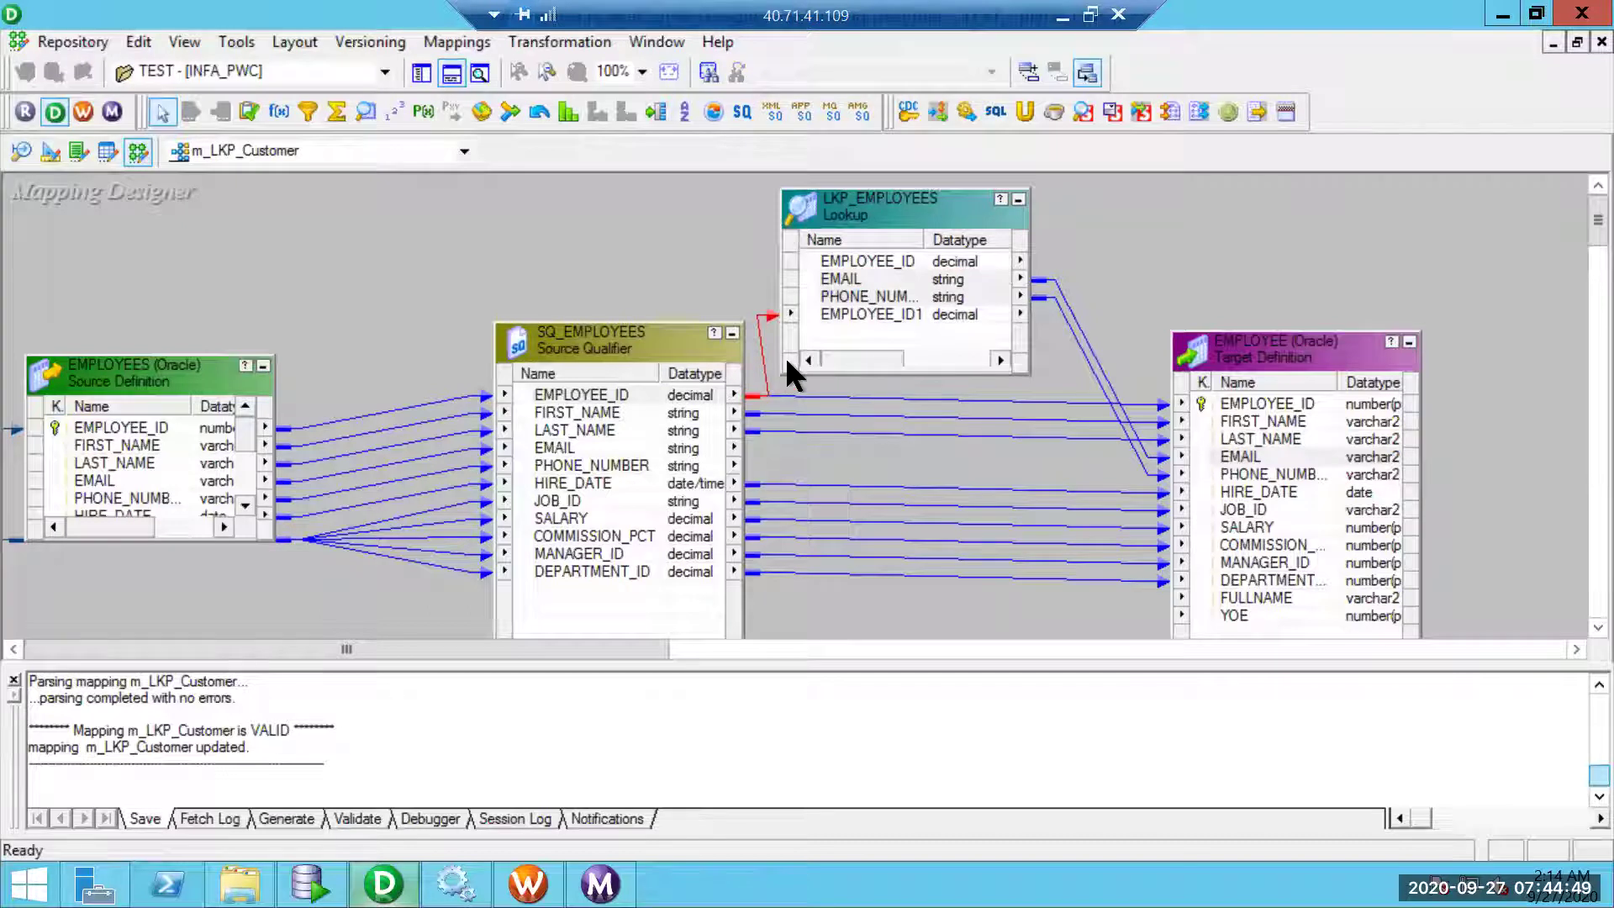
key("Delete")
left_click_drag(1105, 335, 1067, 378)
key("Delete")
- Rearrange the mapping, moving LKP_EMPLOYEES above the source definition and SQ_EMPLOYEES closer to the EMPLOYEE target
left_click_drag(902, 215, 325, 211)
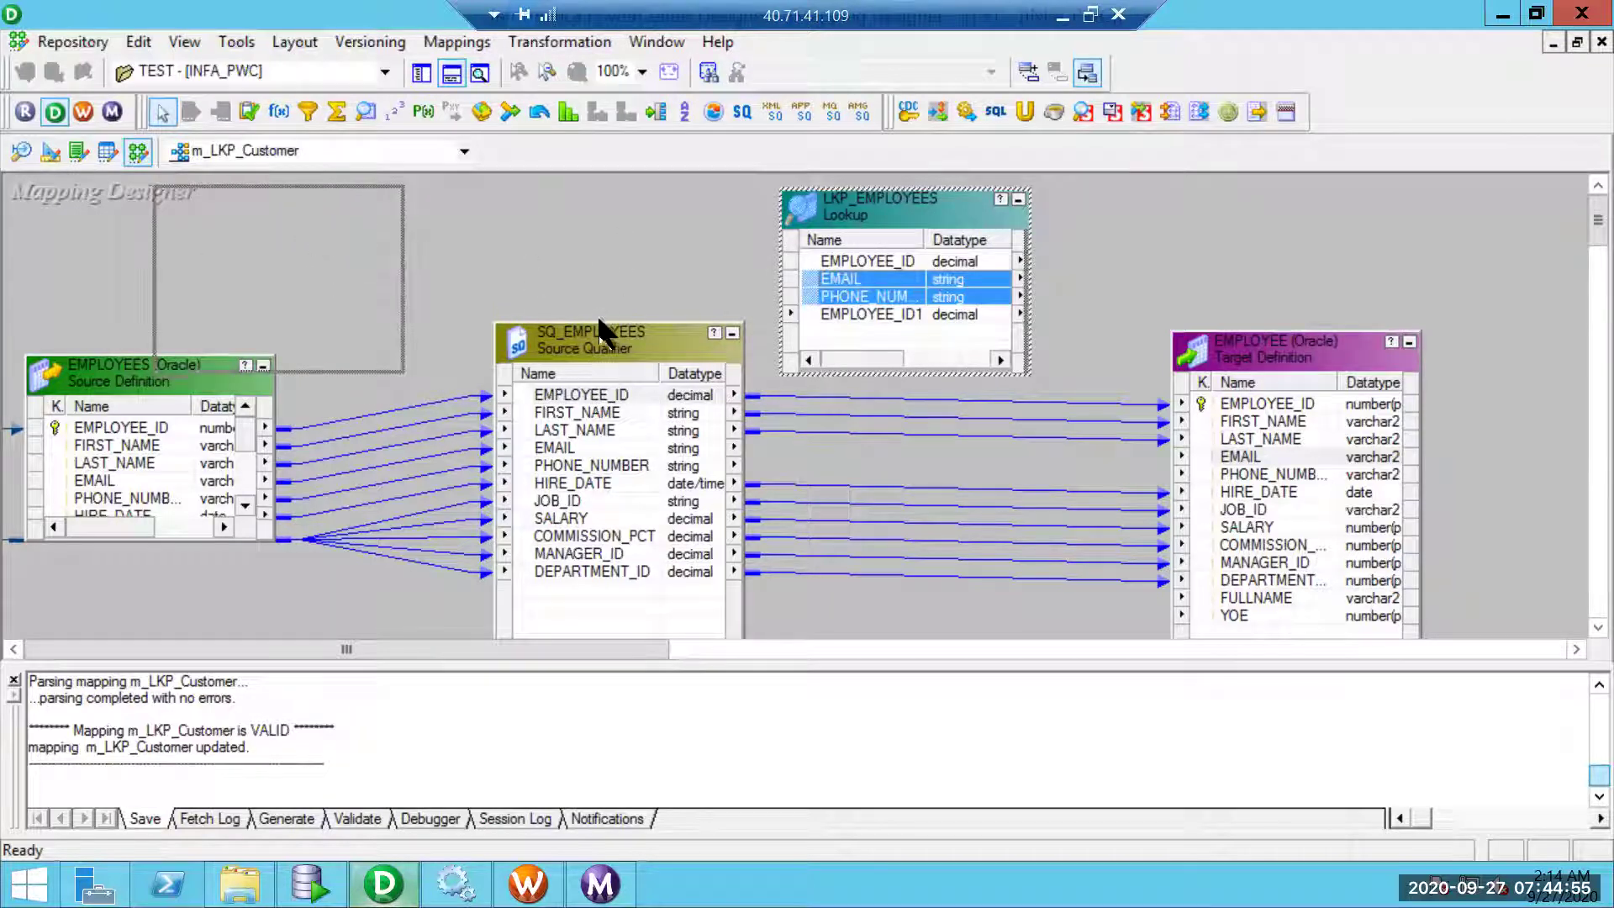
left_click_drag(582, 329, 780, 347)
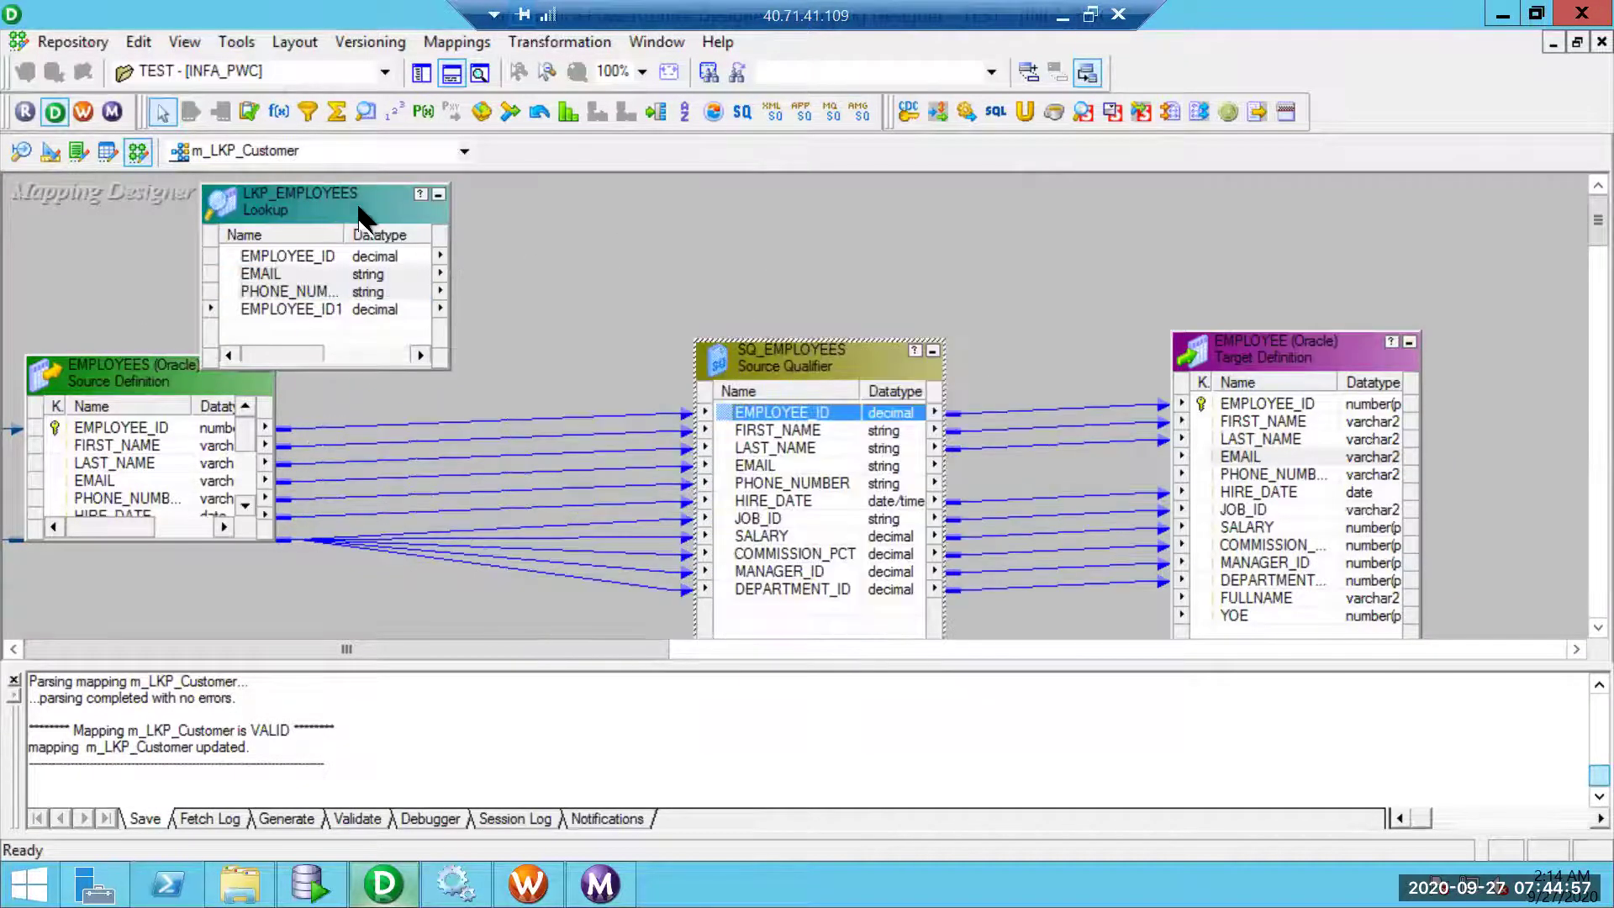
left_click_drag(367, 219, 432, 198)
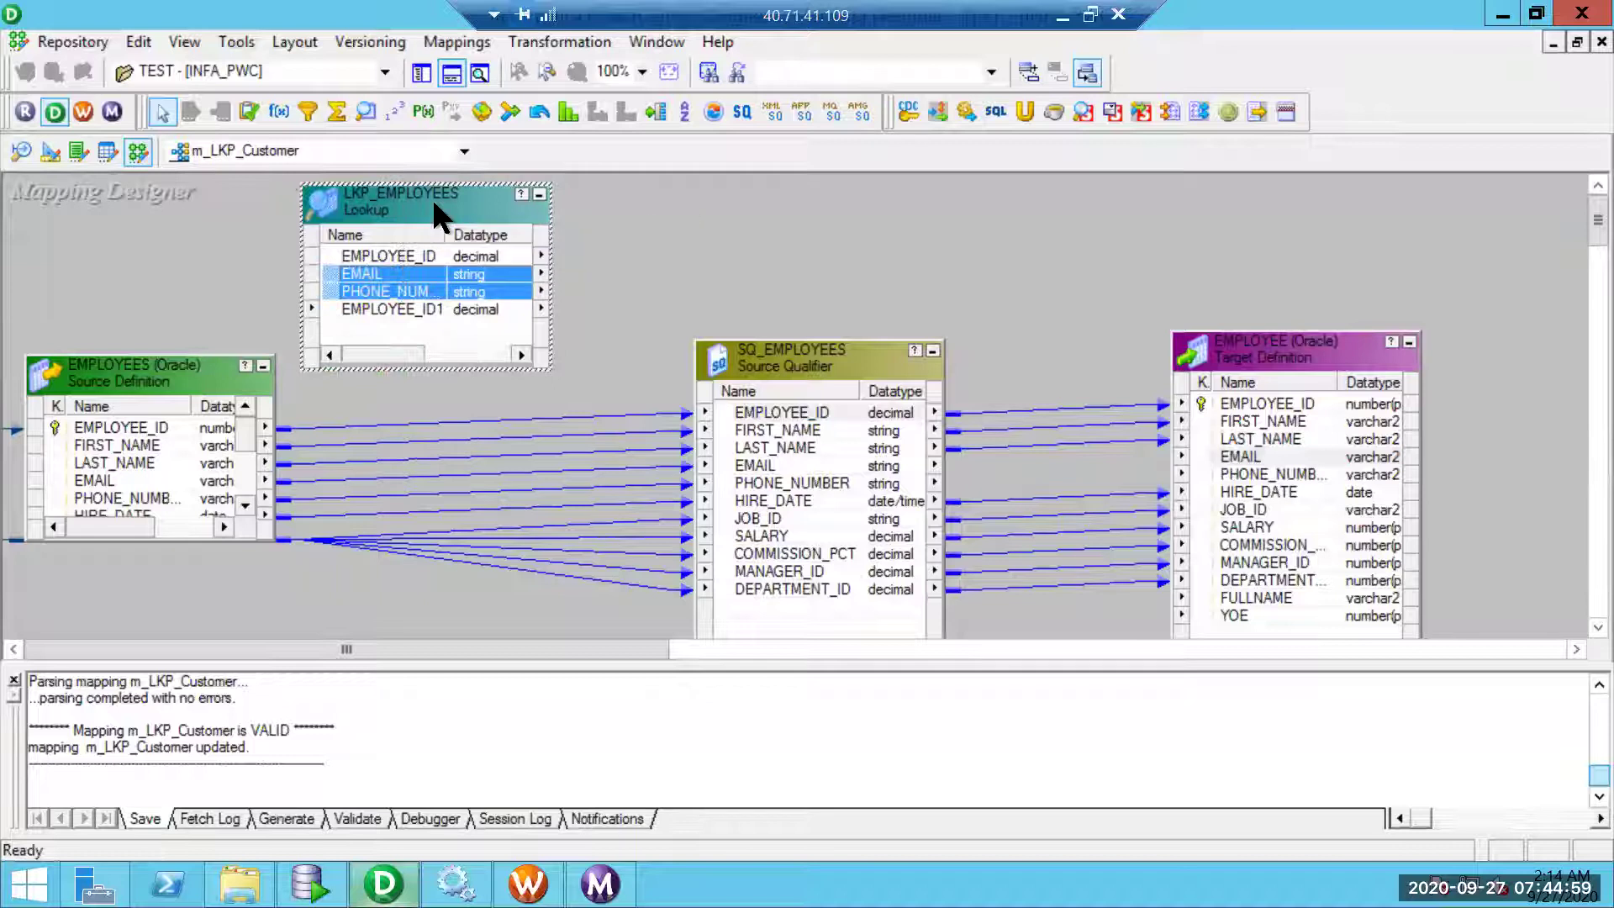
- Edit the LKP_EMPLOYEES transformation's ports and delete the PHONE_NUMBER port
double_click(432, 201)
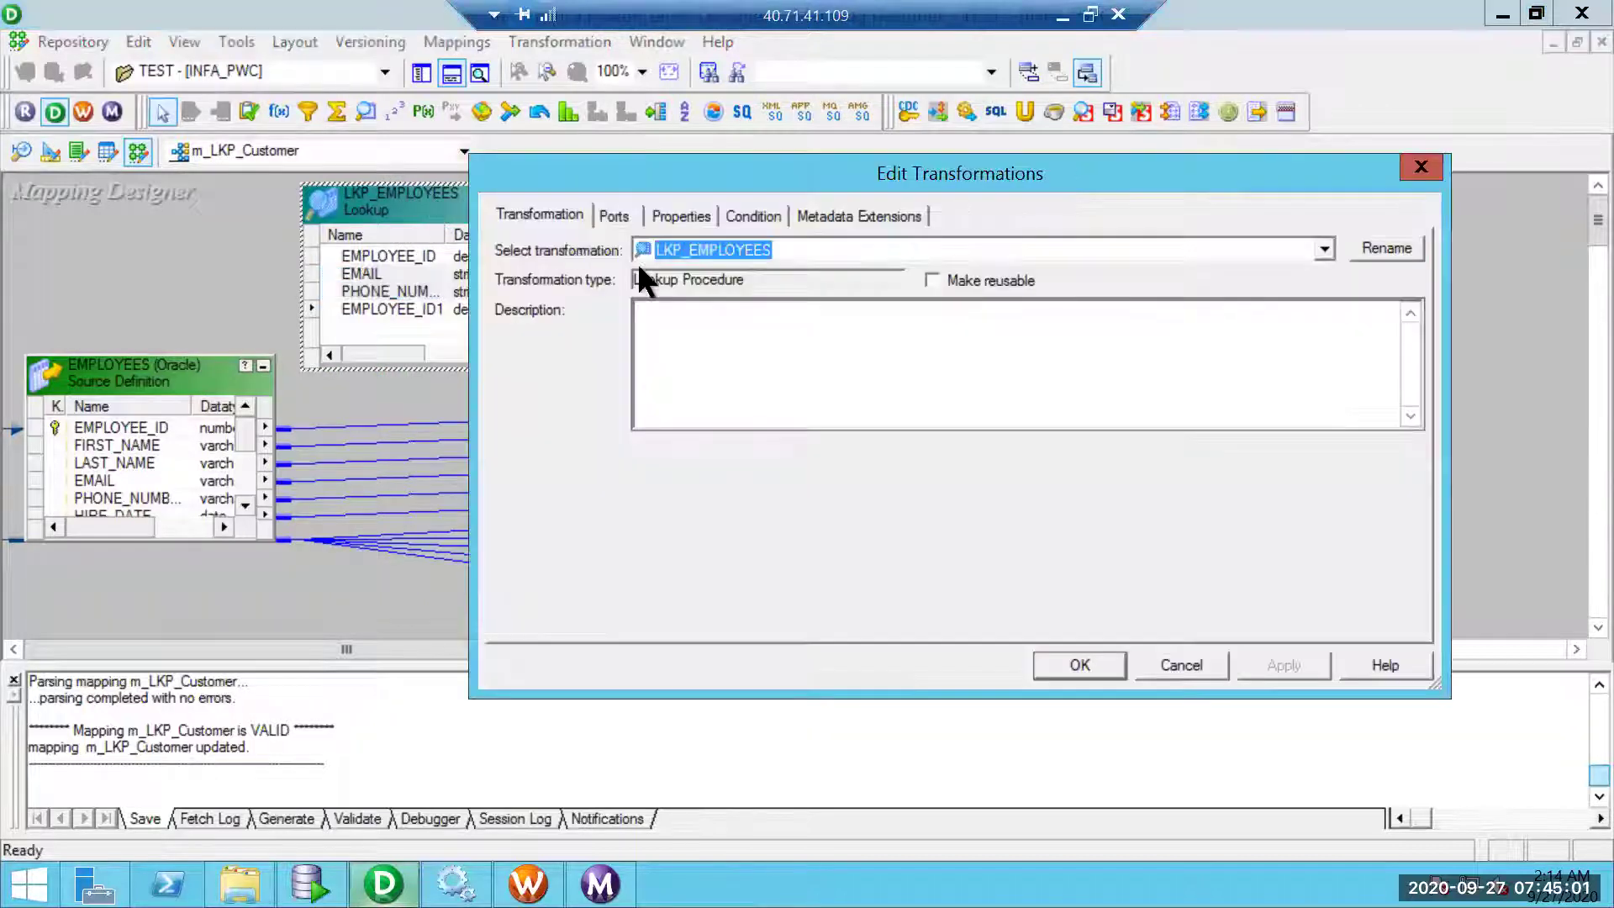
left_click(632, 215)
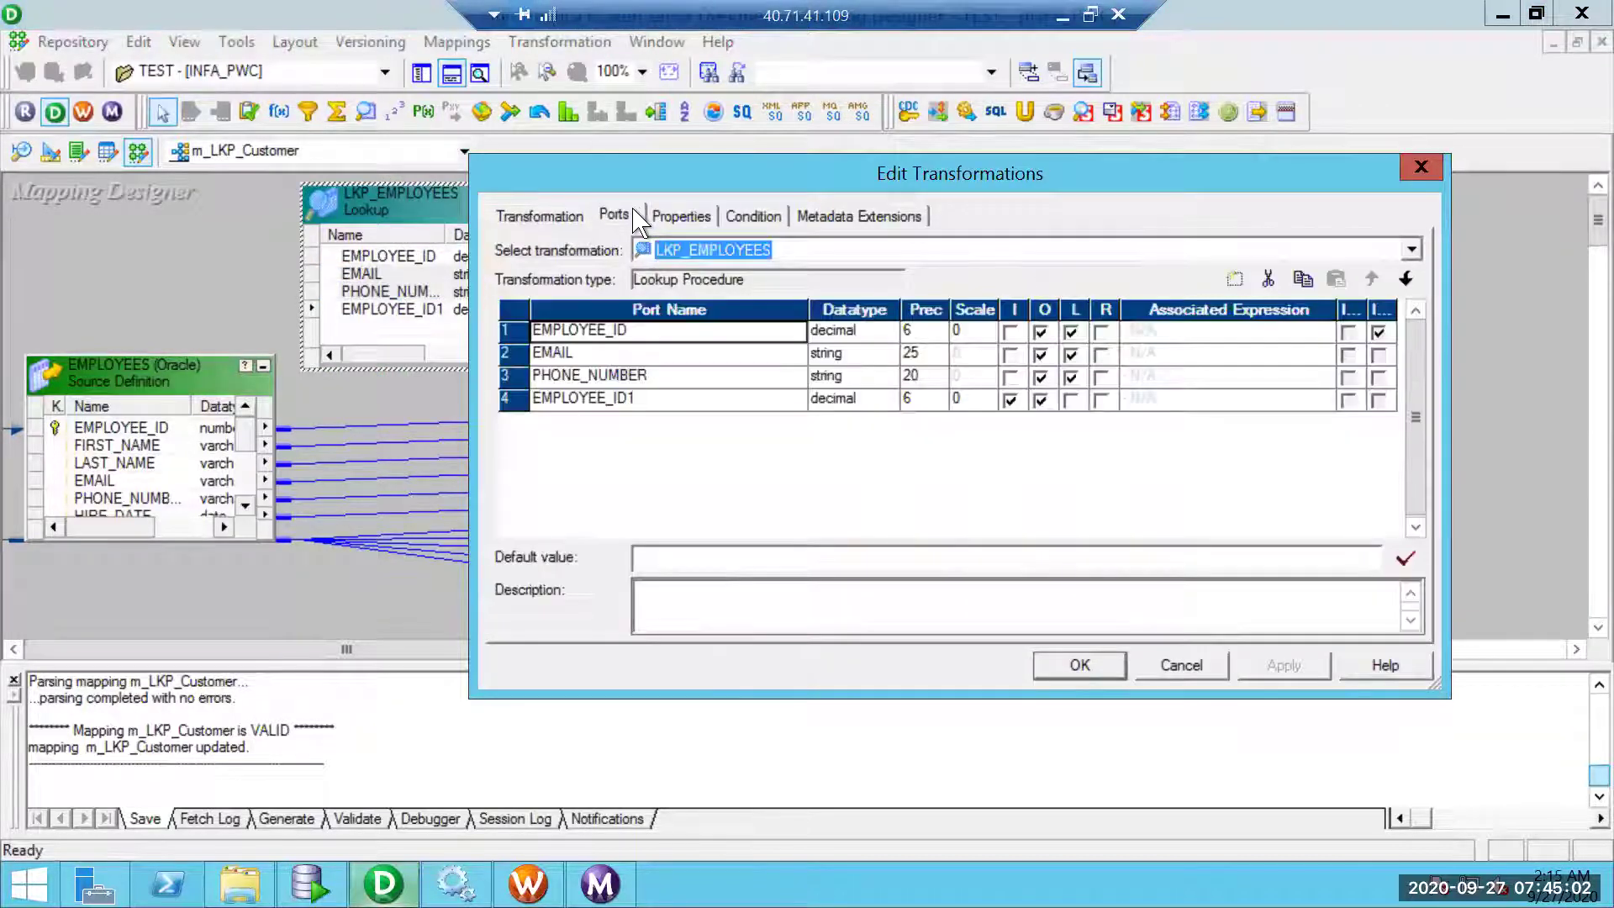
left_click(514, 376)
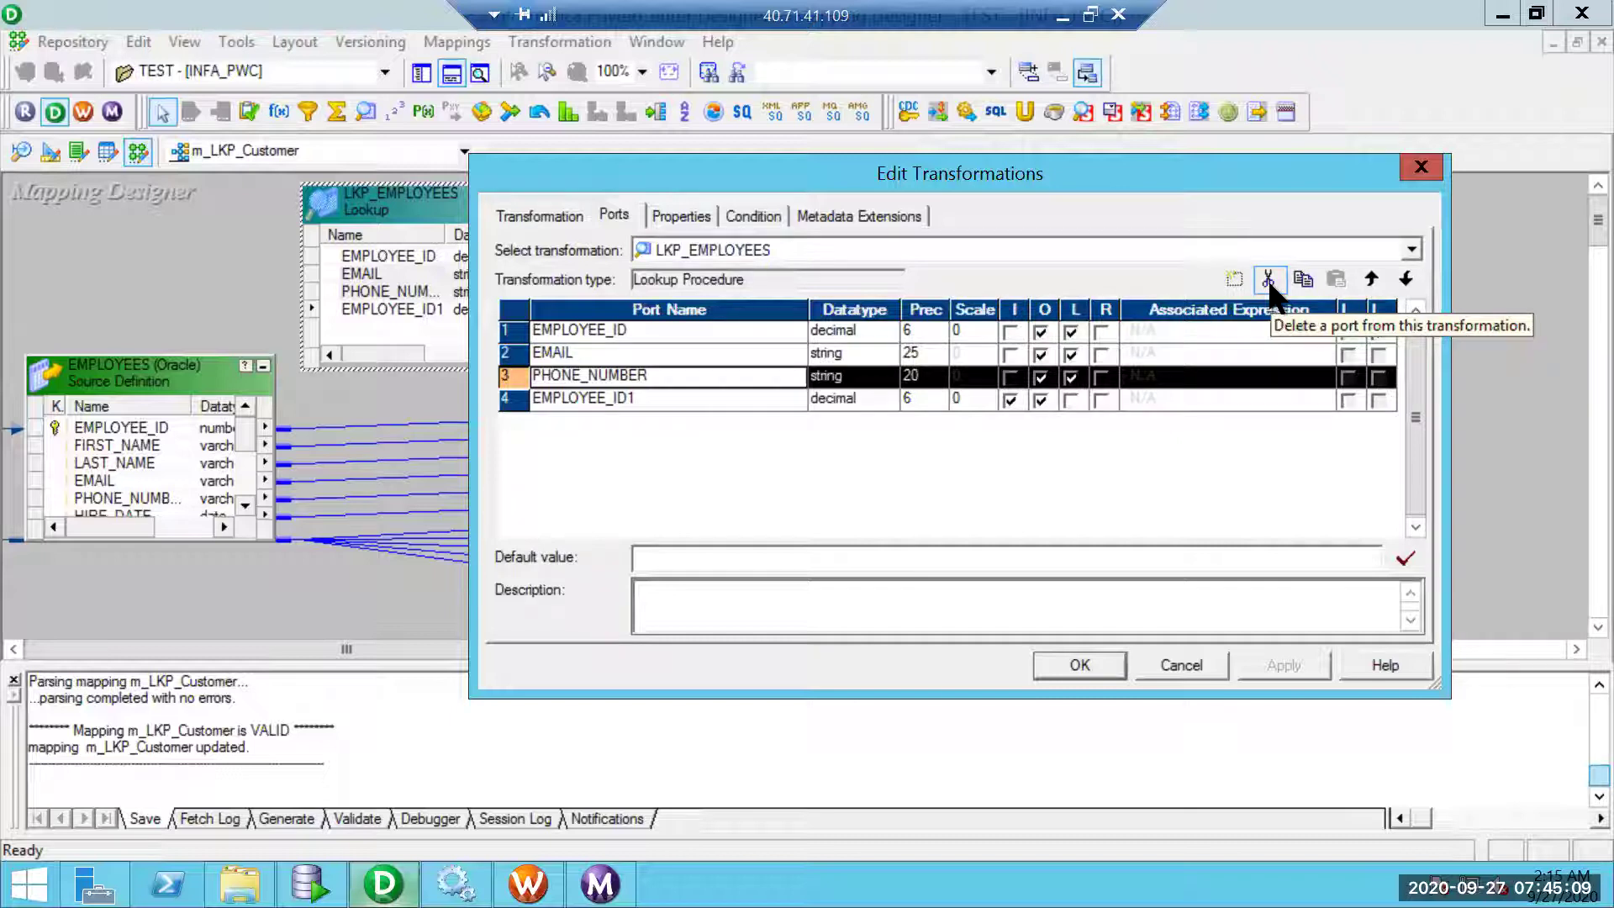
left_click(1104, 354)
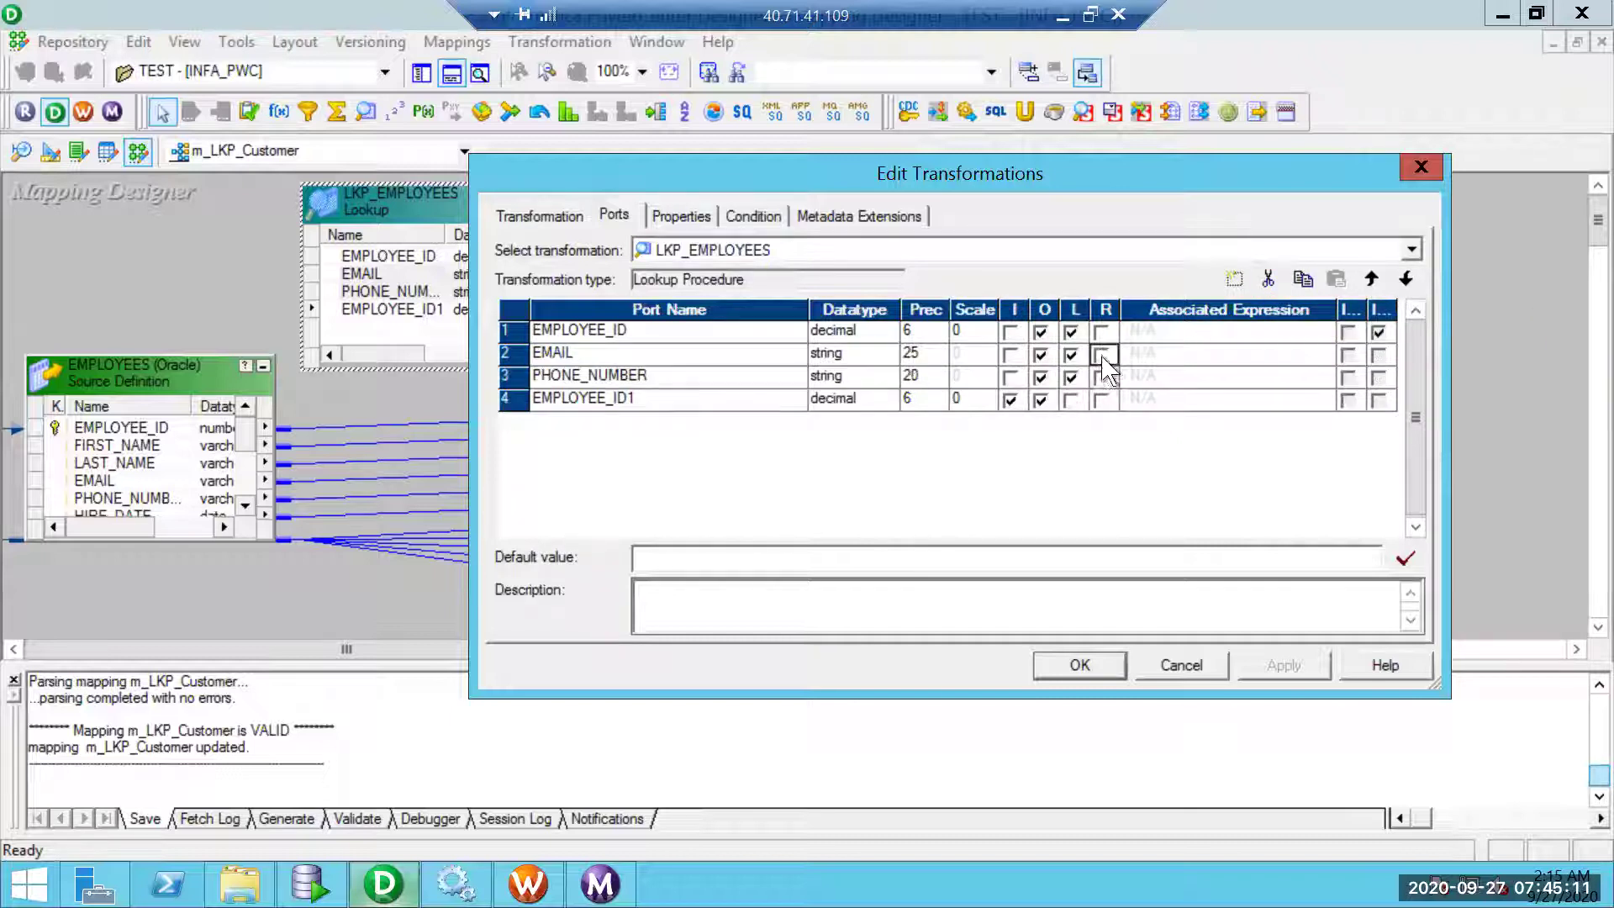
left_click(1099, 377)
left_click(1101, 377)
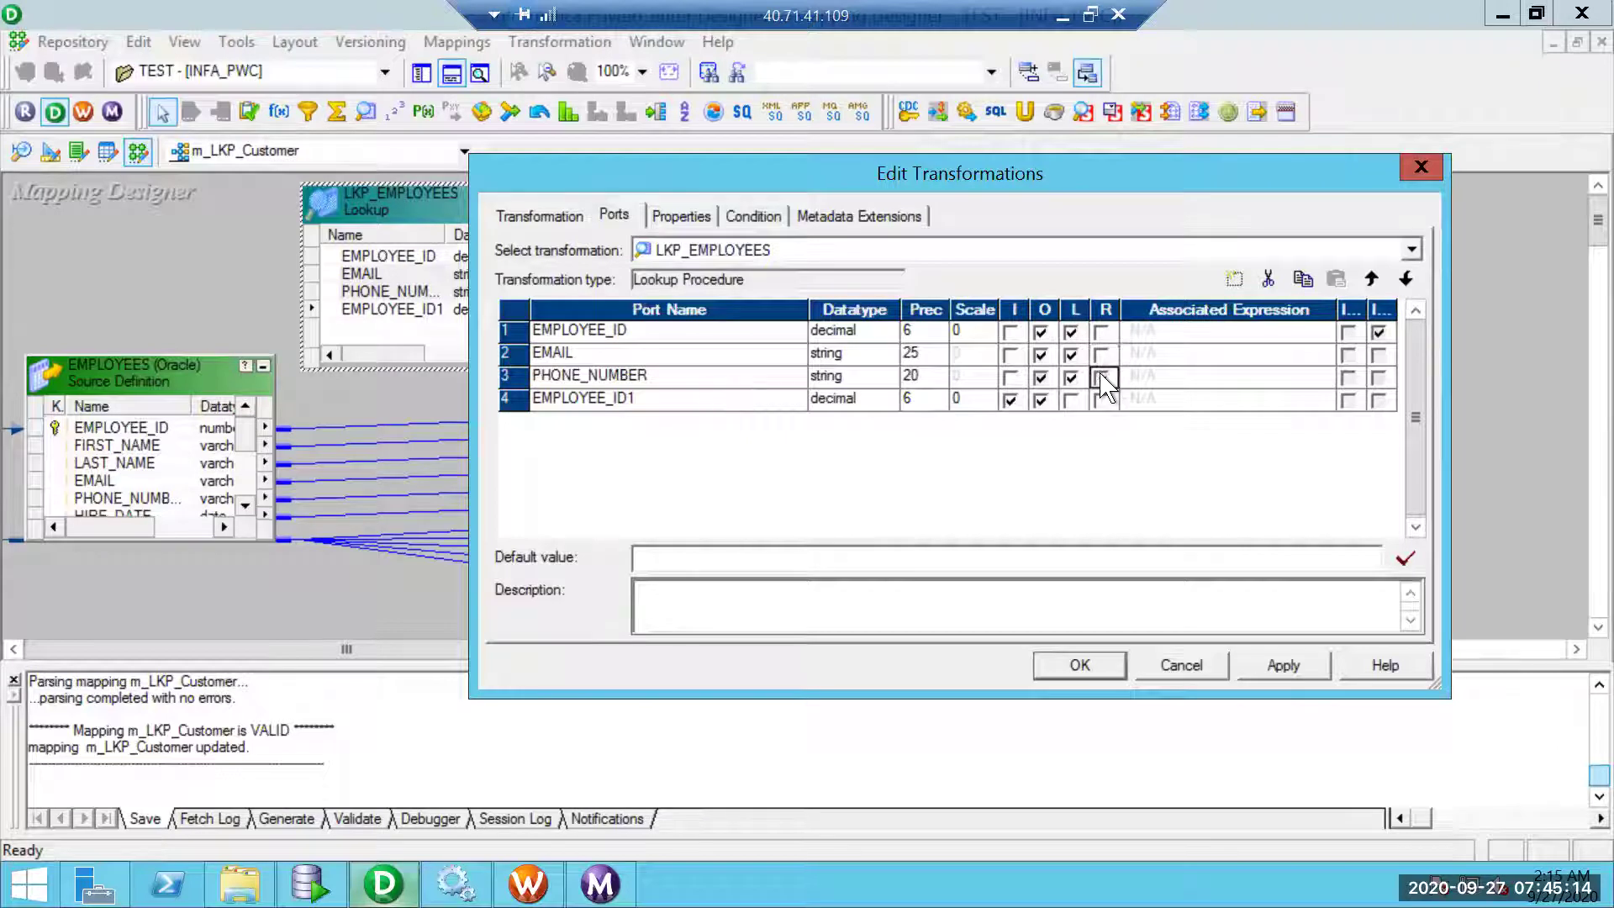
left_click(658, 375)
left_click(1268, 280)
- Rename the EMAIL port to CUSTOM, set its precision to 100 and mark it as the return port
left_click(595, 347)
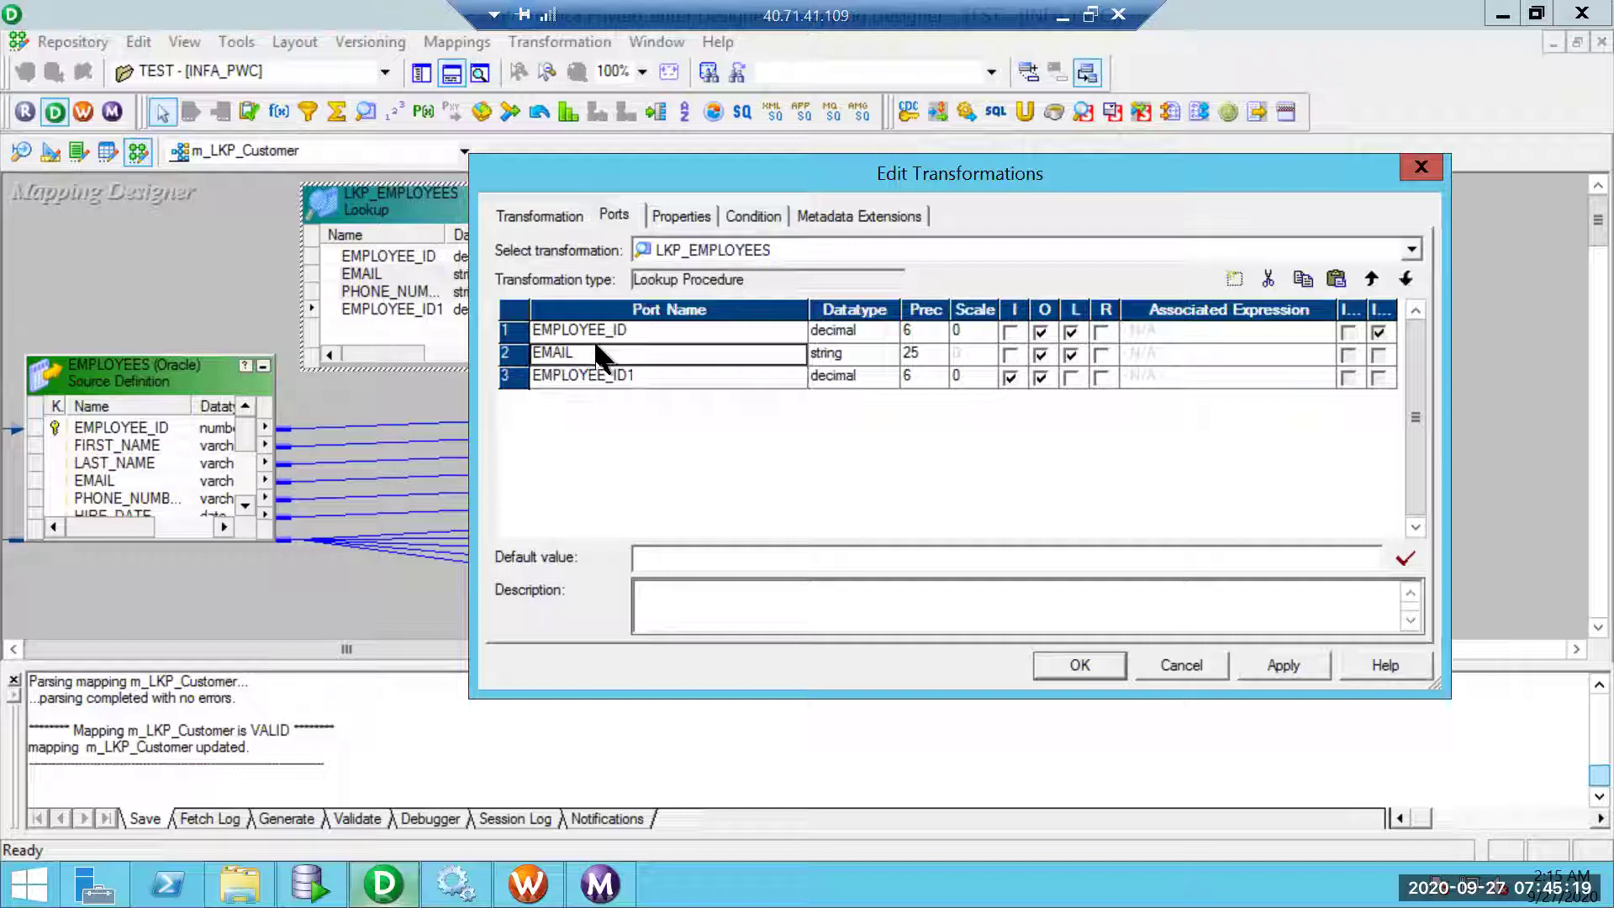
type("CUSTOM")
left_click(925, 353)
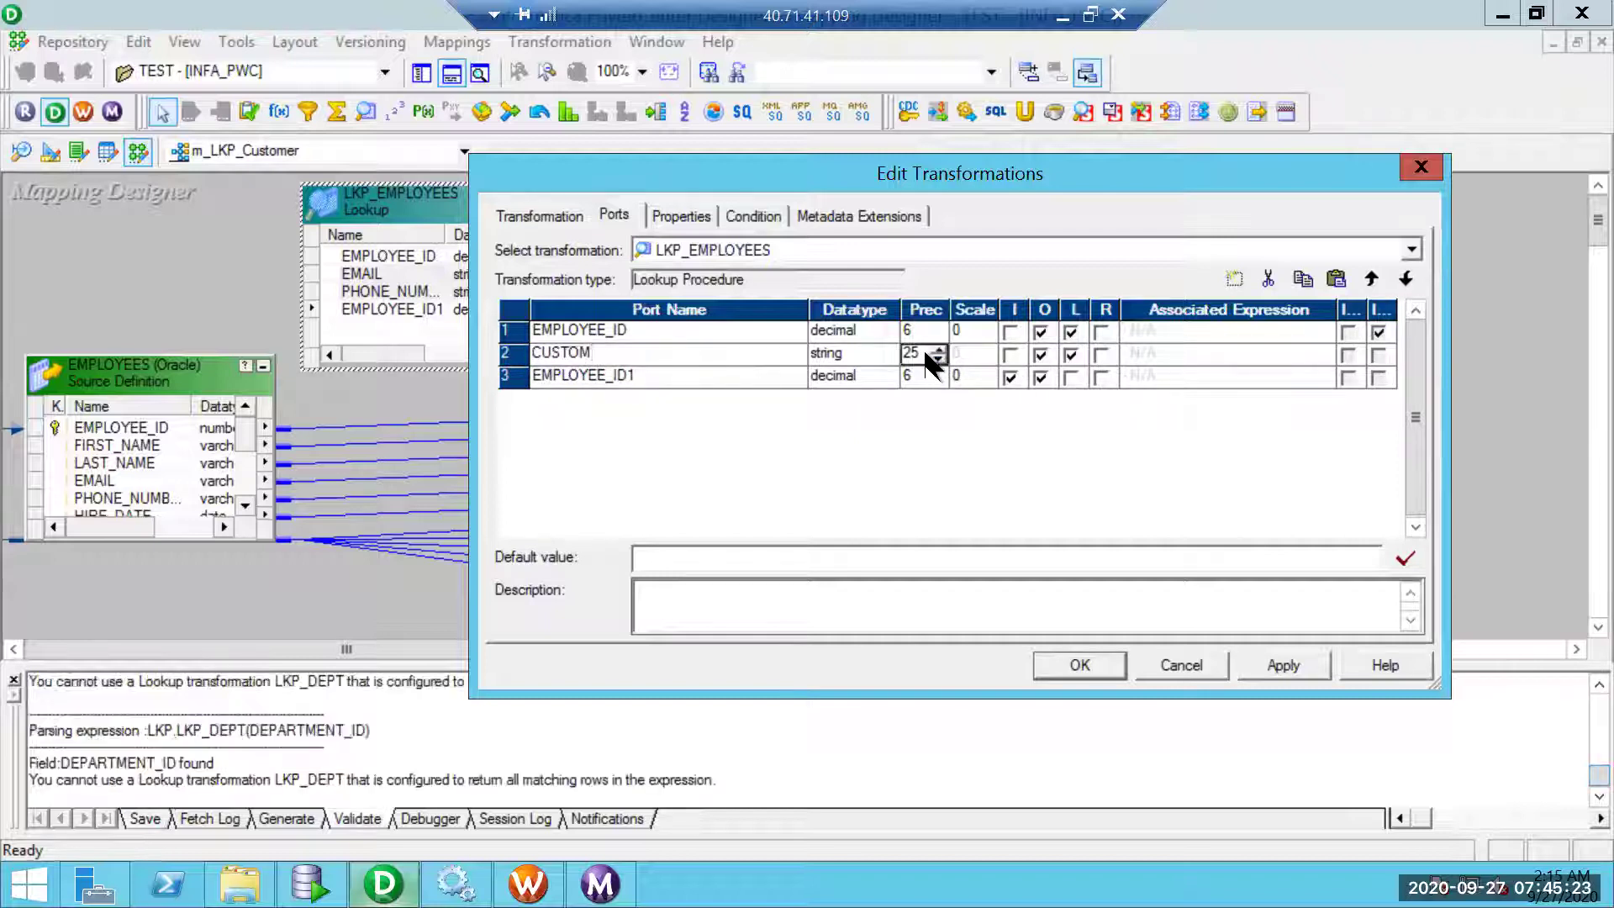
double_click(926, 354)
type("100")
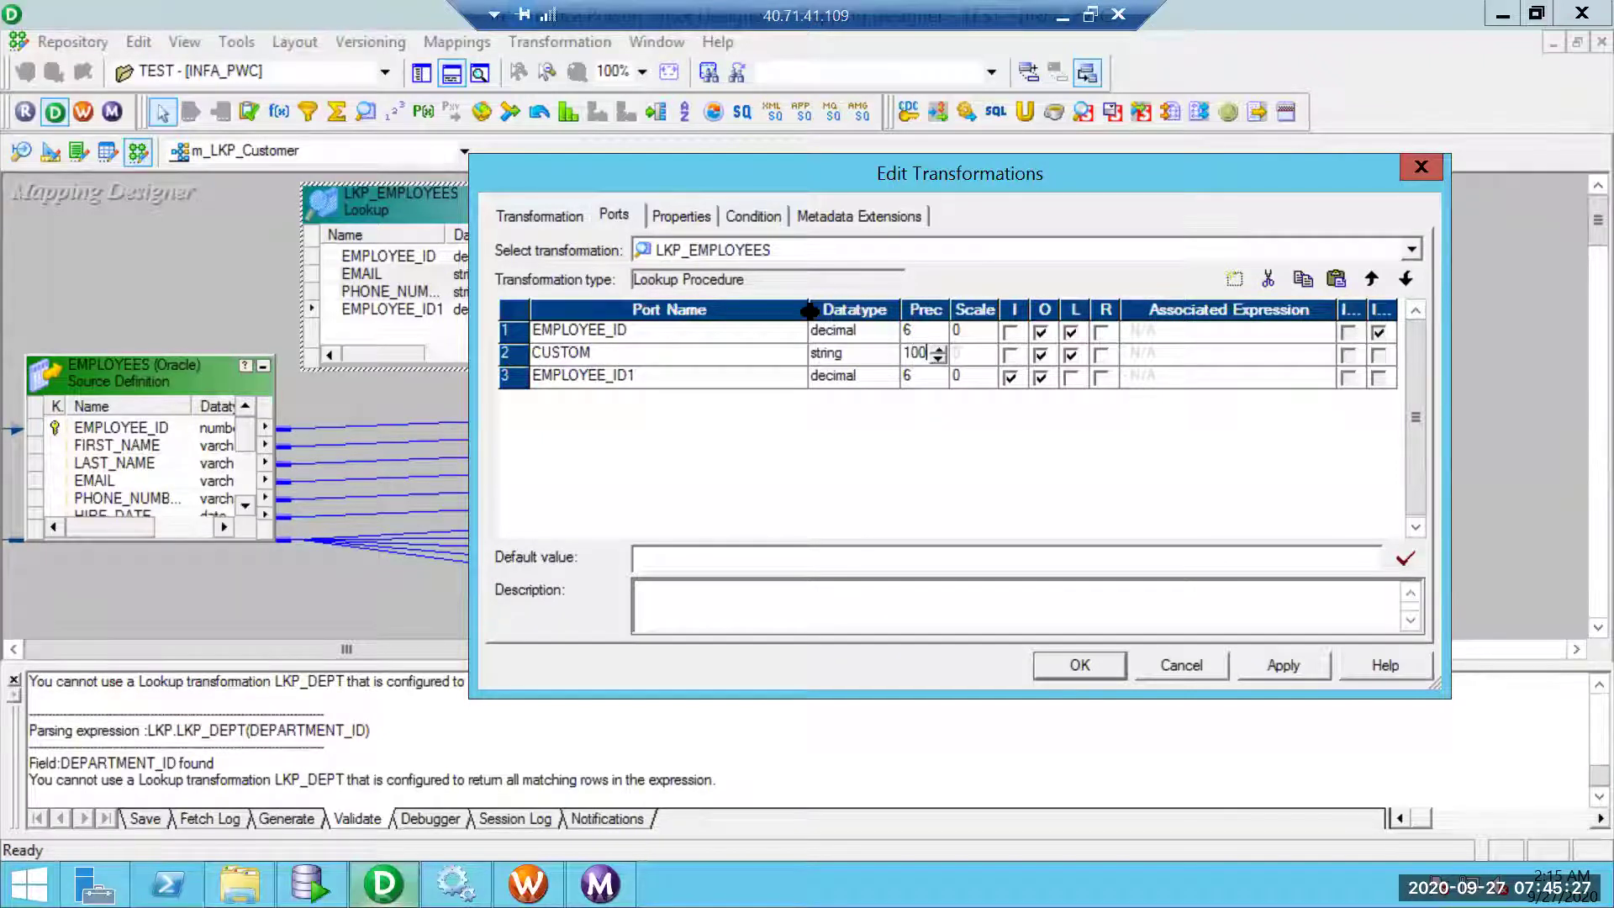
left_click(1102, 355)
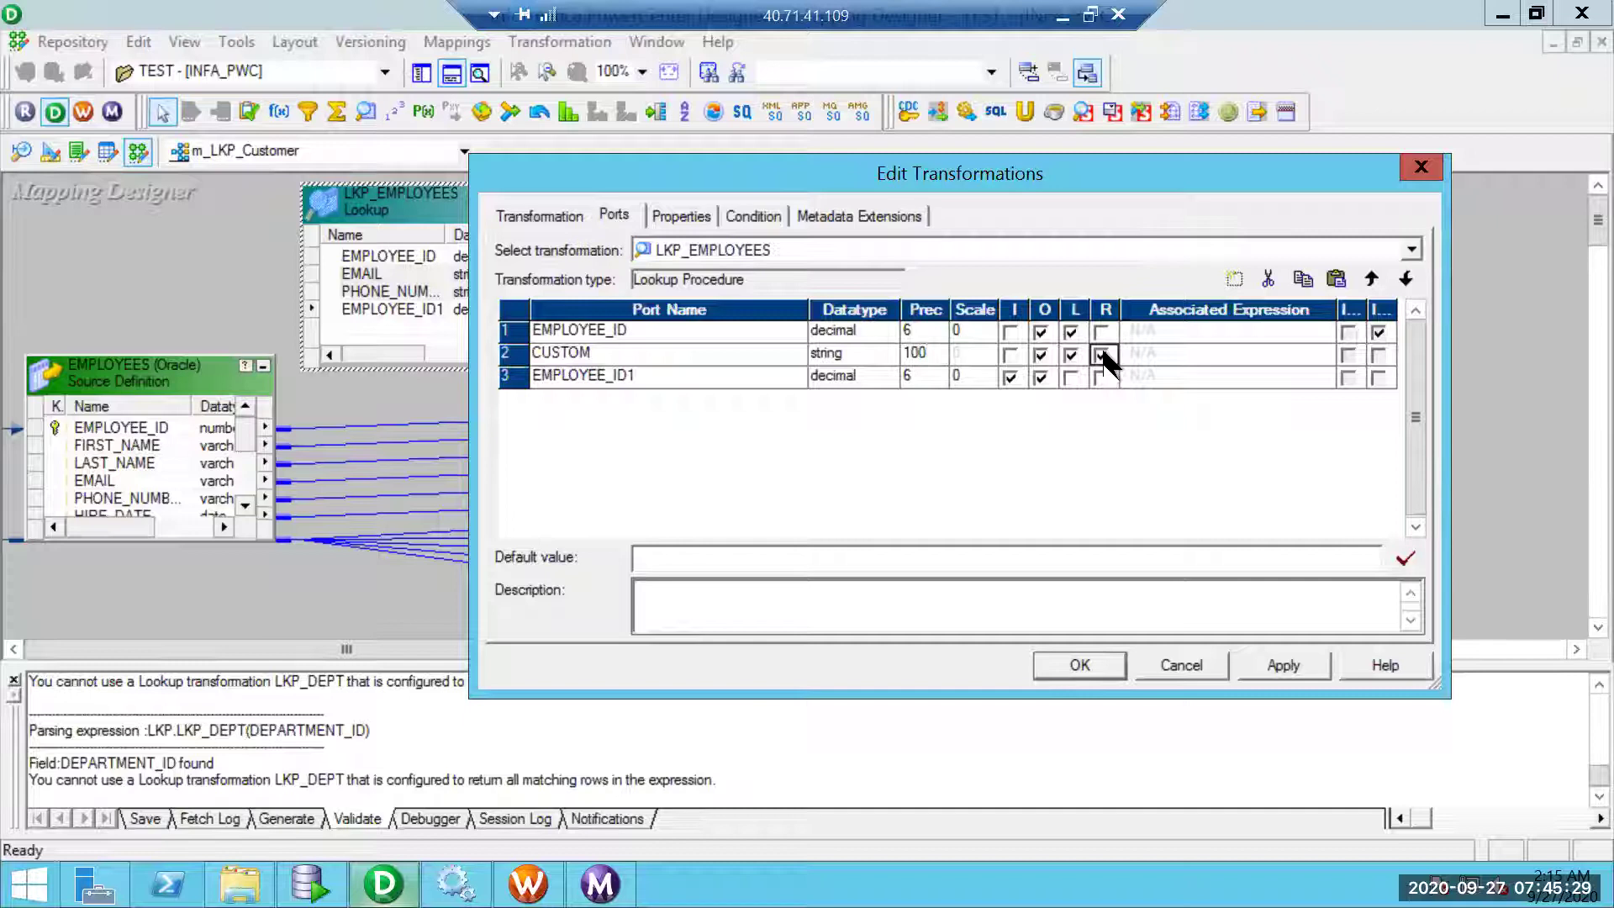
- Generate the default query for the LKP_EMPLOYEES Lookup Sql Override and copy the whole statement
left_click(683, 217)
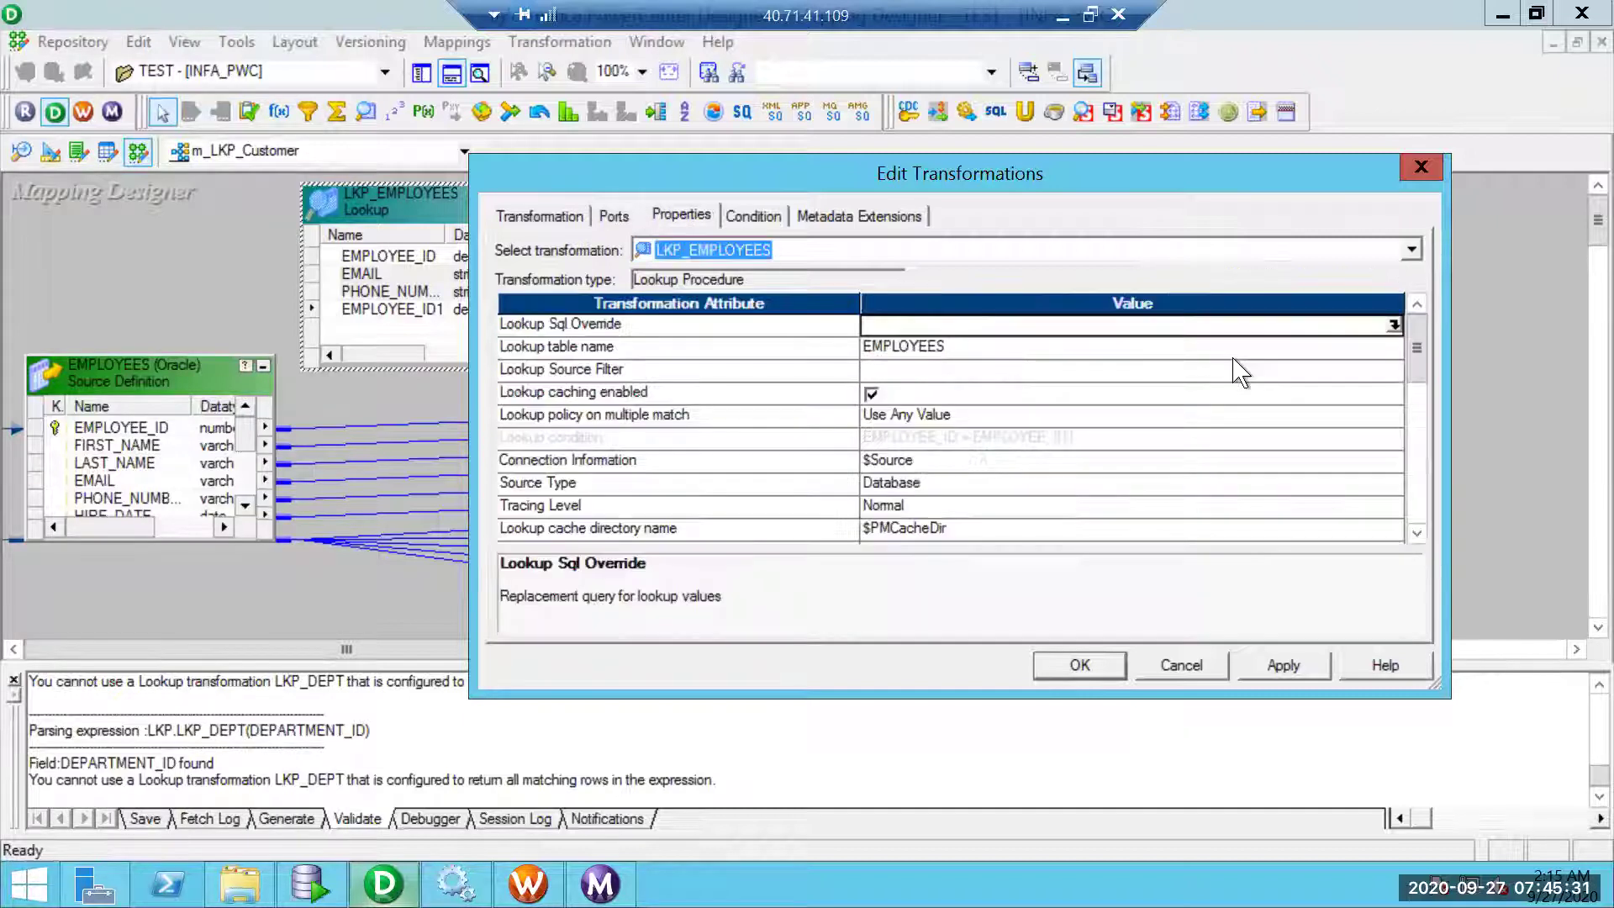
left_click(1393, 324)
left_click(1268, 575)
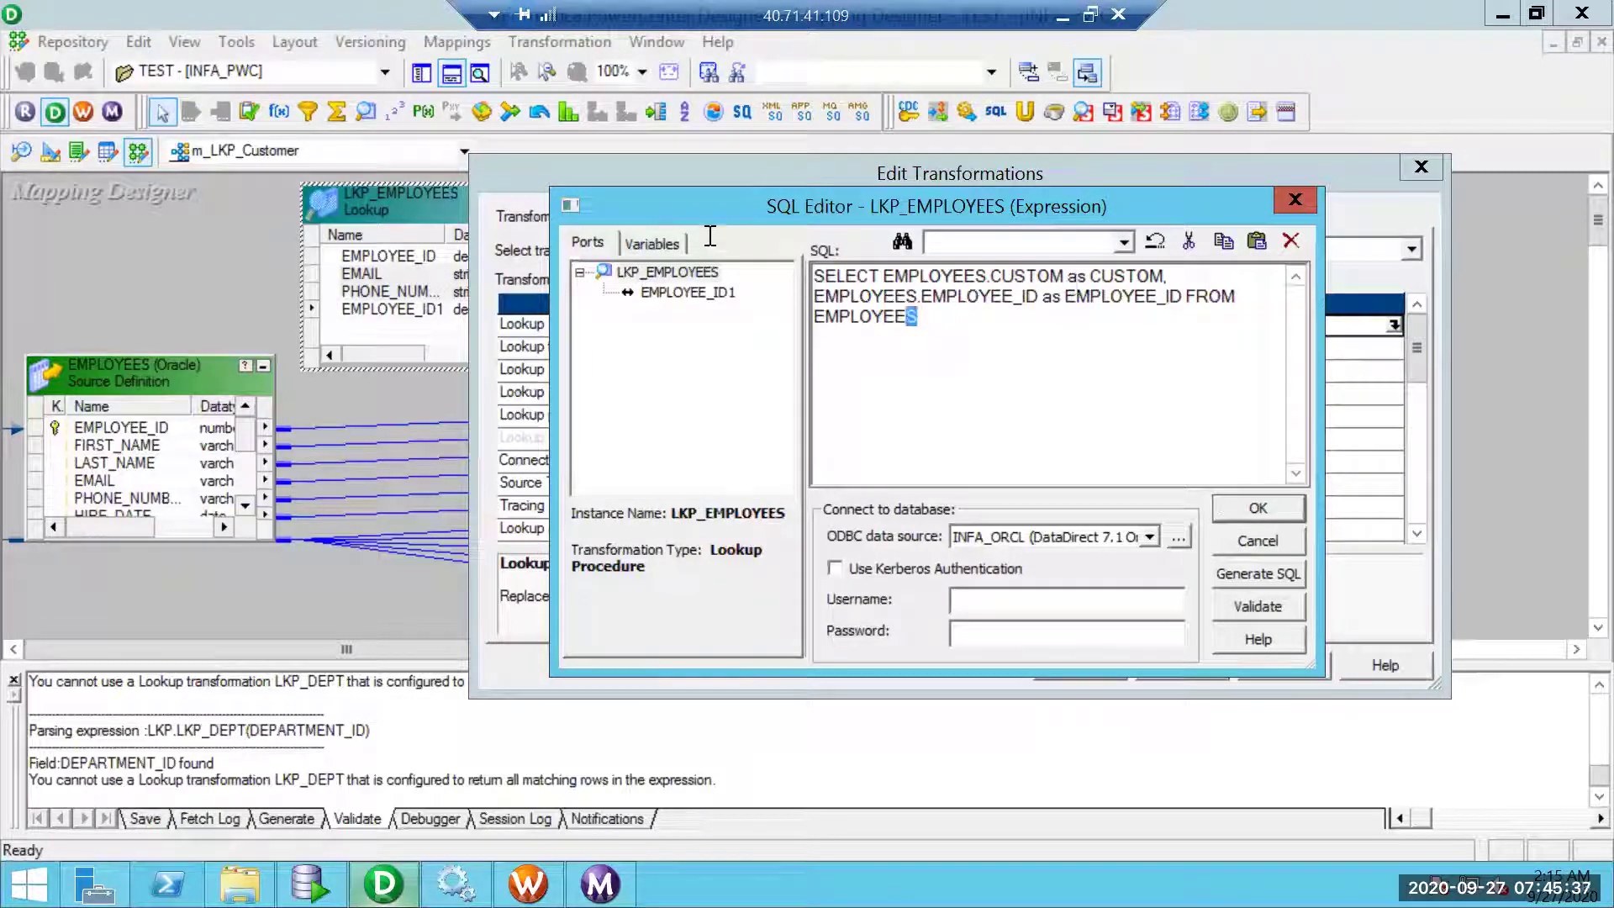
key("ctrl+a")
key("ctrl+c")
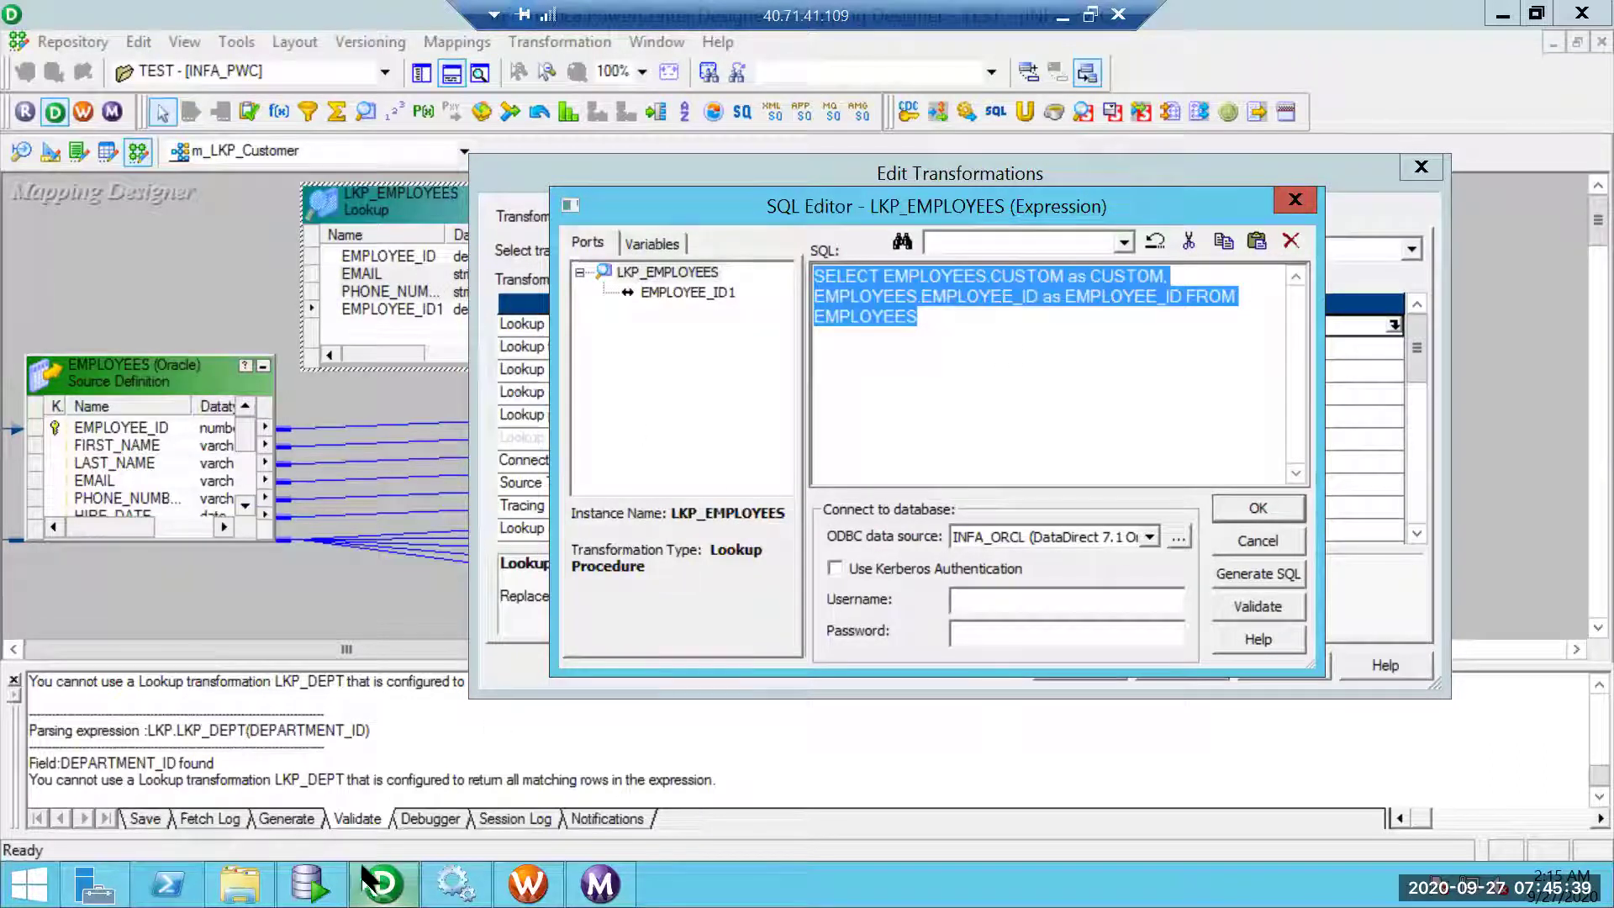
- Switch to Oracle SQL Developer and replace the ALTER TABLE statement in the TEST~1 worksheet with the copied lookup query
left_click(312, 885)
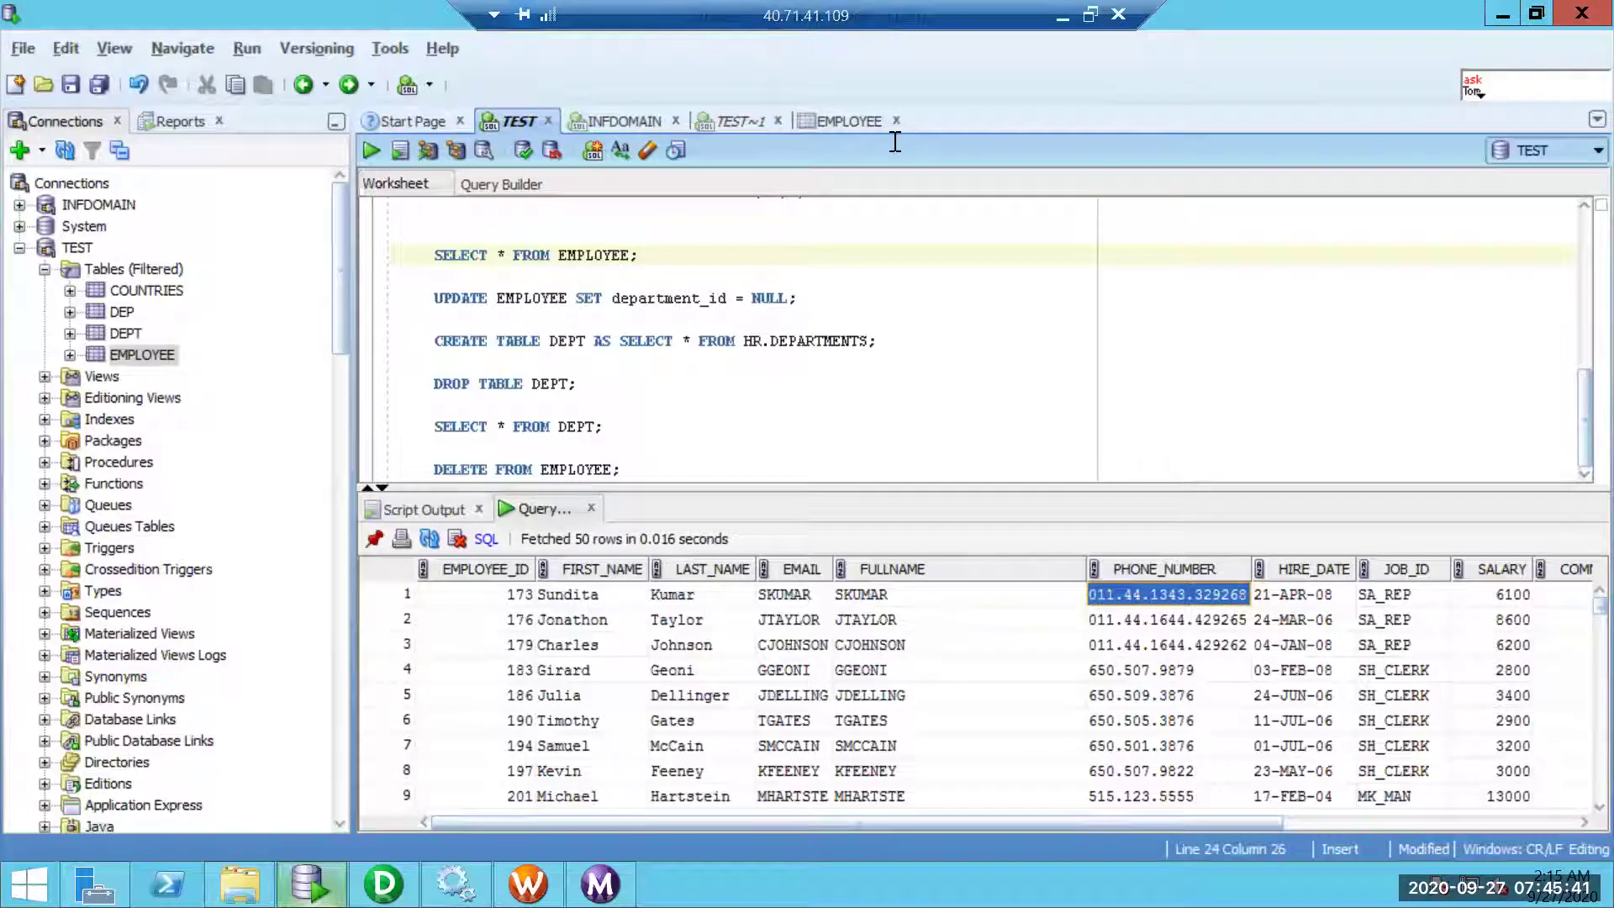
left_click(740, 123)
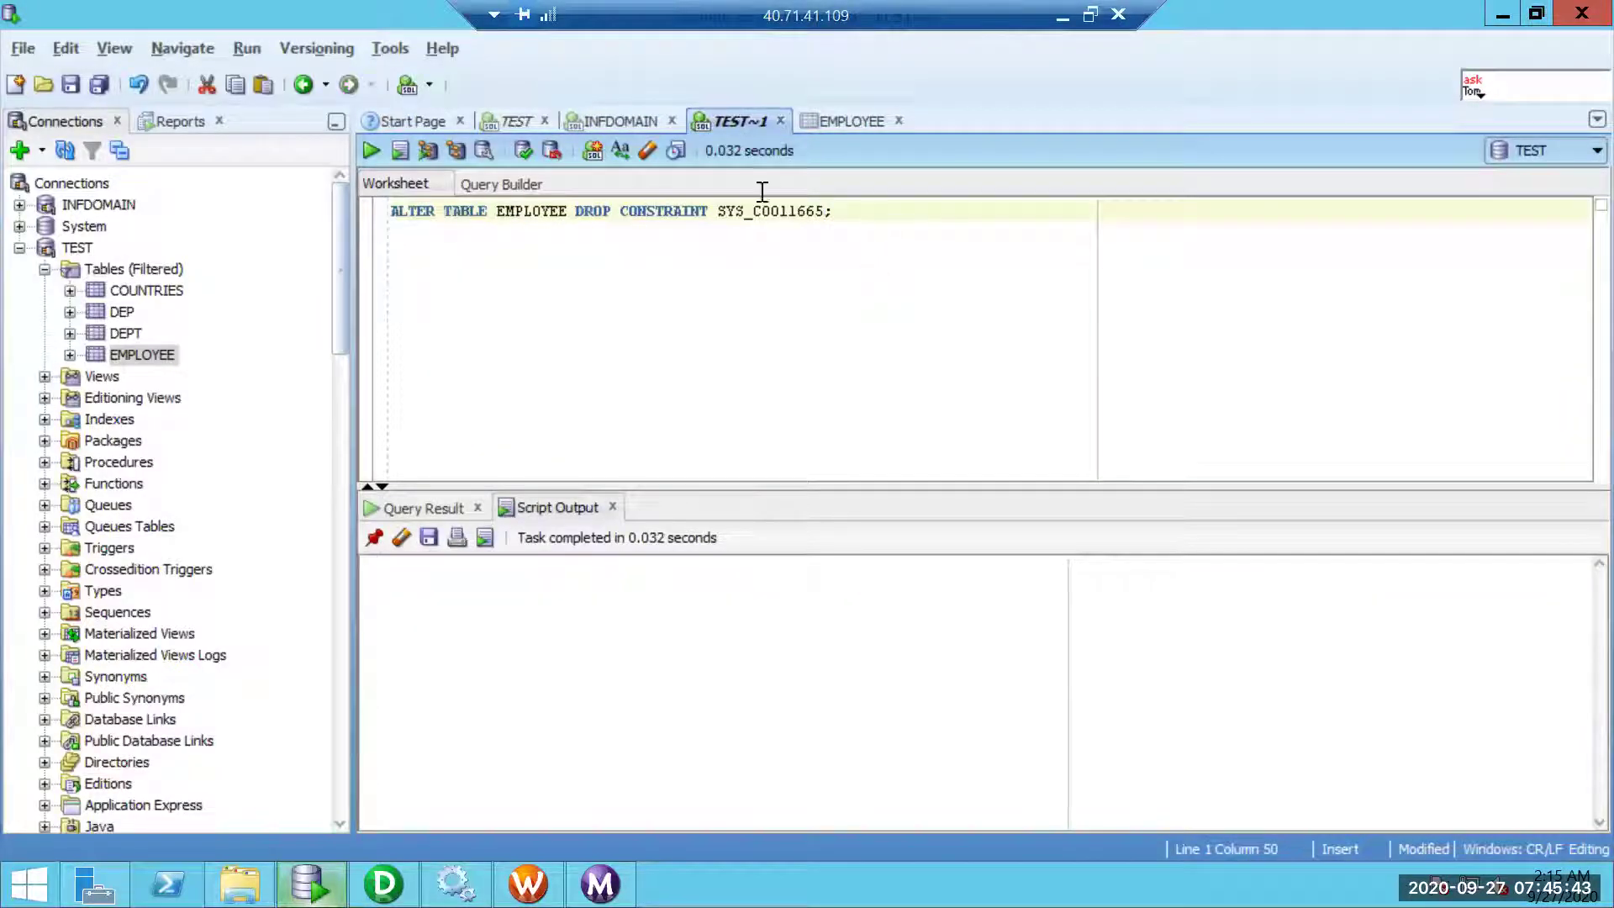
key("shift+Home")
key("ctrl+v")
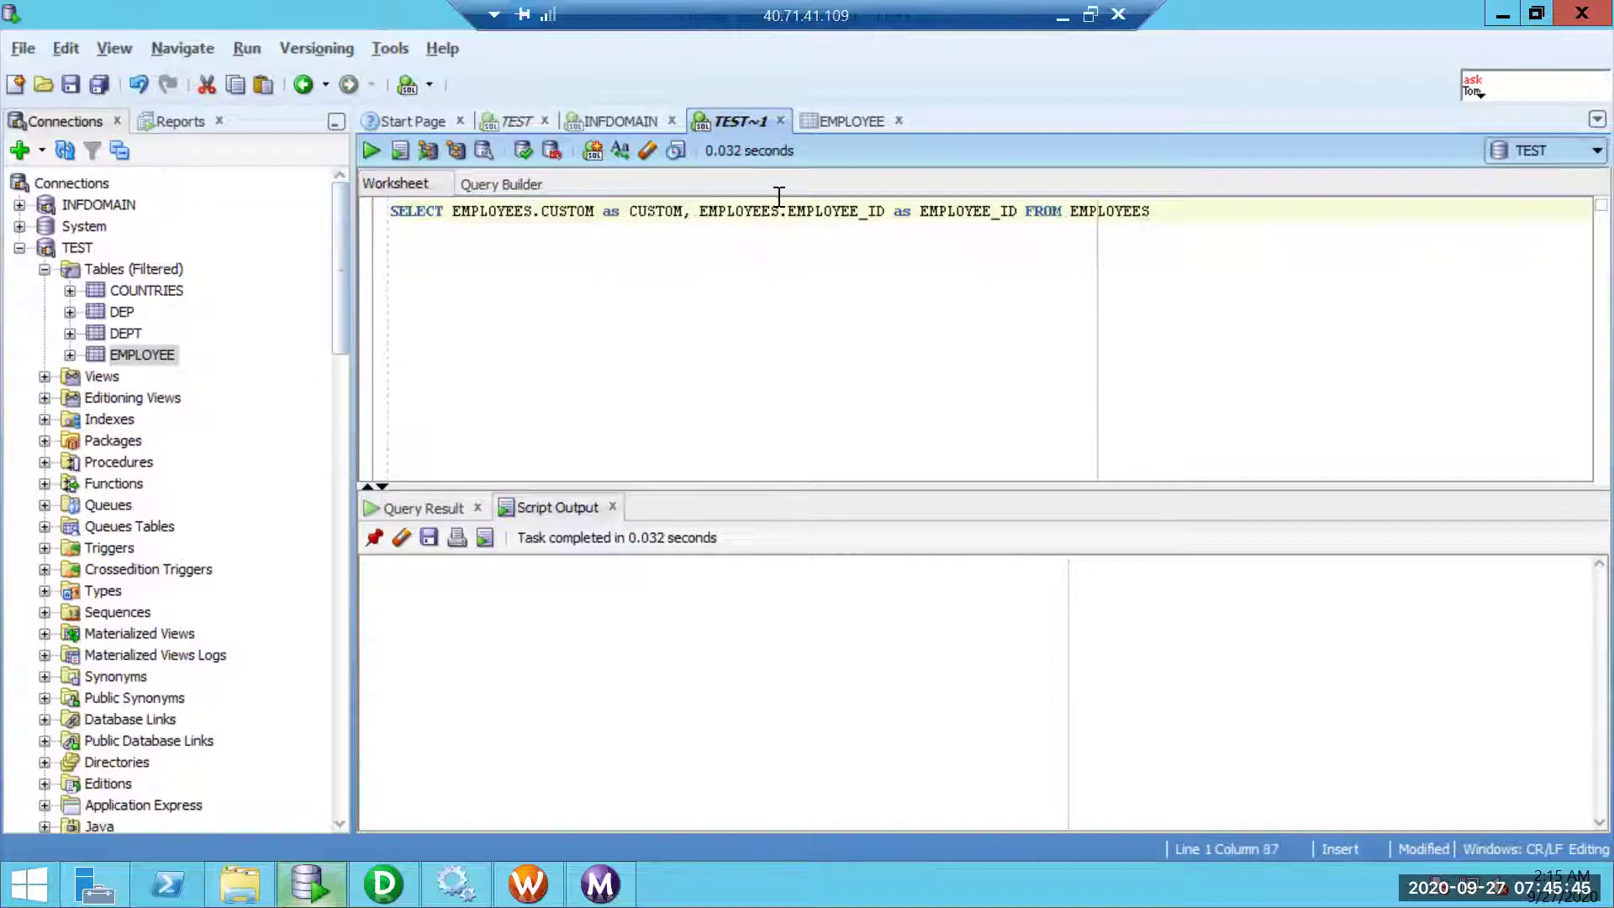
- Replace EMPLOYEES.CUSTOM in the query with EMAIL||'_'||PHONE and run the statement
left_click_drag(594, 212, 453, 215)
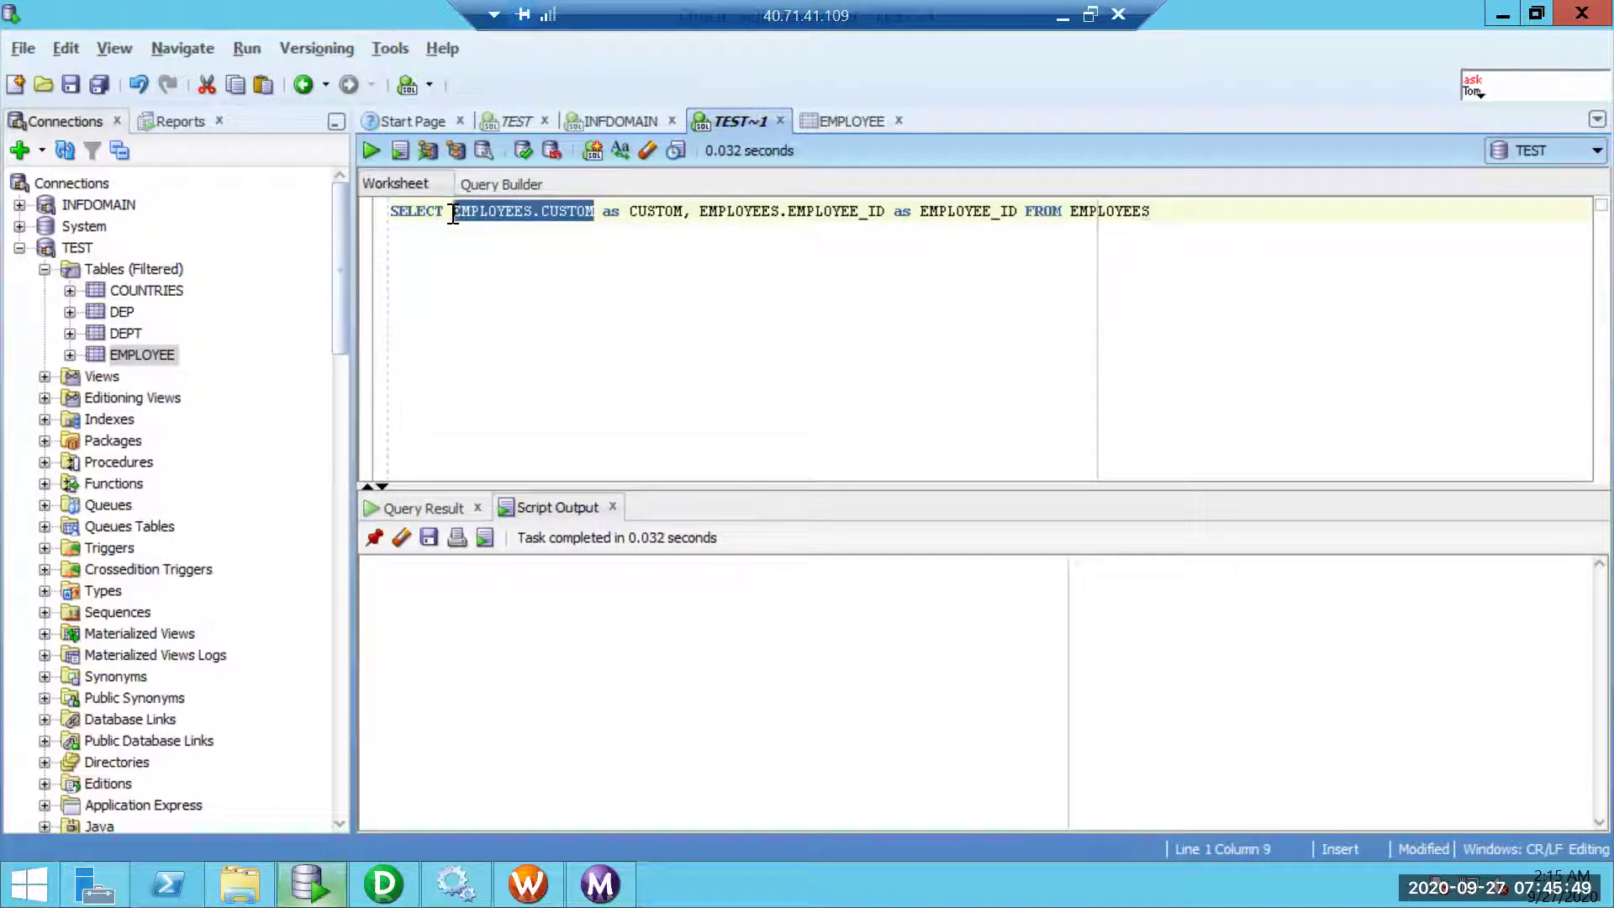
key("Delete")
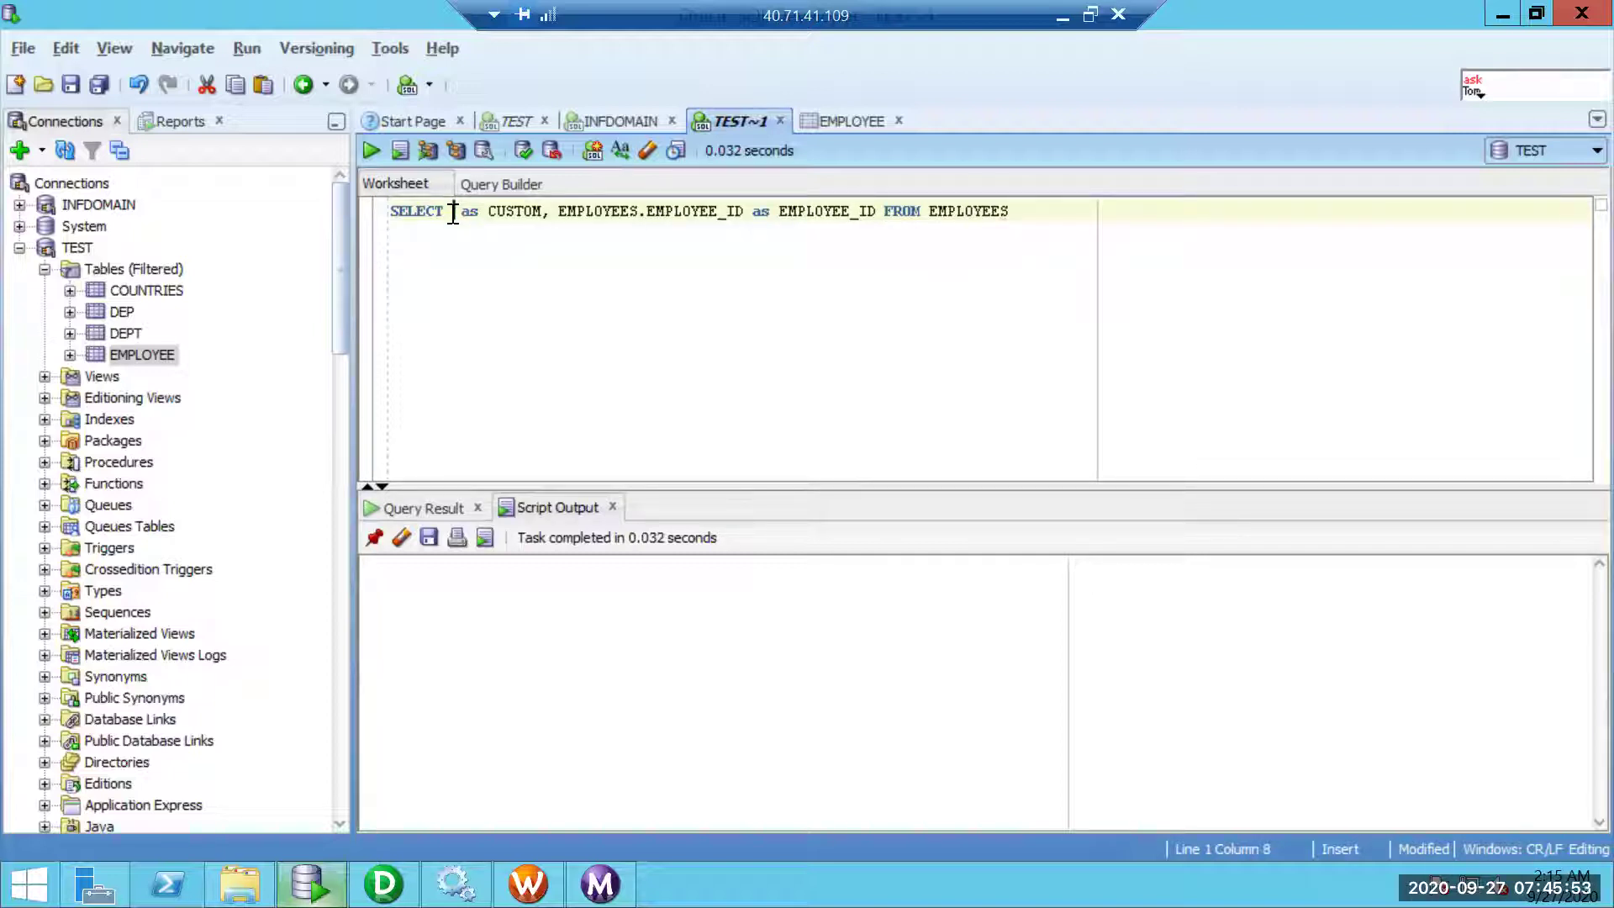
type("EMAIL||'_")
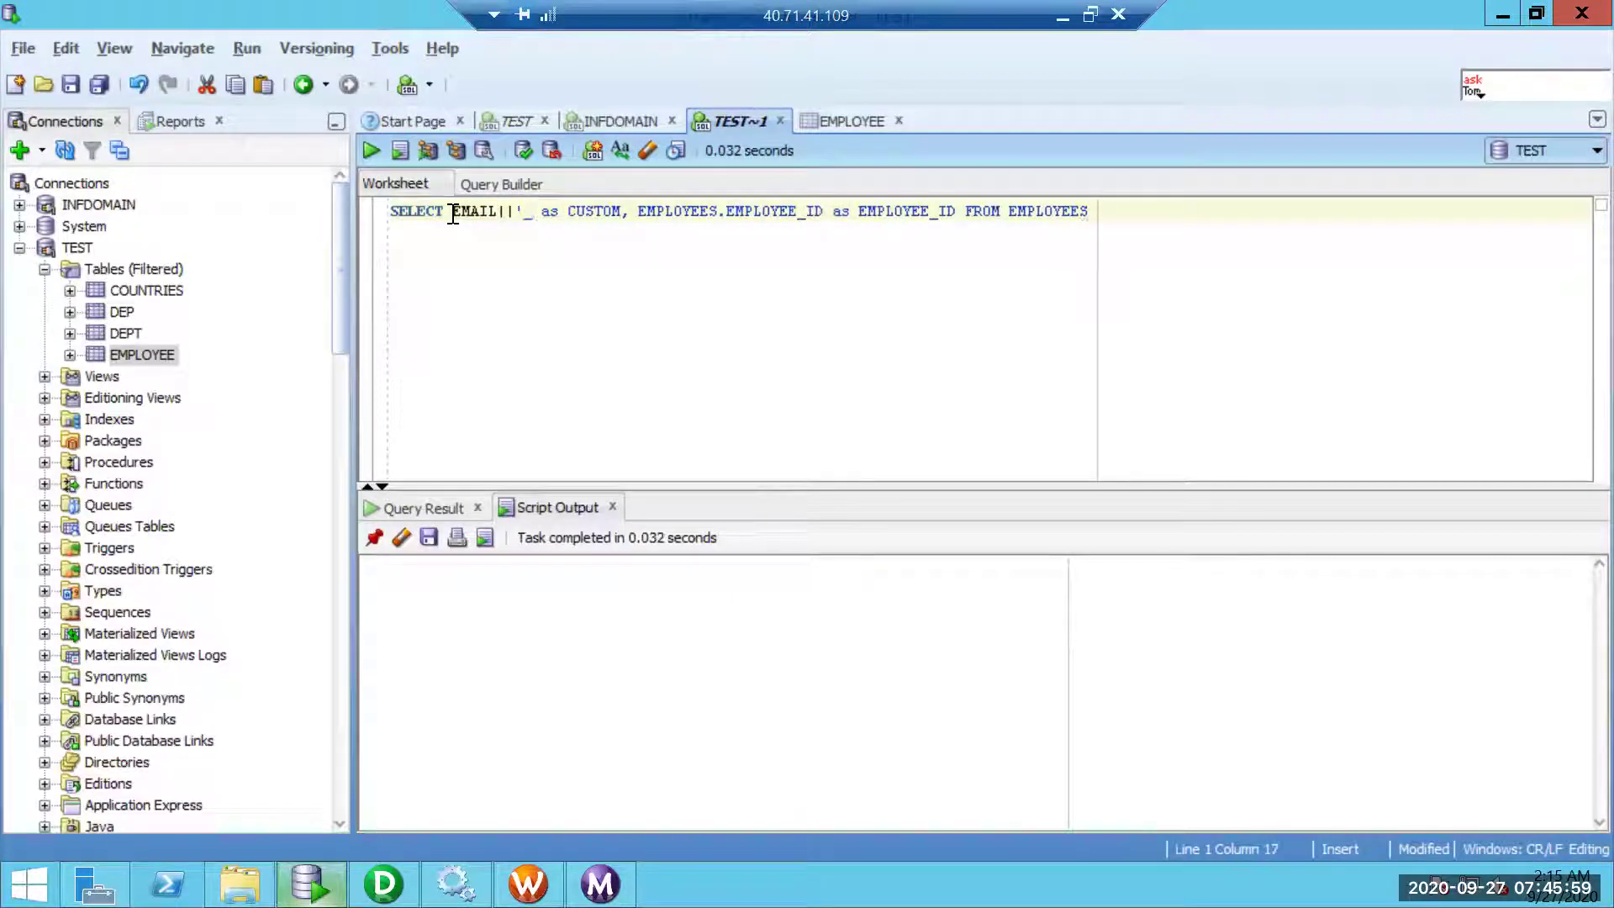
type("'||")
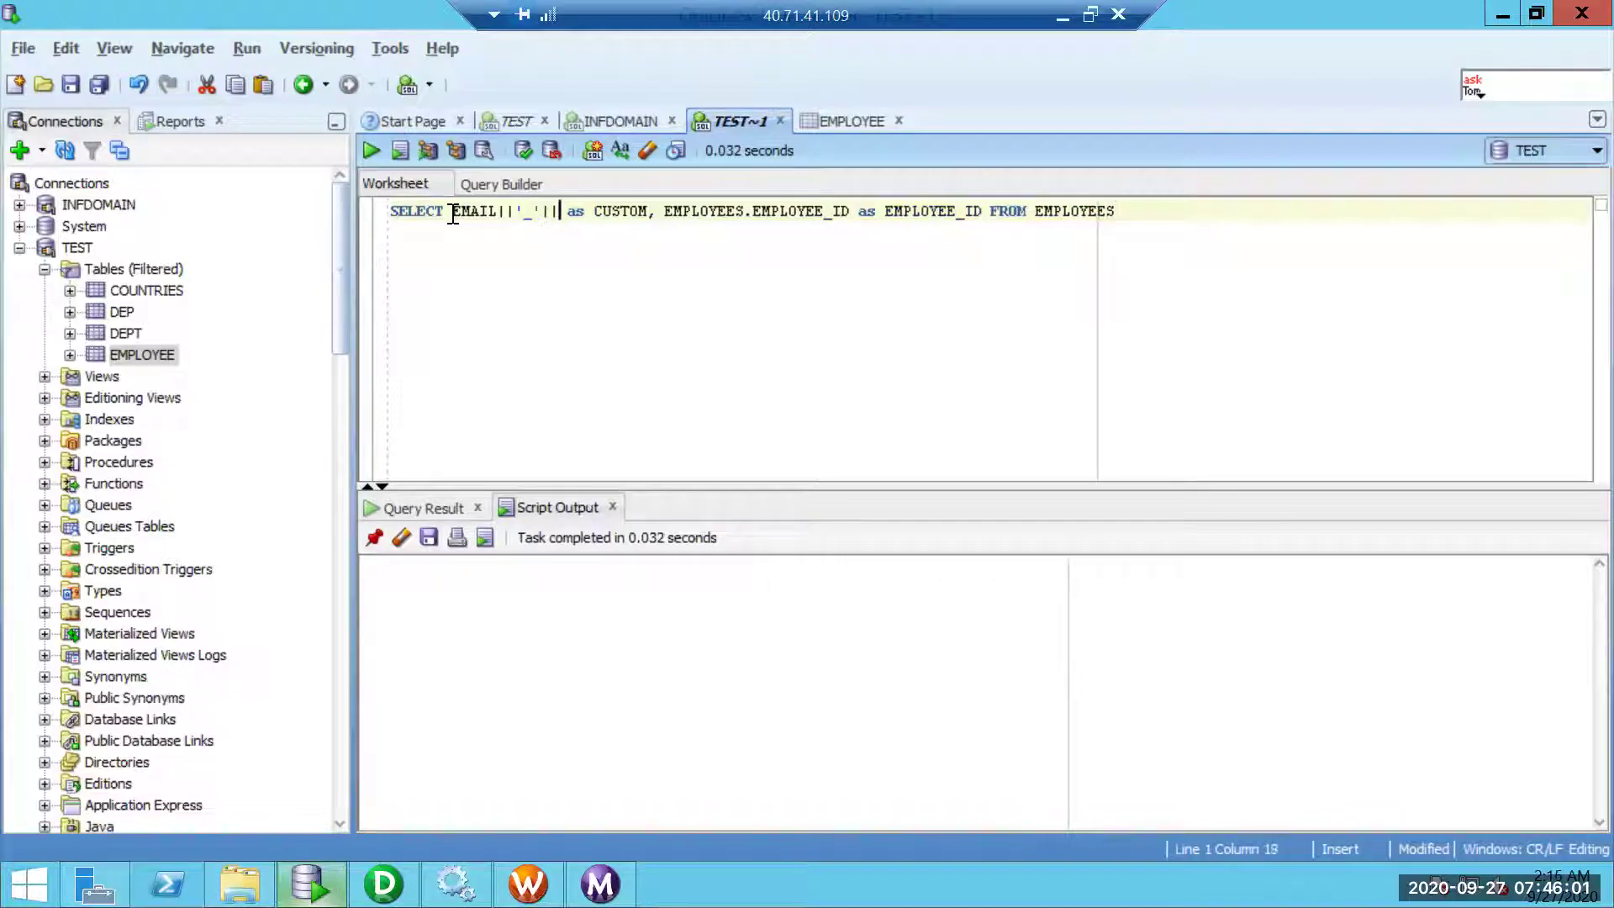
type("PHONE")
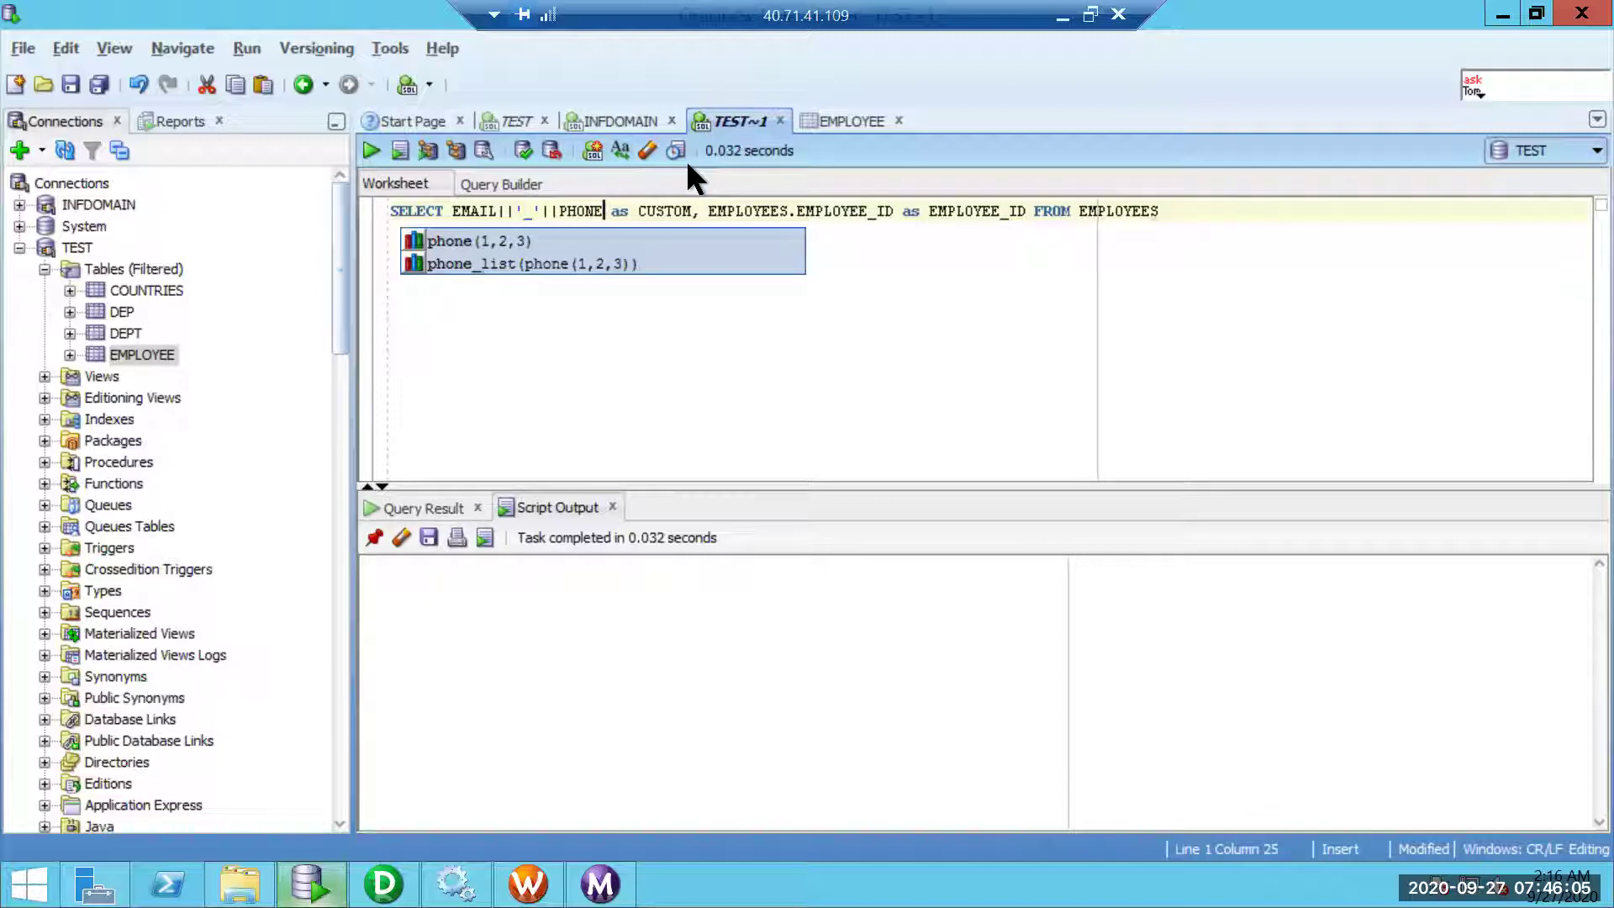
key("F5")
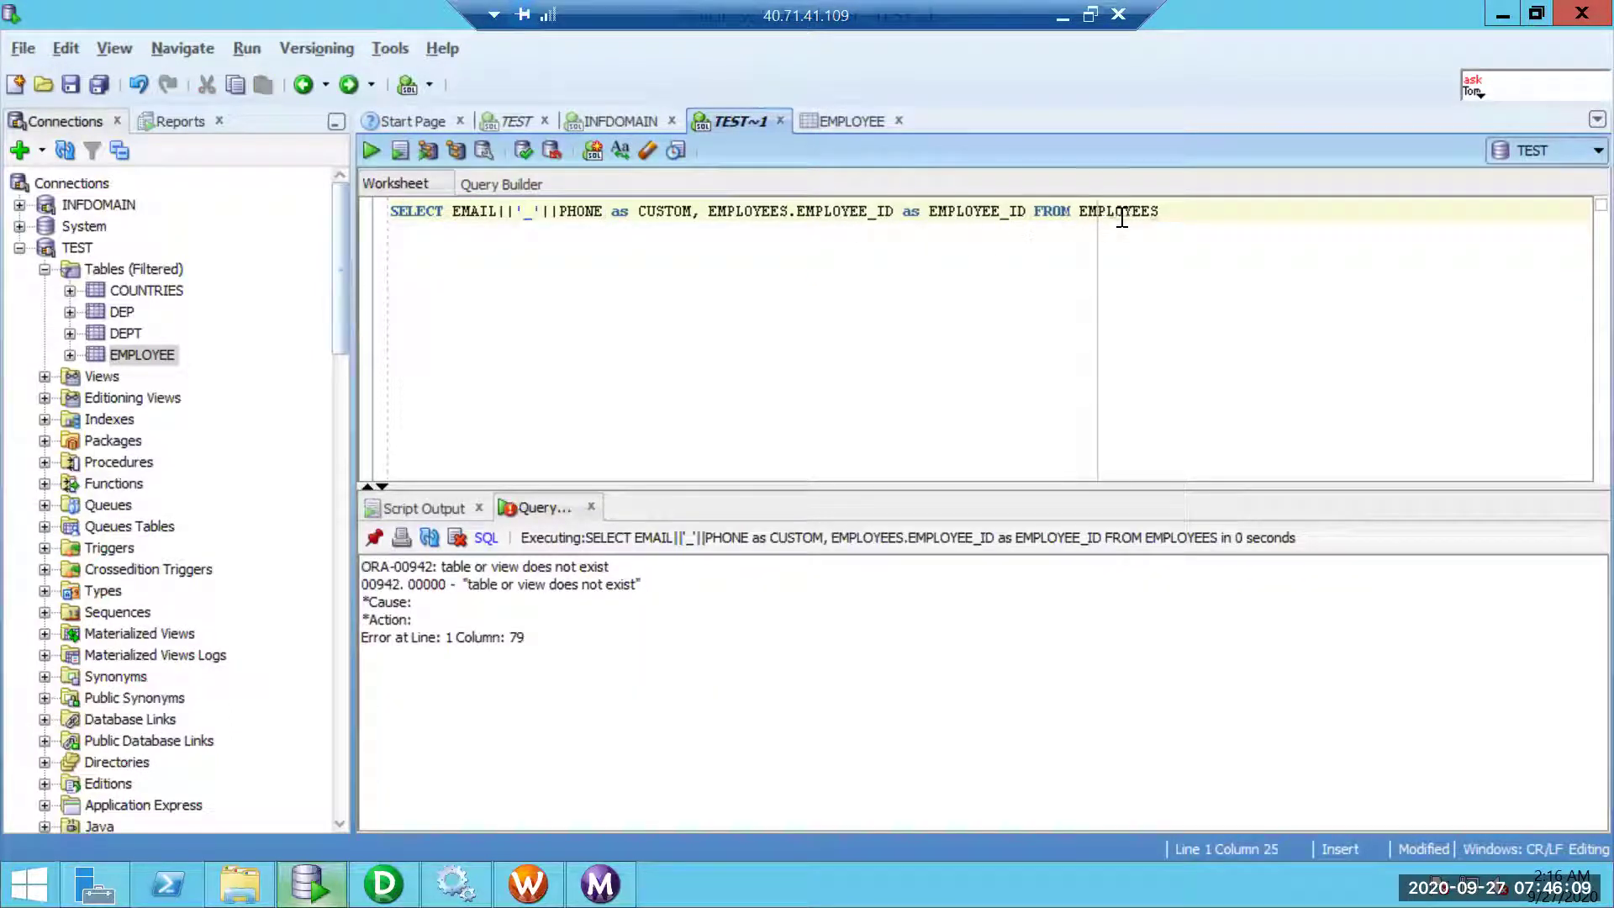
- Qualify the table in the FROM clause as HR.EMPLOYEES and rerun the query
left_click(1079, 211)
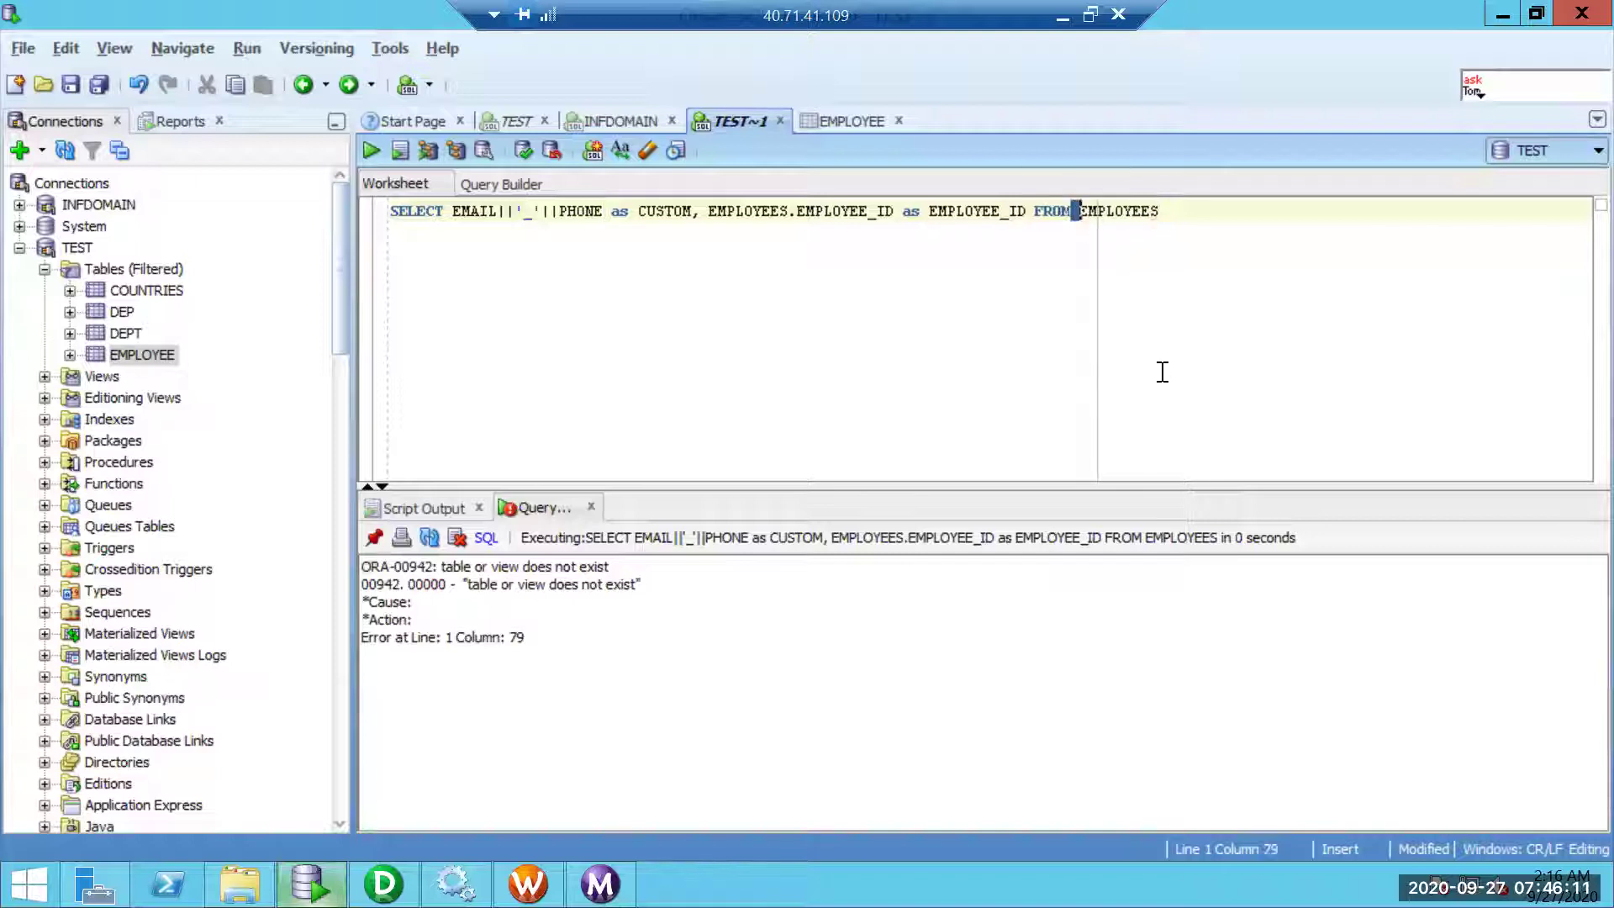
type("HR.")
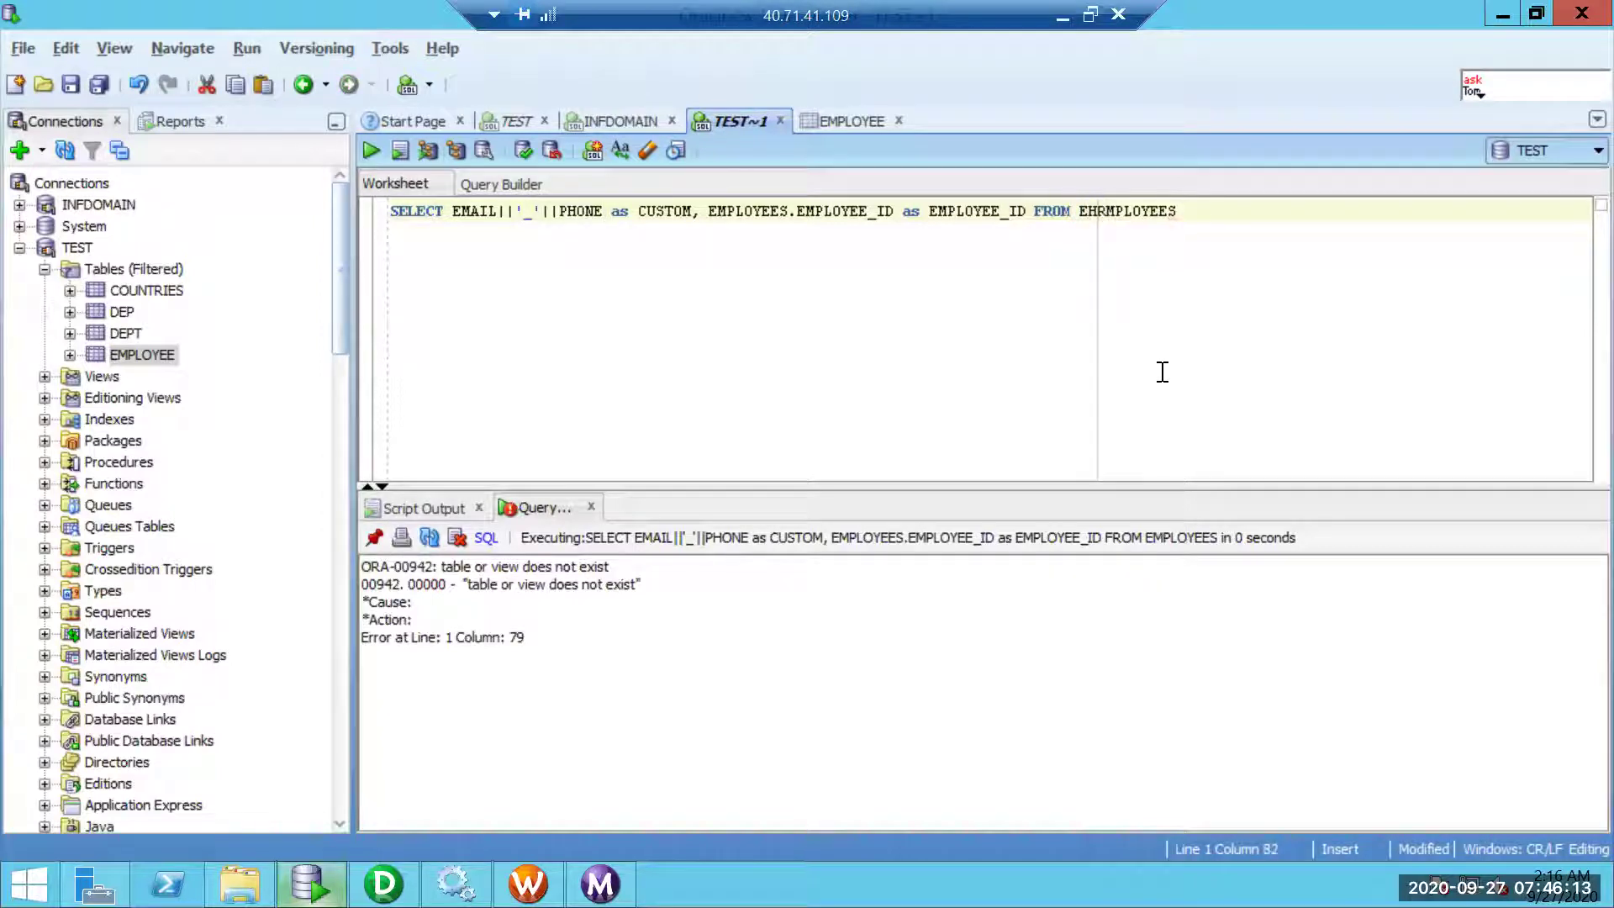
key("ctrl+Return")
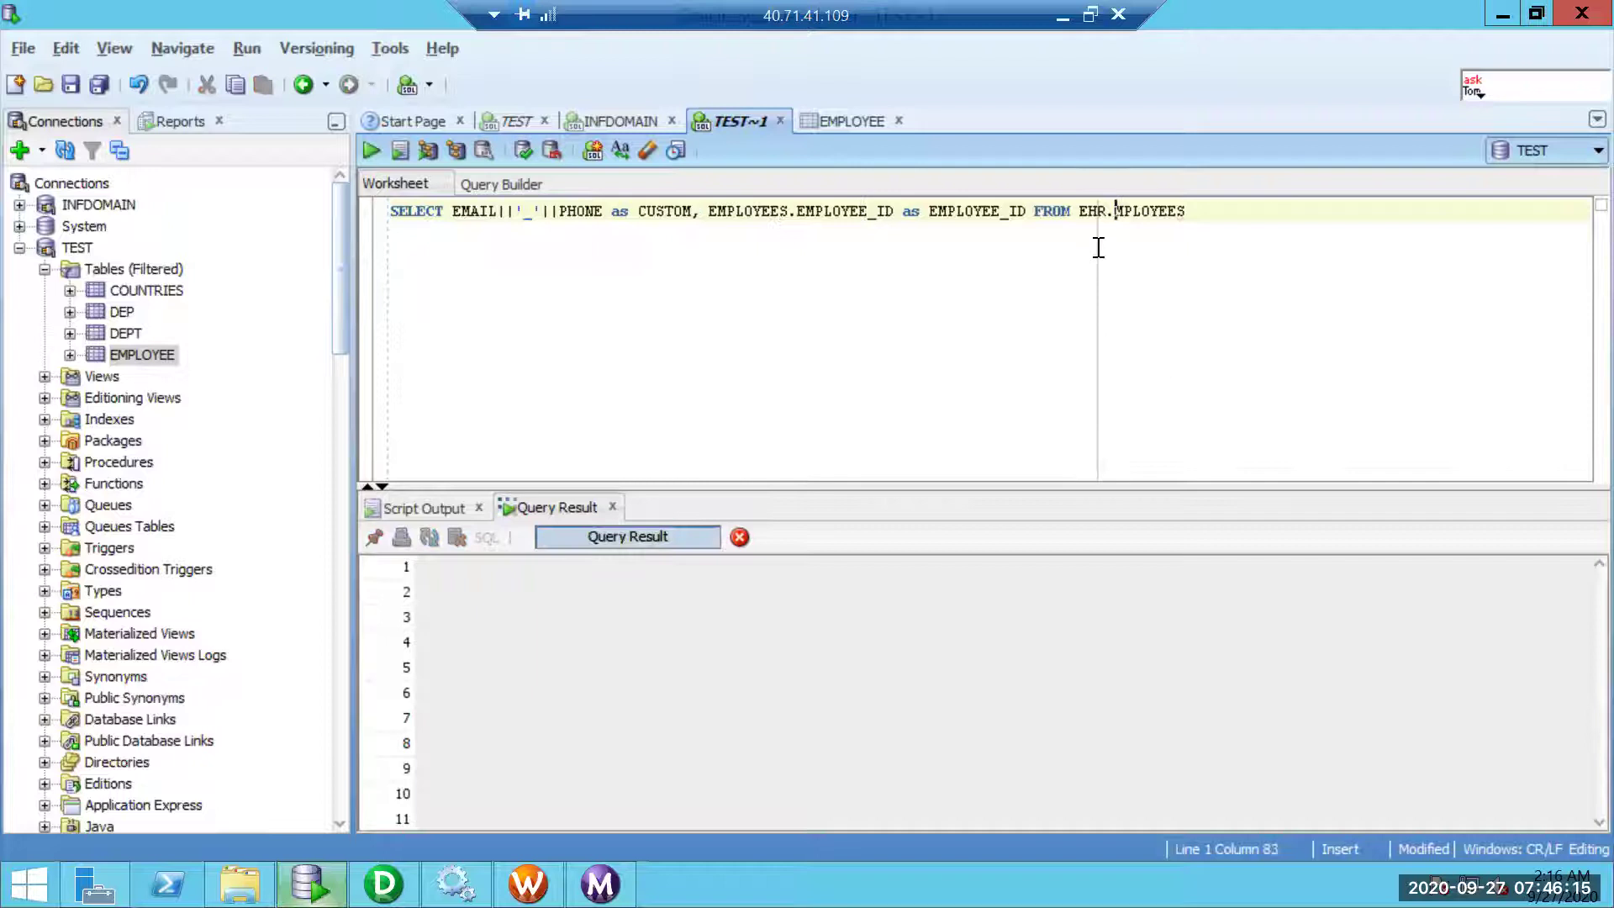
left_click(1086, 211)
key("BackSpace")
key("Right")
key("Right")
key("Right")
type("E")
key("ctrl+Return")
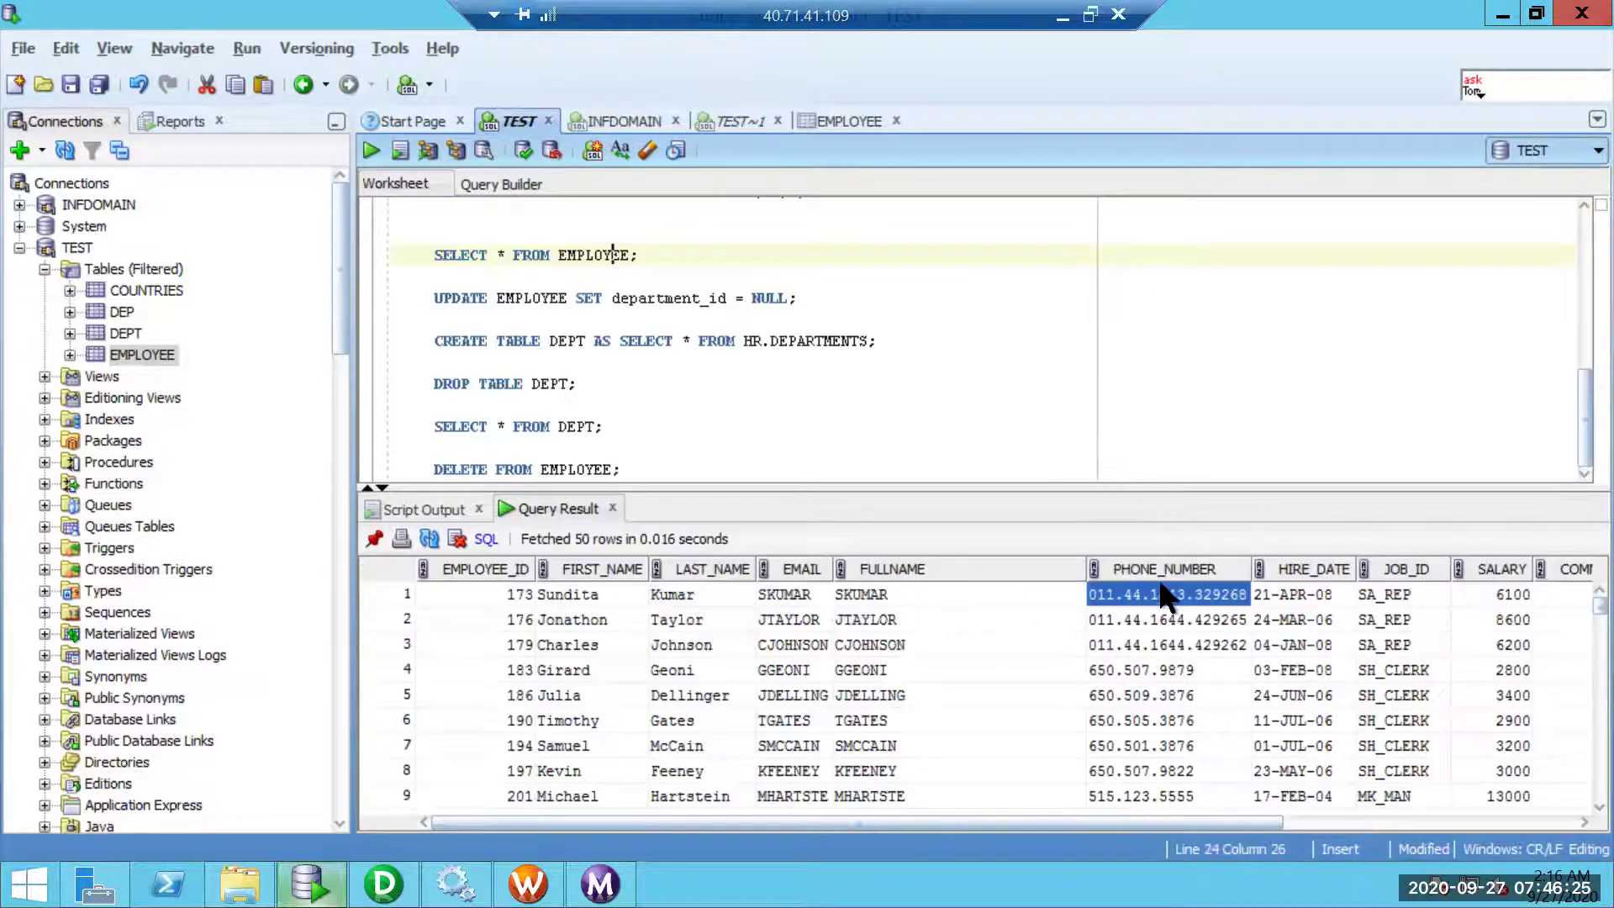
- Look up the phone column's name in the TEST worksheet results, replace PHONE with PHONE_NUMBER in the TEST~1 query and rerun it
right_click(1160, 580)
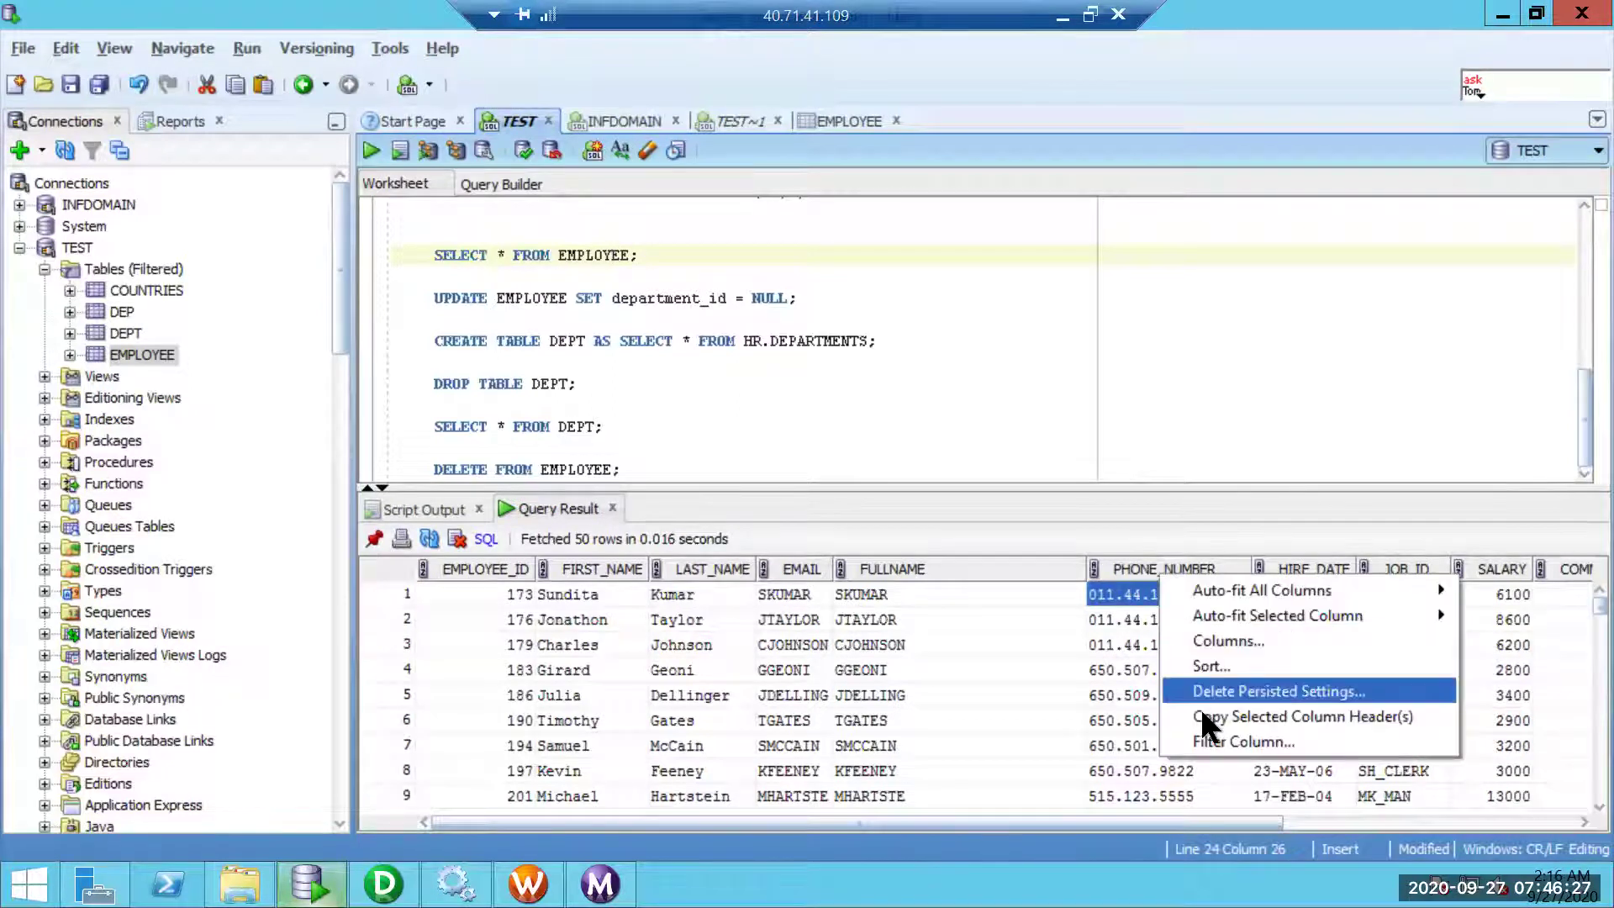
left_click(1201, 708)
left_click(740, 123)
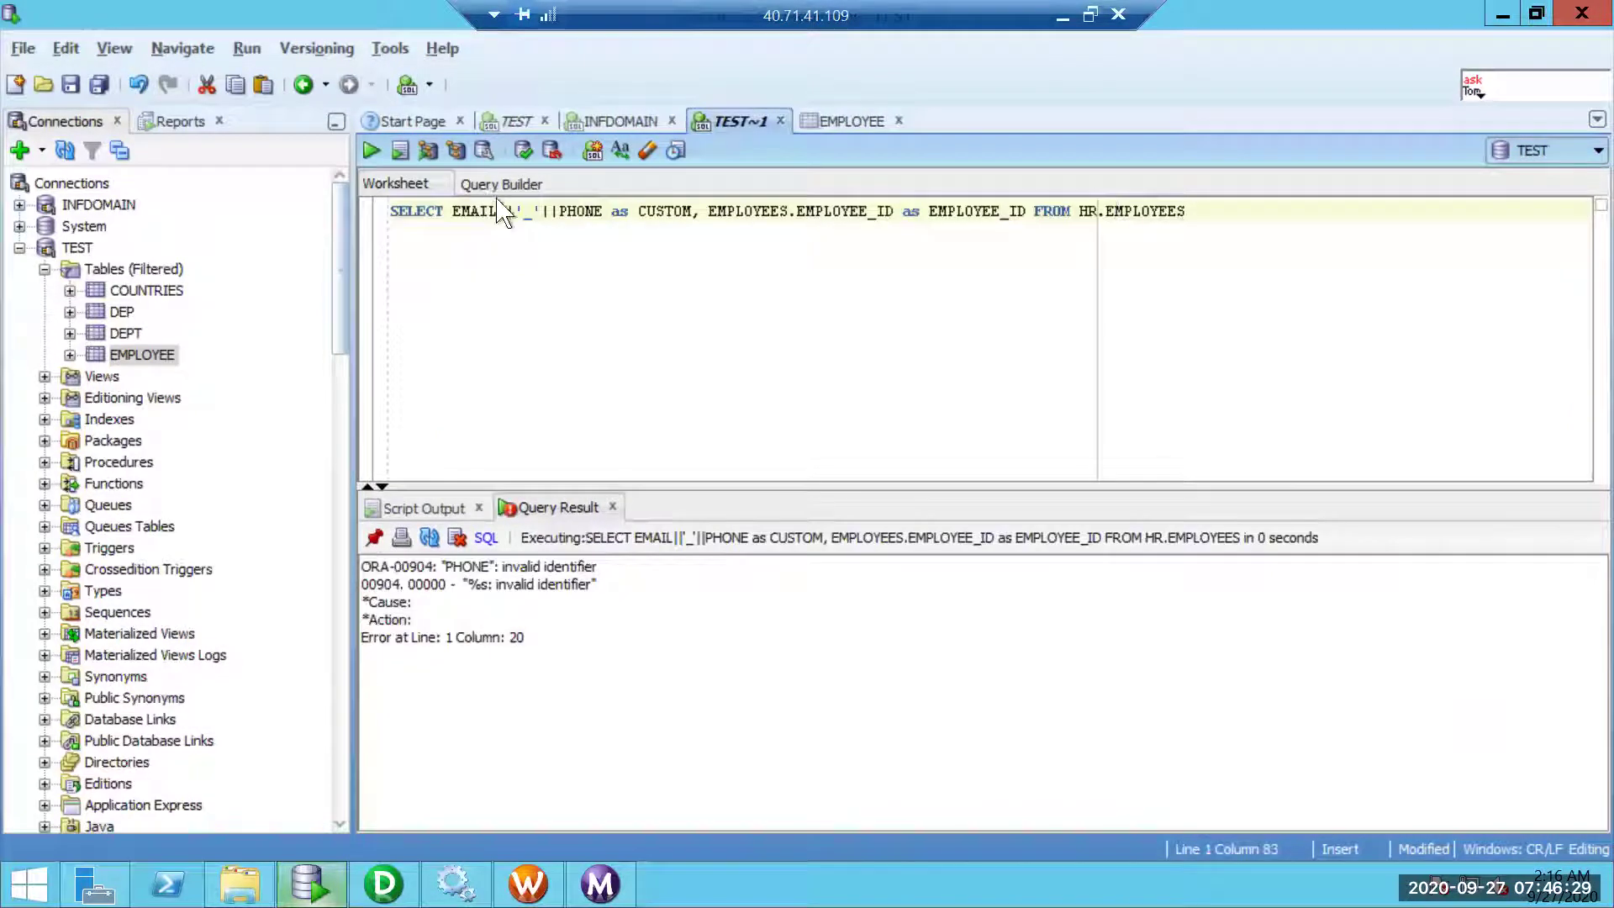
double_click(580, 210)
type("PHONE_NUMBER")
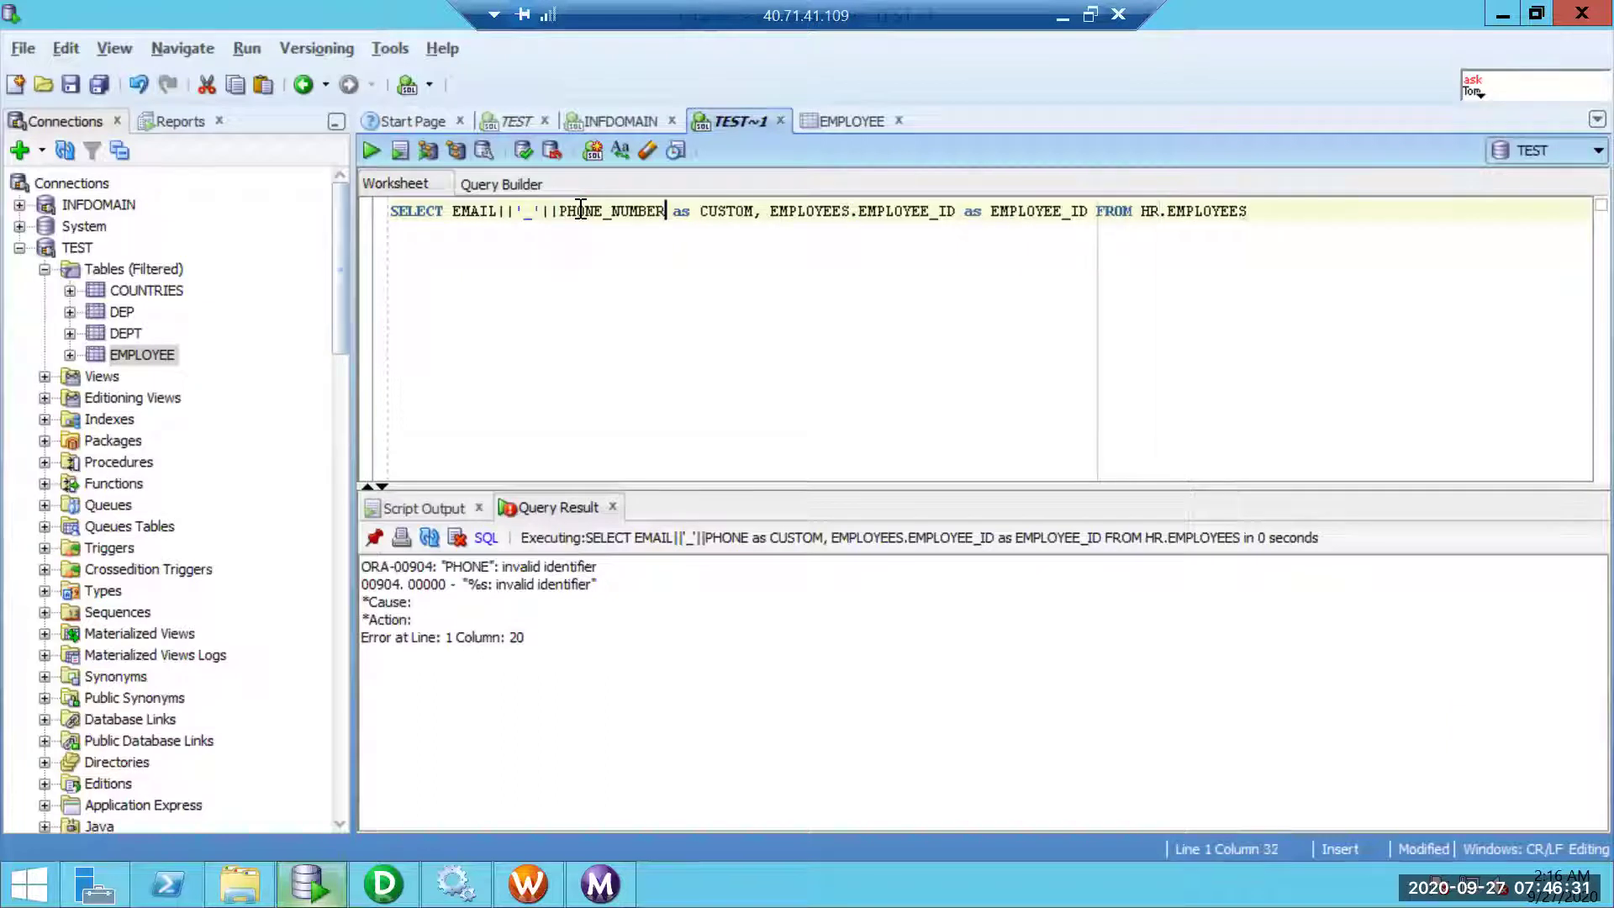
key("ctrl+Return")
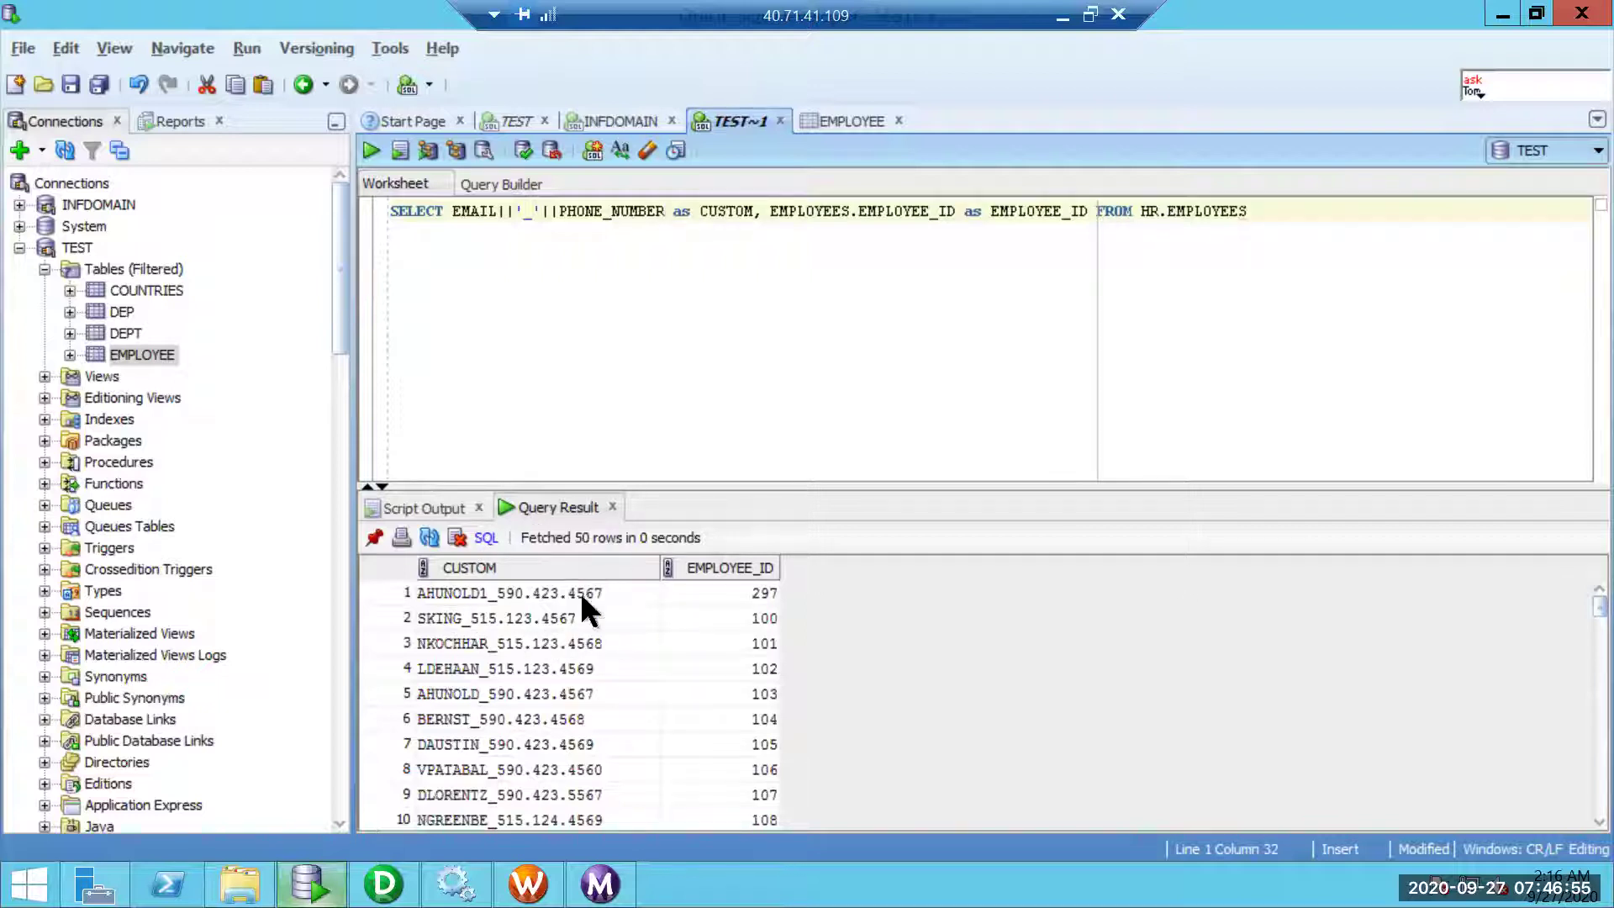
- Copy the finished query, switch to Informatica PowerCenter Designer and replace the LKP_EMPLOYEES lookup SQL override with it
key("End")
key("ctrl+a")
key("ctrl+c")
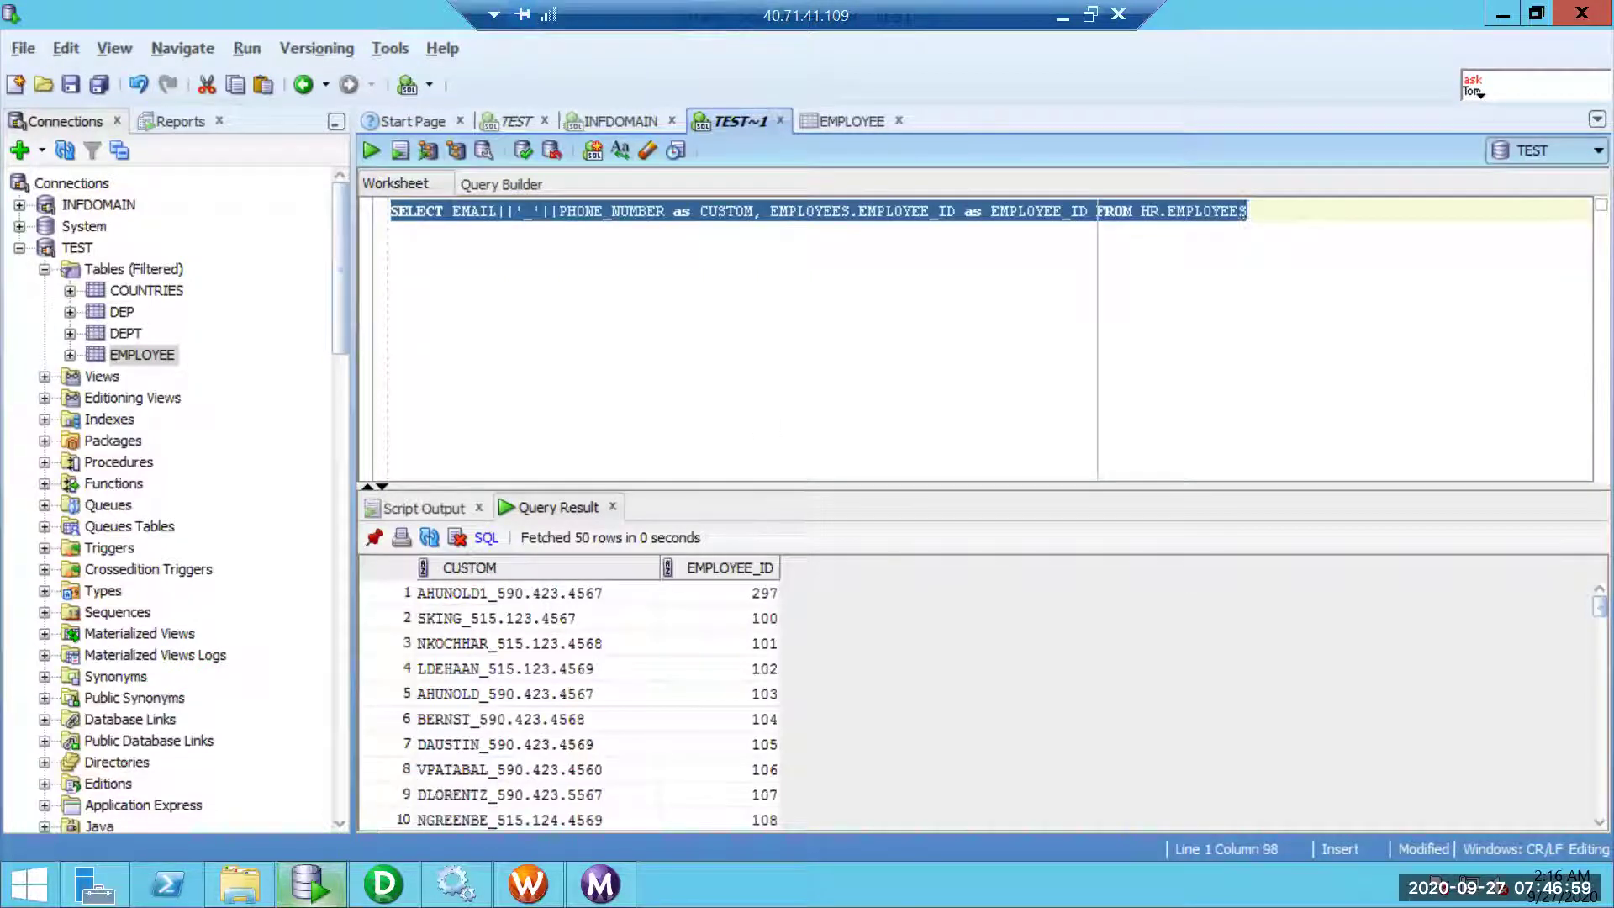
key("alt+Tab")
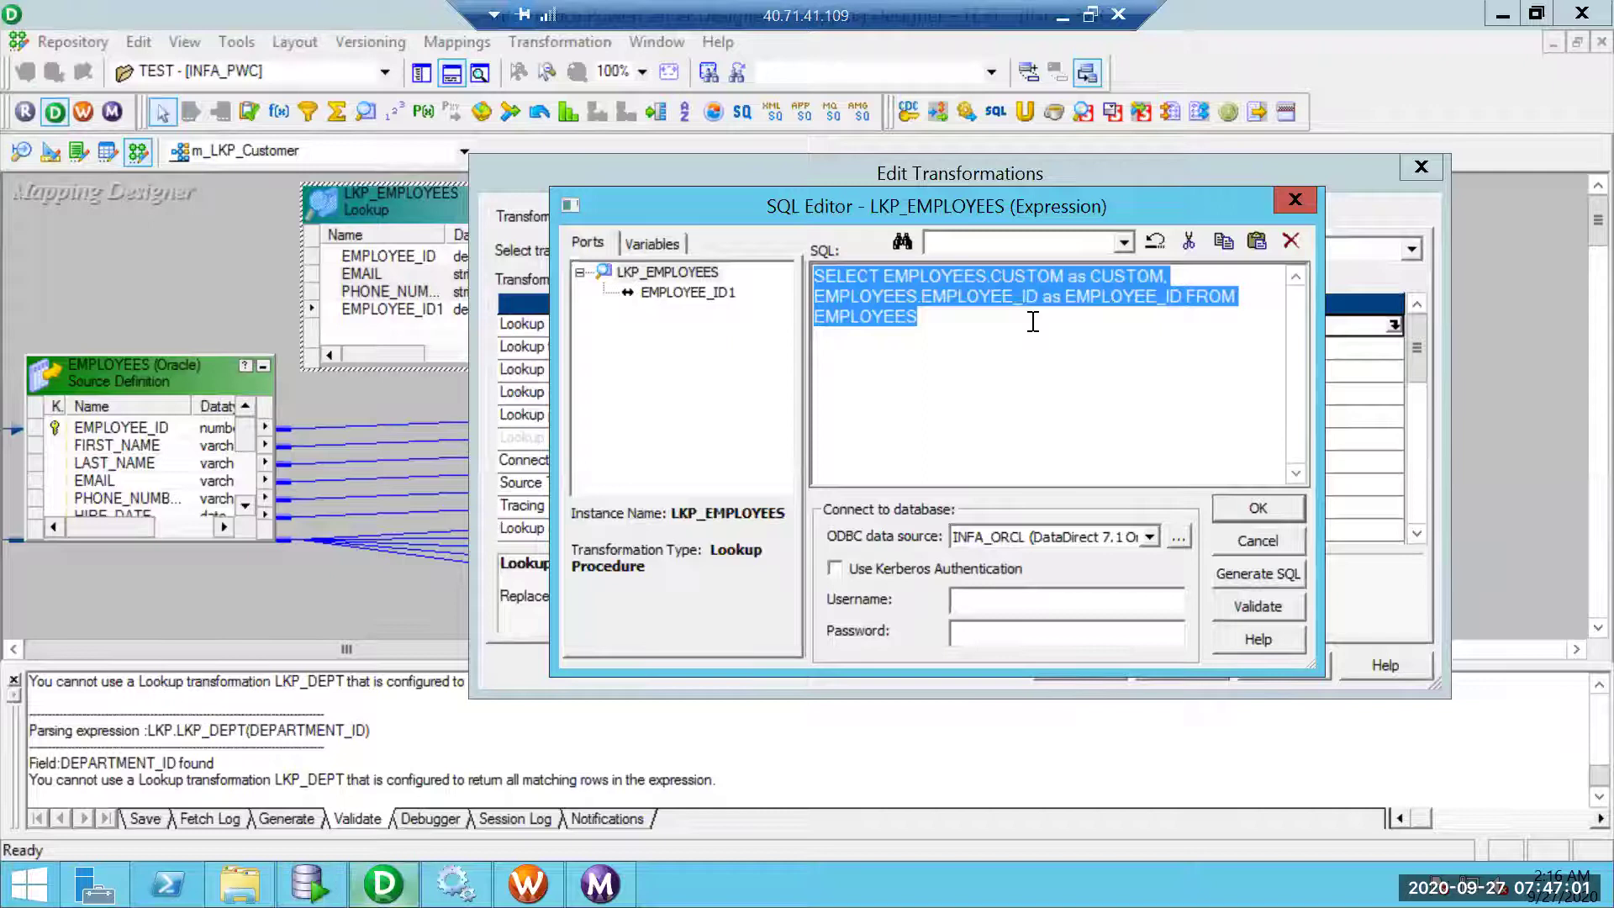
key("ctrl+v")
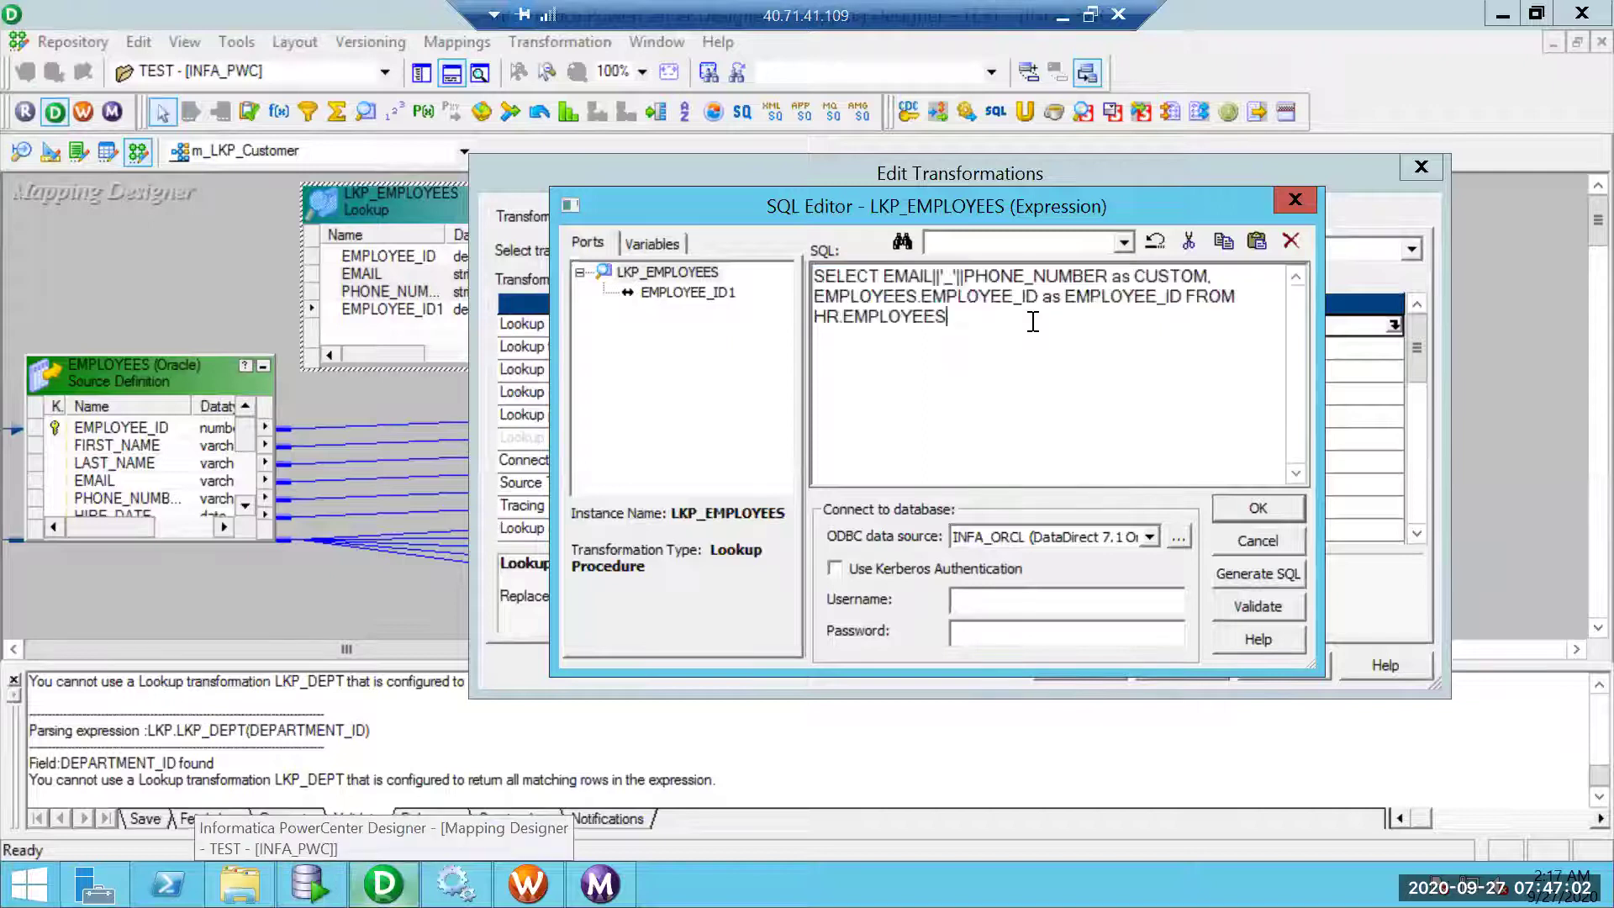
left_click(1258, 508)
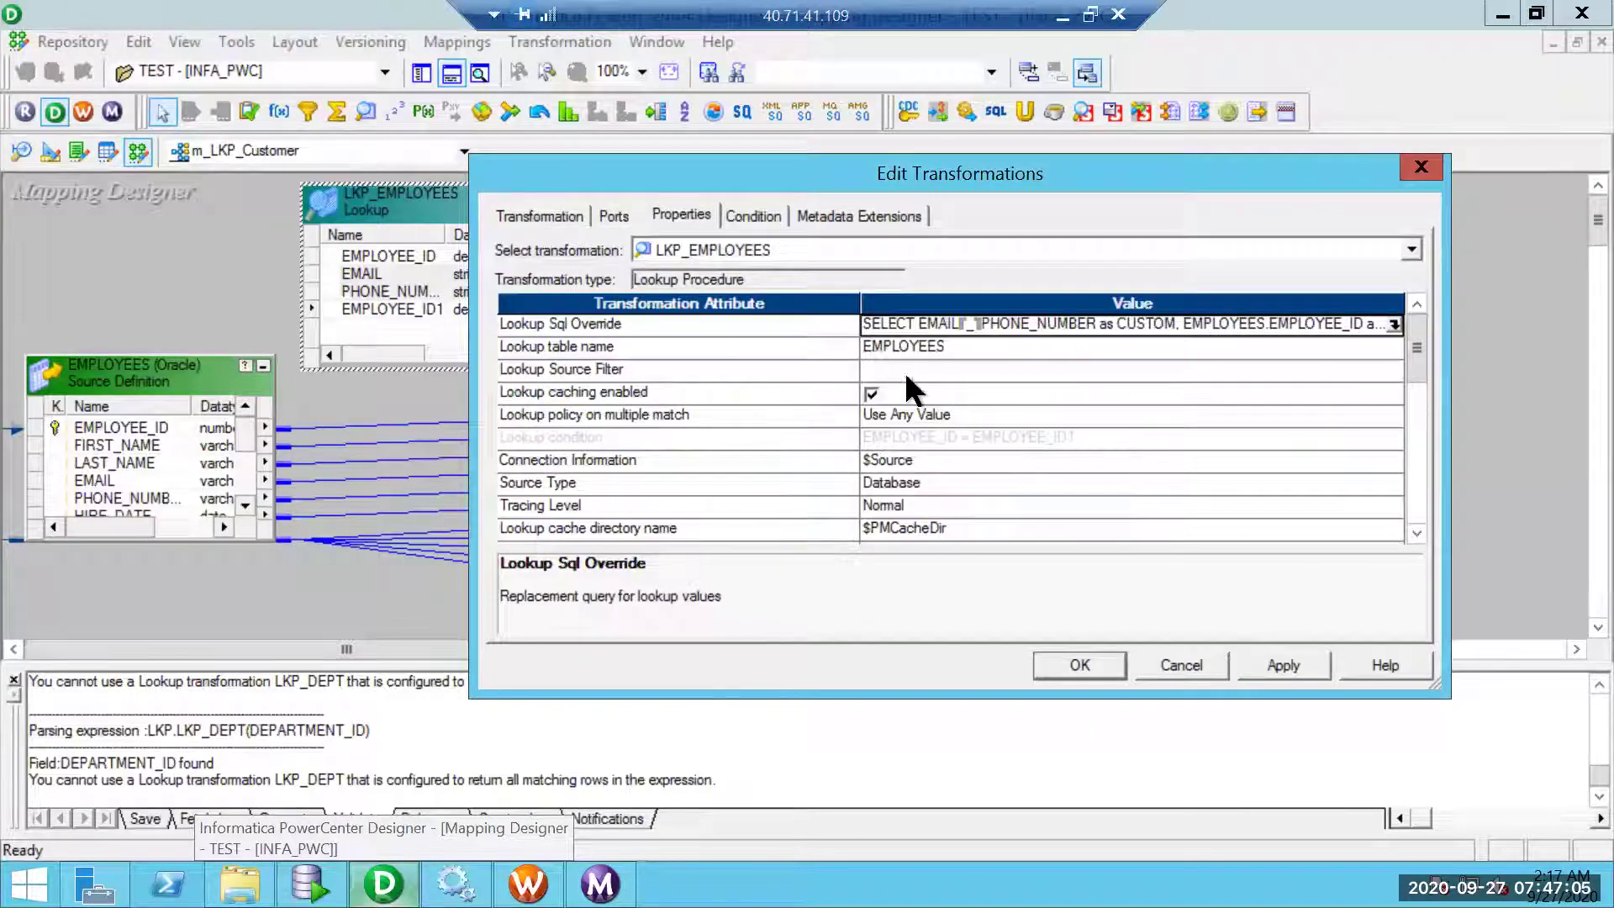
- Set the lookup table name of LKP_EMPLOYEES to HR.EMPLOYEES and save the transformation's changes
key("Down")
type("HR.")
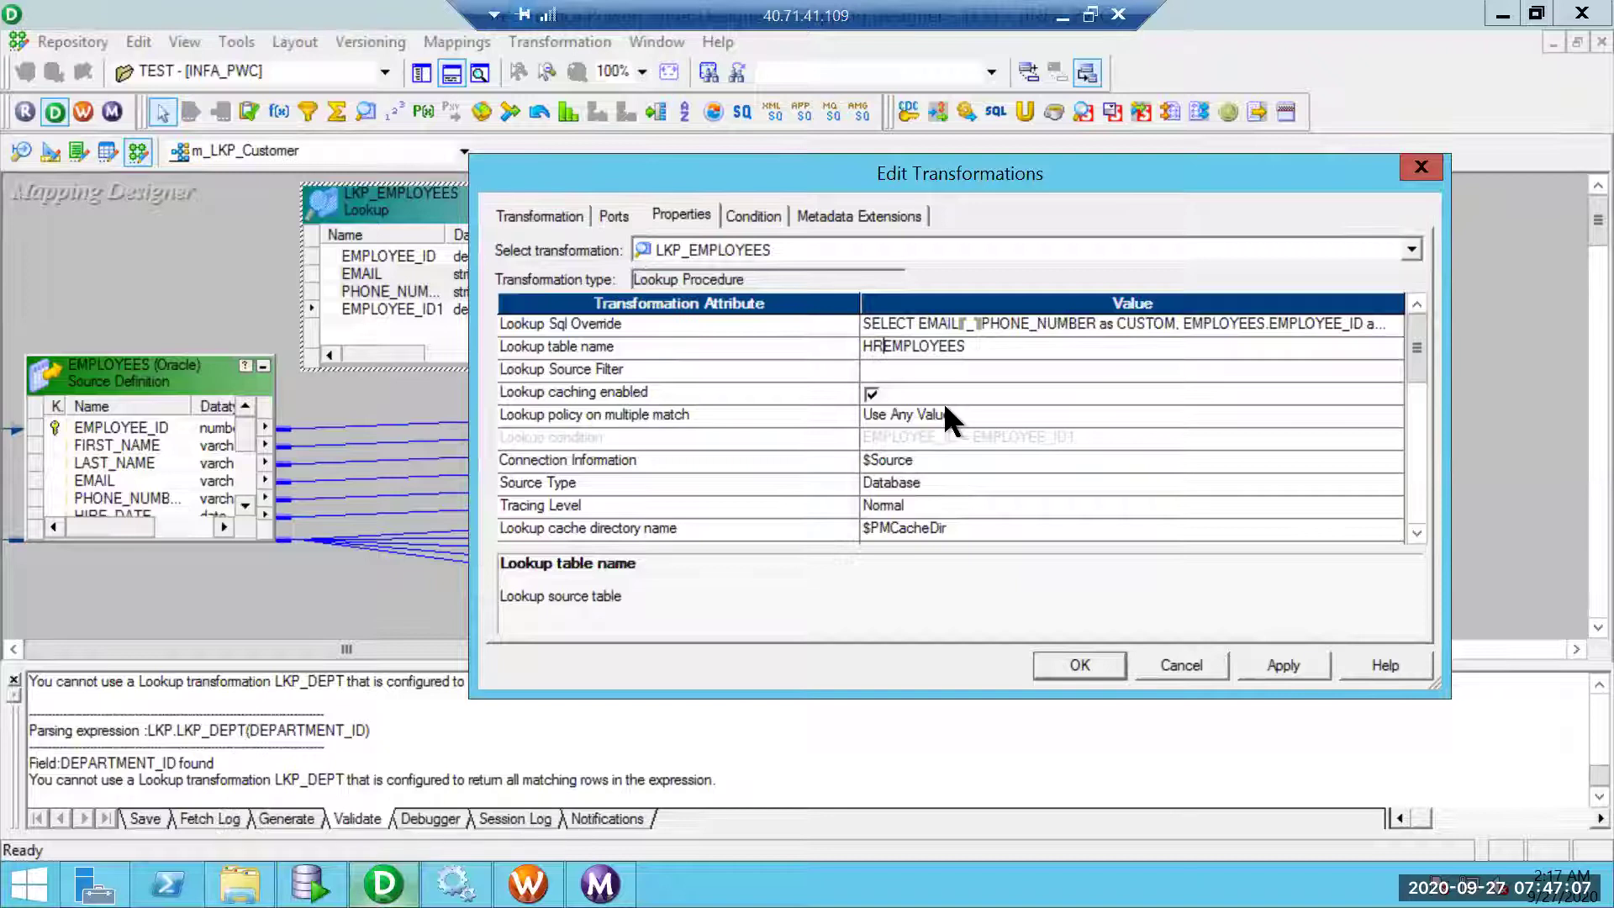
left_click(1300, 670)
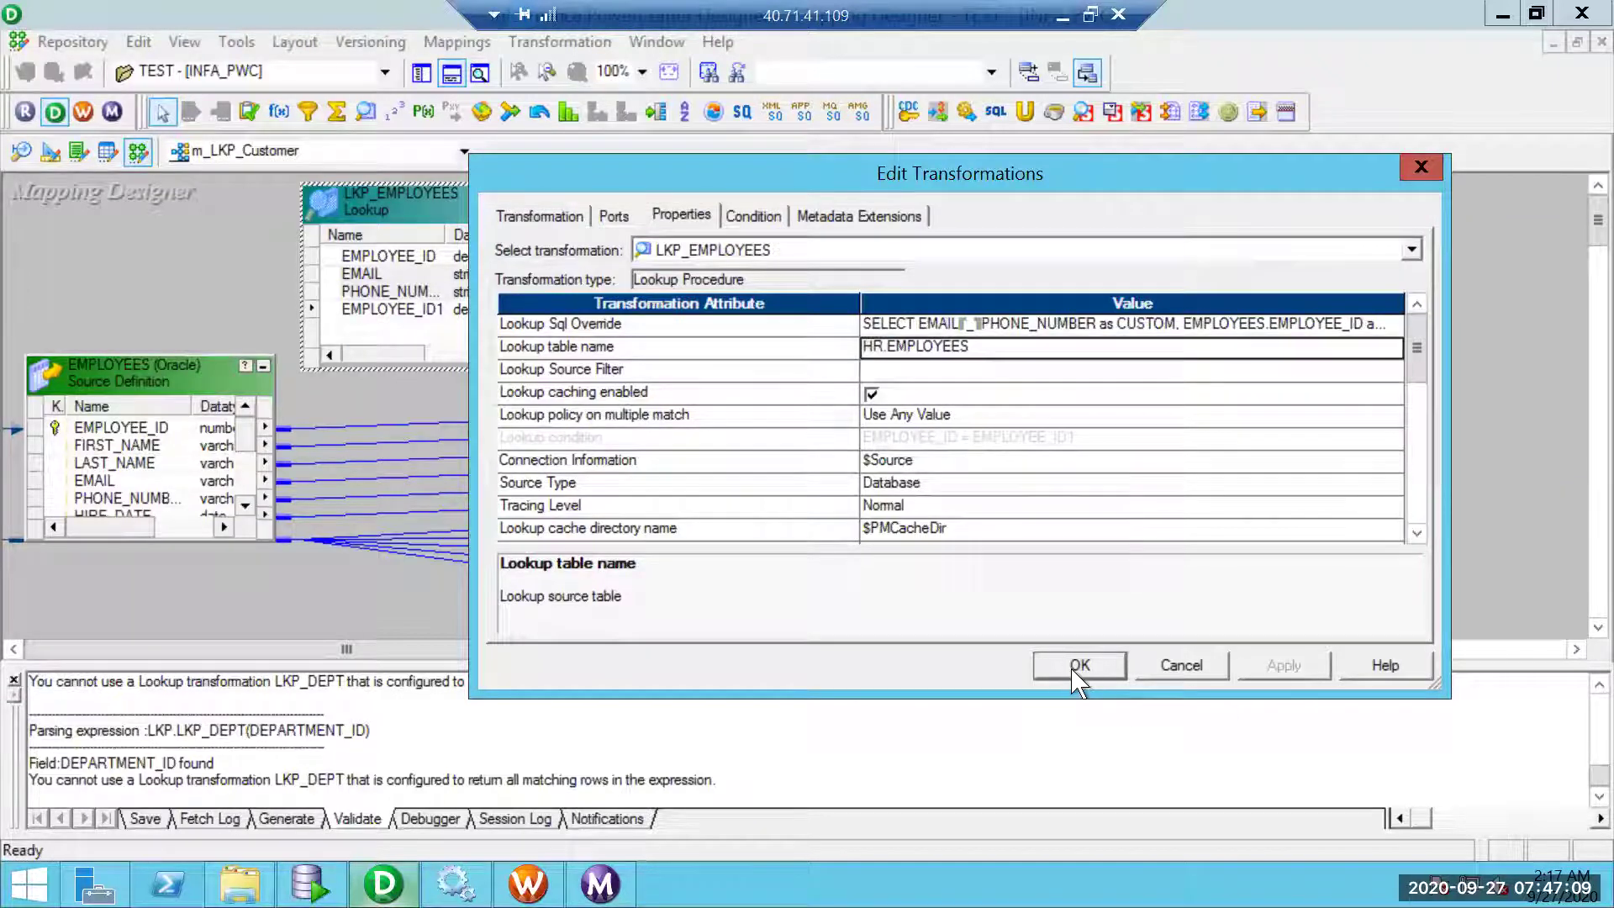
key("Return")
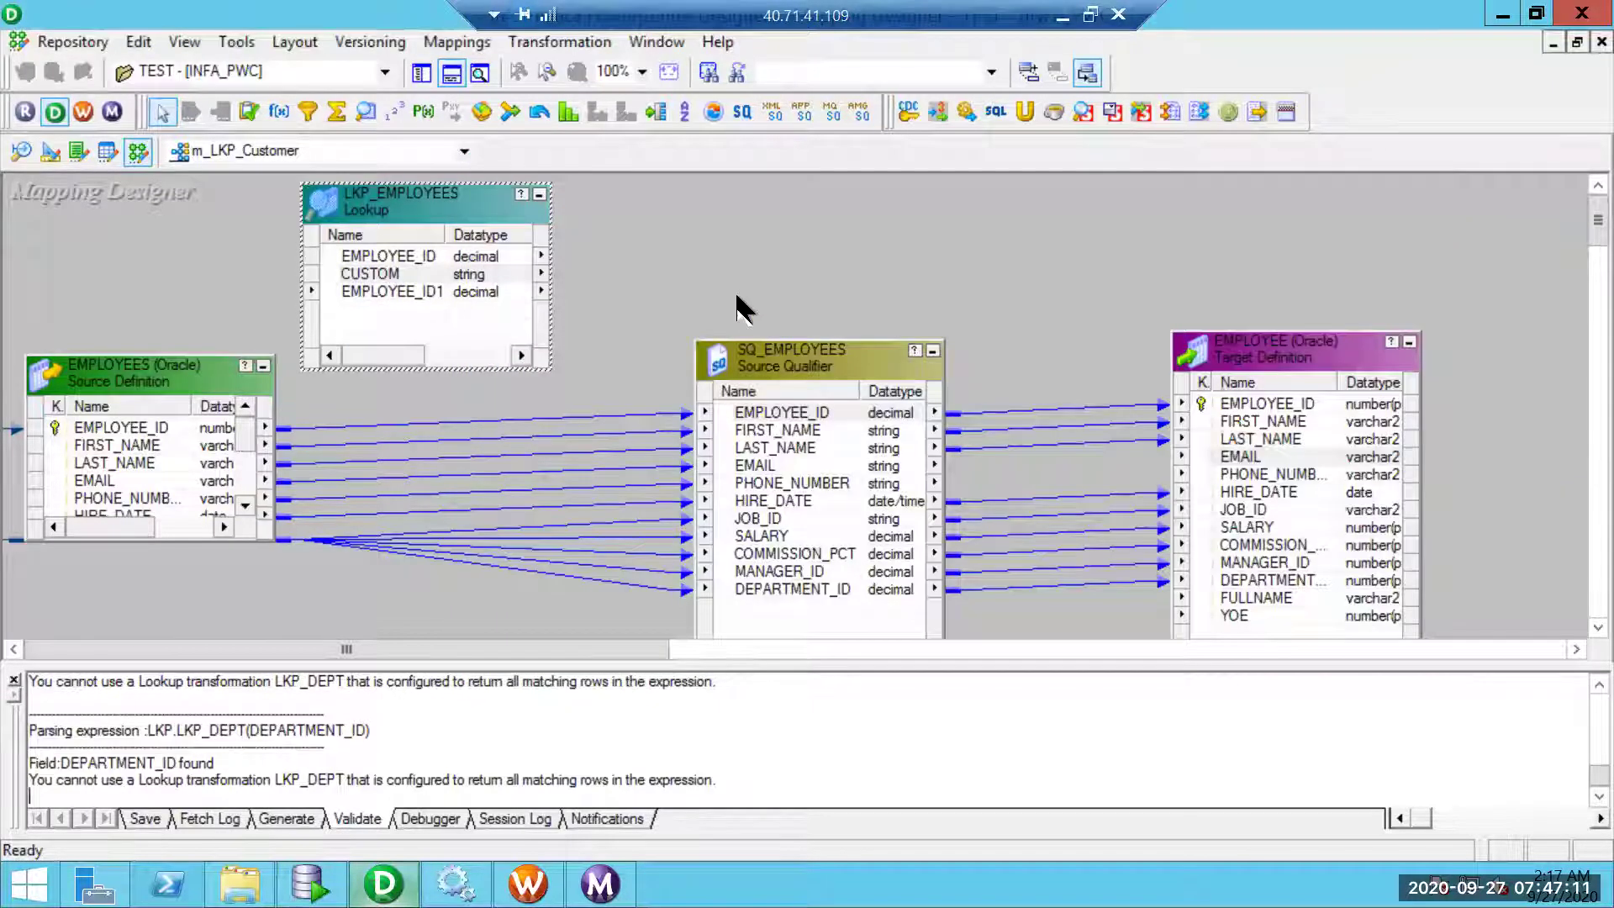
left_click(744, 310)
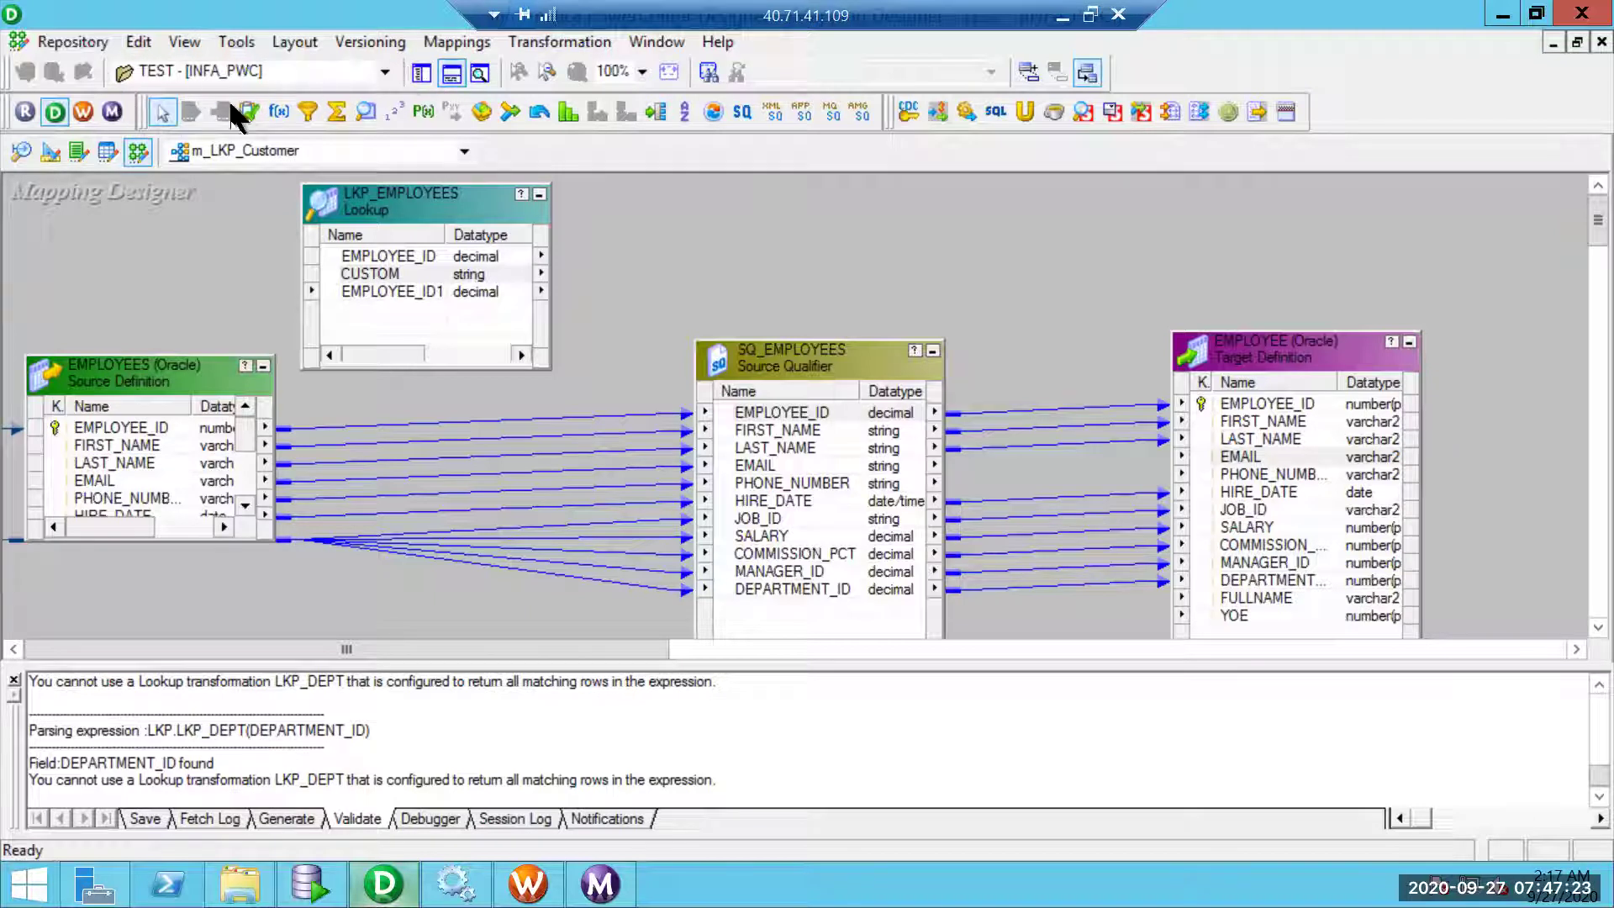
- Add an Expression transformation to the mapping between SQ_EMPLOYEES and the EMPLOYEE target
left_click(280, 112)
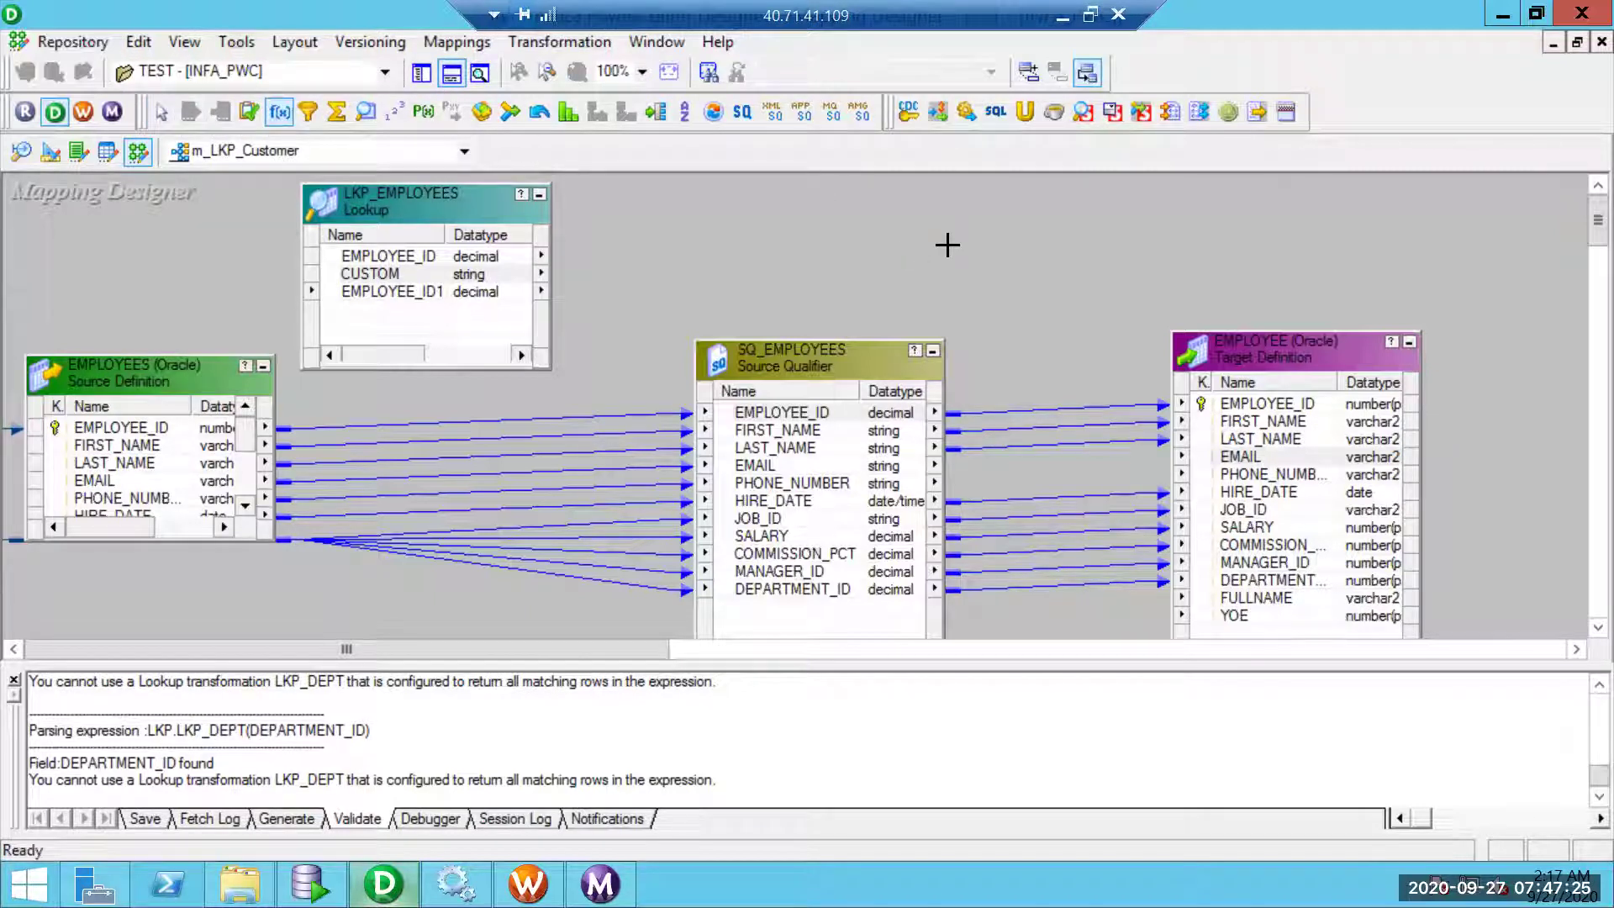
left_click(1033, 280)
double_click(1033, 280)
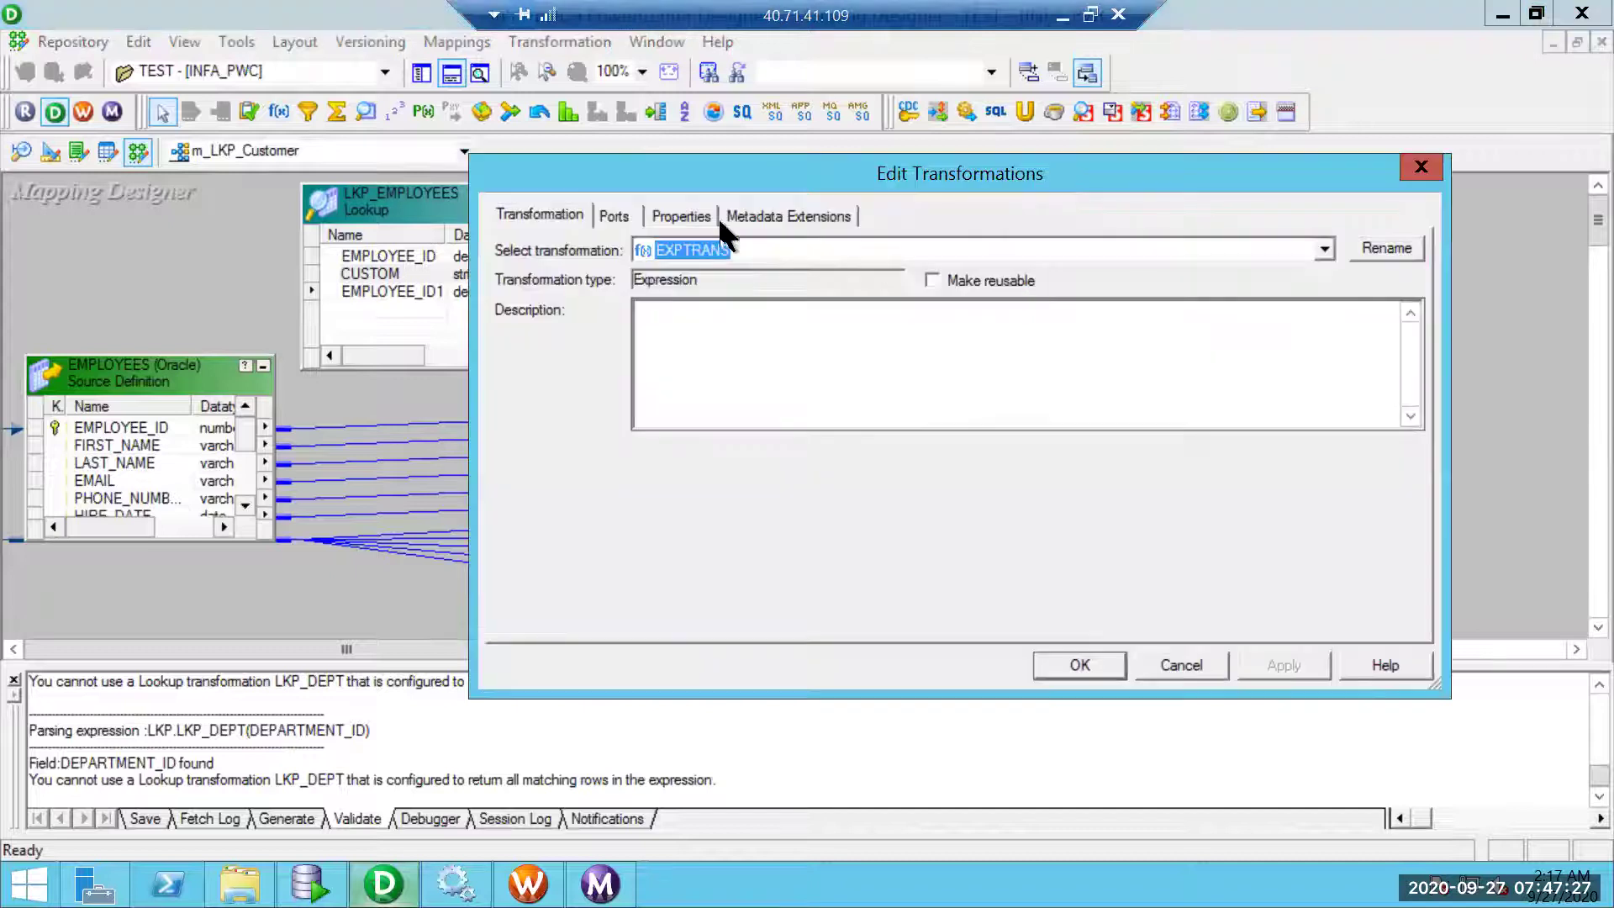
key("Return")
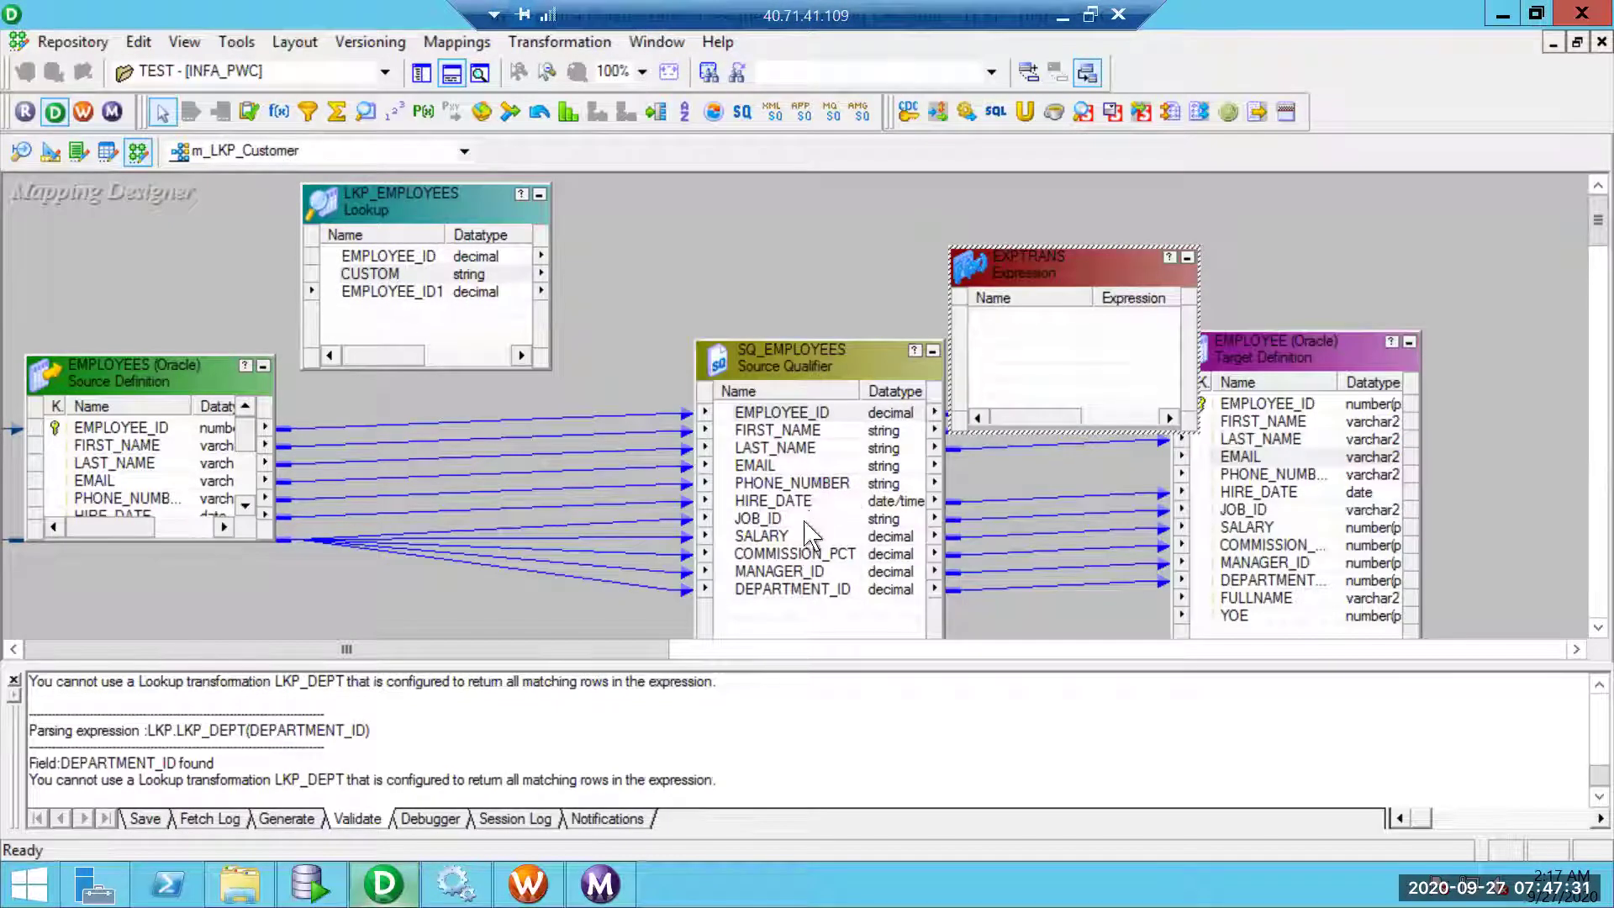
- Link EMPLOYEE_ID from SQ_EMPLOYEES into EXPTRANS, and move the EMPLOYEE target and the expression apart so they do not overlap
left_click_drag(794, 412, 985, 335)
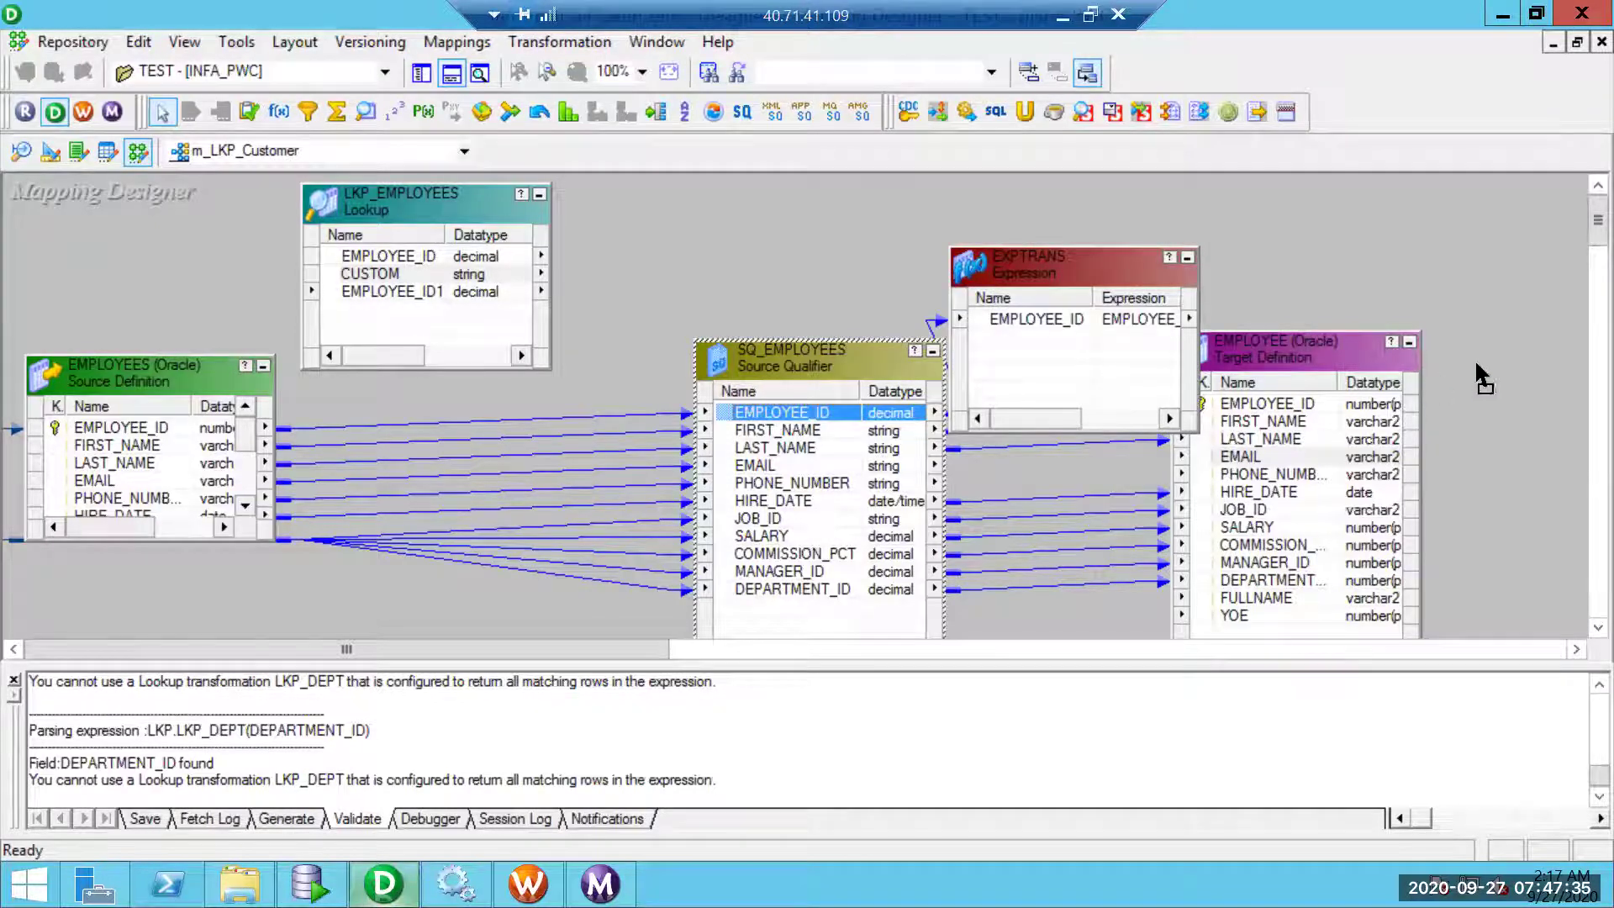
left_click_drag(1477, 365, 1477, 365)
left_click_drag(1038, 261, 1115, 240)
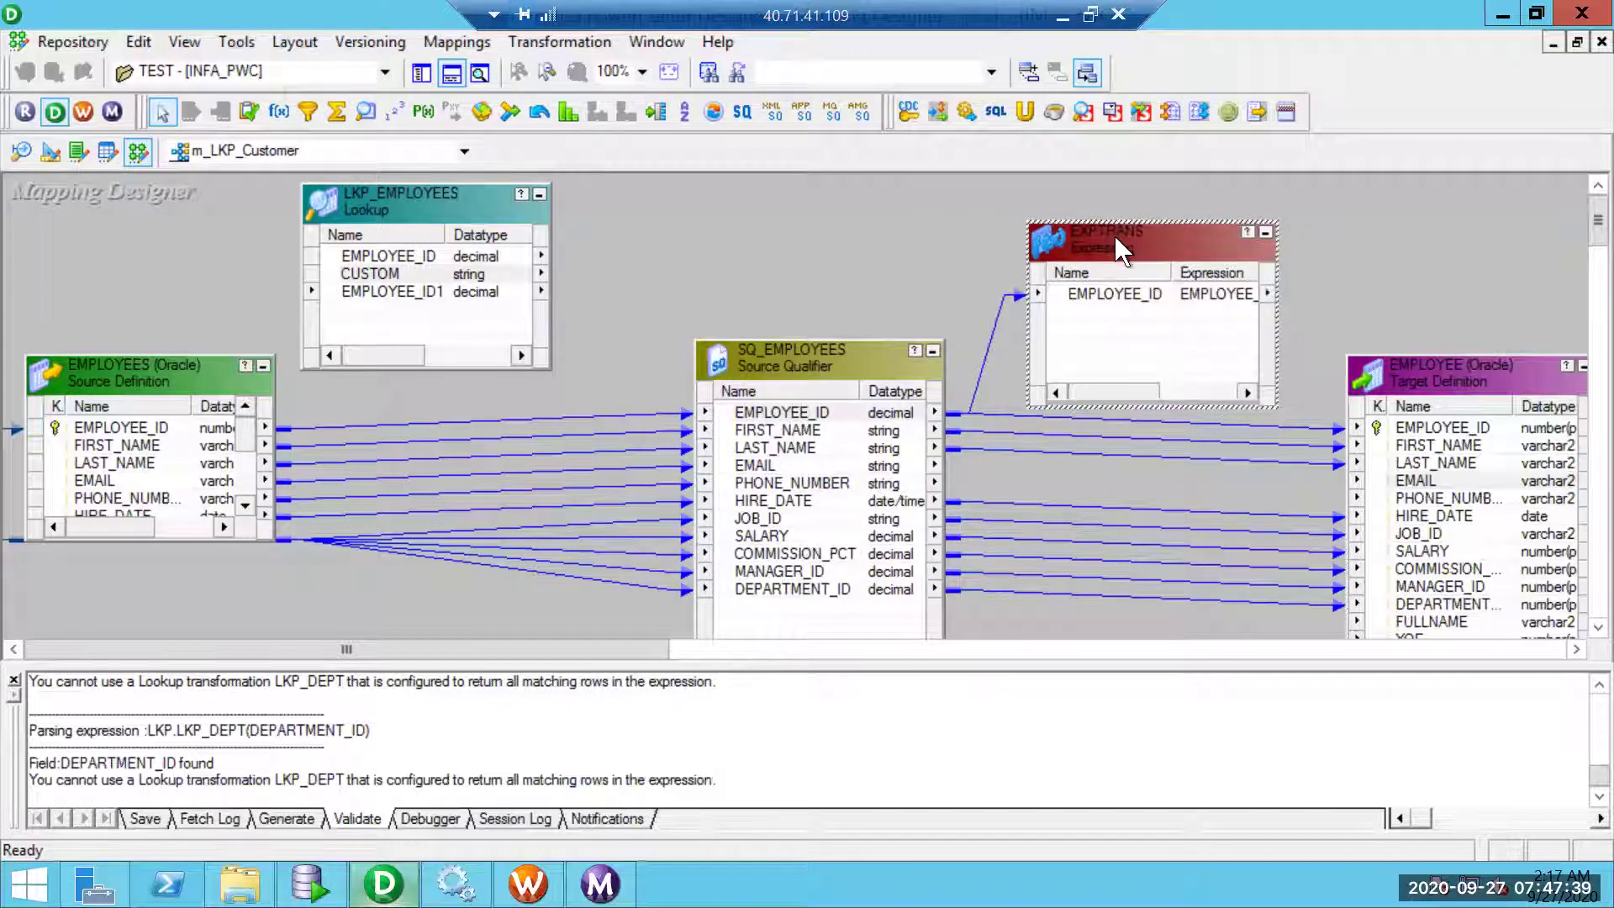
- Make EMPLOYEE_ID in EXPTRANS input-only and add a string variable port CUSTOM with precision 100
double_click(1090, 289)
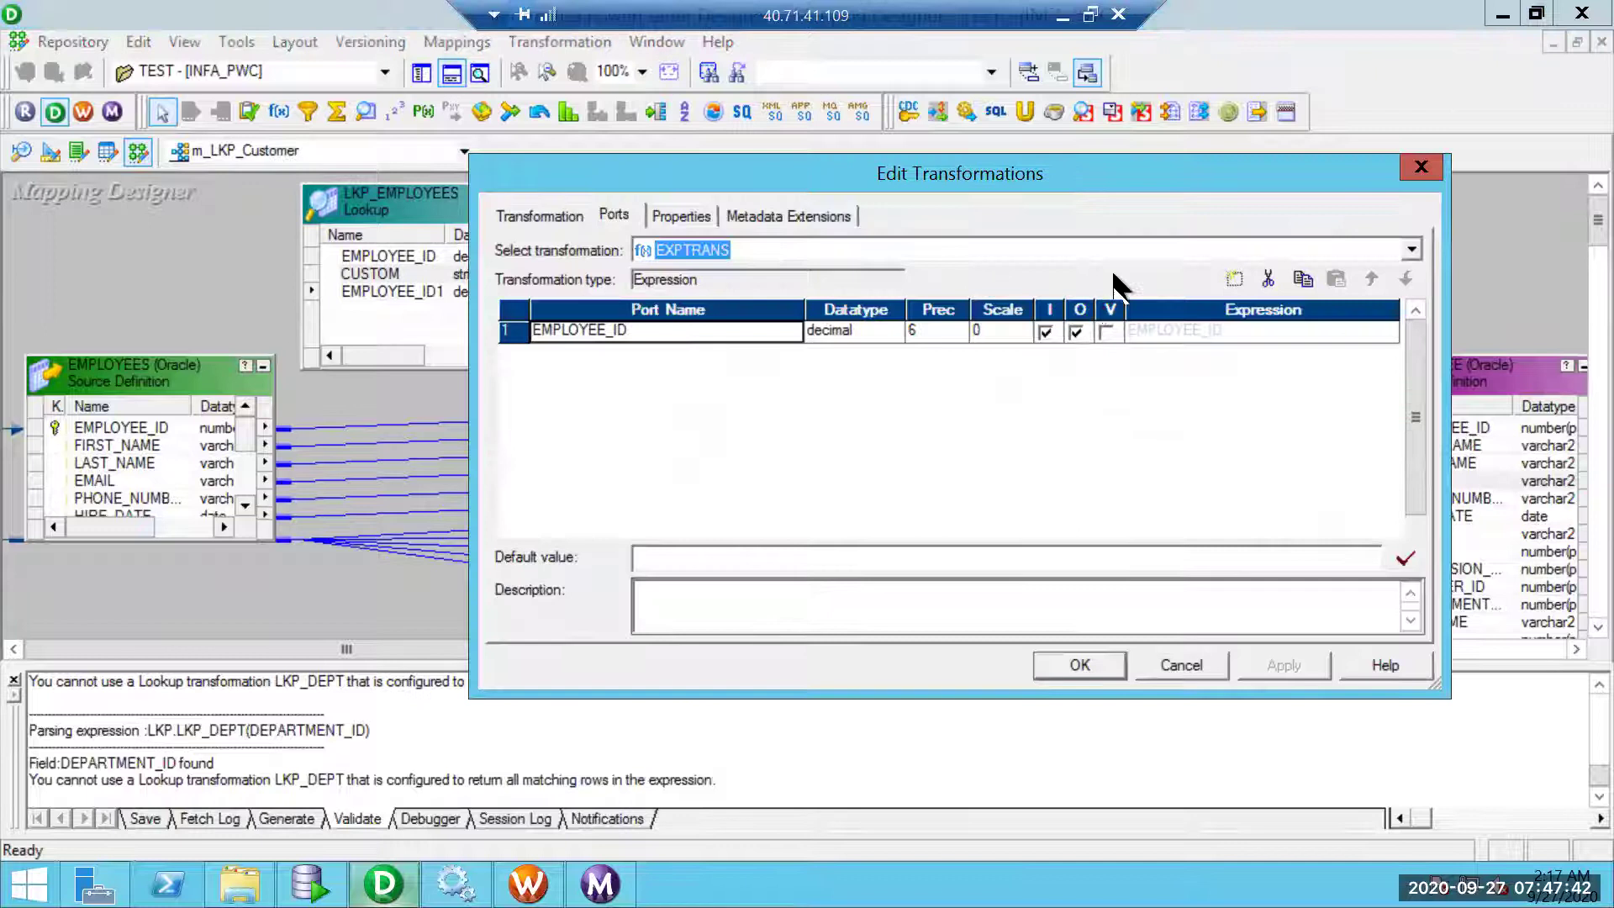
left_click(1076, 331)
left_click(1233, 278)
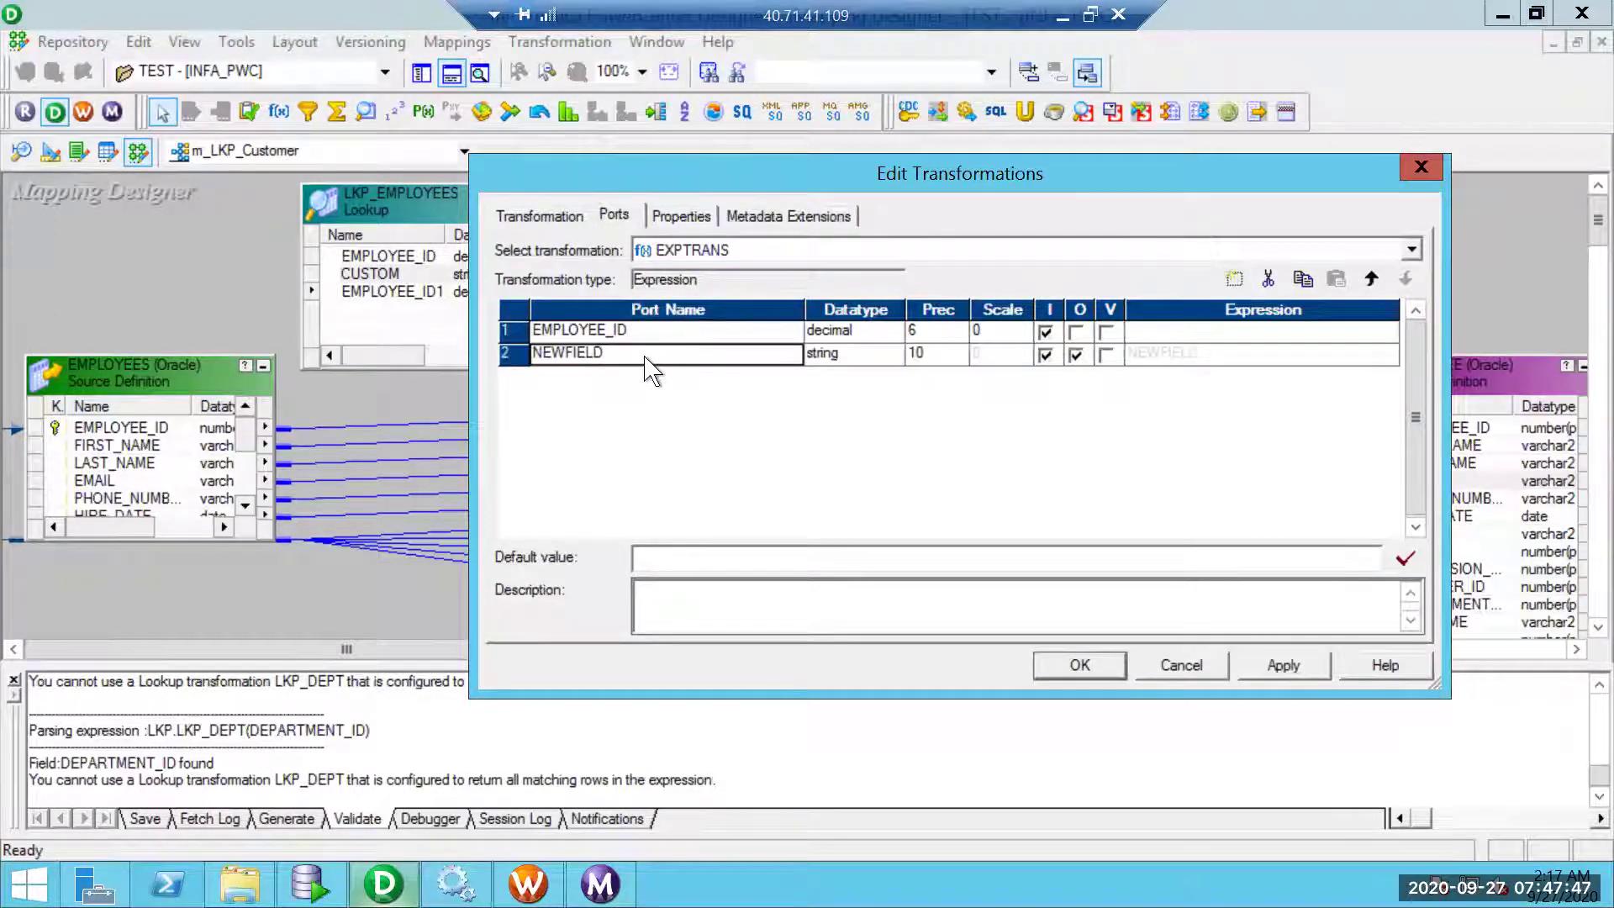
left_click(647, 356)
type("CUSTOM")
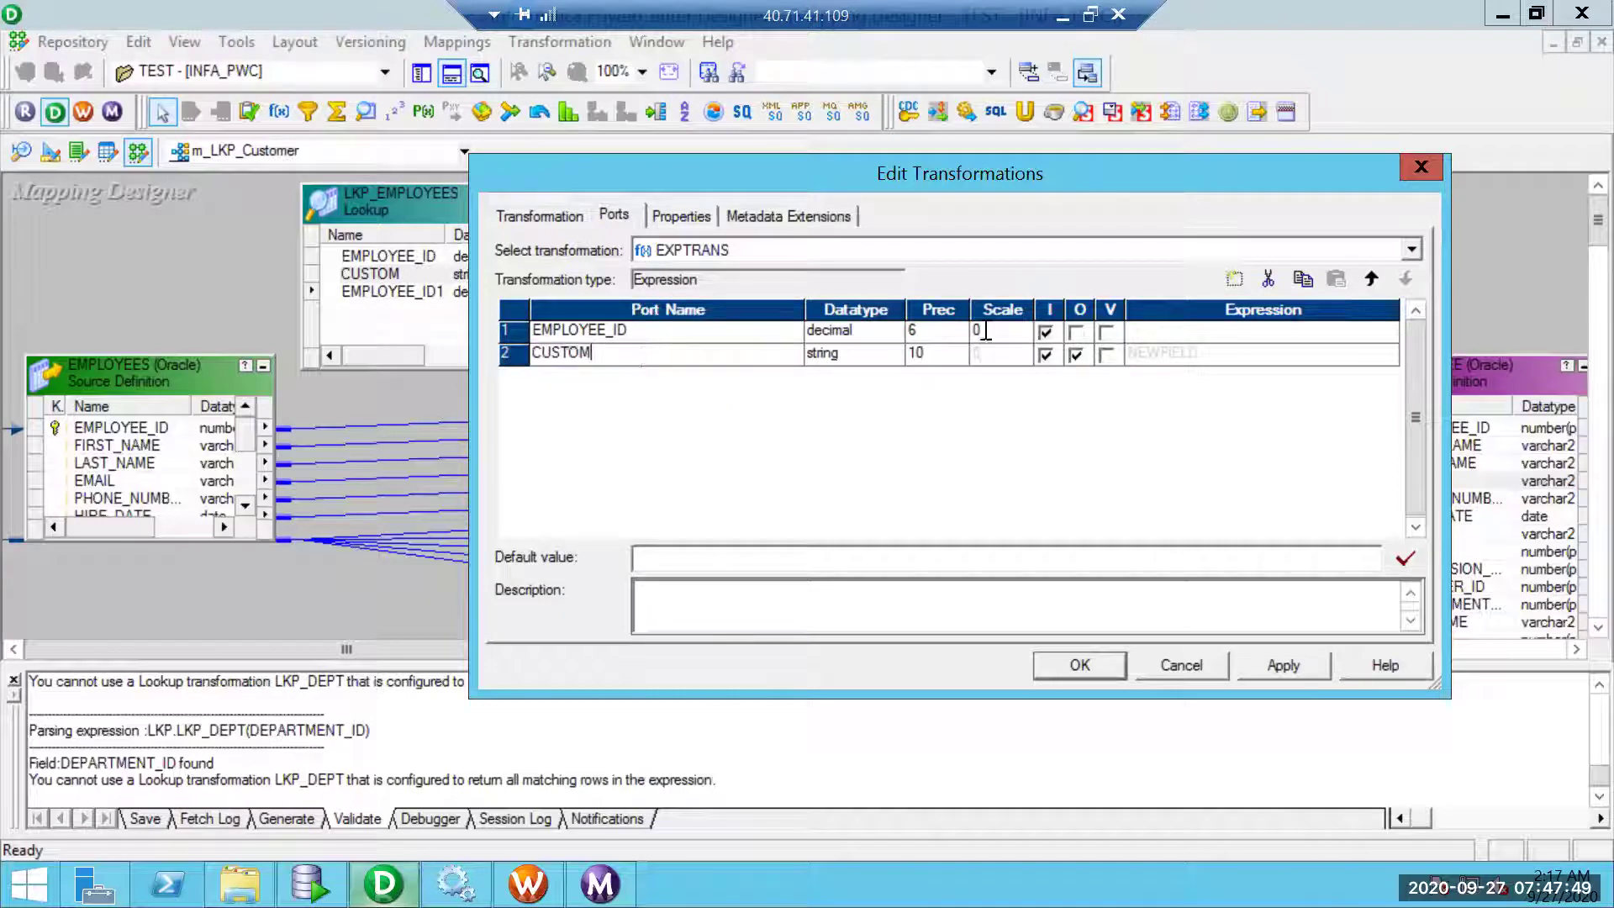
left_click(1108, 357)
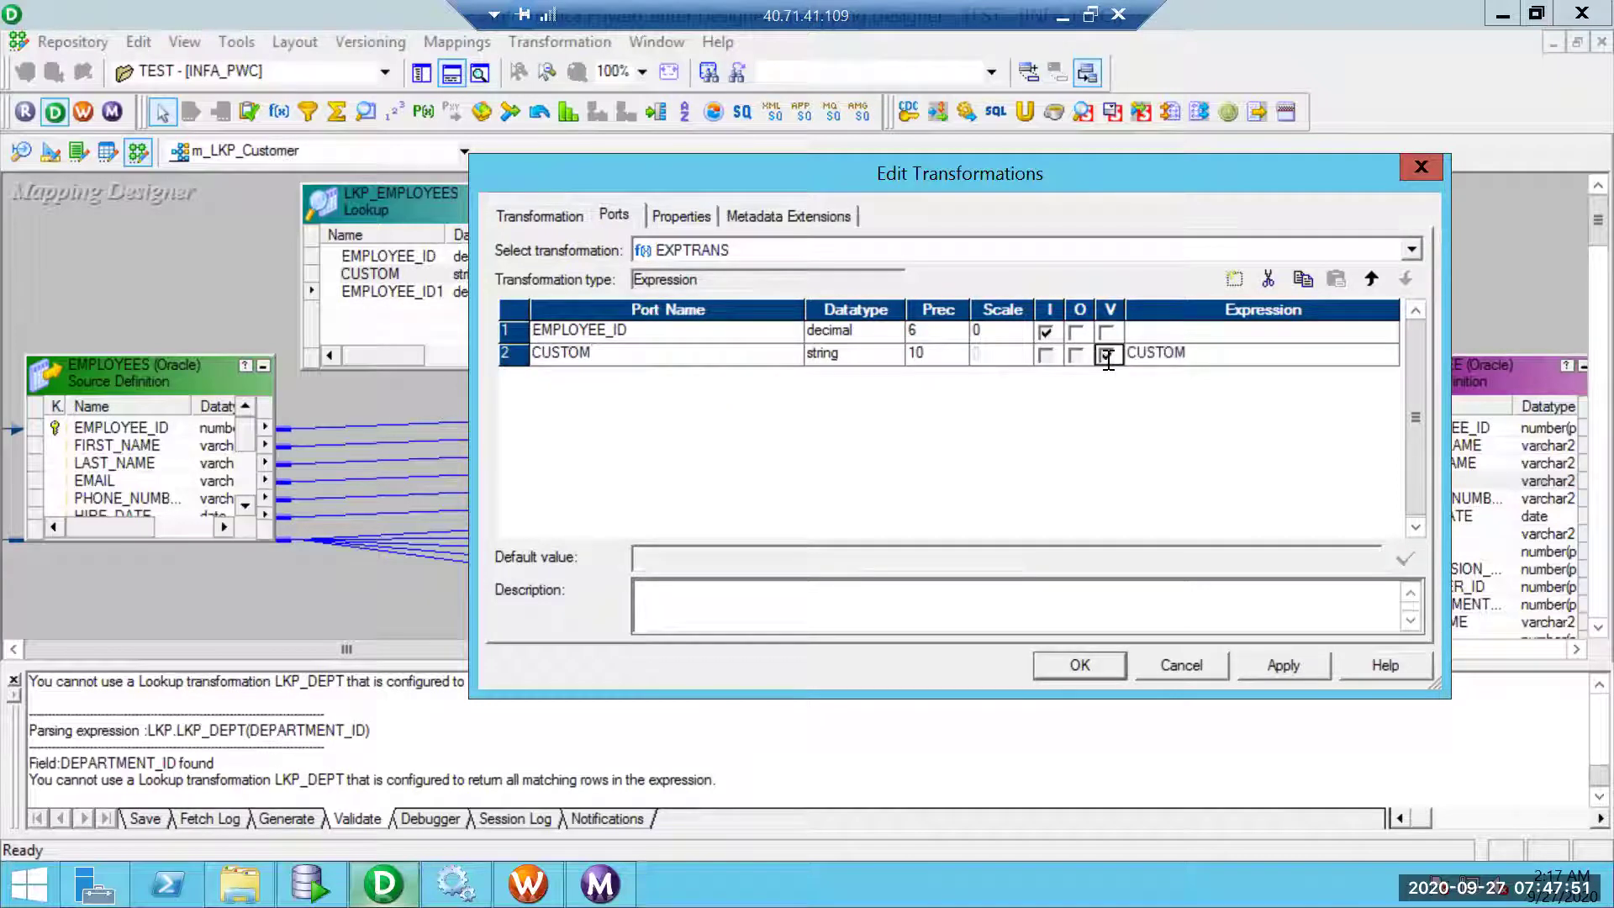
left_click(936, 354)
key("BackSpace")
- Set the CUSTOM port's expression to :LKP.LKP_EMPLOYEES(EMPLOYEE_ID) and validate it
left_click(1237, 354)
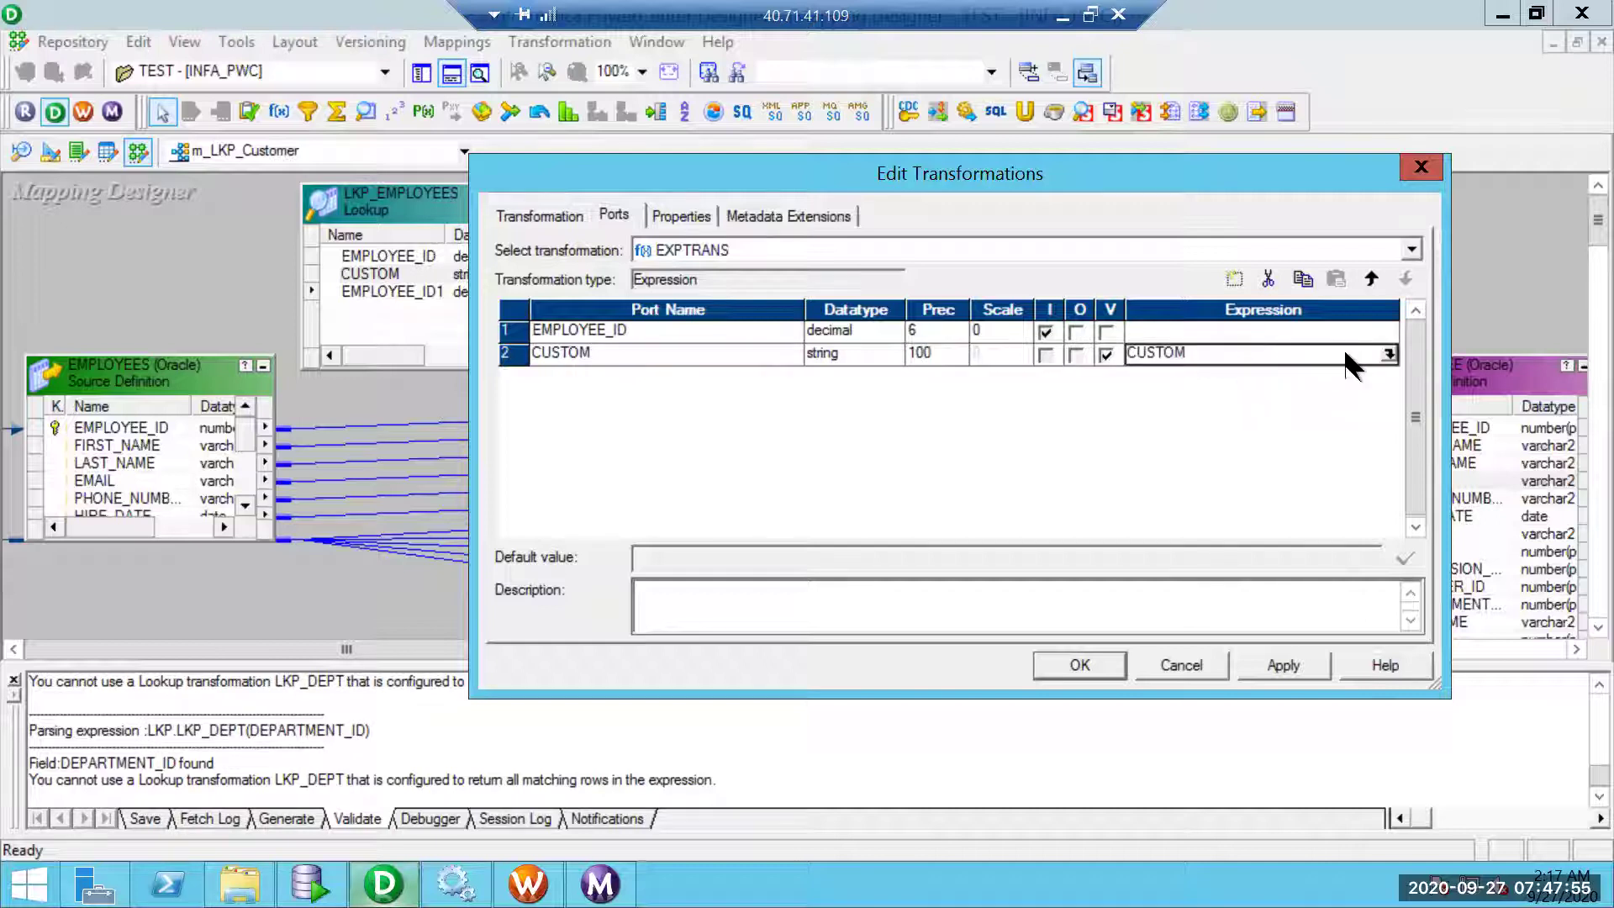
left_click(1389, 357)
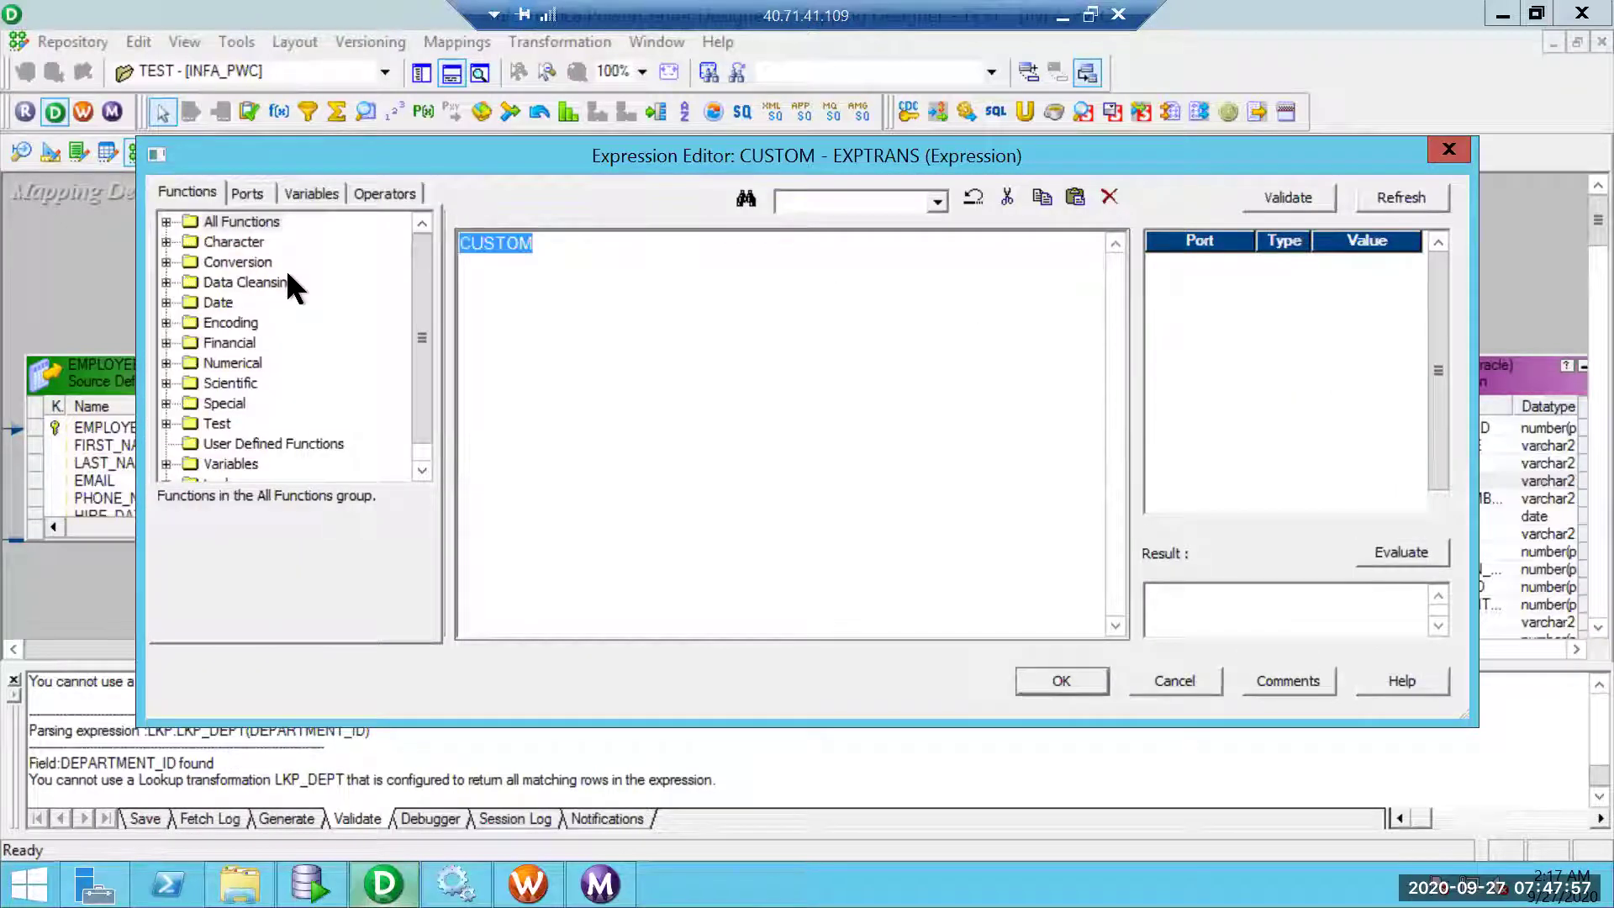
key("Delete")
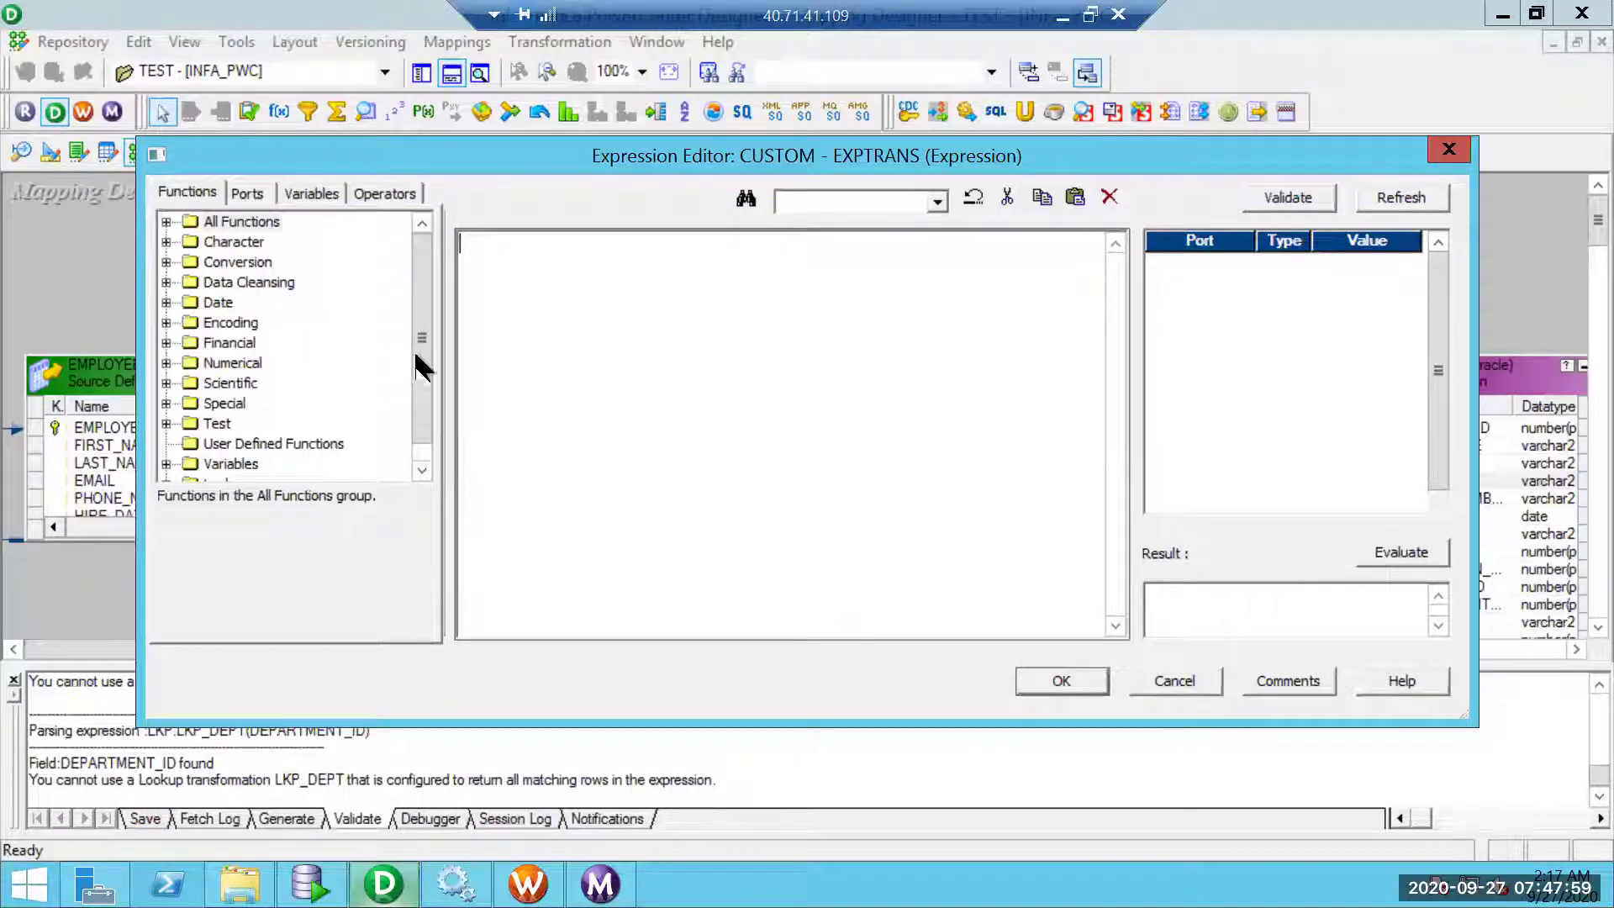
left_click(422, 470)
left_click(167, 464)
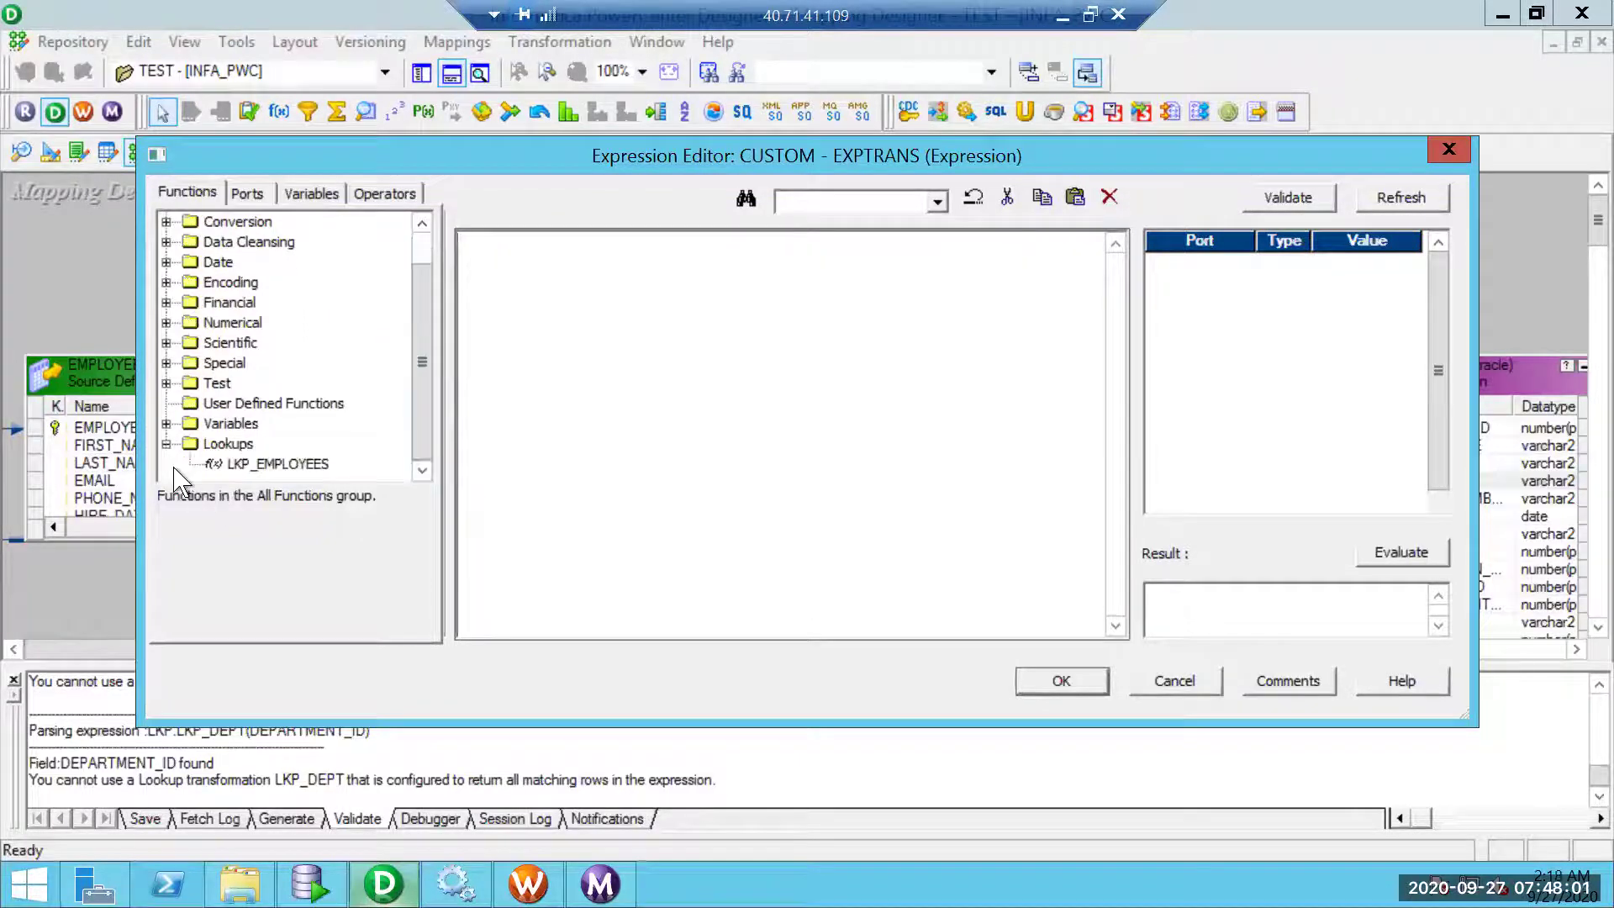
double_click(259, 462)
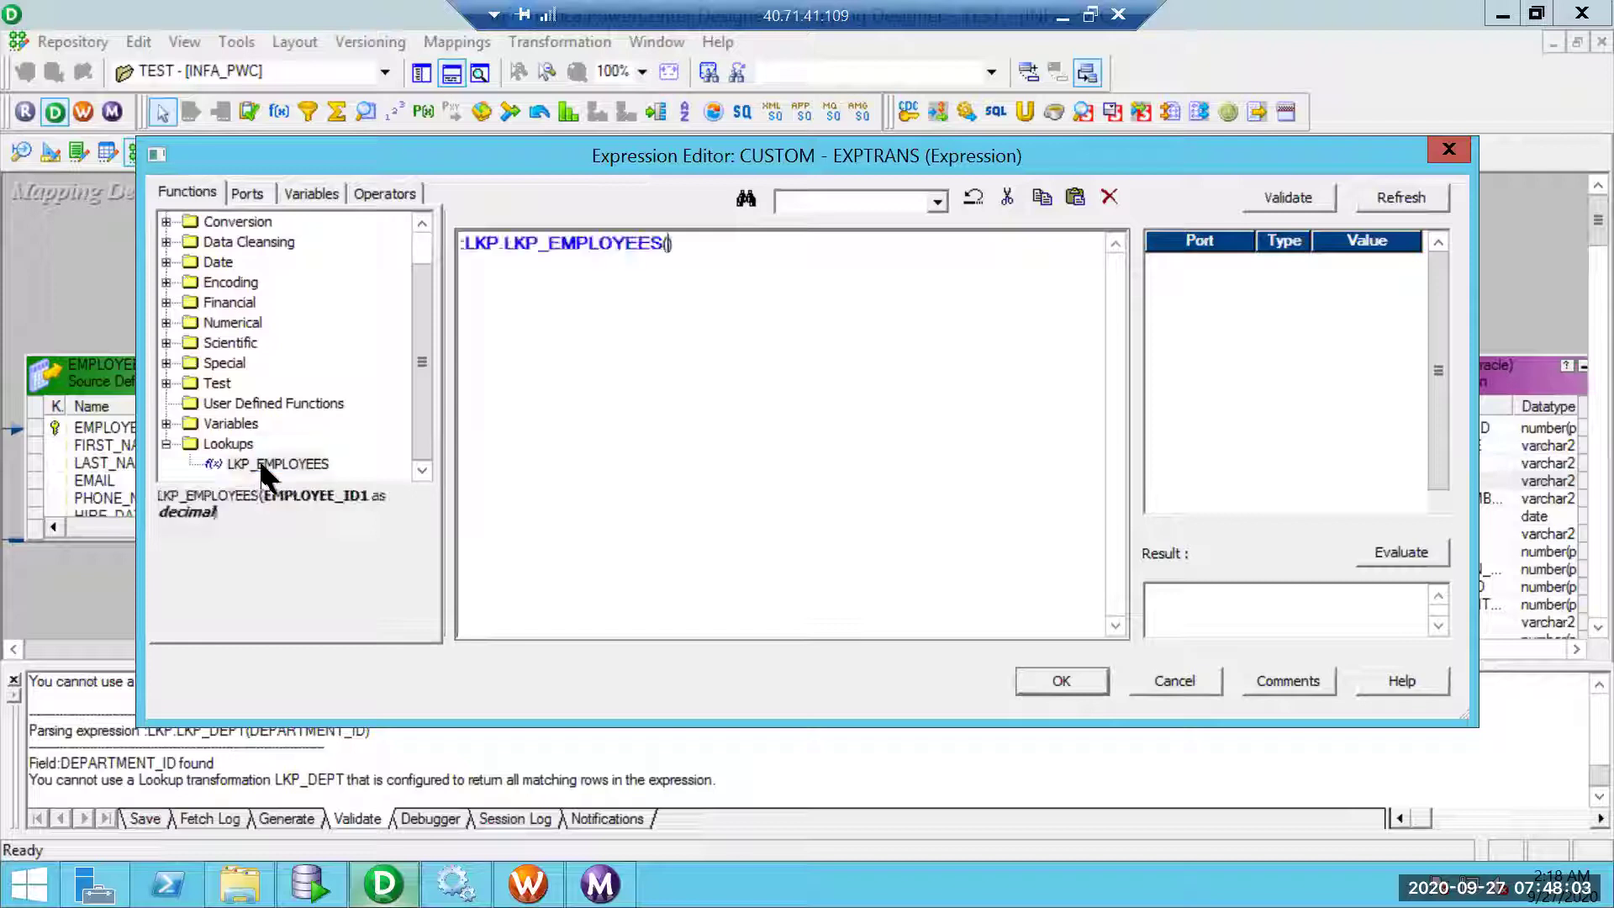
left_click(246, 195)
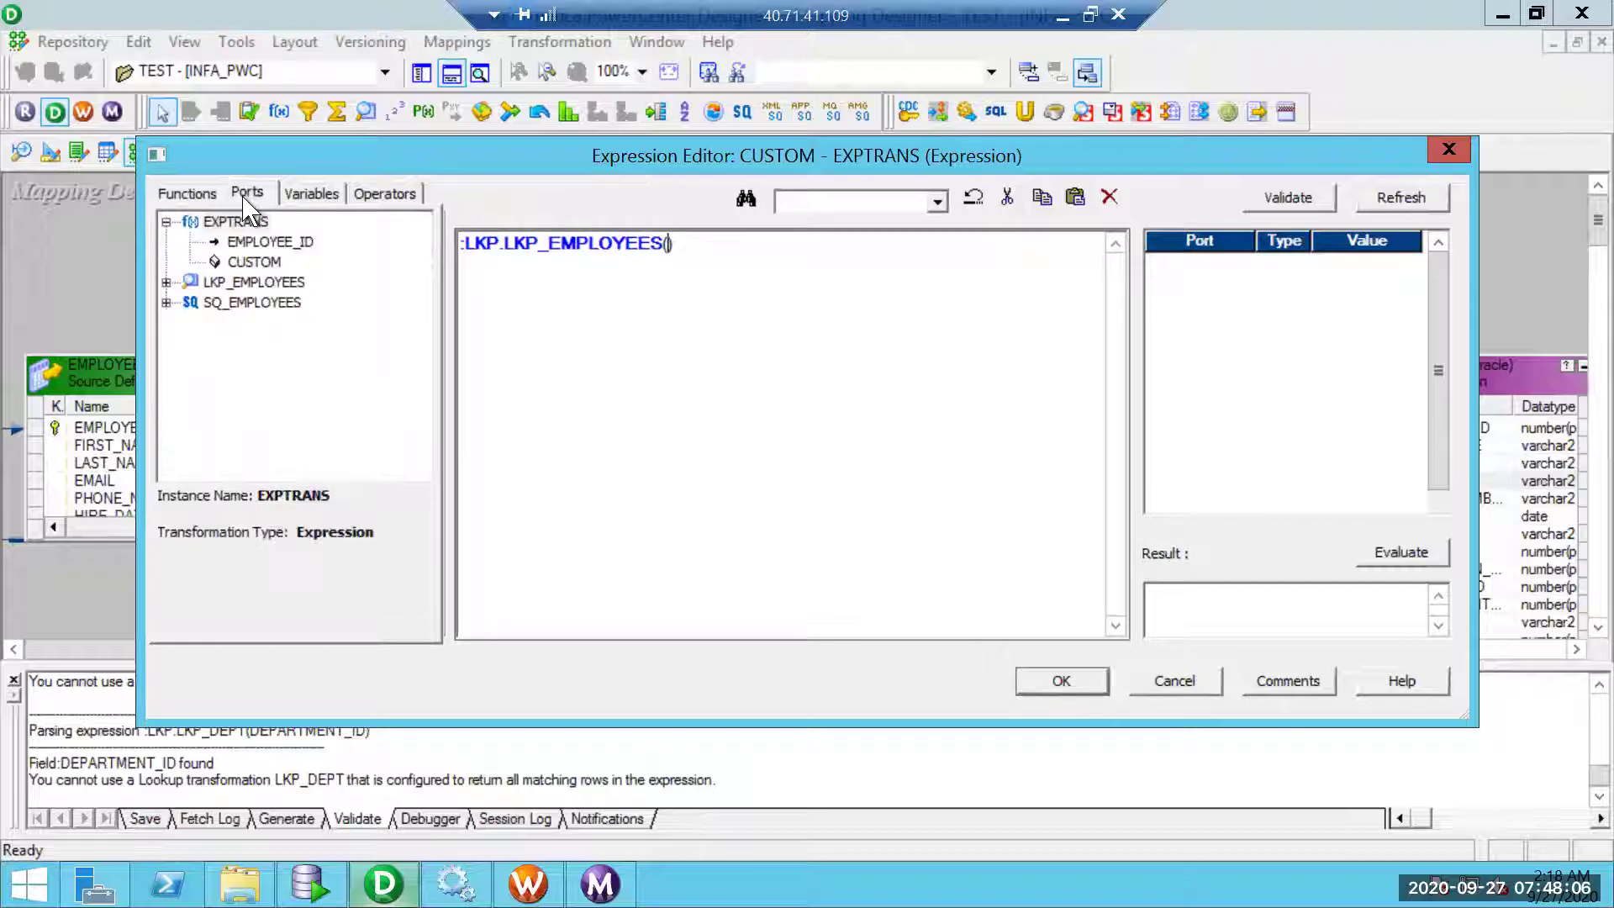
double_click(284, 240)
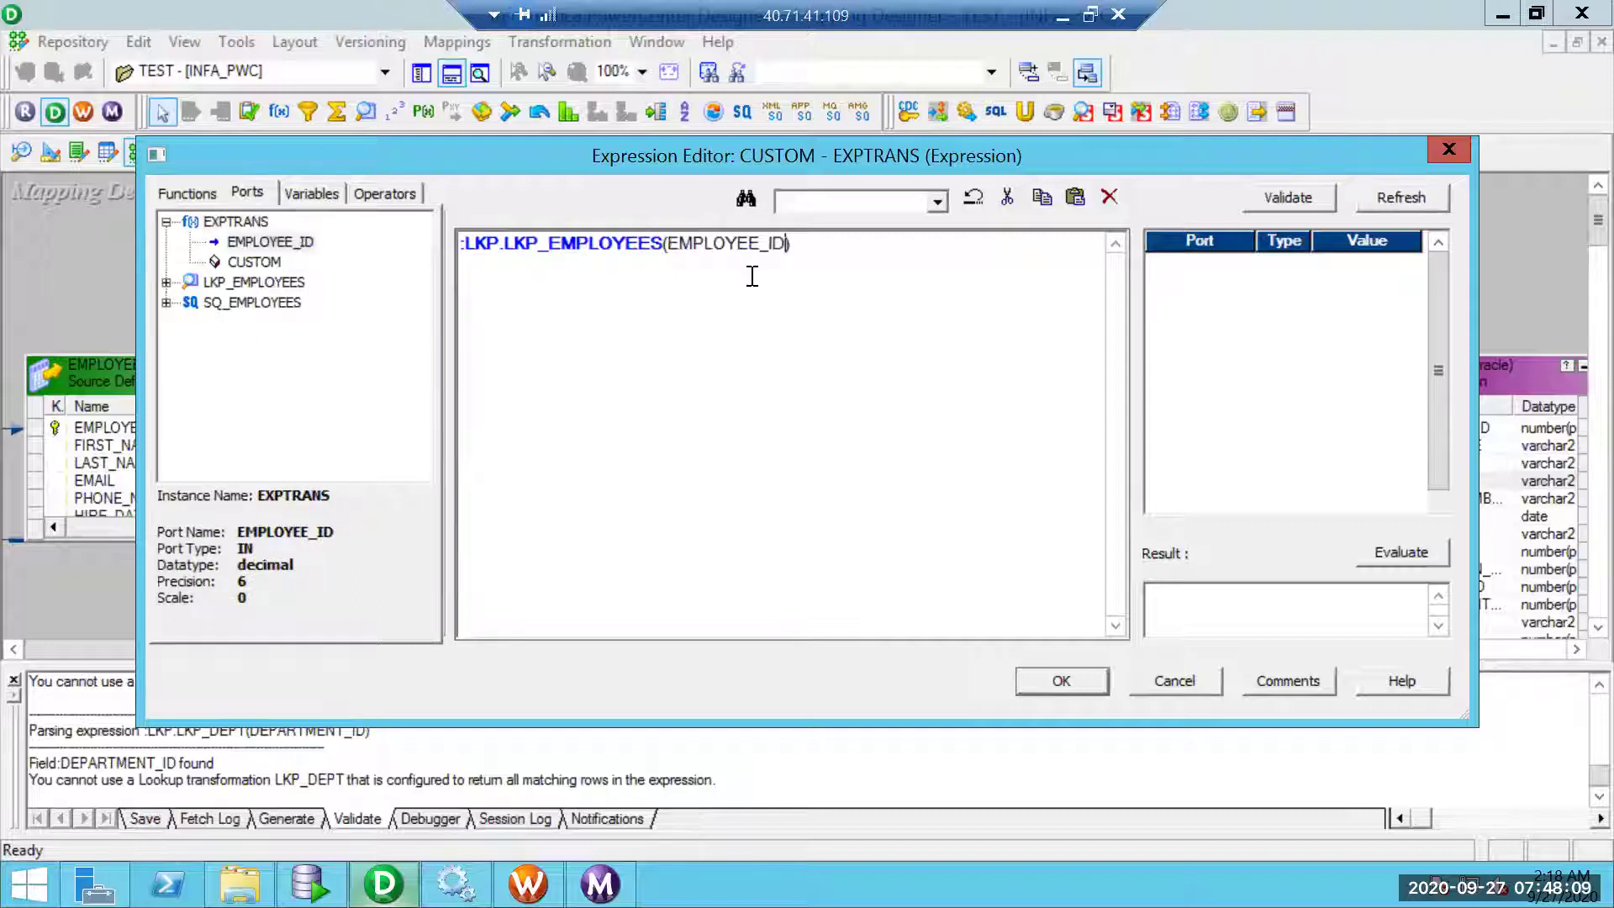
left_click(1292, 197)
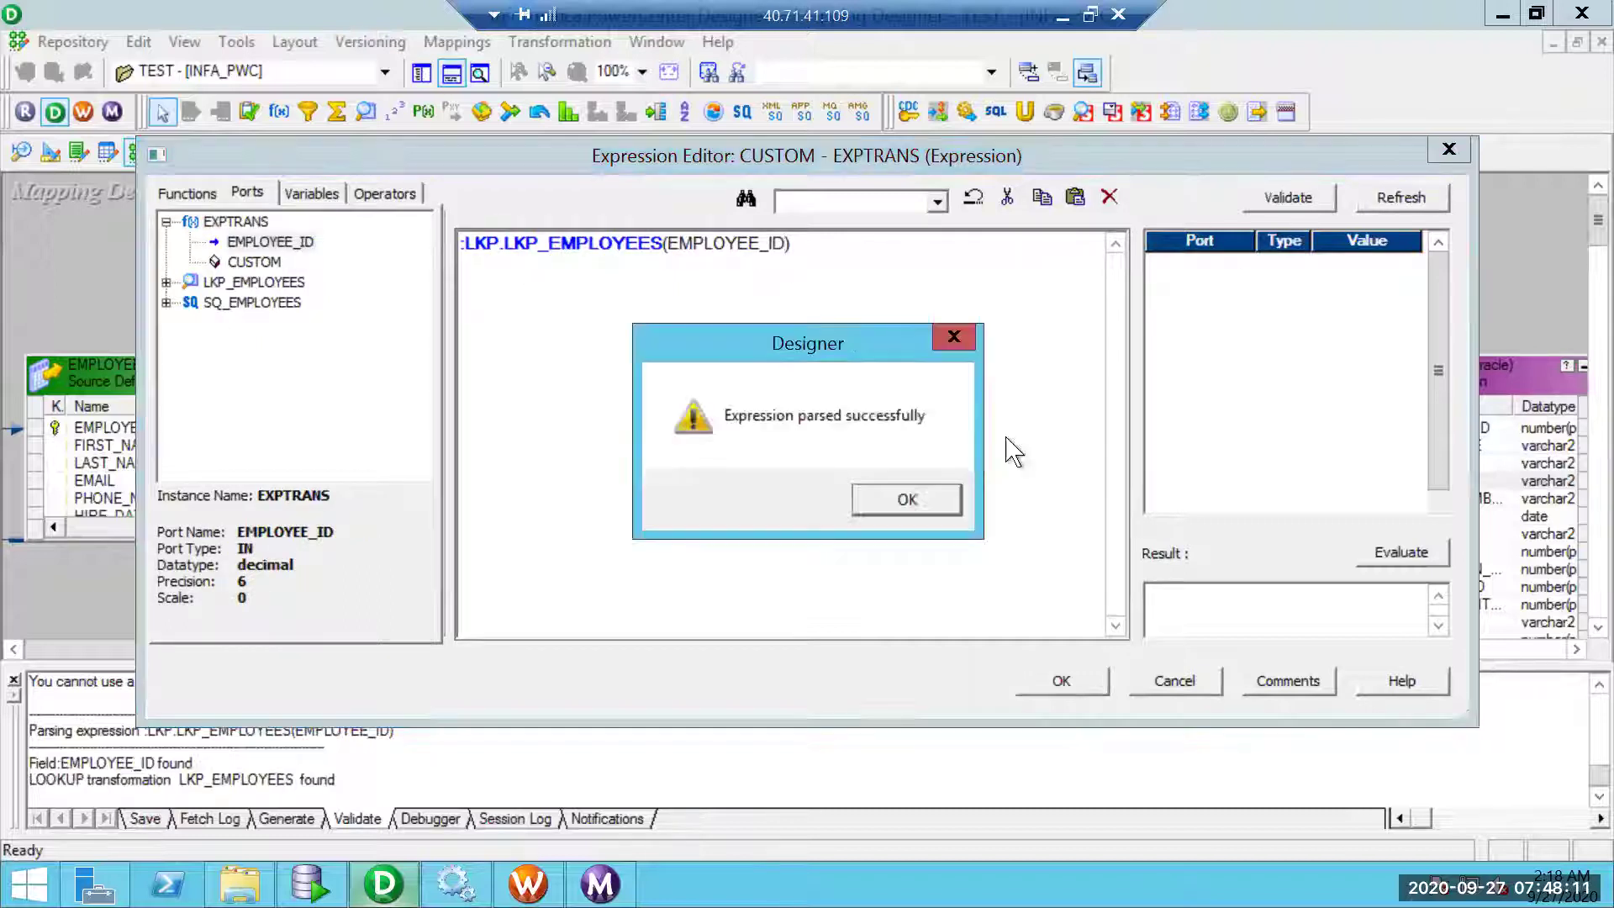
left_click(956, 503)
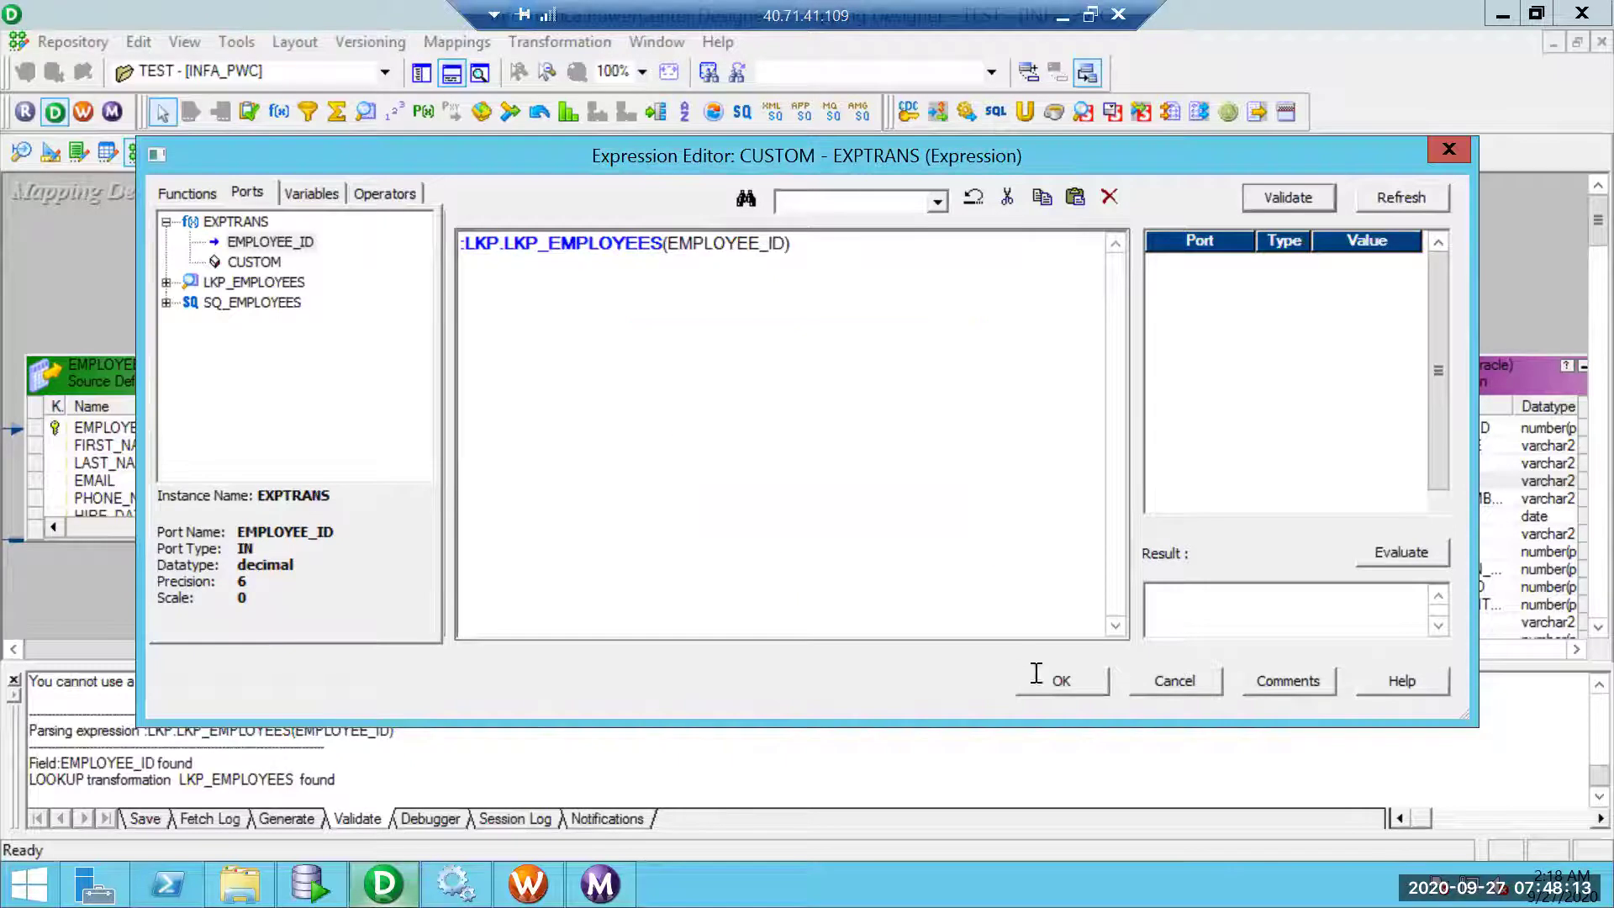
left_click(1050, 681)
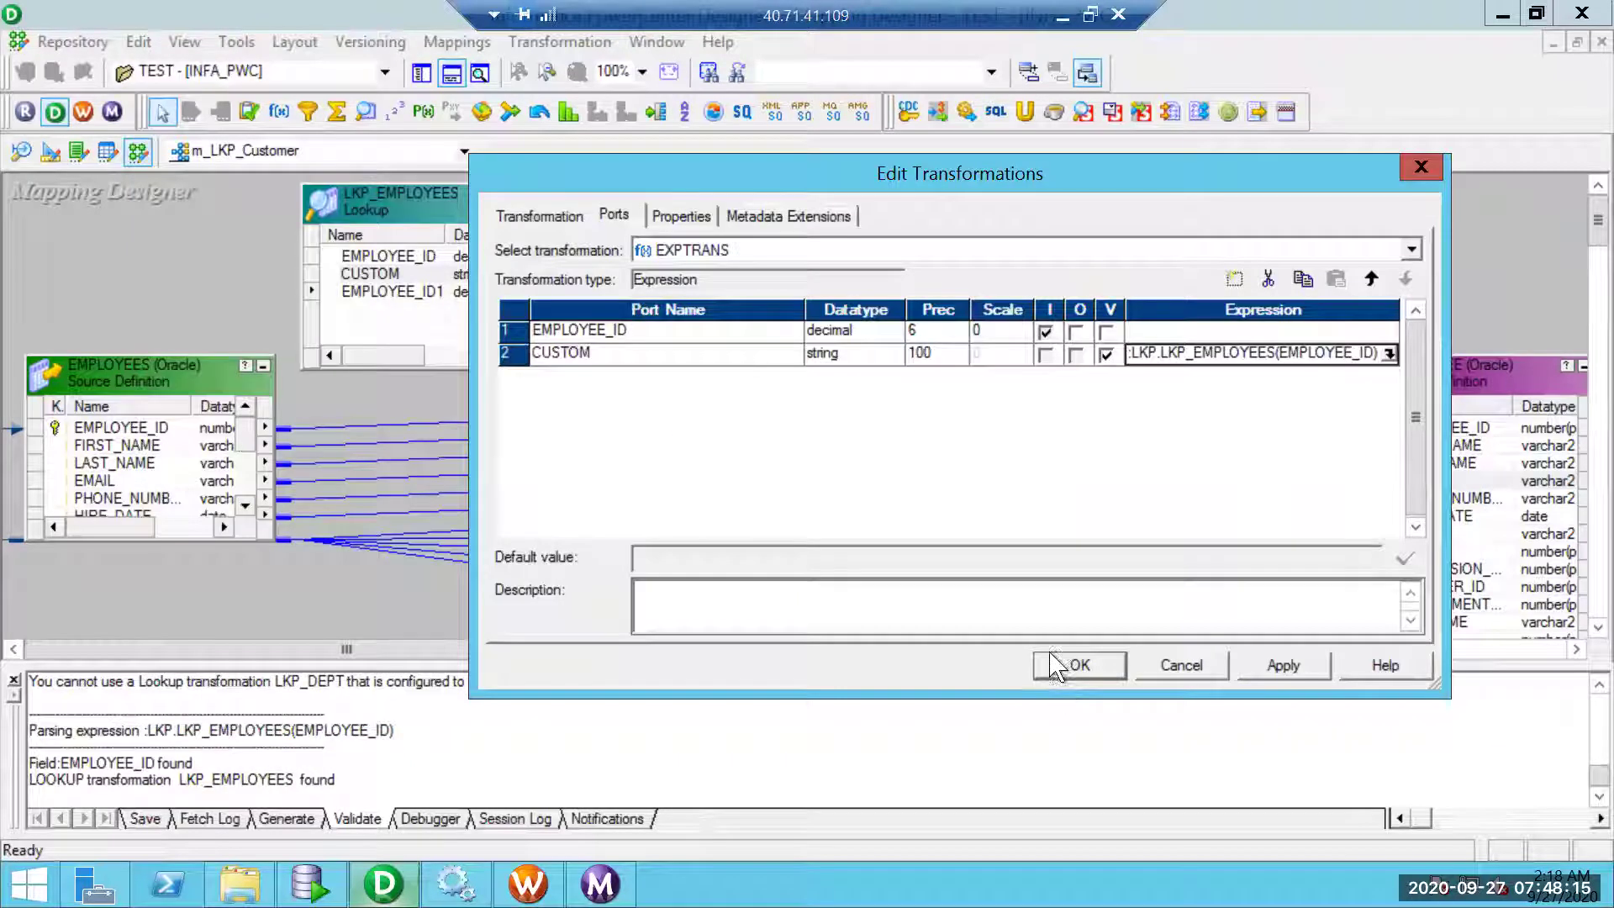
- Add an output-only string port EMAIL with precision 40 to EXPTRANS, and create another new port below it
left_click(704, 356)
left_click(1233, 279)
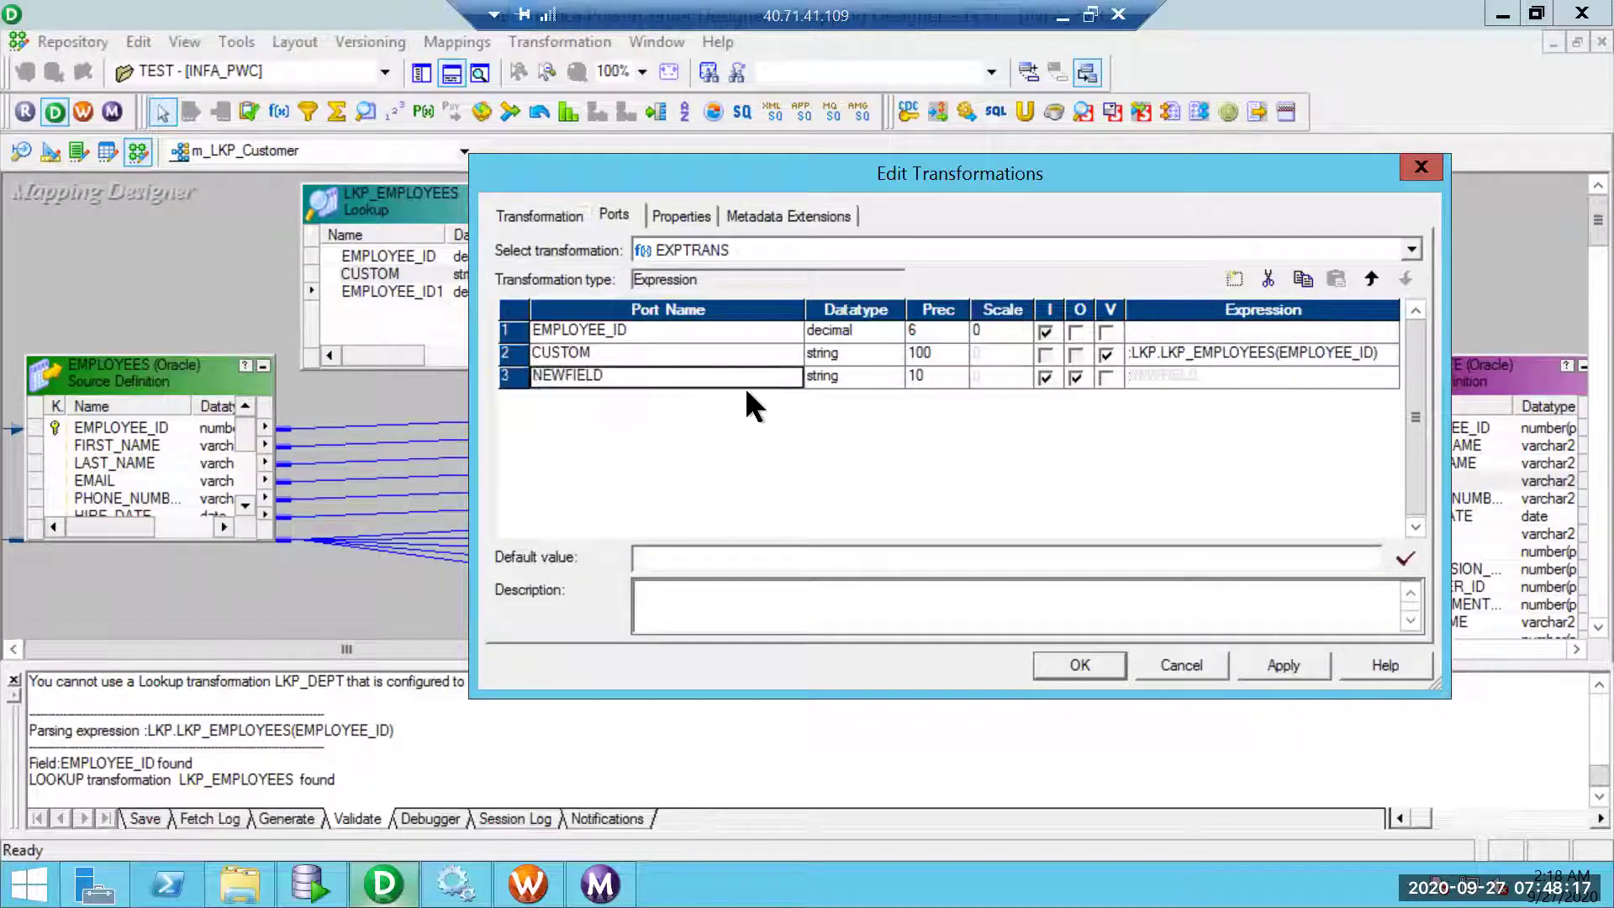
type("EMAIL")
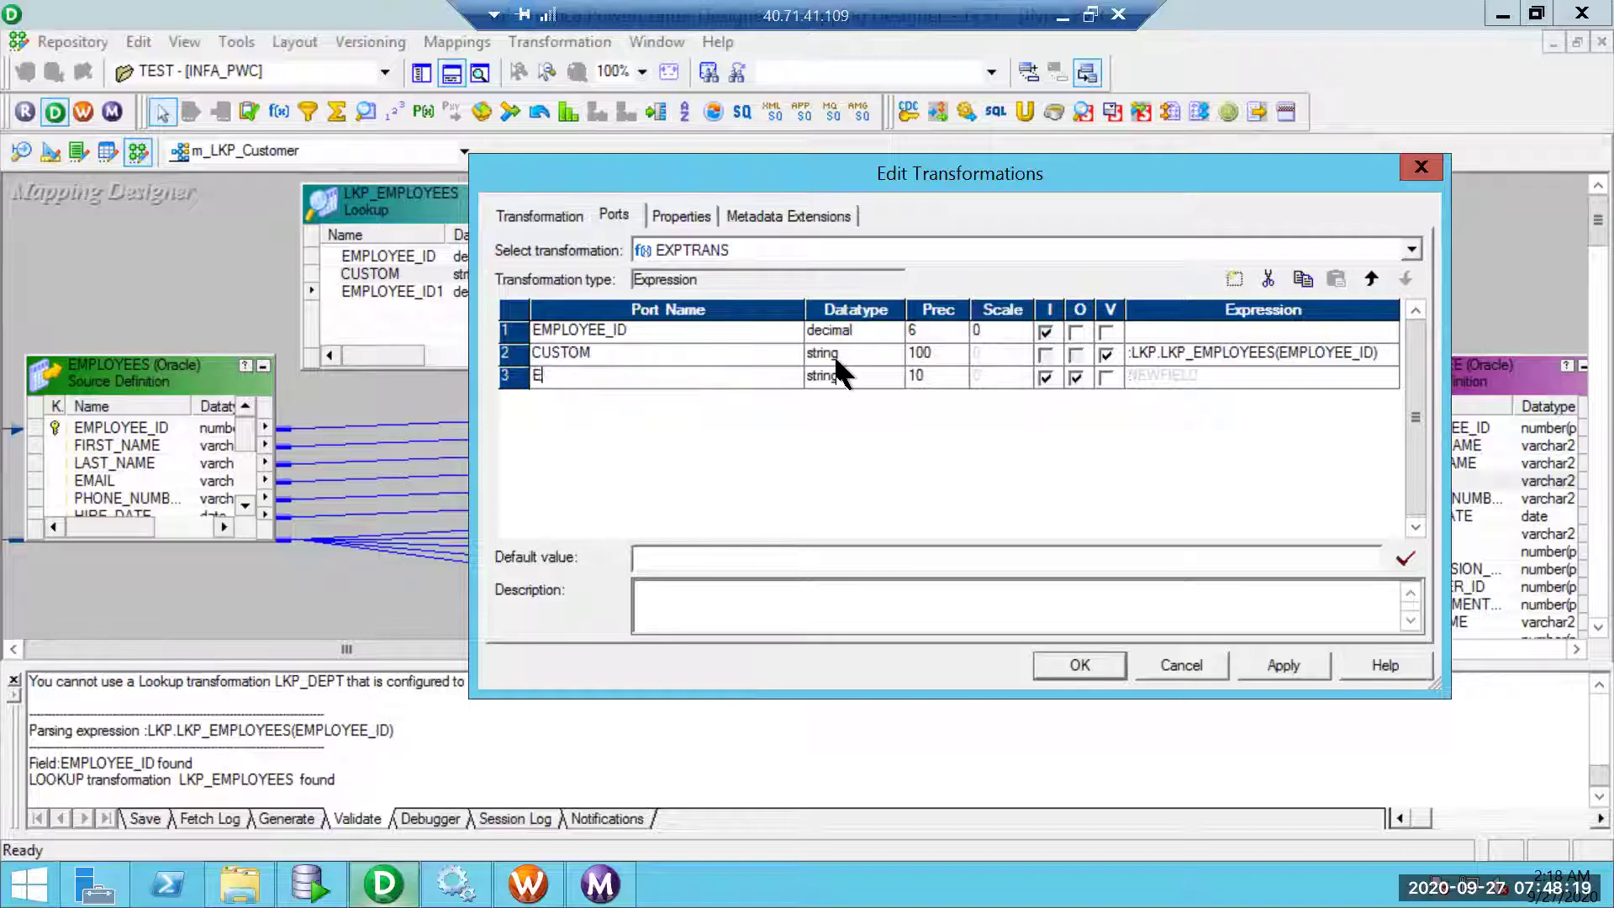
left_click(919, 375)
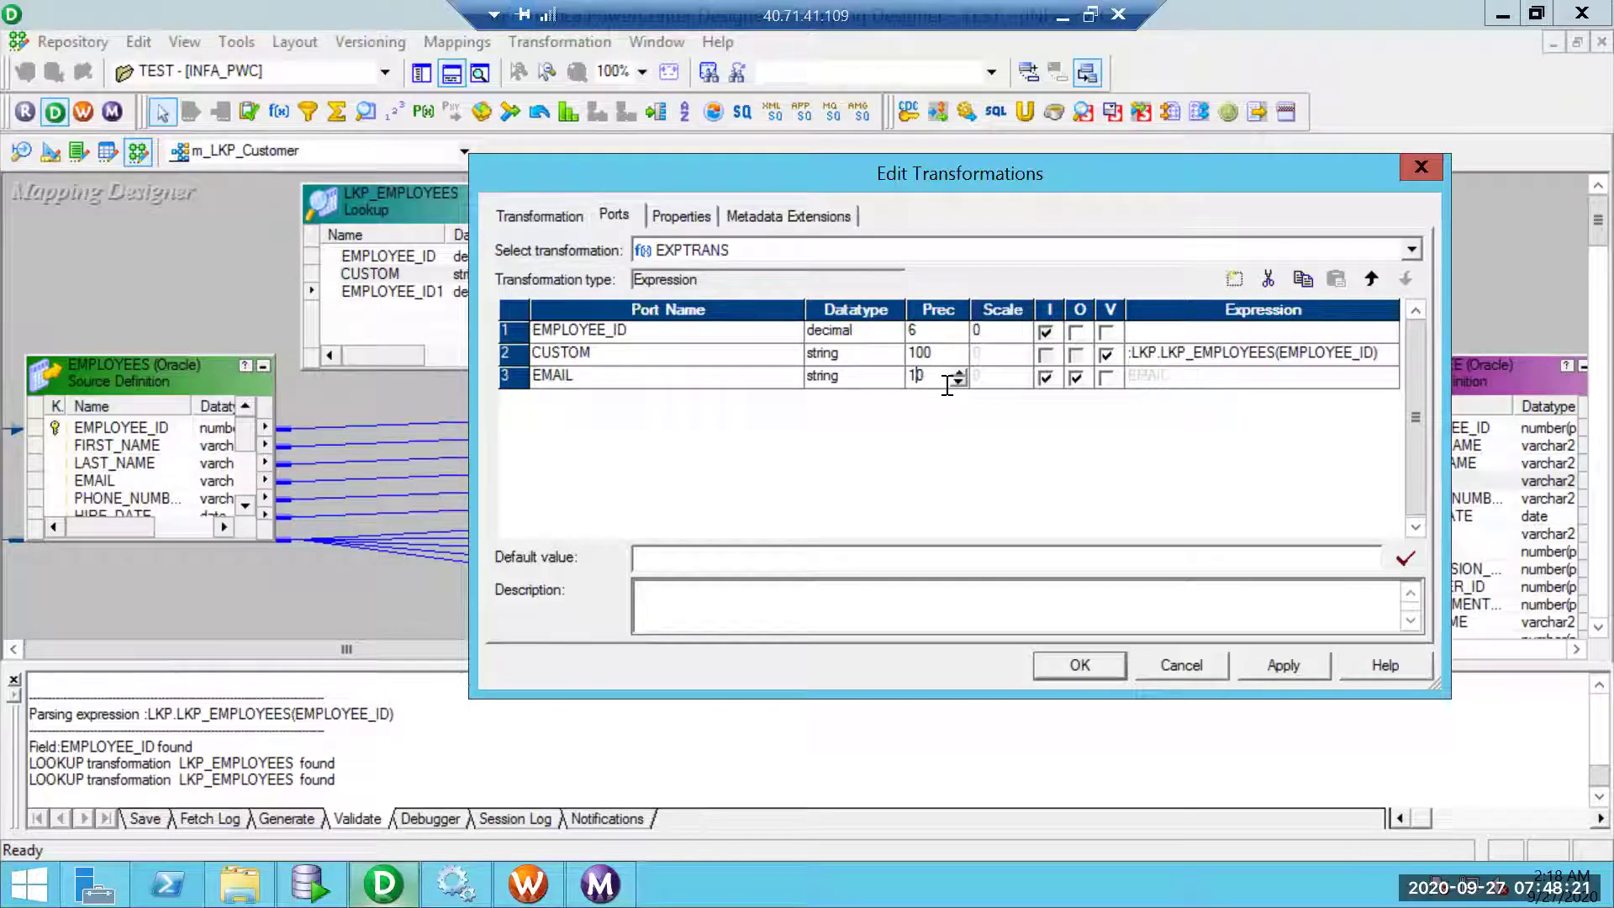
type("40")
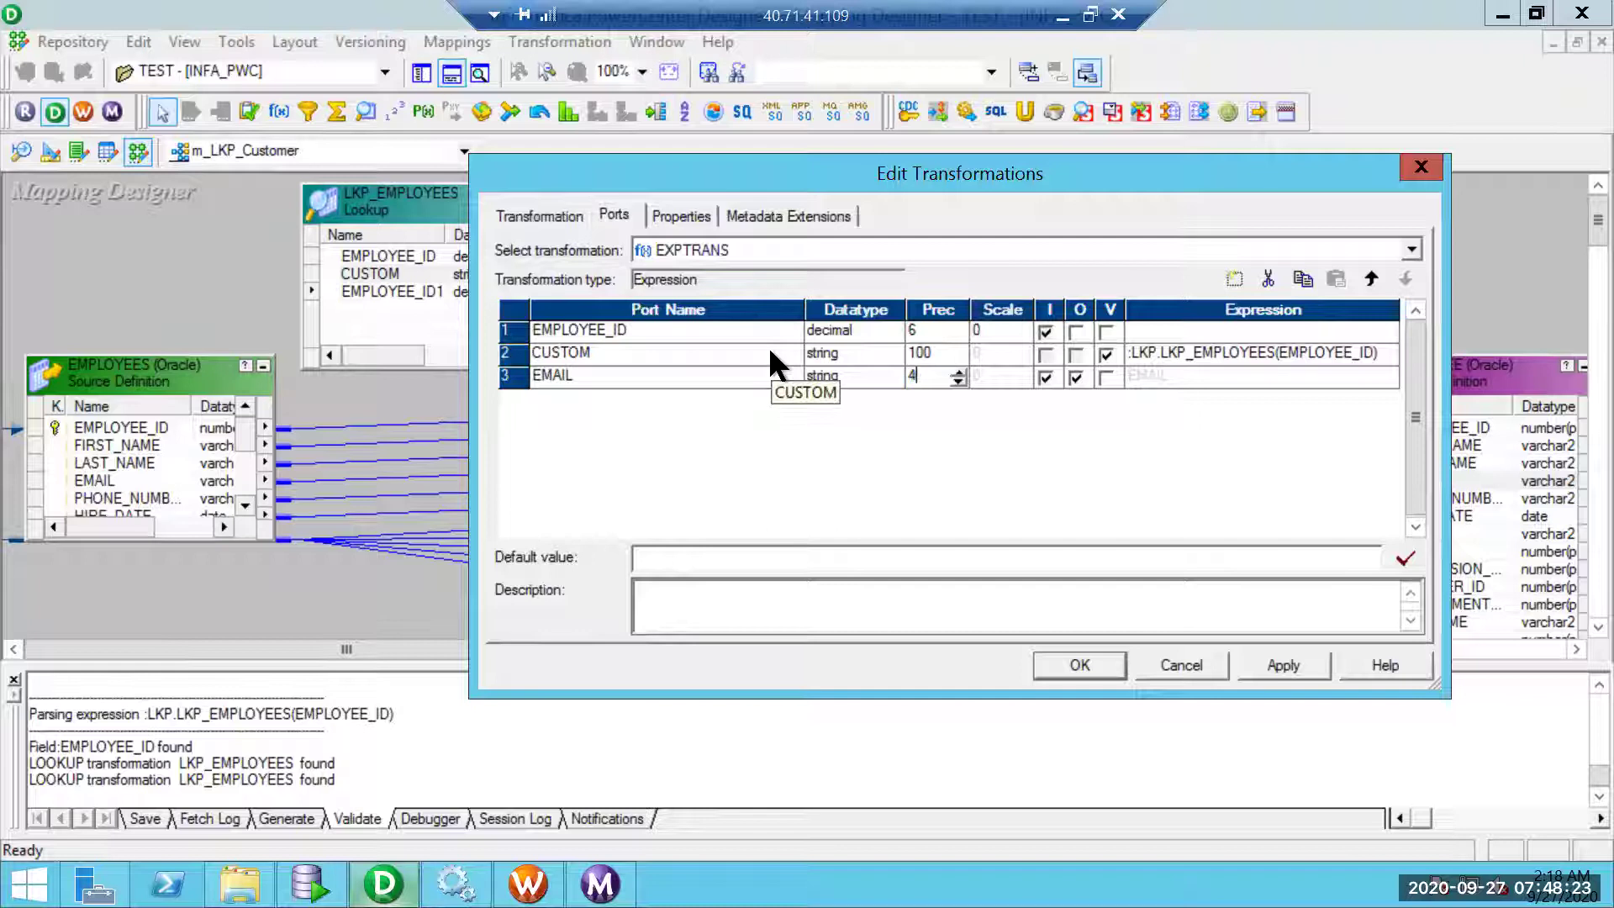
left_click(741, 370)
left_click(1234, 279)
left_click(1043, 377)
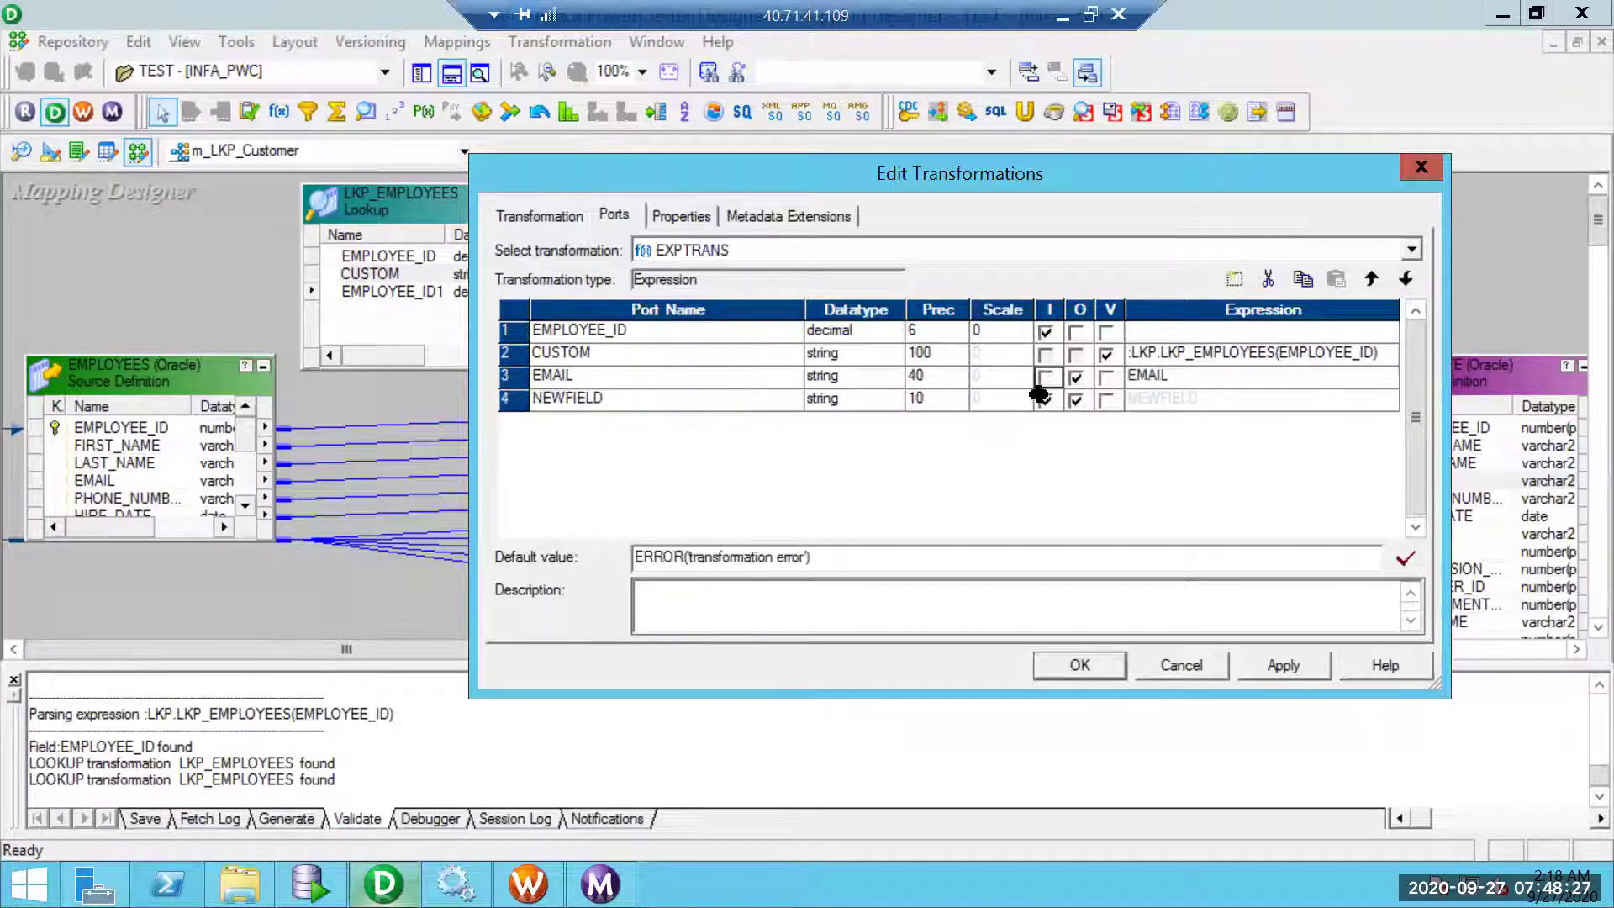
- Make the newest port output-only, name it PHONE and set its precision to 30
left_click(1045, 400)
left_click(675, 398)
type("PHONE")
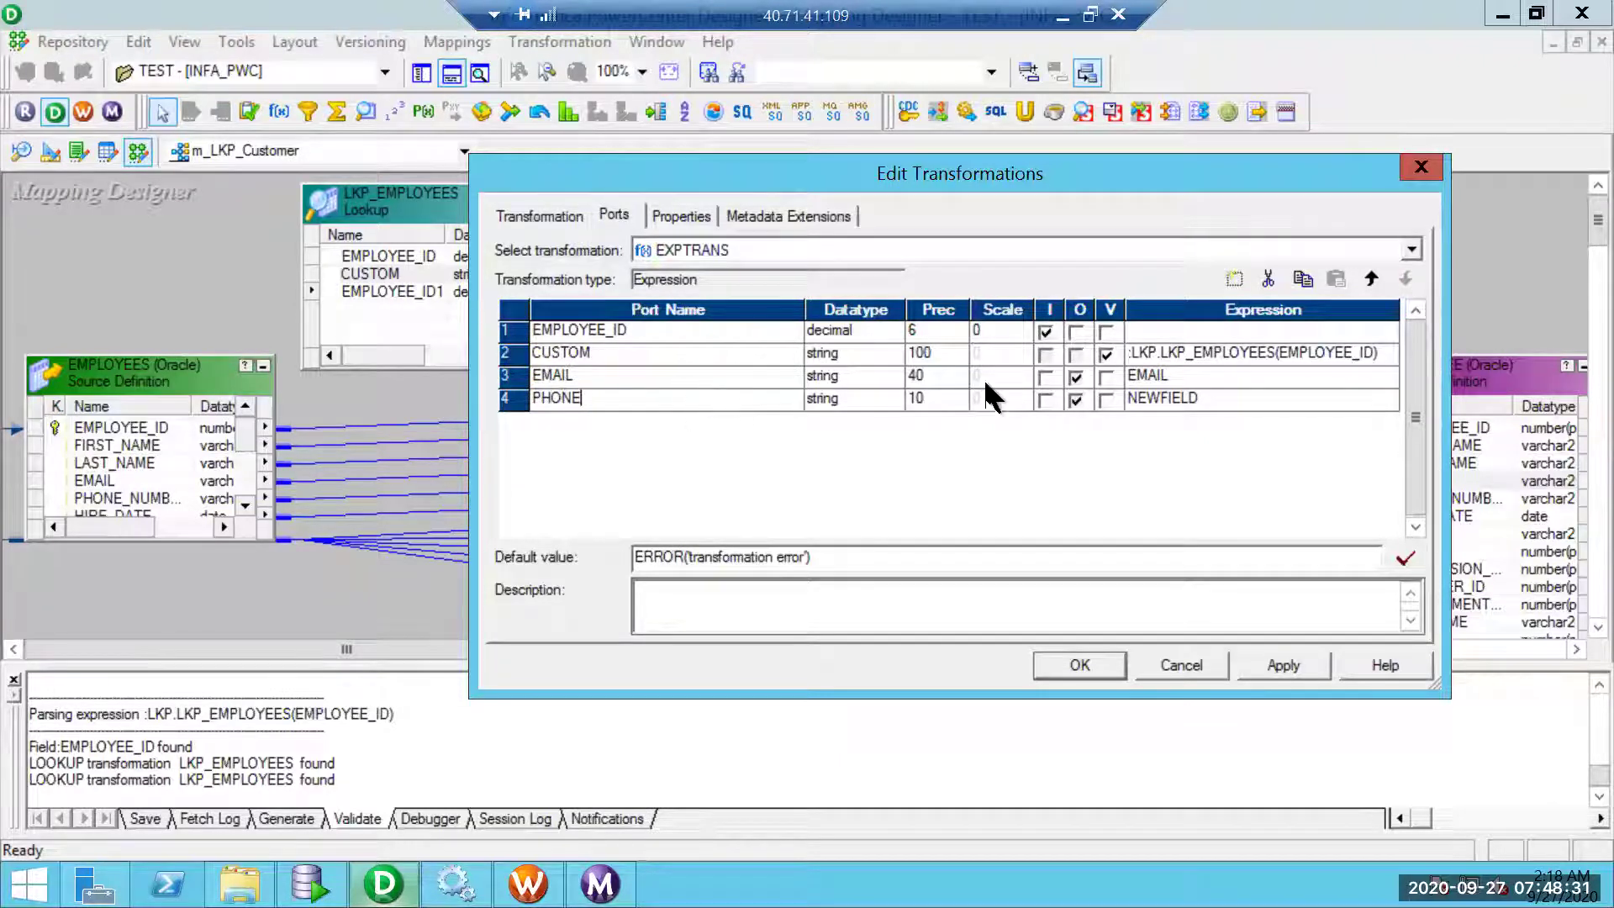
left_click(933, 400)
double_click(933, 401)
type("30")
- Set the EMAIL port's expression to SUBSTR(CUSTOM,1,INSTR(CUSTOM,'_')-1) and validate it
left_click(1197, 375)
left_click(1396, 375)
key("ctrl+a")
key("Delete")
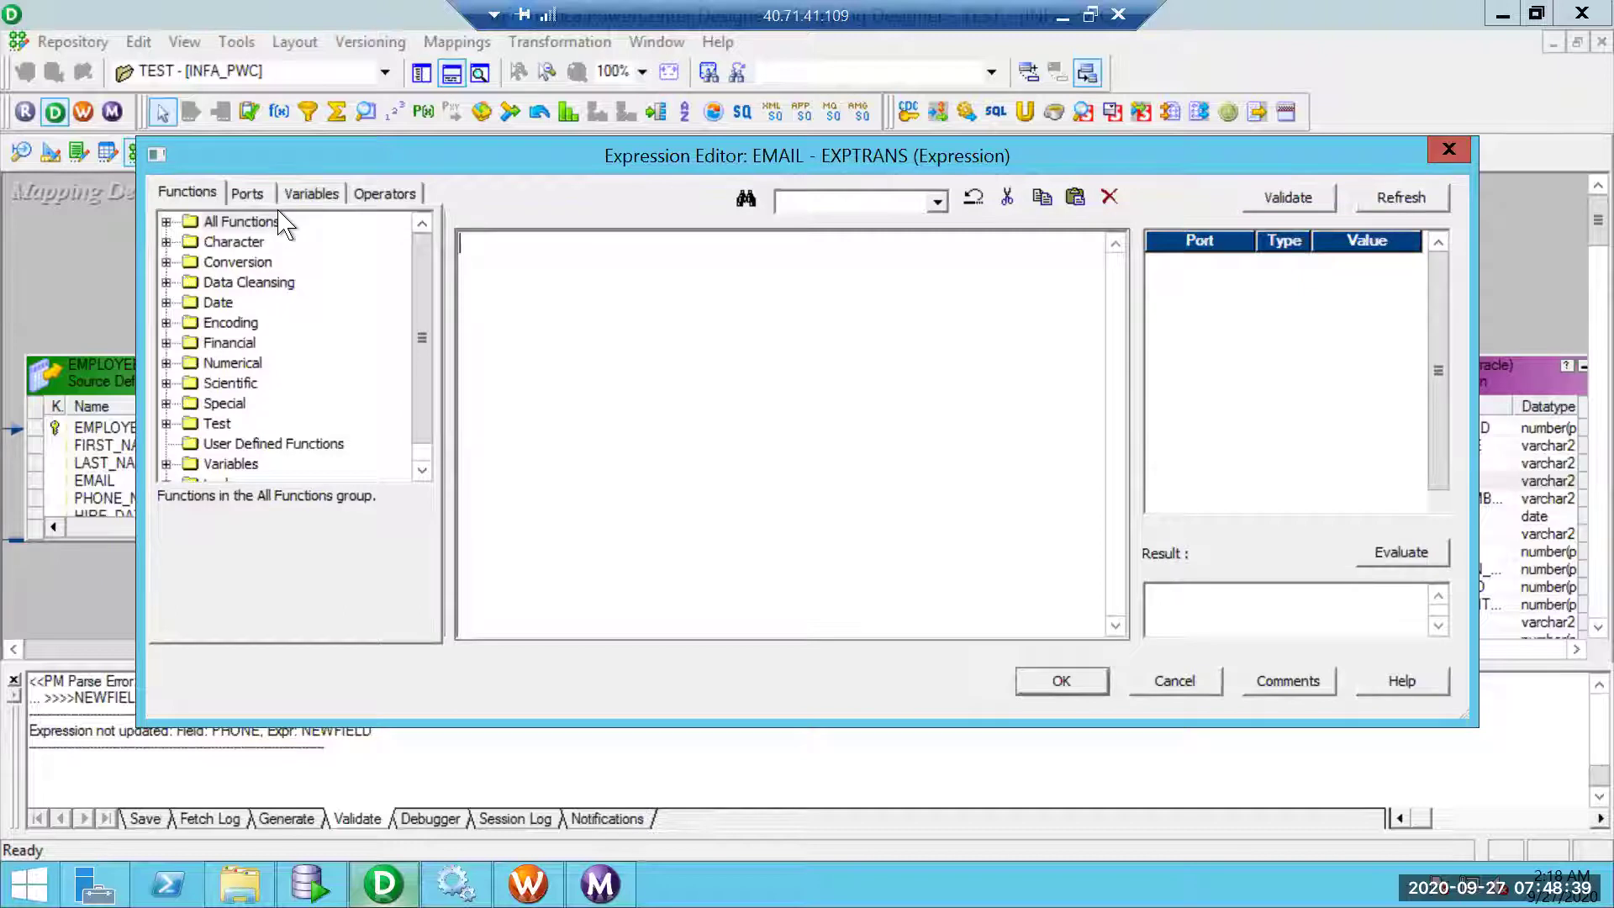
type("SUBSTR(")
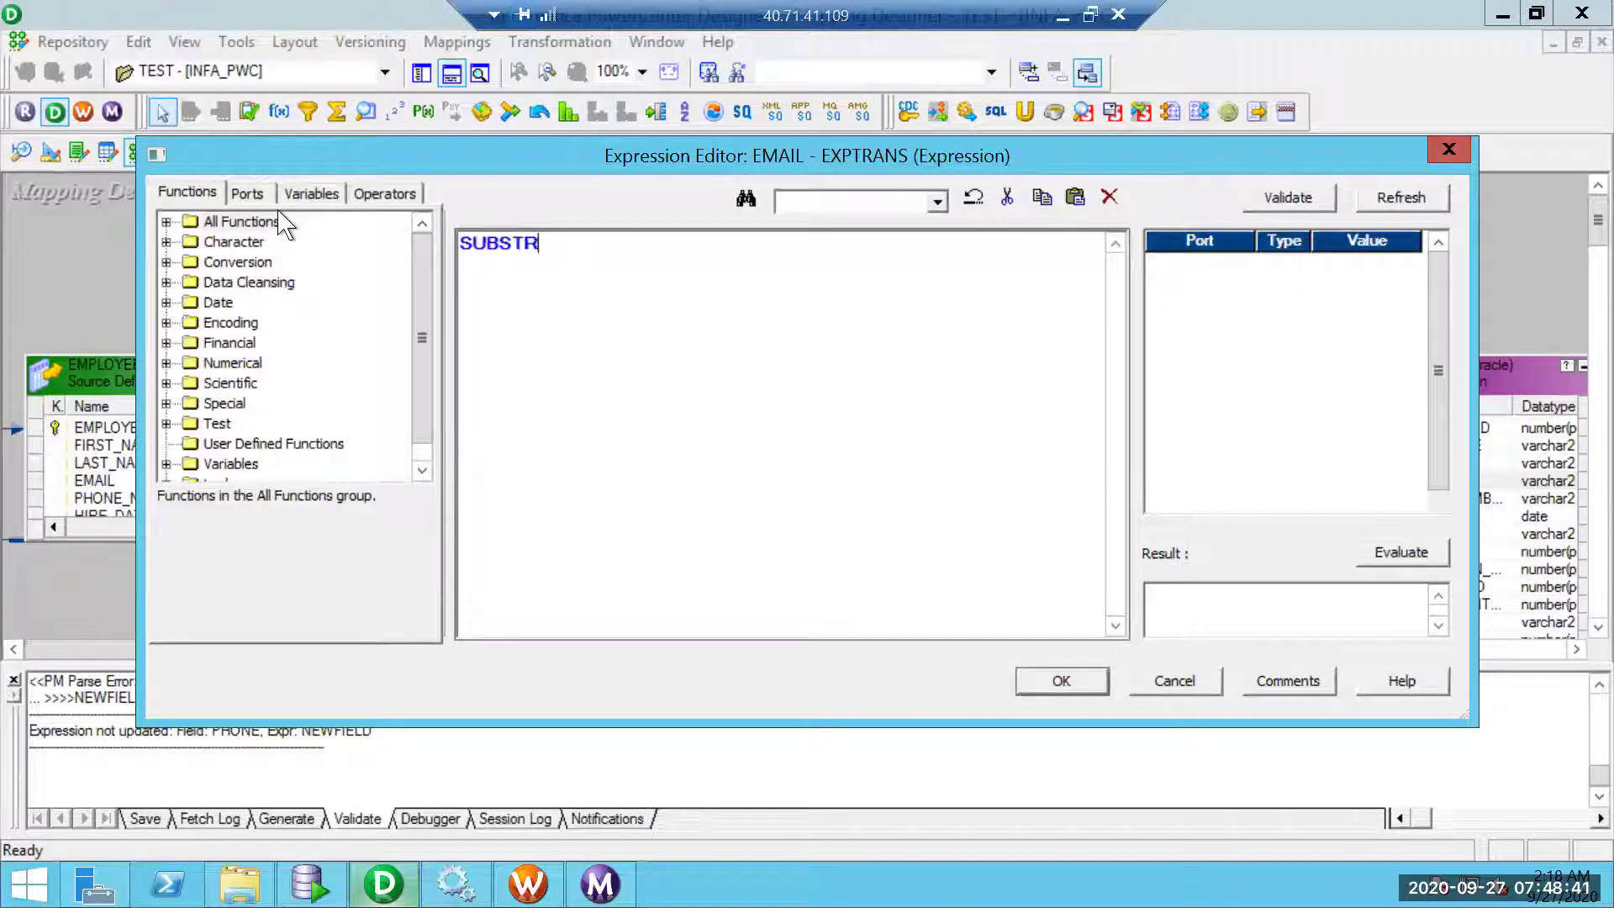
left_click(247, 193)
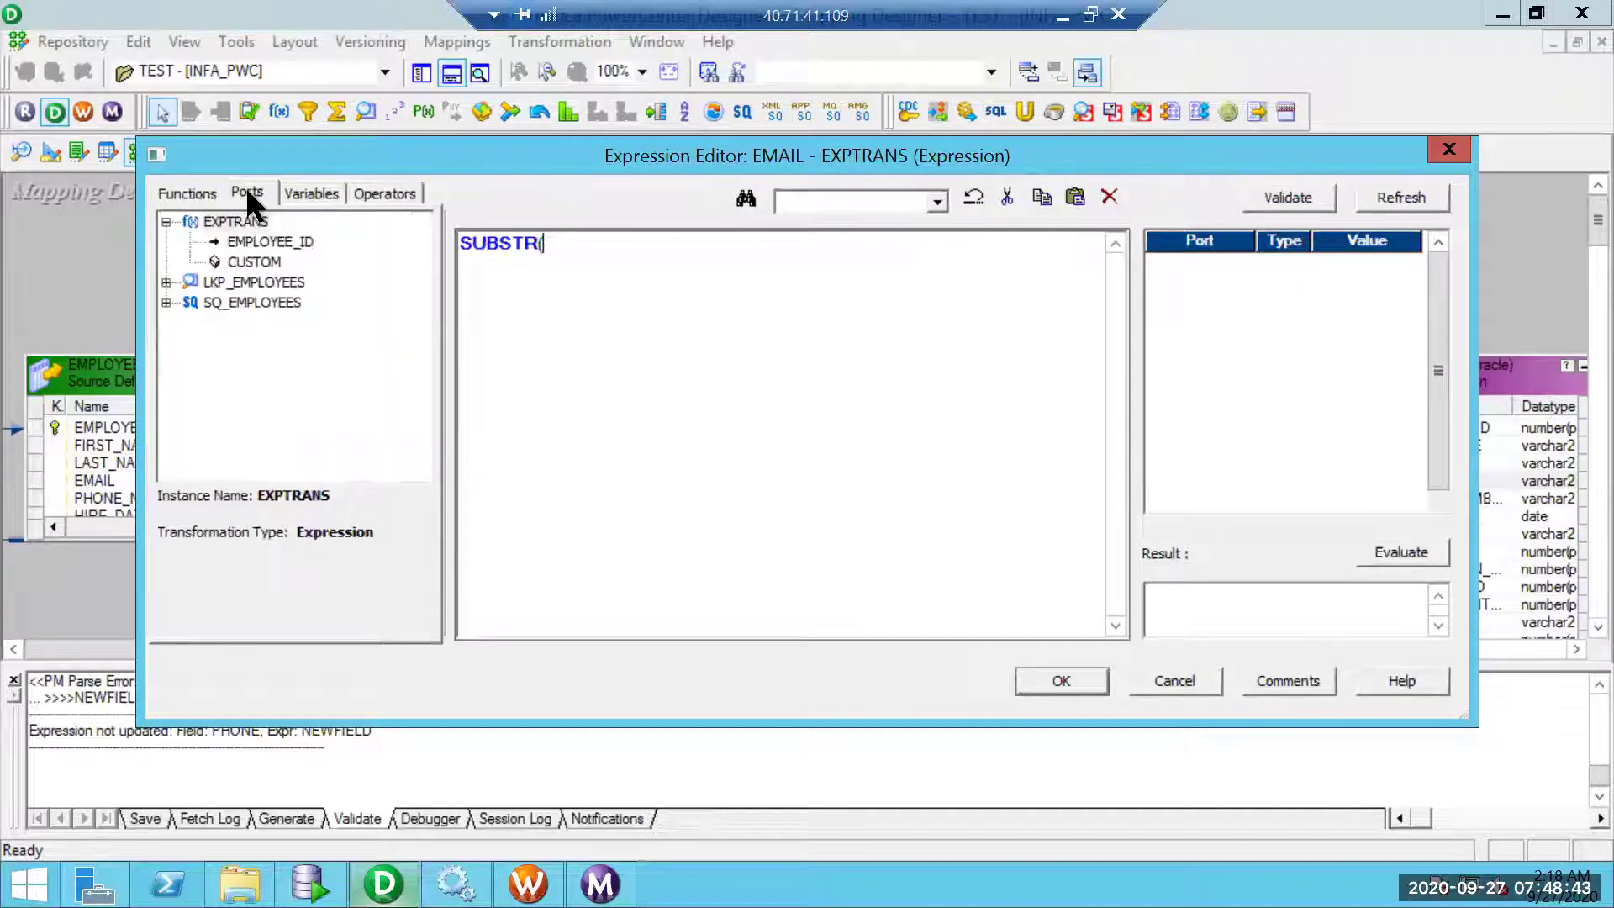
double_click(252, 261)
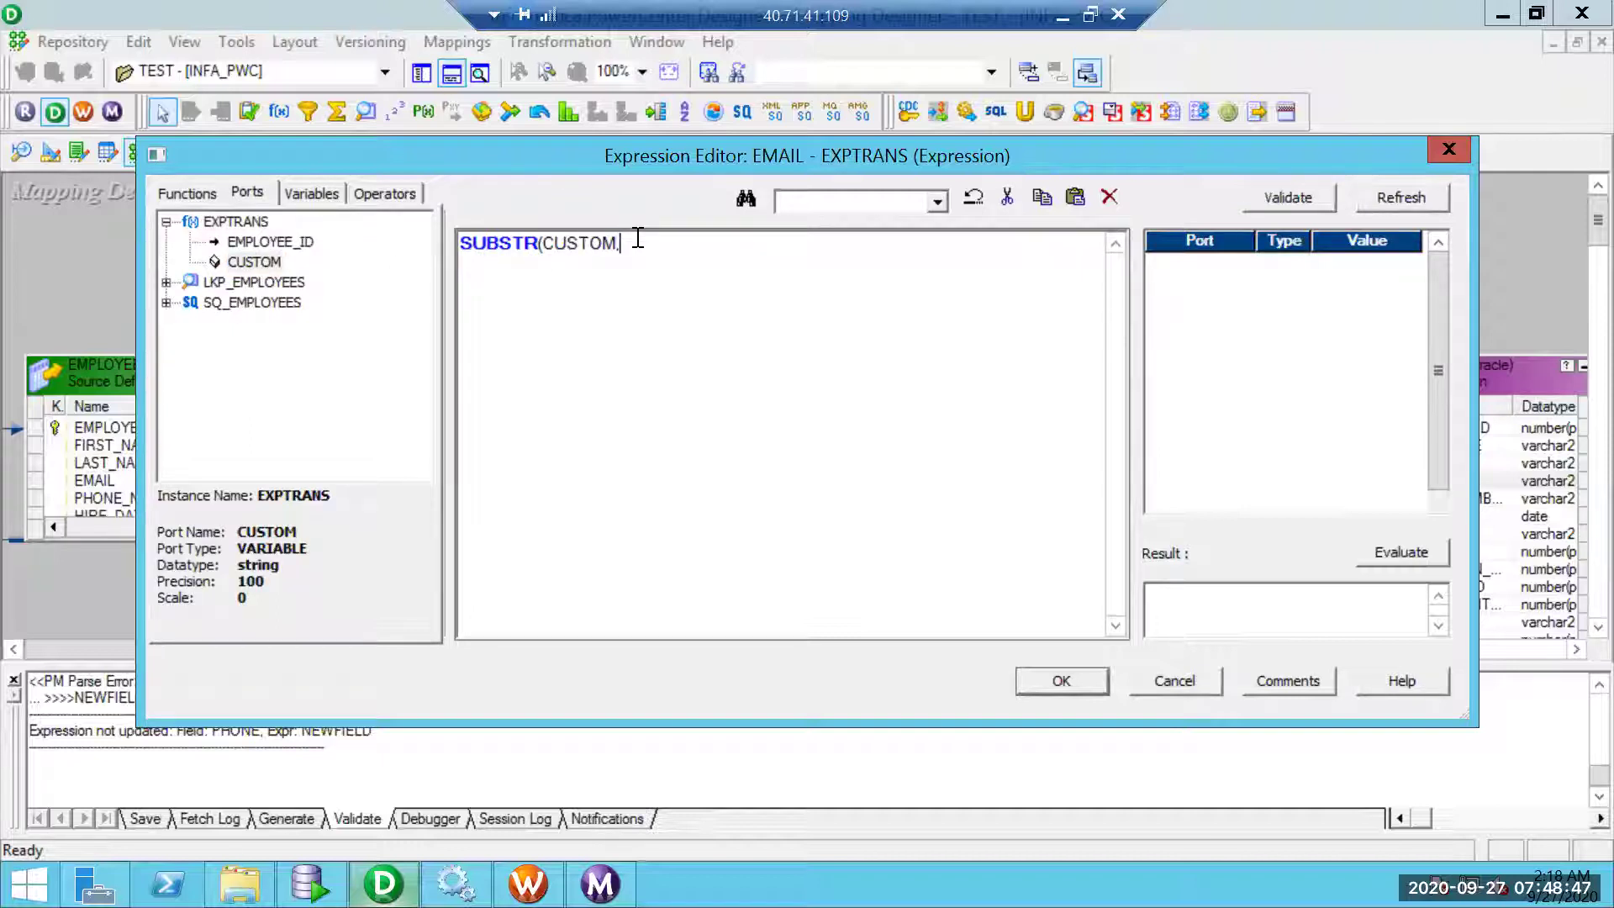
type(",INSTR")
type("1,")
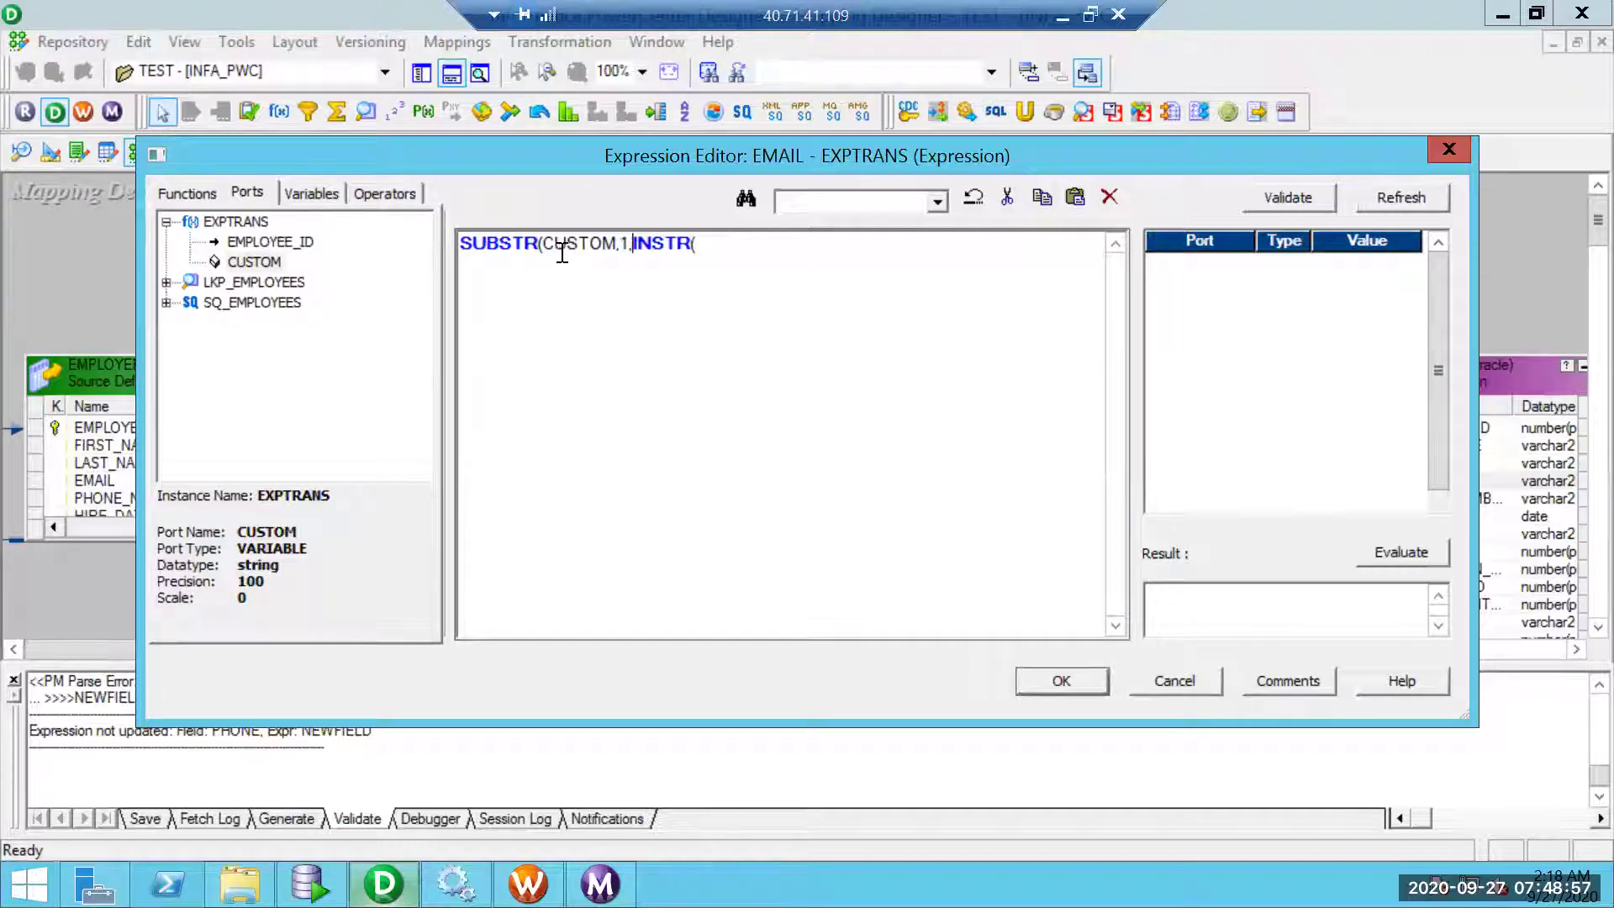
left_click(702, 252)
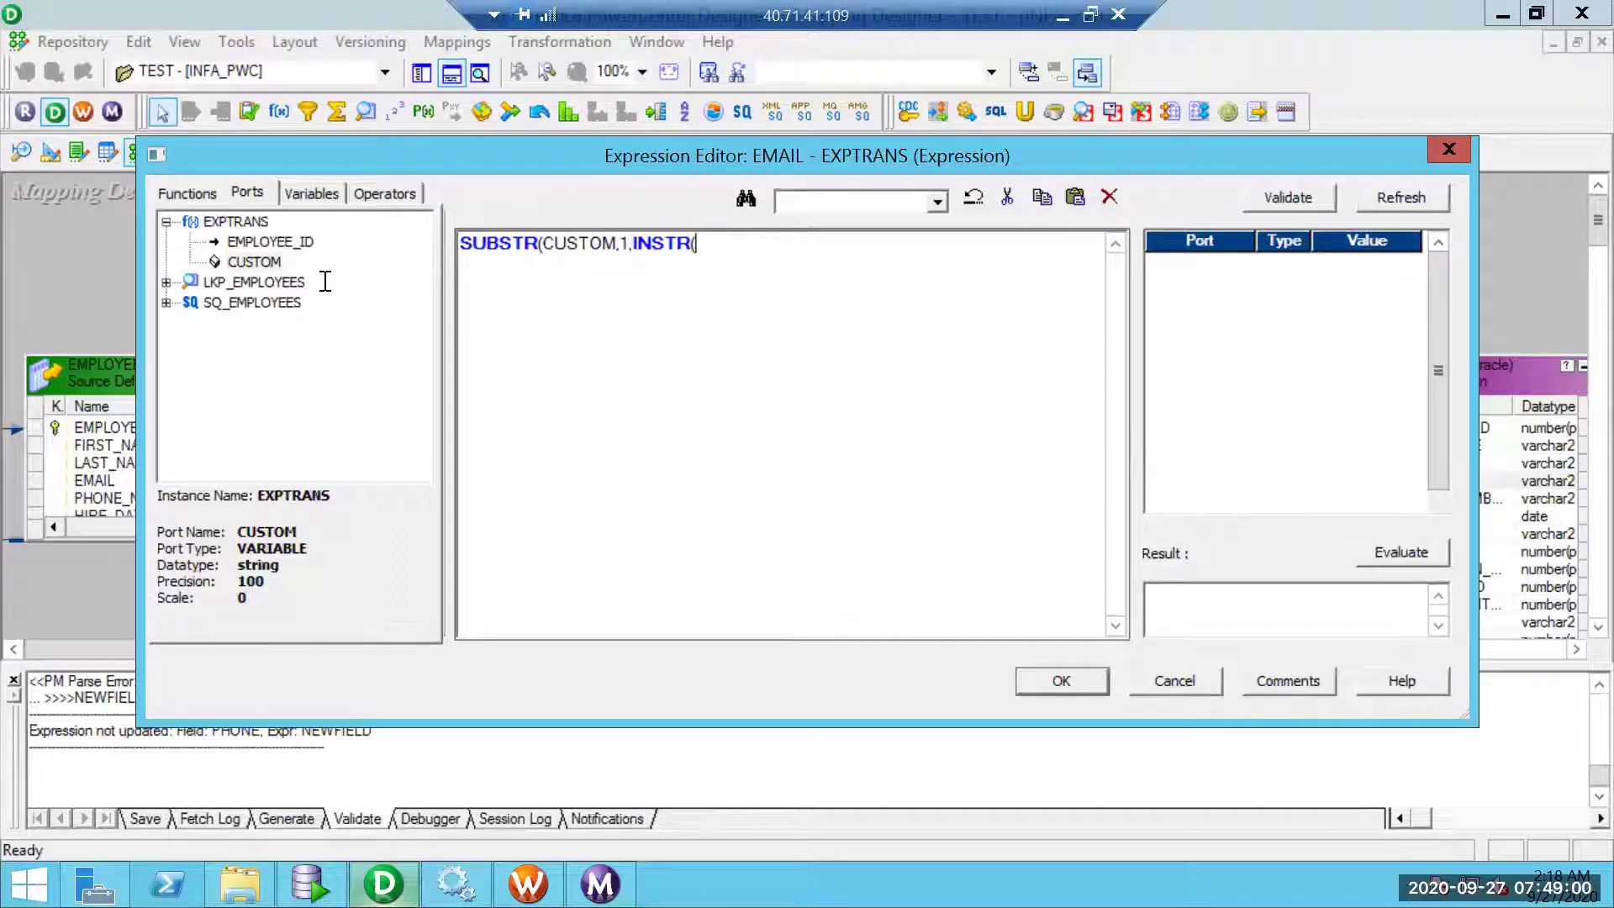
double_click(260, 261)
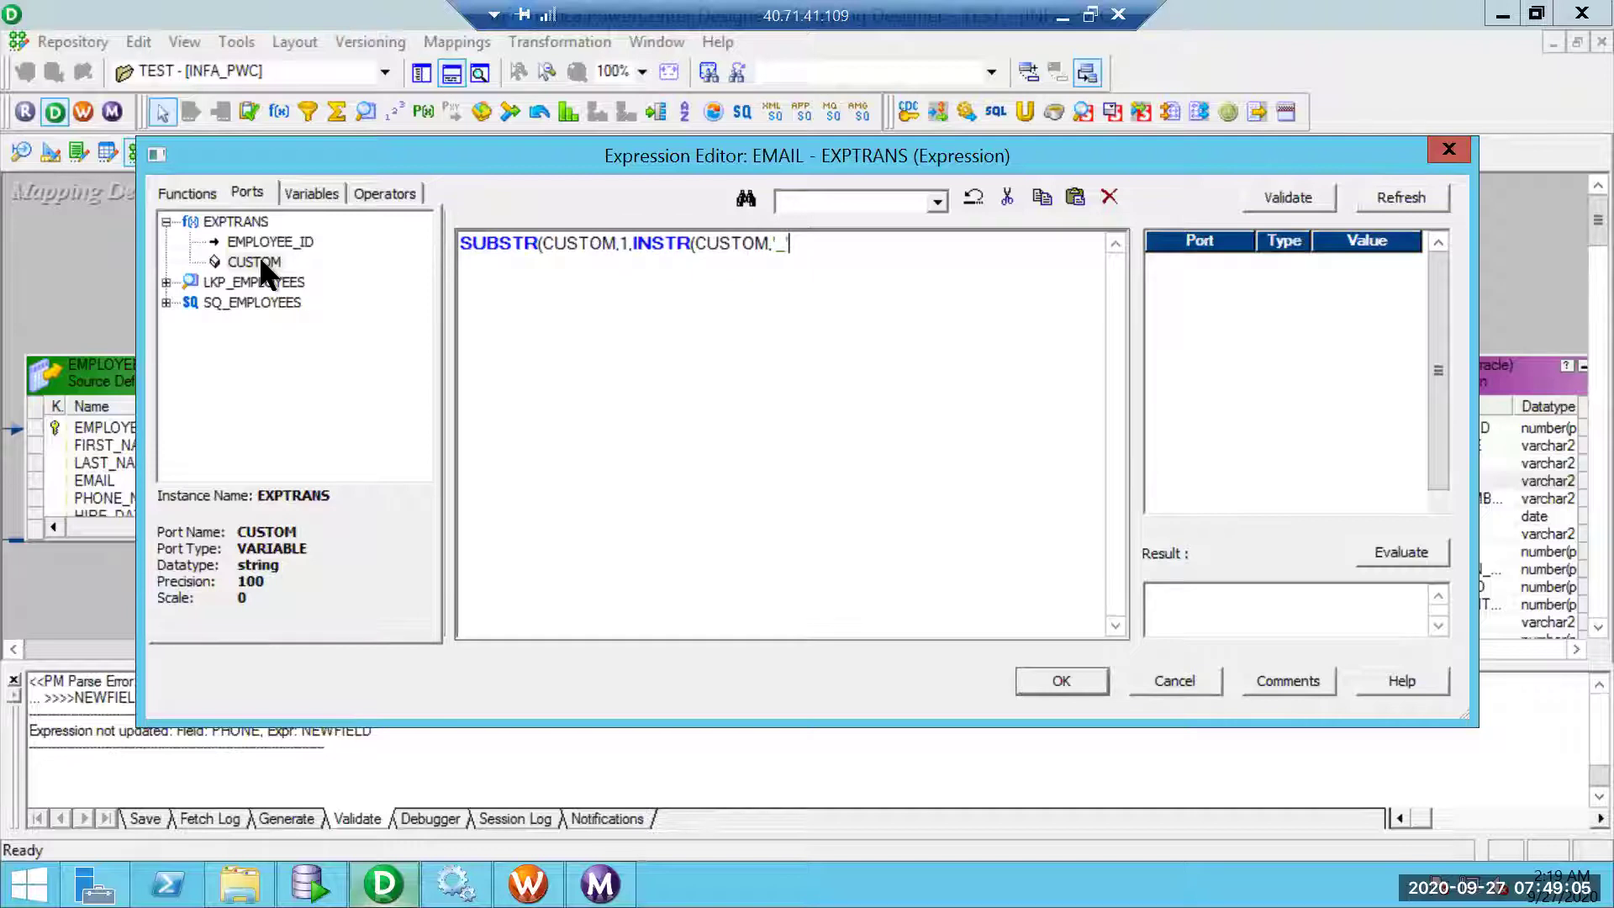
type(",'_')-1")
left_click(1279, 205)
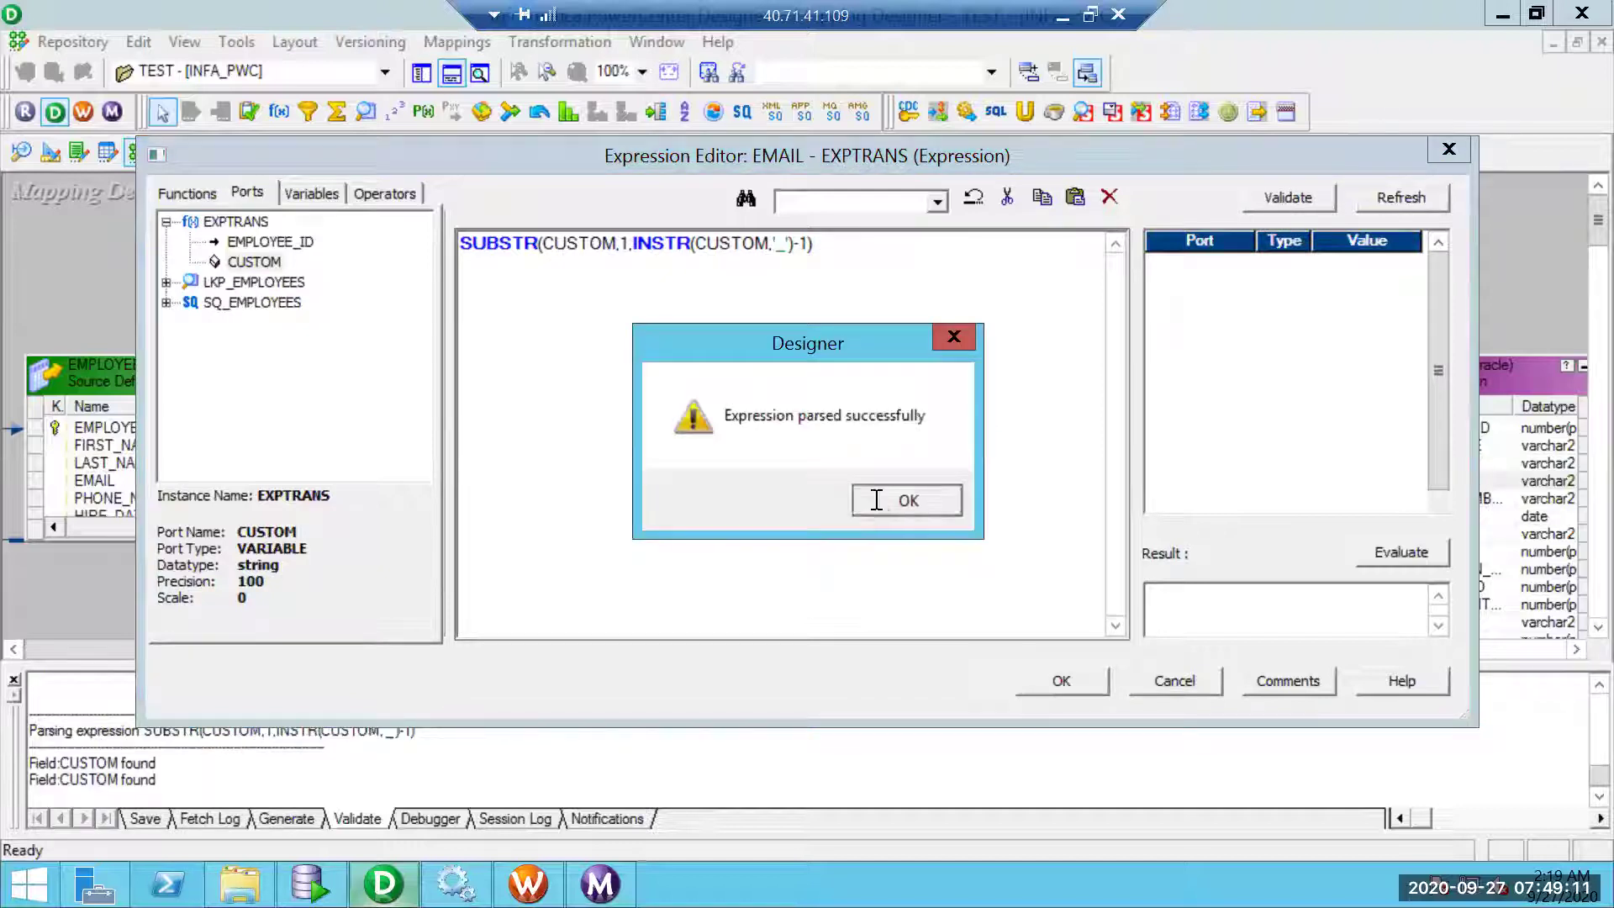
left_click(876, 501)
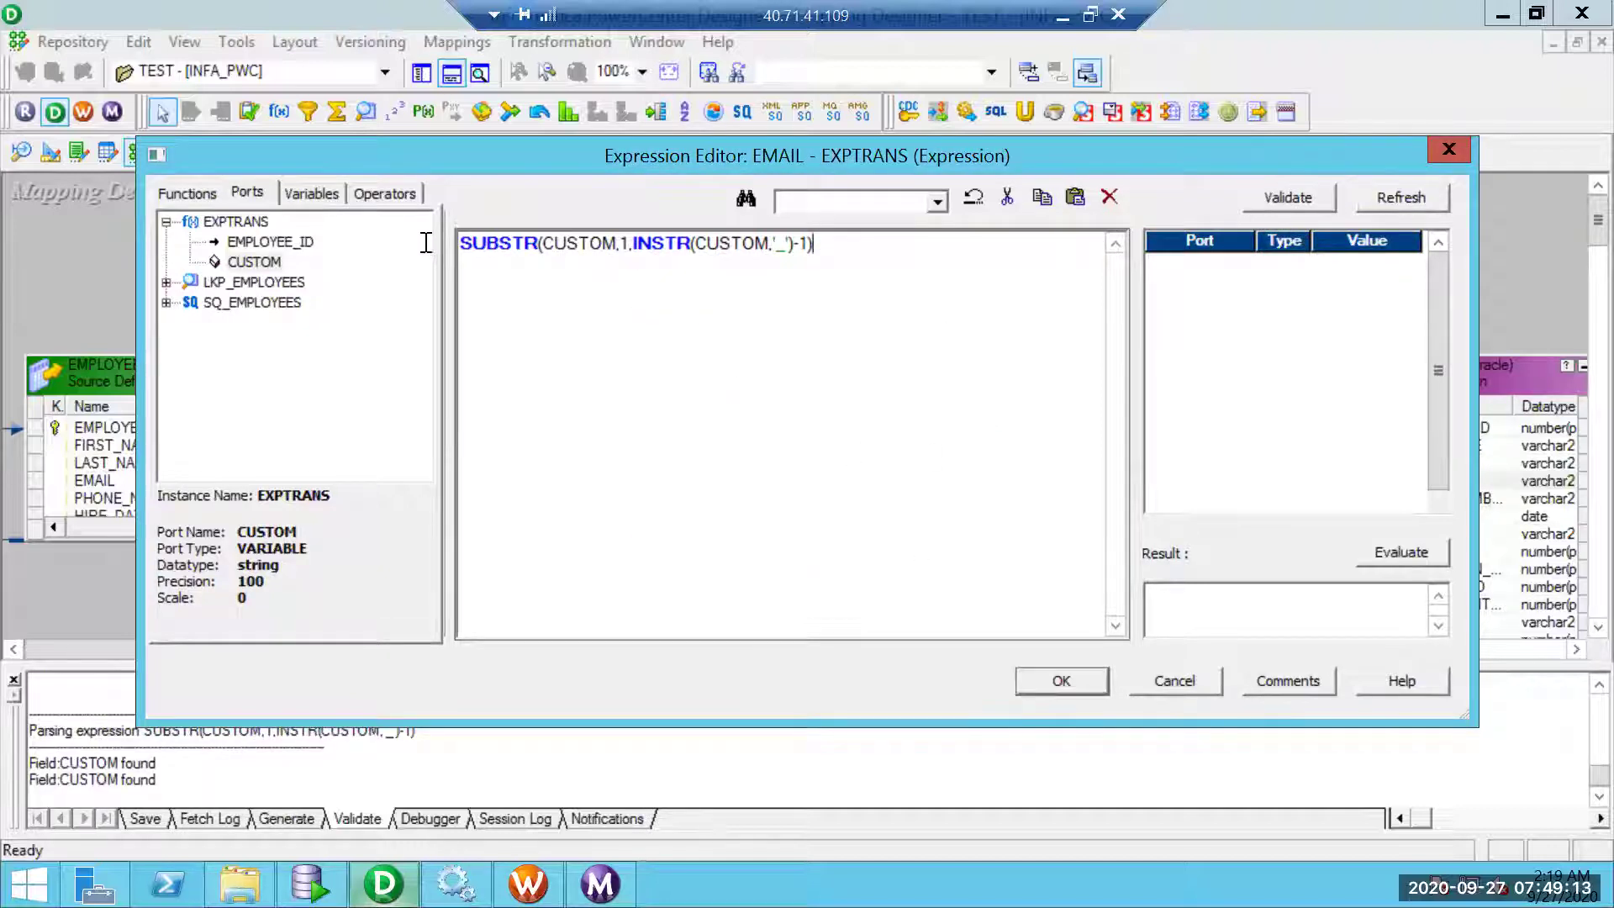
- Copy EMAIL's expression and paste it over the NEWFIELD expression of the PHONE port
key("ctrl+a")
key("ctrl+c")
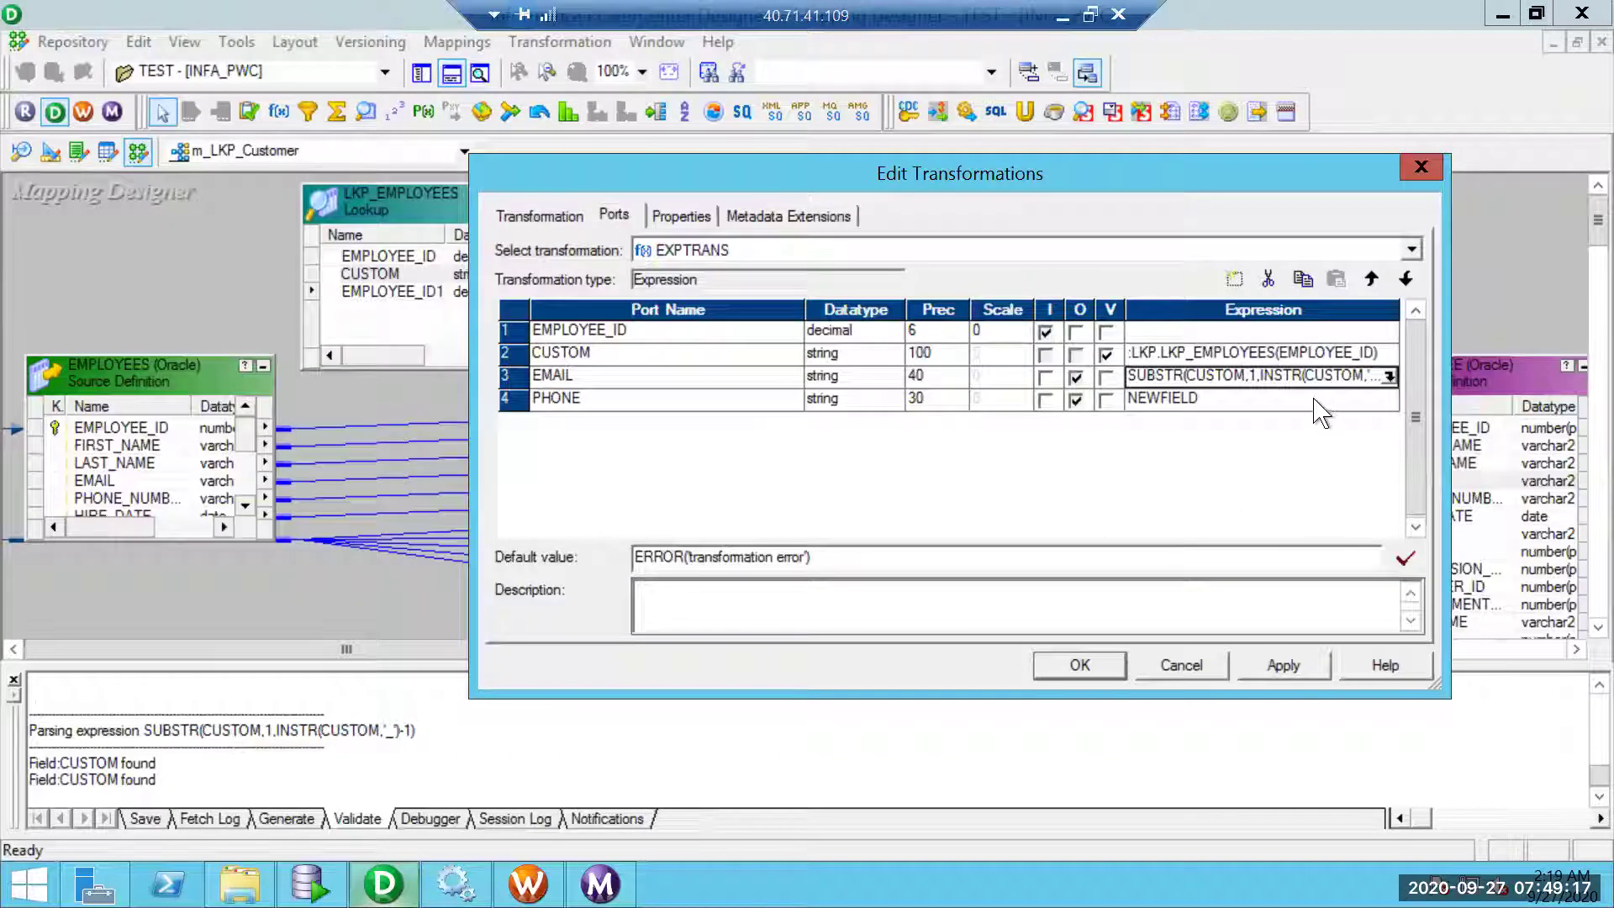
left_click(1315, 399)
left_click(1389, 400)
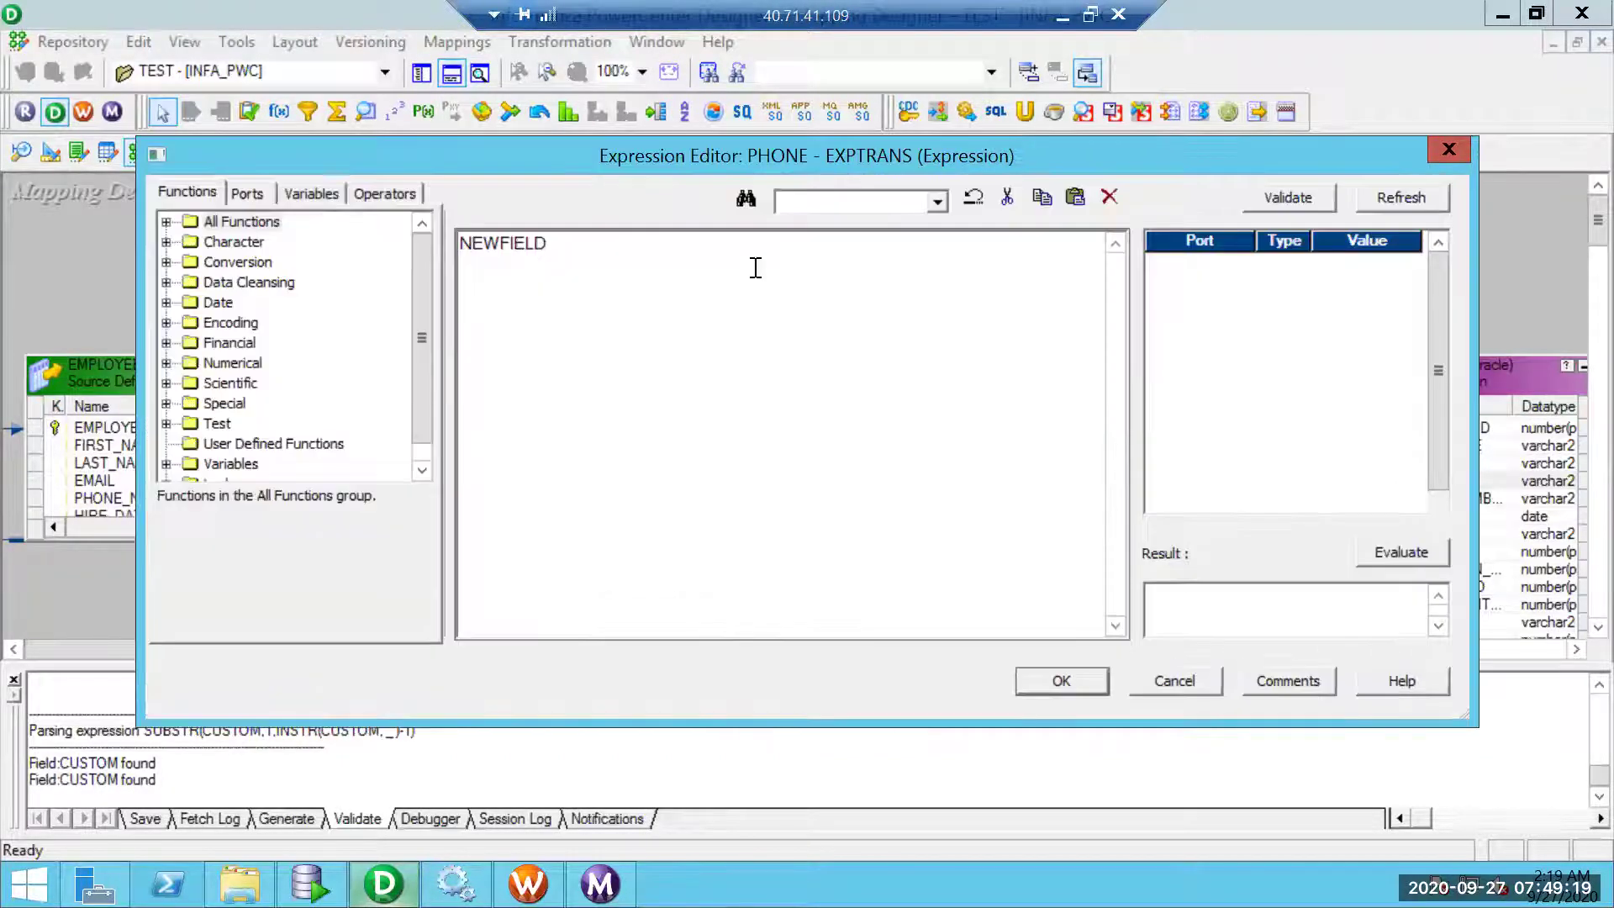
key("ctrl+a")
key("ctrl+v")
- Change PHONE's expression to start after the underscore, as SUBSTR(CUSTOM,INSTR(CUSTOM,'_')+1)
left_click(631, 243)
key("BackSpace")
key("BackSpace")
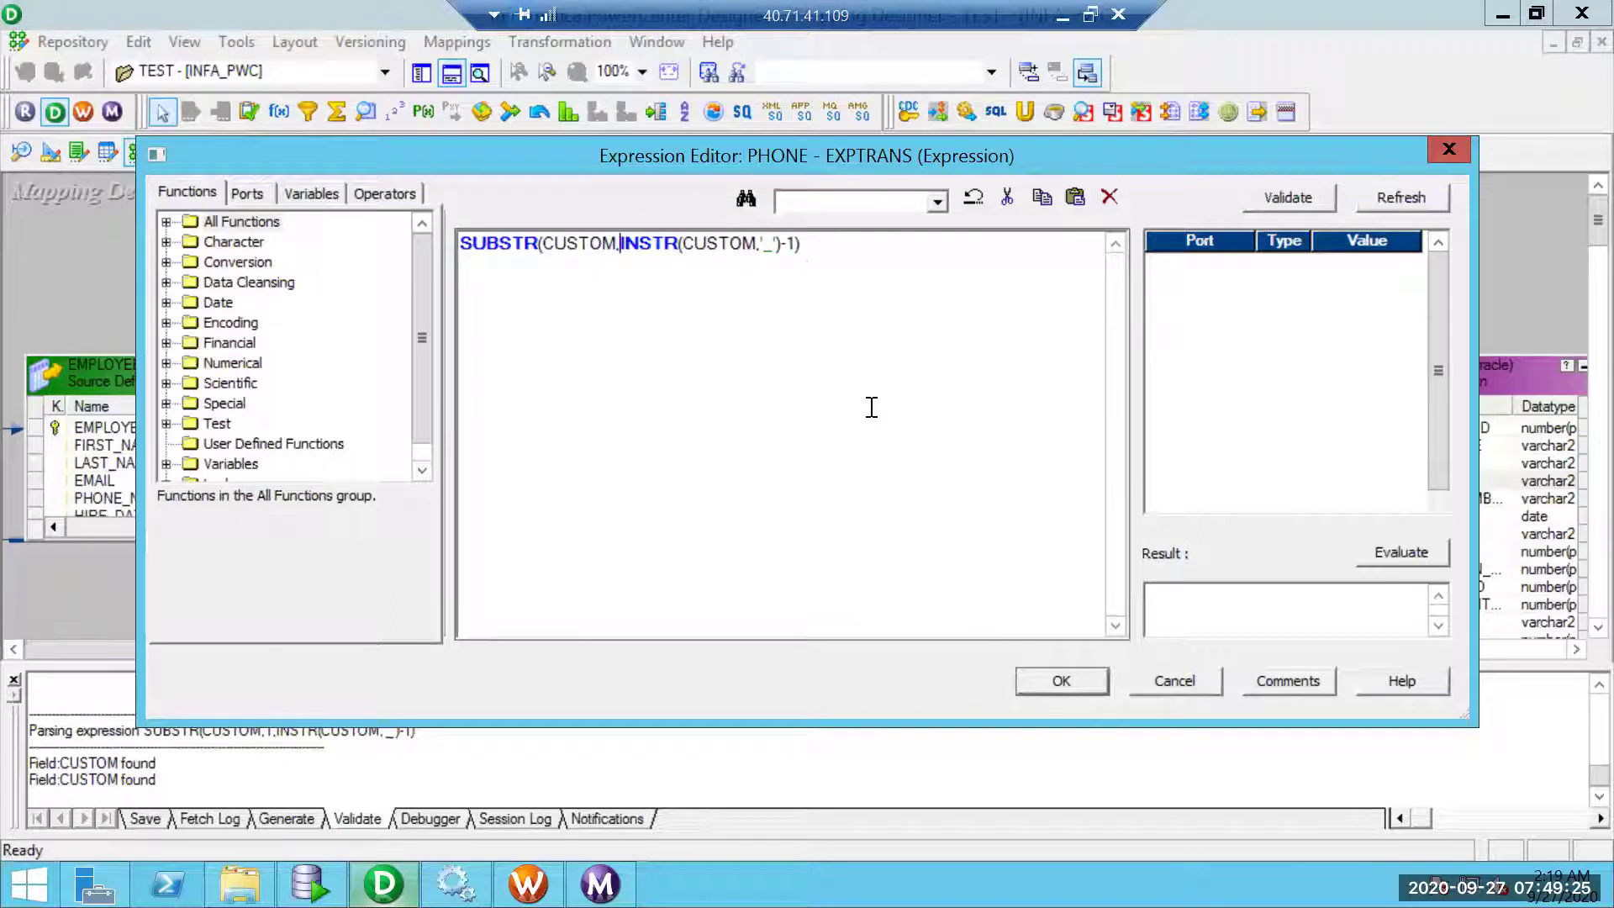
key("End")
key("Left")
key("Left")
key("BackSpace")
type("+")
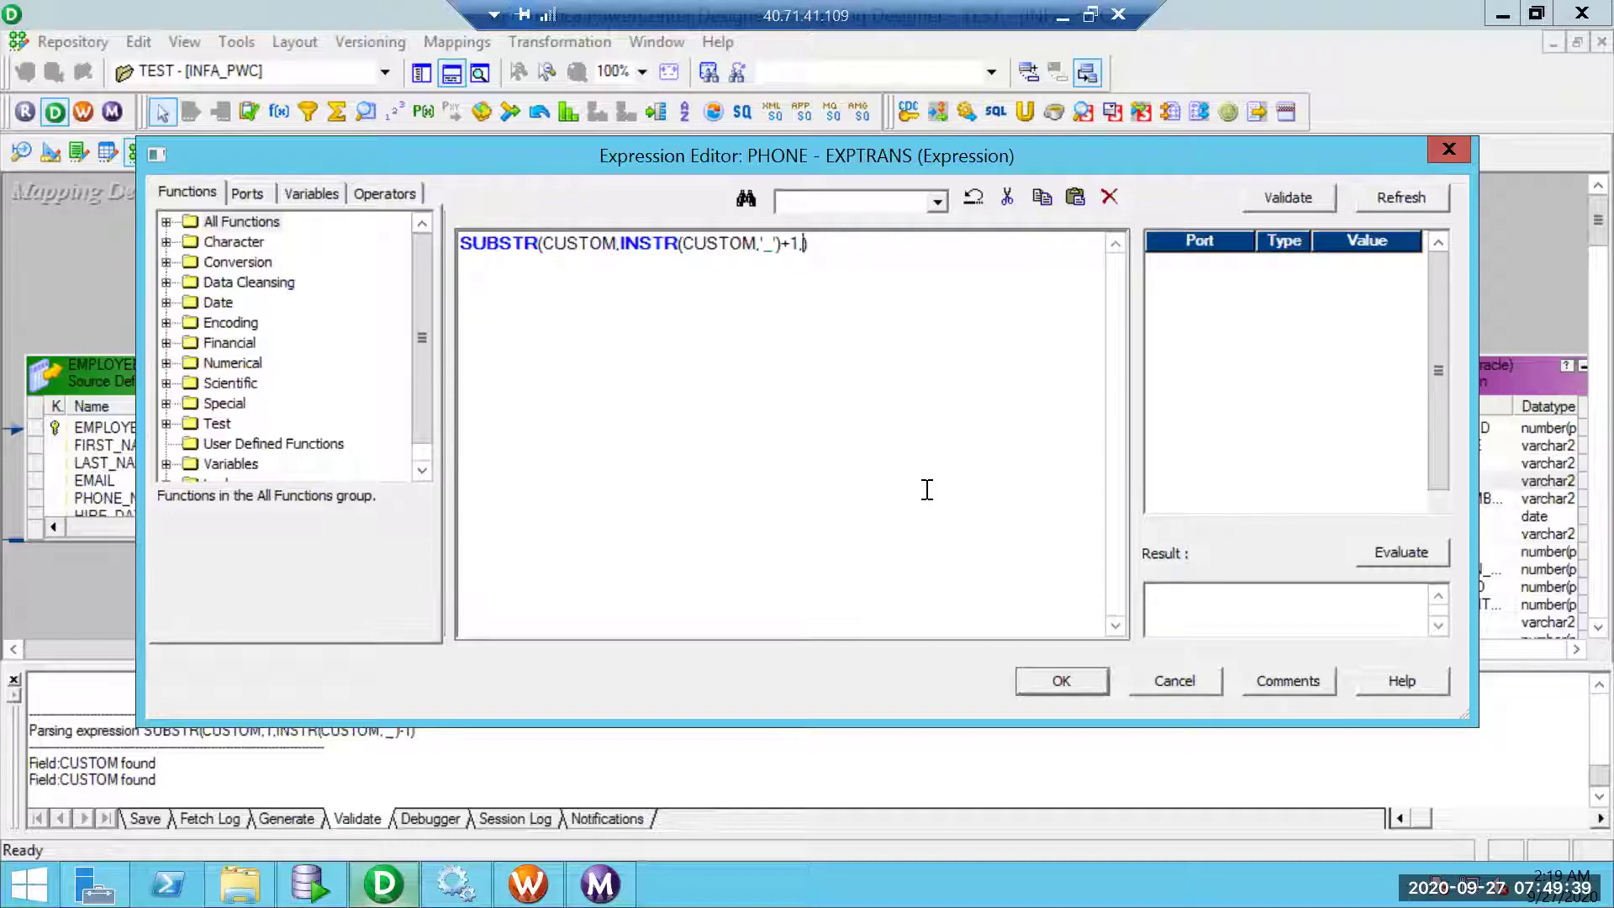
type("ENGTH(")
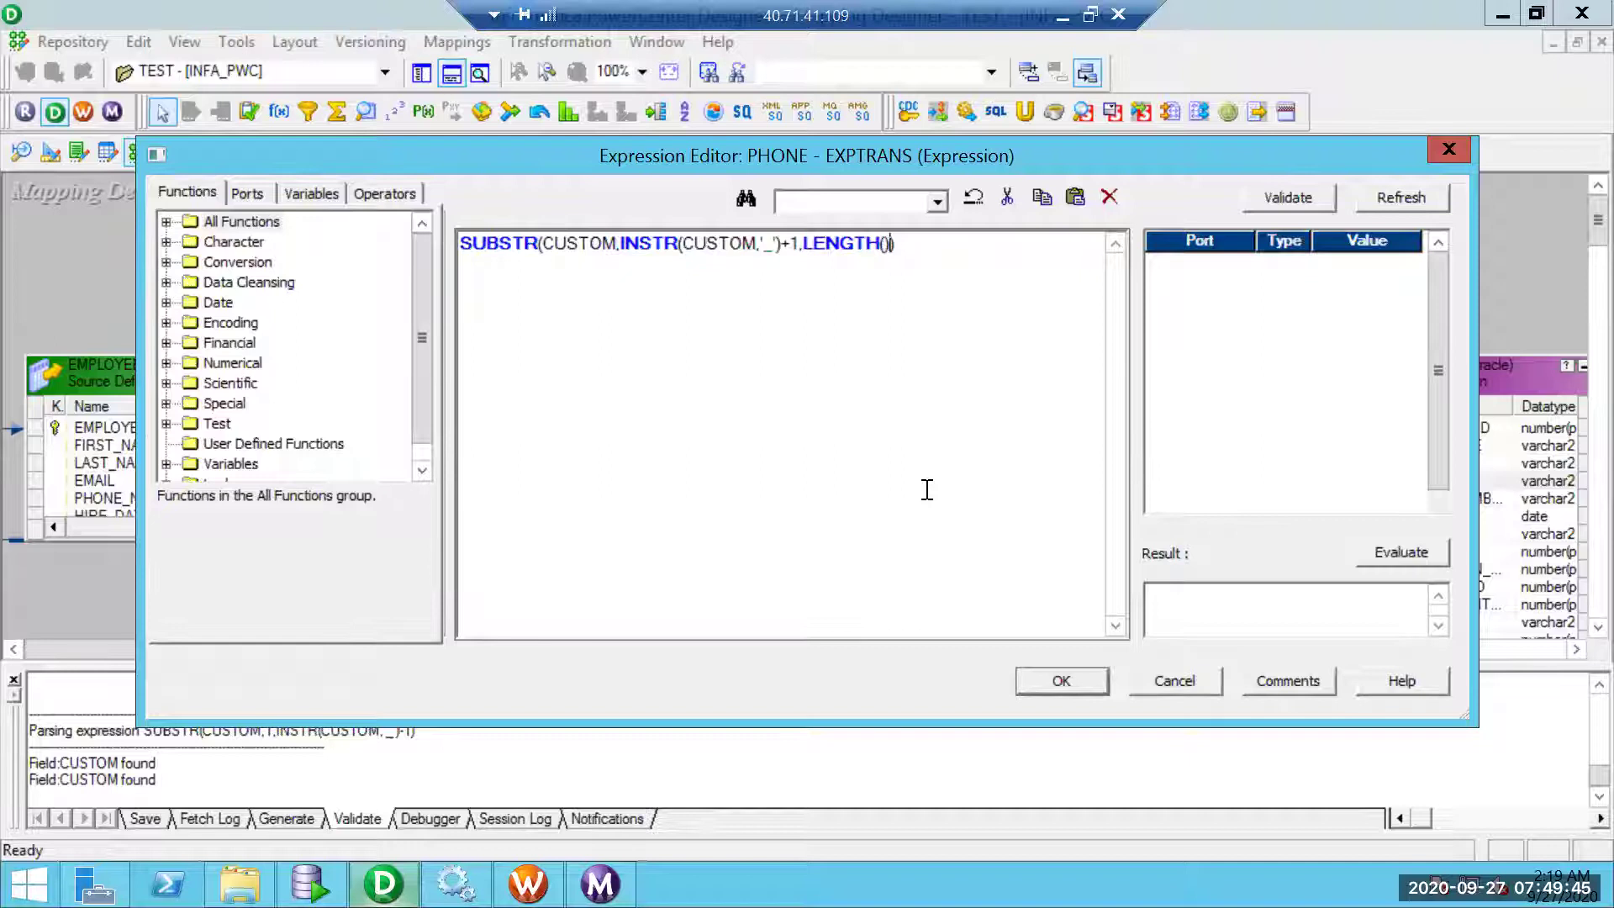
key("BackSpace")
key("BackSpace")
key("BackSpace")
key("BackSpace")
key("BackSpace")
key("BackSpace")
key("BackSpace")
key("BackSpace")
key("BackSpace")
- Validate PHONE's expression and accept the port changes in EXPTRANS
left_click(1300, 208)
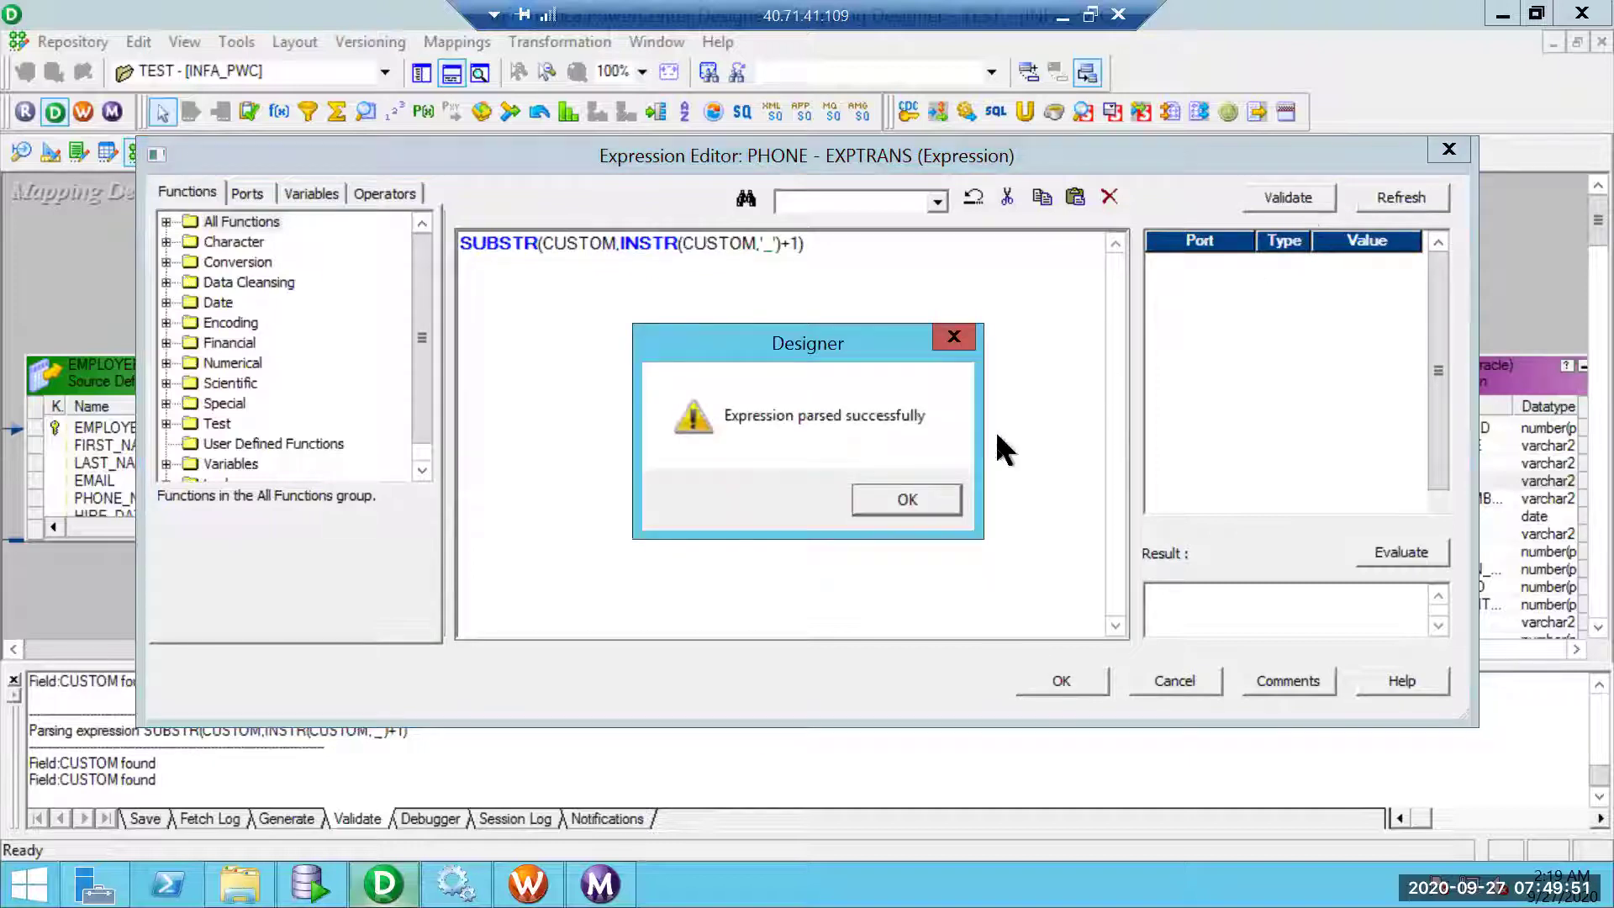
left_click(943, 489)
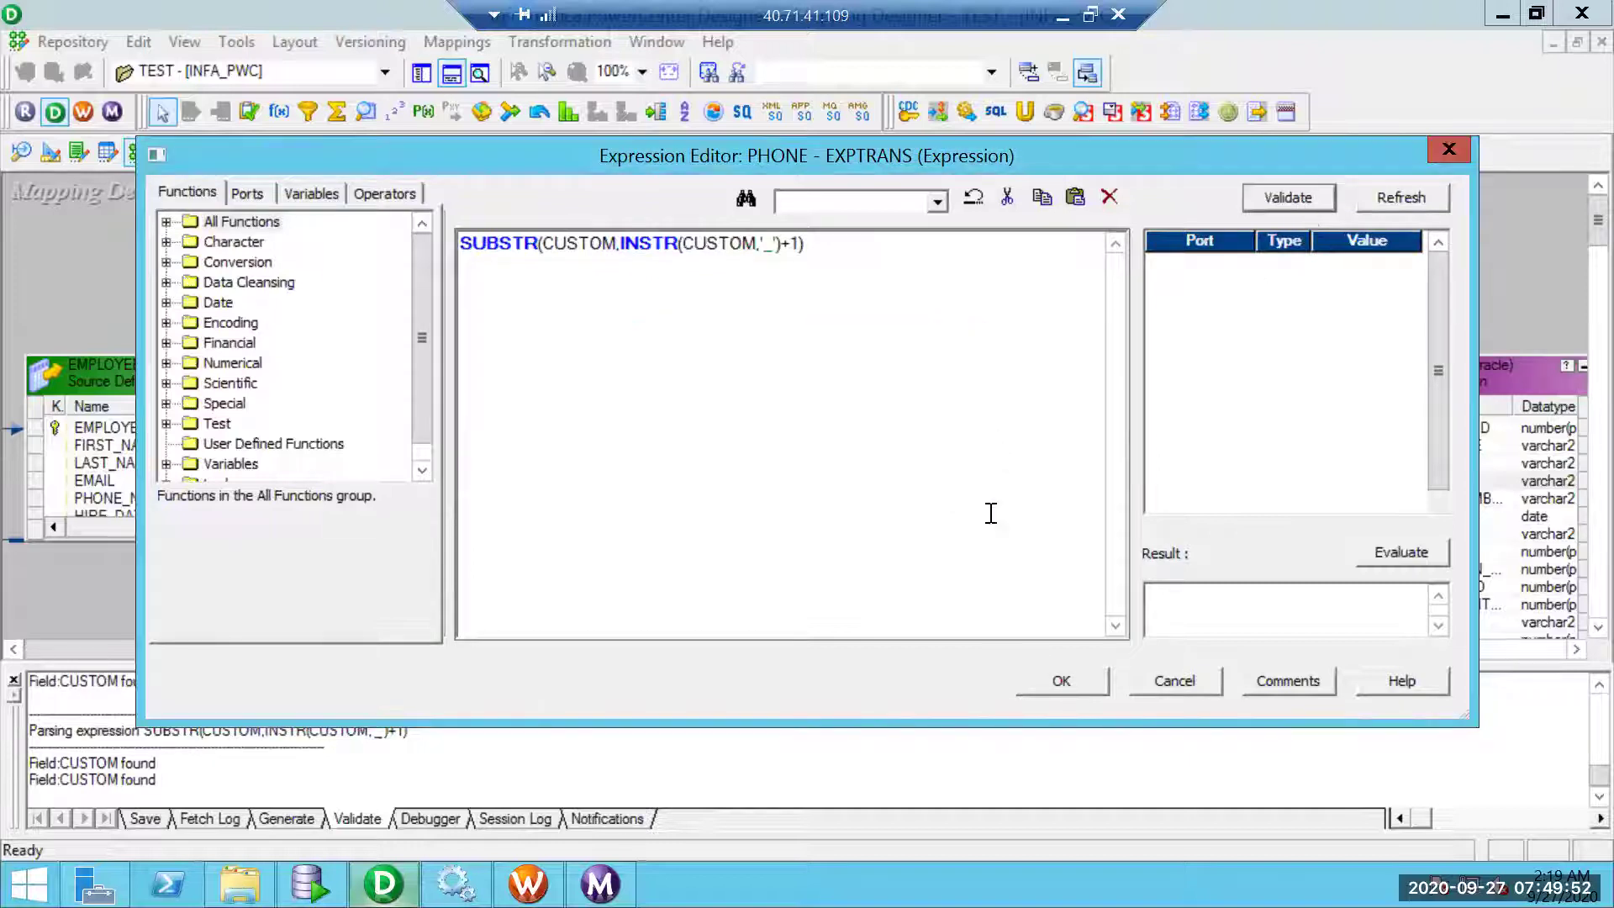
left_click(1053, 677)
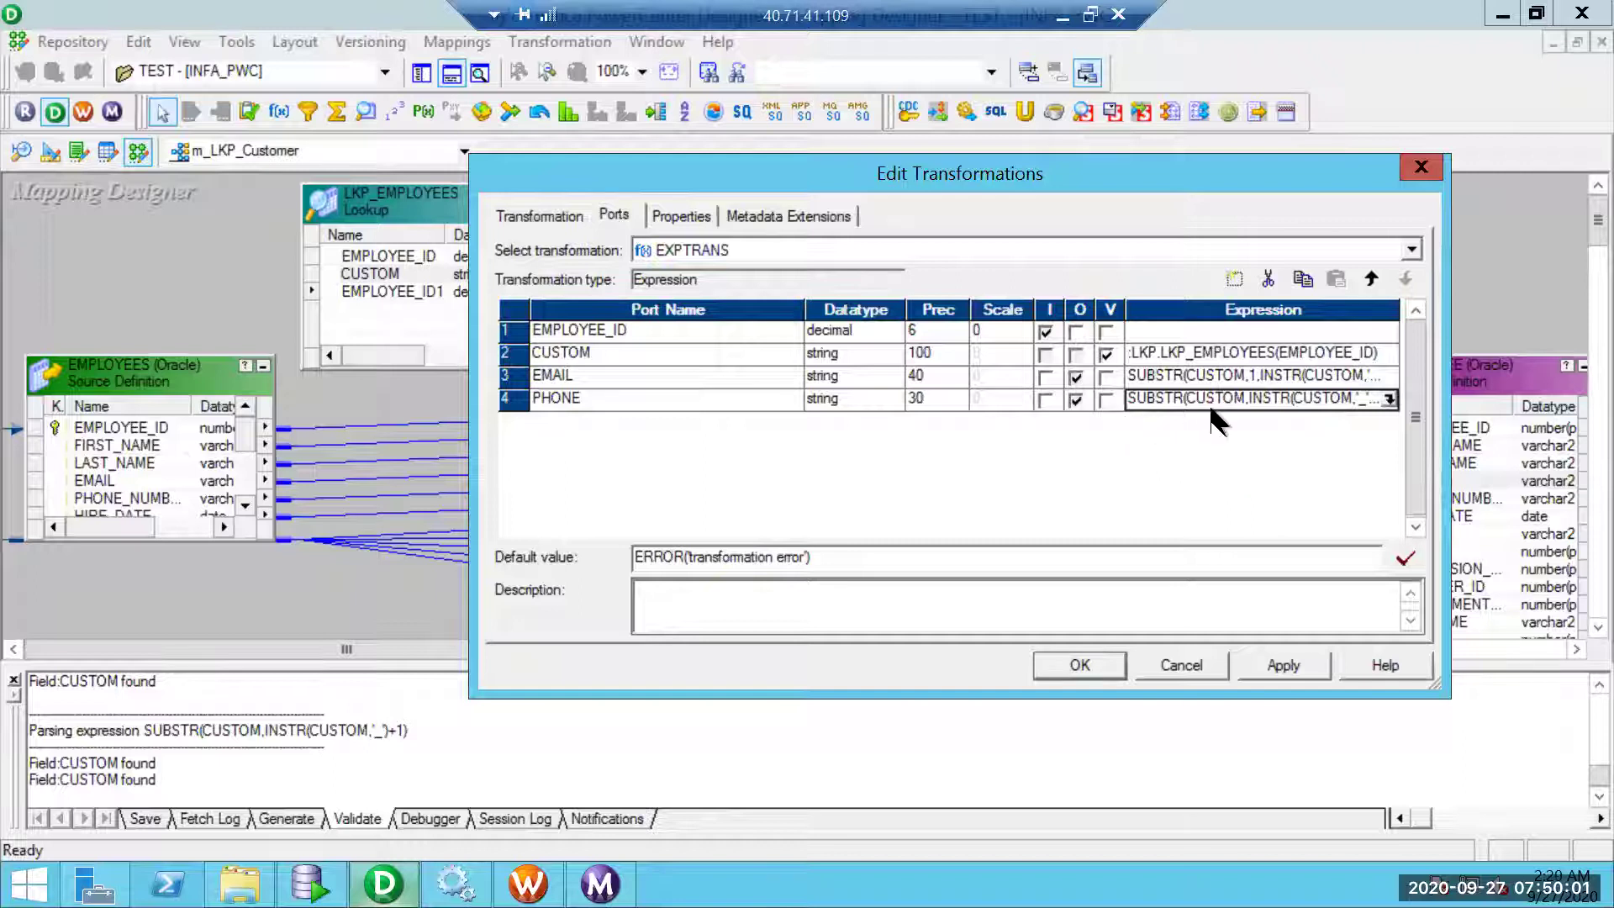
left_click(1064, 666)
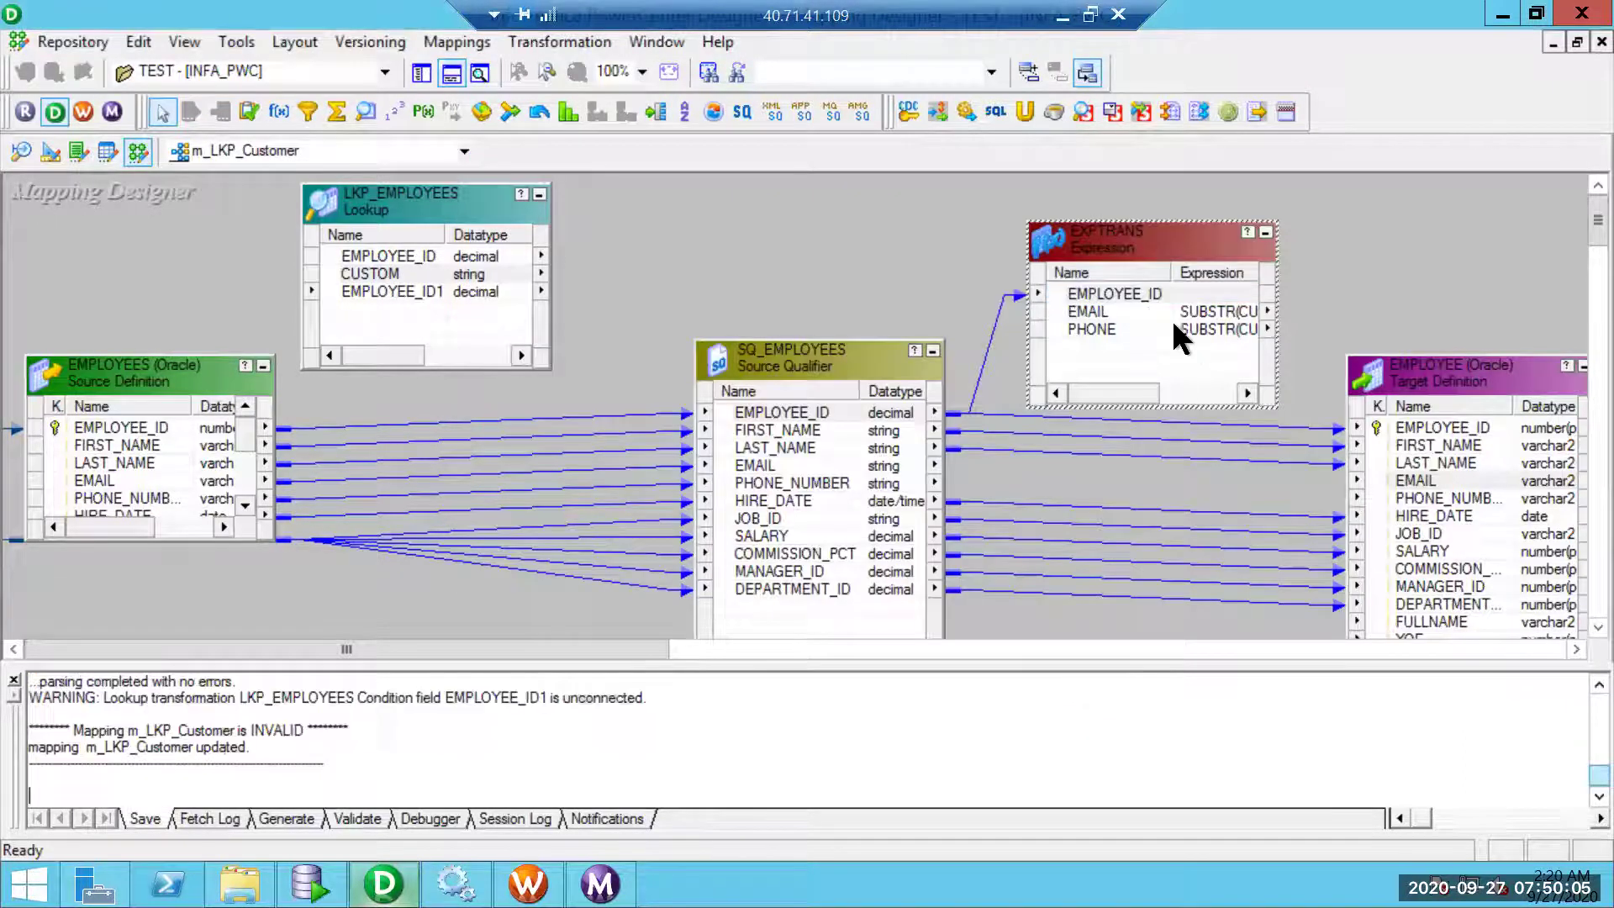
- Link EMAIL and PHONE from EXPTRANS to EMAIL and PHONE_NUMBER in the EMPLOYEE target, and save the mapping
left_click(1141, 311)
left_click(1140, 330, "shift")
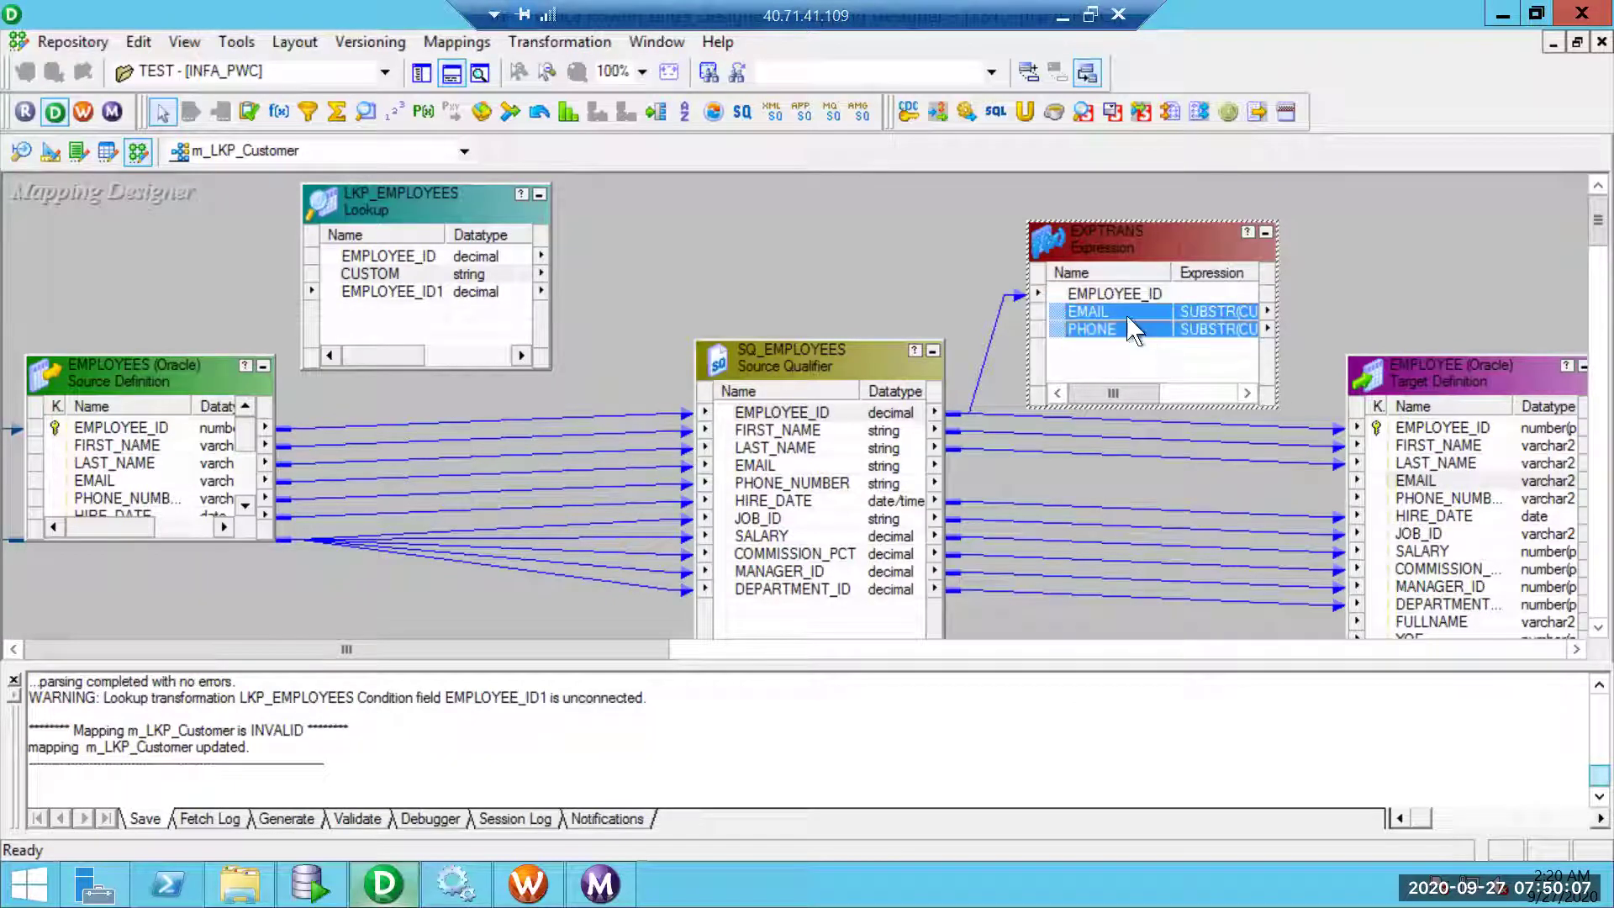
left_click_drag(1130, 326, 1430, 482)
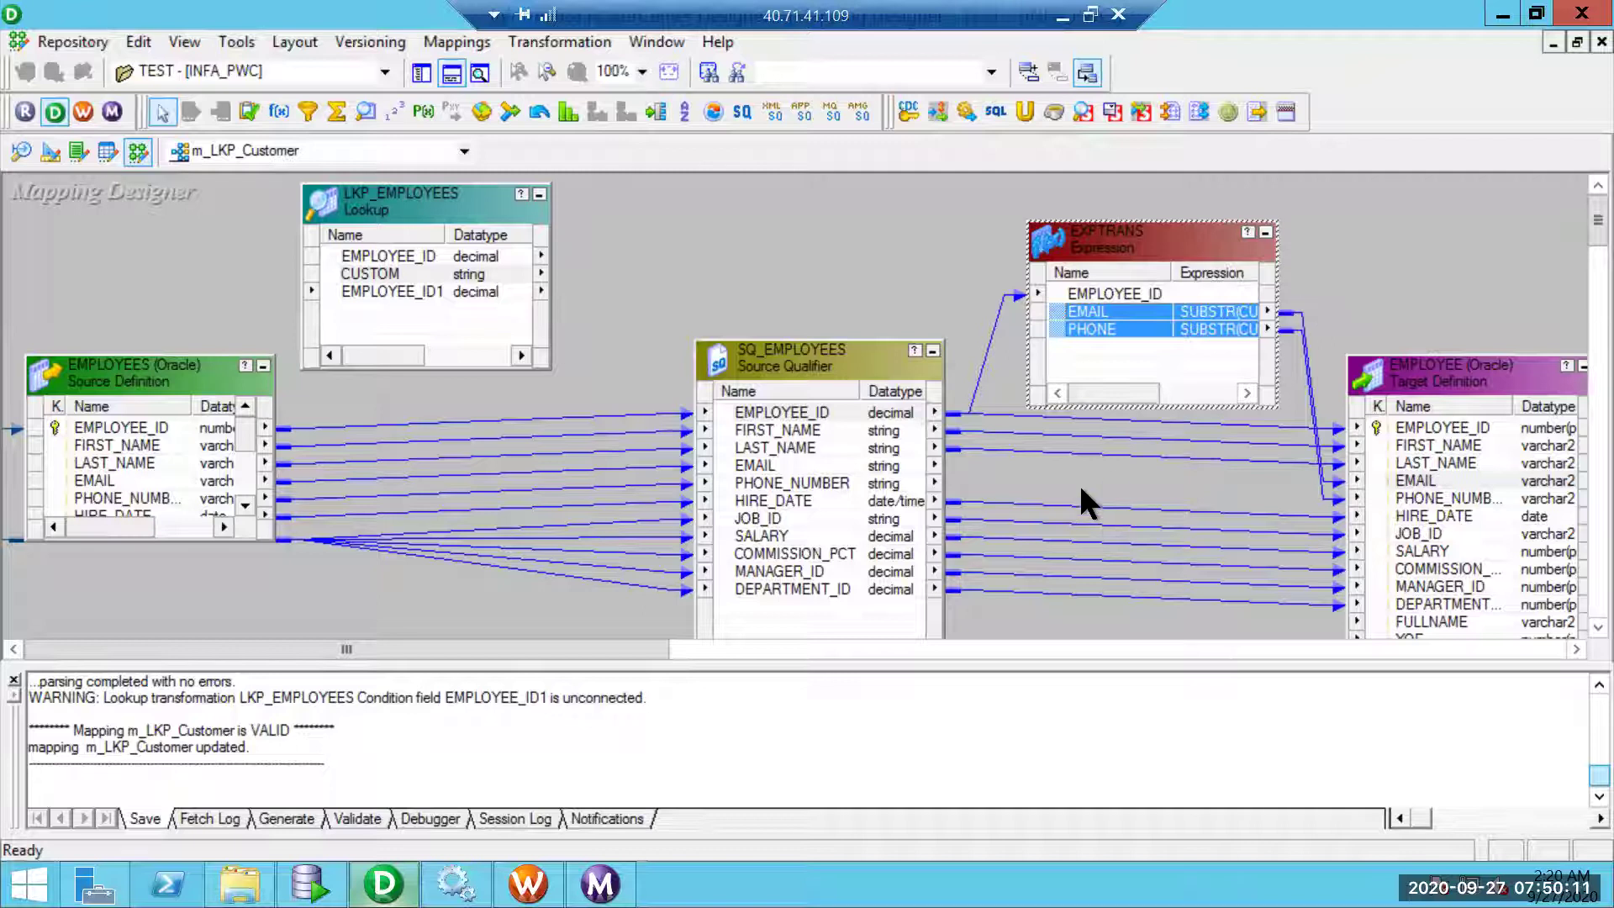
key("ctrl+s")
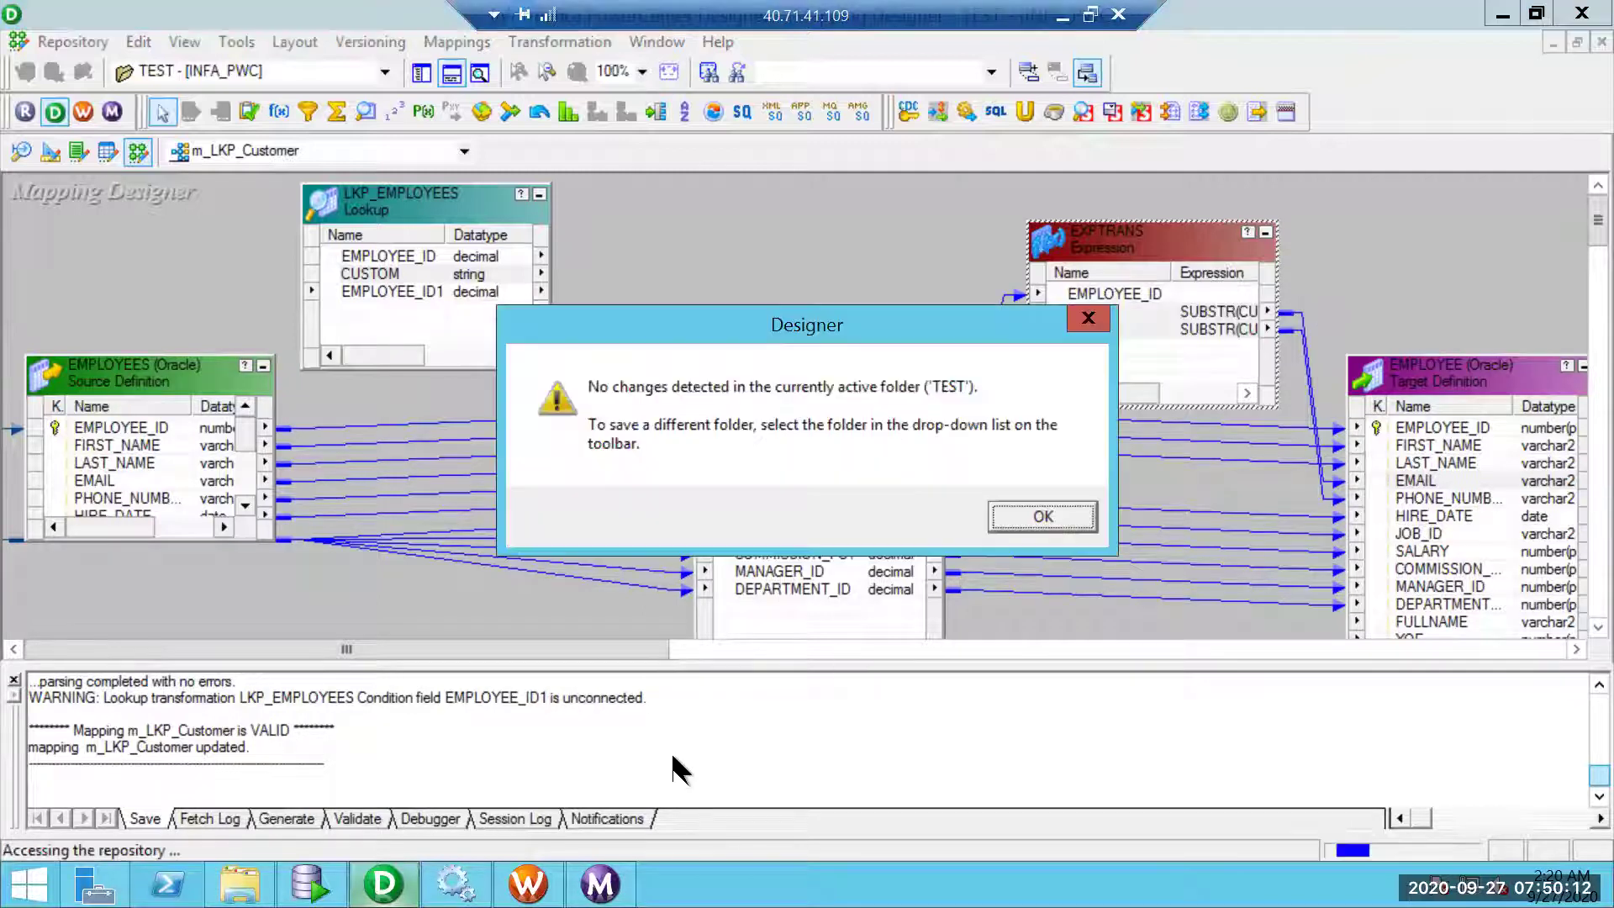
left_click(1051, 511)
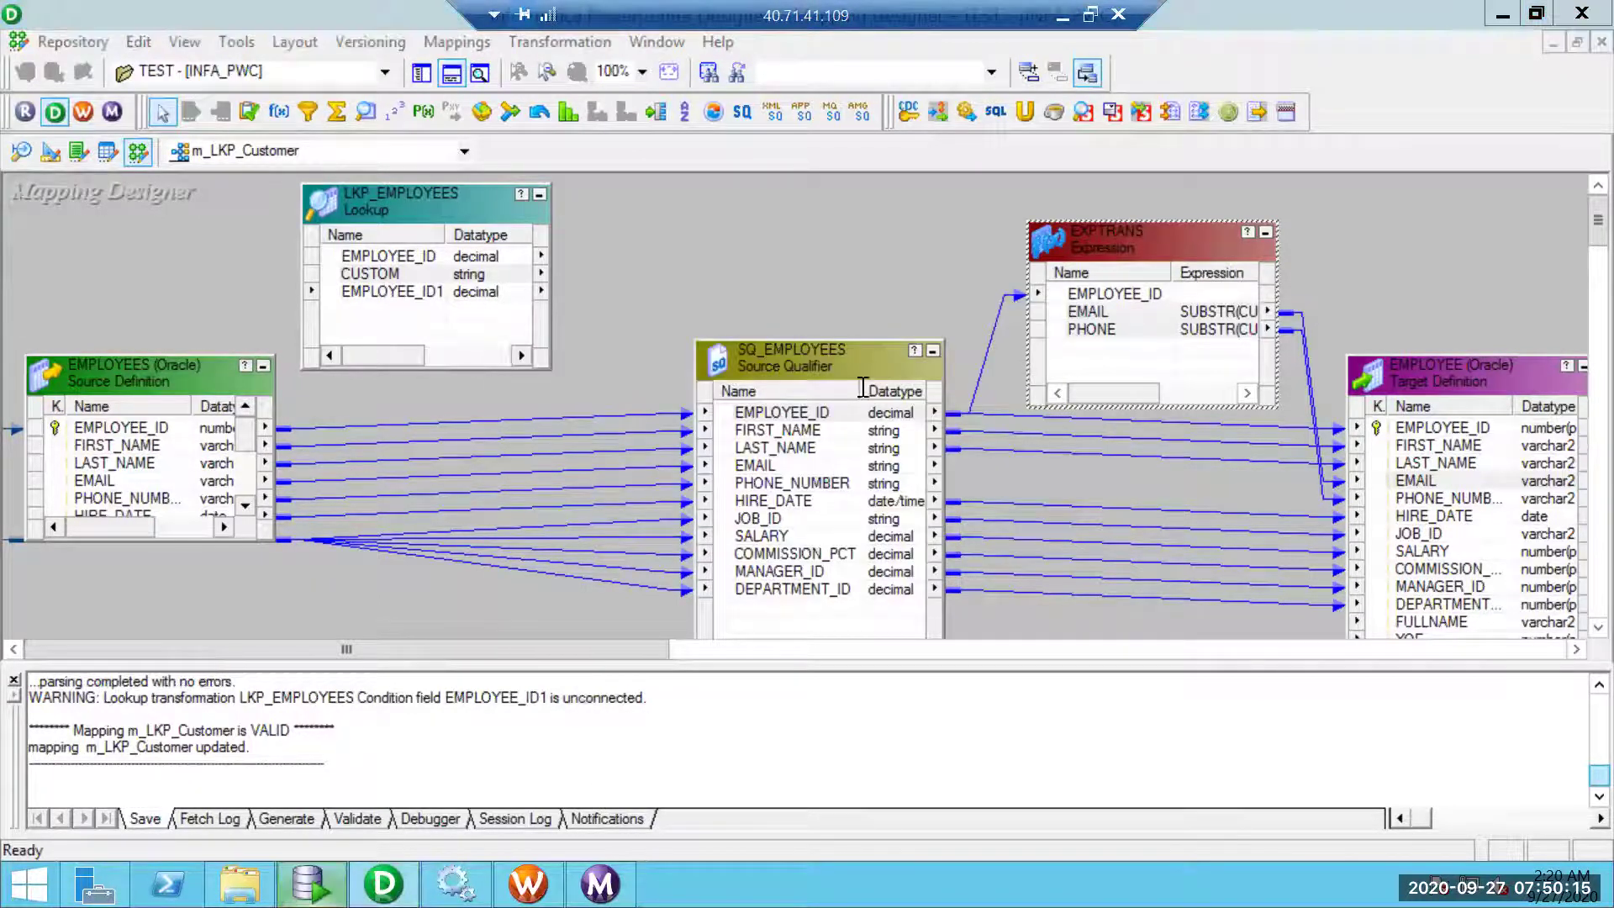
- Switch to SQL Developer and write UPDATE EMPLOYEE SET EMAIL=NULL, PHONE_NUMBER=NULL; below the existing SELECT statement
key("alt+Tab")
key("End")
key("Return")
key("Return")
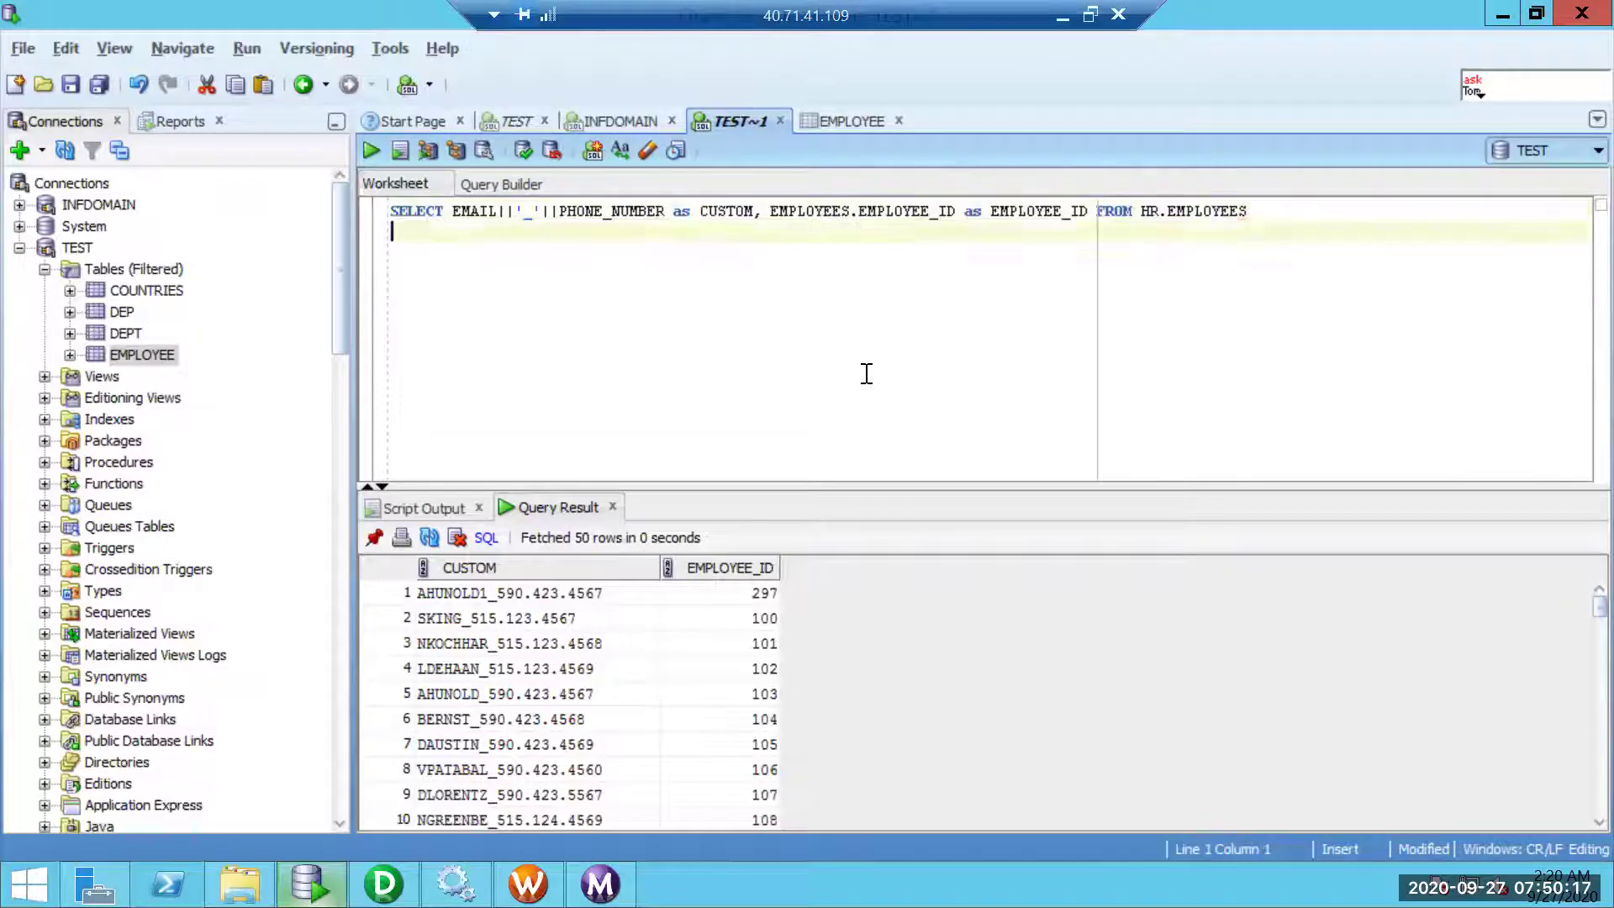
type("UPDATE ")
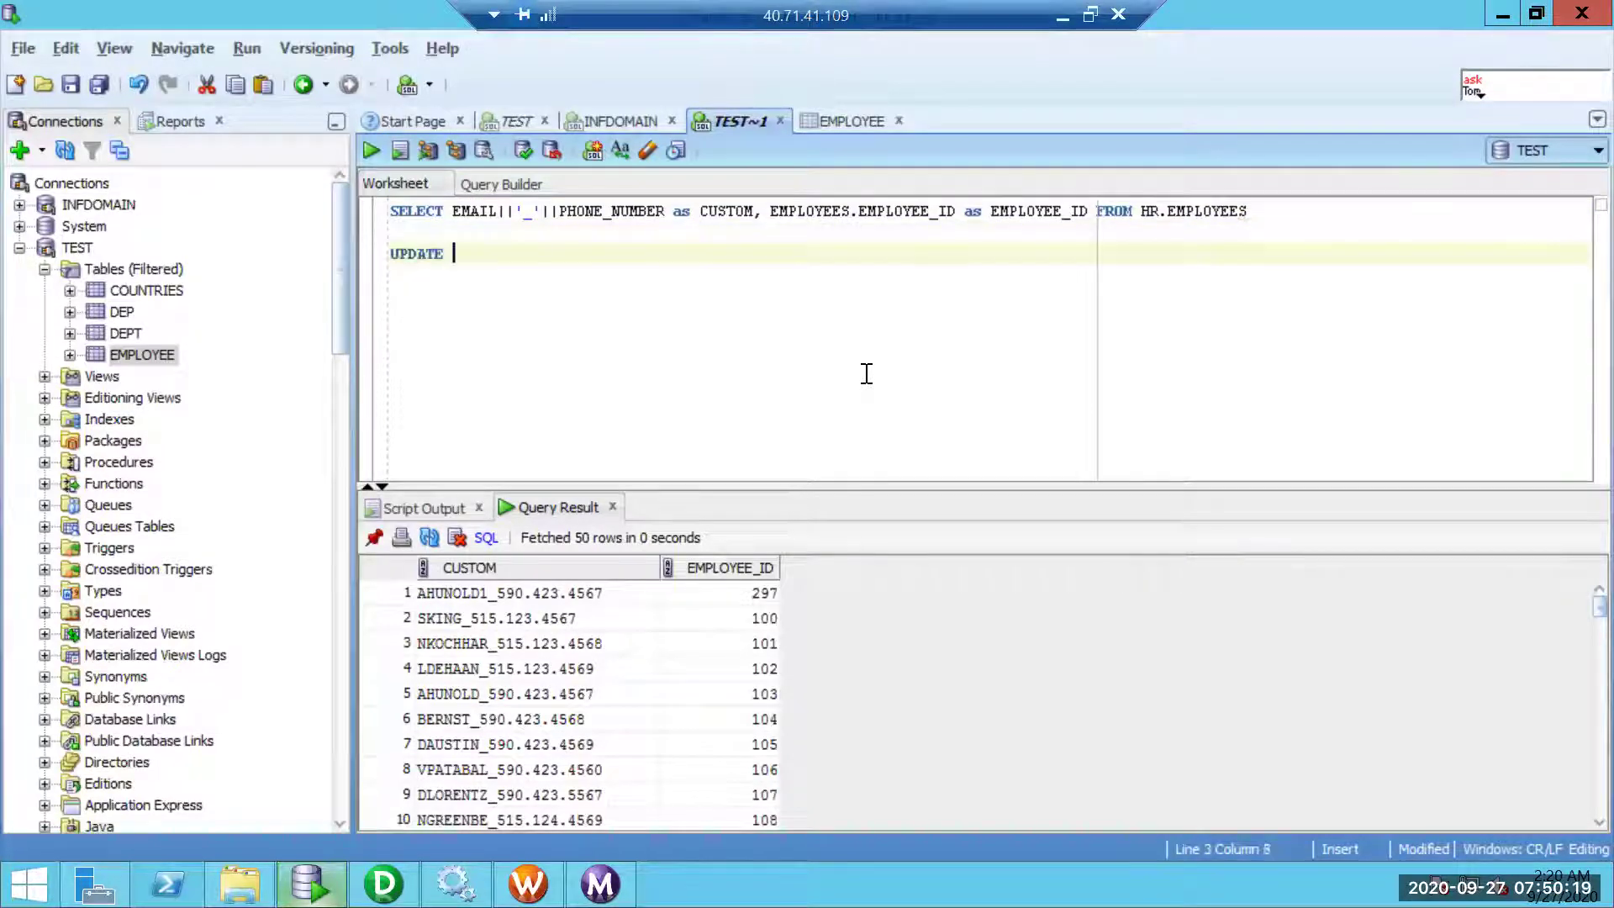
type("EMP")
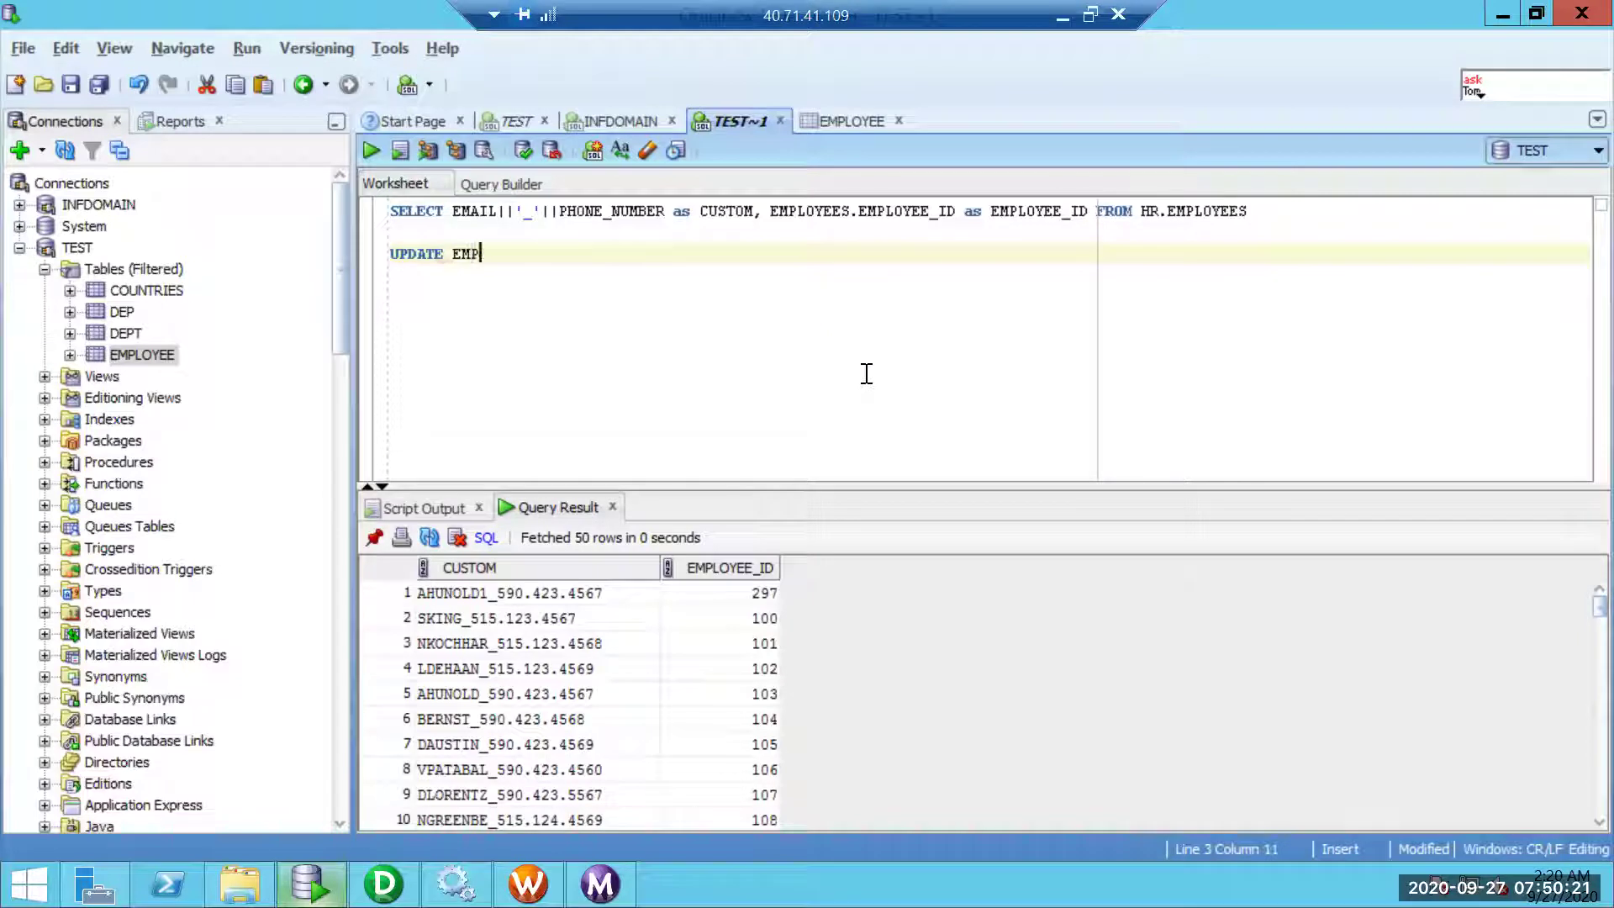
type("LOYEE SET EMAIL")
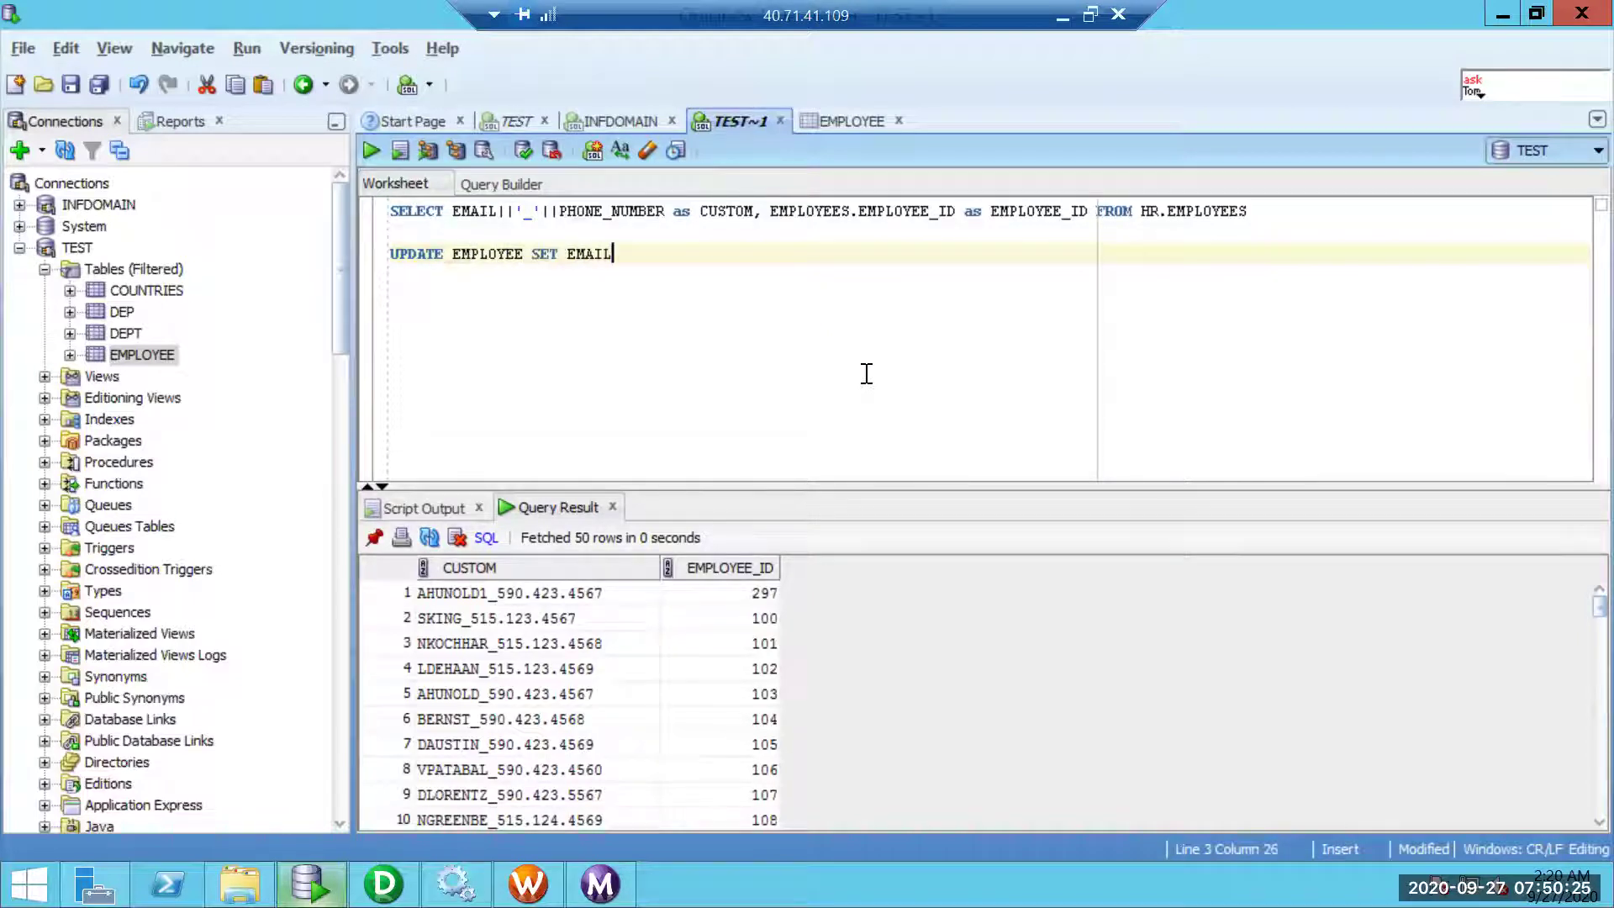
type("=NULL")
double_click(578, 212)
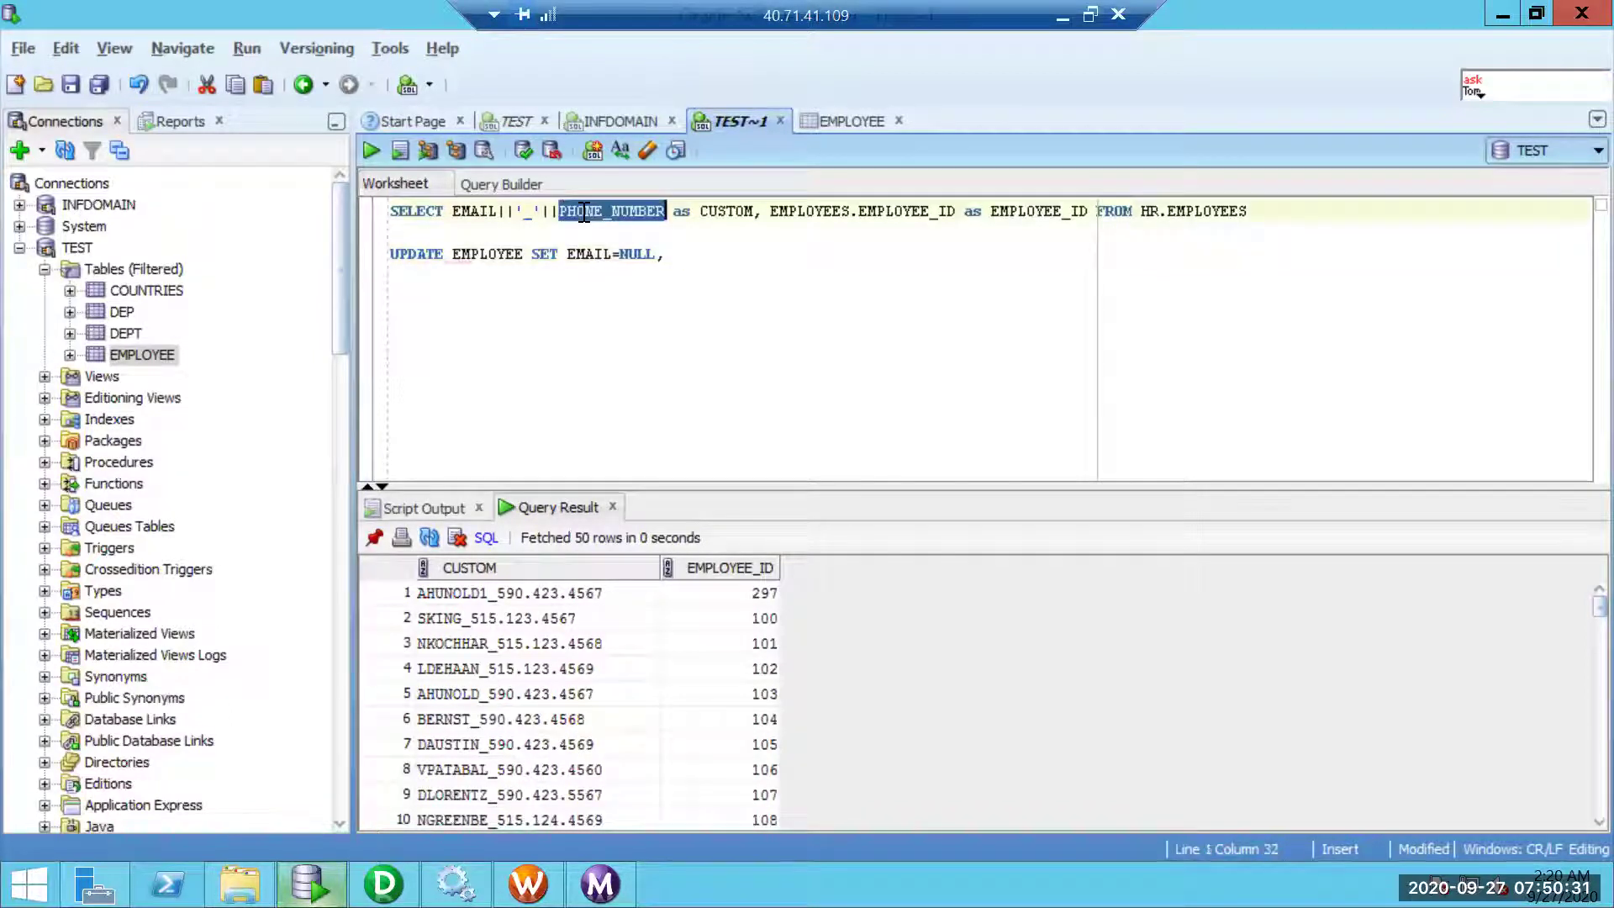
key("ctrl+c")
left_click(762, 263)
key("ctrl+v")
type("=NULL;")
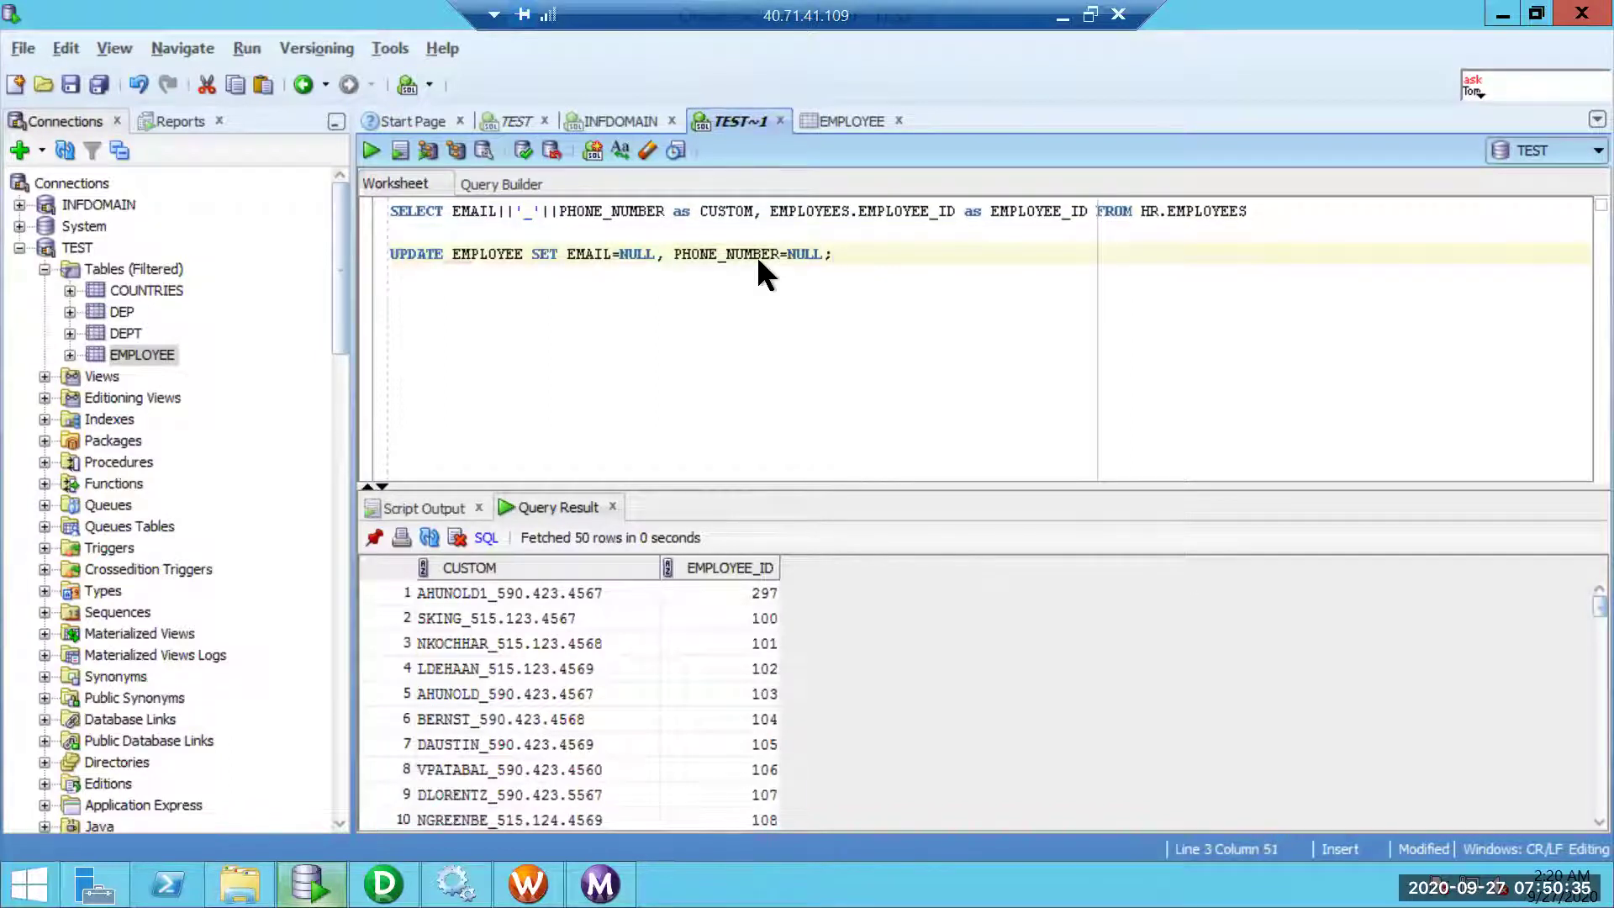
- Terminate the SELECT statement with a semicolon, then run and commit the UPDATE on EMPLOYEE
key("ctrl+a")
key("ctrl+Return")
left_click(1263, 211)
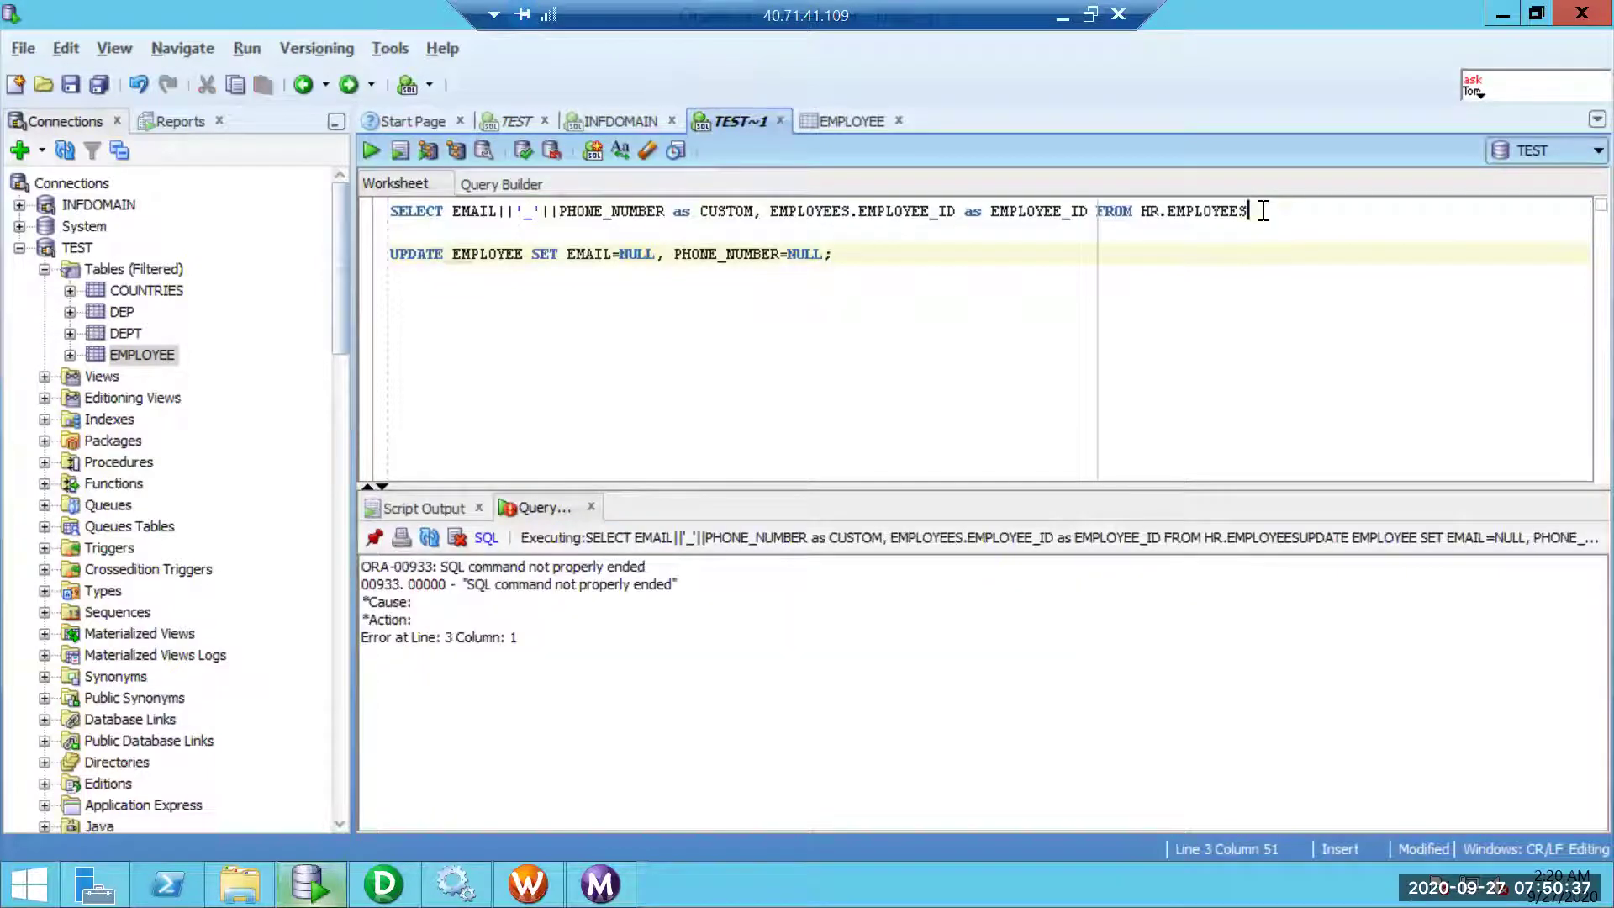
key("Down")
key("Down")
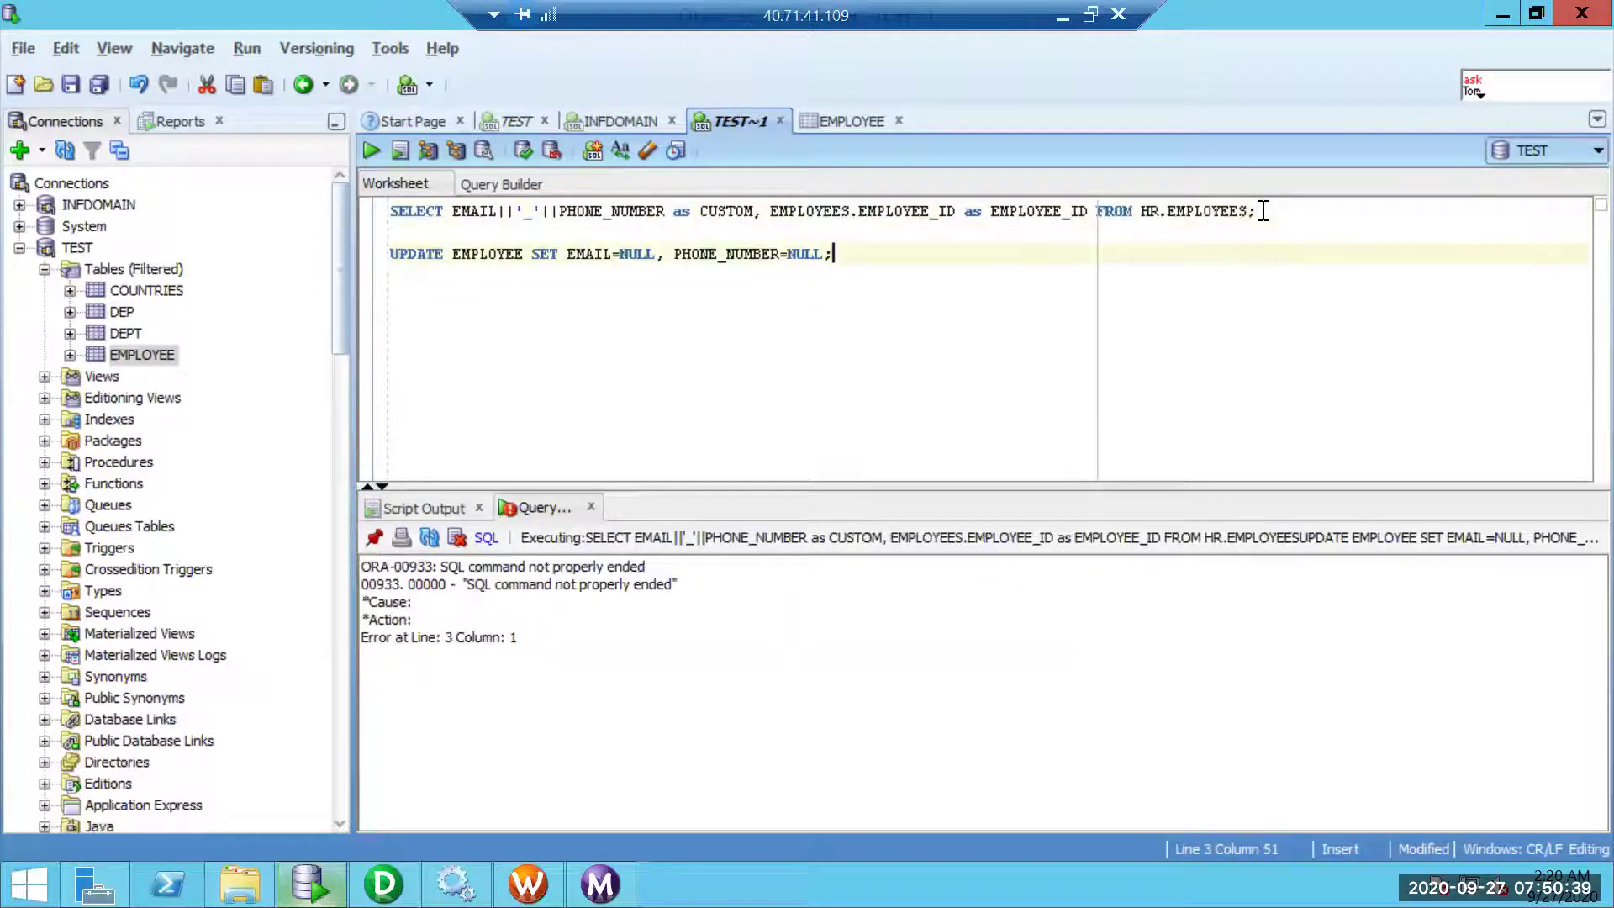
key("ctrl+Return")
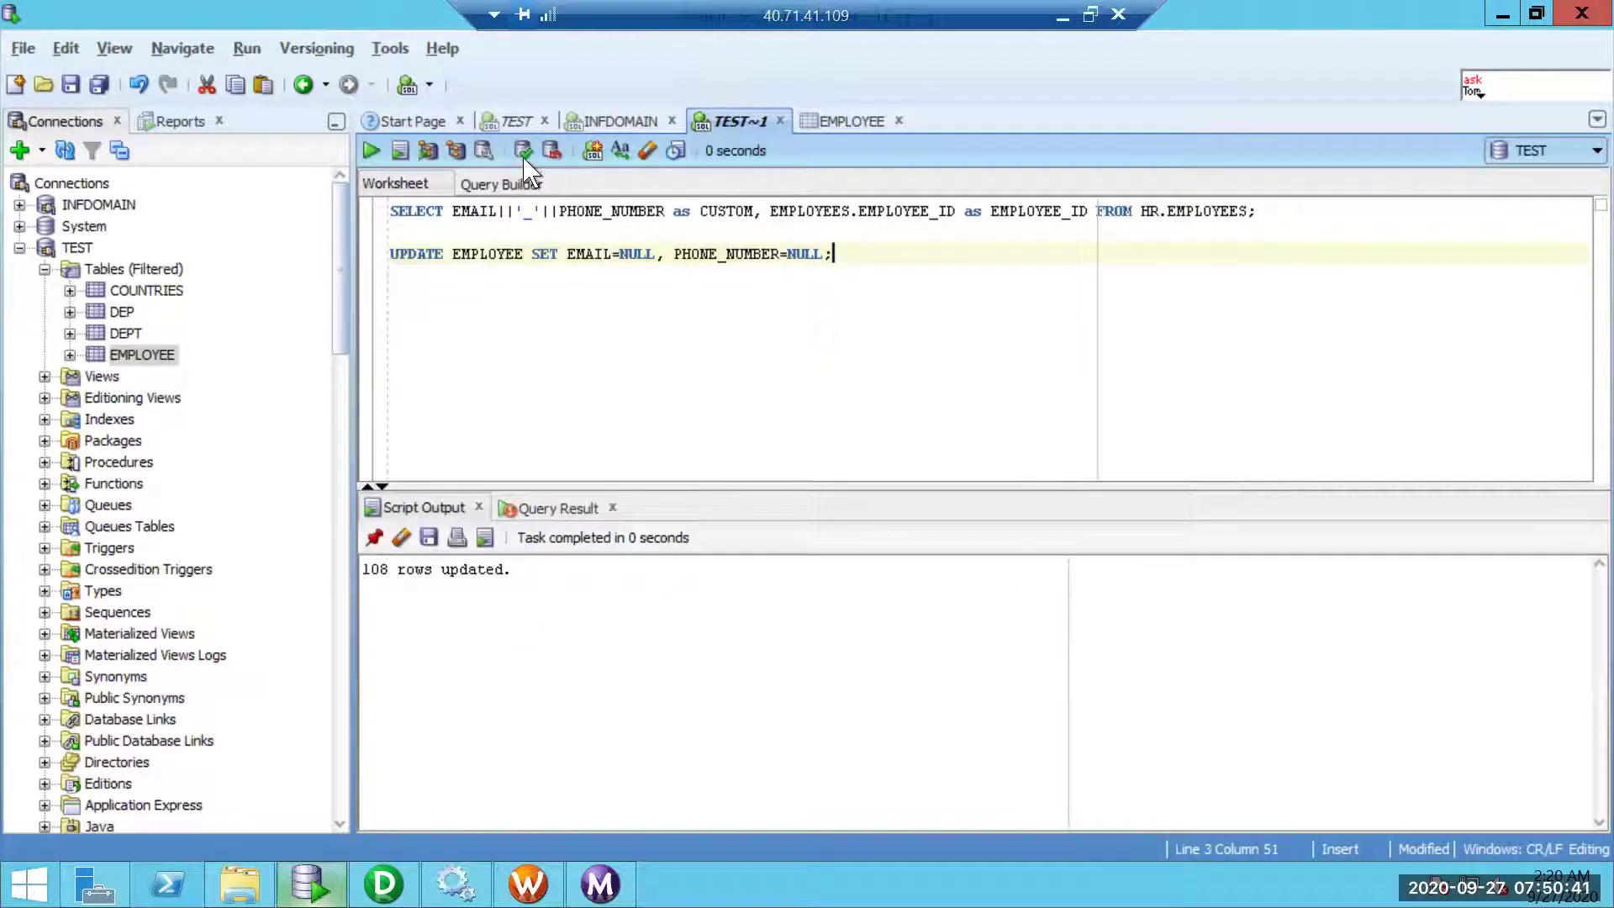
left_click(523, 153)
- Run SELECT * FROM EMPLOYEE in the TEST worksheet and check the EMAIL and PHONE_NUMBER columns
left_click(518, 124)
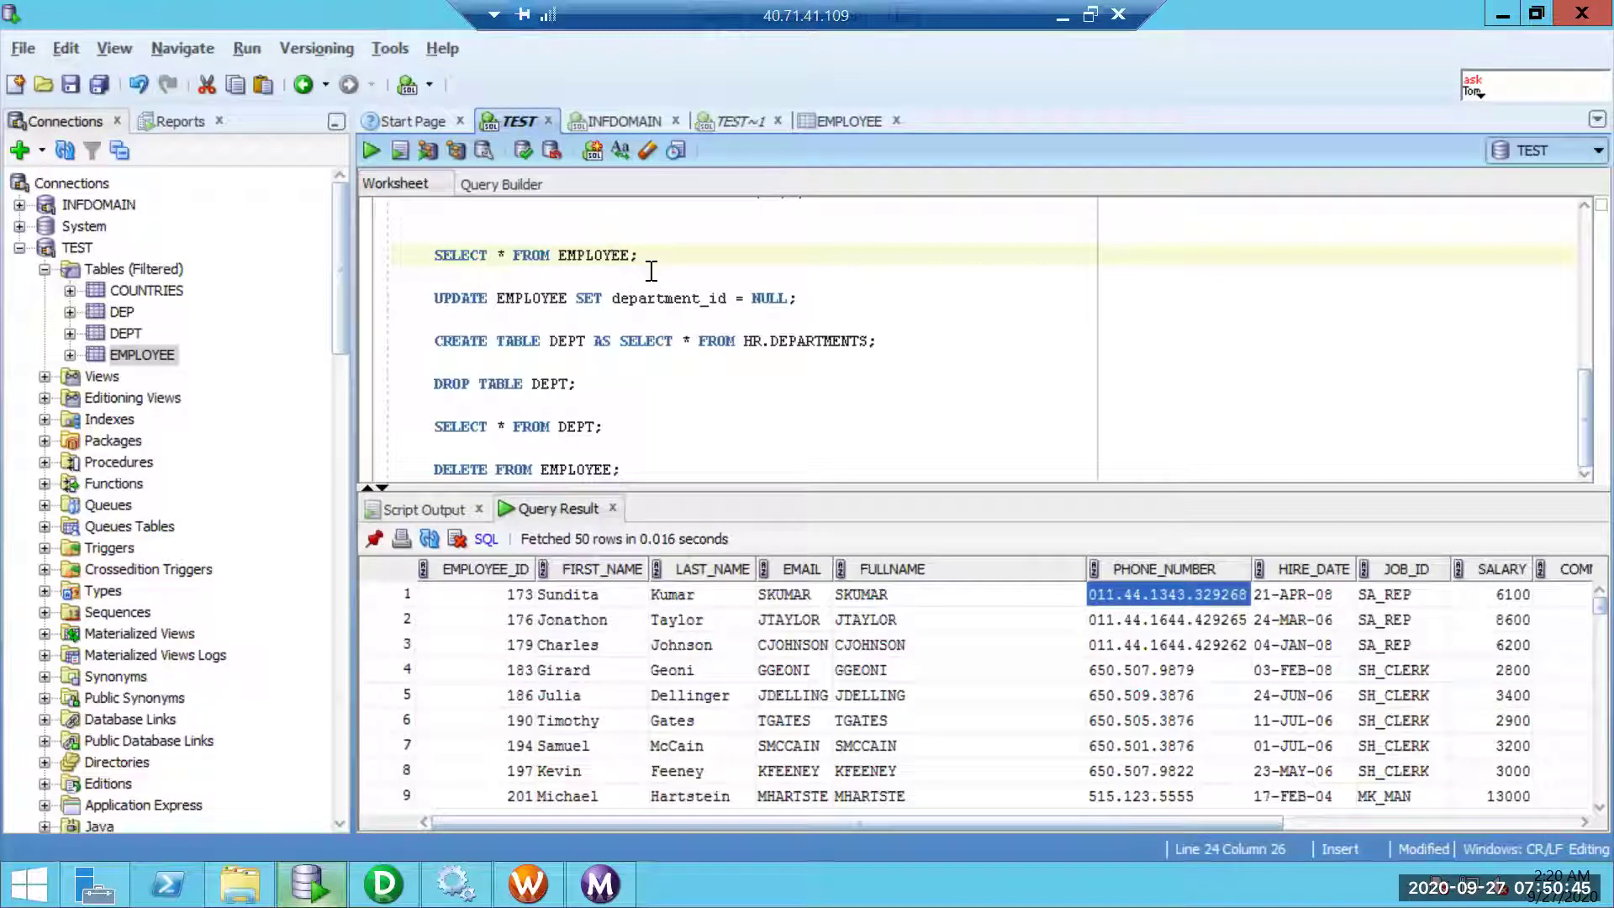
key("ctrl+Return")
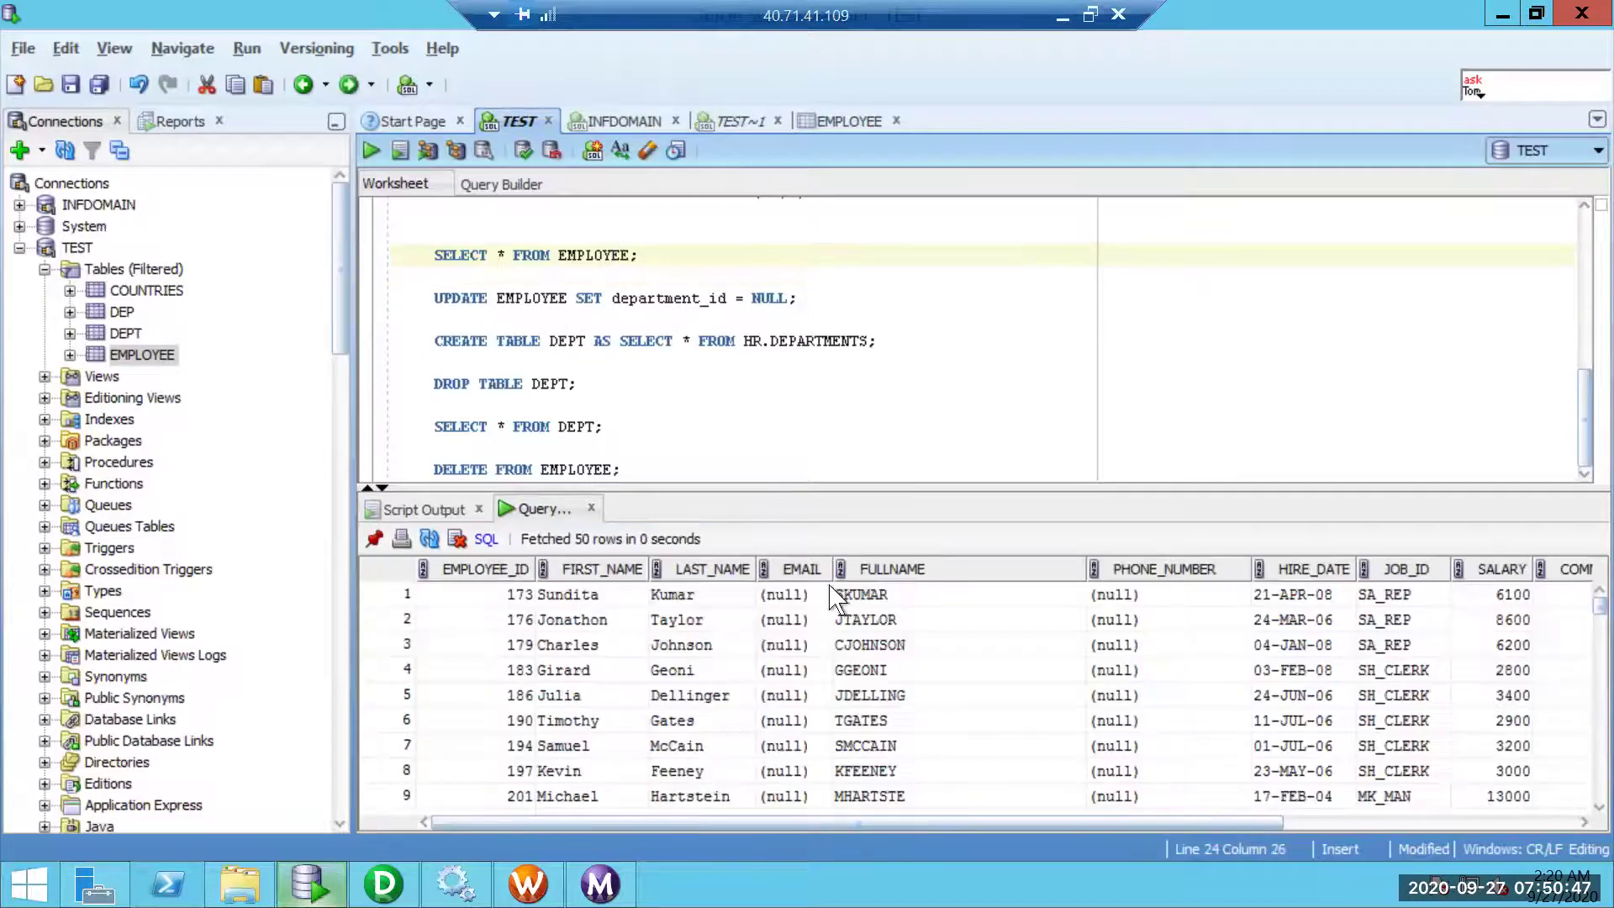
left_click(795, 595)
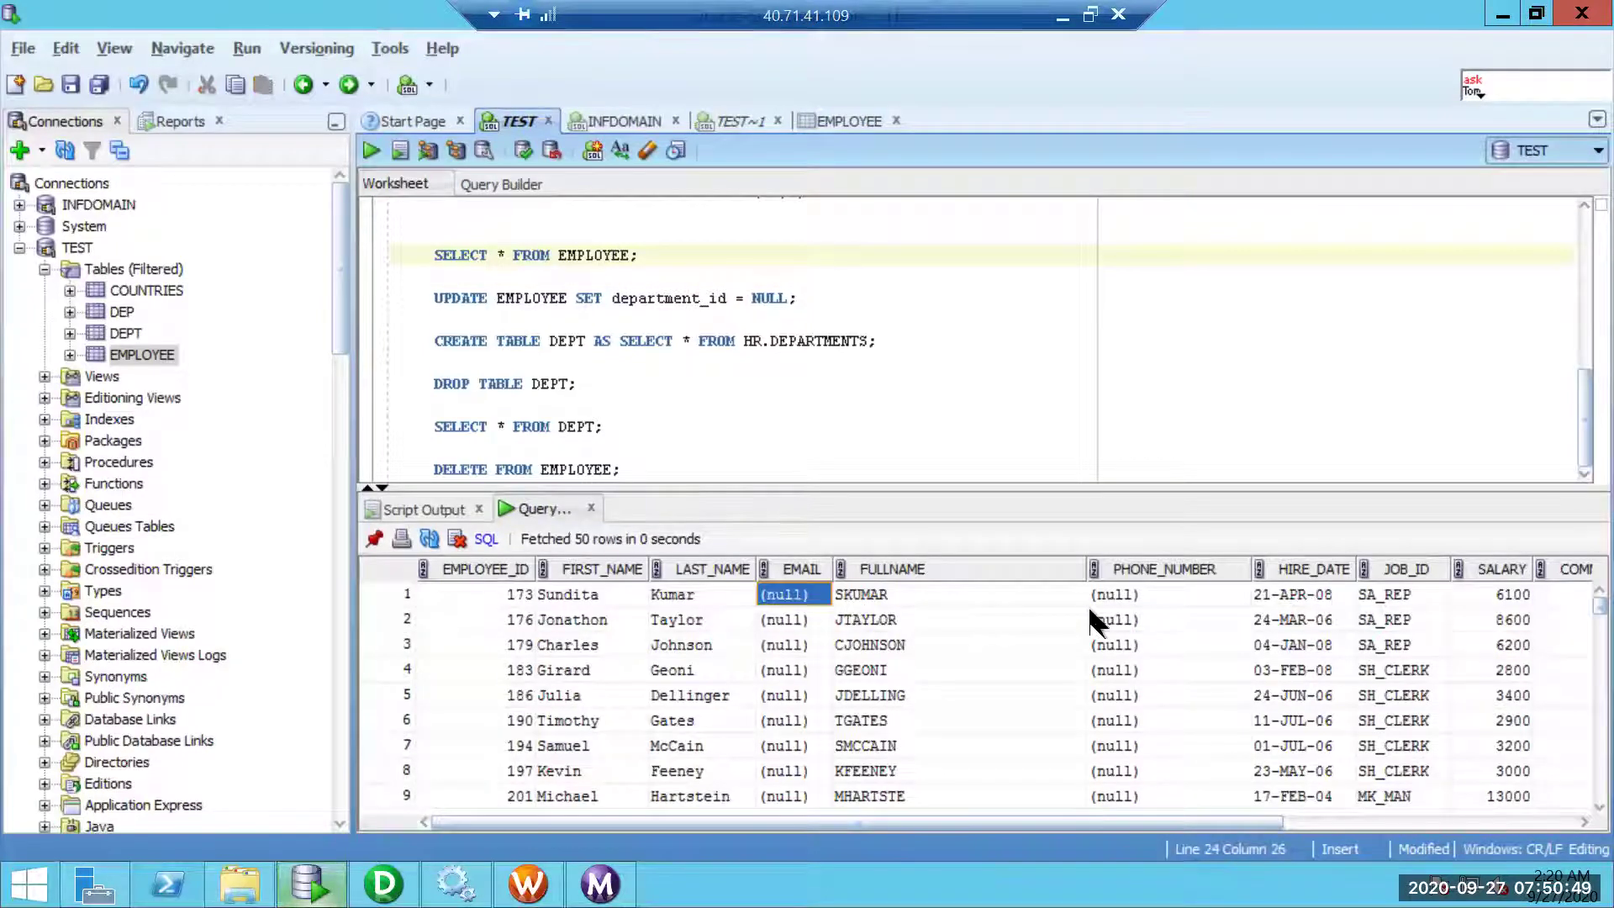
left_click(1147, 598)
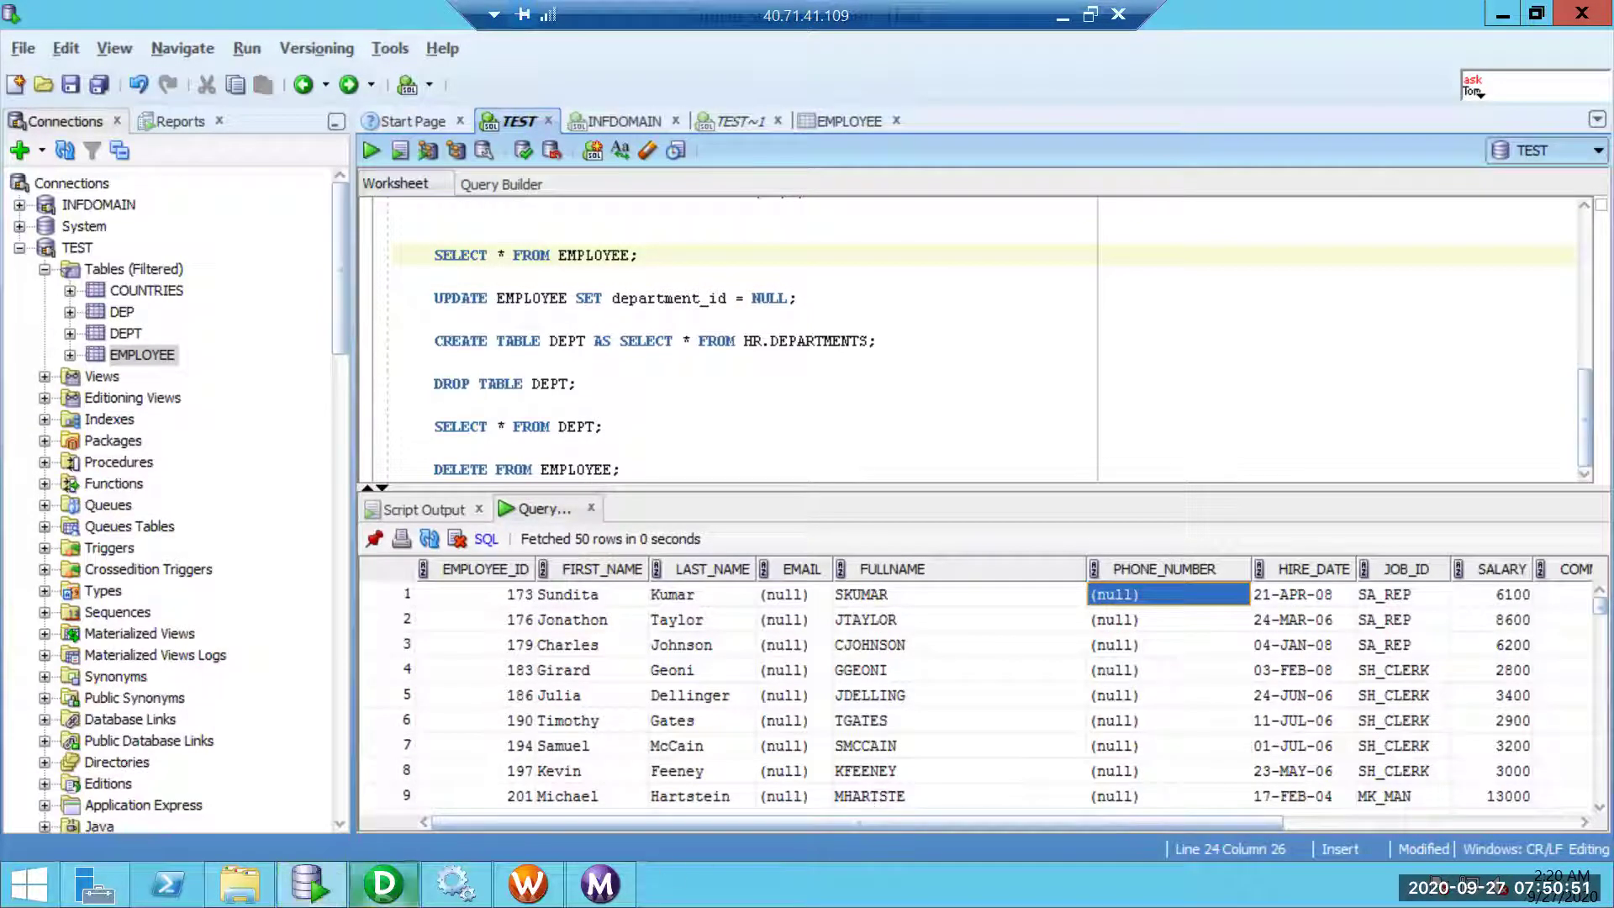
- Switch to PowerCenter Designer and check the return-port setting of CUSTOM in the LKP_EMPLOYEES lookup
key("alt+Tab")
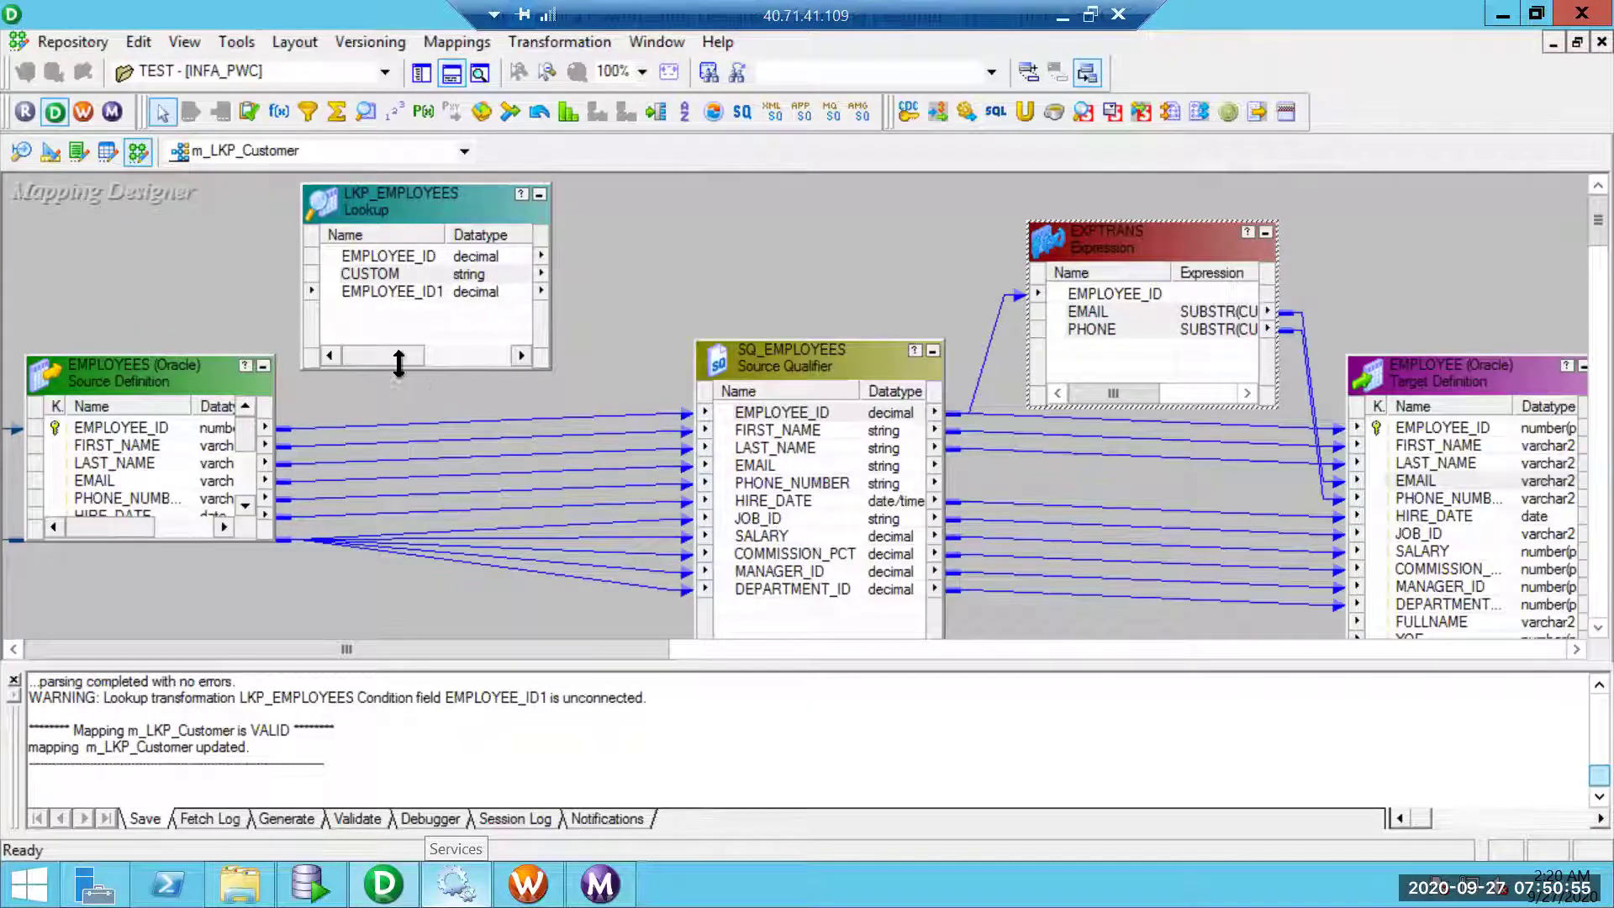
left_click(498, 355)
left_click(402, 274)
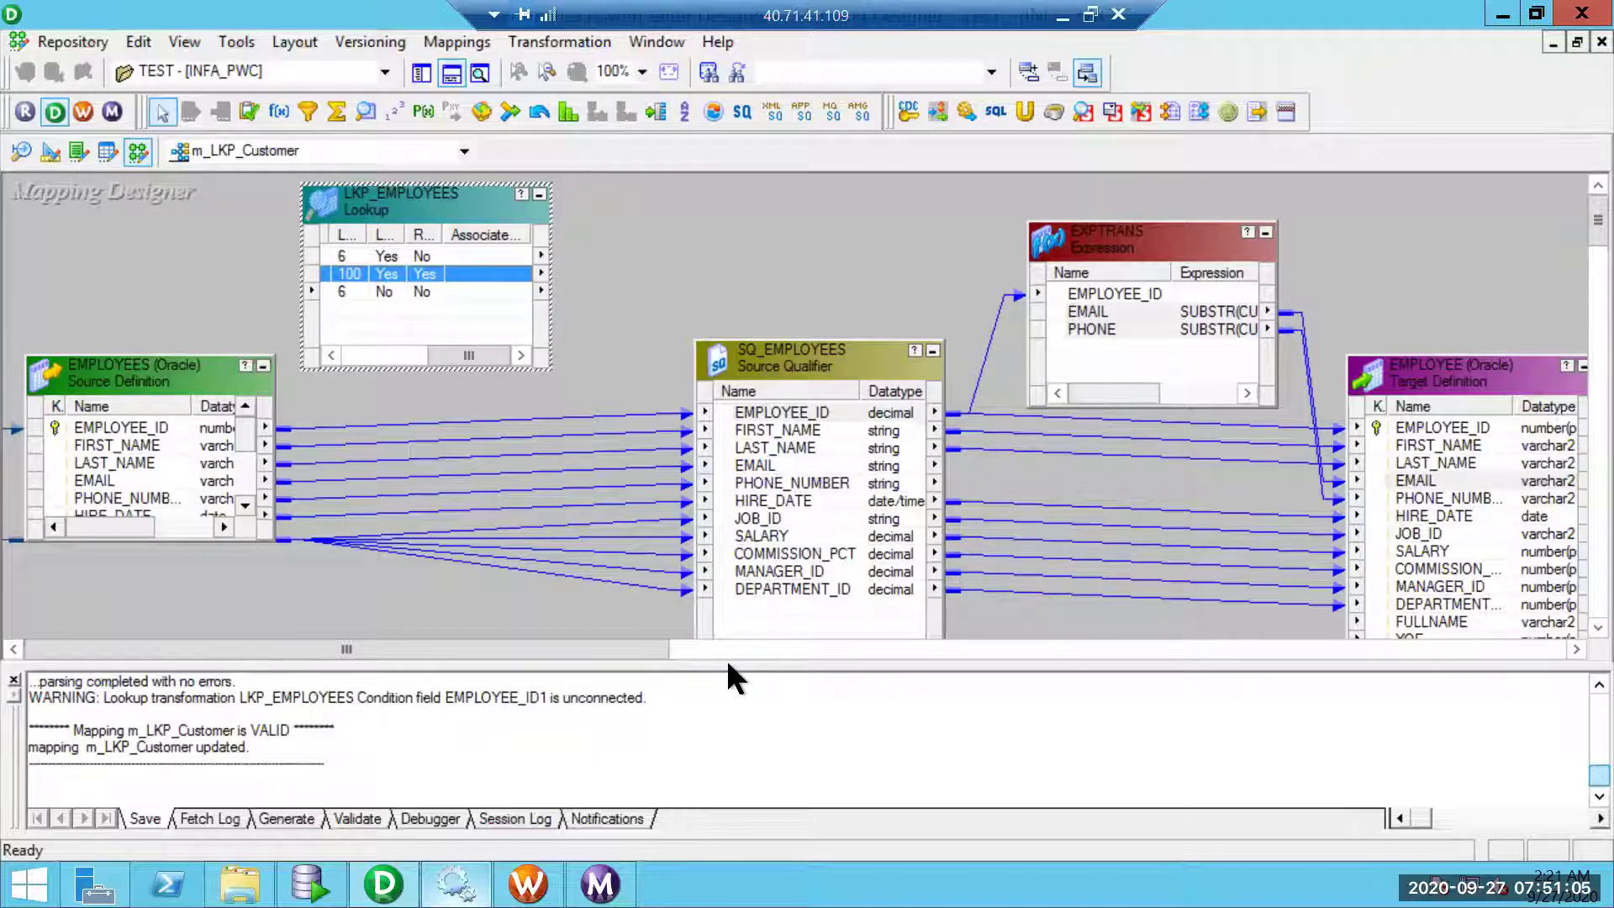
- Switch to Workflow Manager and refresh the mapping of session s_m_LKP_Customer in wf_Transformation
left_click(527, 883)
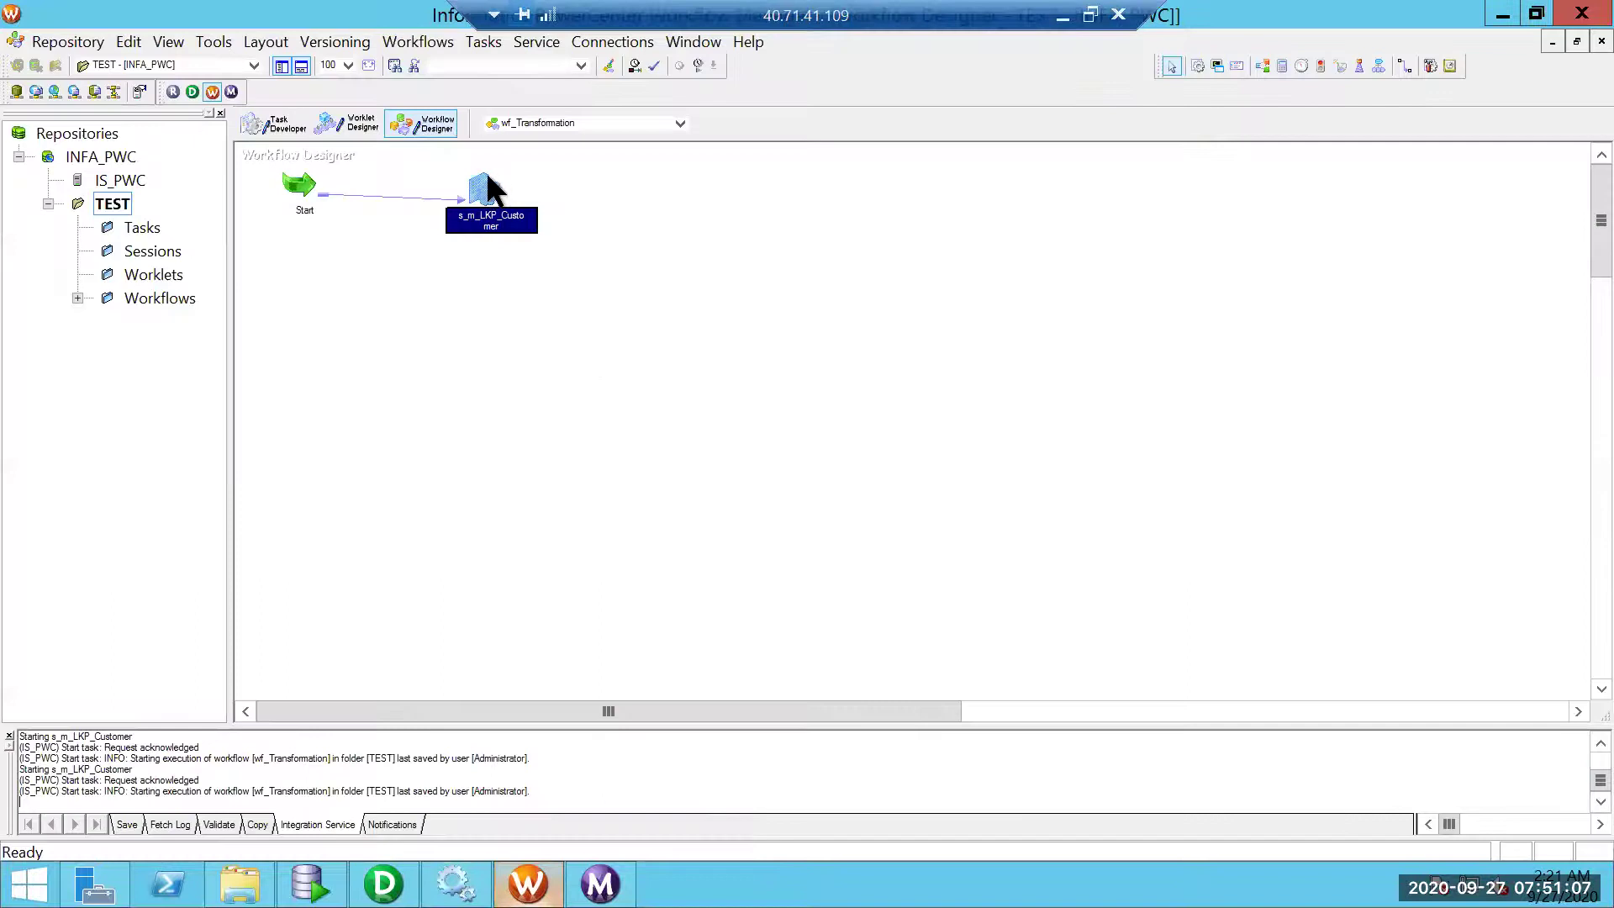
right_click(487, 187)
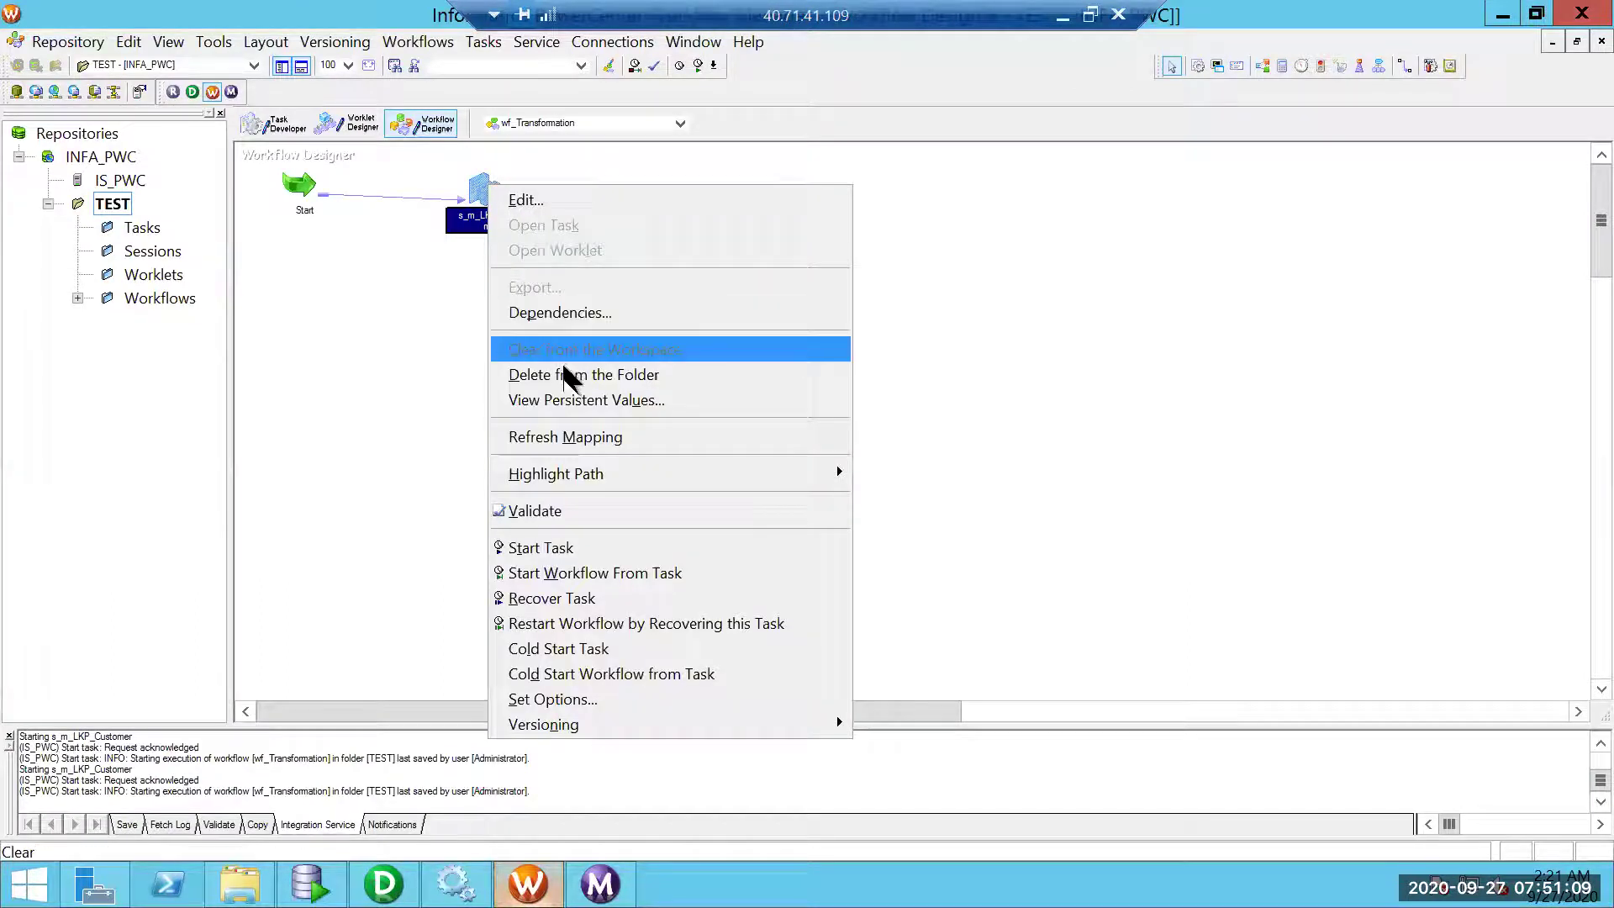
left_click(554, 439)
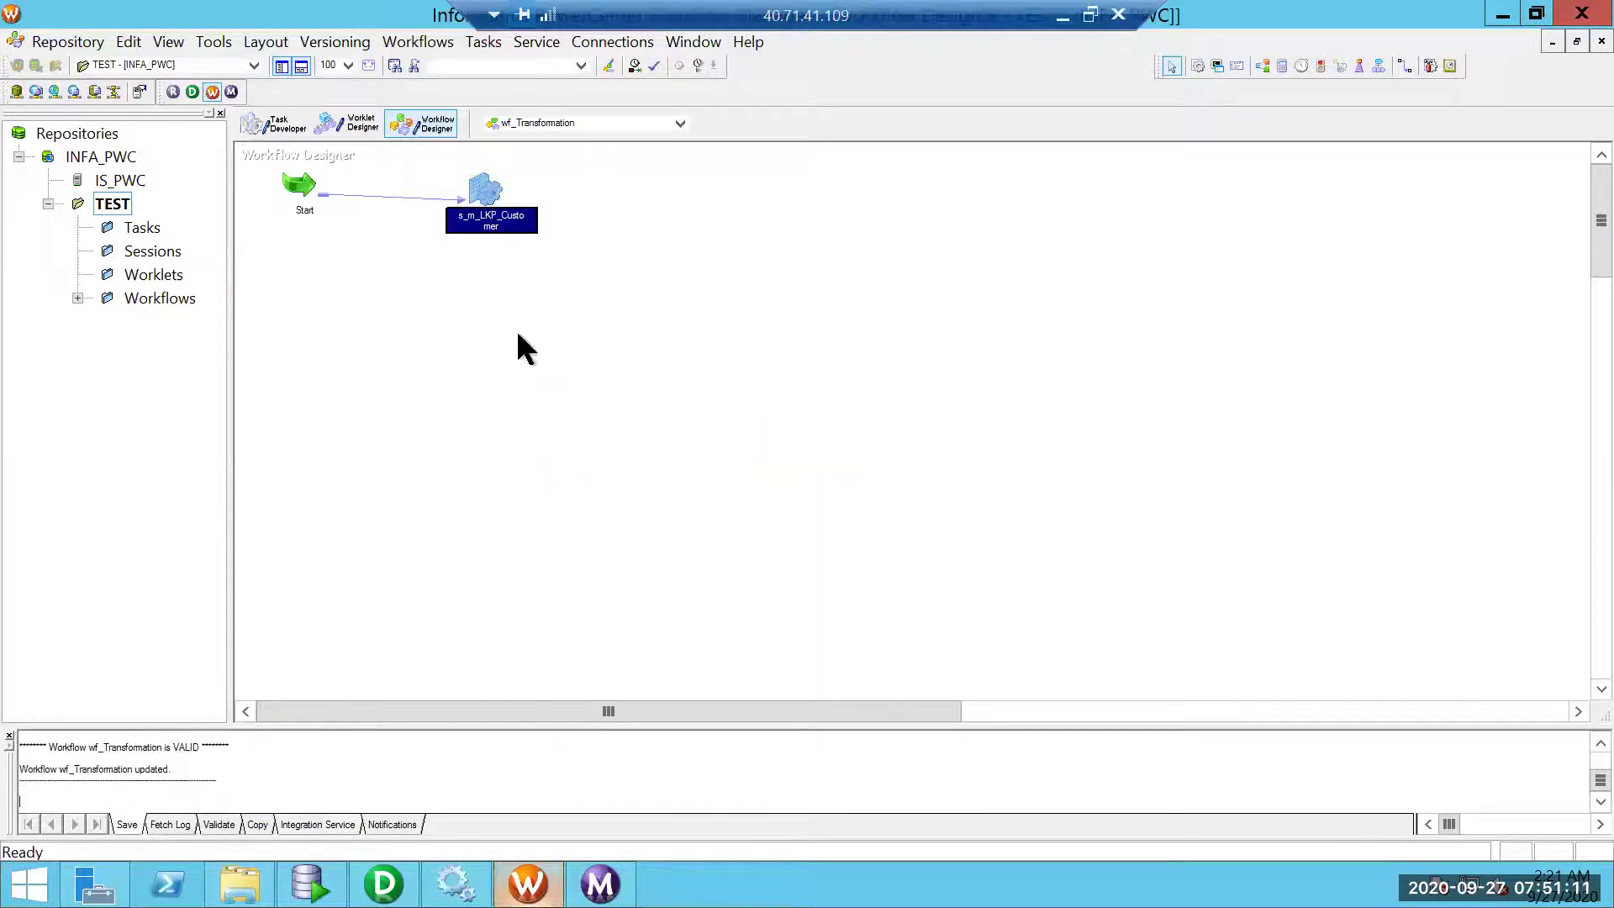
- Review the LKP_EMPLOYEES connection and lookup properties in the mapping settings of session s_m_LKP_Customer
double_click(486, 186)
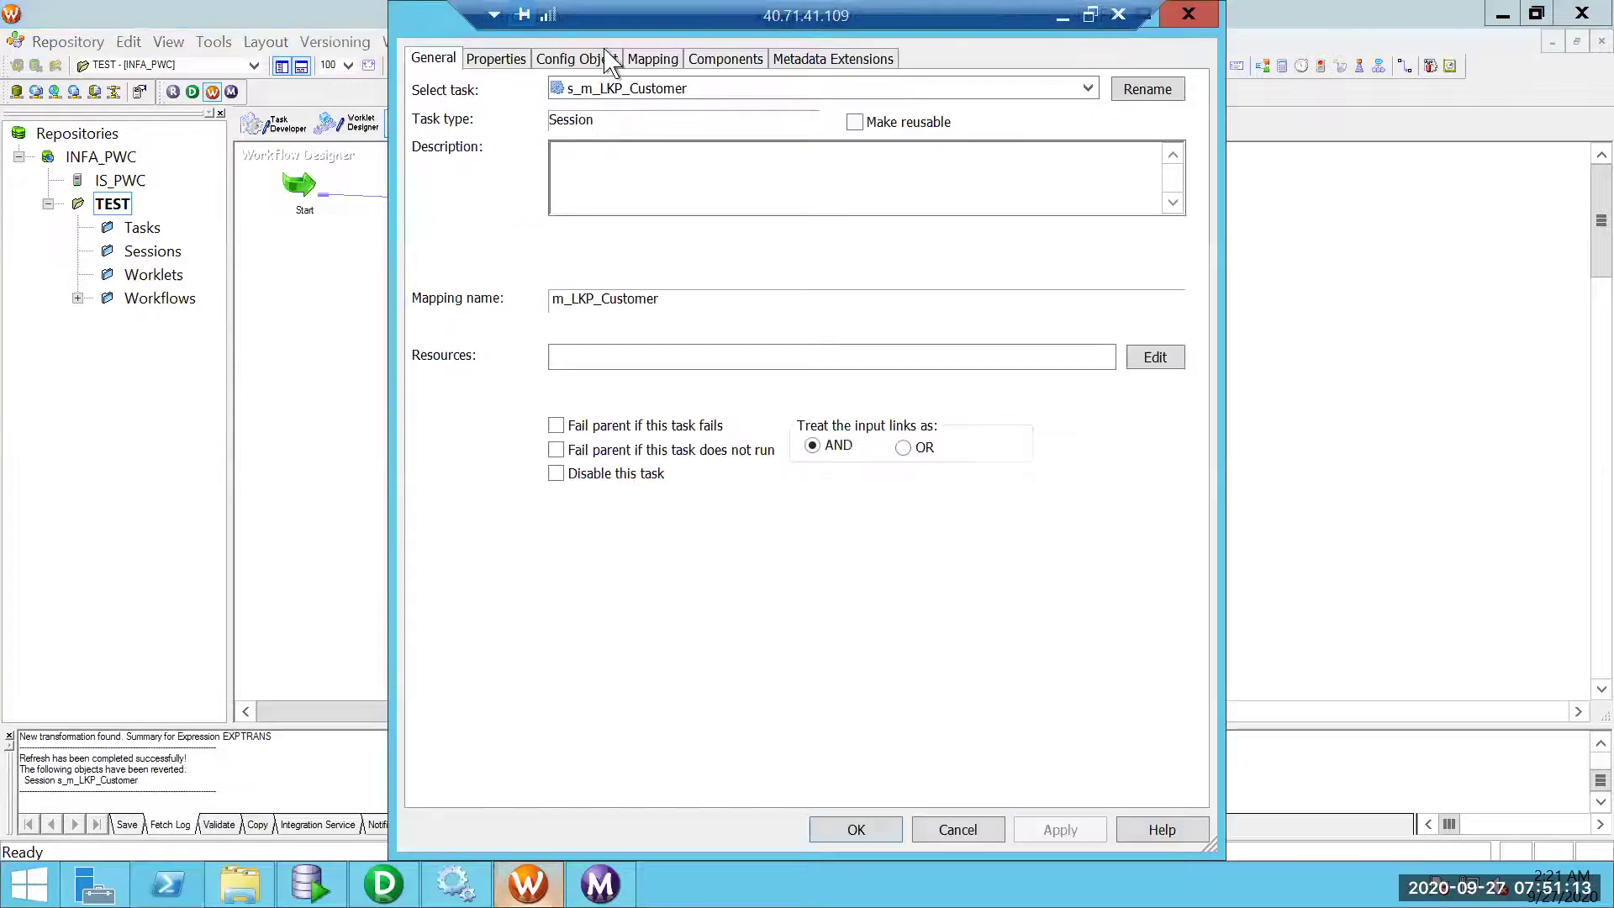
left_click(653, 58)
left_click(517, 315)
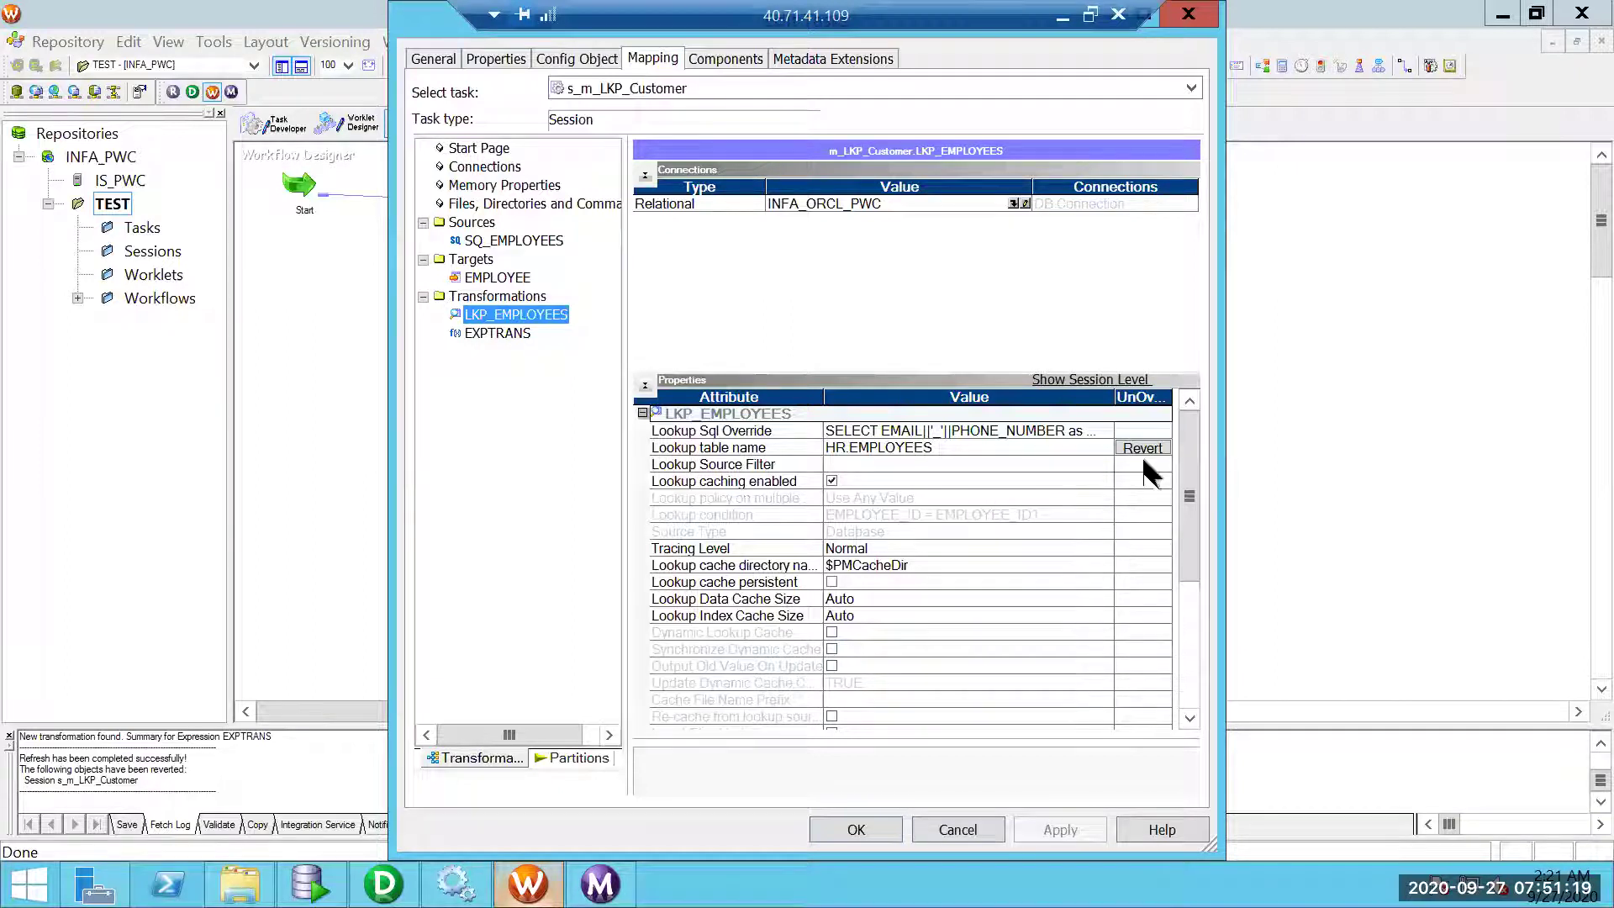
left_click(853, 830)
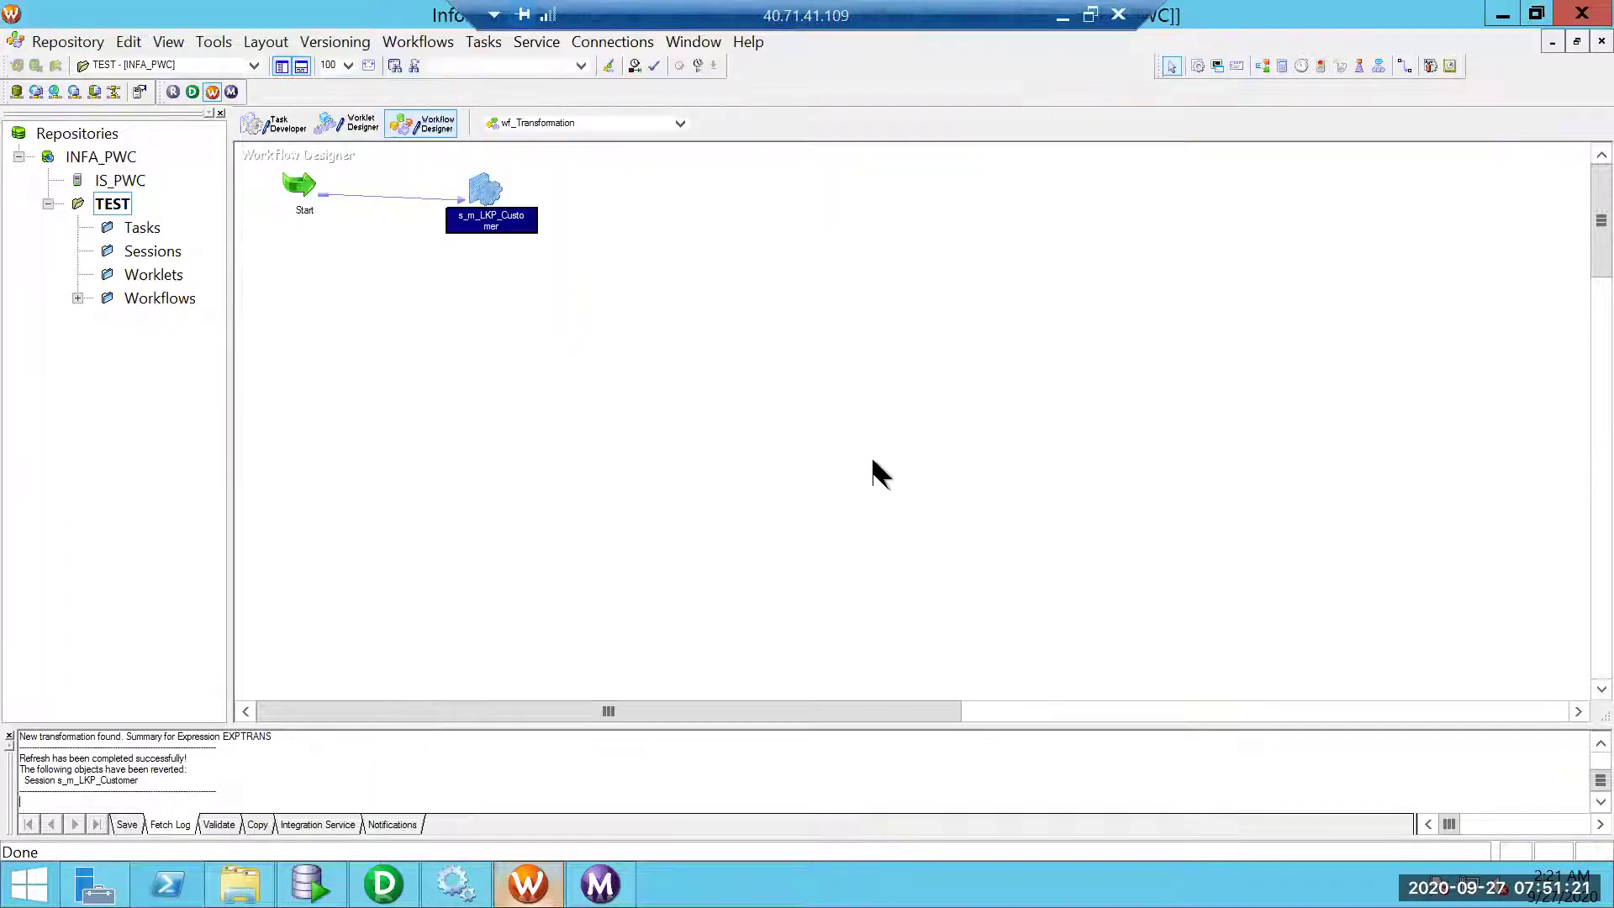
- Save the workflow and start the s_m_LKP_Customer session task
key("ctrl+s")
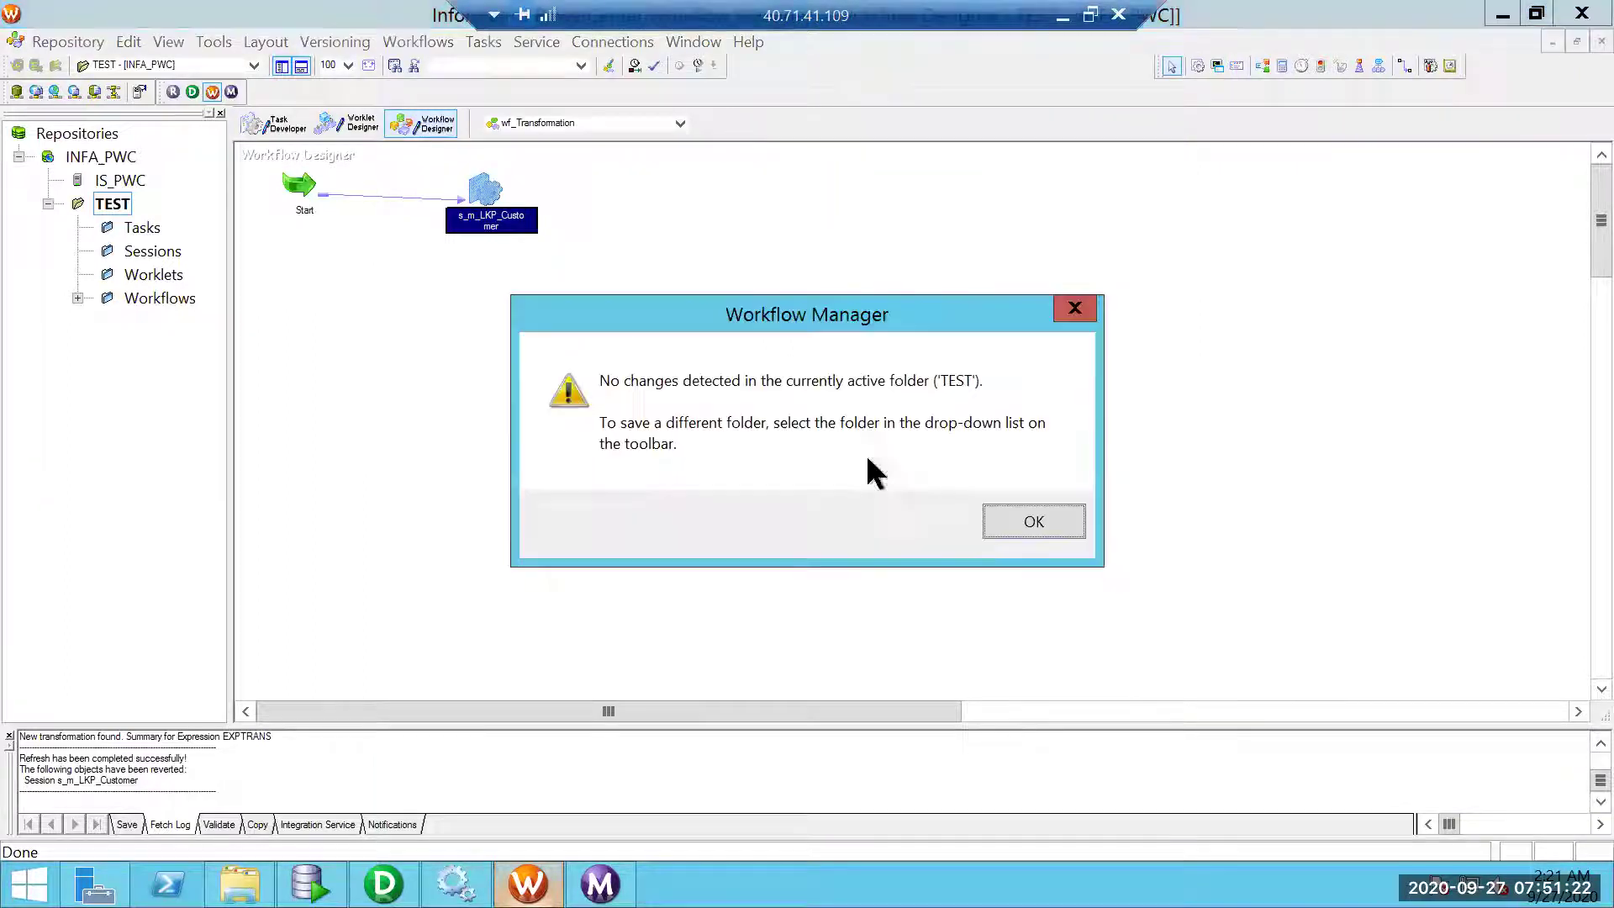
left_click(1009, 515)
right_click(480, 181)
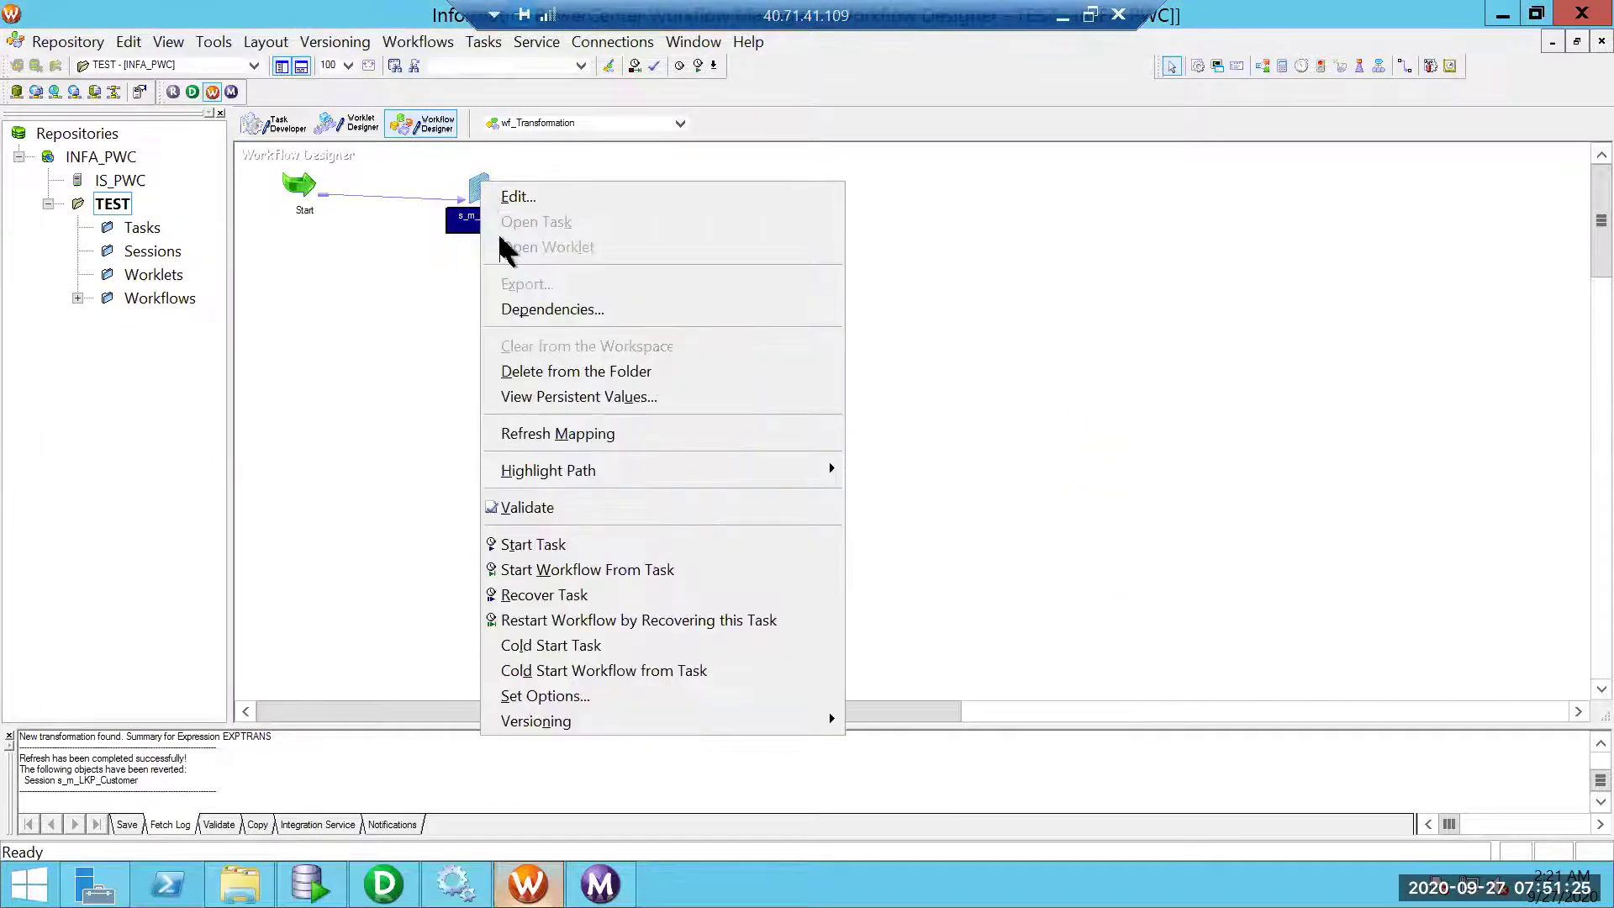
left_click(555, 544)
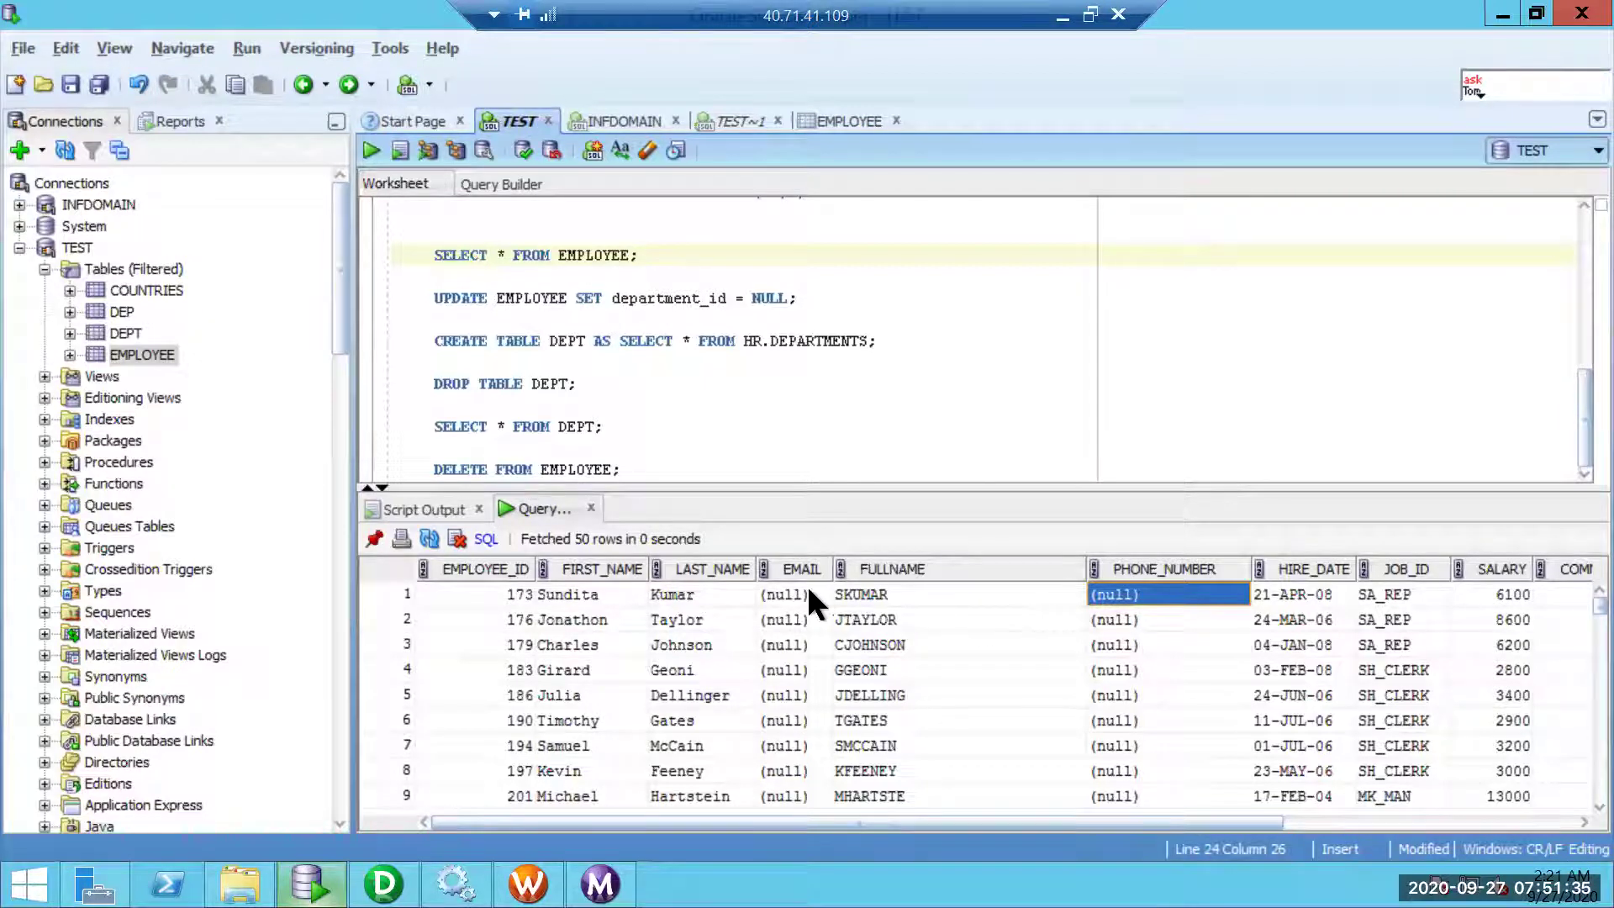
- In SQL Developer, rerun SELECT * FROM EMPLOYEE and check the EMAIL and PHONE_NUMBER columns through the last row
left_click(626, 265)
key("ctrl+Return")
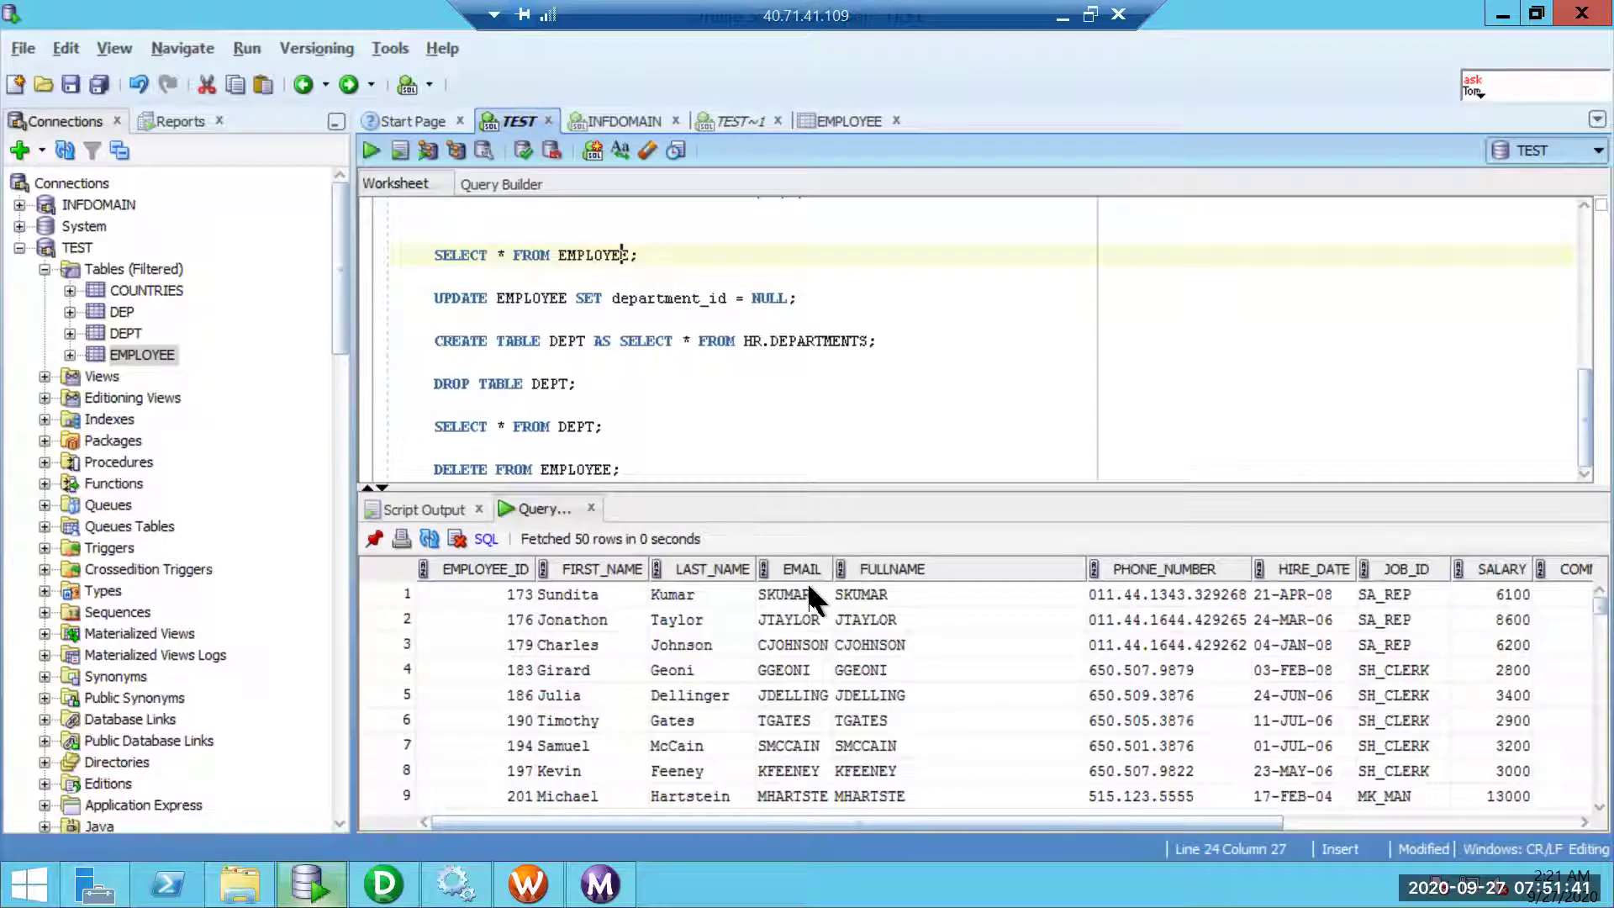
left_click(807, 594)
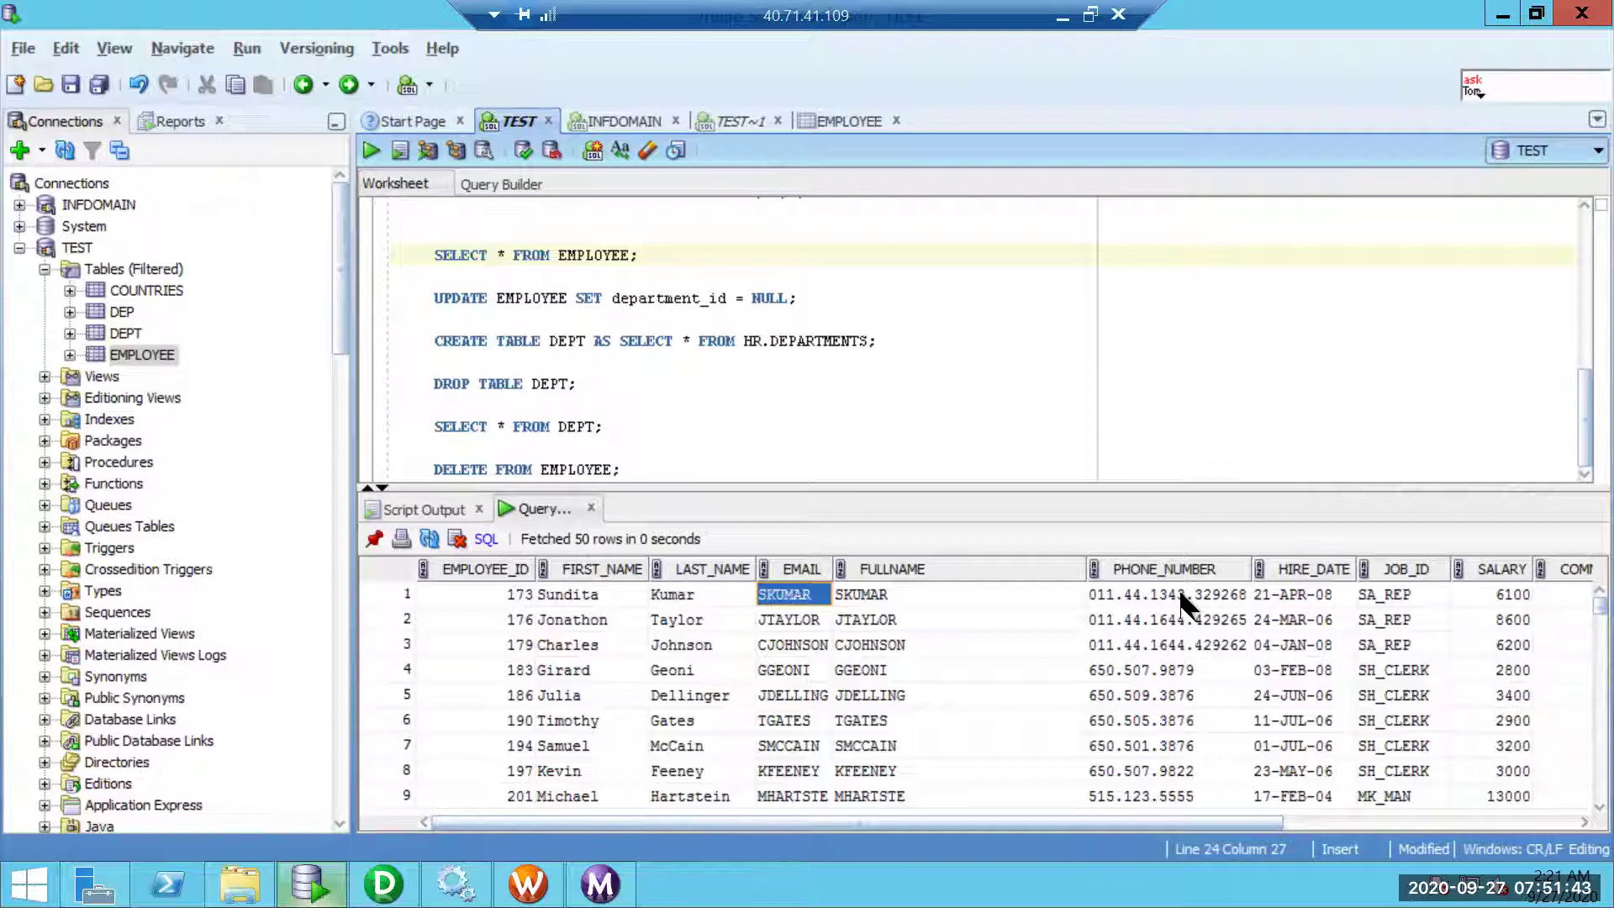
left_click(1181, 594)
left_click_drag(1597, 604, 1594, 866)
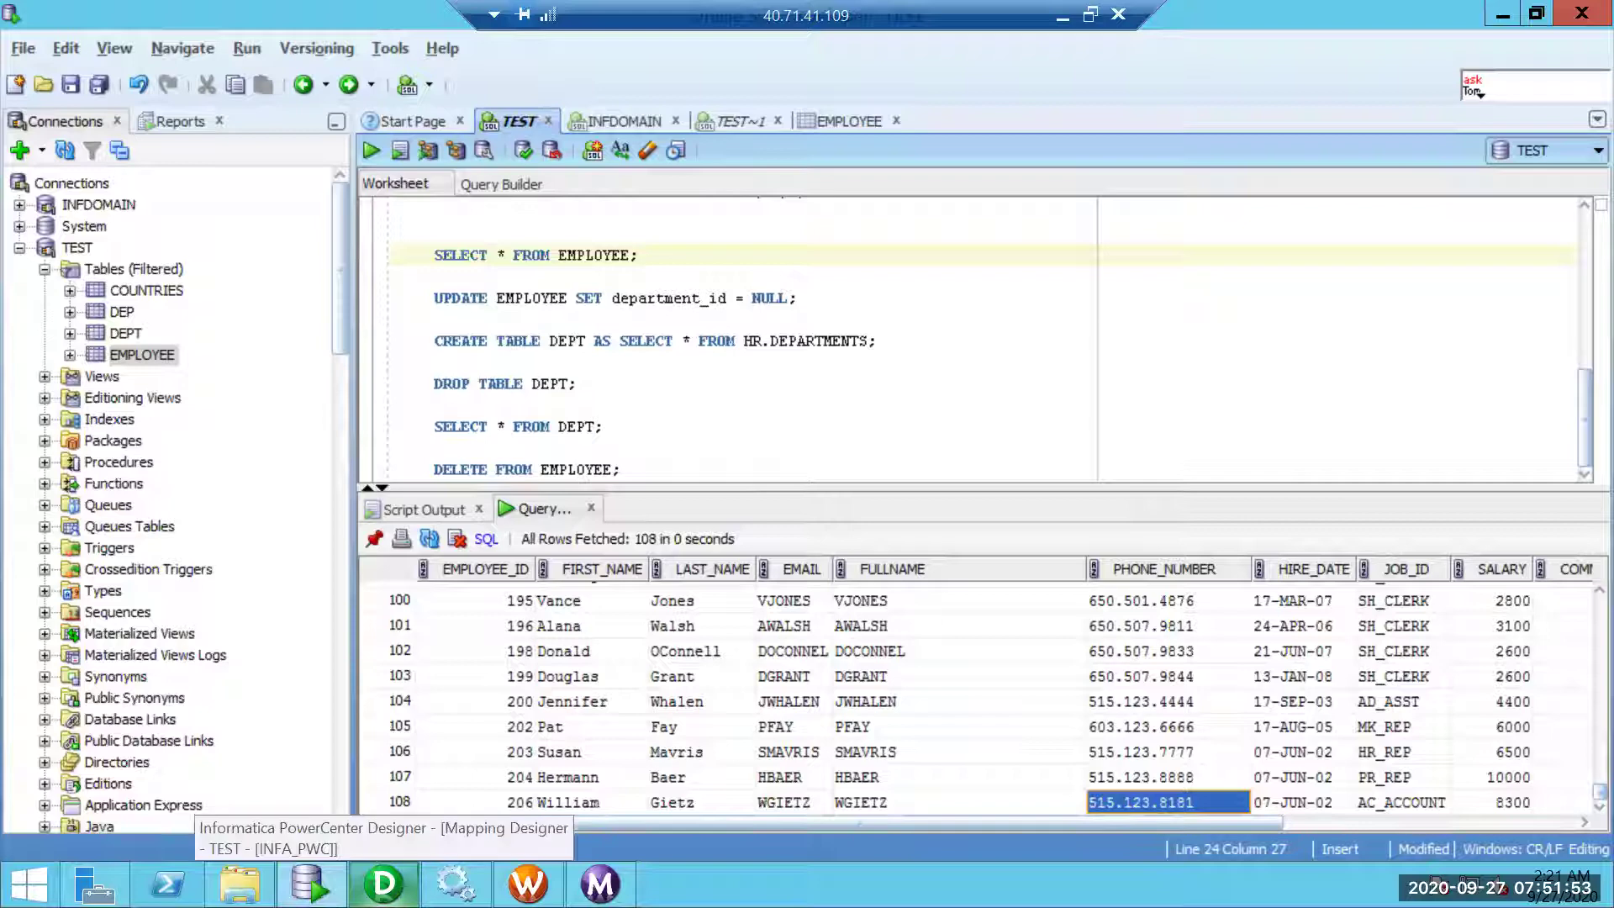
- Switch to Designer and try replacing the '_' delimiter with '#$' in the LKP_EMPLOYEES lookup SQL override, discarding the edit
left_click(384, 883)
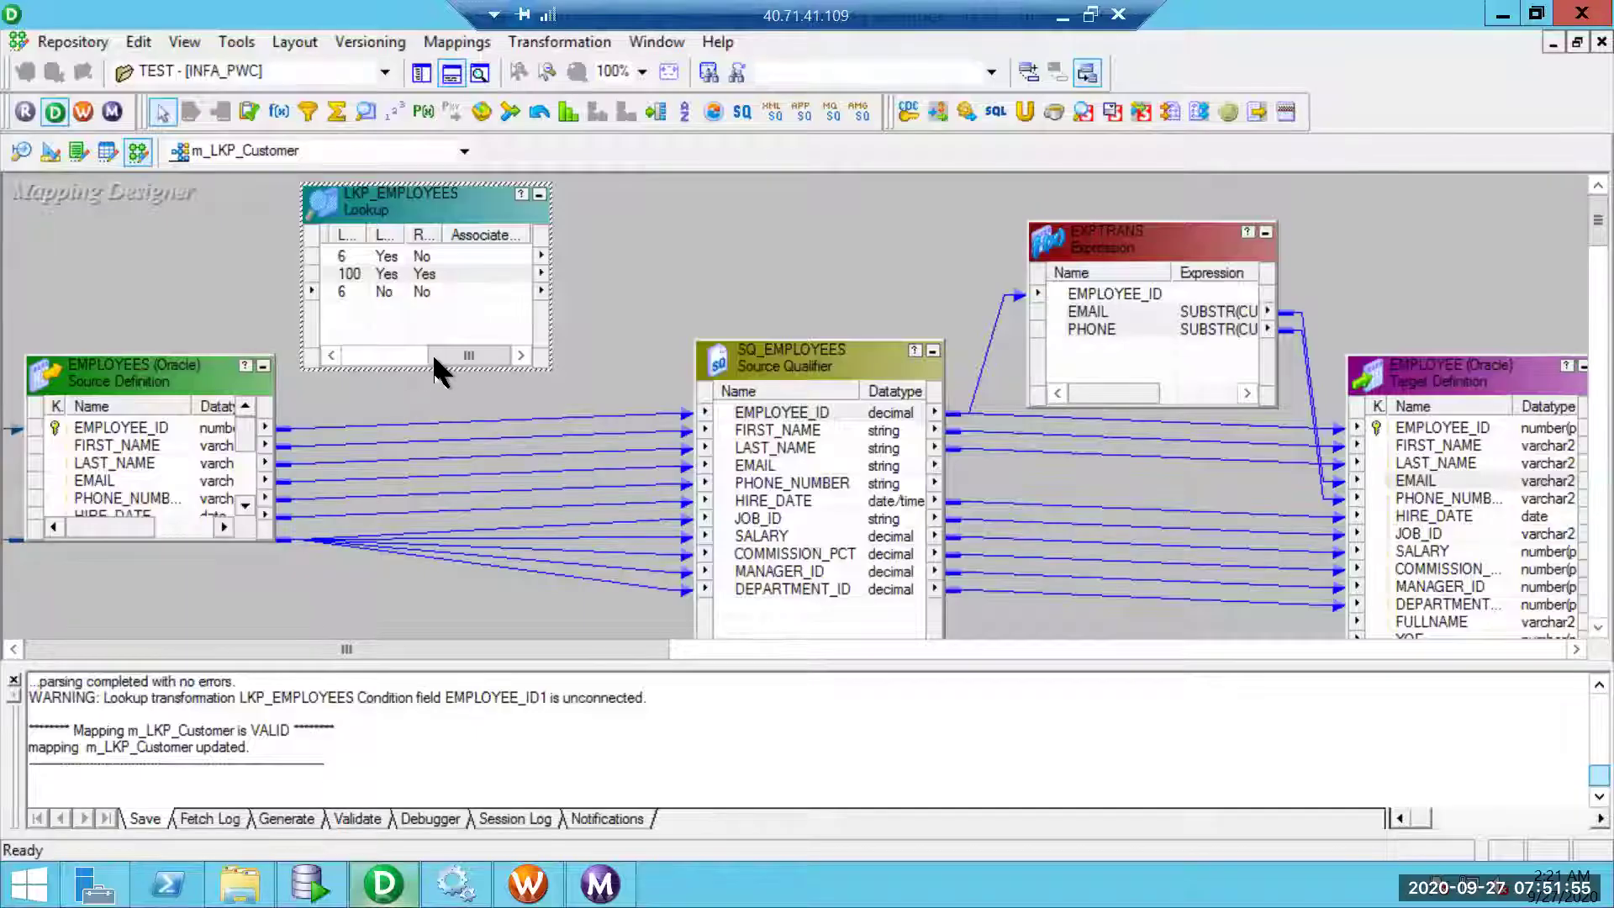
left_click(349, 356)
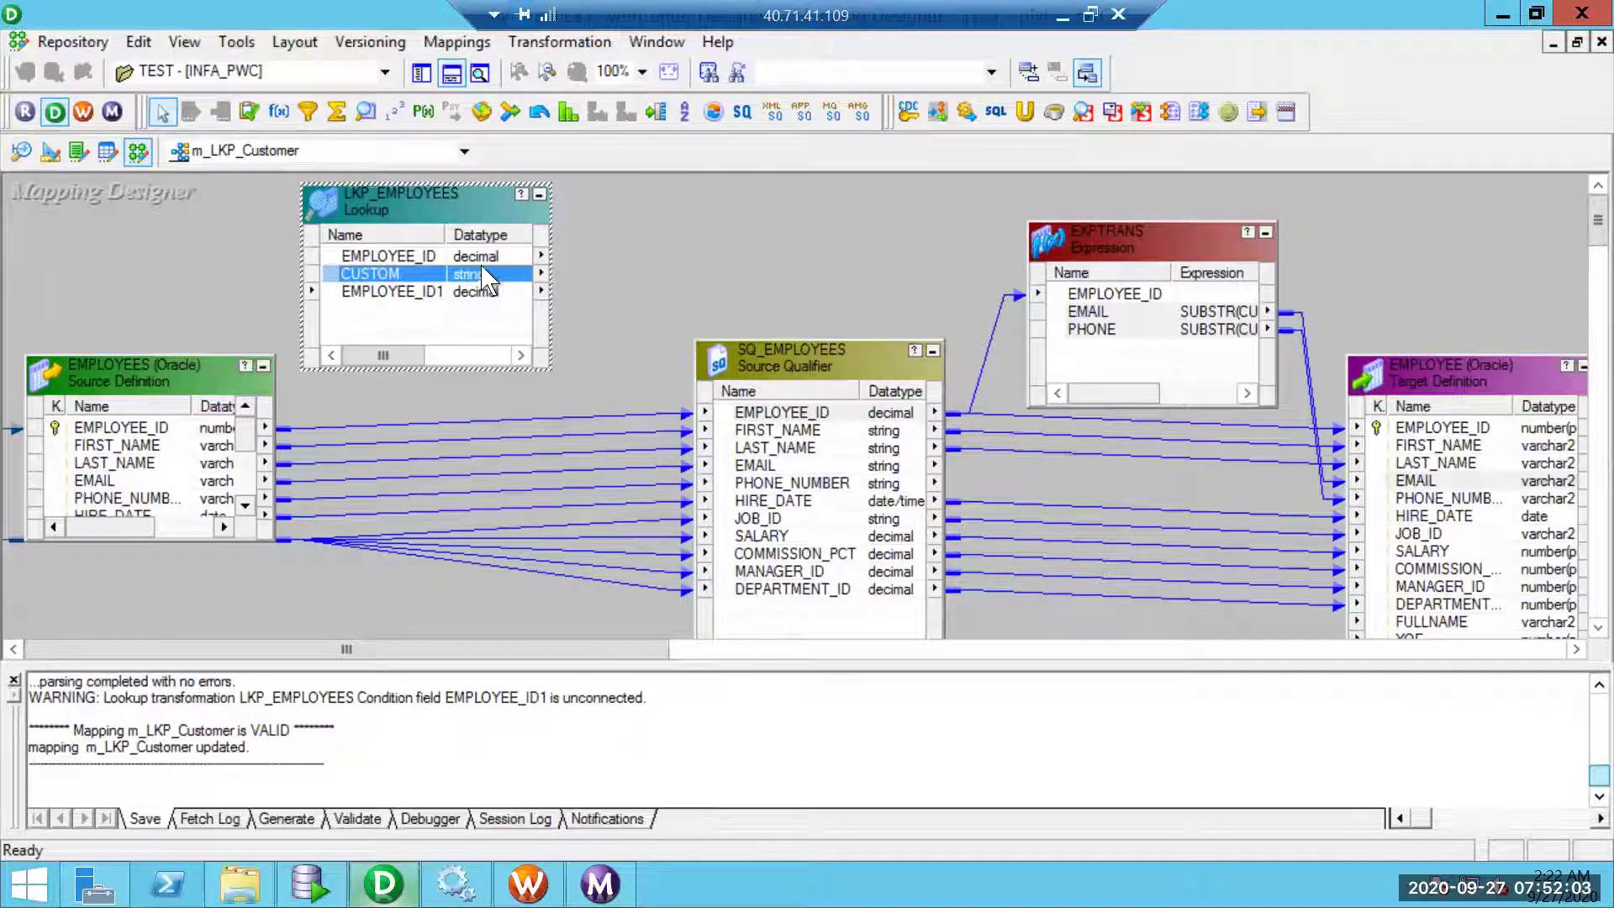
double_click(448, 215)
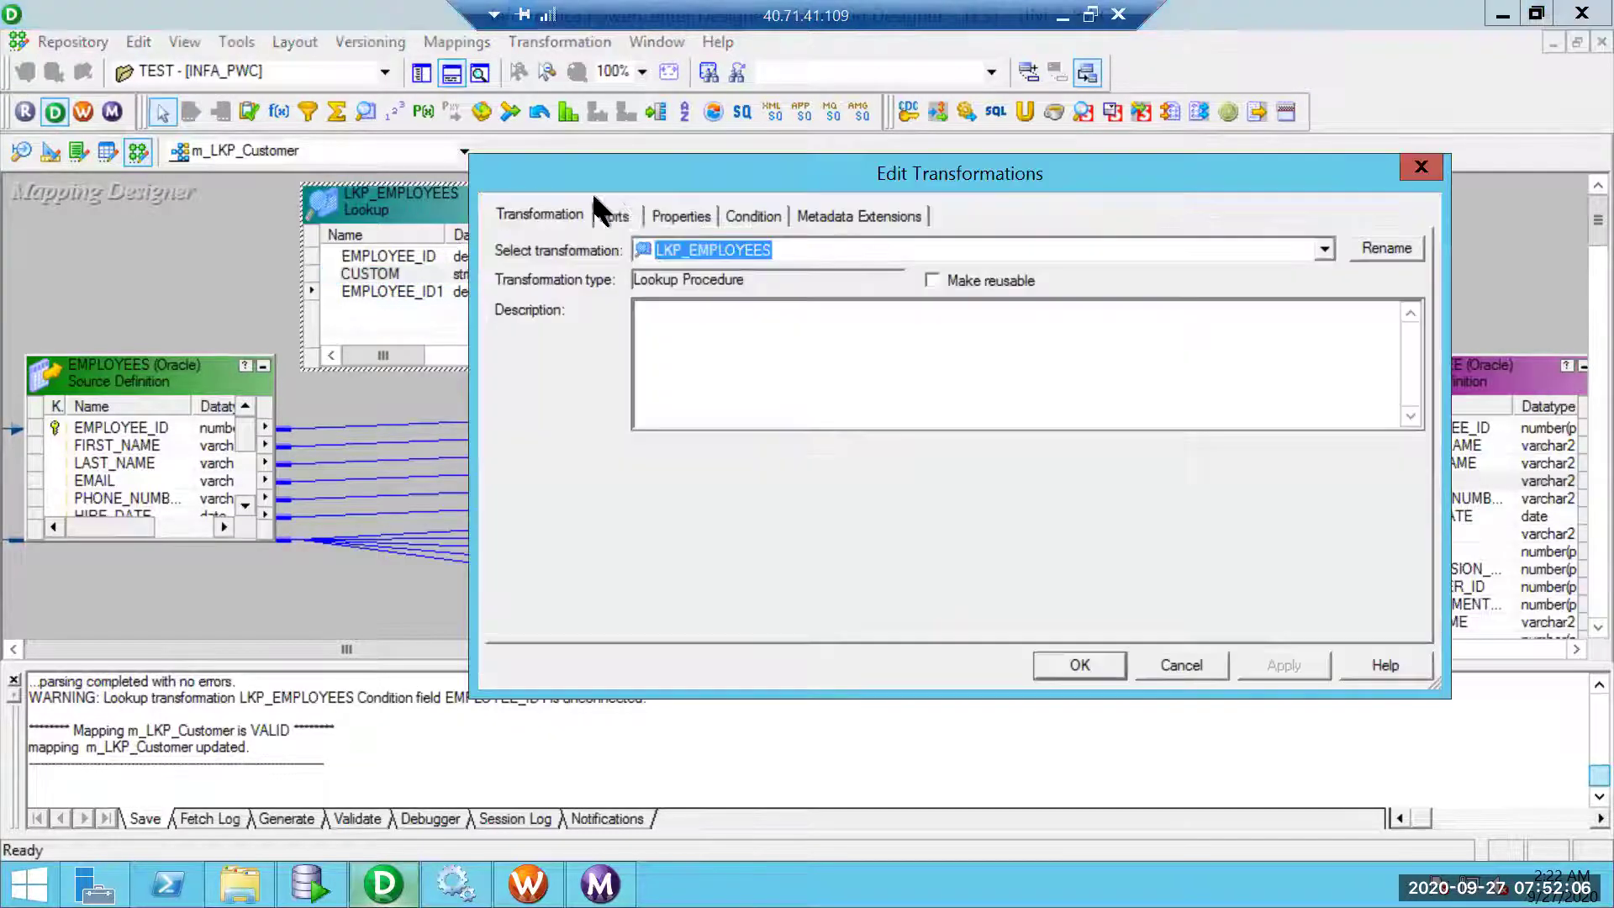
left_click(664, 212)
left_click(1394, 327)
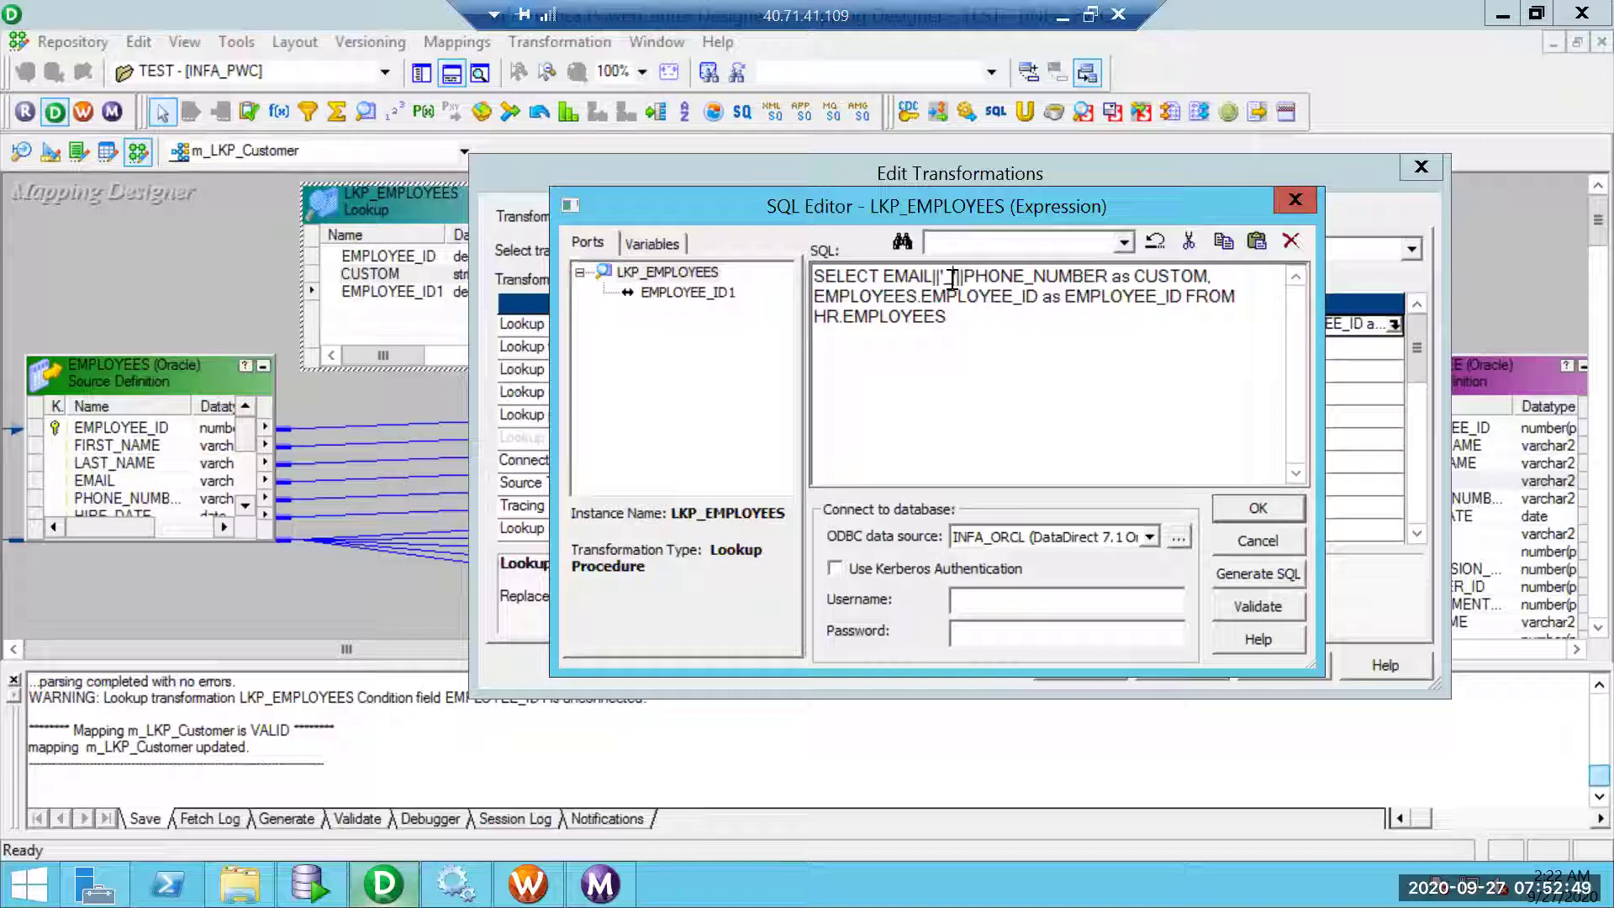
key("Delete")
type("#$")
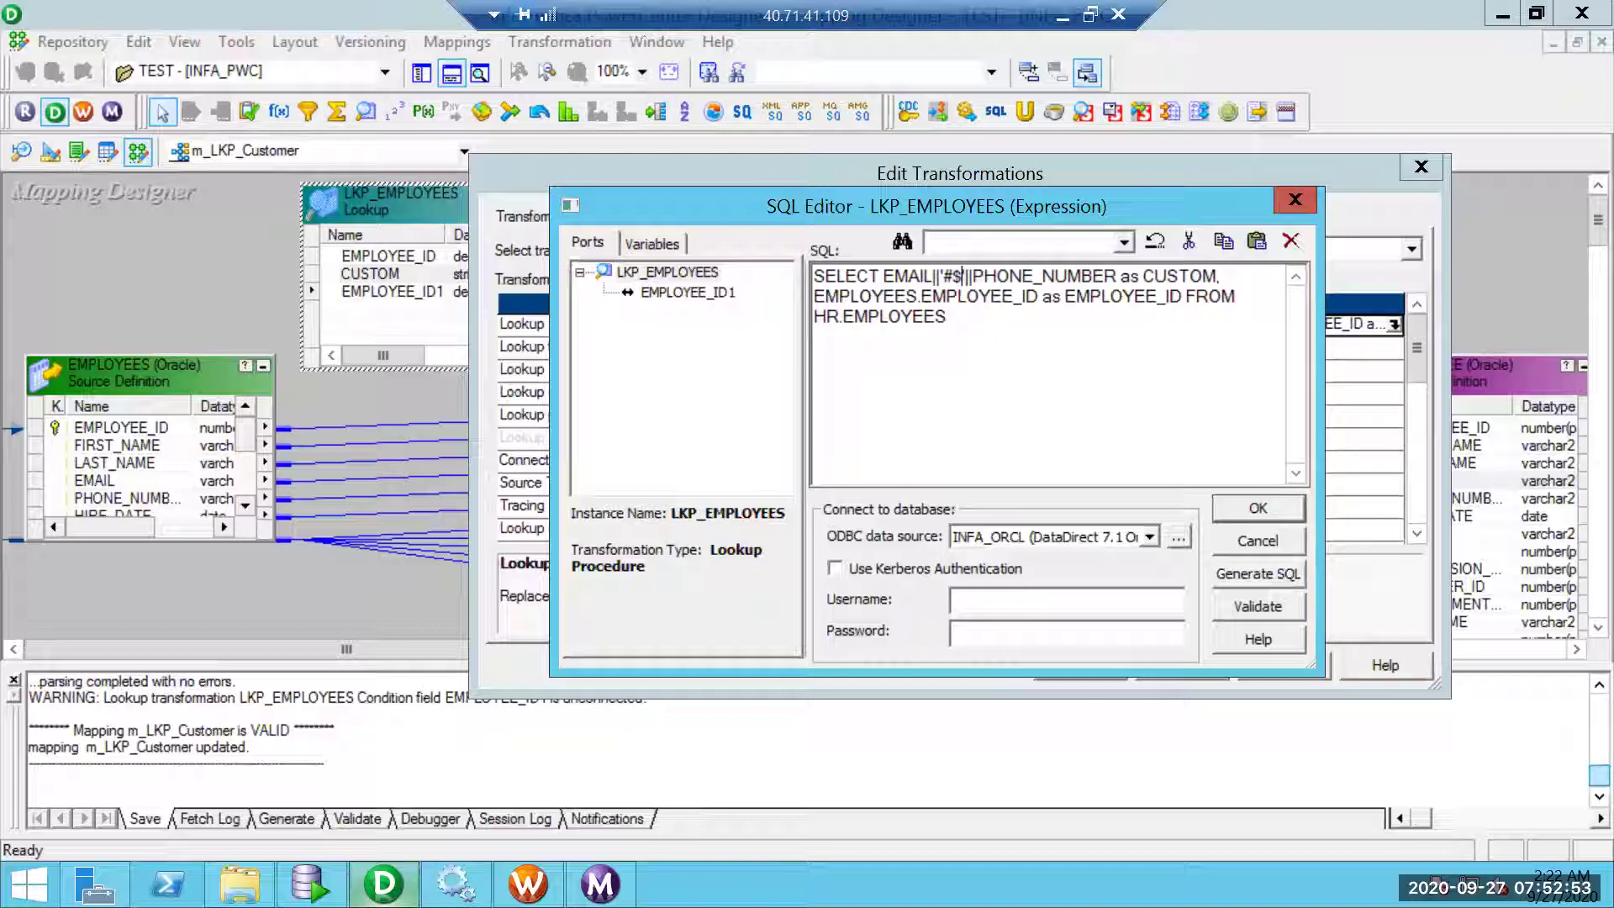
type("'")
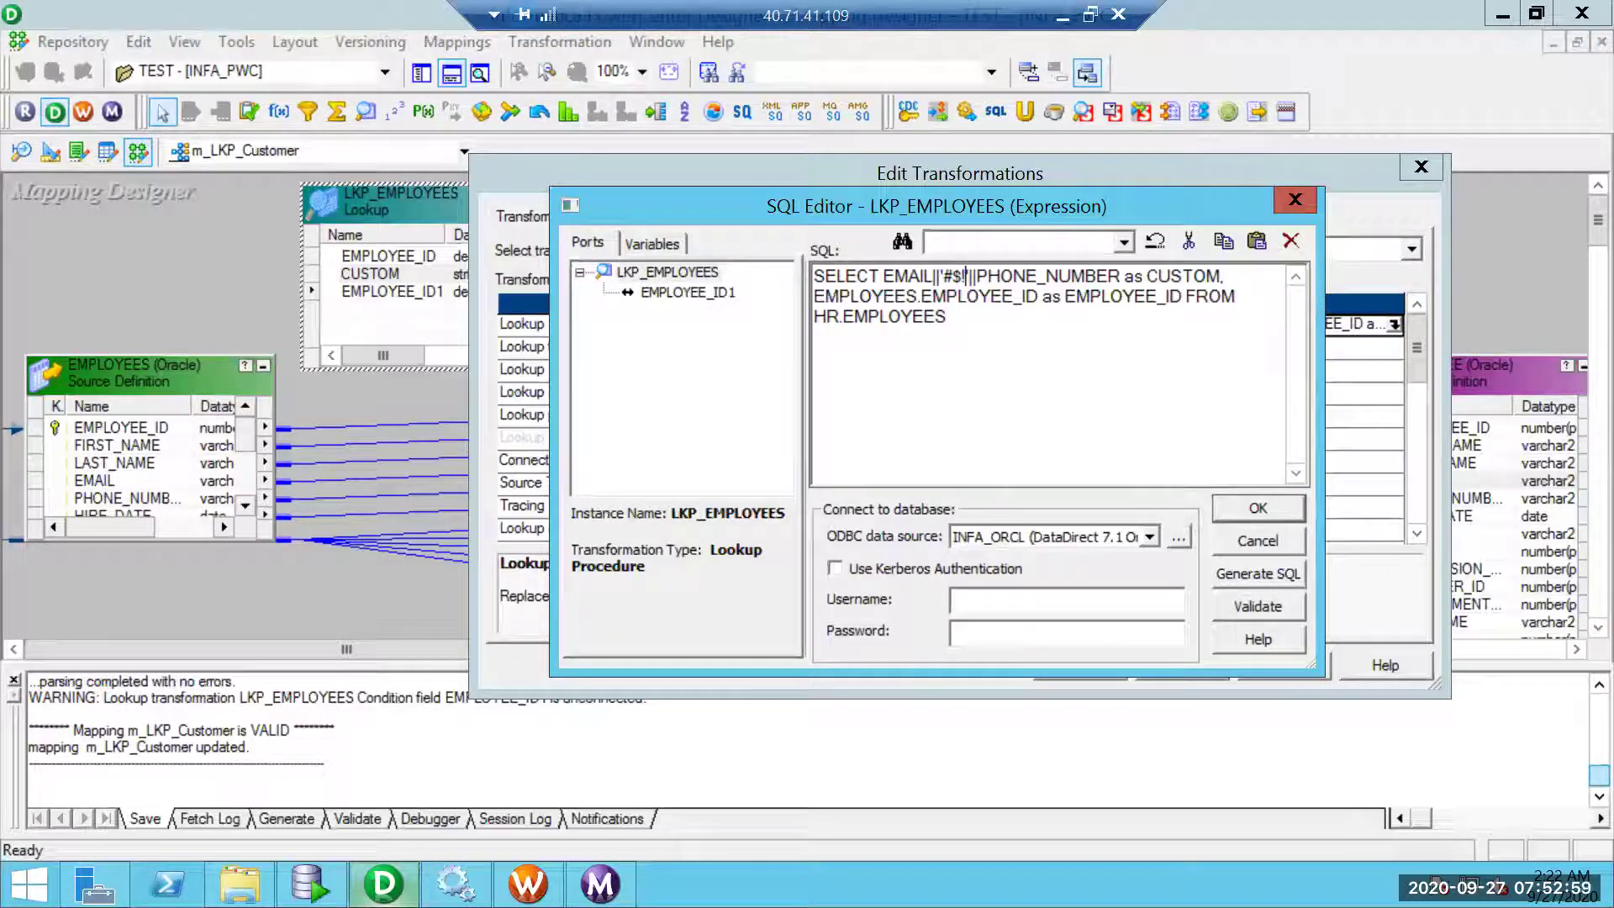
left_click(1256, 544)
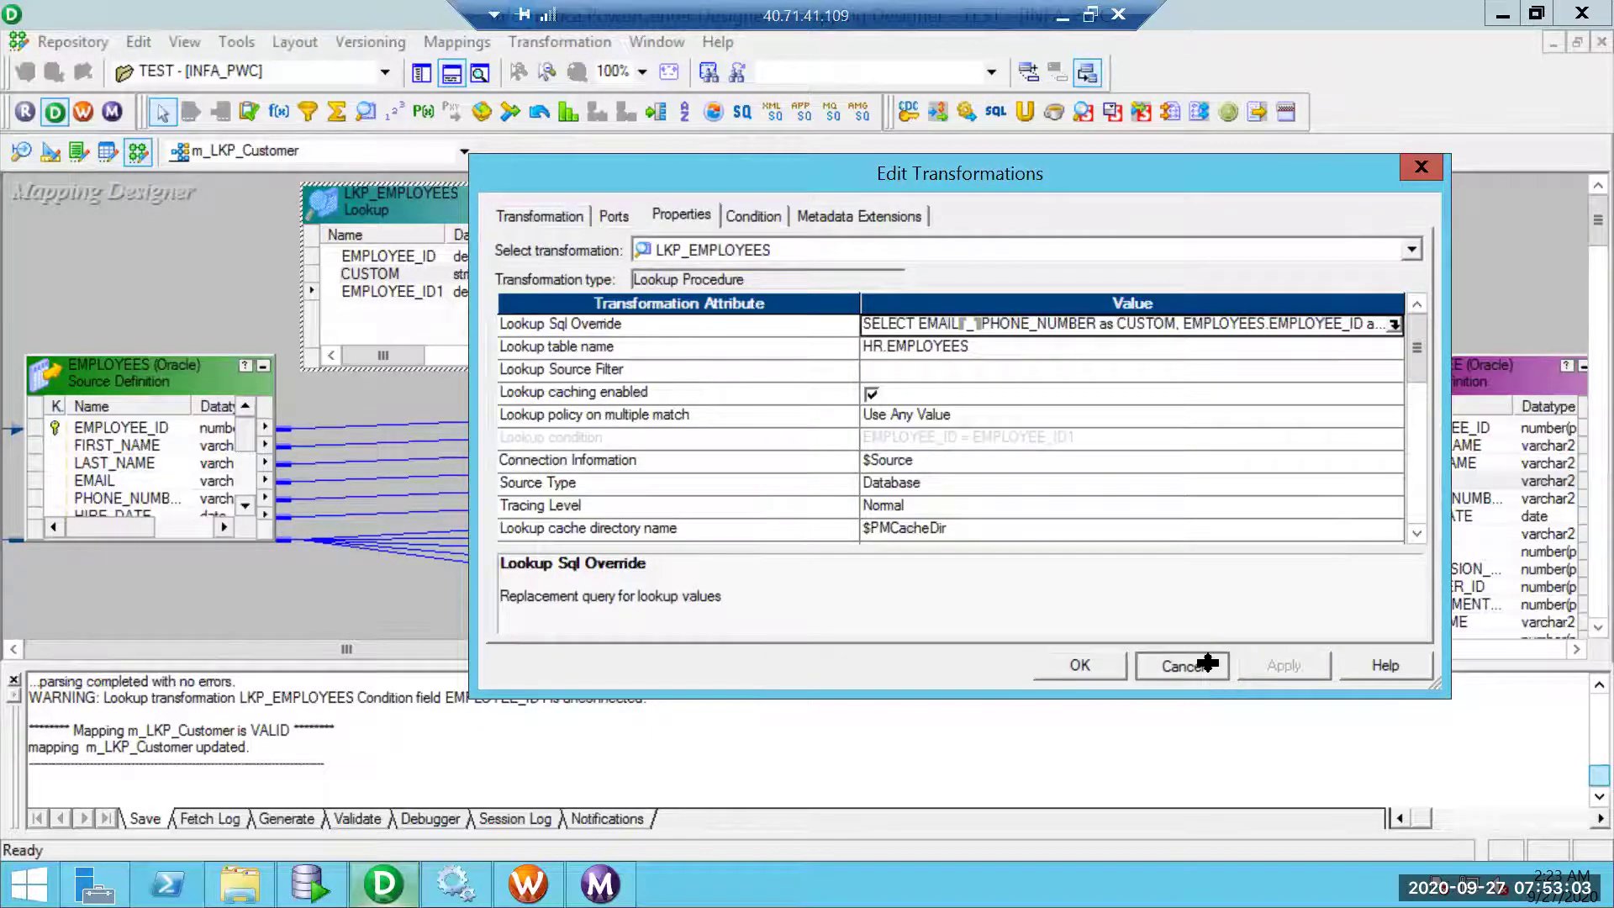
left_click(1208, 664)
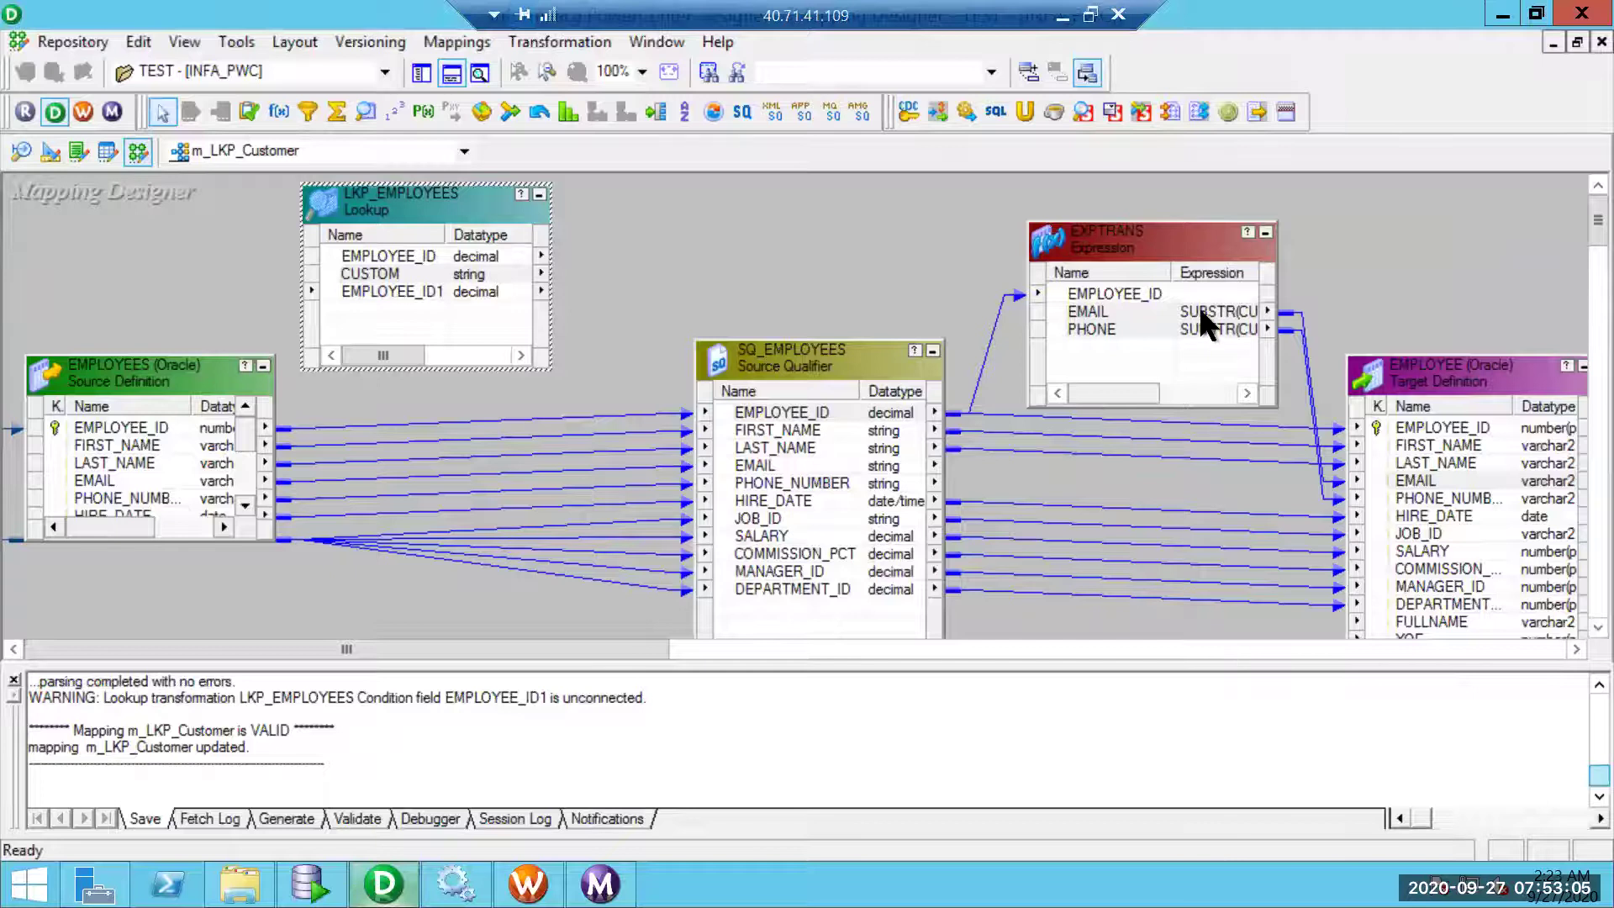